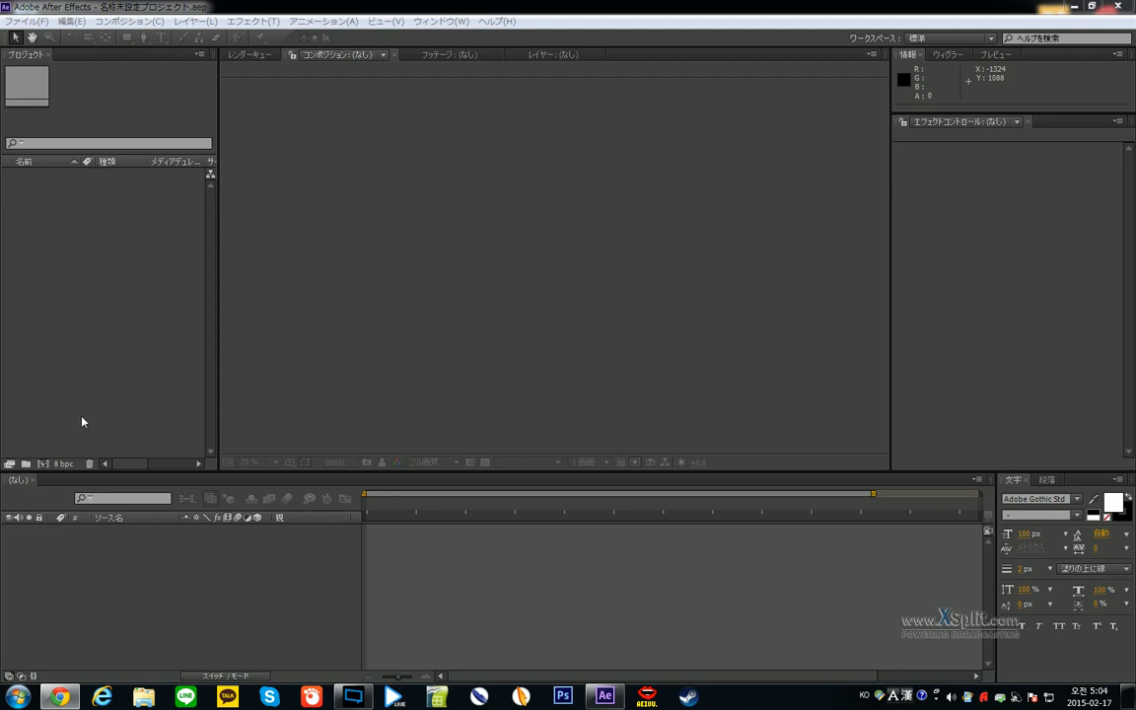
- Create a 1280 x 720 composition at 24 fps with a 2880-frame duration and add a full-size pale blue solid layer
left_click(387, 410)
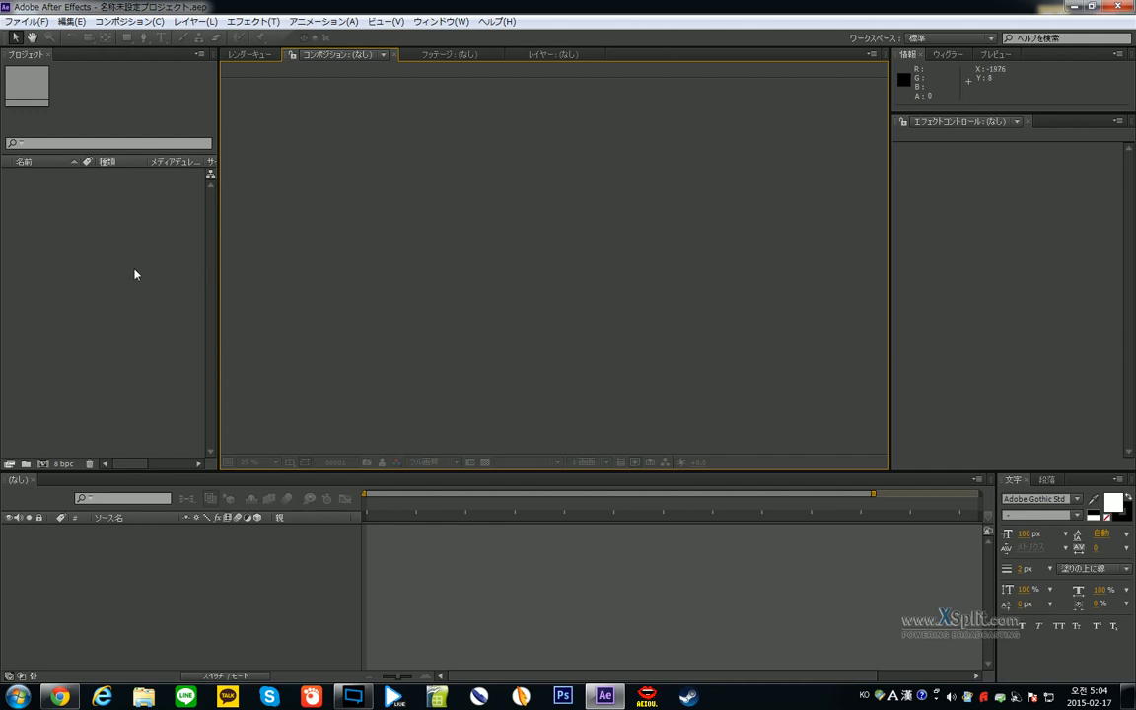
key("ctrl+n")
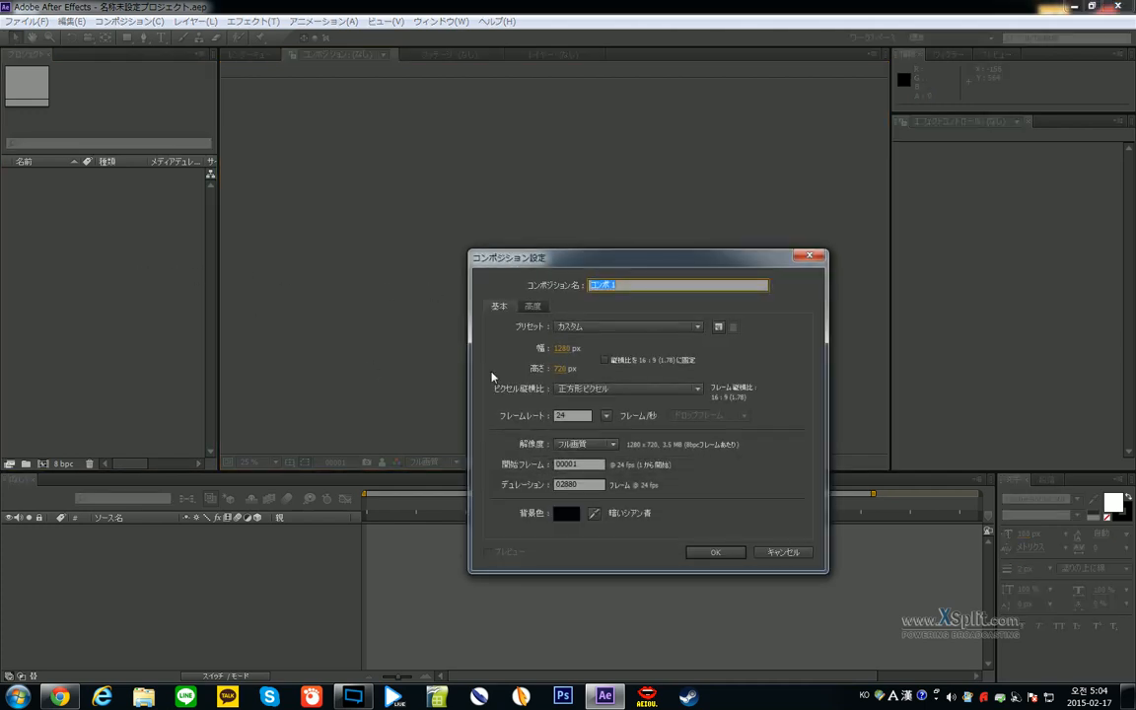
key("Return")
key("ctrl+y")
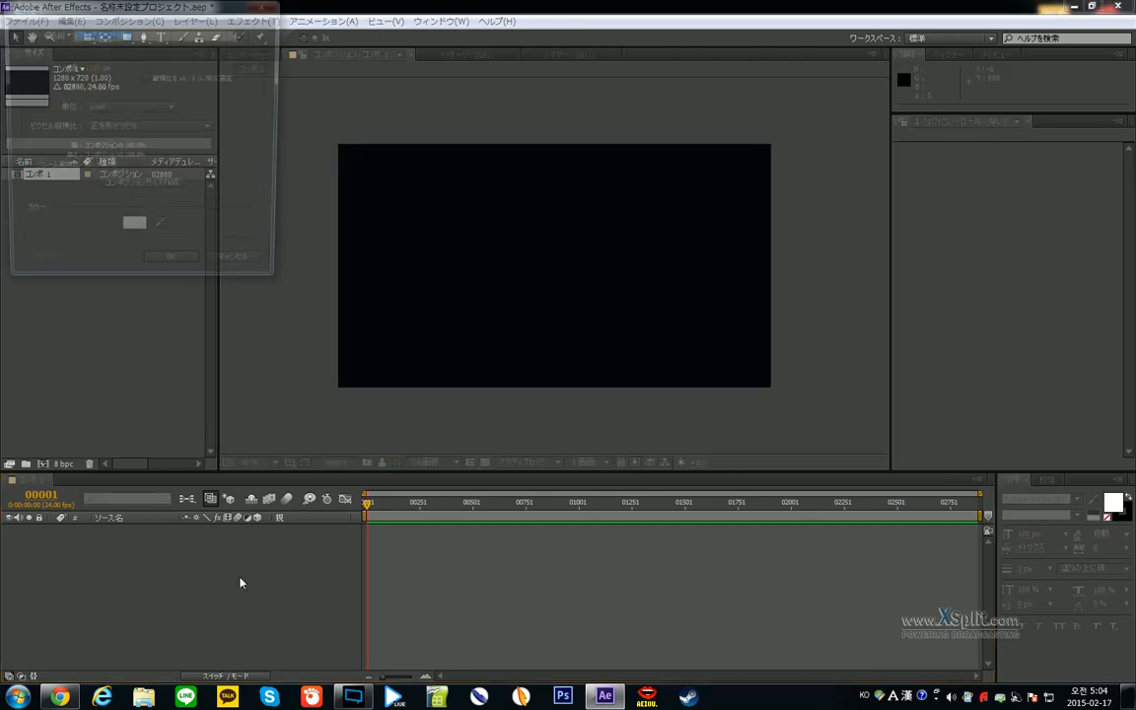
key("Return")
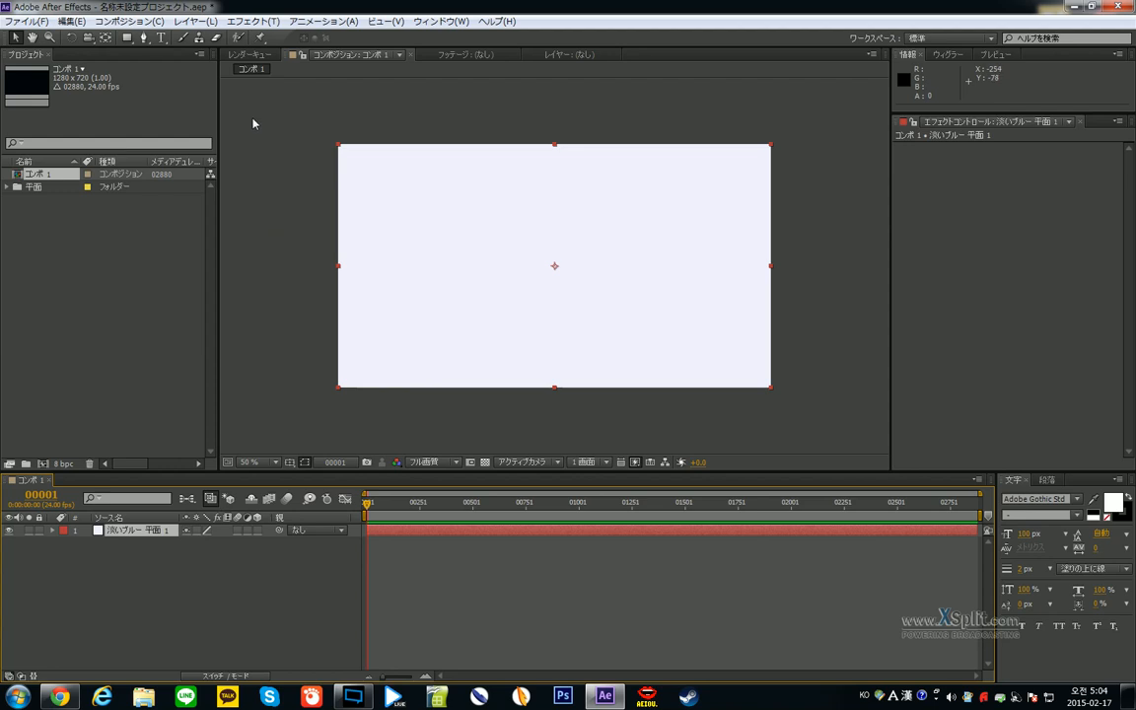
- Apply the CC Particle Systems II and CC Particle World effects to the solid and collapse their settings
left_click(252, 21)
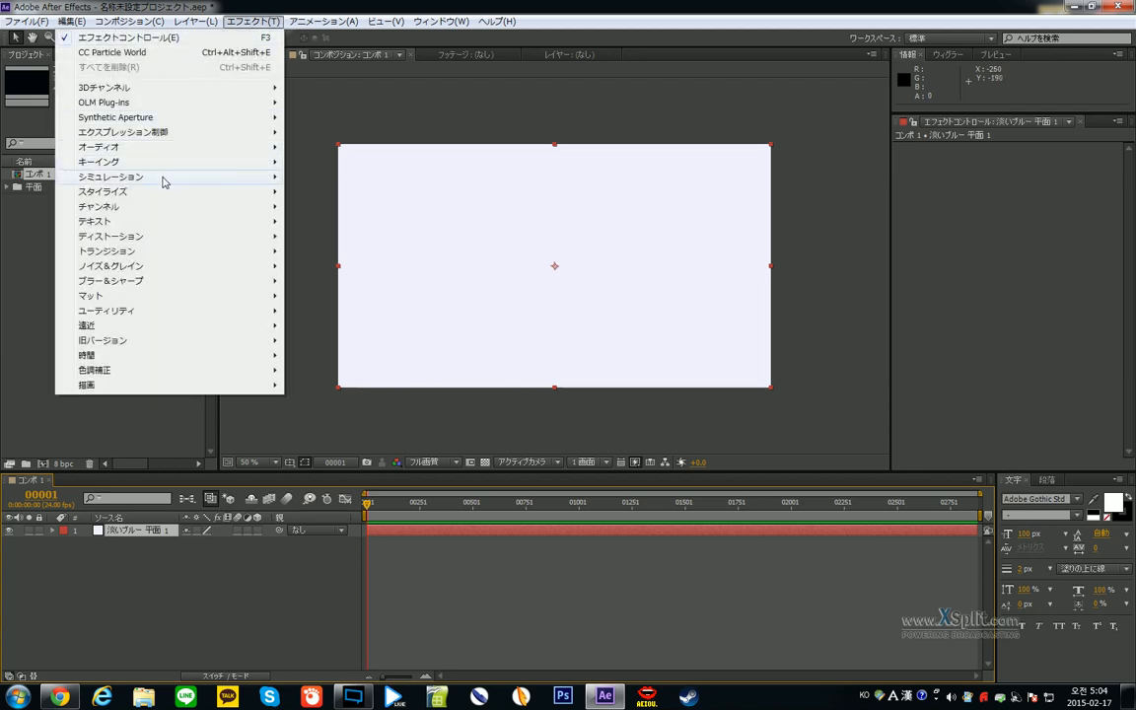
mouse_move(159, 185)
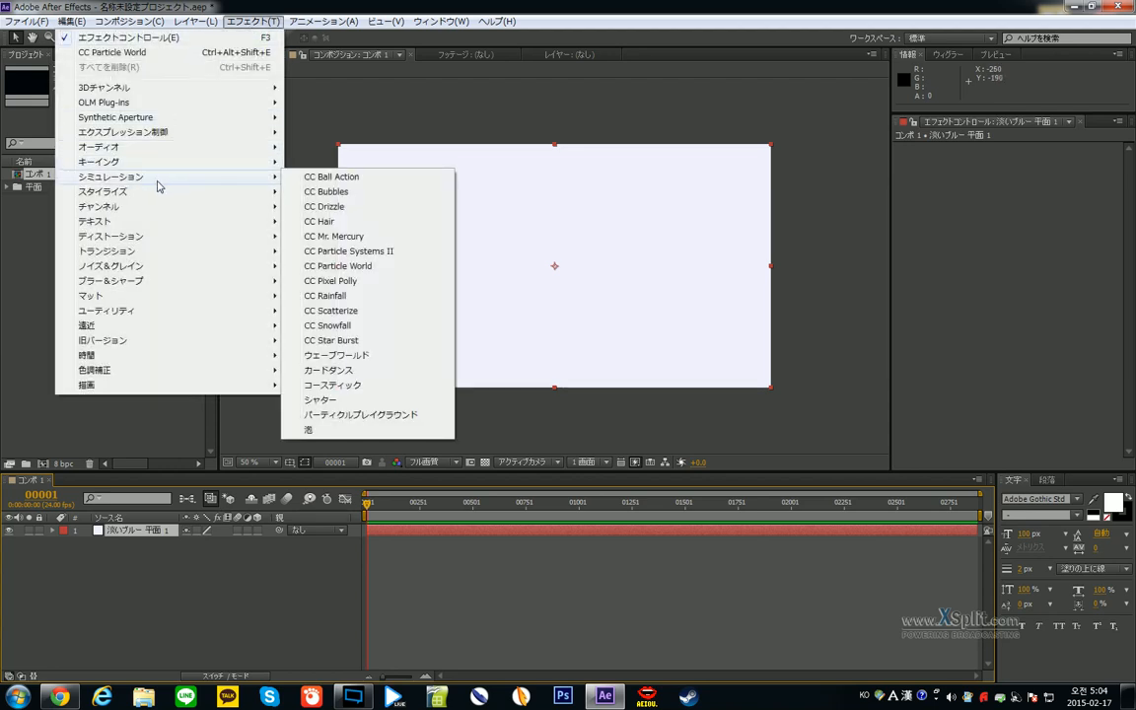
left_click(386, 252)
left_click(252, 20)
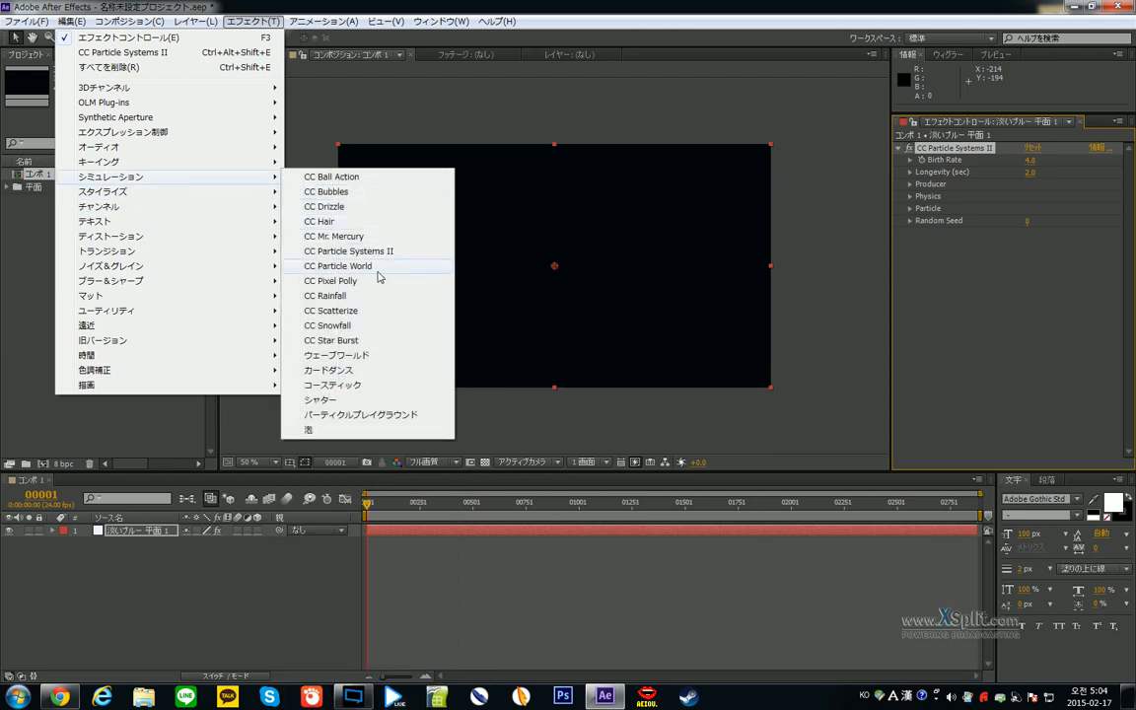
left_click(386, 273)
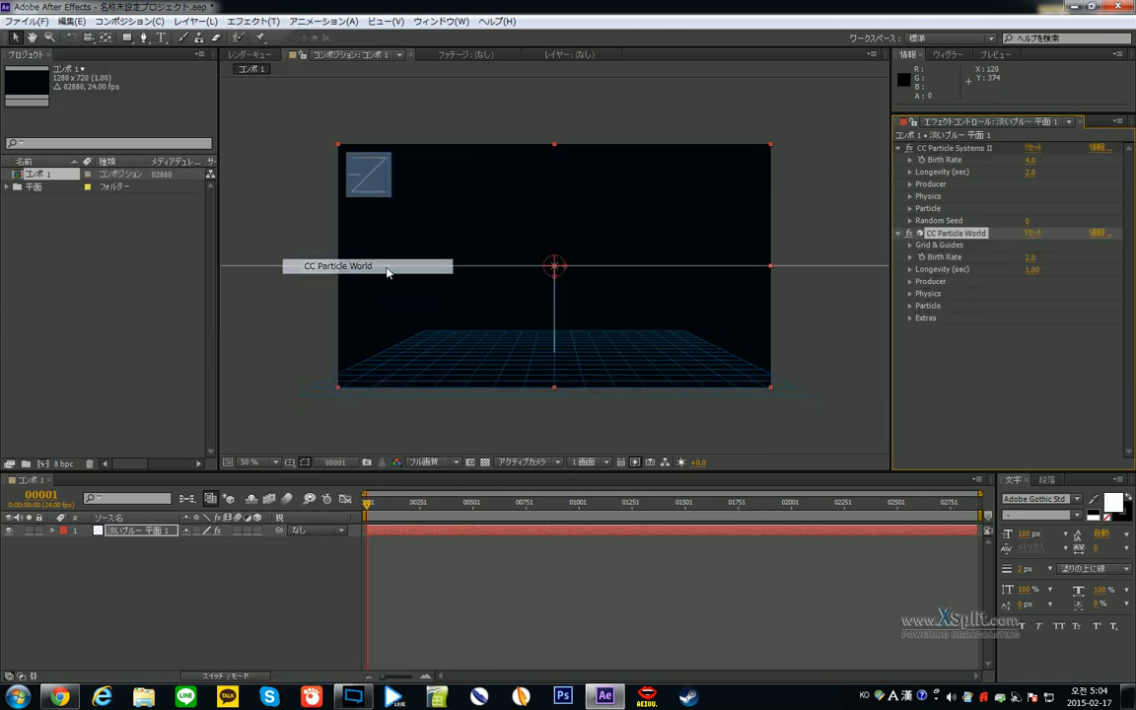
left_click(899, 149)
left_click(899, 161)
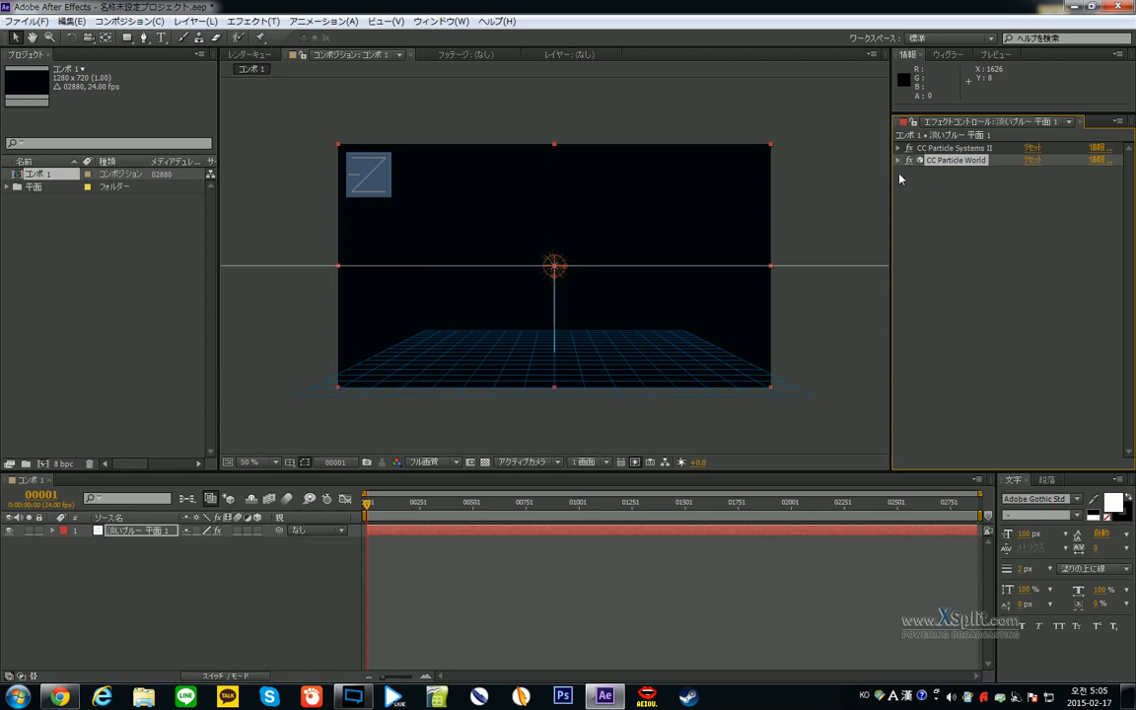
right_click(125, 590)
mouse_move(234, 445)
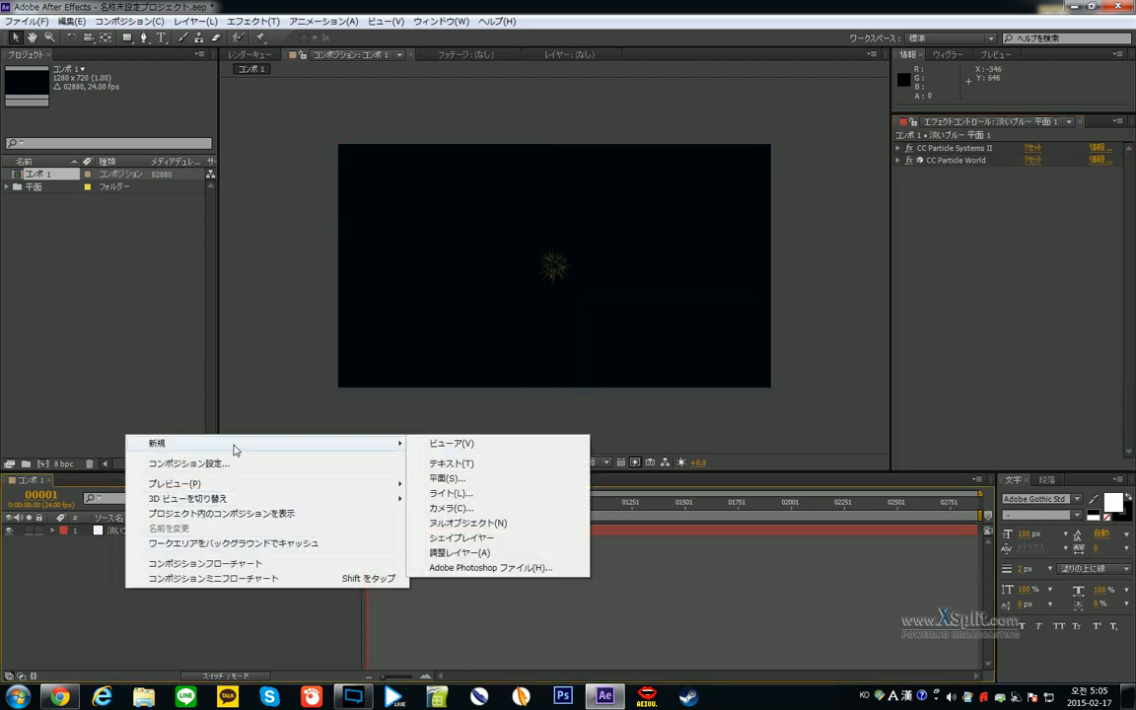
left_click(446, 507)
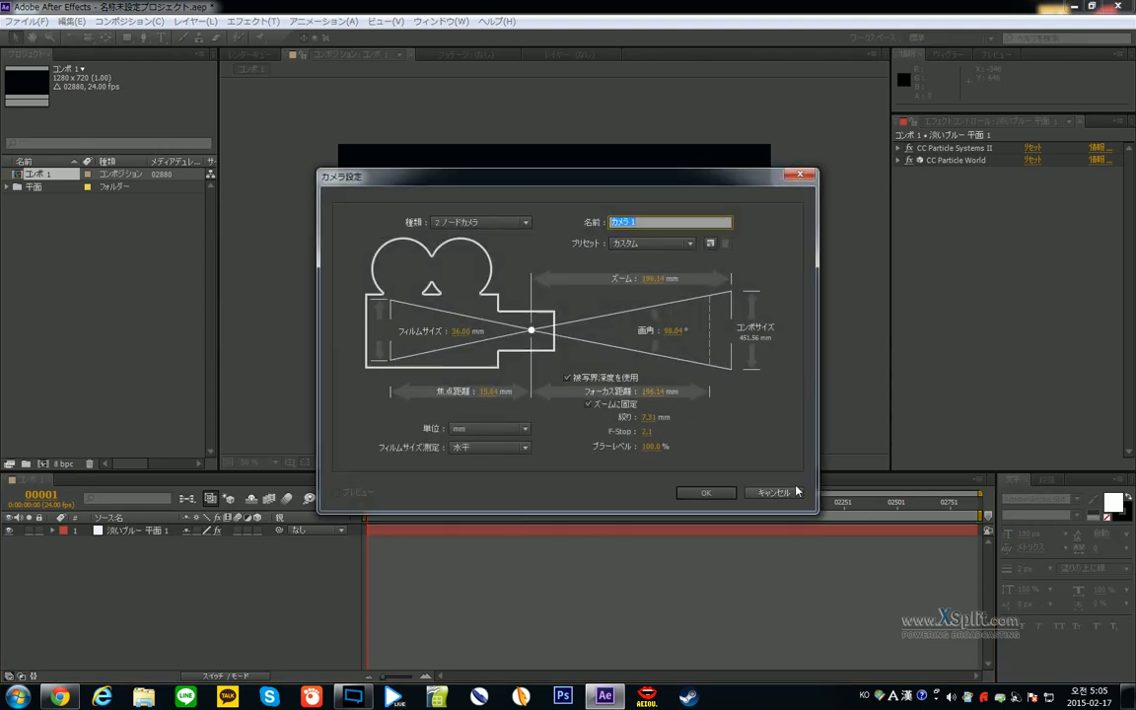
left_click(769, 496)
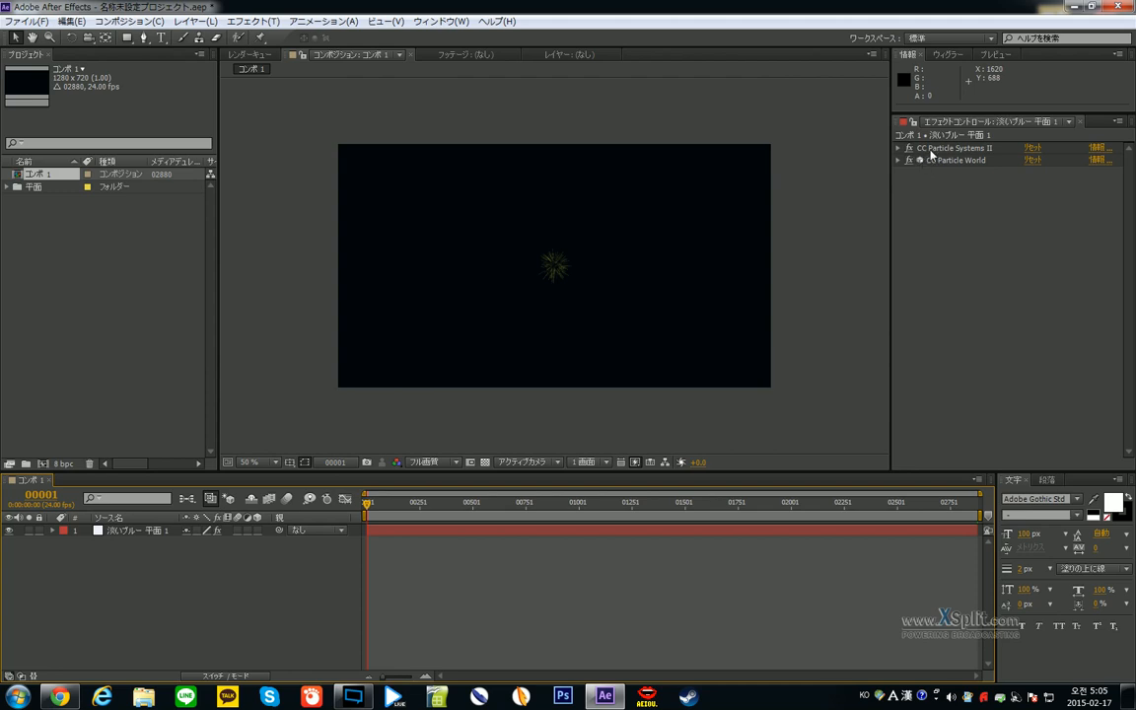
- Expand both particle effects' settings and delete CC Particle Systems II from the solid
left_click(899, 160)
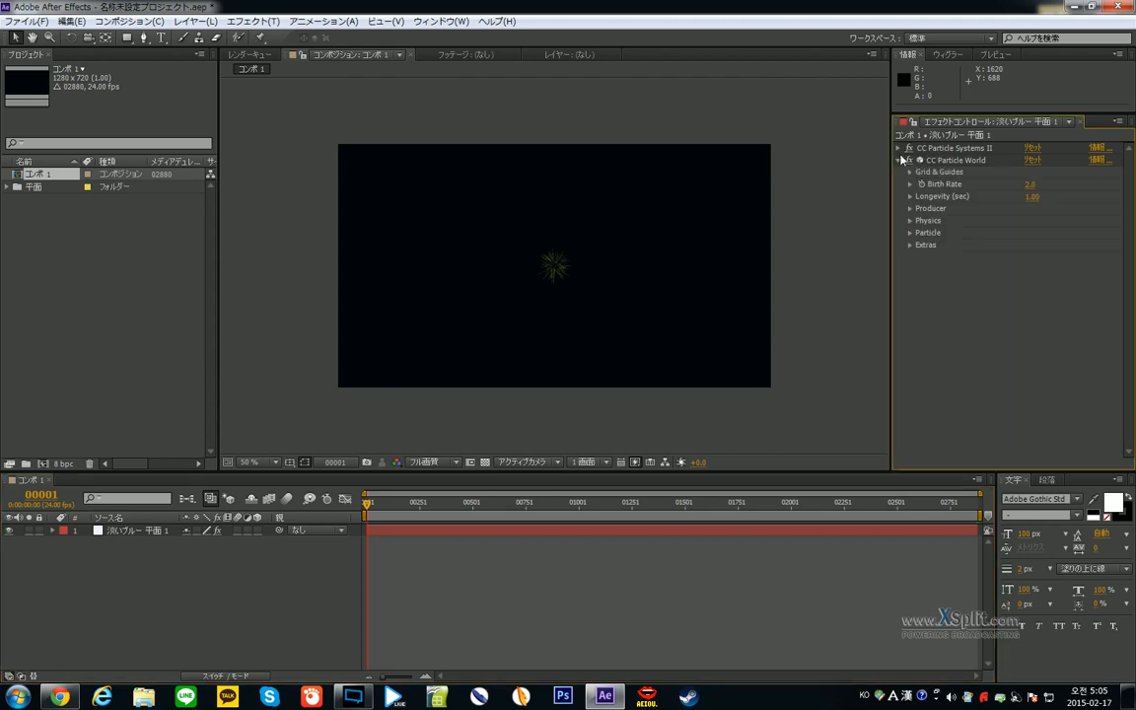
left_click(899, 148)
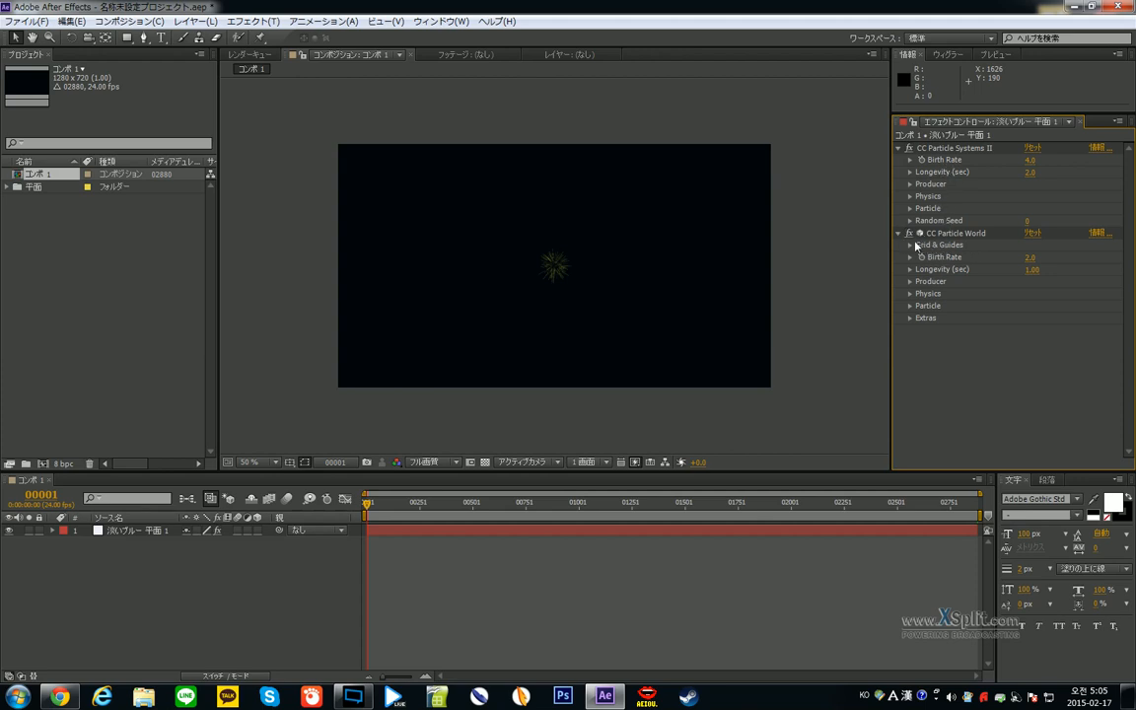
left_click(935, 148)
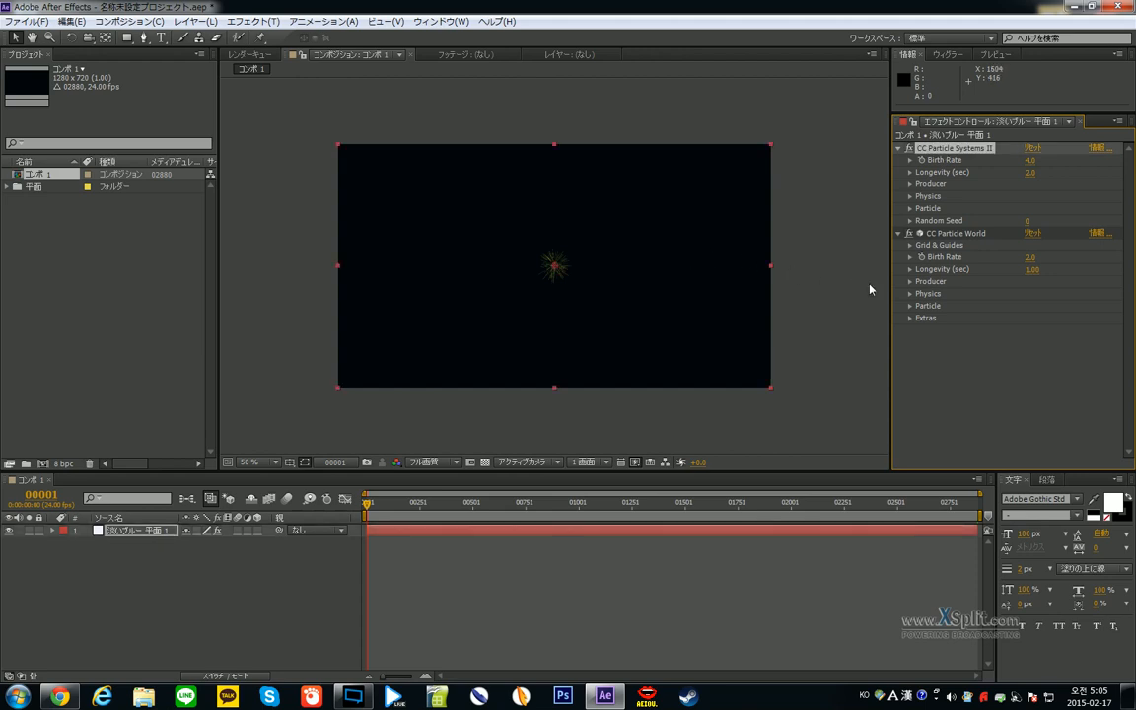
key("Delete")
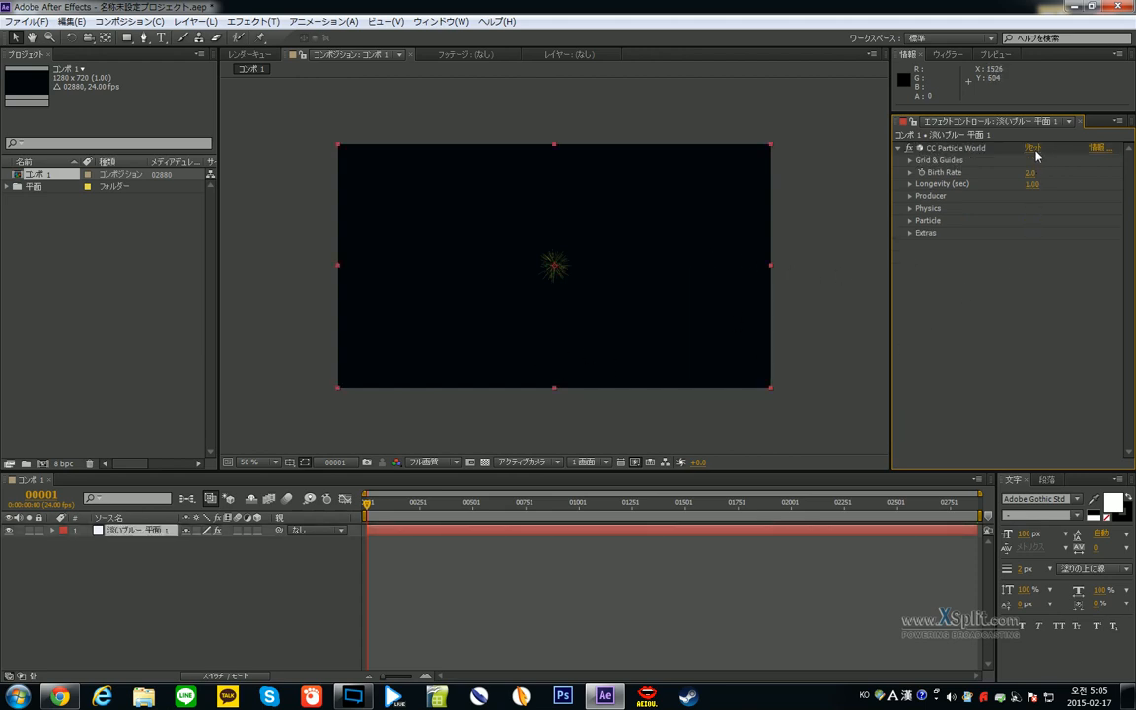
- Select CC Particle World and examine its particle burst around the start of the timeline
left_click(953, 148)
key("slash")
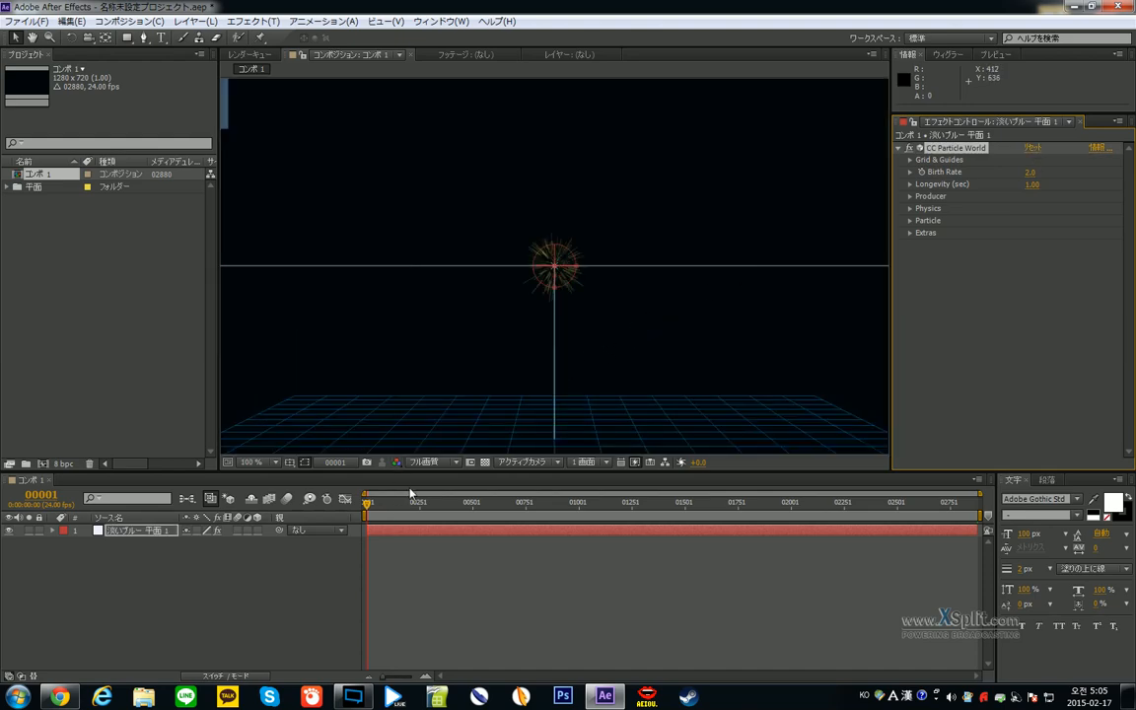
key("comma")
key("comma")
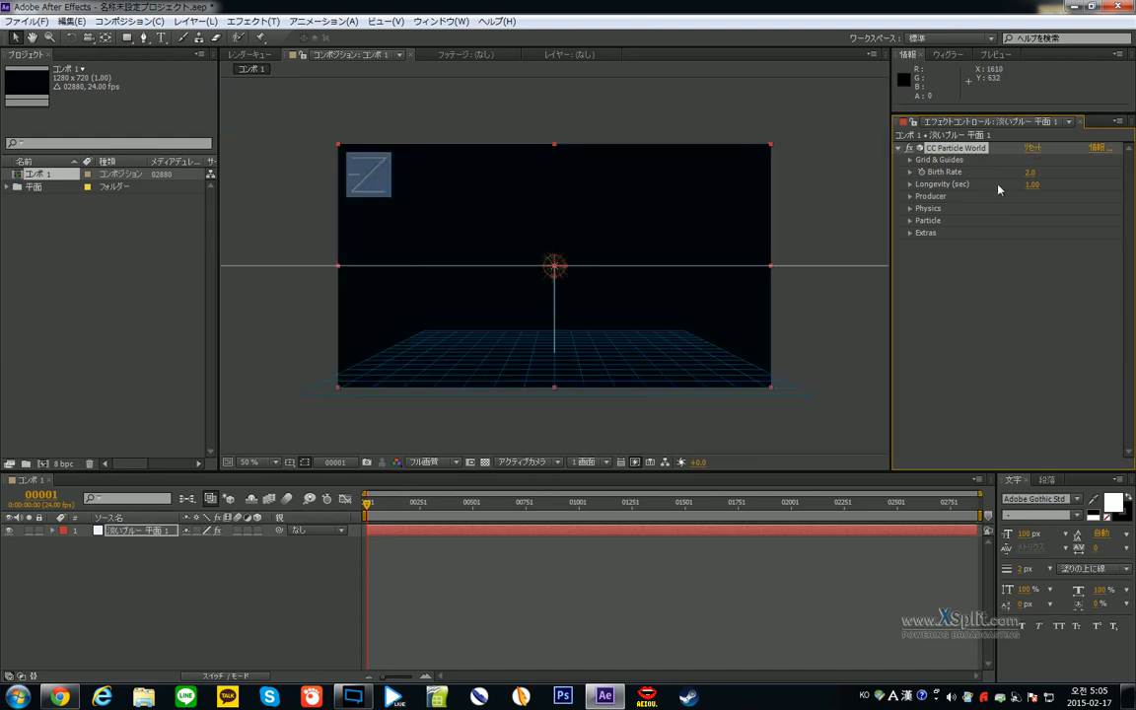
left_click(401, 506)
left_click_drag(403, 510, 363, 514)
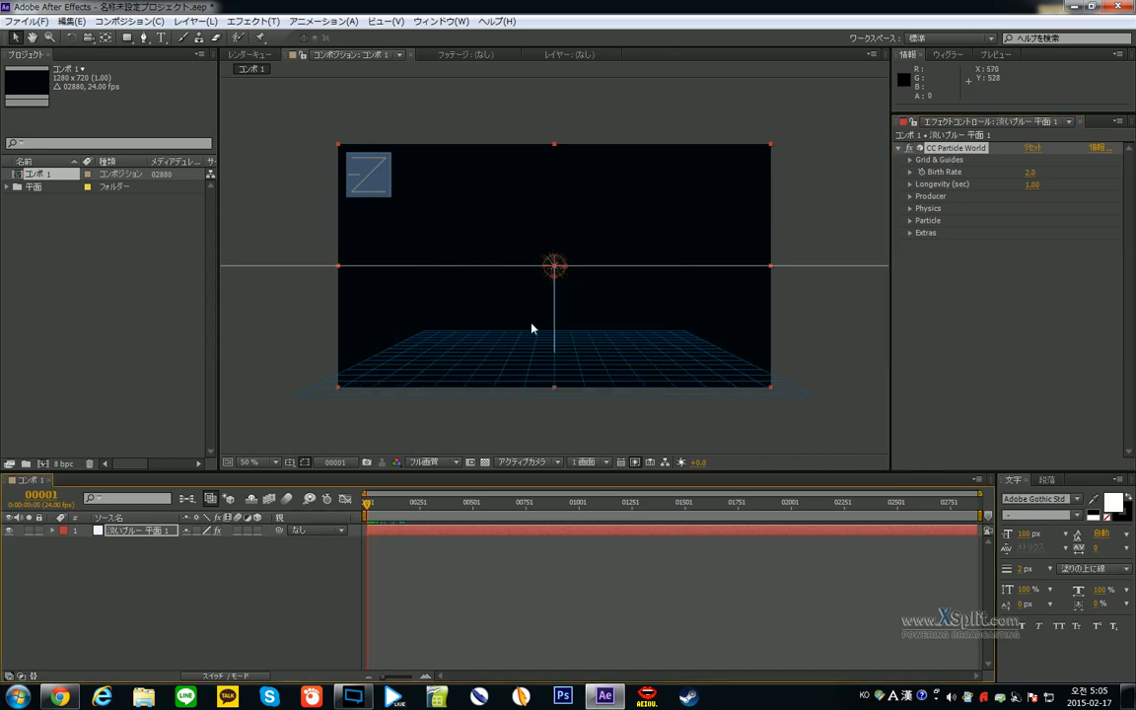
key("period")
key("period")
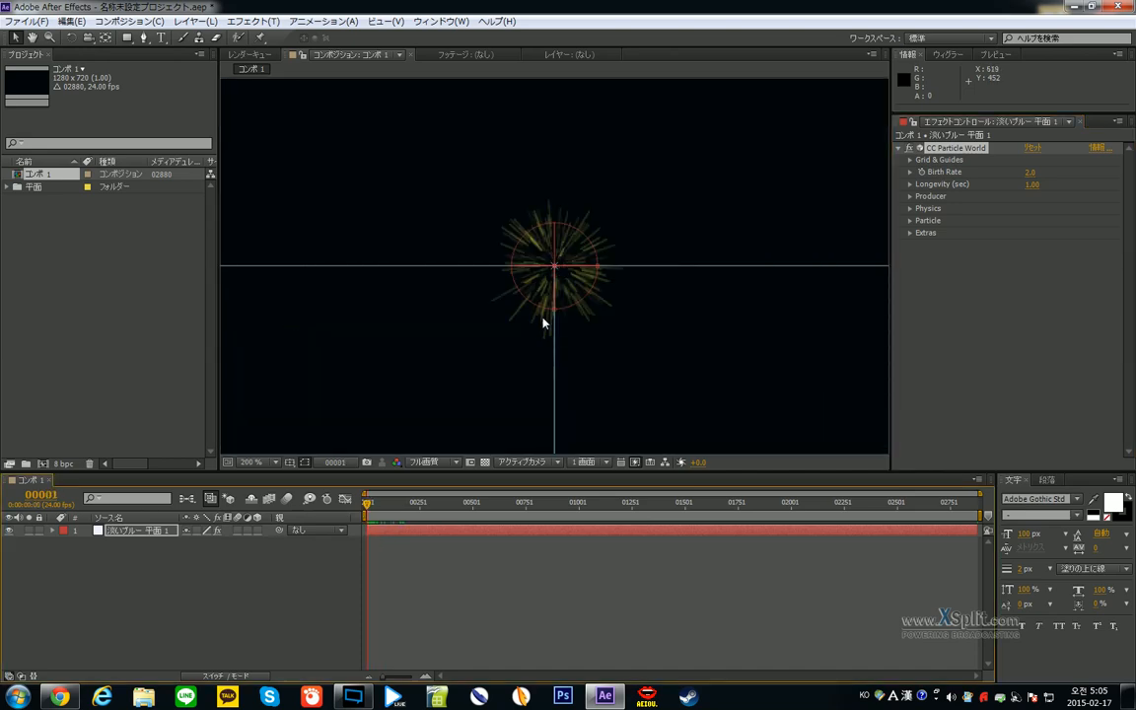
- Expand CC Particle World's Producer settings and move the current time to frame 574
left_click(911, 196)
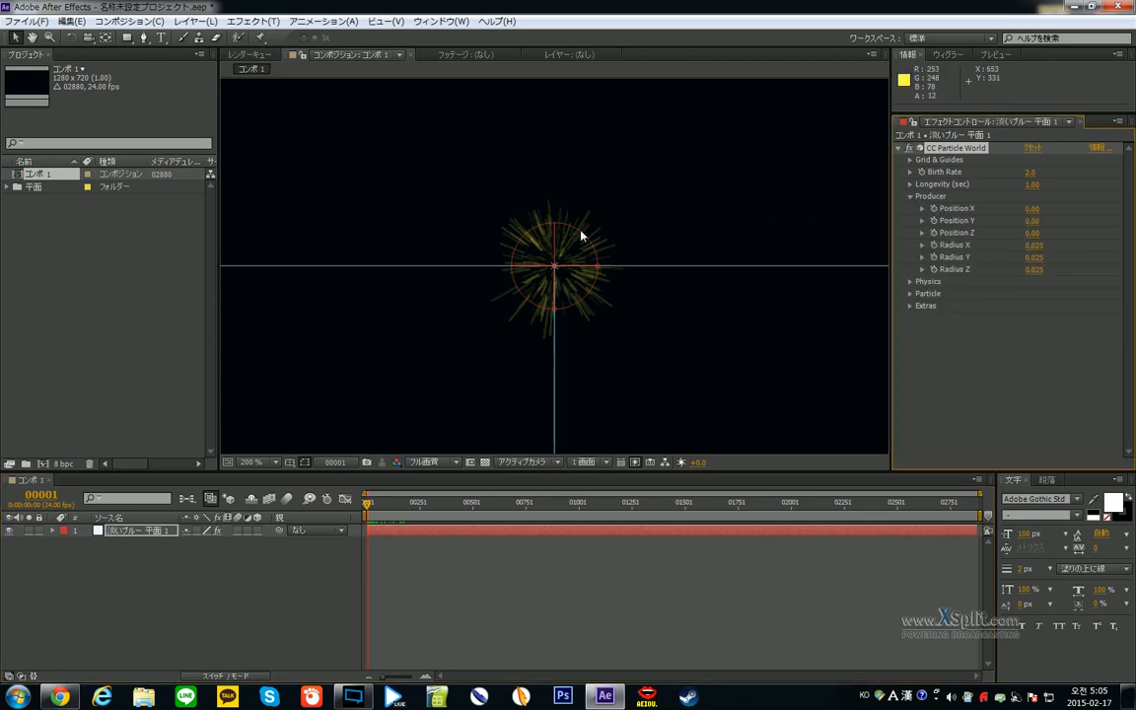
key("comma")
key("comma")
key("period")
key("period")
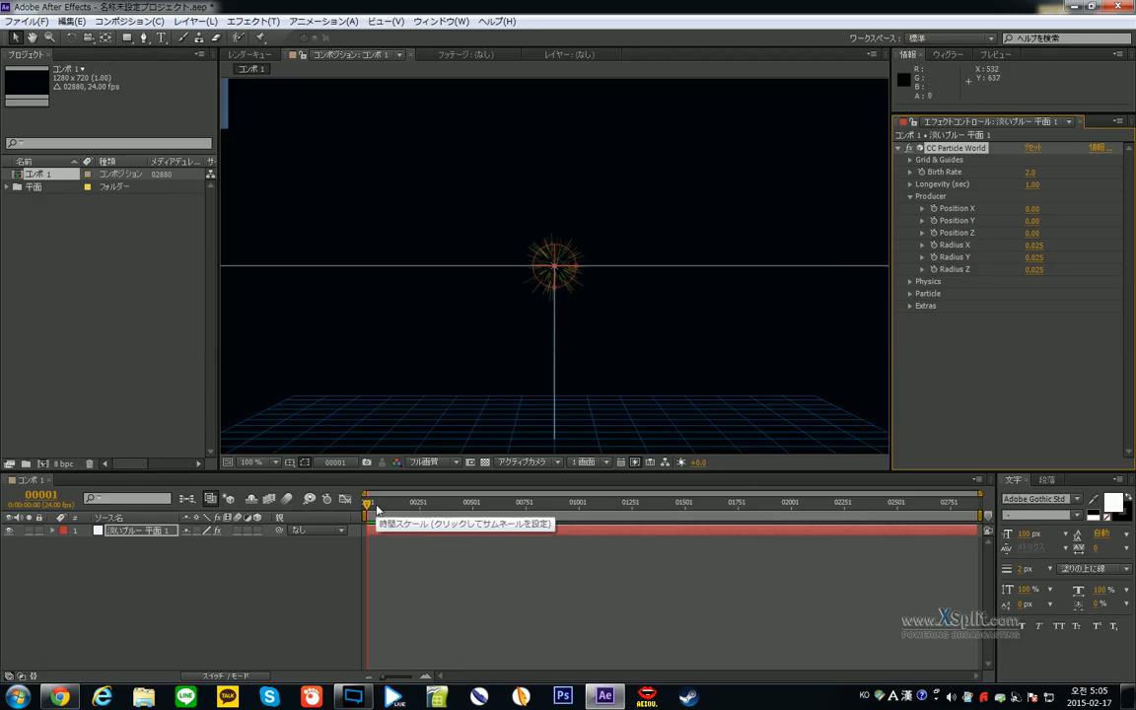
left_click_drag(368, 505, 488, 505)
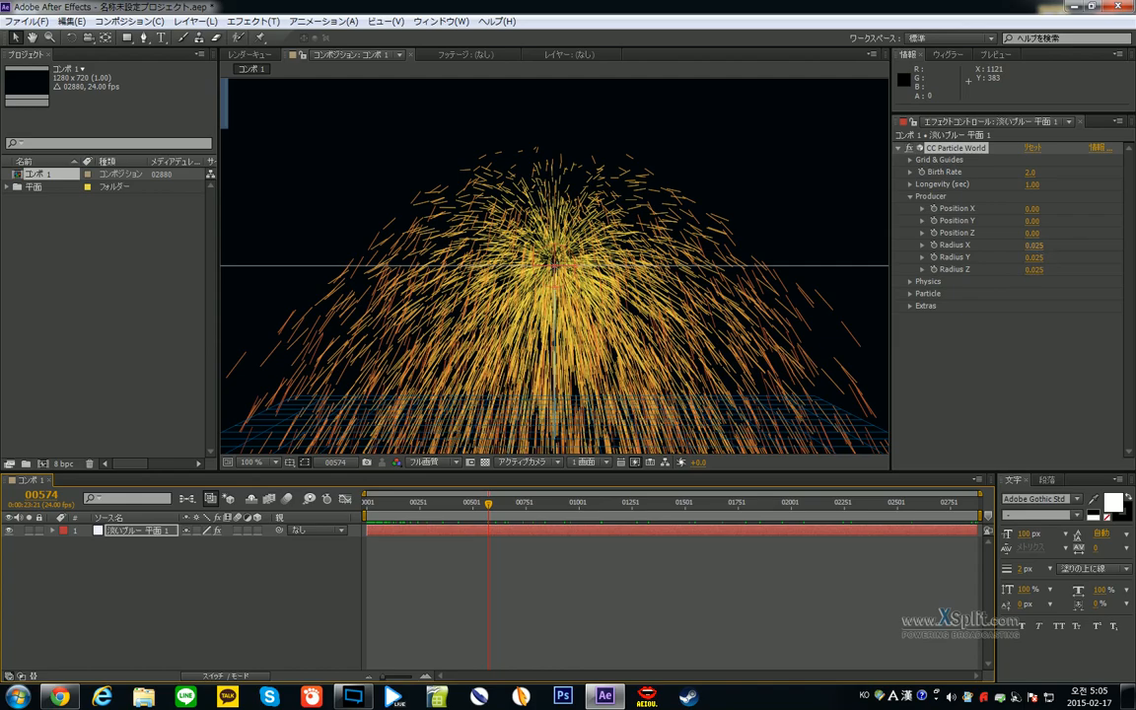
- Widen the particle producer by raising its Radius X to about 0.645
left_click_drag(1033, 245, 1075, 245)
key("comma")
key("comma")
key("comma")
key("comma")
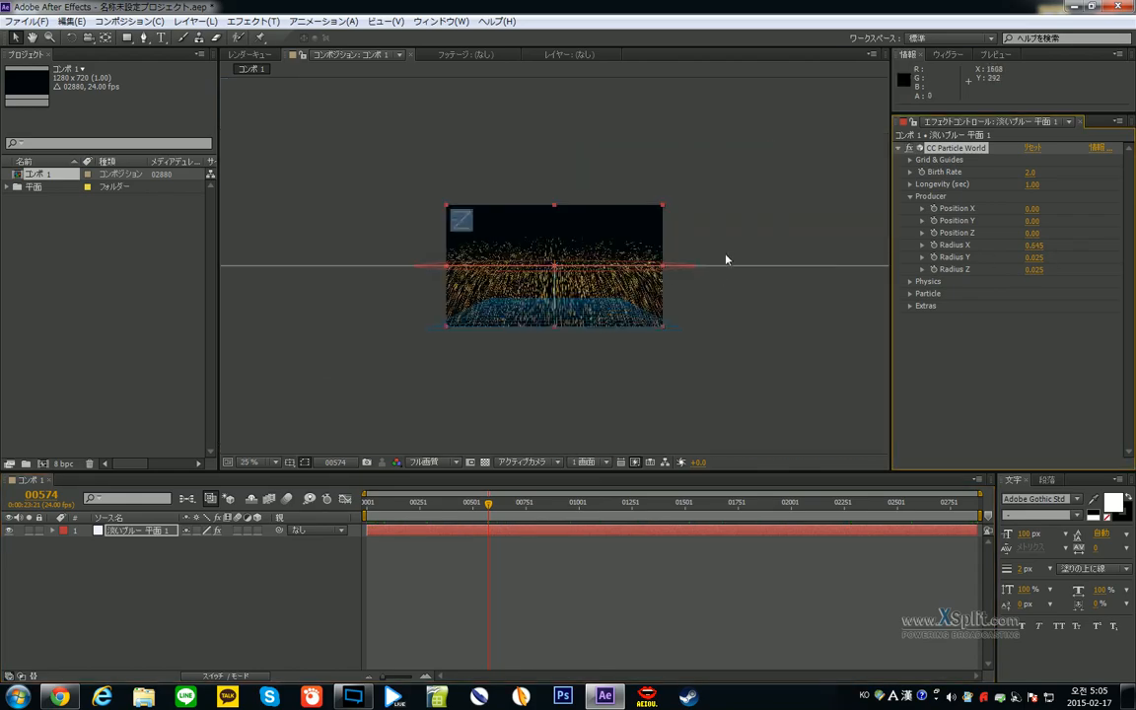
key("period")
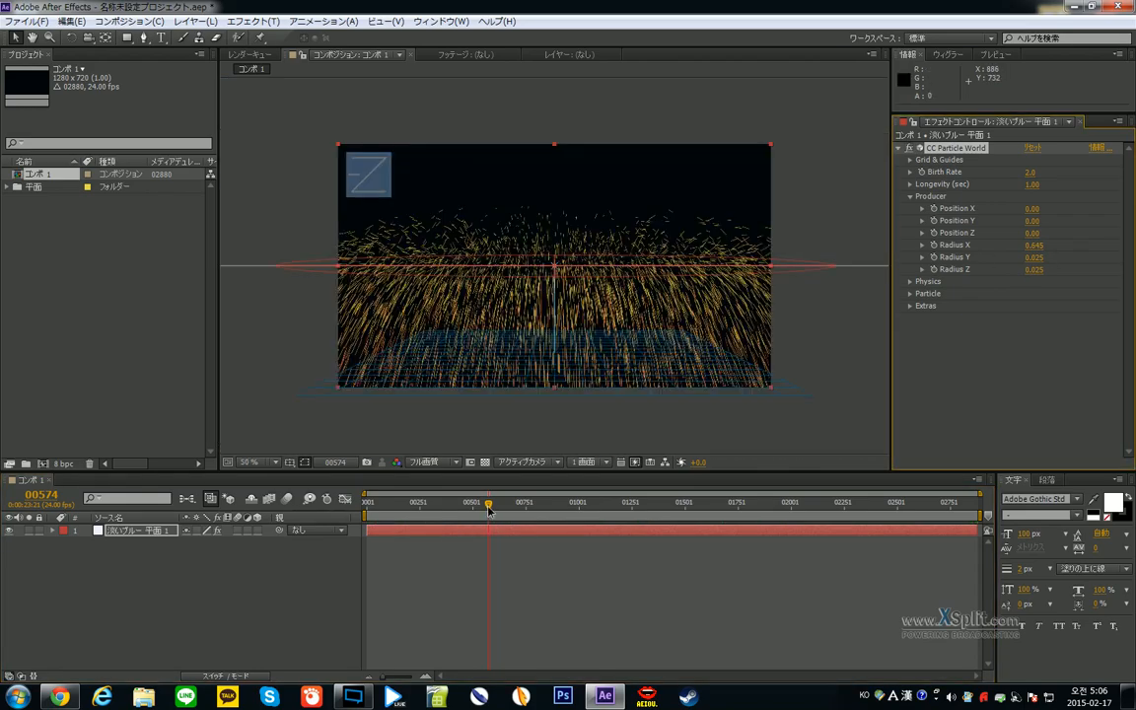
- Play briefly from the timeline start to frame 4 and adjust the producer's Radius X to 0.350, Y to 0.120 and Z to 0.220
left_click_drag(489, 503, 362, 520)
key("space")
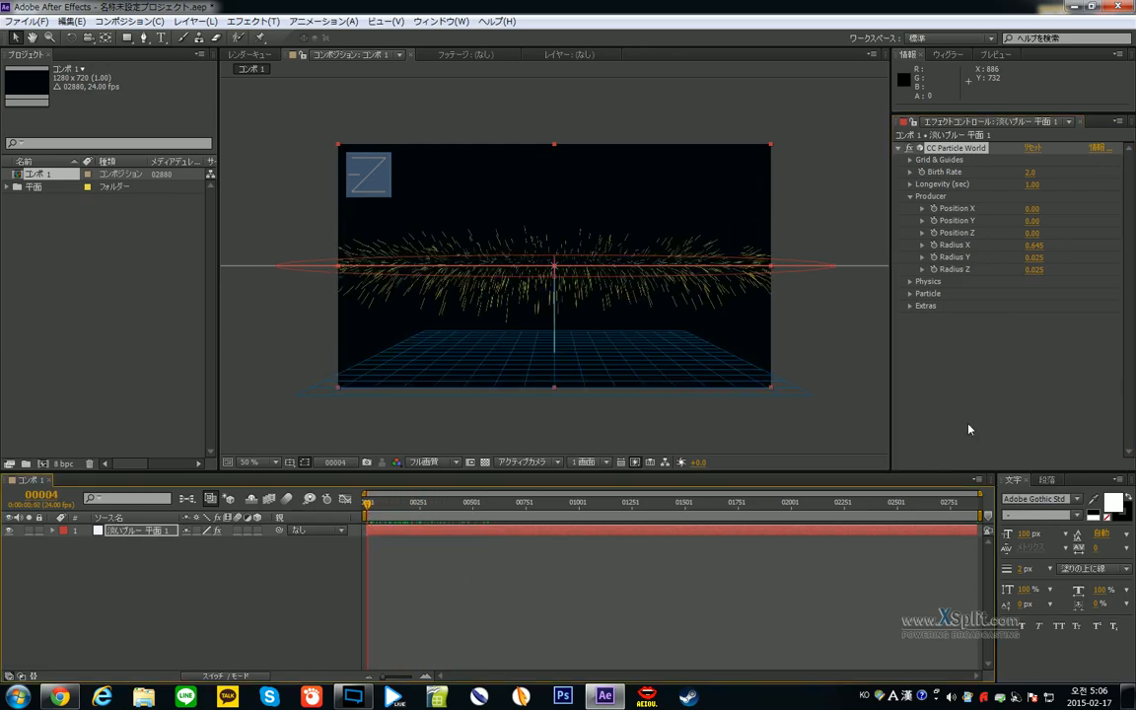
left_click_drag(1032, 245, 996, 307)
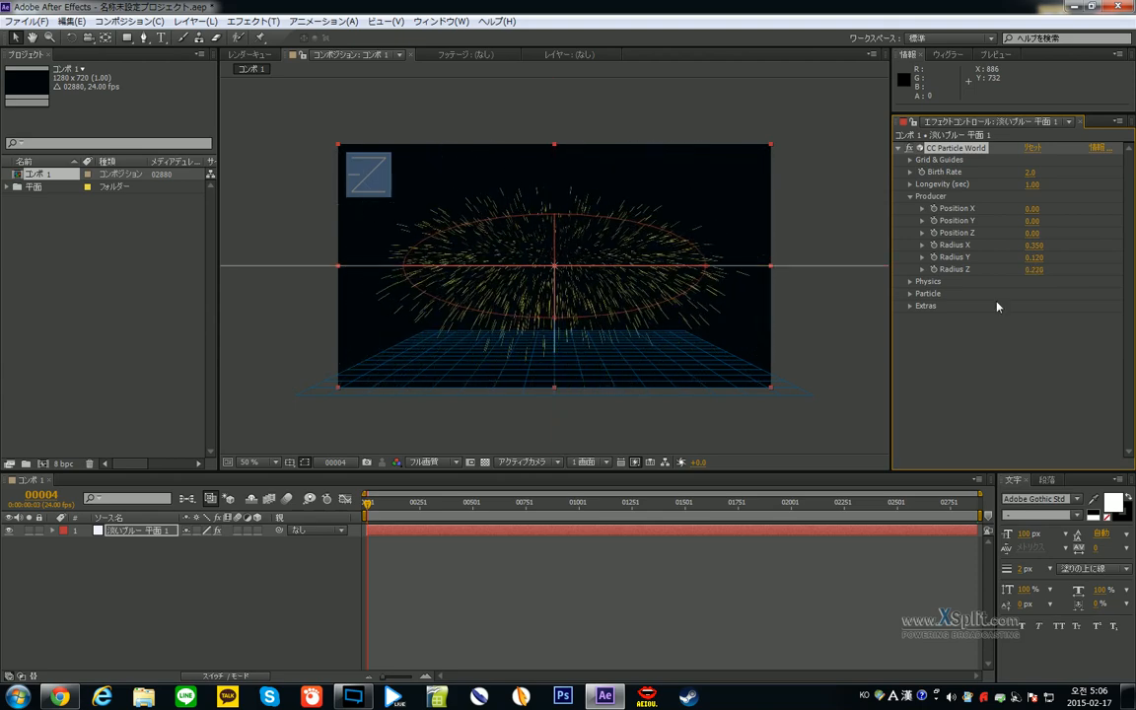
- Try shifting the particle producer along all three axes, ending at about 0.04 for Position Y and 0.23 for Position Z
left_click_drag(1031, 208, 1054, 231)
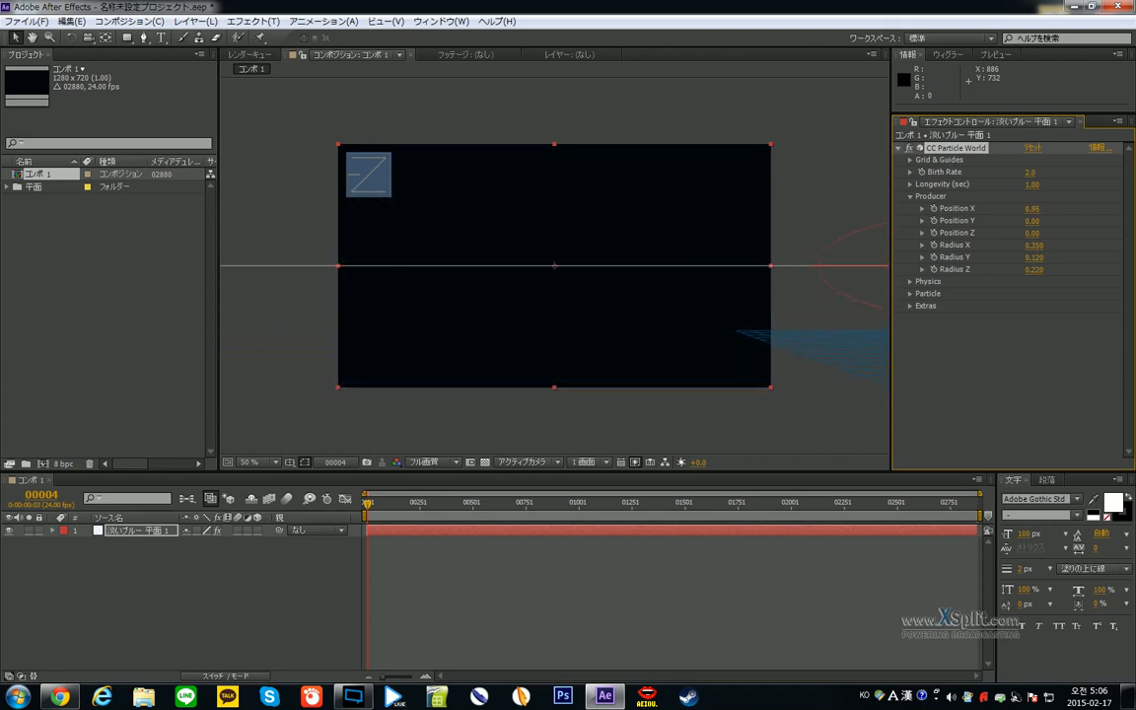
mouse_move(568, 264)
left_mouse_down()
mouse_move(570, 311)
mouse_move(572, 279)
left_mouse_up()
left_click_drag(1032, 232, 1054, 239)
- Reset the producer's Position X, Position Y and Position Z to 0
left_click(1031, 208)
type("00")
key("Tab")
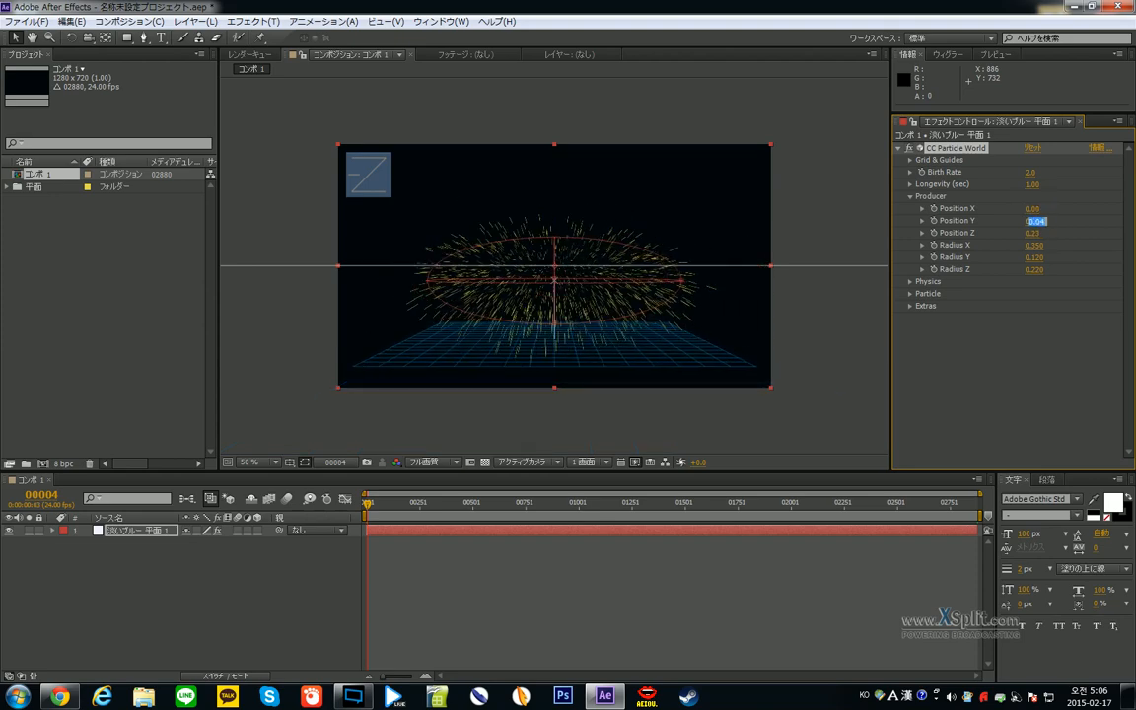
type("0")
key("Tab")
type("0")
key("Return")
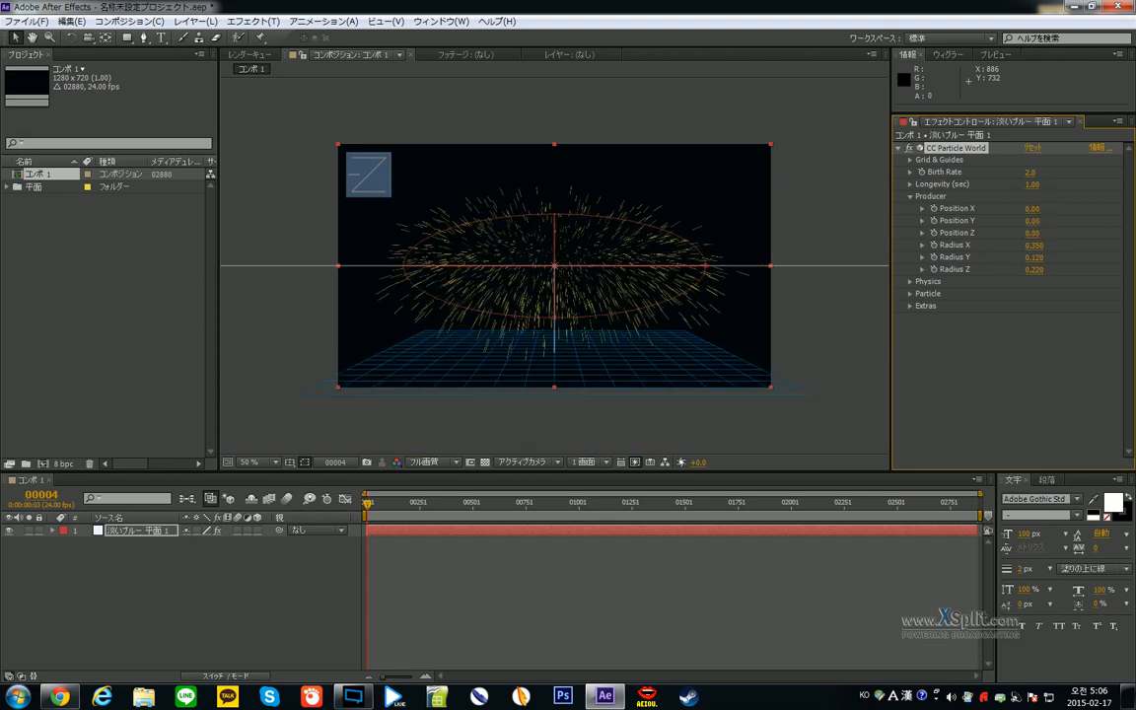
- Set the producer's Radius X, Radius Y and Radius Z to 0.1 each
type("0.1")
key("Tab")
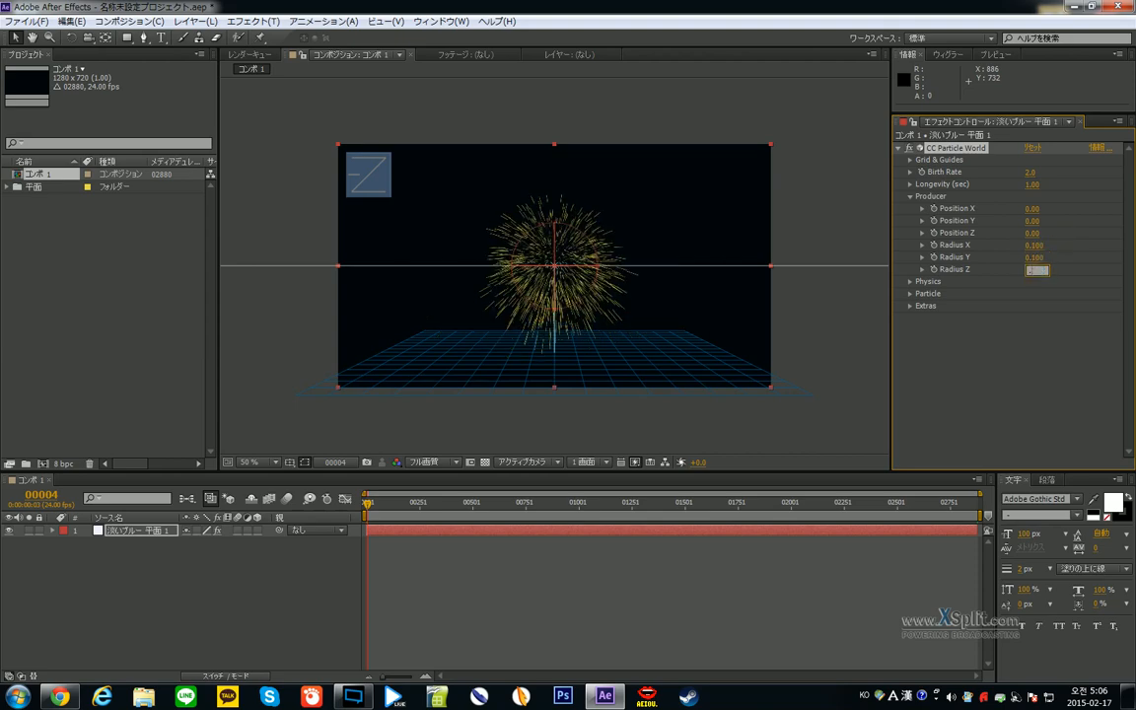
type("0.1")
key("Tab")
type("0.1")
key("Return")
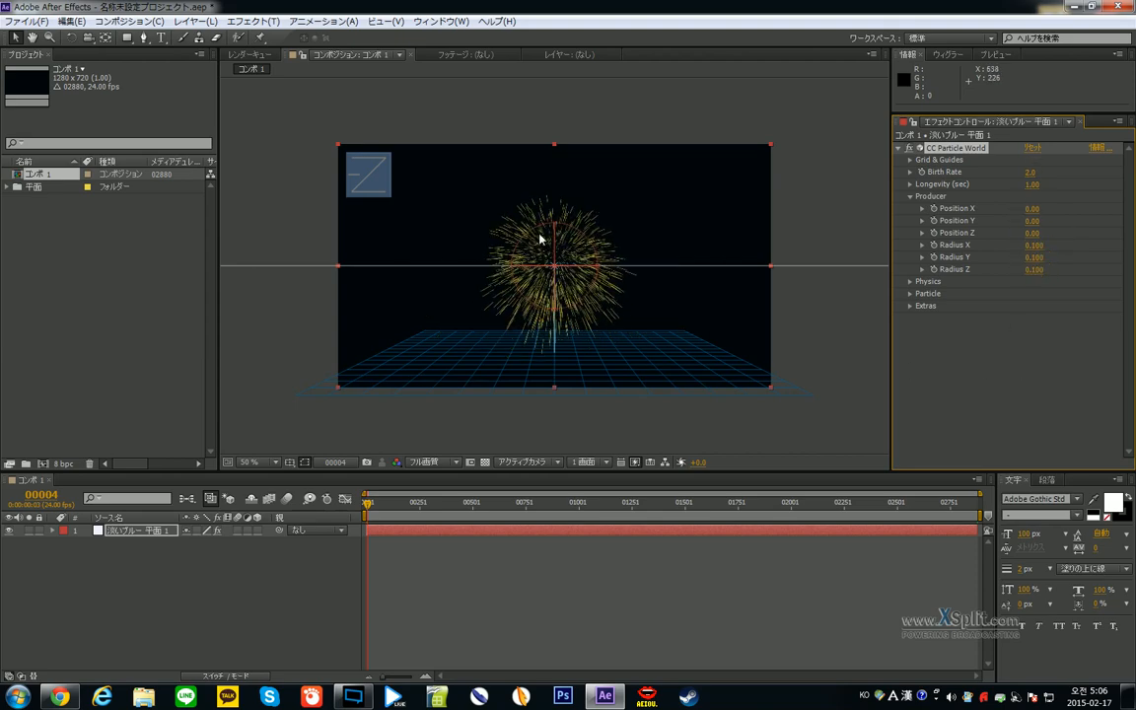
- Go to frame 431 and reposition the particle producer slightly above the composition centre, at a Position Y of about -0.03
left_click(458, 504)
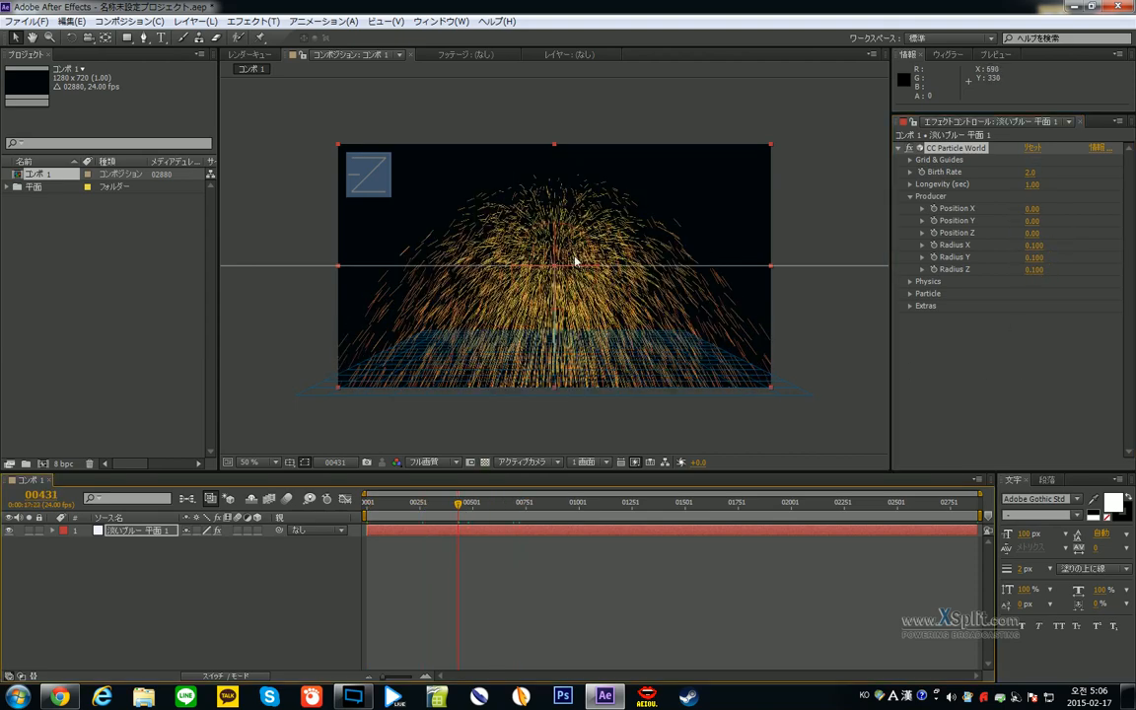
left_click_drag(575, 260, 553, 266)
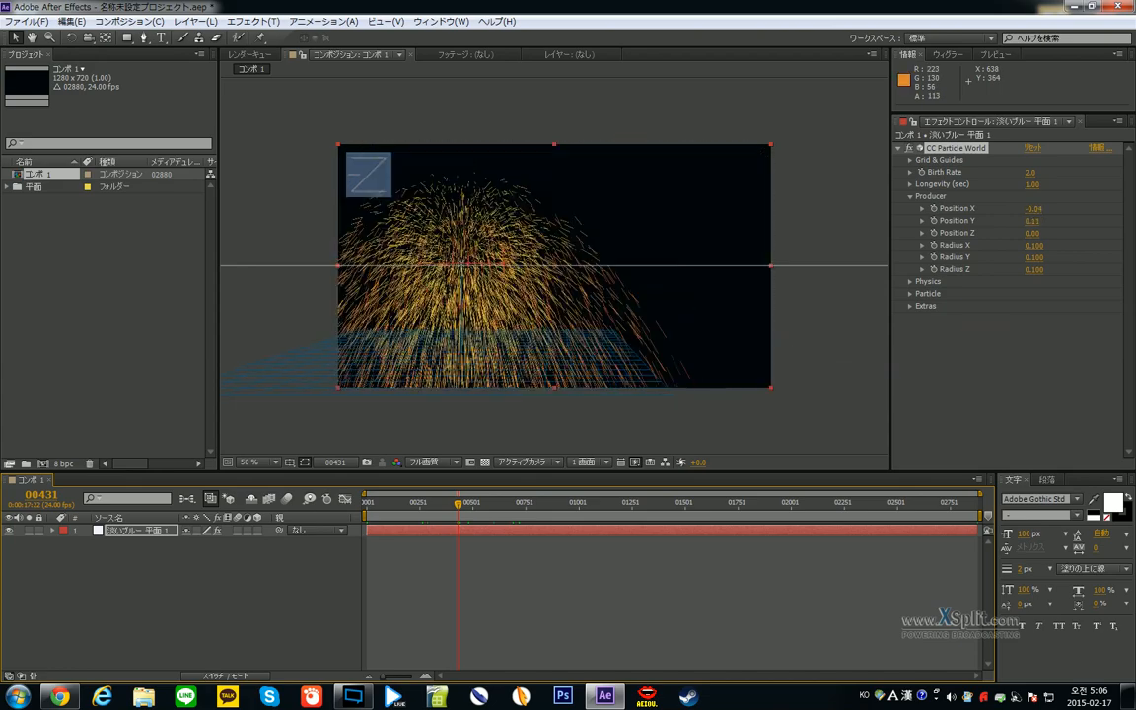
left_click_drag(461, 266, 548, 253)
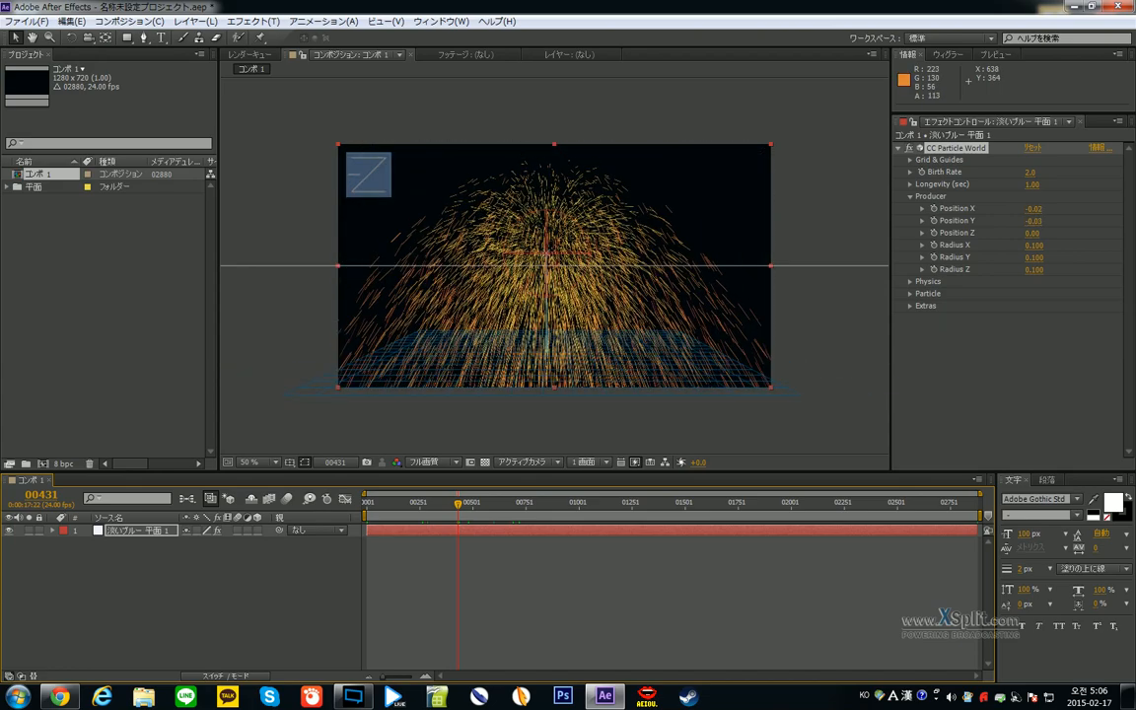
- Try hiding the producer's Position guide and the Grid in the effect's Grid & Guides settings, turning each back on
mouse_move(372, 172)
left_mouse_down()
mouse_move(398, 231)
mouse_move(377, 209)
mouse_move(395, 197)
mouse_move(372, 205)
mouse_move(380, 187)
mouse_move(371, 207)
mouse_move(376, 172)
mouse_move(380, 193)
mouse_move(394, 187)
mouse_move(372, 175)
left_mouse_up()
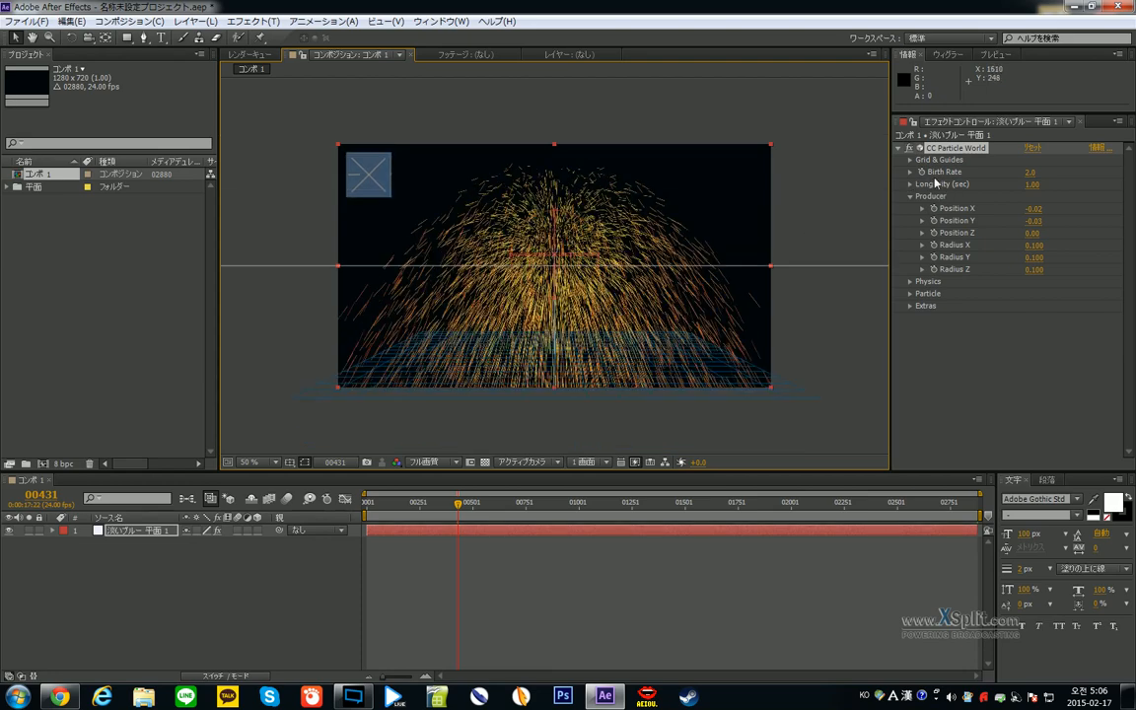
left_click(910, 159)
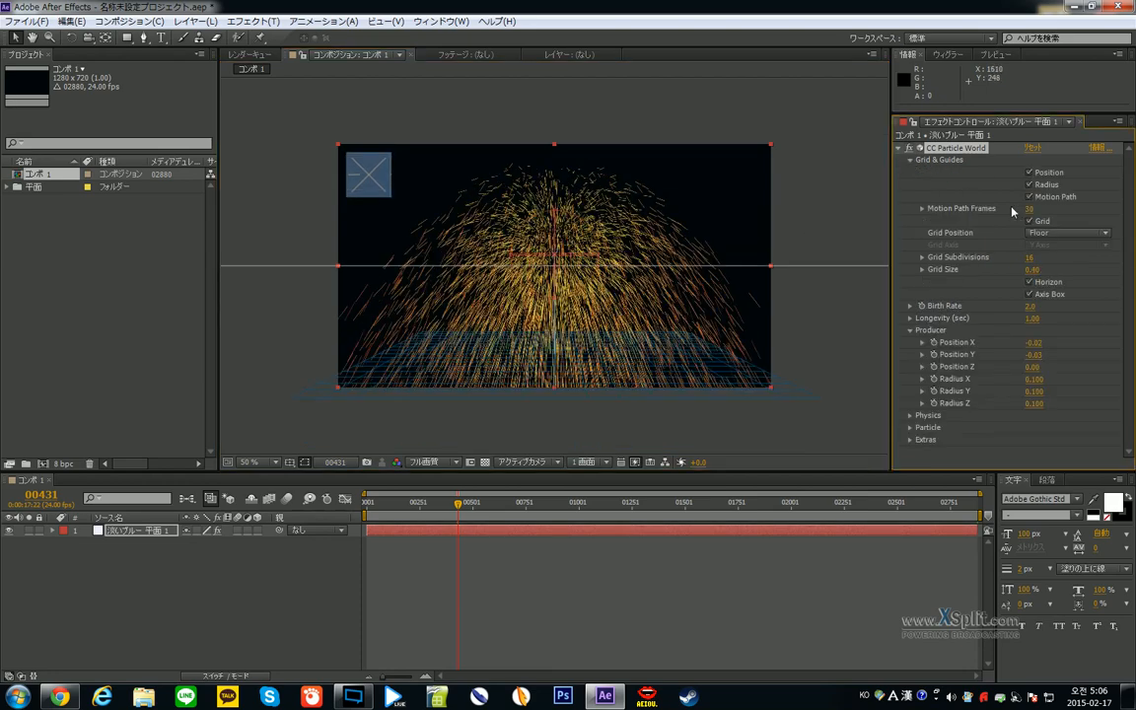
left_click(1028, 172)
left_click(1031, 172)
left_click(1030, 221)
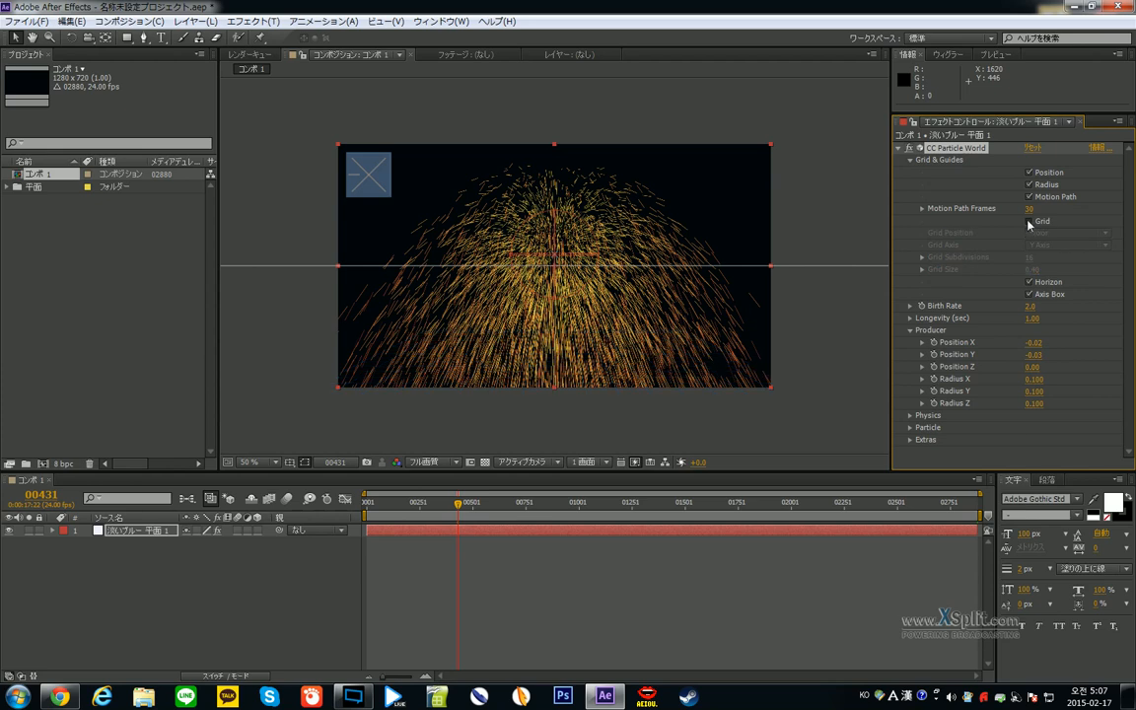
left_click(1030, 222)
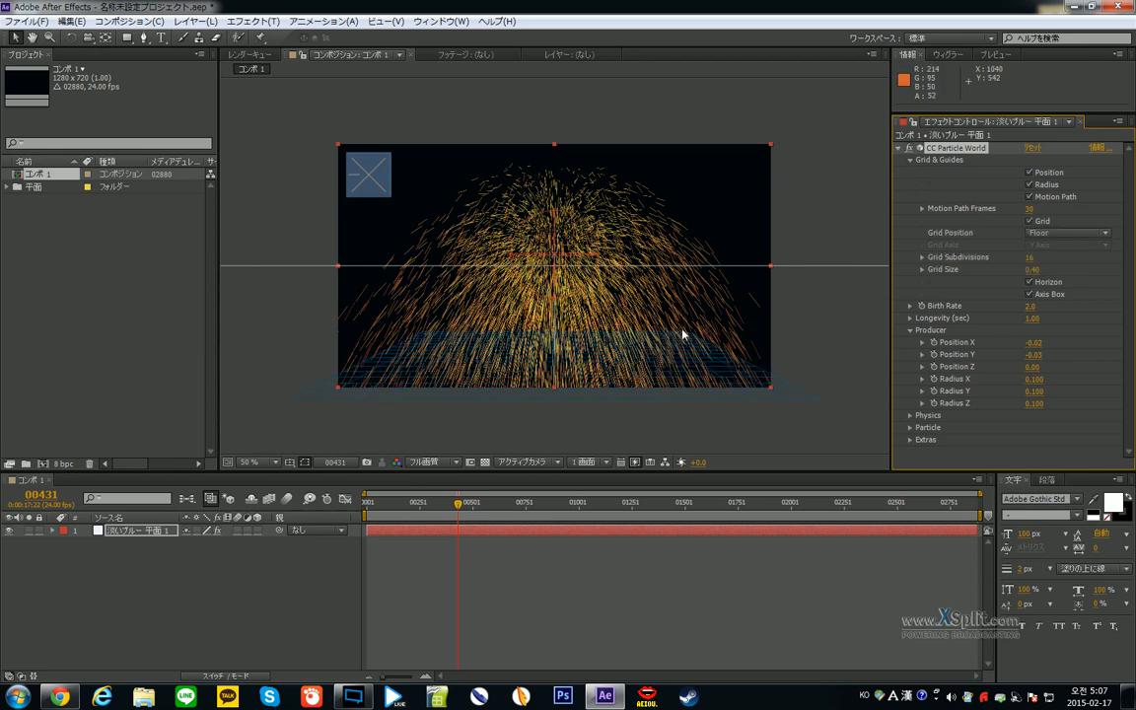
- Try the Producer option for Grid Position, restore it to Floor and close the Grid & Guides settings
left_click(1065, 233)
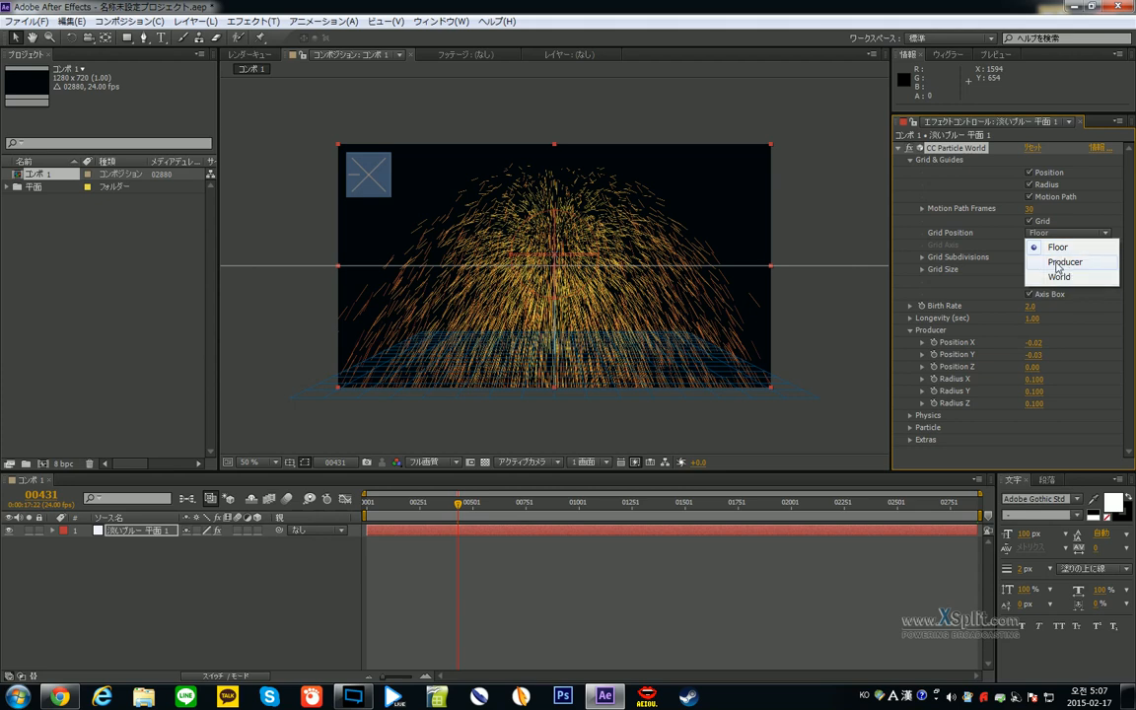
left_click(1053, 261)
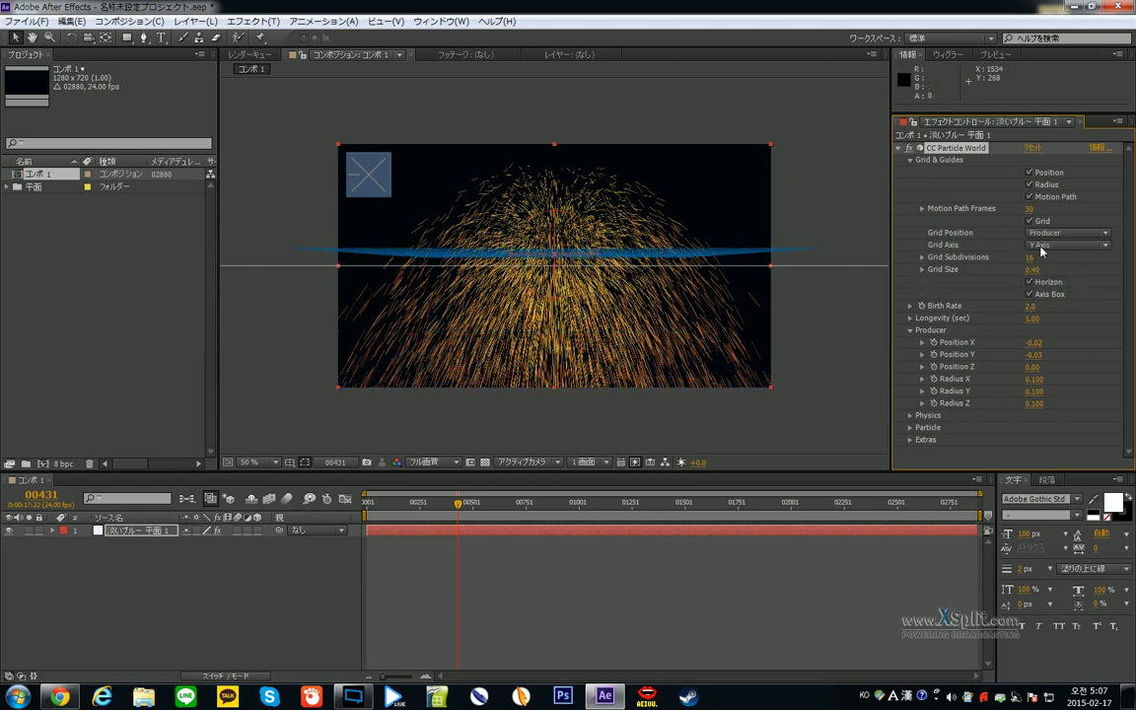
left_click(1054, 234)
left_click(1052, 246)
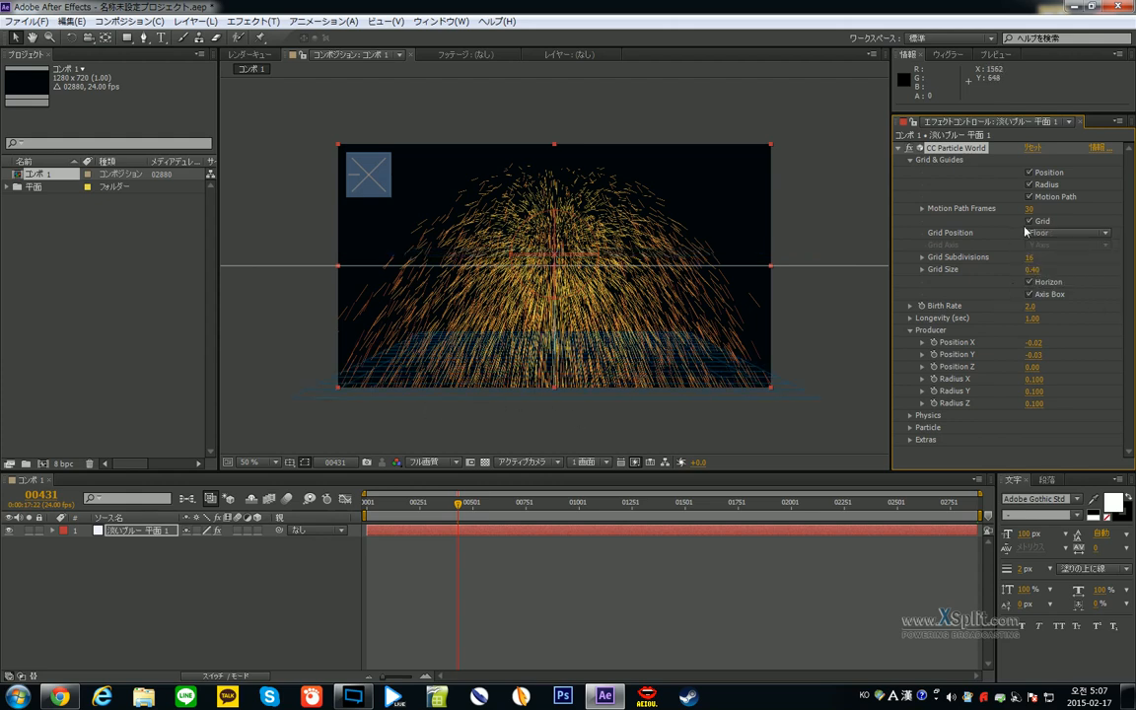
left_click(911, 161)
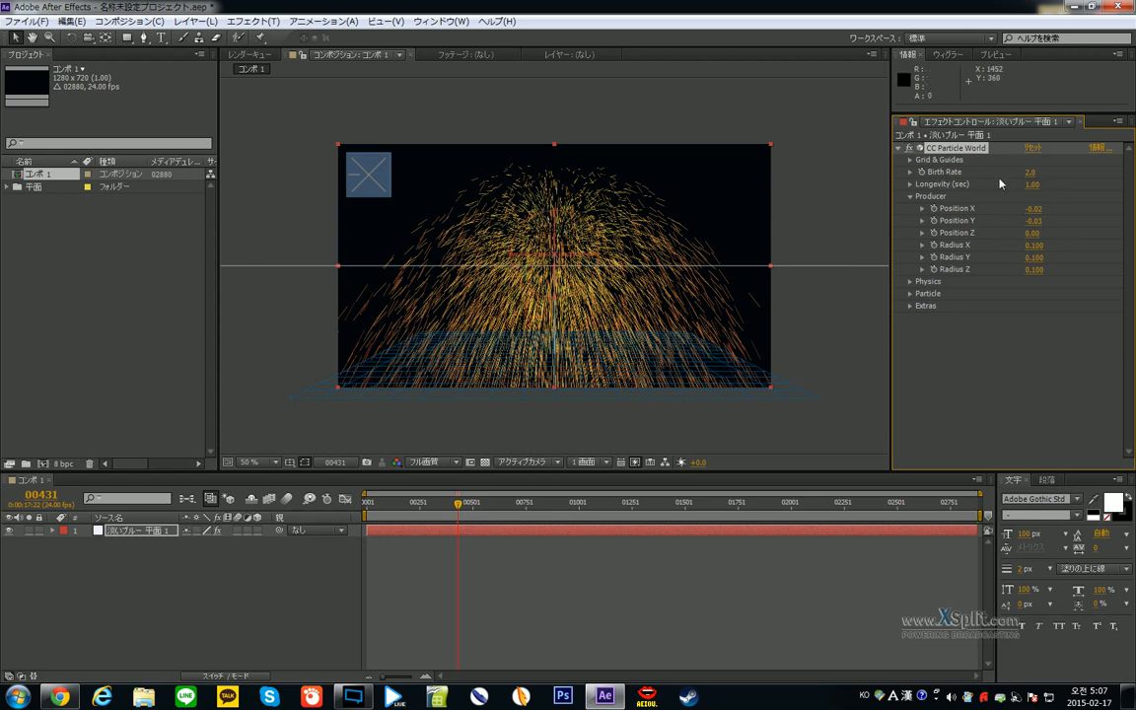
- Try lower Birth Rate values of 0.7 and 0.3, checking the particles around frames 234 and 552
mouse_move(1031, 173)
left_mouse_down()
mouse_move(1040, 173)
mouse_move(1023, 173)
left_mouse_up()
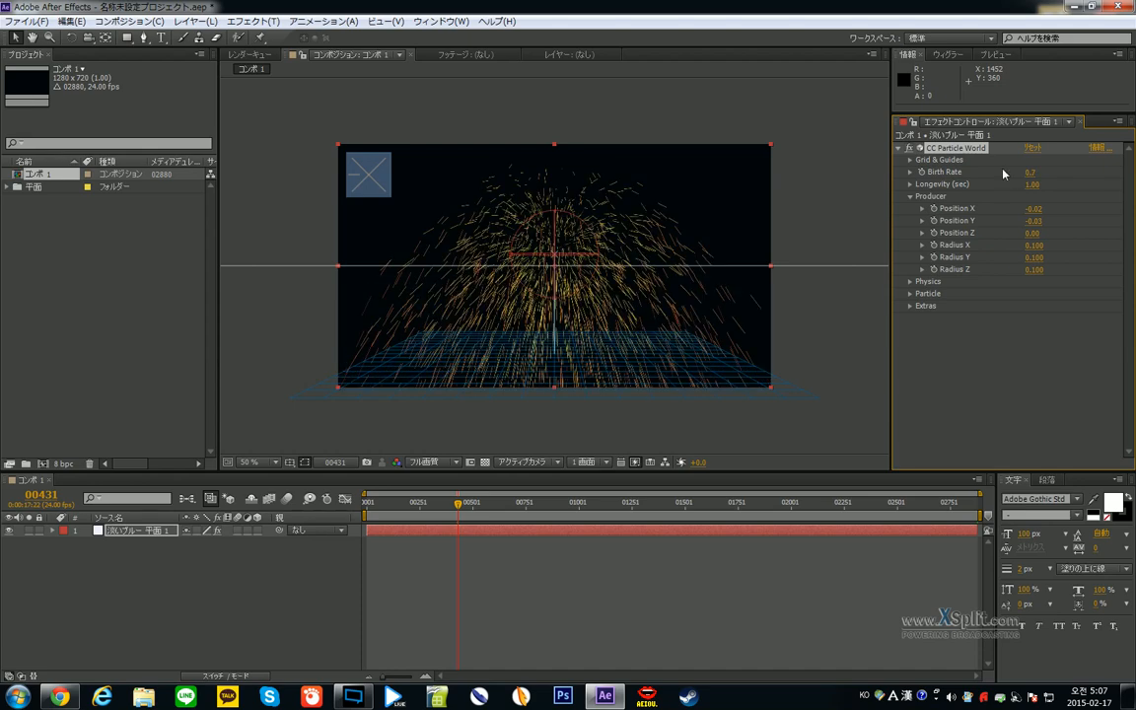
left_click_drag(459, 504, 415, 507)
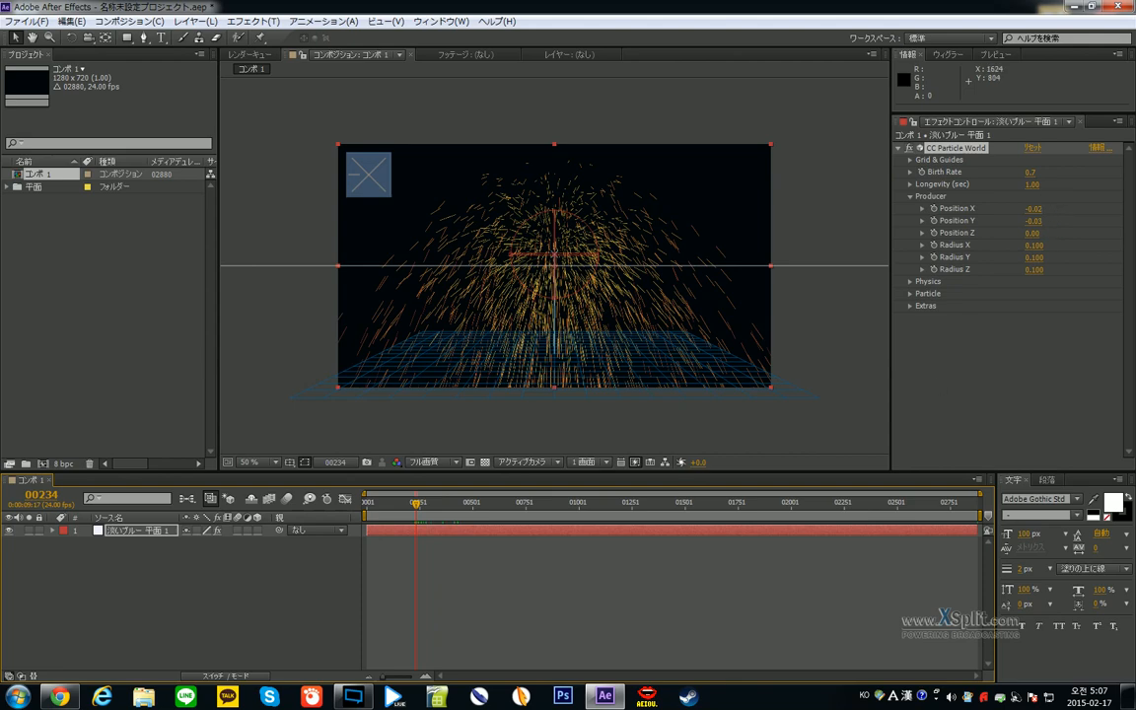
left_click_drag(1031, 172, 1024, 173)
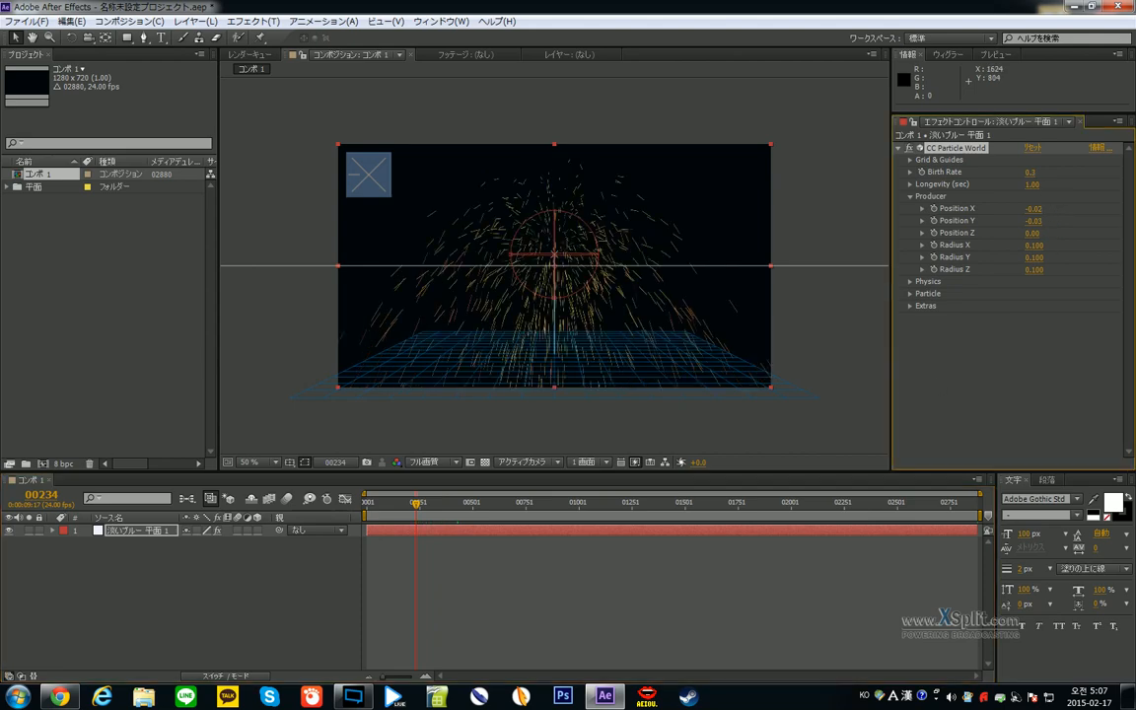
left_click_drag(436, 507, 482, 505)
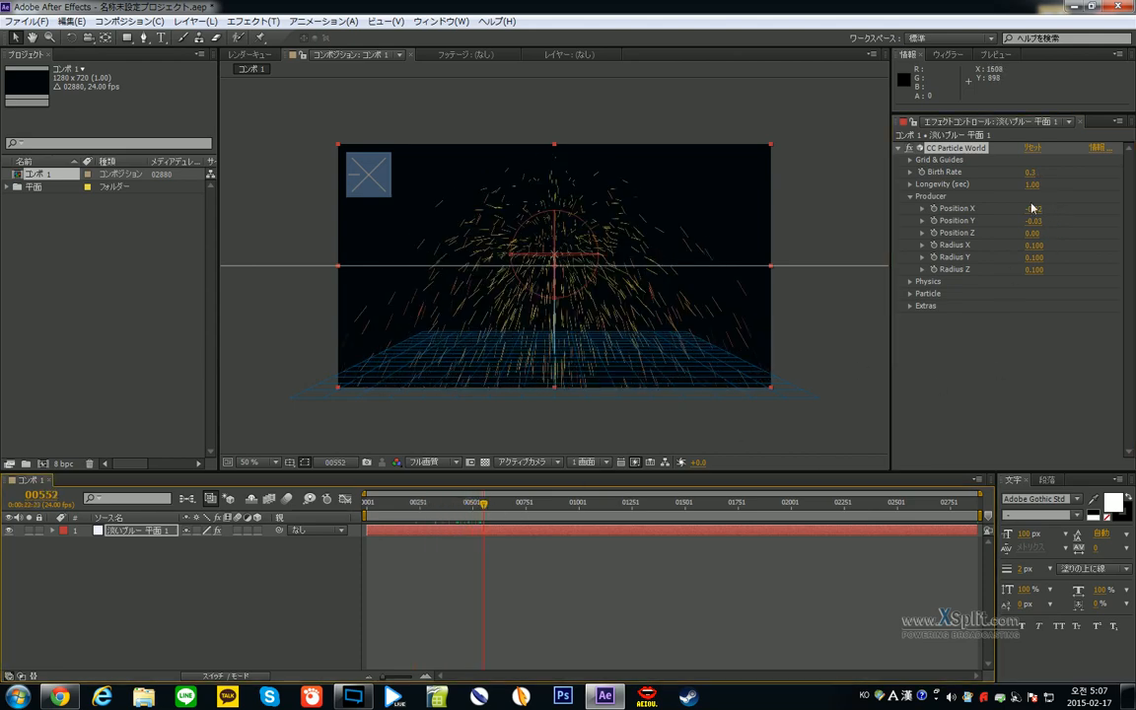
- Raise the Birth Rate to 6.5 and scrub through the particles, stopping at frame 785
left_click_drag(1031, 172, 1070, 173)
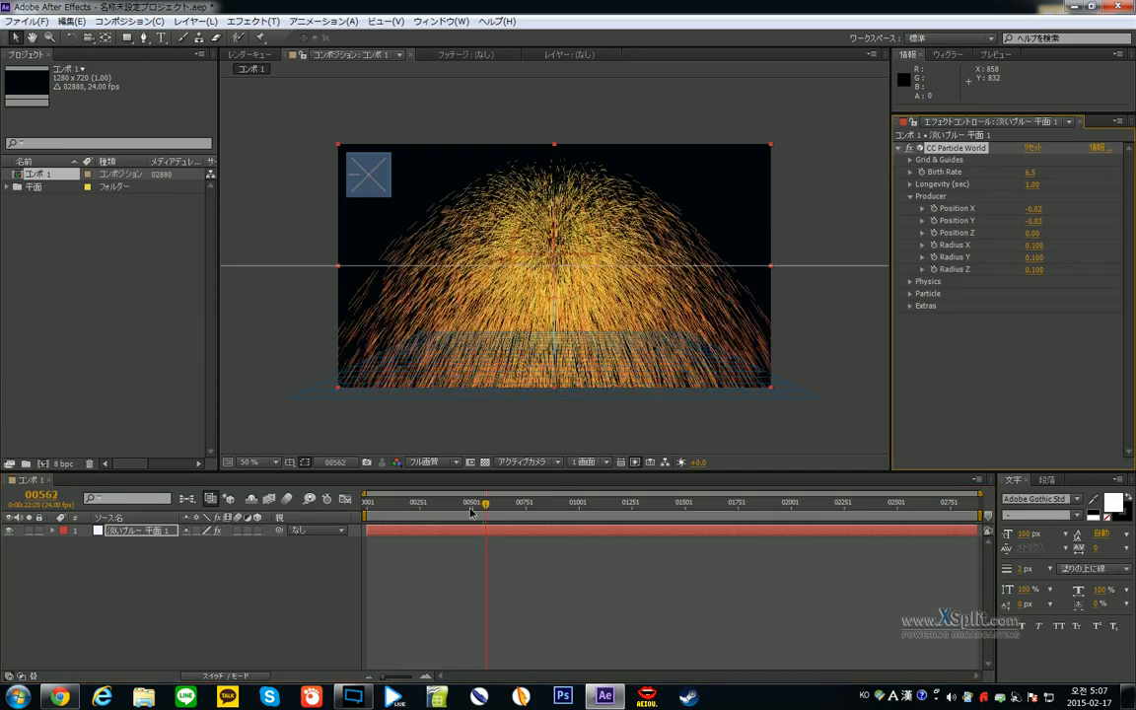
left_click(384, 505)
left_click_drag(388, 506, 565, 506)
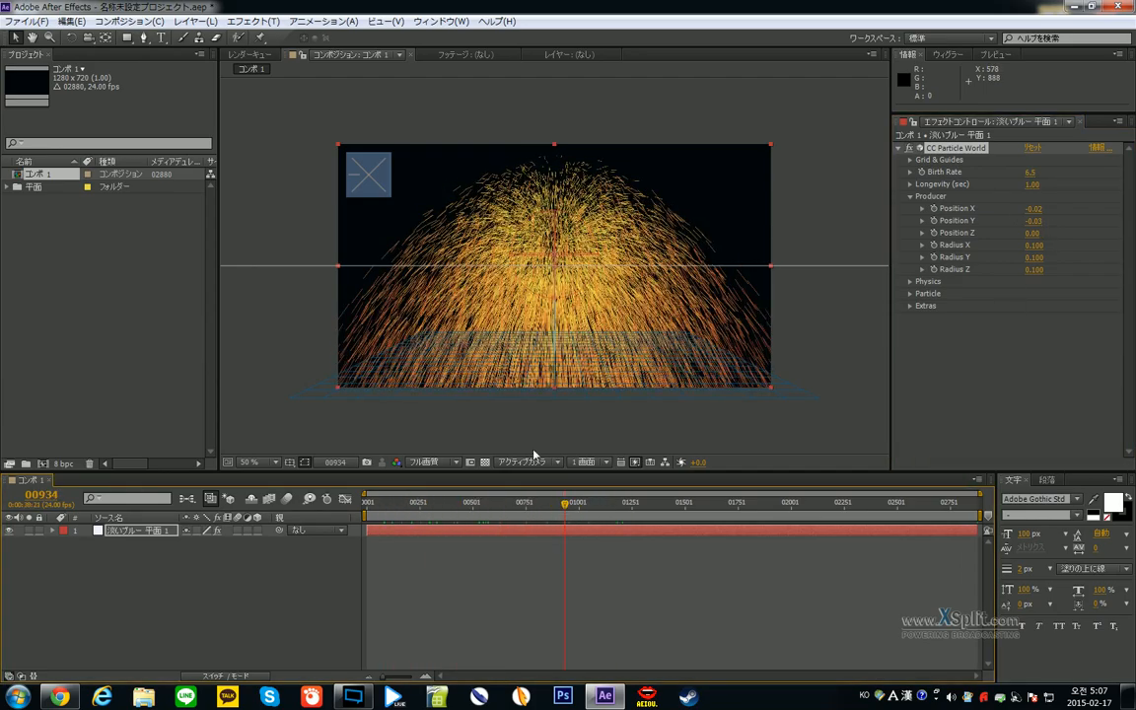
left_click(533, 506)
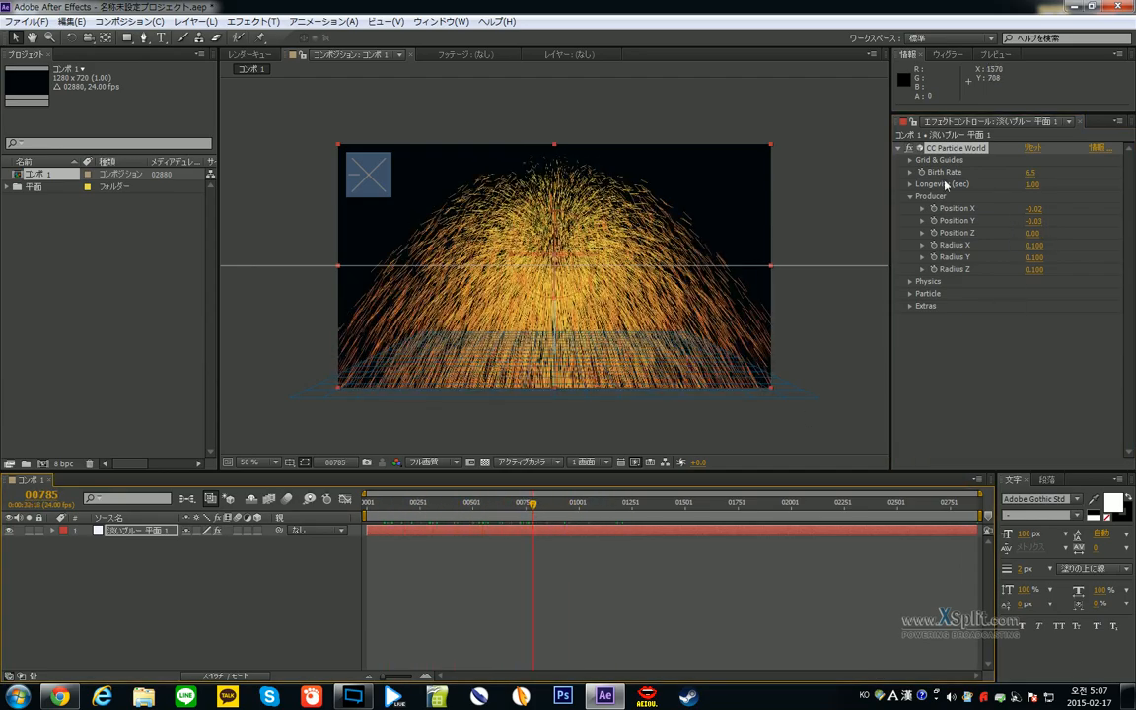
- Animate the Birth Rate with keyframes of 6.5 at frame 785 and 0.0 at frame 786
left_click(920, 174)
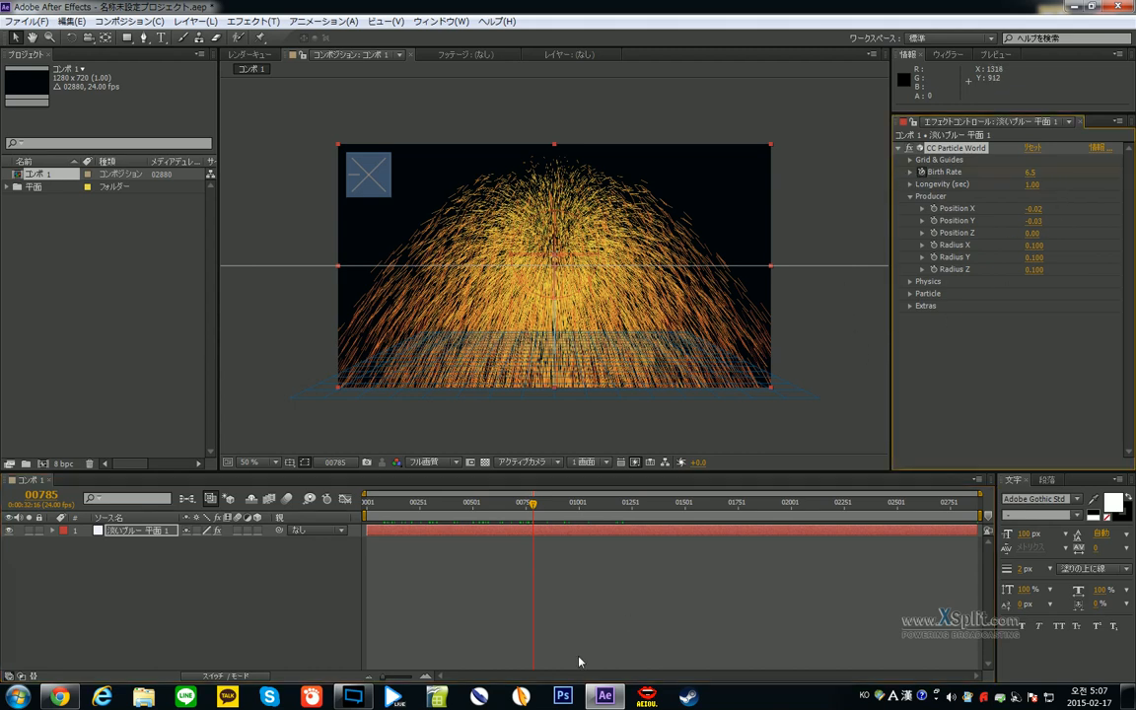
key("u")
scroll(581, 642, "up", 5)
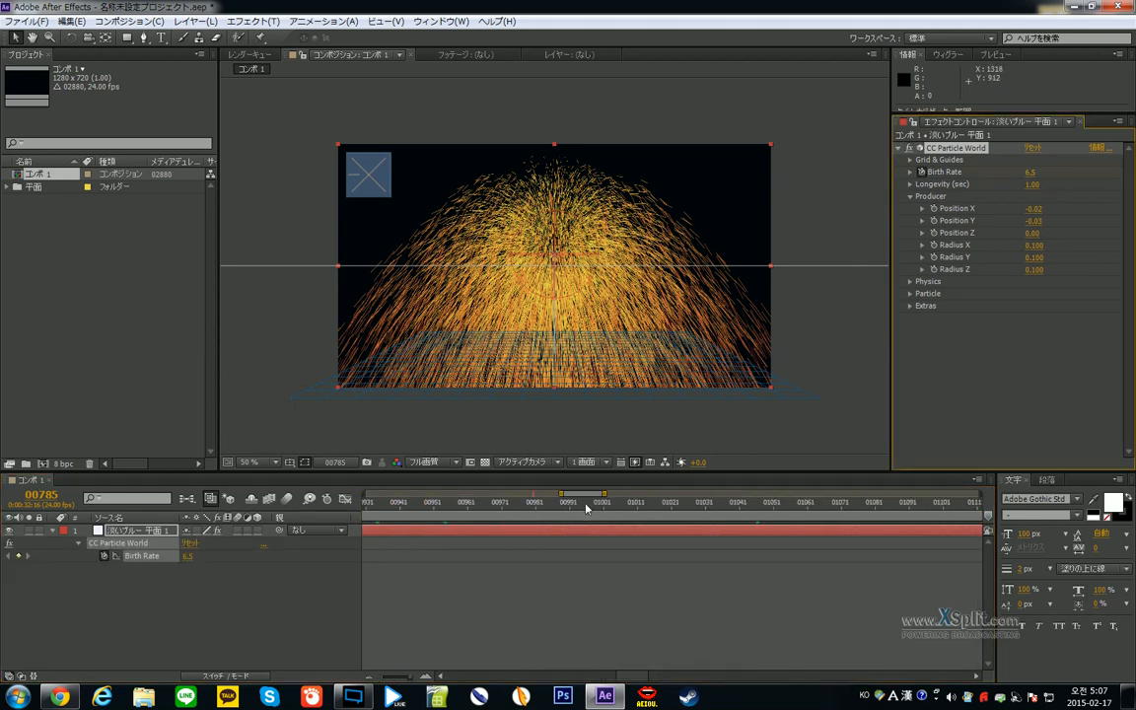
key("Page_Down")
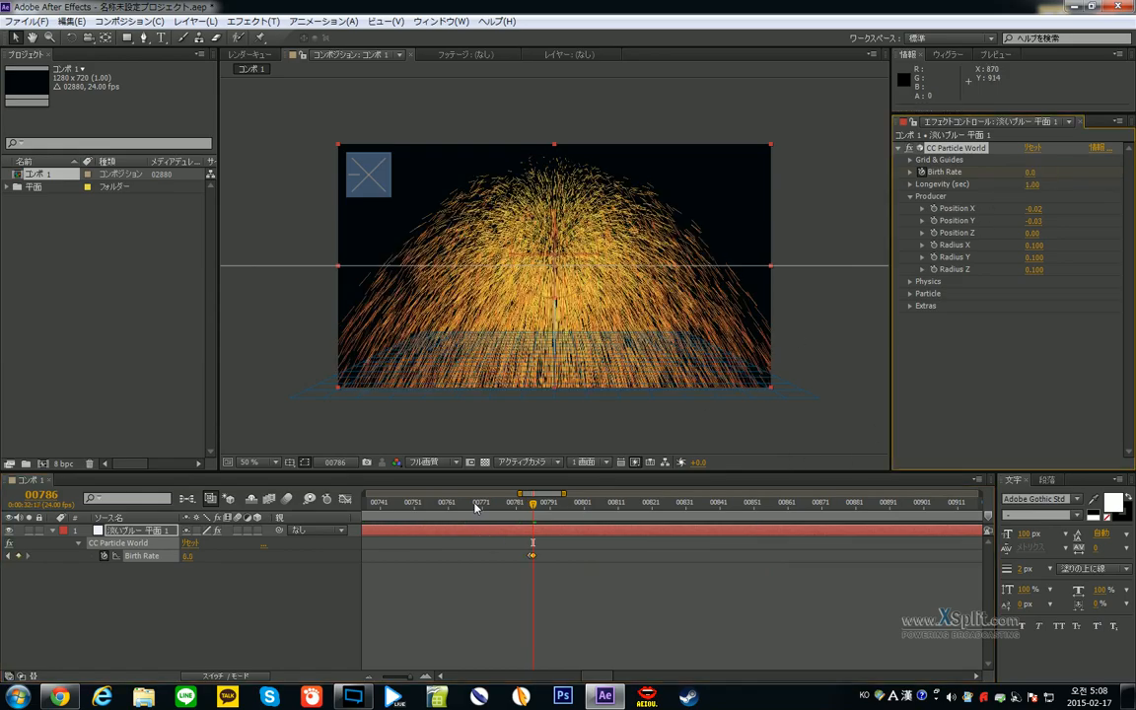
- Scrub through the Birth Rate change and spread its two keyframes apart to about frames 742 and 893
left_click(436, 503)
left_click_drag(427, 506, 537, 560)
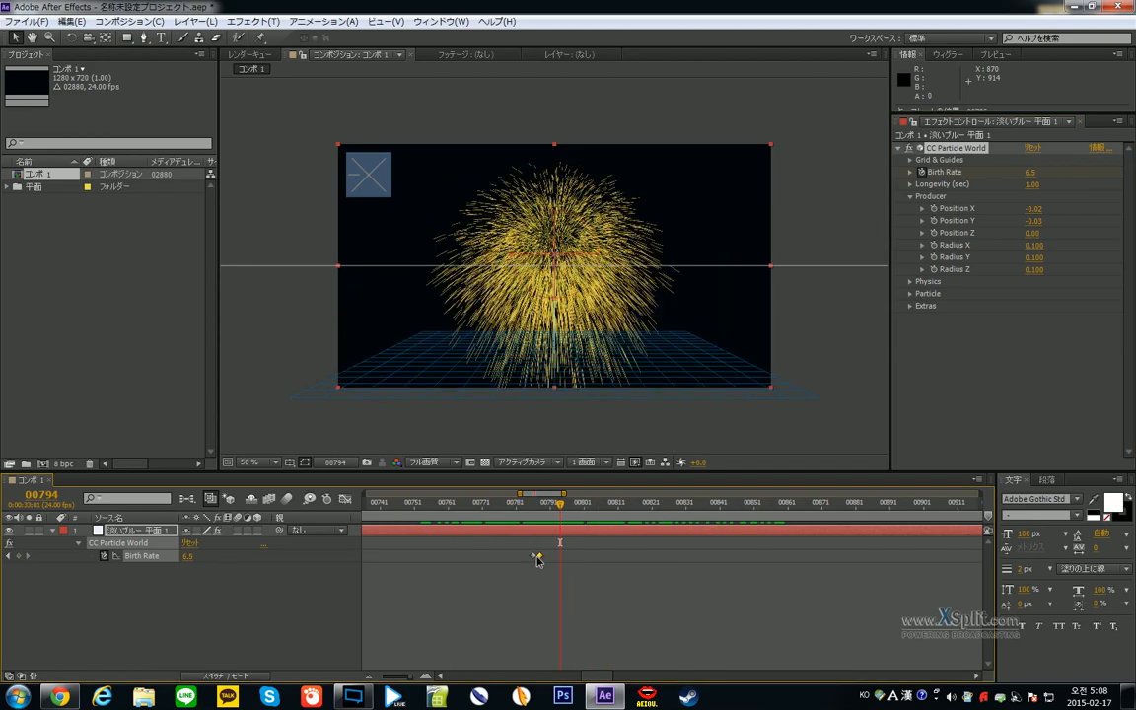
left_click_drag(524, 505, 896, 556)
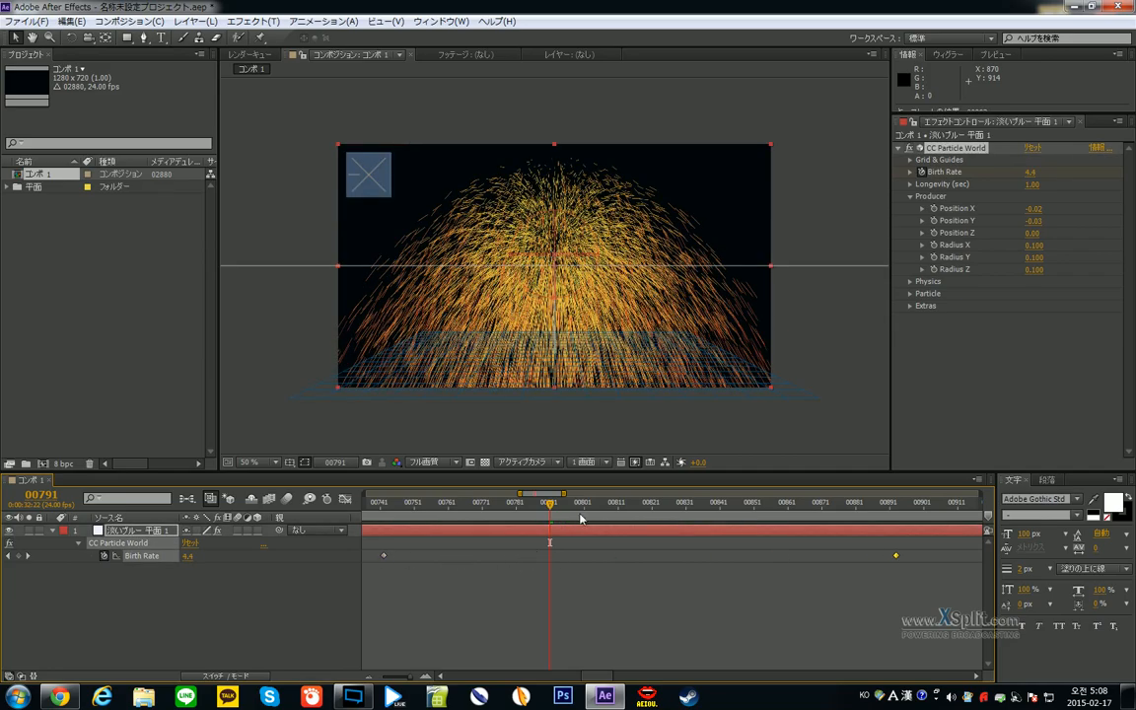
- Preview the gradual Birth Rate change across the timeline and remove the Birth Rate animation at frame 670
left_click_drag(581, 519, 934, 537)
key("minus")
key("minus")
key("minus")
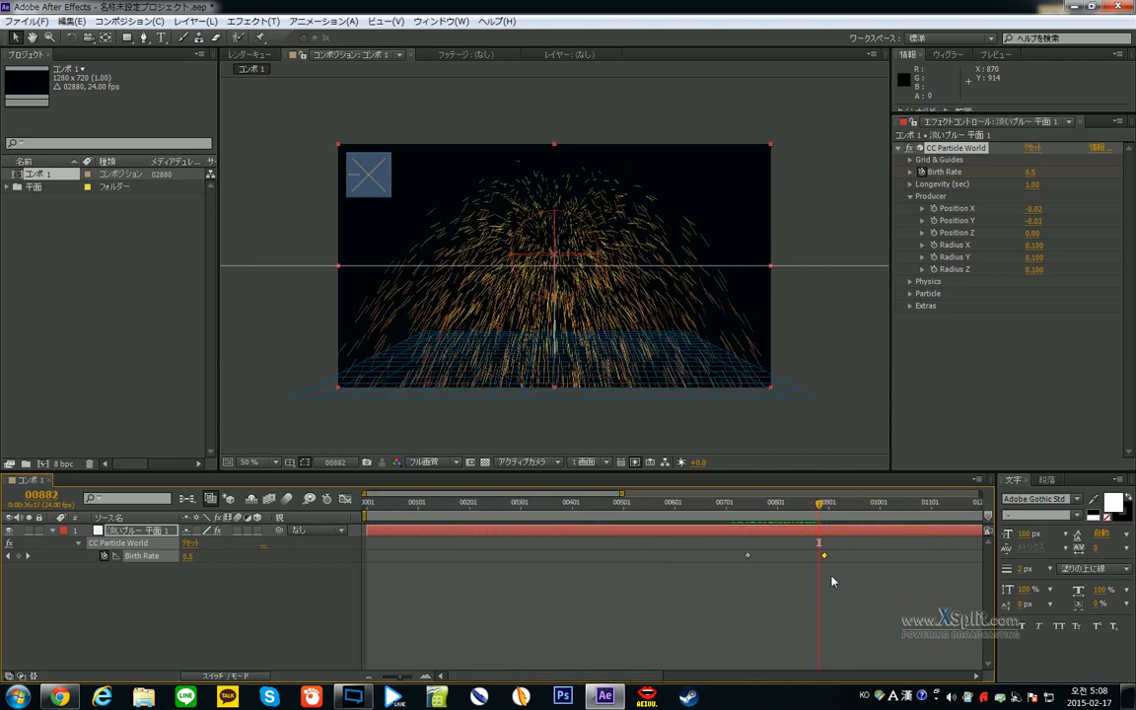
left_click_drag(818, 507, 711, 508)
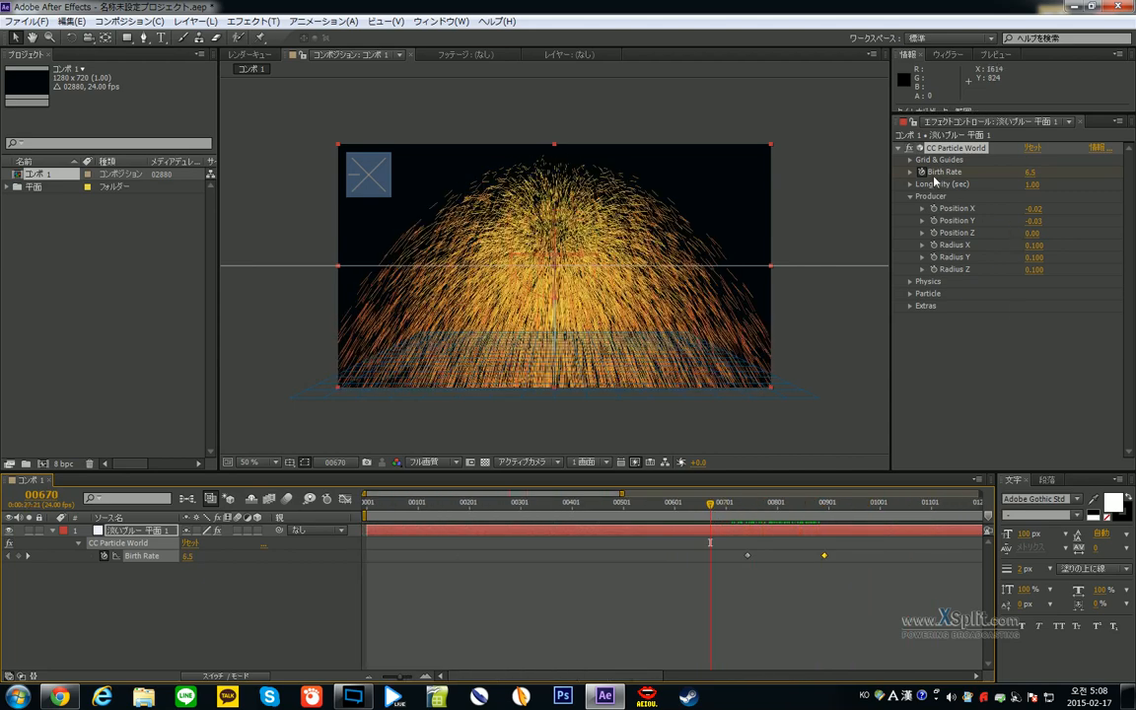
left_click(922, 173)
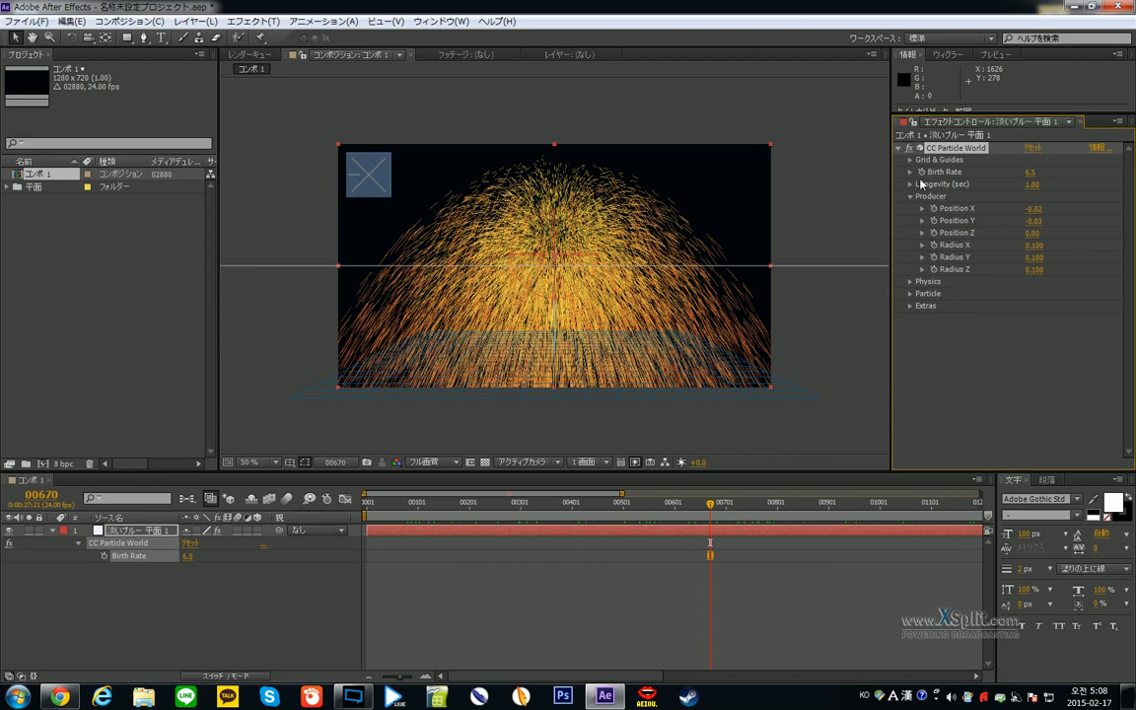
- Inspect the particles at 100% magnification while scrubbing back to frame 81
key("period")
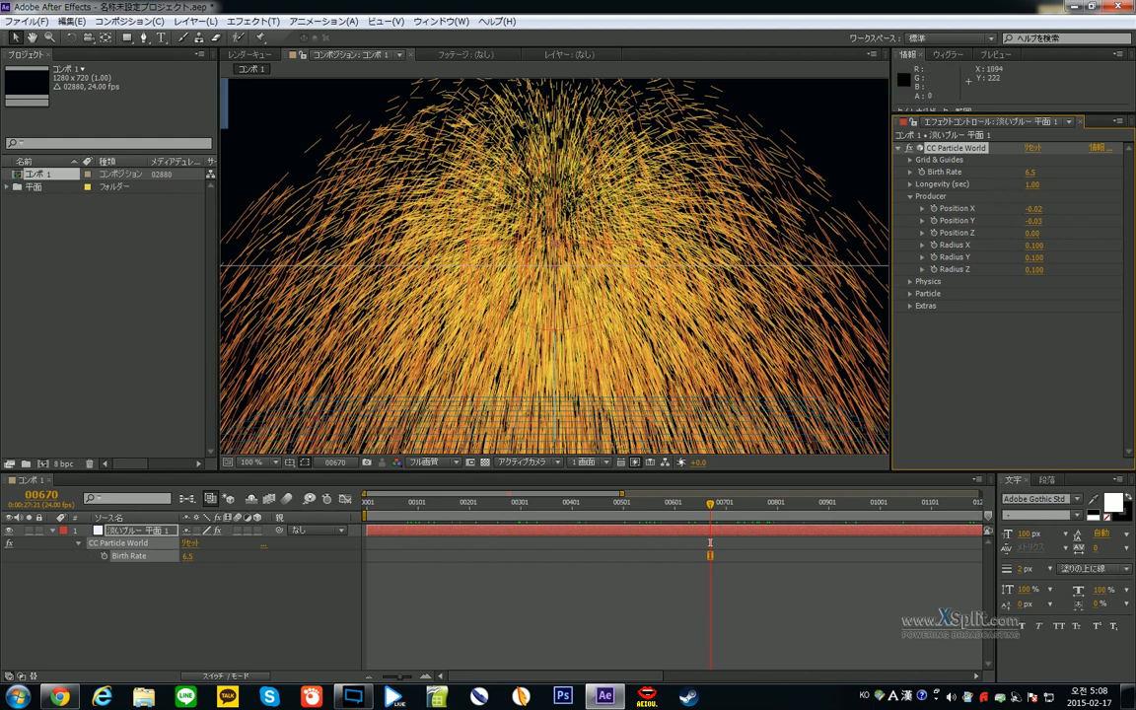
left_click_drag(671, 276, 727, 316)
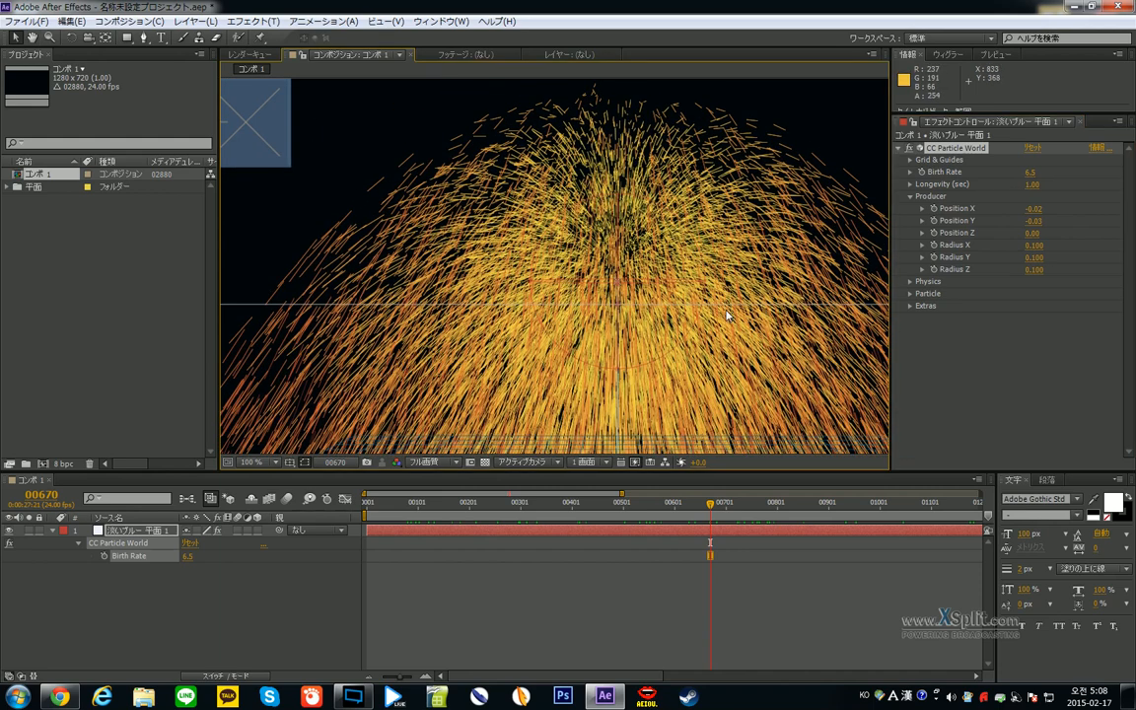
left_click_drag(710, 508, 409, 505)
scroll(554, 263, "down", 2)
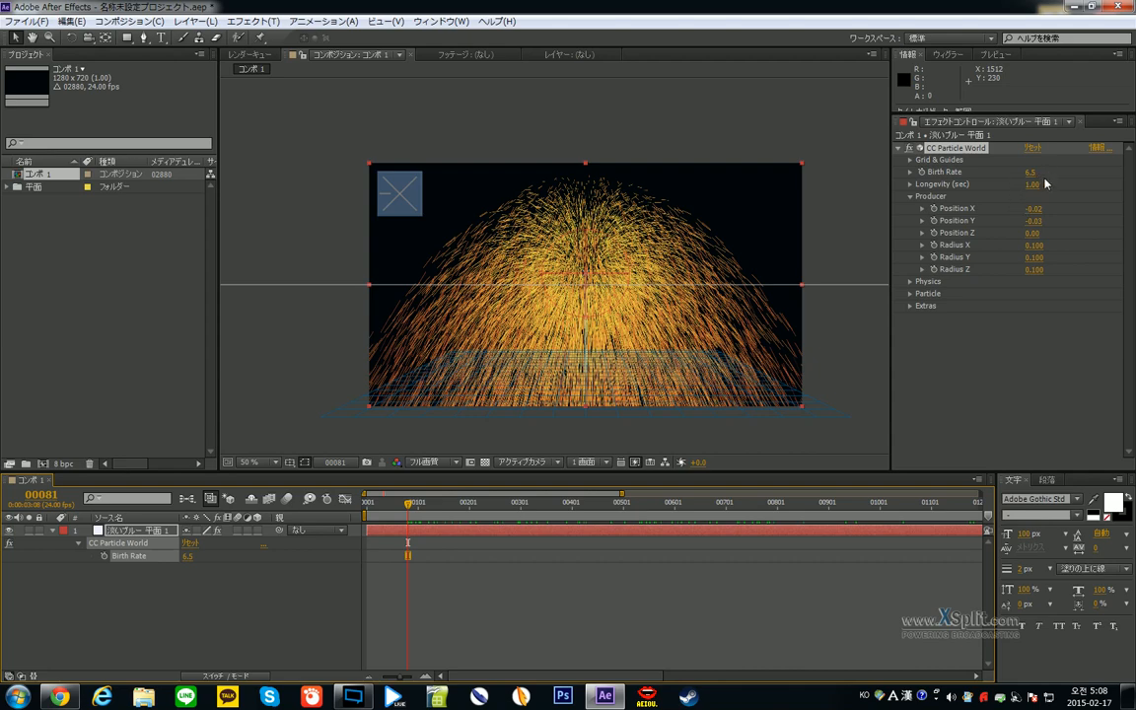
- Collapse the Producer settings, open the Physics settings and review the available Animation types
left_click(910, 196)
scroll(853, 227, "up", 2)
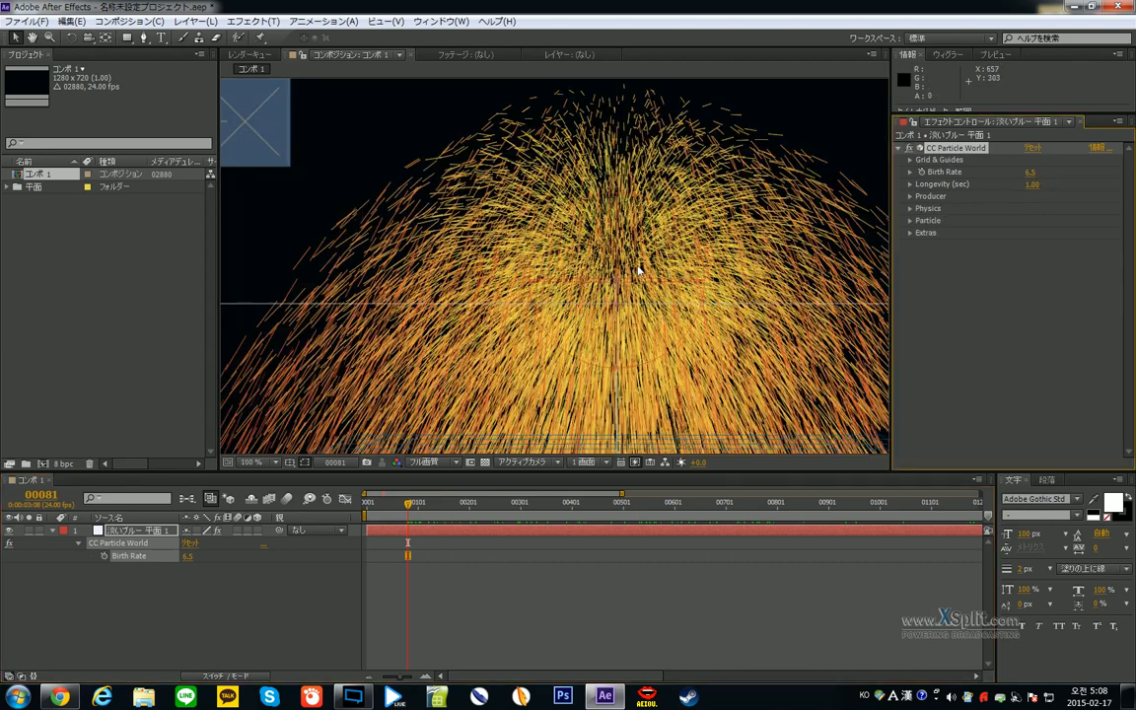
left_click(910, 210)
scroll(741, 252, "down", 2)
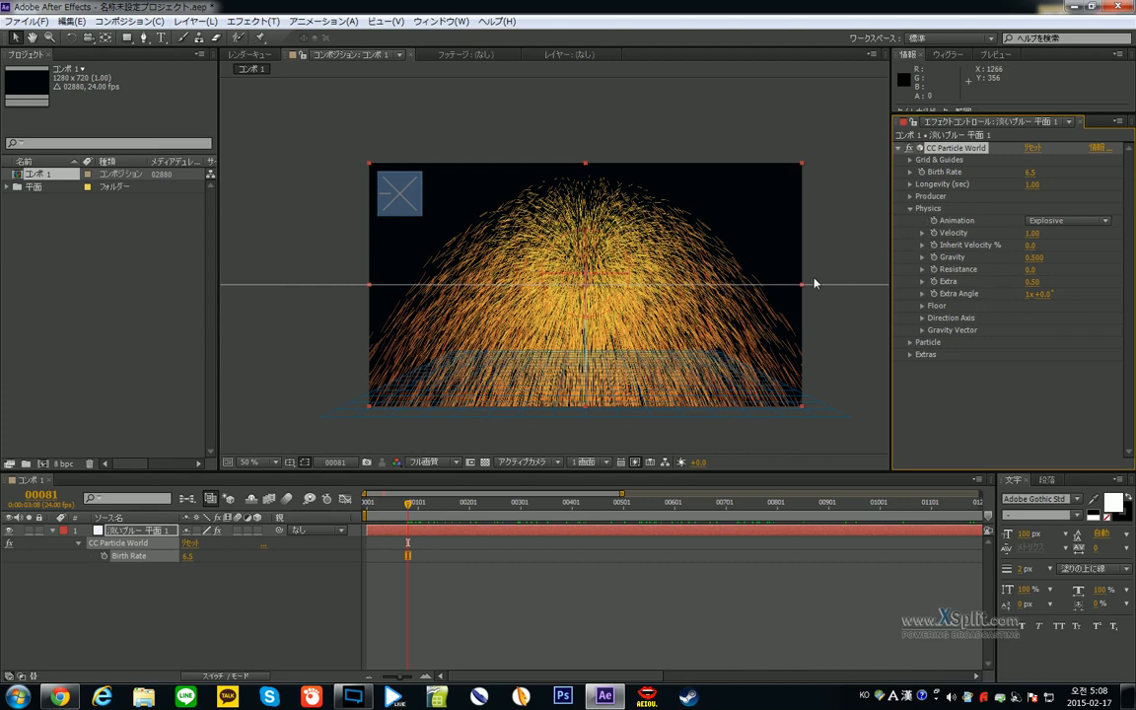
scroll(544, 266, "up", 2)
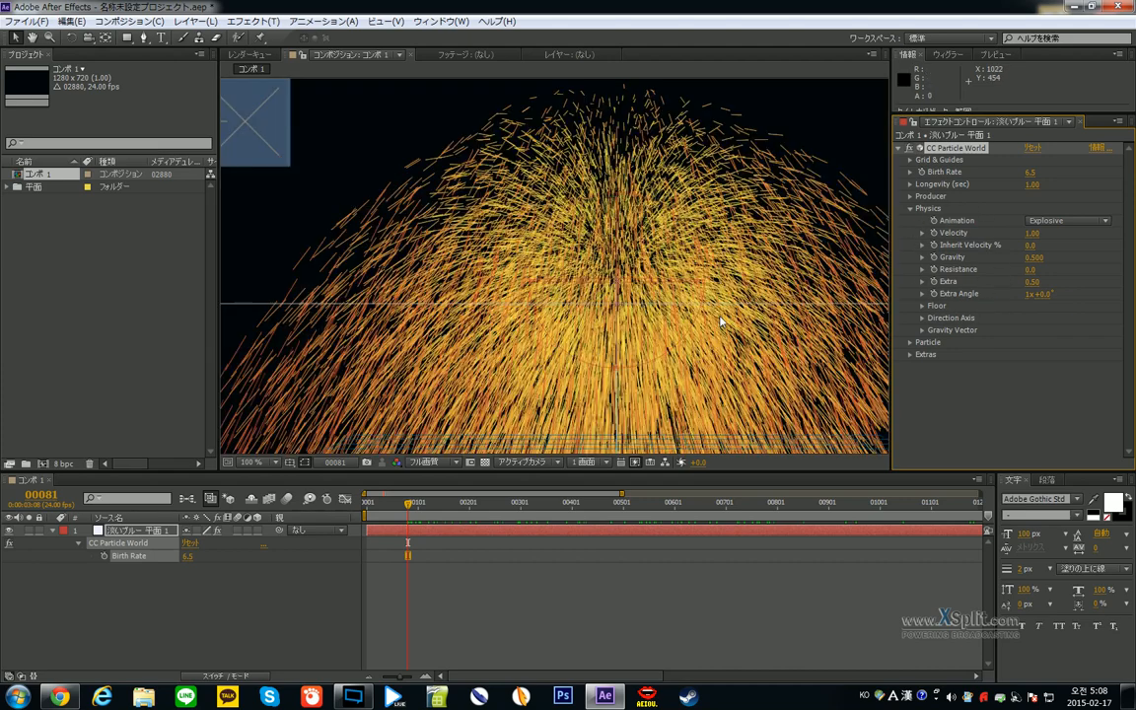
left_click(1074, 225)
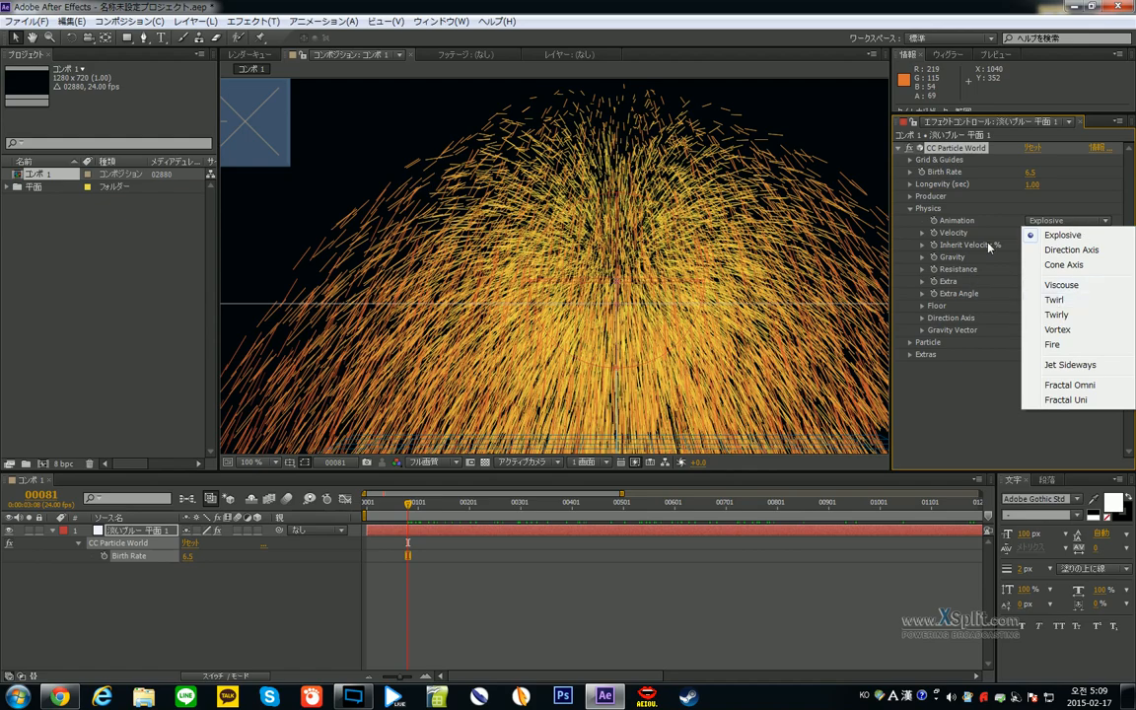
left_click(750, 166)
scroll(690, 246, "down", 2)
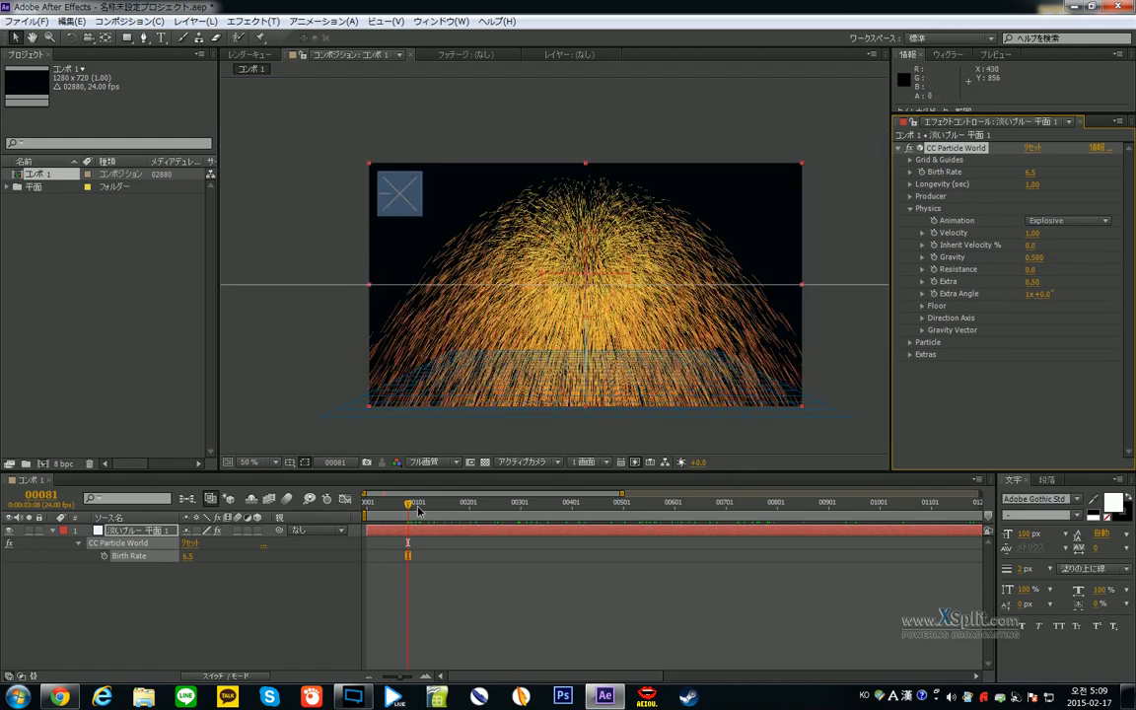
- Set the Physics Animation to Direction Axis, go to frame 175 and rotate the effect camera to show the stream flowing sideways
left_click_drag(418, 509, 542, 505)
left_click(1063, 221)
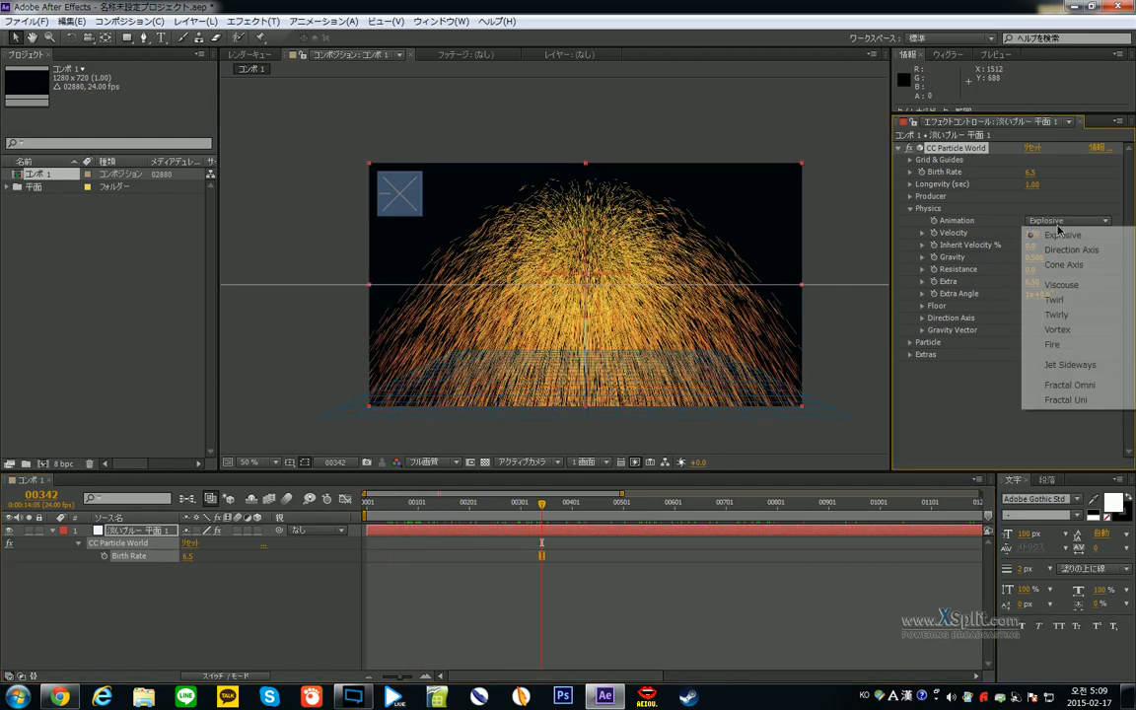
left_click(1070, 250)
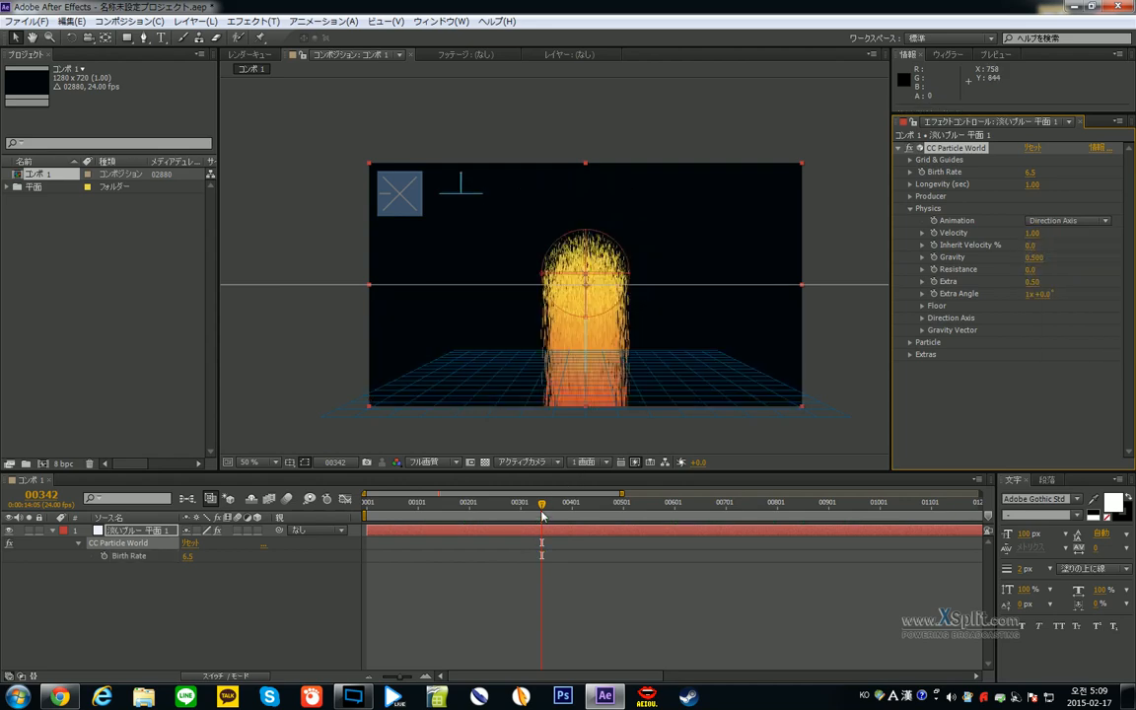
left_click_drag(542, 508, 455, 508)
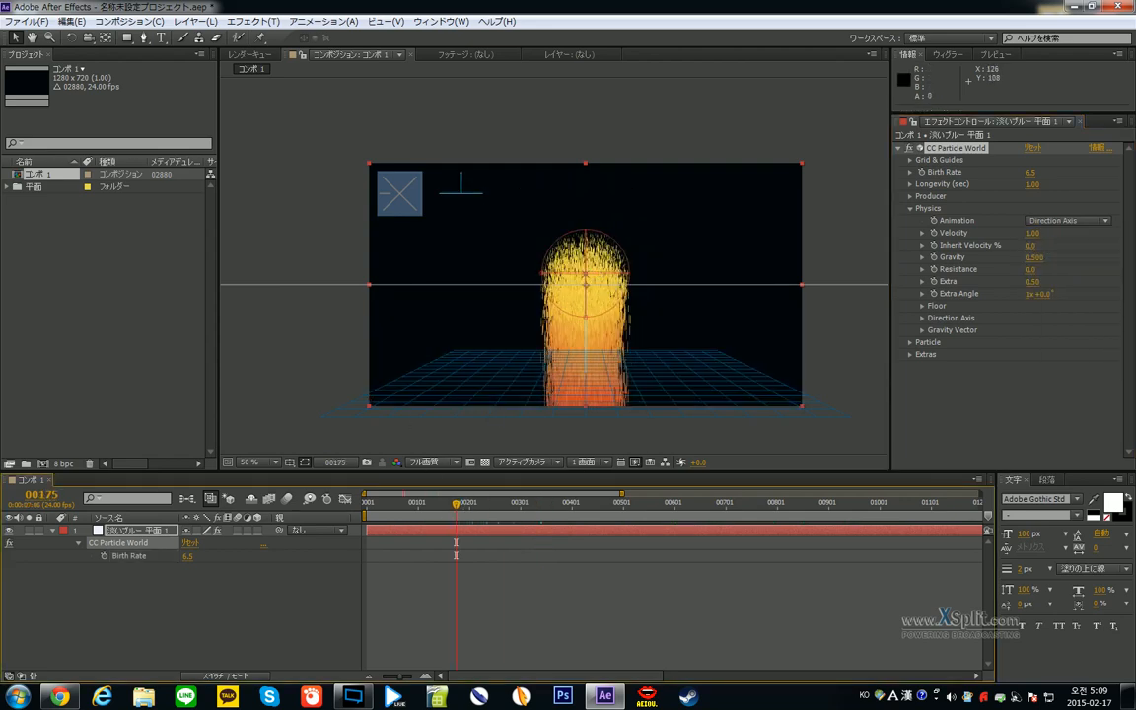
left_click_drag(412, 199, 400, 252)
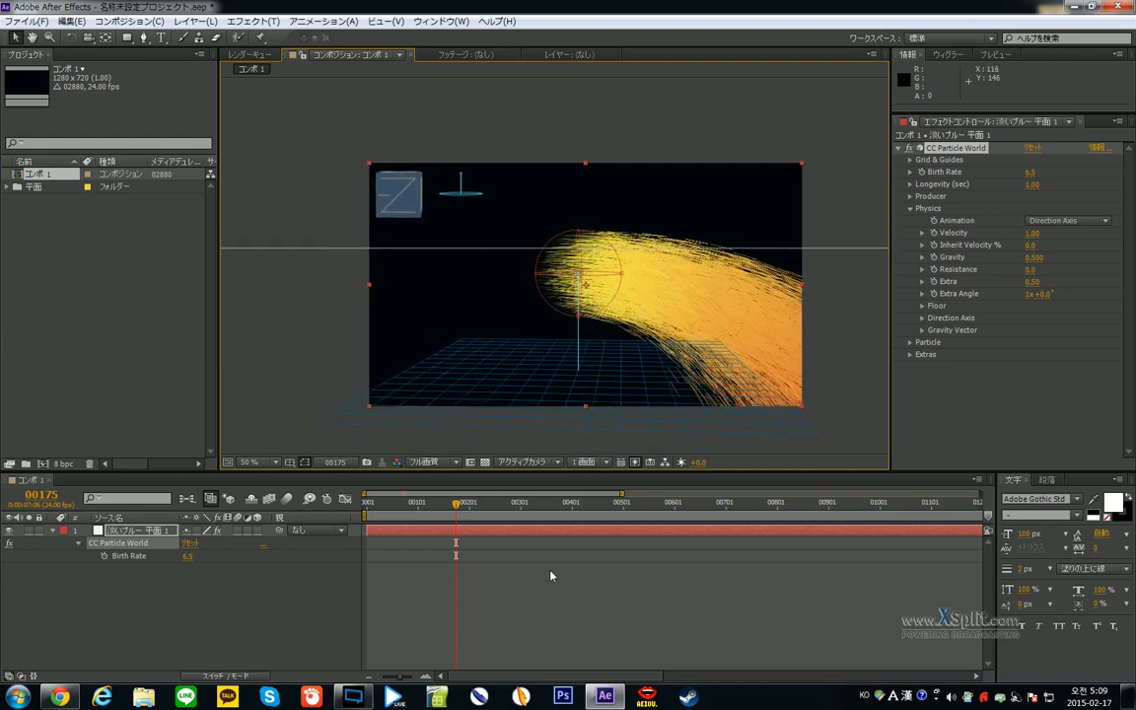
- Reset the effect at frame 342, set the Physics Animation to Direction Axis and preview the stream up to frame 533
left_click_drag(464, 510, 537, 514)
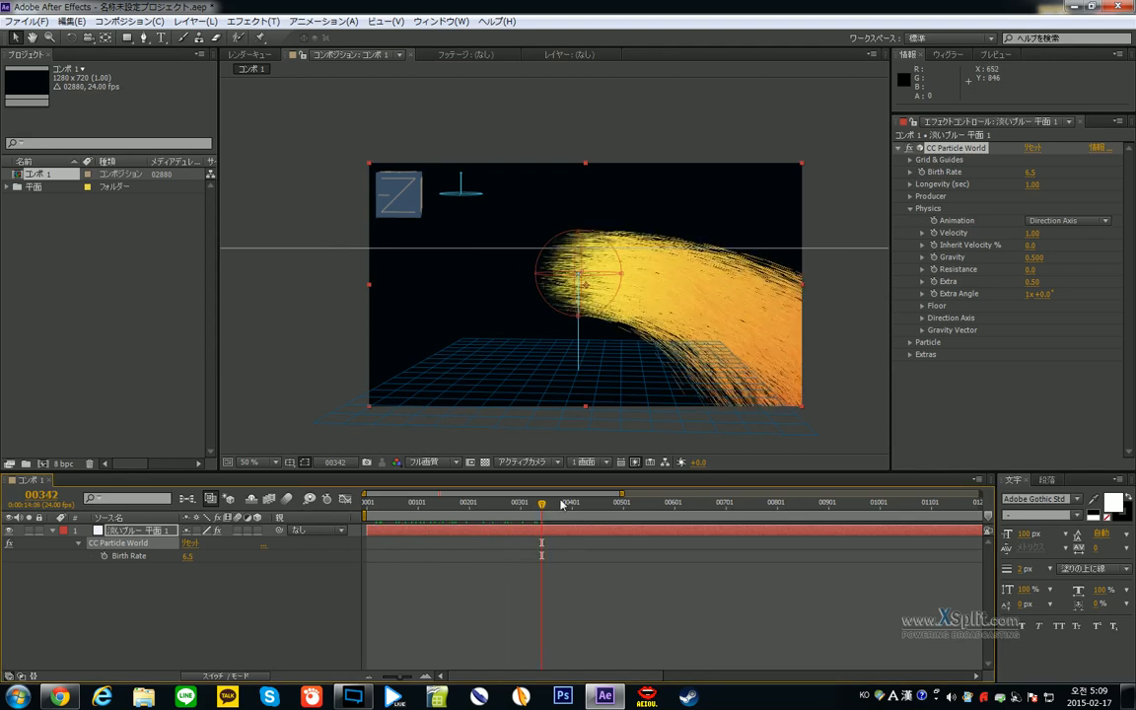
left_click(1031, 148)
left_click(1068, 221)
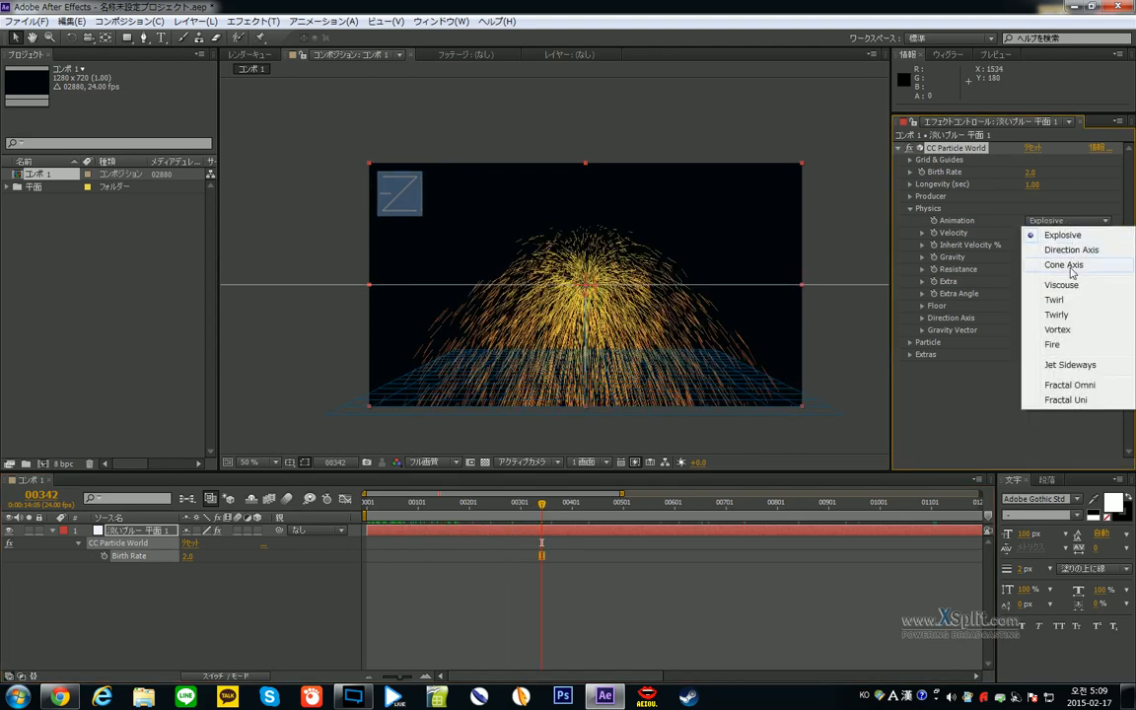
left_click(1085, 248)
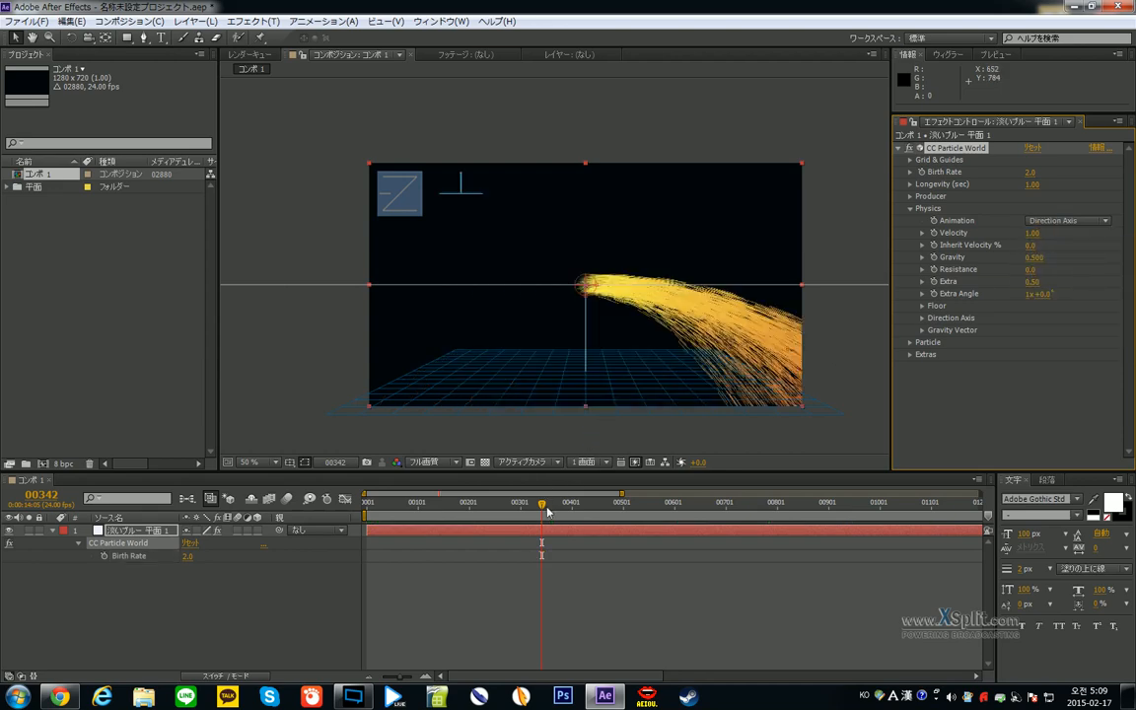
left_click_drag(544, 505, 640, 510)
left_click(594, 510)
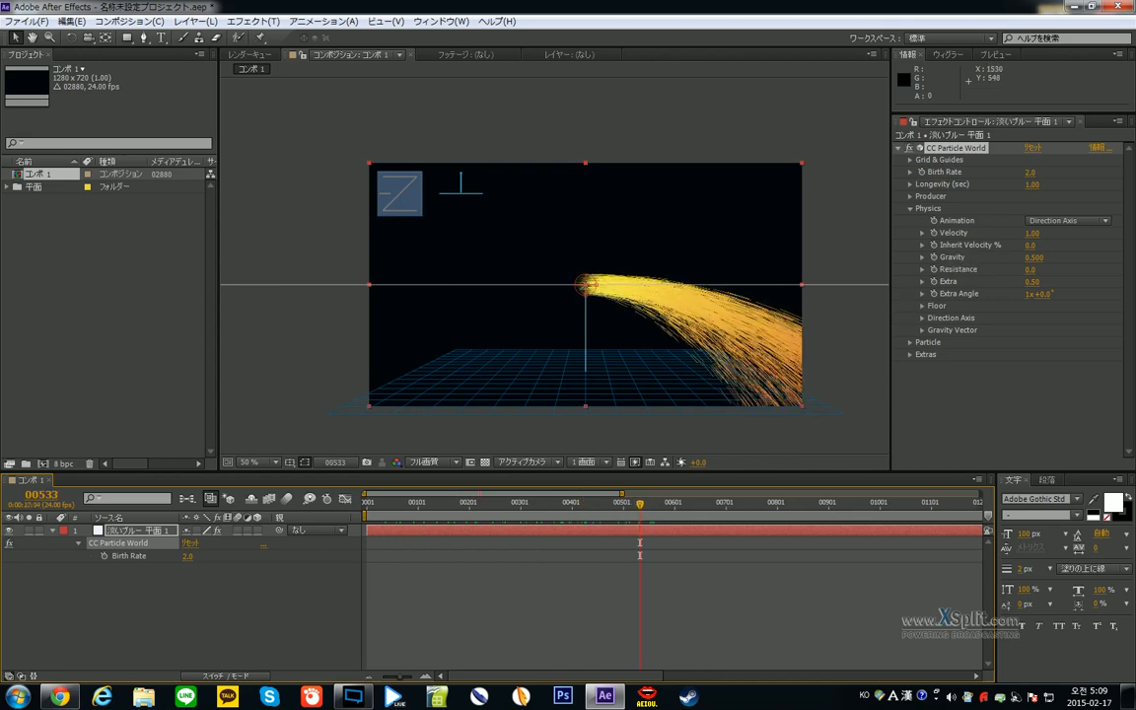
- Set Gravity to 0 and preview the straight stream from frame 321 to frame 507
left_click(1034, 257)
type("0")
key("Return")
left_click(530, 510)
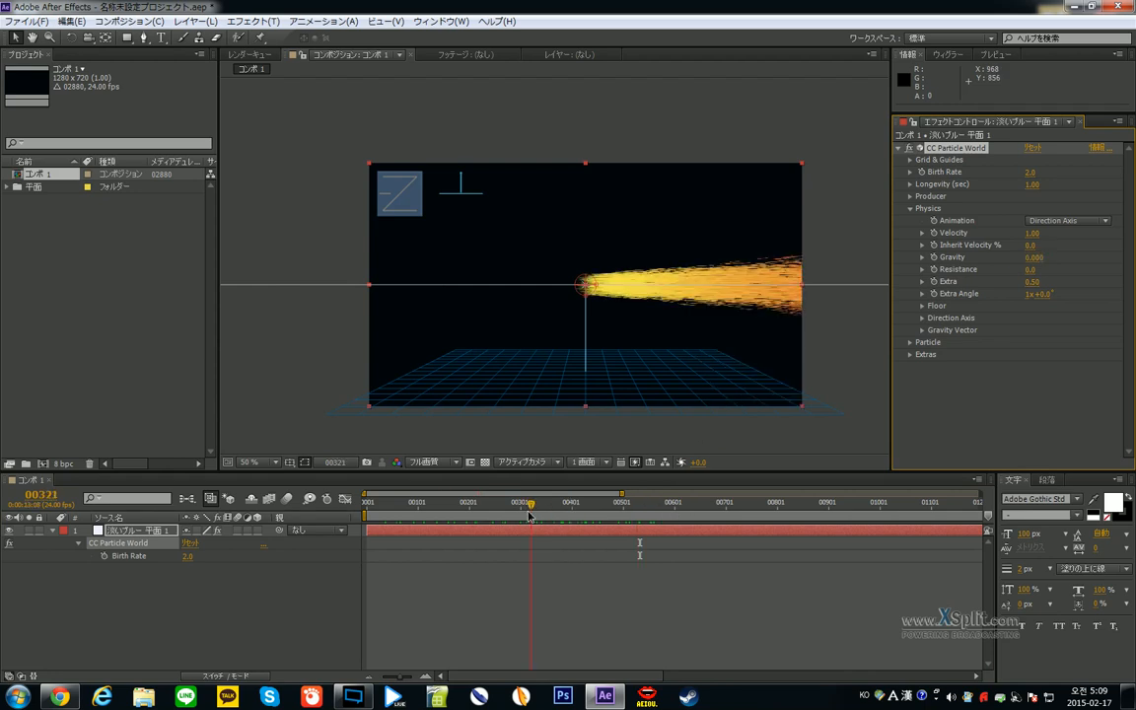
left_click_drag(529, 510, 626, 510)
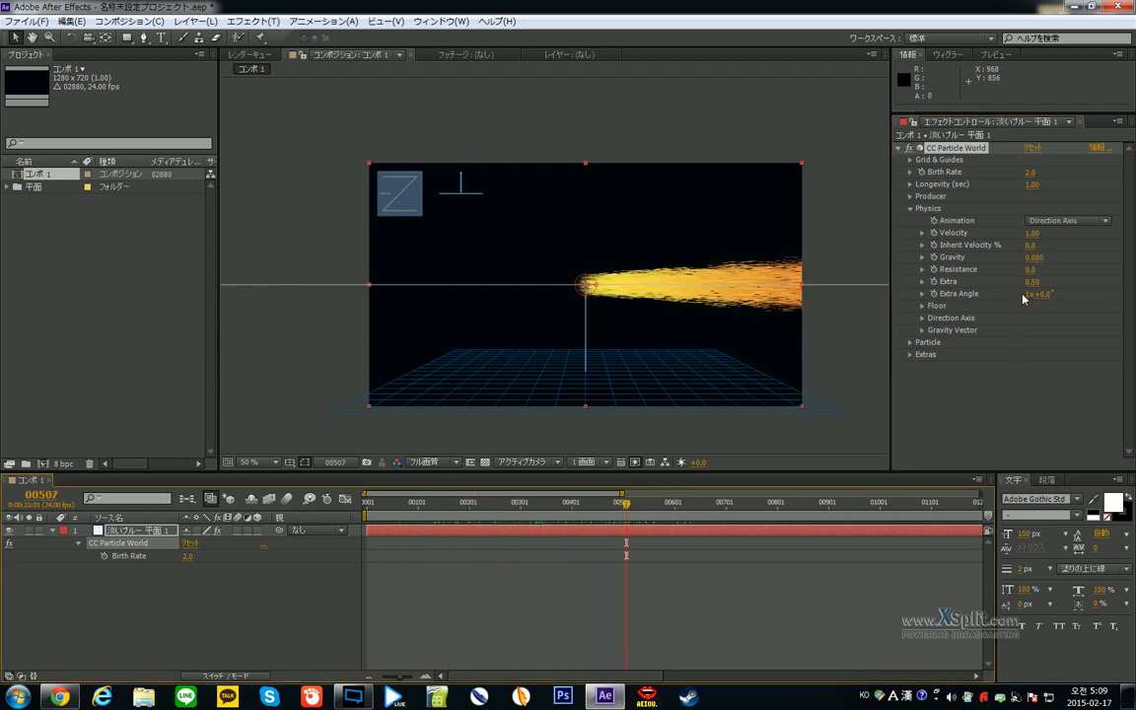
- Set Gravity to -1 and preview the rising stream up to frame 548
left_click(1034, 256)
type("-1")
key("Return")
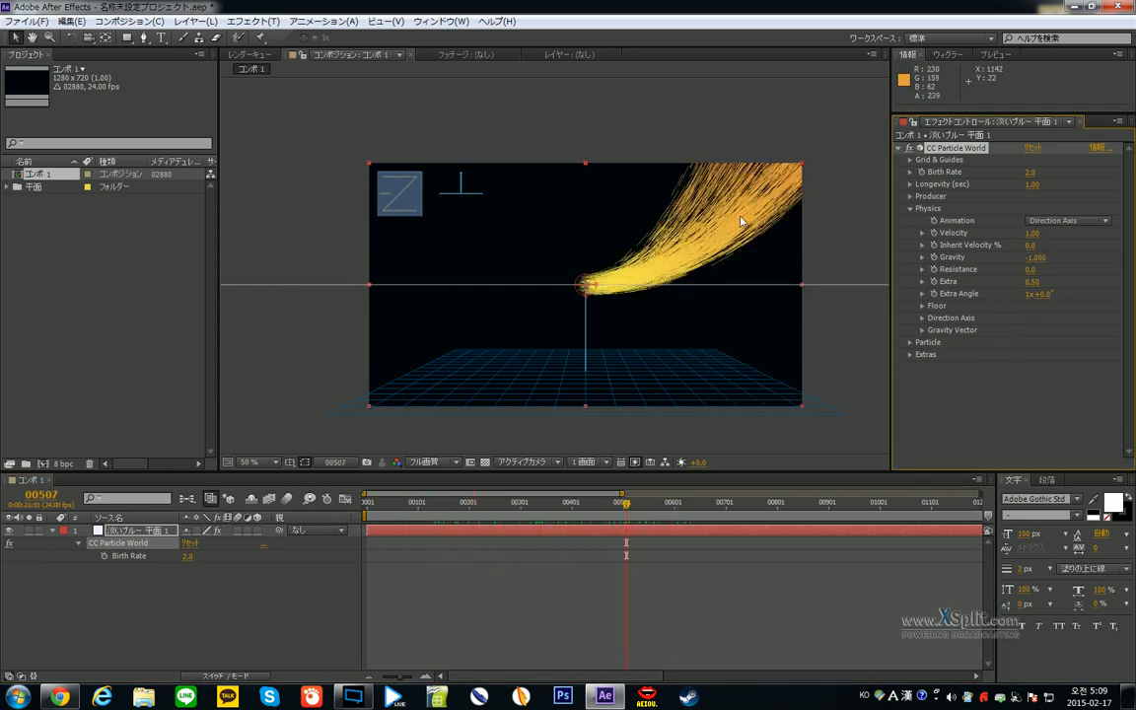
left_click_drag(623, 510, 647, 506)
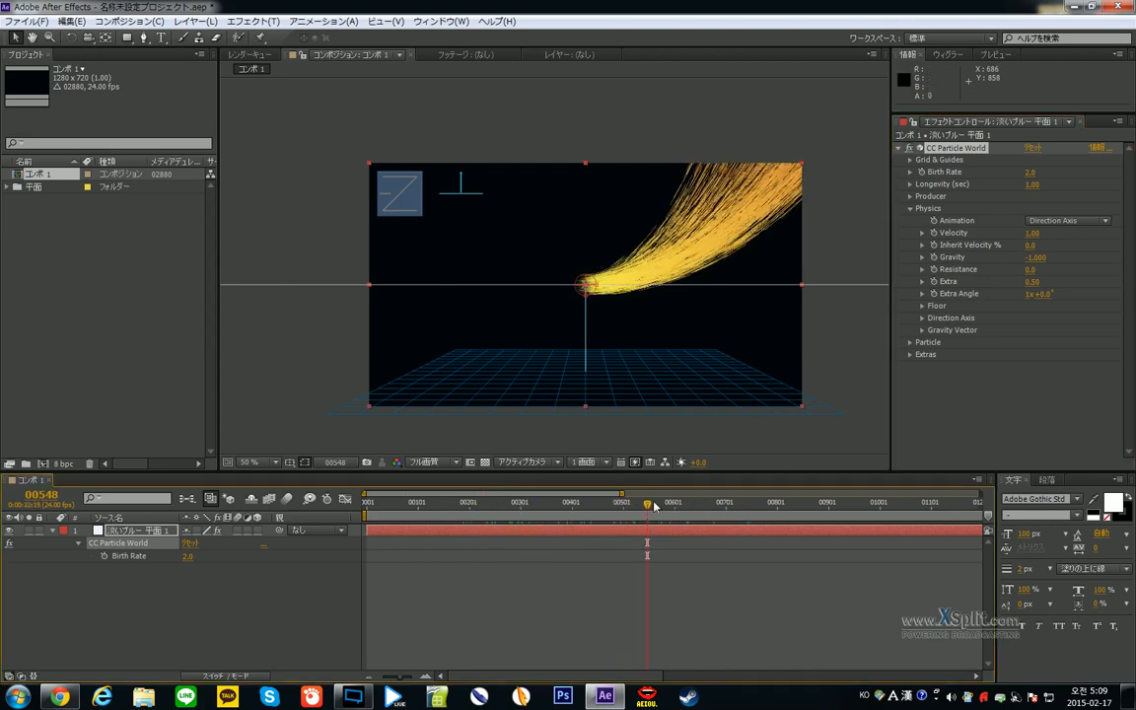
- Return Gravity to 0.5
left_click(1033, 257)
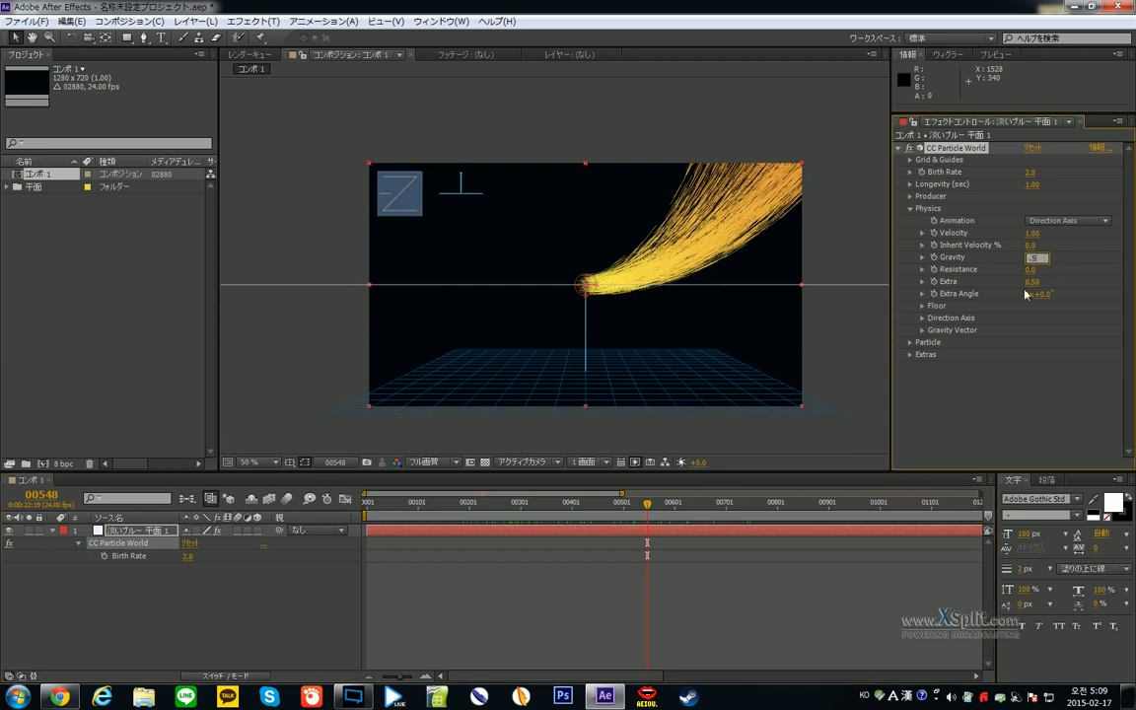
type("0.5")
key("Return")
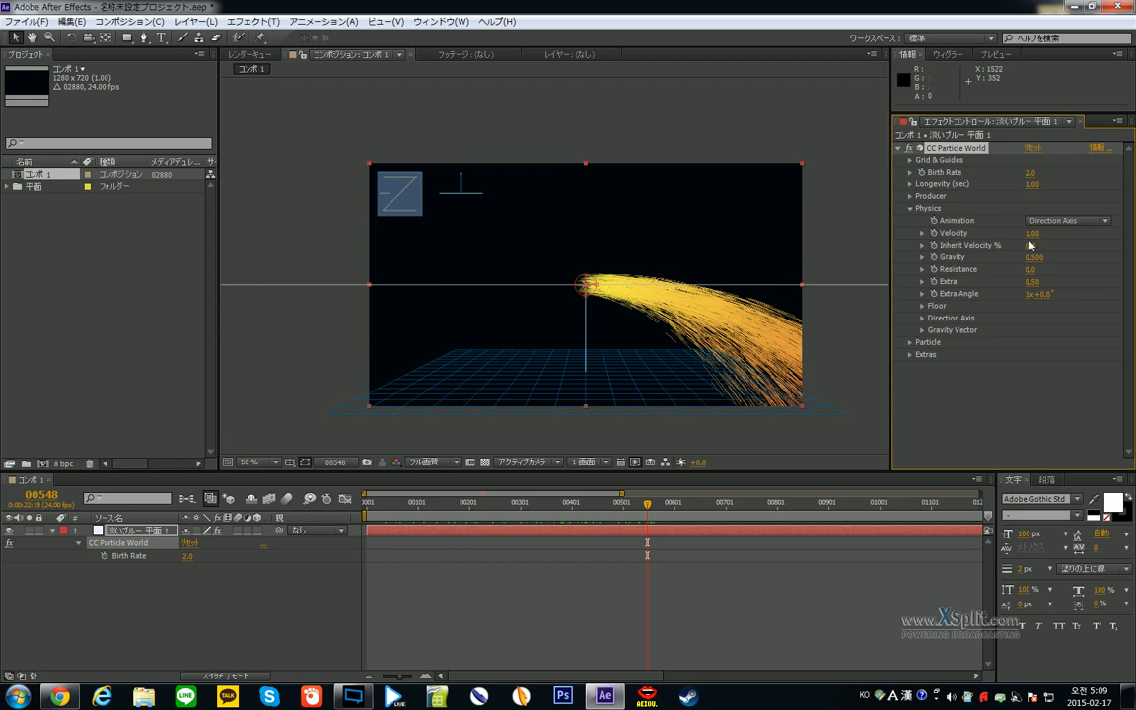
- Compare the stream at a raised Velocity and at a Velocity of 0.1 by previewing each along the timeline
left_click_drag(1031, 234, 1087, 233)
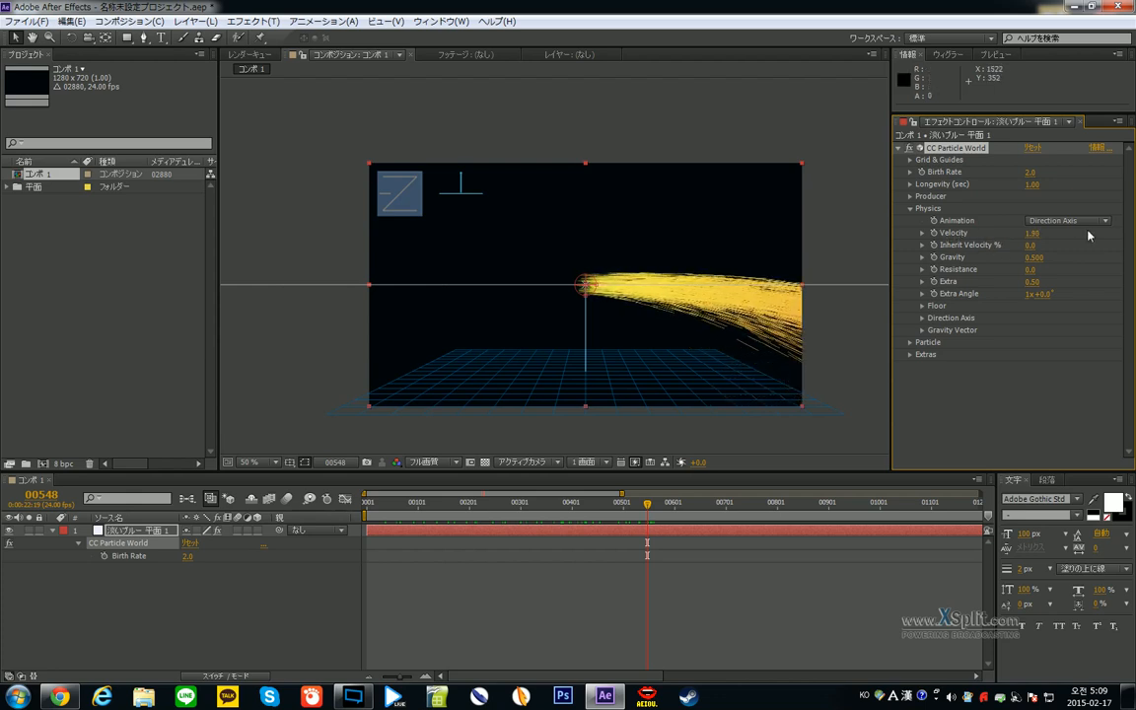
left_click_drag(646, 501, 639, 510)
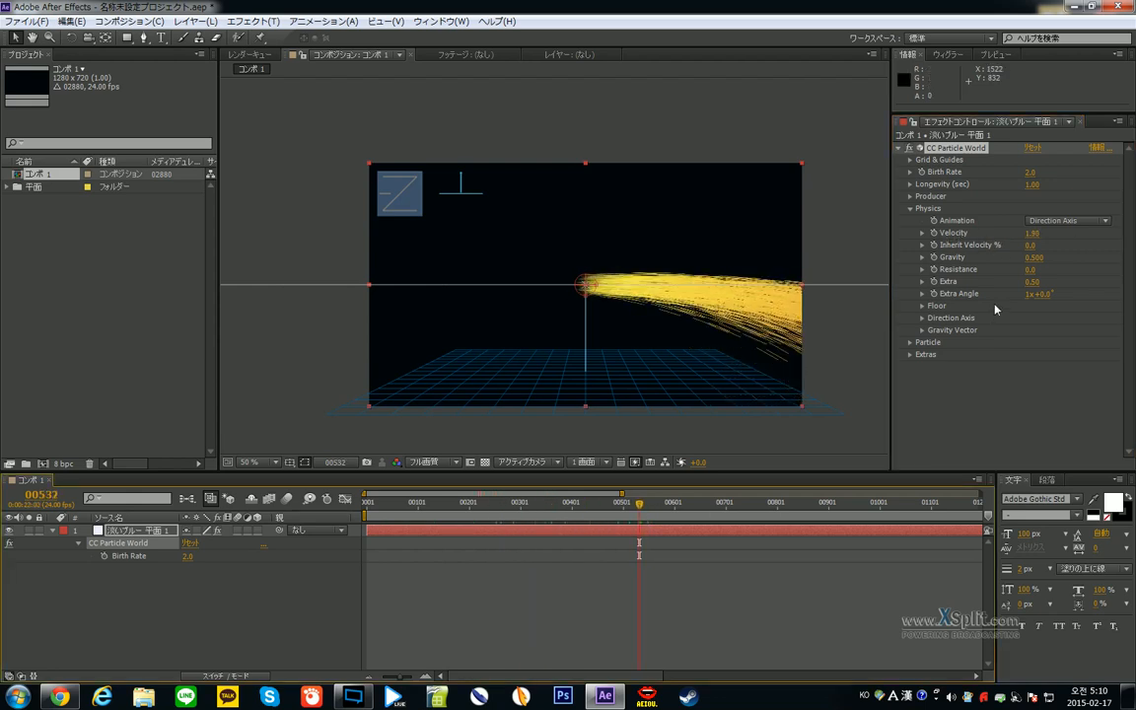
left_click(1032, 234)
type("0.1")
key("Return")
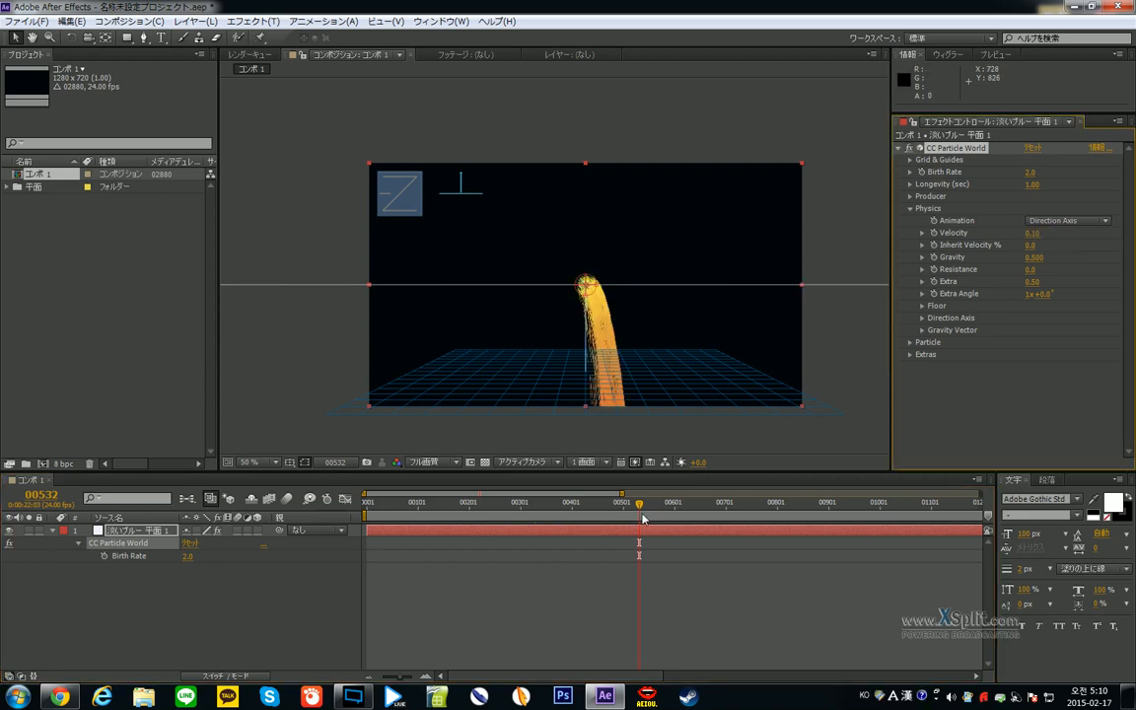
mouse_move(640, 513)
left_mouse_down()
mouse_move(510, 510)
mouse_move(659, 511)
left_mouse_up()
key("space")
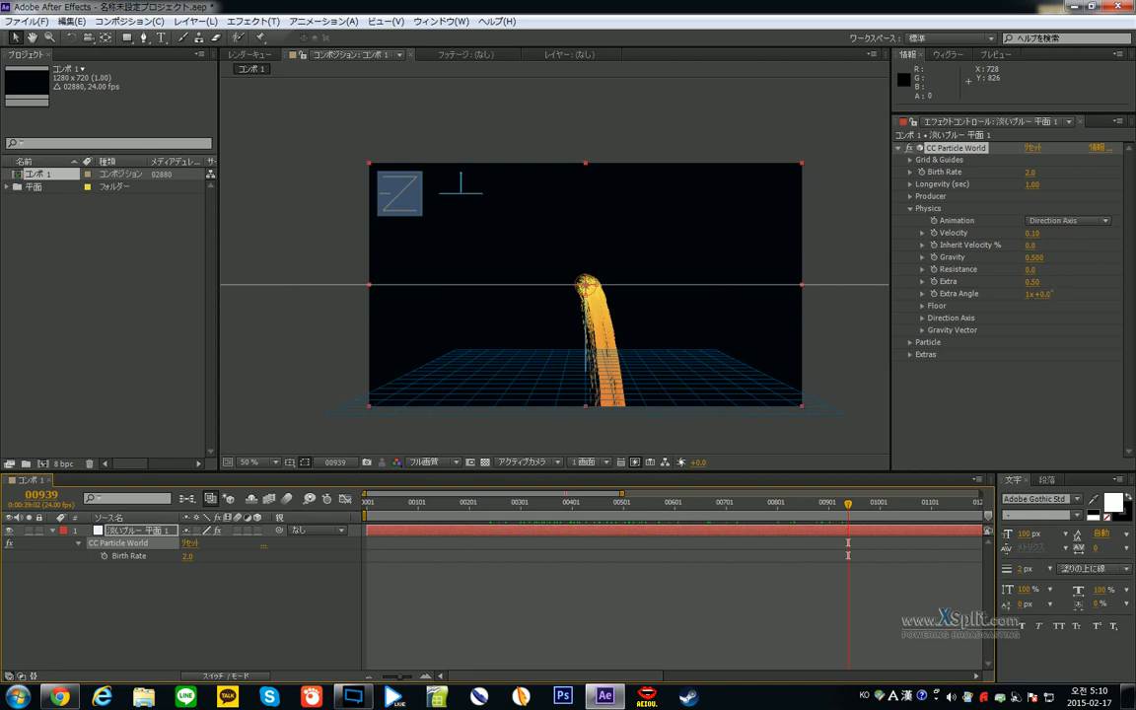
- Set Velocity to 0.76 and Inherit Velocity % to 0
left_click_drag(1031, 233, 1097, 233)
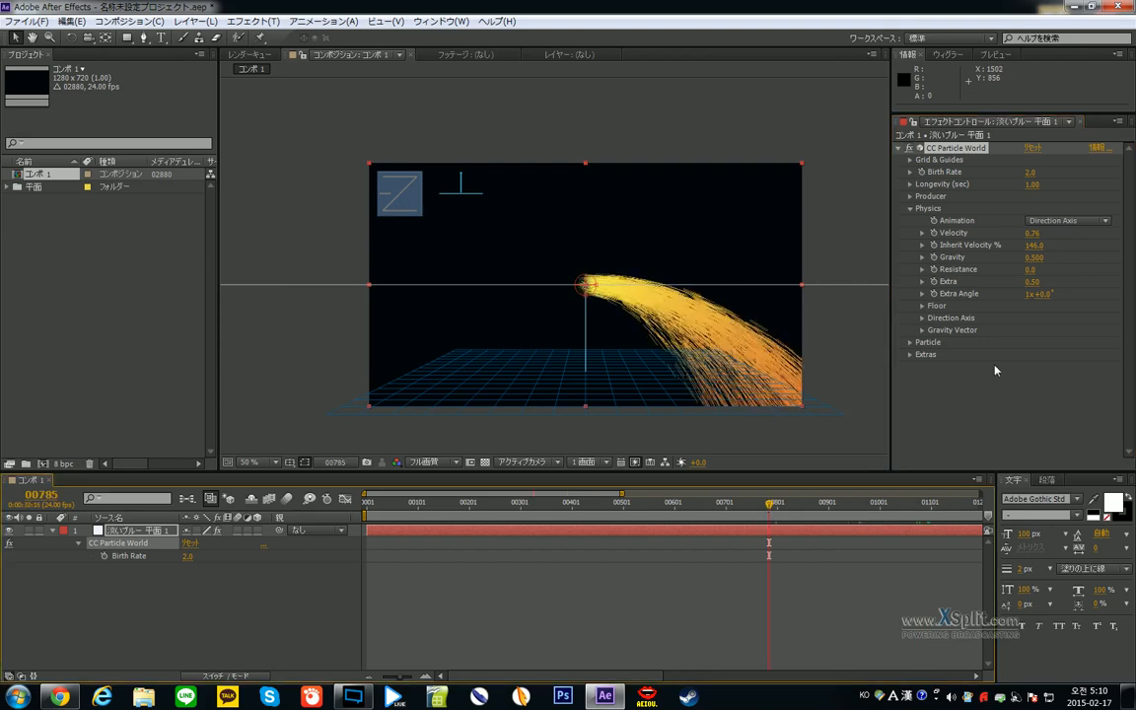
left_click_drag(1034, 244, 986, 245)
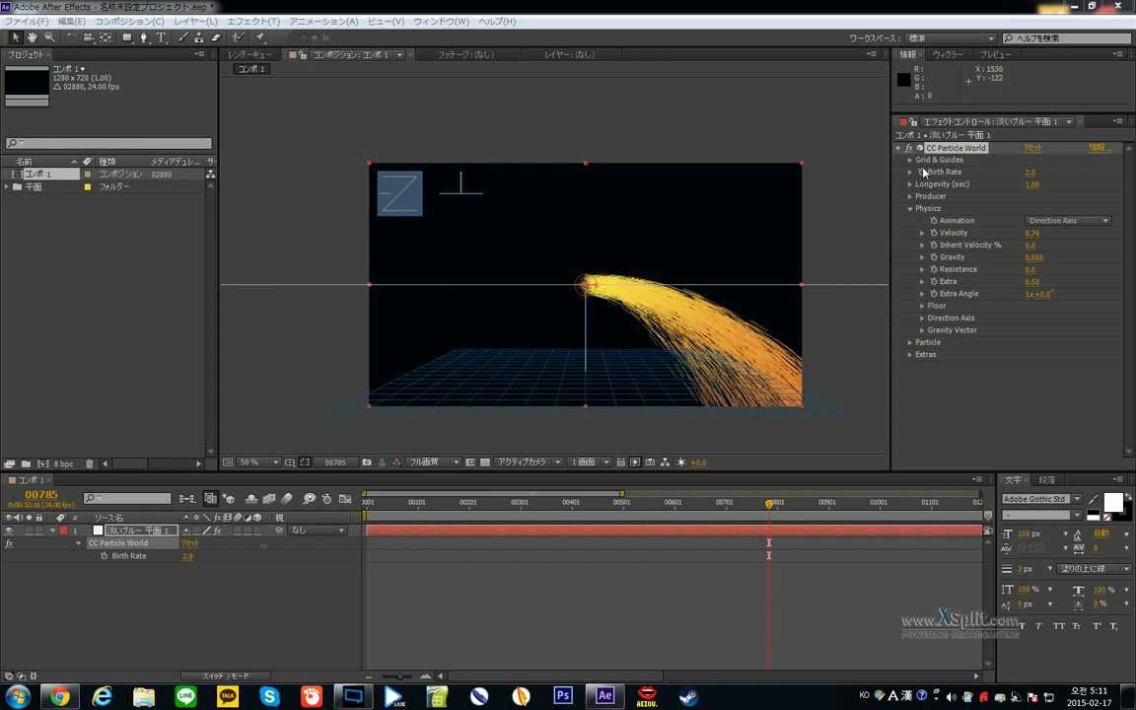
- Expand the Producer settings and start keyframing Position X, Y and Z at frame 384
left_click(909, 195)
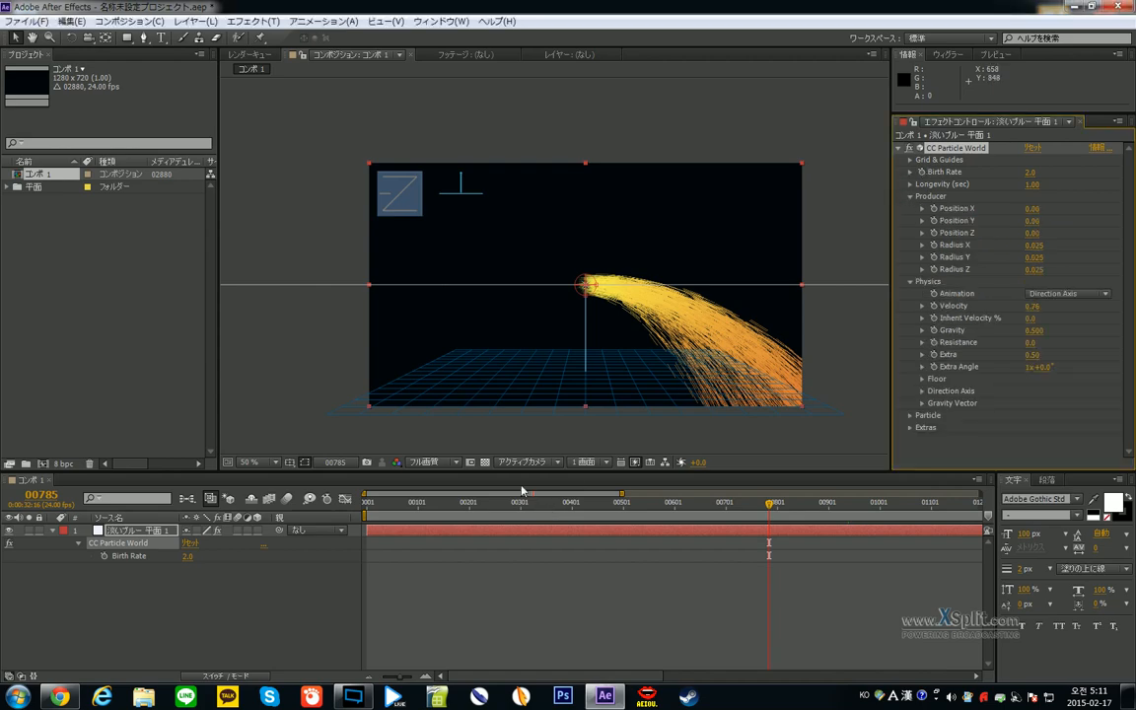
left_click(564, 503)
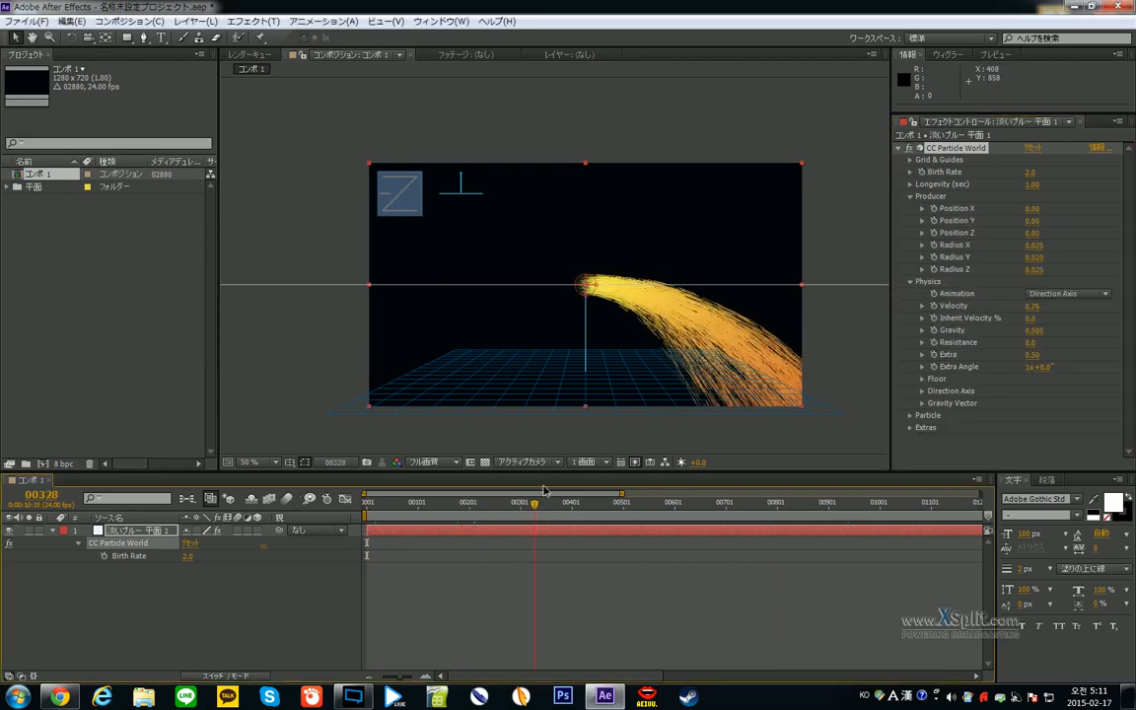
left_click_drag(932, 210, 935, 237)
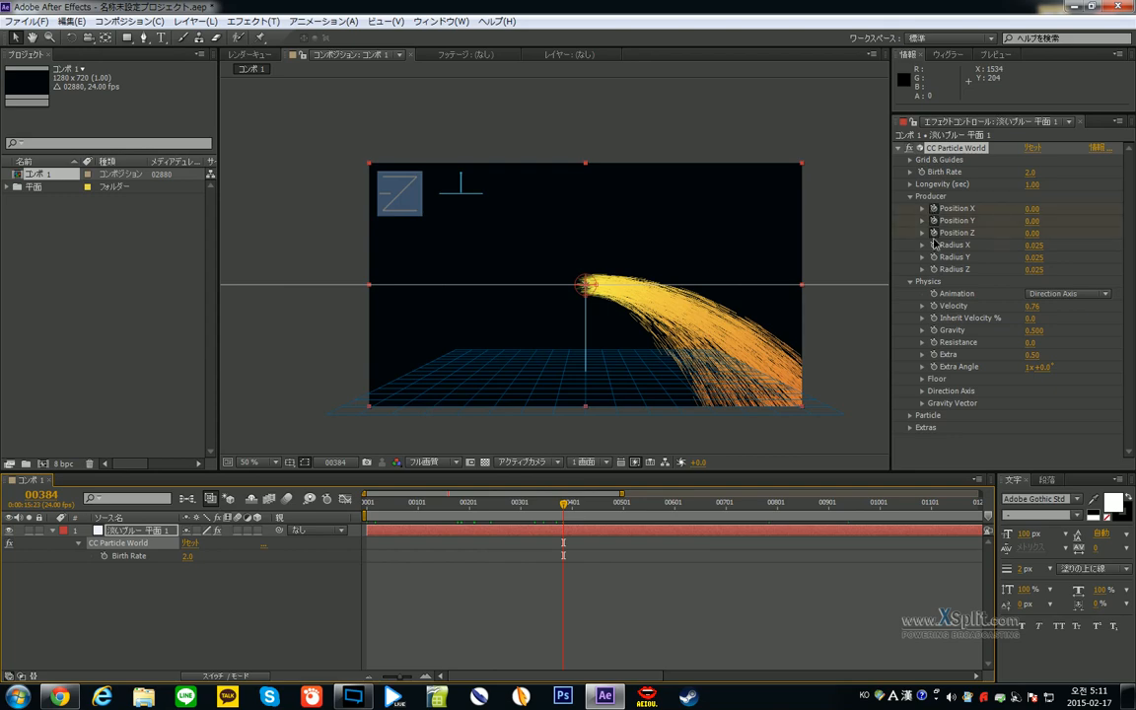
- Keyframe the producer at frame 558 with Position X -0.26 and Position Y -0.19, and preview the movement up to frame 587
left_click_drag(563, 504, 652, 512)
key("u")
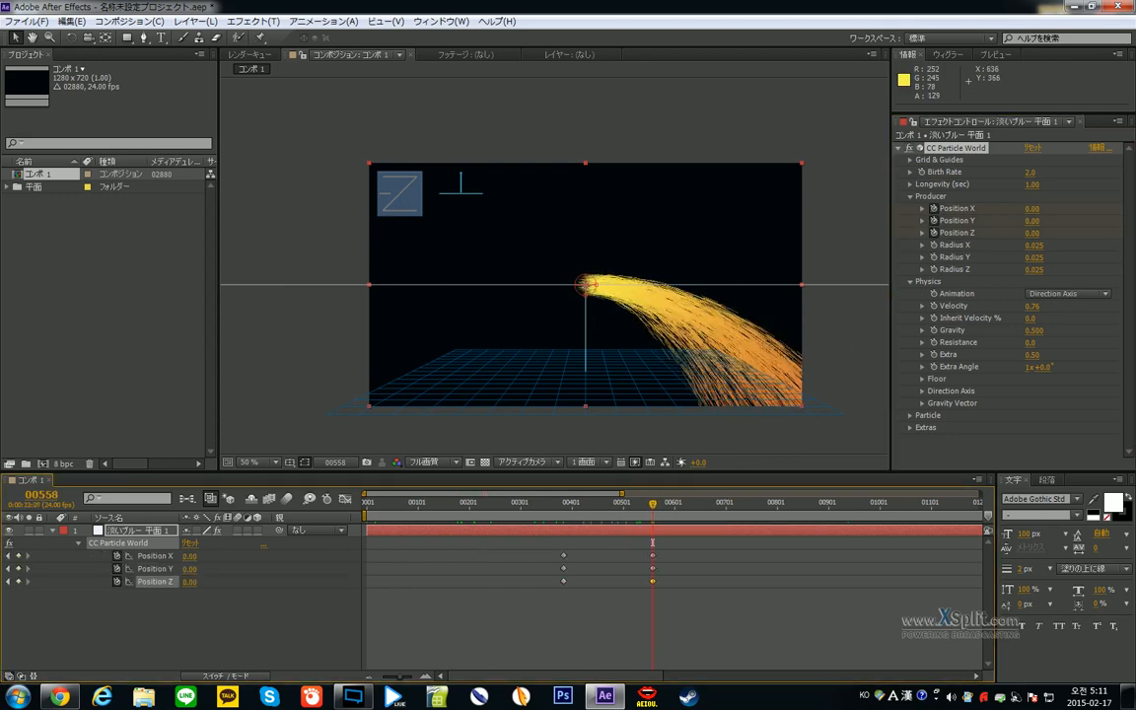
left_click_drag(586, 285, 459, 179)
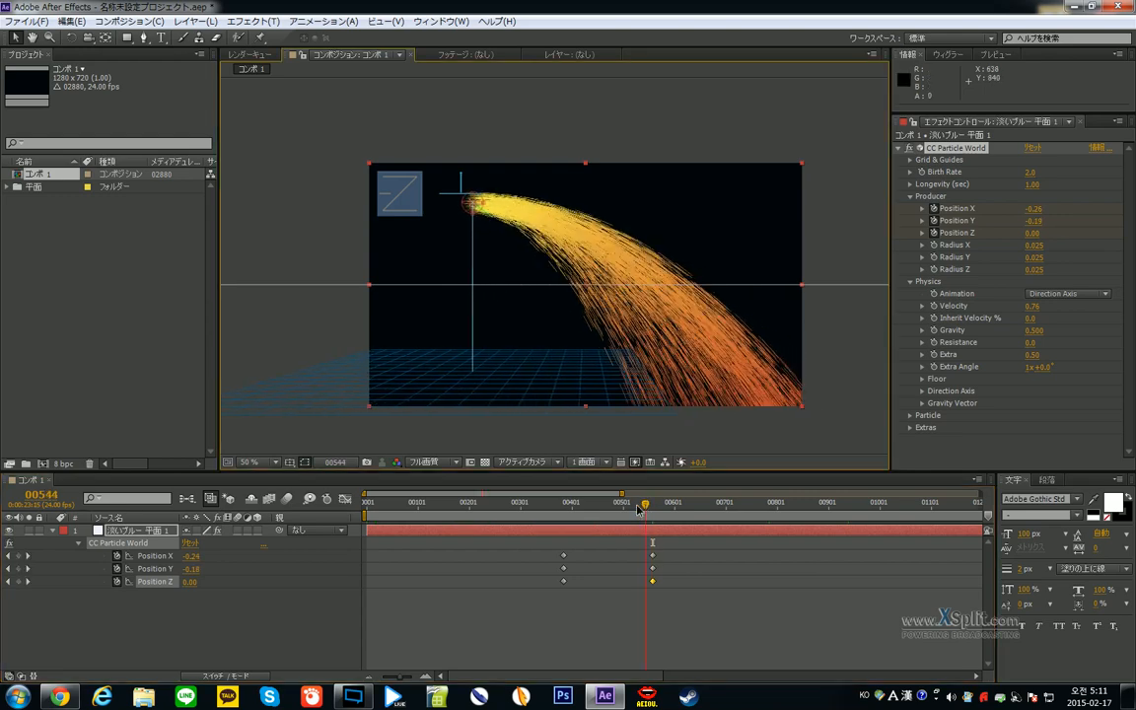
left_click(581, 504)
left_click_drag(579, 513, 667, 528)
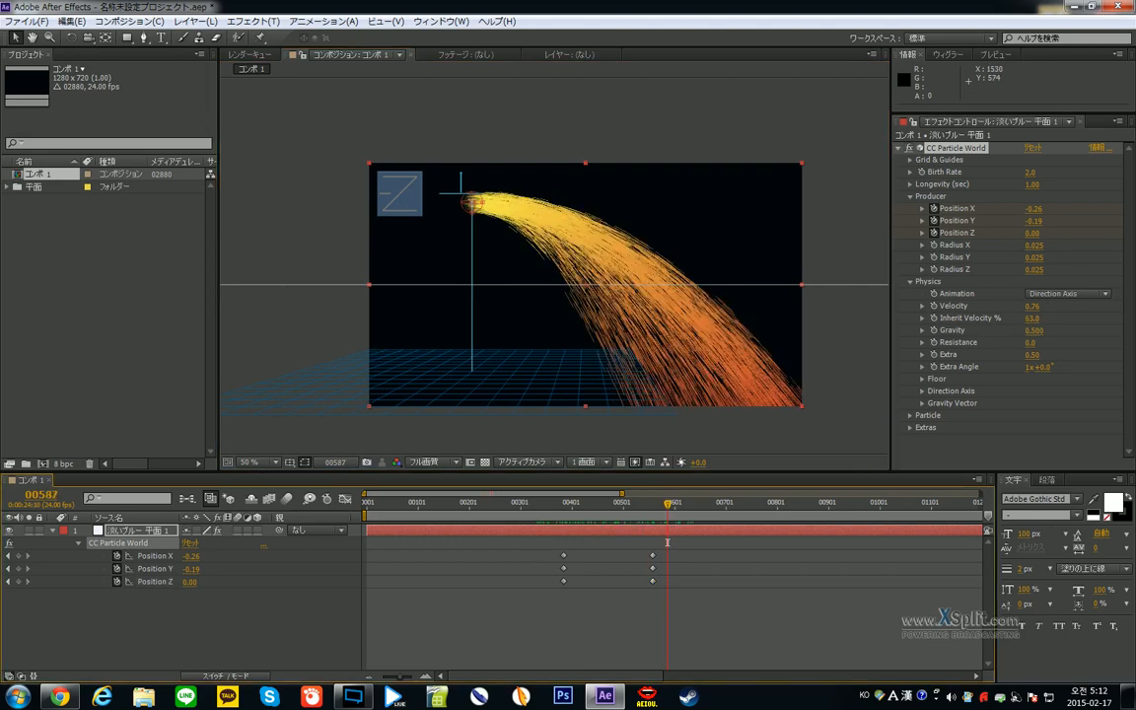
- Set Inherit Velocity % to -150 and preview the stream up to frame 620
left_click_drag(1030, 318, 937, 330)
left_click(672, 512)
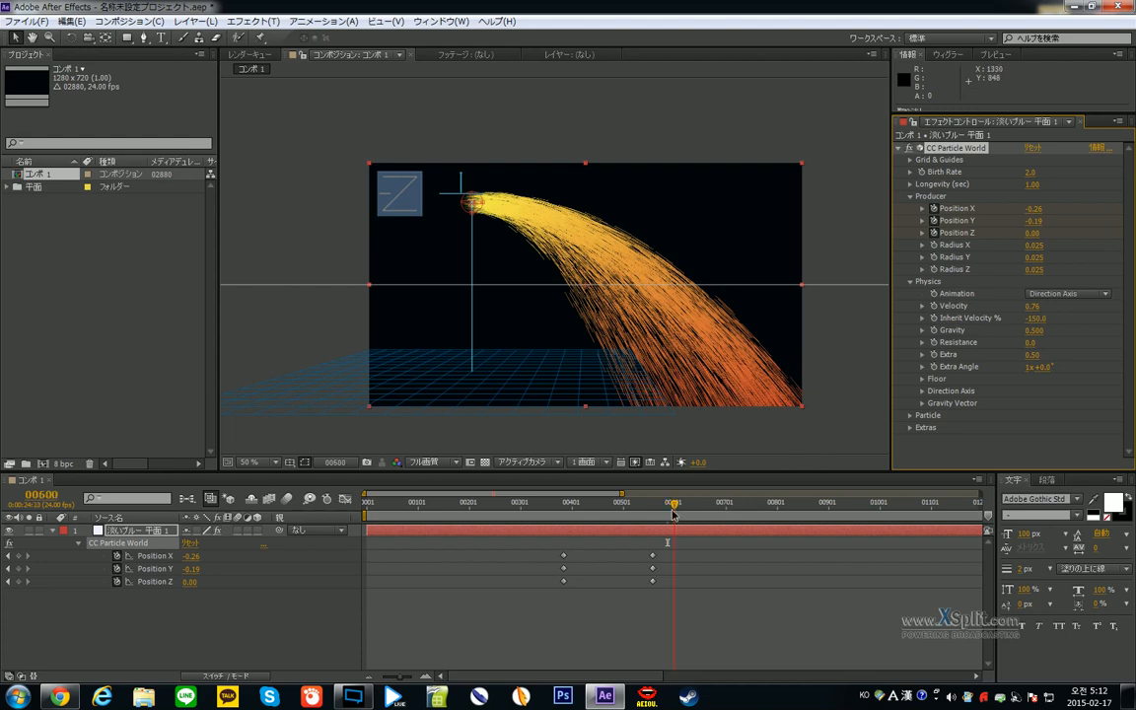
mouse_move(674, 512)
left_mouse_down()
mouse_move(570, 512)
mouse_move(684, 512)
left_mouse_up()
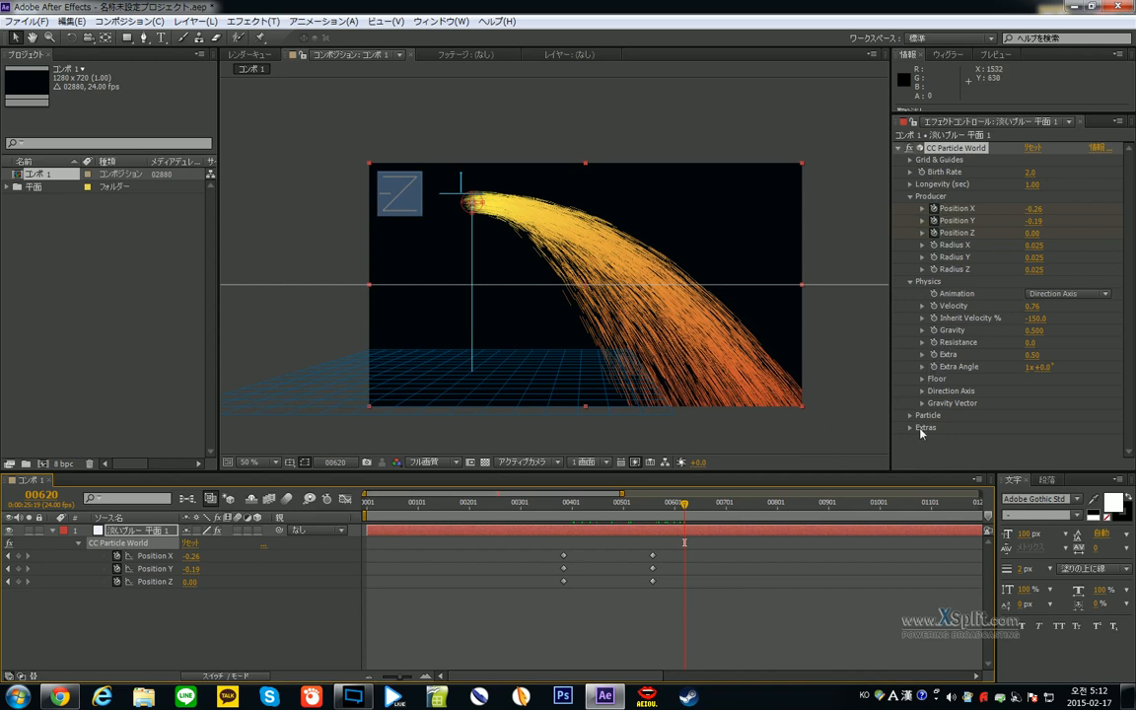
- Remove the Producer Position animation and keyframe the layer's Position from frame 382 to 344, 100 at frame 620
left_click(609, 501)
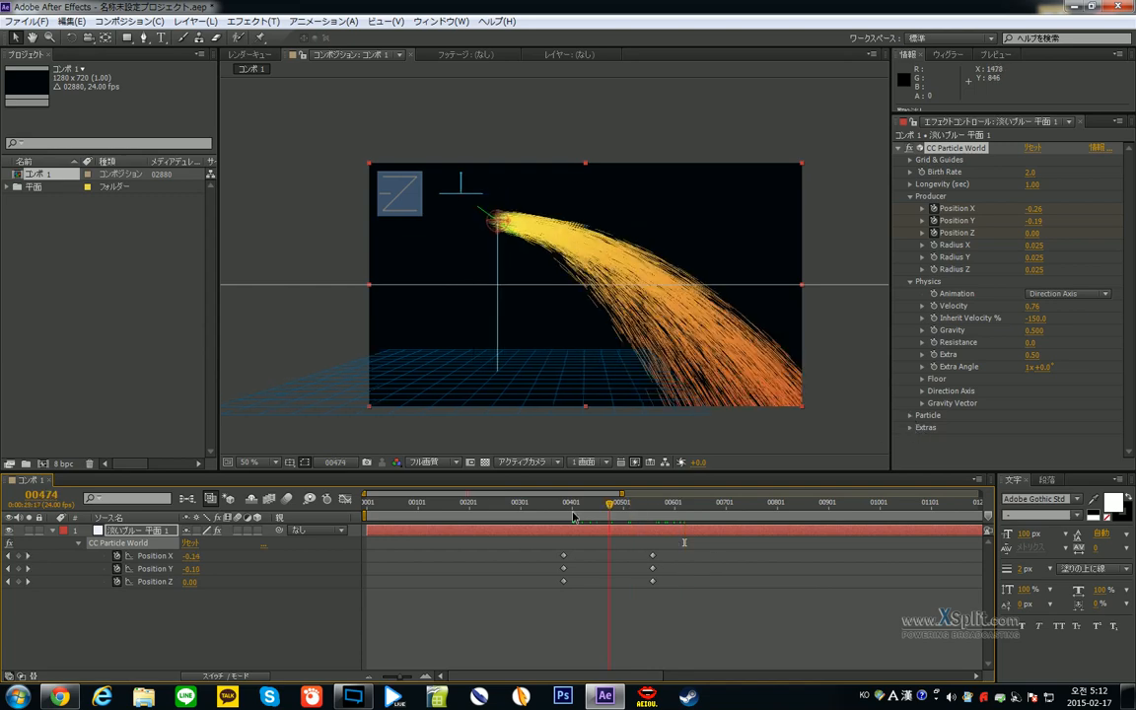
key("j")
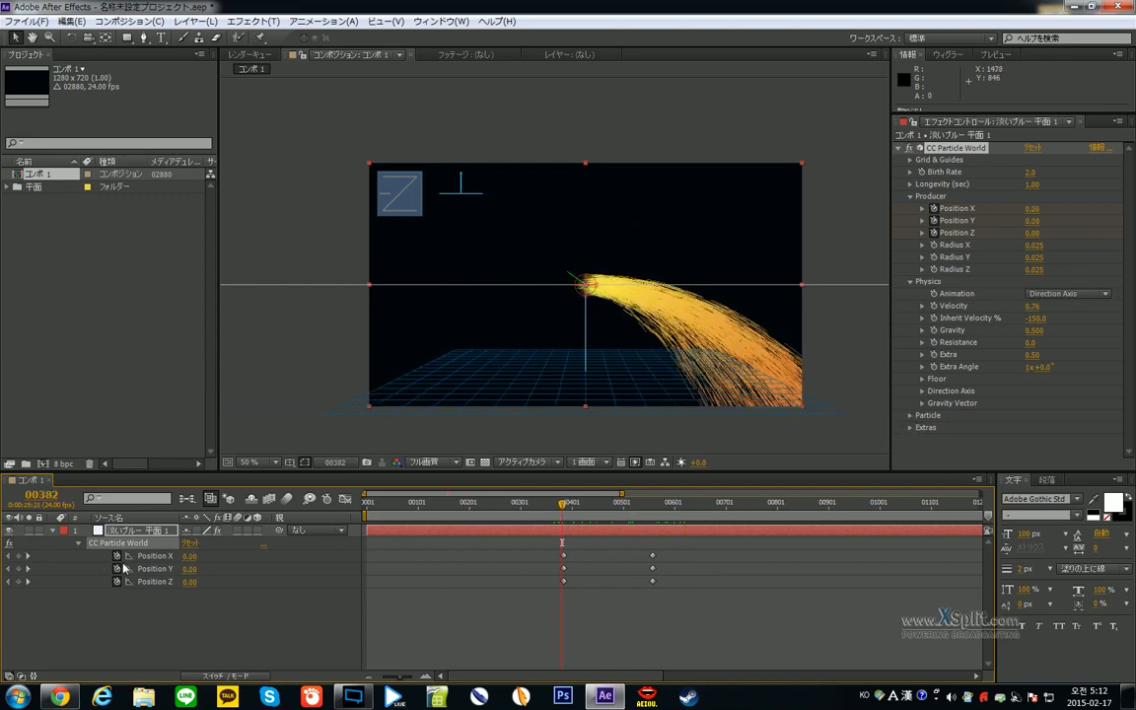
key("p")
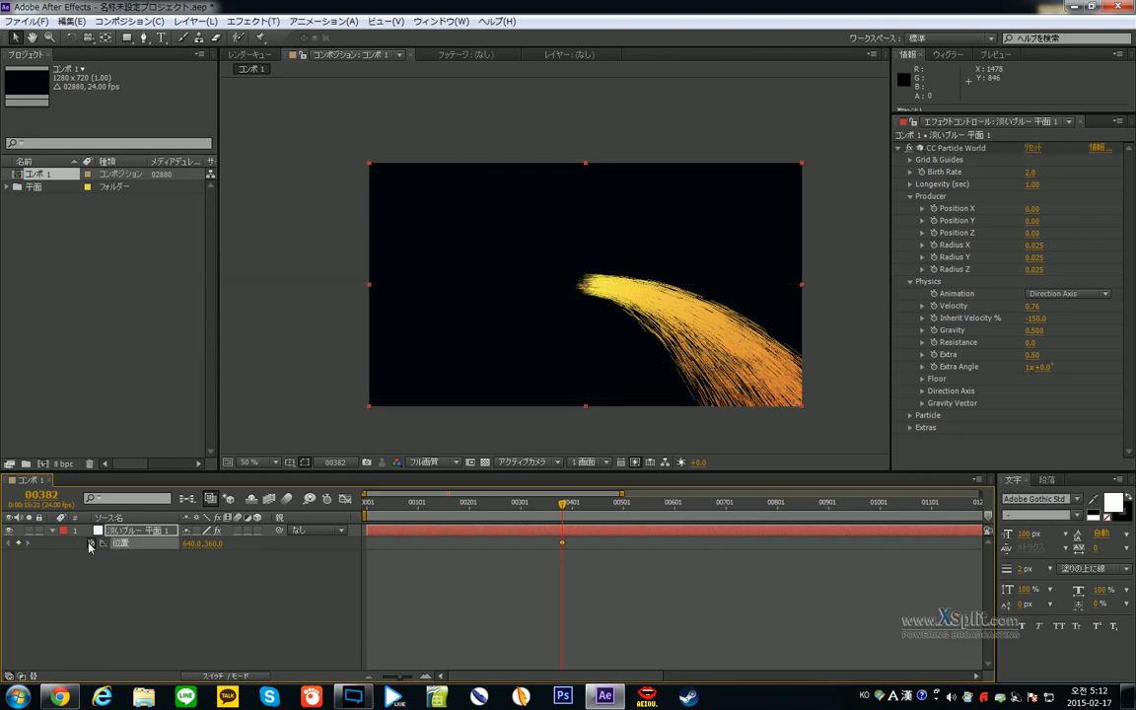
left_click(684, 502)
left_click_drag(622, 343, 523, 259)
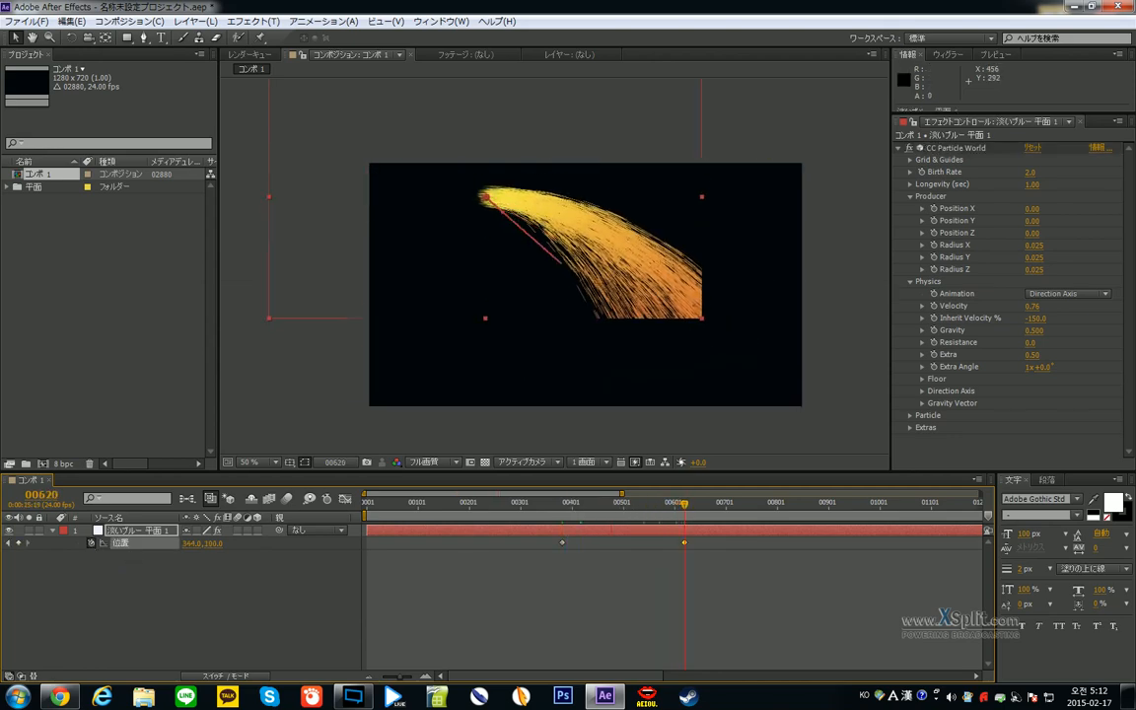
- Preview the layer's movement and undo its Position animation
left_click_drag(684, 502, 512, 511)
key("ctrl+z")
key("ctrl+z")
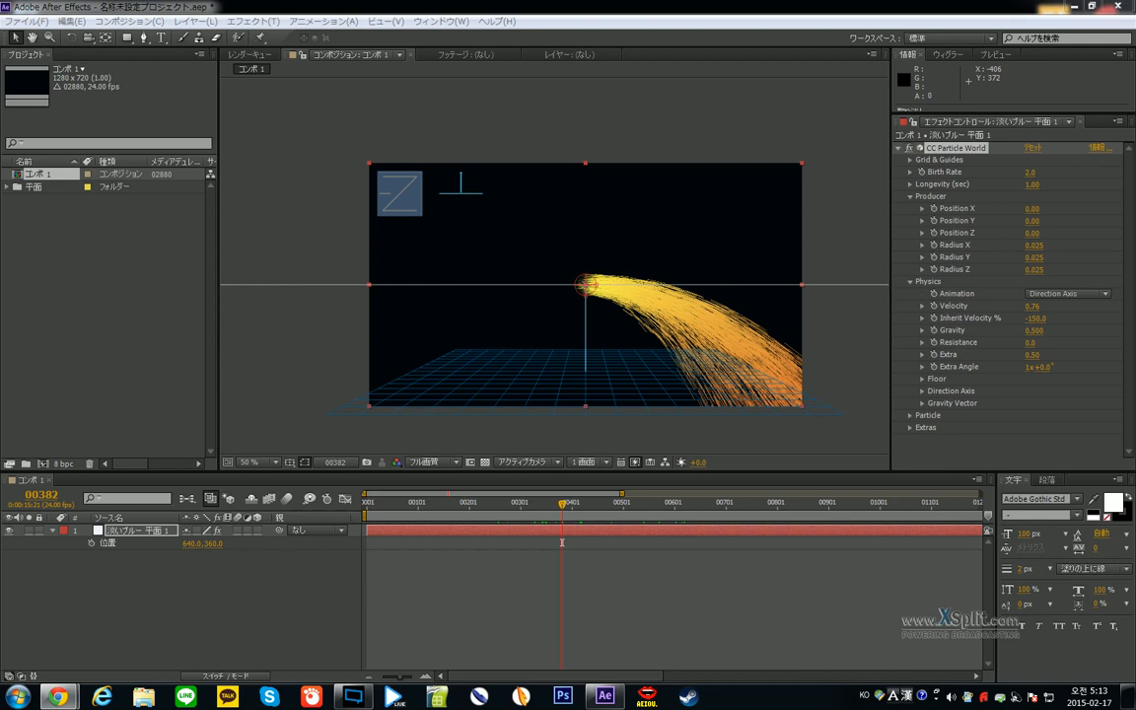
key("alt+shift")
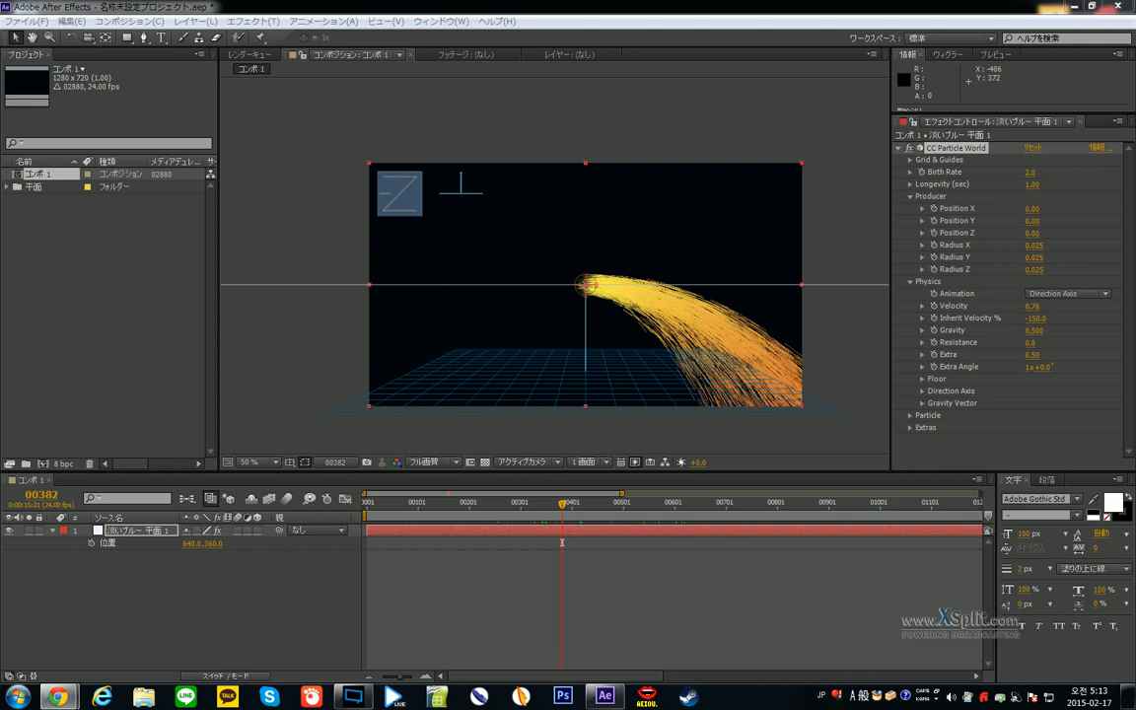
key("alt+grave")
key("alt+grave")
key("alt+grave")
key("alt+grave")
- Move the producer to about Position X -0.45 and Position Y -0.26, and preview the stream up to frame 610
left_click_drag(586, 285, 383, 166)
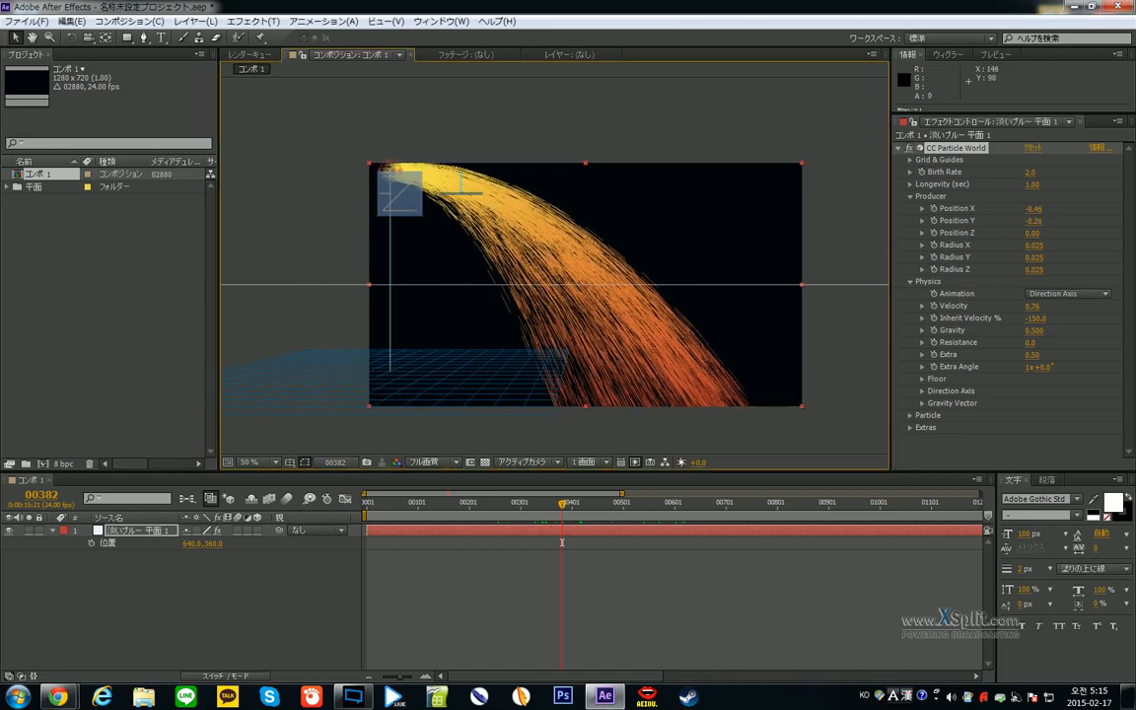
left_click_drag(562, 504, 678, 543)
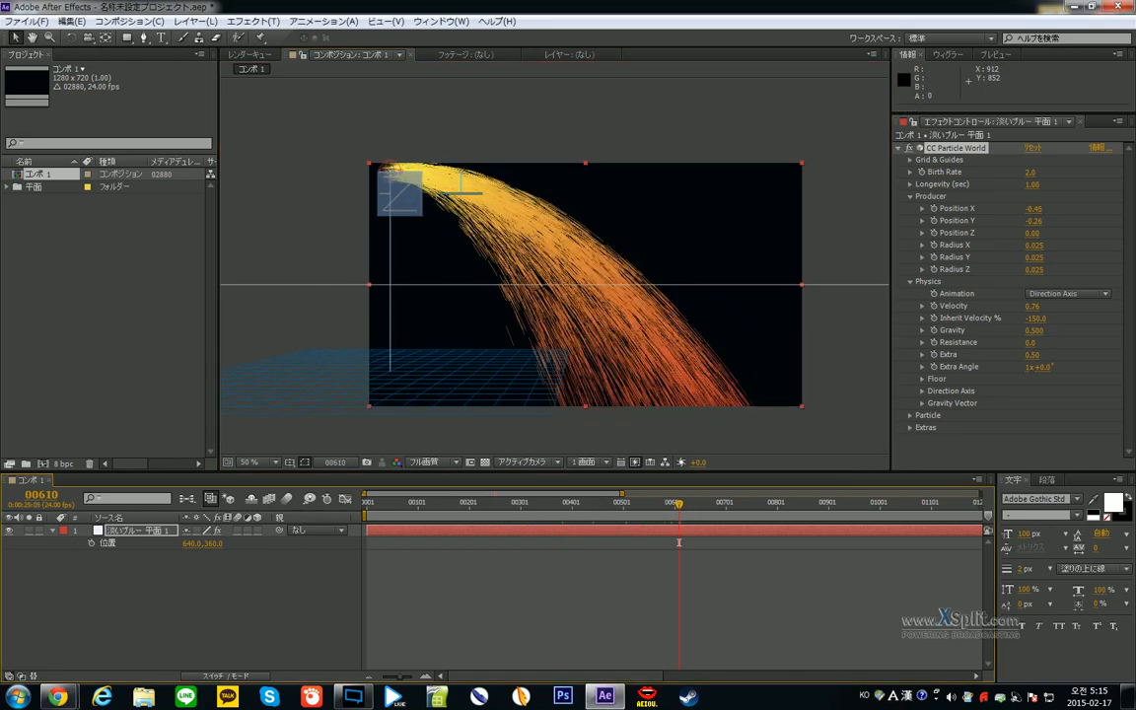
- Try an Inherit Velocity % of 53 and reset it to 0
left_click_drag(965, 318, 1062, 316)
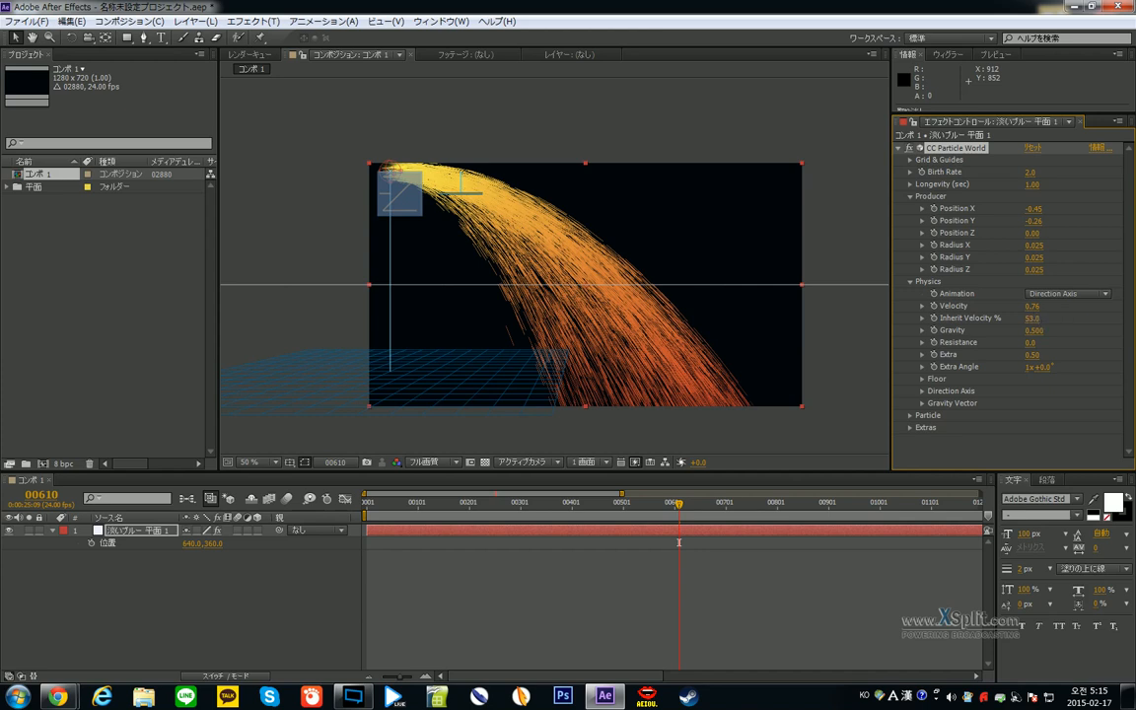
left_click(1033, 319)
type("0")
key("Return")
- Set Resistance to 2.0 and preview the shortened stream back to frame 553
left_click_drag(1030, 343, 1042, 343)
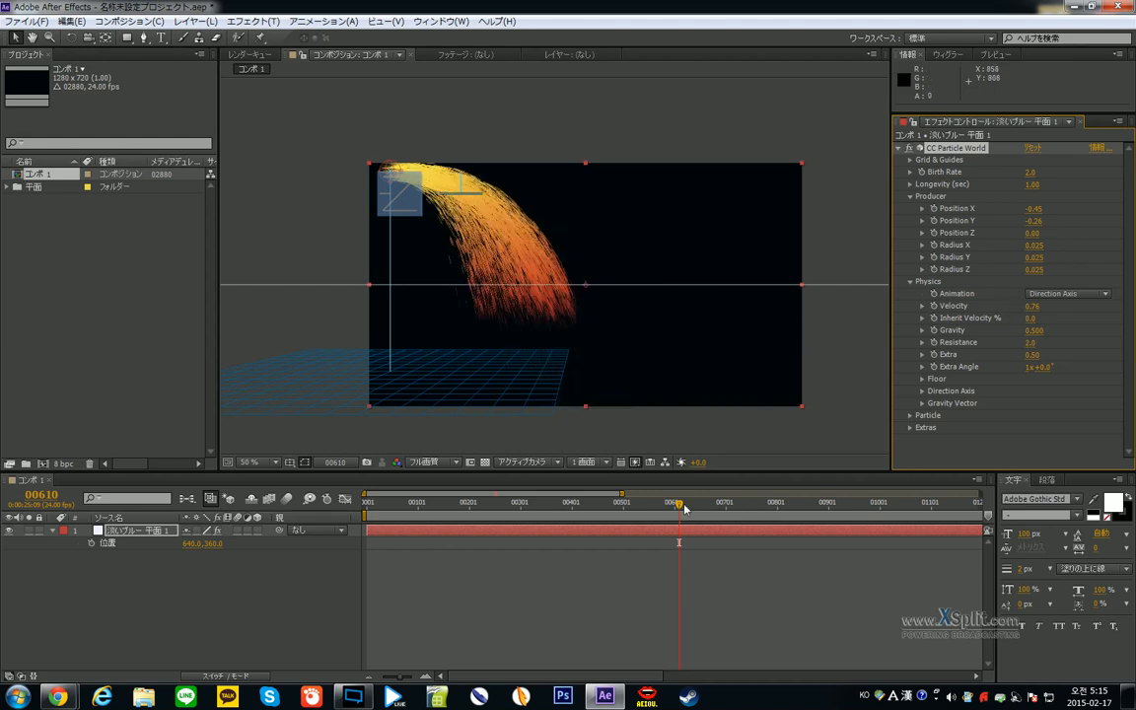
left_click_drag(684, 507, 650, 505)
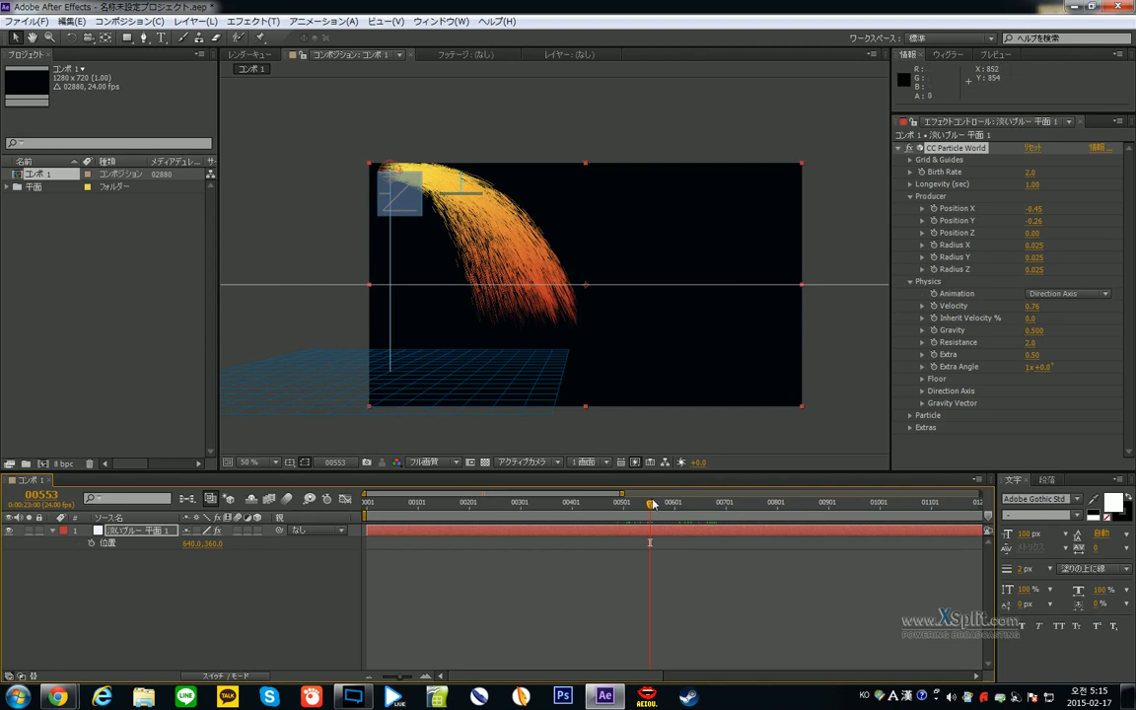
- Set Resistance to 0 and preview the particle stream from frame 349 to frame 511
left_click_drag(653, 504, 545, 530)
left_click(1033, 330)
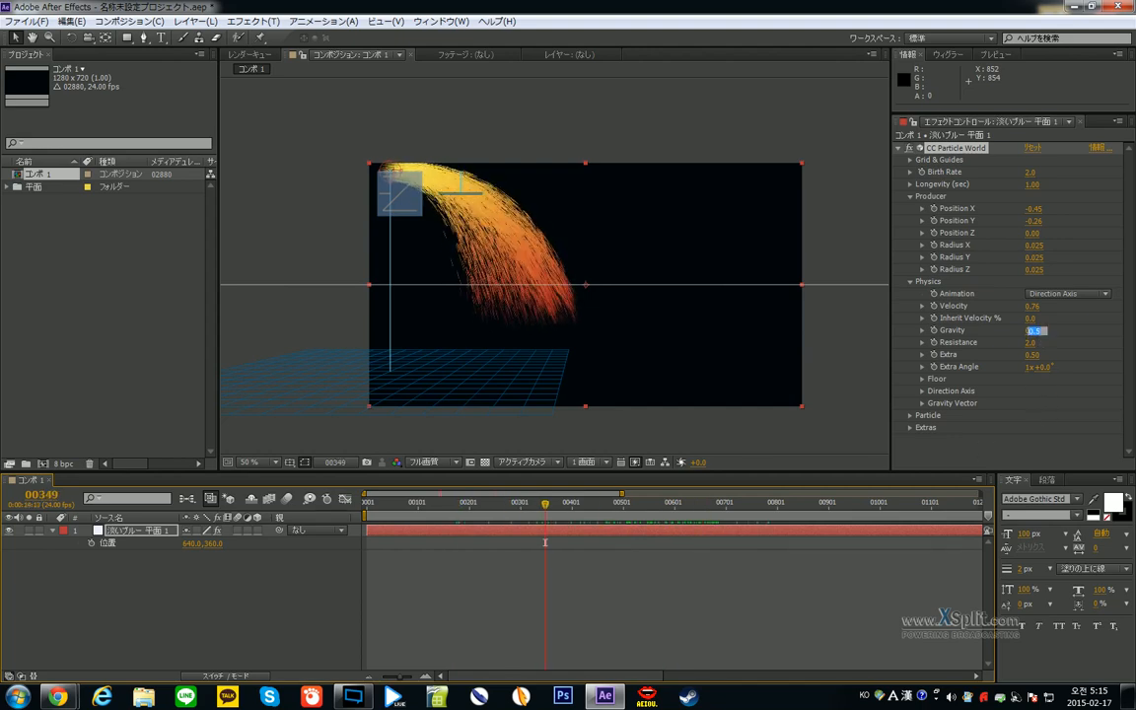
key("Tab")
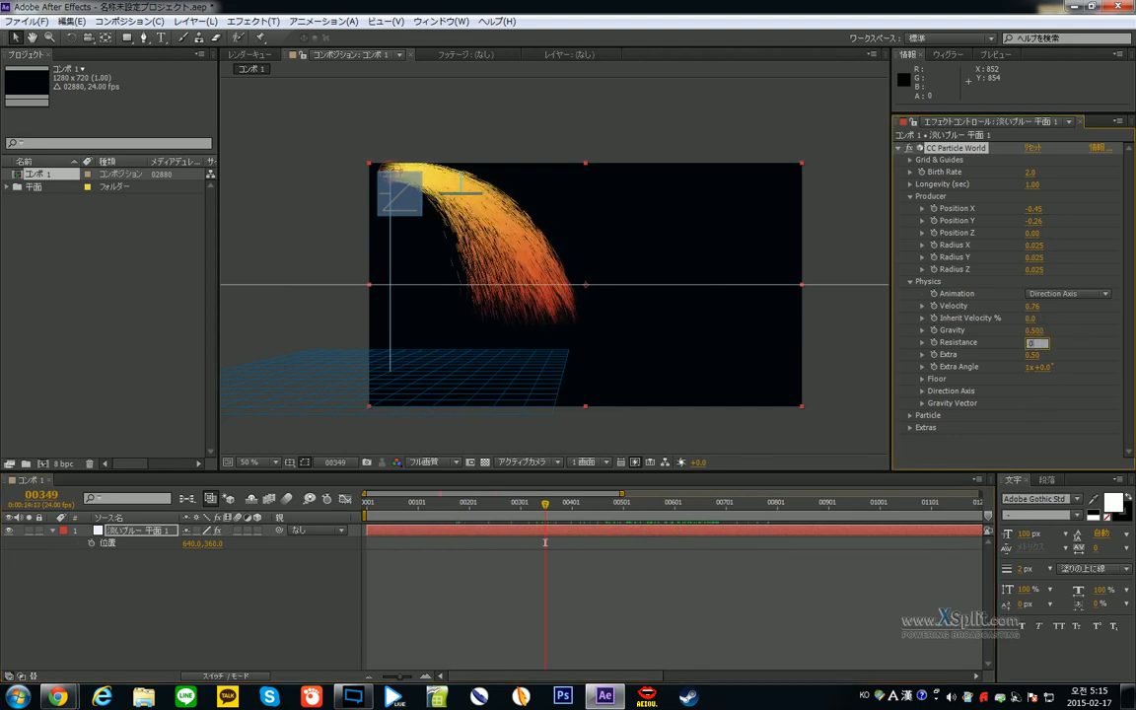
type("0")
key("Return")
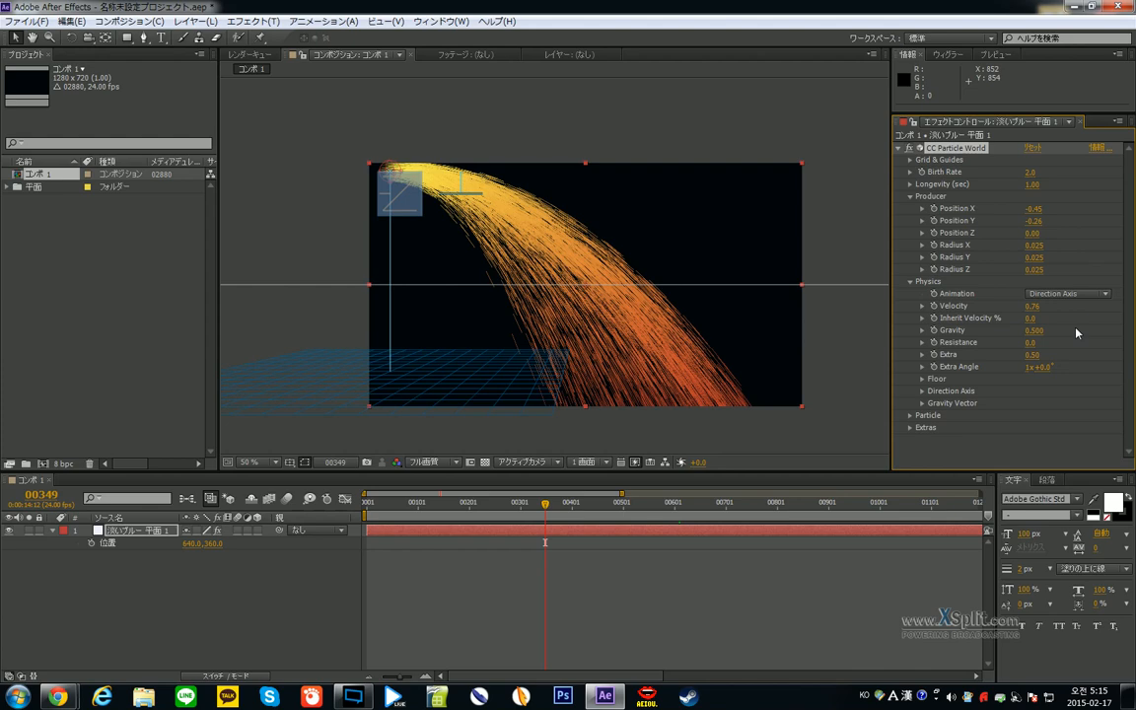
left_click(590, 520)
left_click_drag(595, 522, 628, 519)
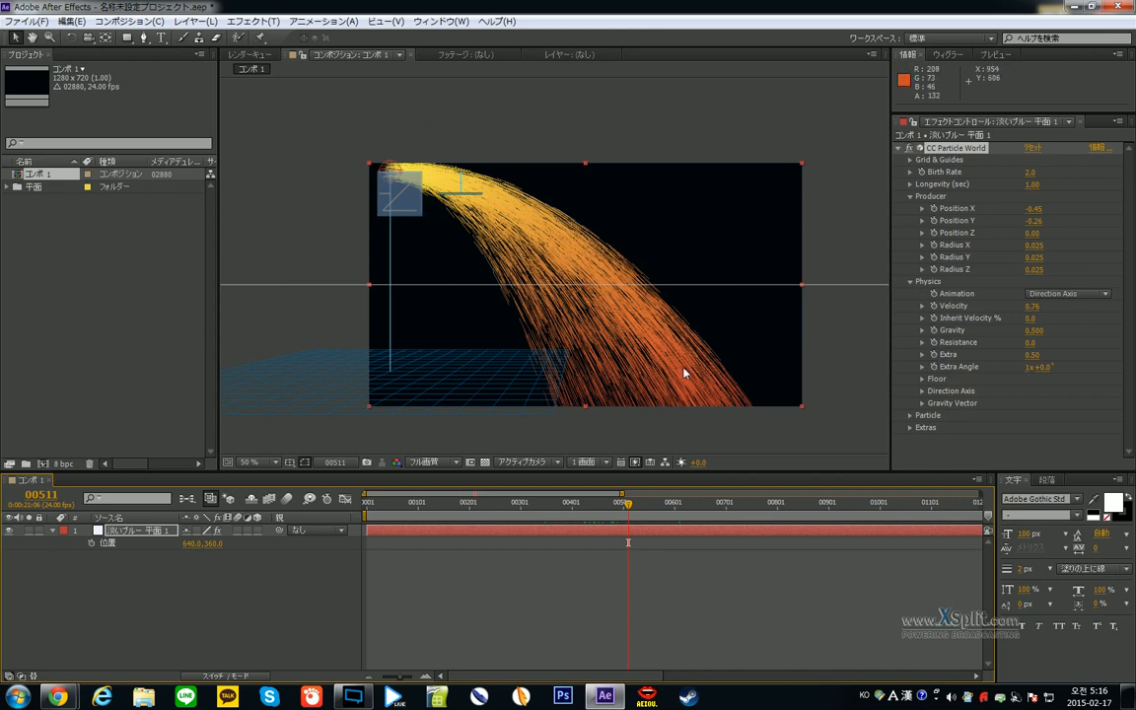
- Set Extra to 0.61, move the producer to about Position X -0.30 and Position Y -0.23, and view the stream from an angle
left_click_drag(1032, 354, 1056, 354)
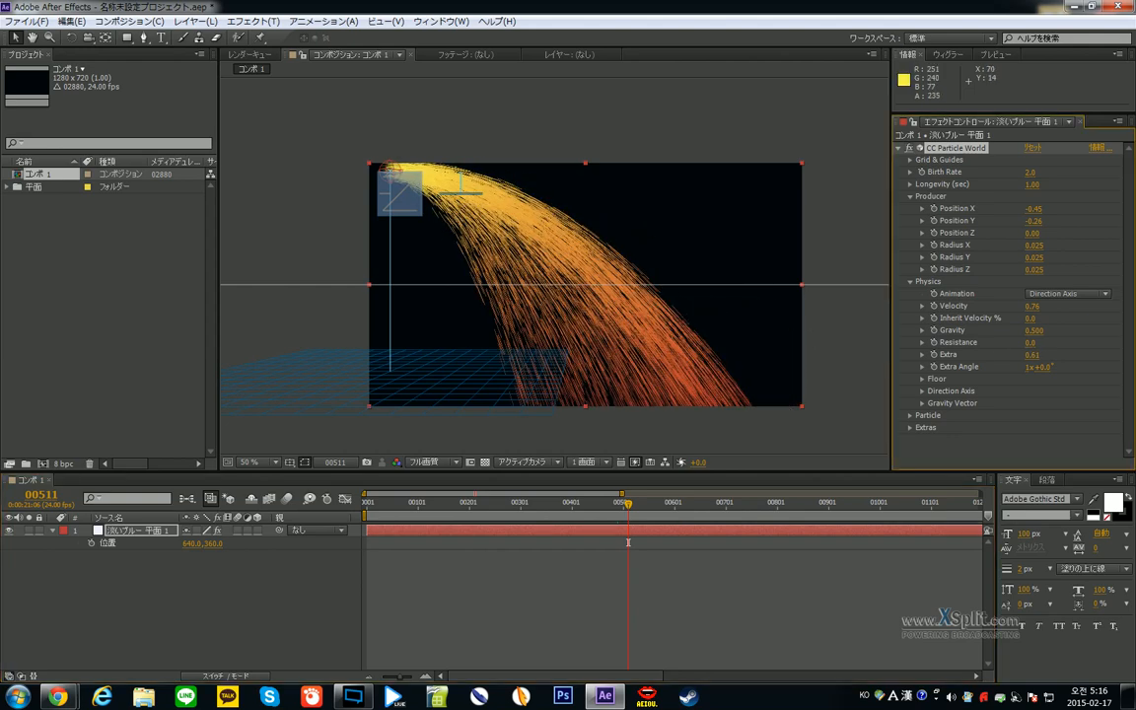
left_click_drag(390, 182, 462, 182)
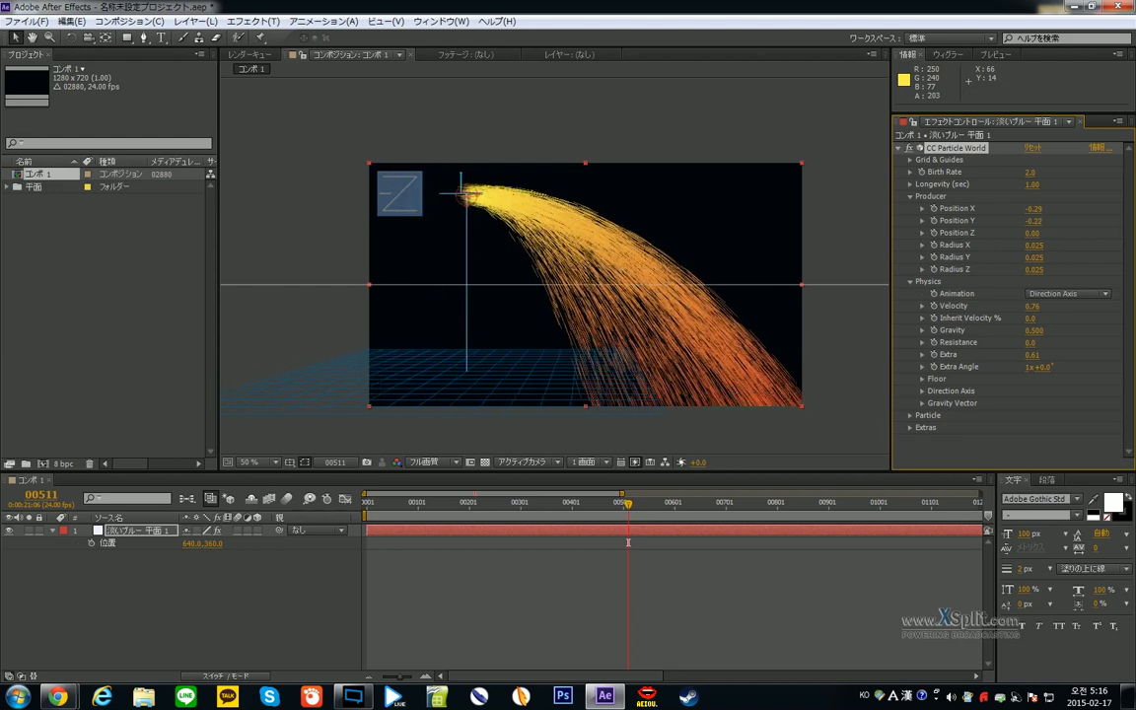
left_click_drag(391, 168, 439, 198)
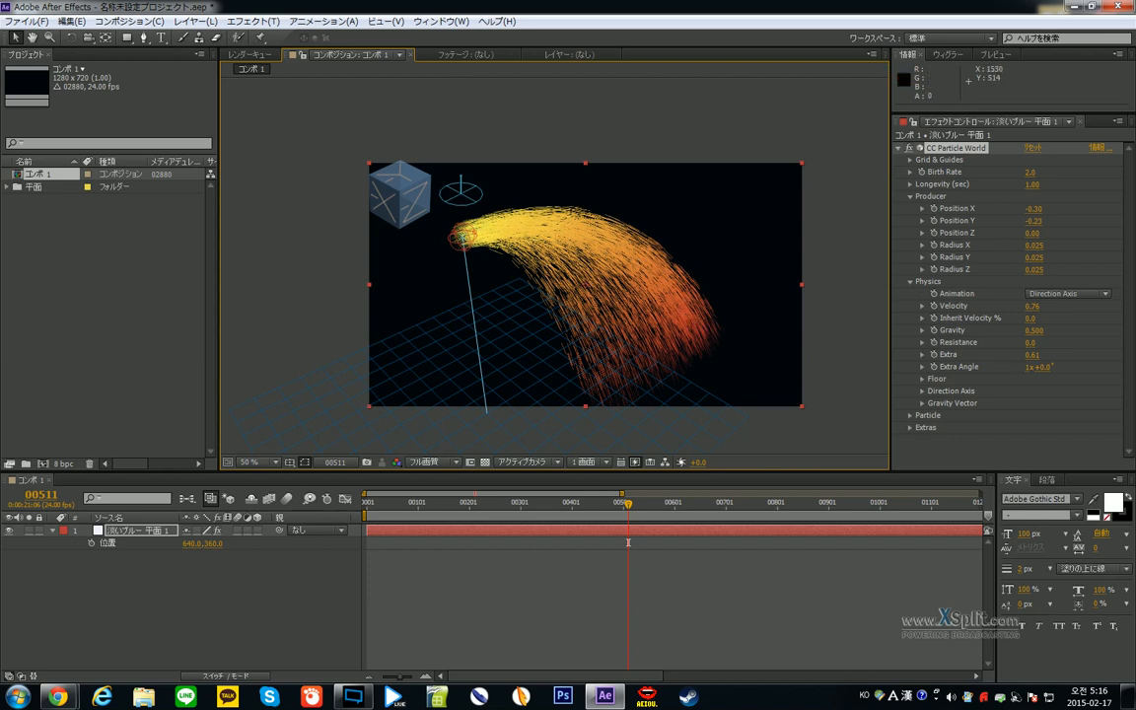
- Try an Extra value of -0.18, and set Extra to 0
left_click_drag(1031, 354, 1019, 373)
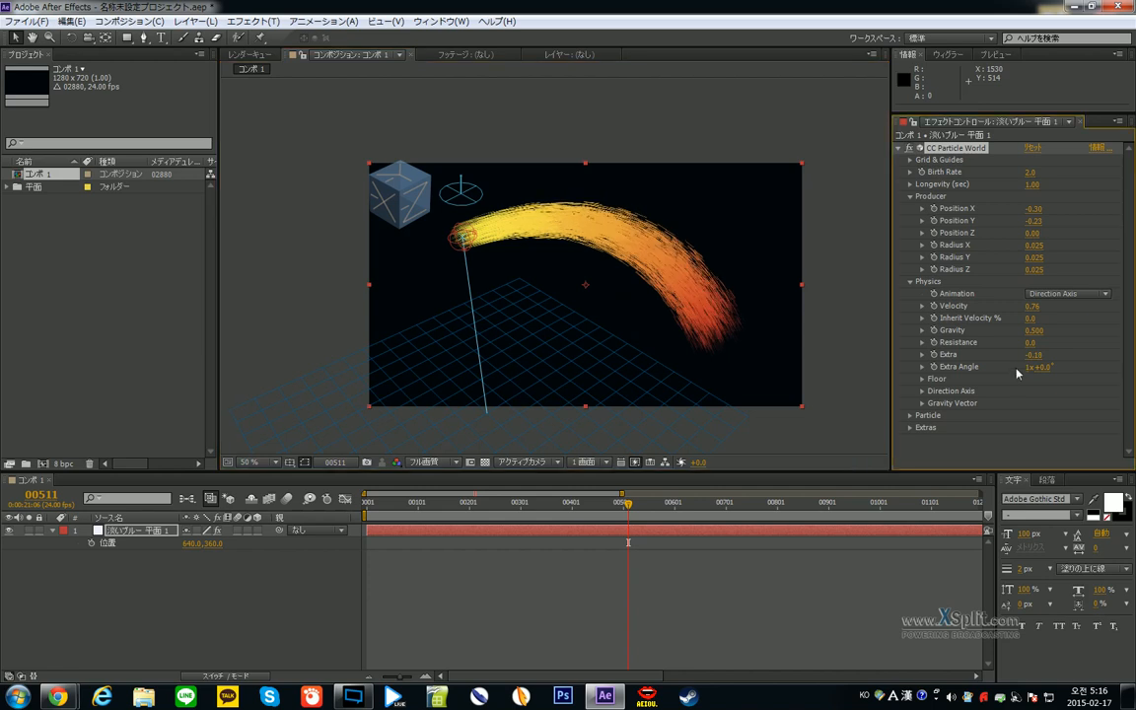
left_click(1029, 357)
type("0")
key("Return")
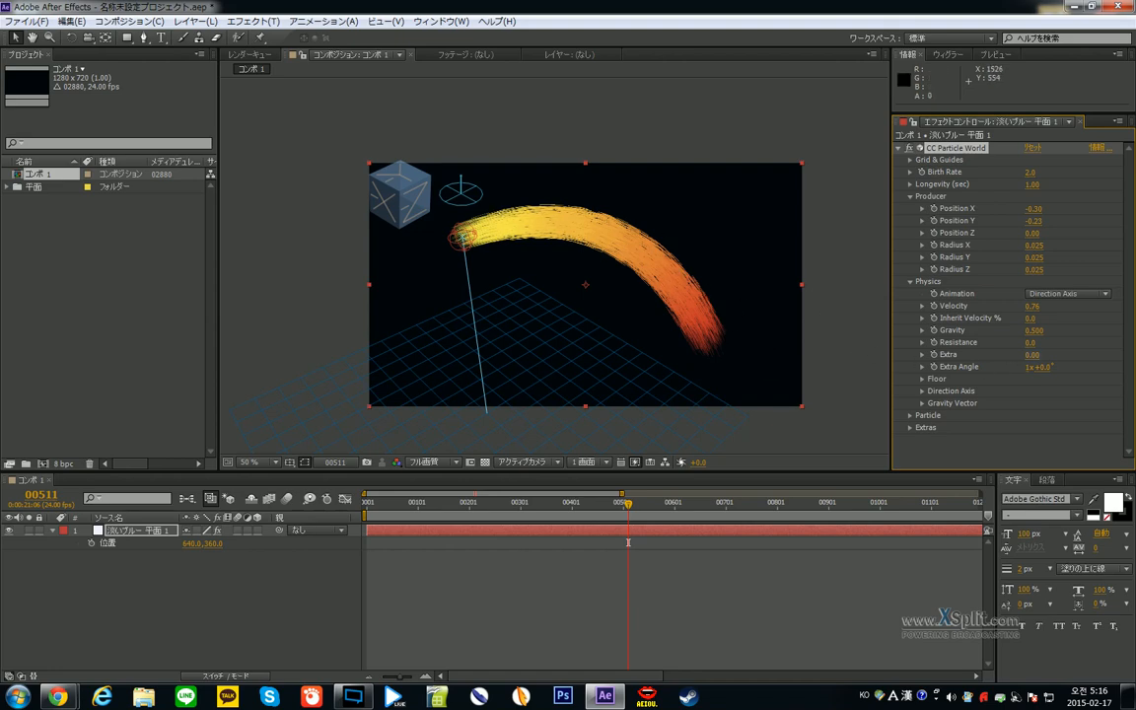
- Raise Extra to 0.47 and set Extra Angle to 0
mouse_move(1031, 354)
left_mouse_down()
mouse_move(981, 354)
mouse_move(1110, 354)
mouse_move(932, 354)
mouse_move(1021, 354)
mouse_move(1032, 367)
mouse_move(1020, 367)
left_mouse_up()
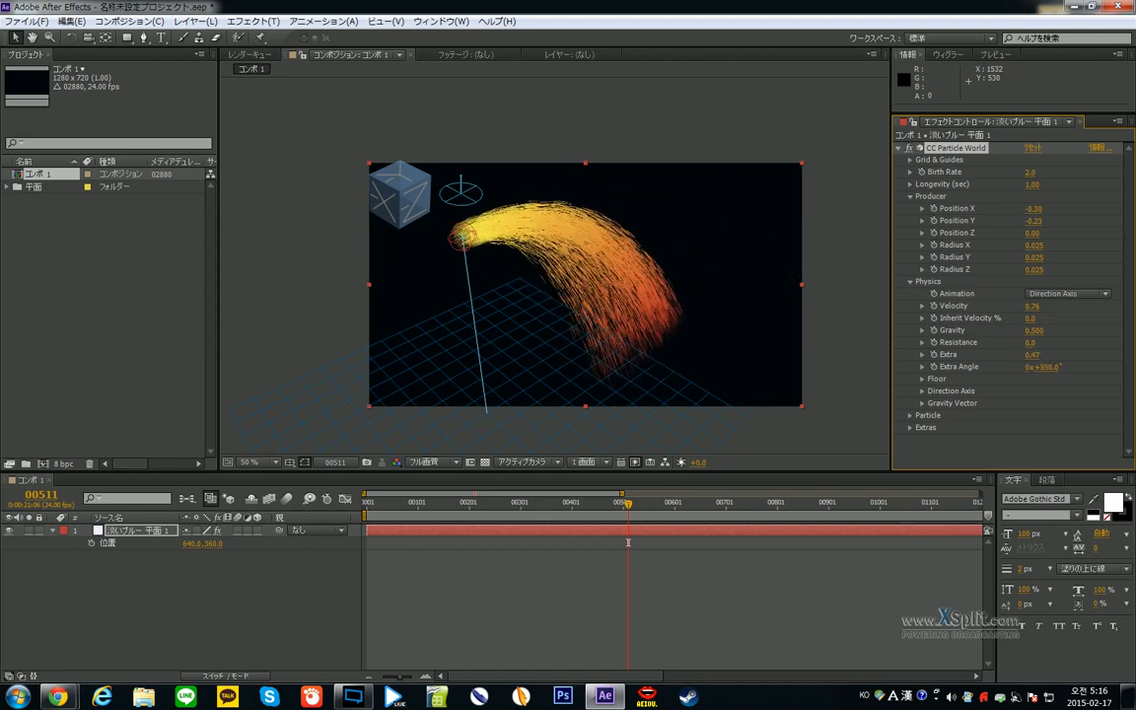
left_click(1049, 368)
type("0")
key("Return")
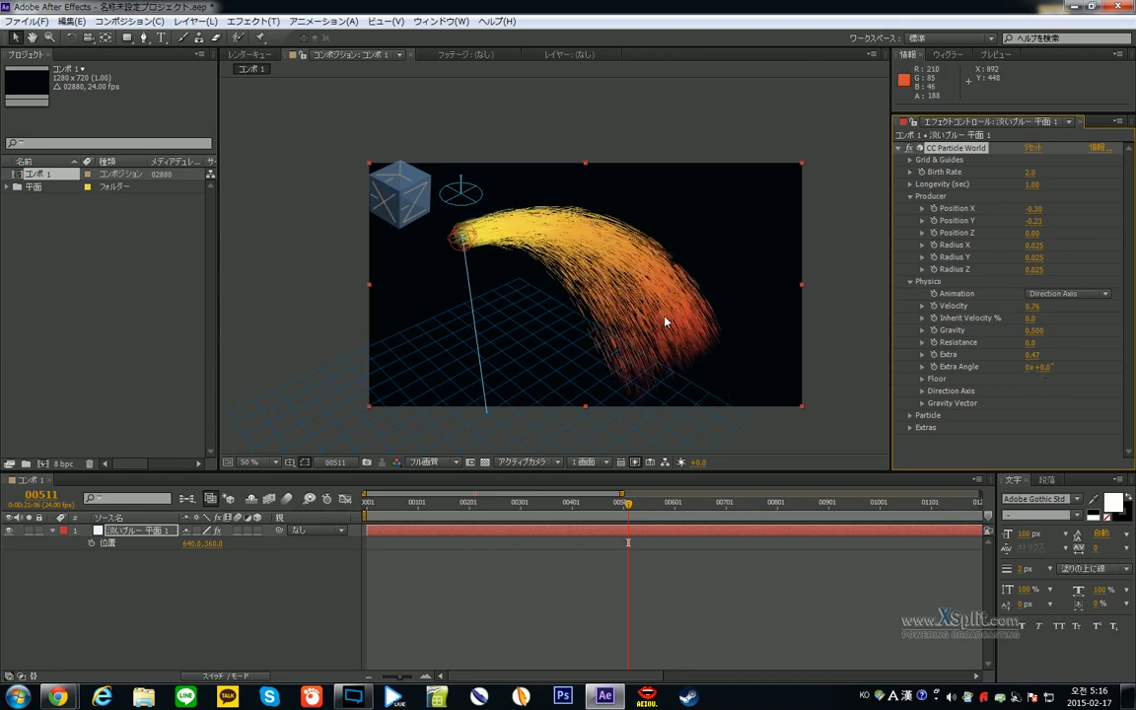
- Try the Cone Axis physics animation and view the particle fountain from another angle
left_click(1066, 293)
left_click(1077, 337)
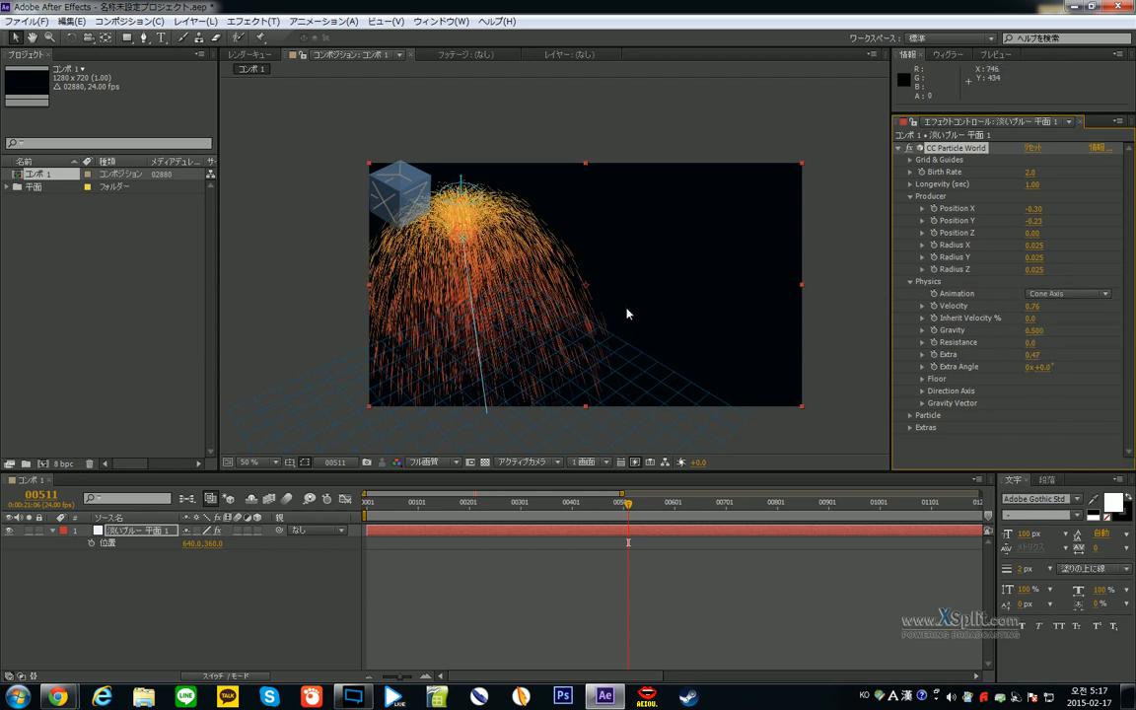
left_click_drag(578, 356, 609, 309)
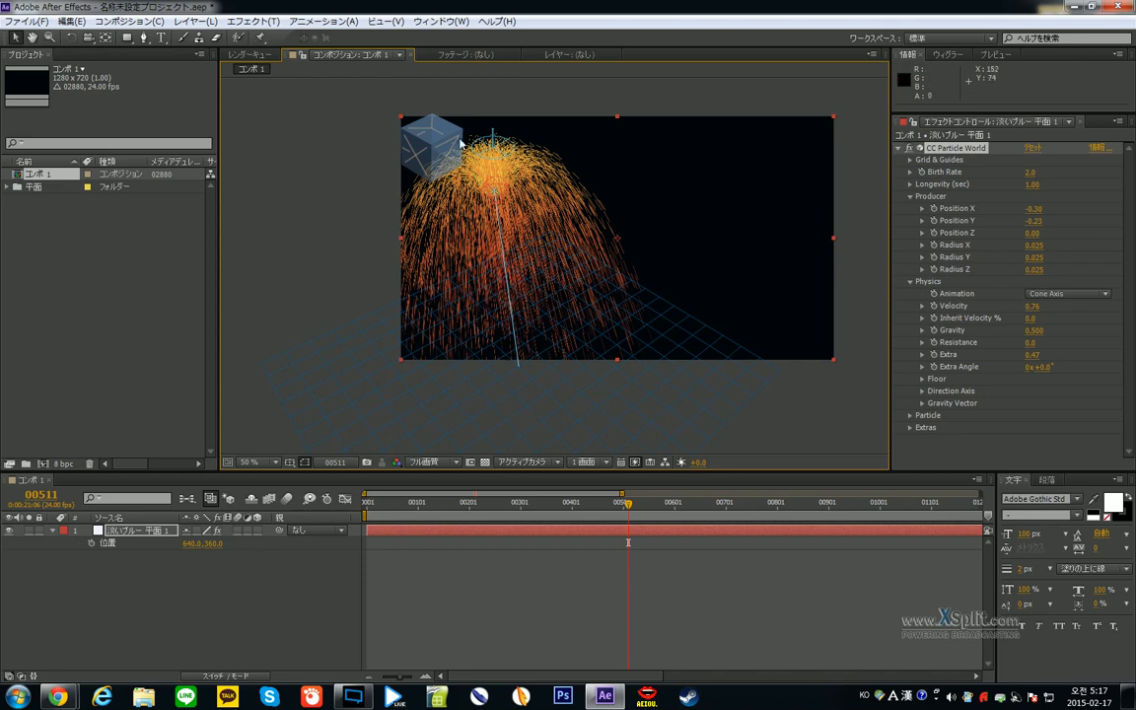
left_click_drag(454, 144, 419, 105)
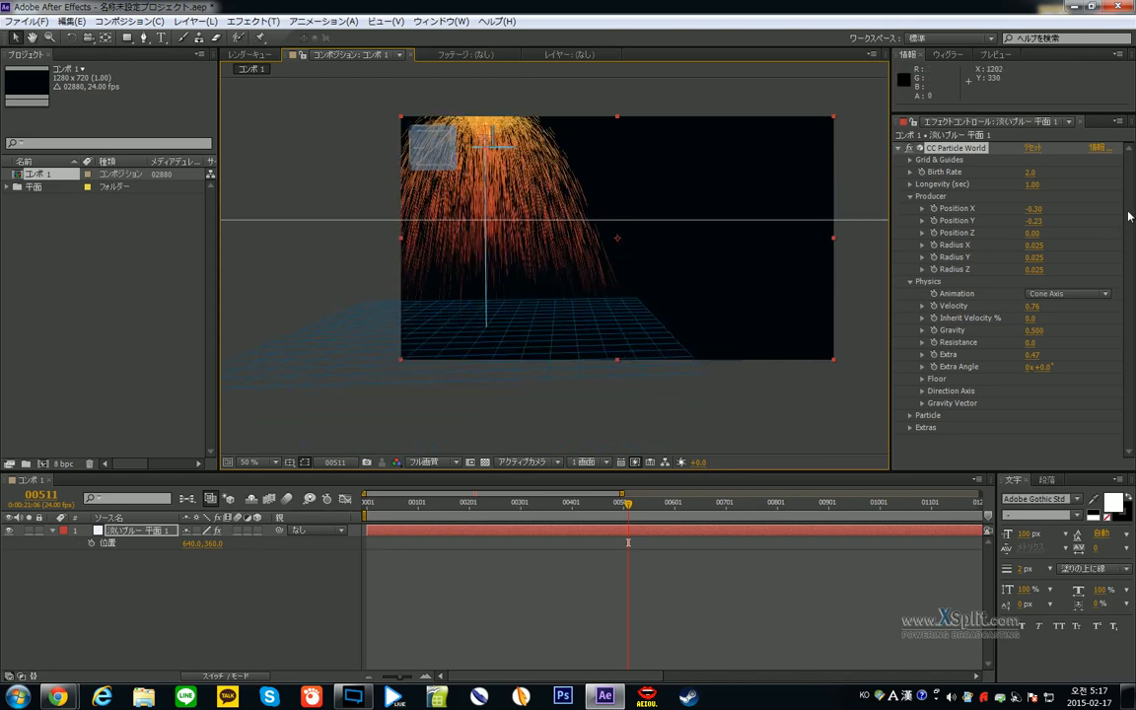
- Reset the CC Particle World effect and set its physics animation to Cone Axis
left_click(1033, 148)
left_click(1066, 293)
left_click(1060, 340)
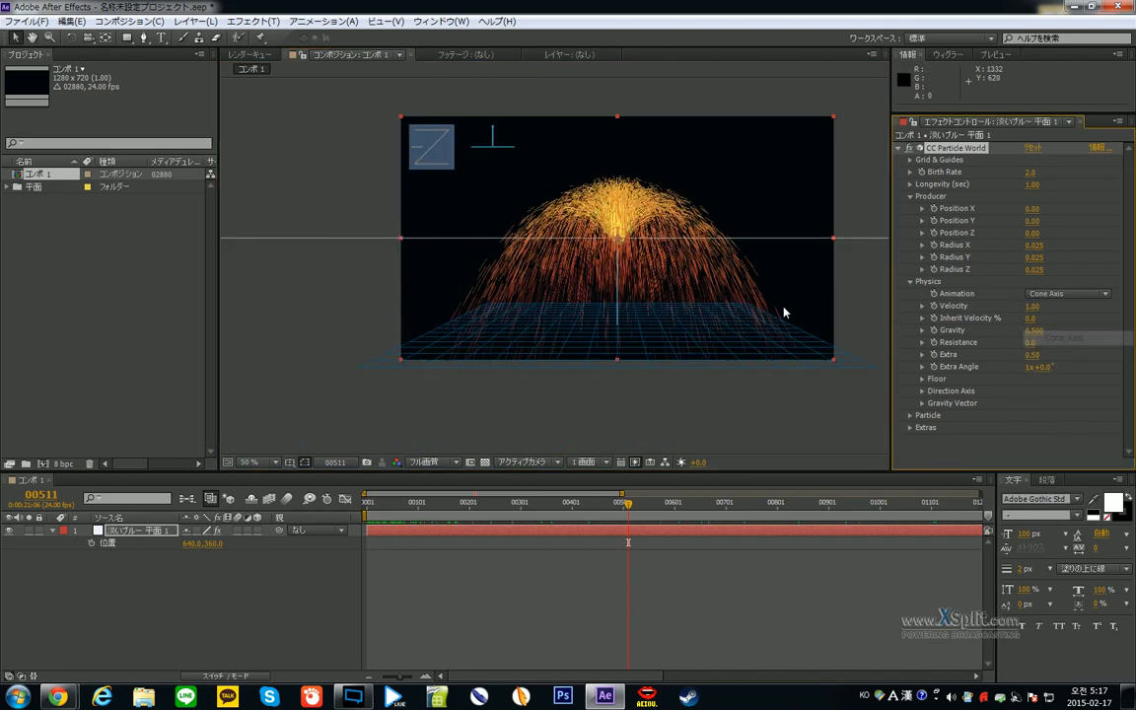
- Try the Viscouse and Twirl physics animations, previewing Twirl back to frame 421
left_click(1066, 293)
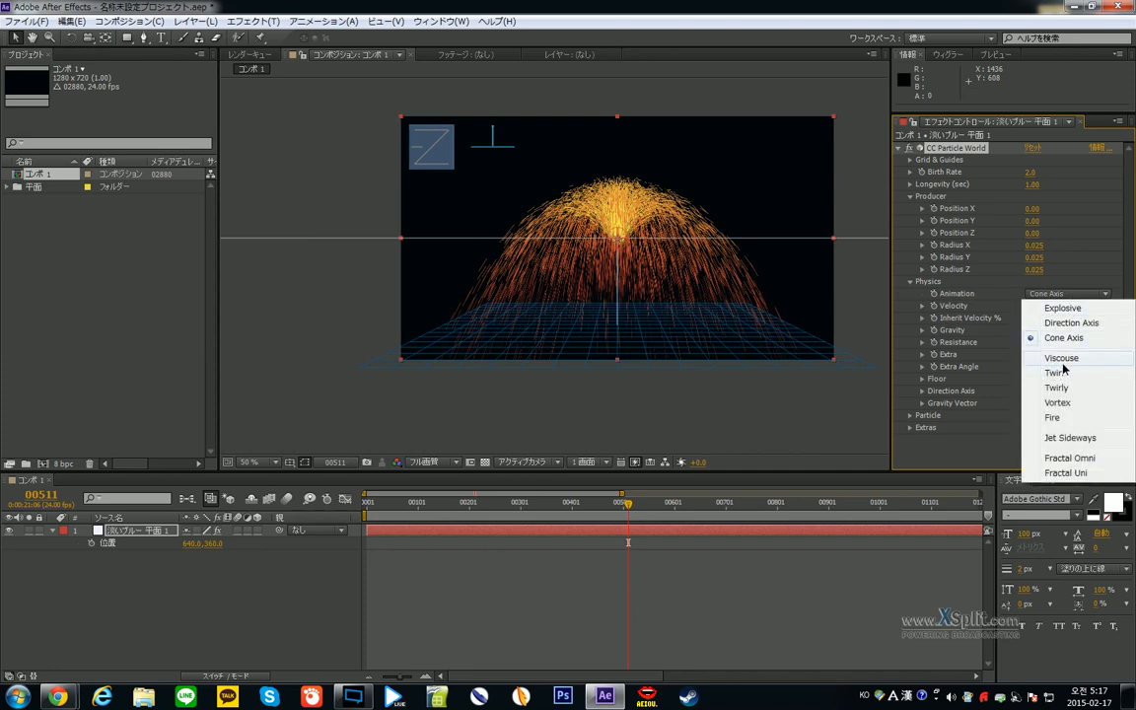
left_click(1062, 360)
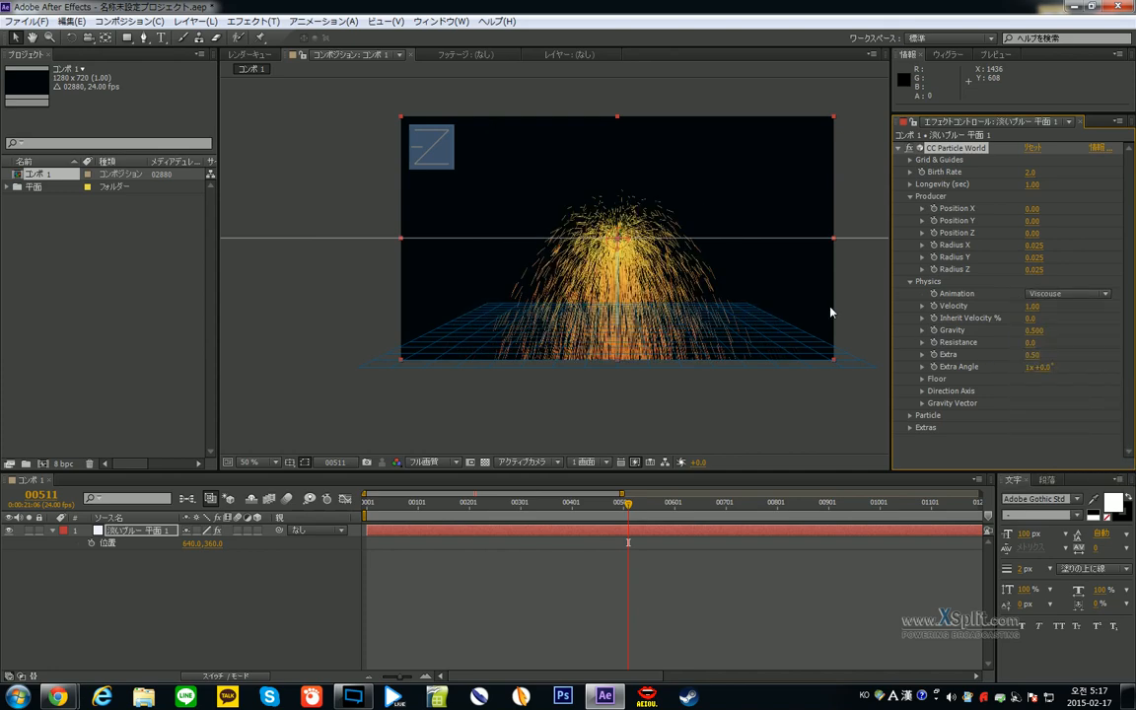
left_click(1065, 293)
left_click(1053, 373)
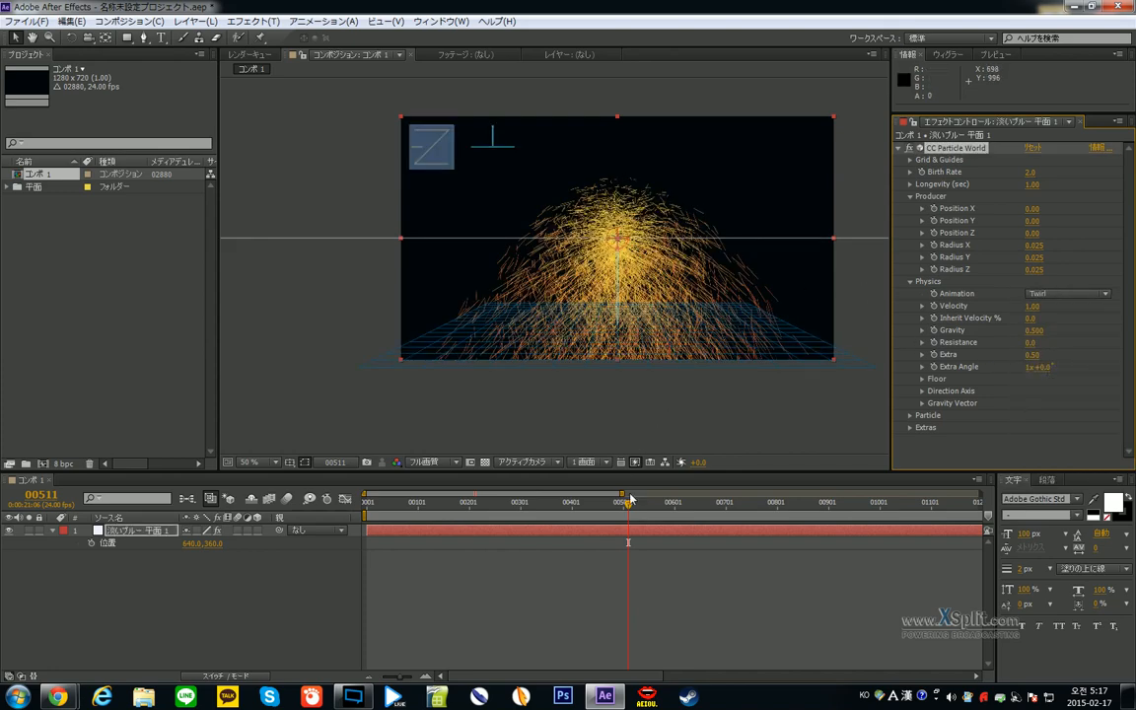
left_click_drag(628, 502, 582, 502)
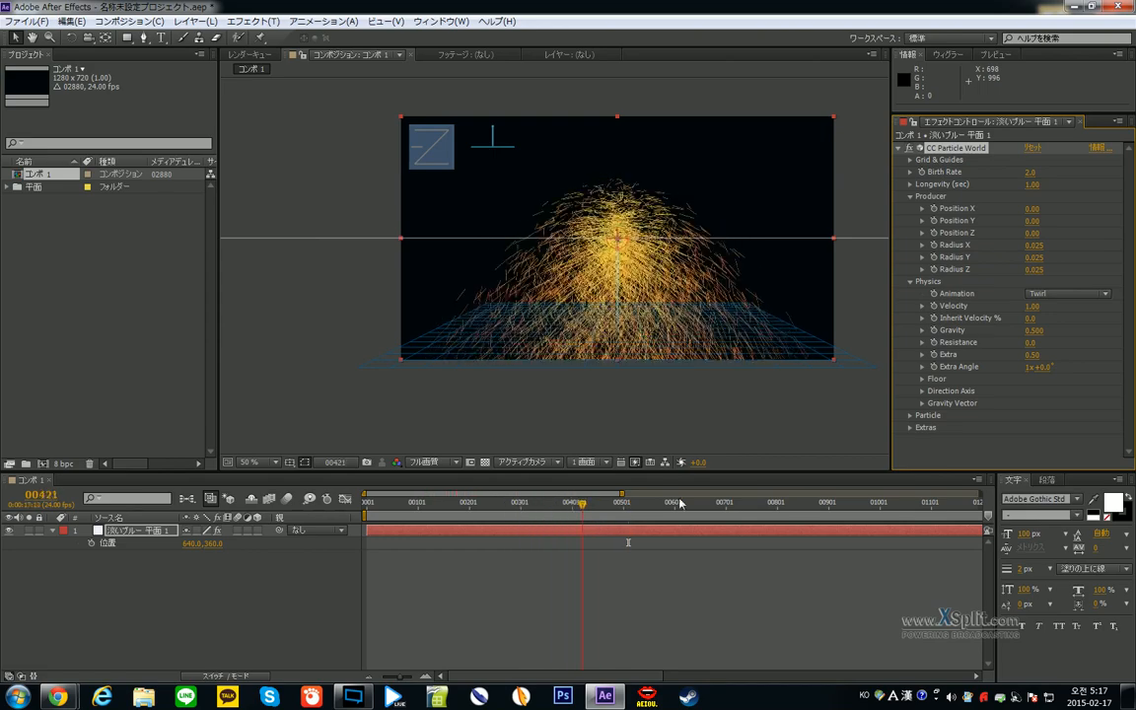
- Try the Twirly and Vortex physics animations, previewing Twirly up to frame 574 and Vortex up to frame 1019
left_click(1066, 293)
left_click(1006, 388)
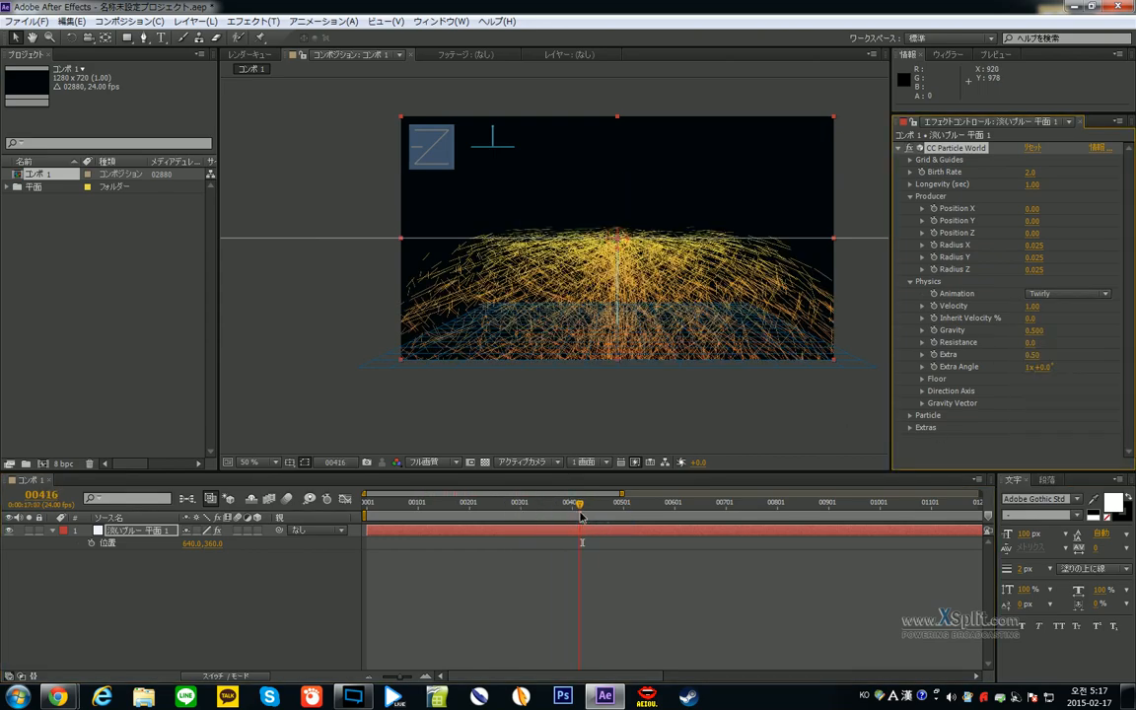
left_click_drag(530, 519, 653, 526)
left_click(1068, 293)
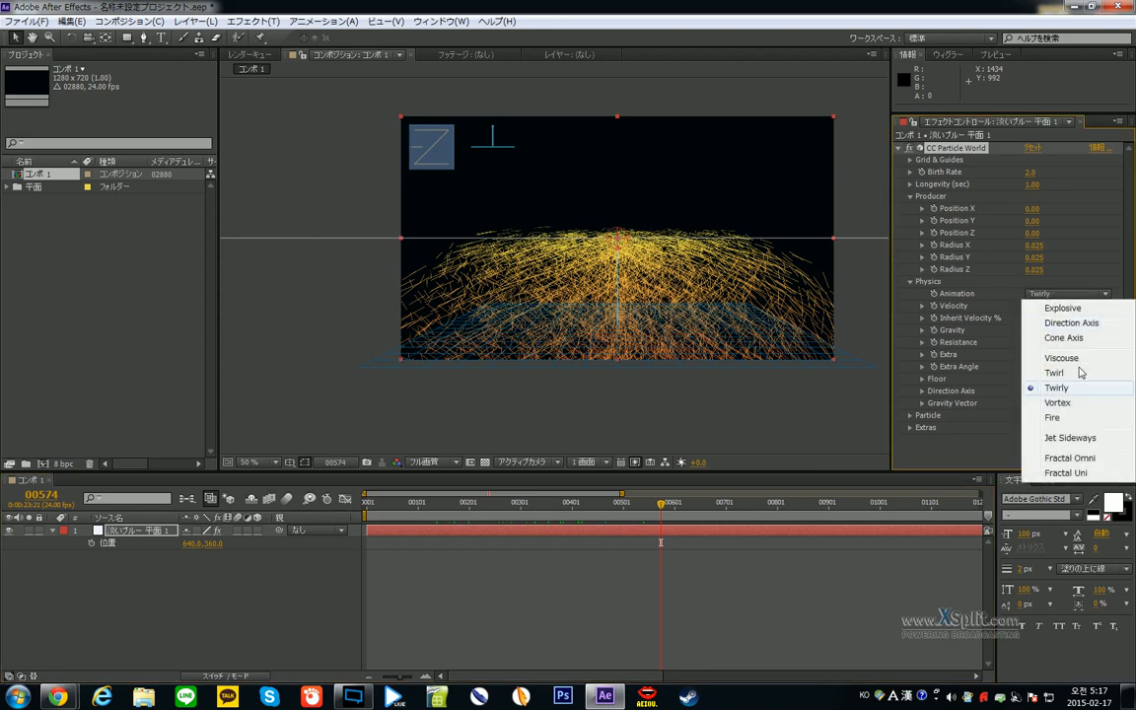
left_click(1014, 401)
left_click(542, 503)
left_click_drag(495, 517, 890, 570)
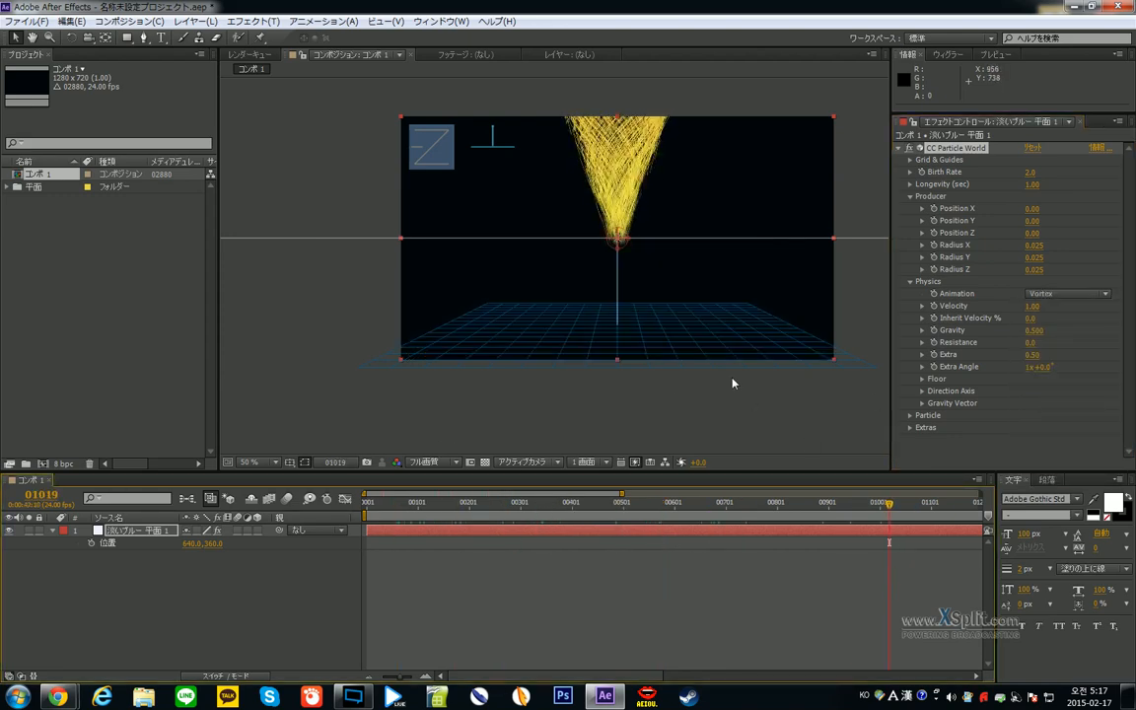
- Try the Fire and Jet Sideways physics animations, previewing Fire at frames 420 and 1057 and Jet Sideways at frame 723
left_click(1038, 295)
left_click(1035, 418)
left_click(582, 505)
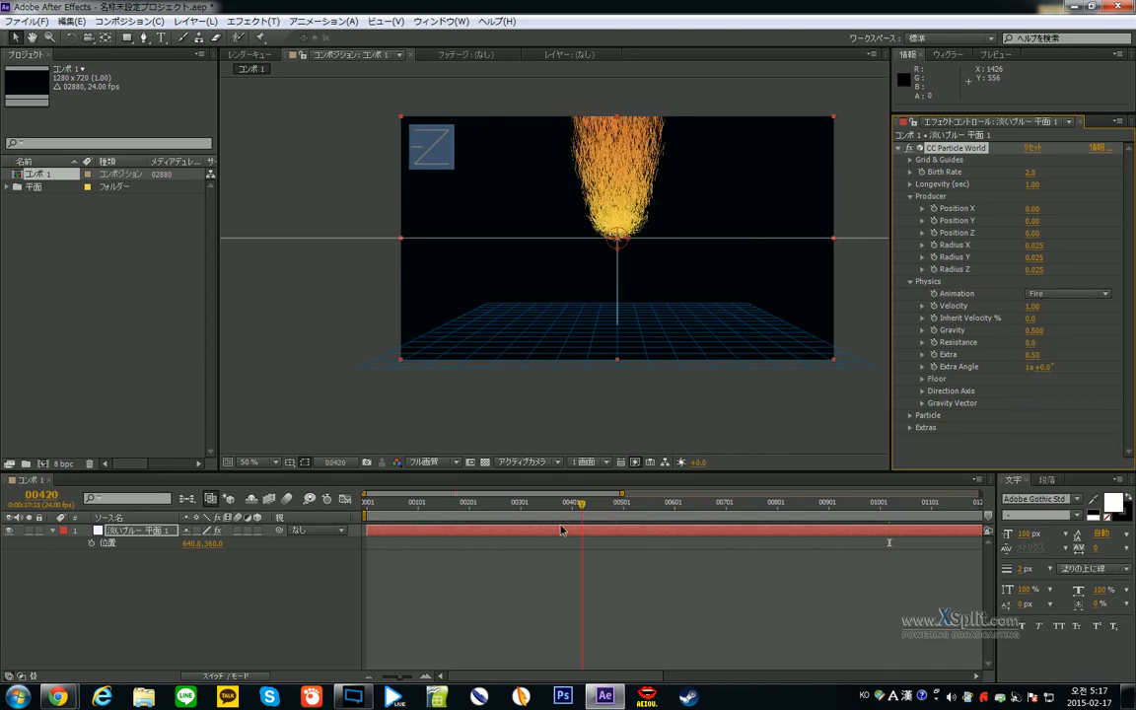
left_click(909, 504)
left_click(1068, 293)
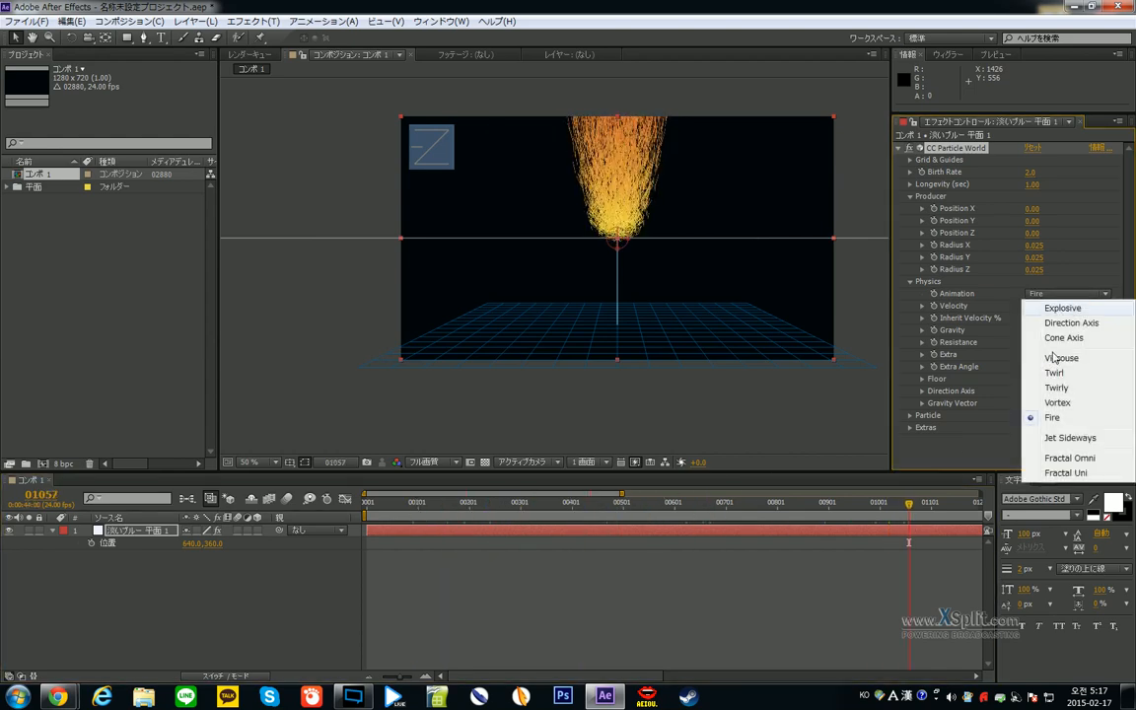
left_click(1068, 438)
left_click(464, 504)
left_click(737, 504)
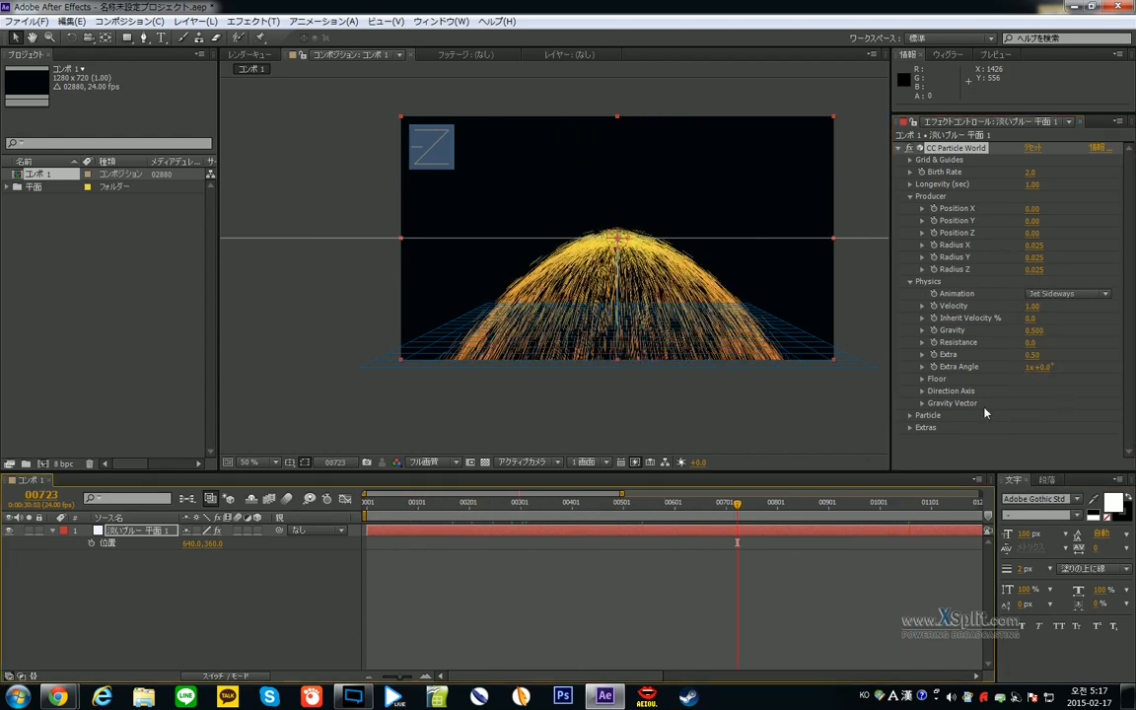
- Try the Fractal Omni and Fractal Uni physics animations, previewing Omni at frame 805 and Uni from frame 304 to 610
left_click(1068, 293)
left_click(1048, 456)
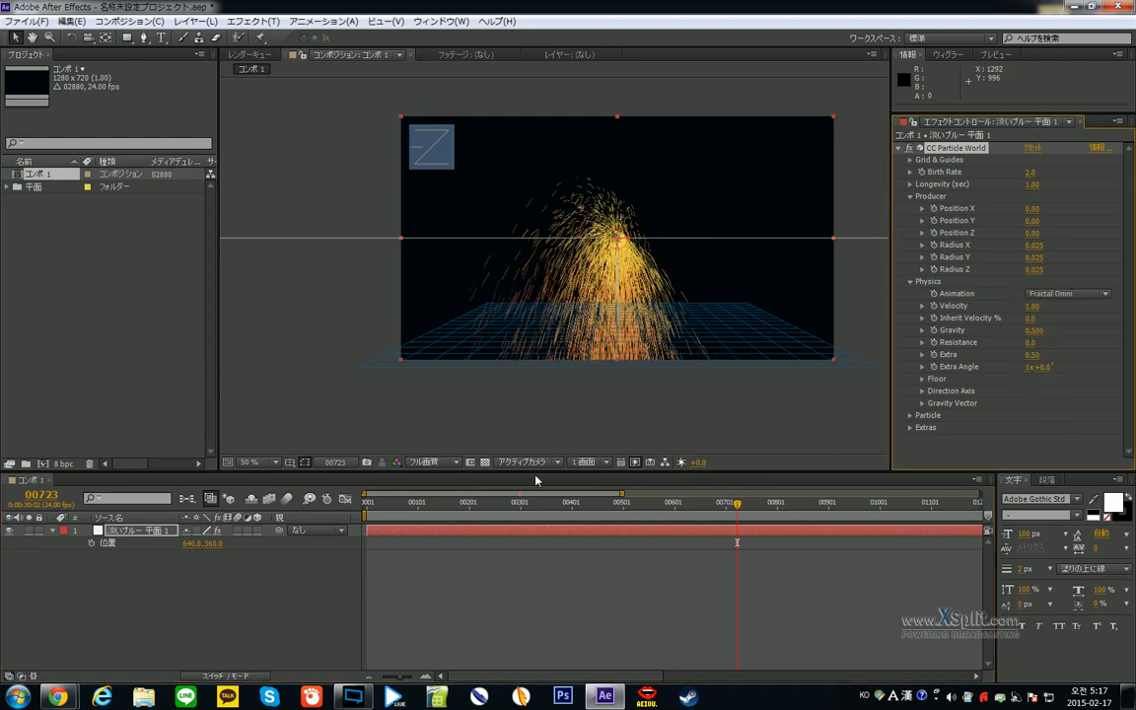
left_click(780, 502)
left_click(1069, 293)
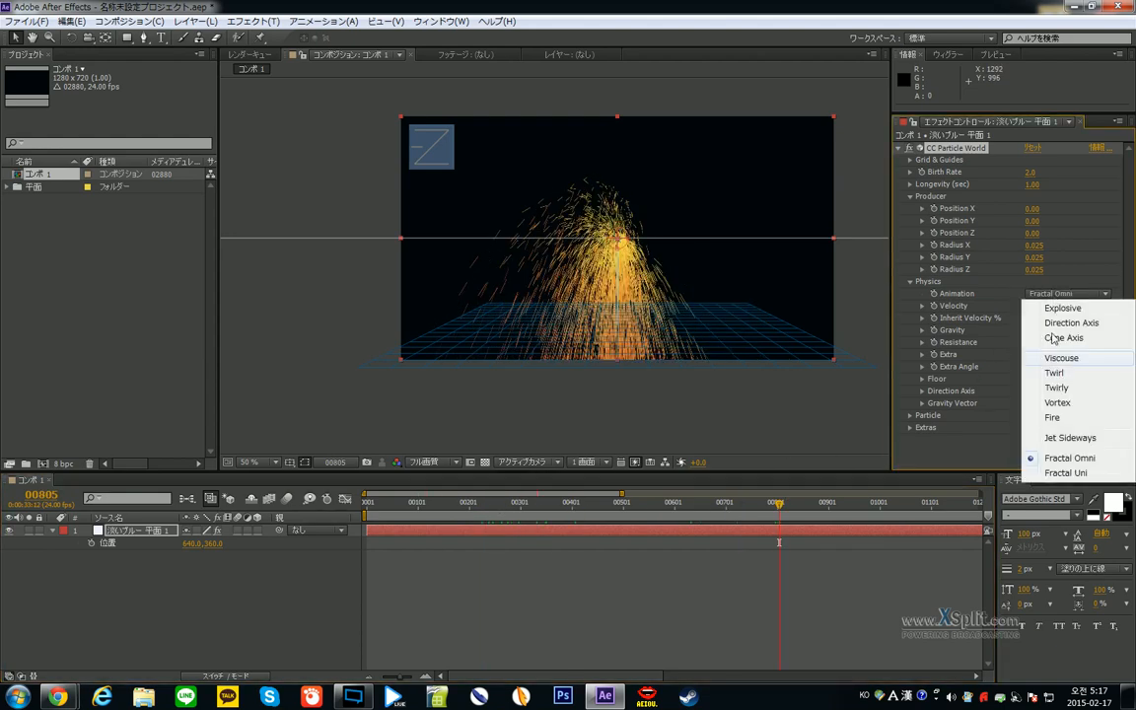
left_click(1066, 472)
left_click(523, 504)
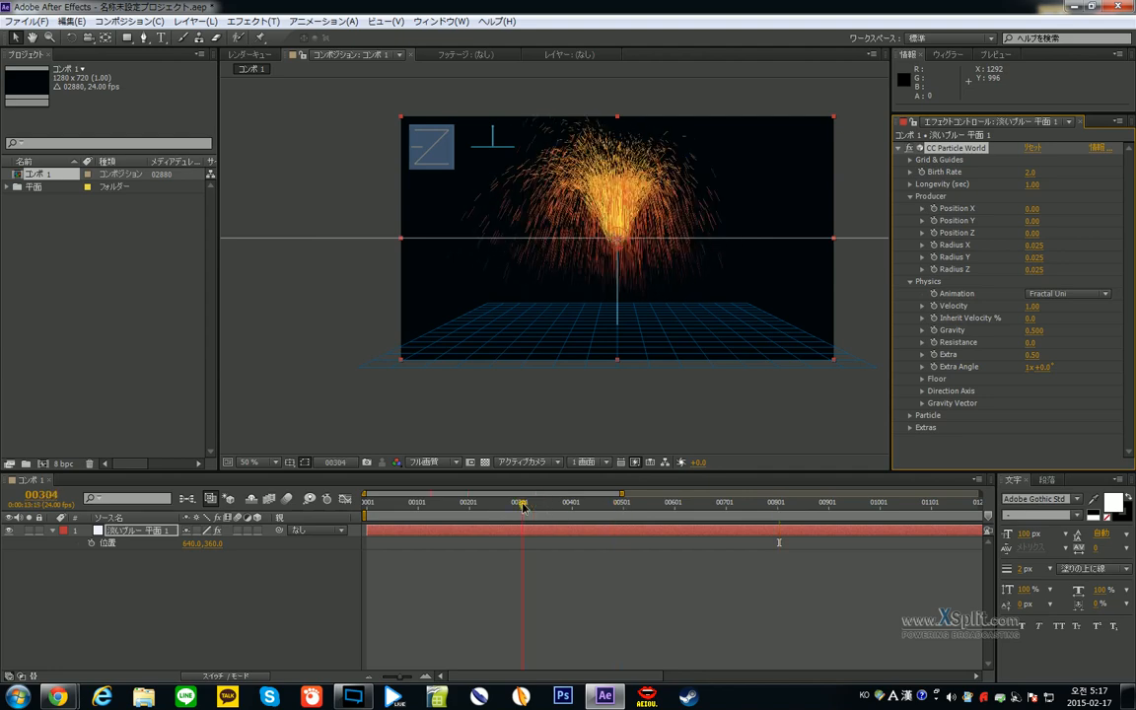
left_click_drag(523, 504, 679, 503)
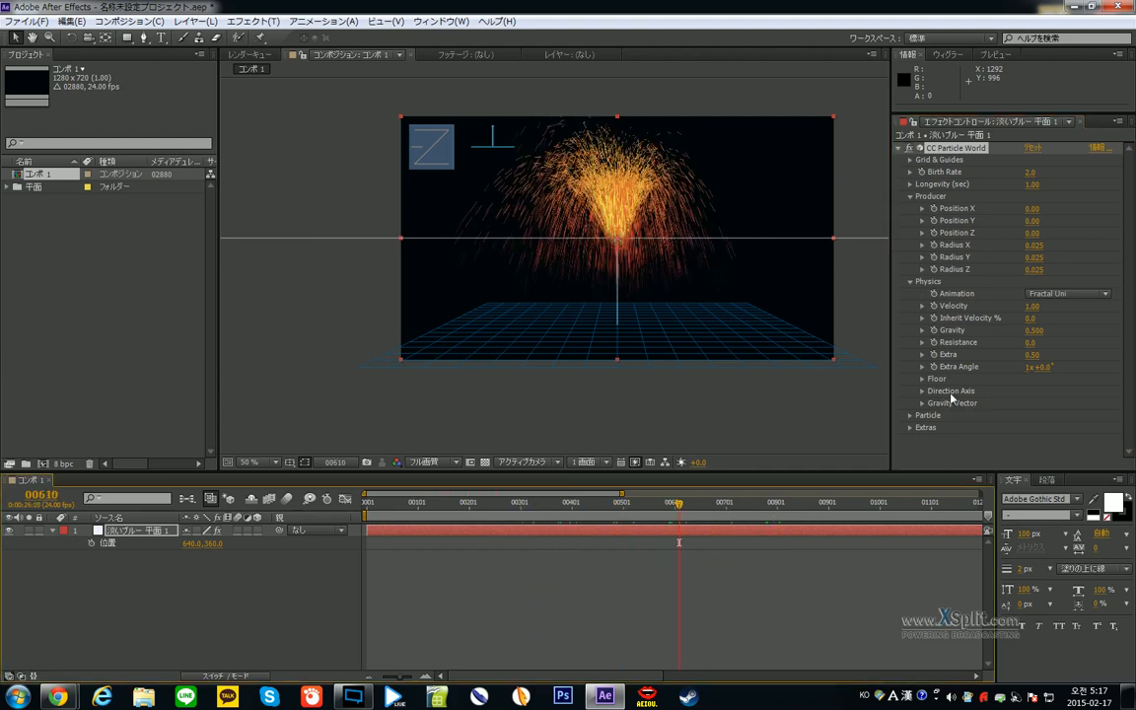
- Set the physics animation to Direction Axis and the Direction Axis X value to -0.900
left_click(1071, 294)
left_click(1073, 324)
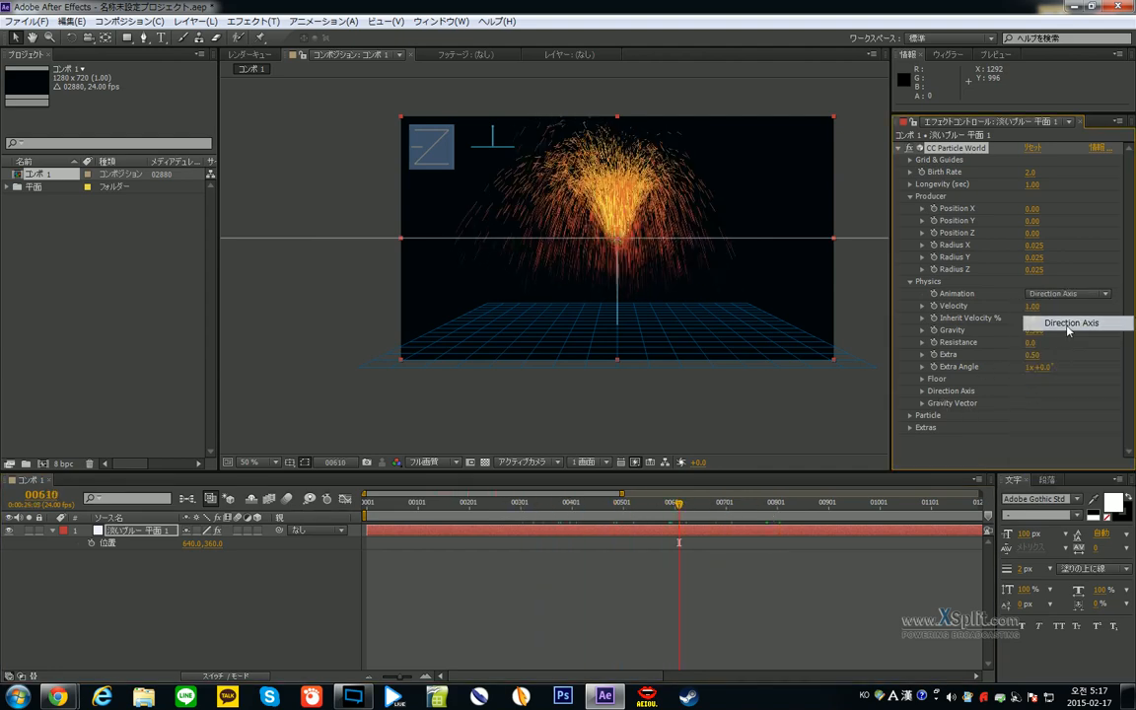
left_click(923, 391)
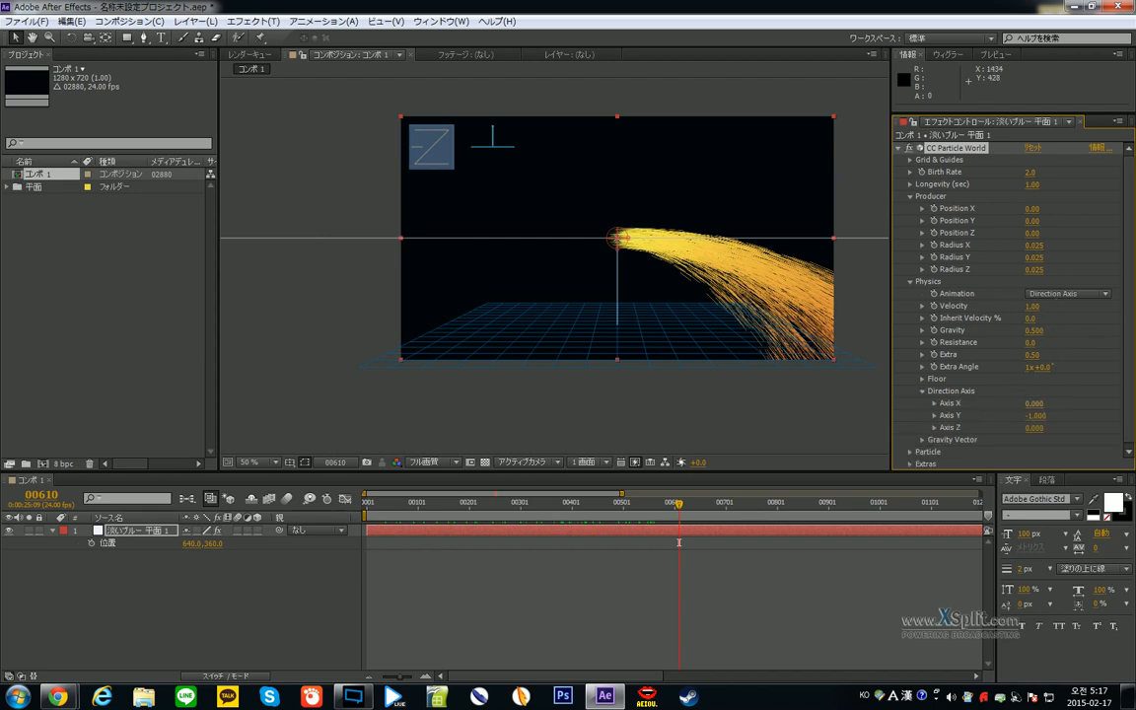
left_click_drag(1032, 402, 962, 402)
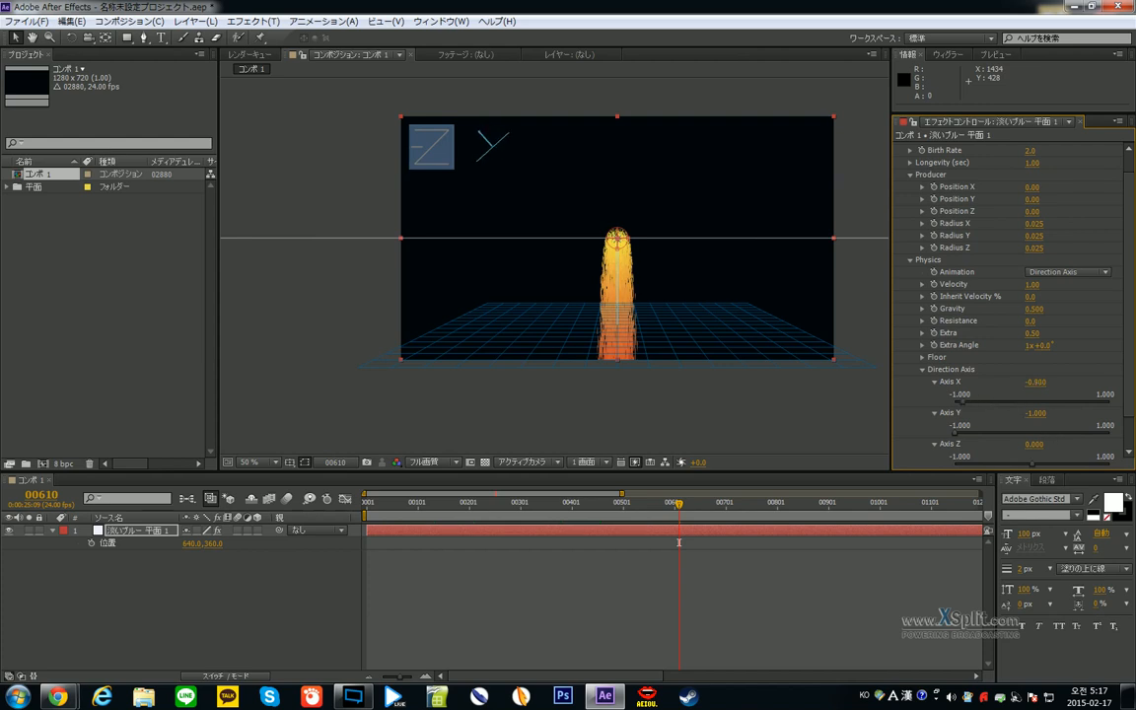
- Set the Direction Axis Y to -0.170 and Z to -0.440, and view the stream from an angle
left_click_drag(1036, 414, 1055, 413)
scroll(953, 343, "down", 1)
left_click_drag(1039, 408, 1063, 379)
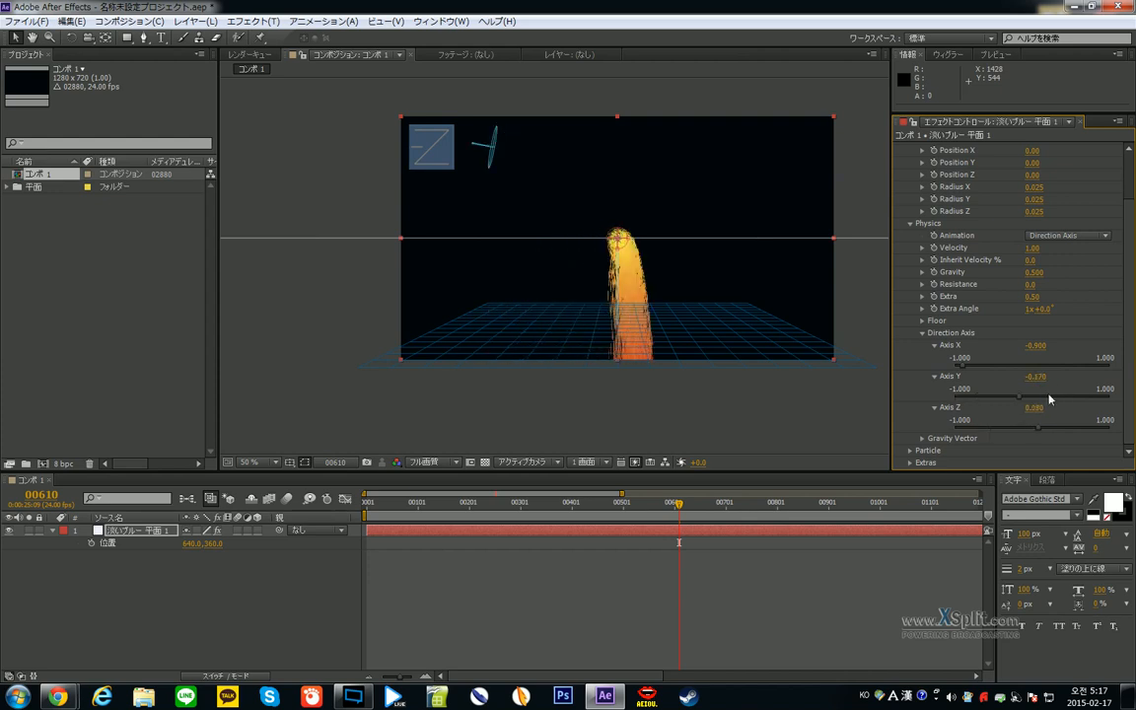
left_click_drag(1038, 427, 998, 426)
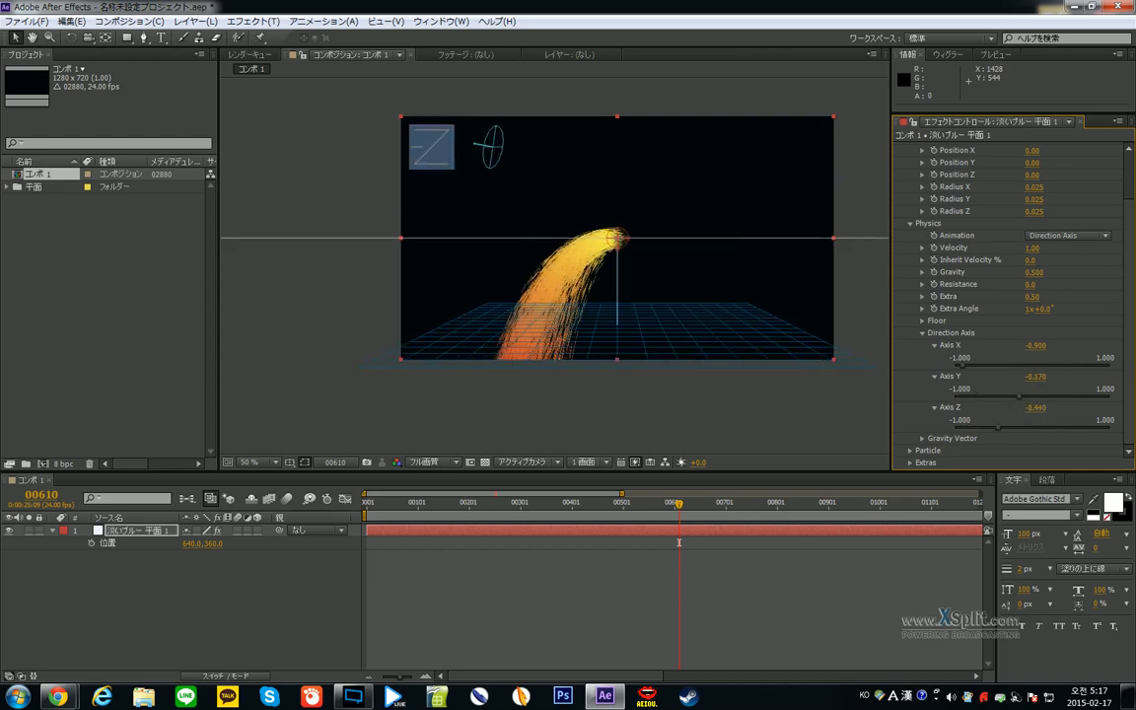
left_click_drag(435, 151, 476, 170)
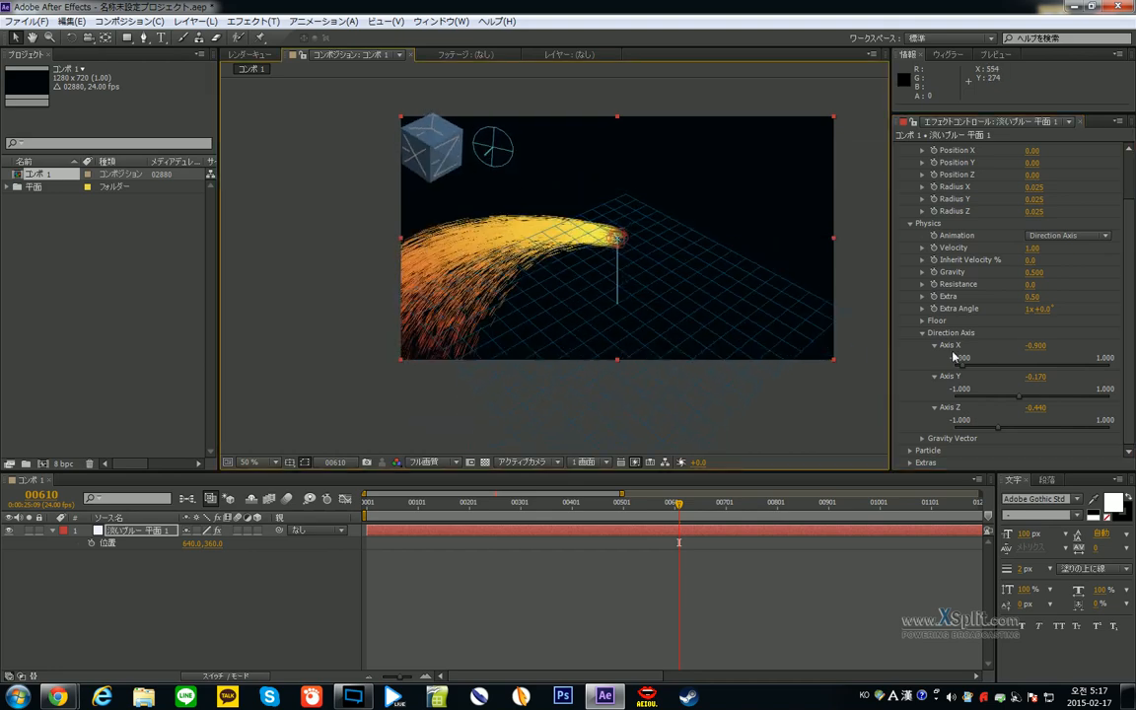
- Try other Direction Axis values, ending with Axis X at -0.580, Axis Y at 0.010 and Axis Z at 0.110
scroll(617, 242, "up", 7)
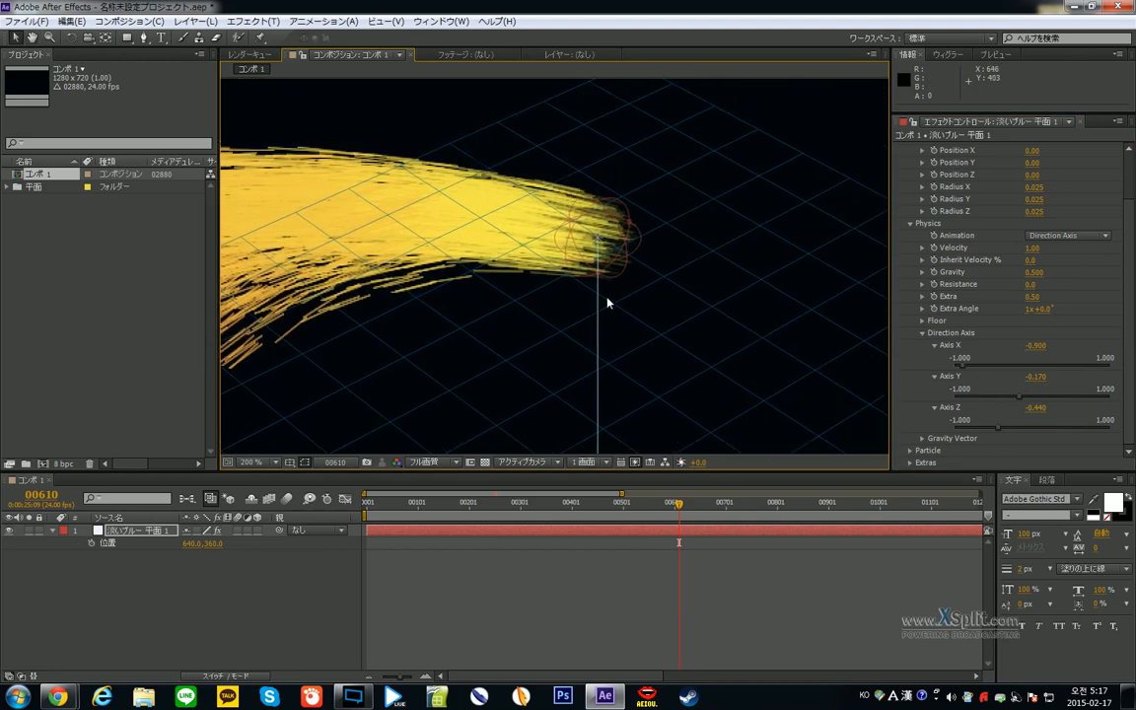
scroll(524, 274, "down", 4)
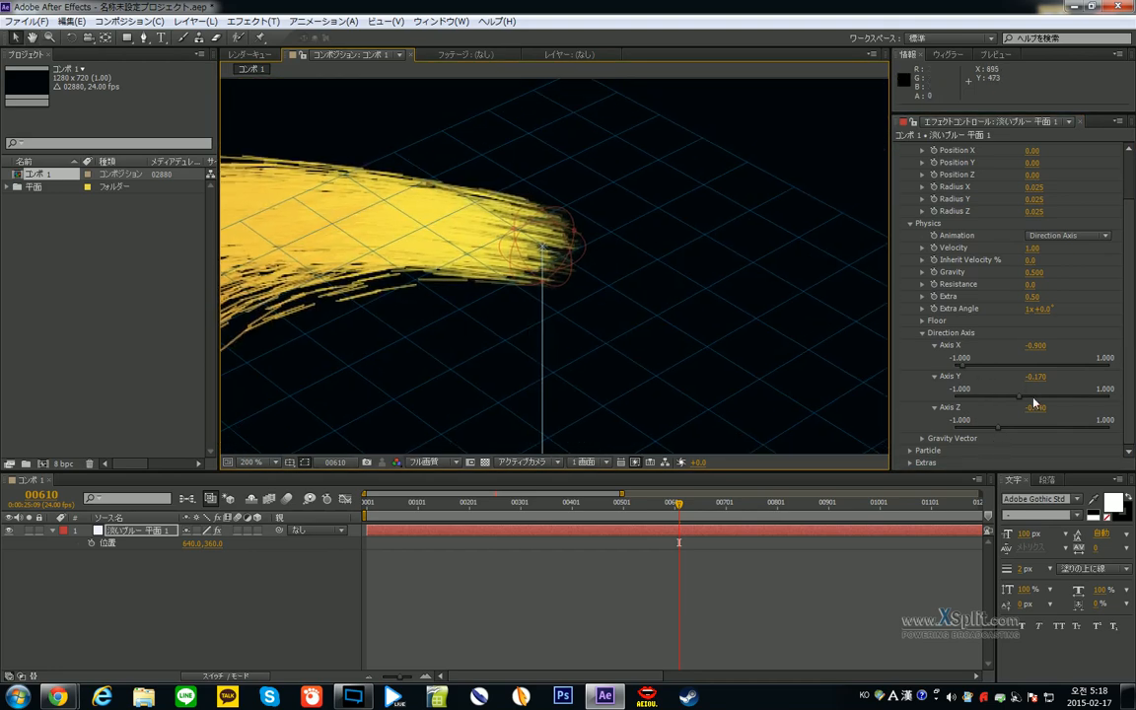
left_click_drag(971, 395, 1020, 395)
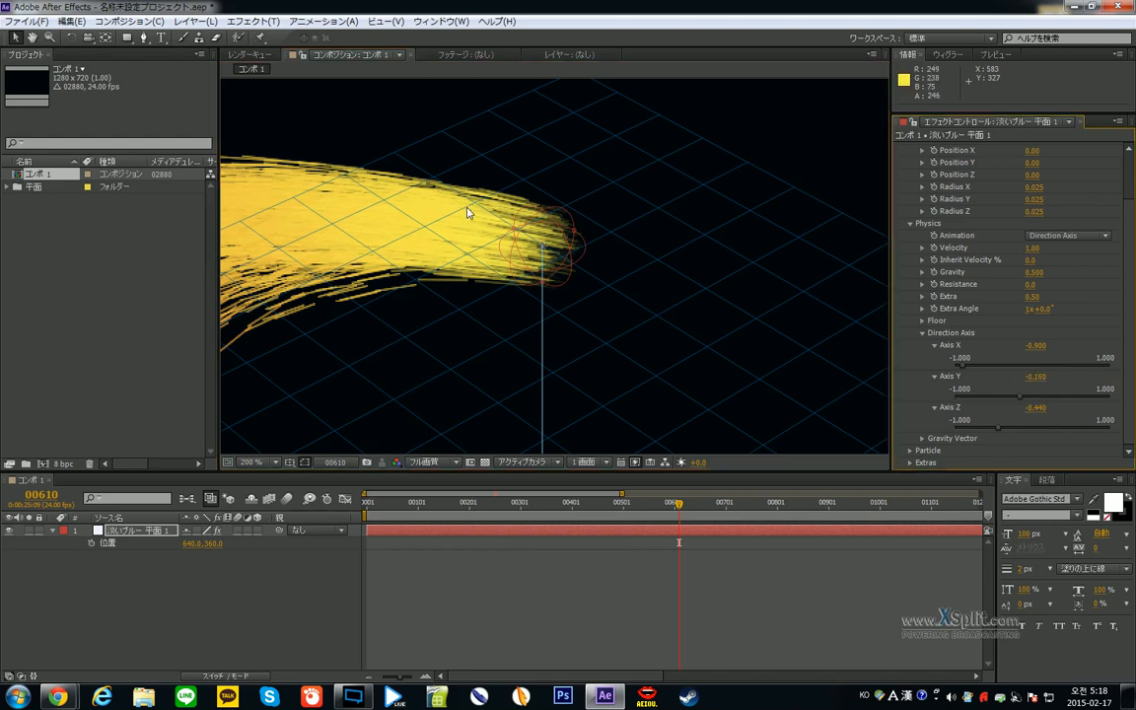
scroll(830, 345, "down", 4)
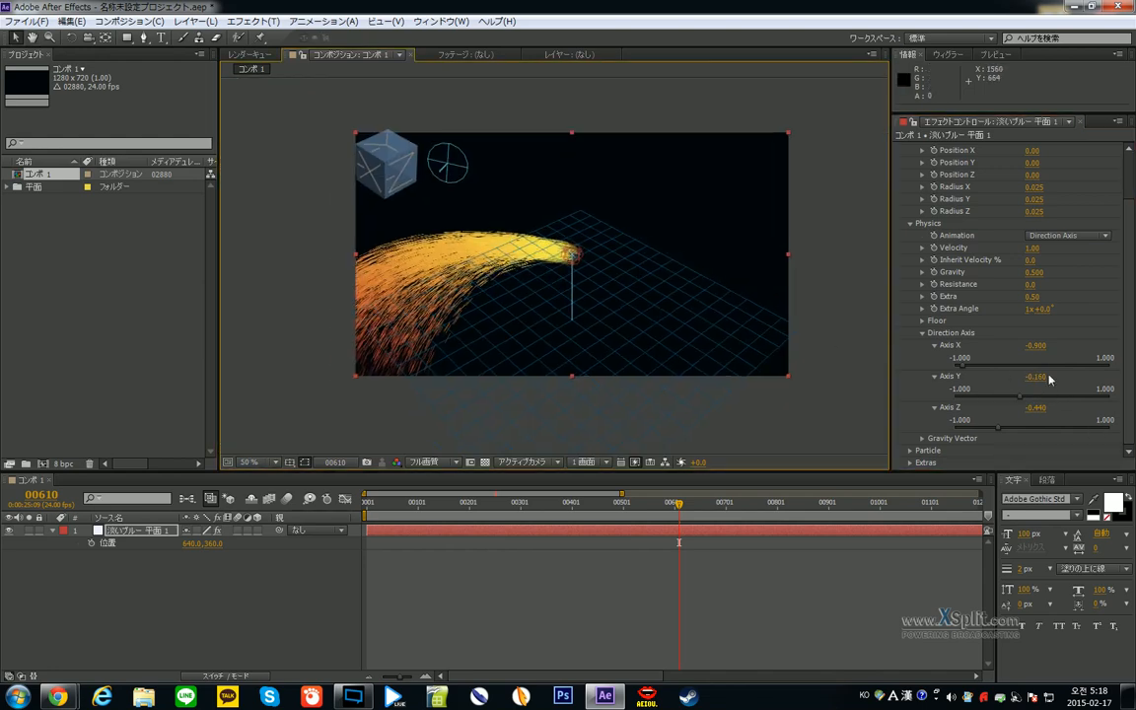
left_click_drag(962, 365, 953, 365)
mouse_move(1036, 345)
left_mouse_down()
mouse_move(1043, 357)
mouse_move(1055, 345)
mouse_move(1044, 345)
left_mouse_up()
left_click_drag(1035, 407, 1018, 420)
mouse_move(1035, 375)
left_mouse_down()
mouse_move(1058, 376)
mouse_move(1066, 397)
mouse_move(1112, 396)
mouse_move(1017, 397)
mouse_move(1033, 397)
left_mouse_up()
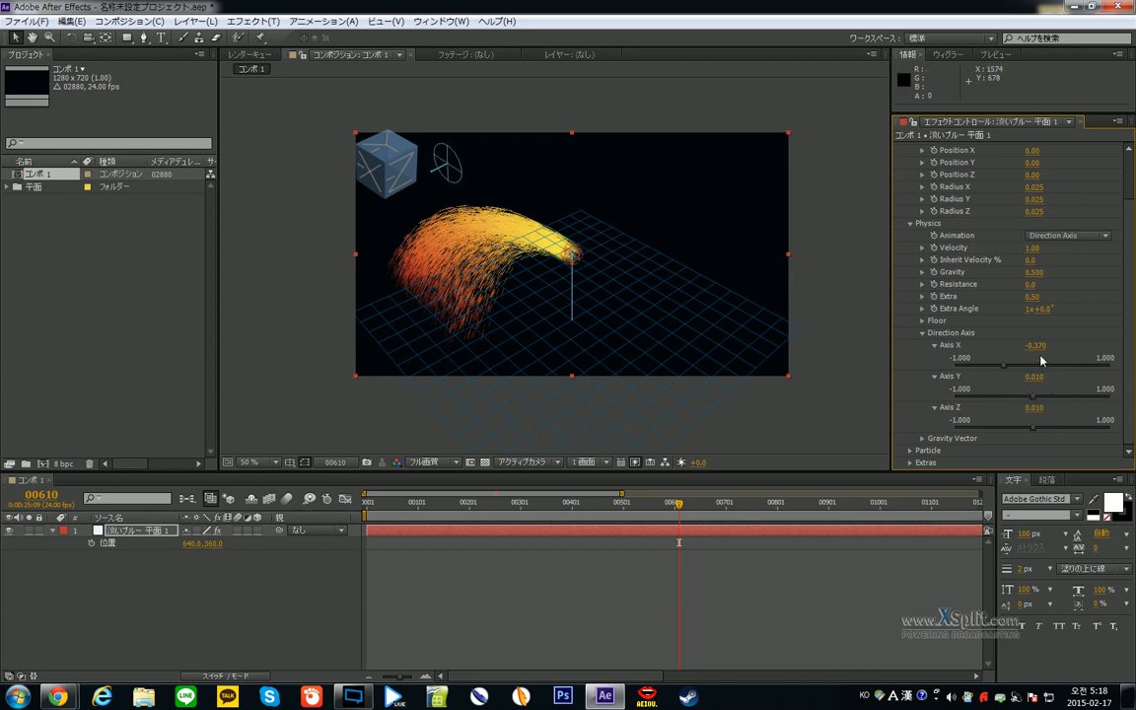
mouse_move(1003, 364)
left_mouse_down()
mouse_move(1055, 365)
mouse_move(987, 365)
left_mouse_up()
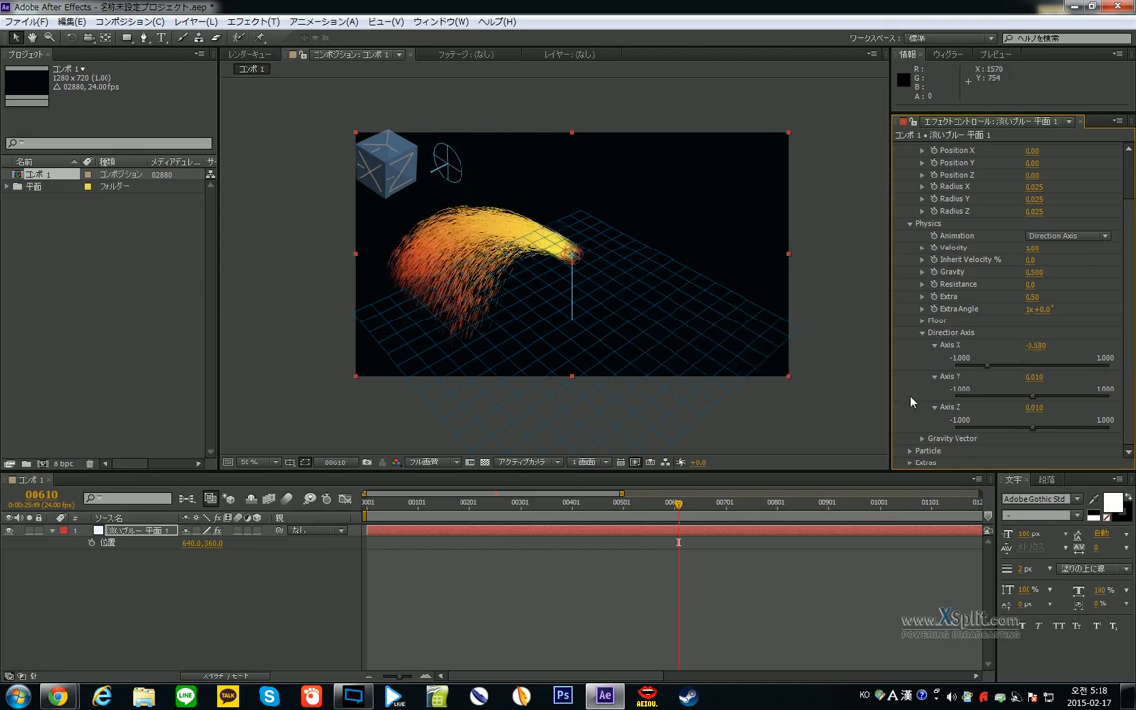
left_click_drag(1025, 408, 1022, 408)
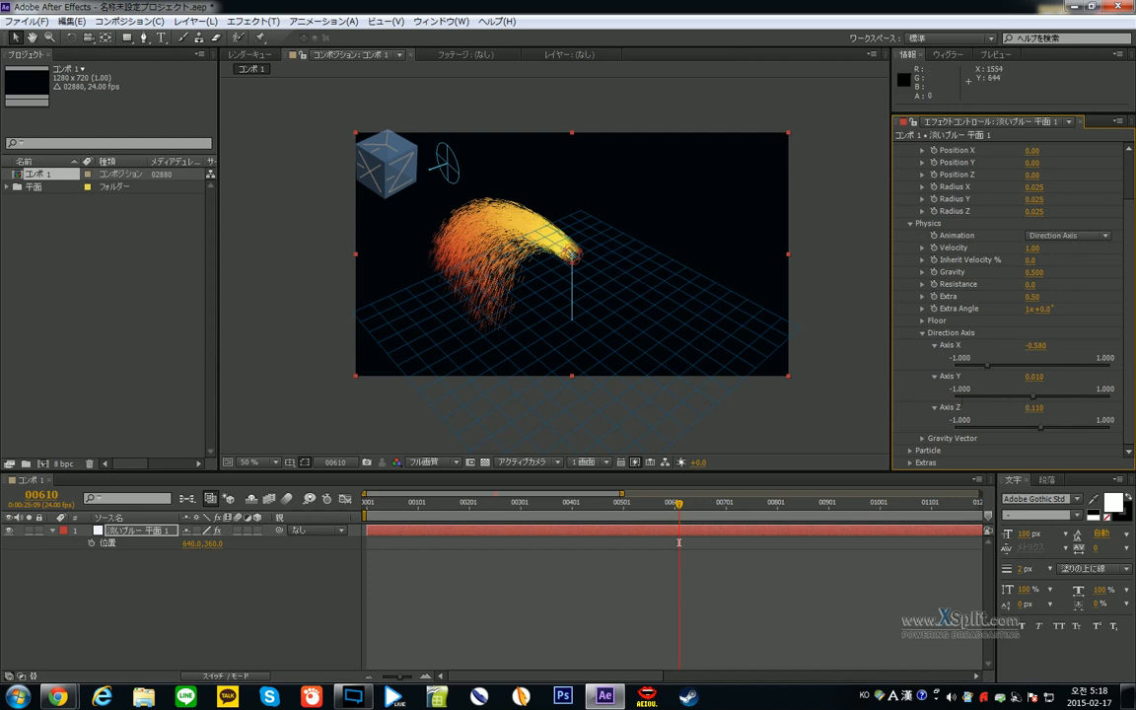
- Expand the Gravity Vector settings and reset the CC Particle World effect to its defaults
left_click(925, 438)
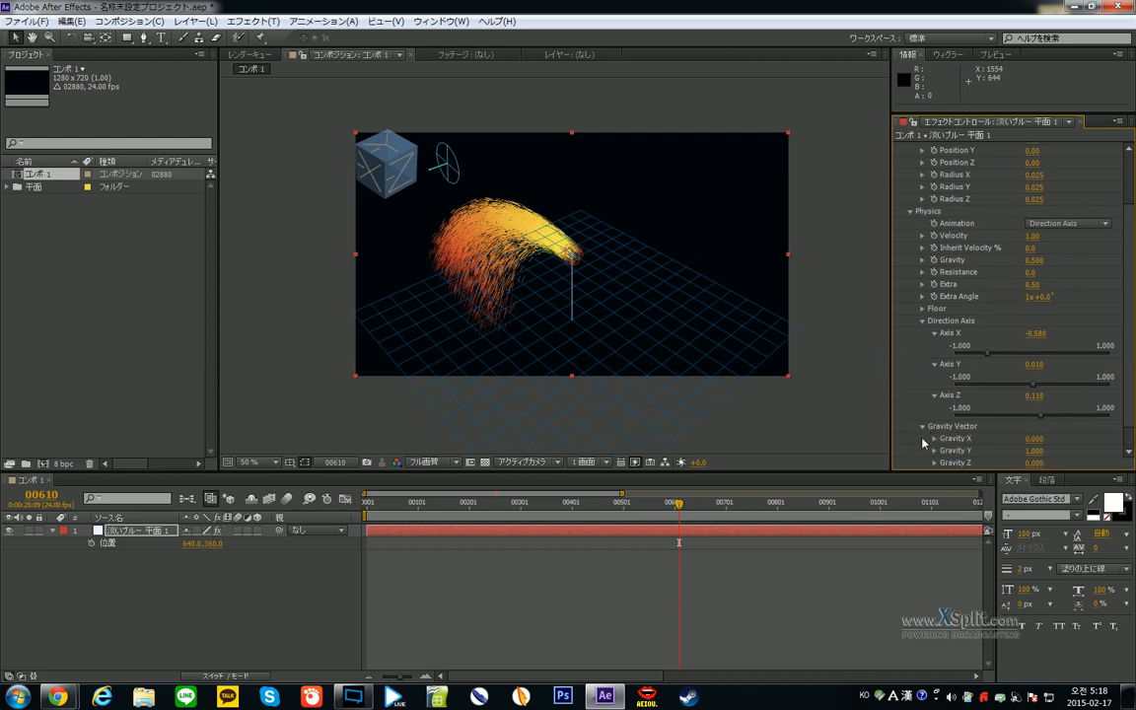
scroll(1006, 296, "up", 3)
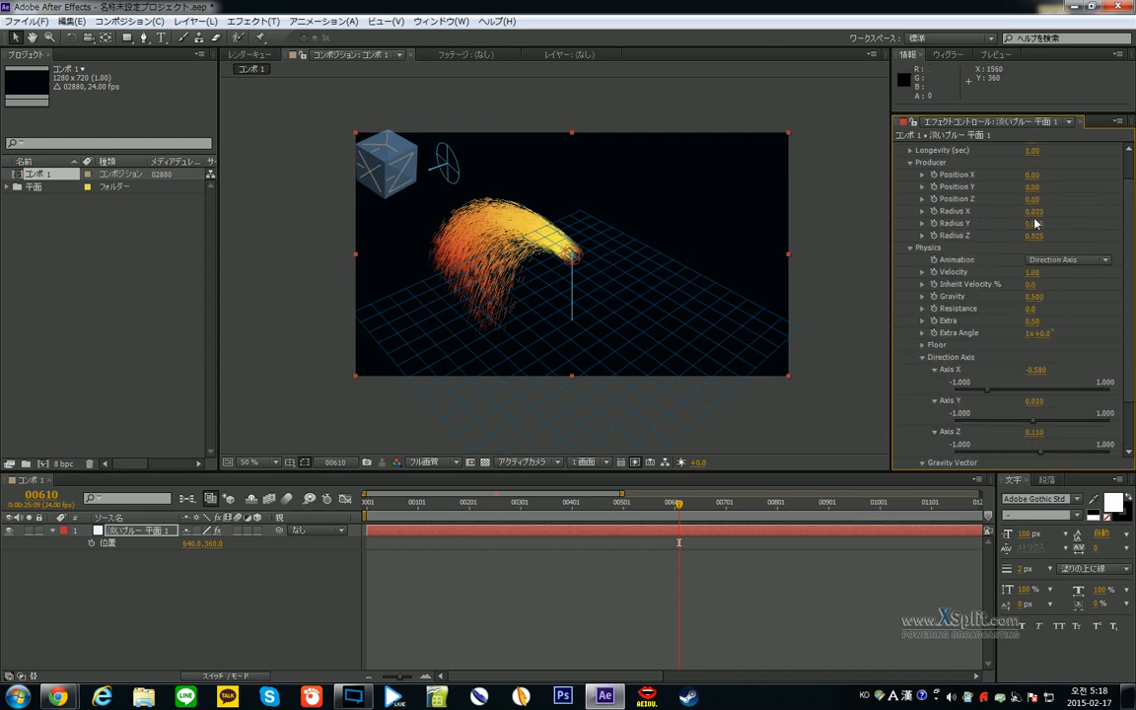
left_click(955, 147)
left_click(1034, 147)
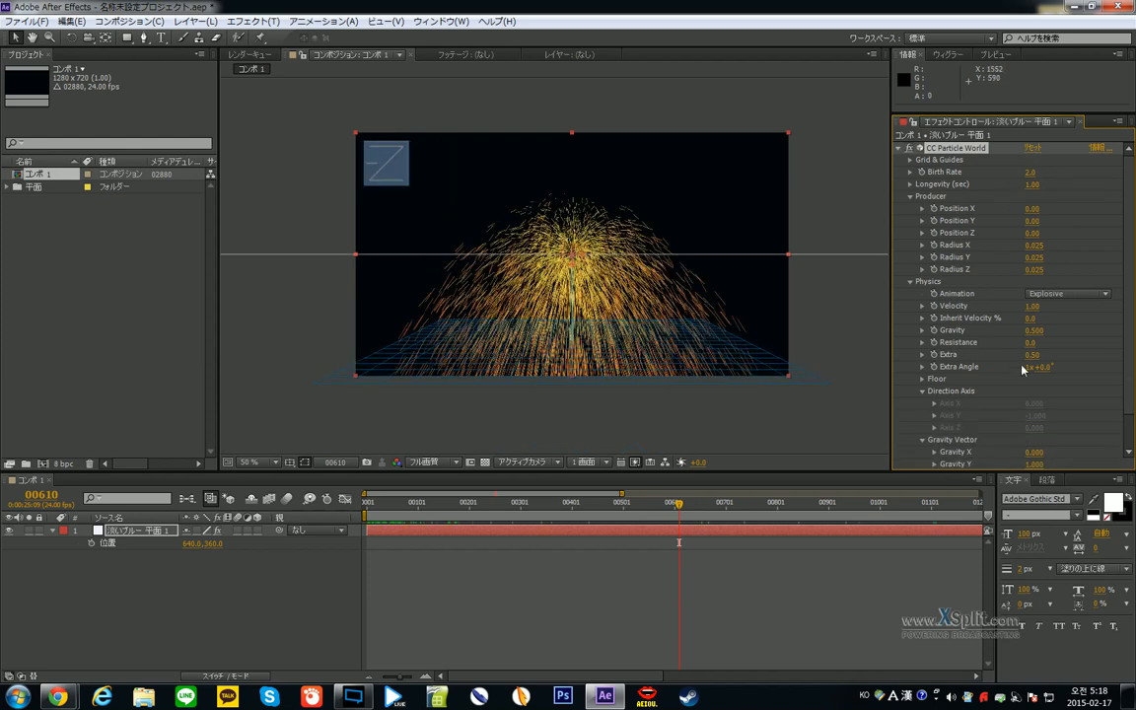
- Try different Gravity Y values in the Gravity Vector settings, entering -1 and 0
scroll(977, 380, "down", 1)
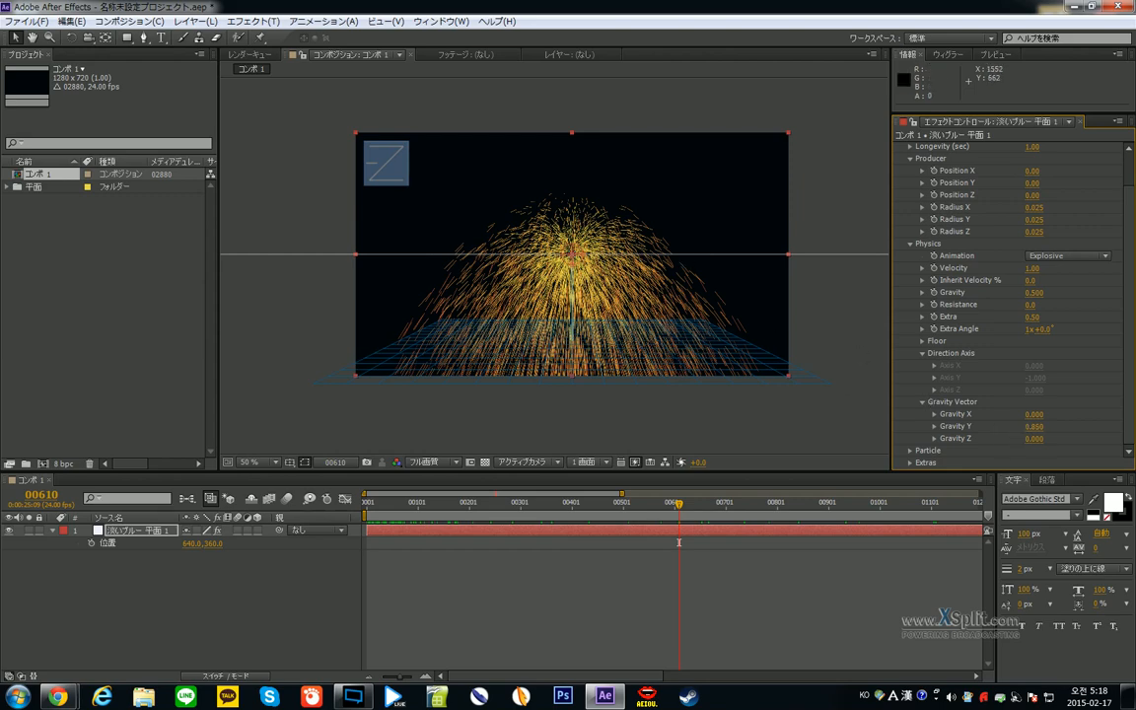
left_click(1033, 426)
type("-1")
key("Return")
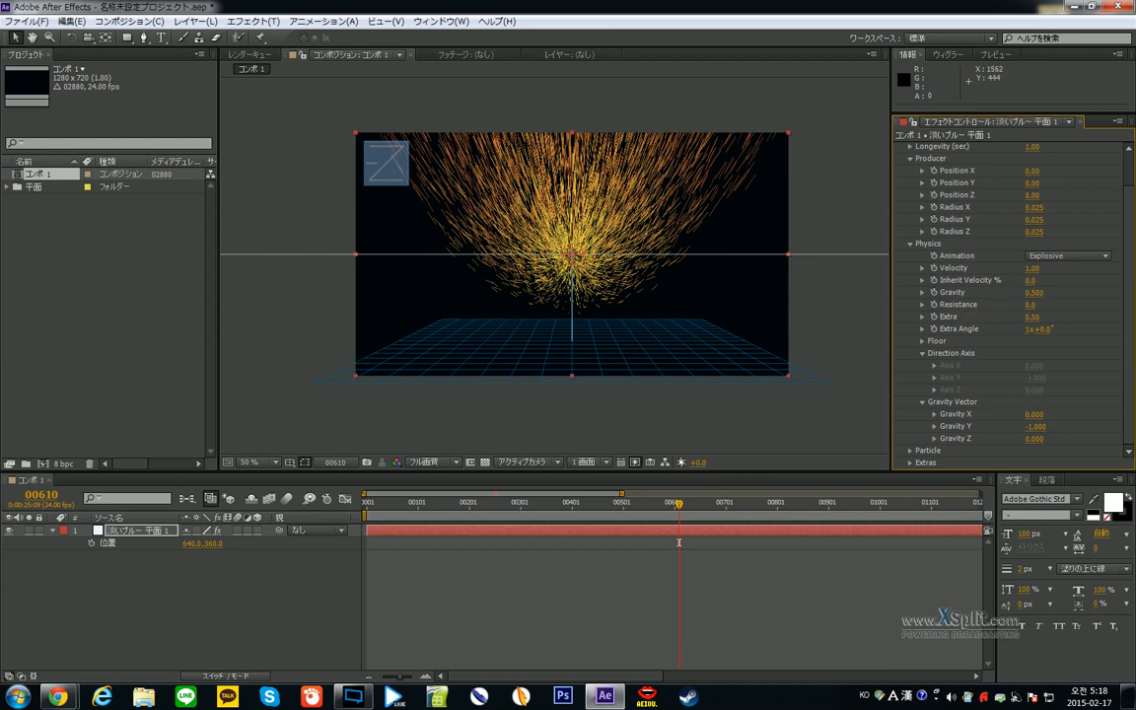
left_click(1036, 426)
type("0")
key("Return")
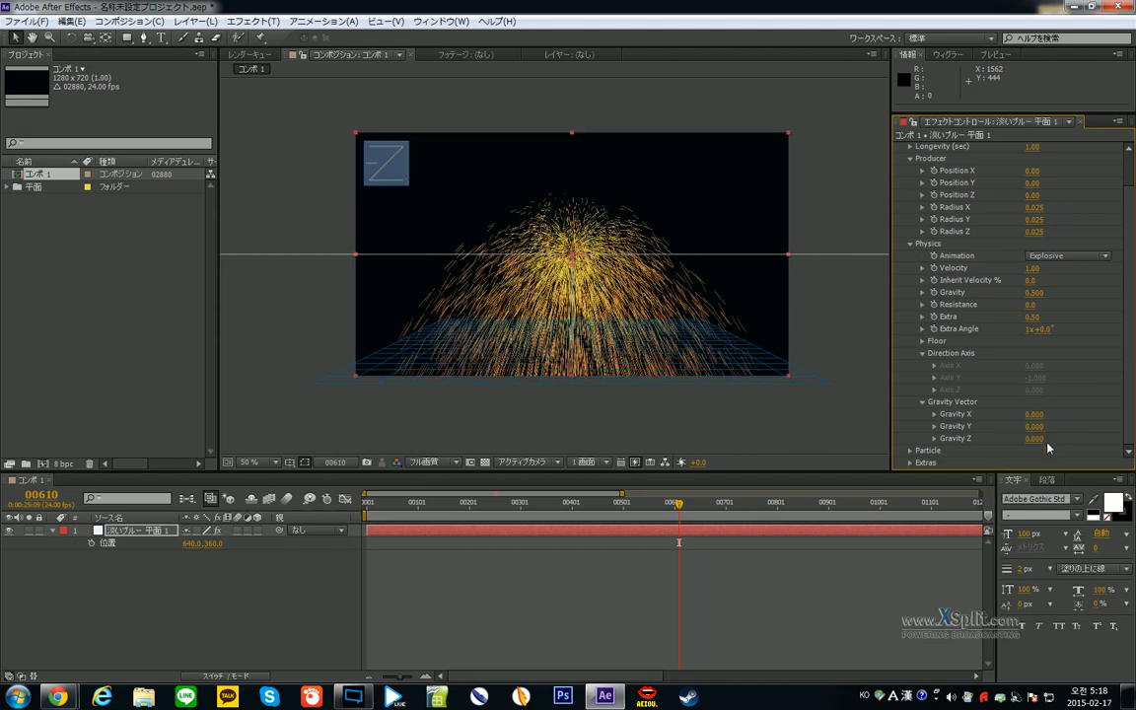
- Set Gravity X to 0.290 and preview the particles at frames 700 and 550
left_click(723, 506)
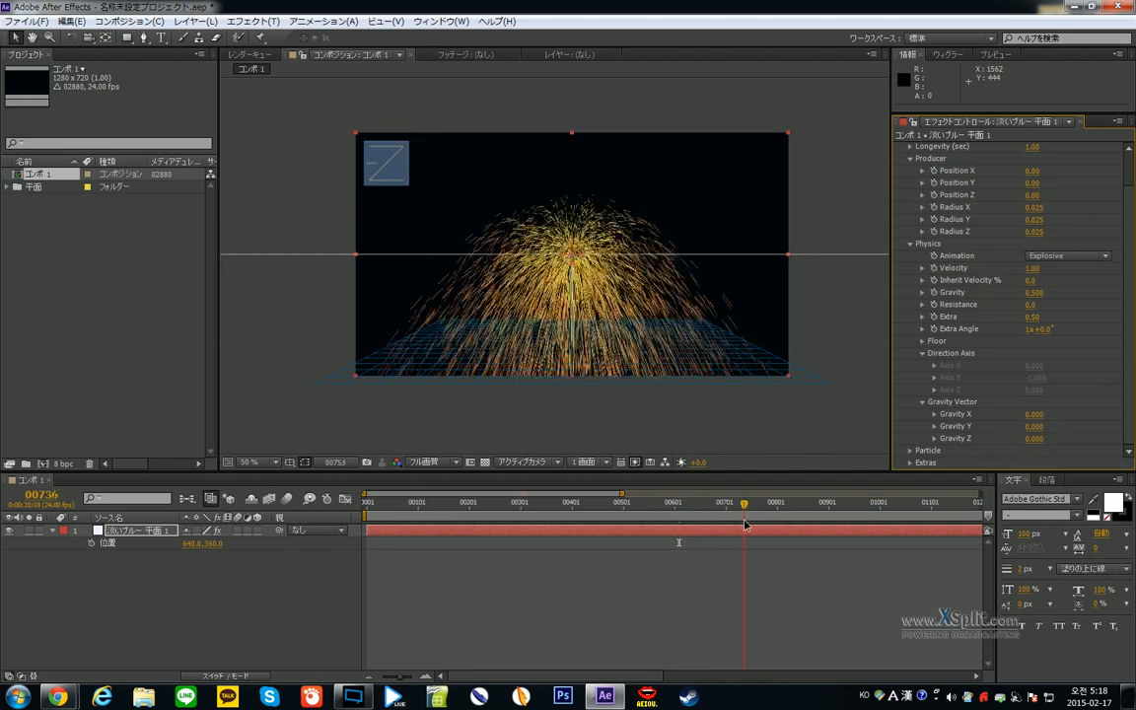
left_click_drag(1034, 414, 999, 446)
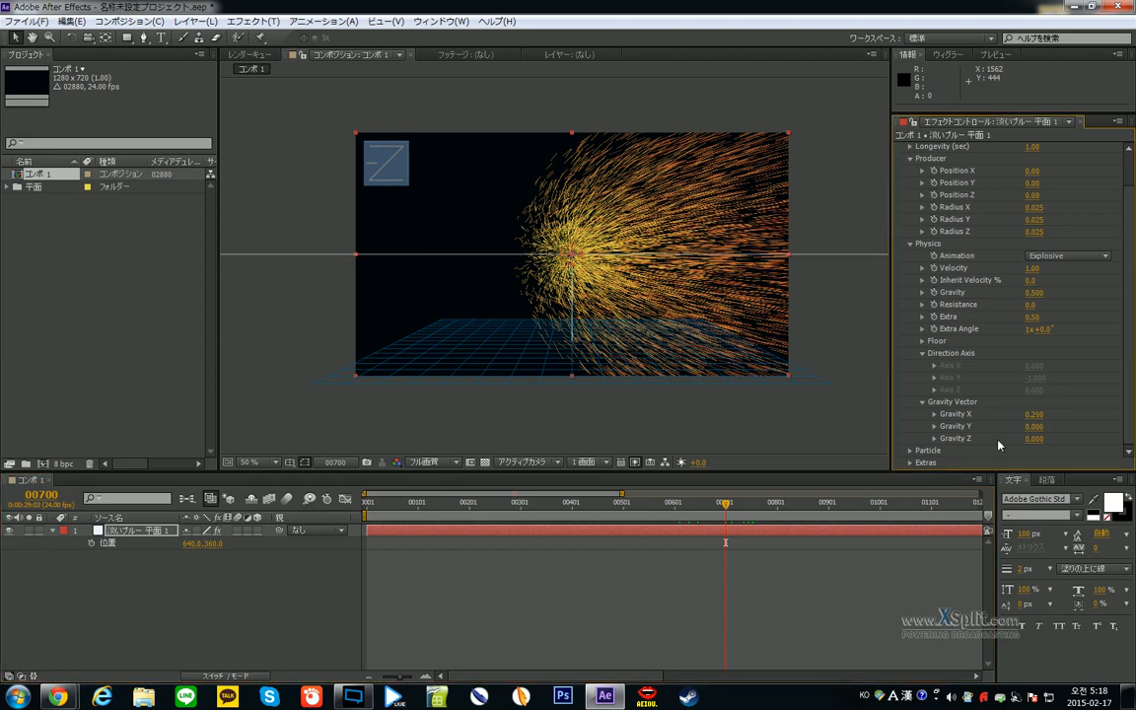
left_click_drag(731, 513, 648, 506)
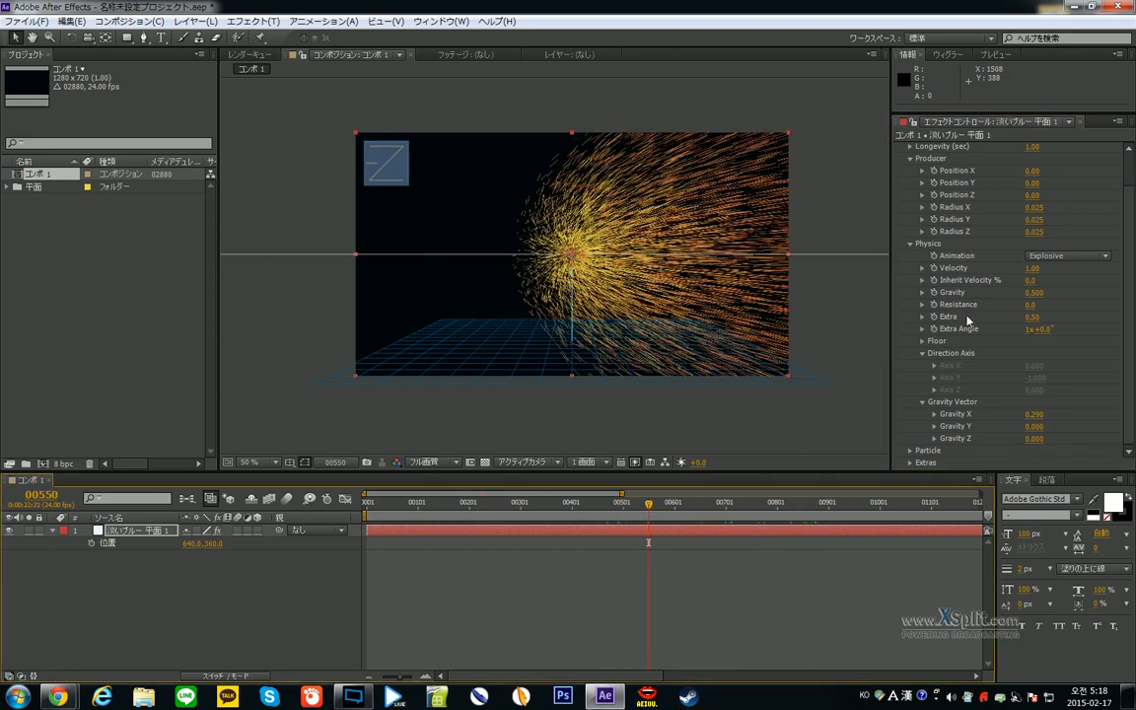
- Set Gravity Y to 0.5 in the Gravity Vector settings
left_click(1035, 416)
key("Tab")
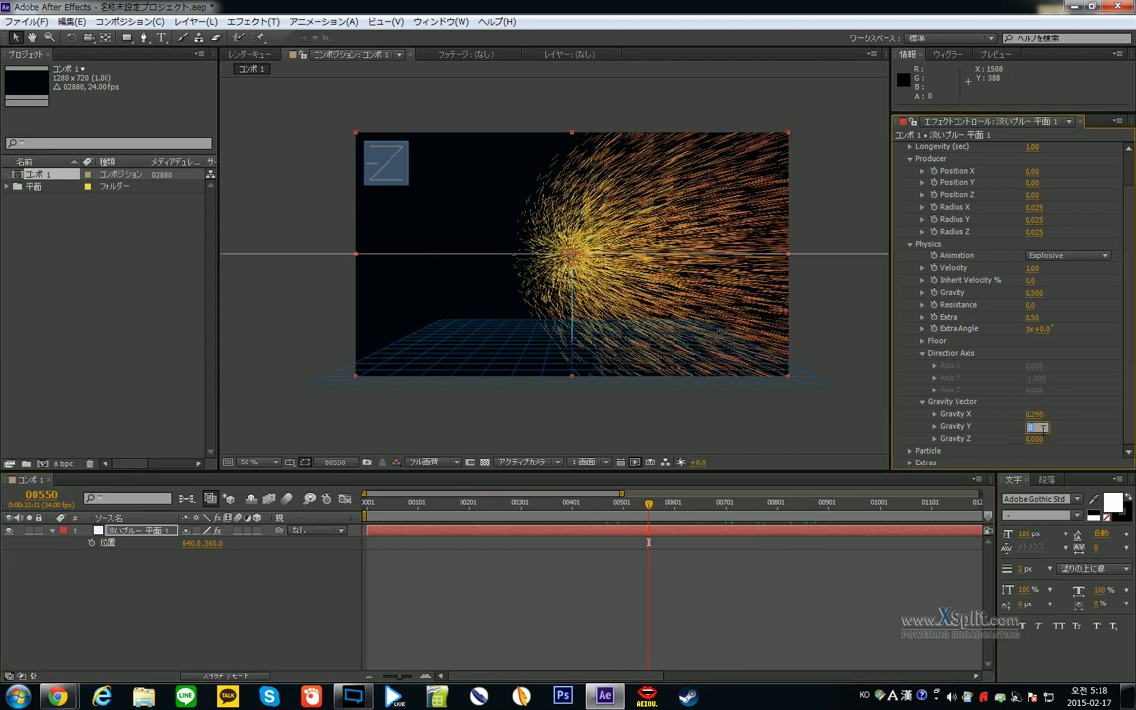
type("0.5")
key("Return")
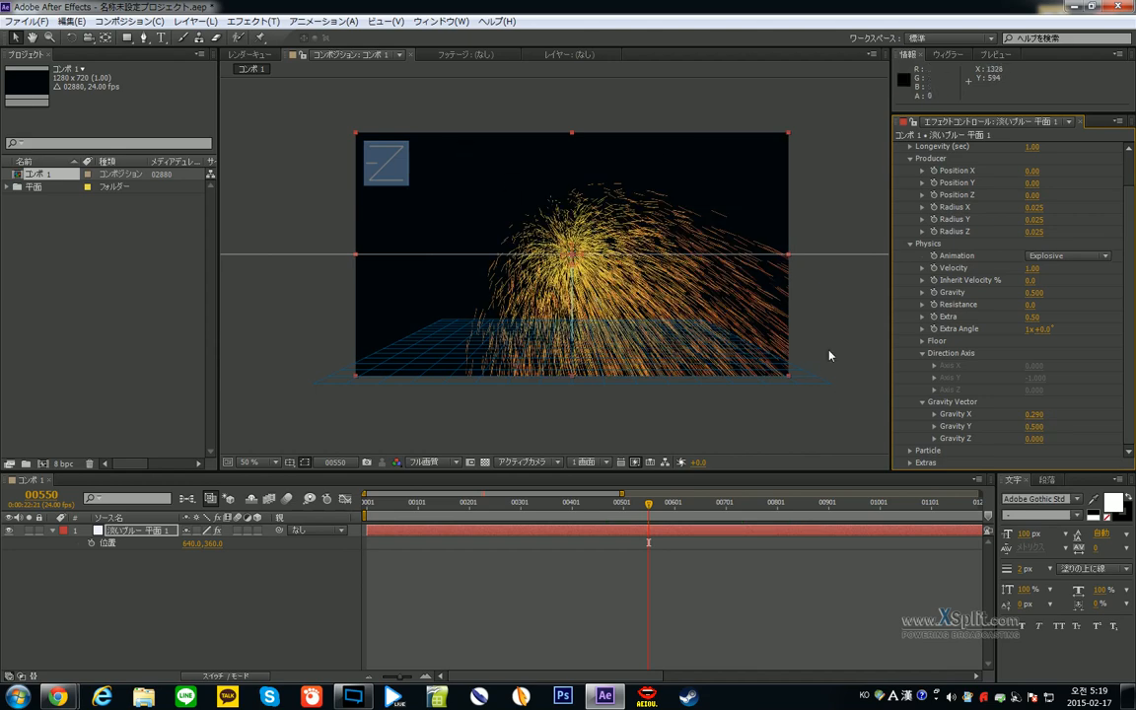
left_click(1034, 427)
left_click(1076, 188)
scroll(1057, 195, "up", 1)
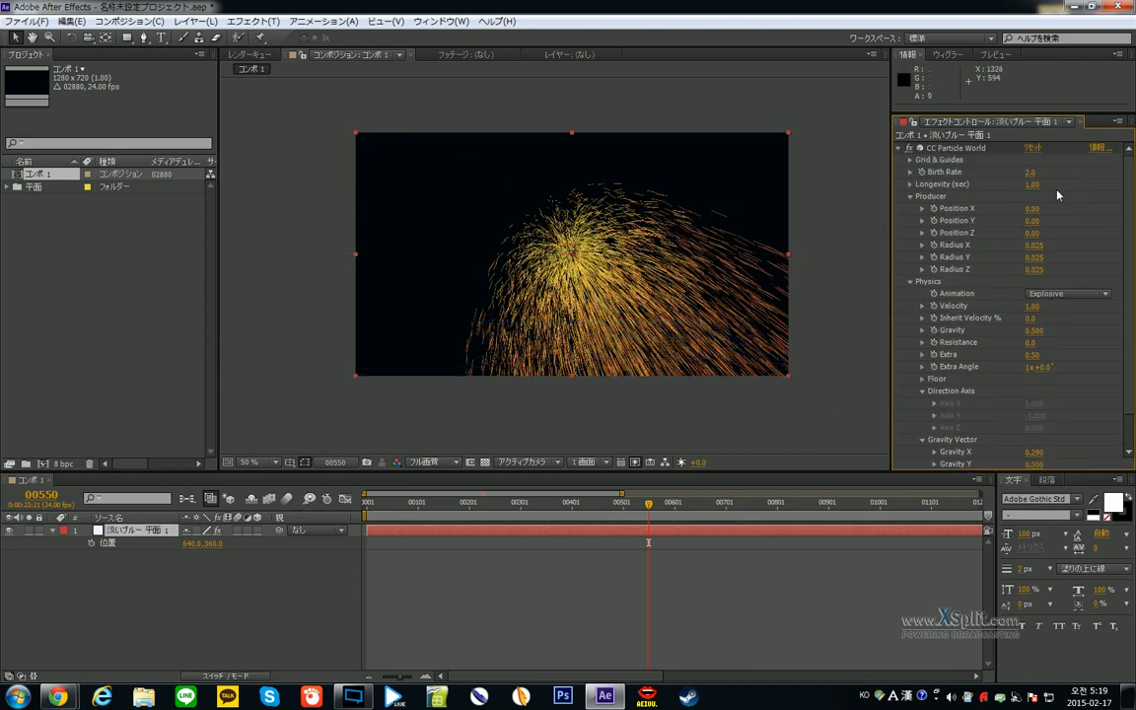
- Reset CC Particle World to its defaults again and collapse the Gravity Vector and Direction Axis settings
left_click(1033, 149)
scroll(934, 175, "down", 1)
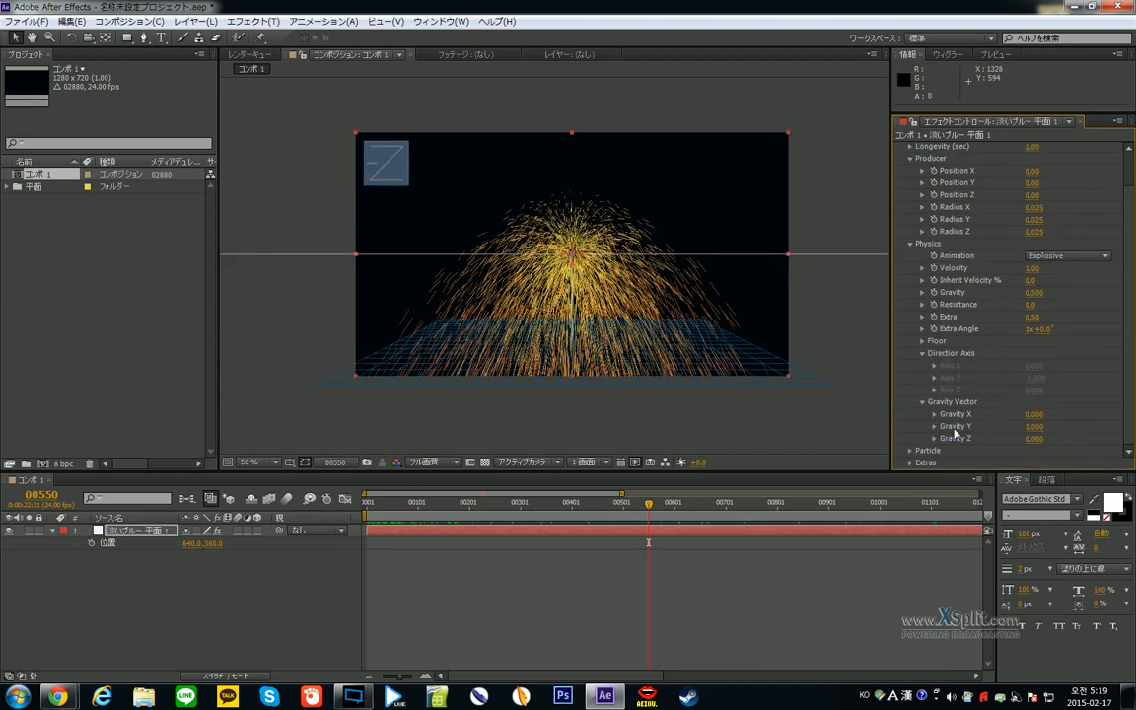
left_click(922, 402)
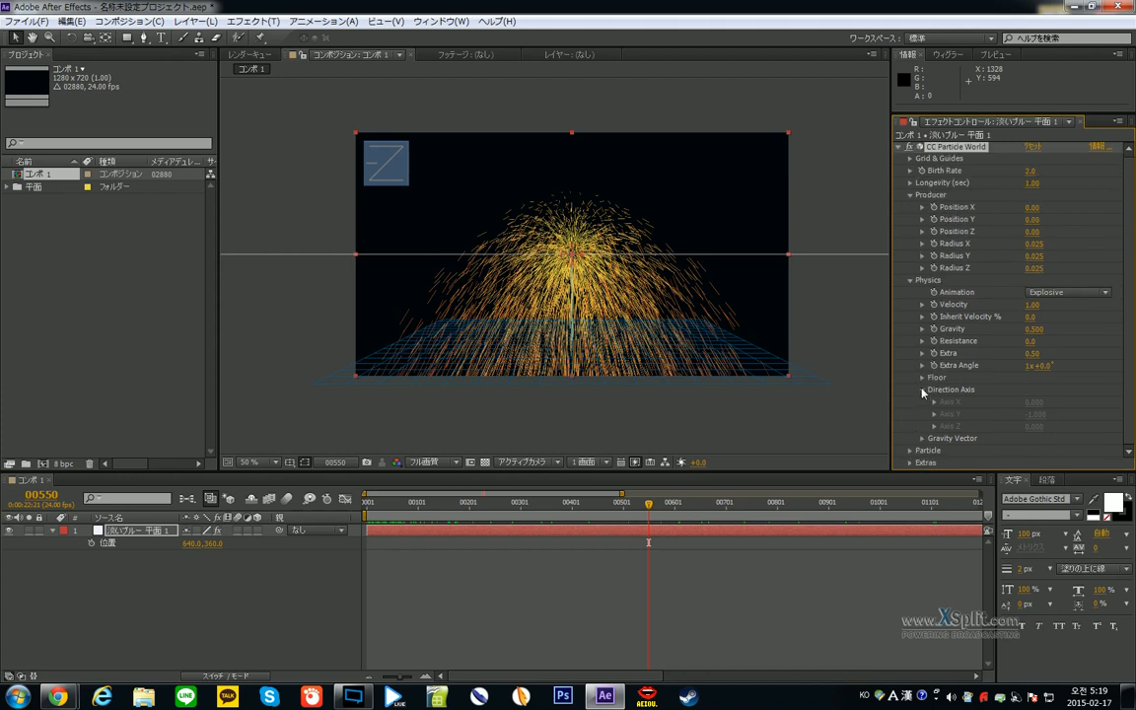
left_click(922, 390)
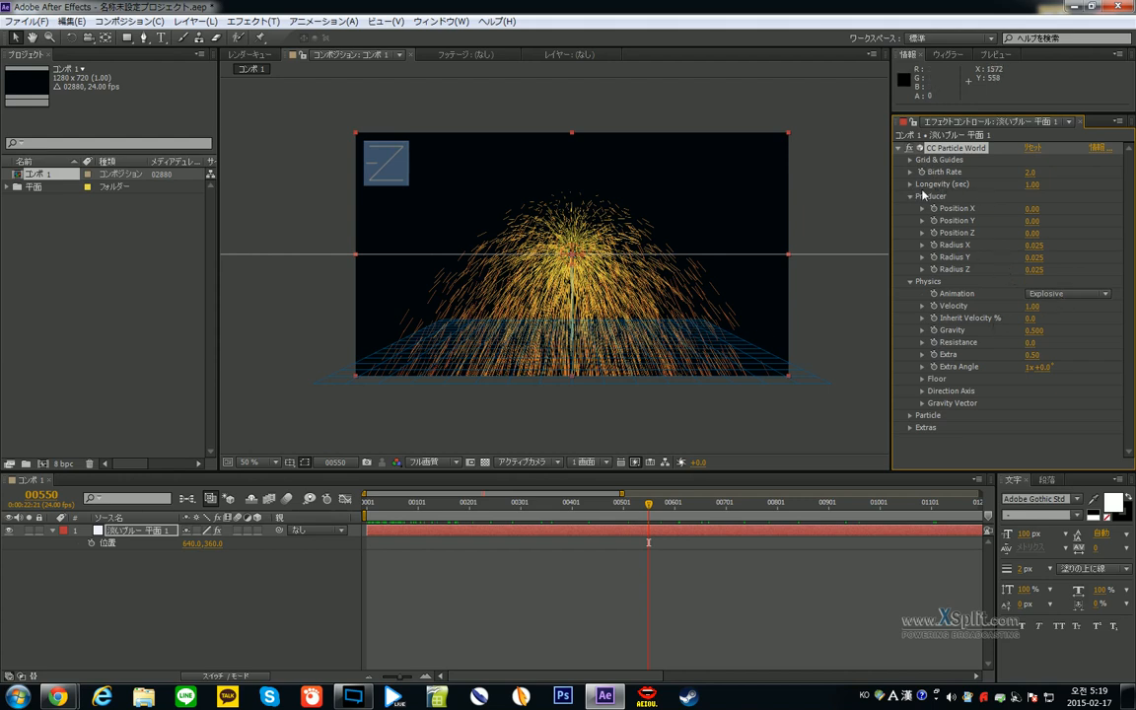
- Set the physics animation to Direction Axis and the Birth Rate to 0.1
left_click(1088, 297)
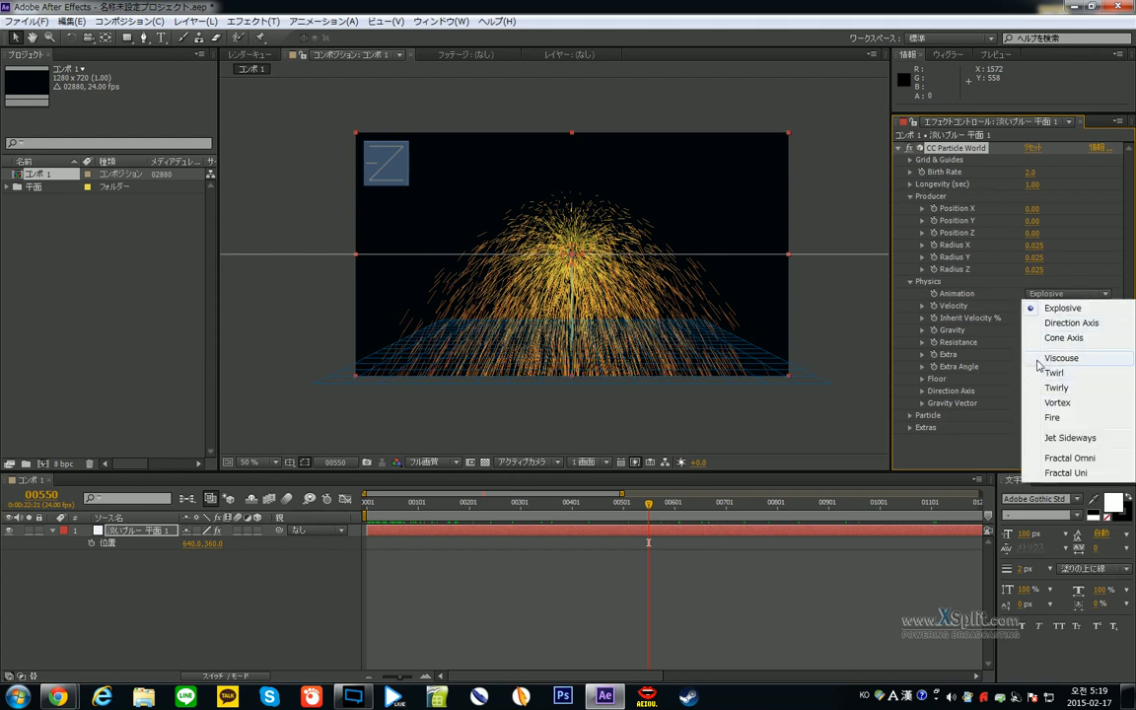
left_click(1049, 323)
left_click(1030, 172)
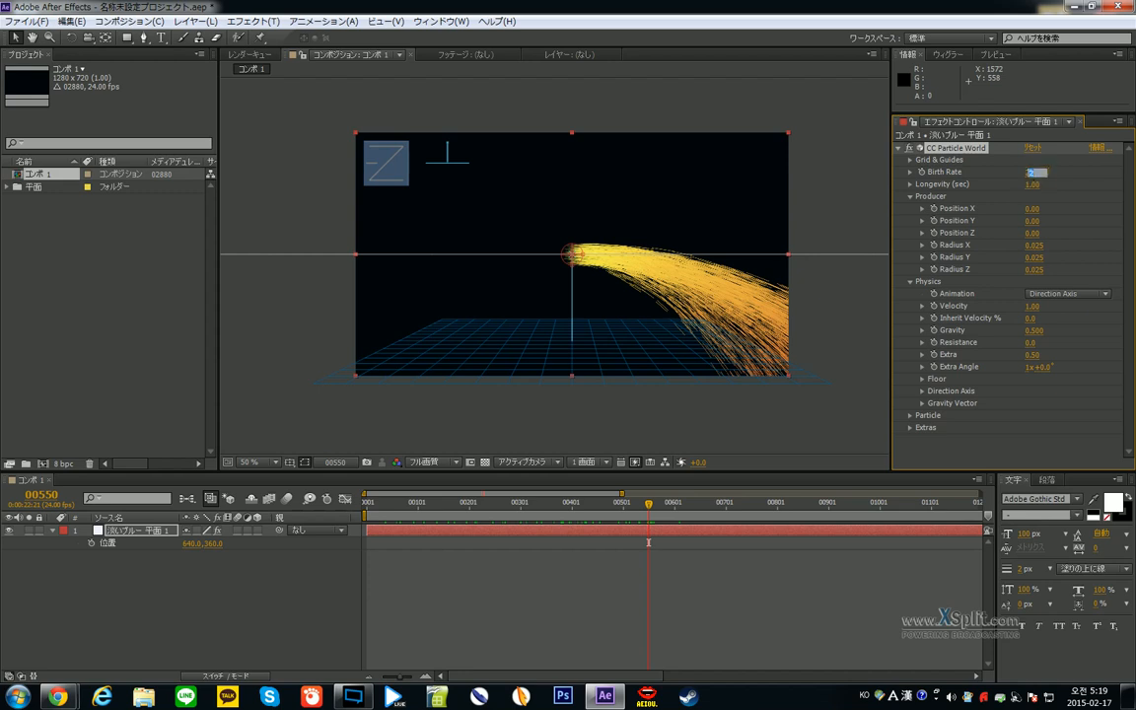
type("0.1")
key("Return")
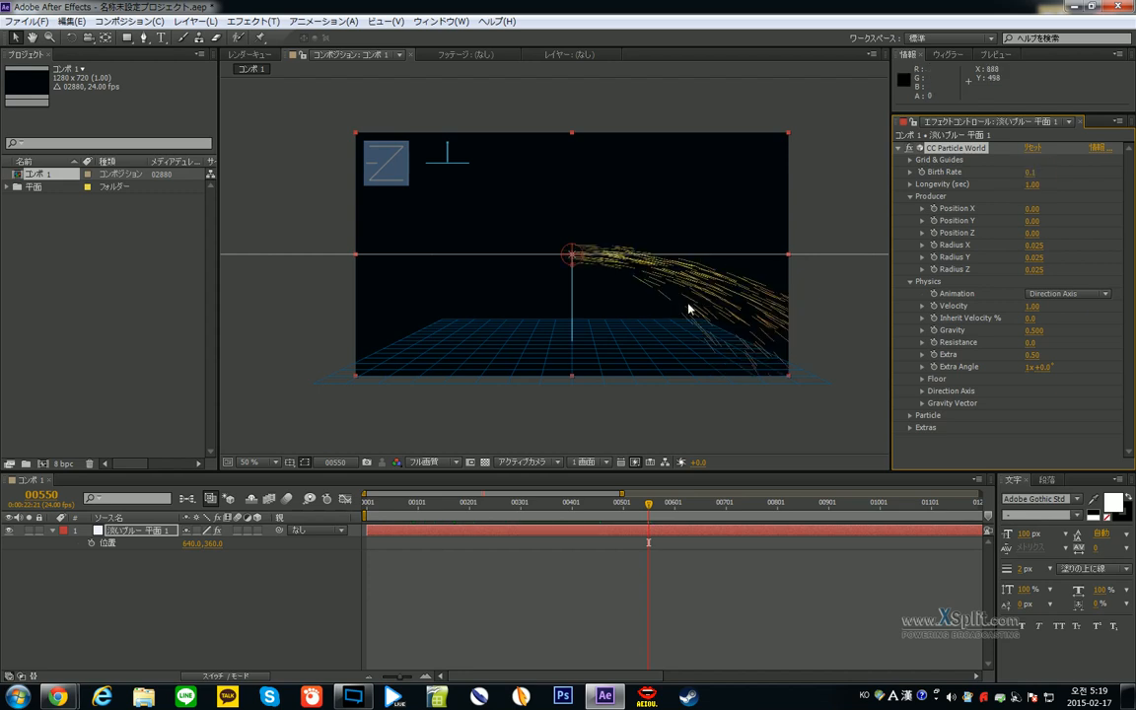
- Move the producer to Position X -0.47 and Y -0.13, and set Resistance to 2.1, previewing frames 289 and 425
left_click_drag(572, 255, 367, 200)
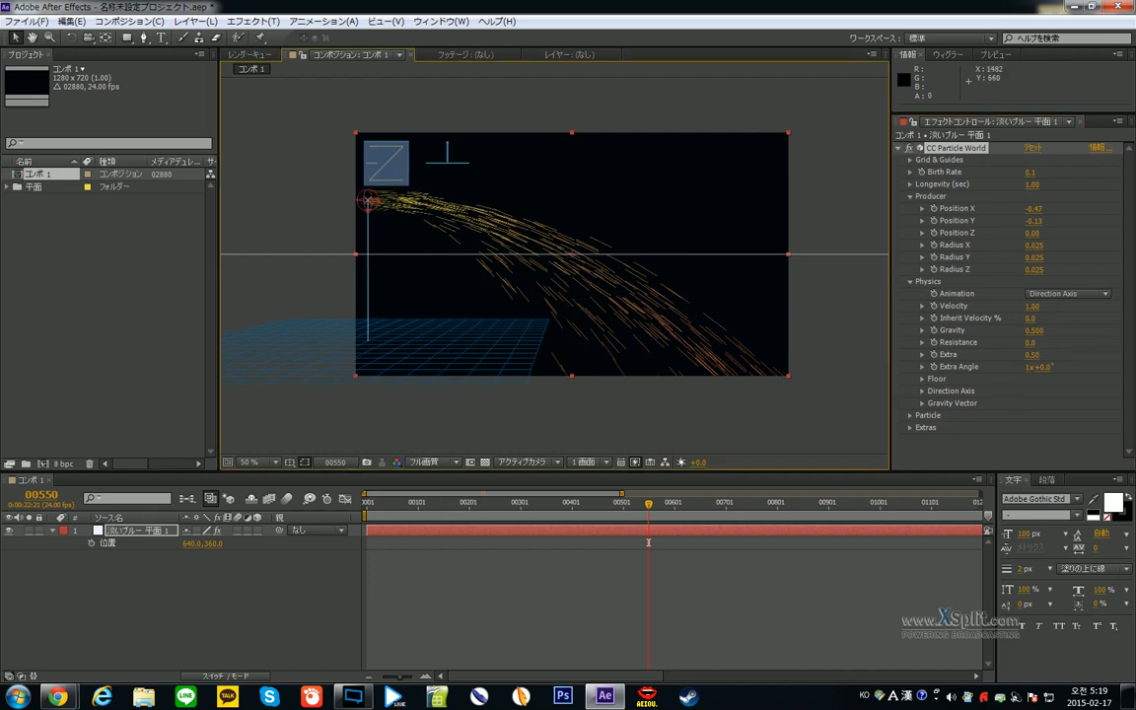
left_click_drag(1031, 343, 1075, 342)
left_click_drag(648, 504, 515, 522)
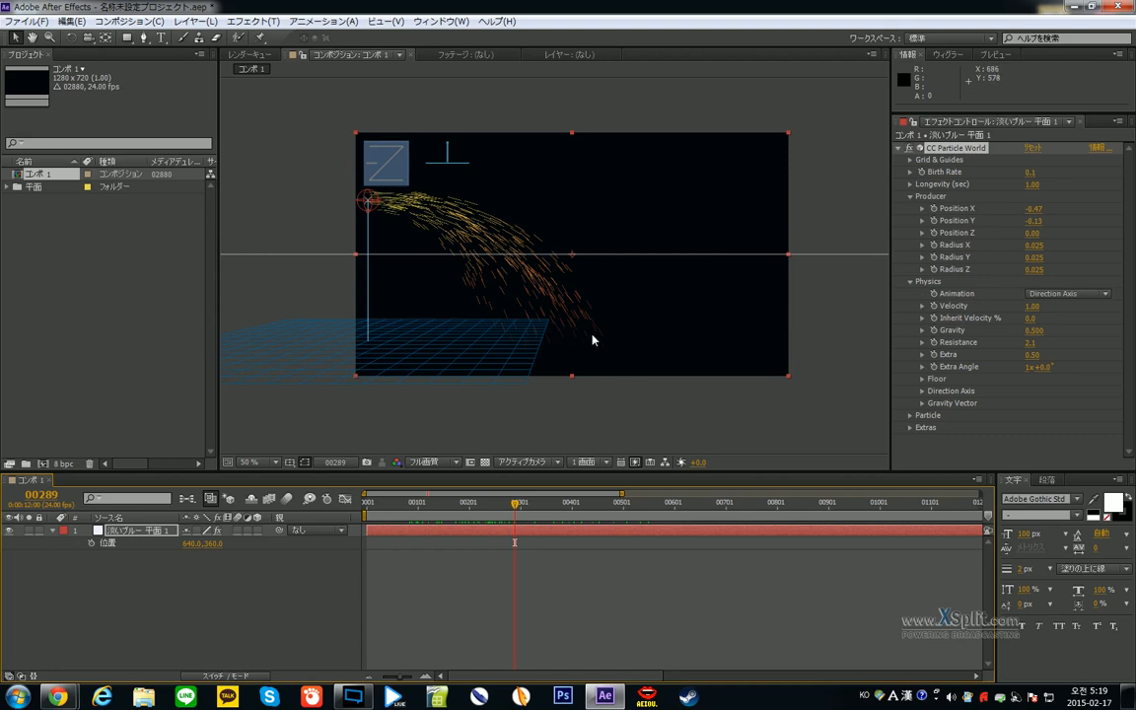
left_click_drag(604, 362, 647, 364)
scroll(647, 364, "up", 1)
scroll(661, 345, "down", 3)
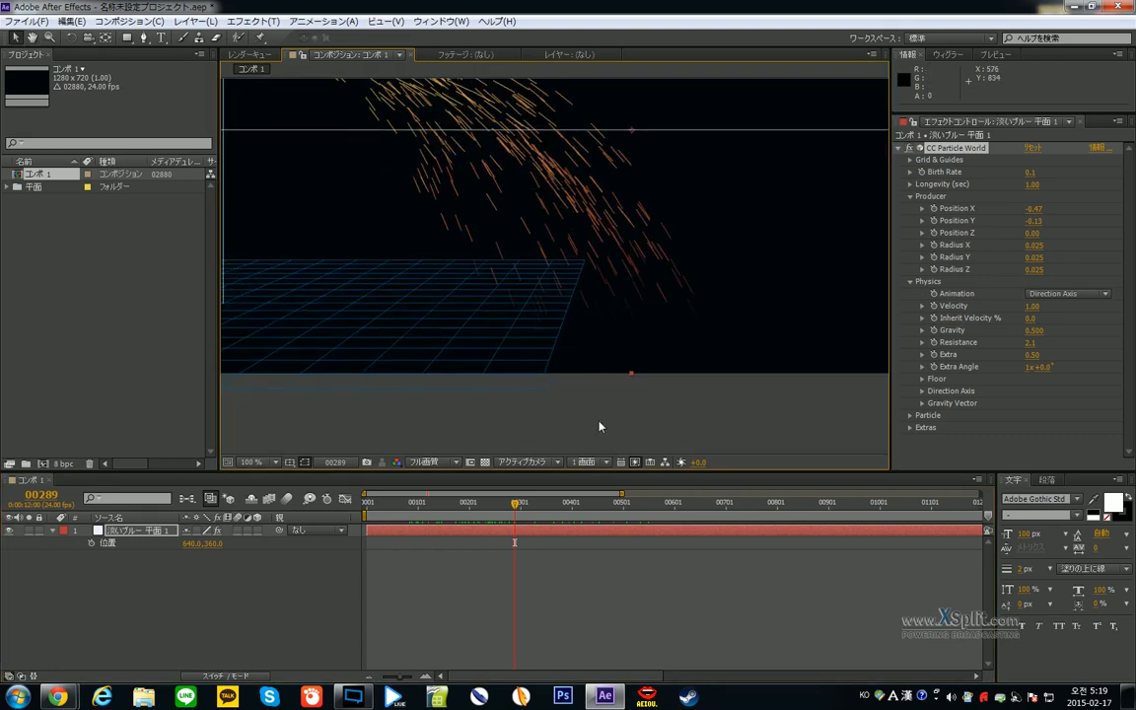
left_click(585, 504)
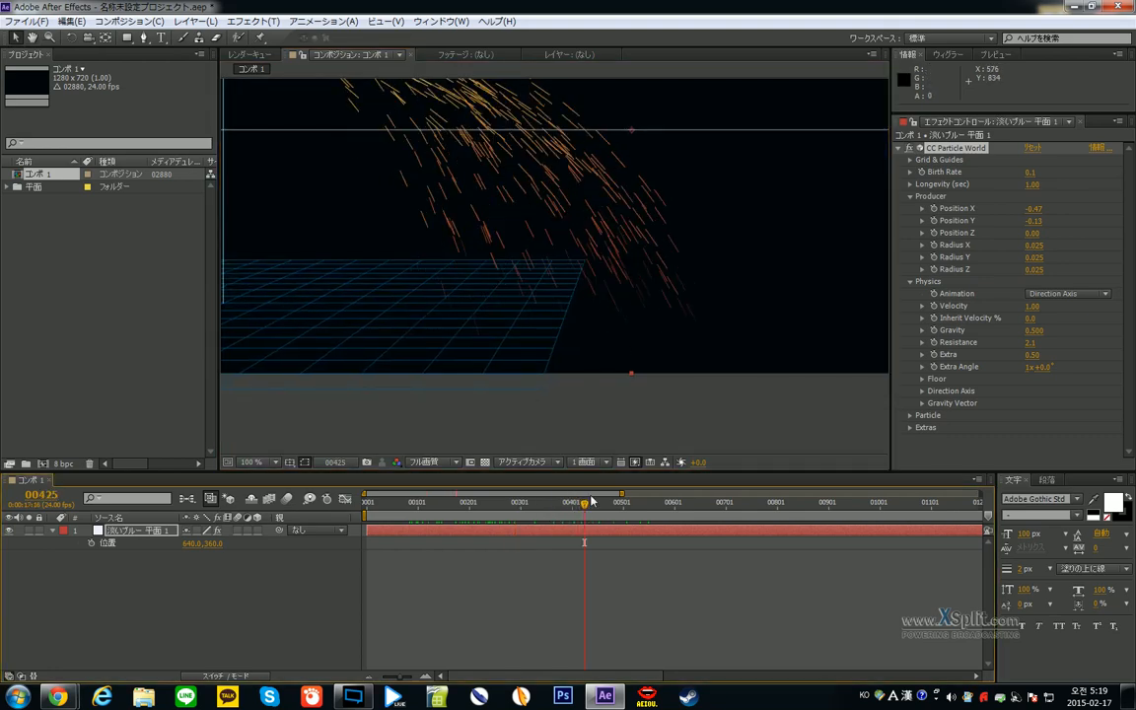
- Set the physics Resistance to 2.5
left_click(1033, 342)
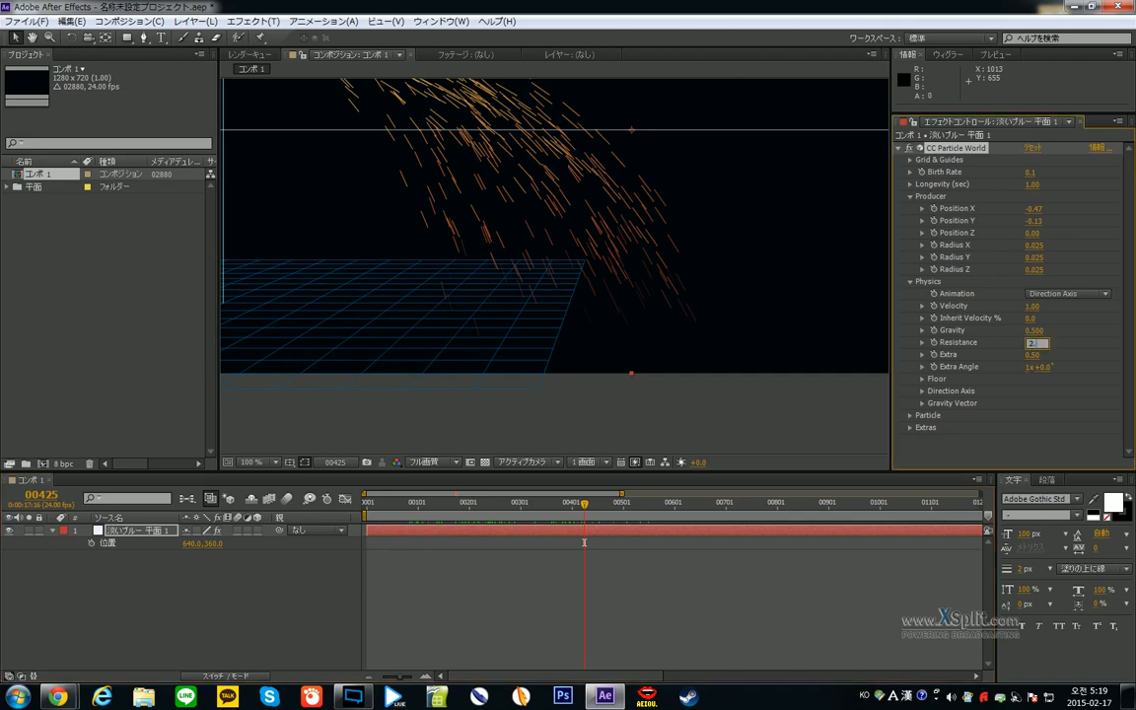
type("2.5")
key("Return")
- Set the particle Longevity to 0.50 seconds
scroll(836, 216, "up", 2)
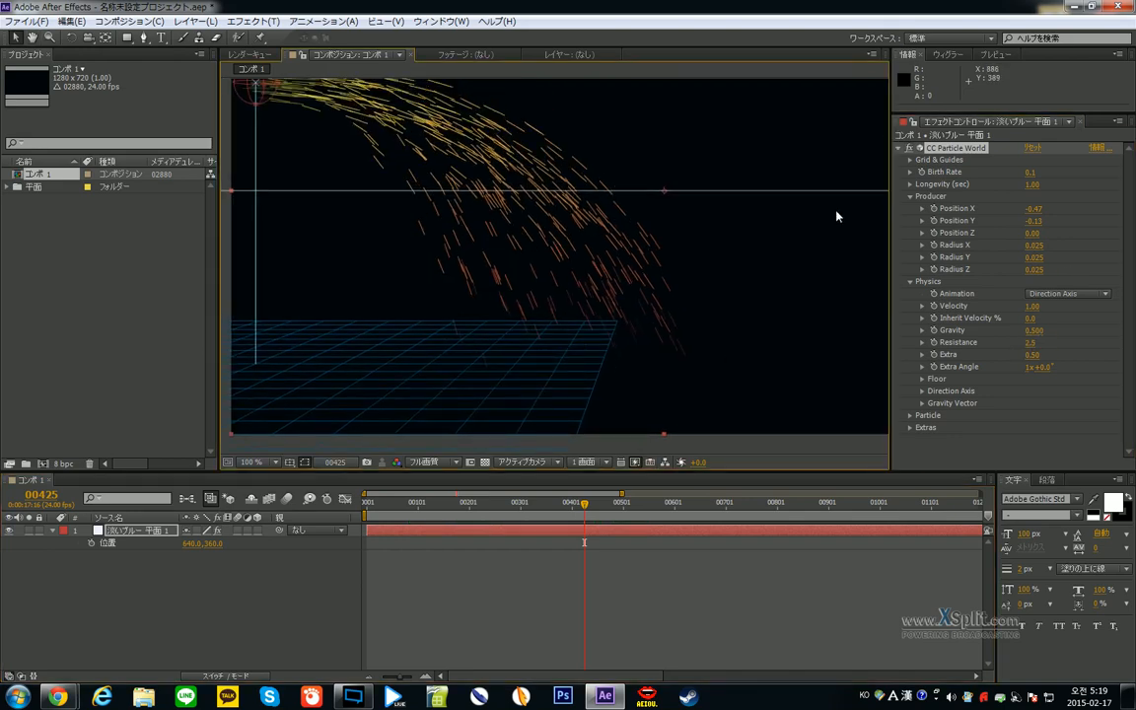
key("comma")
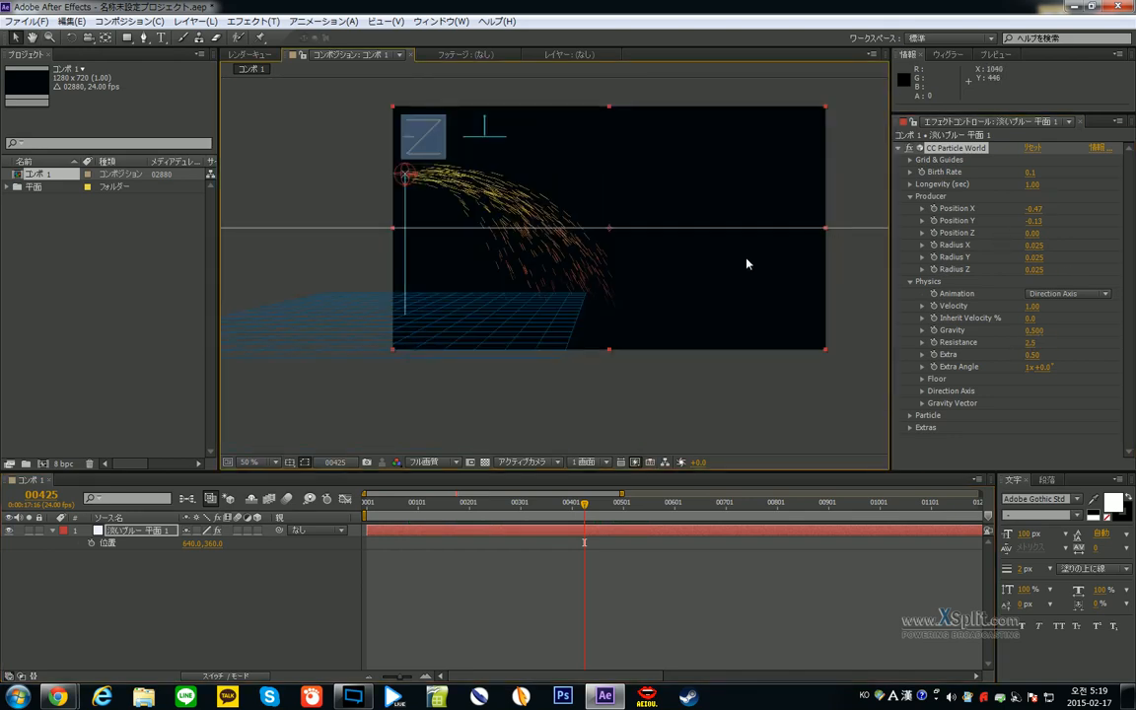
key("period")
scroll(318, 152, "up", 1)
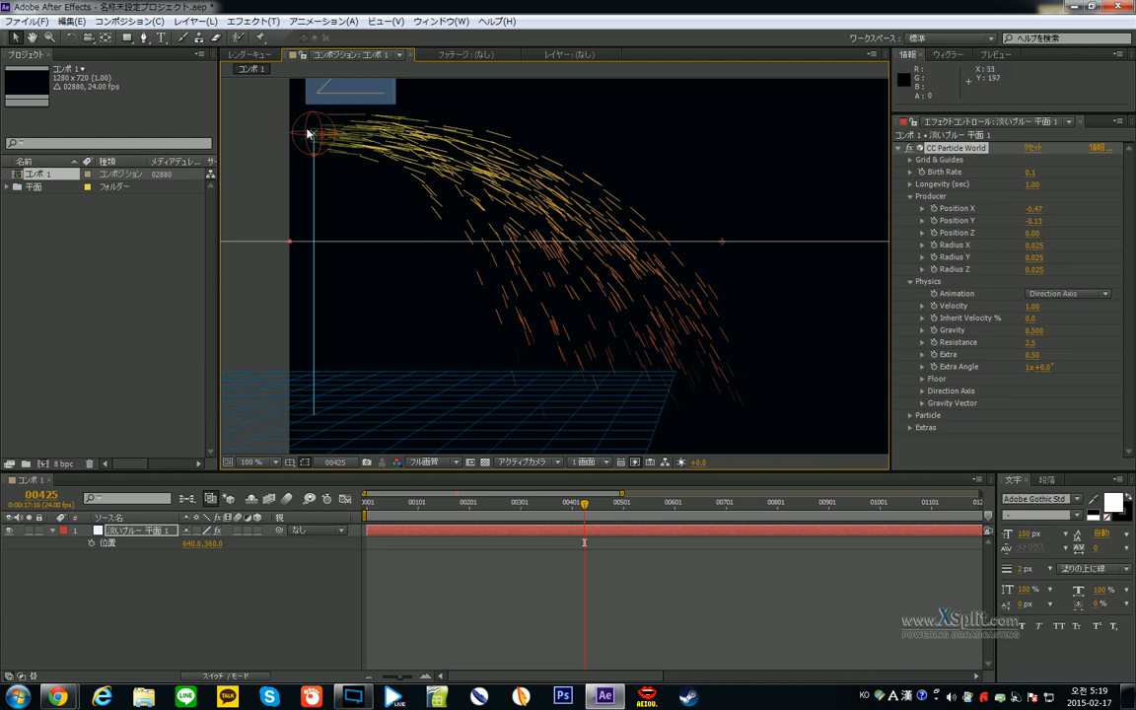
left_click(1033, 184)
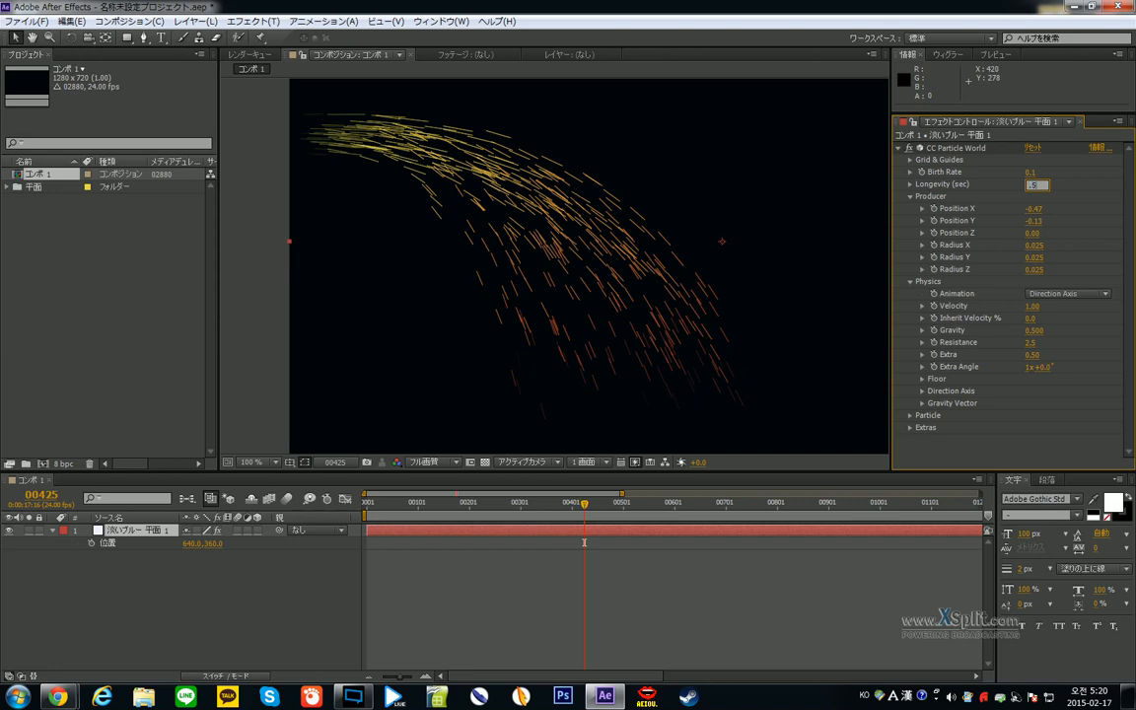
key("Return")
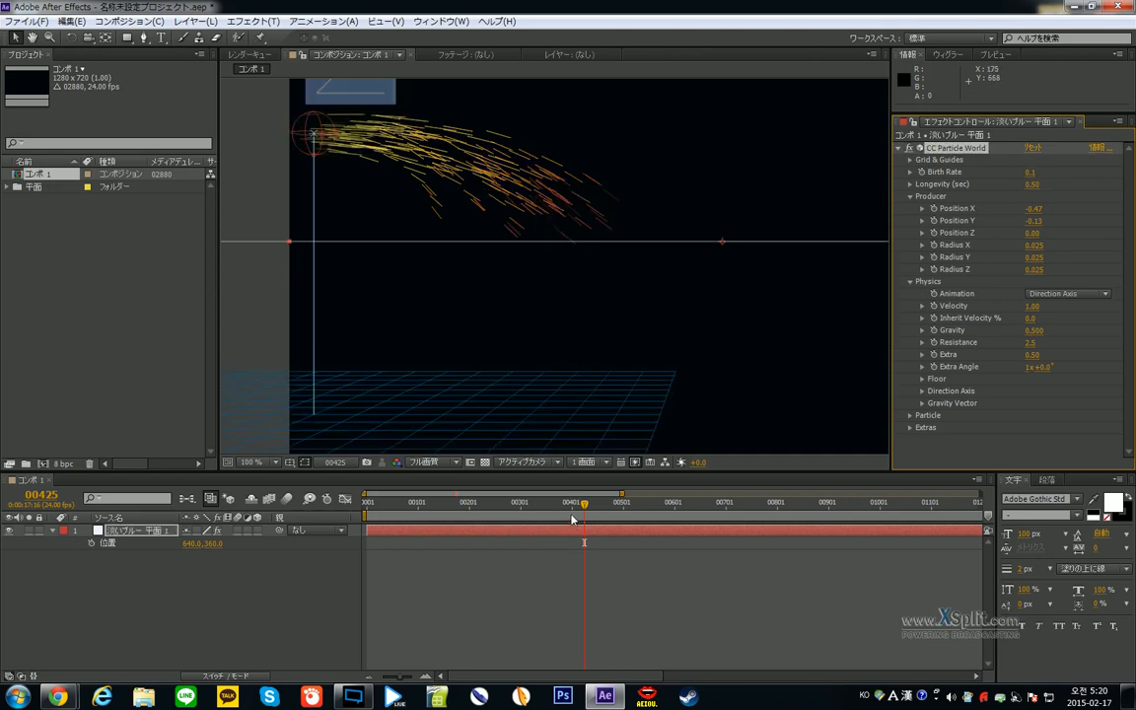
- At frame 309, set the producer's Position Z to 2.28 and move it to Position X -1.00 and Y -0.44
left_click_drag(572, 520, 525, 487)
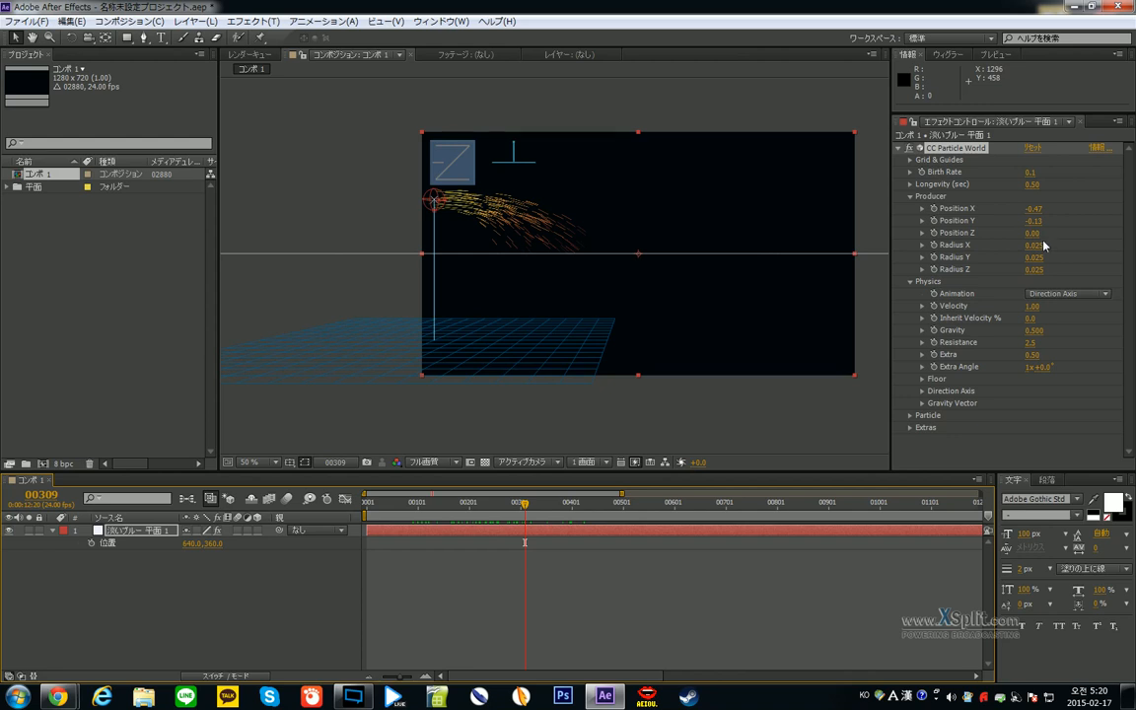
left_click_drag(1031, 233, 1075, 240)
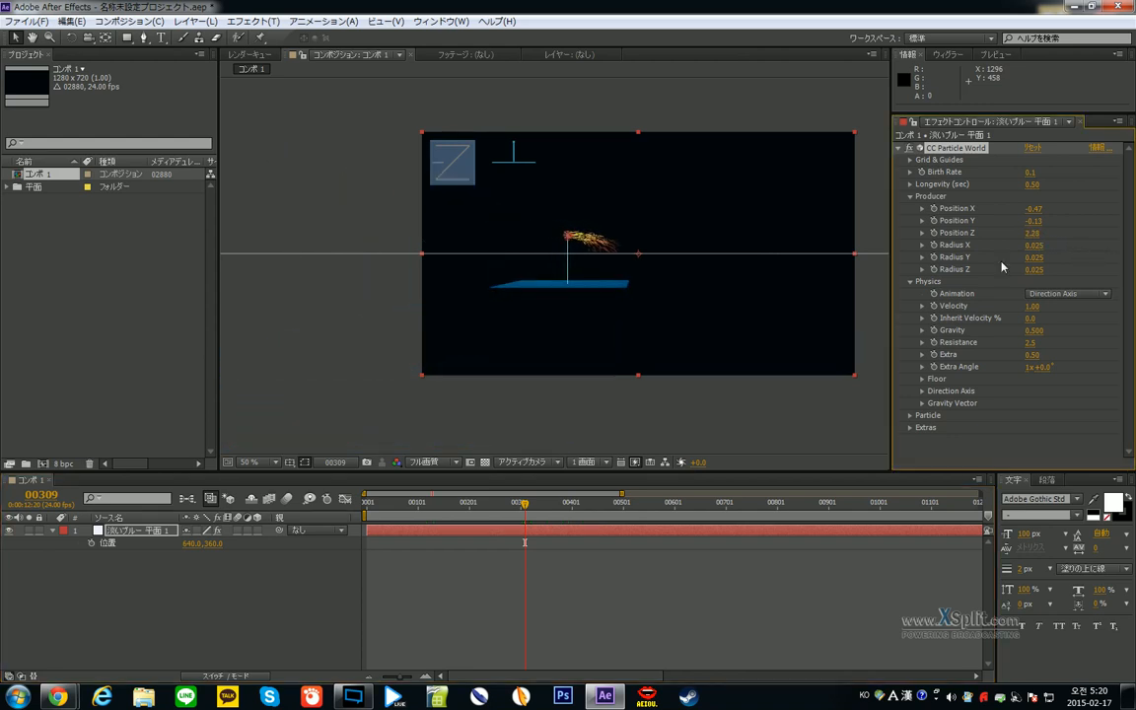
left_click_drag(567, 234, 490, 186)
key("period")
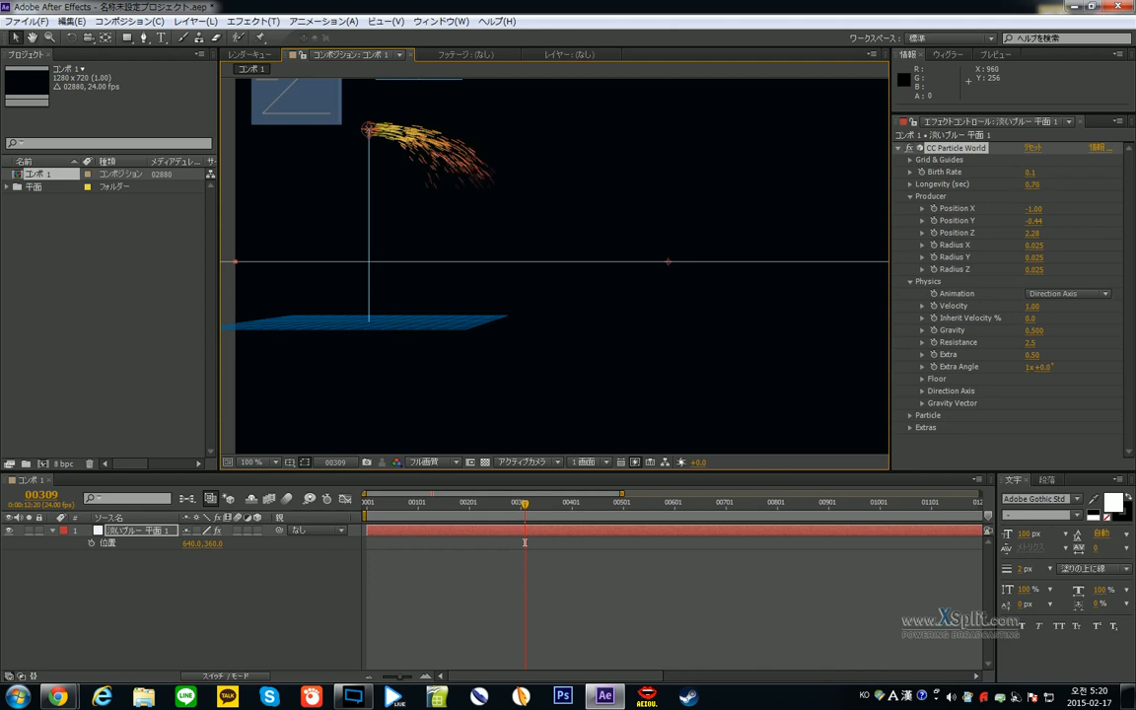
- Set the particle Longevity to 5.00 seconds
mouse_move(1031, 183)
left_mouse_down()
mouse_move(1118, 211)
mouse_move(1131, 230)
mouse_move(1036, 195)
left_mouse_up()
double_click(952, 148)
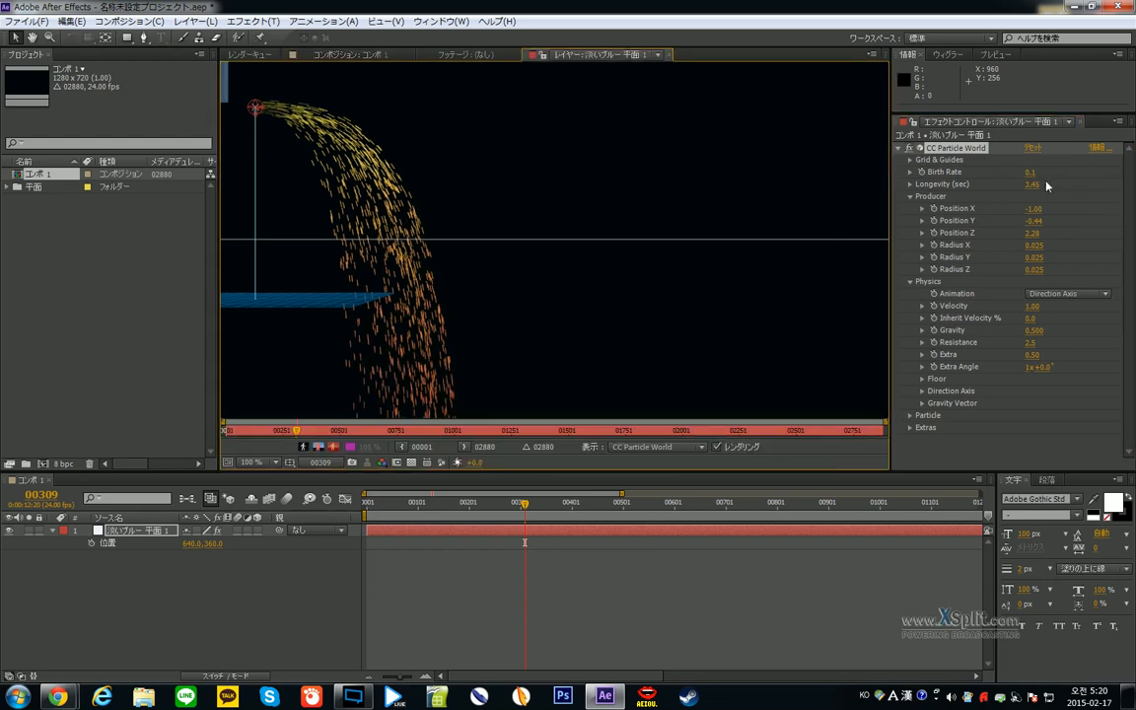
left_click(1031, 183)
type("5")
key("Return")
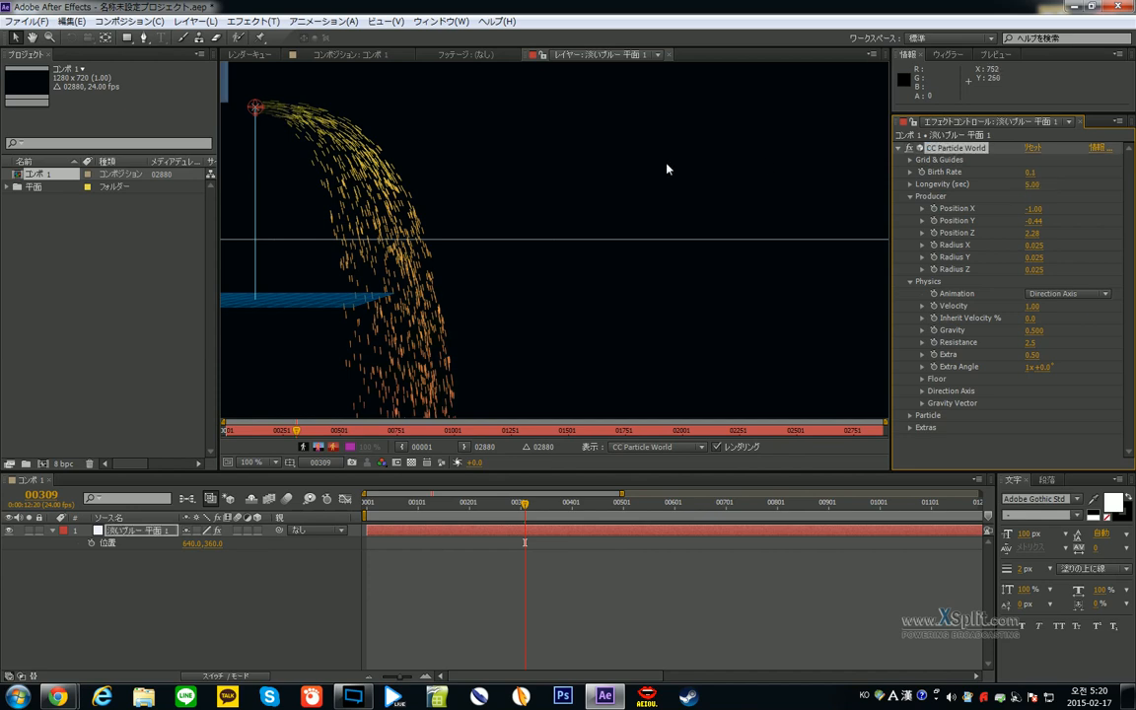
- Return to the composition view, move the producer to Position X -1.03 and Y -0.68, and preview frames 1035, 1 and 256
left_click(375, 54)
scroll(499, 218, "down", 2)
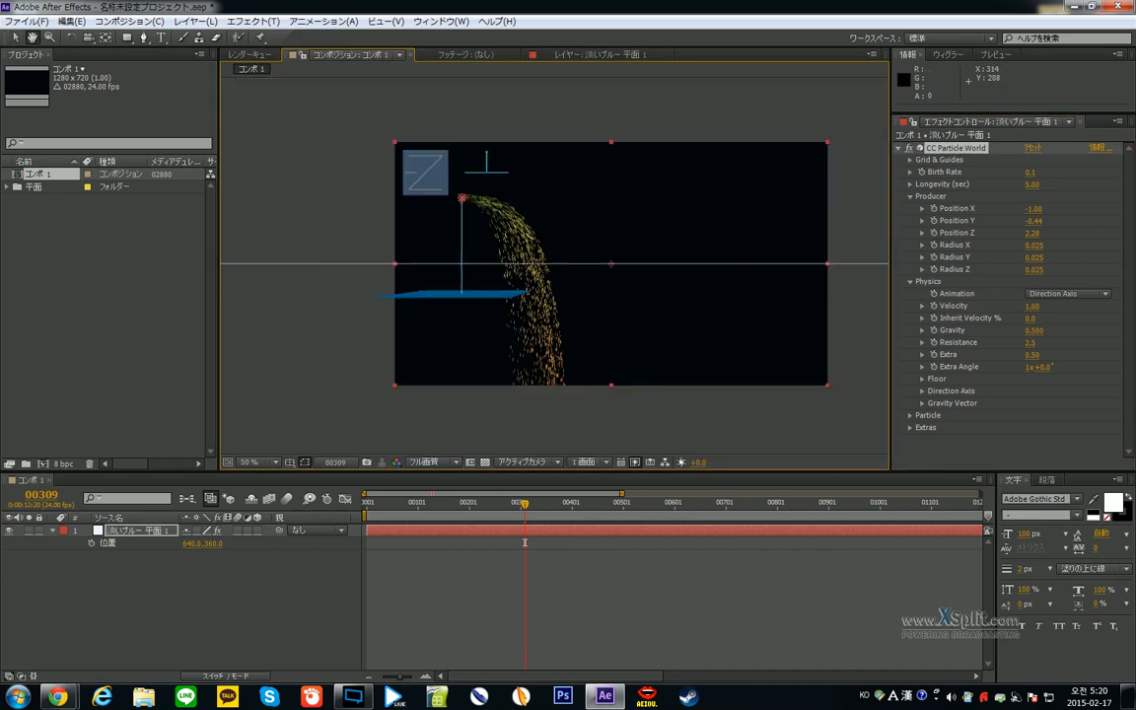
left_click_drag(446, 167, 447, 140)
left_click_drag(437, 503, 796, 540)
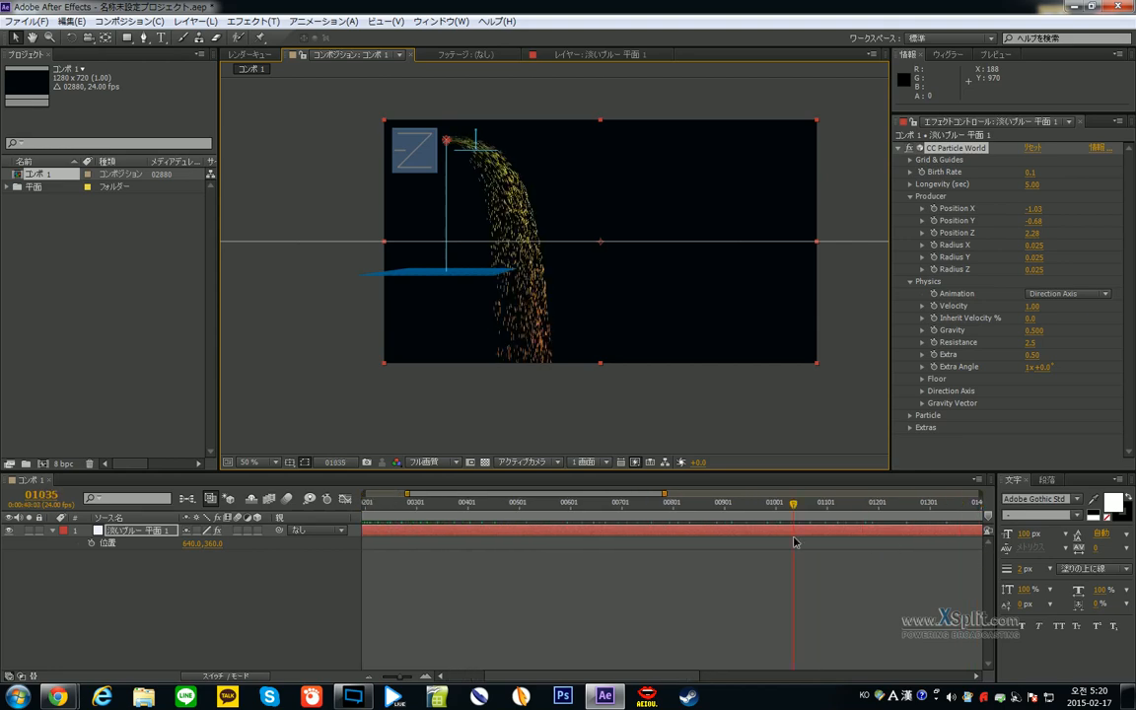
scroll(778, 560, "down", 3)
left_click_drag(586, 514, 361, 479)
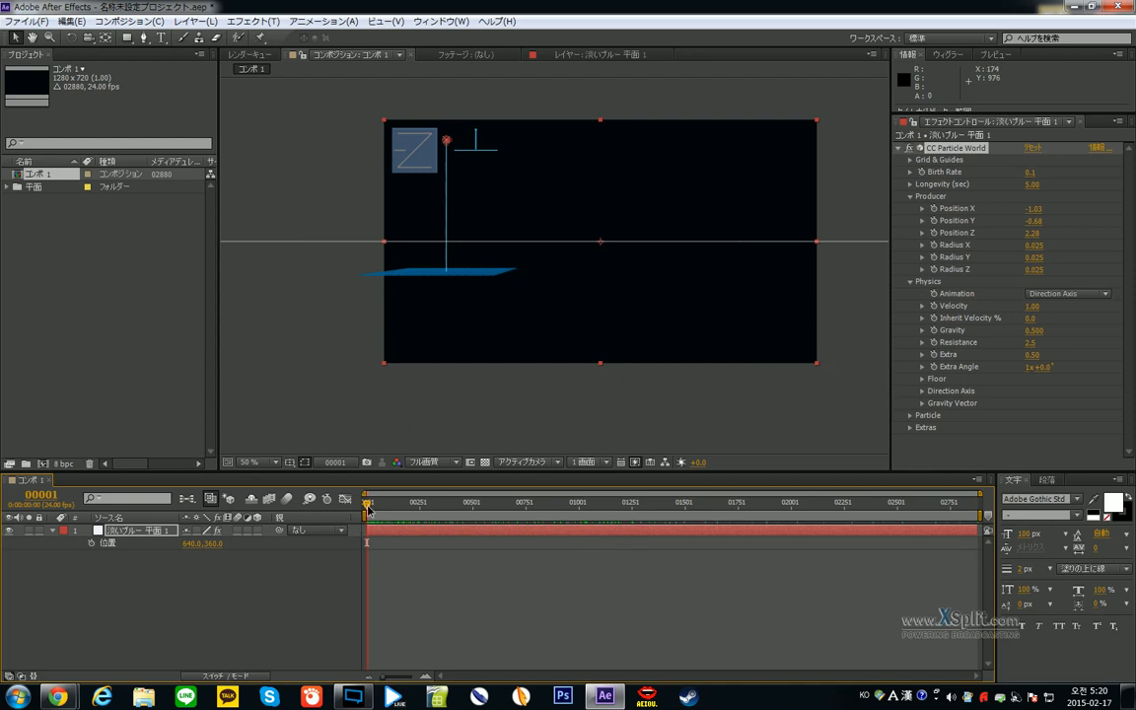
left_click_drag(367, 509, 418, 479)
- Rename the コンポ 1 composition as p
left_click(35, 215)
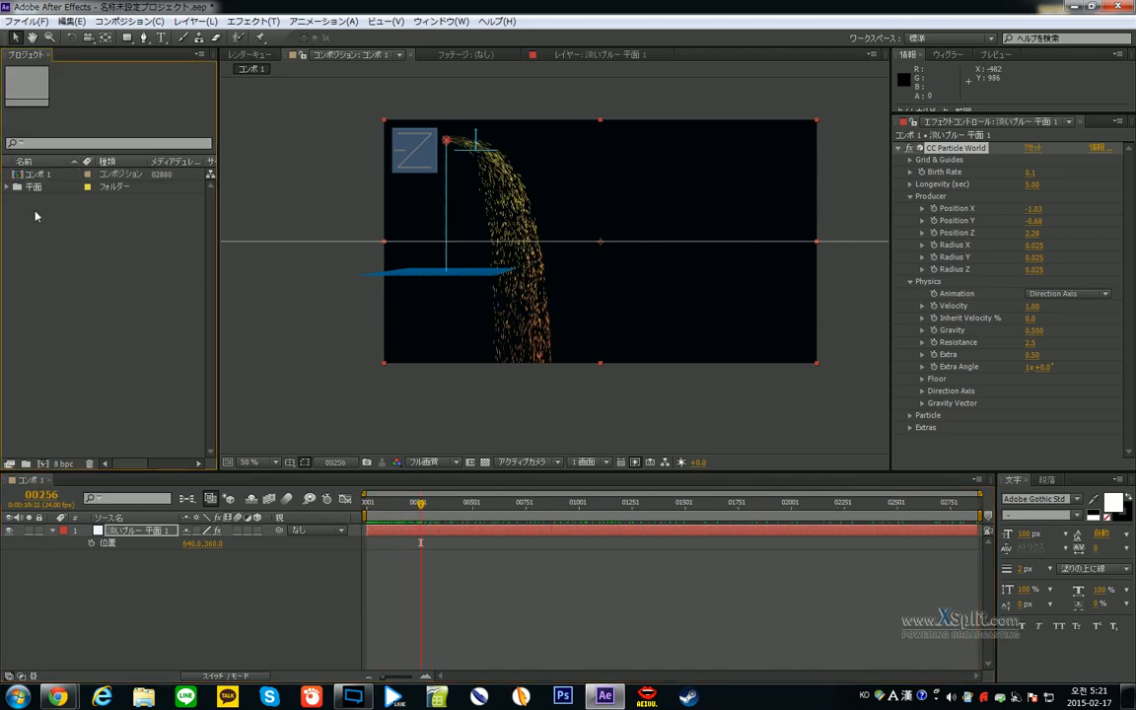
left_click(38, 174)
key("Return")
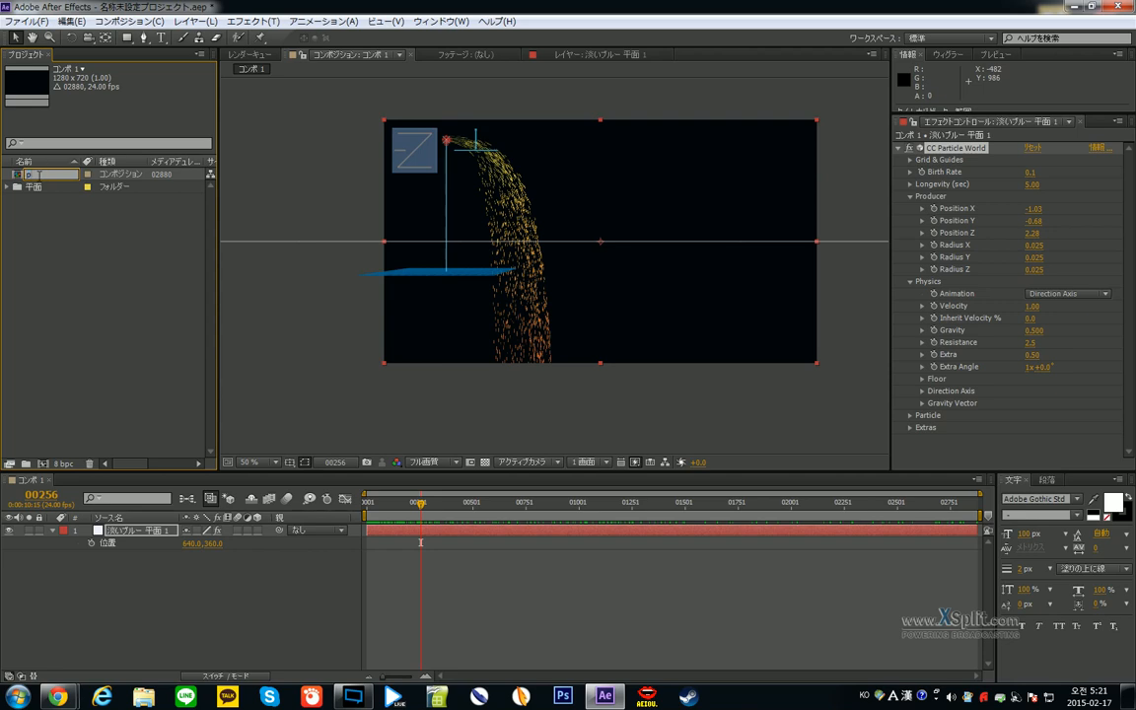
type("p")
key("Return")
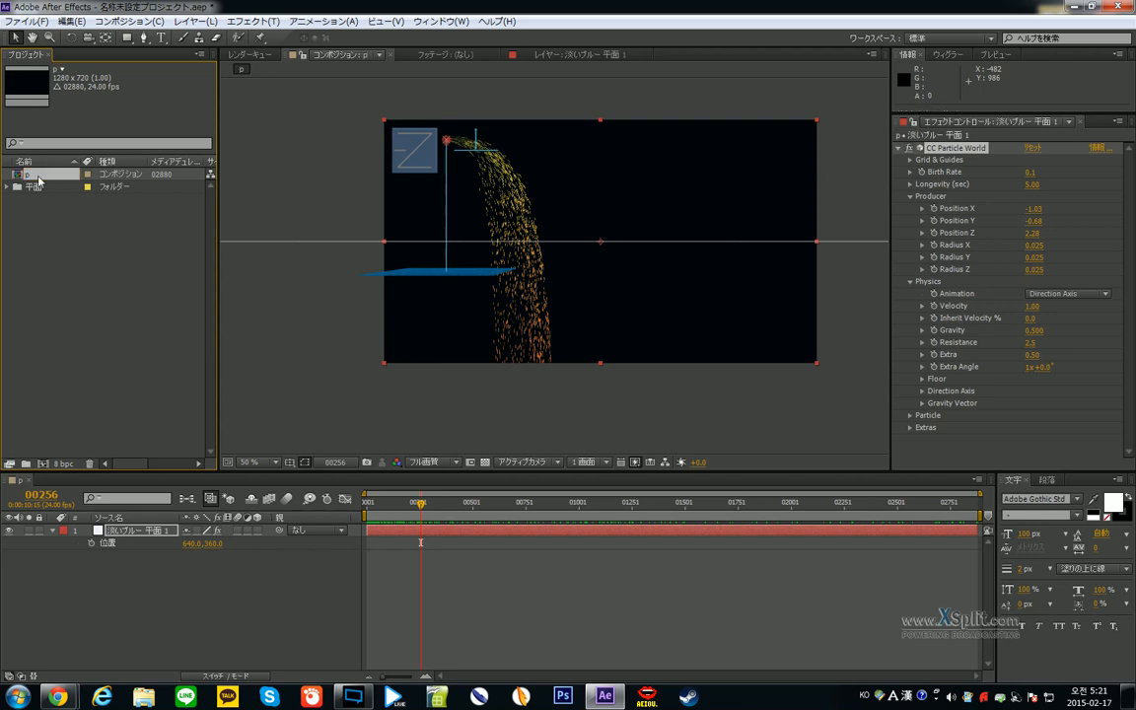
- Create a new composition named comp in the project
right_click(76, 298)
left_click(48, 363)
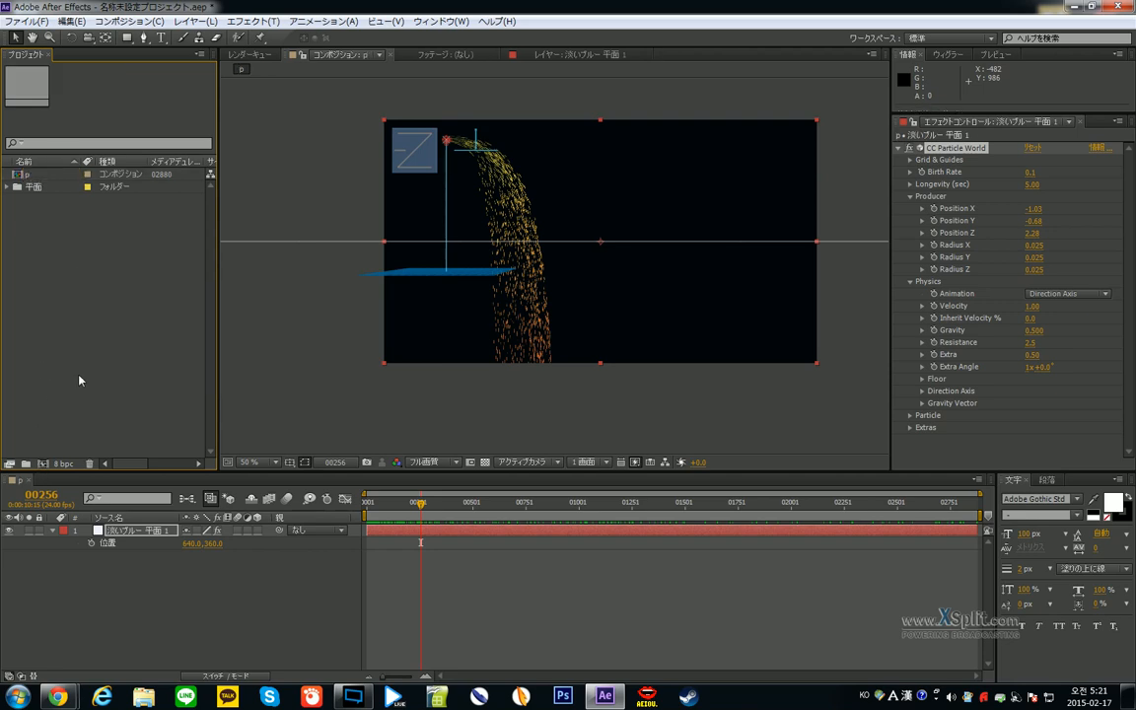
type("comp")
key("Return")
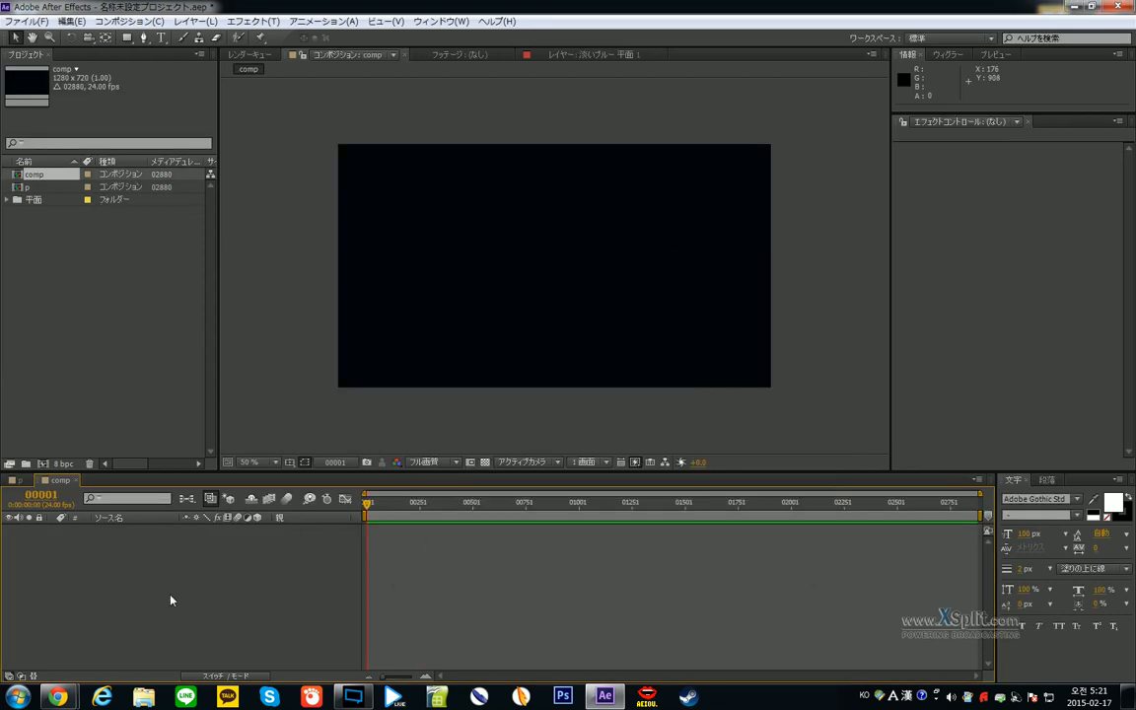
- Add the p composition to comp as a layer, trim its start at frame 192, and slide it earlier to cover the first frame
left_click_drag(29, 188, 122, 588)
key("space")
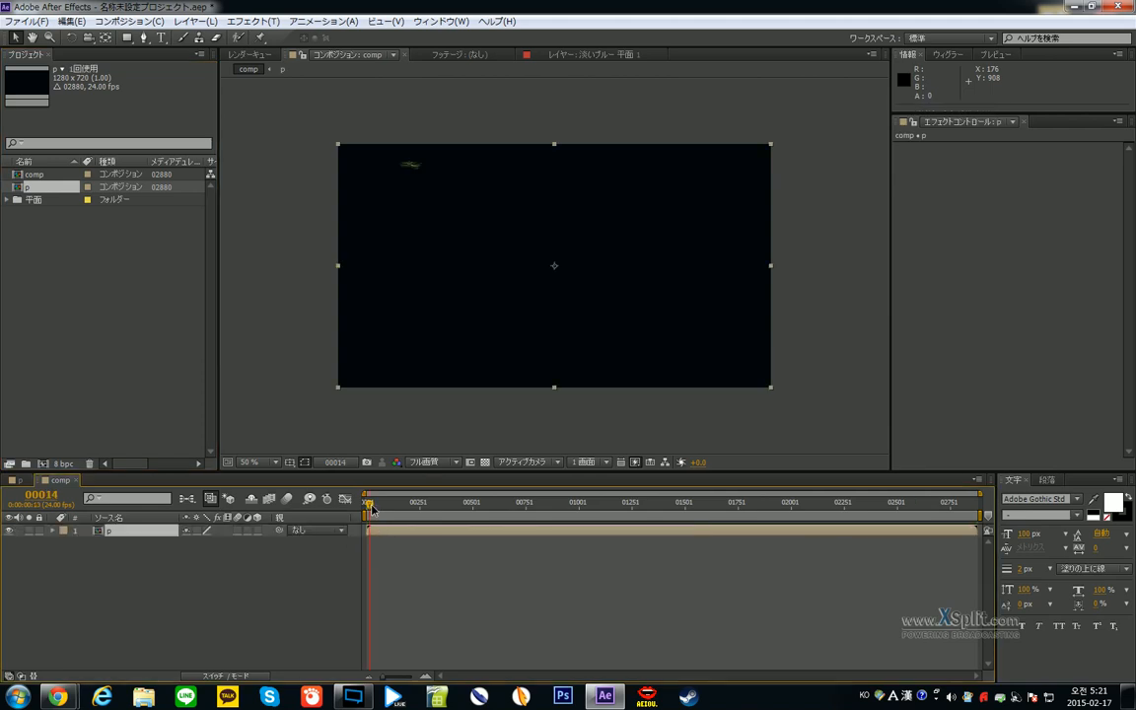
mouse_move(392, 506)
left_mouse_down()
mouse_move(369, 506)
mouse_move(410, 512)
left_mouse_up()
key("alt+bracketleft")
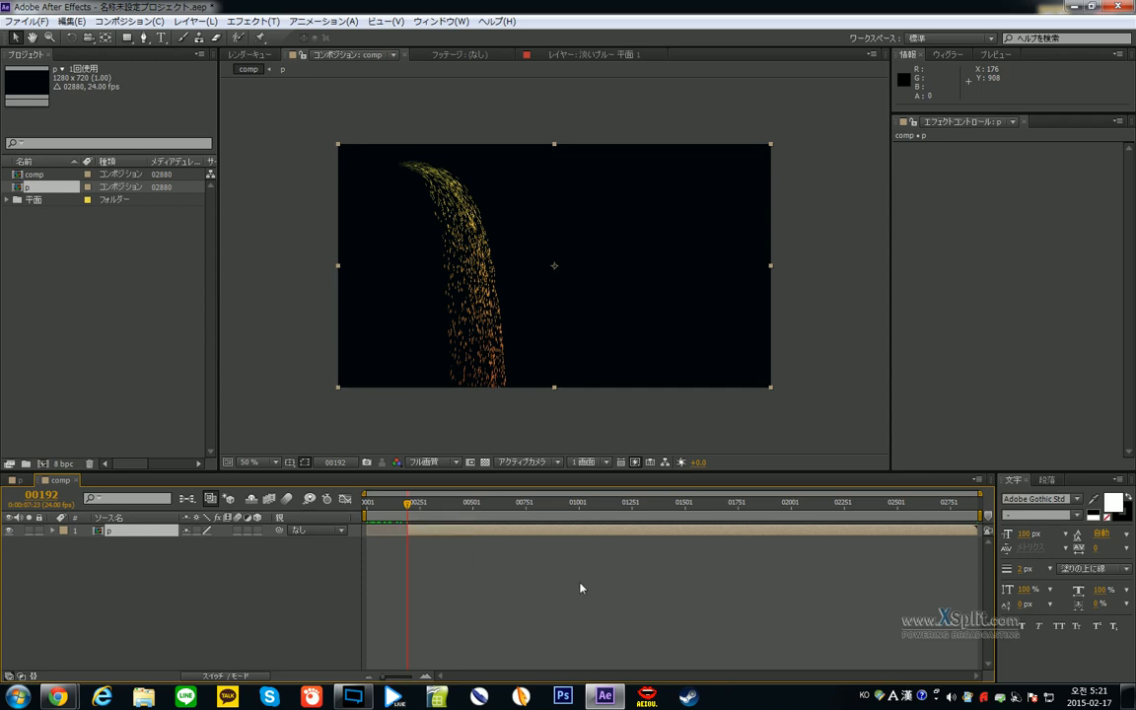
left_click_drag(580, 535, 474, 538)
left_click_drag(730, 536, 649, 537)
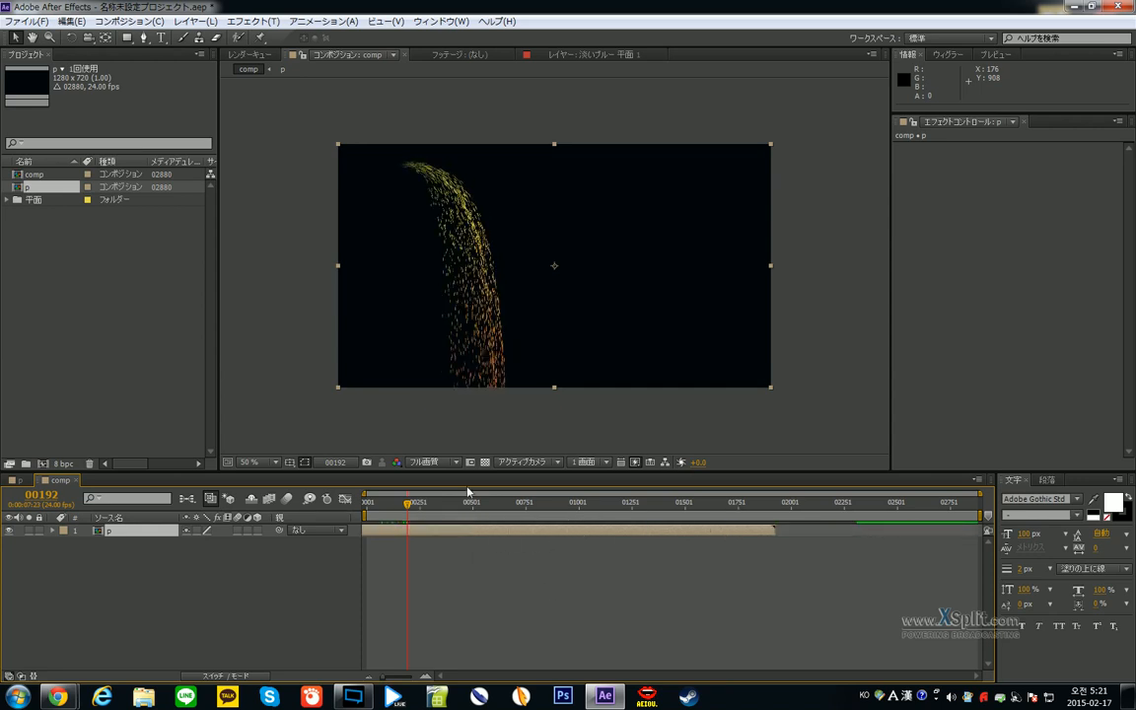
left_click_drag(480, 512, 628, 503)
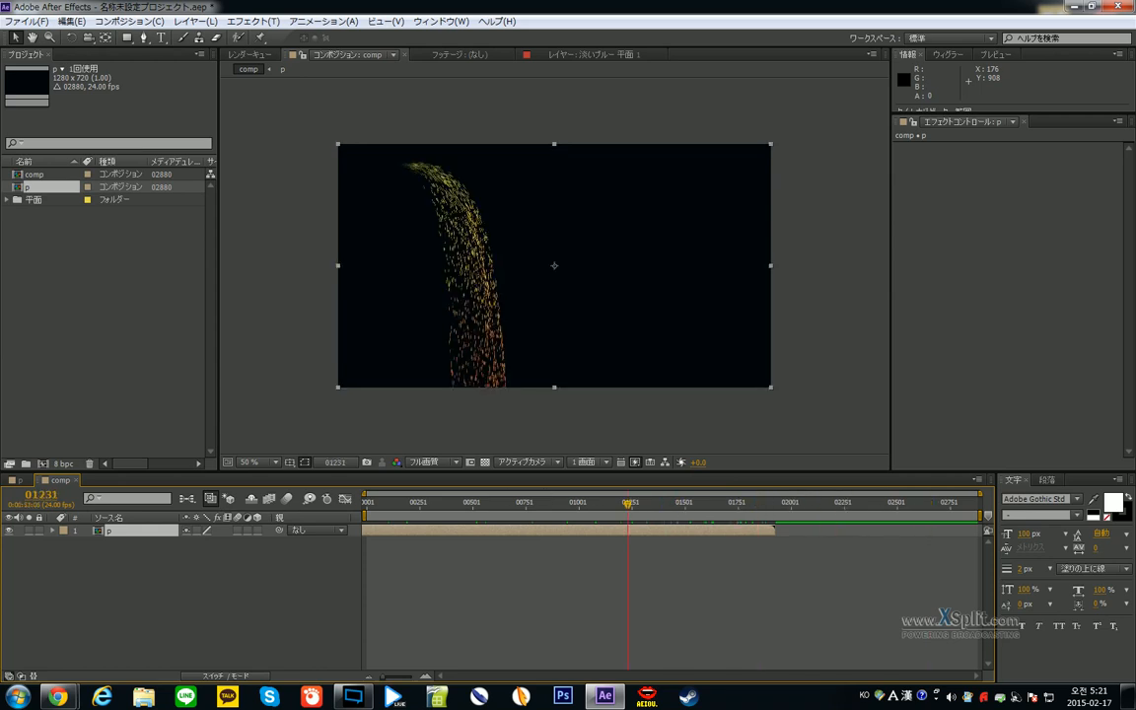
double_click(628, 531)
left_click(629, 530)
key("p")
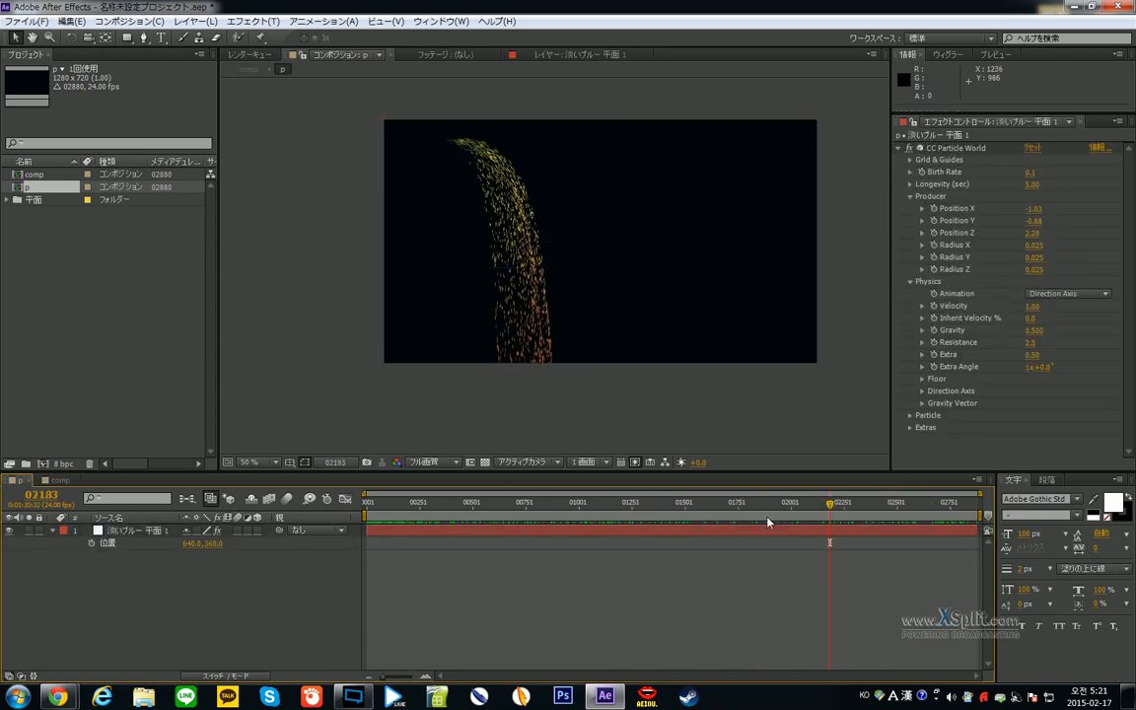
key("ctrl+k")
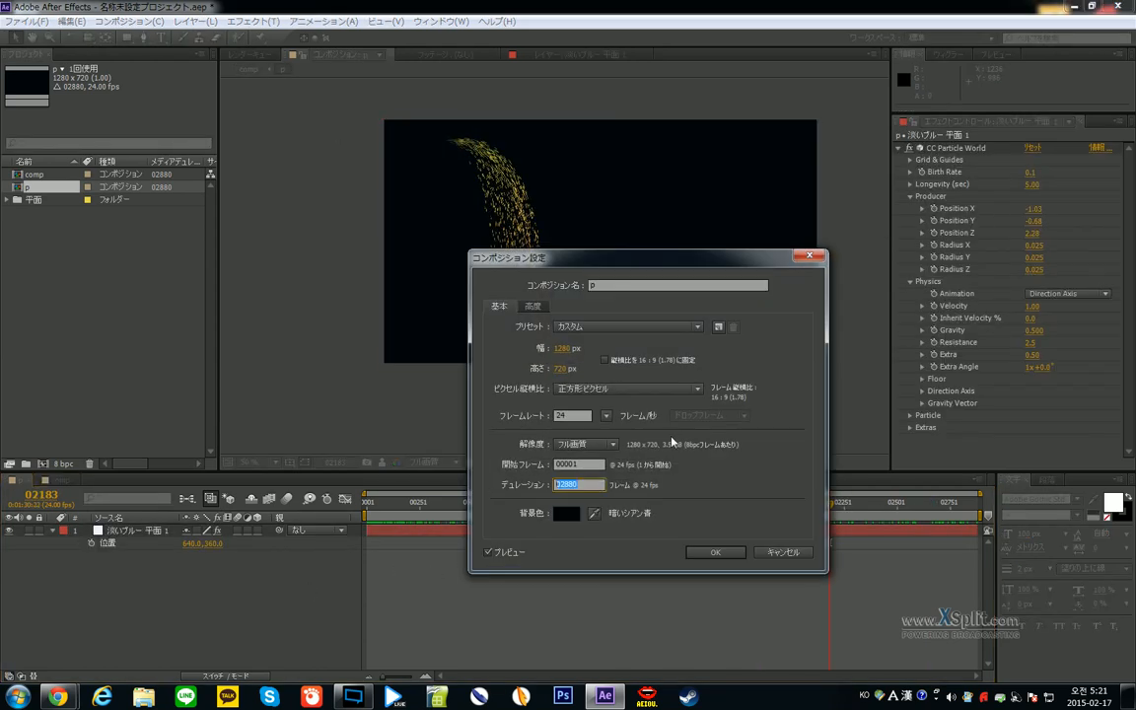
left_click(783, 552)
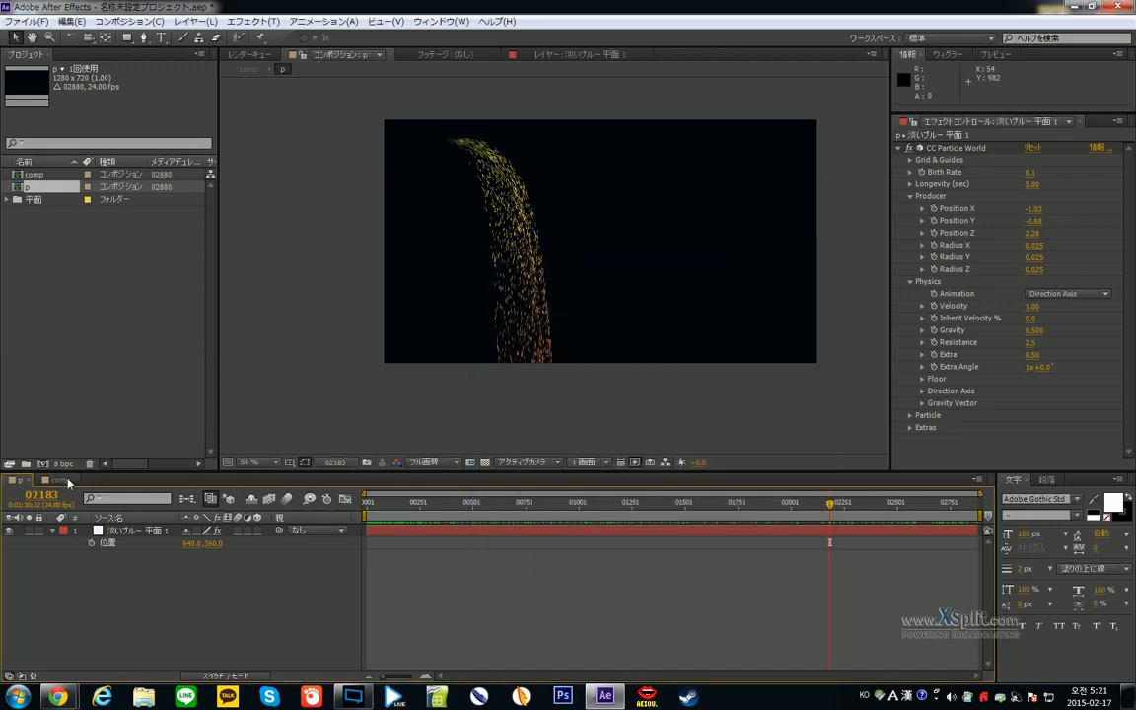
left_click(59, 480)
key("ctrl+n")
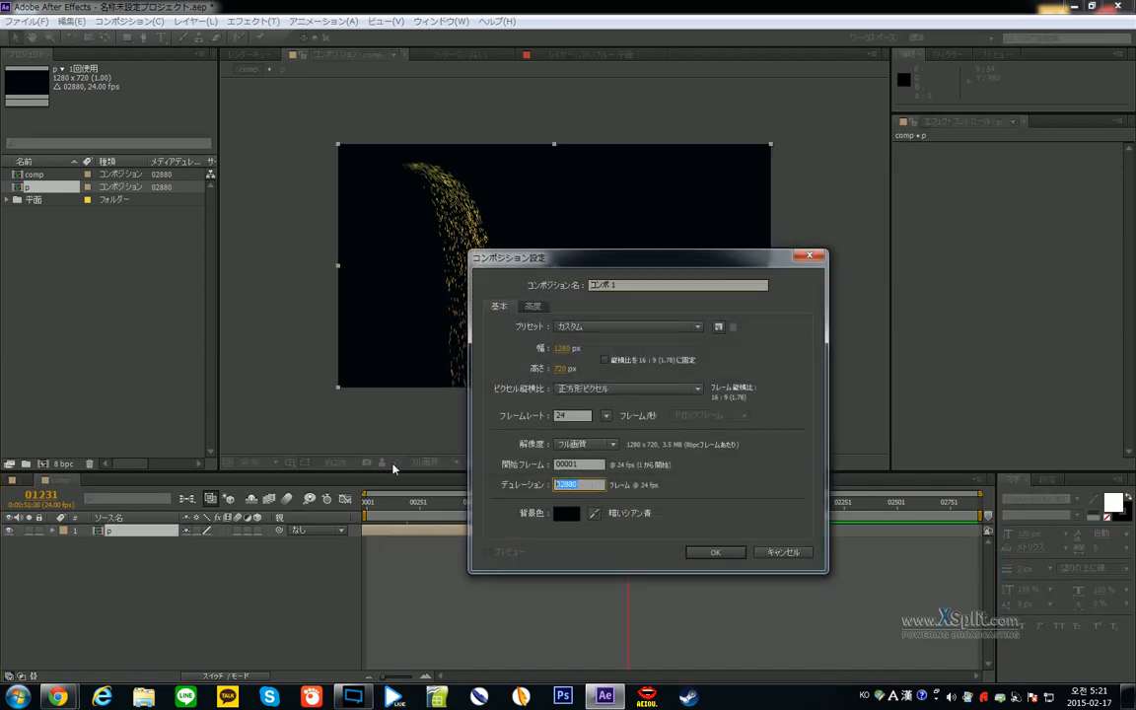
type("144")
key("Return")
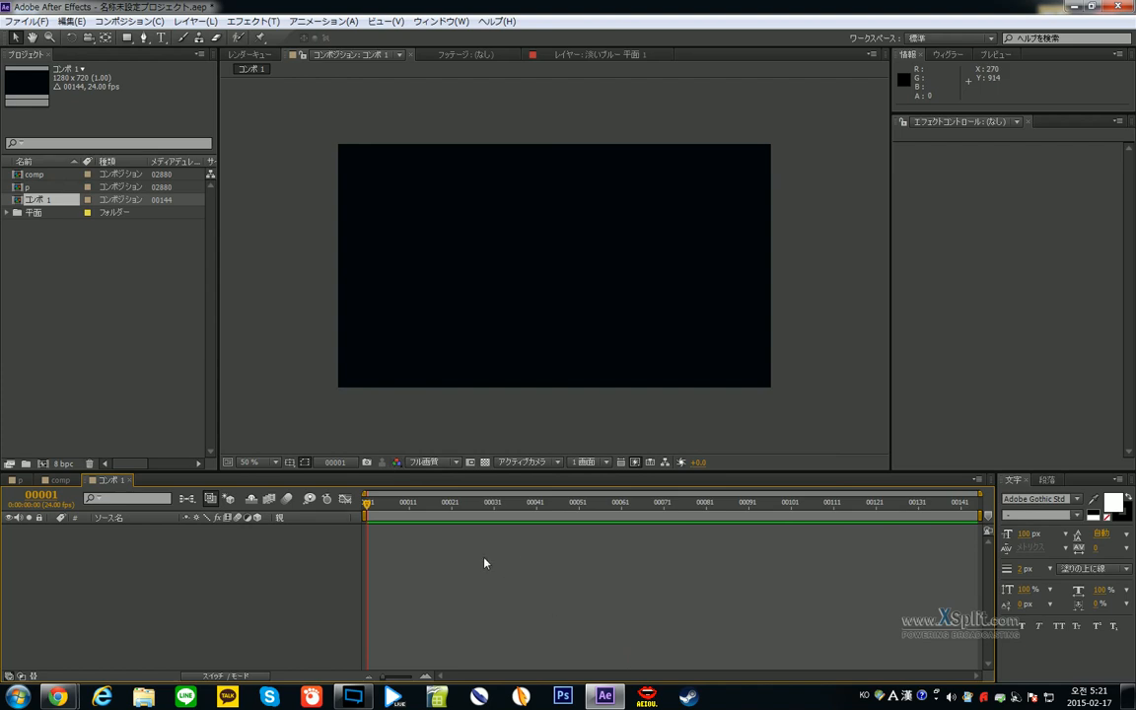
key("Home")
key("ctrl+z")
- Set the comp composition's duration to 144 frames
key("ctrl+k")
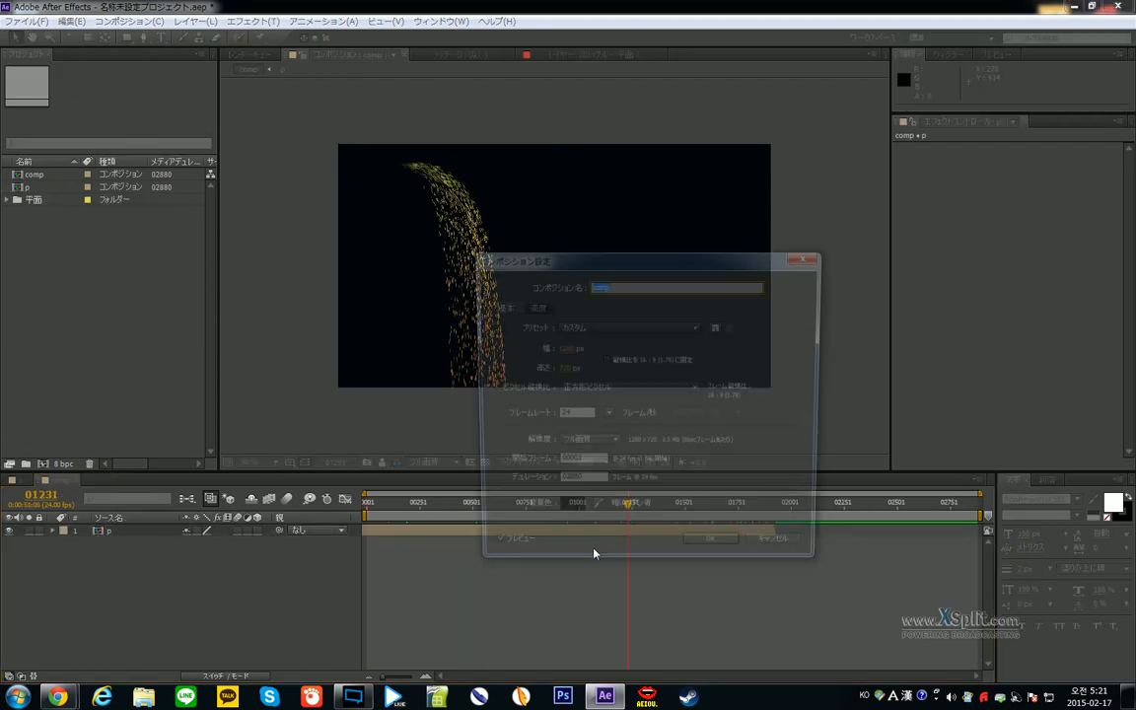
left_click(579, 485)
type("144")
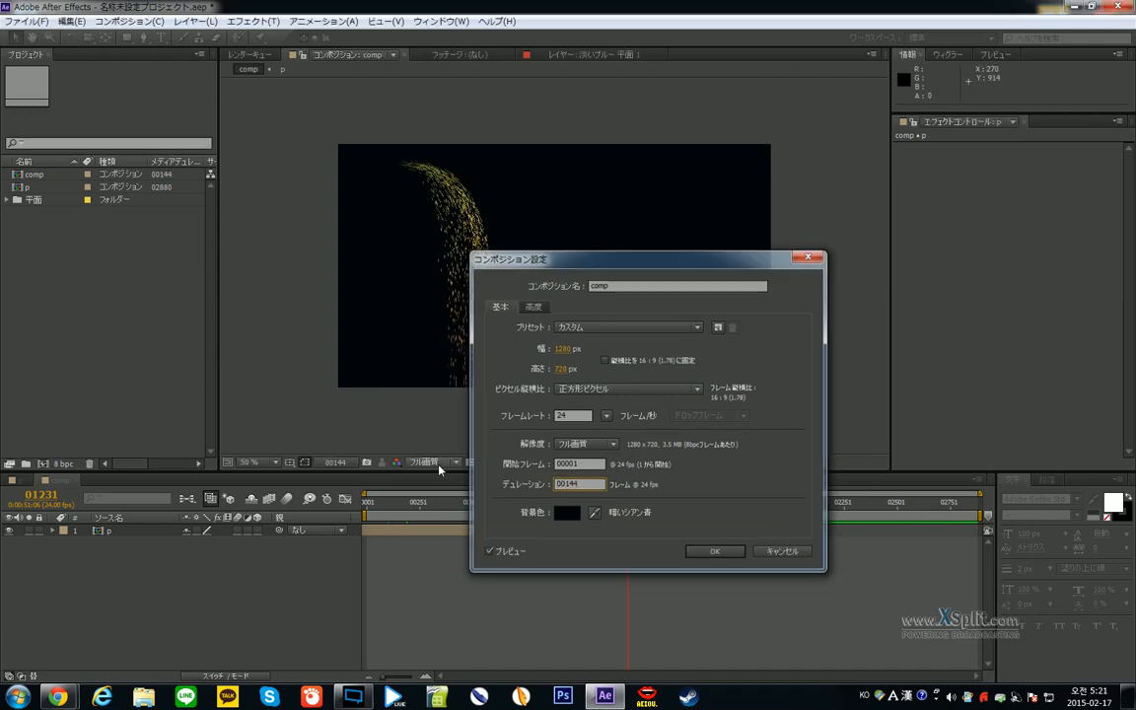
key("Return")
- Switch to the p composition and set its duration to 1000 frames
left_click(27, 483)
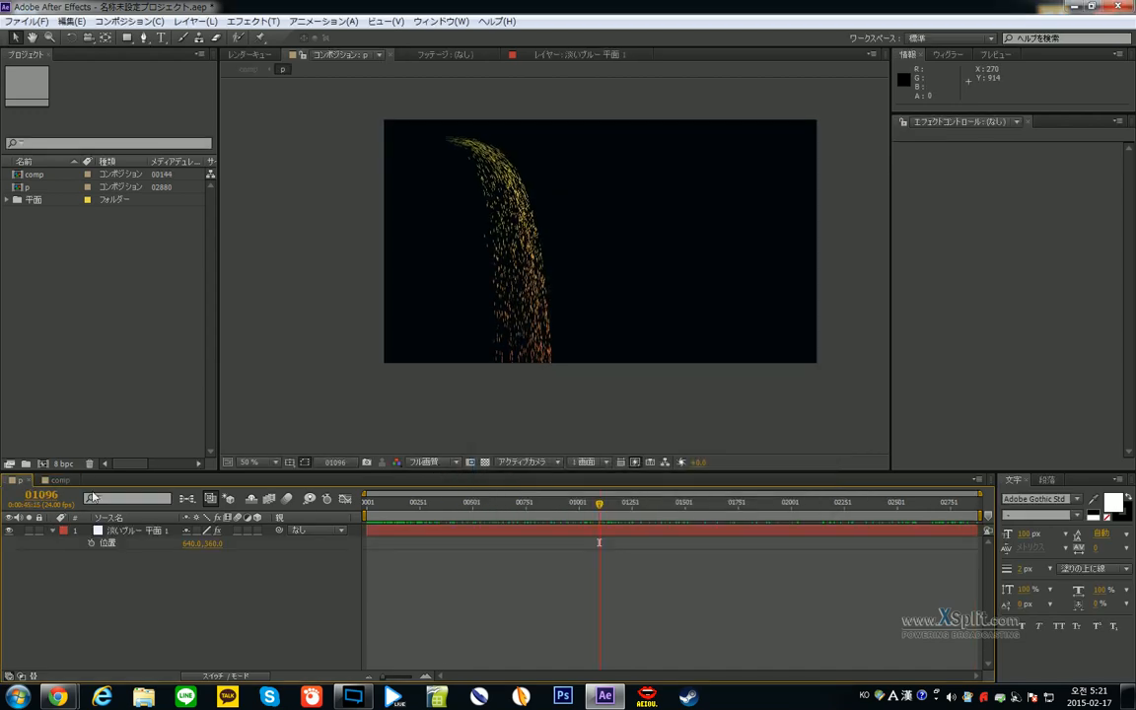
key("ctrl+k")
left_click(560, 481)
type("1000")
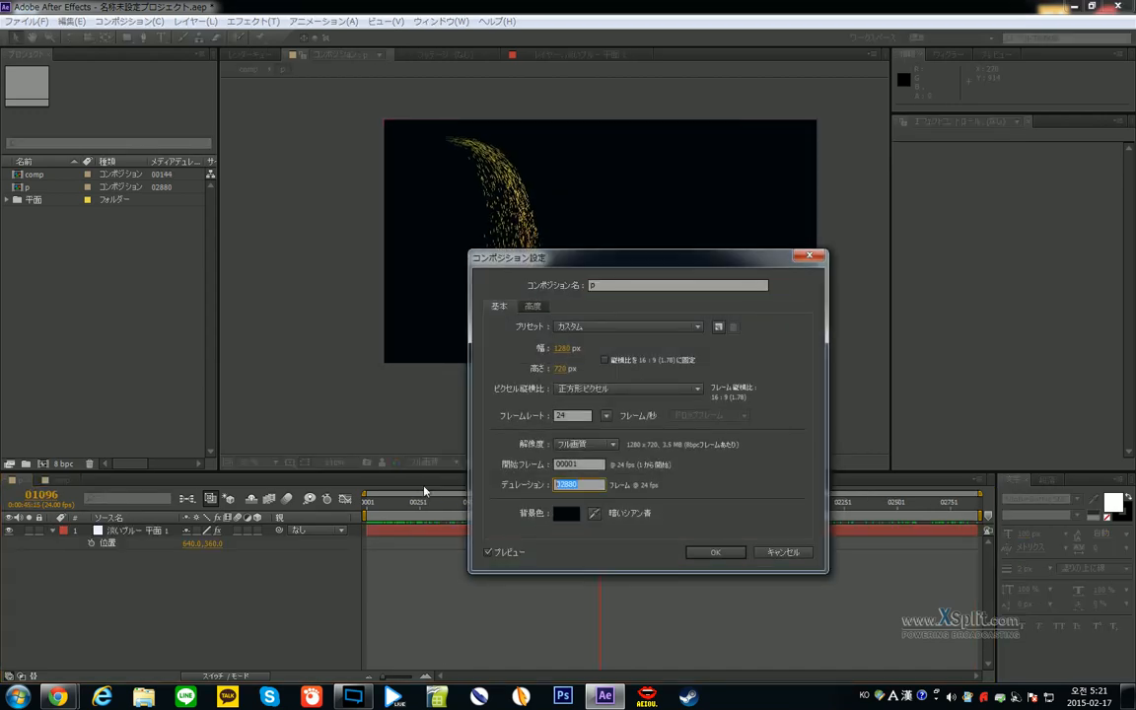
key("Return")
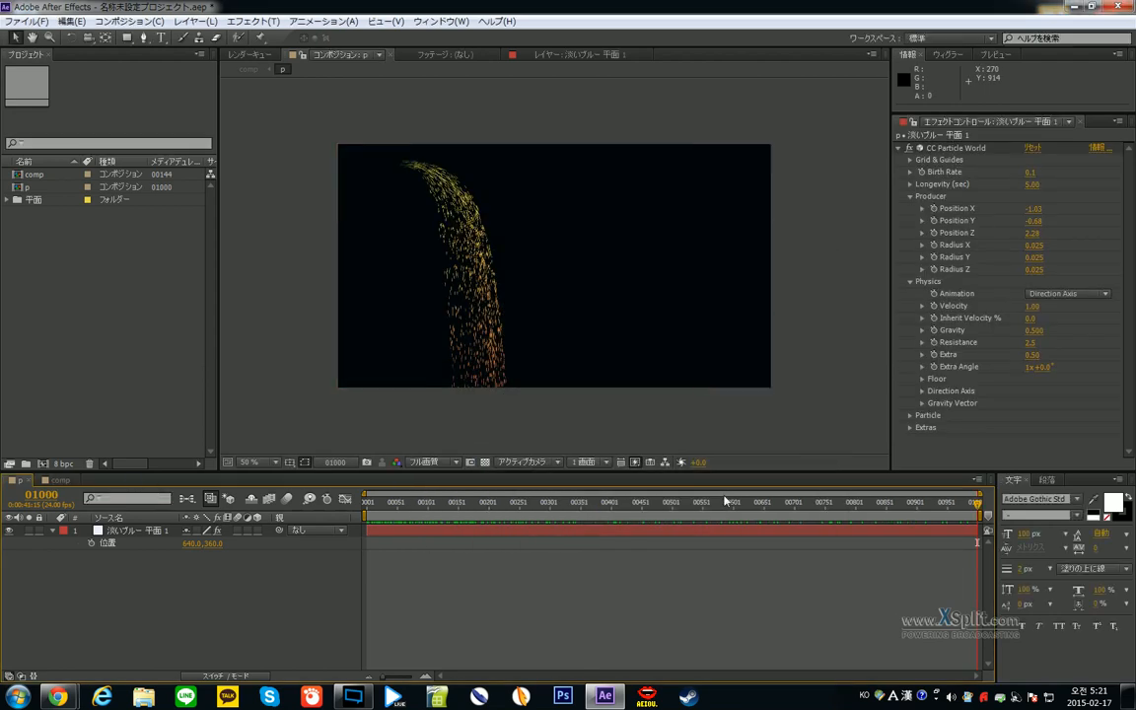
- Scrub through the comp timeline to check the particle stream
left_click(57, 480)
left_click_drag(407, 487, 836, 551)
left_click_drag(477, 503, 384, 523)
- Open the nested p composition, slide its solid layer earlier so it starts before frame 1, and extend its end to the composition's end
double_click(138, 534)
left_click(452, 534)
key("p")
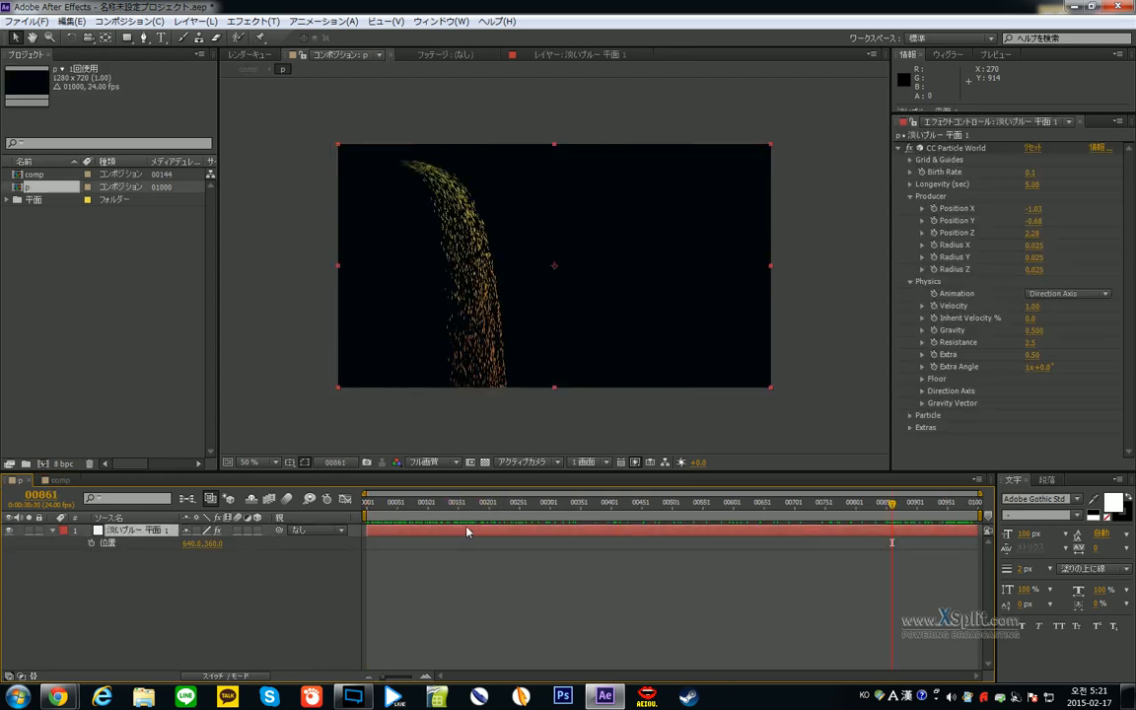
key("Home")
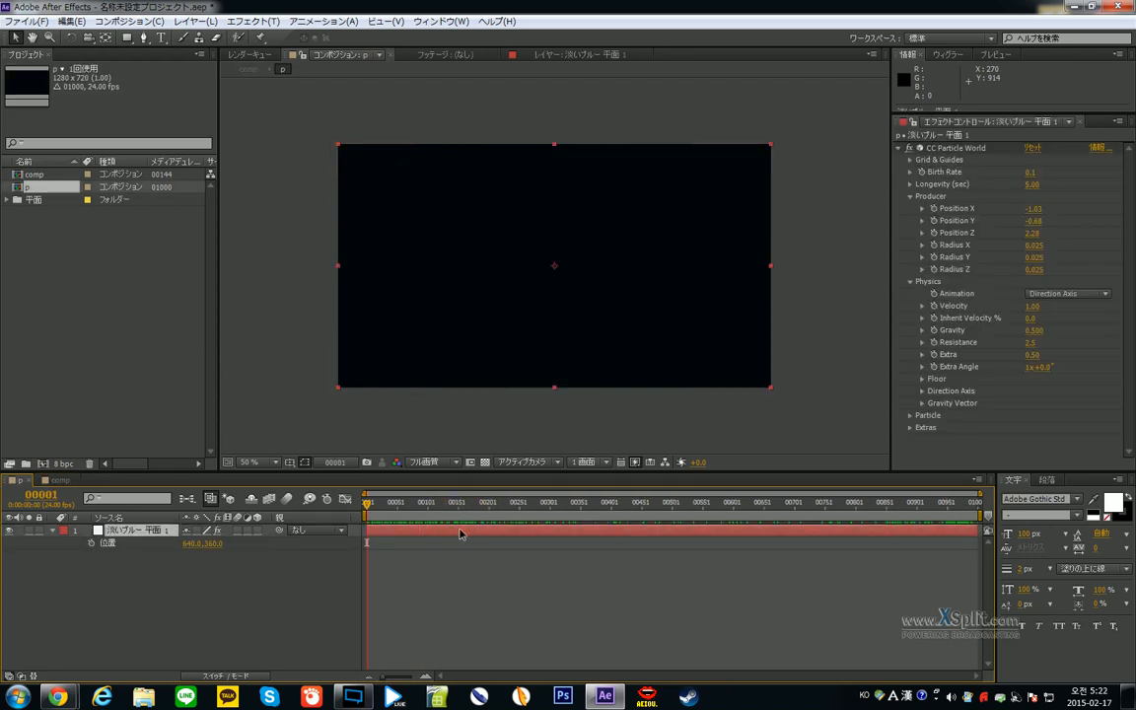
key("KP_0")
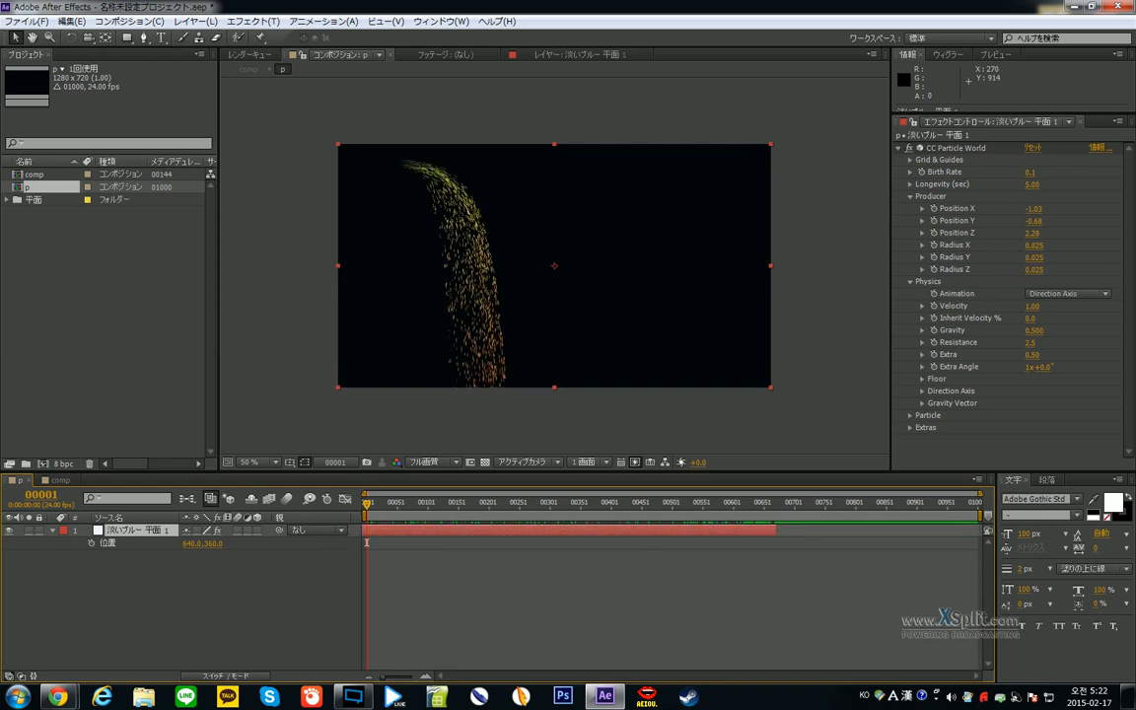
left_click_drag(776, 531, 987, 531)
left_click_drag(391, 508, 378, 515)
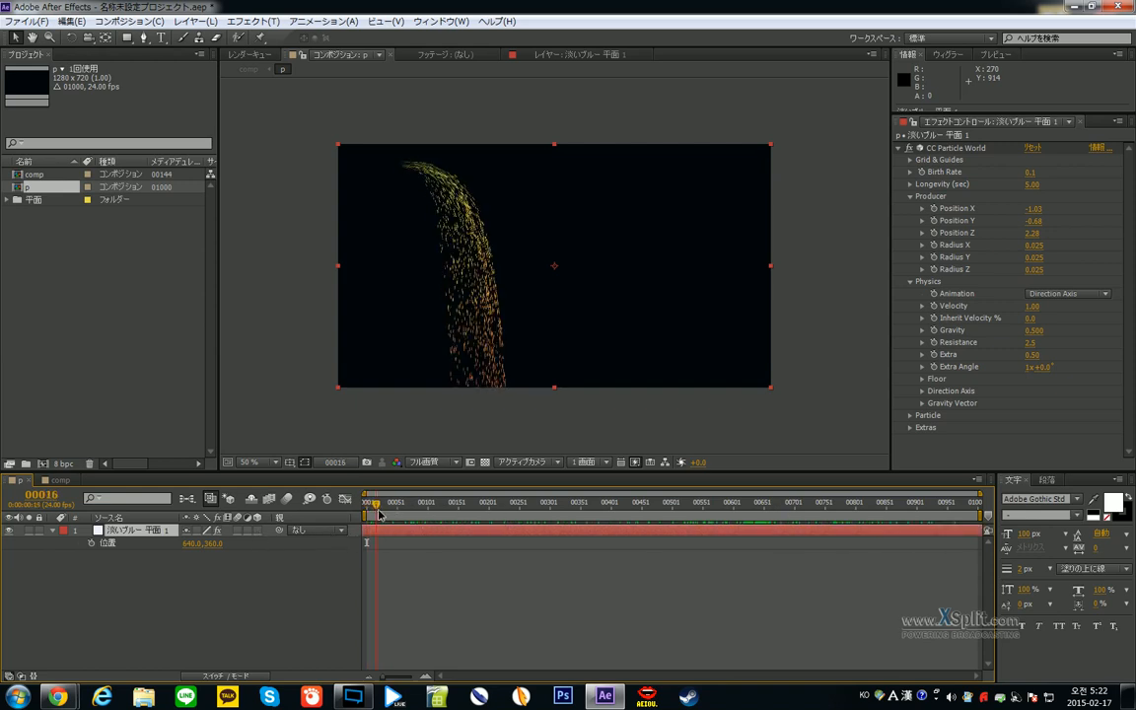
- Compare the particle stream on the first frame of the p and comp compositions
left_click(61, 480)
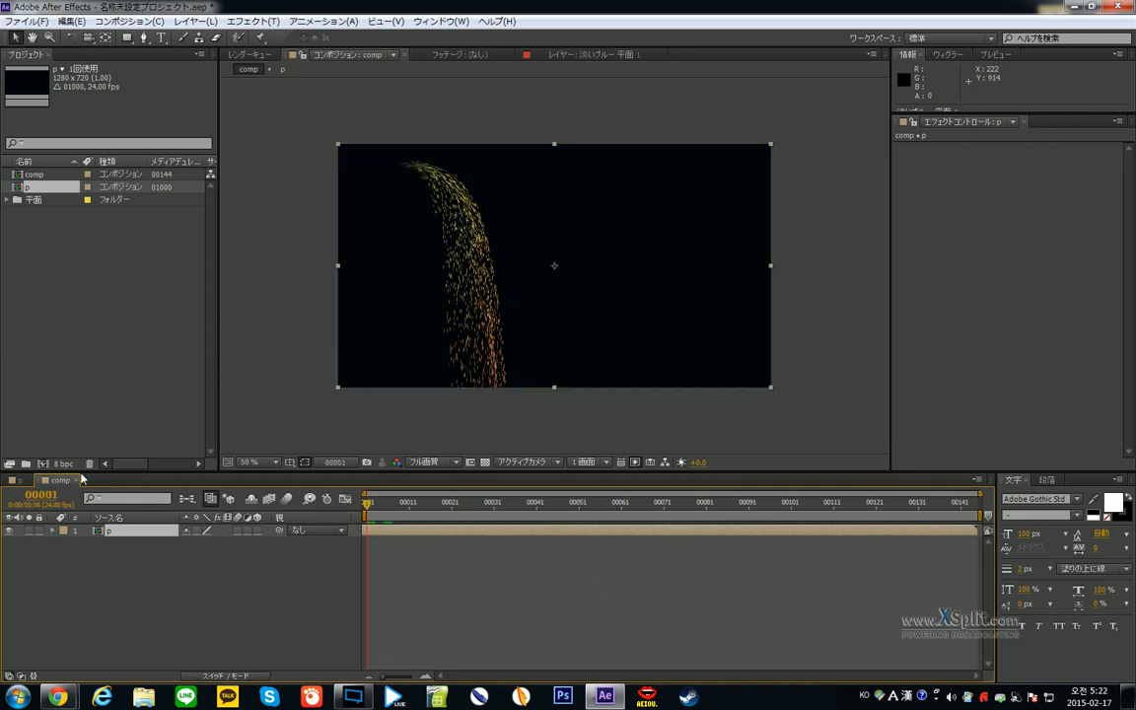
left_click(24, 481)
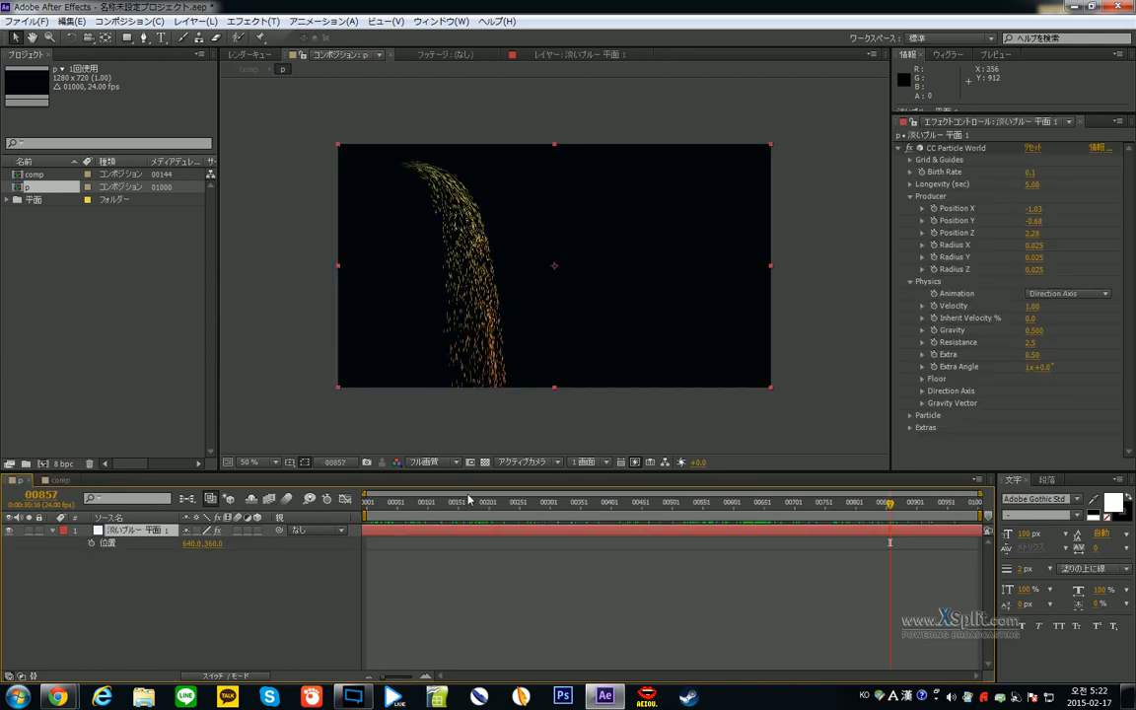
key("Home")
scroll(485, 247, "up", 2)
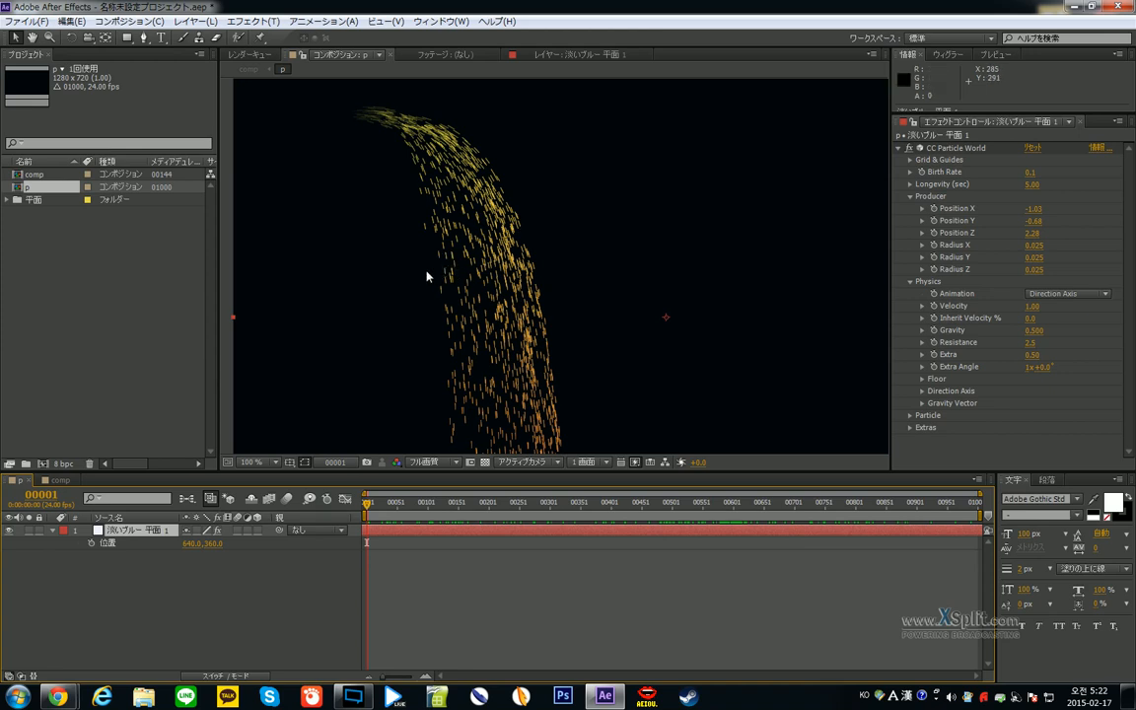
left_click(59, 480)
key("Home")
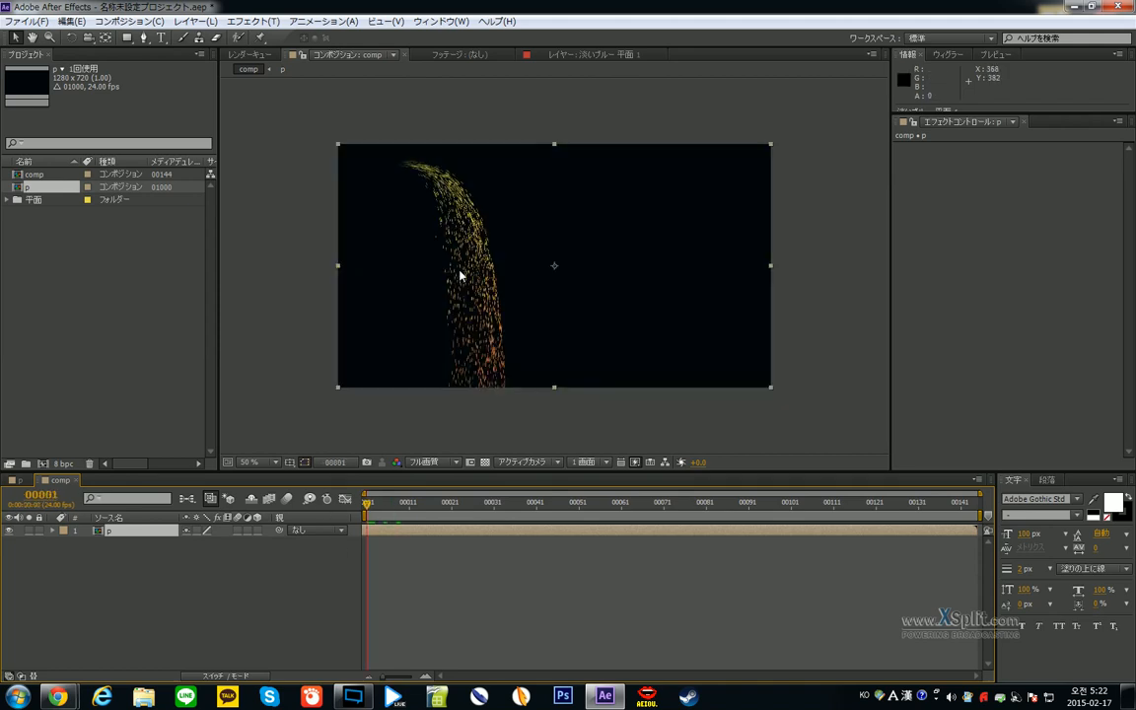
- Slide the p layer later in the comp timeline so that it covers the composition through to its end
scroll(460, 274, "up", 2)
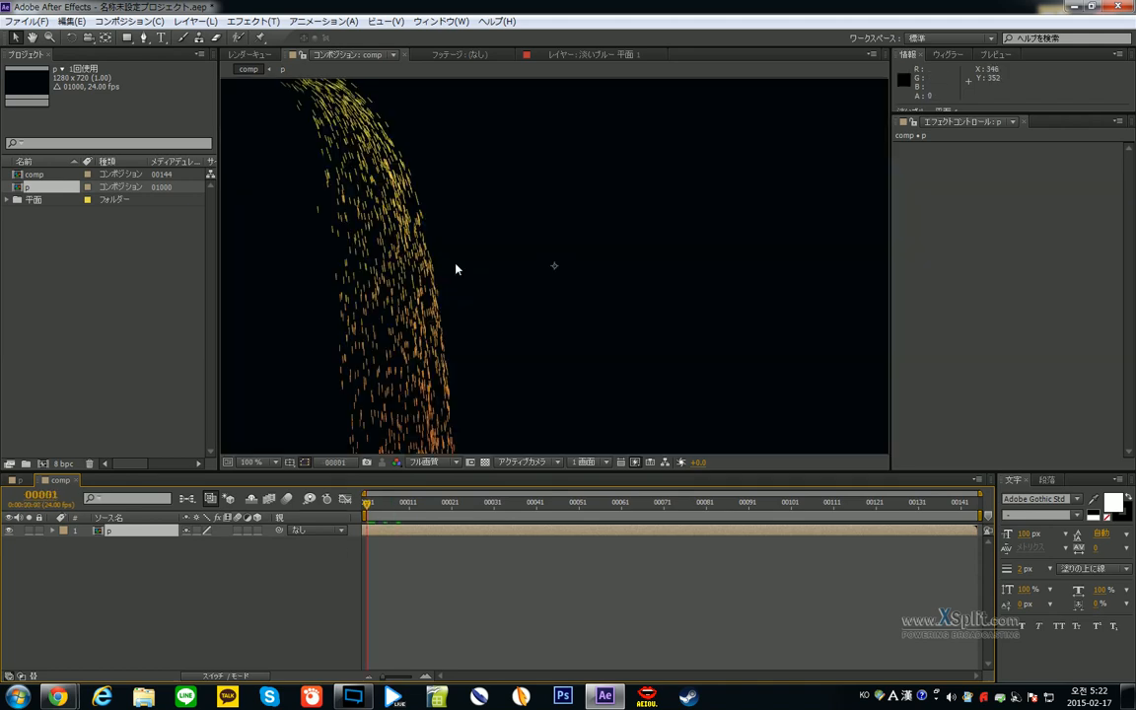
scroll(457, 268, "down", 2)
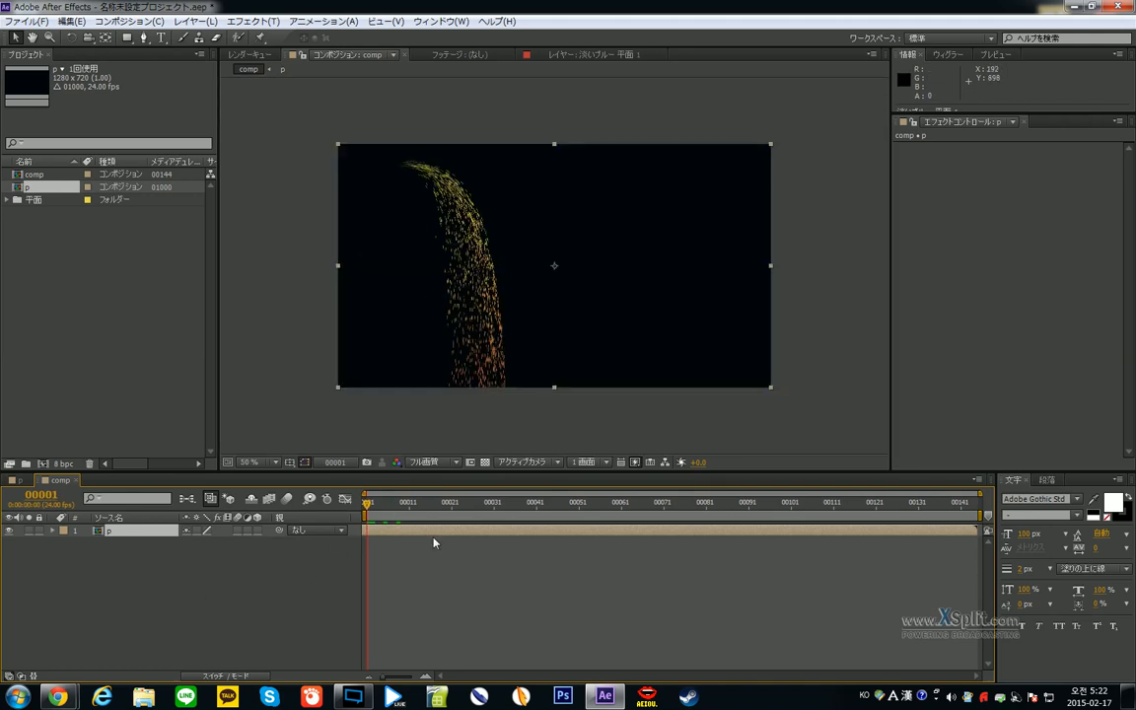
left_click_drag(418, 536, 523, 569)
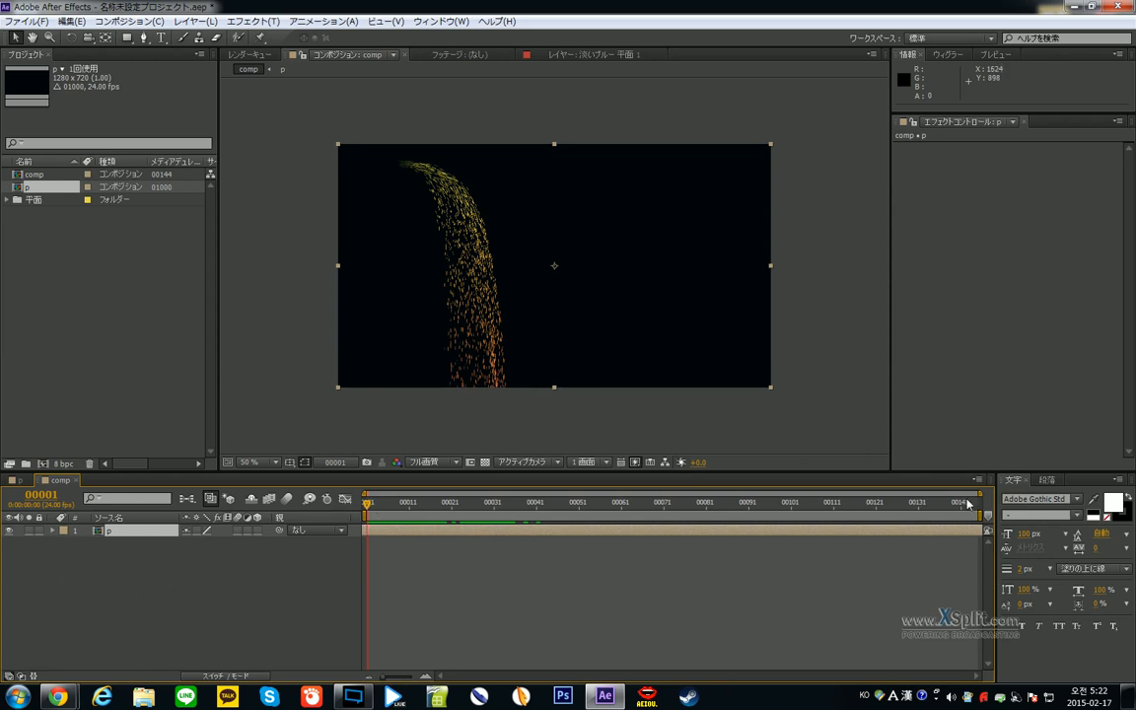
- Compare the particle stream on comp's first frame with the corresponding frame inside the nested p composition
double_click(130, 535)
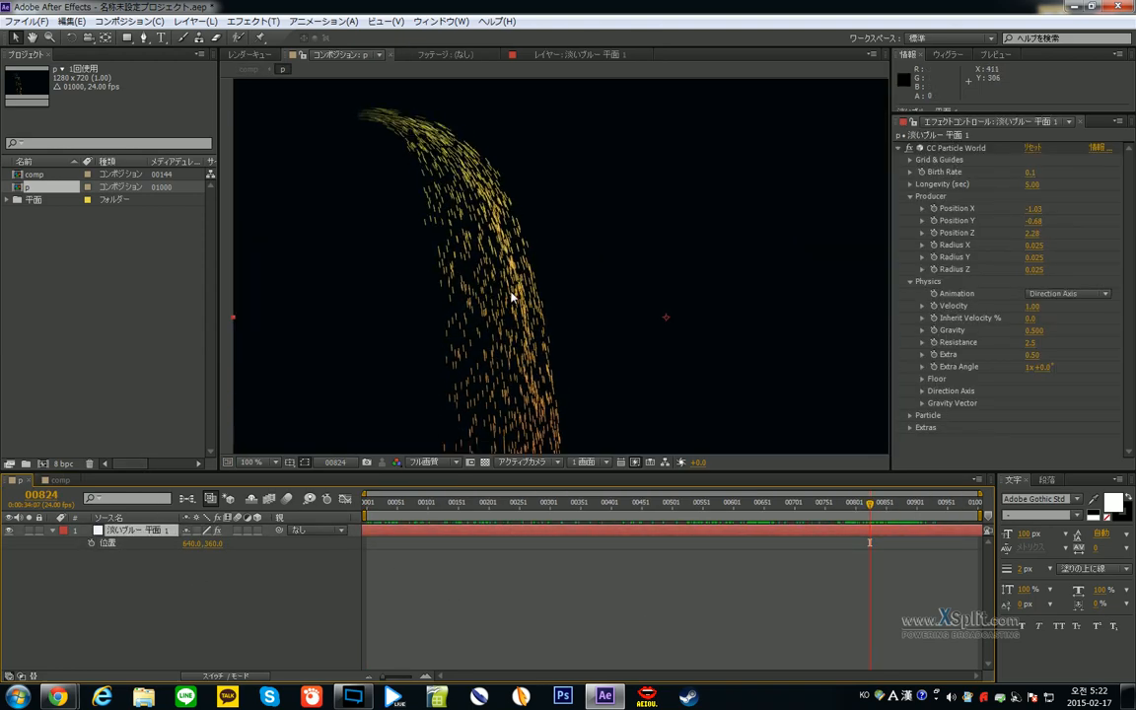
key("comma")
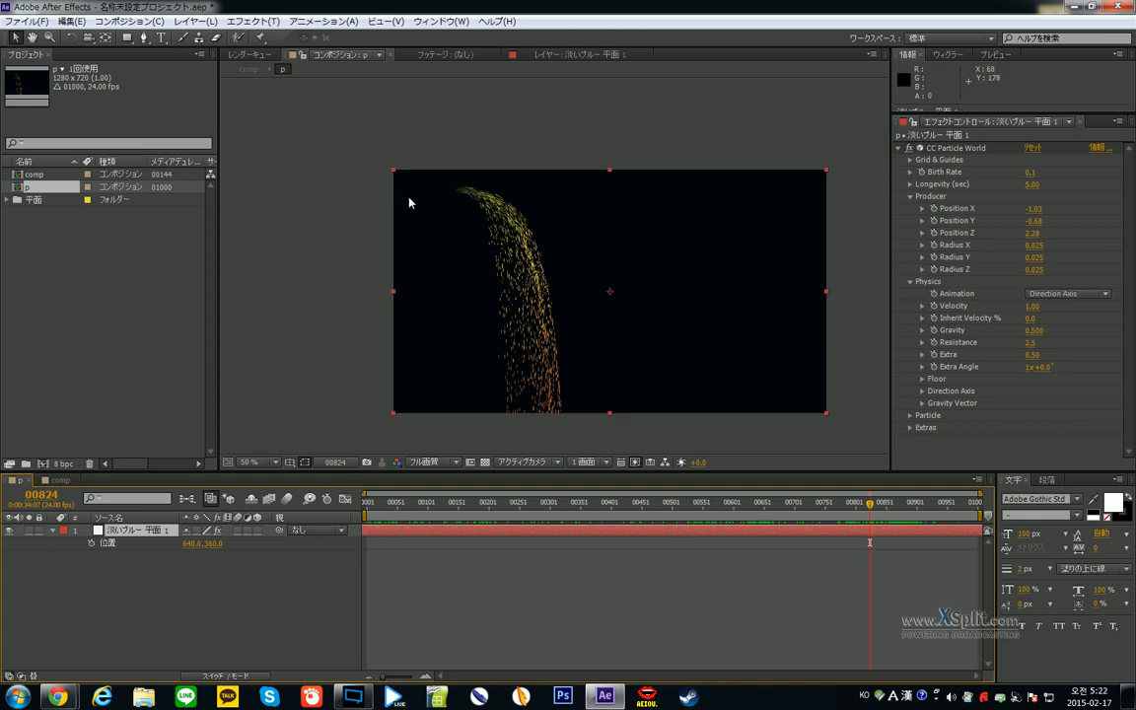
key("ctrl+w")
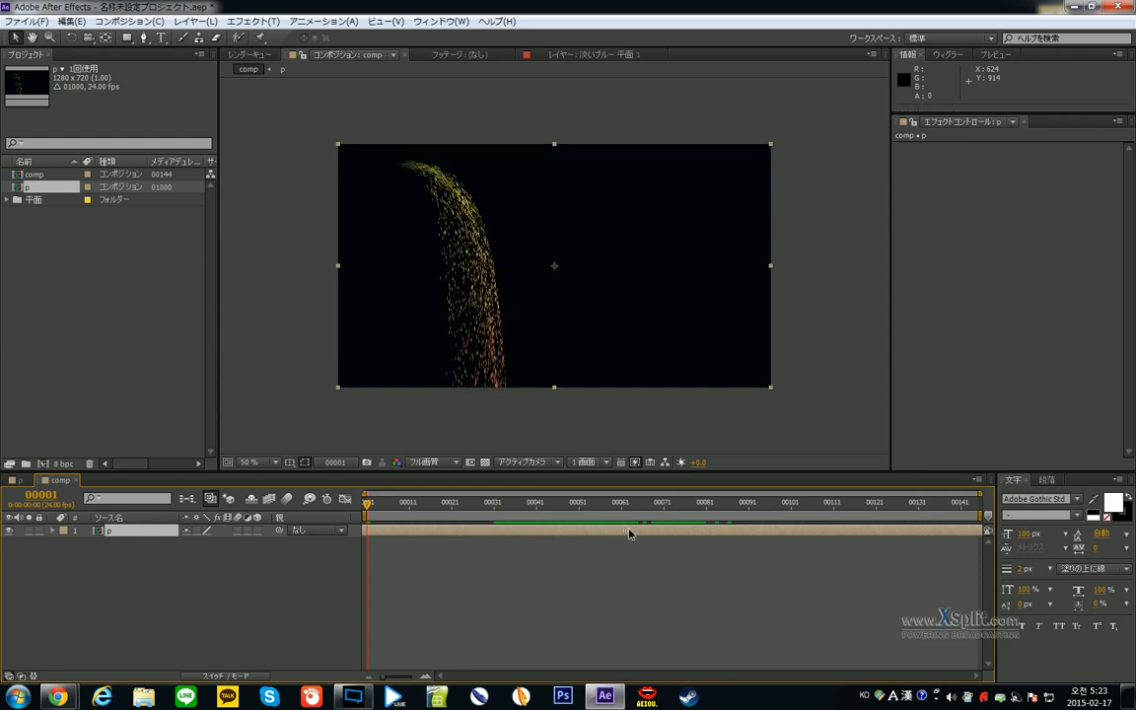
double_click(537, 533)
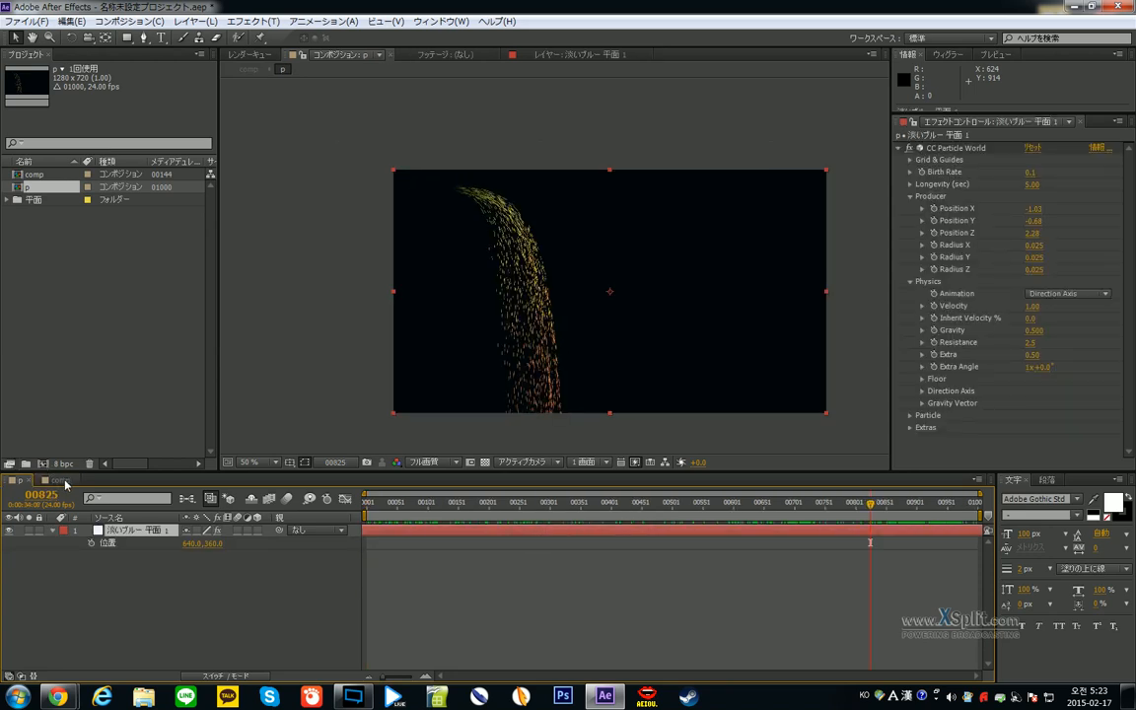
left_click(60, 480)
double_click(124, 537)
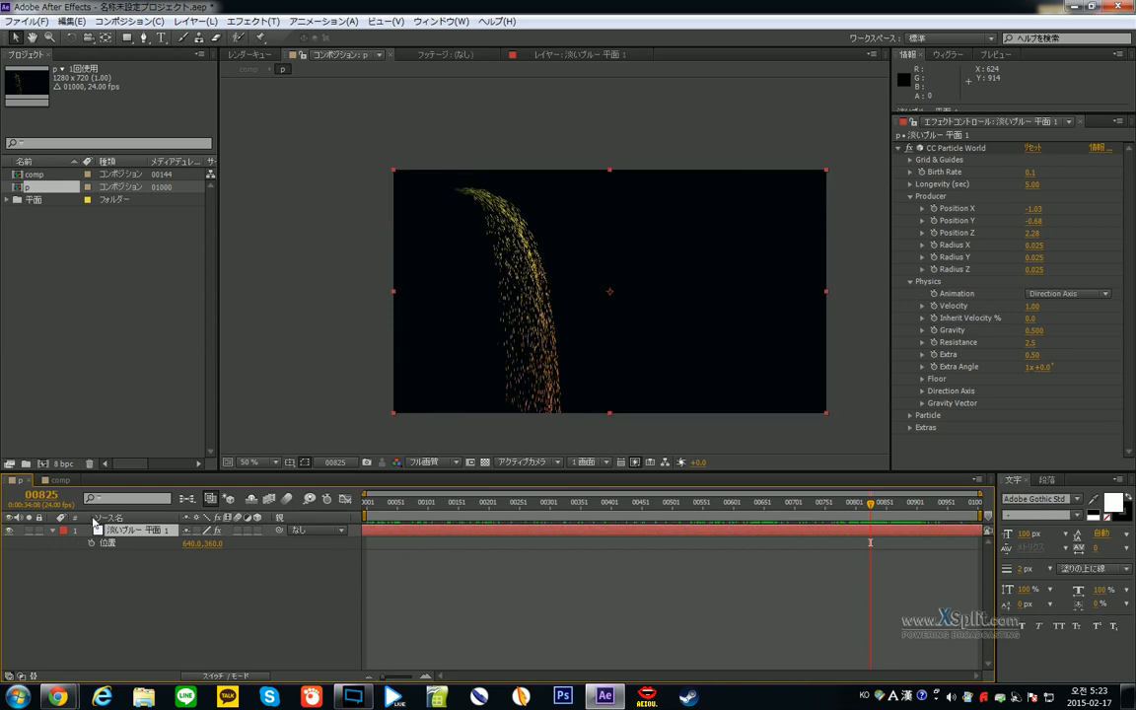
left_click(60, 480)
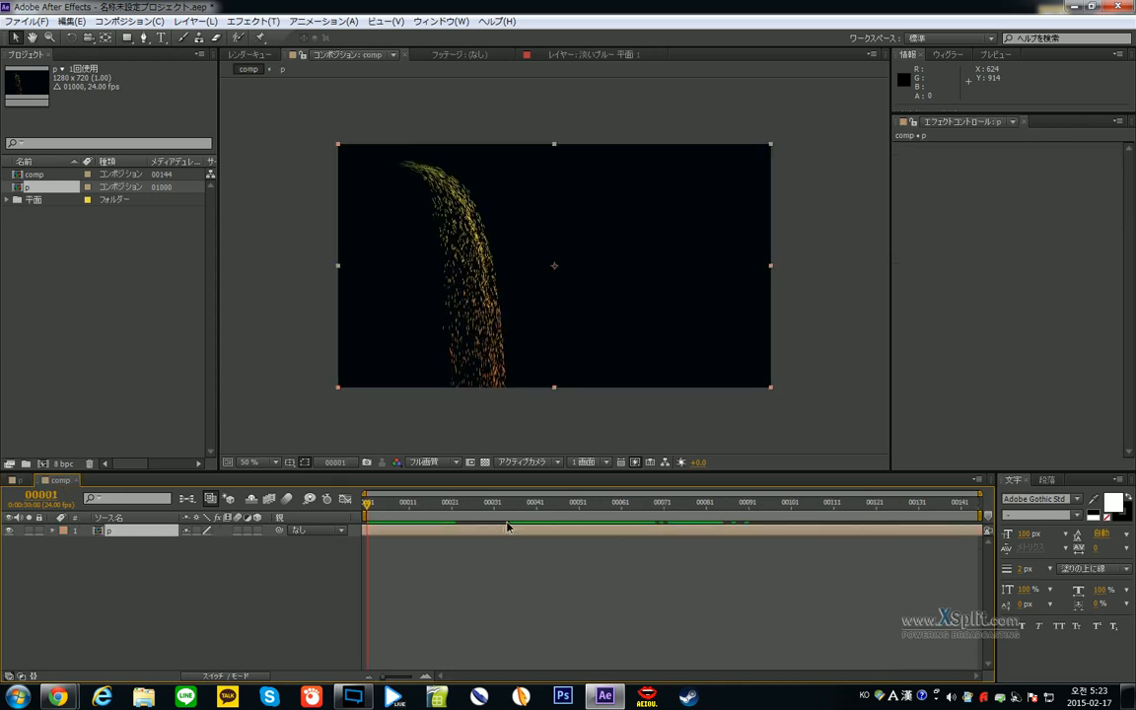
double_click(527, 531)
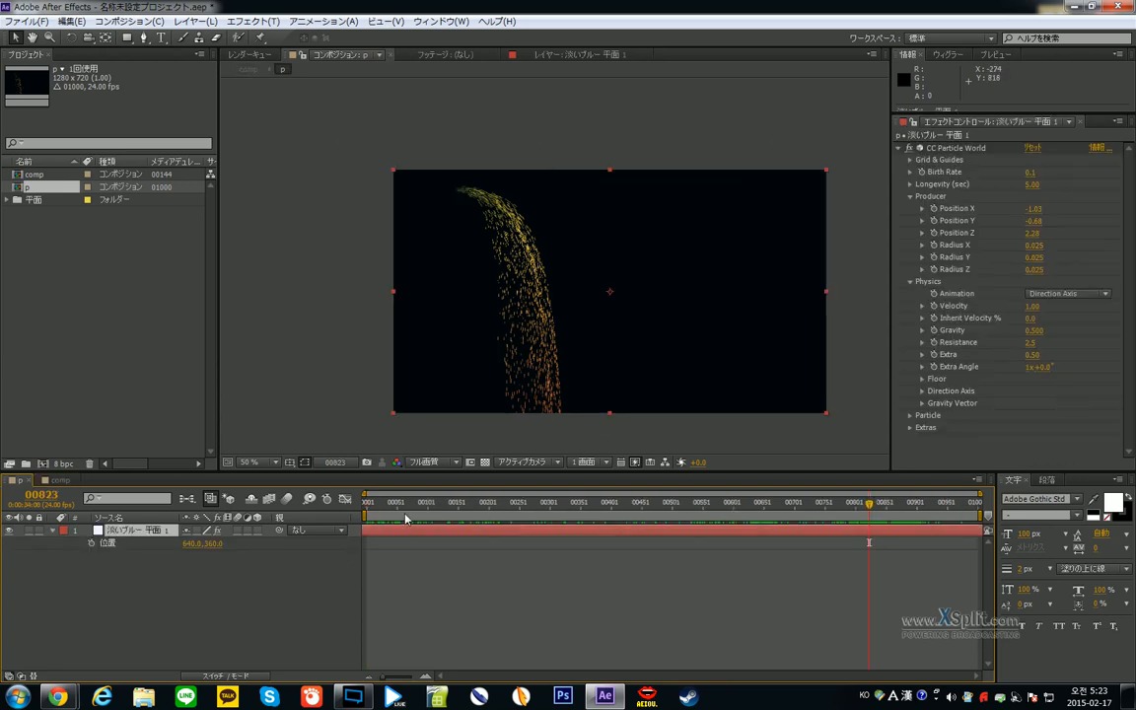
- Review the particle stream in the p composition from its first frame to frame 848
key("Home")
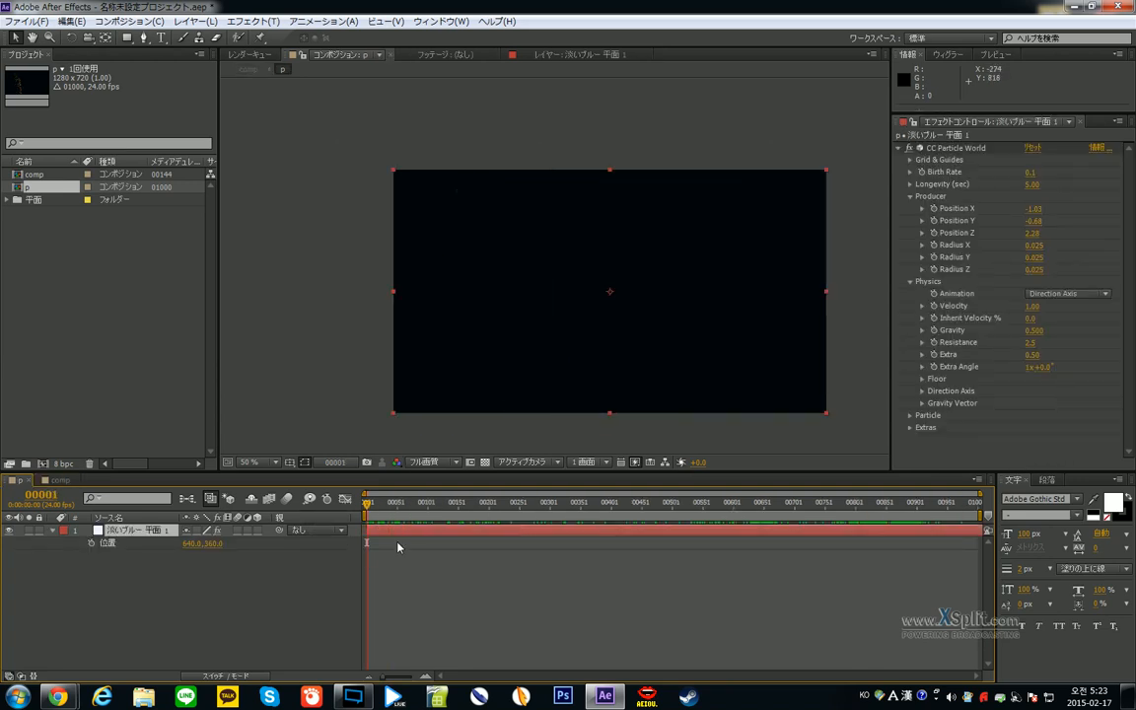
left_click_drag(381, 509, 353, 508)
key("space")
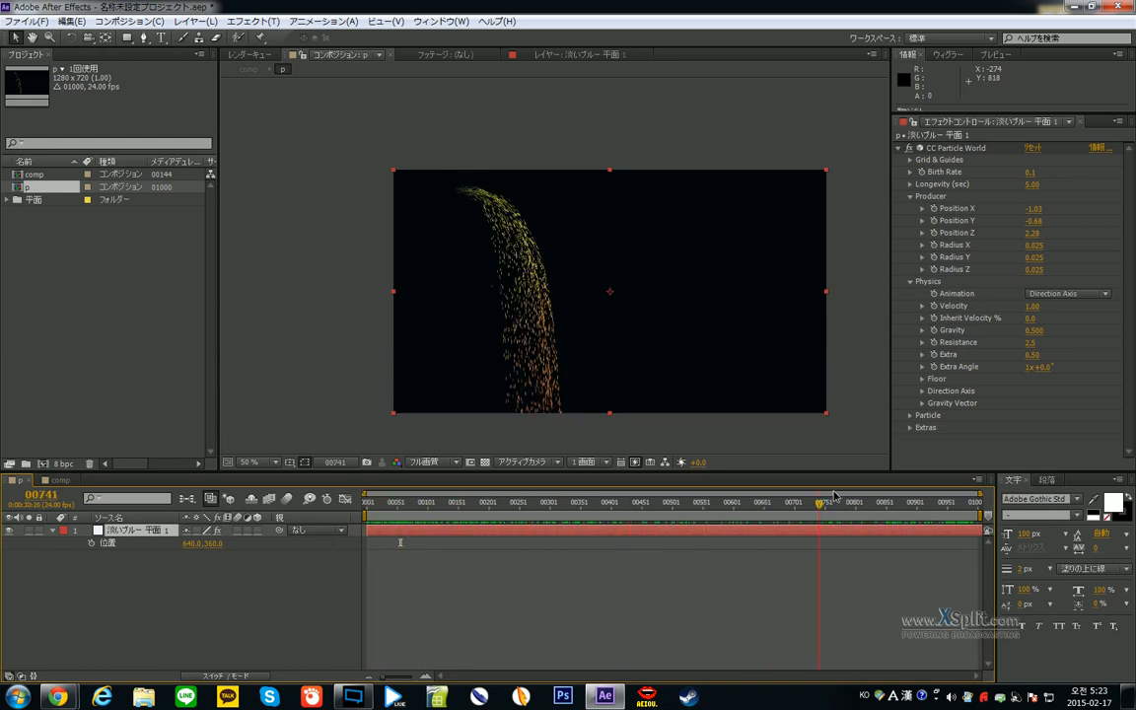
scroll(639, 316, "up", 1)
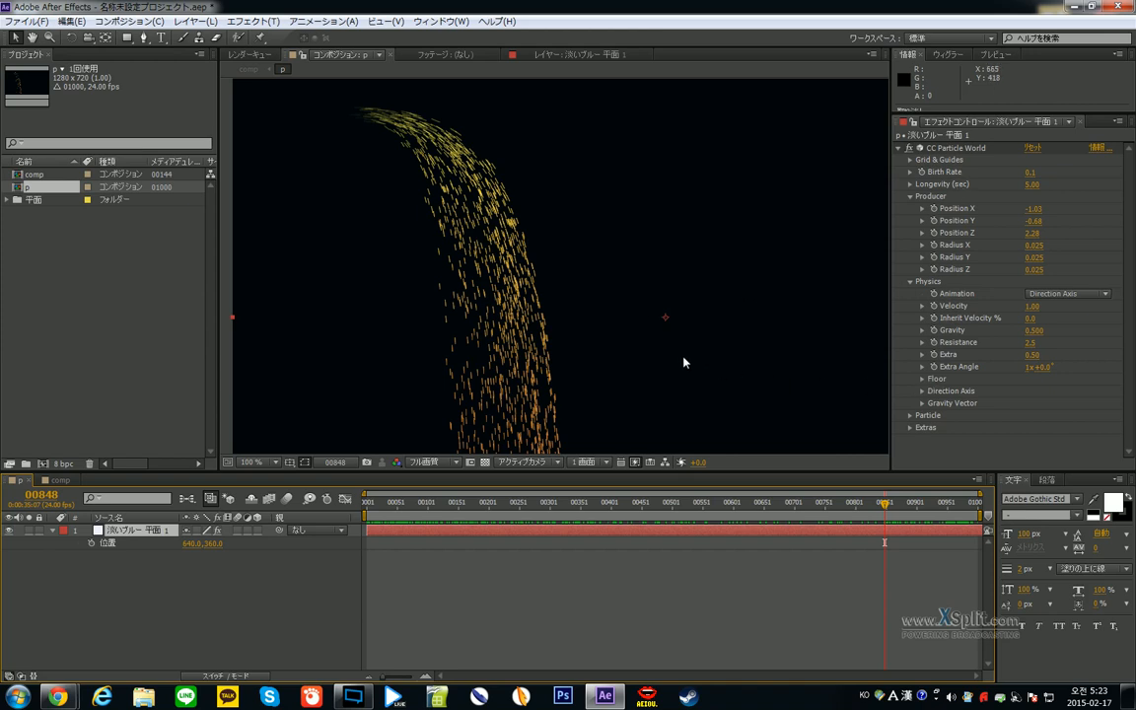
- Expand CC Particle World's Particle settings, collapse Producer and Physics, and inspect the line particles up close
left_click(910, 415)
scroll(910, 292, "down", 3)
scroll(912, 246, "up", 3)
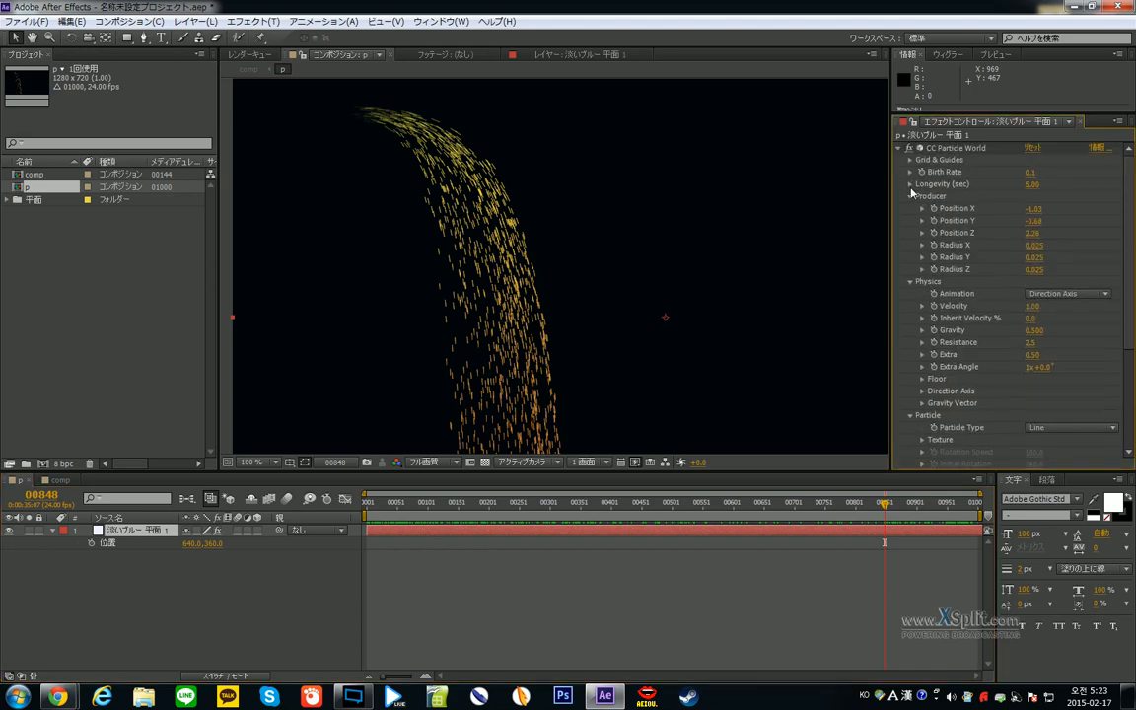
left_click(909, 202)
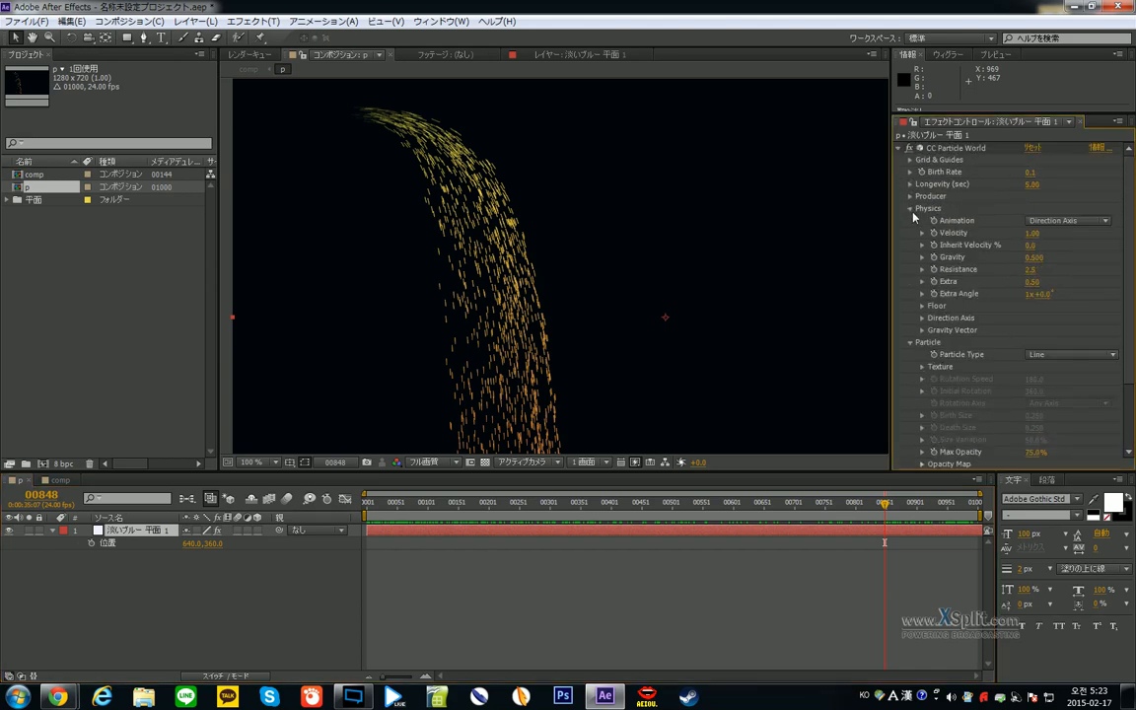
left_click(910, 208)
scroll(597, 268, "up", 1)
left_click_drag(365, 153, 582, 358)
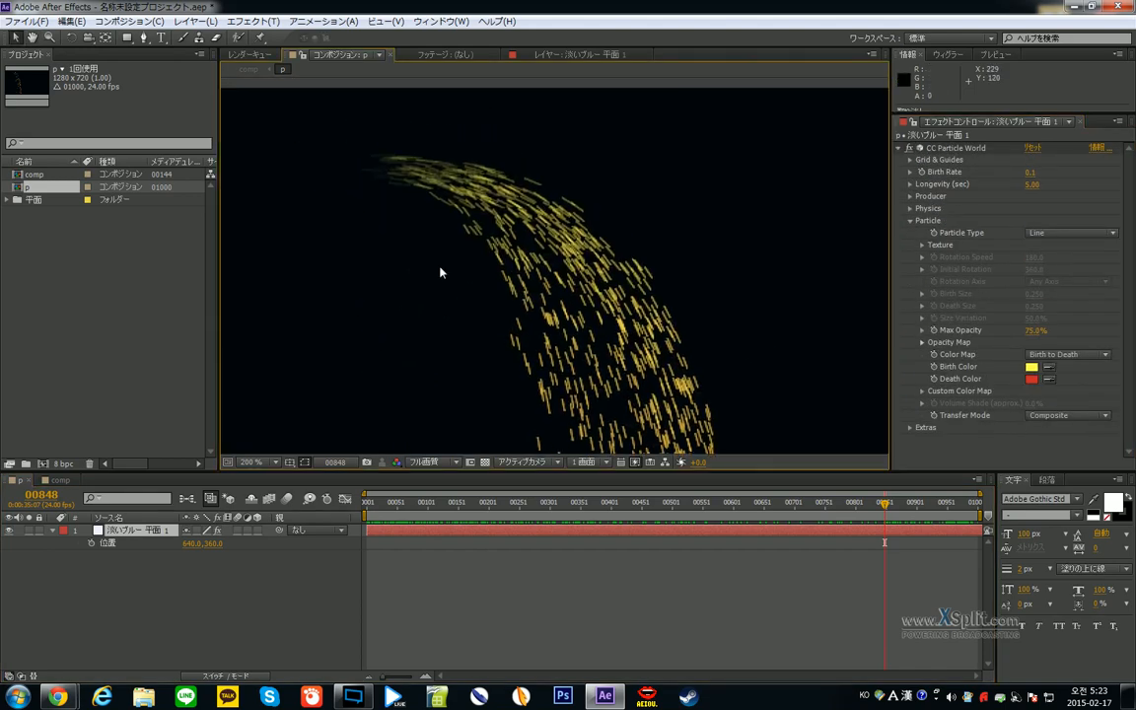
left_click_drag(667, 309, 661, 240)
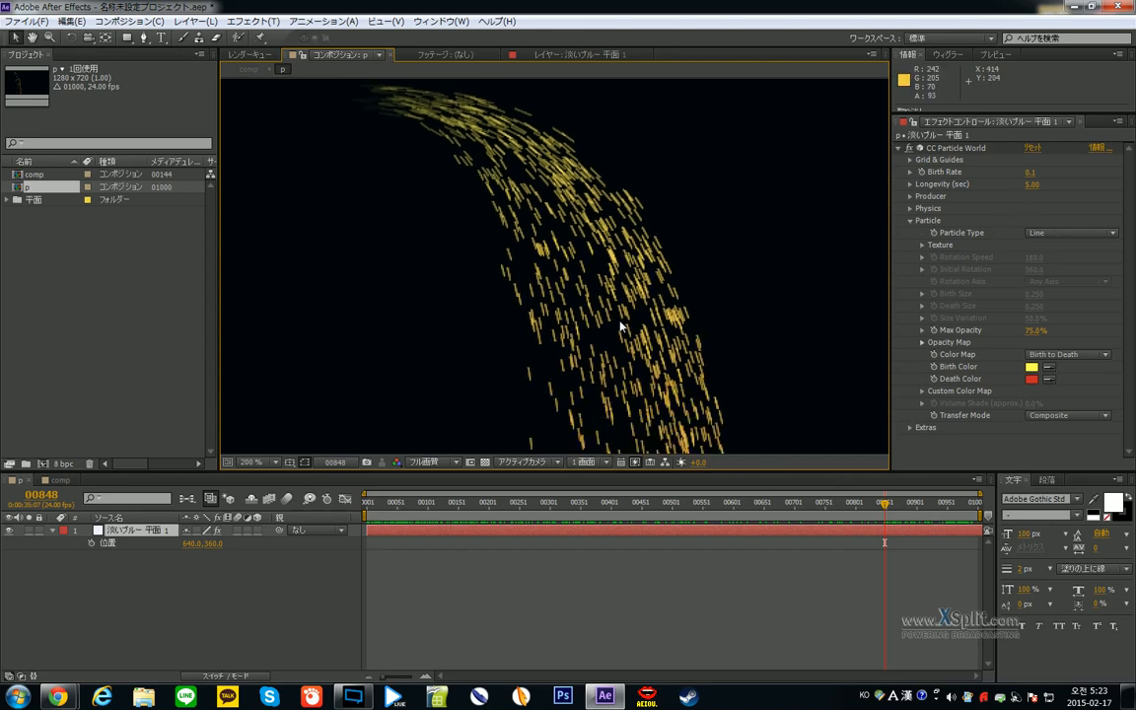
- Try the Star and Shaded Sphere particle types on the stream
left_click(1032, 232)
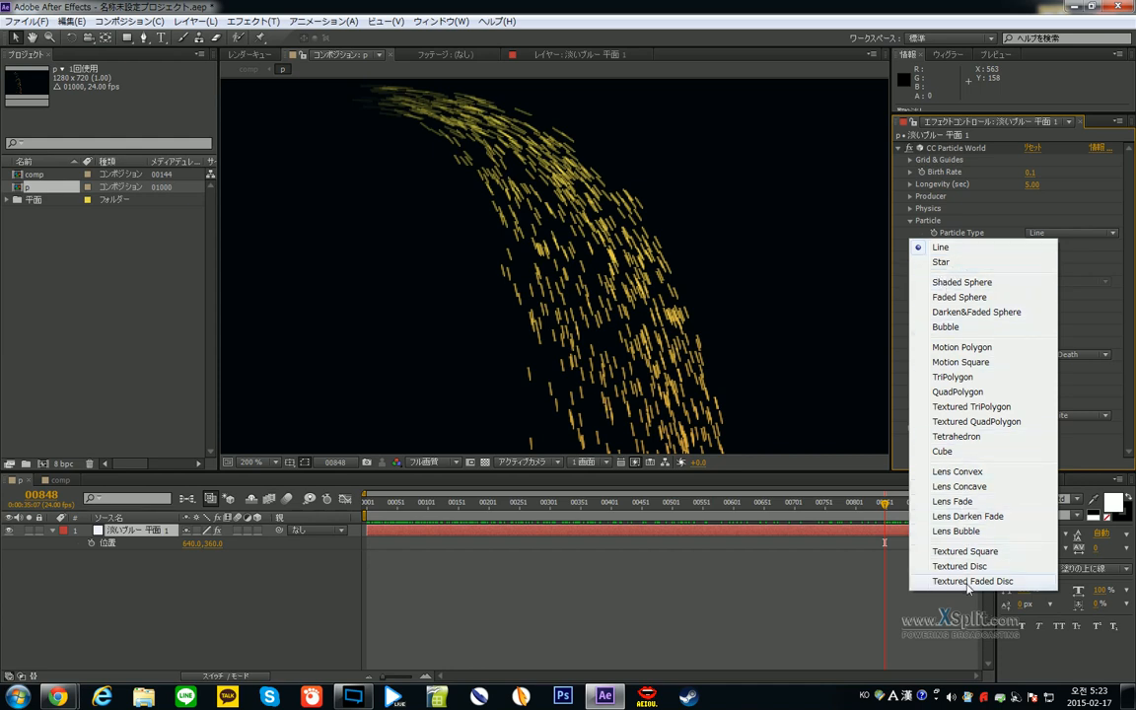
left_click(964, 264)
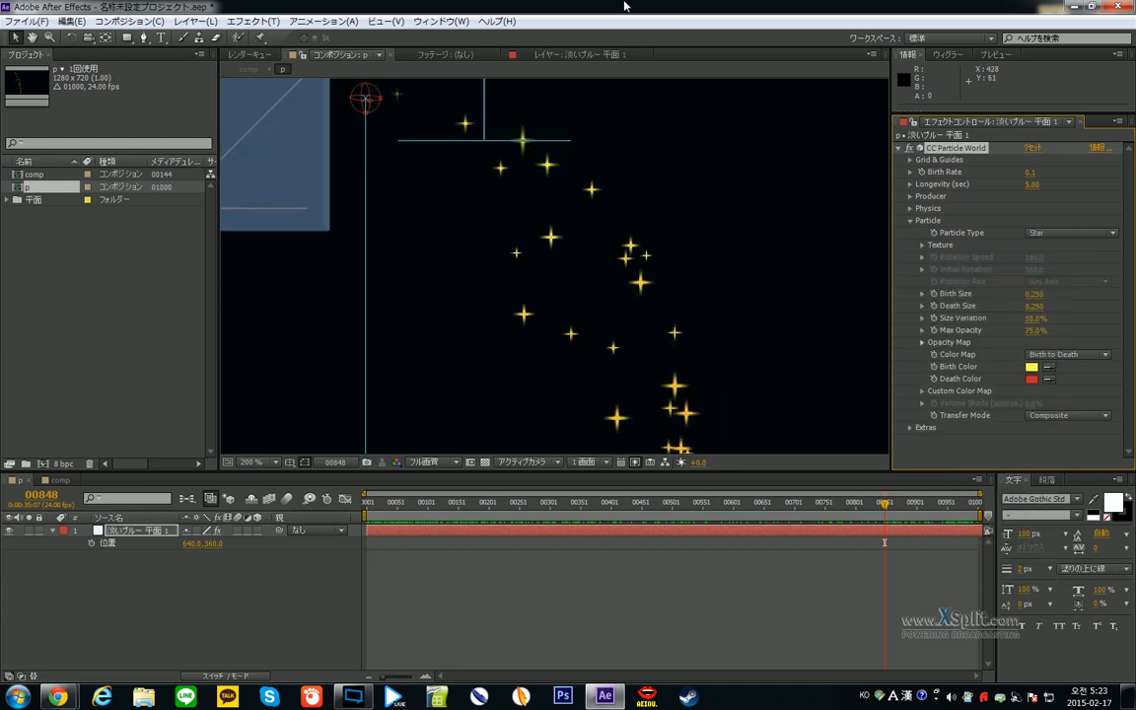
scroll(641, 137, "down", 2)
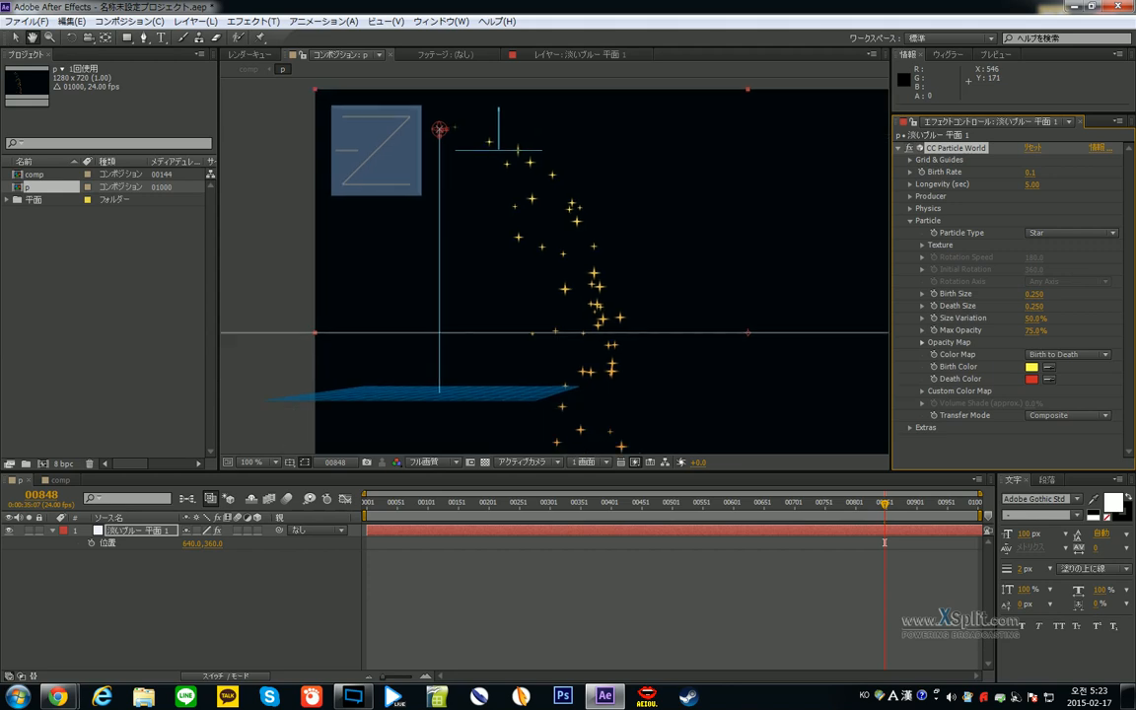
left_click(1071, 233)
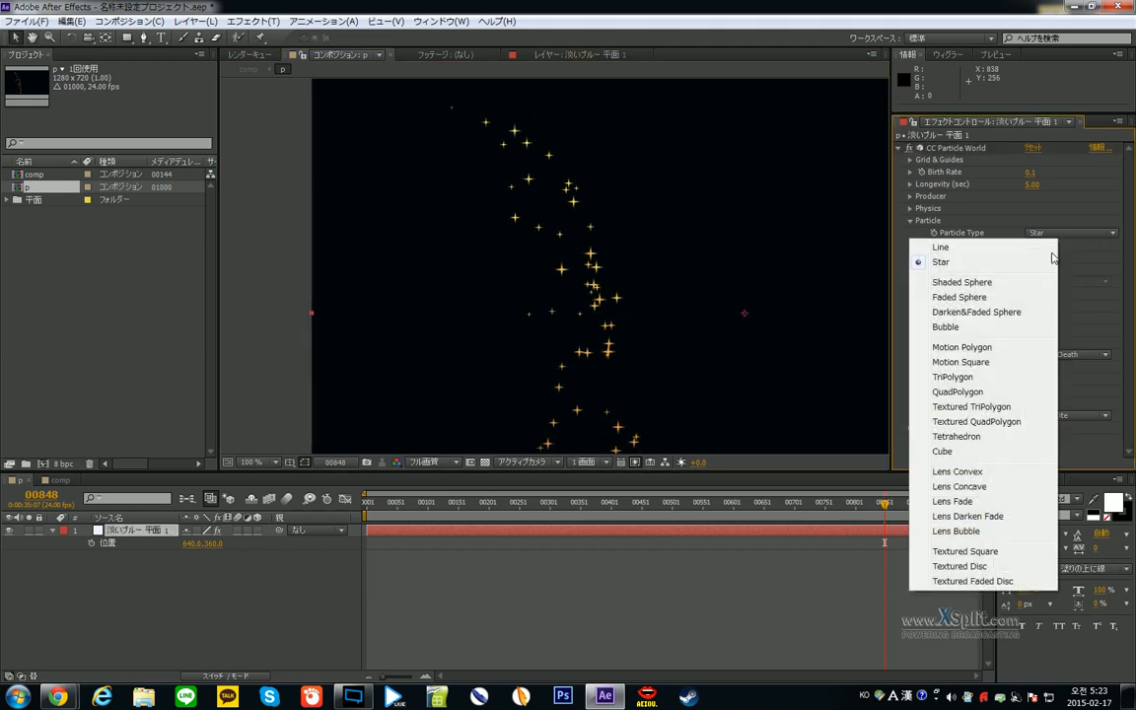
left_click(991, 287)
scroll(563, 262, "up", 1)
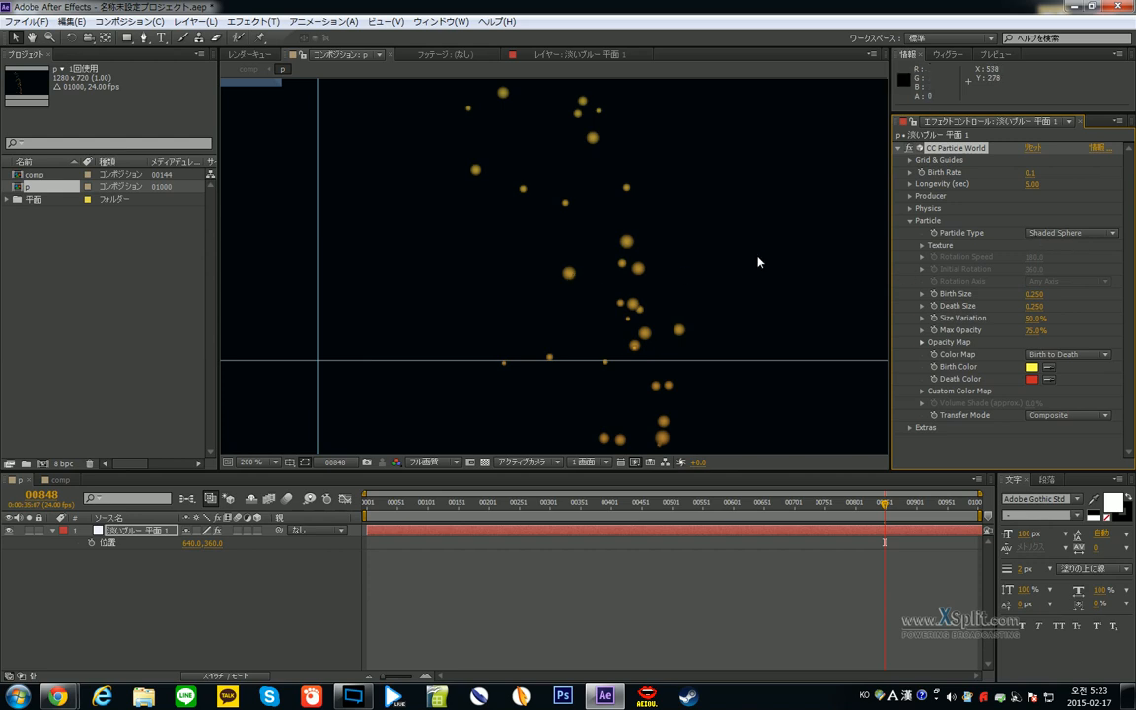
- Try the Faded Sphere, Darken&Faded Sphere and Bubble particle types on the stream
left_click(1084, 235)
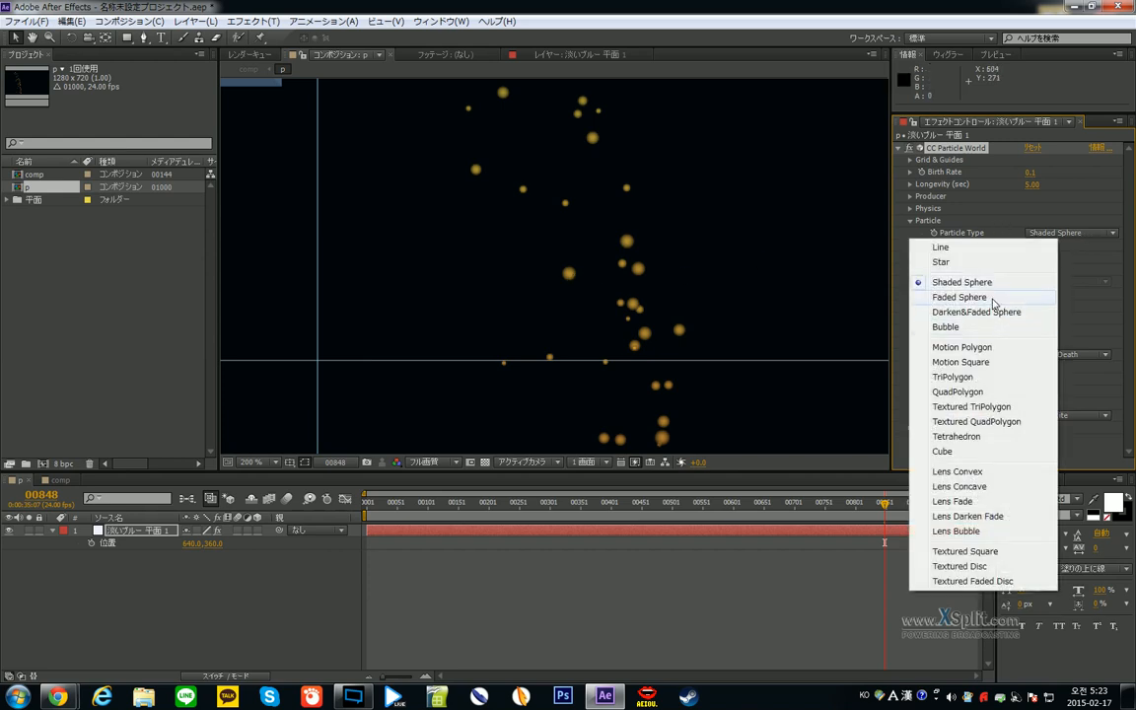
left_click(991, 298)
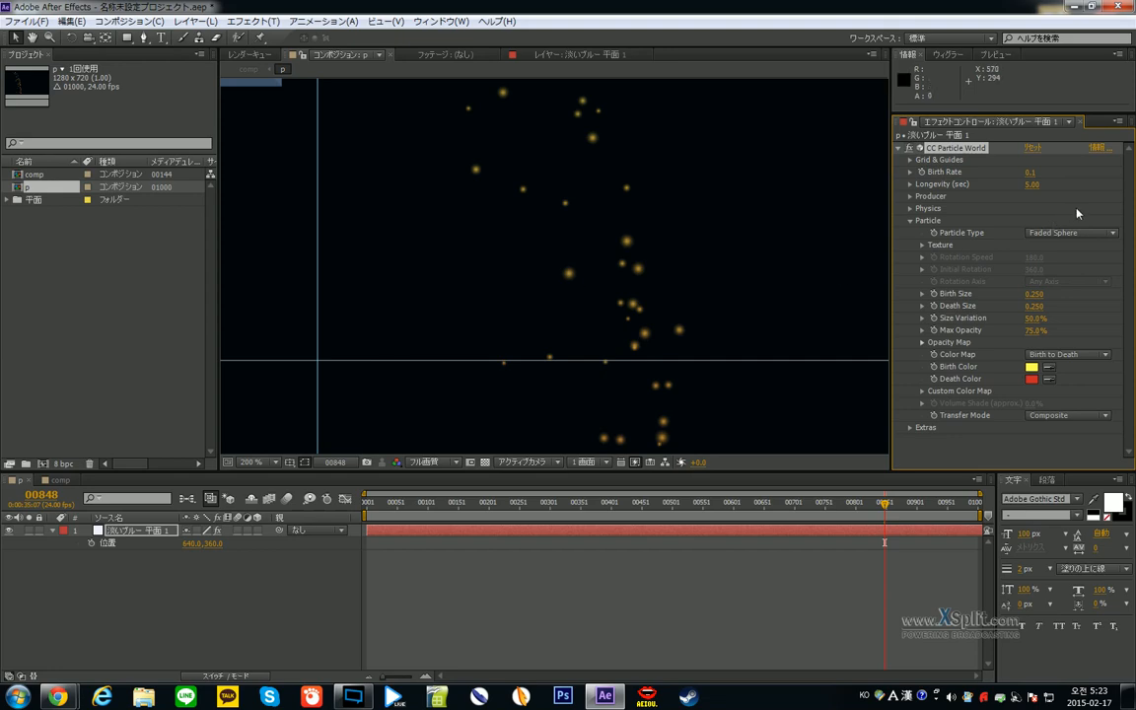
left_click(1071, 233)
left_click(1002, 313)
left_click(1072, 233)
left_click(1002, 327)
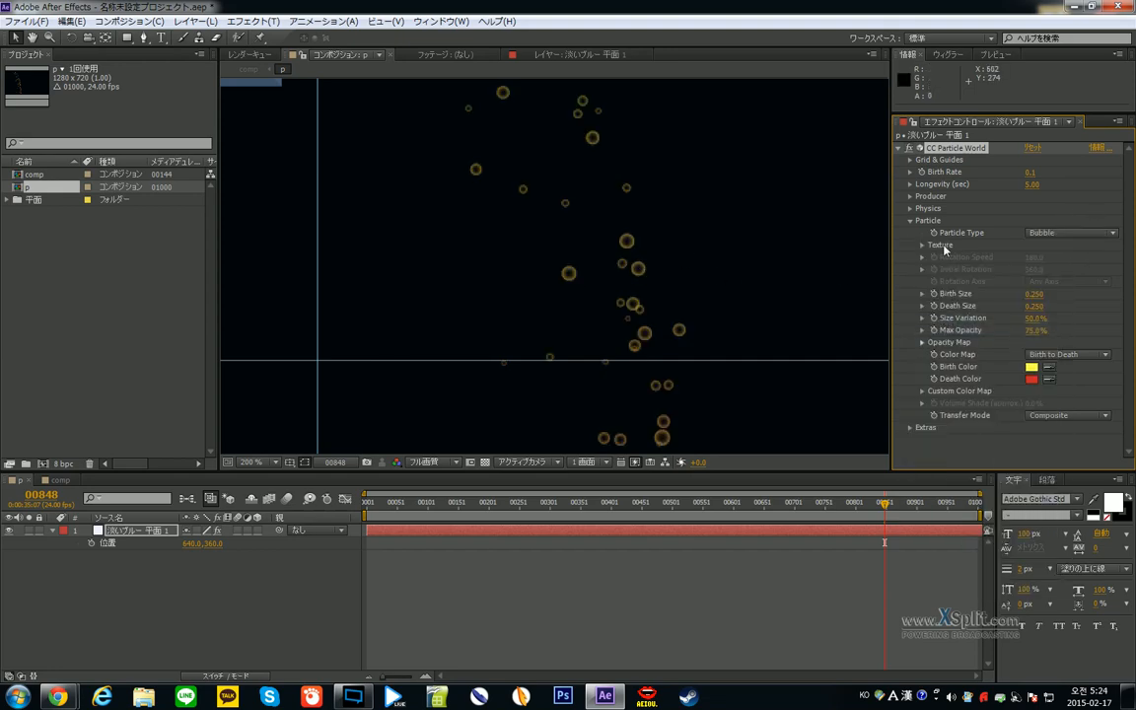
- Try the Motion Polygon, Motion Square and TriPolygon particle types on the stream
left_click(1061, 237)
left_click(1002, 345)
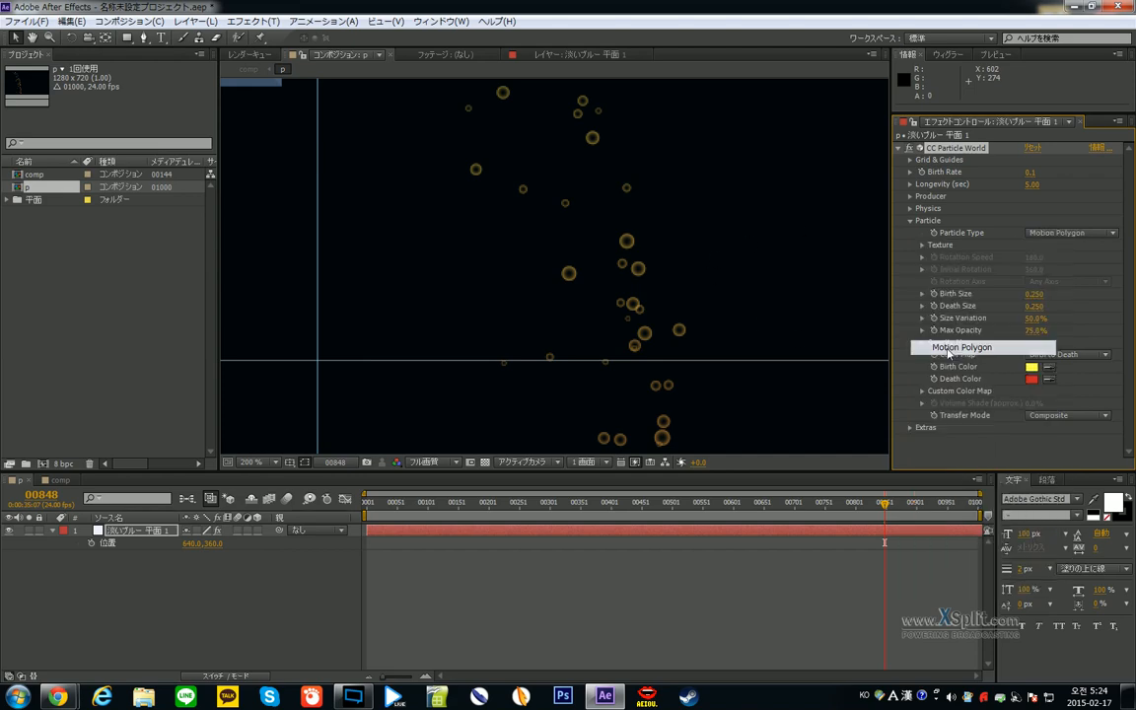
left_click(1071, 232)
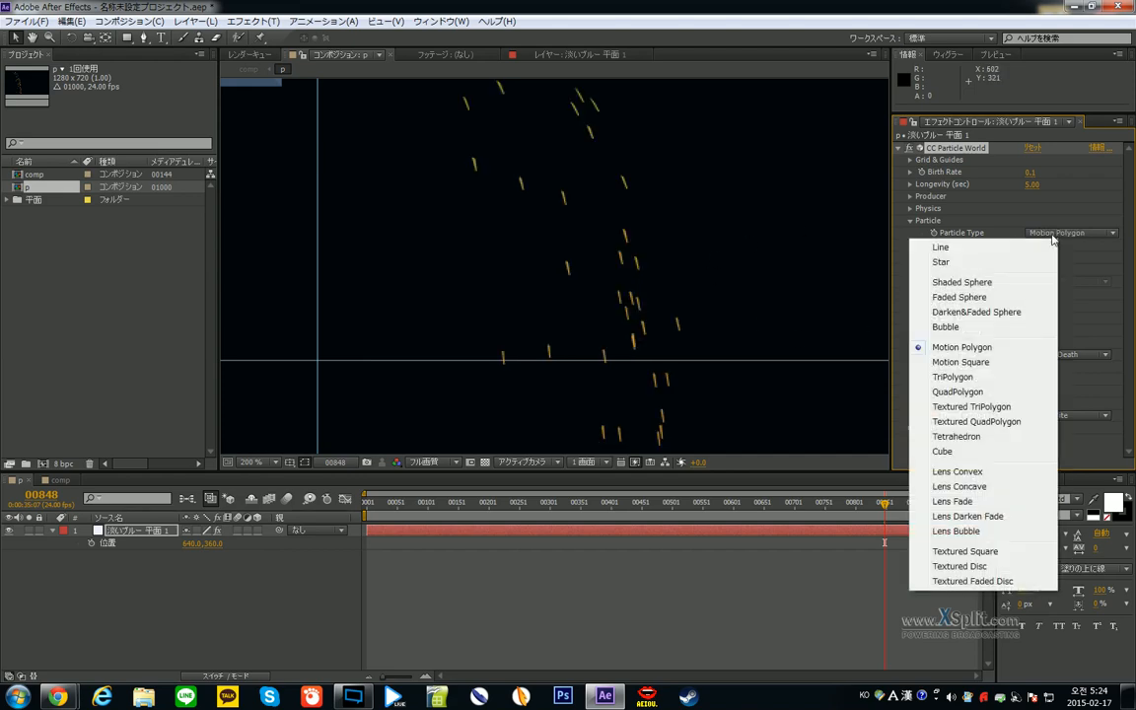
left_click(987, 361)
left_click(1071, 233)
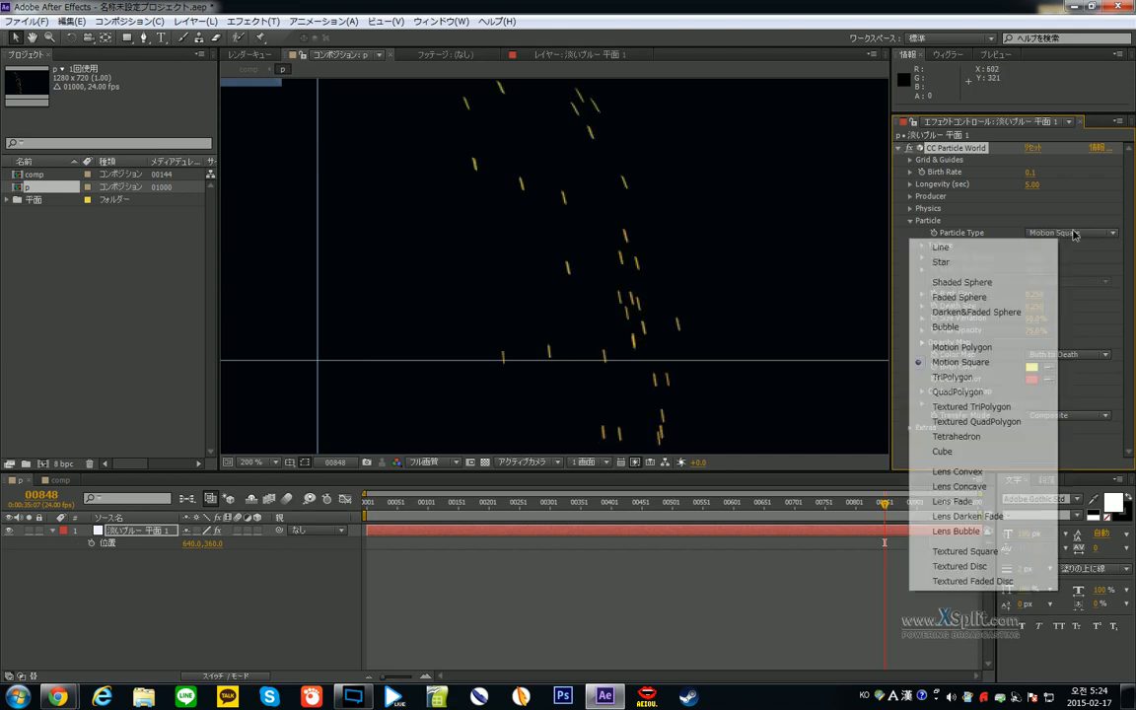
left_click(977, 375)
- Try the QuadPolygon, Textured TriPolygon and Cube particle types on the stream
left_click(1071, 233)
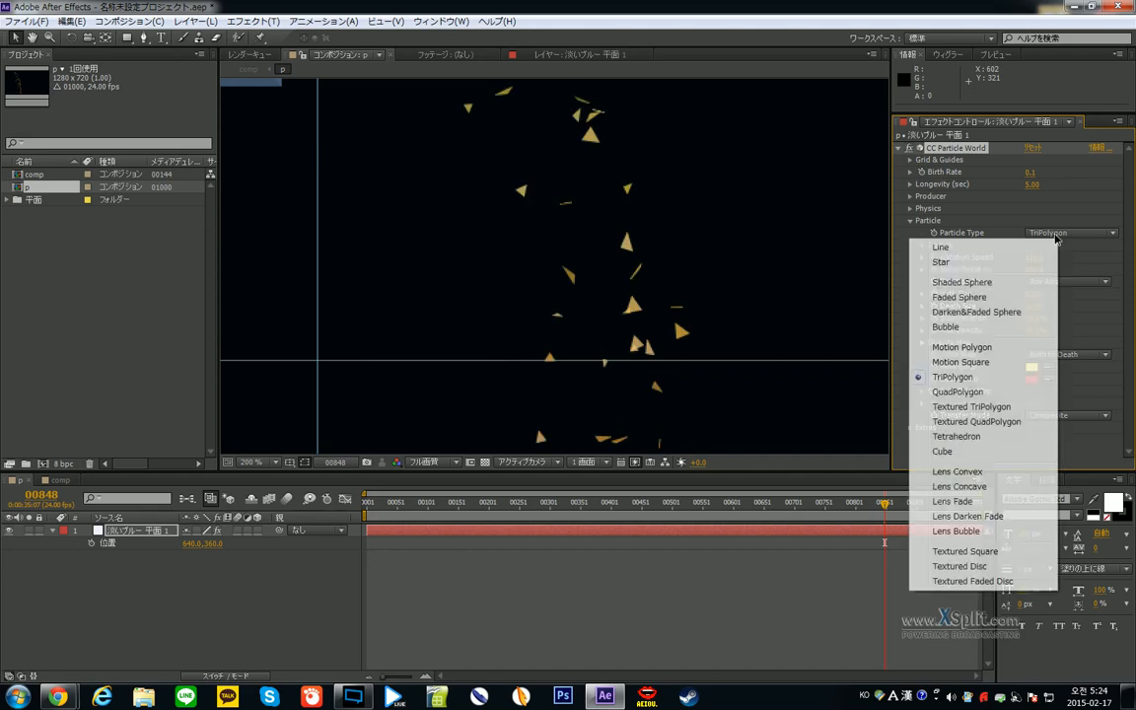
left_click(976, 392)
left_click(1071, 233)
left_click(976, 406)
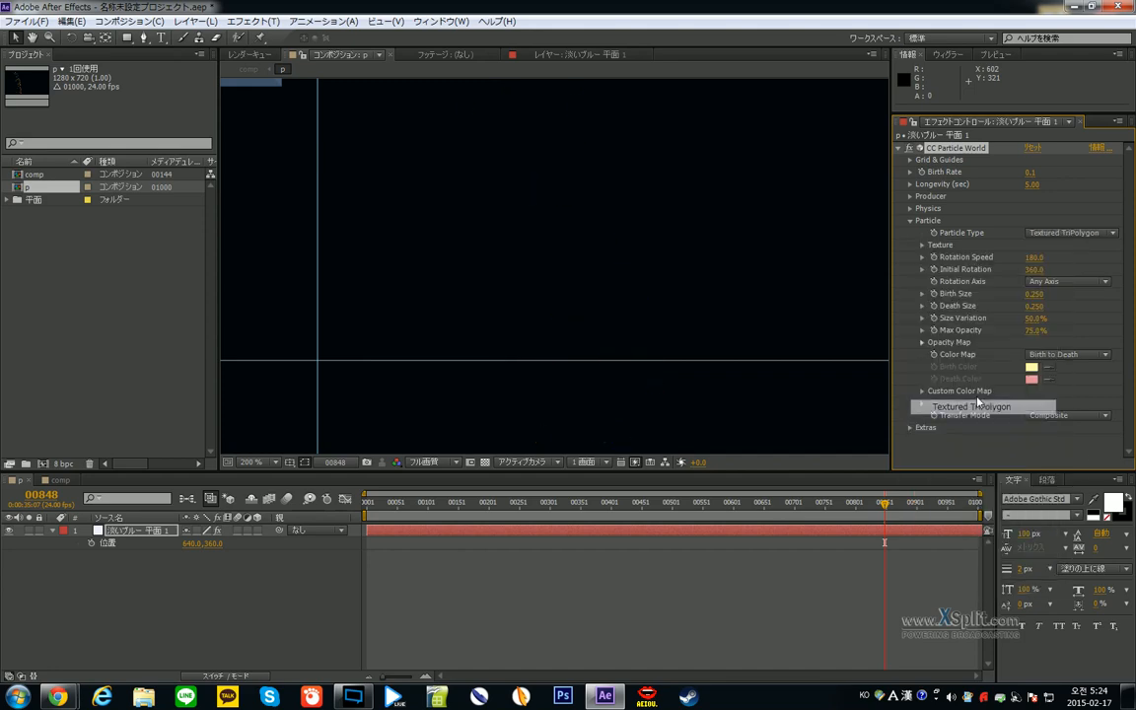
left_click(1071, 232)
left_click(961, 447)
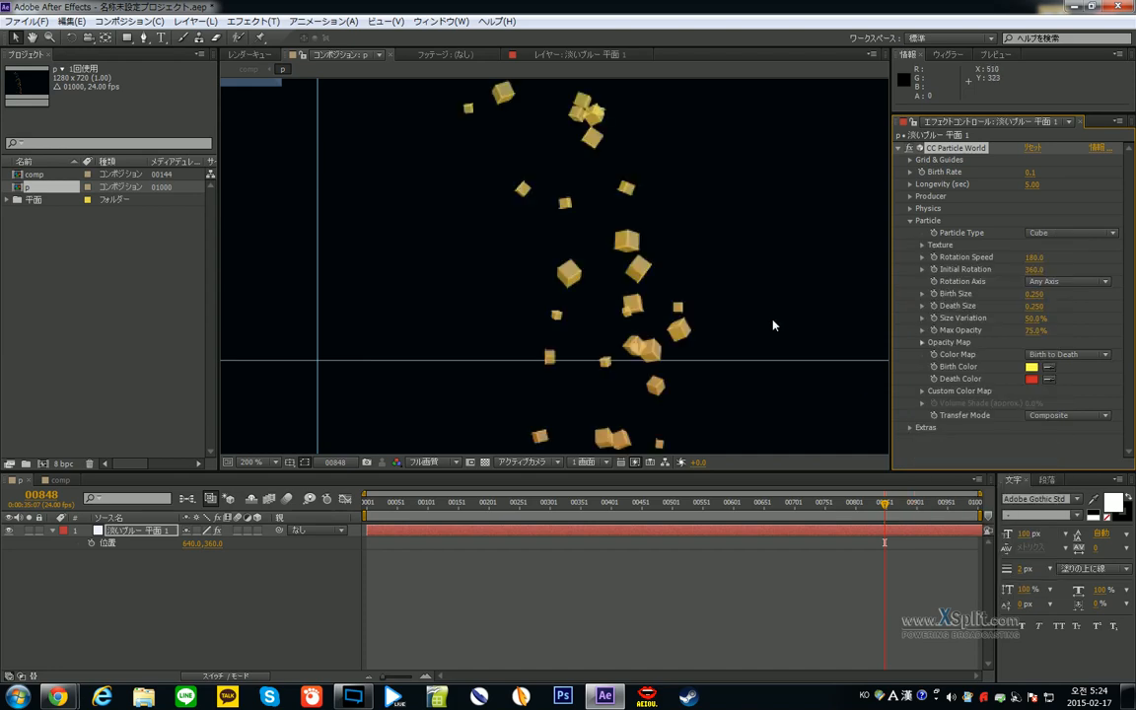
- Try the Lens Convex and Lens Concave particle types and set the Particle Type to Textured Square
left_click(1071, 233)
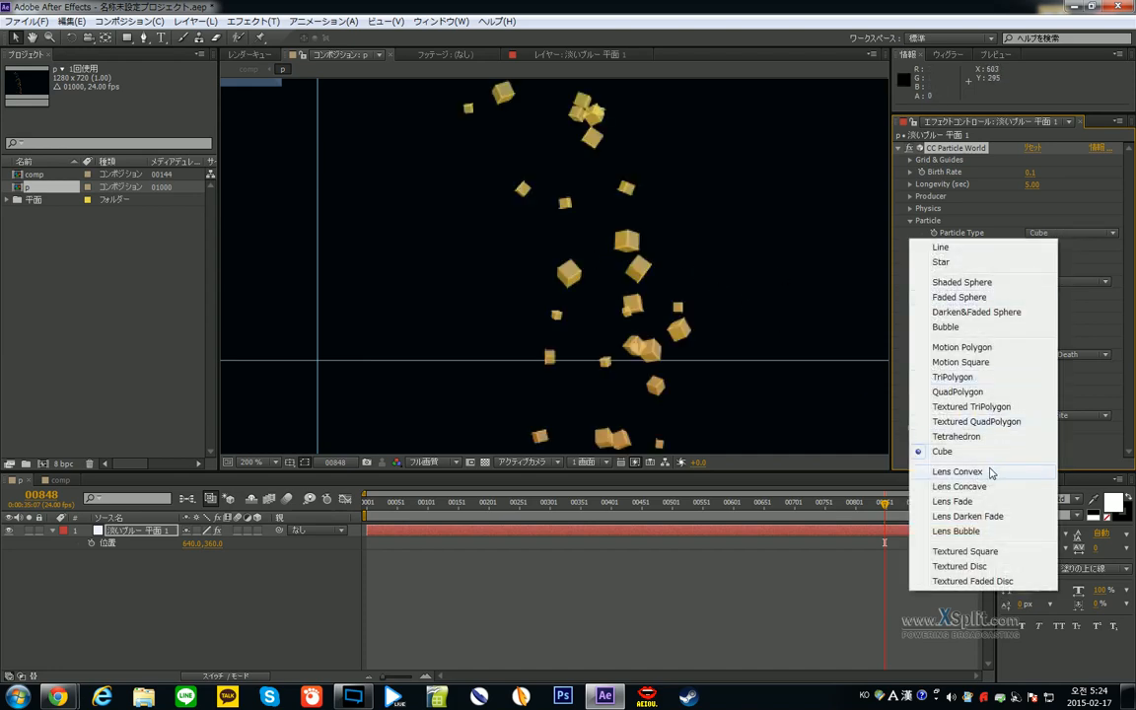
left_click(991, 474)
left_click(1072, 232)
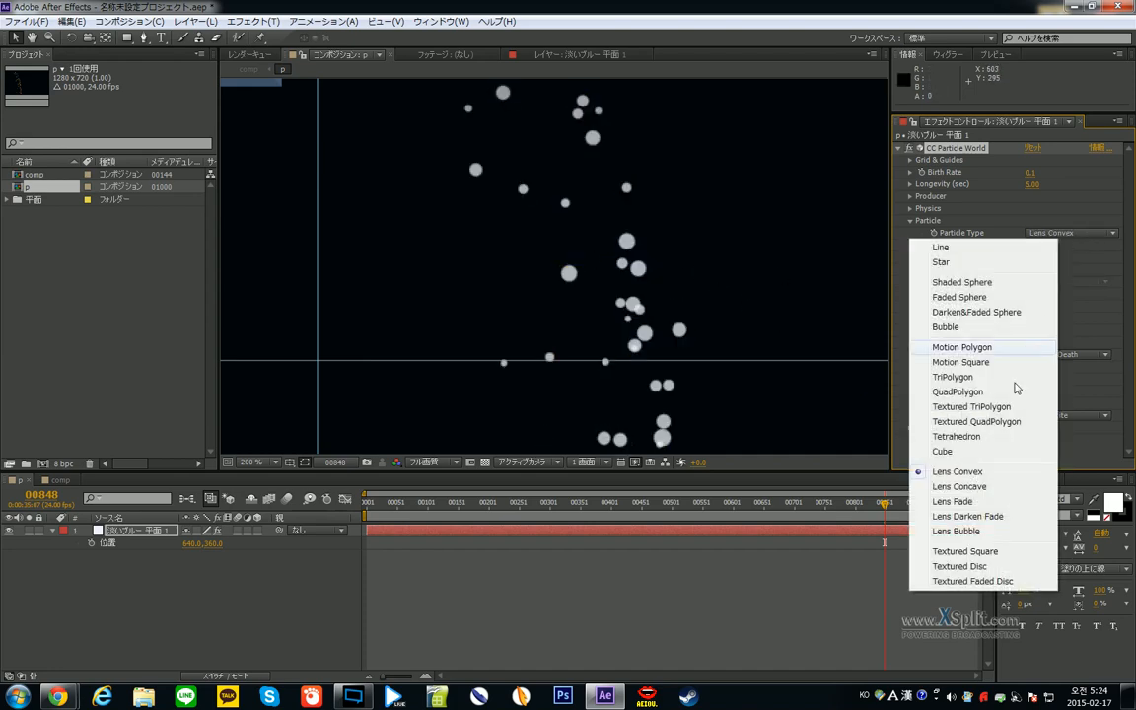
left_click(981, 487)
left_click(1072, 233)
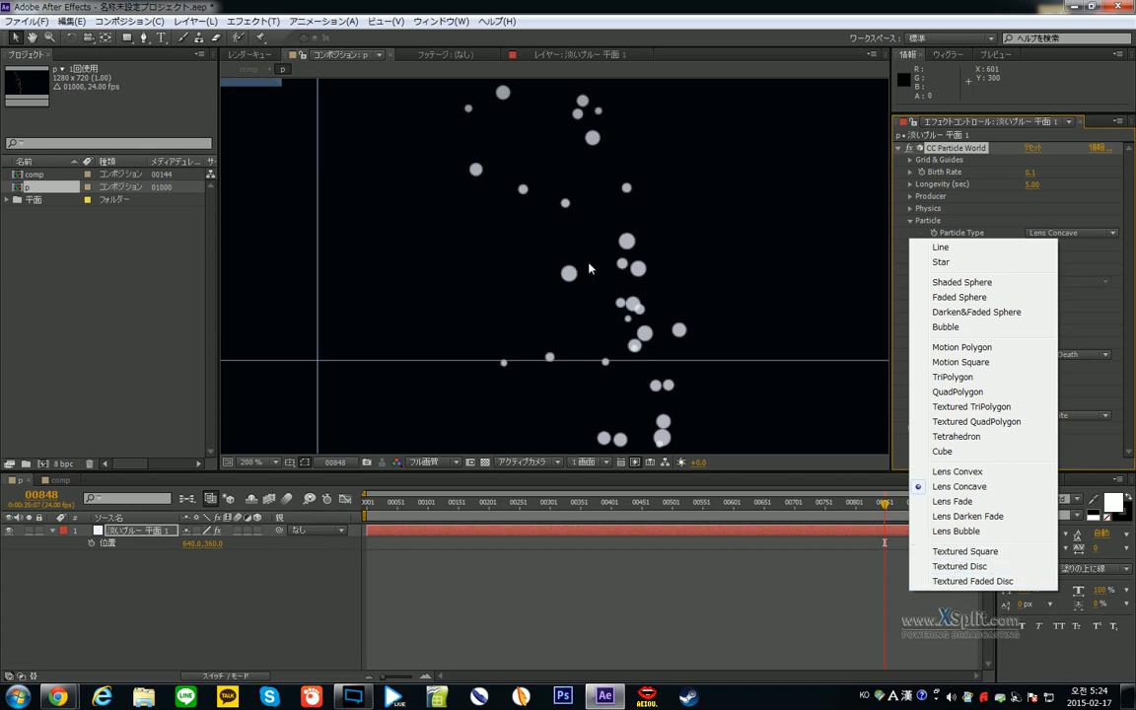
left_click(991, 551)
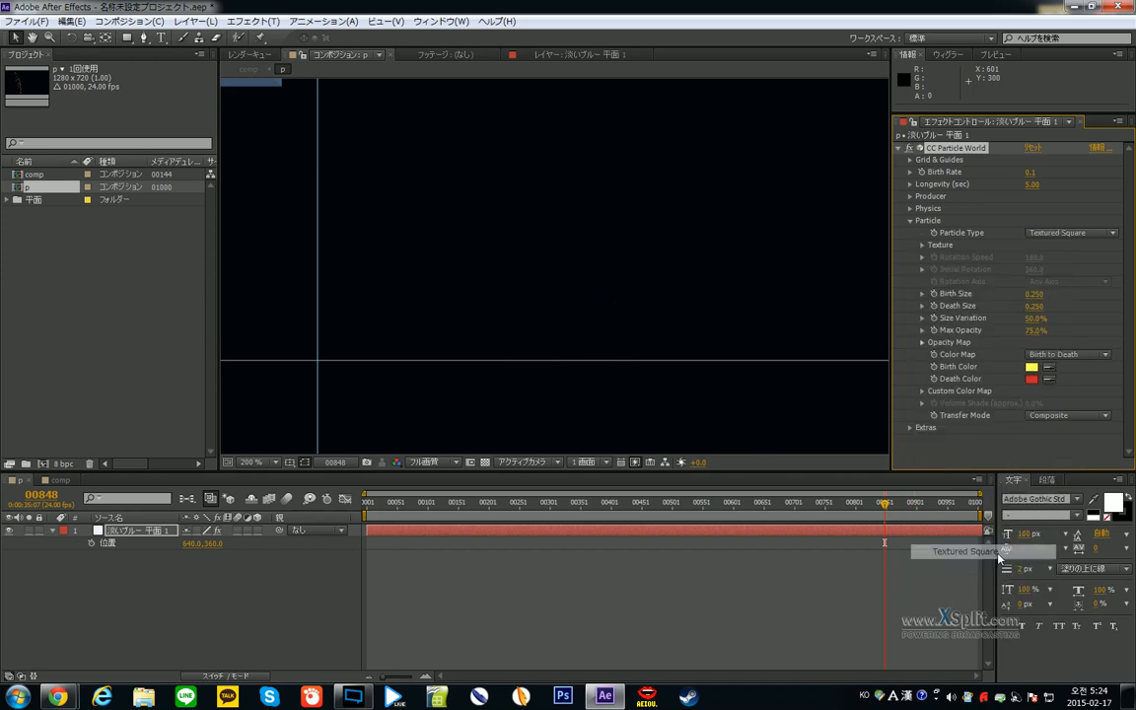
- Try the Line particle type with the Texture settings expanded, and return the Particle Type to Textured Square
left_click(1046, 233)
left_click(1002, 247)
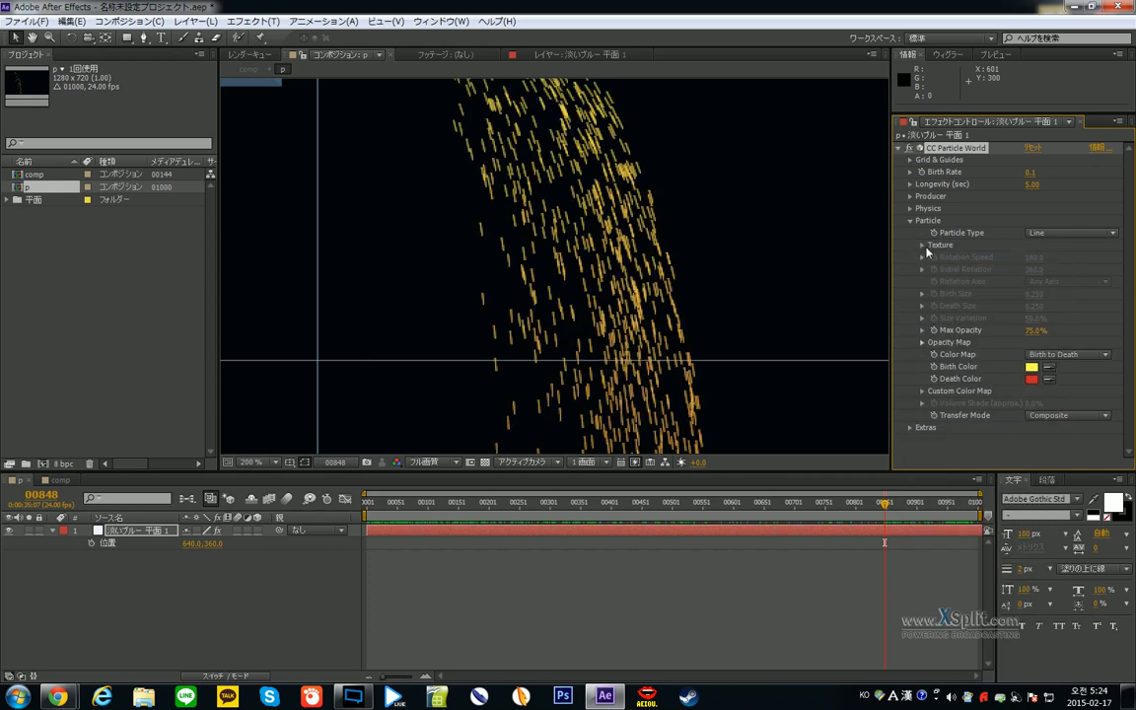
left_click(923, 244)
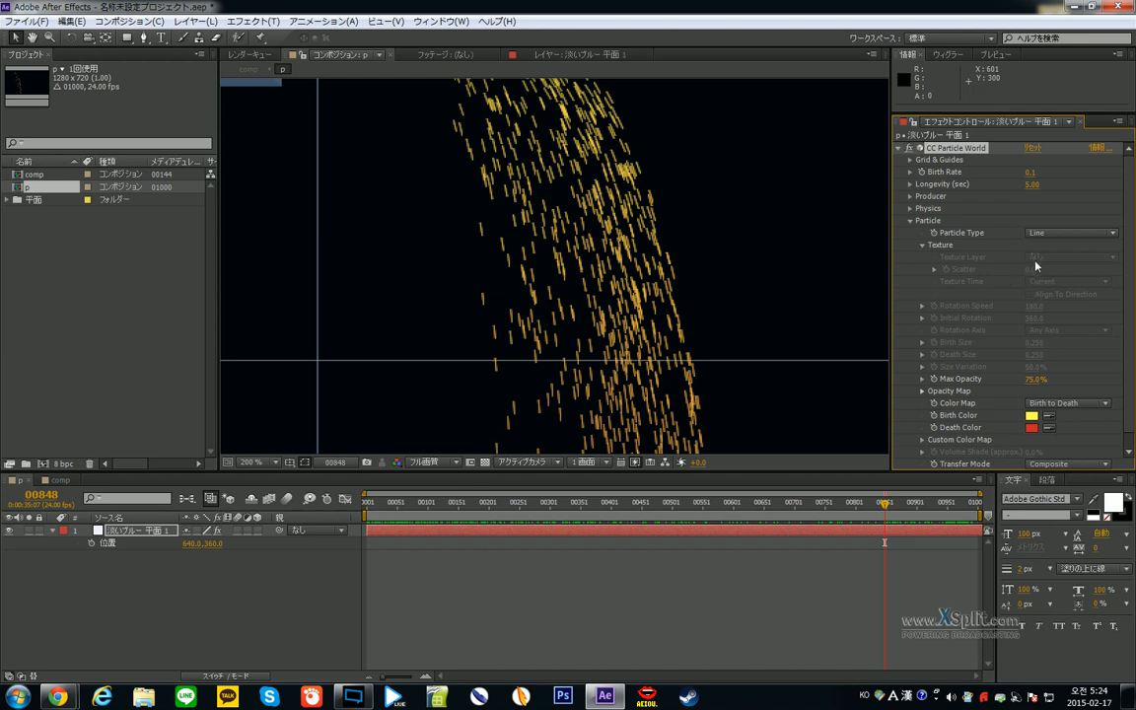
left_click(922, 246)
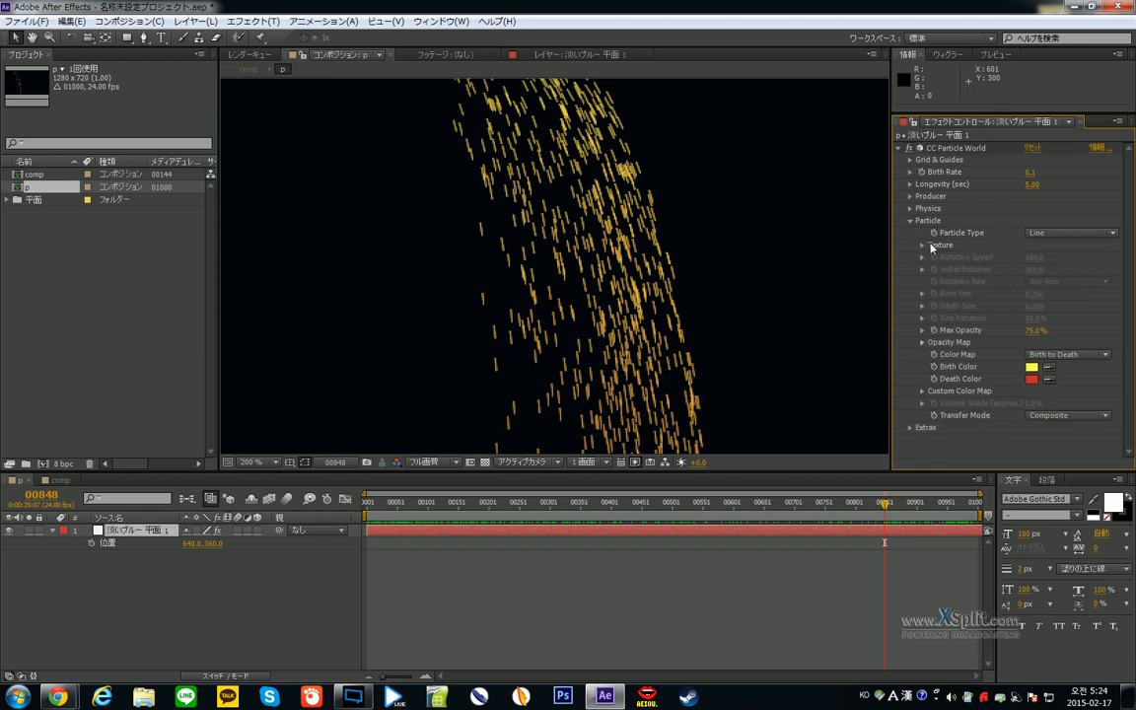
left_click(922, 246)
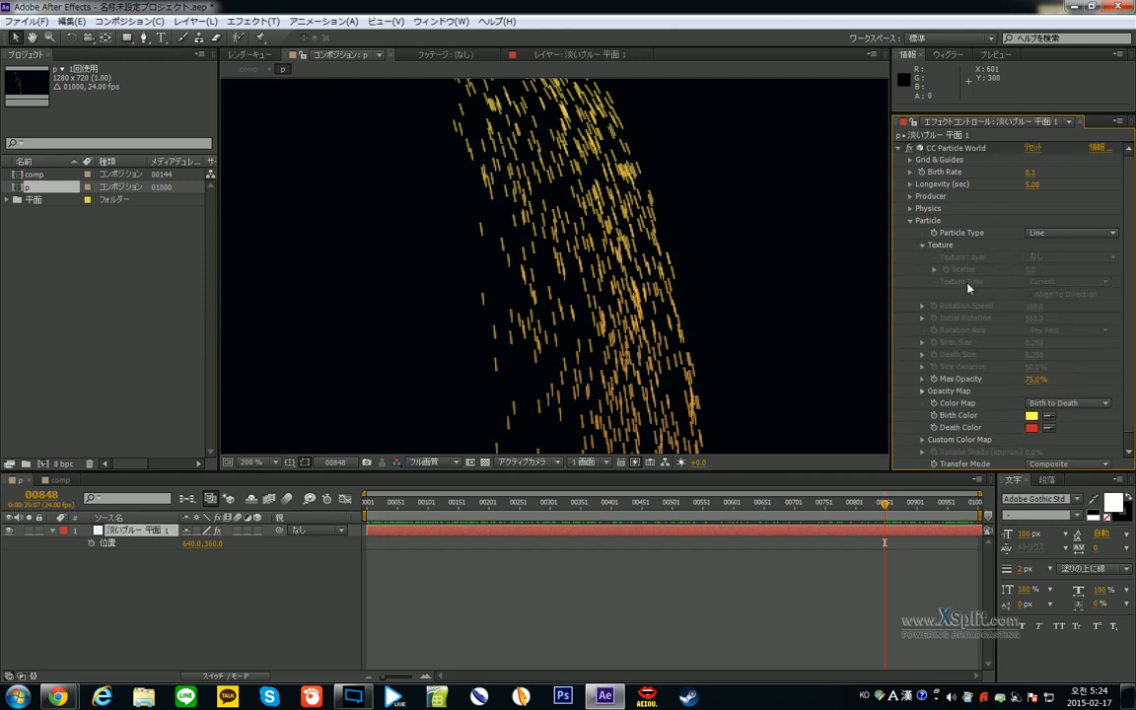
left_click(1052, 237)
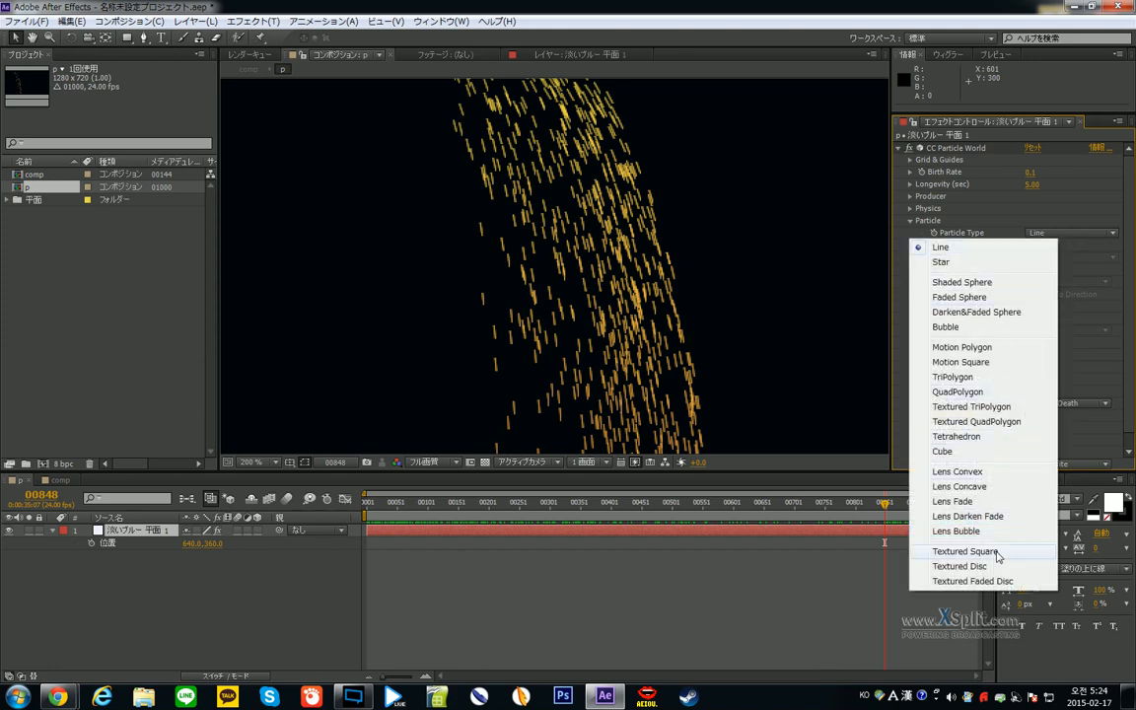
left_click(996, 551)
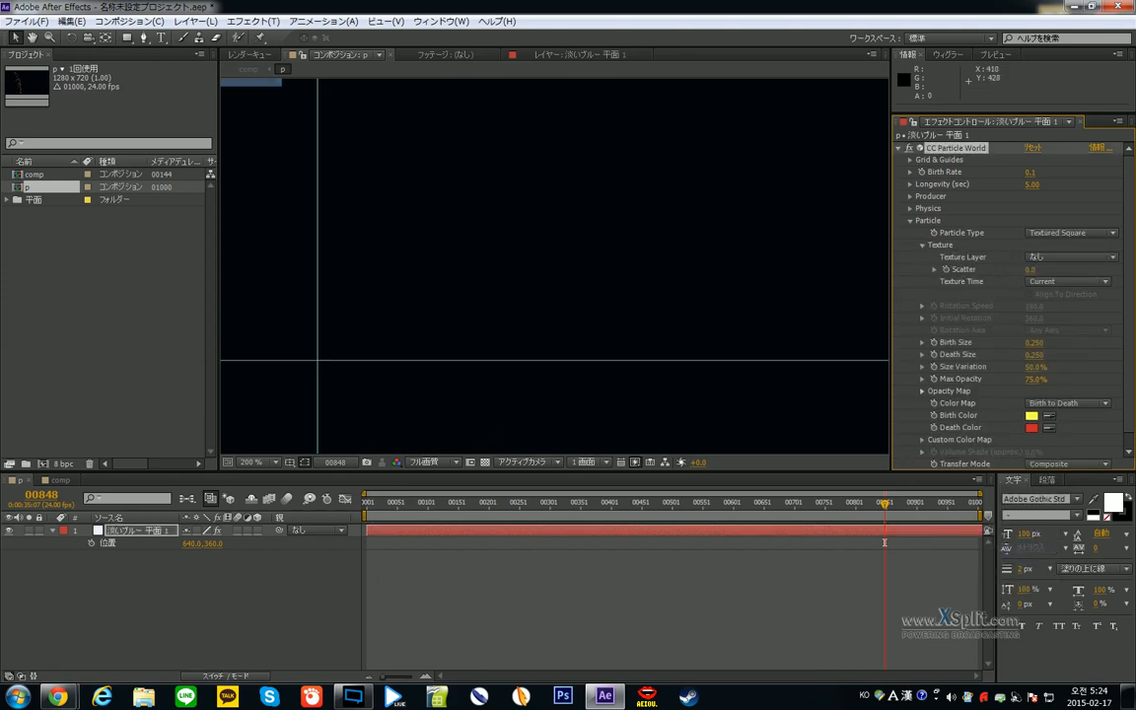
left_click(1066, 258)
left_click(187, 580)
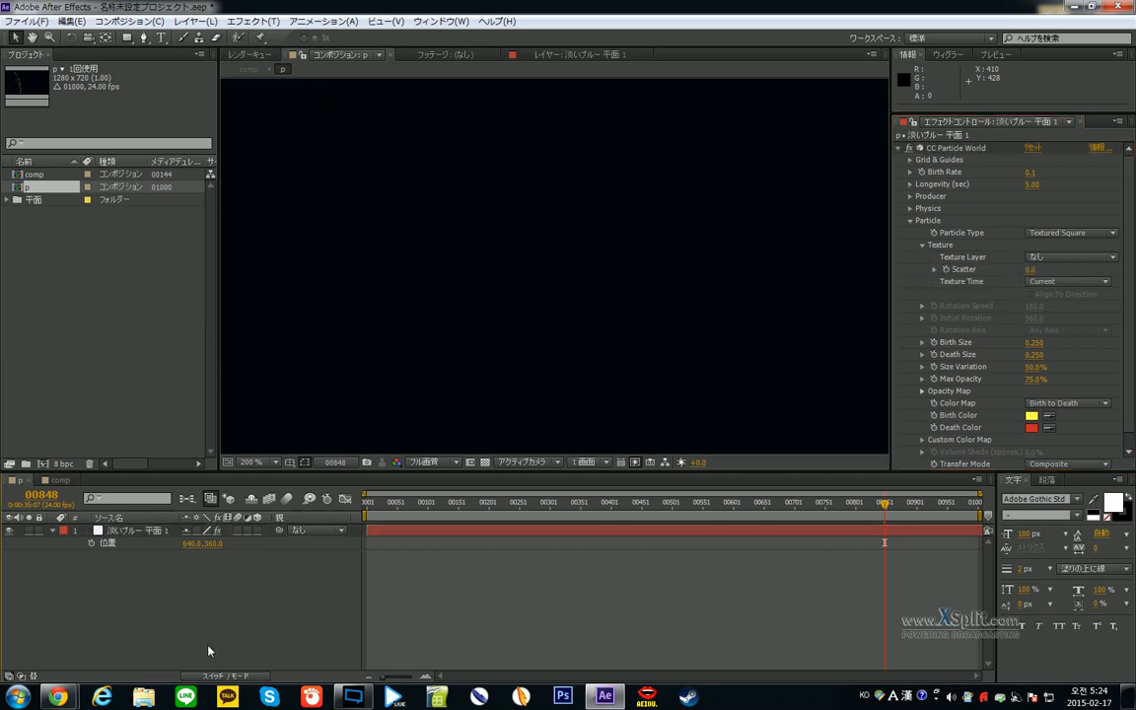
- Duplicate the particle solid at frame 1 and pre-compose the copy as tex, leaving its attributes in p
left_click(495, 504)
key("Home")
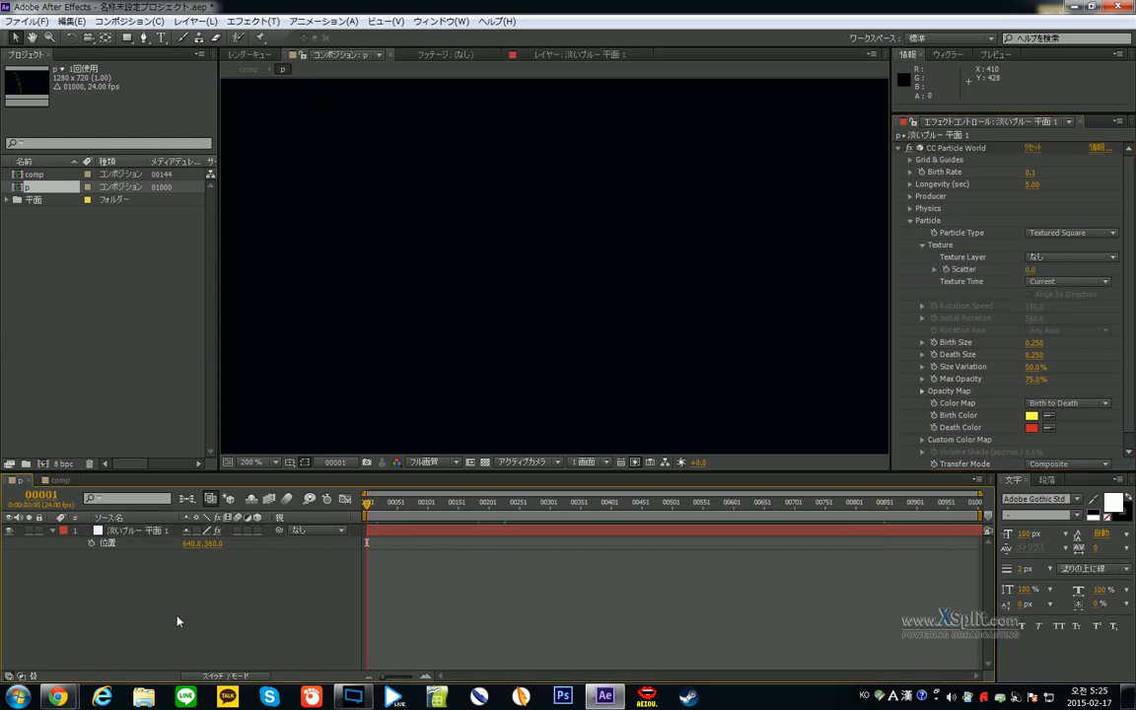
left_click(259, 532)
key("ctrl+d")
key("ctrl+shift+c")
key("Escape")
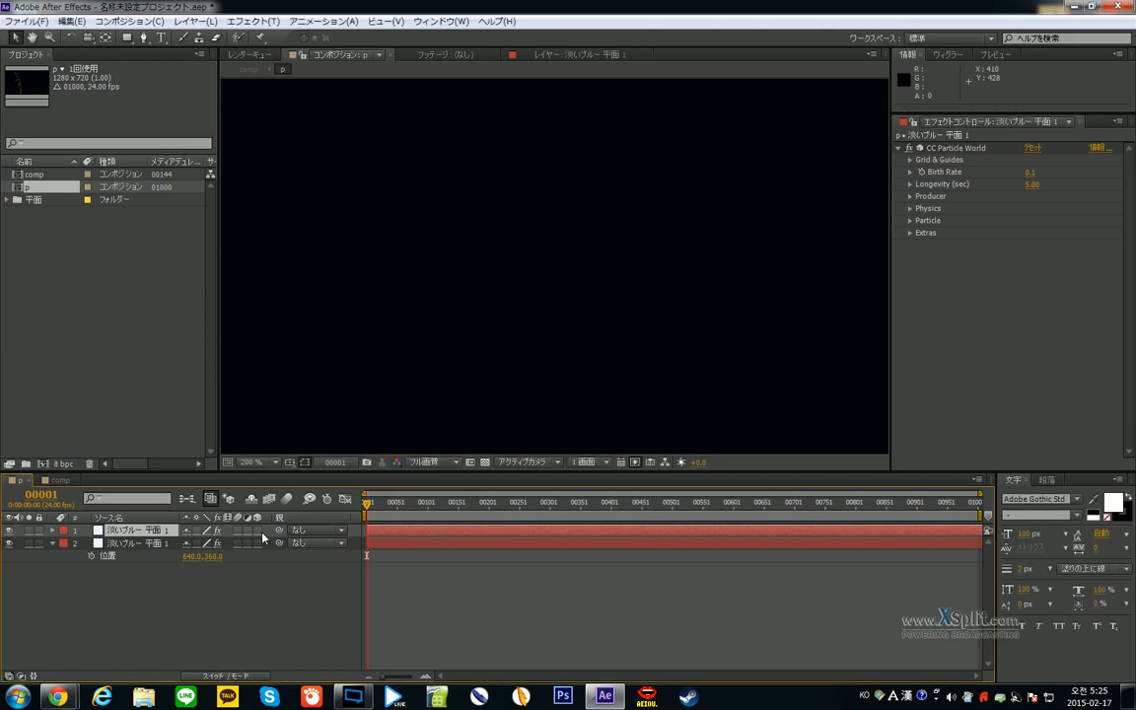
key("ctrl+shift+c")
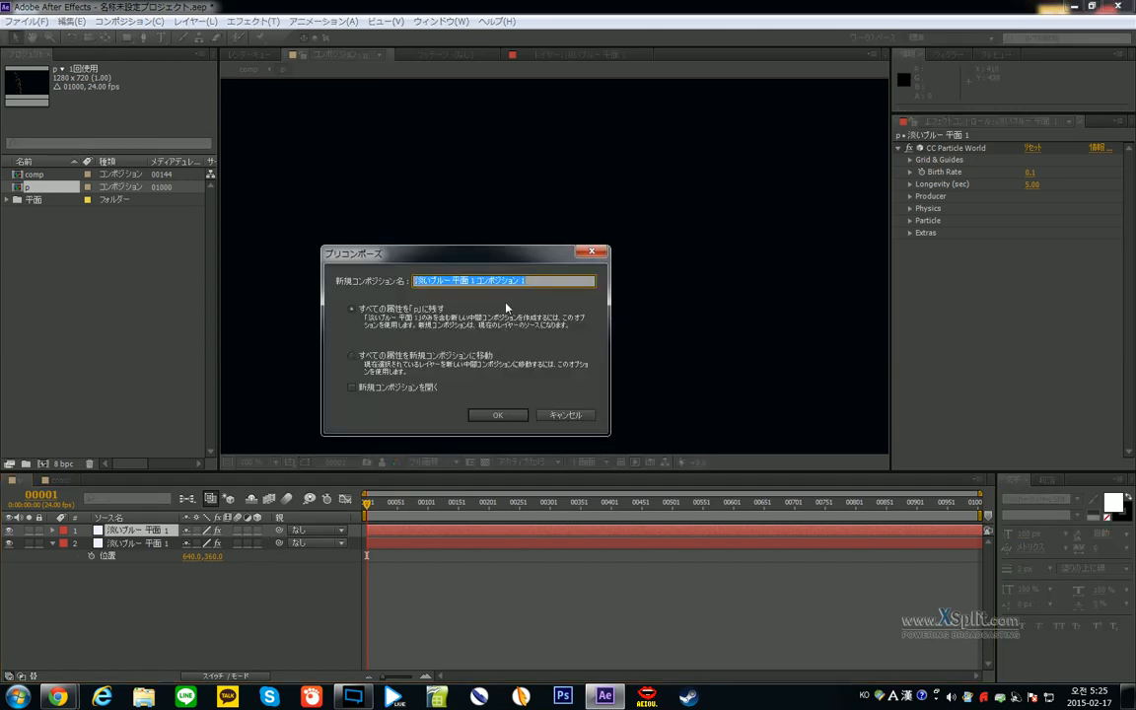
type("tex")
key("Return")
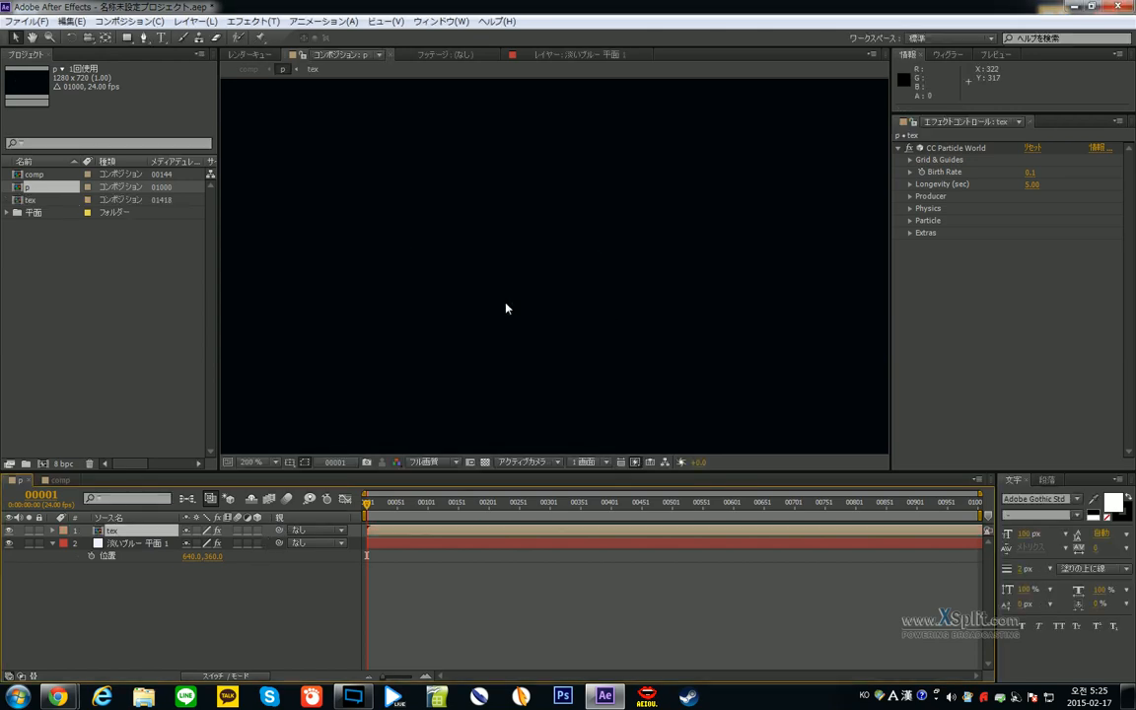
- Mask the solid inside the tex composition with a pentagon and move the mask near the frame's centre
double_click(148, 531)
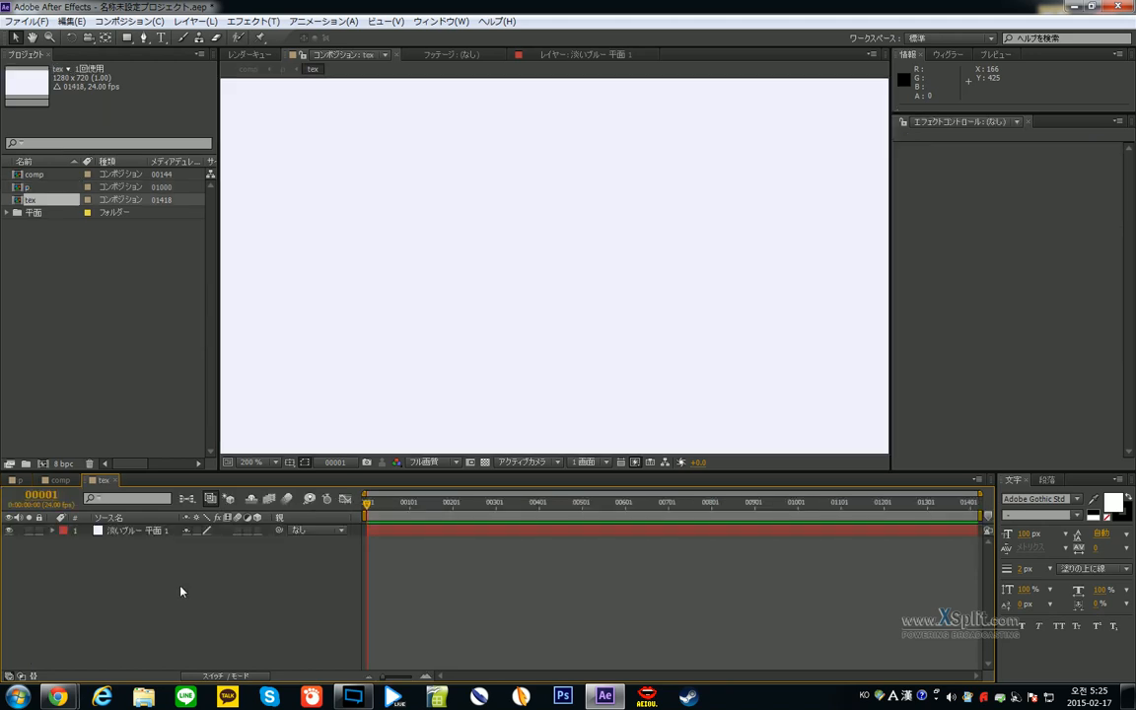
scroll(513, 182, "down", 4)
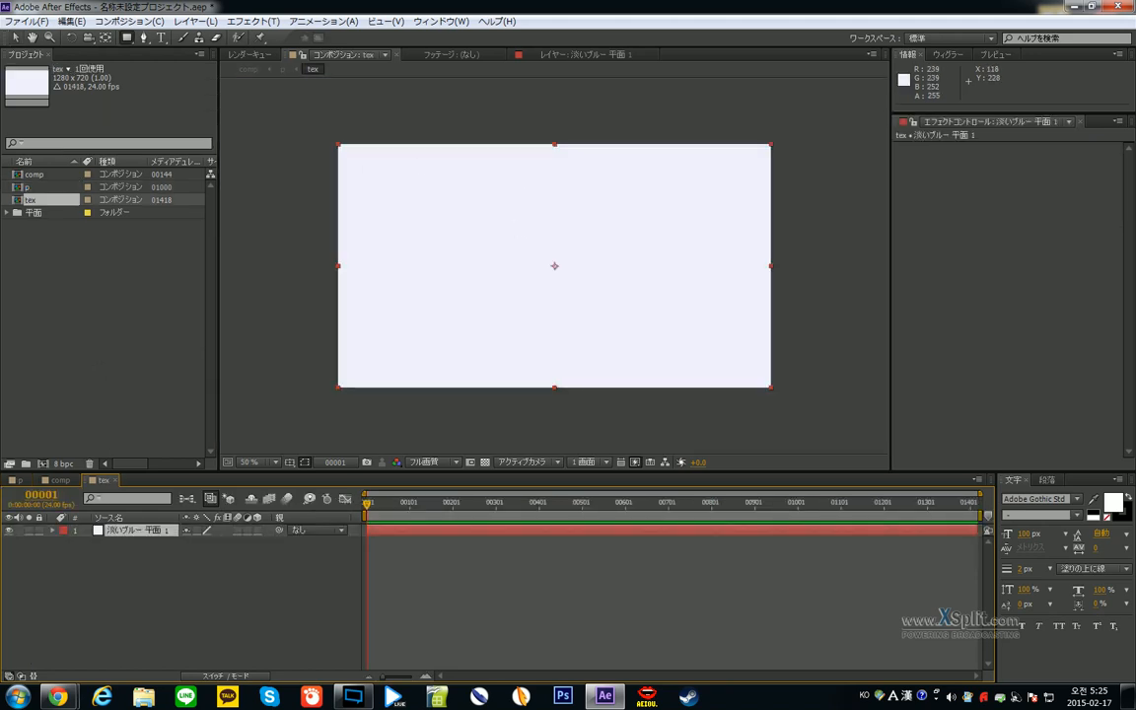
left_click(126, 38)
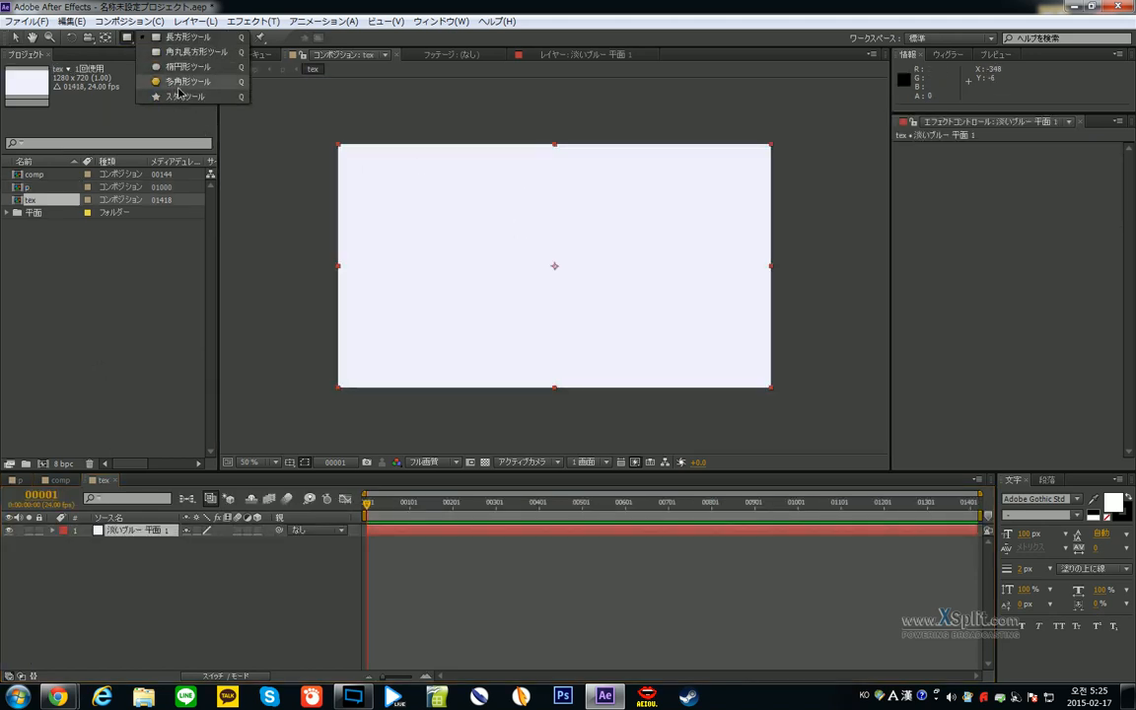
left_click(182, 82)
left_click_drag(412, 215, 407, 279)
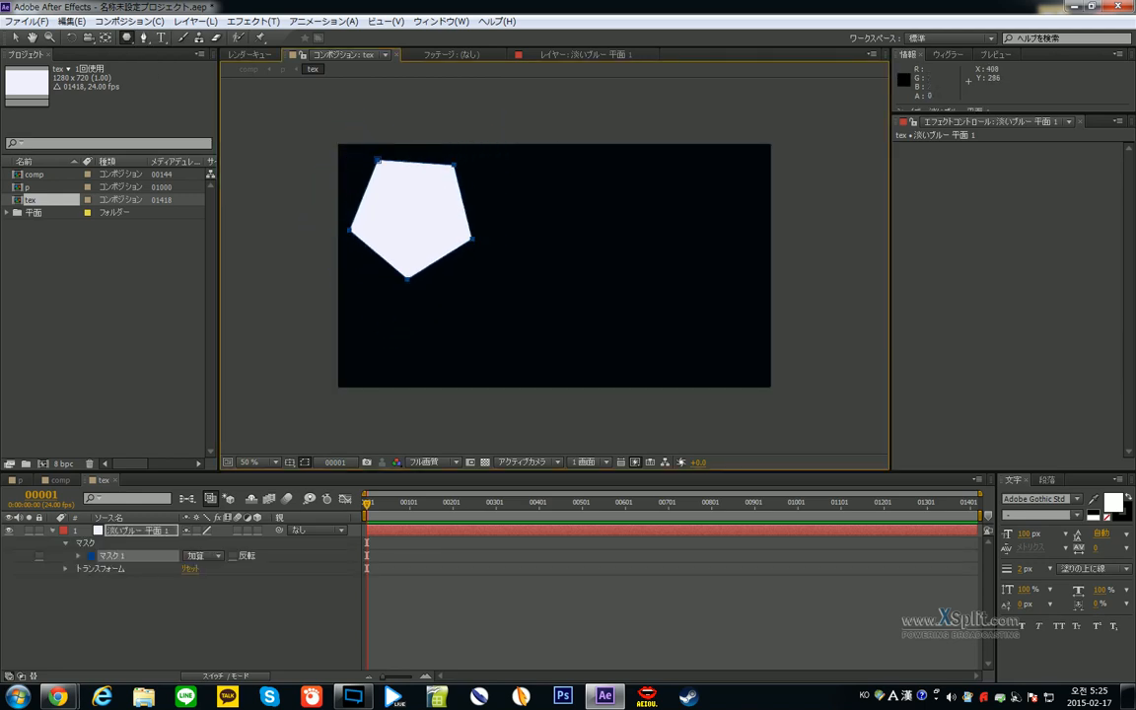
key("v")
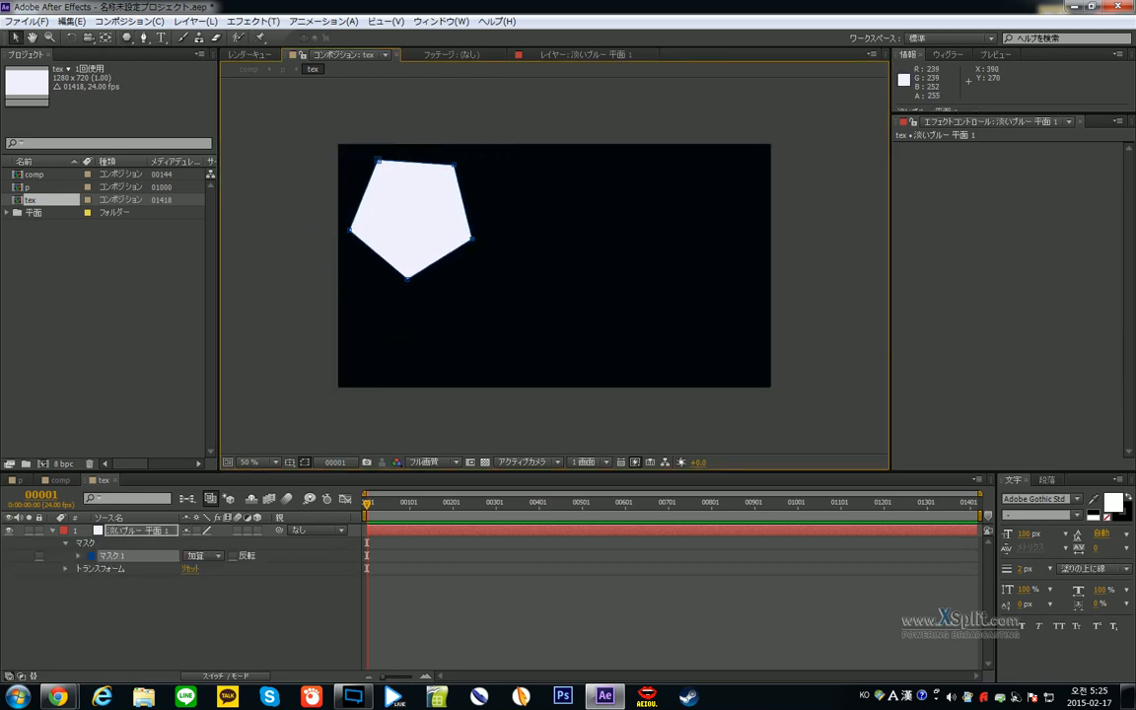
double_click(464, 237)
left_click_drag(464, 237, 584, 302)
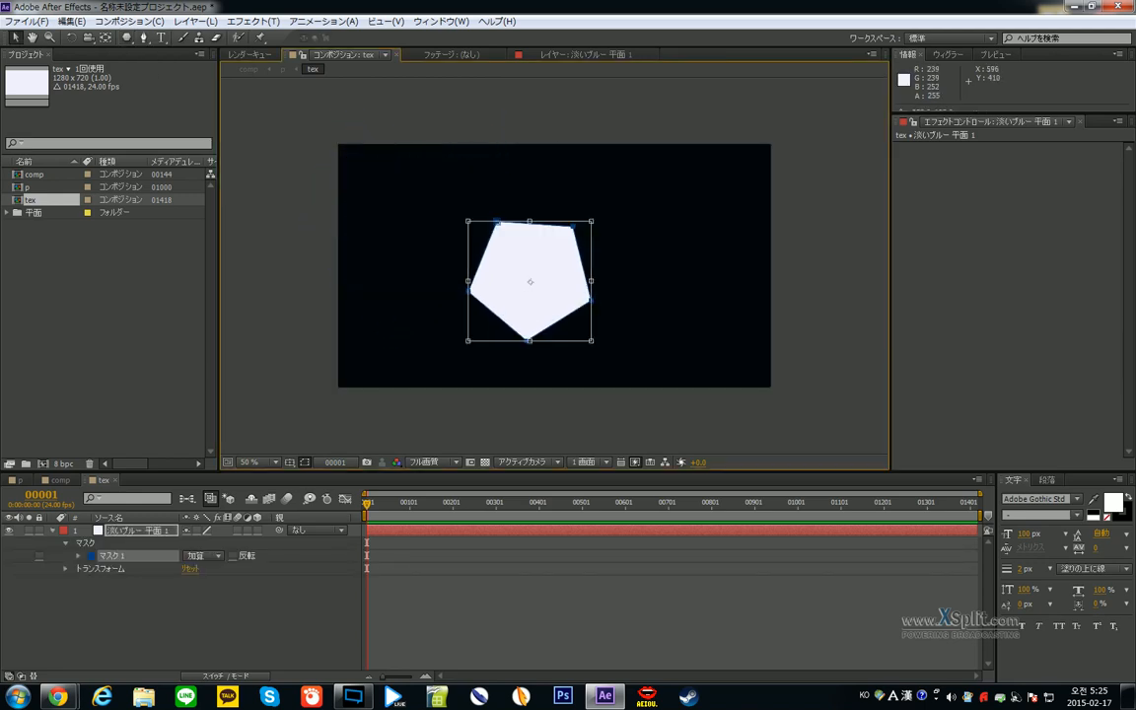
- Hide the tex layer in composition p and set the particle solid's Texture Layer to 1. tex
left_click(46, 480)
left_click(181, 627)
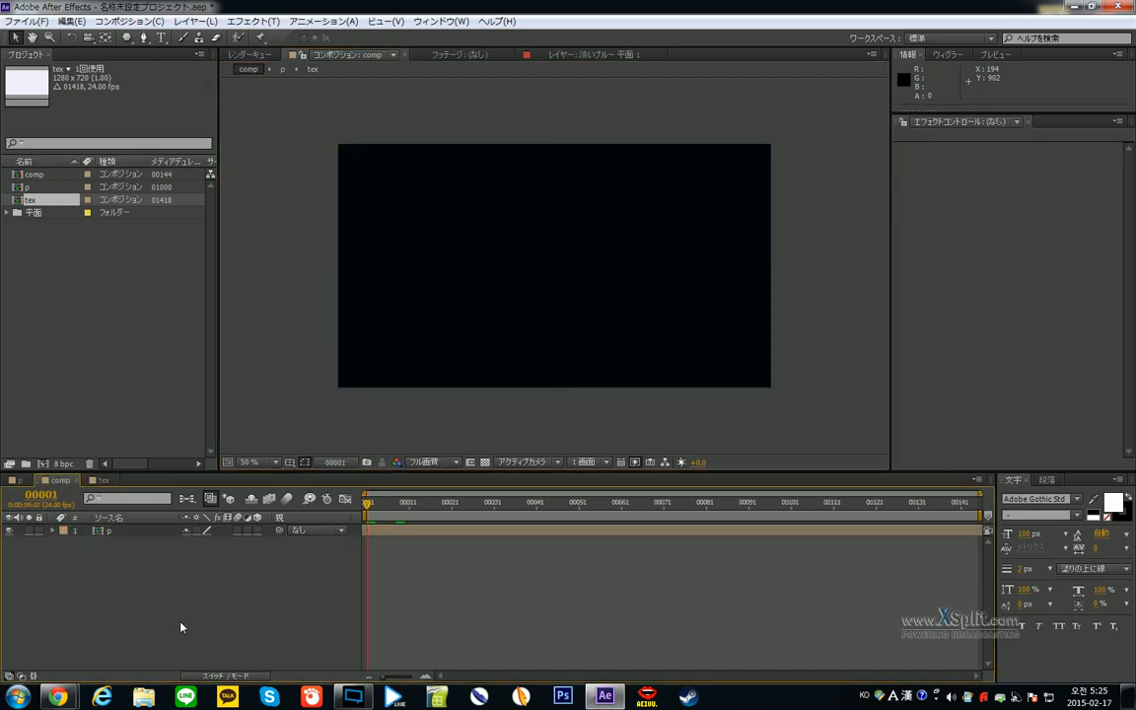
left_click(15, 480)
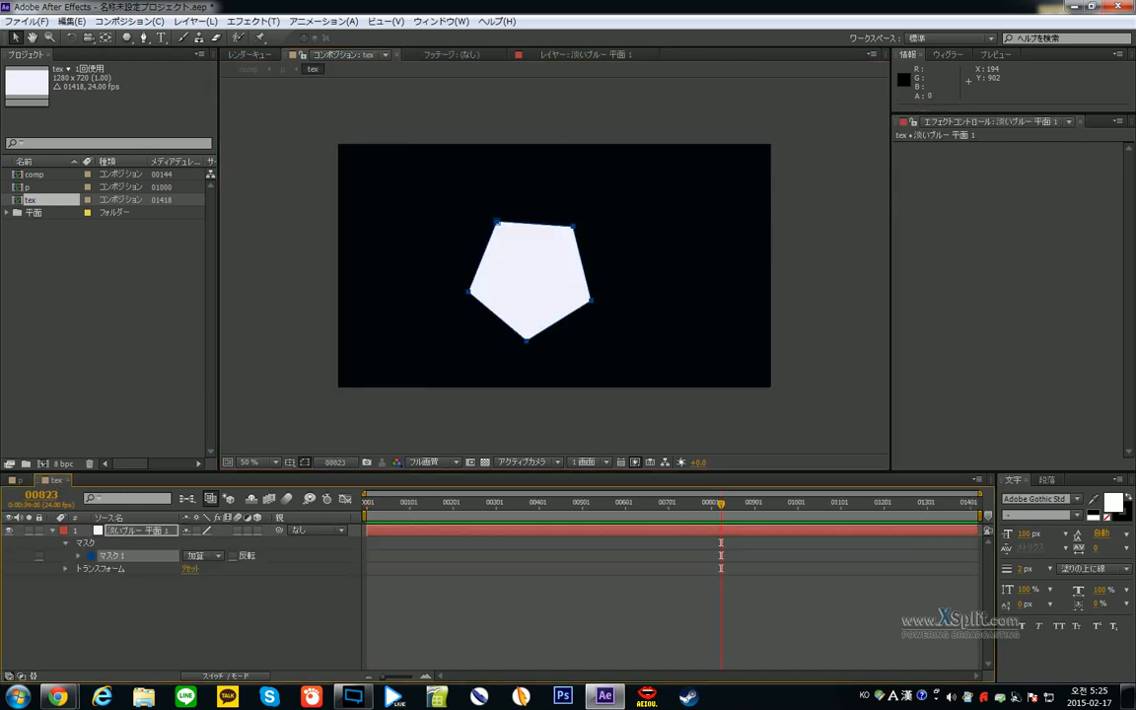
scroll(525, 268, "down", 4)
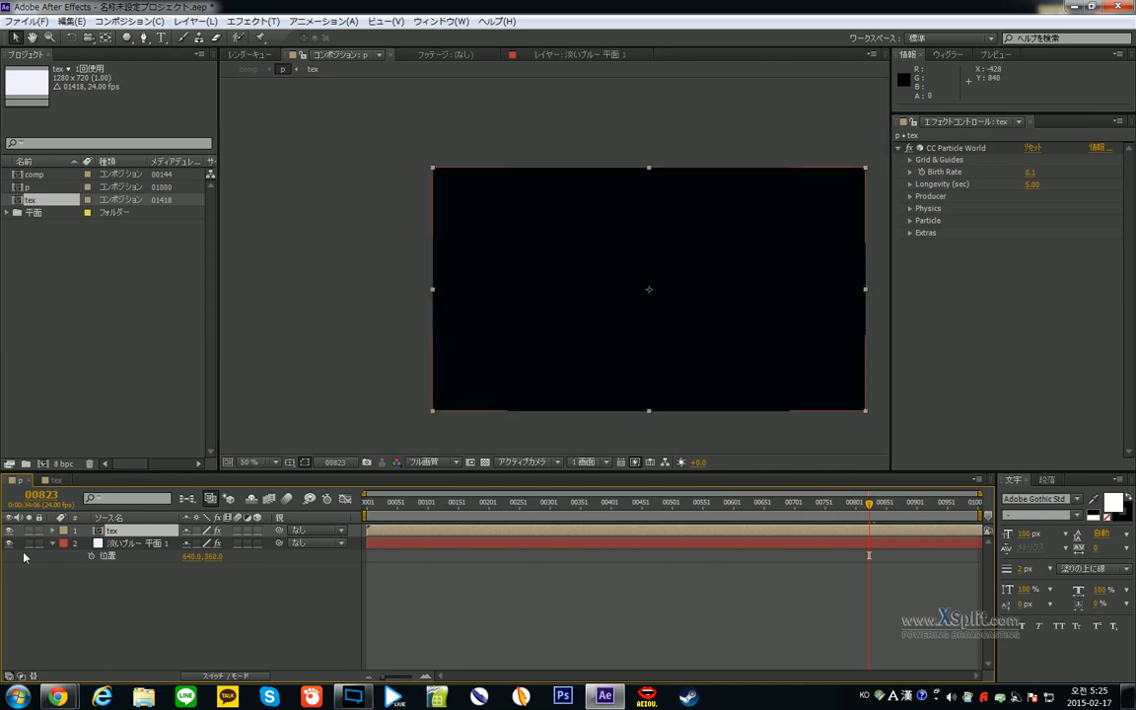
left_click(143, 543)
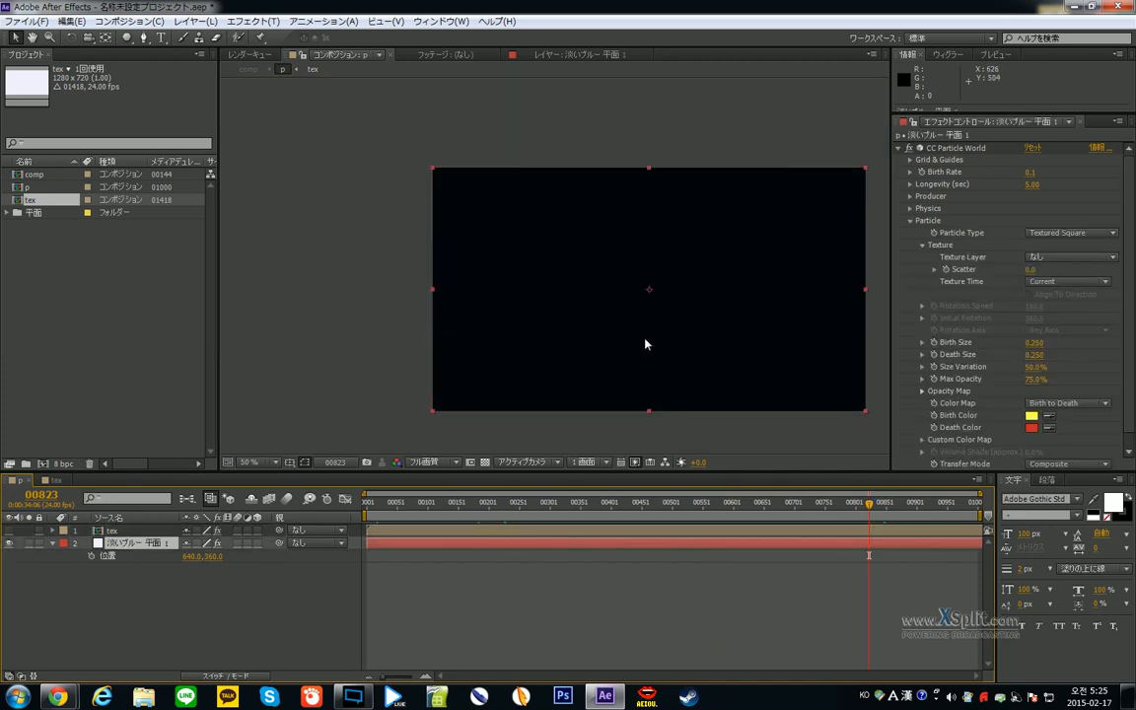
scroll(646, 344, "up", 2)
left_click(1052, 258)
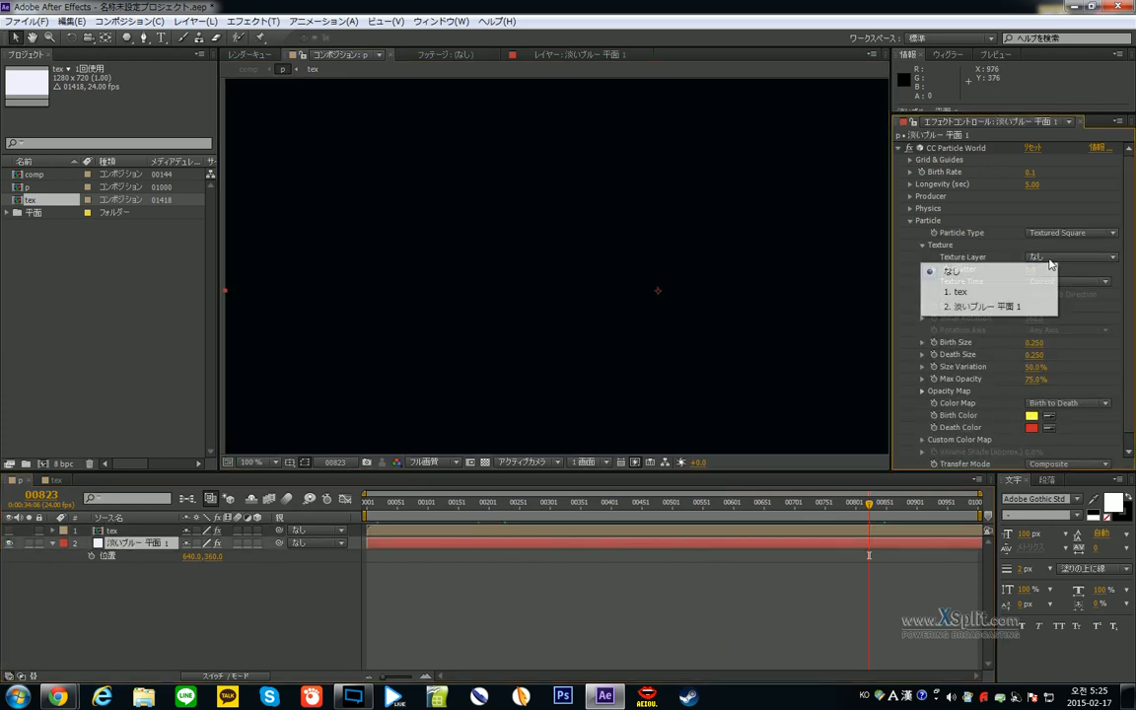
left_click(1016, 292)
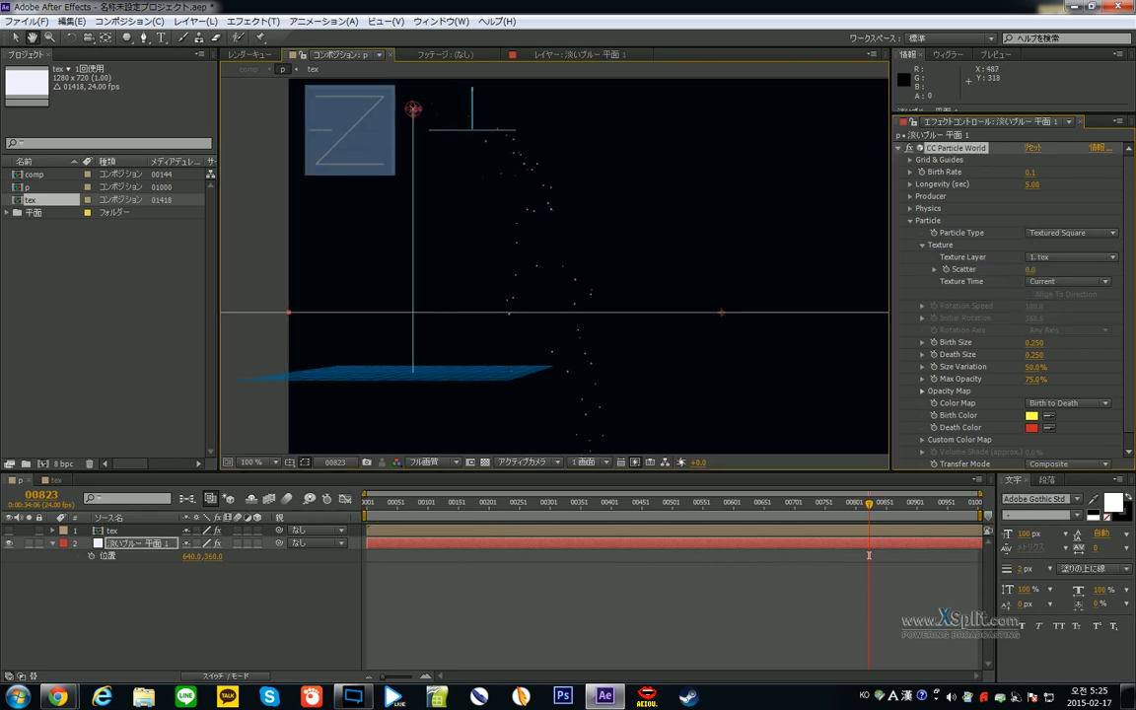
- Set the particles' Birth Size and Death Size to 1 and preview the stream at frame 230
scroll(621, 286, "up", 2)
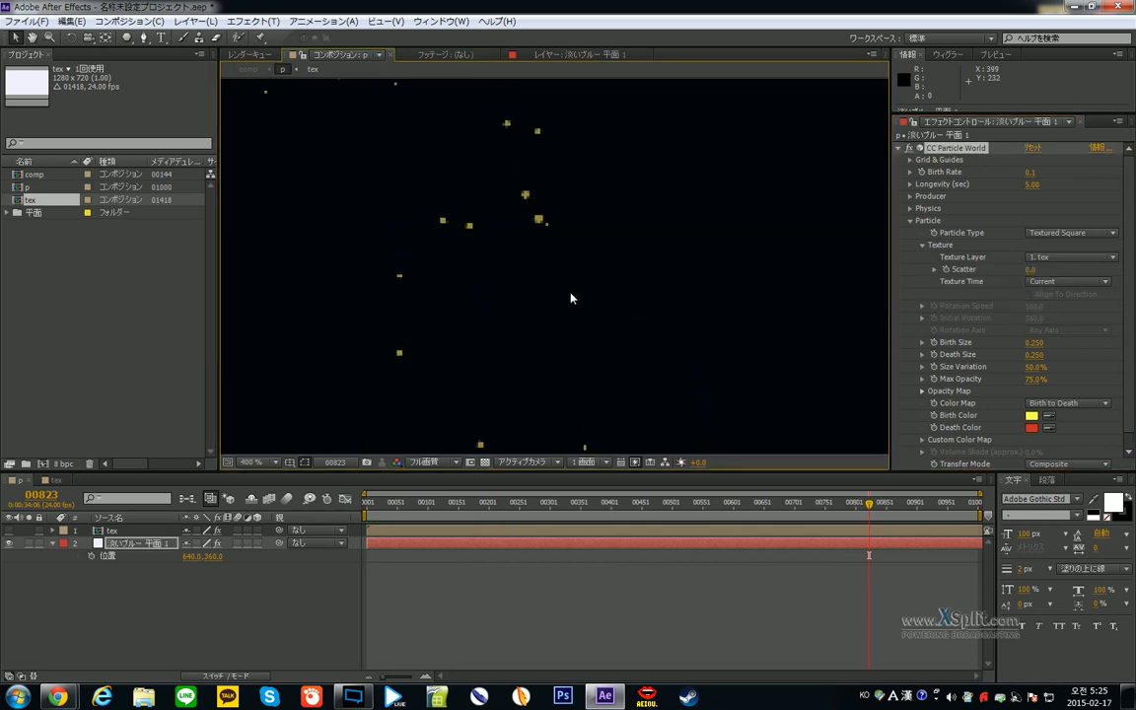
scroll(567, 286, "down", 2)
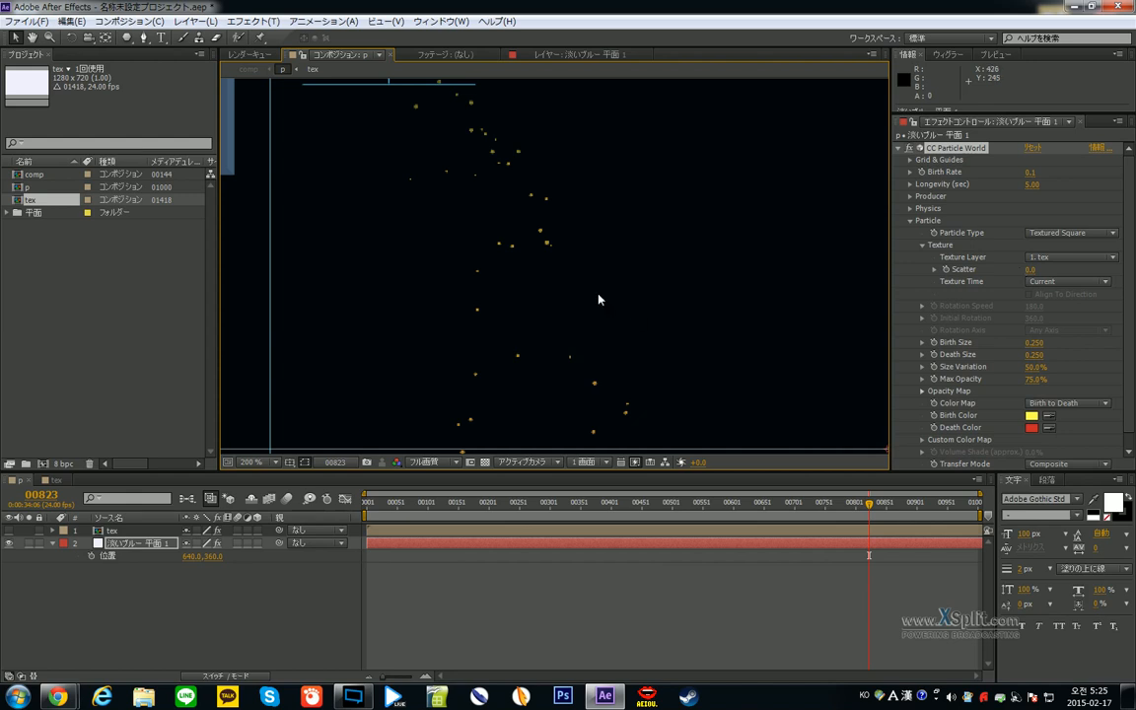
left_click(1034, 342)
type("1")
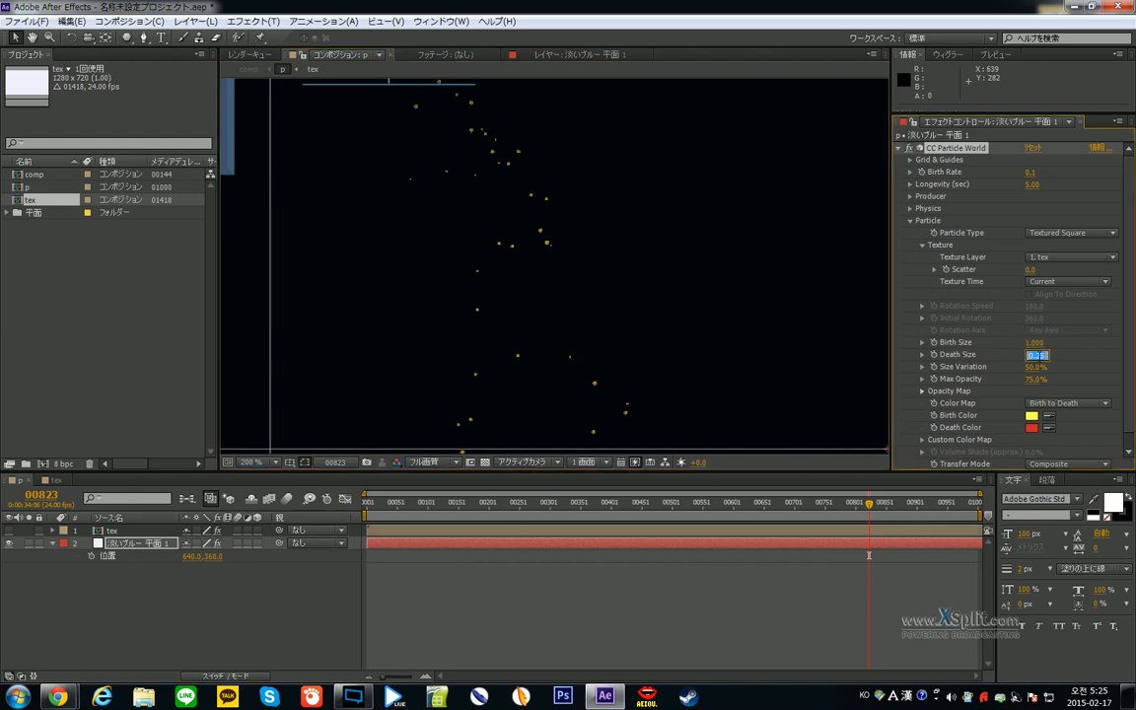
key("Tab")
type("1")
key("Tab")
key("Return")
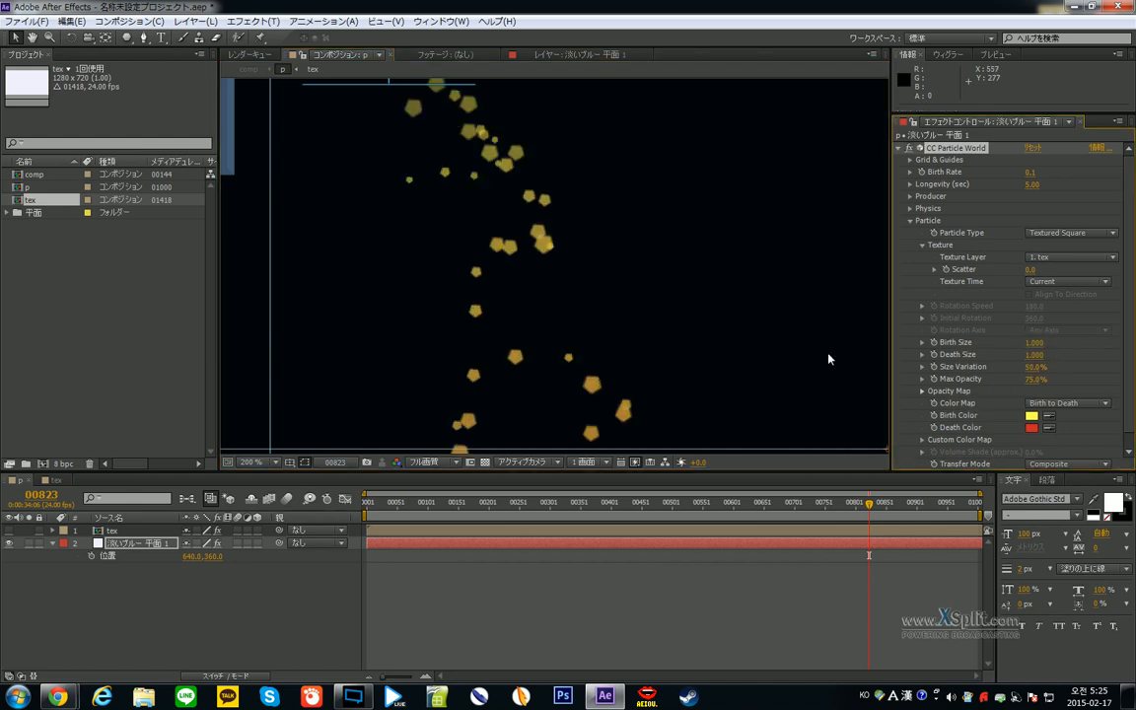
scroll(541, 225, "up", 1)
scroll(542, 225, "down", 1)
scroll(498, 225, "up", 1)
scroll(485, 239, "down", 1)
left_click_drag(445, 506, 506, 503)
- Reshape the pentagon mask in tex by moving three of its vertices outward, and preview the stream in p at frame 210
left_click(54, 480)
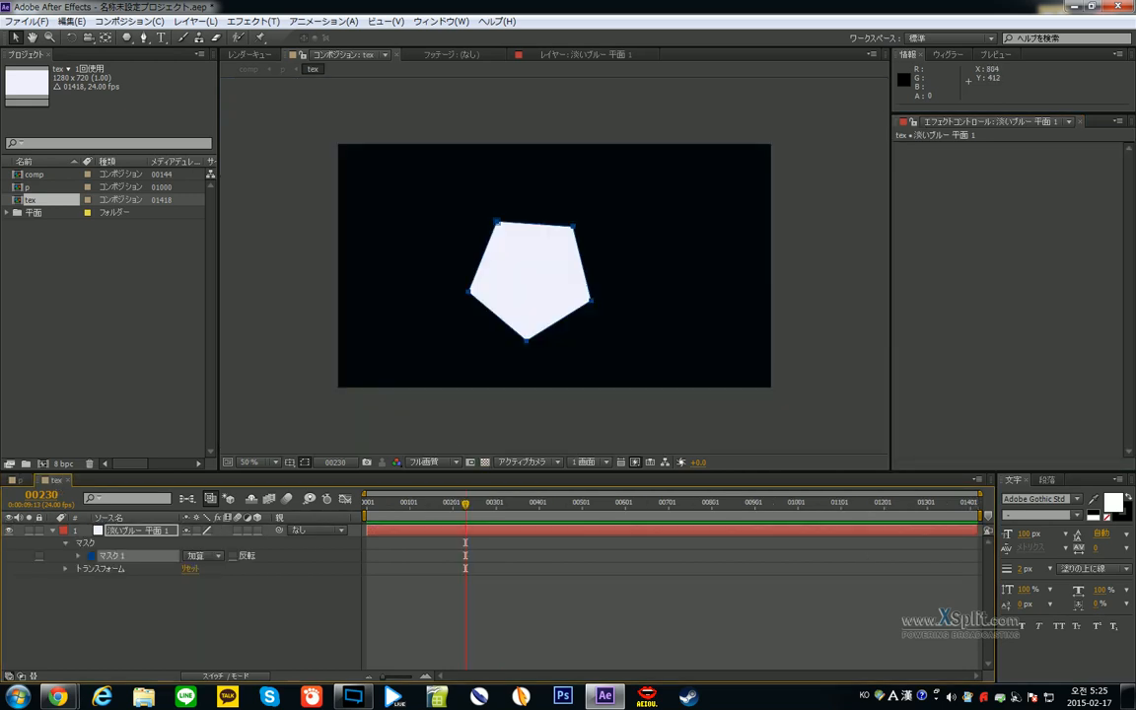
left_click_drag(590, 300, 747, 307)
left_click_drag(574, 228, 582, 204)
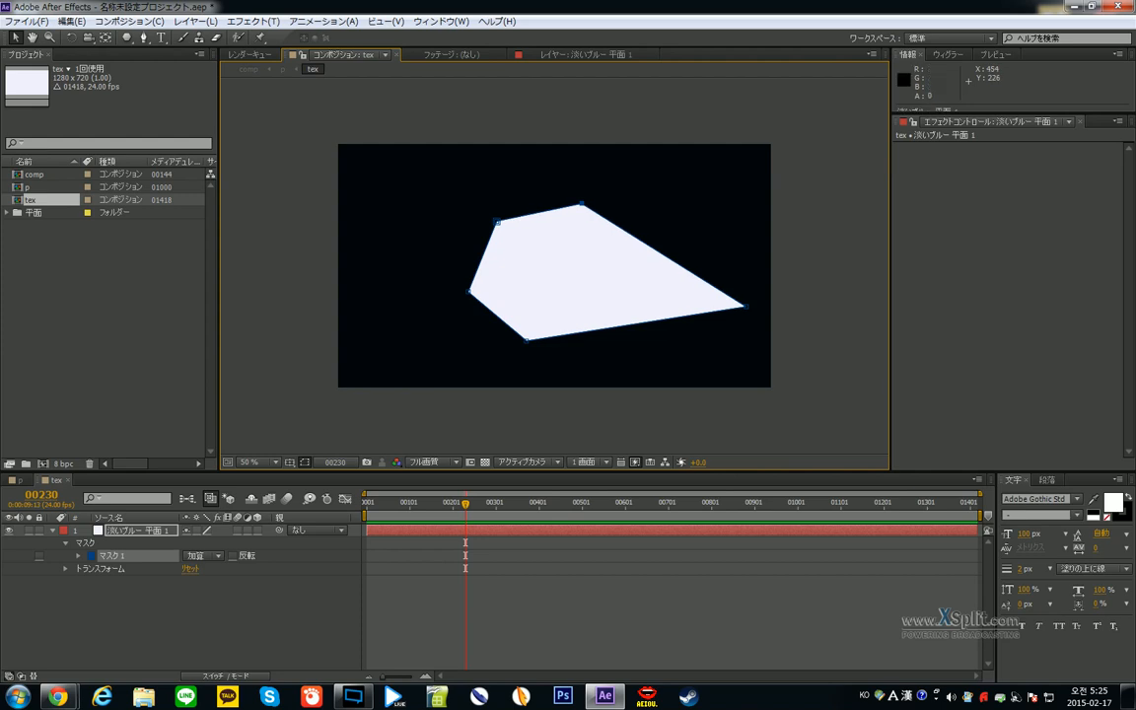
mouse_move(499, 220)
left_mouse_down()
mouse_move(459, 197)
mouse_move(478, 222)
left_mouse_up()
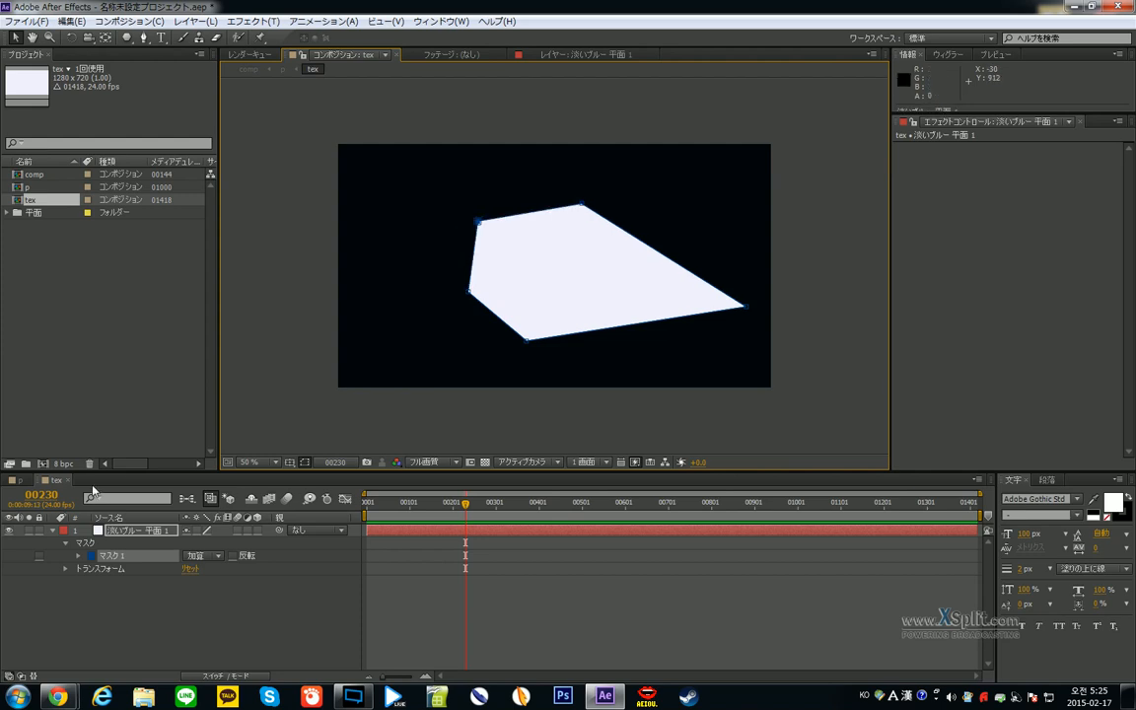
left_click(20, 480)
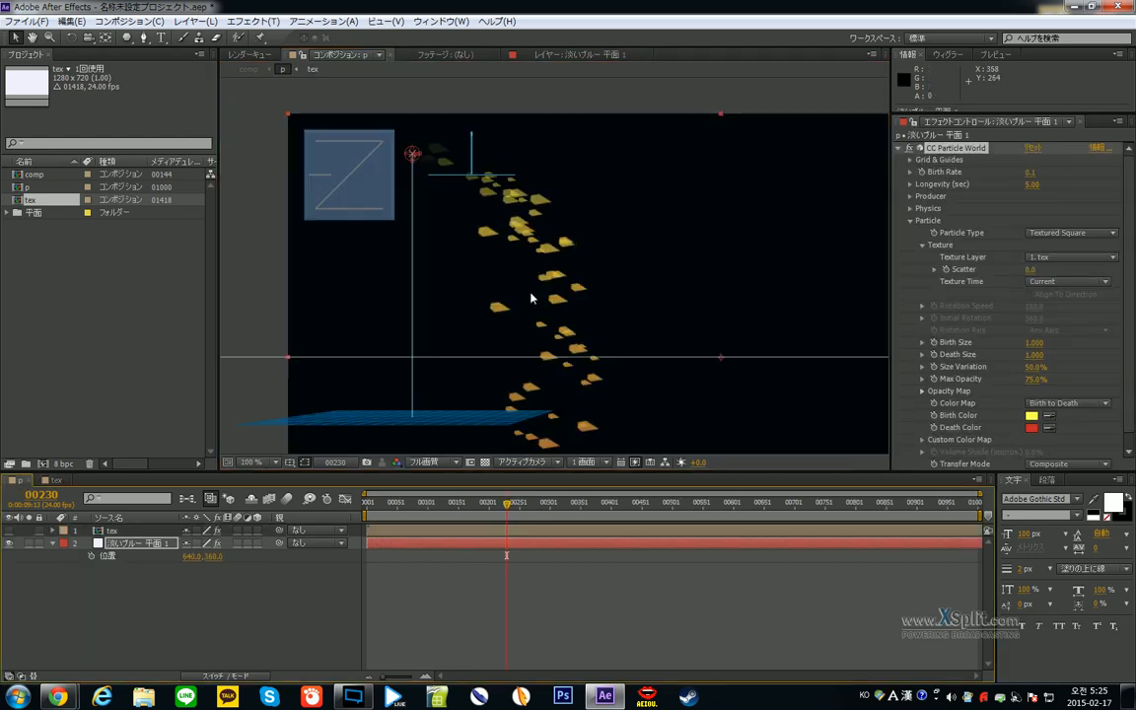
mouse_move(508, 518)
left_mouse_down()
mouse_move(507, 505)
mouse_move(751, 505)
mouse_move(424, 505)
mouse_move(492, 523)
left_mouse_up()
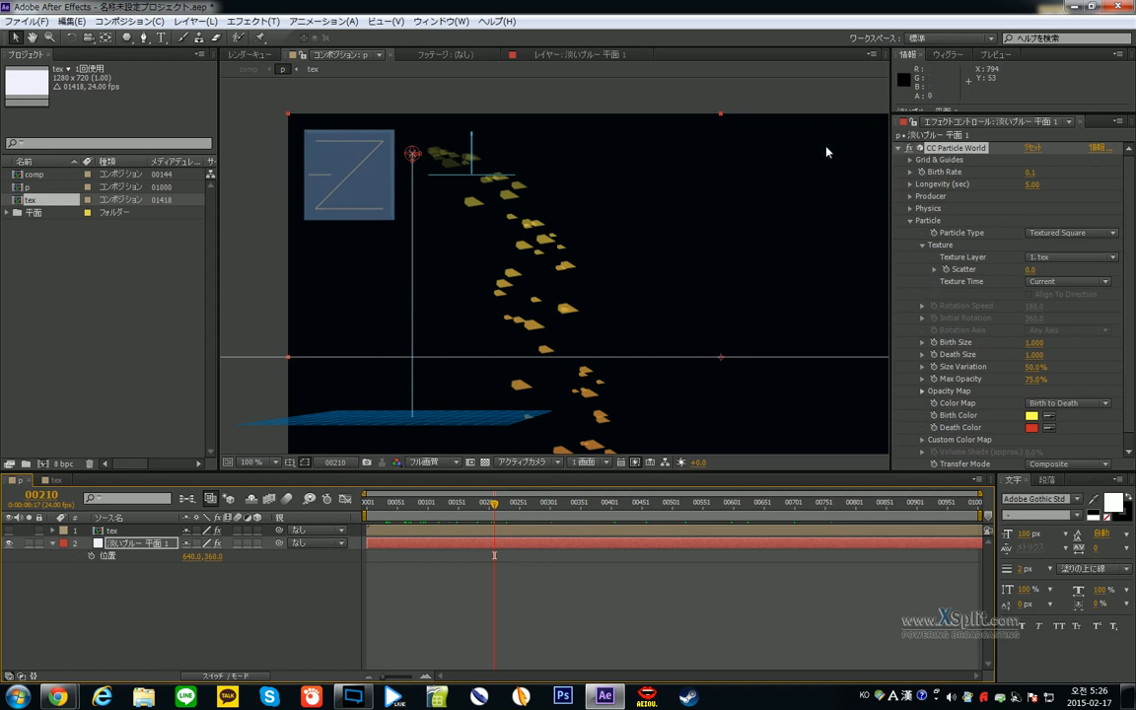
- Compare the pentagon in tex with the particles in p, and review the available Particle Type options
left_click(56, 481)
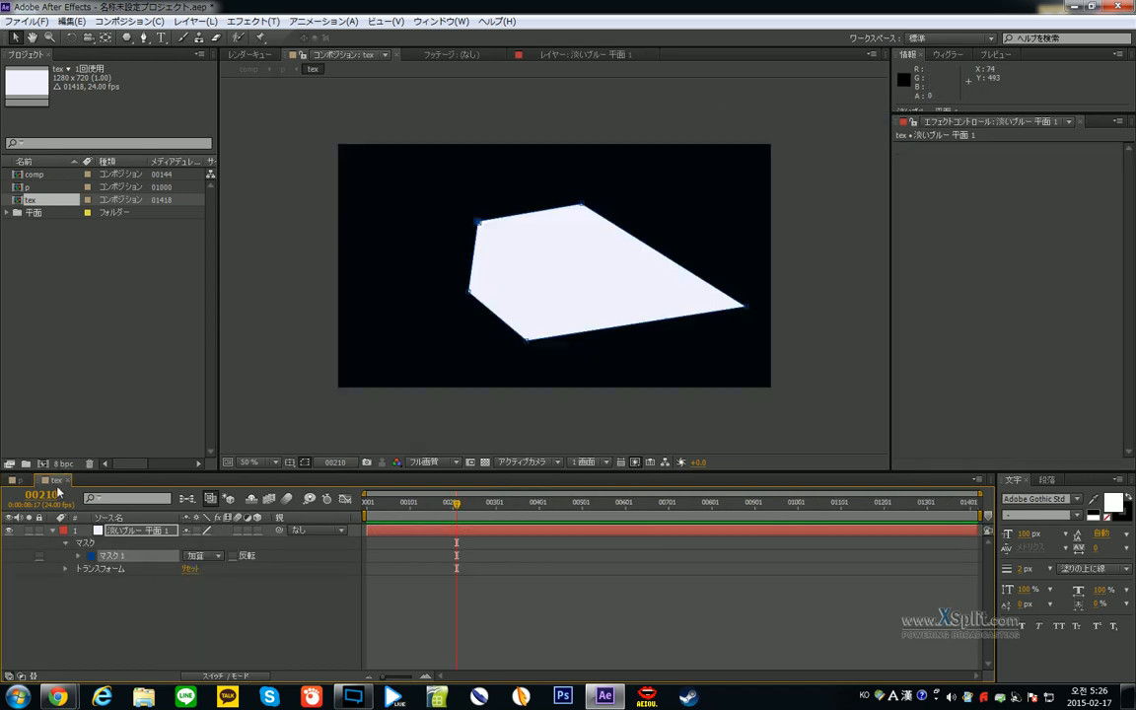
left_click(19, 482)
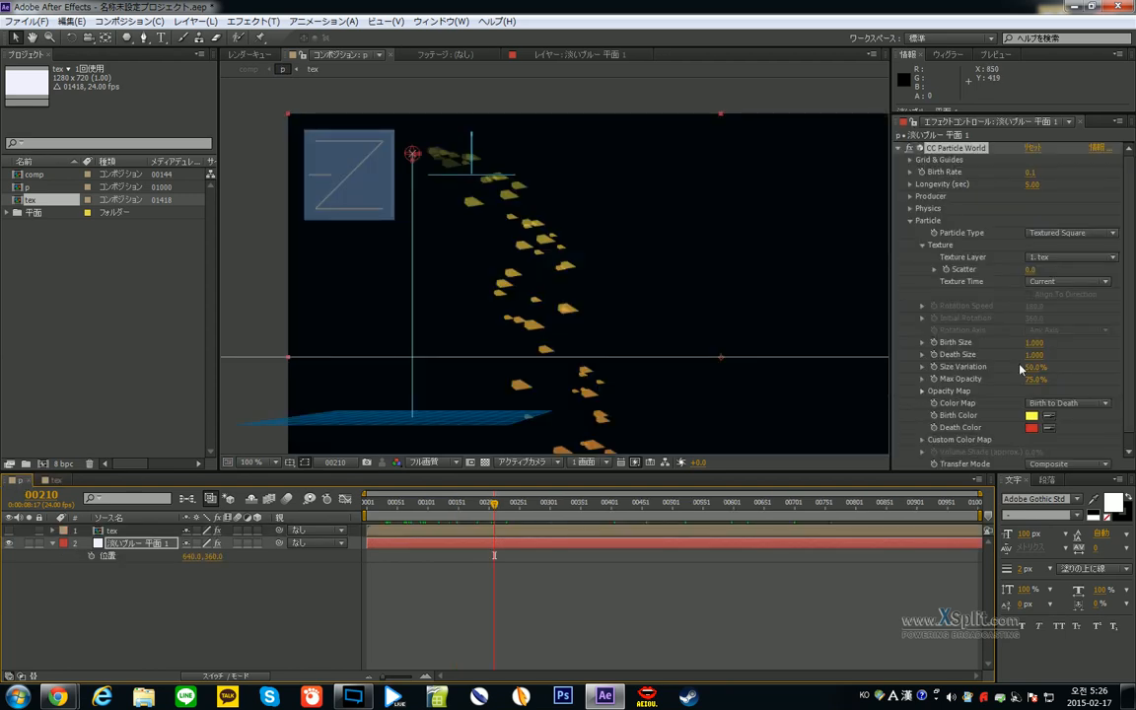
left_click(1071, 233)
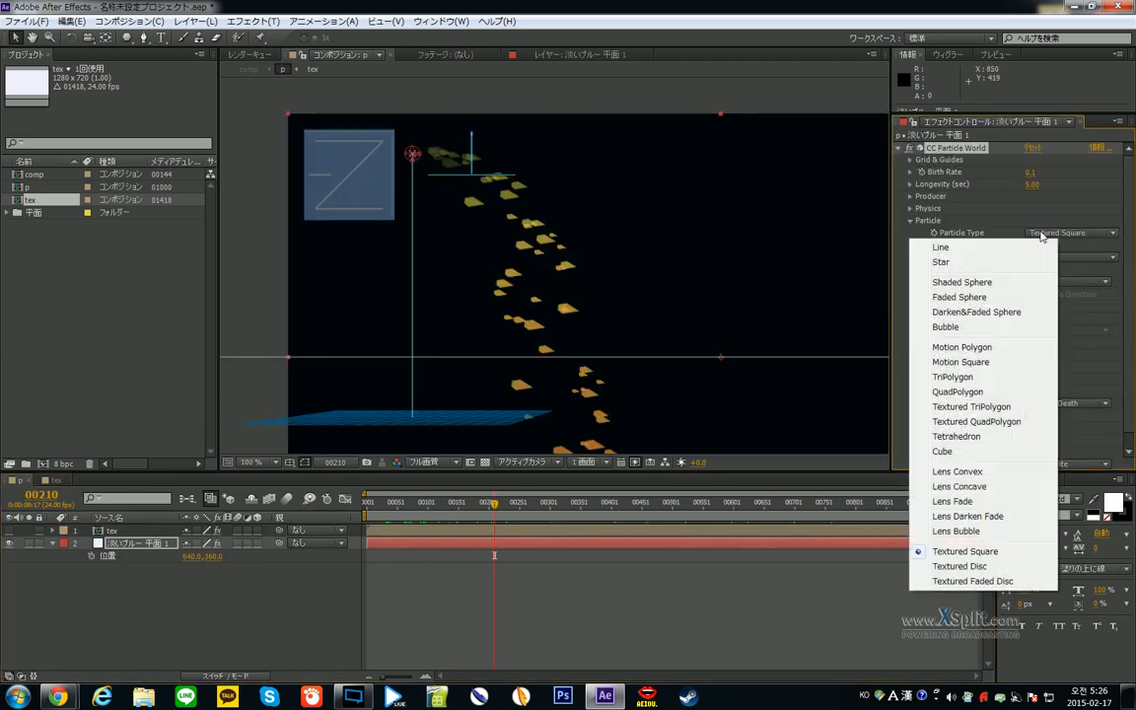
left_click(405, 603)
left_click(54, 481)
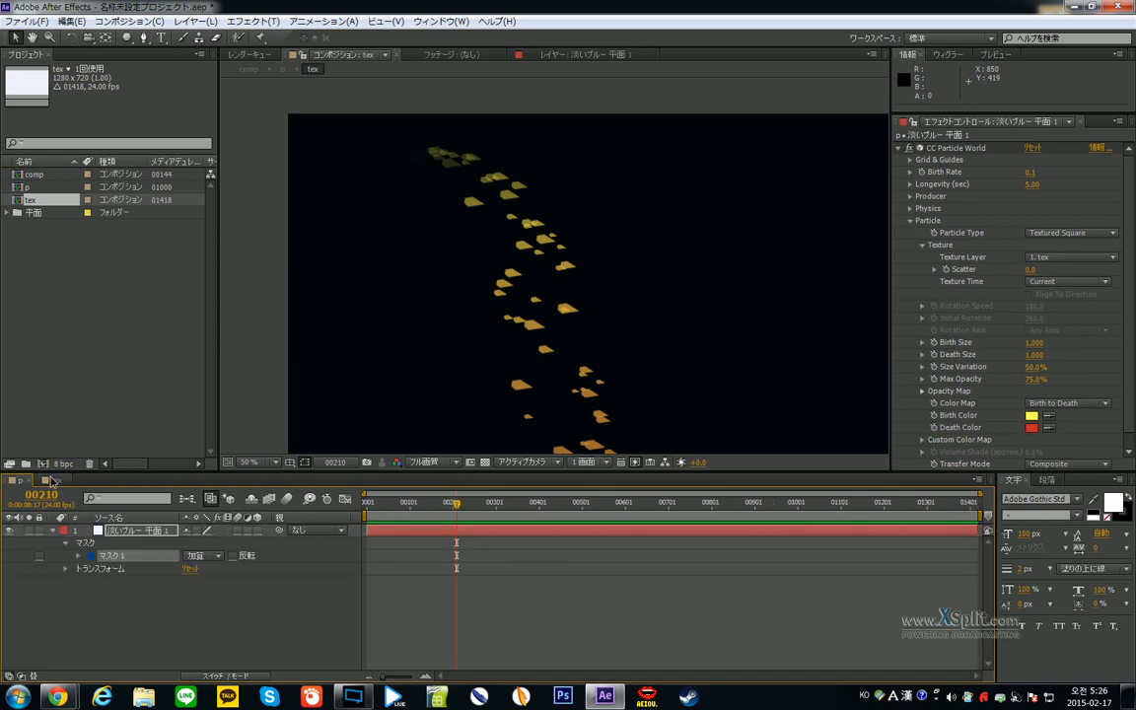
left_click(19, 481)
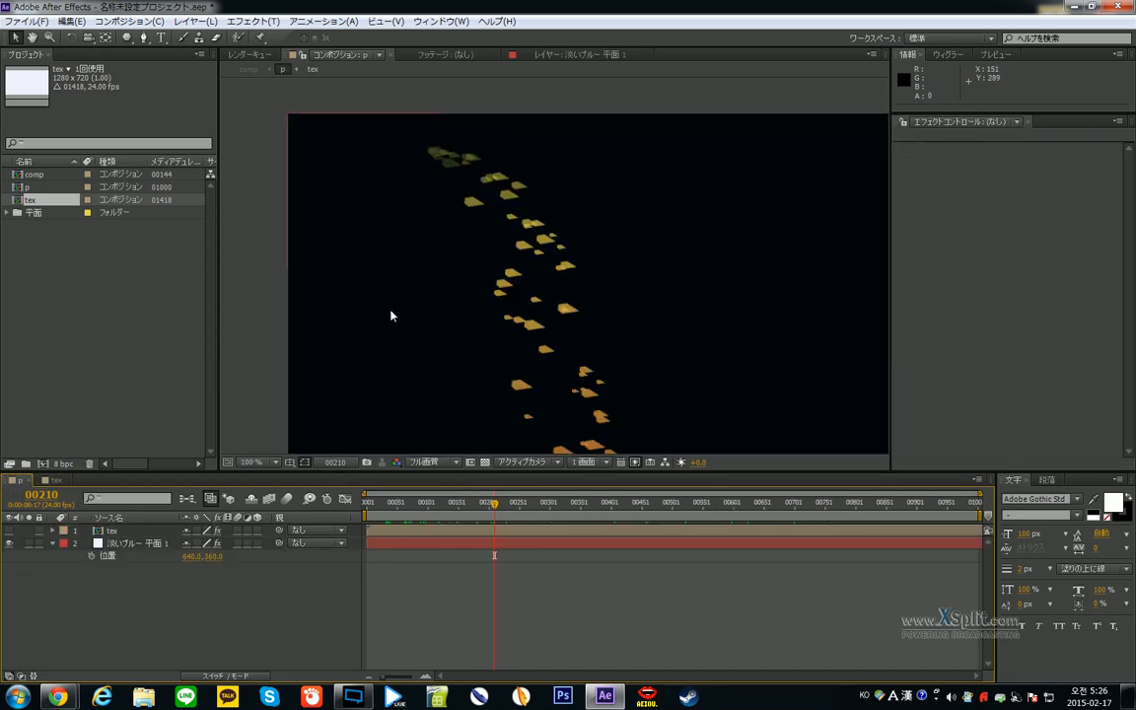
left_click(55, 482)
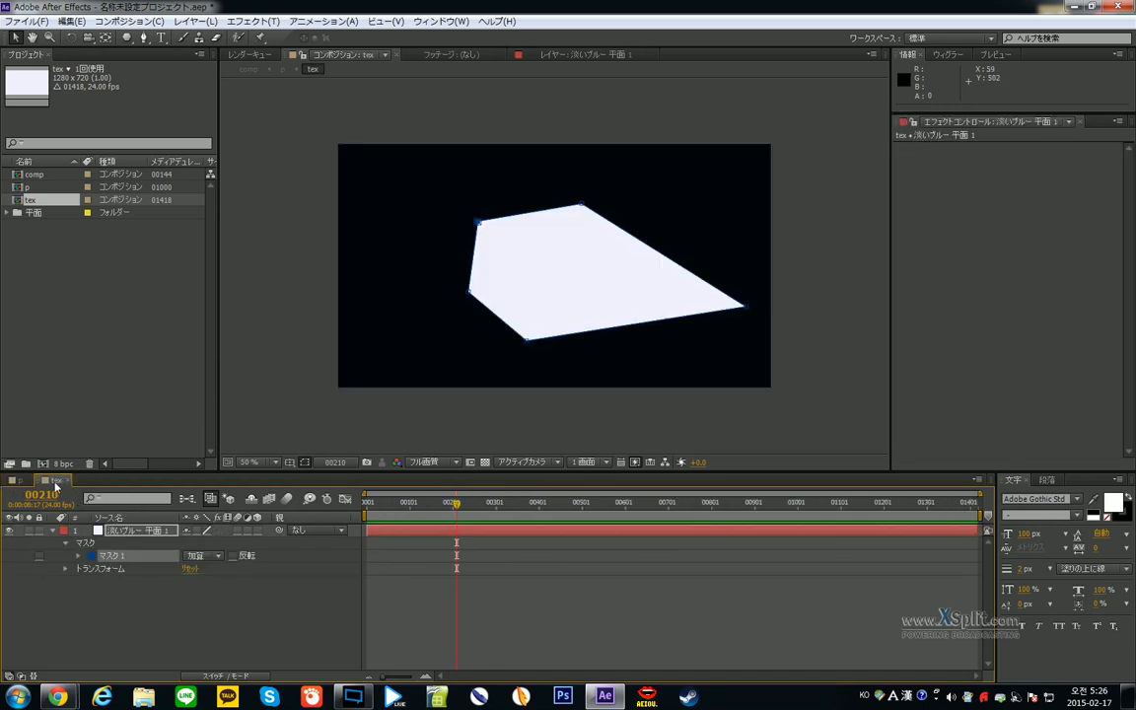
left_click(20, 481)
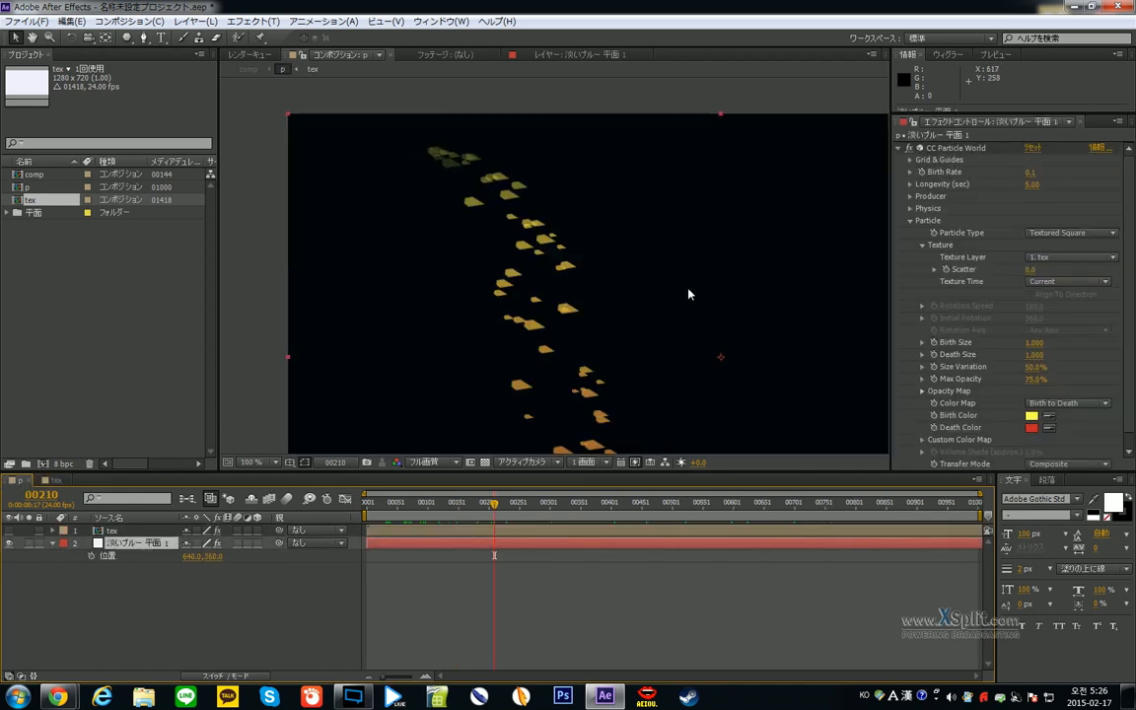
key("period")
left_click(1066, 233)
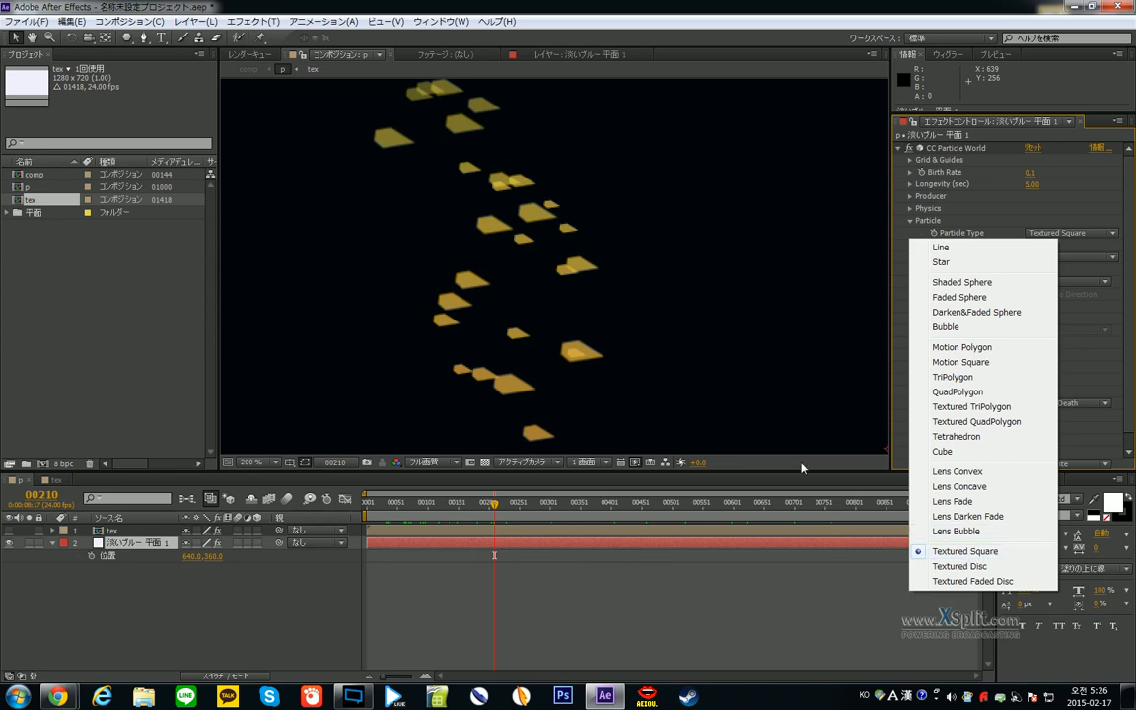
left_click(56, 481)
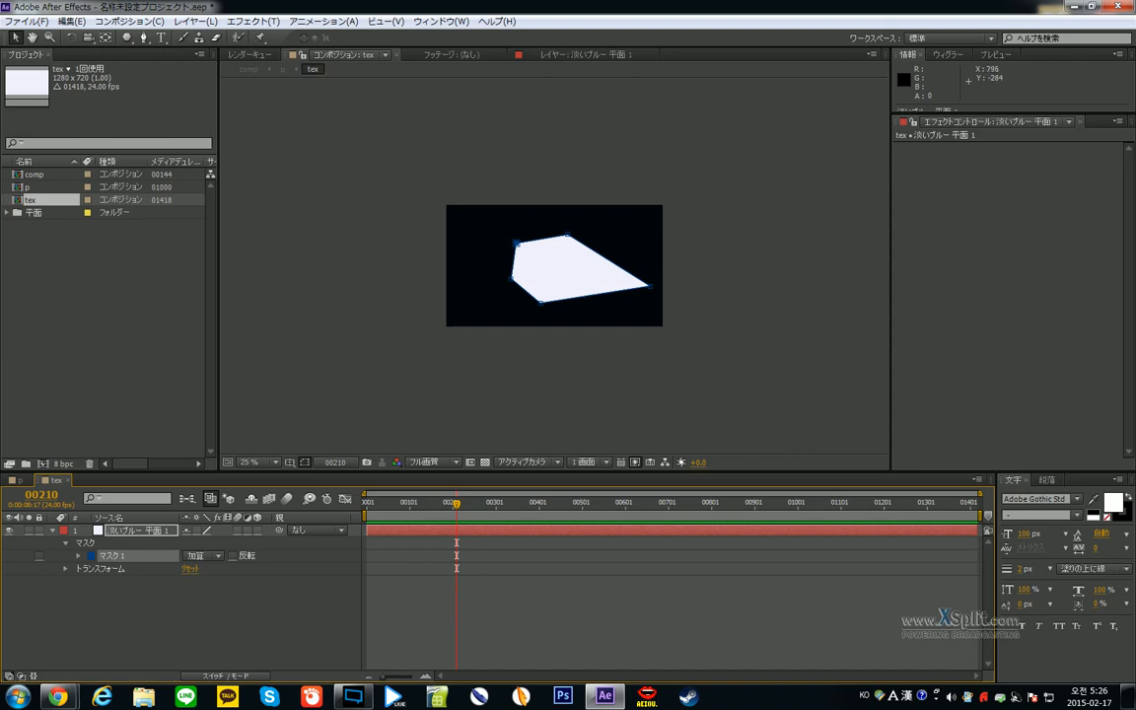
left_click(14, 481)
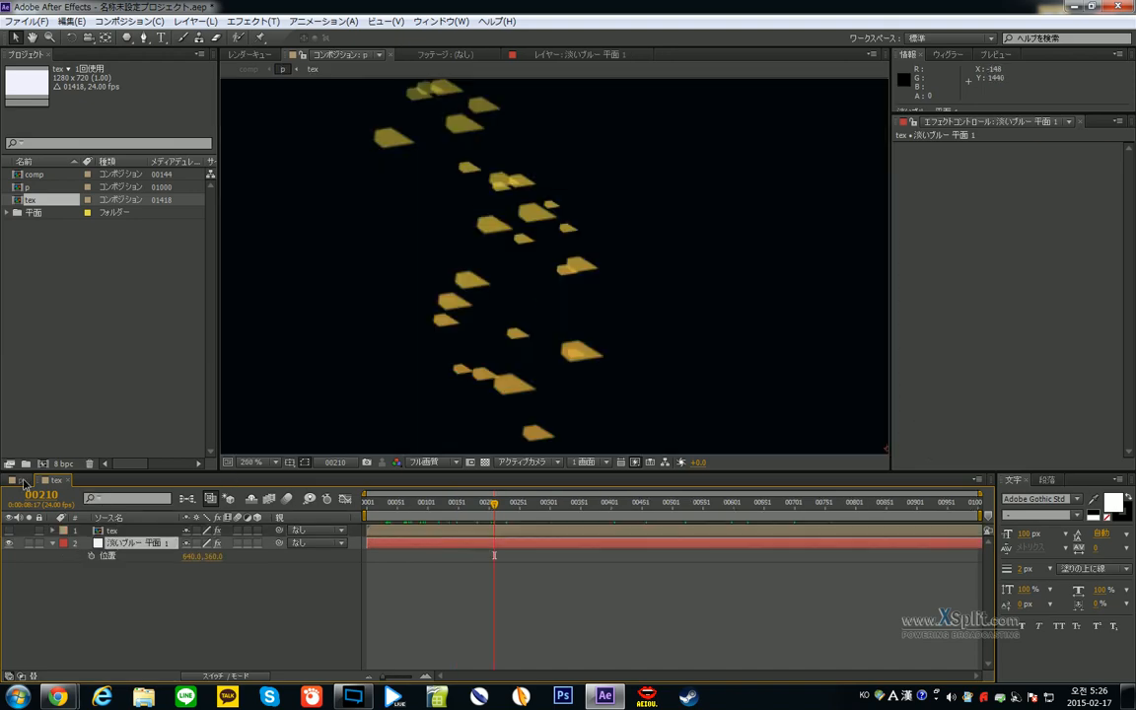
- Show the transparency grid in p, and place an unmasked duplicate of the solid beneath the masked one in tex
left_click(484, 462)
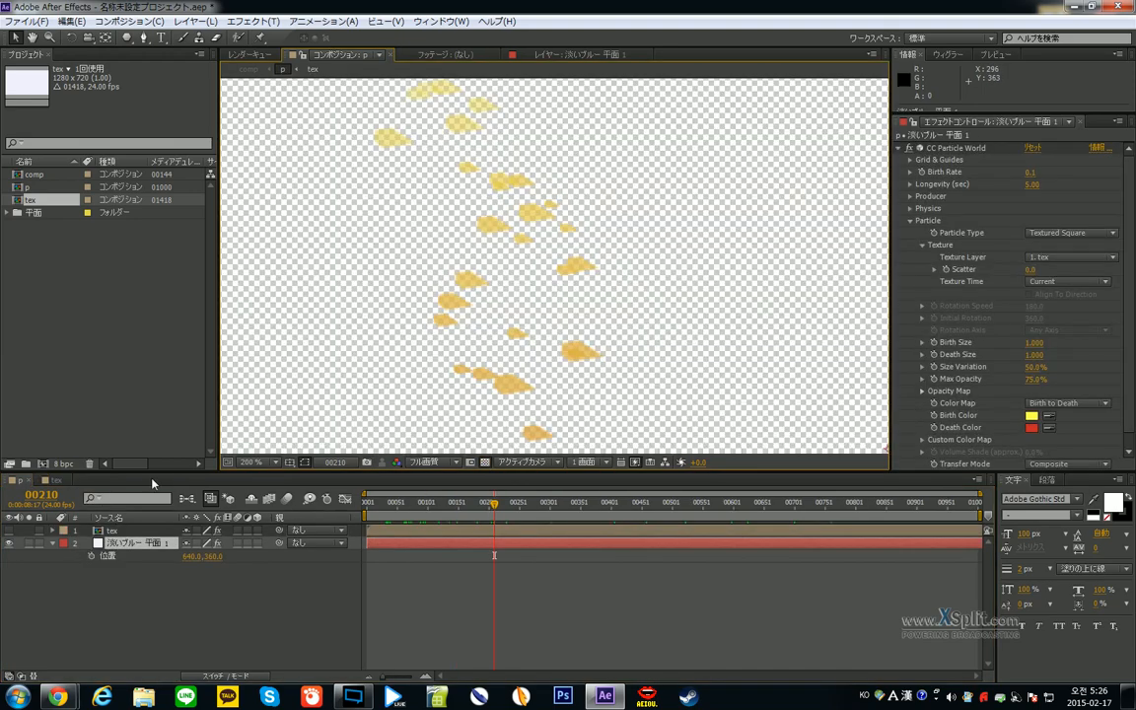
left_click(55, 480)
left_click(128, 531)
key("ctrl+d")
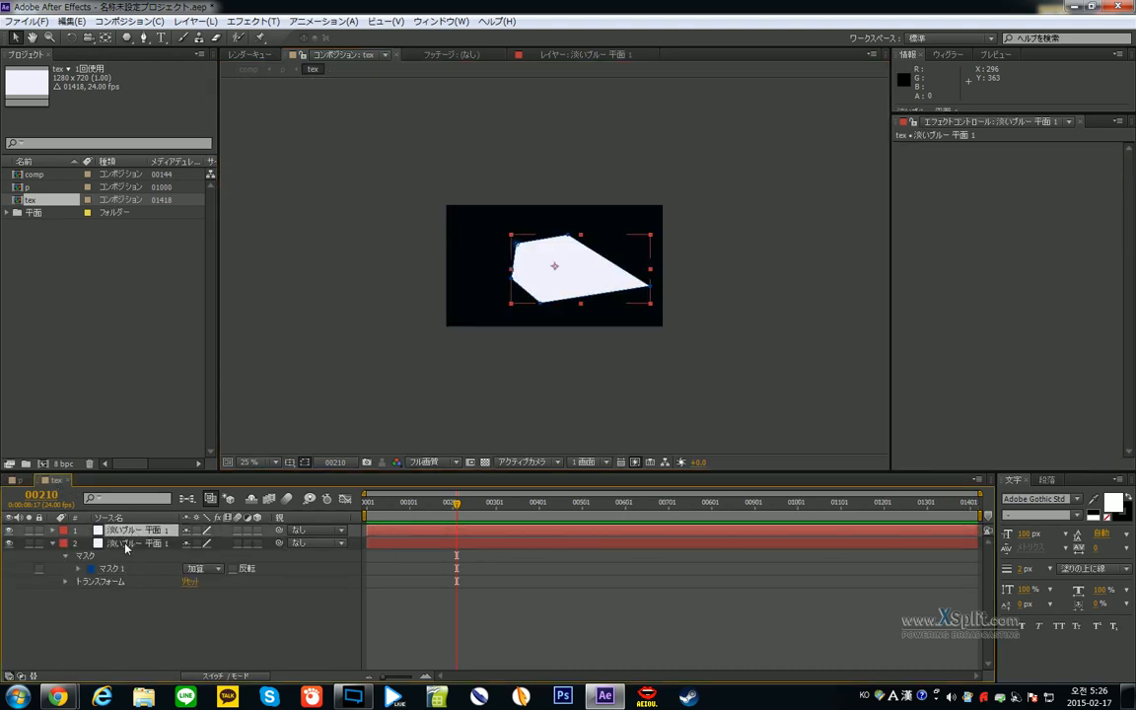
key("f")
left_click(118, 543)
key("Delete")
left_click_drag(134, 532, 144, 586)
- Apply a red Fill (塗り) effect to the unmasked lower solid in tex and check the textured particles in p
left_click(254, 21)
mouse_move(111, 385)
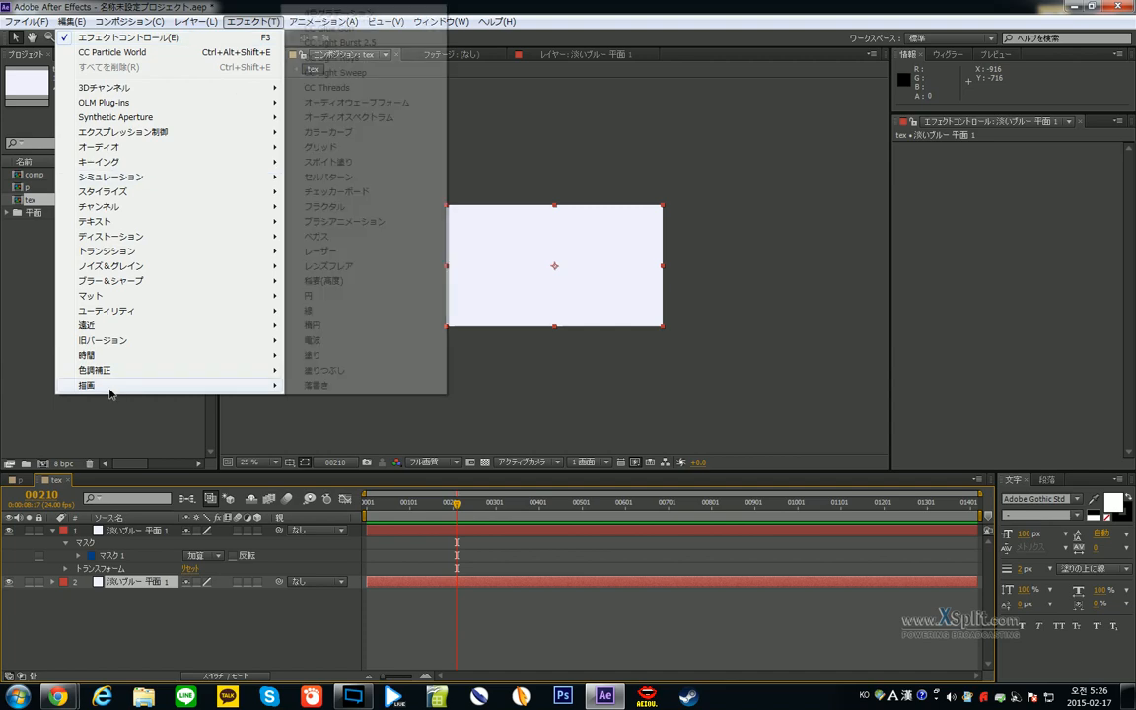
left_click(314, 355)
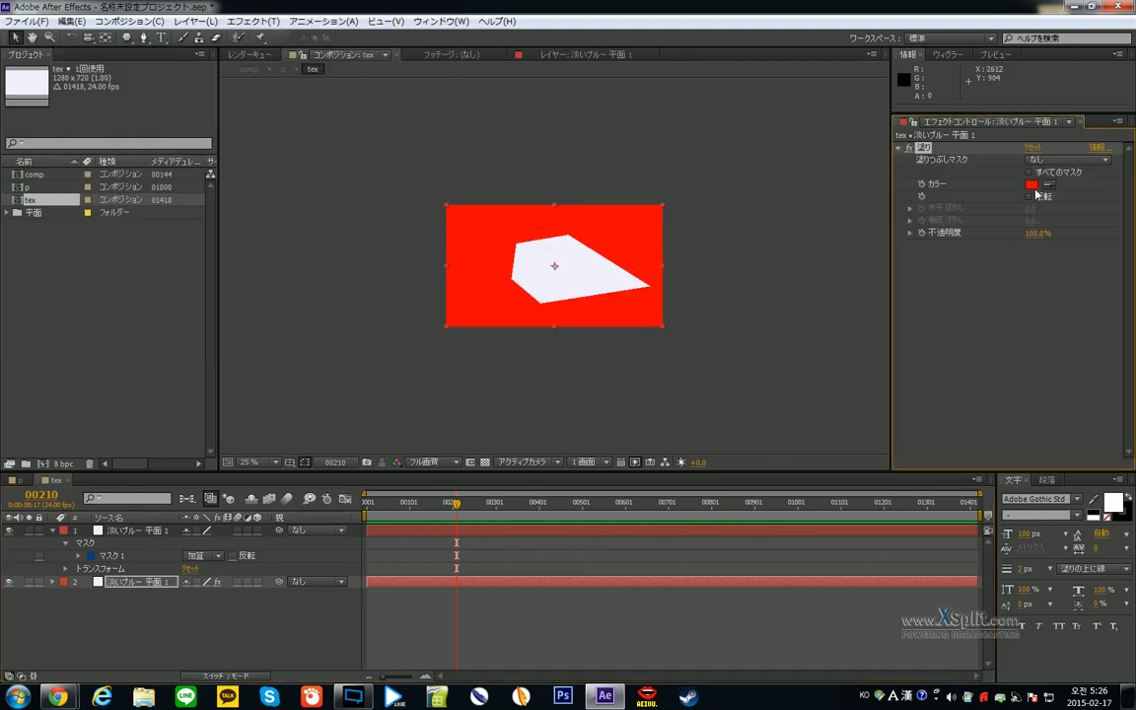
left_click(17, 481)
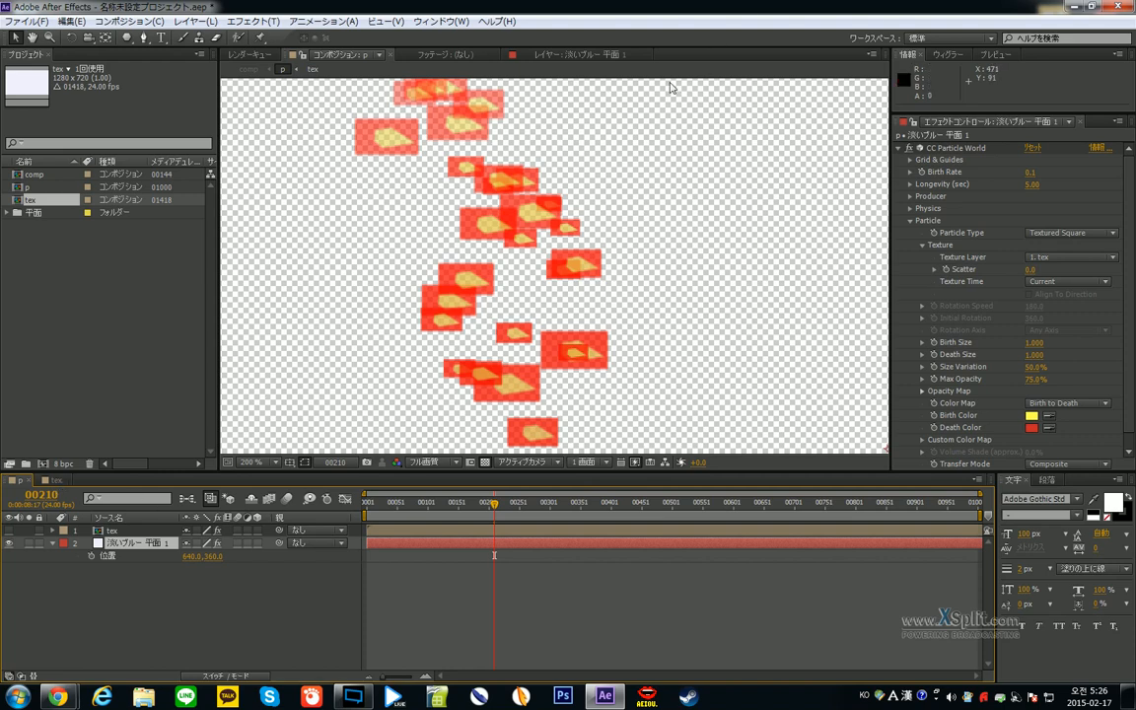
- Set the Particle Type to Textured Disc and preview the stream from frame 259 onward
left_click(1074, 234)
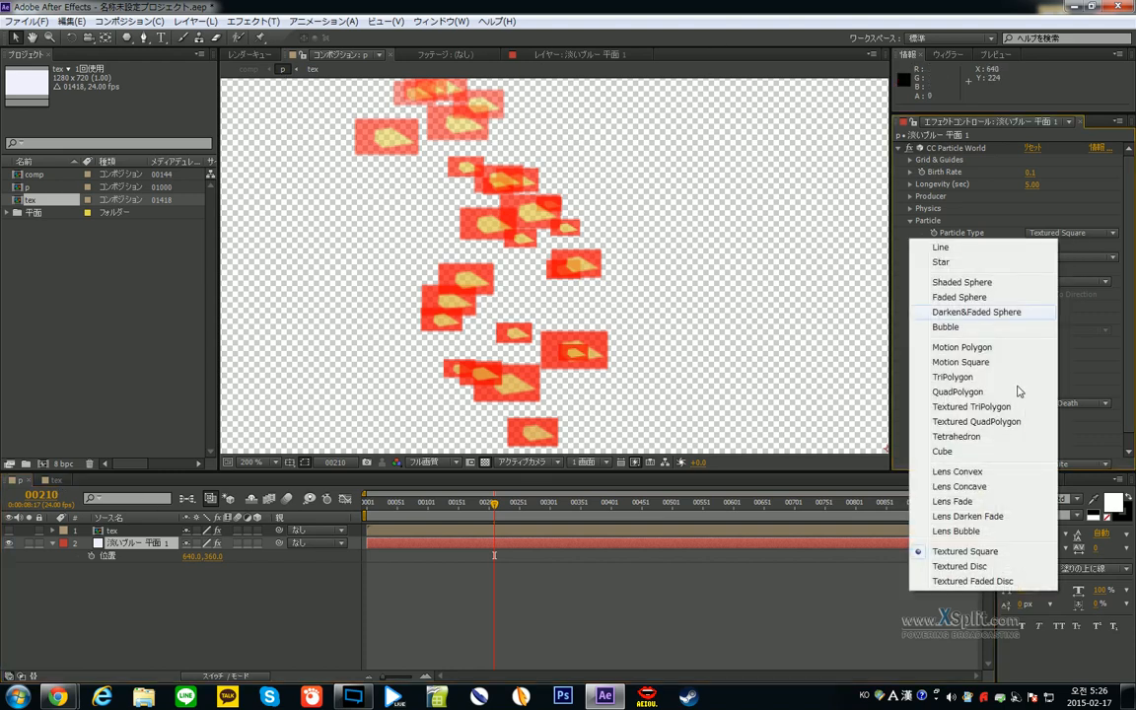
left_click(997, 574)
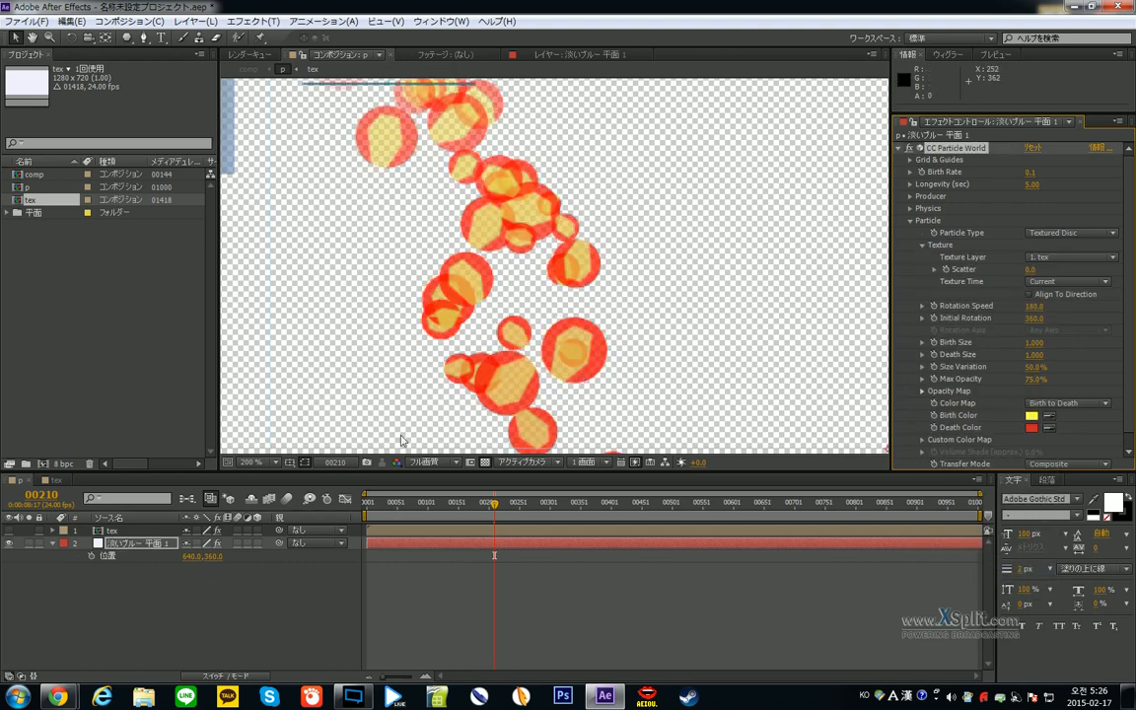
key("comma")
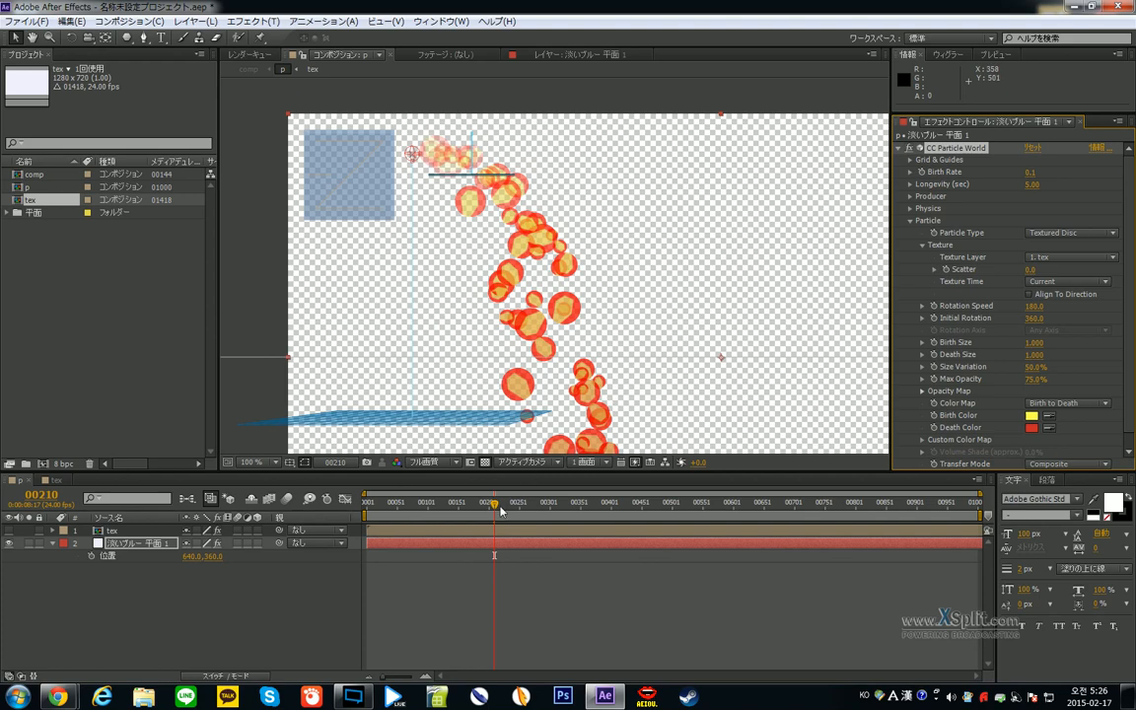
left_click_drag(494, 504, 524, 517)
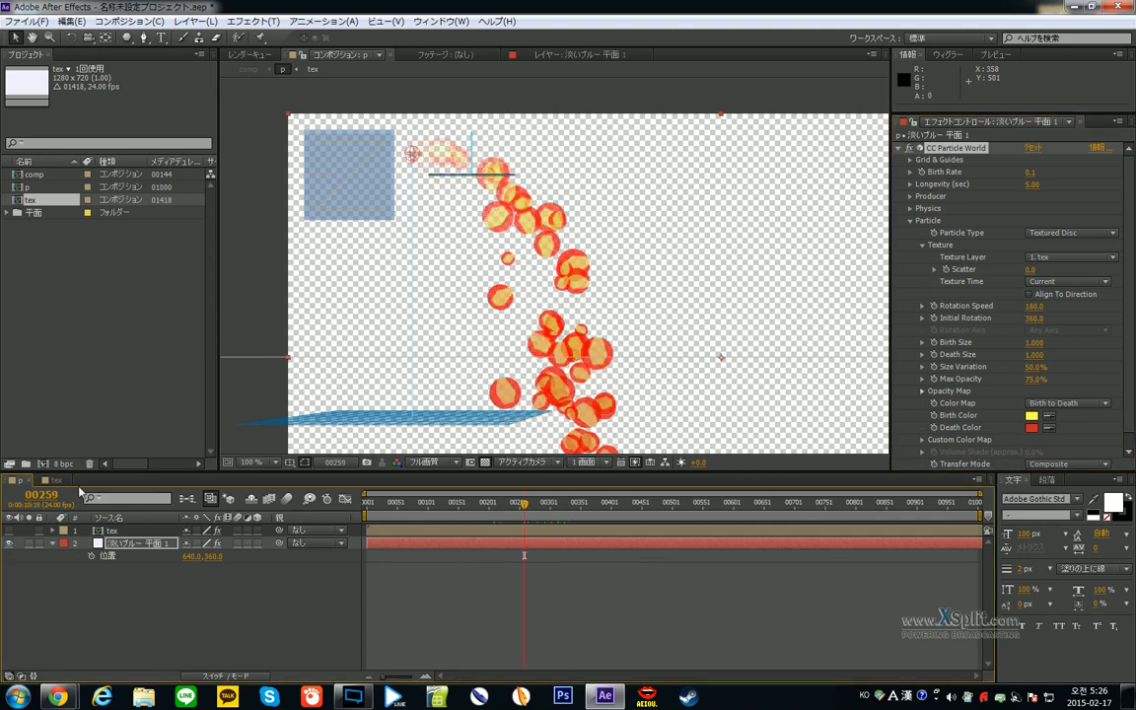
left_click(57, 480)
left_click(13, 481)
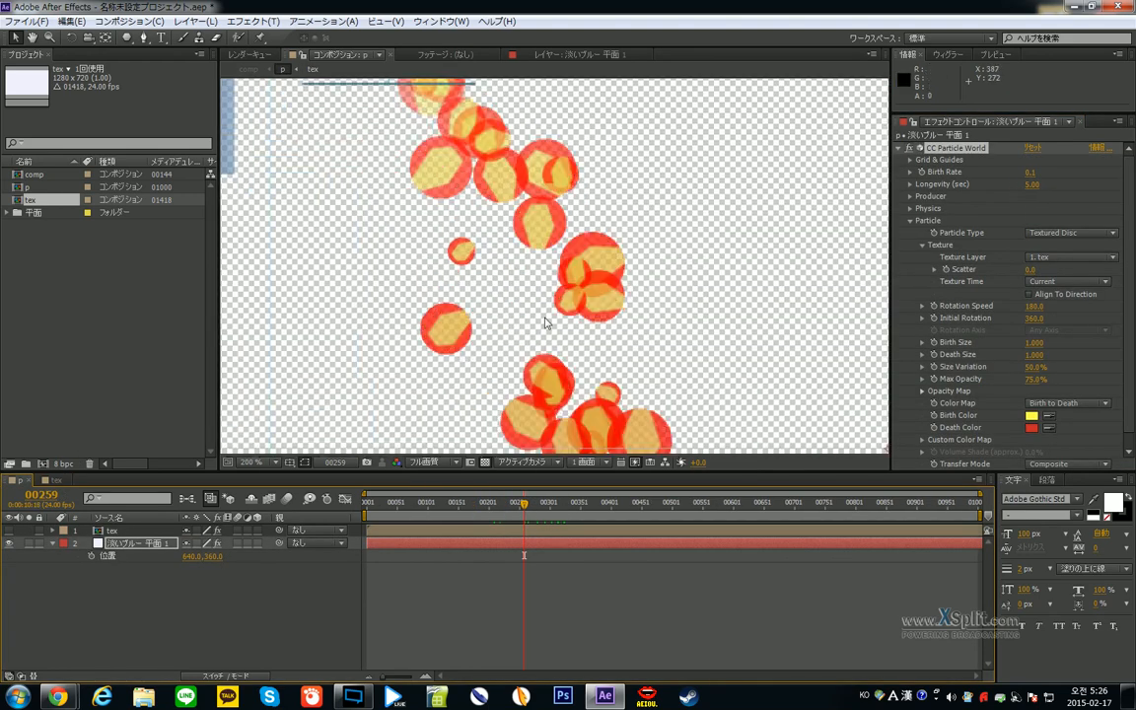
key("space")
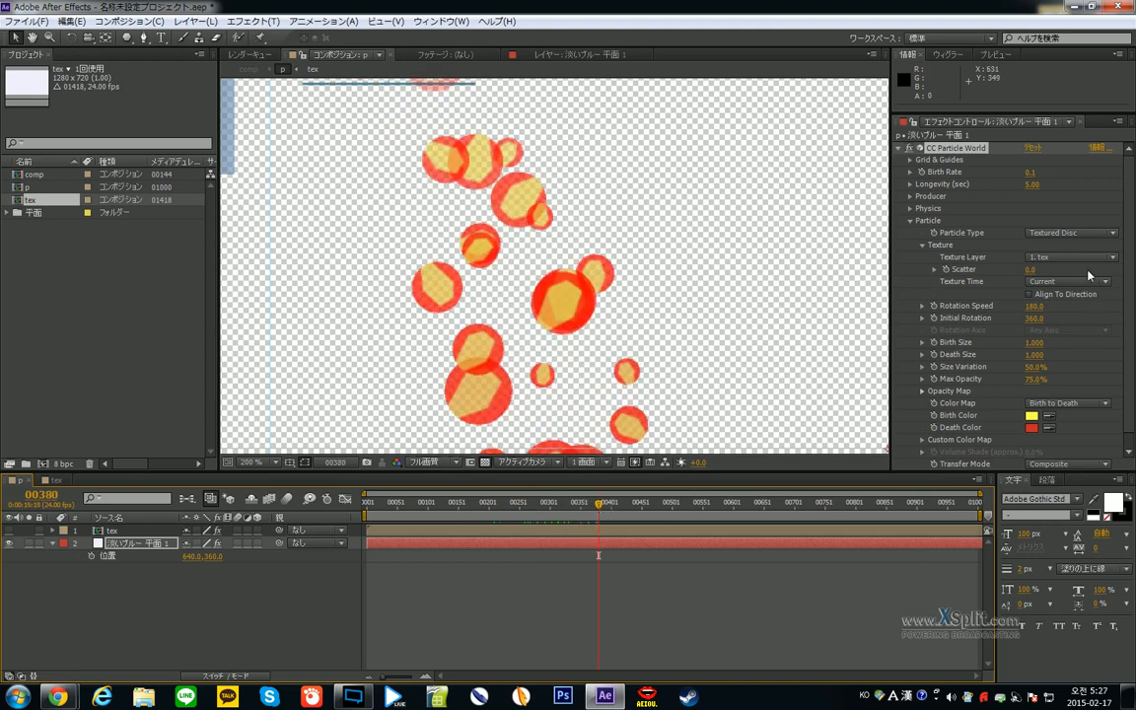
- Set the Particle Type to Textured Faded Disc and preview the stream at frame 169
left_click(1081, 234)
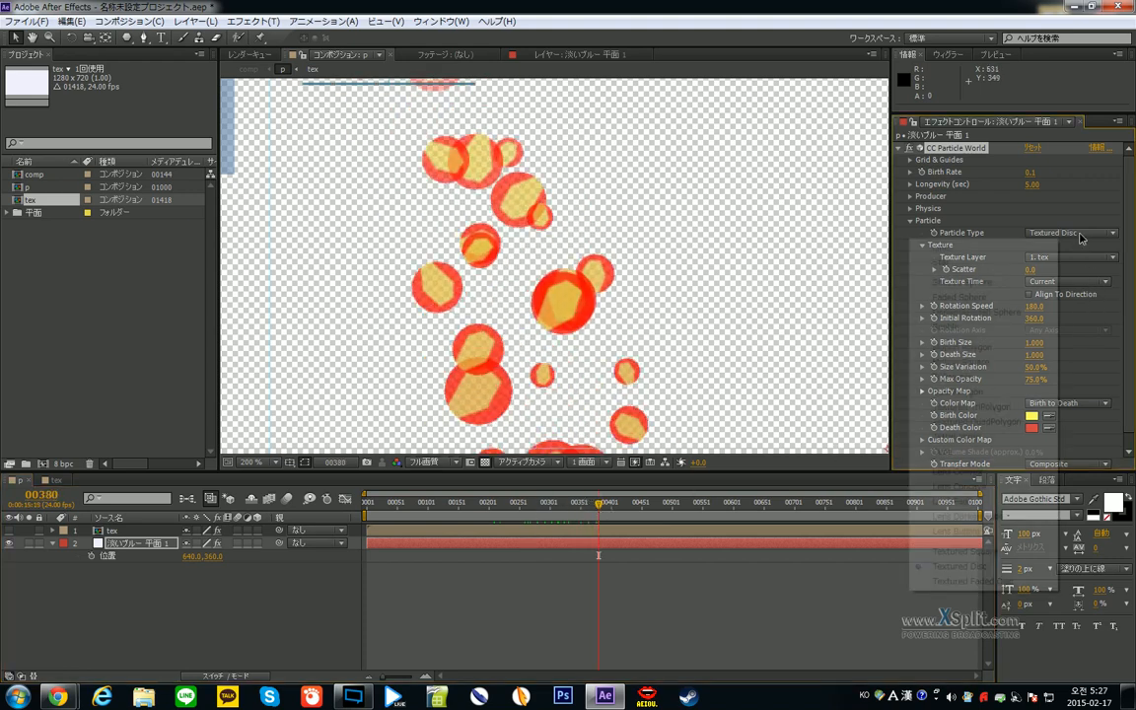
left_click(1006, 582)
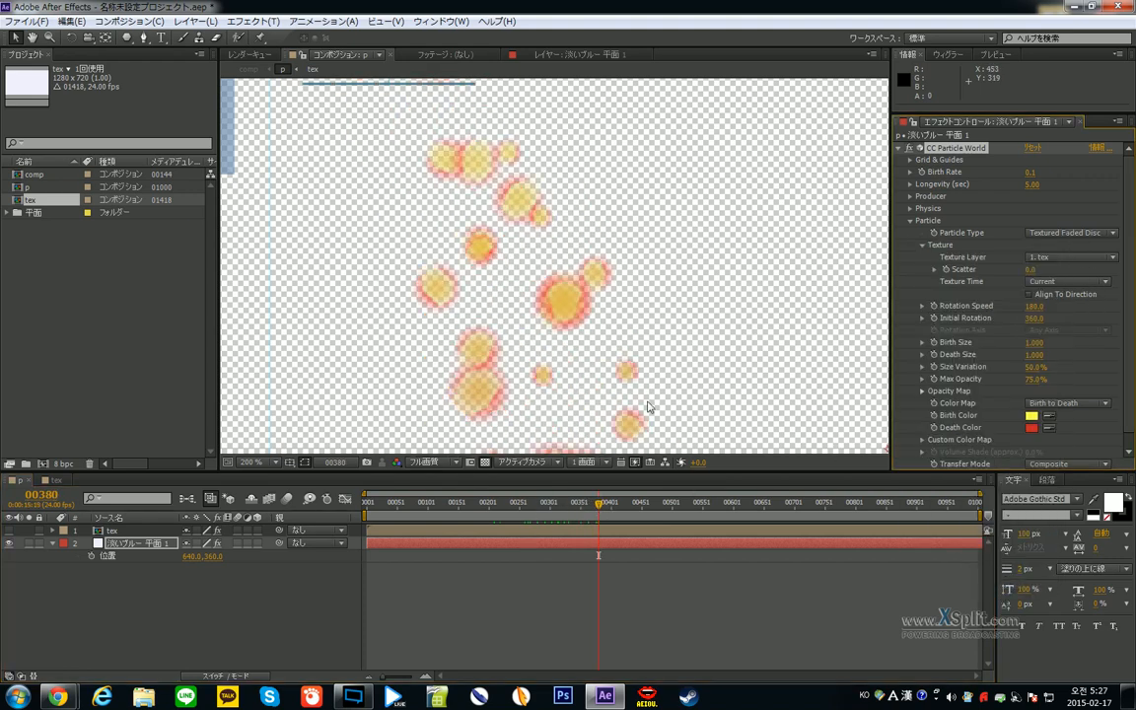
left_click_drag(572, 503, 469, 505)
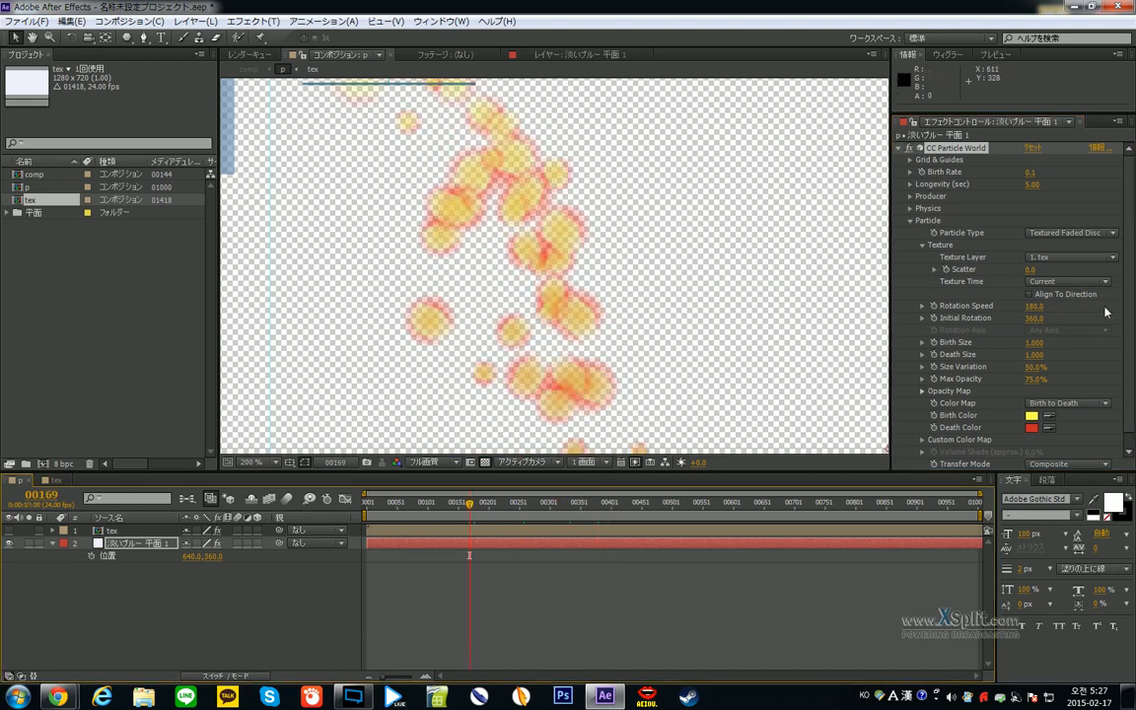
- Set the Particle Type back to Textured Square and compare the particles in p with the tex composition
left_click(1071, 233)
left_click(1006, 554)
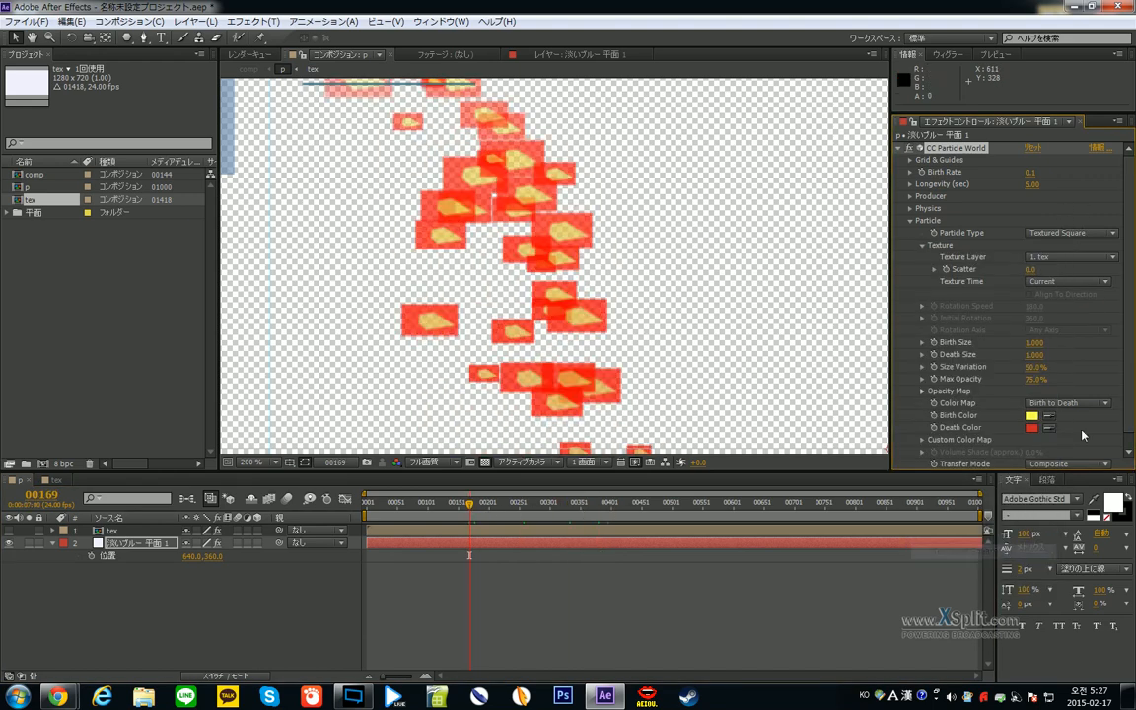
left_click(57, 481)
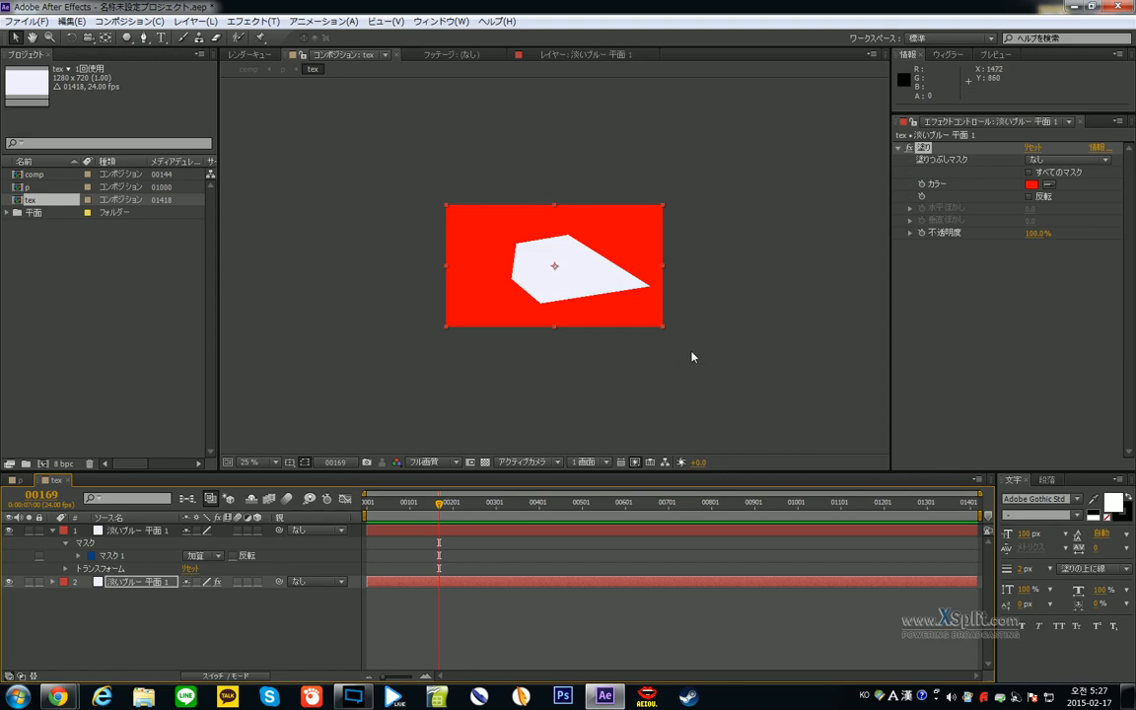
left_click(15, 480)
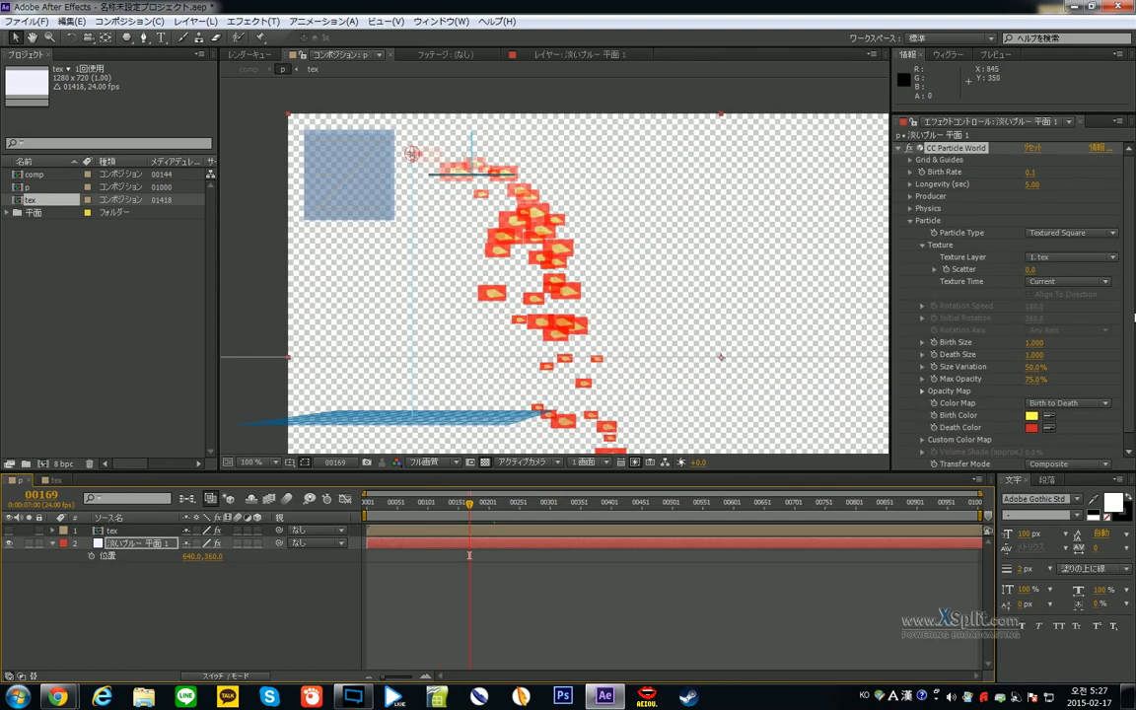
key("period")
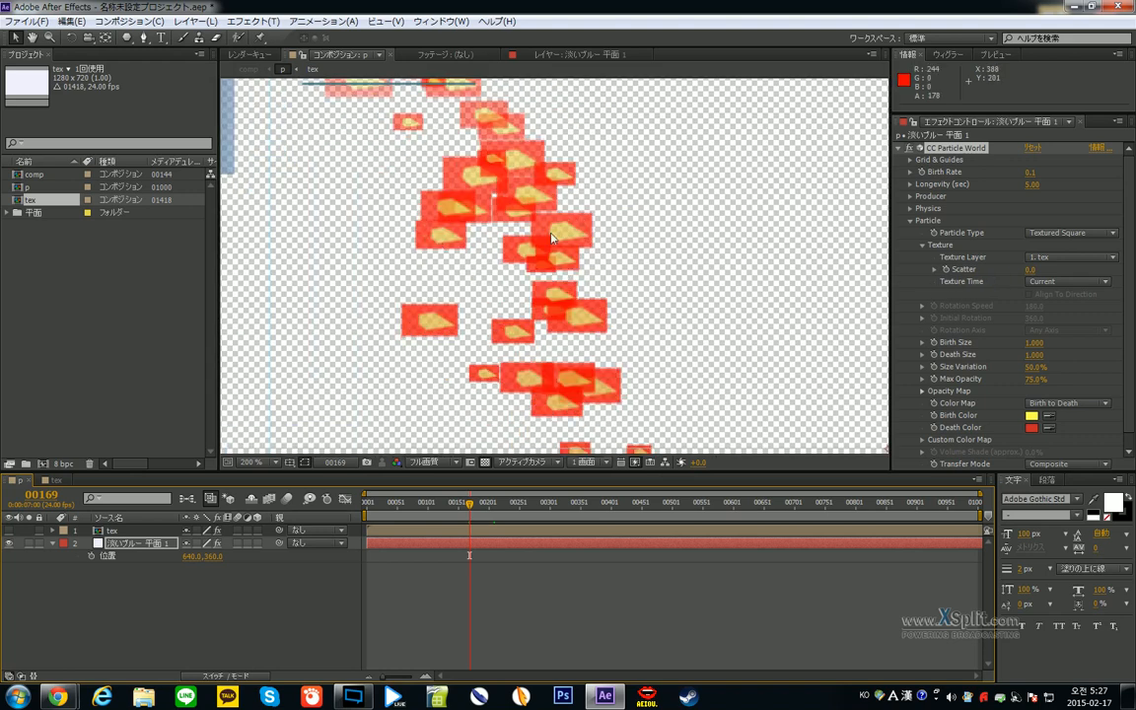
- Try a texture Scatter of 64 on the red-backed particles, and undo the change
left_click_drag(1033, 270, 991, 272)
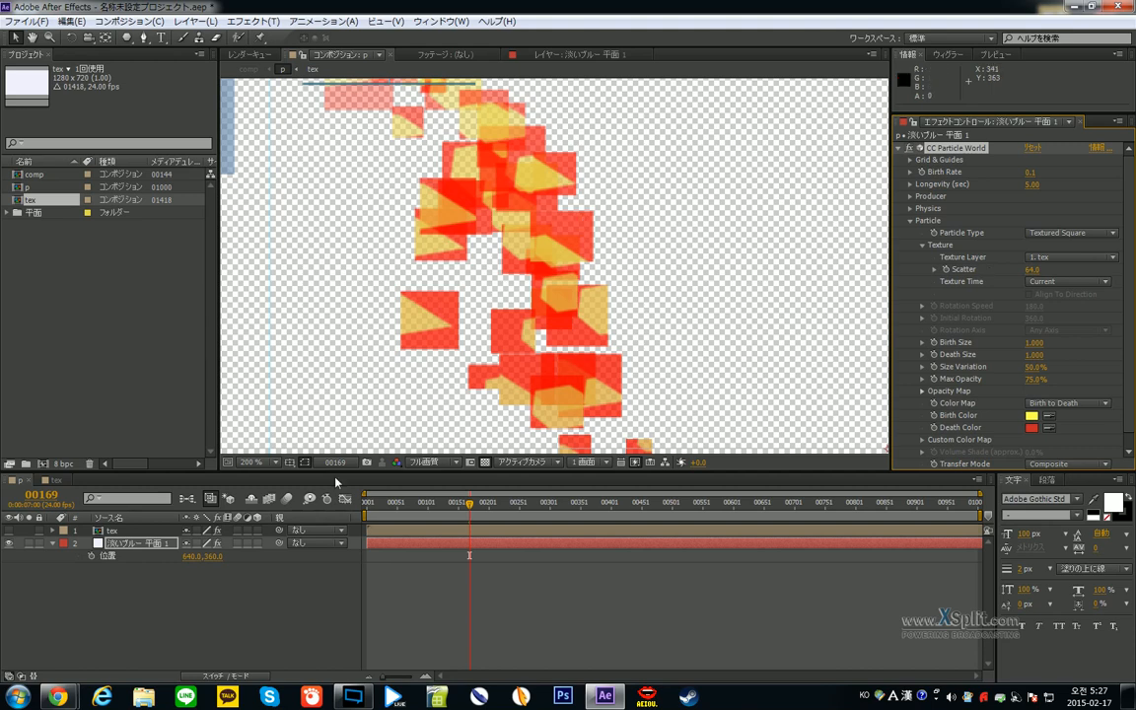
left_click(144, 638)
key("ctrl+z")
- Delete the red-filled lower solid from the tex composition and return to composition p
double_click(130, 543)
left_click(133, 531)
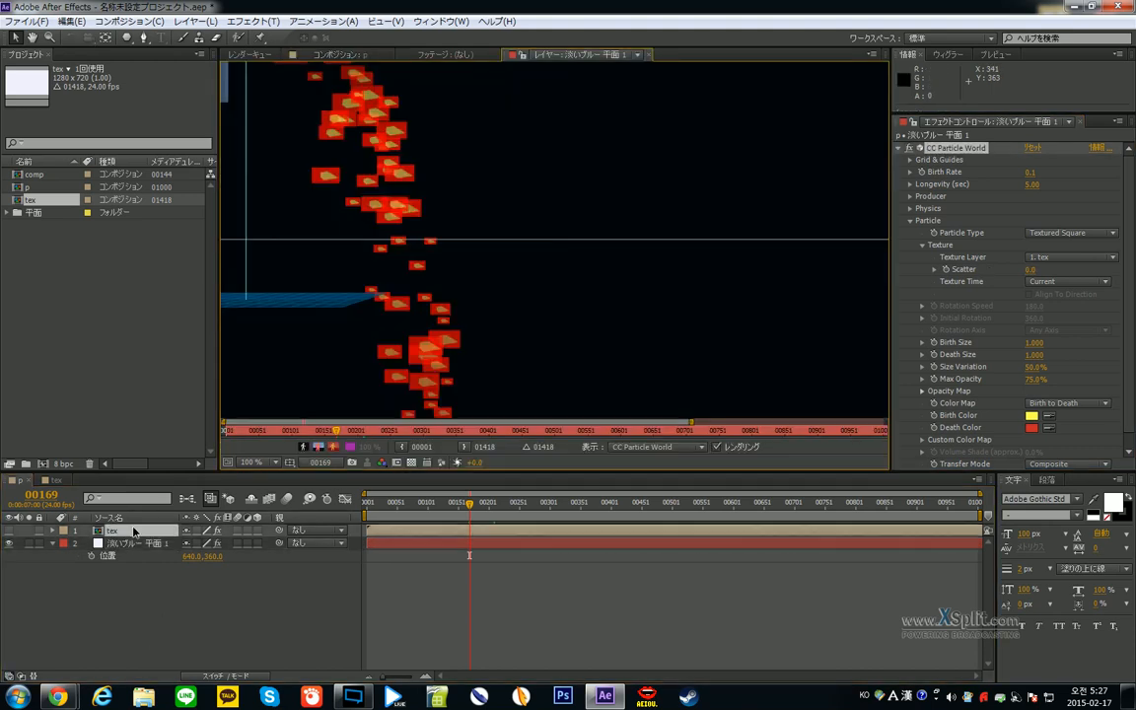
left_click(122, 591)
double_click(116, 530)
left_click(117, 594)
left_click(102, 542)
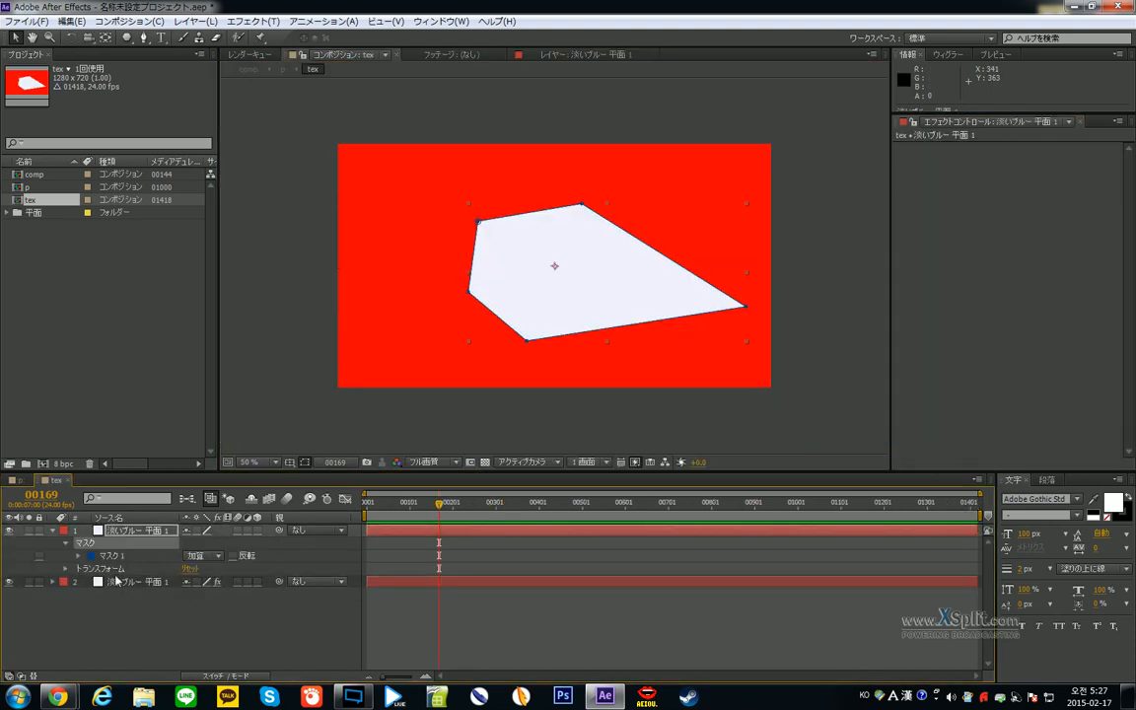
left_click(116, 582)
key("Delete")
left_click(14, 480)
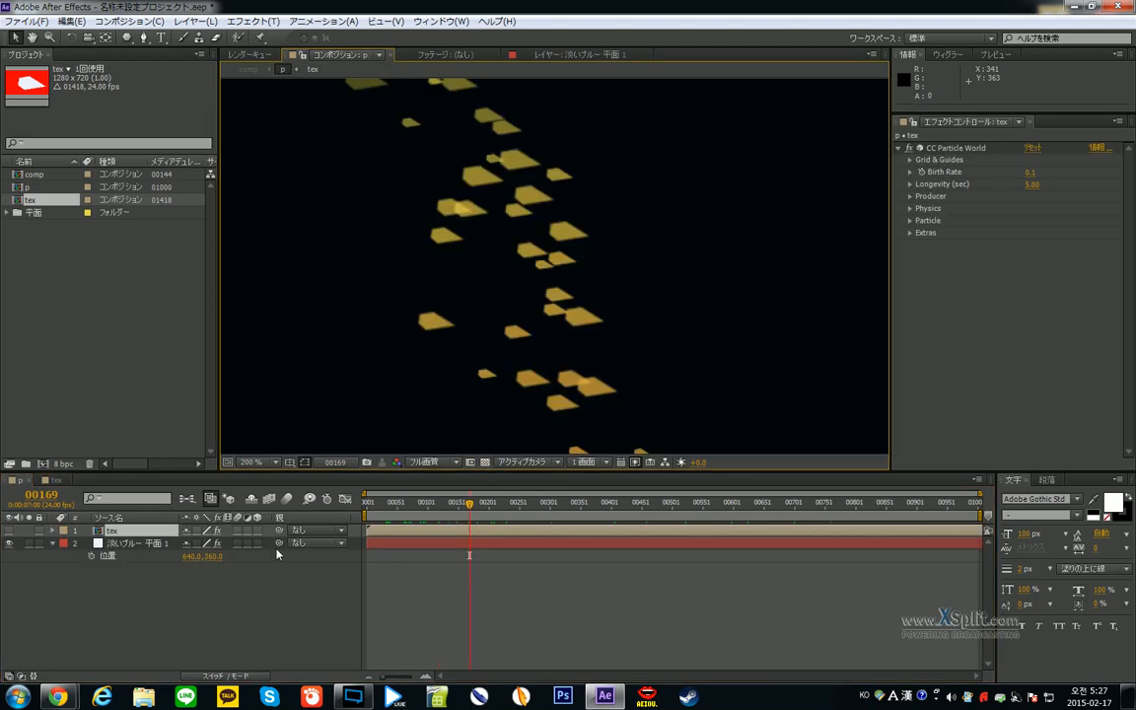
- Try a texture Scatter of 57 on the particle solid in p, inspect the stream, and undo the change
left_click(142, 545)
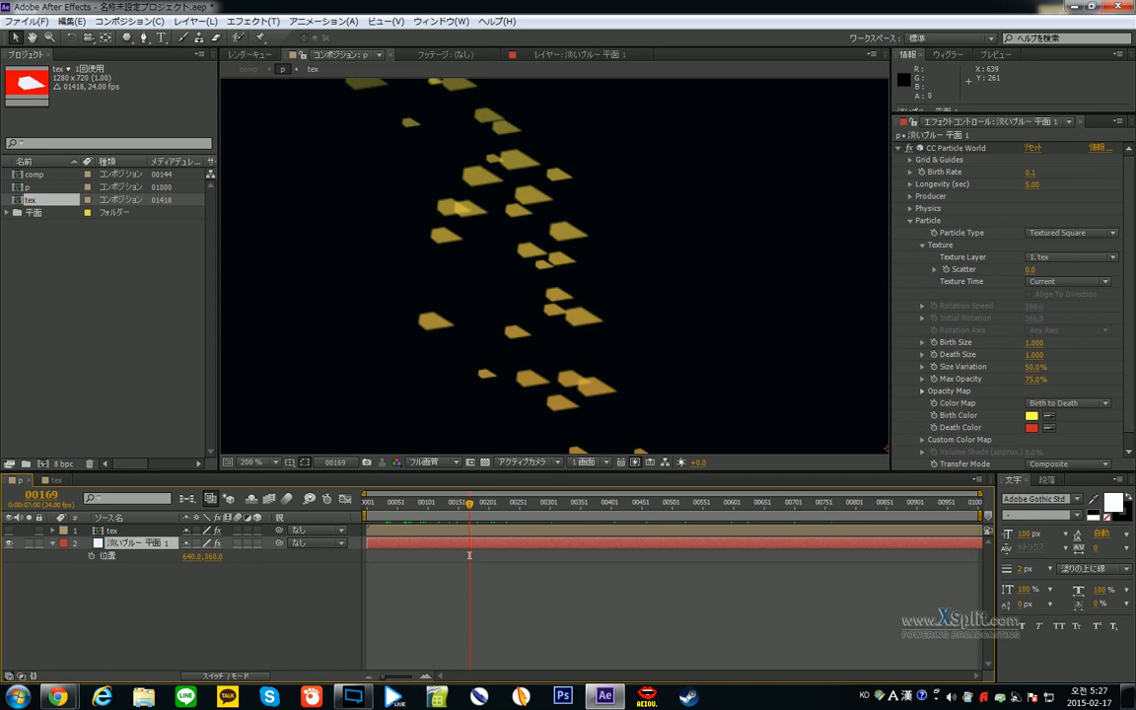
left_click_drag(1033, 269, 1070, 269)
key("ctrl+z")
key("ctrl+z")
scroll(735, 232, "down", 1)
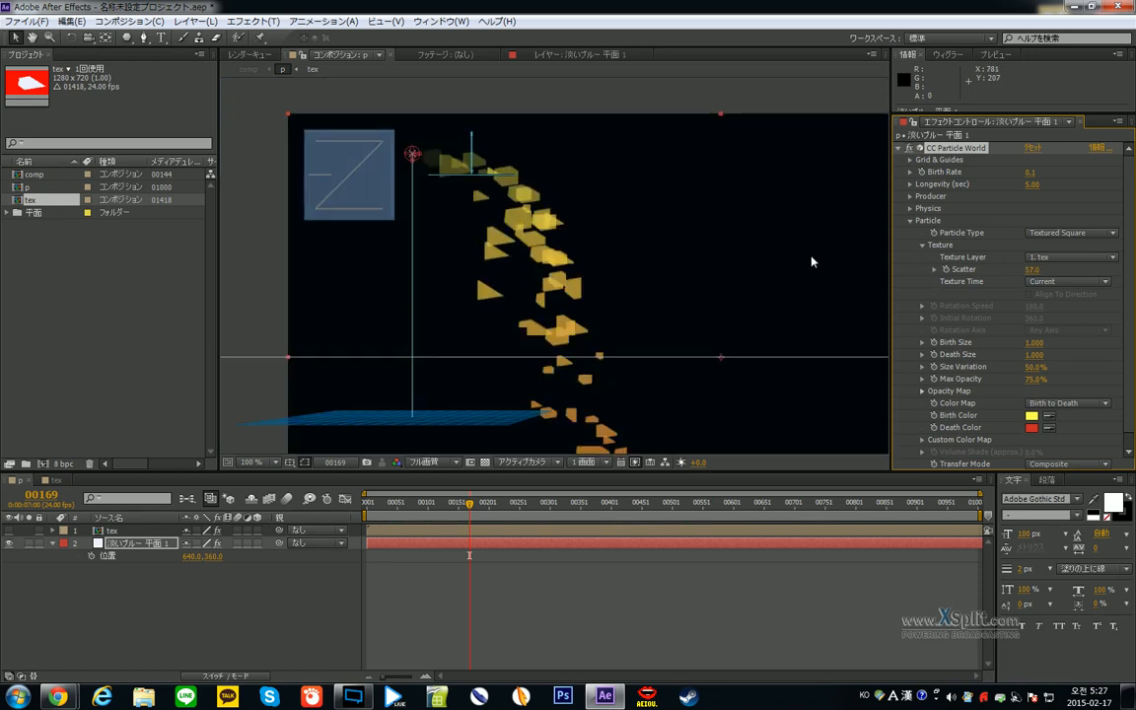
scroll(735, 271, "up", 1)
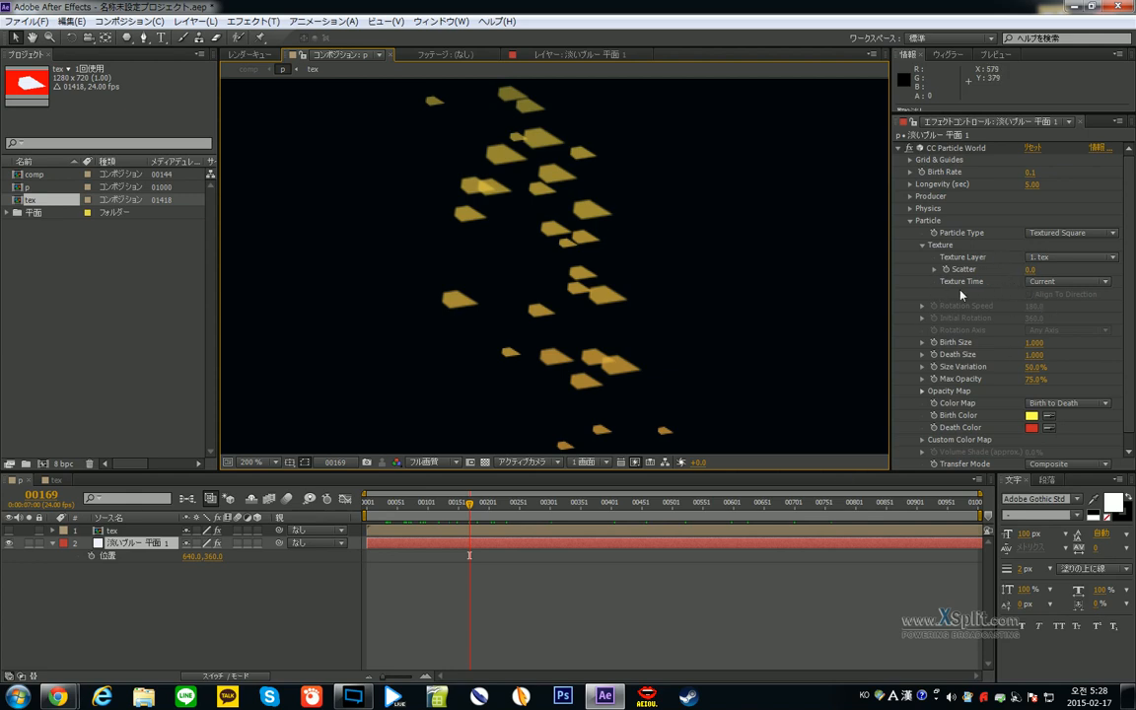
- Review the Texture Time options of the particle solid, and open the tex composition at its first frame
left_click(1058, 284)
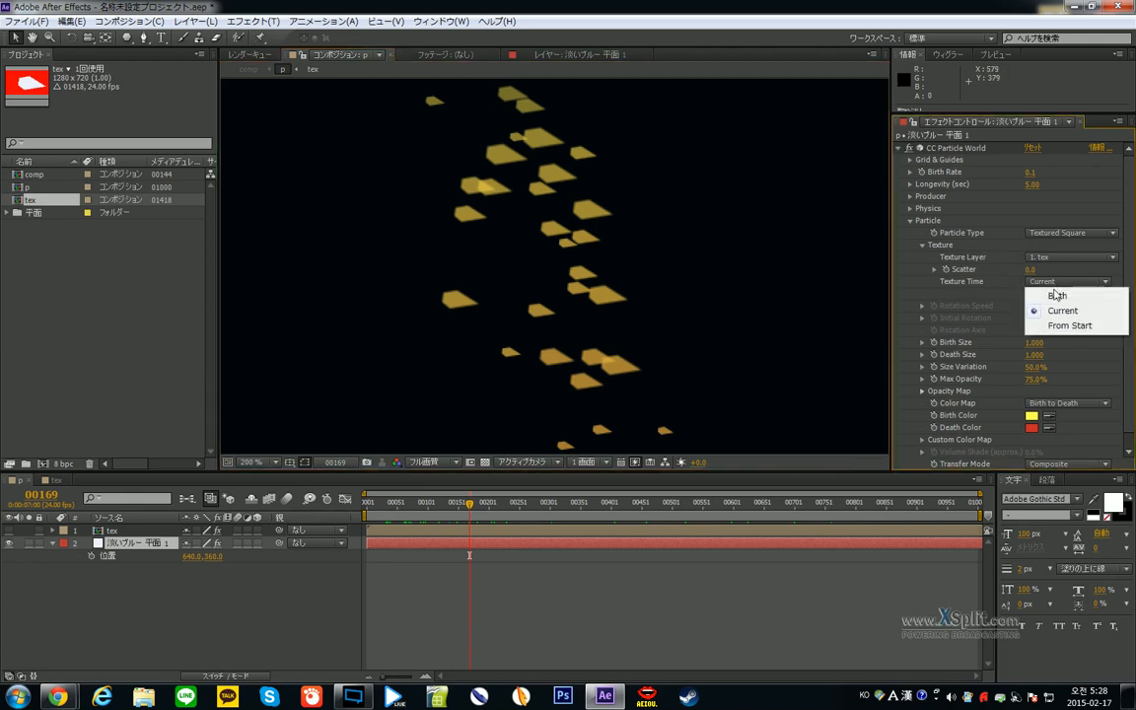
left_click(230, 617)
double_click(132, 531)
key("Home")
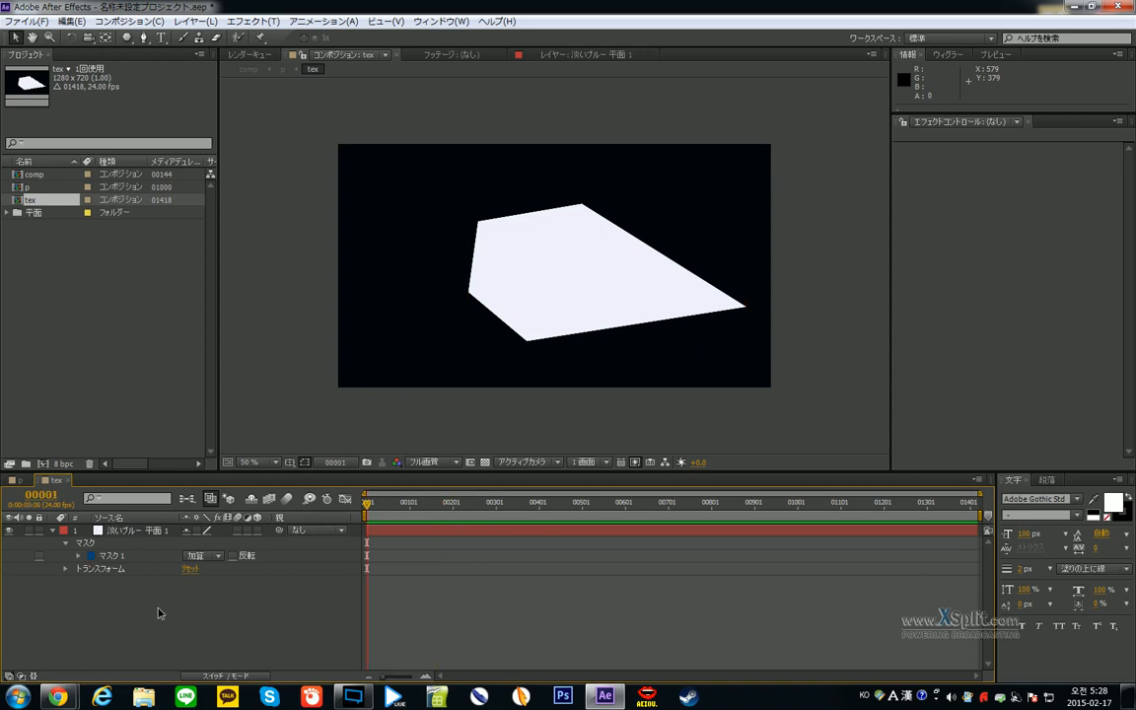
- Make the solid layer in tex 3D and start X, Y and Z rotation keyframes at the first frame
key("r")
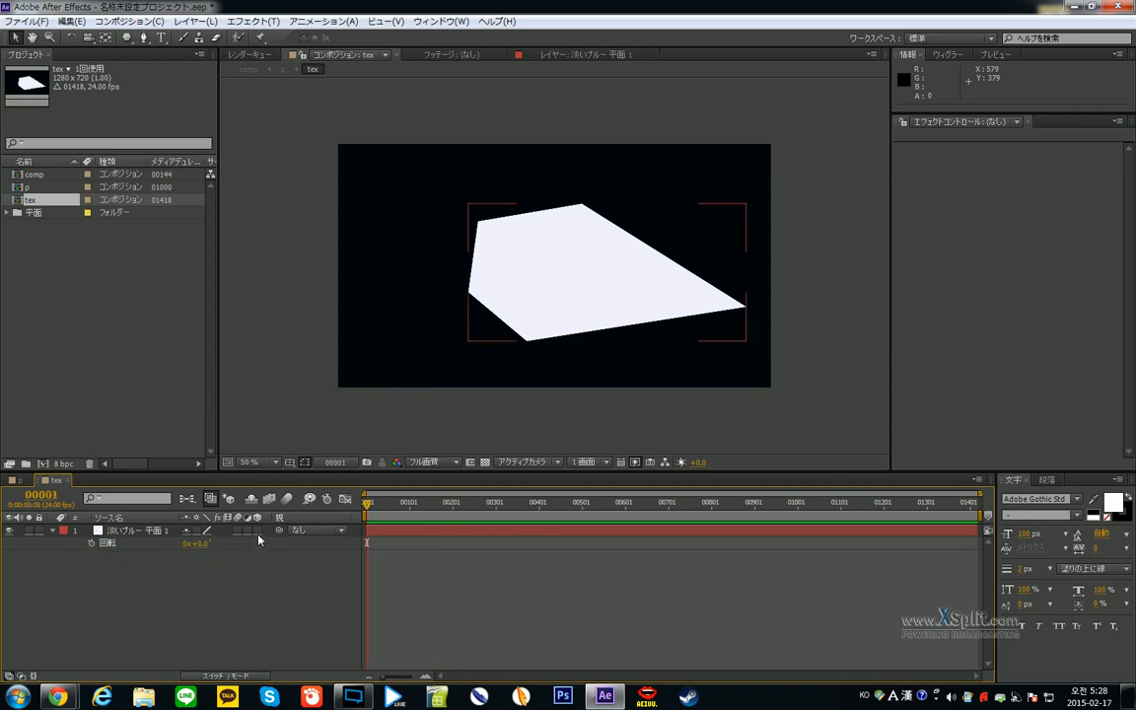
left_click(257, 531)
left_click(91, 556)
left_click(90, 569)
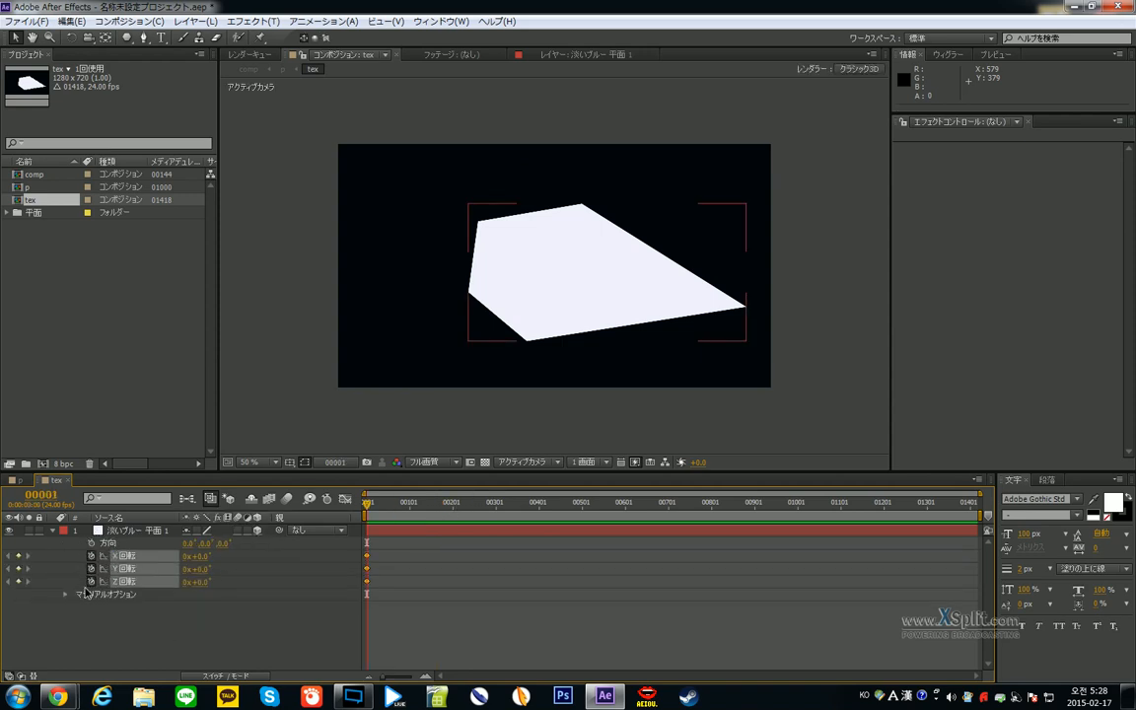
left_click(90, 582)
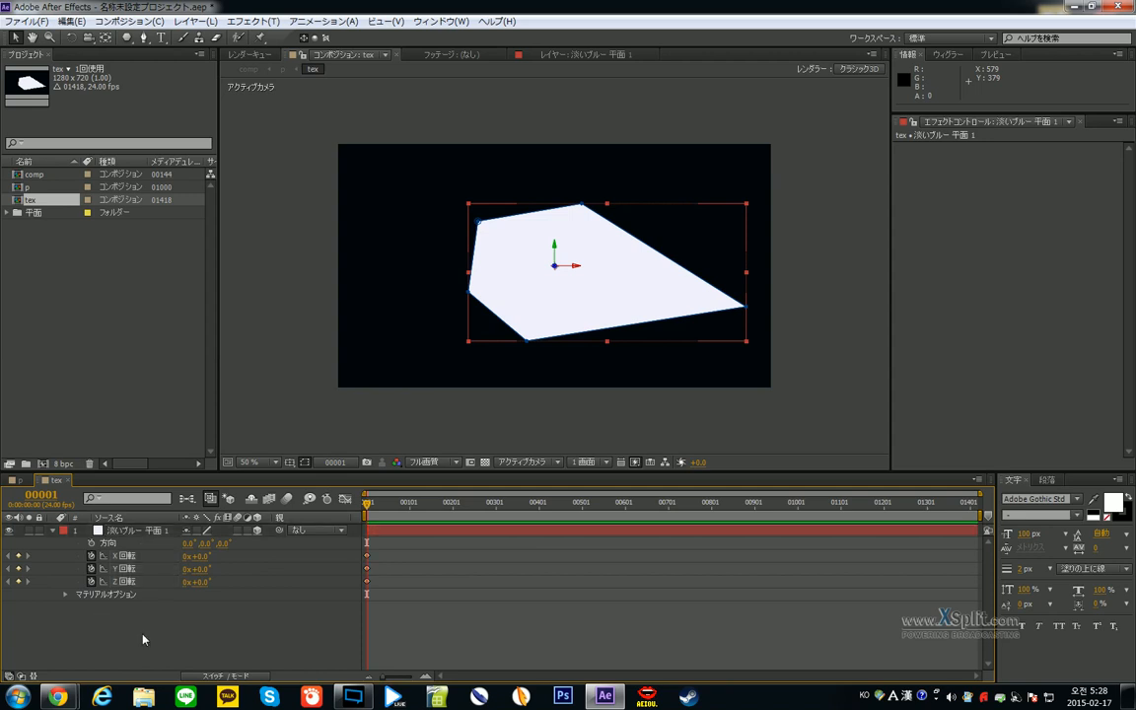
left_click(145, 639)
- At the last frame (01418), set X rotation to 11, Y rotation to 22 and Z rotation to 33 full turns
key("End")
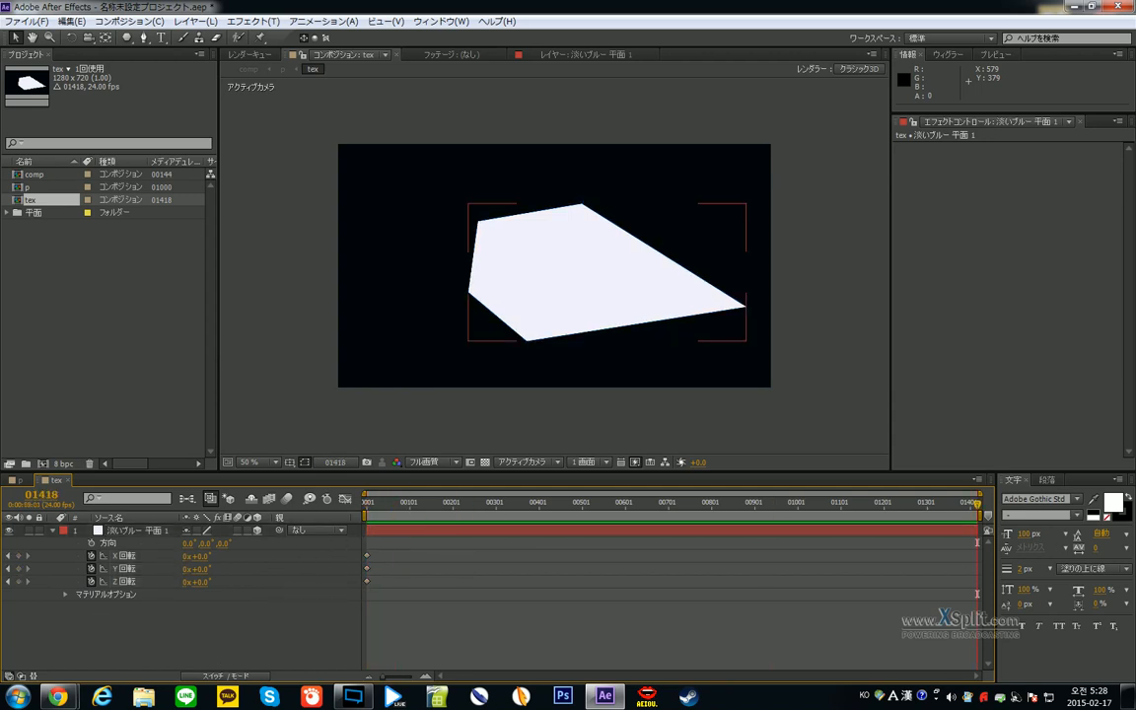
left_click(186, 556)
type("11")
left_click(183, 634)
left_click(186, 569)
type("22")
left_click(191, 598)
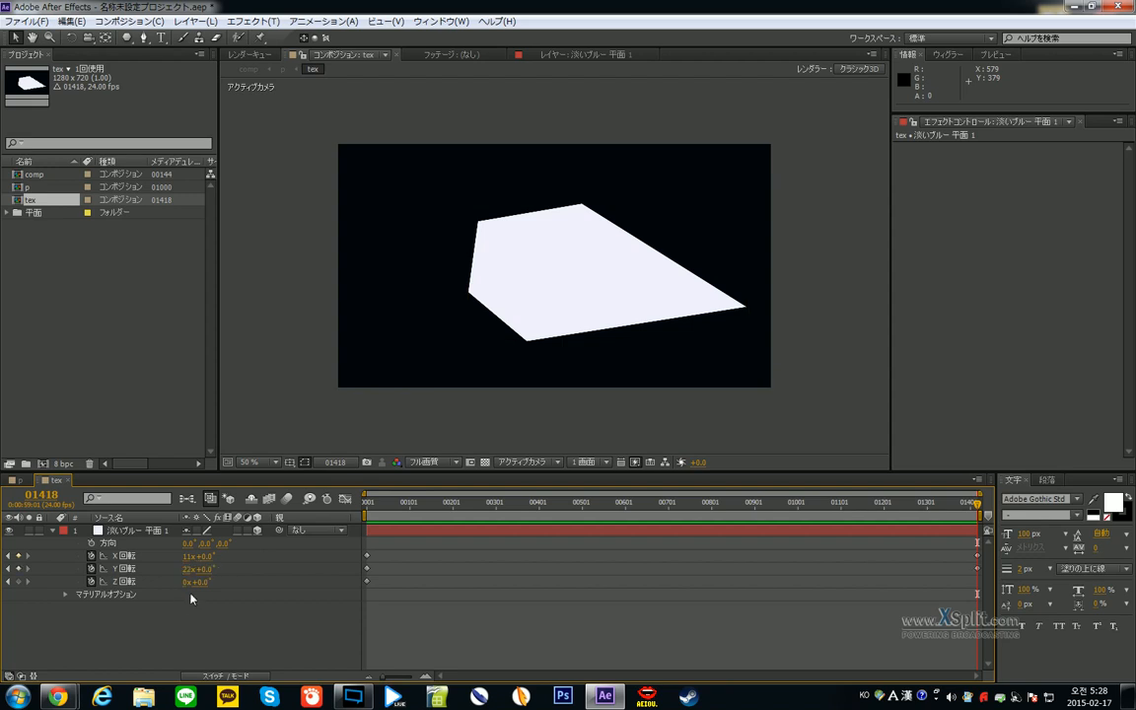
left_click(186, 582)
type("33")
left_click(195, 644)
- Preview the shape's rotation along the timeline, and examine the resulting particles in the p composition
left_click(385, 514)
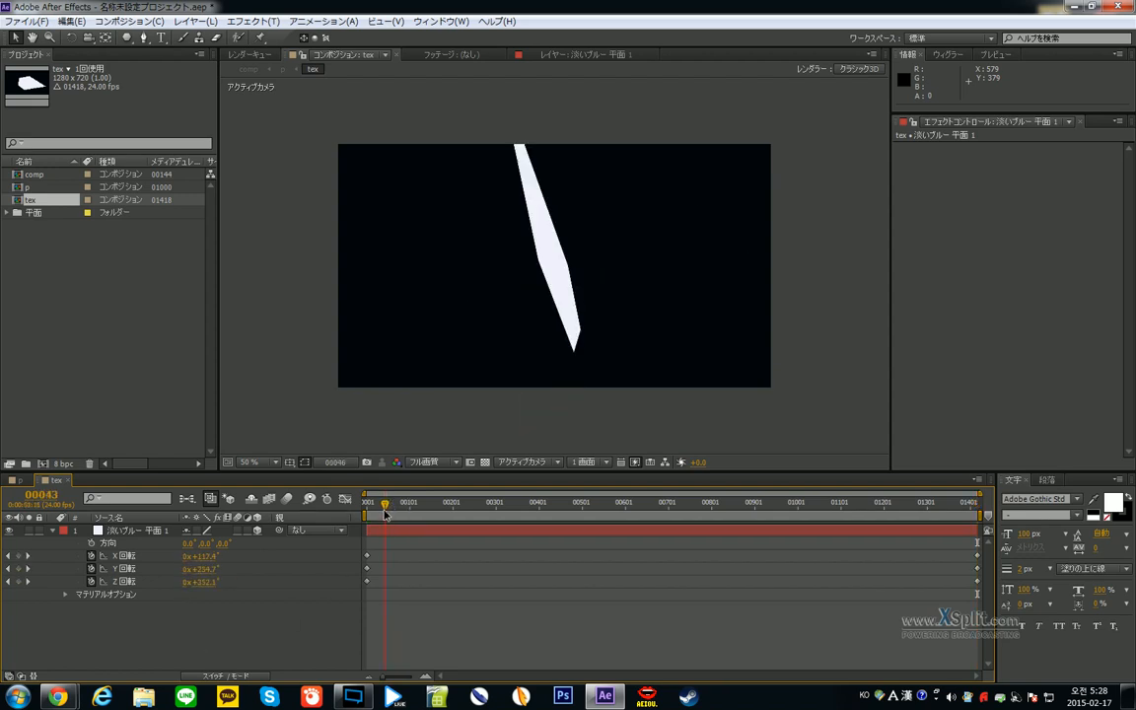
left_click_drag(385, 515, 794, 507)
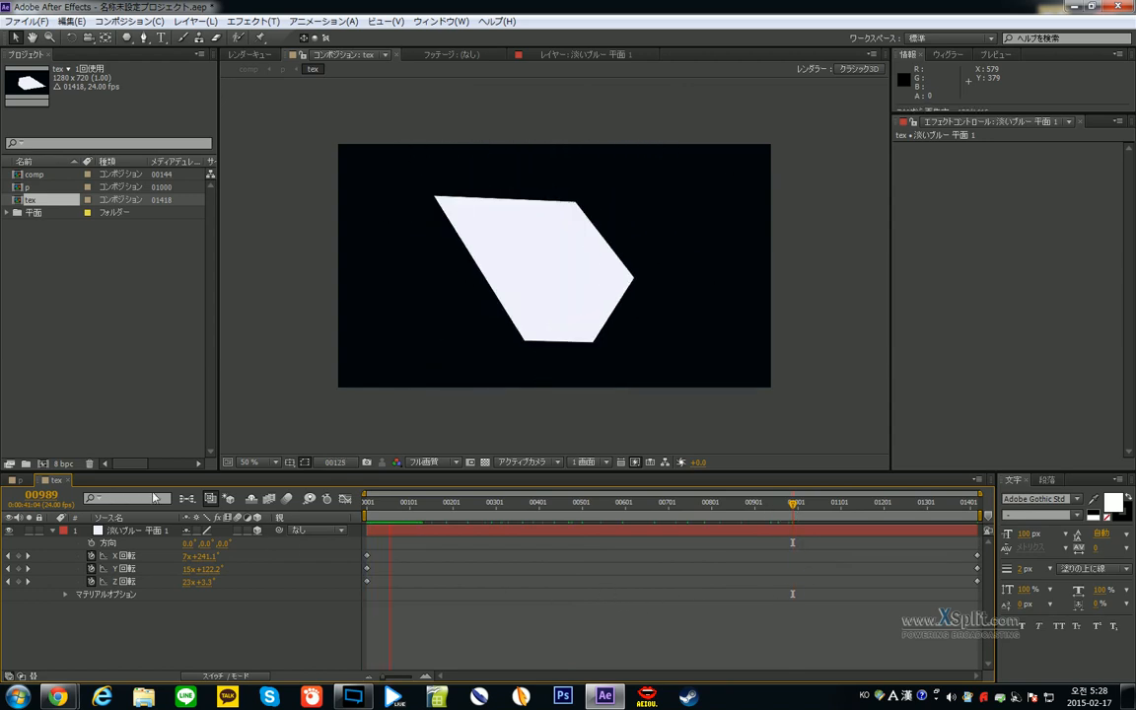
left_click(282, 70)
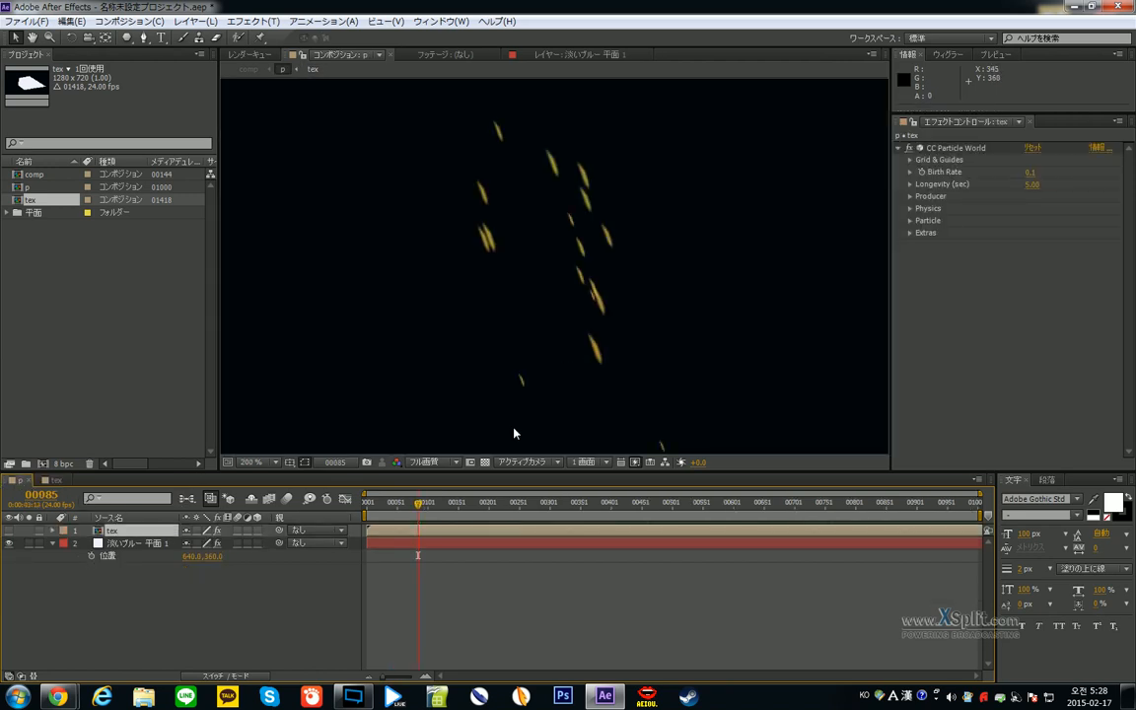
scroll(514, 433, "down", 2)
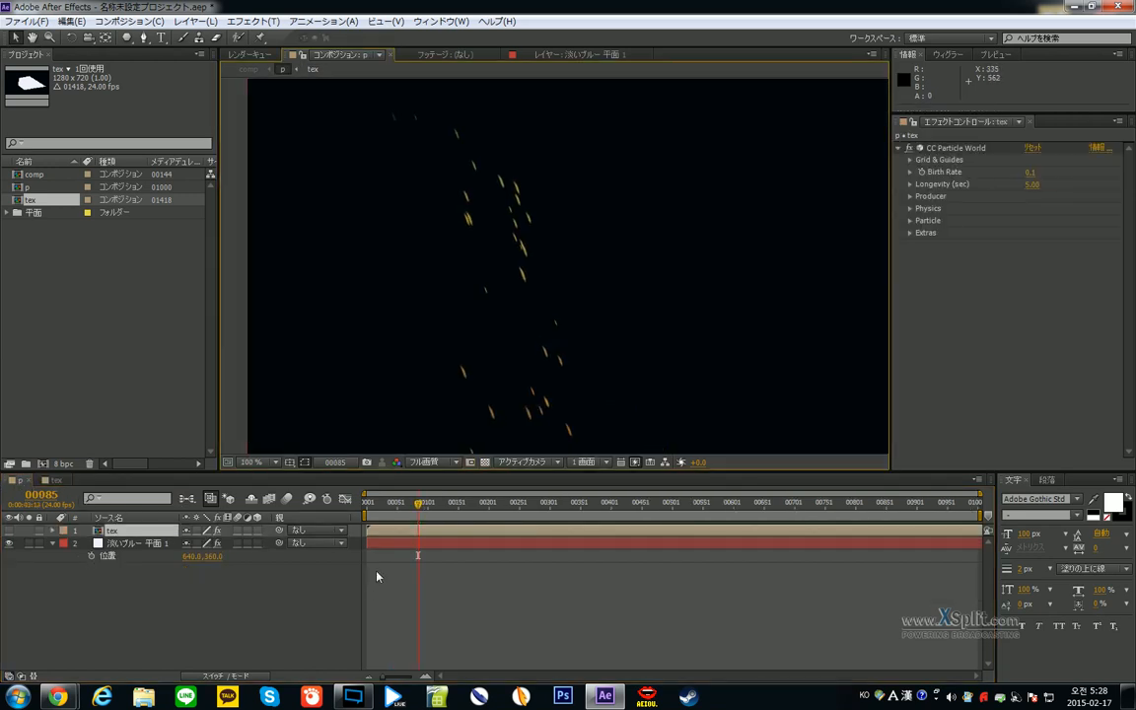
left_click_drag(383, 503, 451, 526)
- Check the Texture Time options of the solid layer's CC Particle World, and look at the tex composition's rotation keyframes
left_click(148, 543)
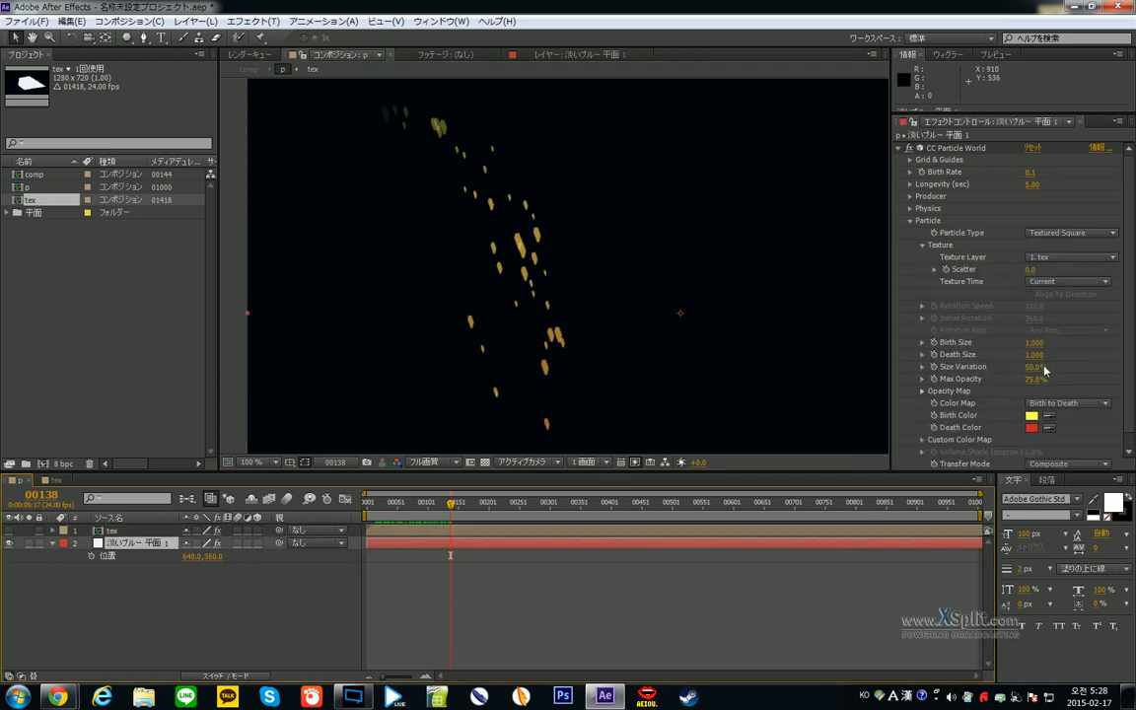
left_click(1055, 283)
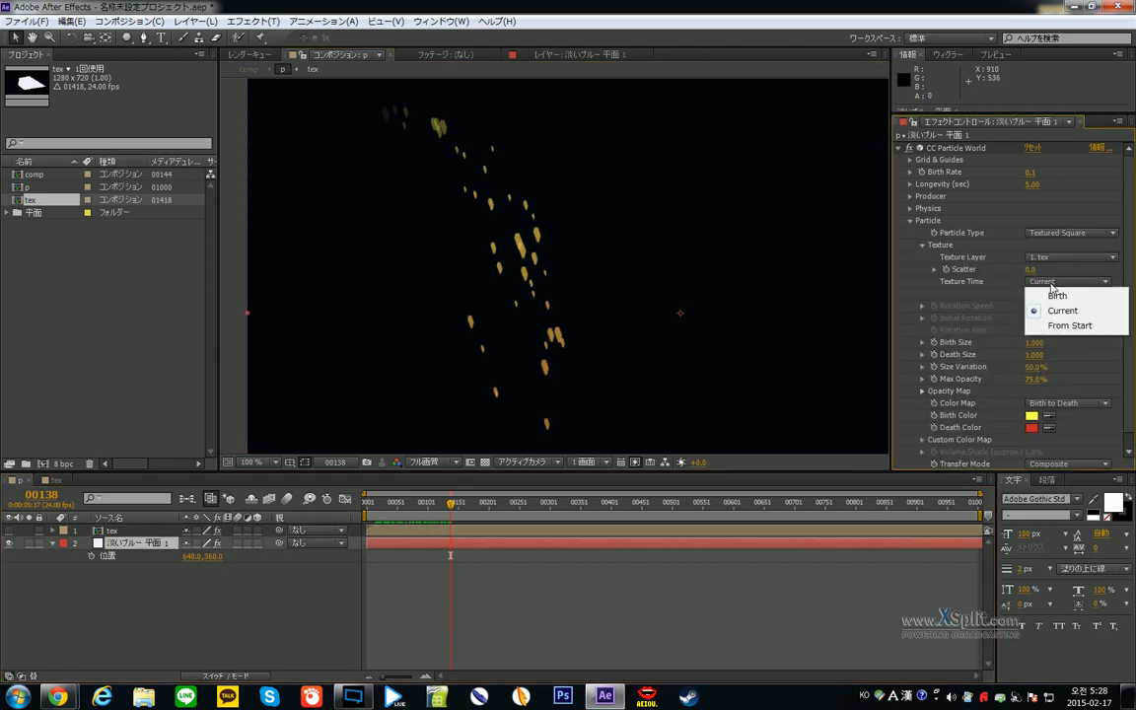
left_click(382, 593)
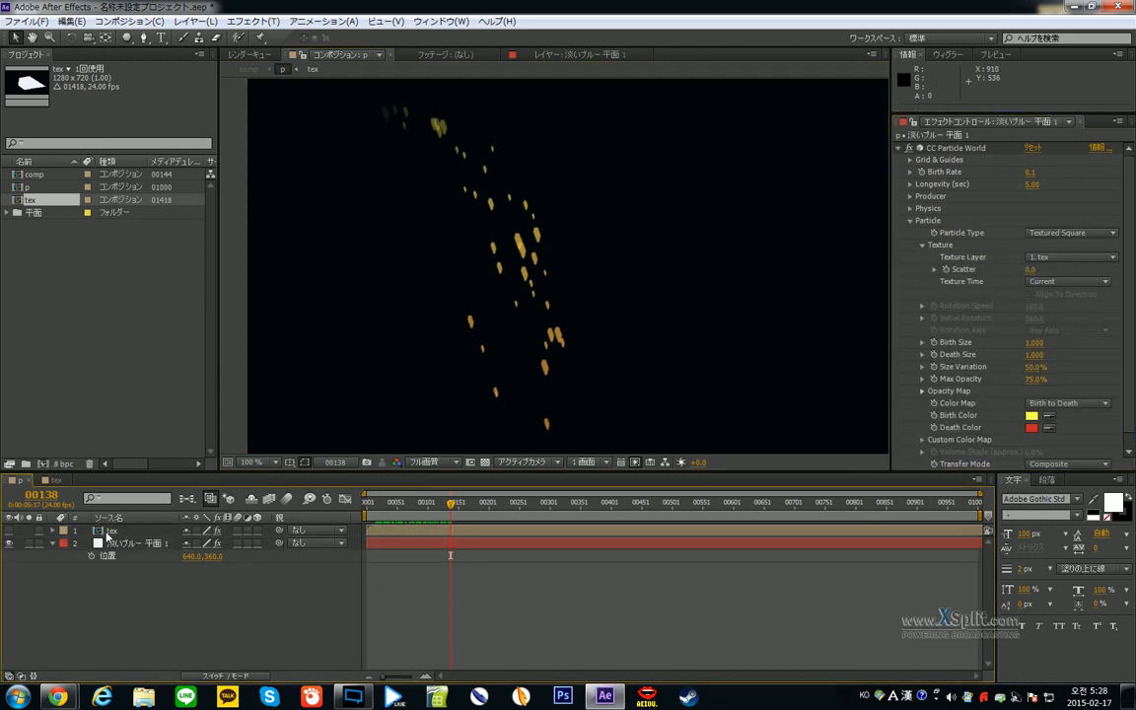
left_click(56, 482)
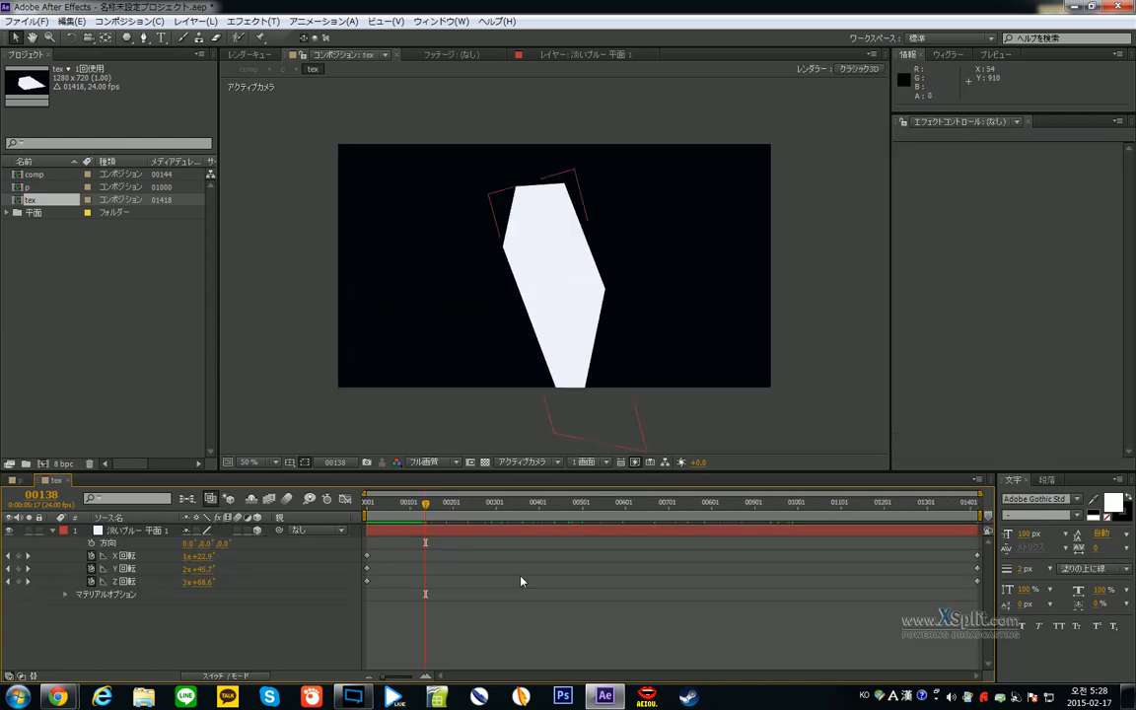
left_click(14, 480)
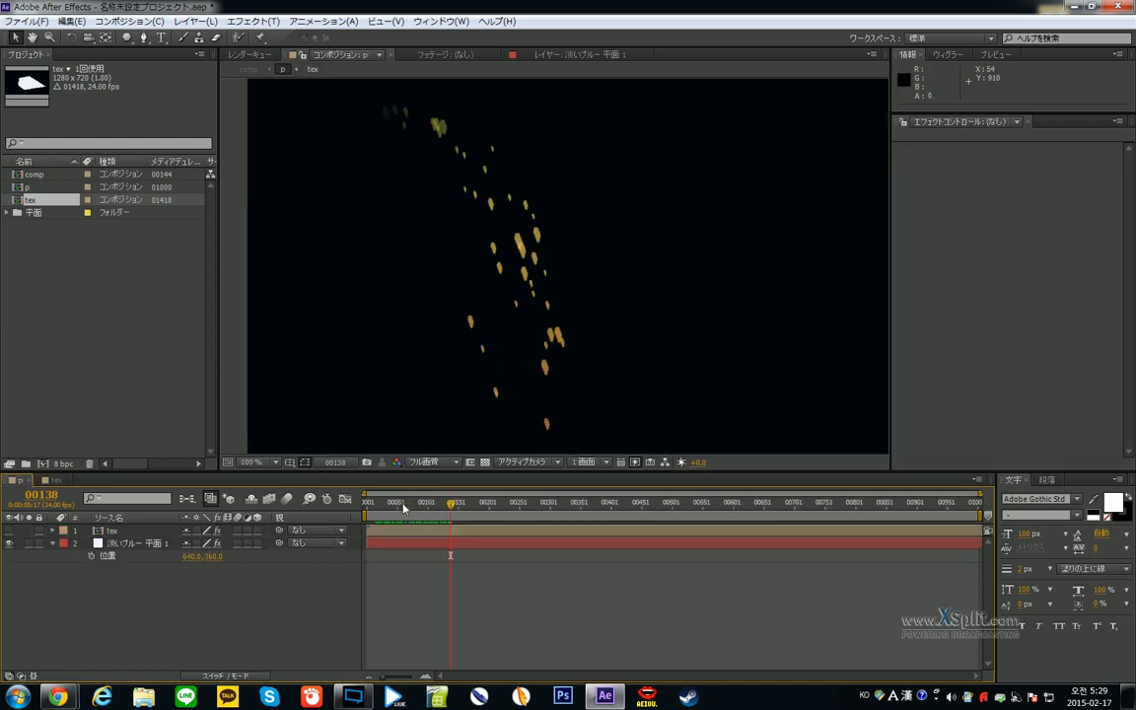
- Try Birth and From Start as the Texture Time of the solid layer's CC Particle World effect
left_click(458, 543)
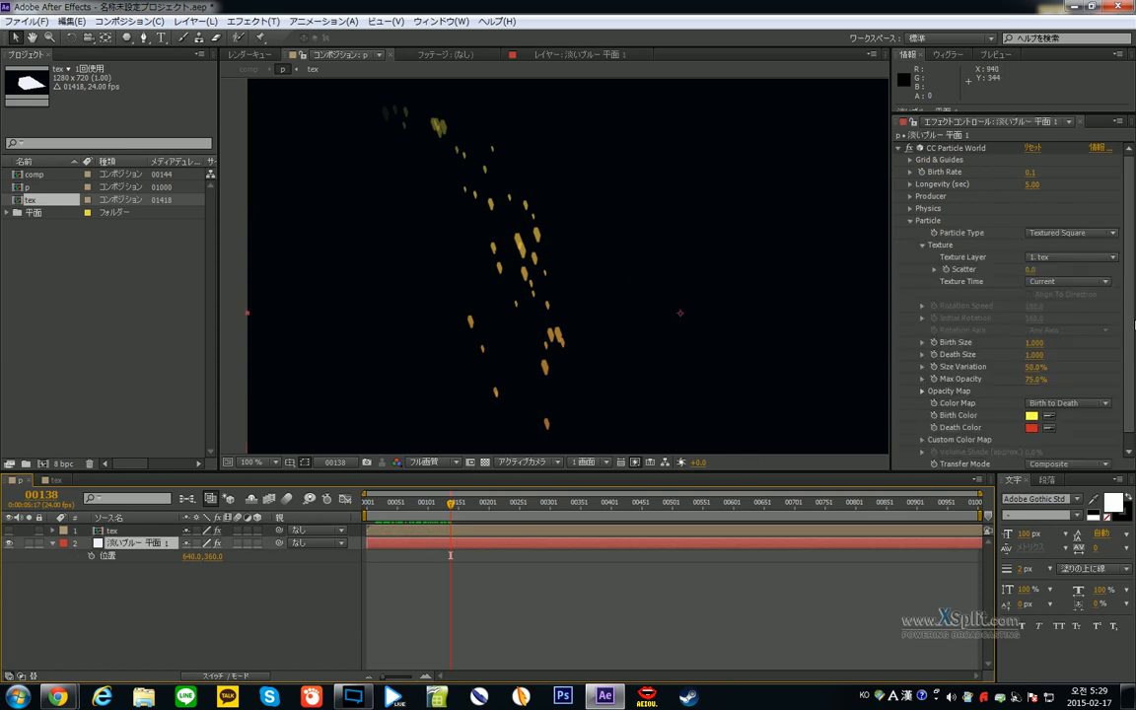
left_click(1052, 284)
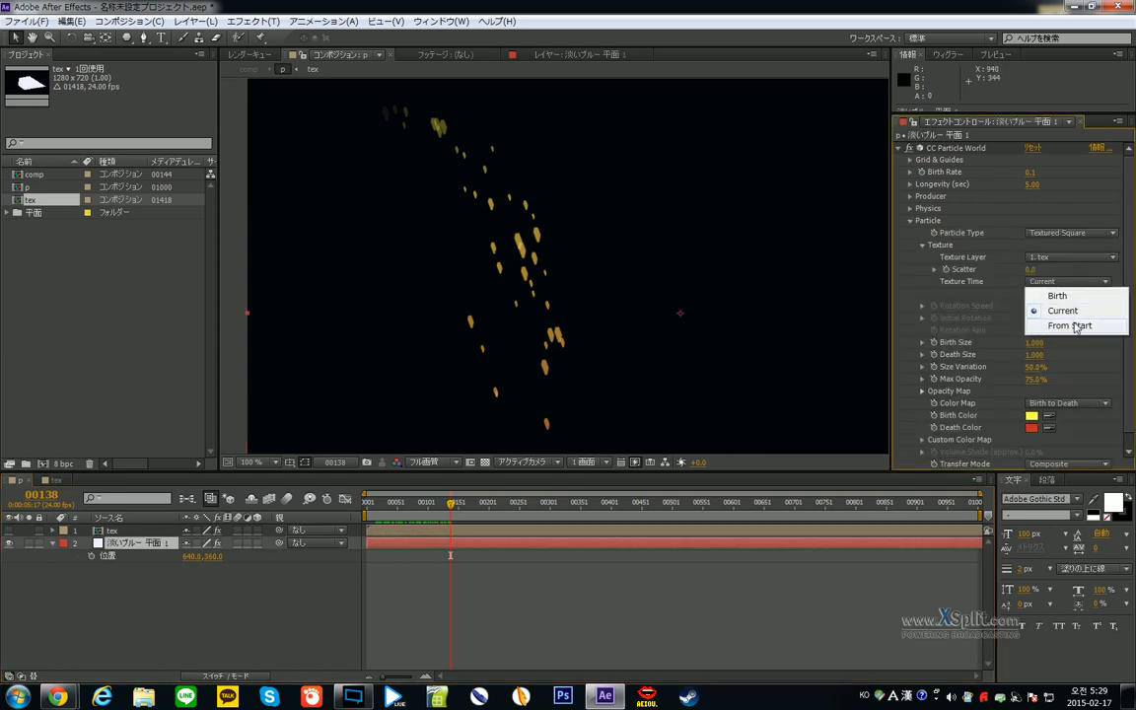
left_click(1062, 296)
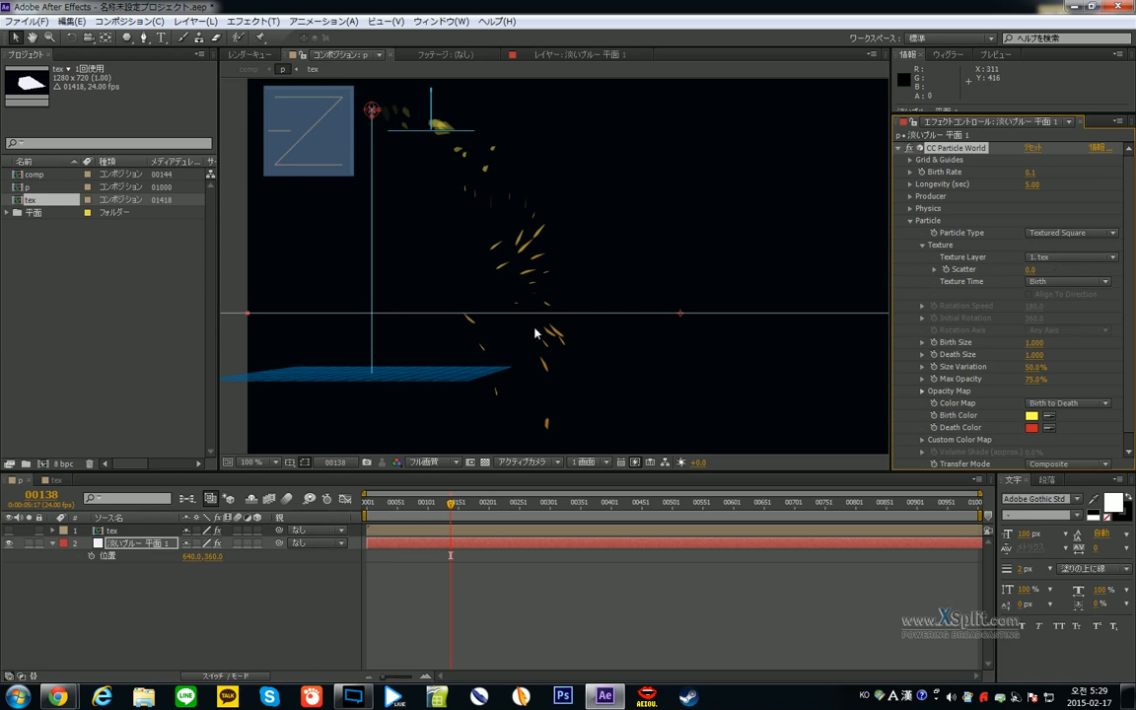
left_click(1063, 282)
left_click(1060, 323)
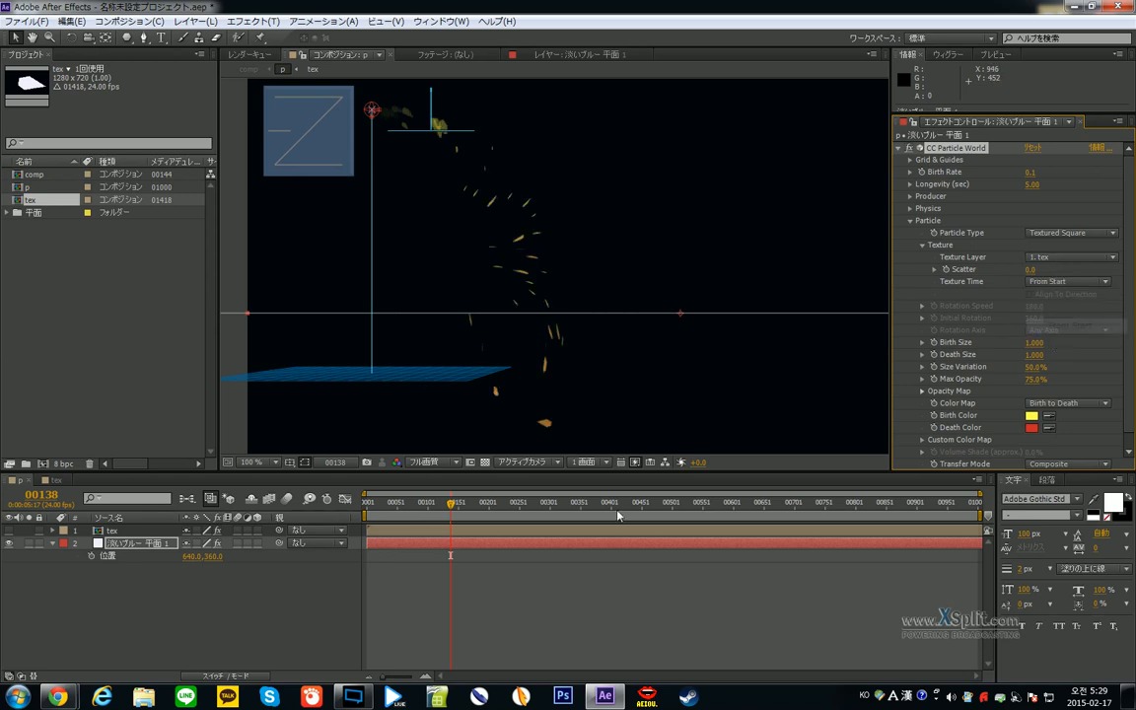
- Preview the particles up to about frame 260 and switch the Texture Time to Birth
left_click_drag(451, 503, 524, 515)
left_click(1074, 282)
left_click(1059, 296)
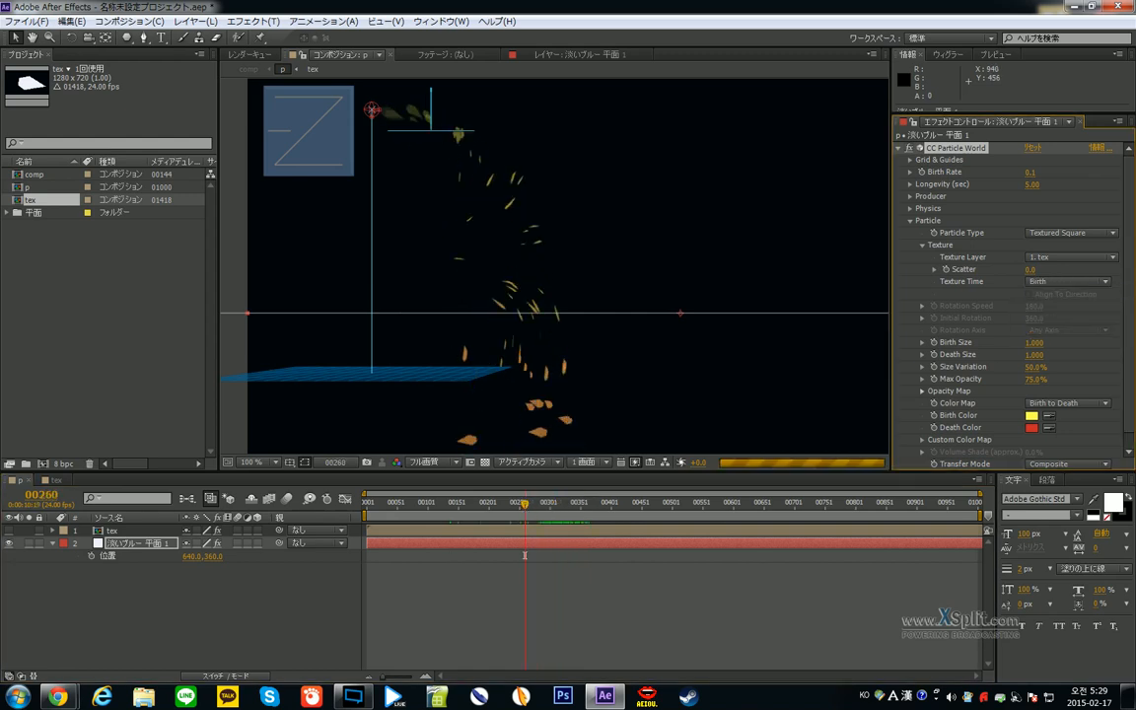
- Scrub through the p composition between about frames 127 and 513 to examine how the textured particles rotate
left_click_drag(516, 495, 443, 498)
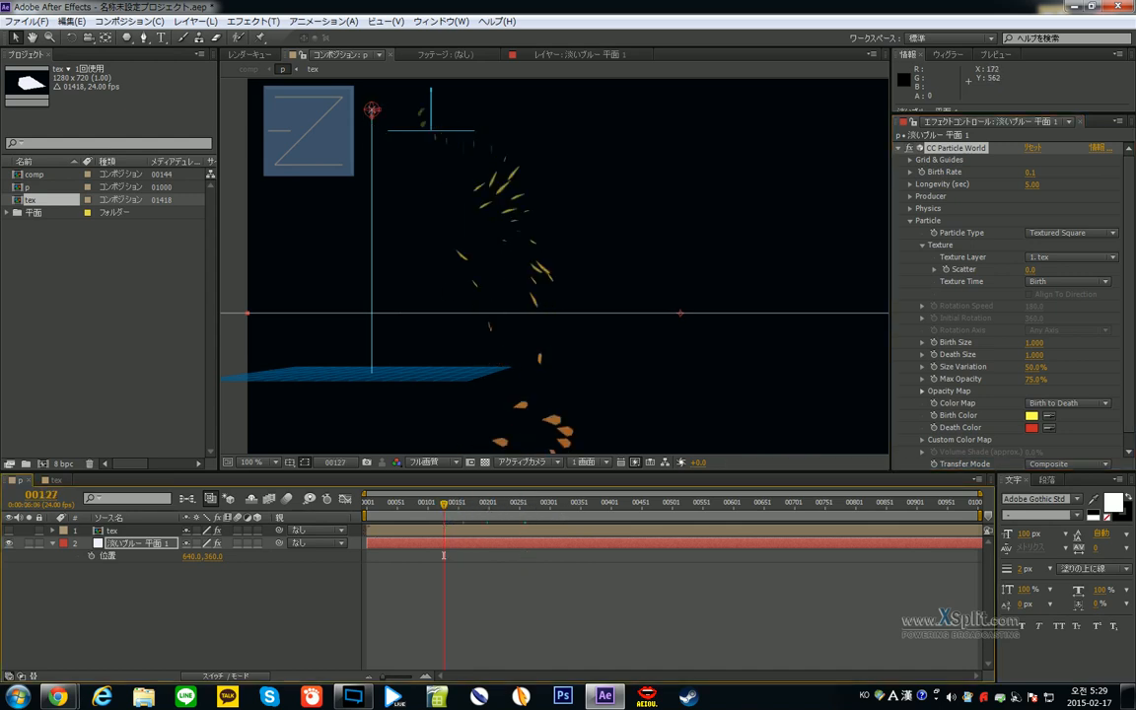
key("ctrl+Up")
left_click_drag(447, 506, 545, 553)
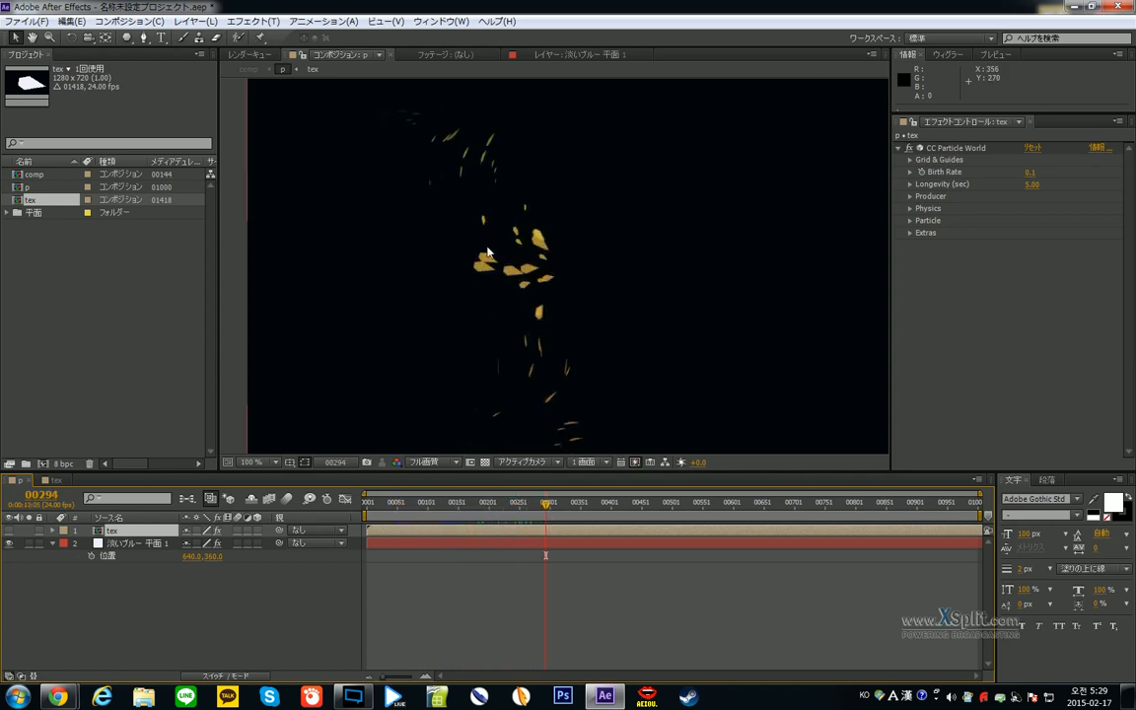
key("shift+Page_Down")
key("shift+Page_Down")
key("shift+Page_Down")
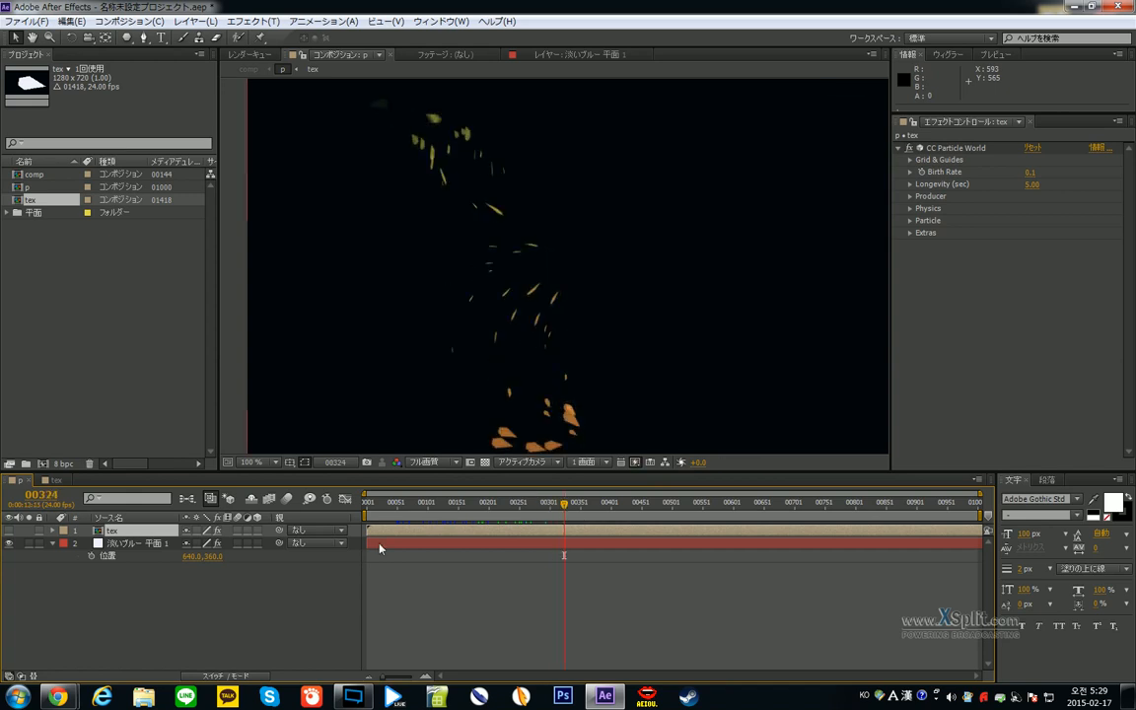
left_click_drag(575, 509, 630, 505)
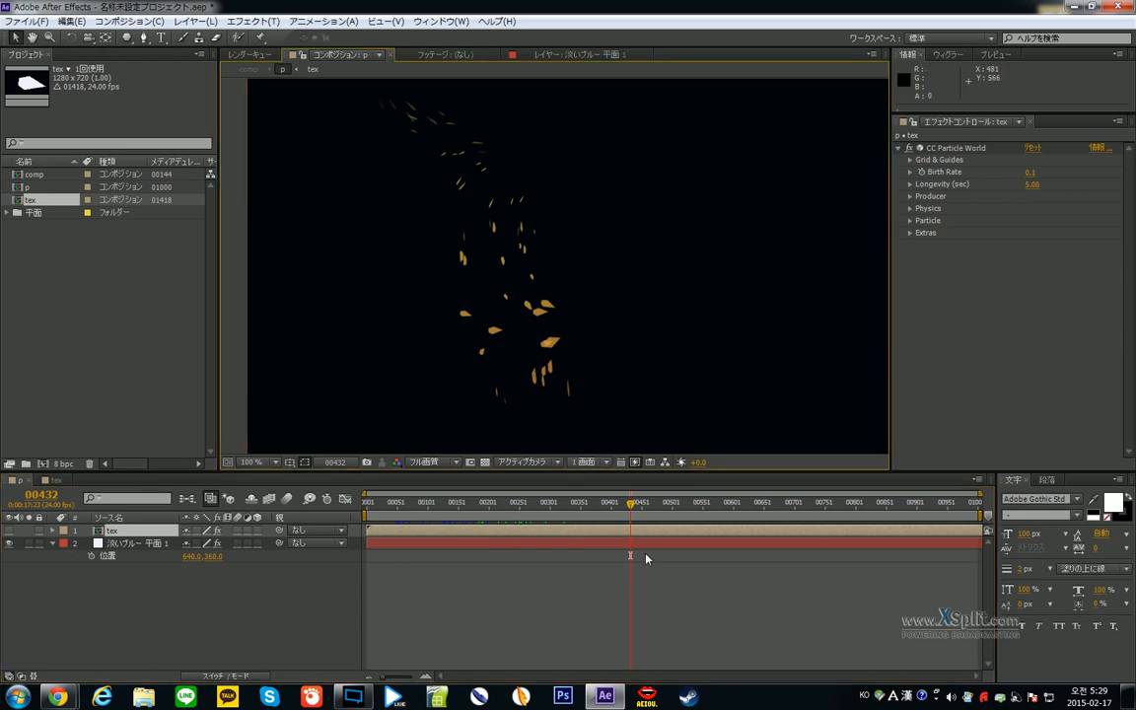
left_click_drag(652, 513, 679, 509)
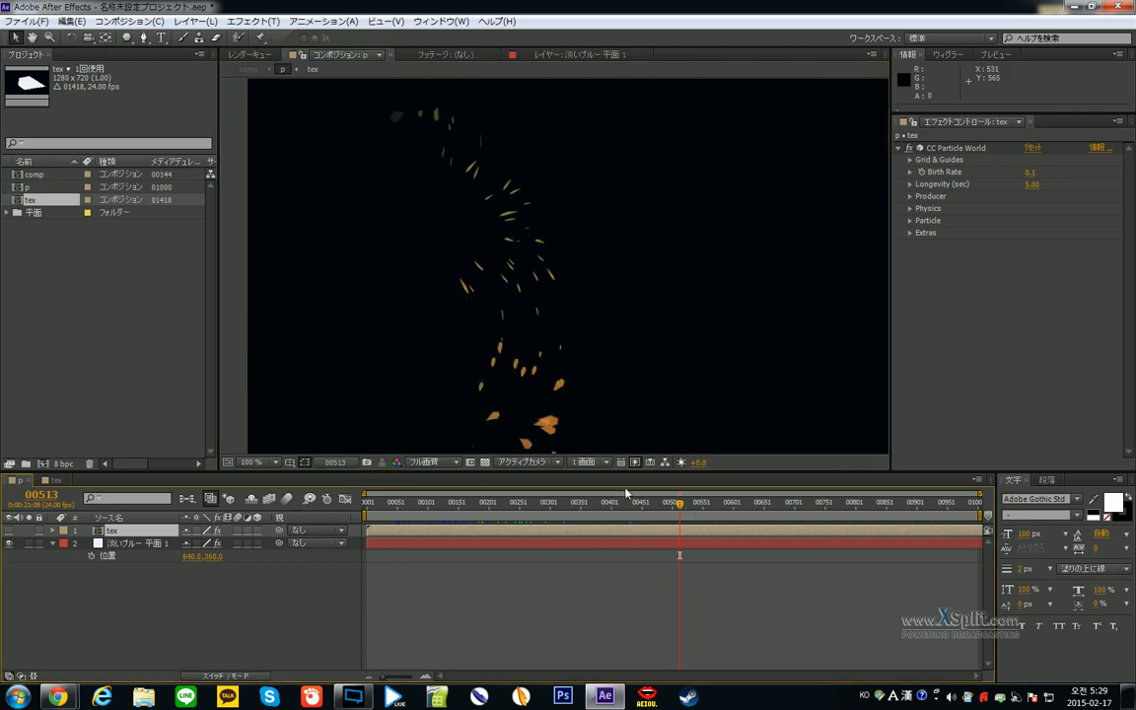
- Delete the CC Particle World effect from the tex layer in the p composition
left_click(172, 544)
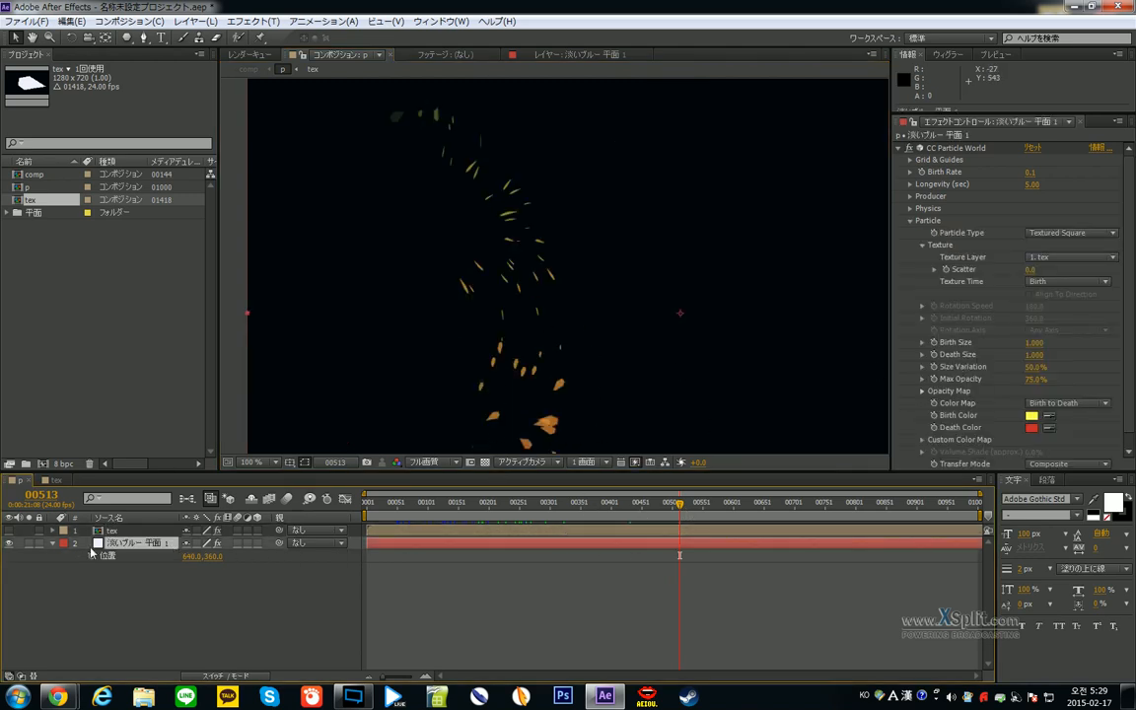
key("ctrl+Up")
left_click(951, 148)
key("Delete")
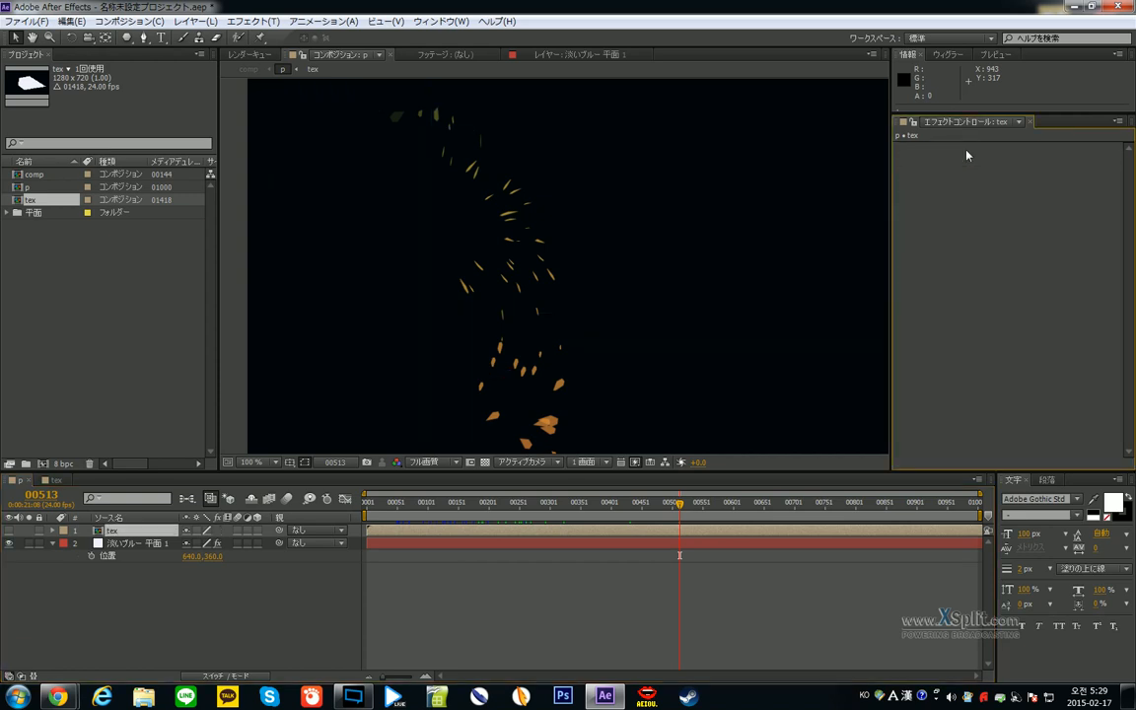
- Set the solid layer's Texture Time to From Start and inspect the particles up to frame 668
left_click(158, 541)
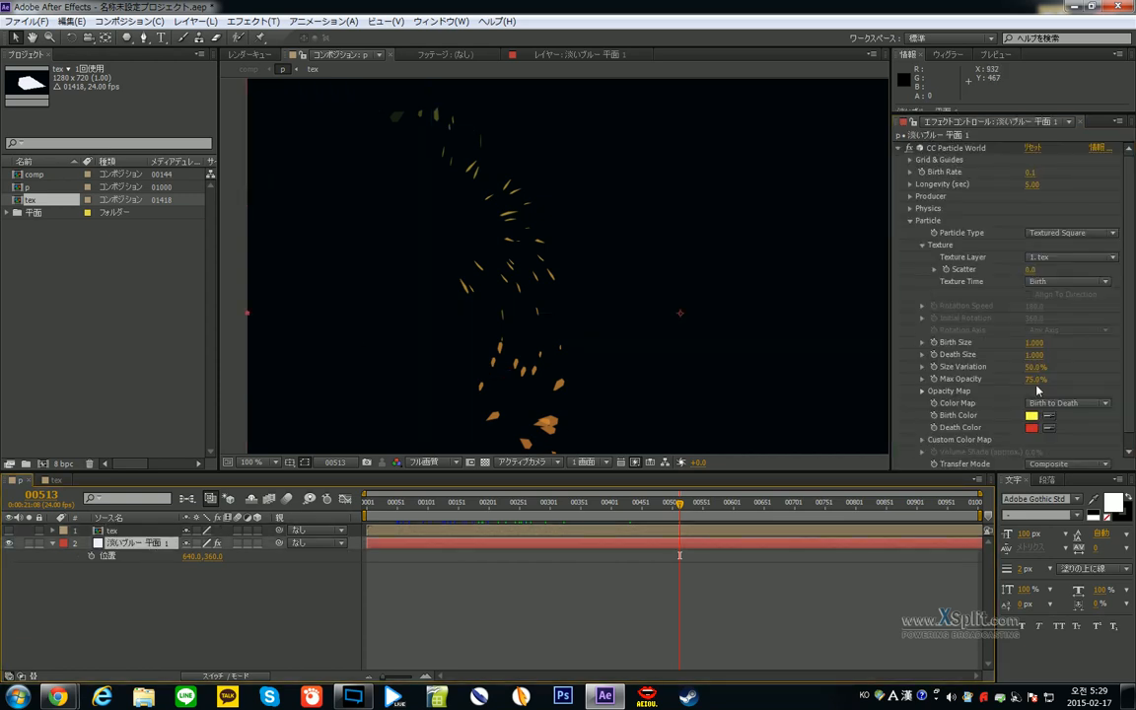
left_click(1064, 281)
left_click(1050, 324)
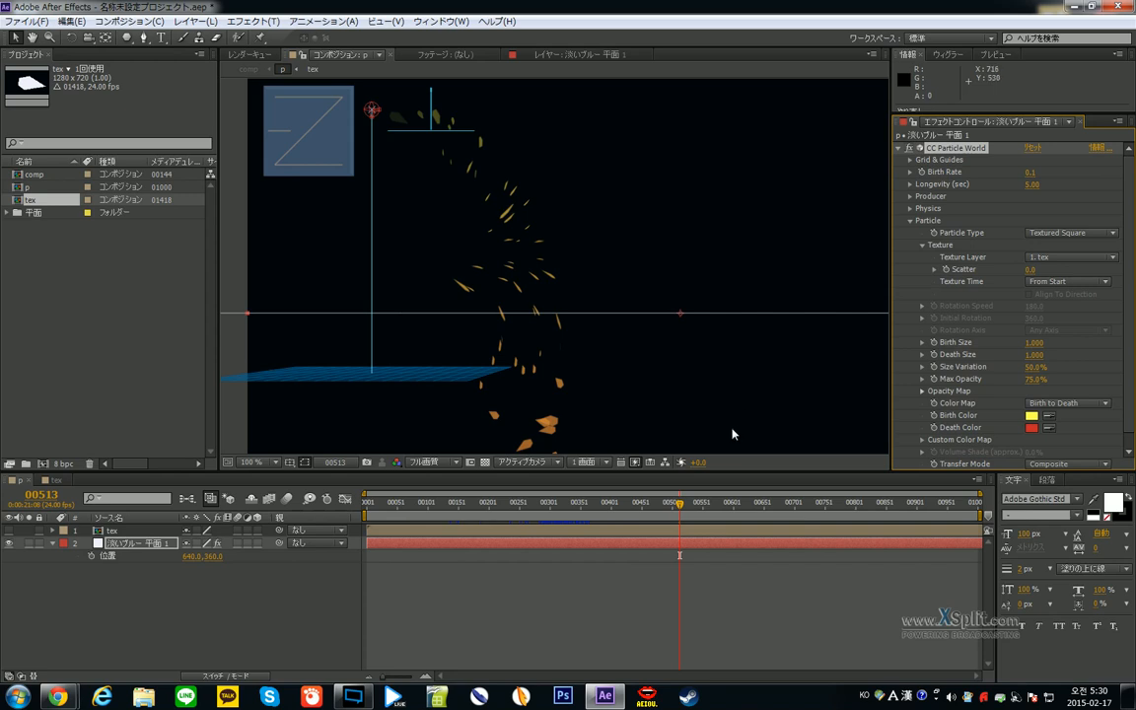
left_click_drag(693, 505, 774, 507)
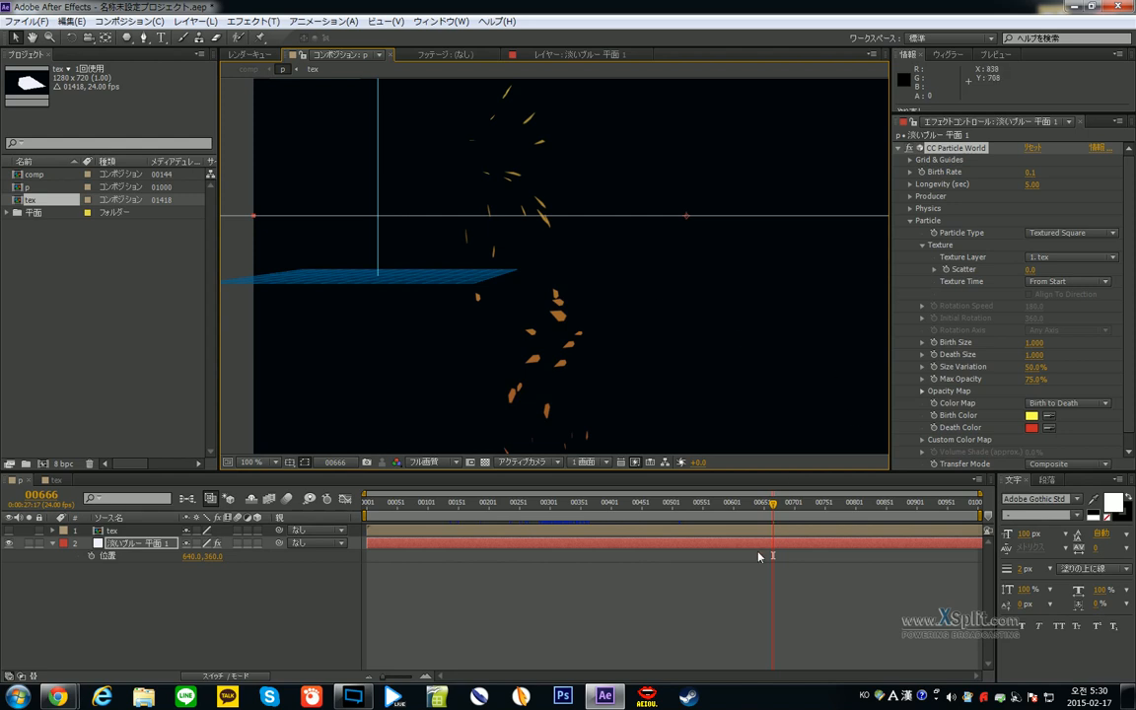
key("Page_Down")
key("Page_Down")
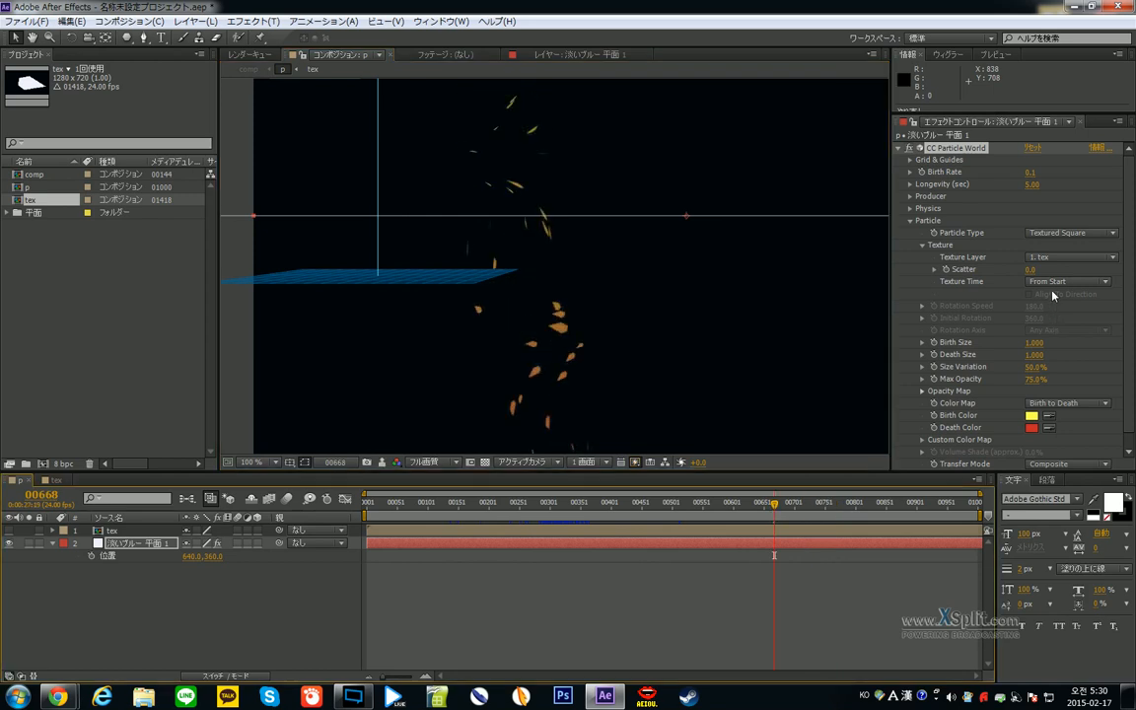
- Try Current as the particles' Texture Time for comparison, and finally set it to Birth
left_click(1054, 282)
left_click(986, 309)
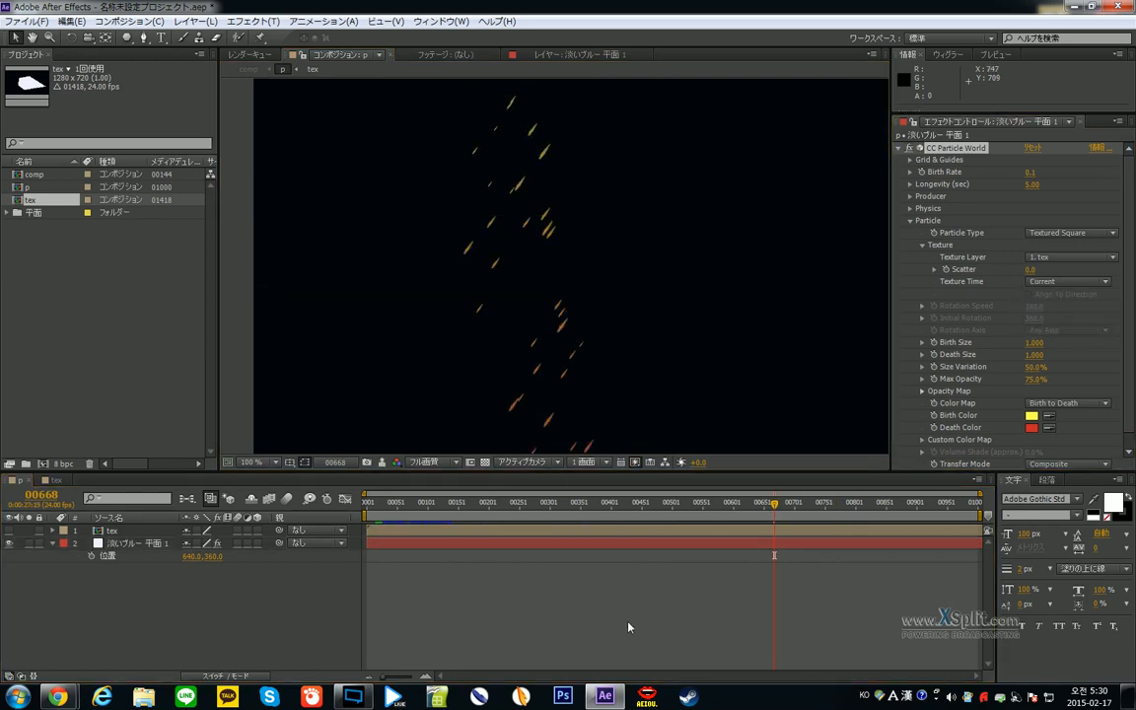
left_click(1070, 282)
left_click(1057, 295)
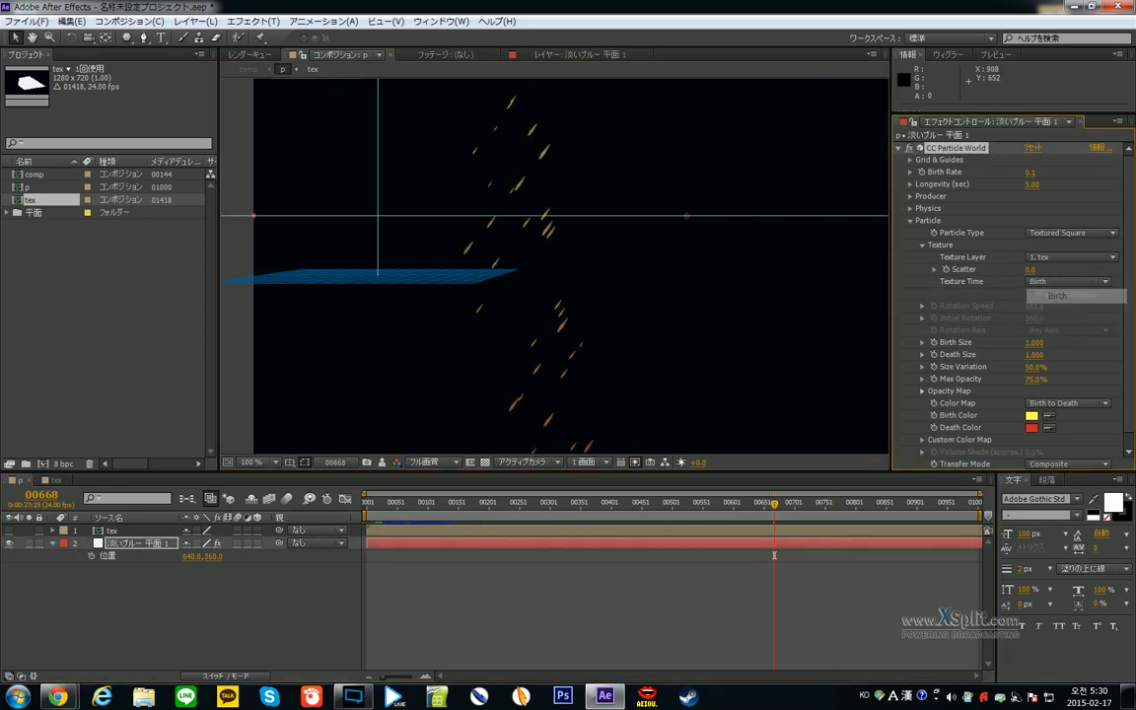
left_click(573, 566)
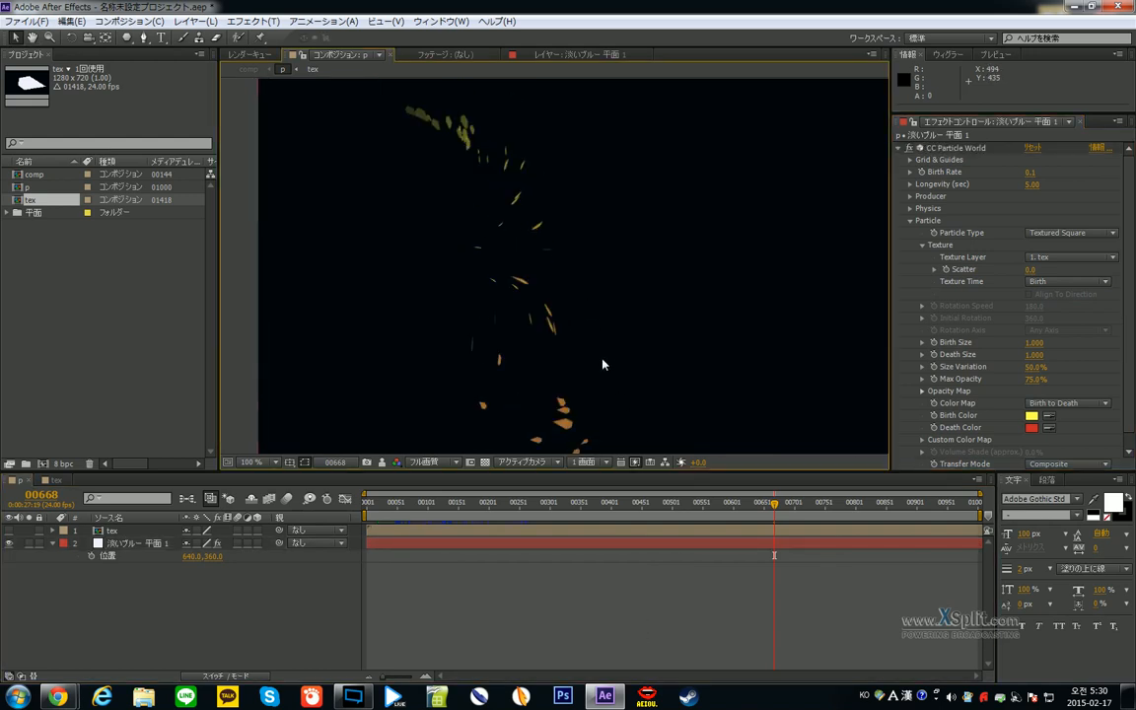
- Play back the p composition and examine the falling particles' rotation
key("space")
left_click_drag(615, 288, 629, 363)
key("space")
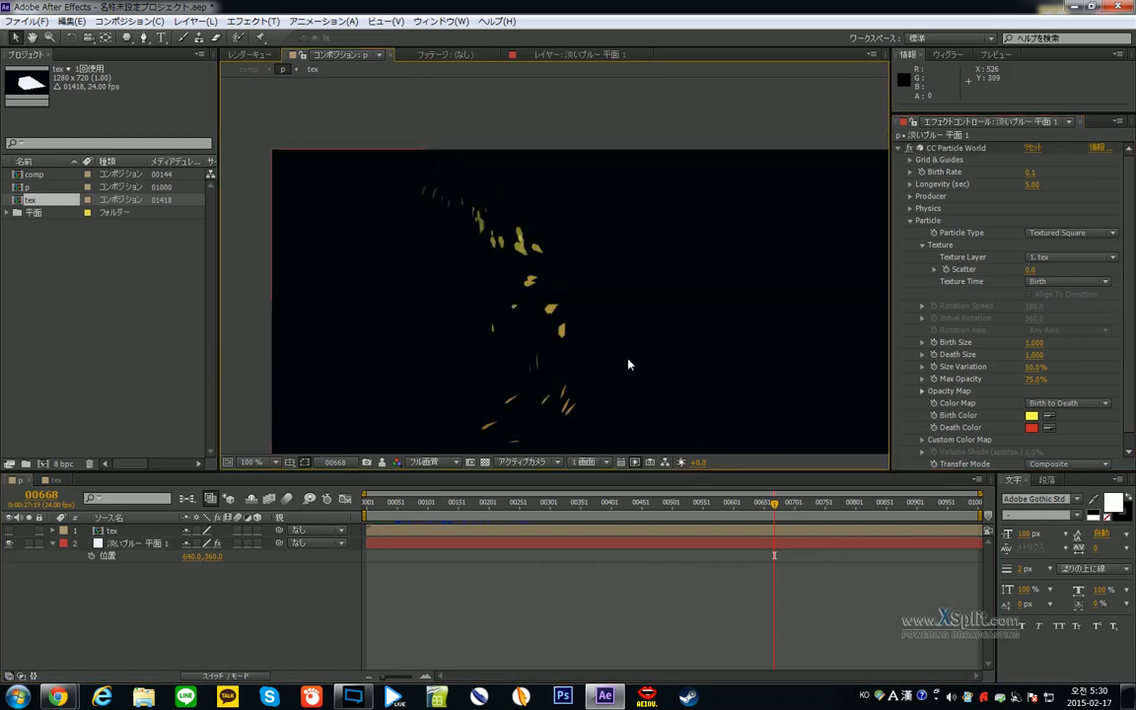
left_click_drag(612, 378, 583, 293)
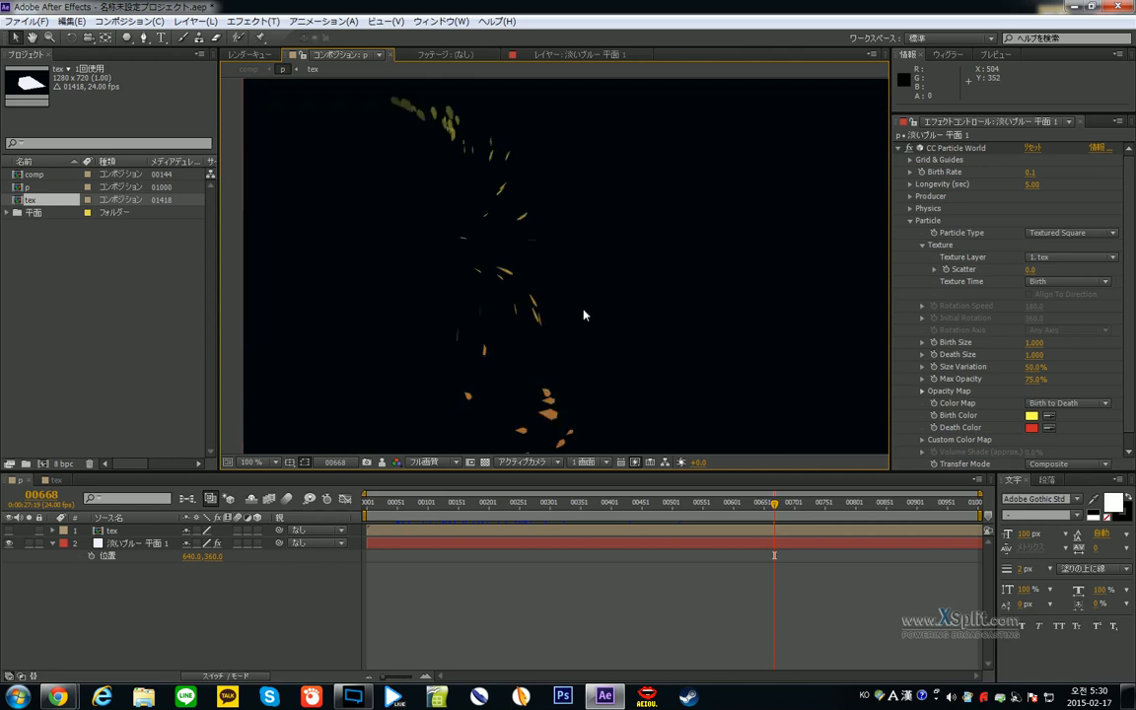
- Switch the solid layer's particle Texture Time to From Start and examine the falling particles up to frame 432
left_click_drag(571, 346, 559, 252)
scroll(595, 322, "down", 3)
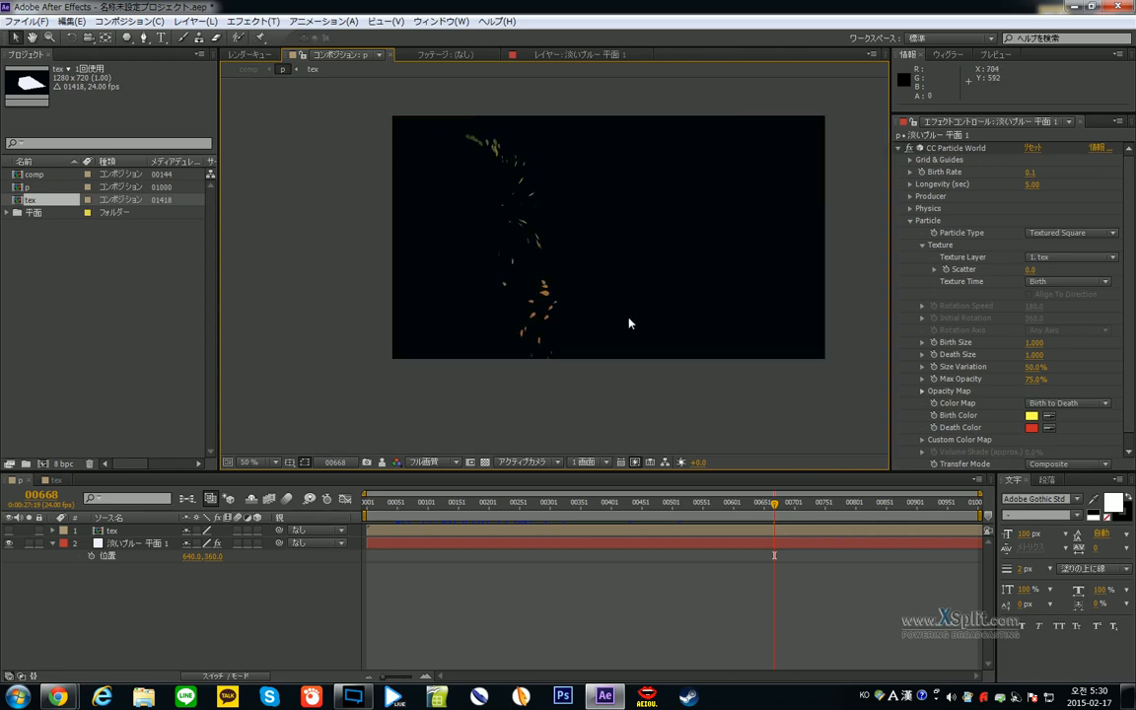
scroll(644, 307, "up", 3)
left_click_drag(578, 272, 634, 415)
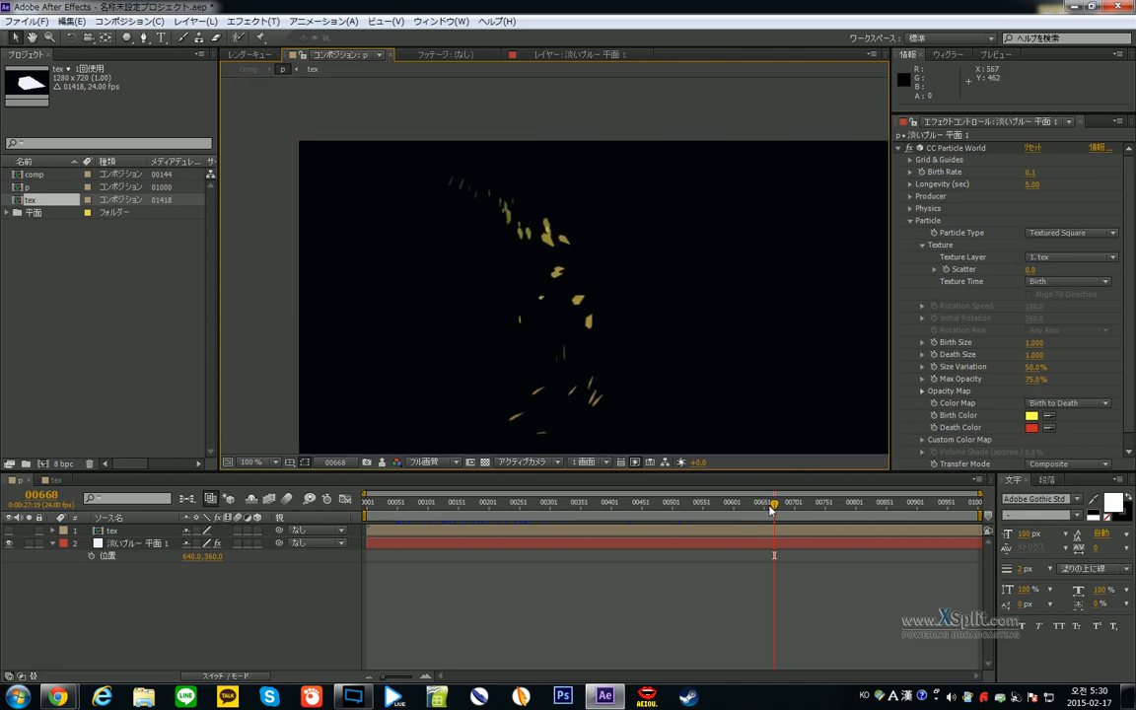
left_click_drag(764, 508, 715, 504)
left_click(1070, 281)
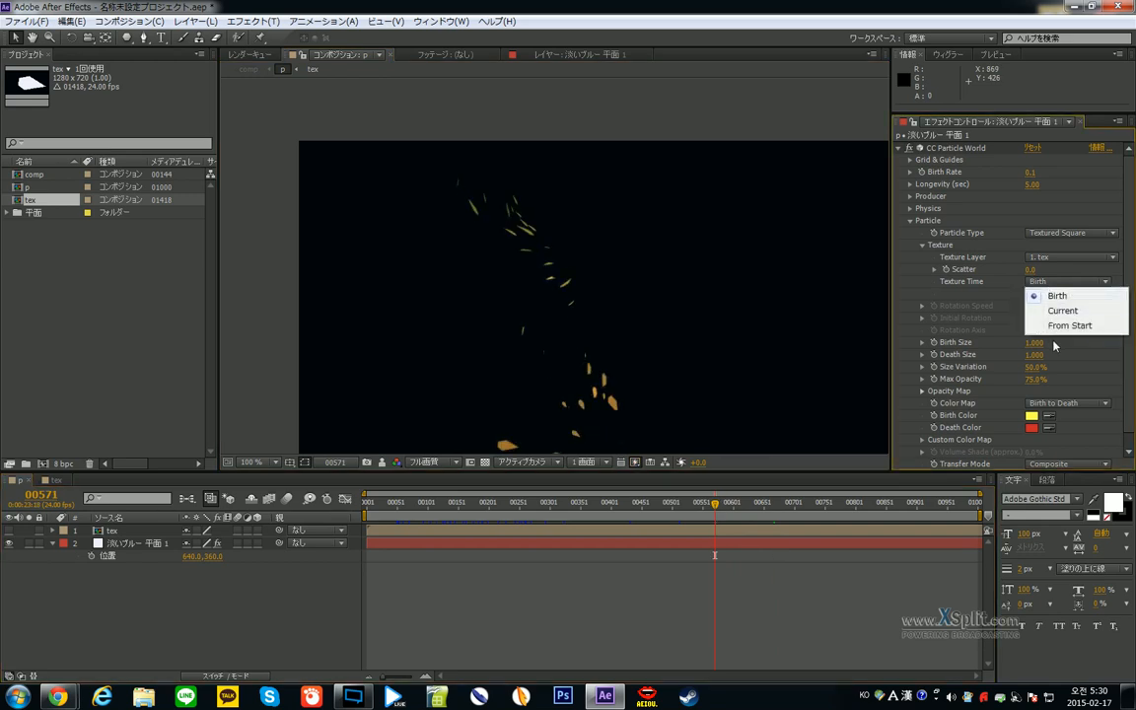
left_click(1065, 326)
left_click(437, 543)
left_click_drag(479, 510, 630, 513)
- Change the Texture Time to Birth and examine the particles' rotation up to frame 538
left_click(1061, 282)
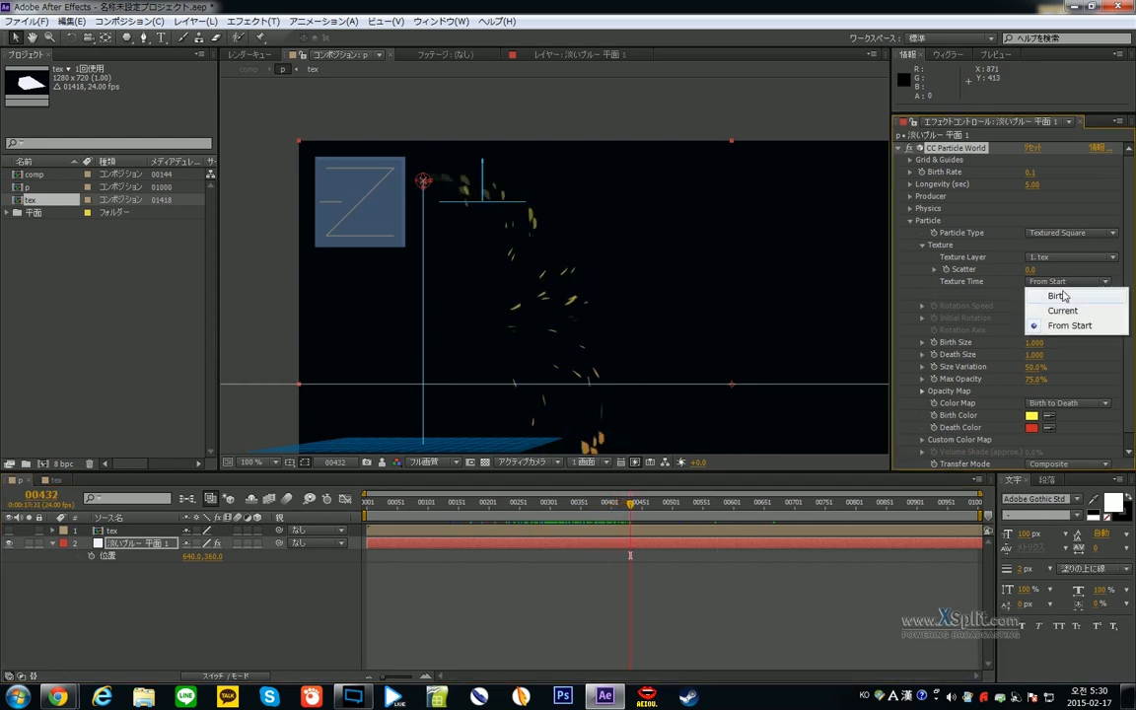
left_click(1057, 297)
left_click_drag(538, 507, 584, 555)
scroll(537, 342, "down", 1)
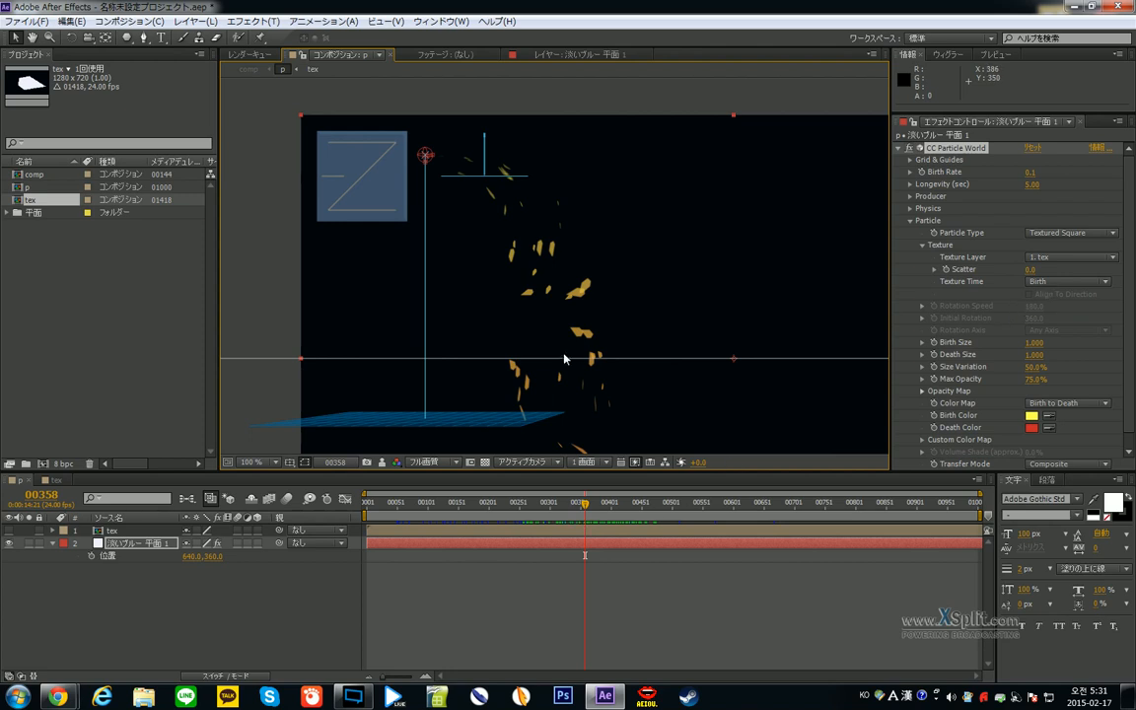
left_click_drag(585, 520, 658, 508)
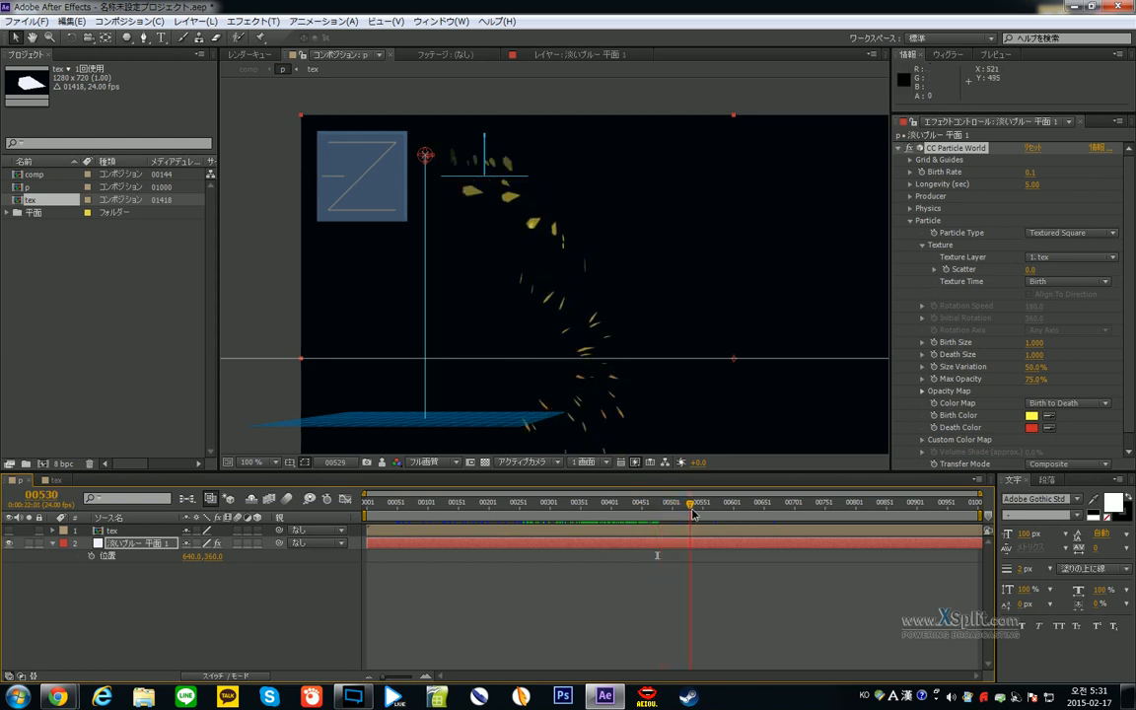
left_click_drag(693, 514, 697, 507)
- Set the Texture Time back to From Start and compare the particles between frames 302 and 588
left_click(1069, 281)
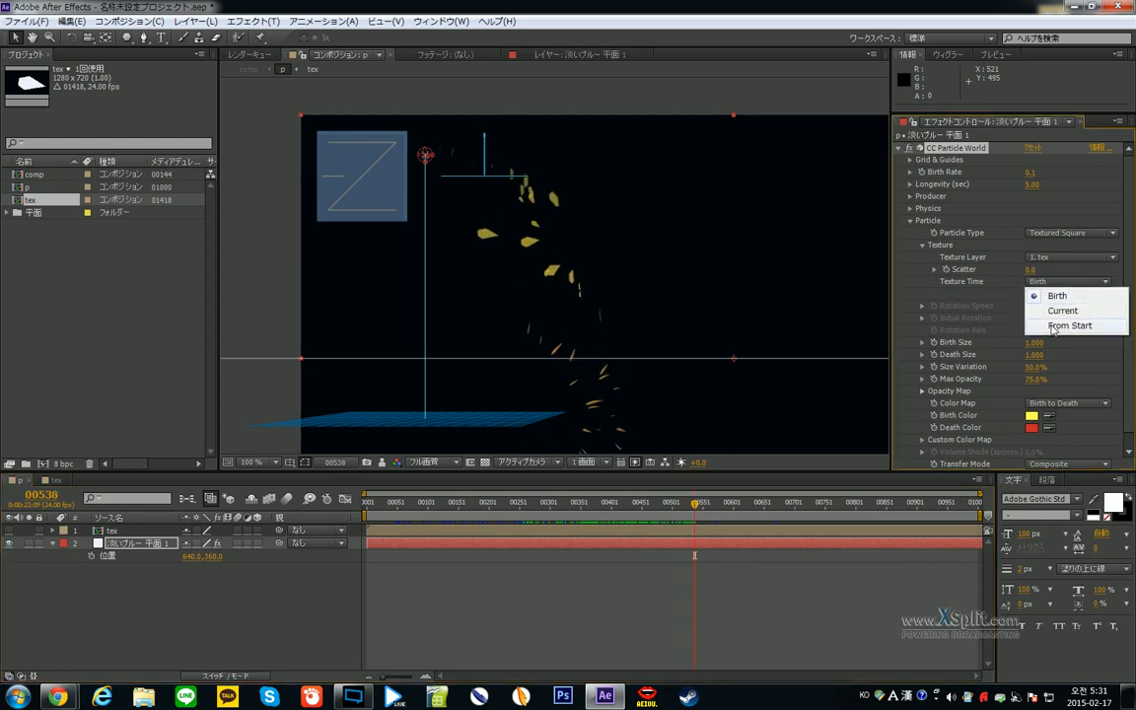
left_click(1052, 327)
left_click_drag(696, 507, 550, 523)
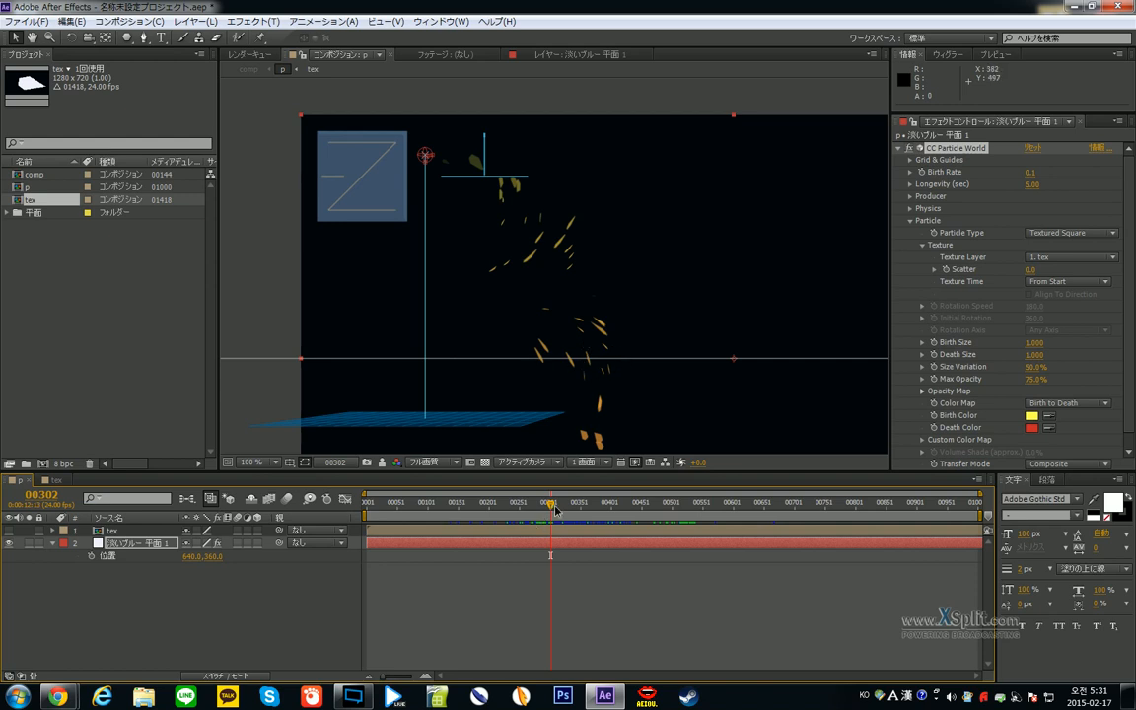
left_click_drag(555, 508, 614, 501)
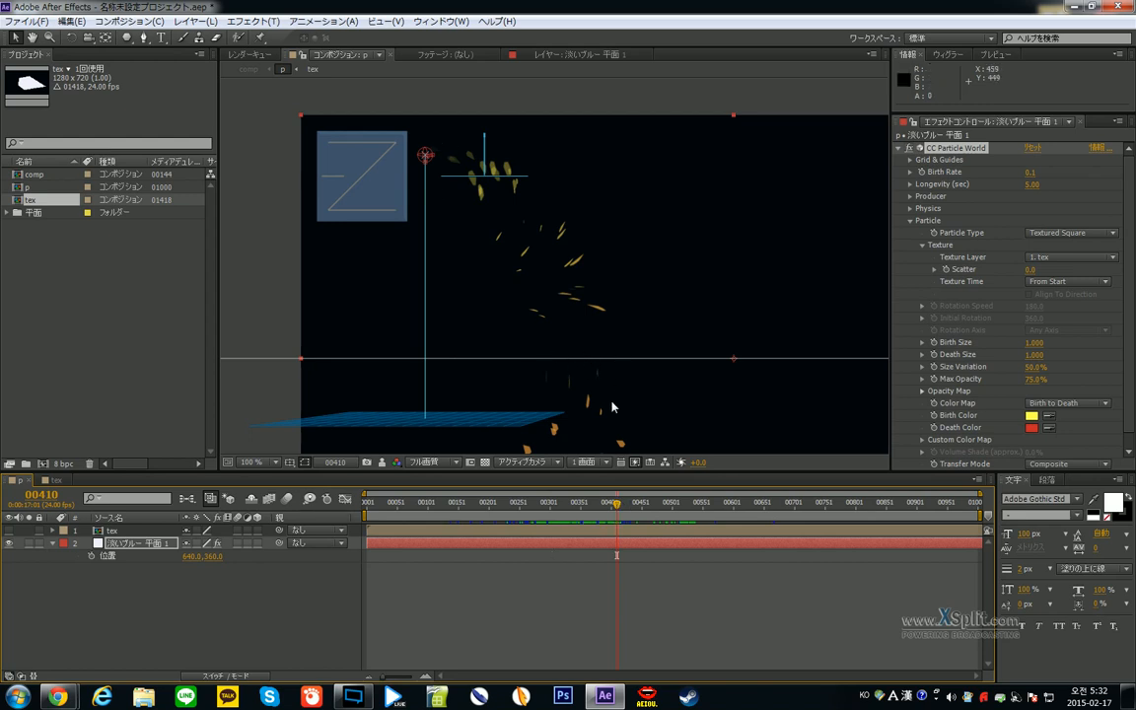
left_click_drag(622, 511, 661, 507)
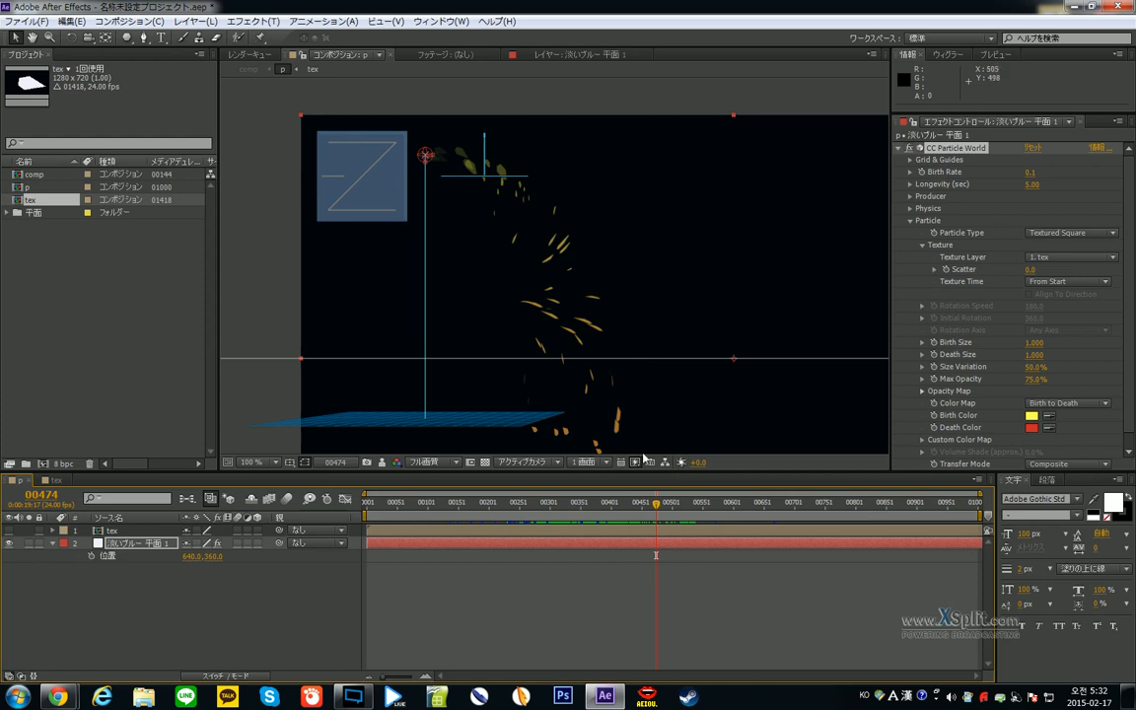
left_click_drag(657, 507, 726, 507)
- Return the Texture Time to Birth and compare the particles at frames 422, 437, 448 and 271
left_click(1055, 282)
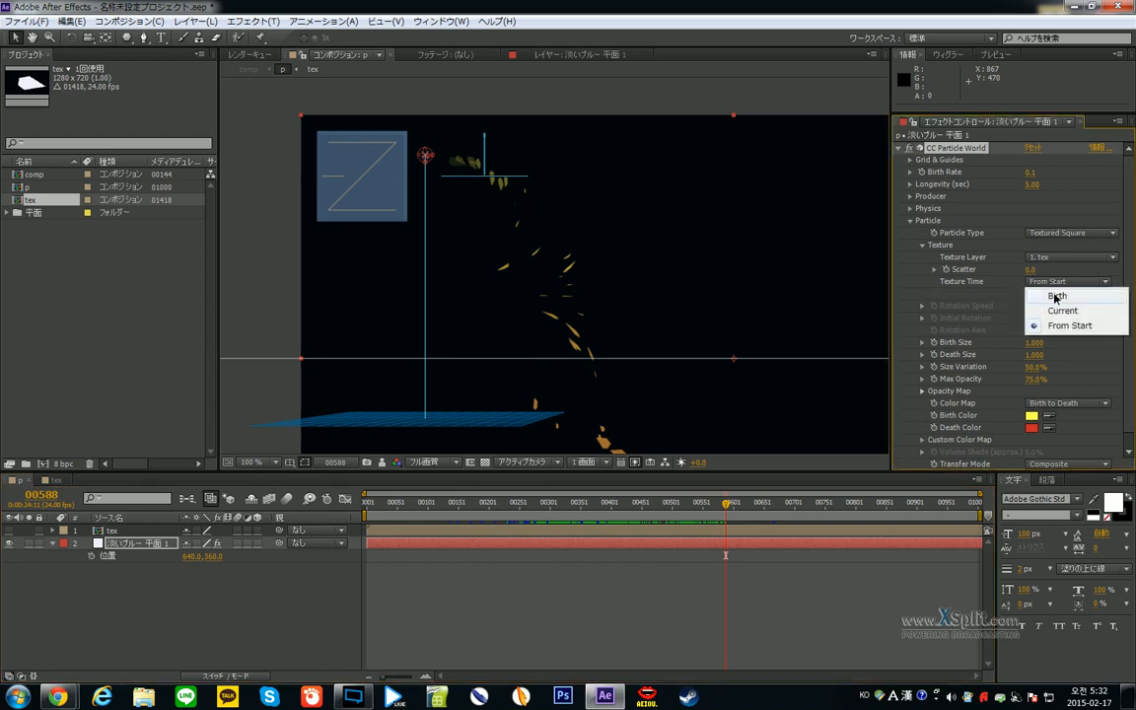
left_click(1049, 293)
left_click(693, 513)
left_click(625, 555)
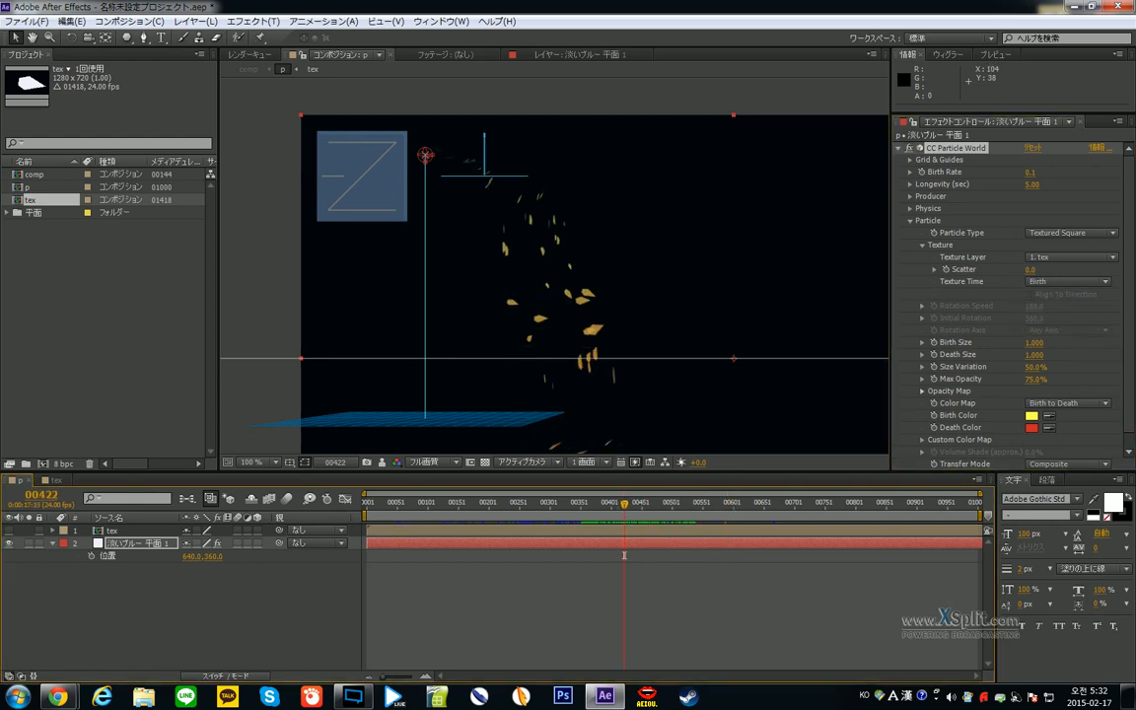
left_click_drag(632, 515, 633, 509)
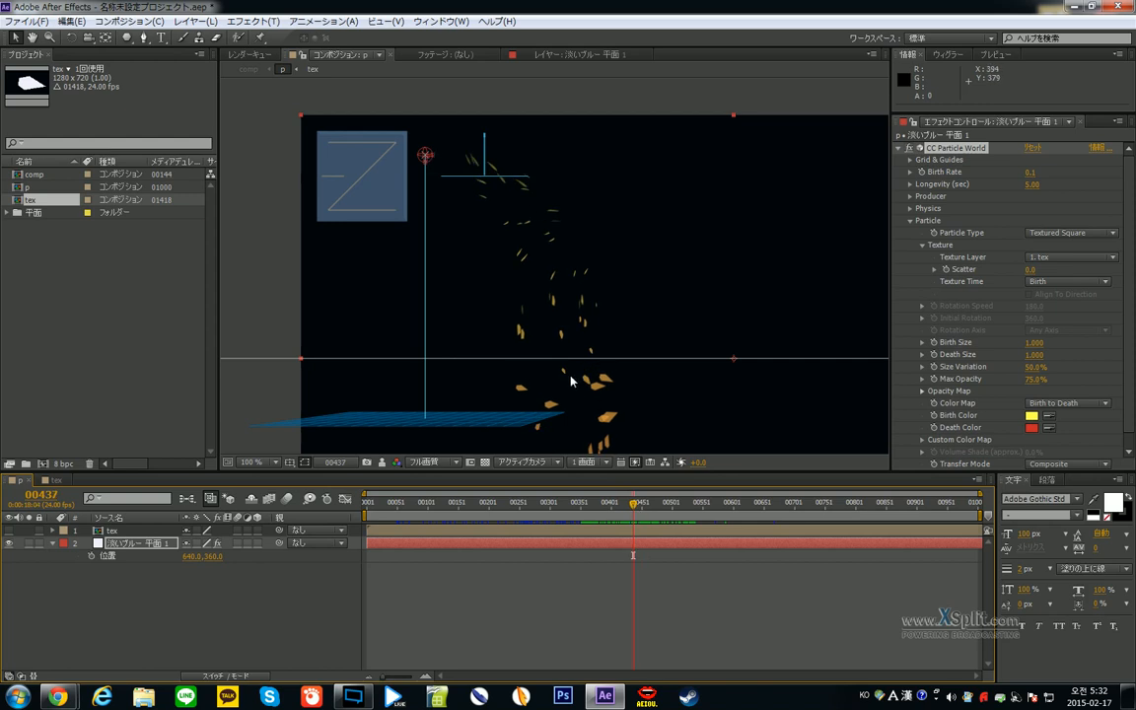
left_click_drag(637, 509, 640, 509)
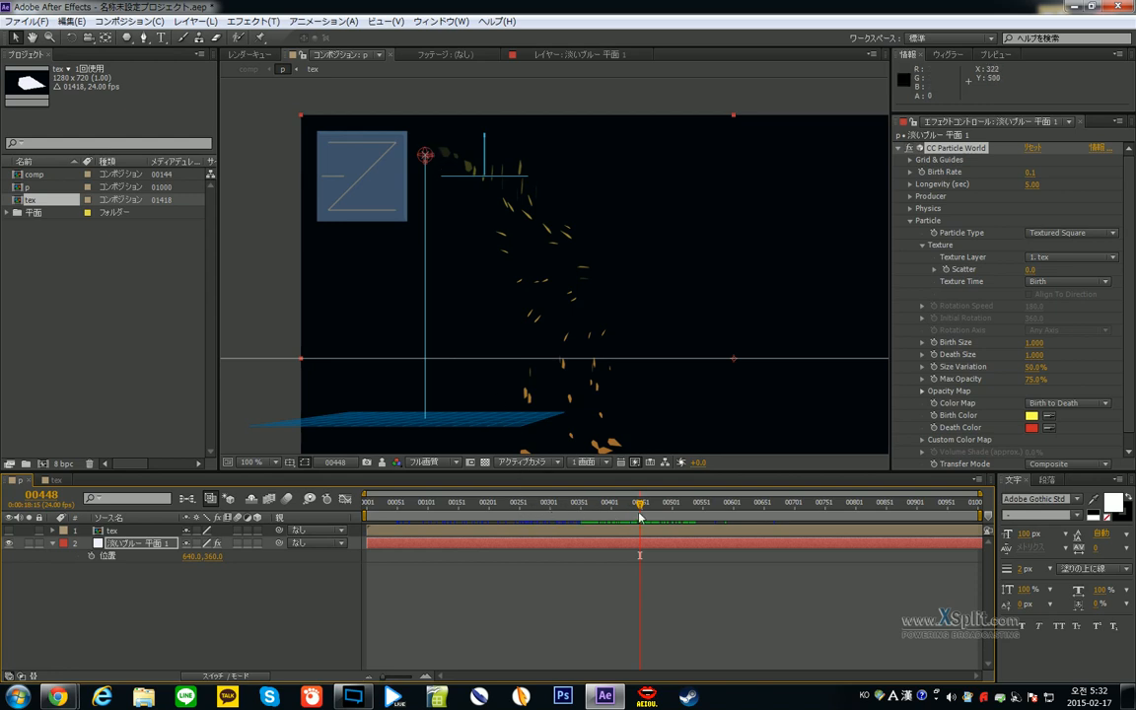
left_click_drag(645, 509, 532, 511)
- Try Current as the particles' Texture Time and preview their motion up to frame 382
left_click(1067, 282)
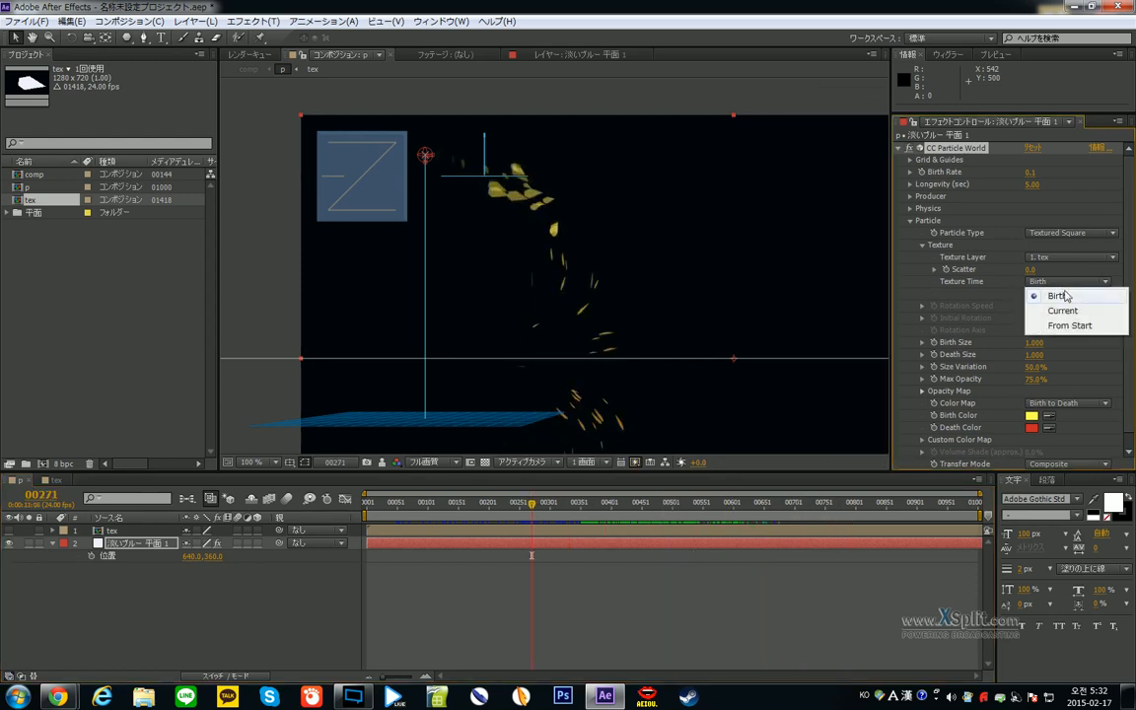
left_click(1067, 311)
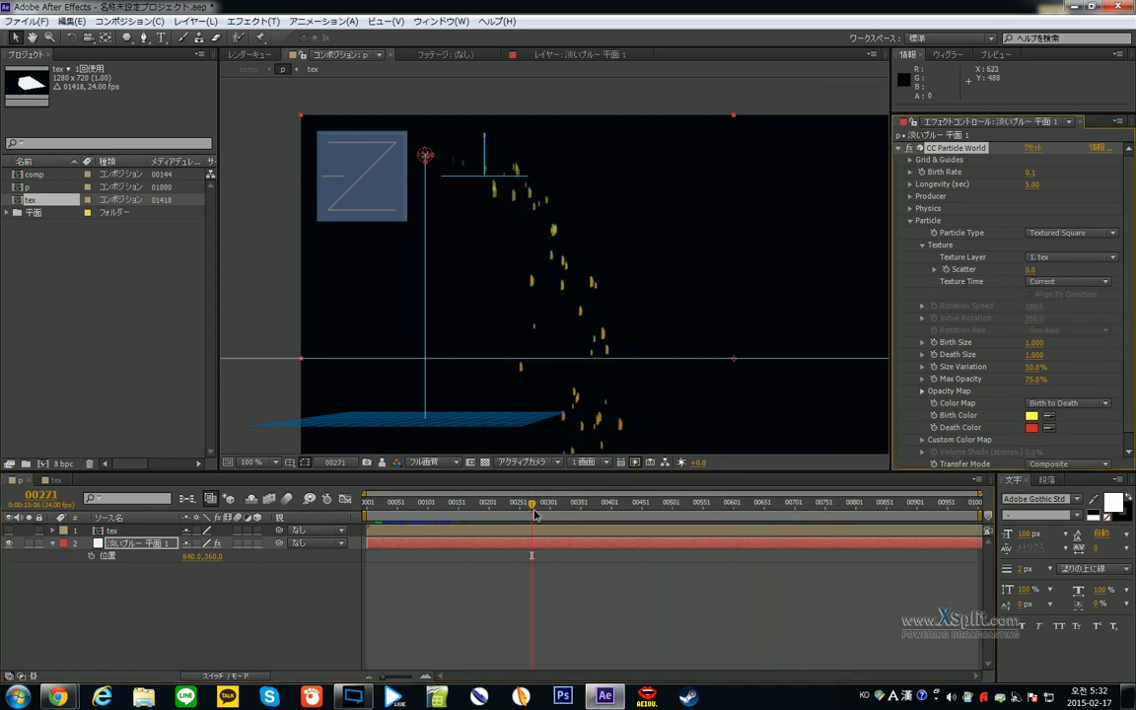
left_click_drag(536, 514, 575, 511)
left_click(463, 533)
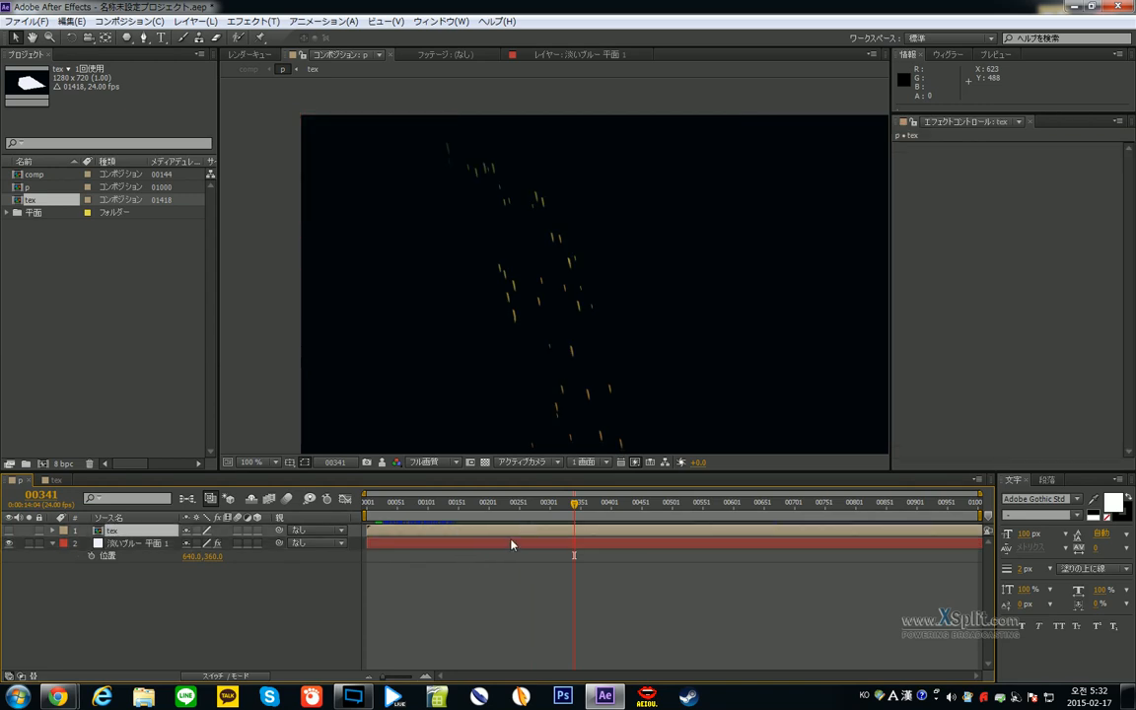
key("space")
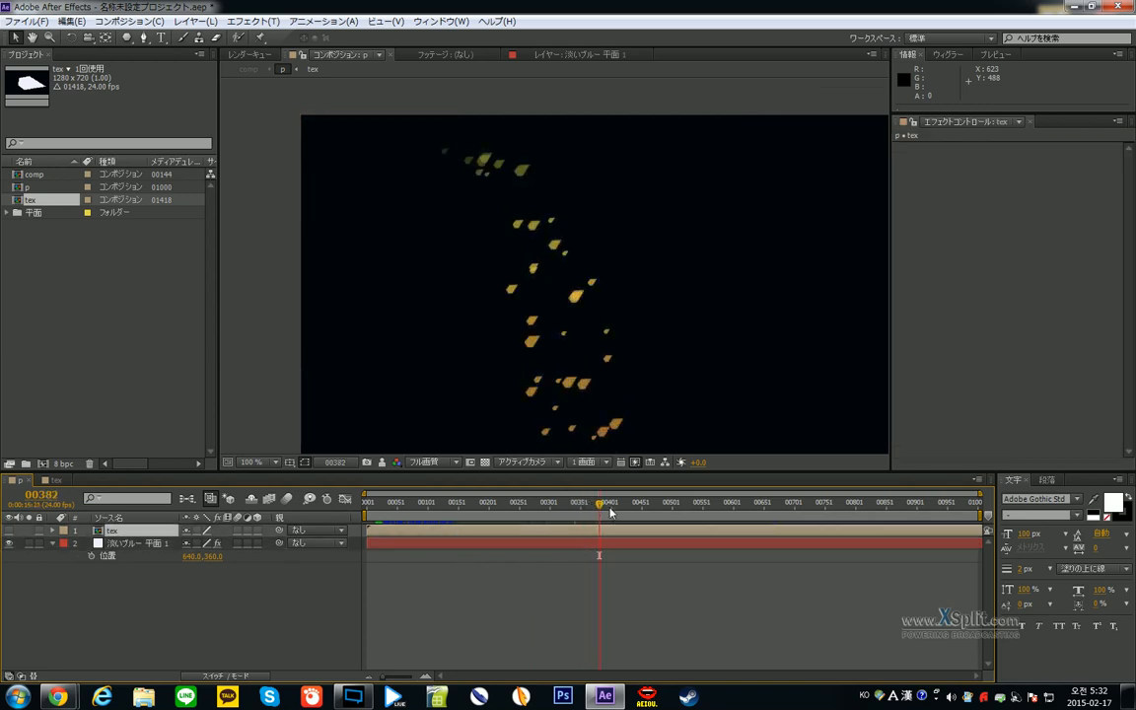
left_click(575, 545)
- Set the Texture Time to Birth once more and view the particles up to frame 428
left_click(1069, 281)
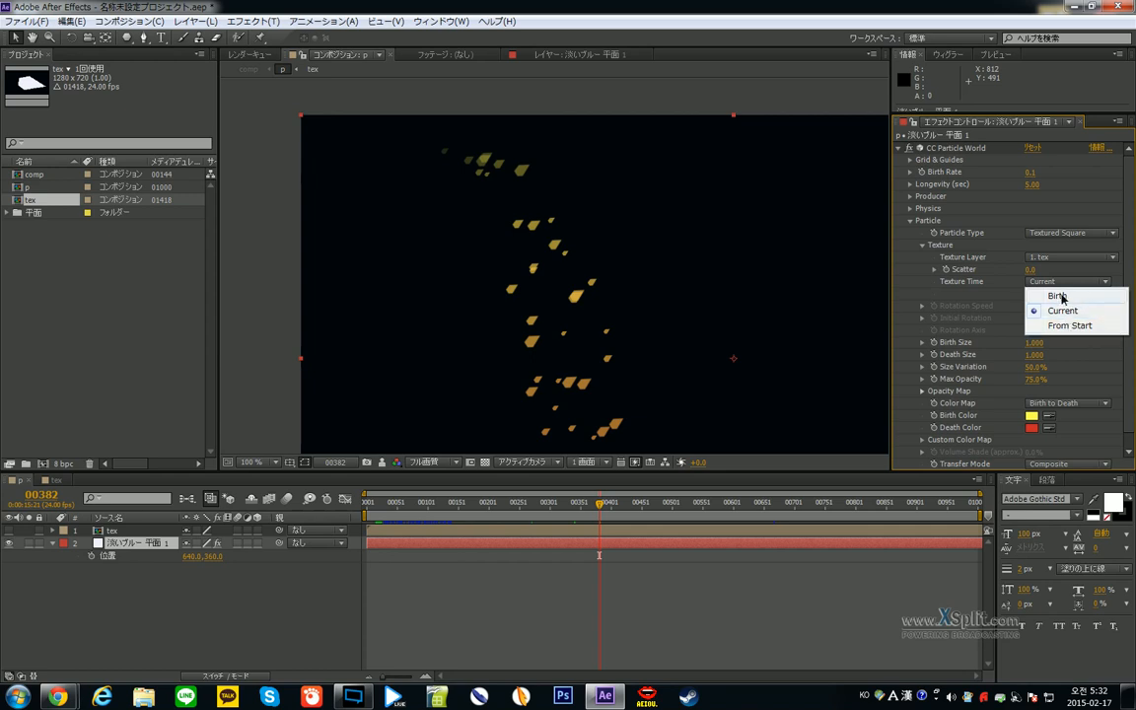
left_click(1058, 296)
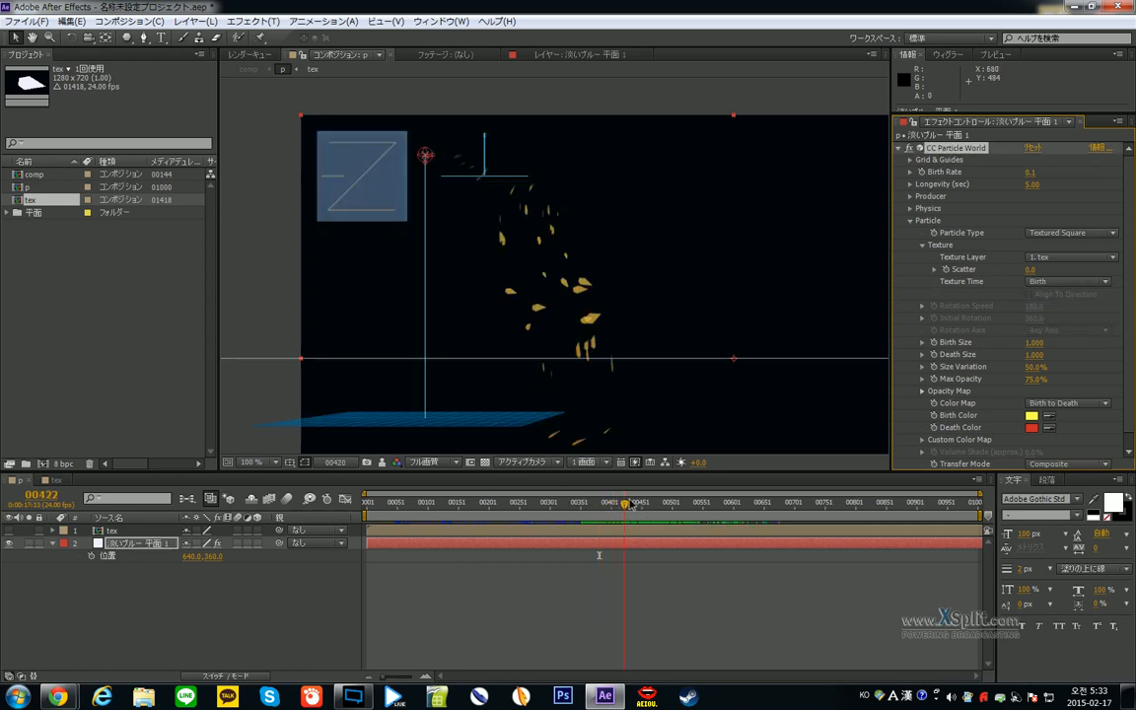
left_click_drag(605, 509, 627, 505)
- Set the particles' Texture Time to From Start and check how they rotate as they fall up to frame 552
left_click(1051, 287)
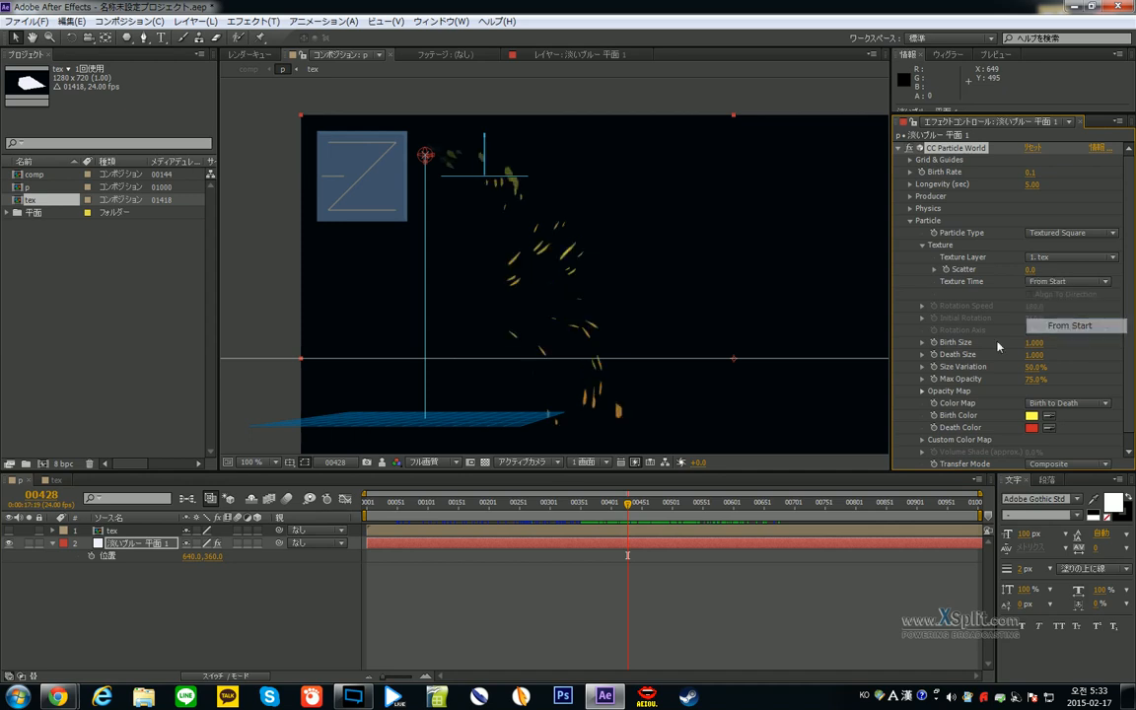
left_click(1060, 325)
mouse_move(629, 509)
left_mouse_down()
mouse_move(608, 509)
mouse_move(643, 509)
left_mouse_up()
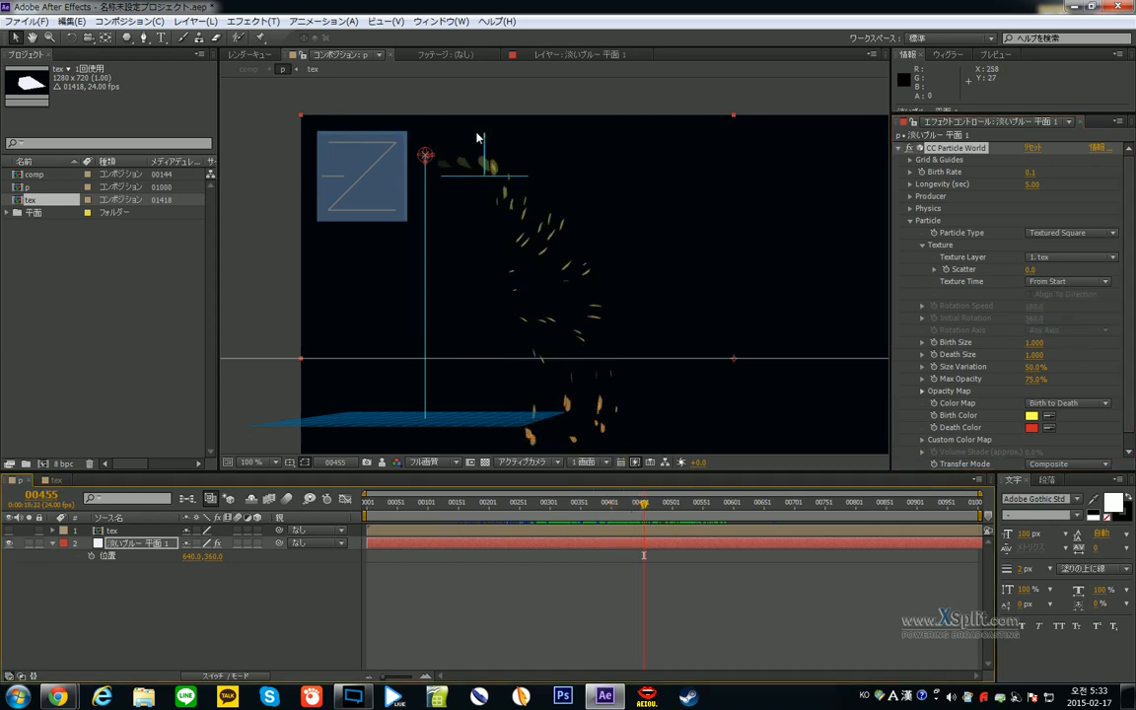
left_click_drag(679, 513, 706, 519)
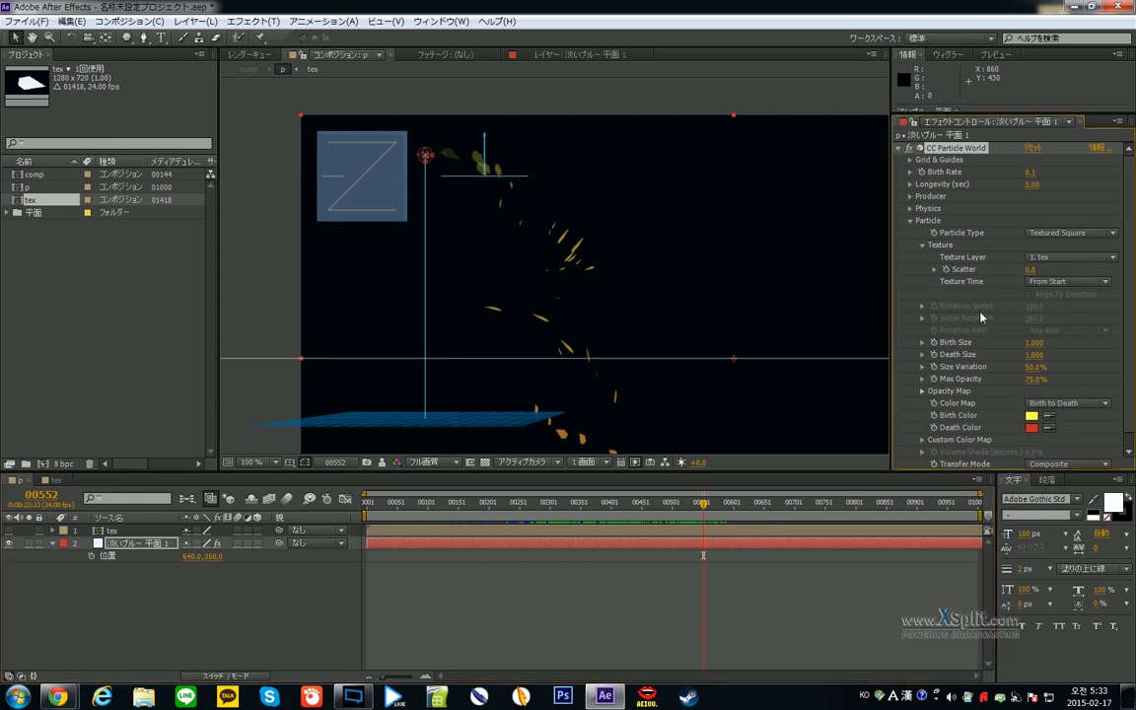
- Change the Particle Type to Textured QuadPolygon and set its Rotation Speed to 0
left_click(1061, 233)
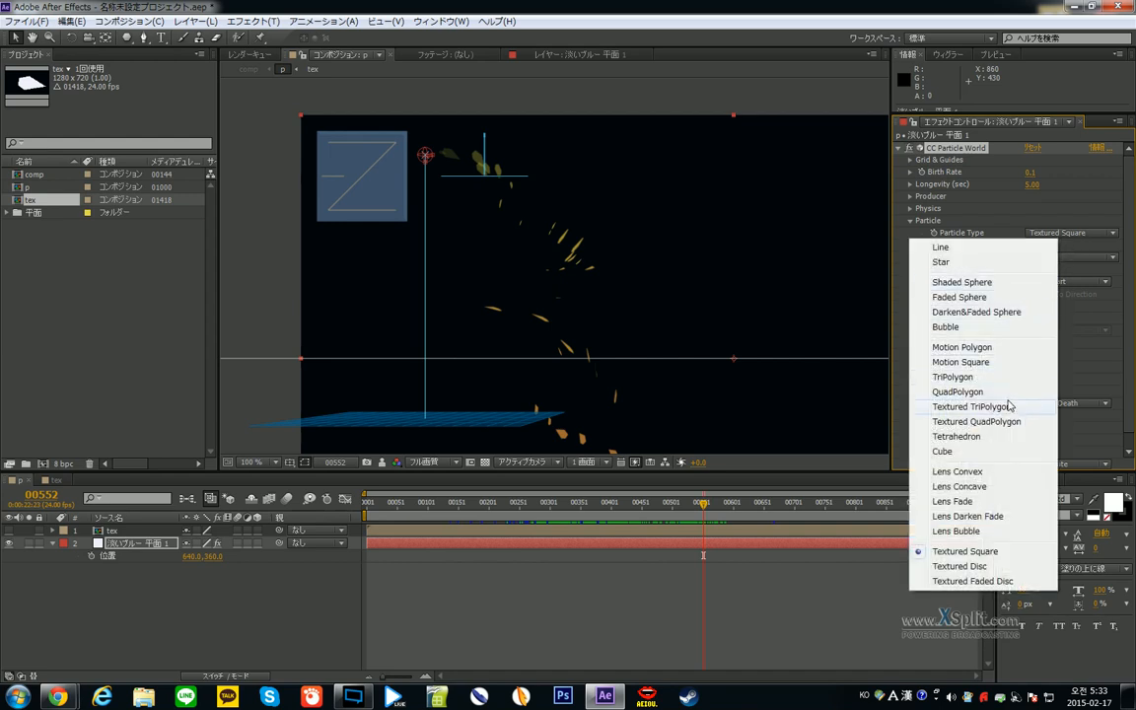
left_click(1010, 422)
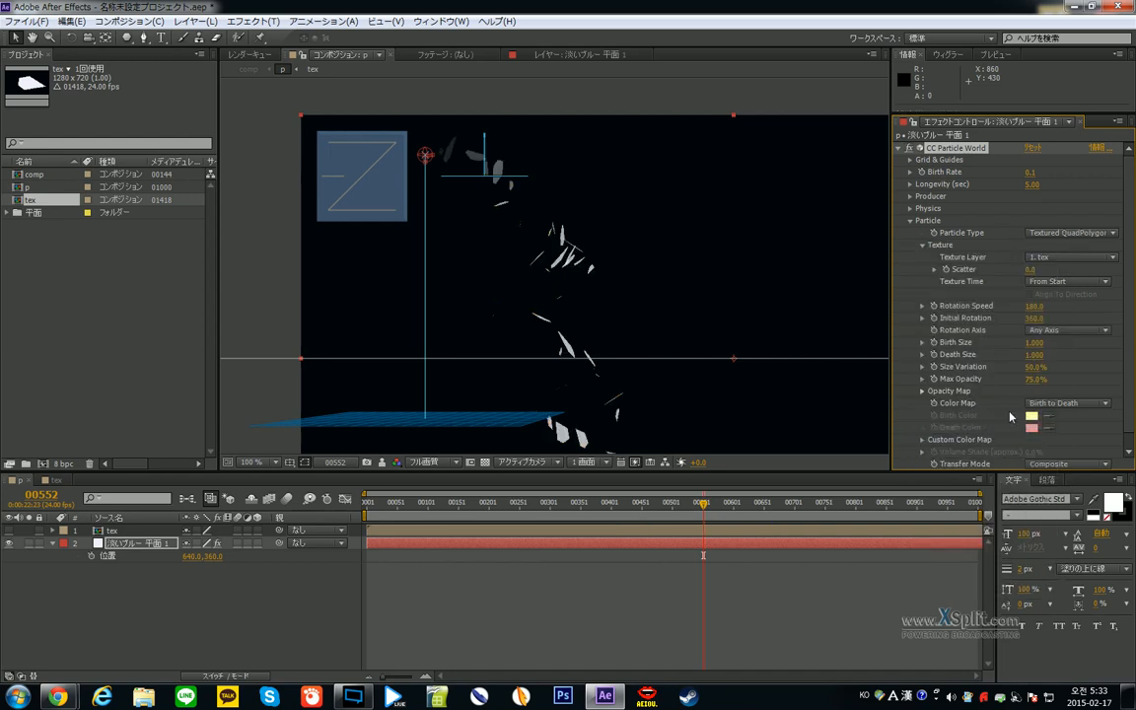
mouse_move(708, 508)
left_mouse_down()
mouse_move(684, 513)
mouse_move(702, 519)
left_mouse_up()
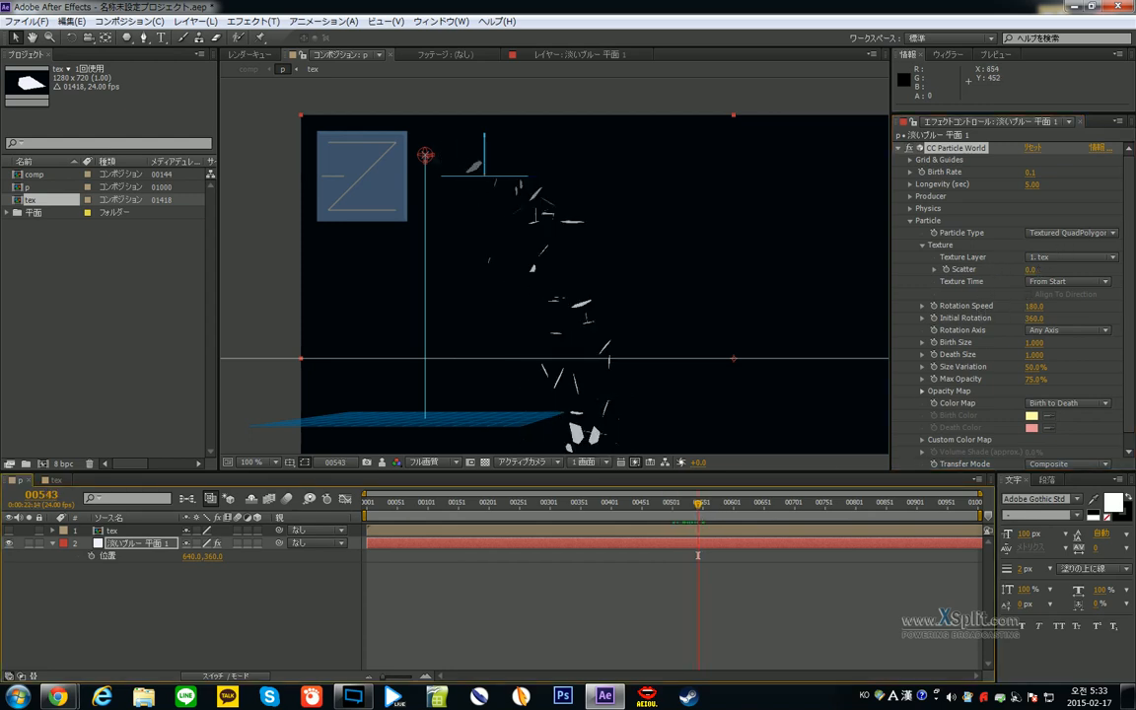
left_click_drag(1034, 306, 702, 312)
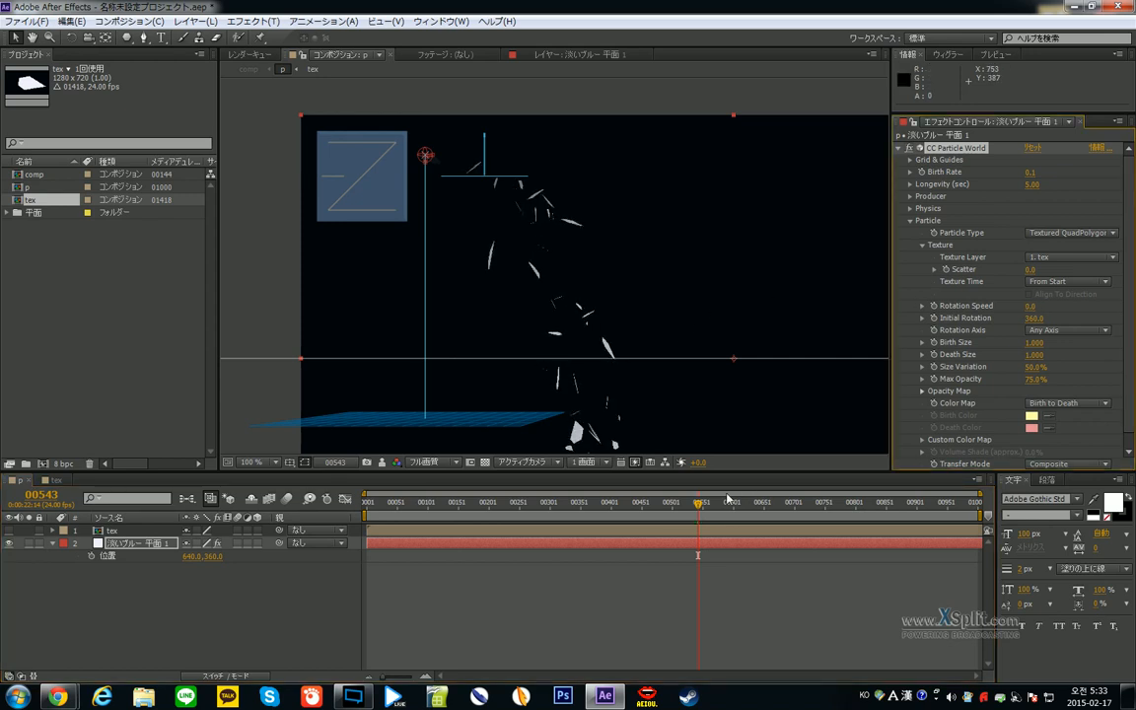
- Remove the X, Y and Z rotation keyframes from the tex composition's solid at the first frame, and inspect the particles in p
left_click(70, 481)
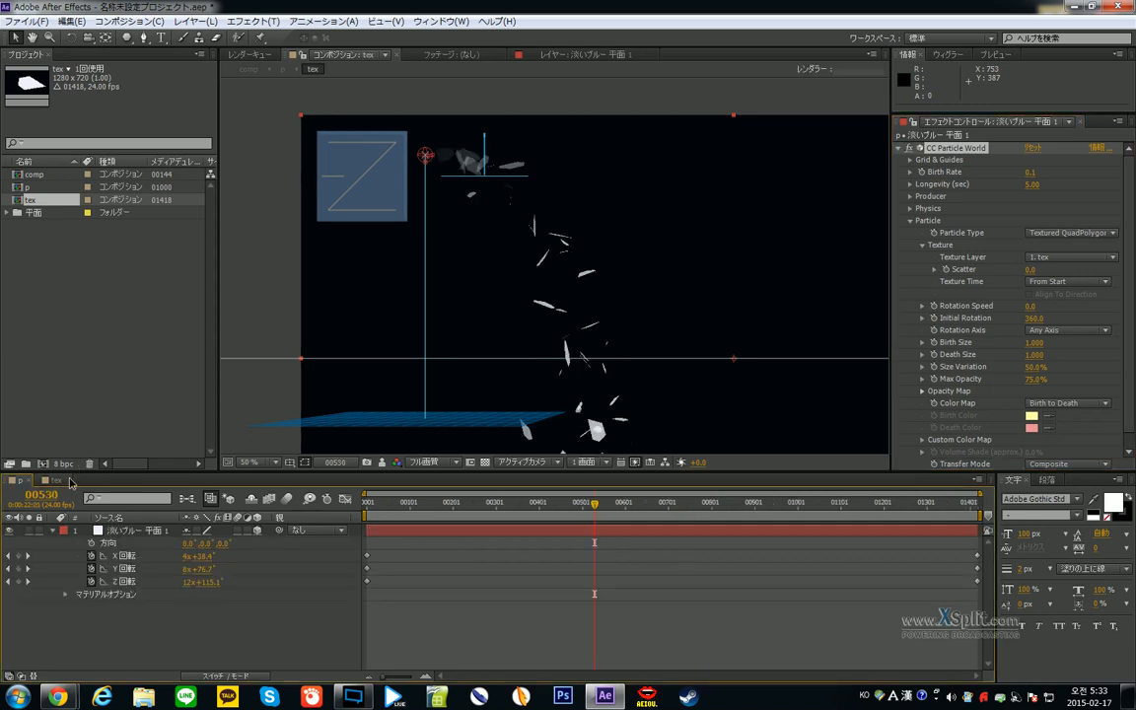
key("Home")
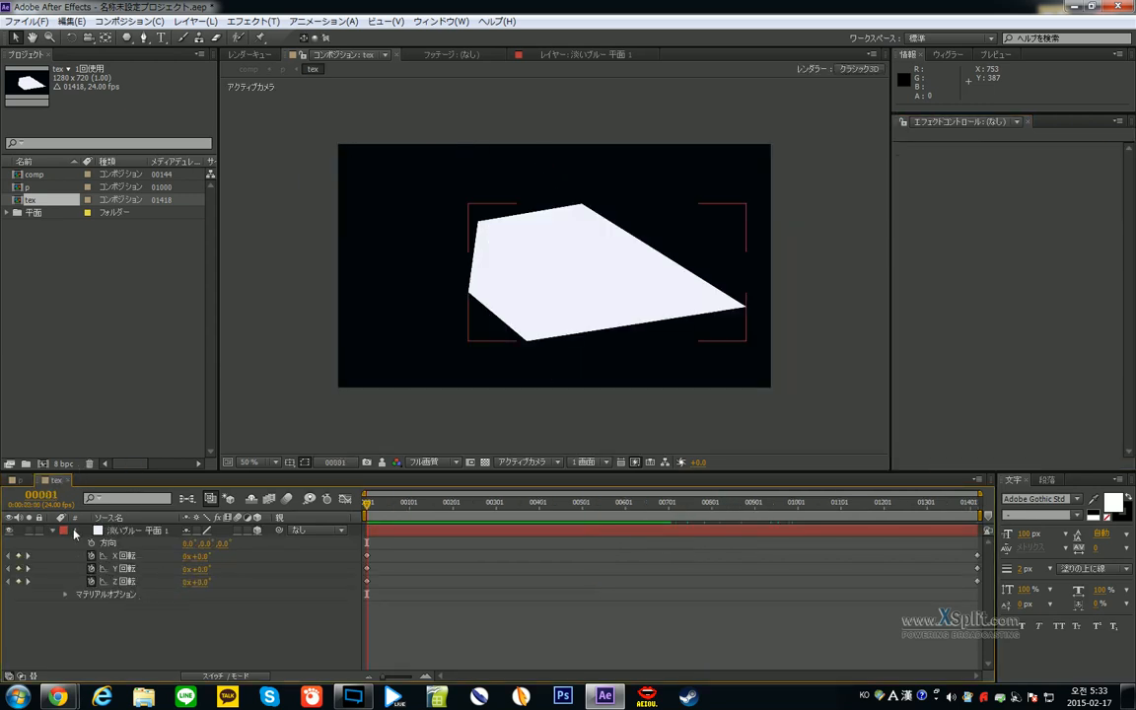
left_click_drag(90, 556, 91, 582)
left_click(19, 481)
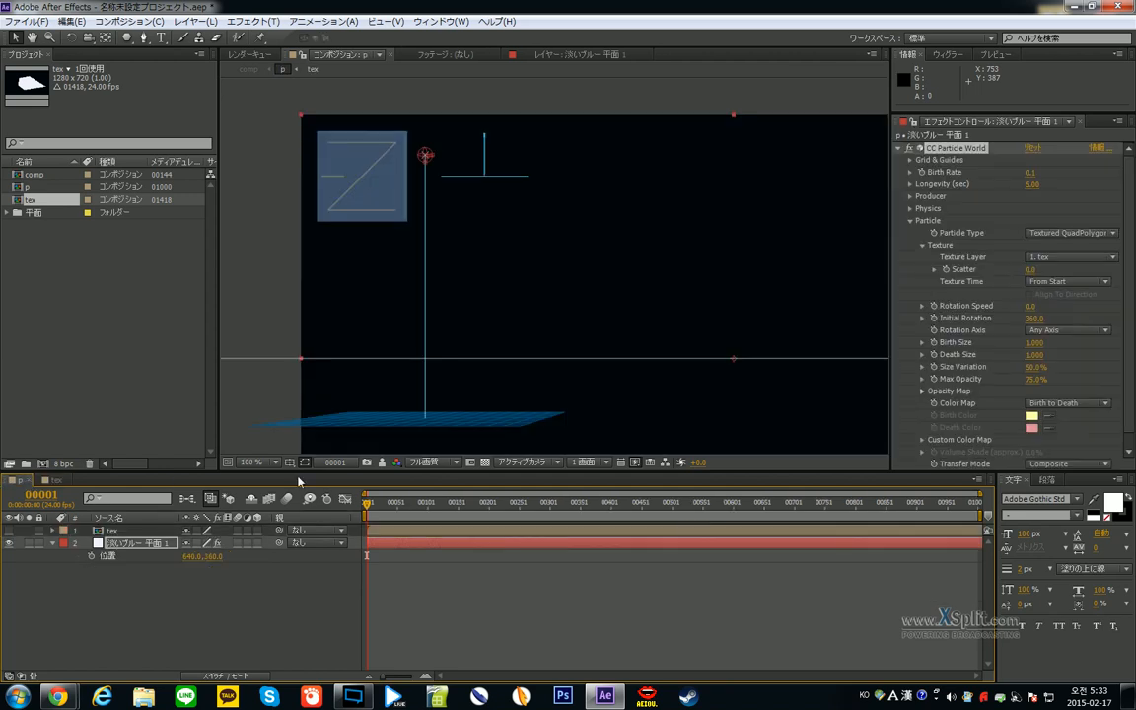
left_click_drag(451, 502, 543, 503)
left_click_drag(552, 504, 552, 505)
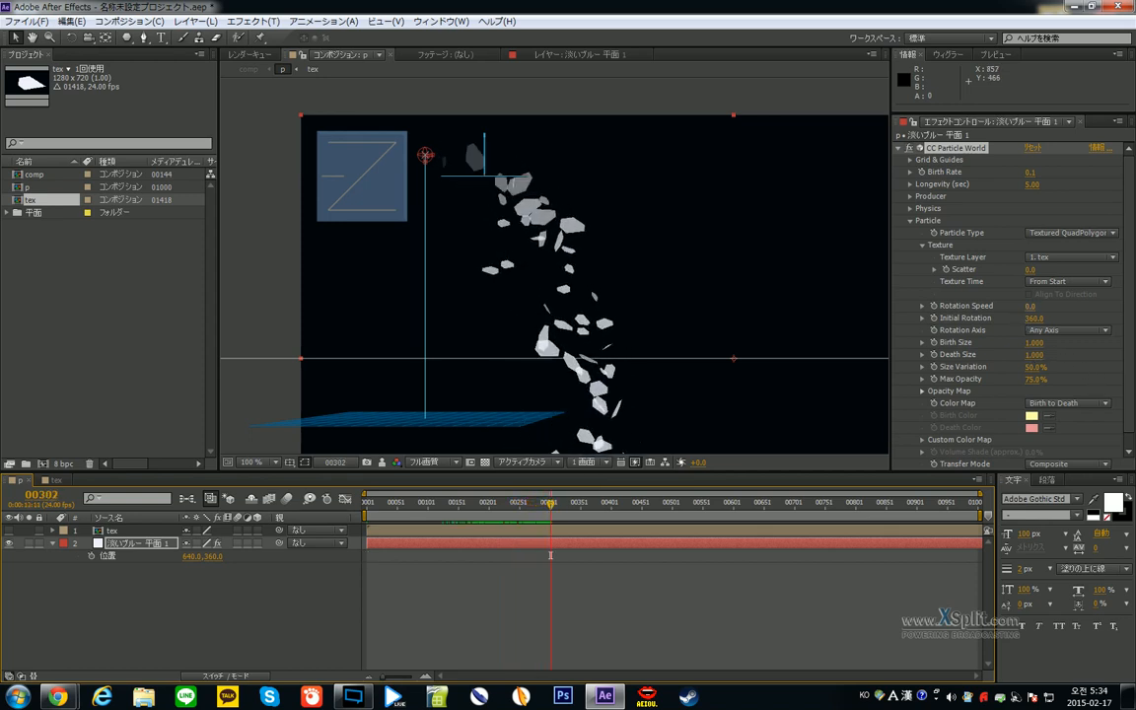
- Raise the particles' Rotation Speed to 309 and inspect their motion up to frame 389
left_click(977, 278)
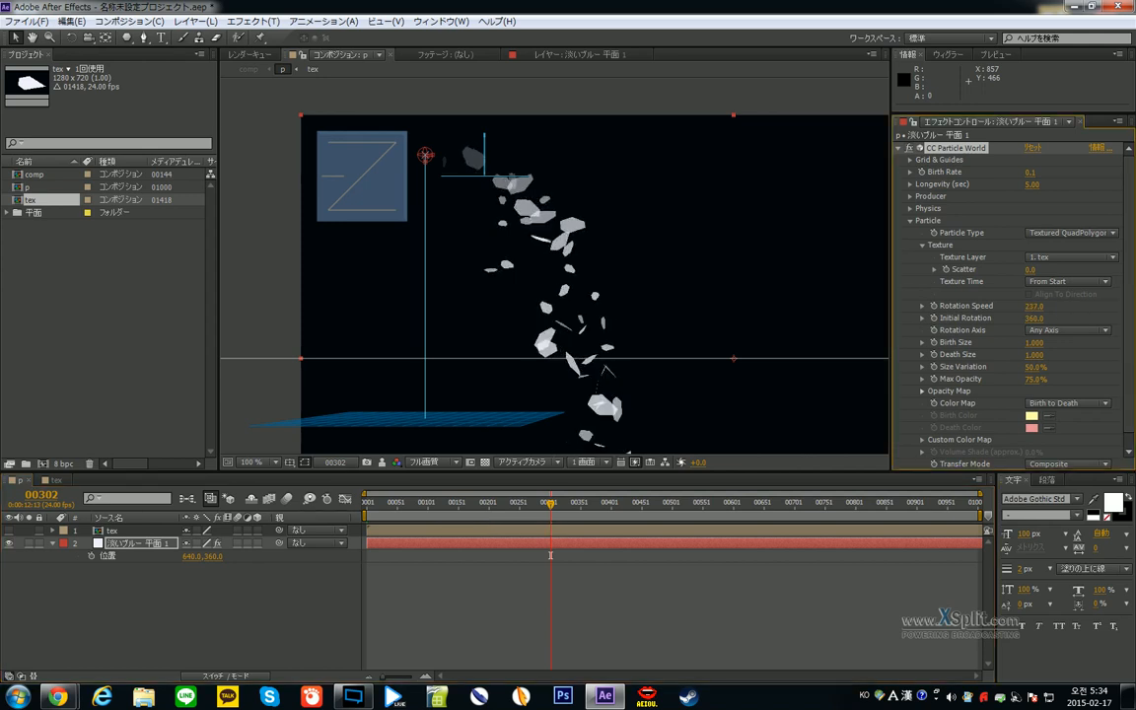
left_click(554, 505)
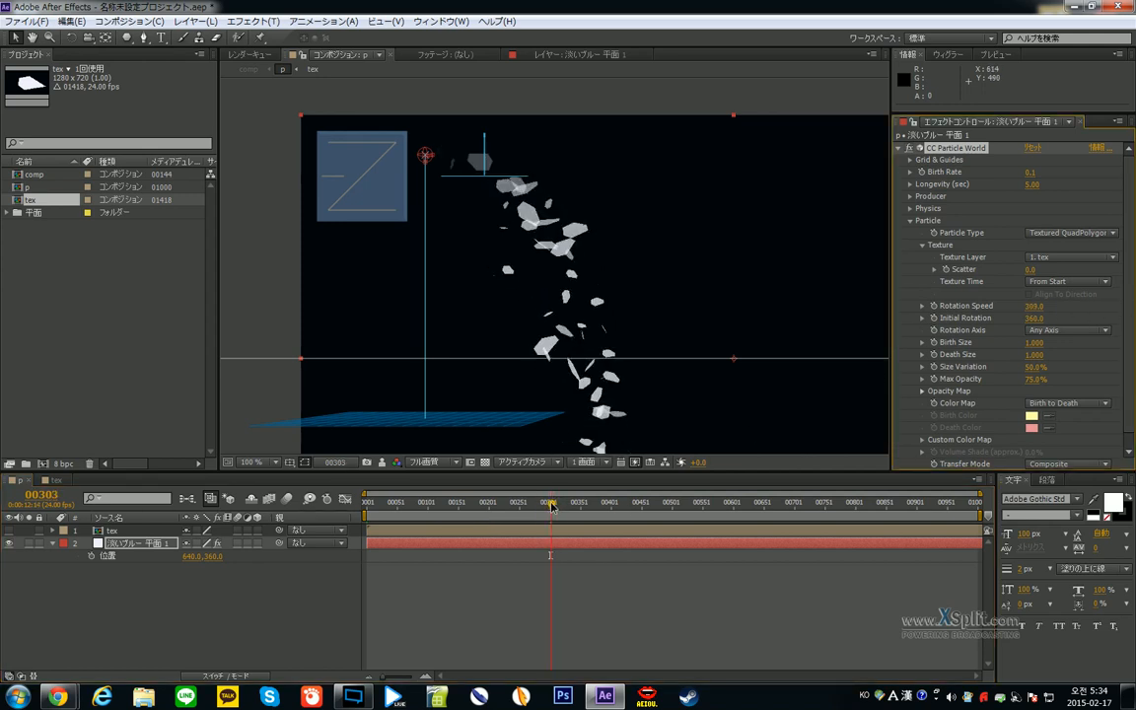
left_click_drag(551, 505, 604, 505)
- Set the particles' Rotation Speed to 3090
left_click(1035, 306)
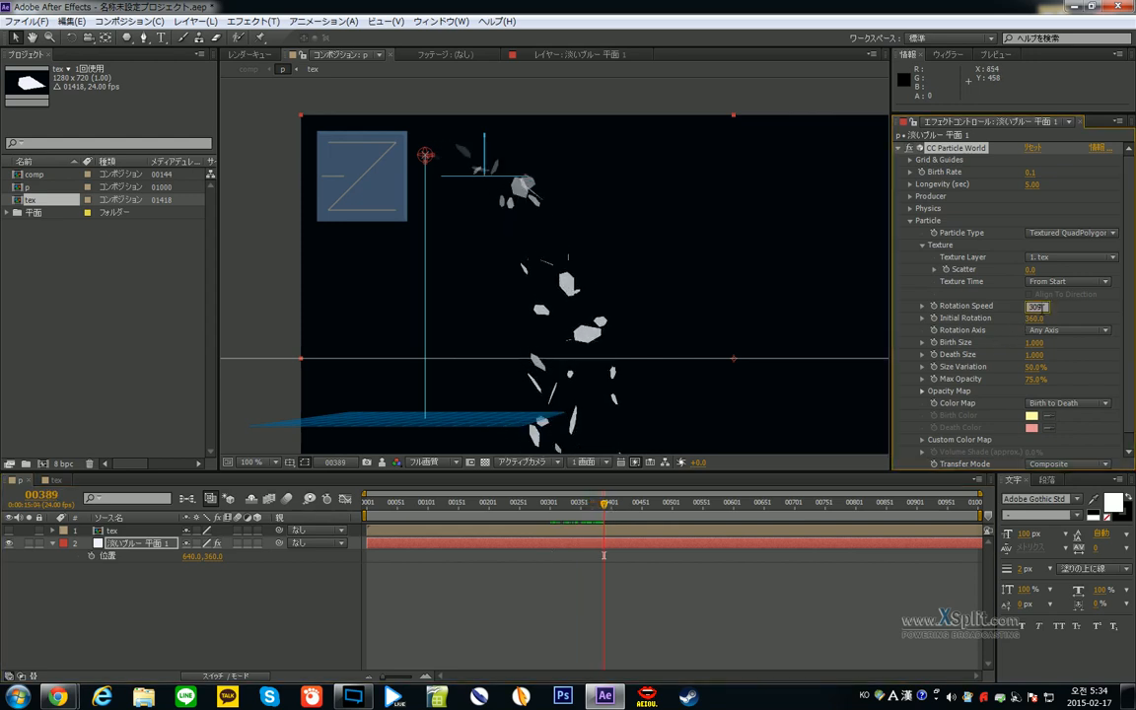
type("3090")
key("Return")
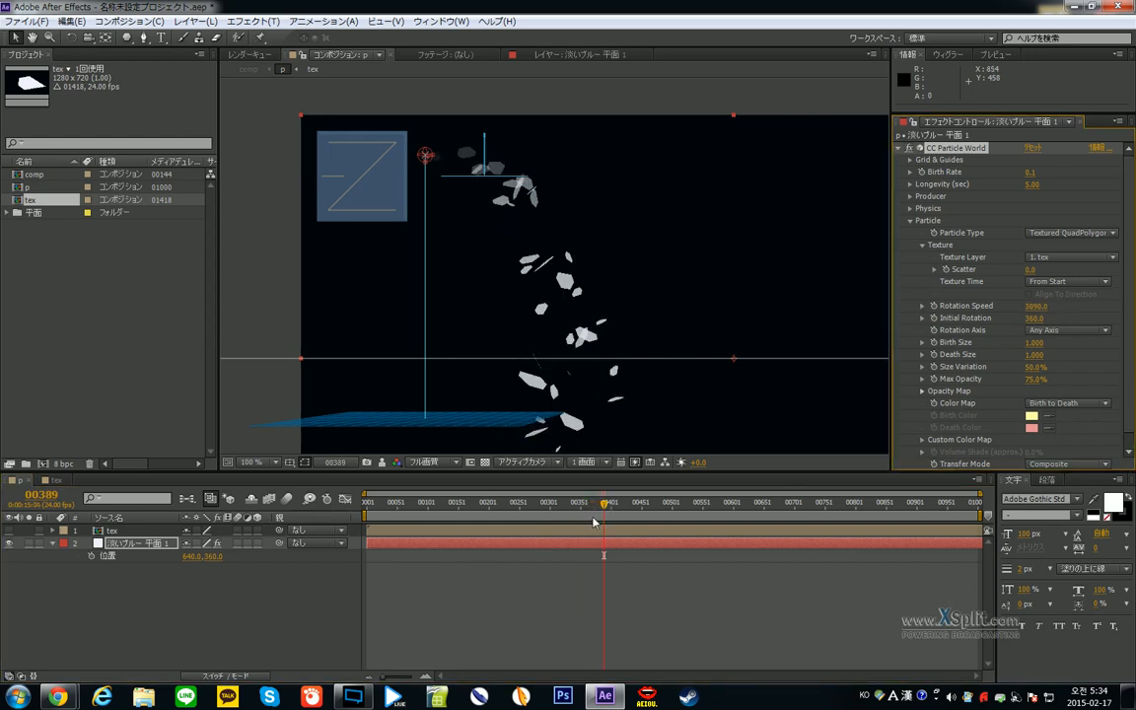
- Preview the p composition's particles from frame 364 and return to frame 421
mouse_move(604, 505)
left_mouse_down()
mouse_move(632, 506)
mouse_move(590, 507)
left_mouse_up()
key("space")
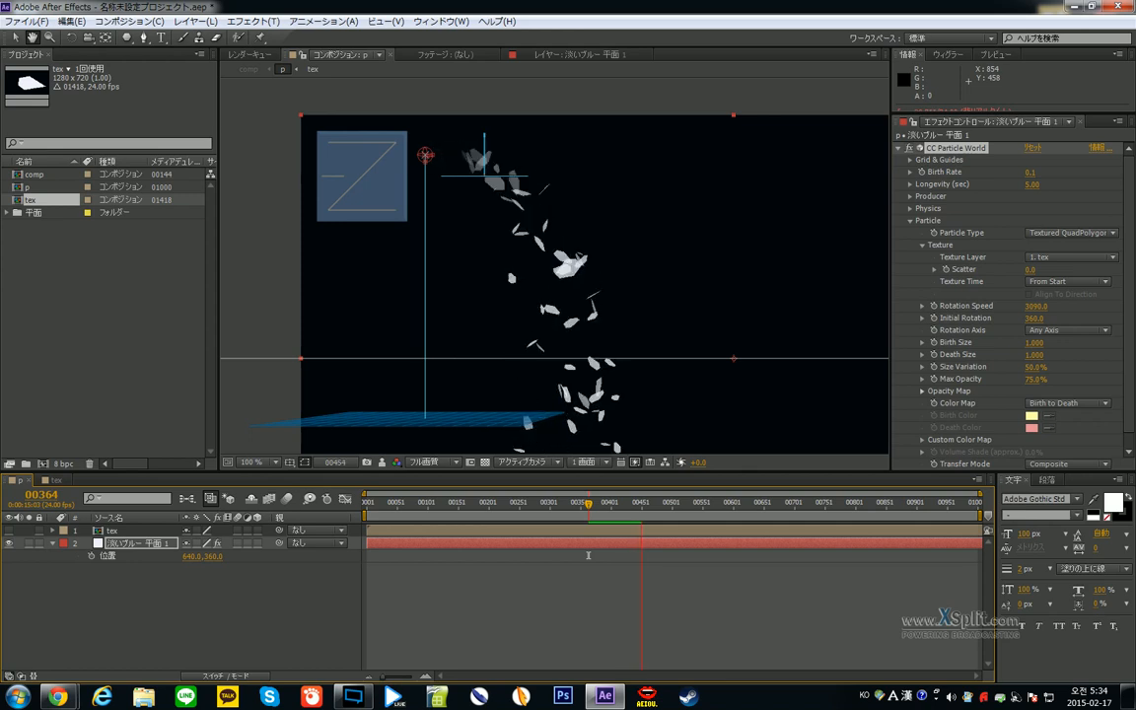
key("space")
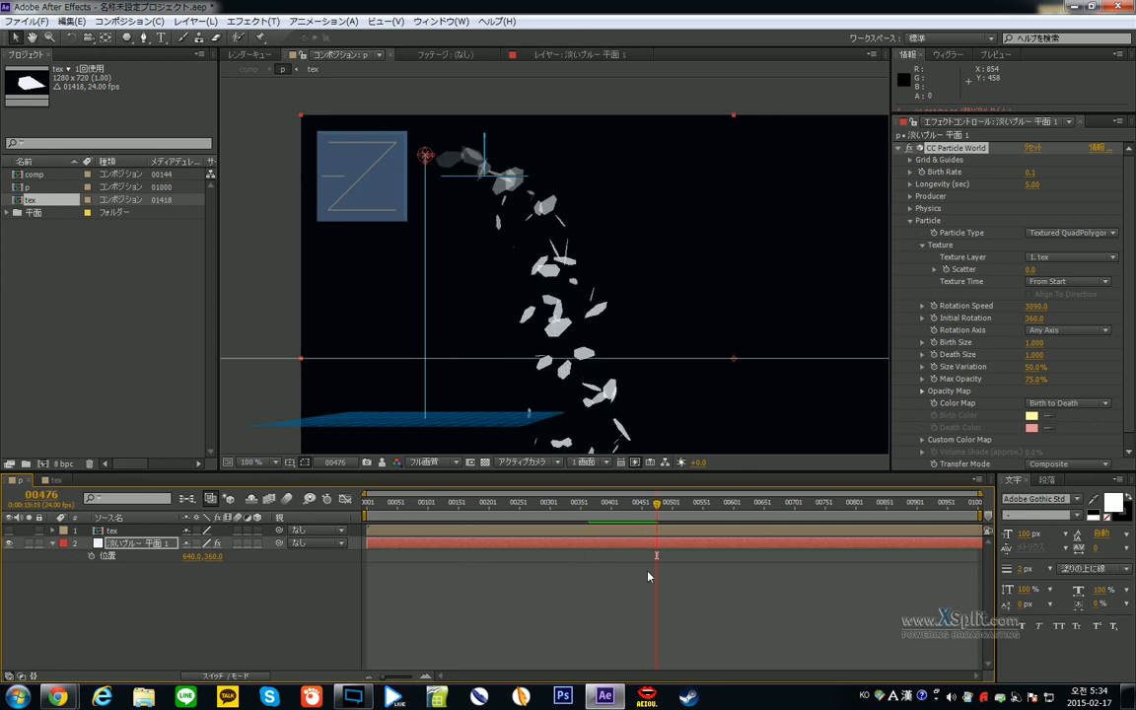
left_click(623, 502)
- Compare the static shape in the tex composition with the rotating particles in p, at frames 421 and 410
left_click(54, 480)
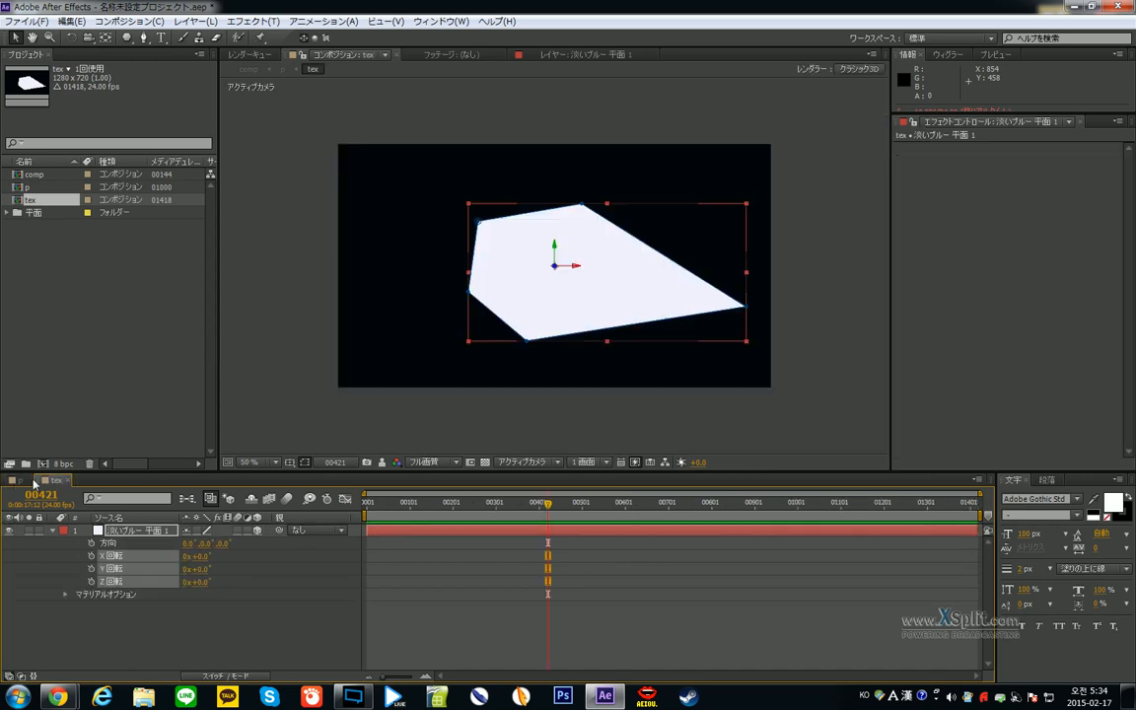
left_click(19, 480)
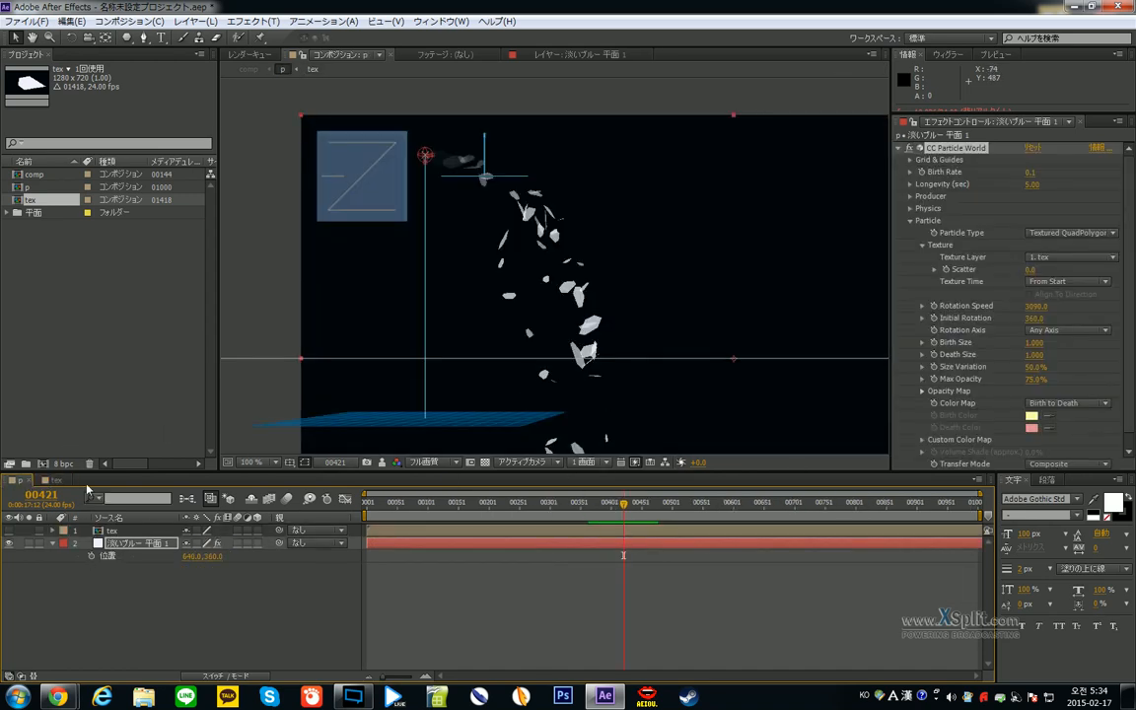
left_click(57, 481)
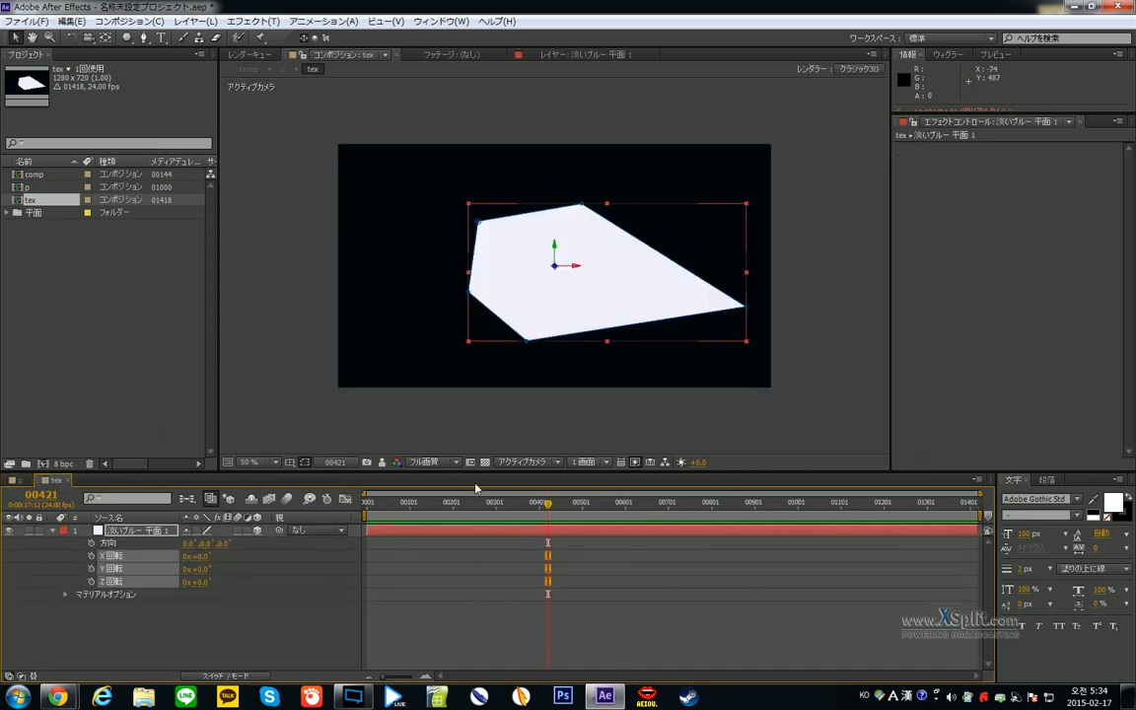
left_click(20, 481)
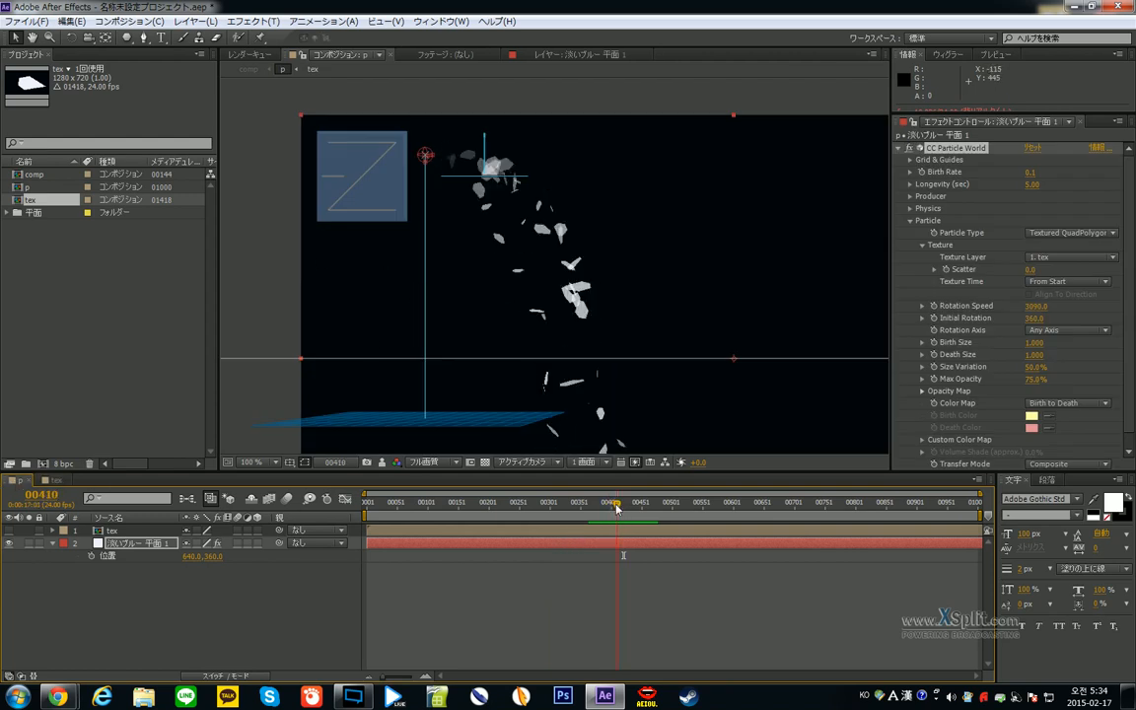
left_click(57, 480)
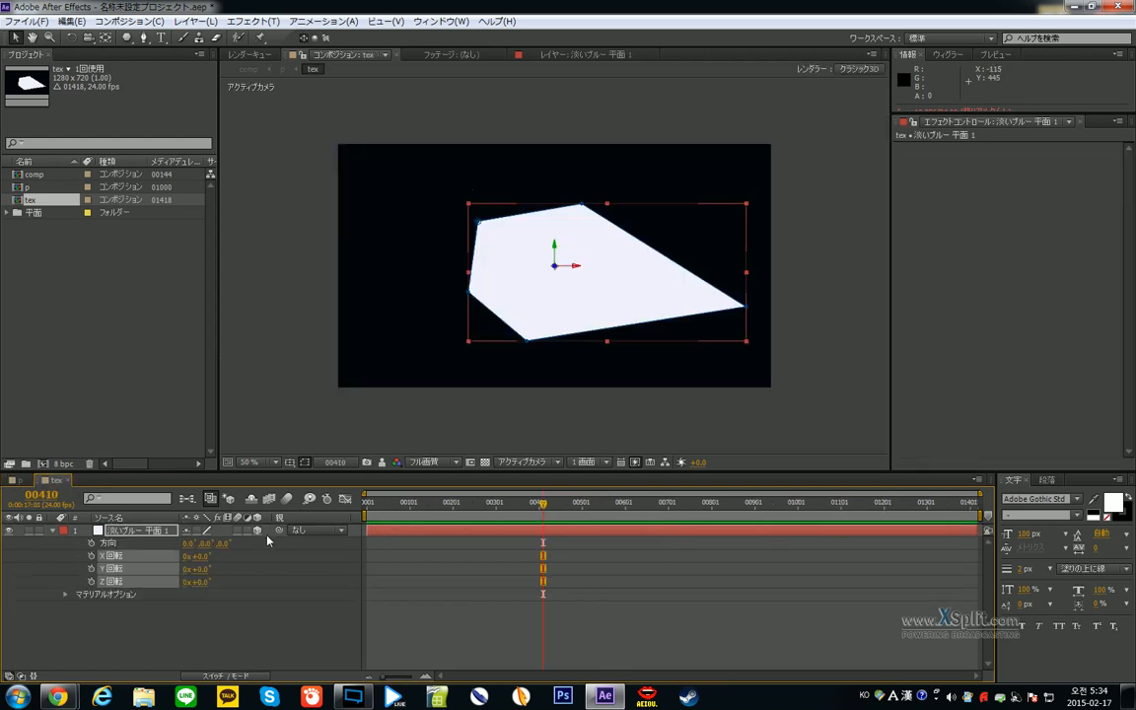
left_click(19, 480)
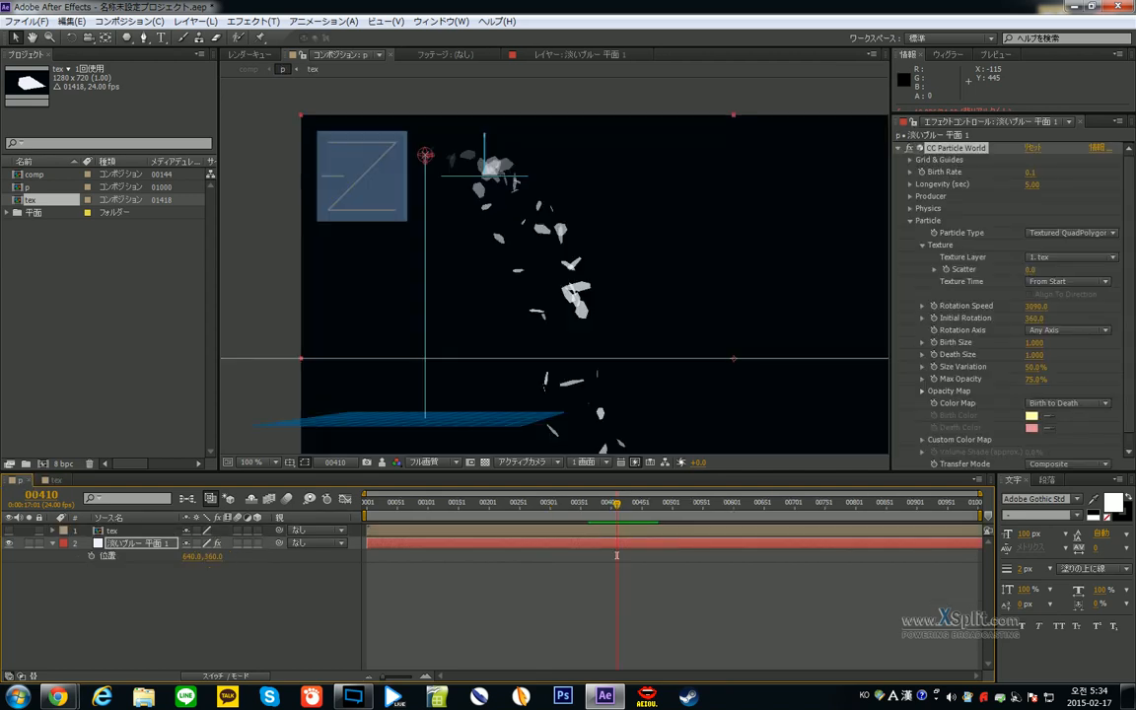
- Try the tex layer as a 3D layer in p and show it on its own with the whole frame in view
left_click(128, 533)
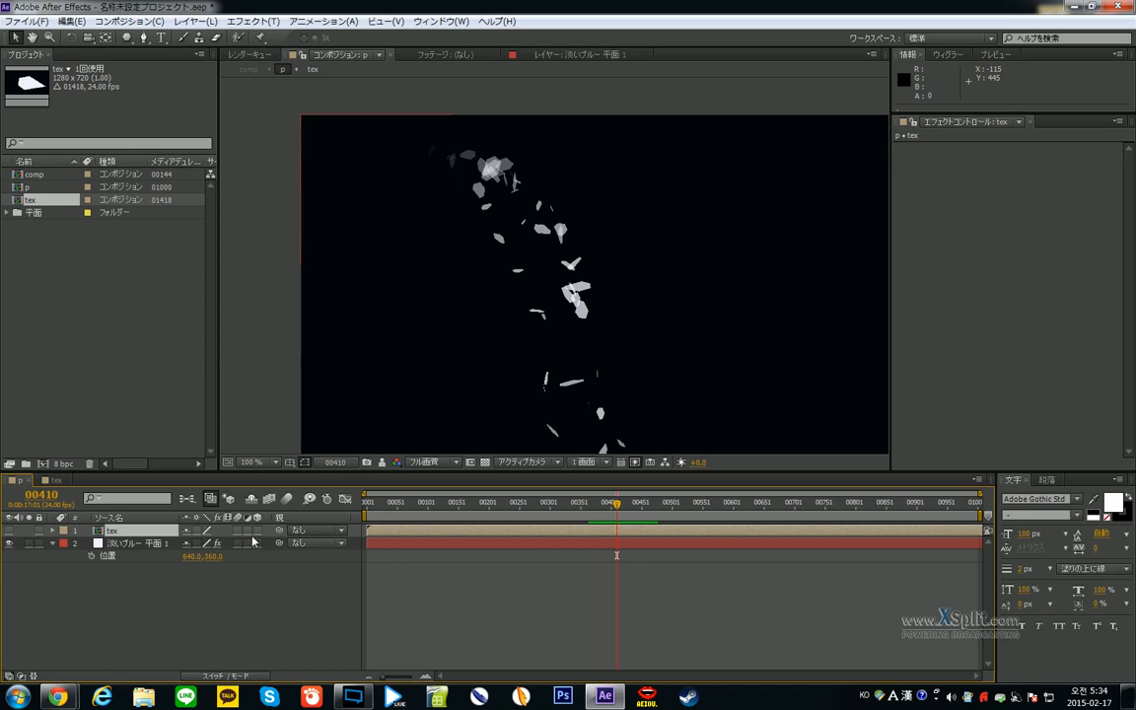
left_click(258, 532)
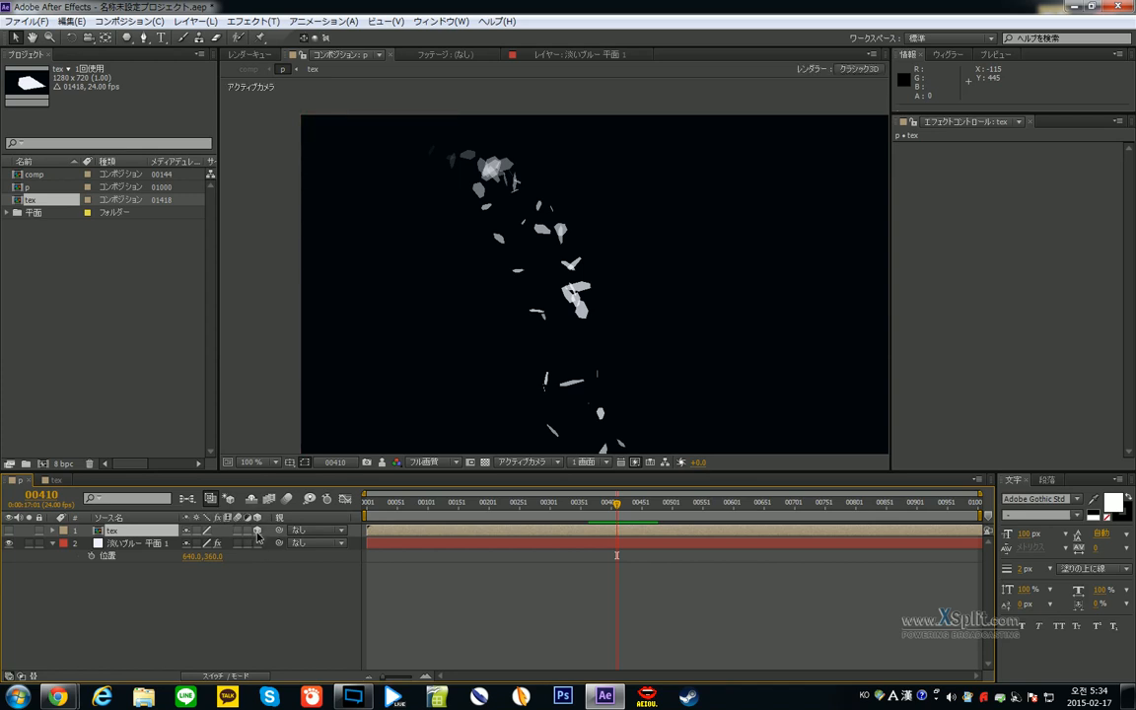
left_click(9, 531)
key("comma")
key("comma")
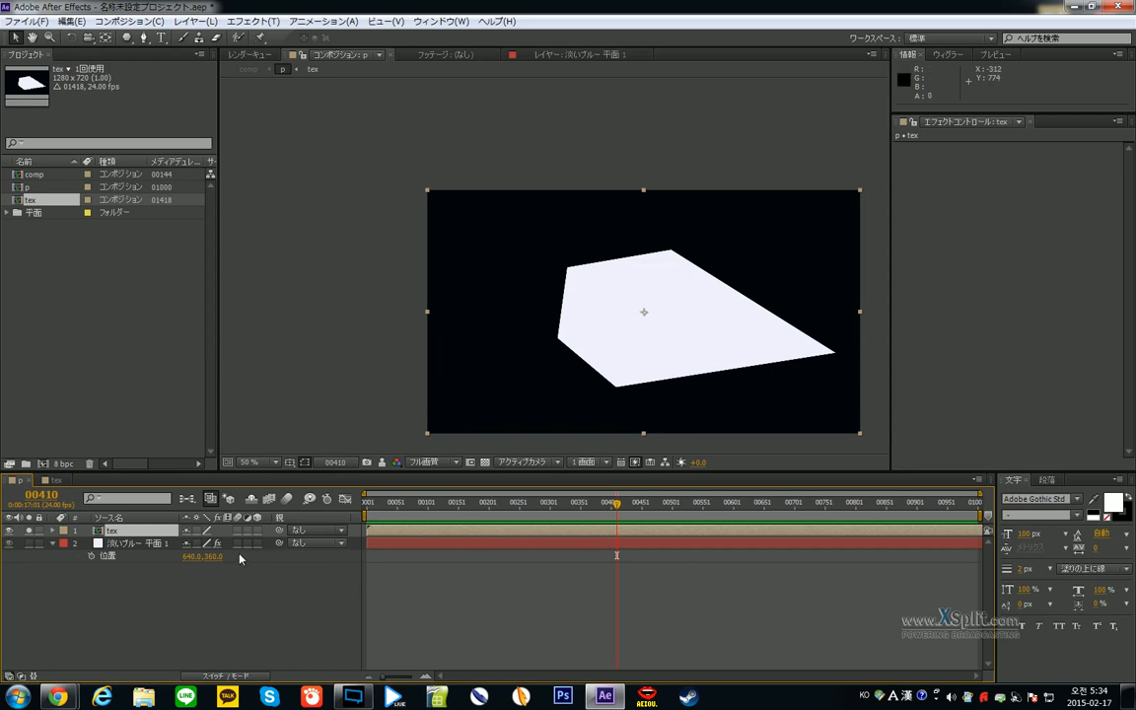
- Move the tex layer up and to the left in p, and check the source tex composition at frames 545 and 76
left_click_drag(573, 361, 455, 353)
left_click_drag(532, 361, 484, 318)
left_click(651, 507)
left_click_drag(653, 511, 699, 507)
double_click(155, 532)
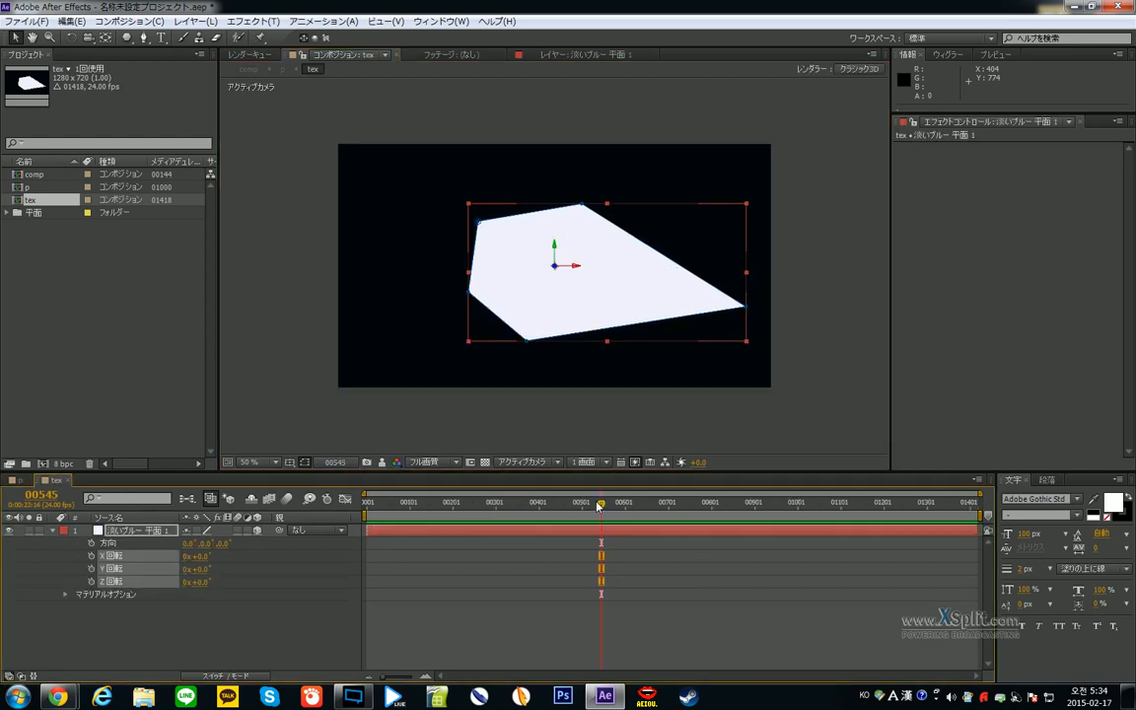
left_click_drag(598, 506, 400, 507)
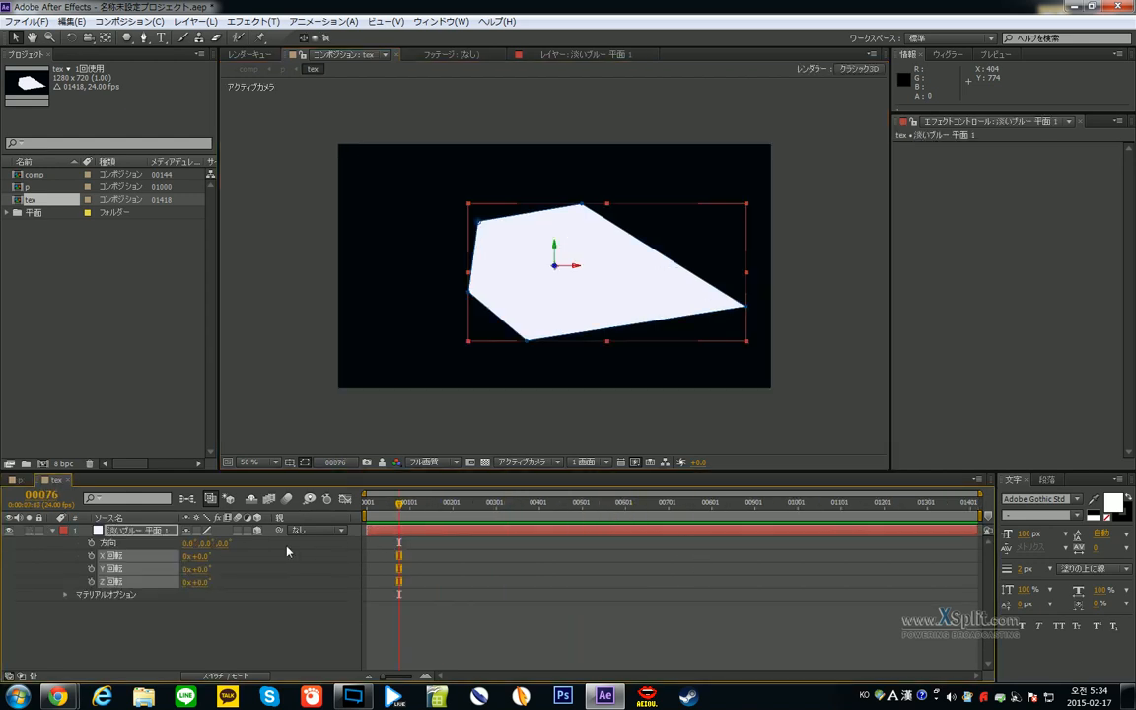
left_click(15, 480)
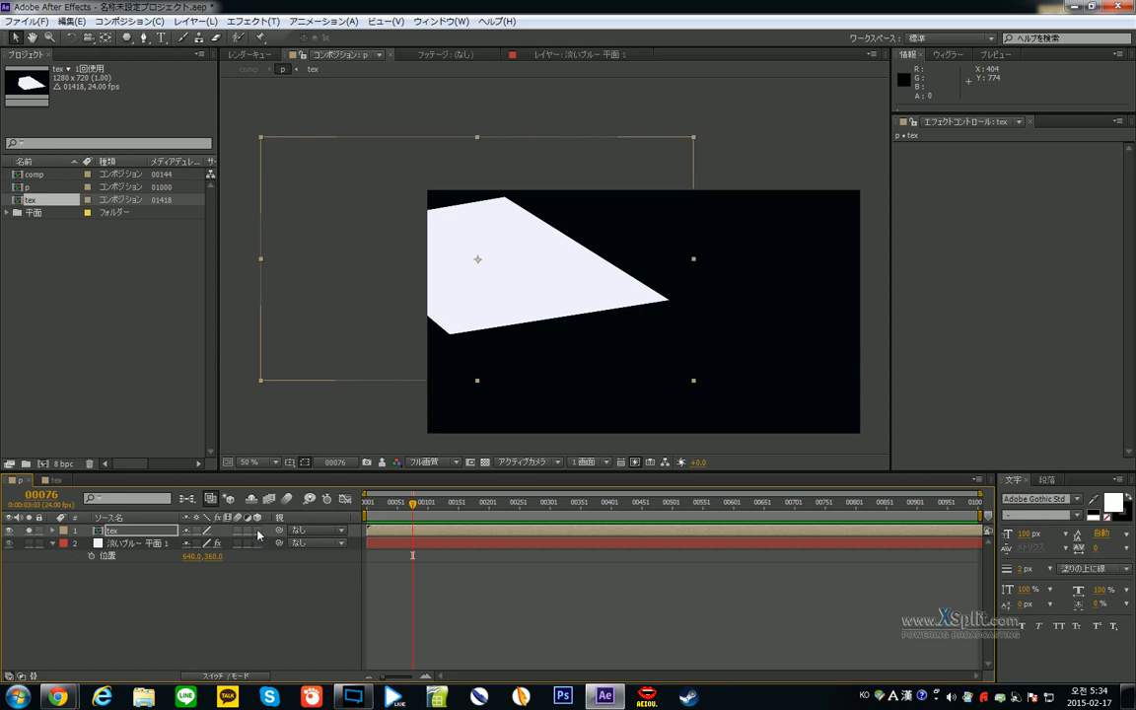
- Undo the tex layer's move in p, hide that layer again and reselect the solid carrying CC Particle World
left_click(257, 531)
key("ctrl+z")
key("ctrl+z")
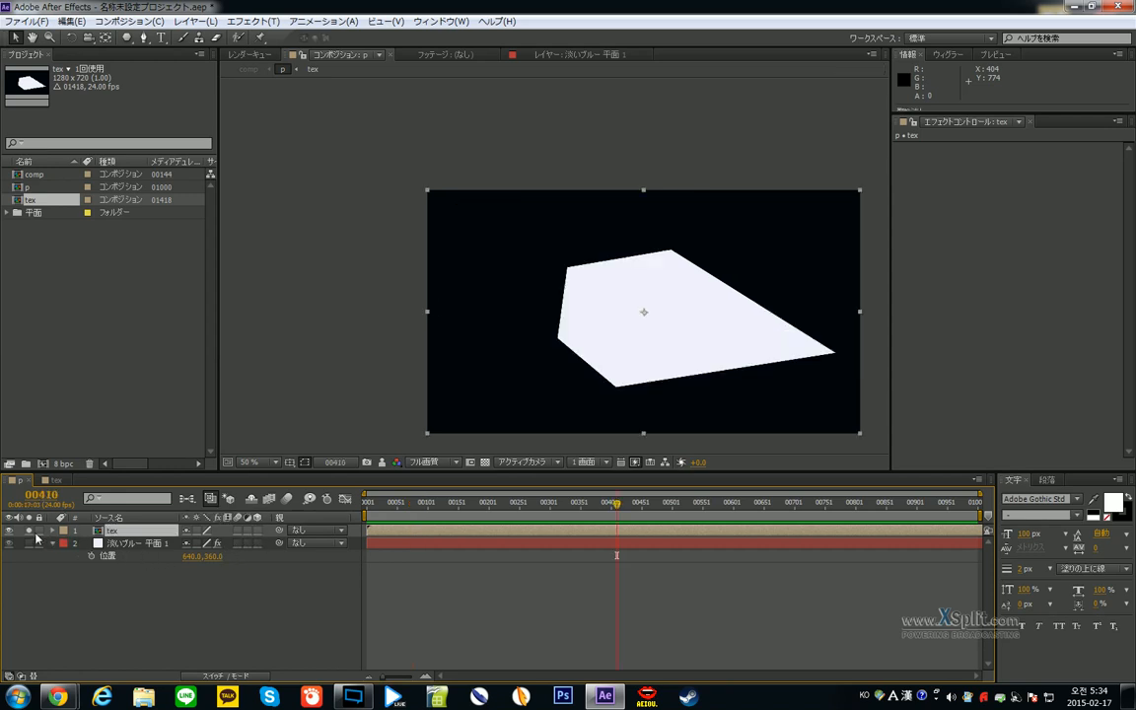
key("period")
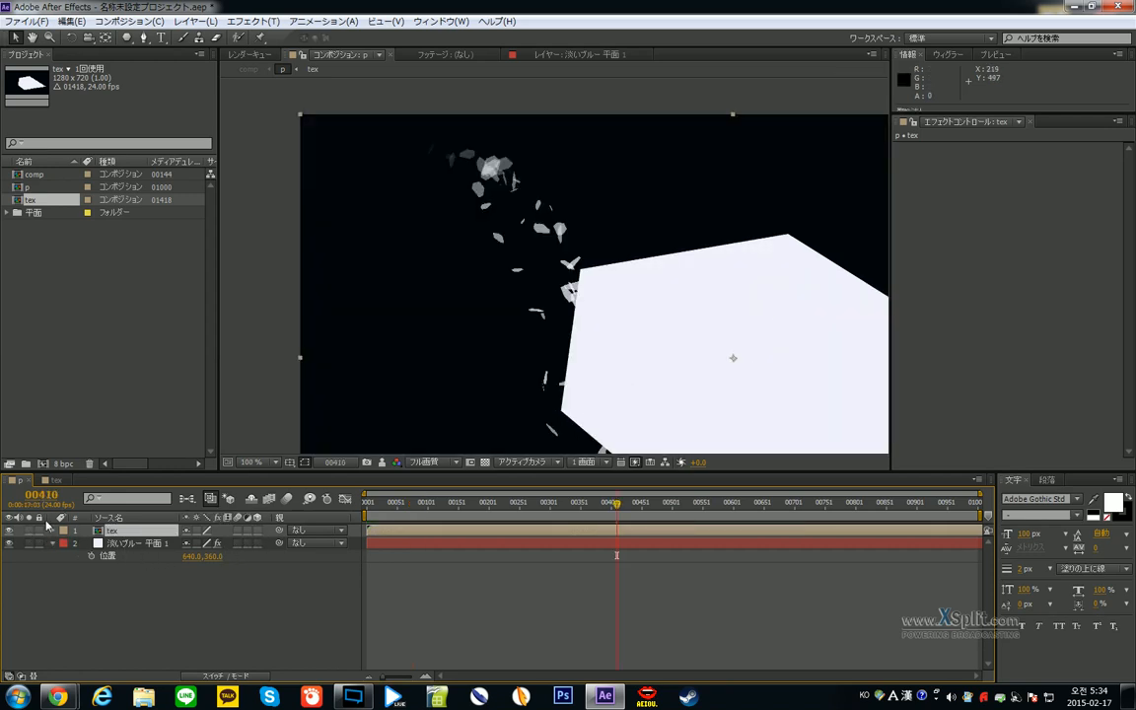
left_click(9, 531)
left_click(138, 543)
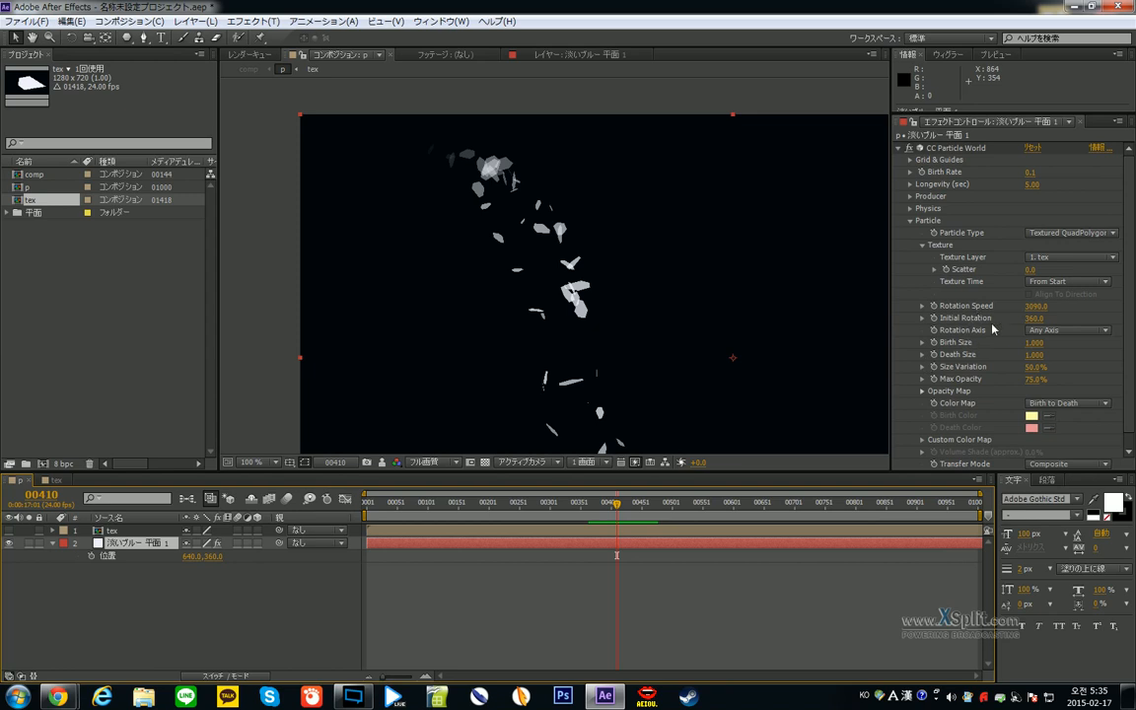
- Set the particles' Initial Rotation to 394 and preview the motion from frame 358
mouse_move(1034, 318)
left_mouse_down()
mouse_move(990, 319)
mouse_move(1053, 319)
left_mouse_up()
left_click(586, 504)
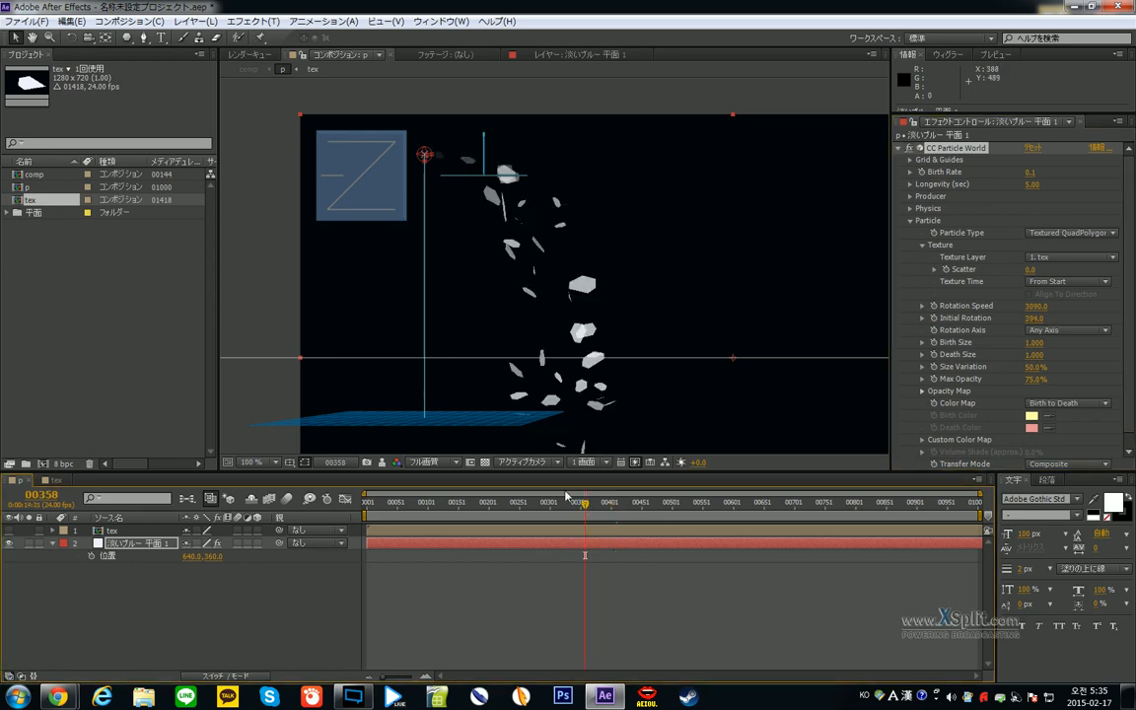
key("space")
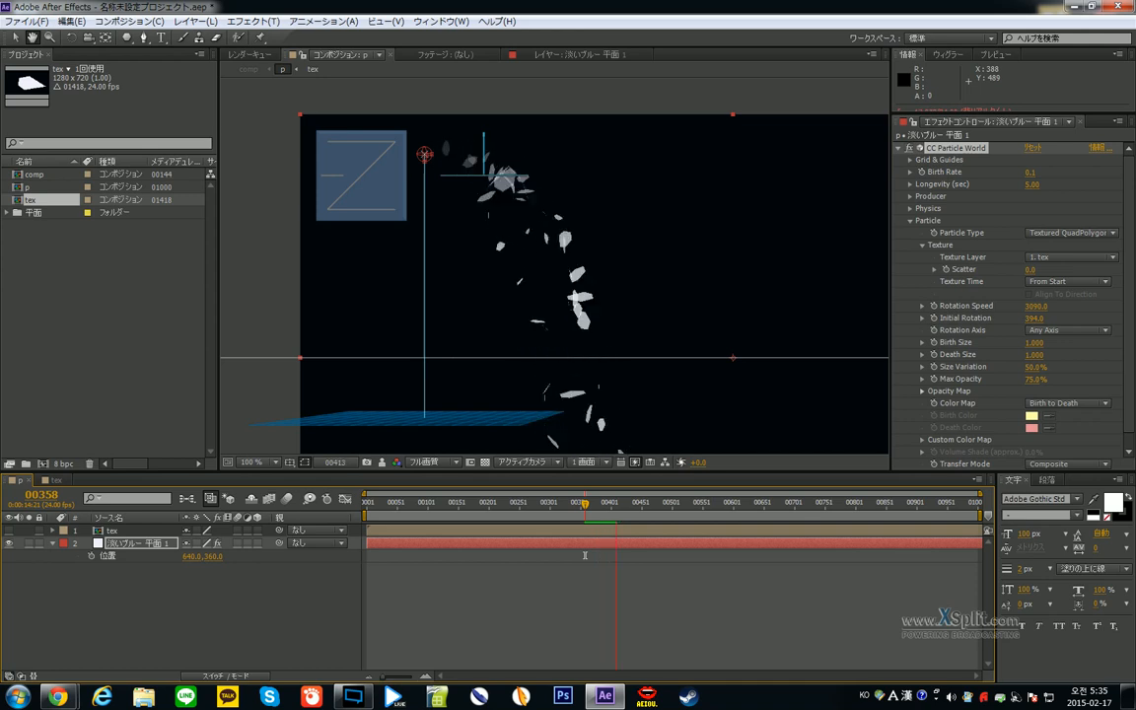
key("space")
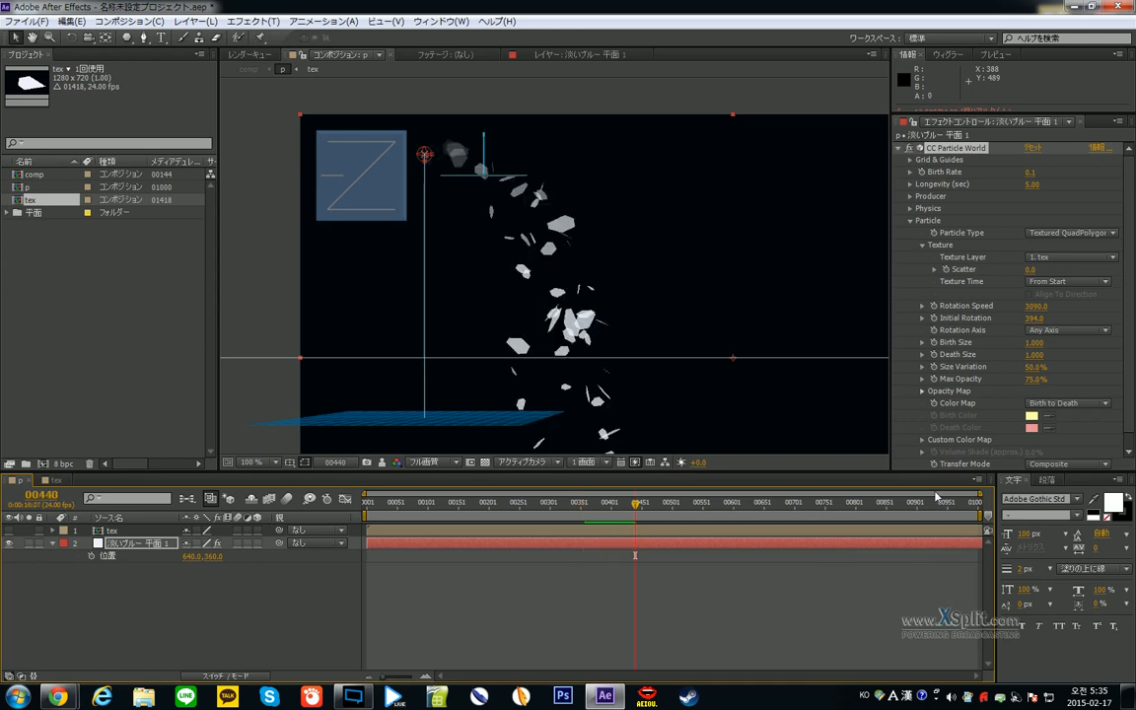
- Set the particles' Initial Rotation to 0, review the motion and go to frame 337
left_click(1035, 318)
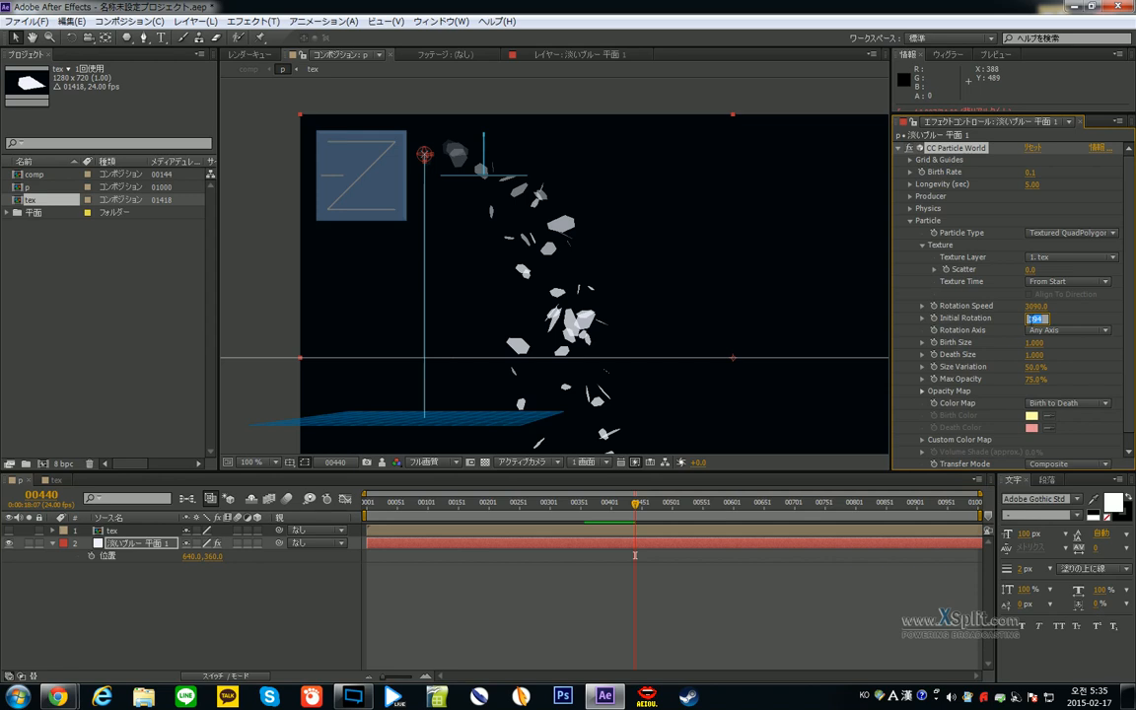
type("0")
key("Return")
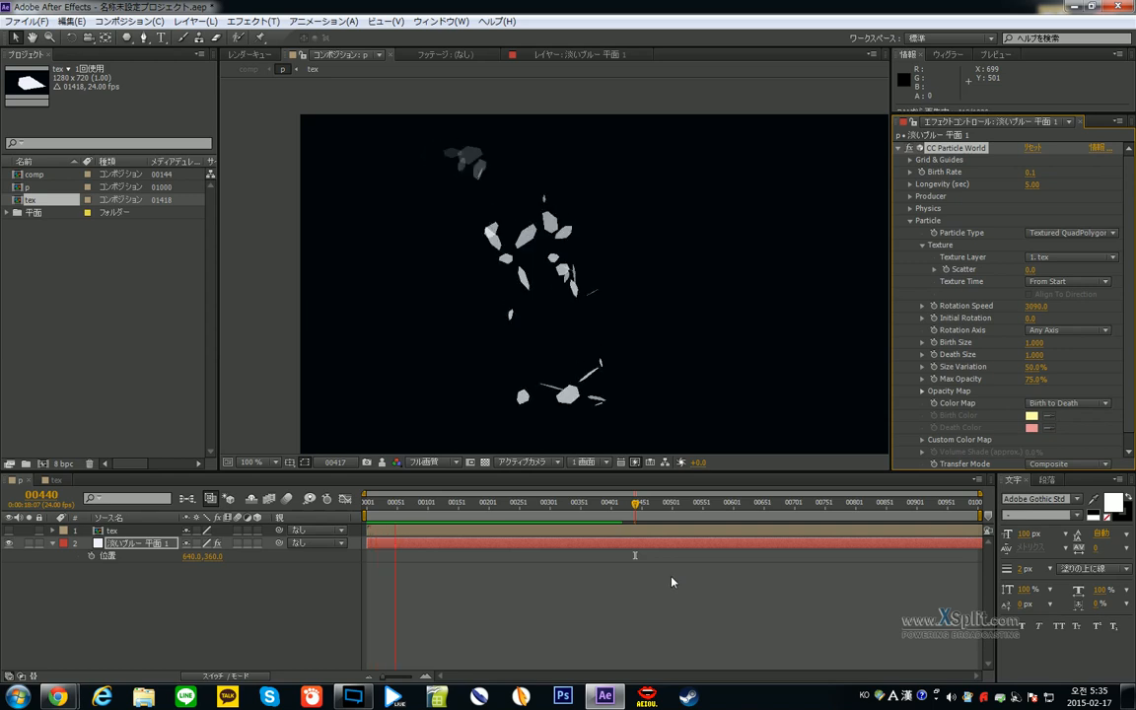
left_click_drag(634, 503, 572, 555)
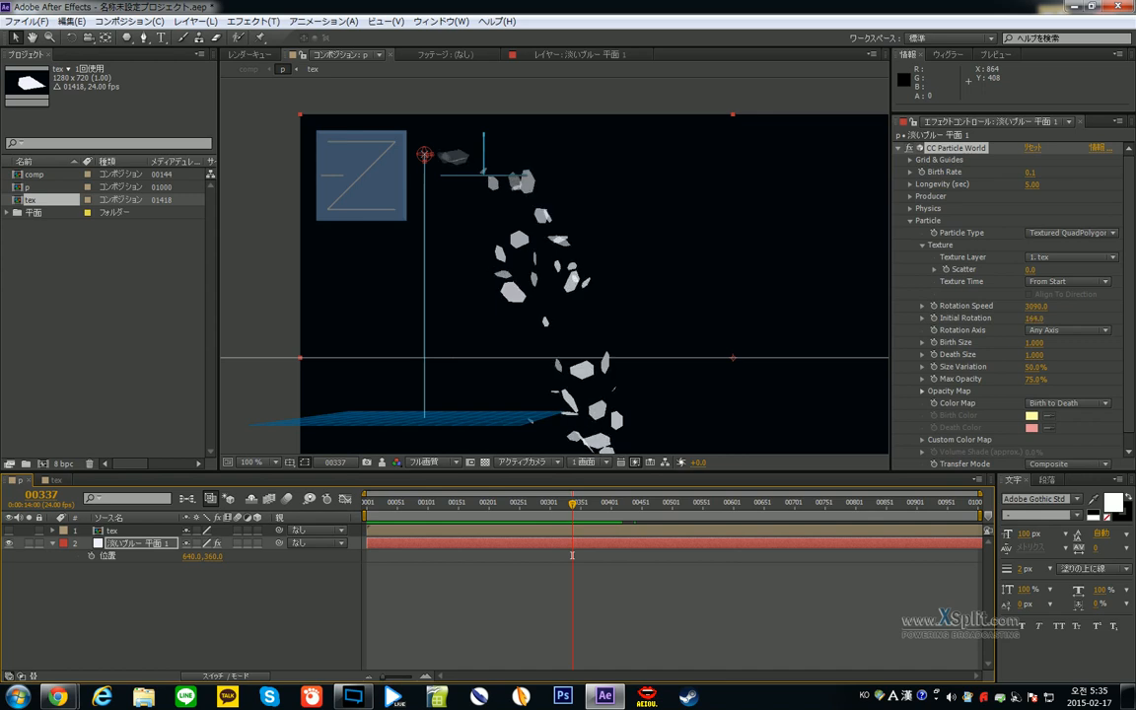
- Set the particles' Initial Rotation to 2540 and run a RAM preview of the motion
left_click(1041, 331)
left_click_drag(1091, 316, 1099, 314)
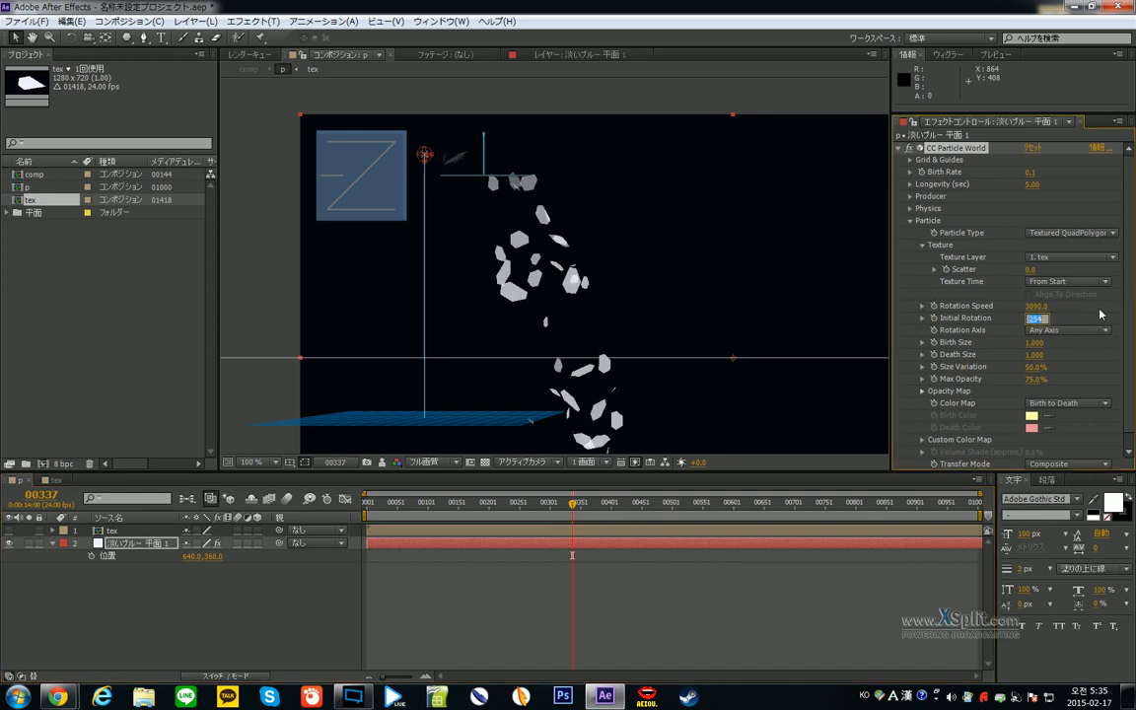
type("2540")
key("Return")
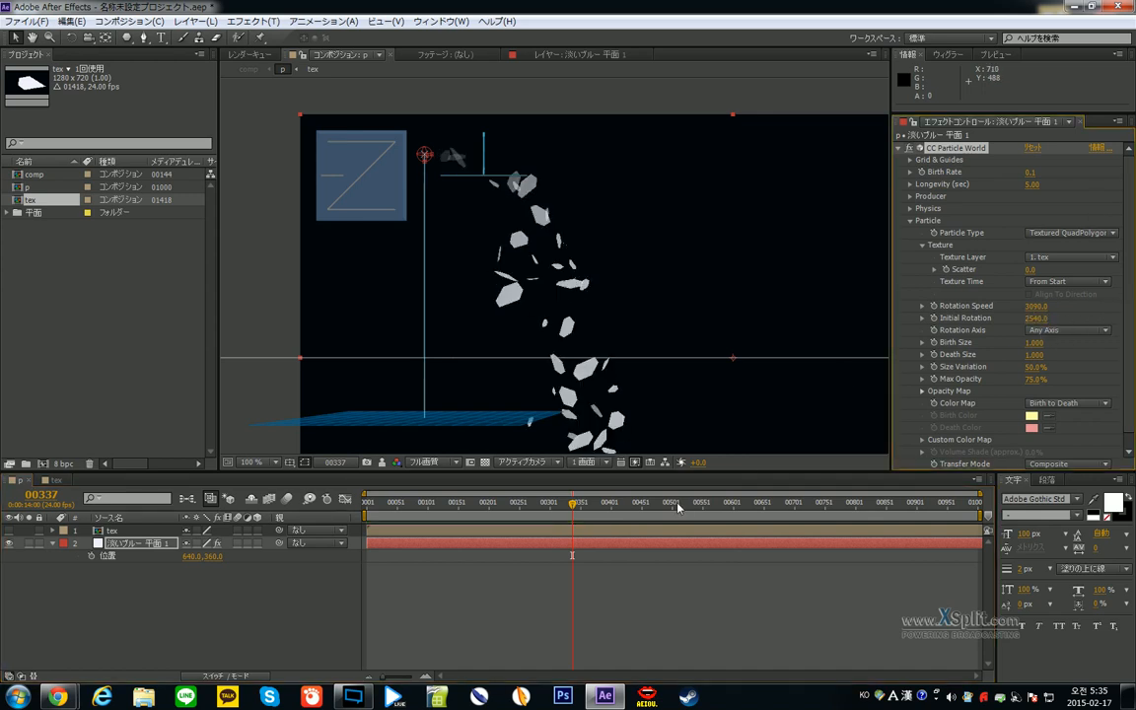
left_click(677, 604)
key("KP_0")
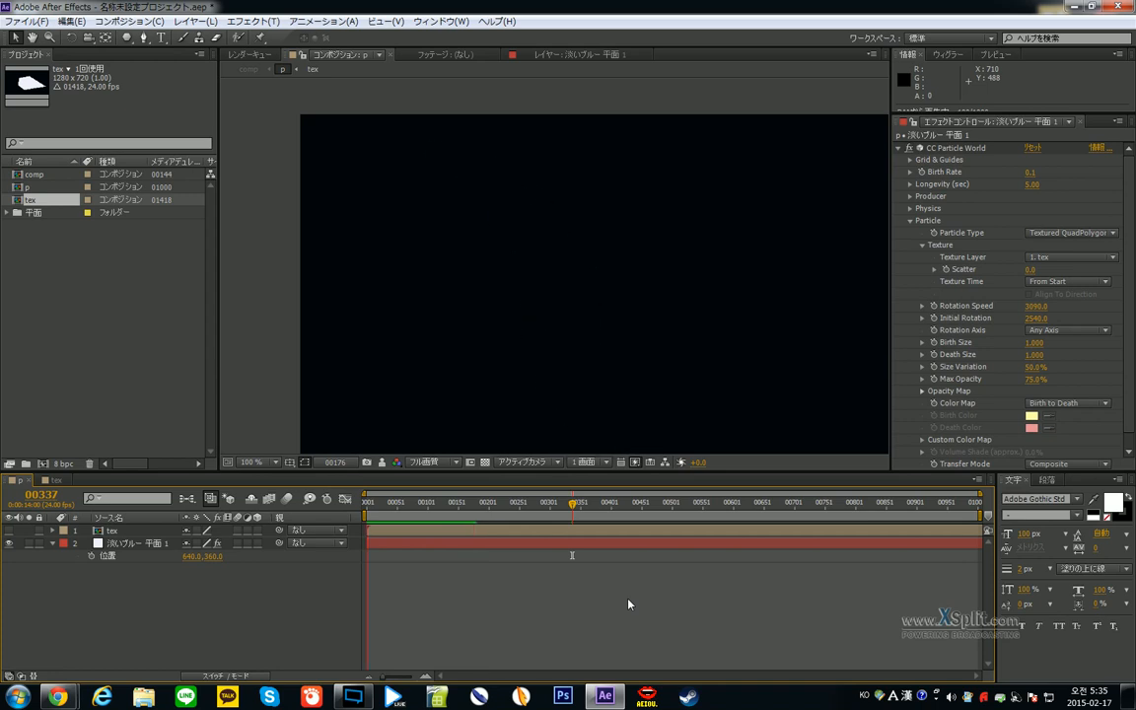
key("space")
key("space")
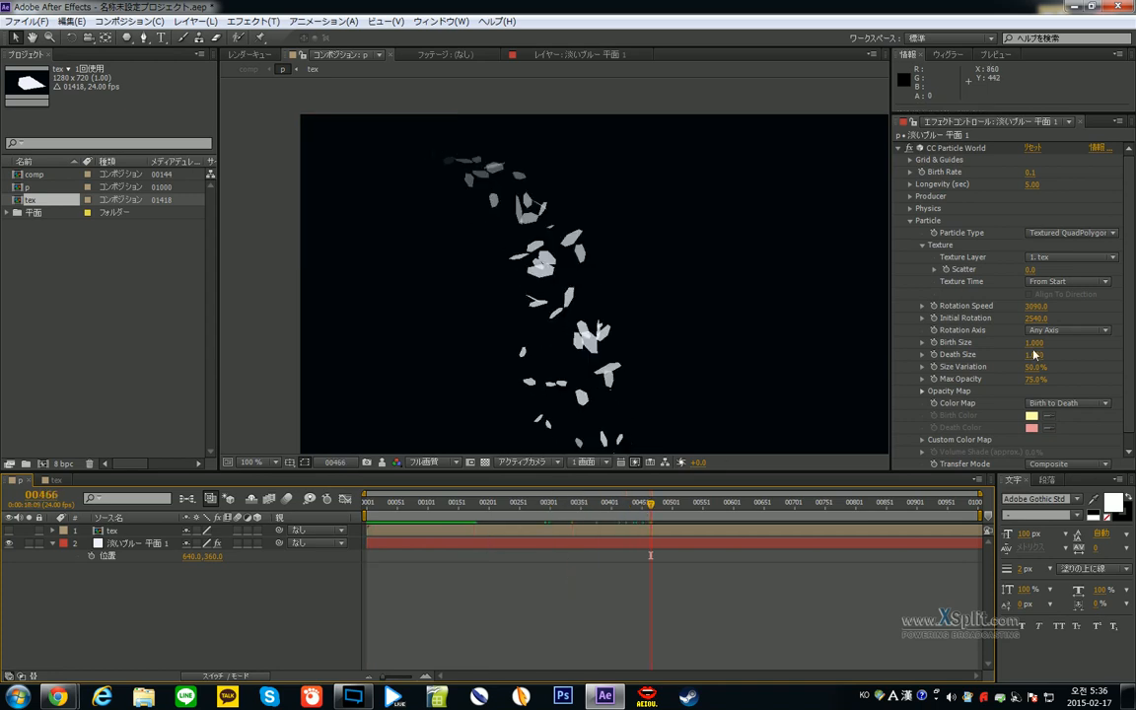
- Set CC Particle World's Initial Rotation to 0 and inspect the particles at frames 518 and 549
left_click(956, 147)
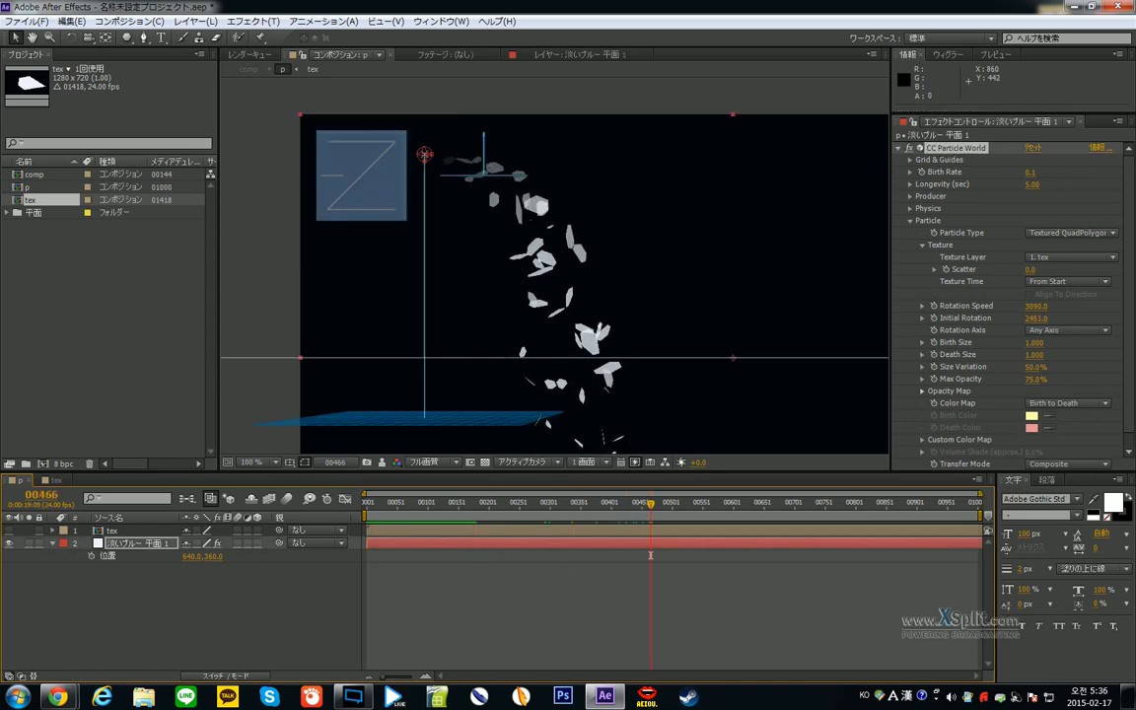
left_click_drag(1036, 317, 986, 317)
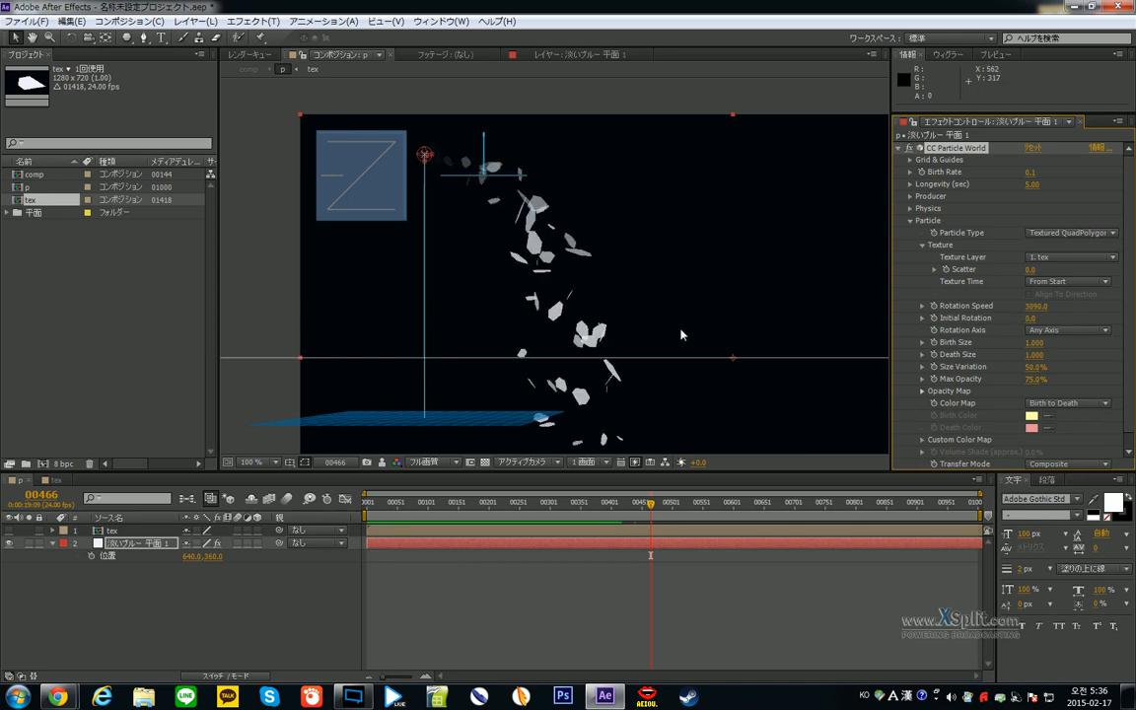
left_click_drag(641, 506, 683, 510)
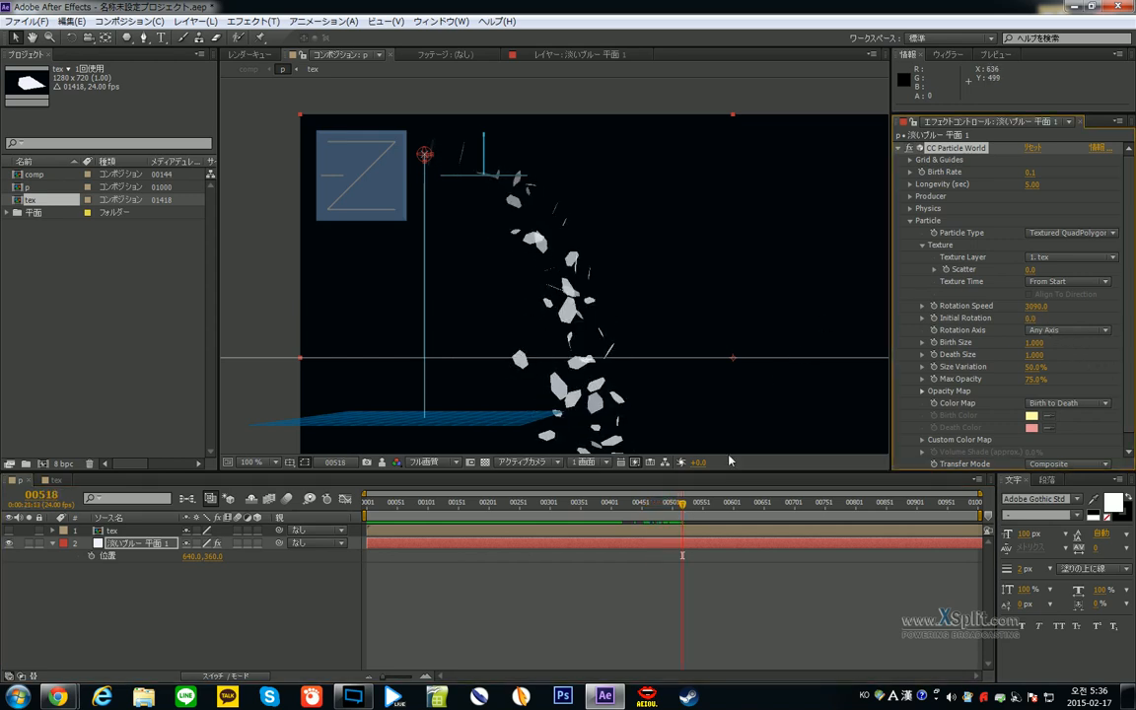
mouse_move(684, 509)
left_mouse_down()
mouse_move(711, 509)
mouse_move(689, 511)
mouse_move(701, 509)
left_mouse_up()
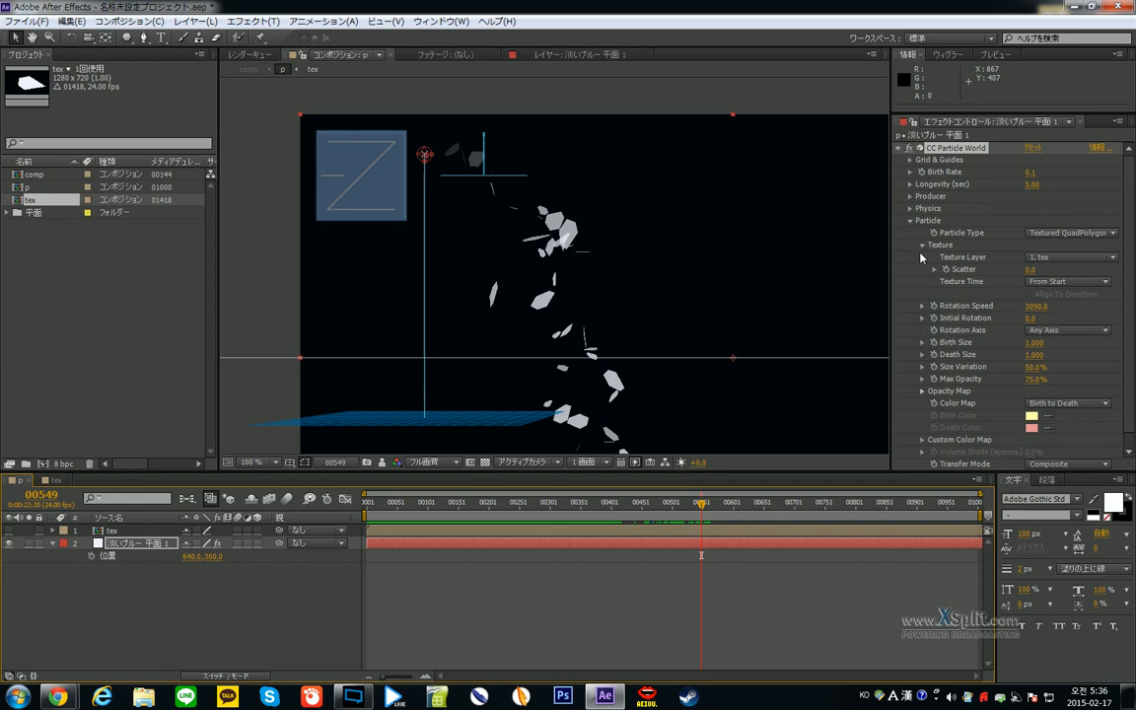
- Review CC Particle World's Physics and Particle settings and inspect the particles back to frame 385
left_click(910, 209)
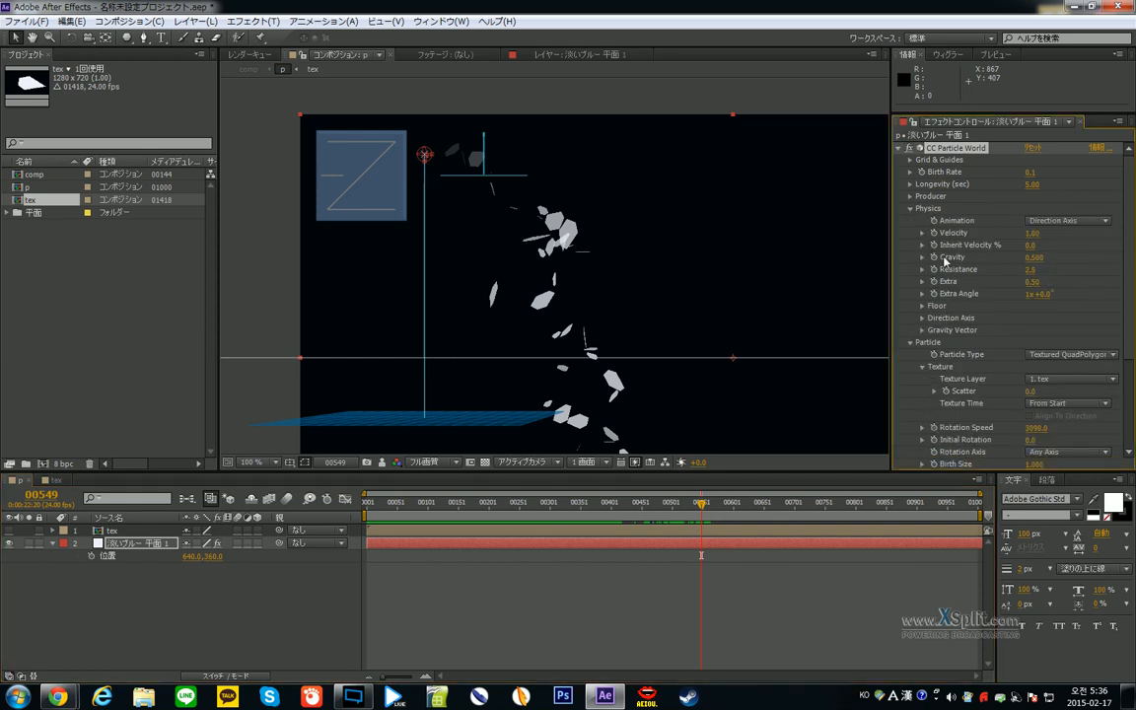
scroll(957, 269, "down", 1)
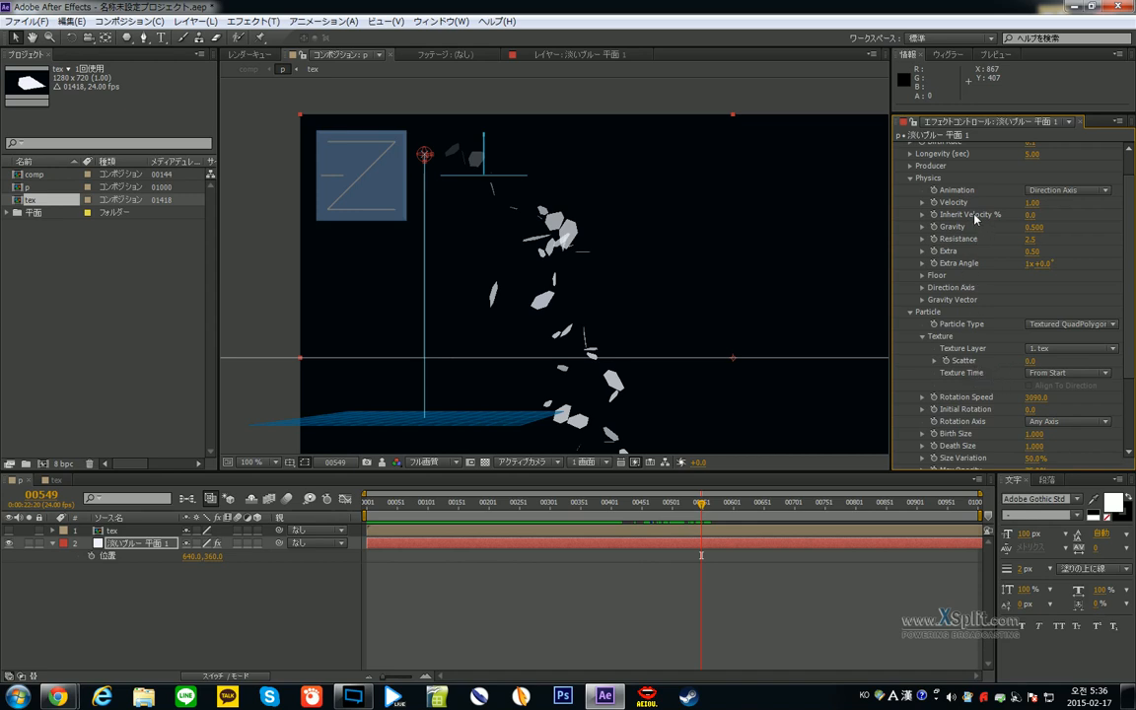
scroll(971, 361, "down", 2)
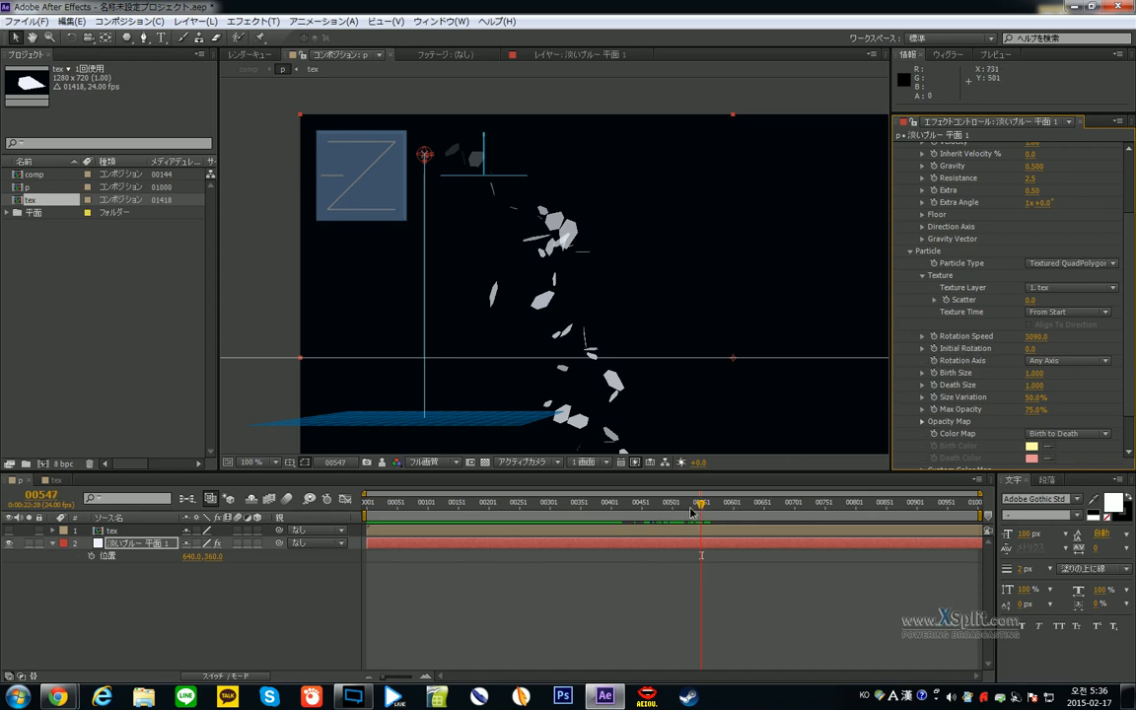
left_click_drag(673, 508, 601, 546)
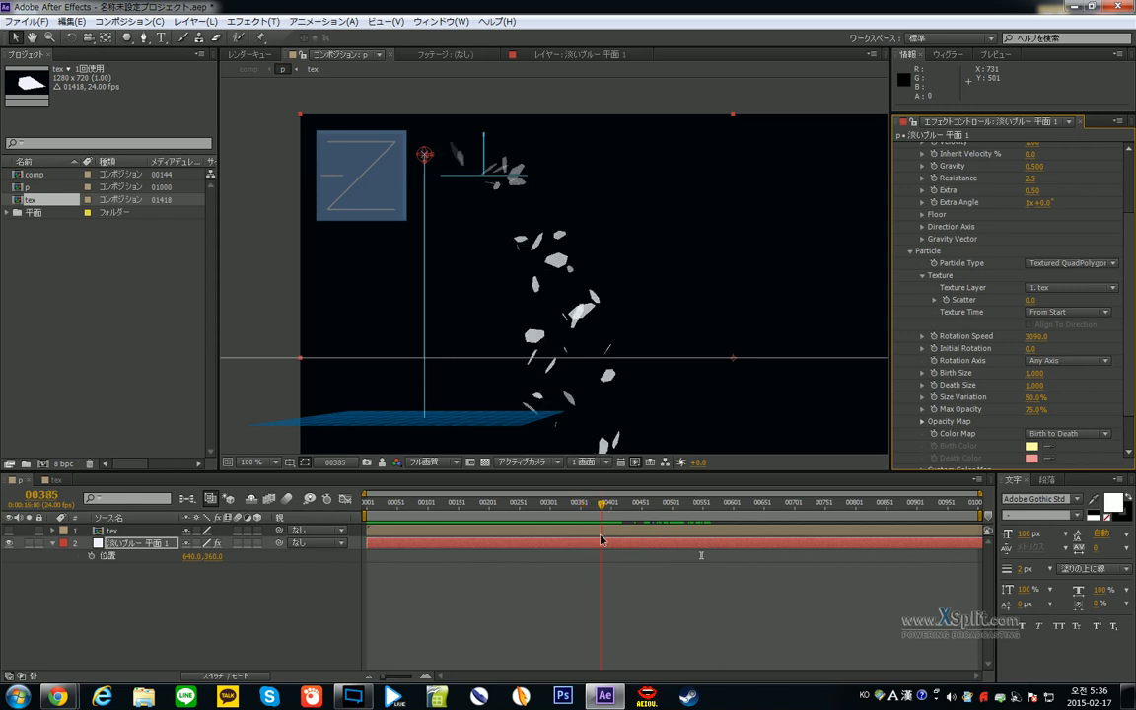
- Set CC Particle World's Rotation Axis to X Axis and inspect the particles up to frame 447
key("comma")
key("comma")
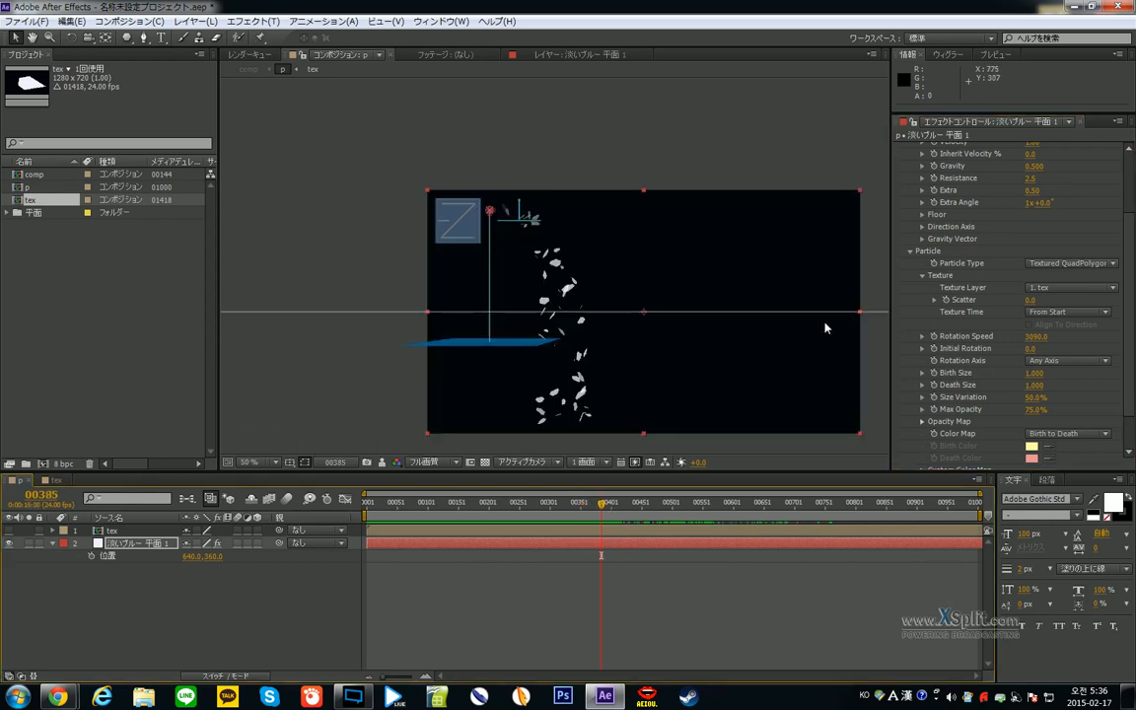
key("period")
left_click(1069, 361)
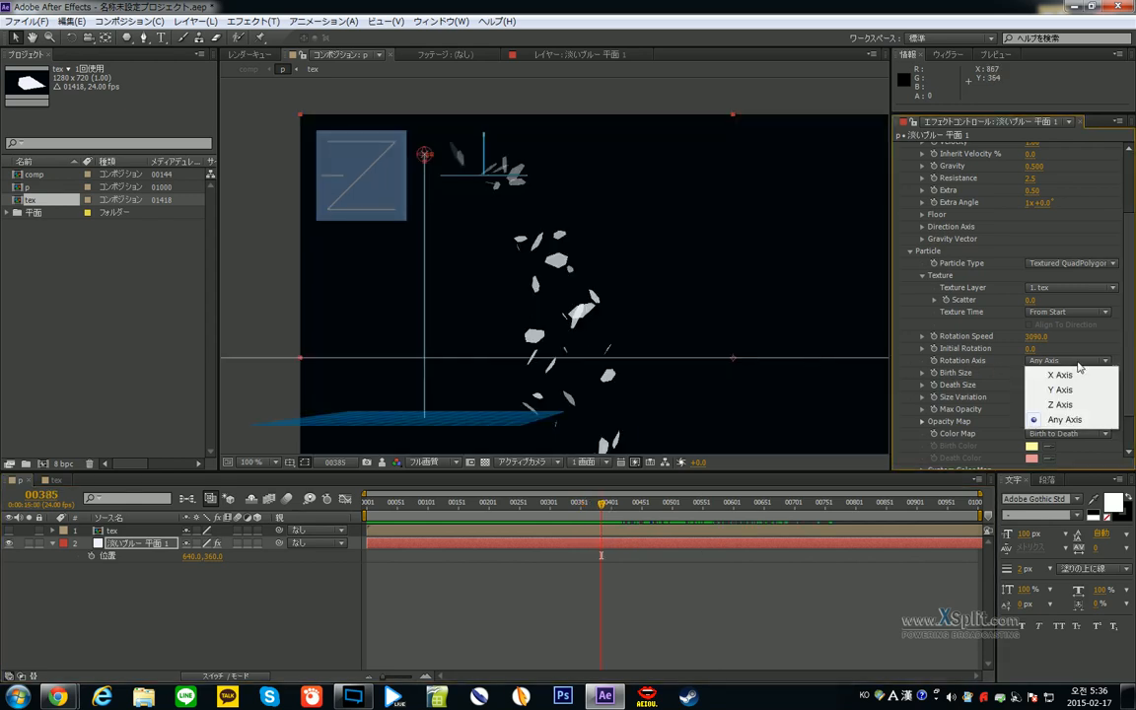
left_click(1075, 383)
left_click_drag(602, 503, 624, 508)
key("space")
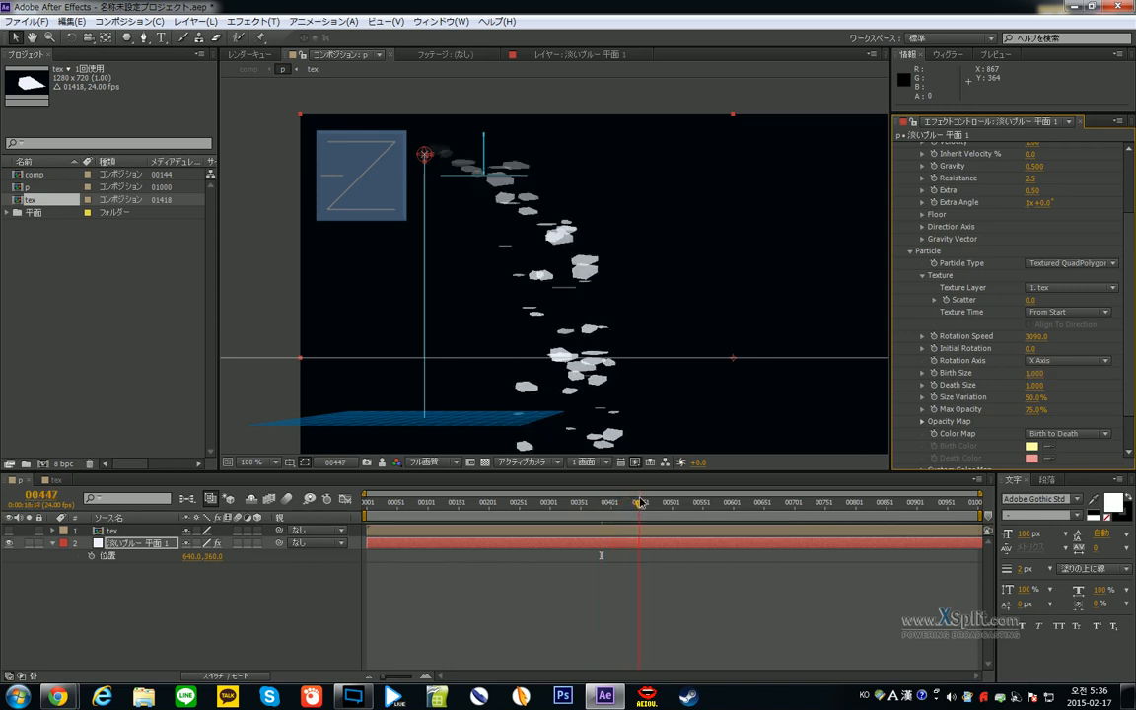
- Set the particles' Rotation Axis to Y Axis and inspect the motion up to frame 486
left_click(1069, 361)
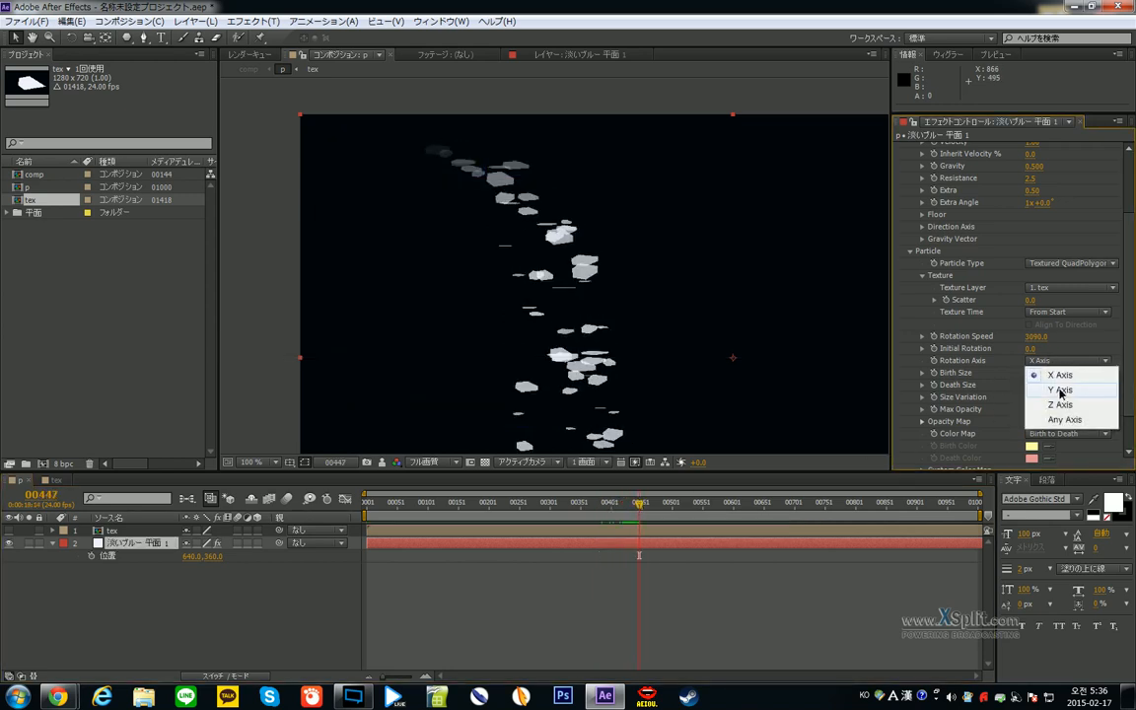
left_click(1046, 387)
key("space")
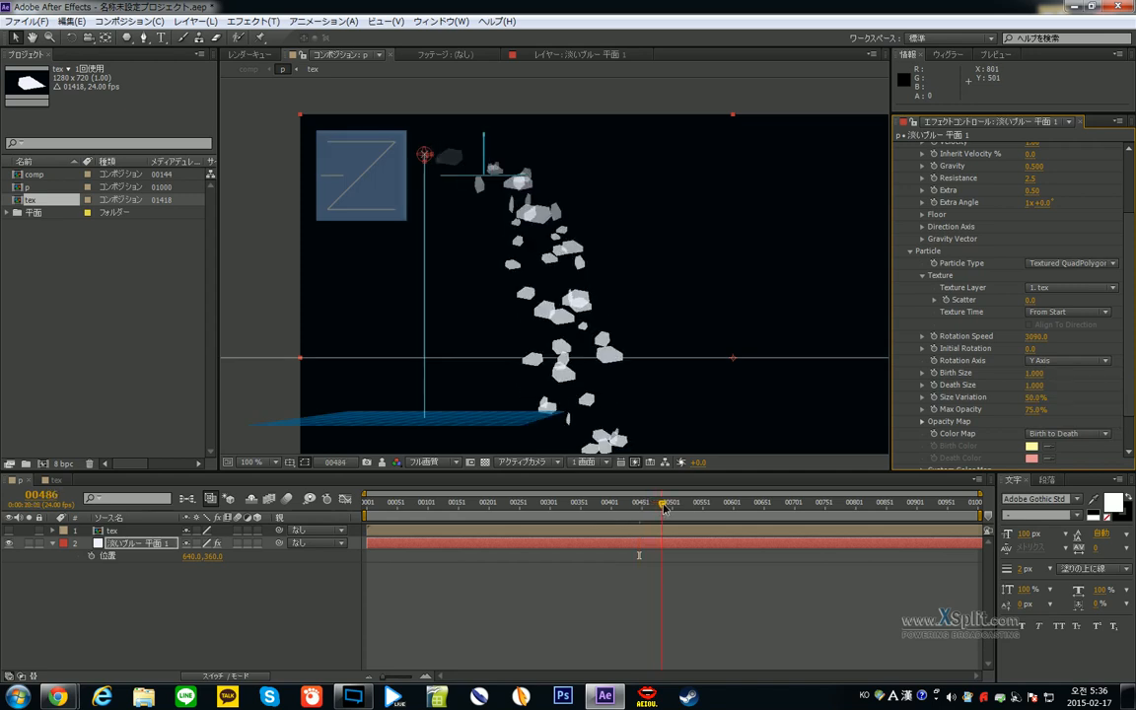
- Set the particles' Rotation Axis to Z Axis and inspect the motion up to frame 520
left_click(1047, 361)
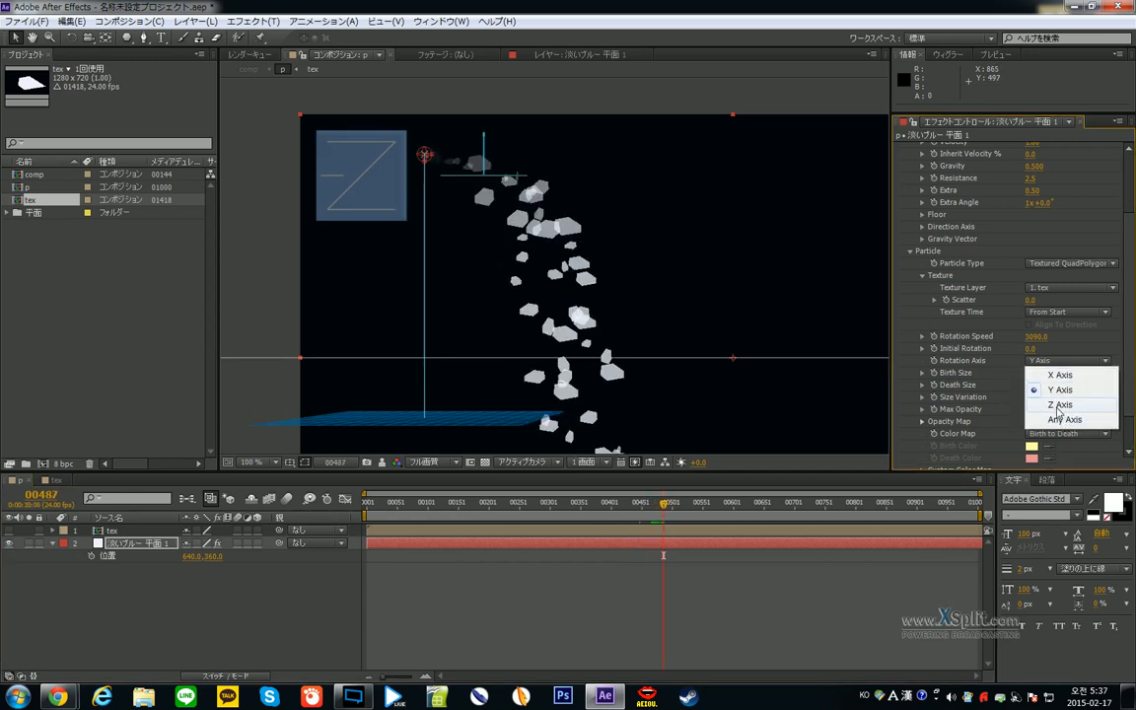
left_click(1038, 403)
key("space")
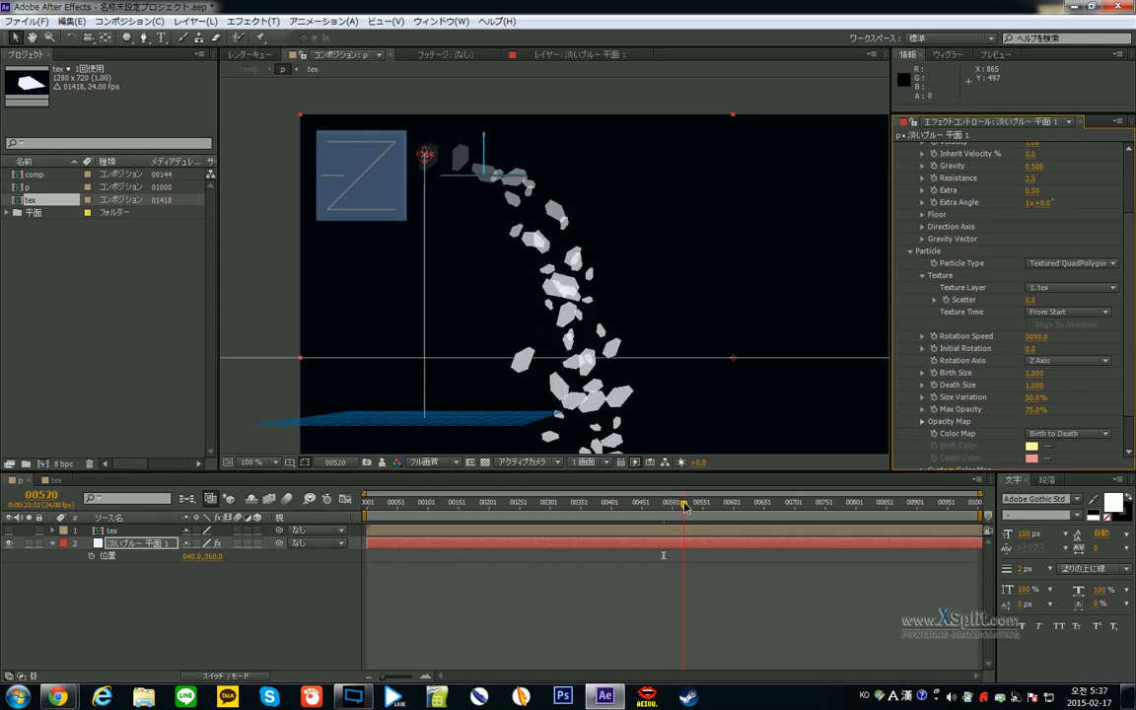
- Set the particles' Rotation Axis to Any Axis and inspect the motion back to frame 479
left_click(1073, 359)
left_click(1041, 418)
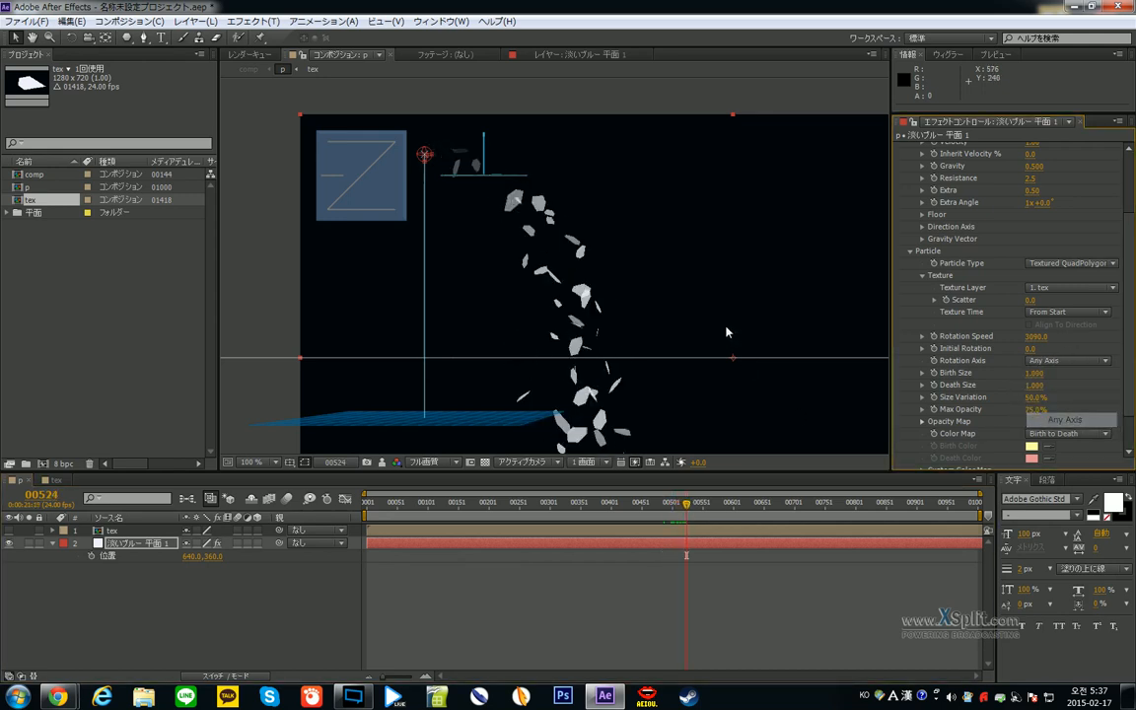
left_click_drag(688, 514, 658, 515)
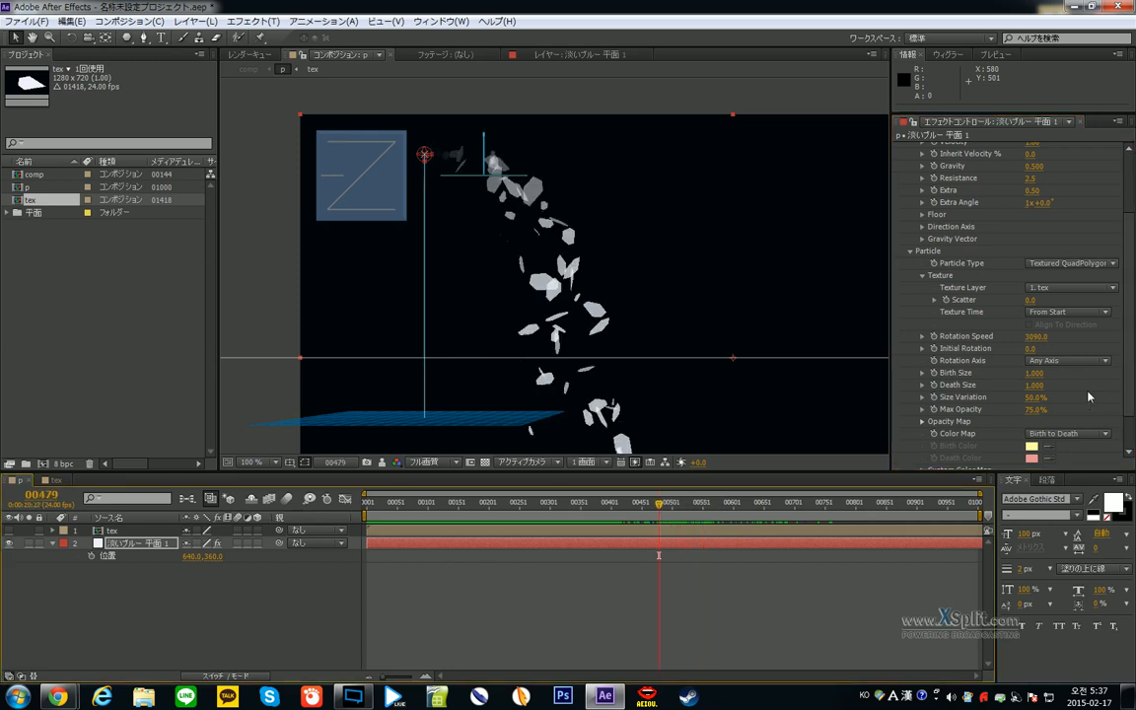
- Set the Rotation Axis to X Axis and run a RAM preview starting around frame 318
left_click(1073, 360)
left_click(1059, 375)
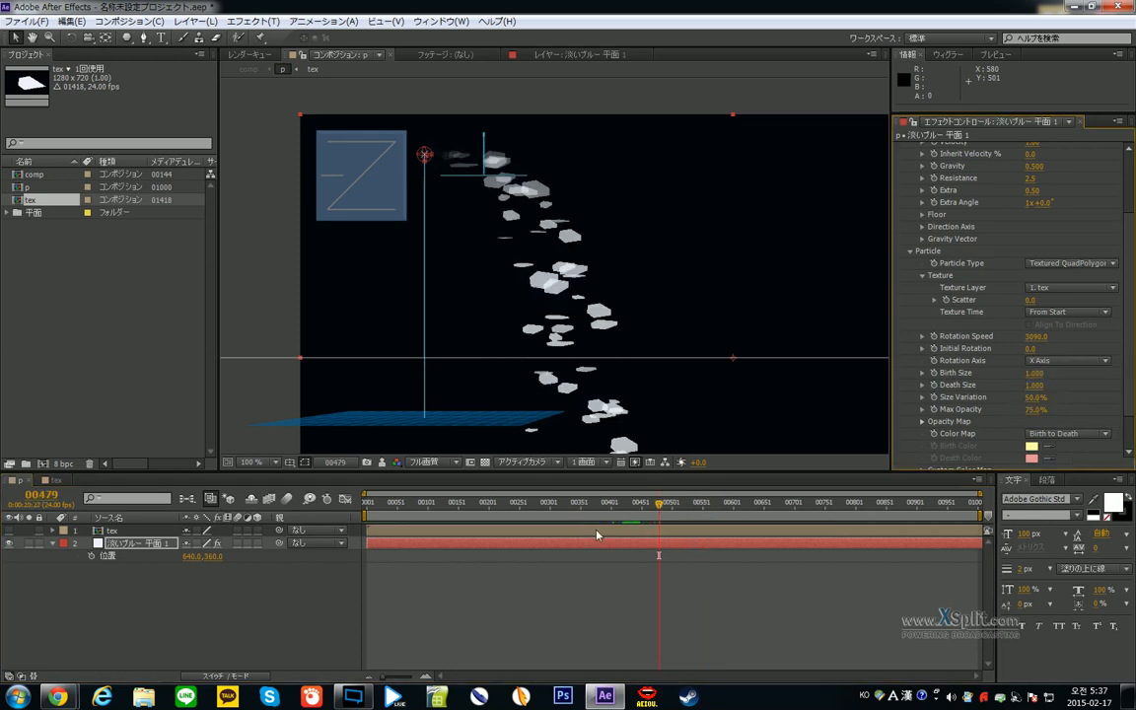
left_click(658, 503)
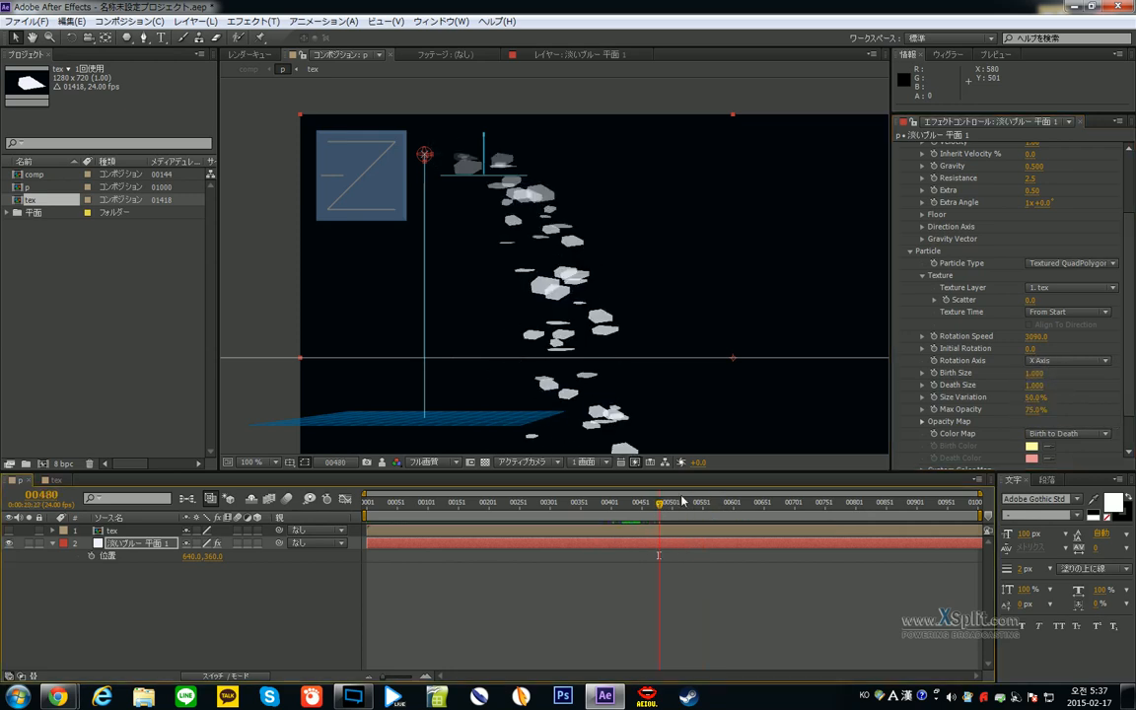
left_click(560, 520)
key("KP_0")
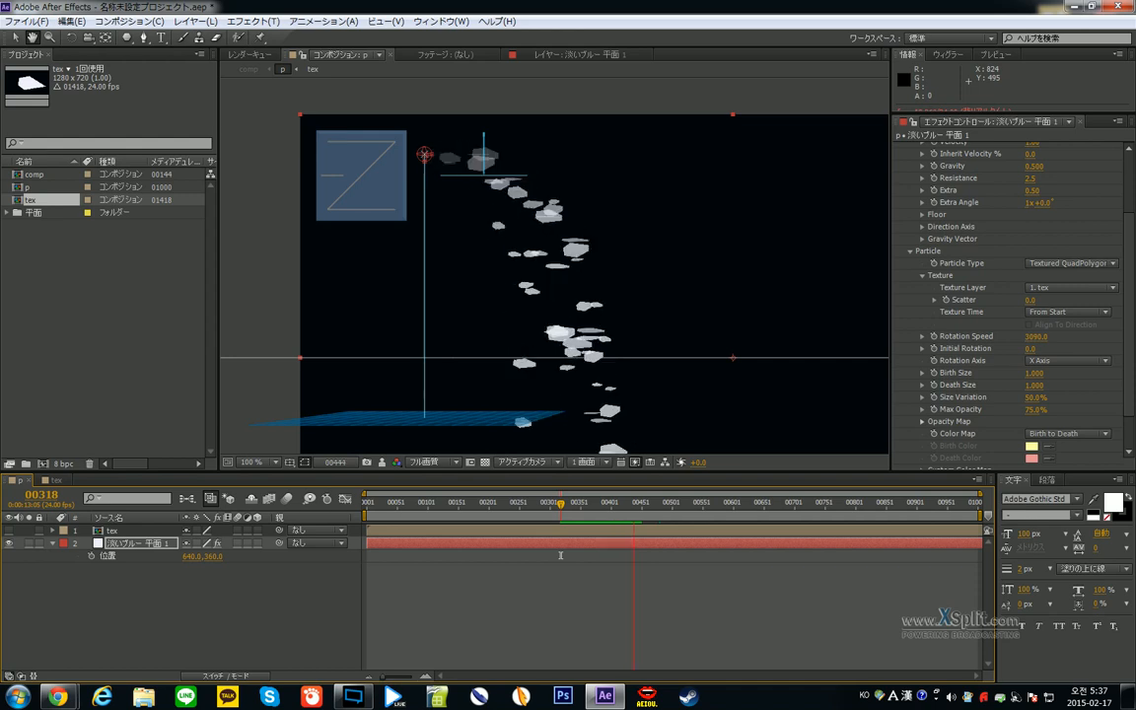
key("space")
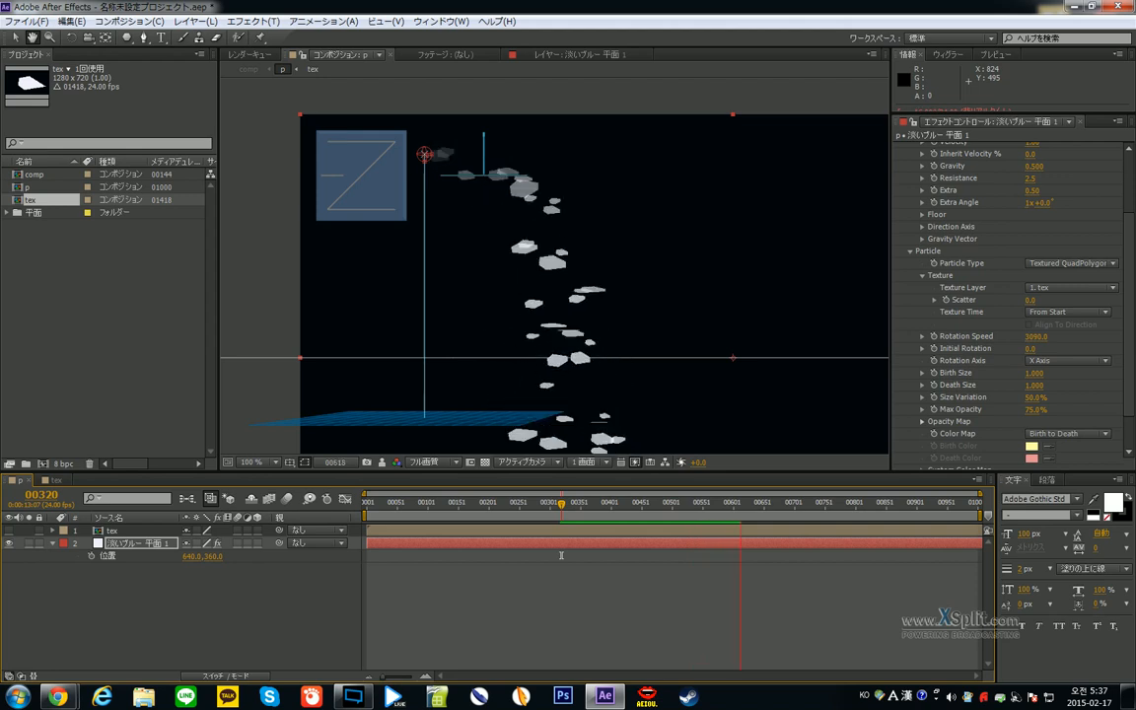
- Set the particles' Initial Rotation to 3000 and preview the X Axis rotation from about frame 347
left_click_drag(601, 505, 578, 505)
left_click(1031, 349)
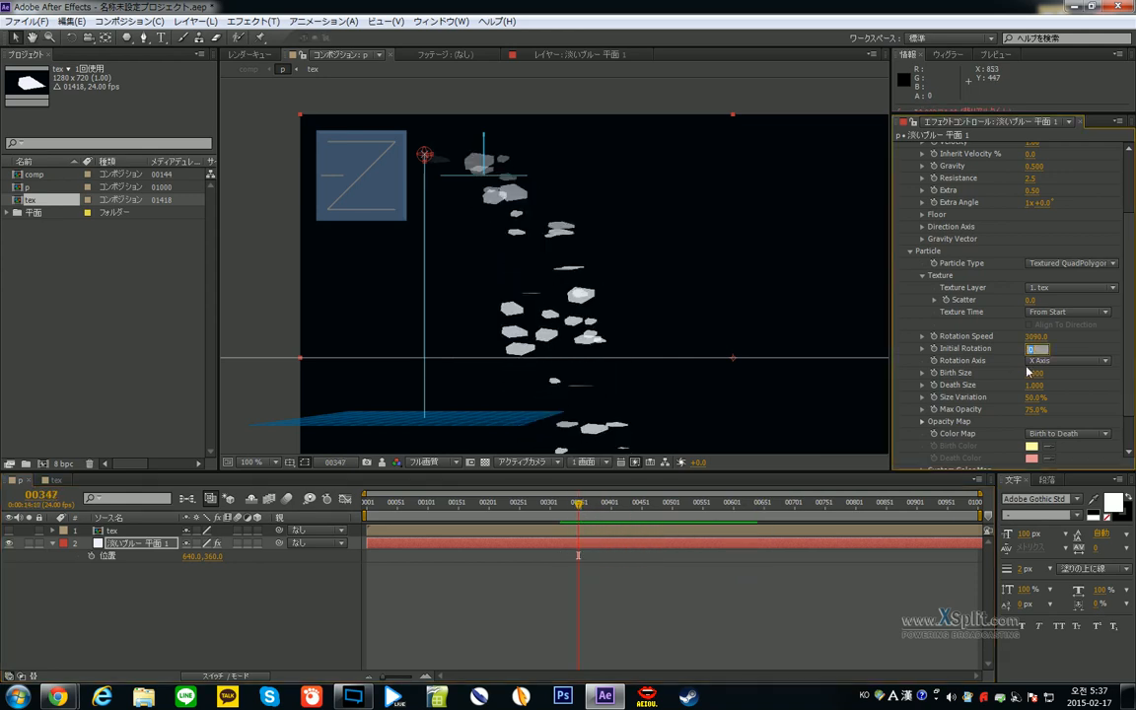
type("3000")
key("Return")
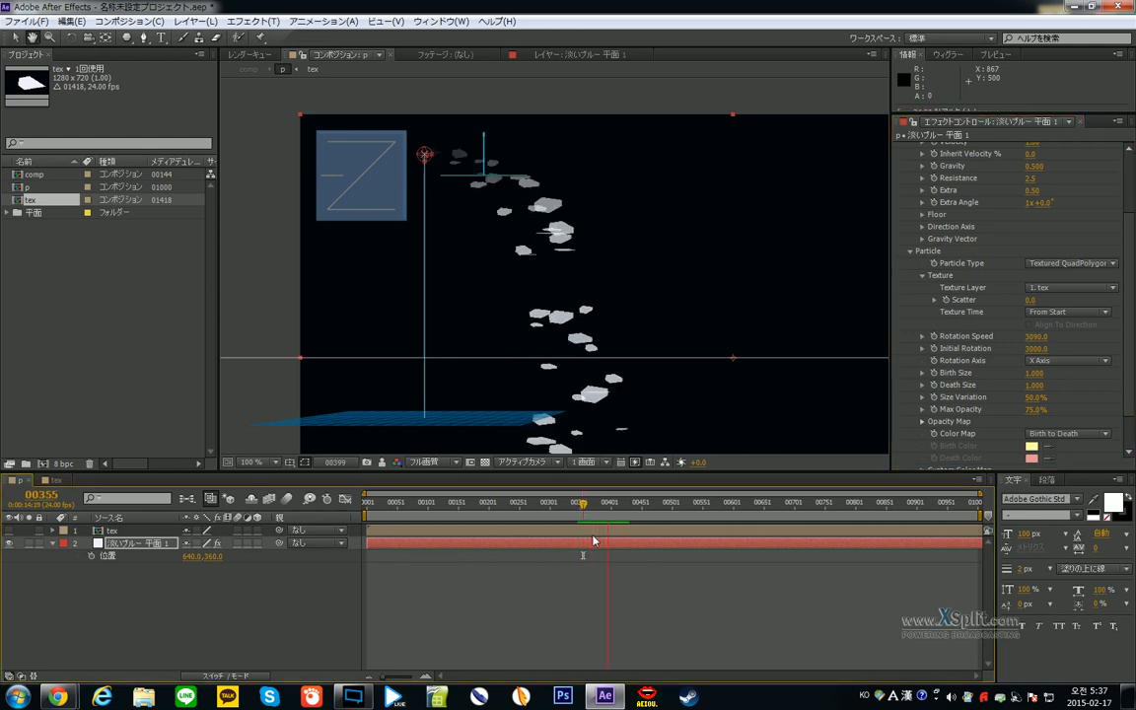
- Set the particles' Rotation Axis to Any Axis and Initial Rotation to 0
left_click(1059, 361)
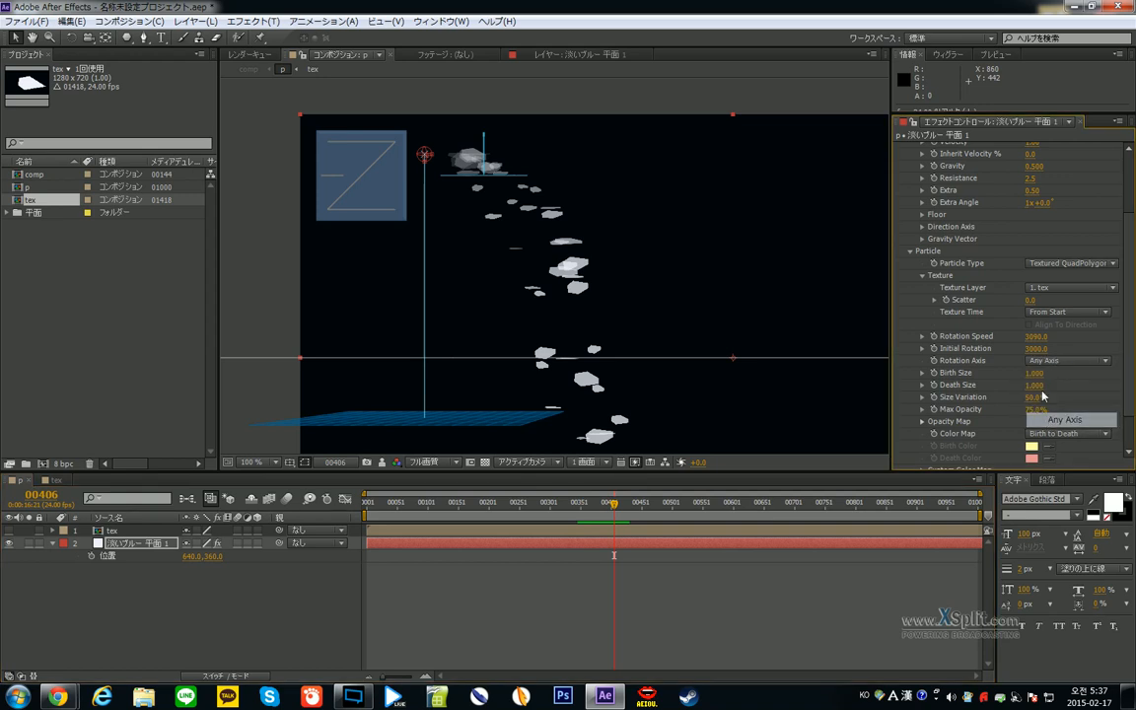
left_click(1051, 419)
scroll(942, 299, "down", 2)
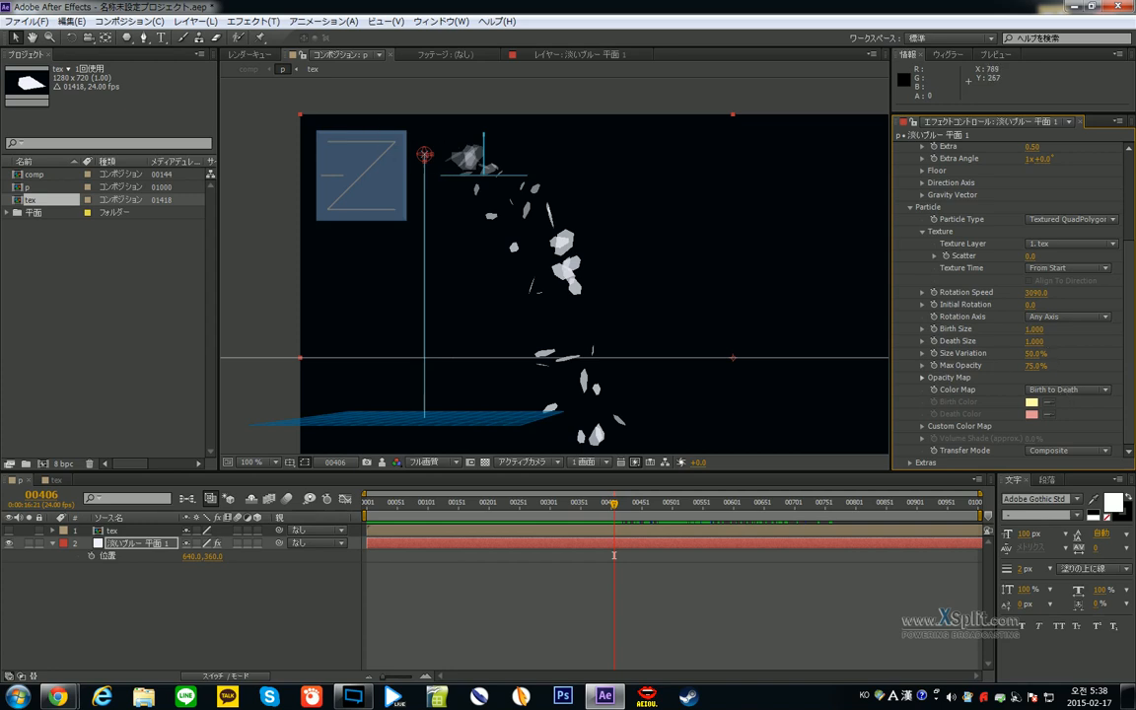
- Try Birth Size values of 10 and 5 on the particles, then set it to 1
left_click(1034, 329)
type("10")
key("Return")
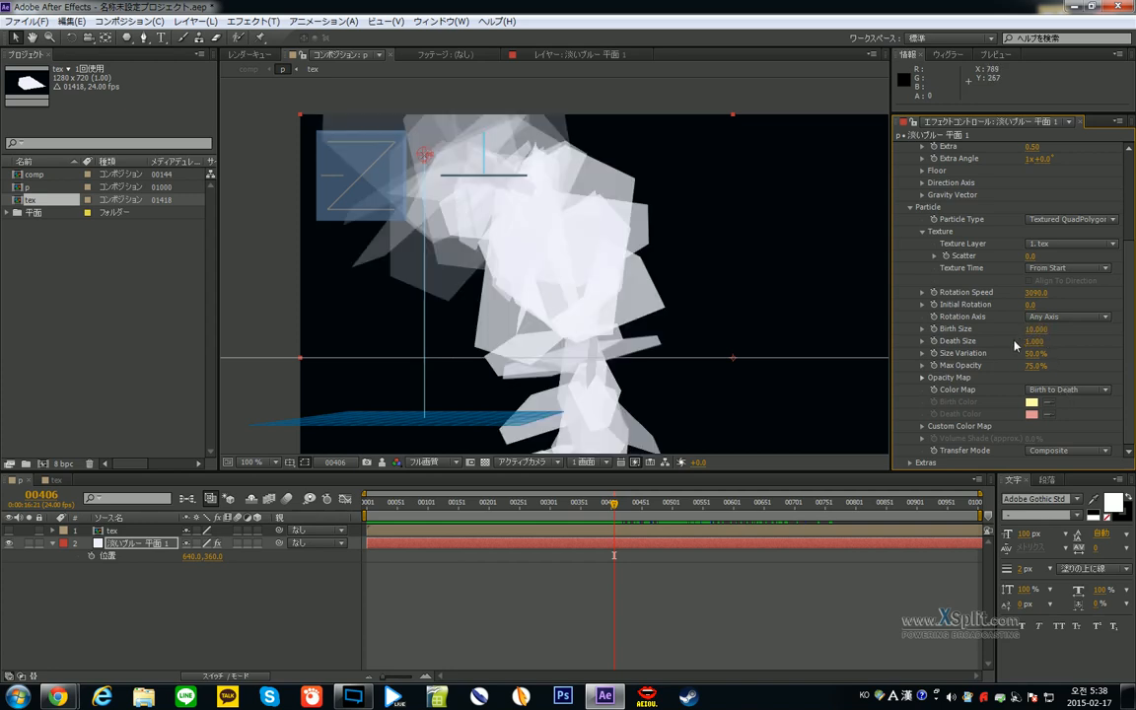
key("Return")
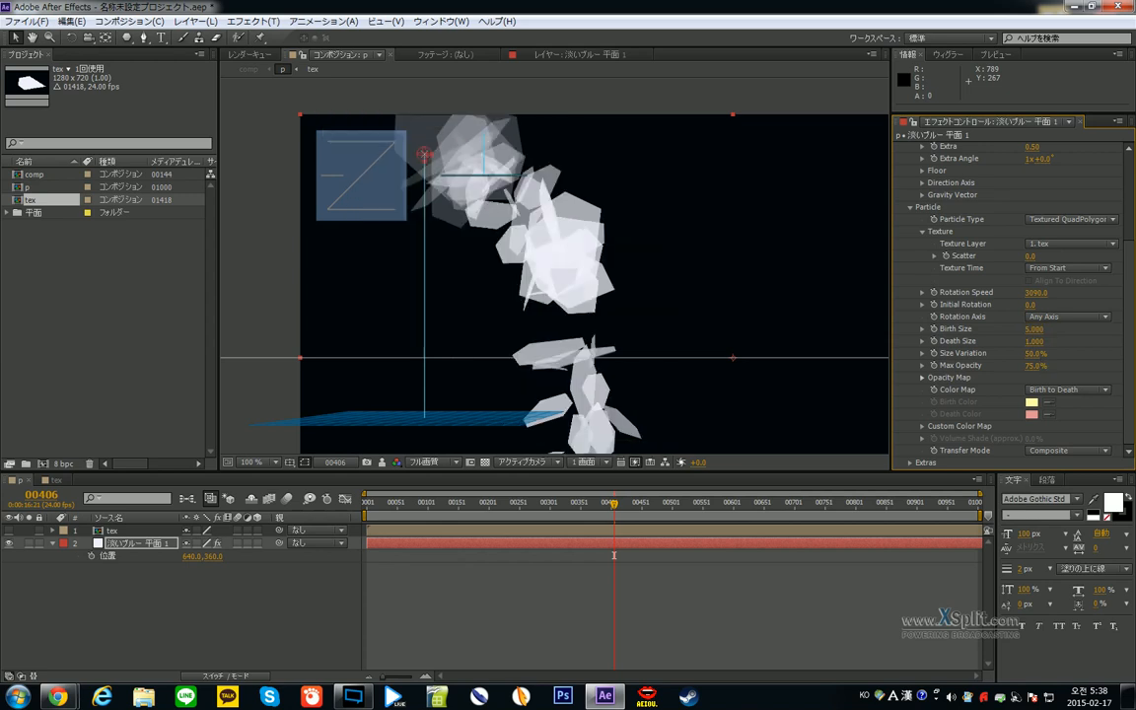
left_click(1034, 328)
type("1")
key("Return")
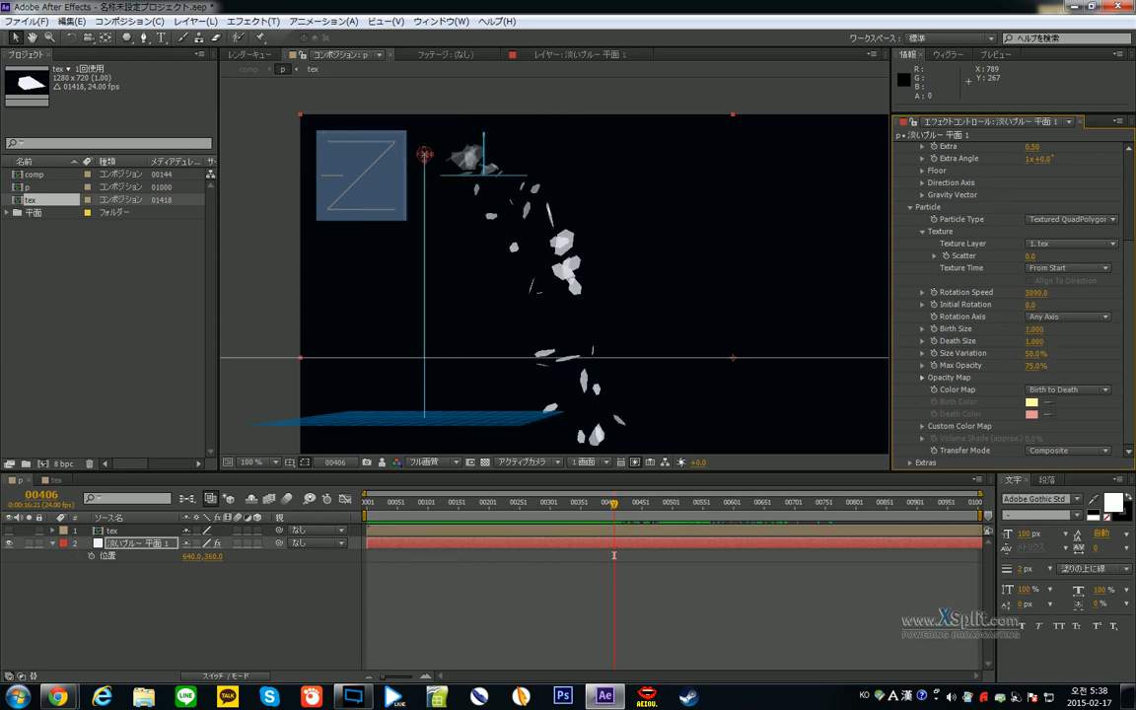
- Set the particles' Birth Size to 2 and Death Size to 0
left_click(1035, 342)
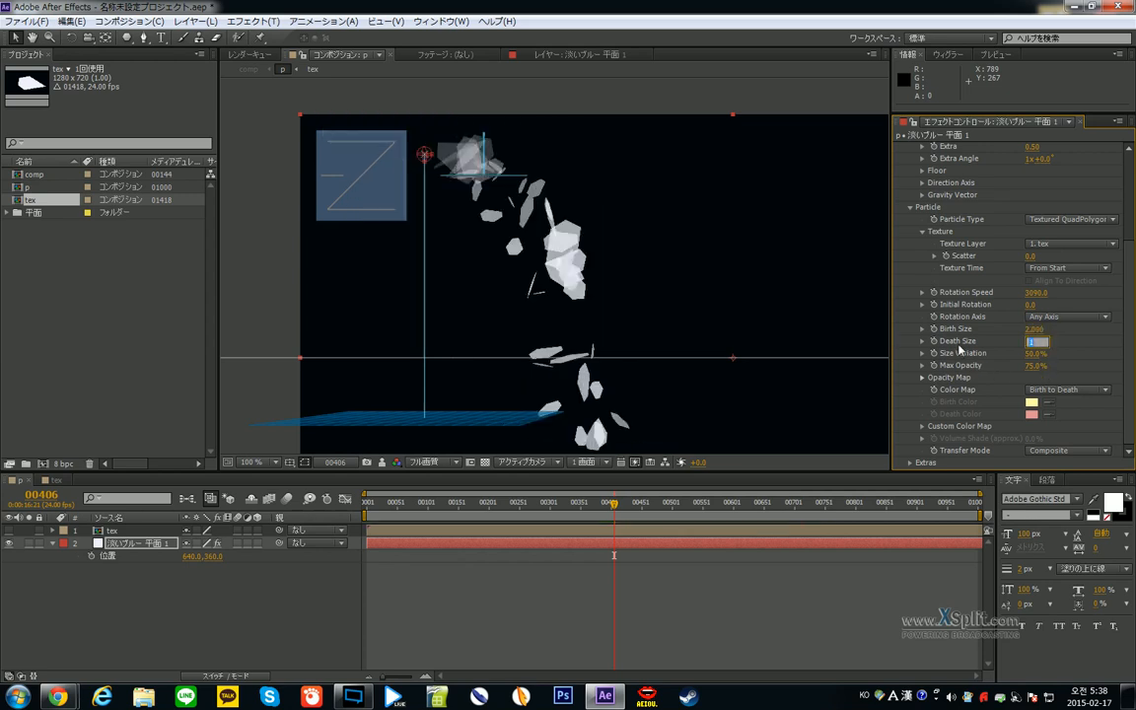
type("1")
key("Return")
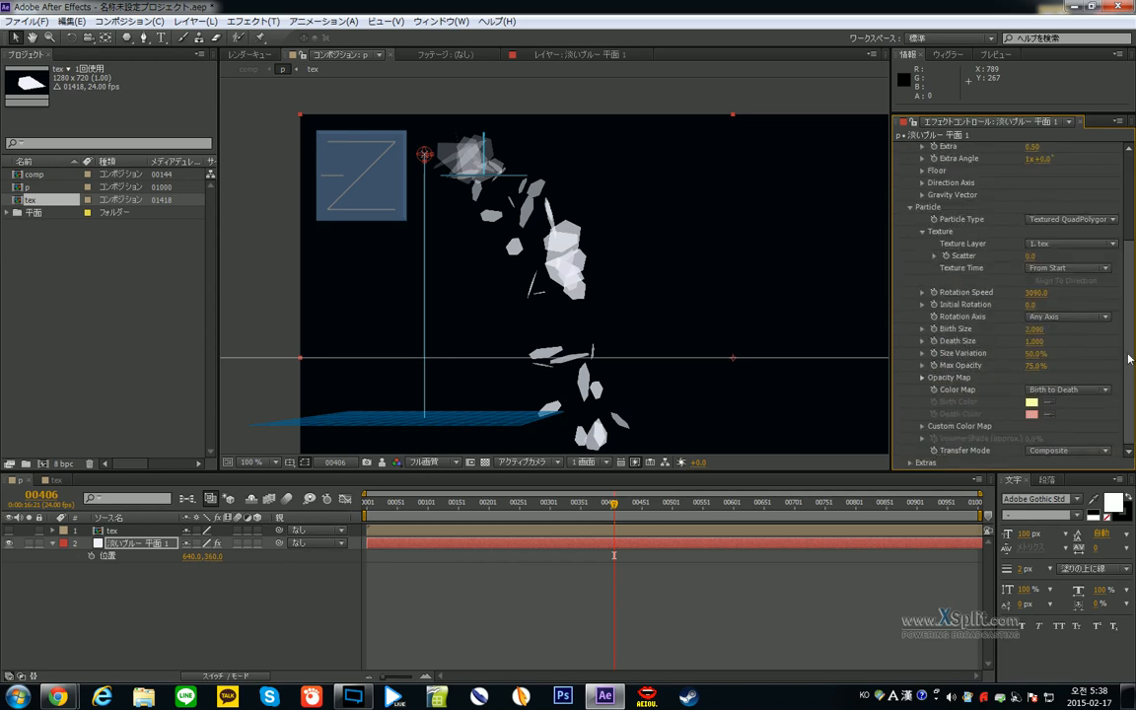
scroll(1040, 207, "up", 4)
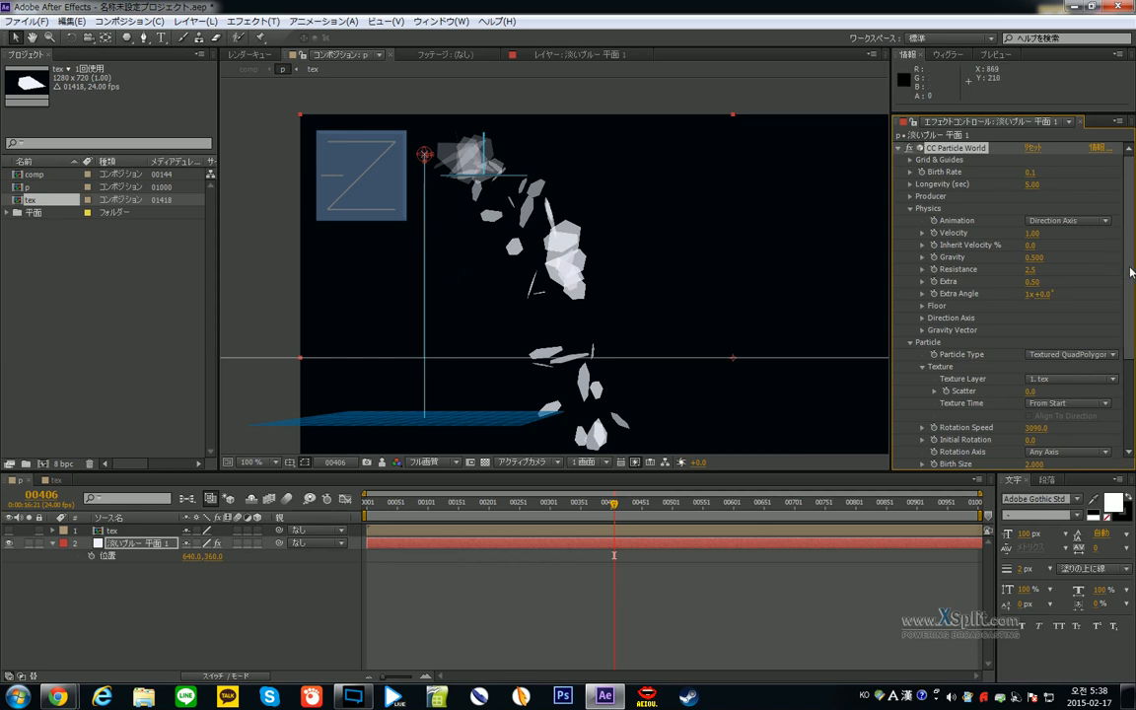
scroll(1016, 295, "down", 4)
type(".")
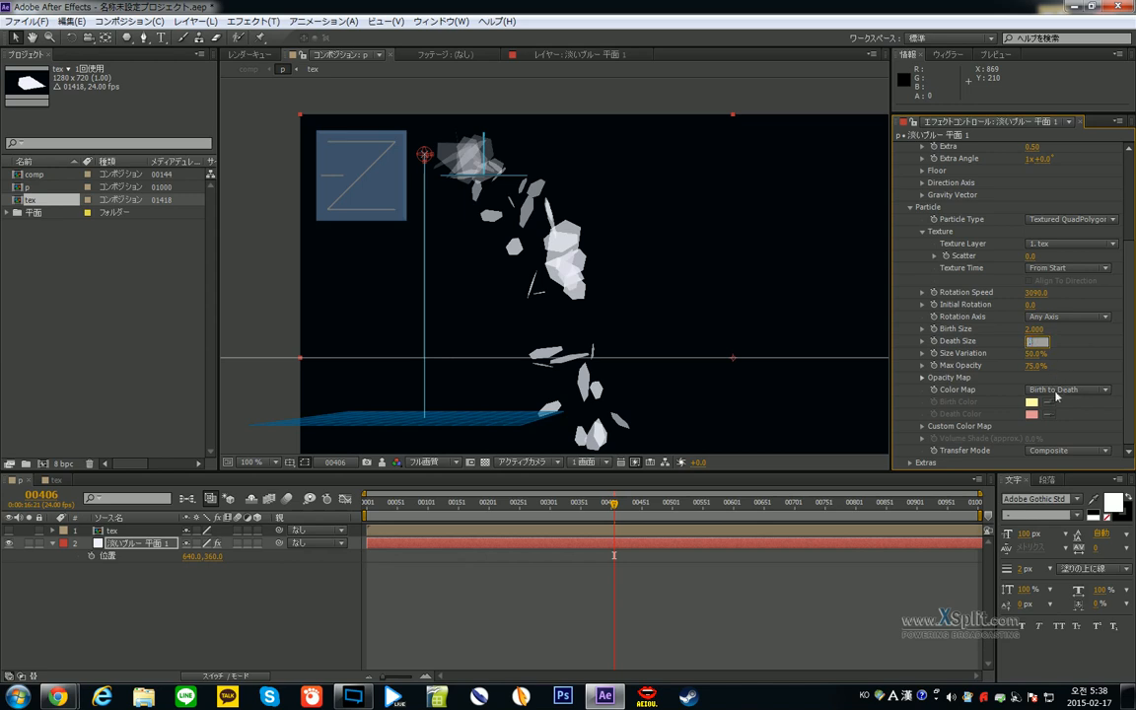
- Set CC Particle World's Longevity to 2 seconds and inspect the particles back to frame 389
scroll(987, 296, "up", 4)
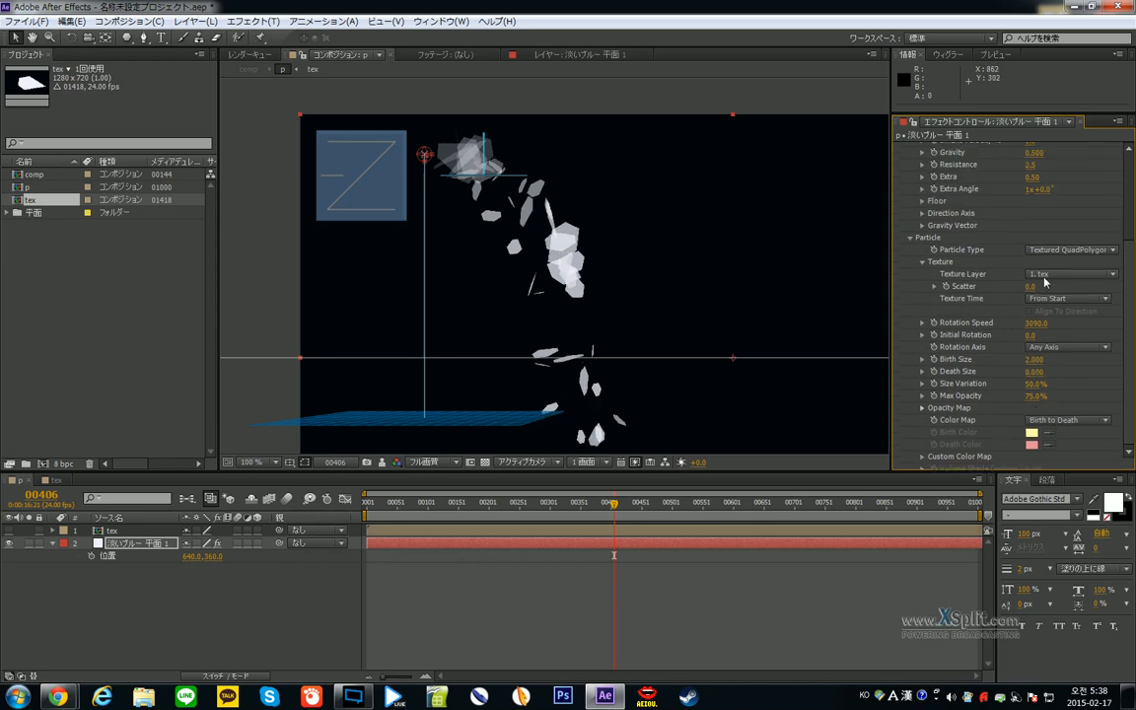
left_click(1033, 185)
type("2")
key("Return")
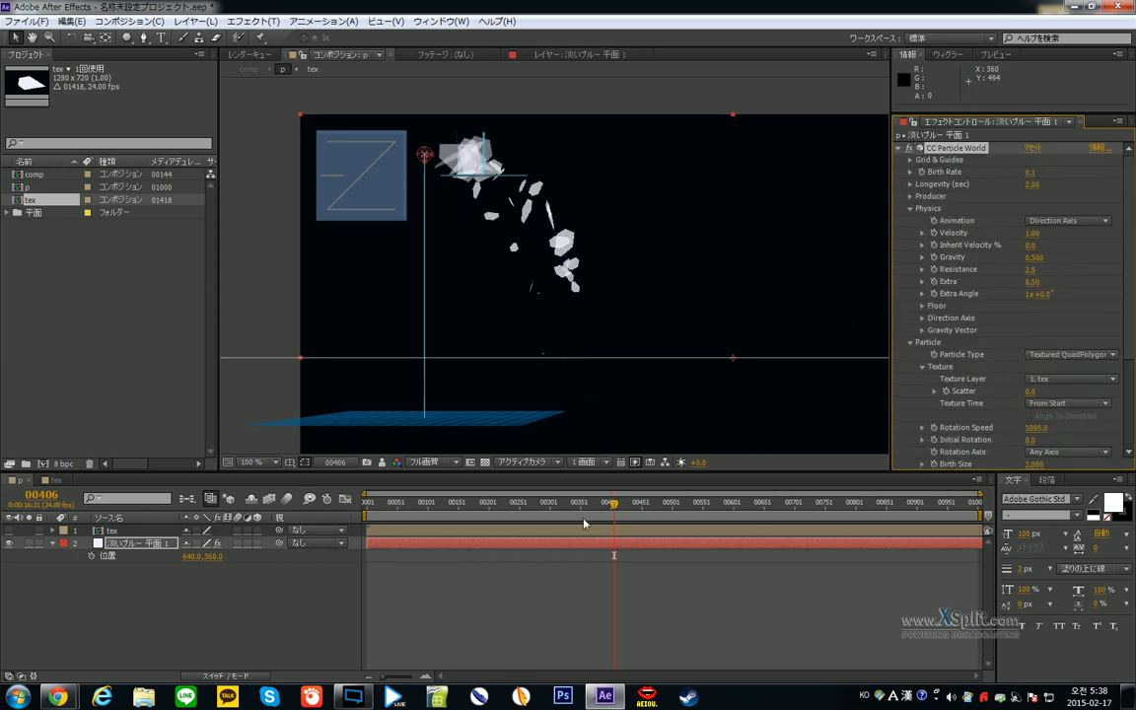
mouse_move(615, 507)
left_mouse_down()
mouse_move(558, 507)
mouse_move(604, 507)
left_mouse_up()
- Set the particles' Birth Size to 0 and Death Size to 2, and inspect the growth up to frame 408
scroll(1094, 341, "down", 3)
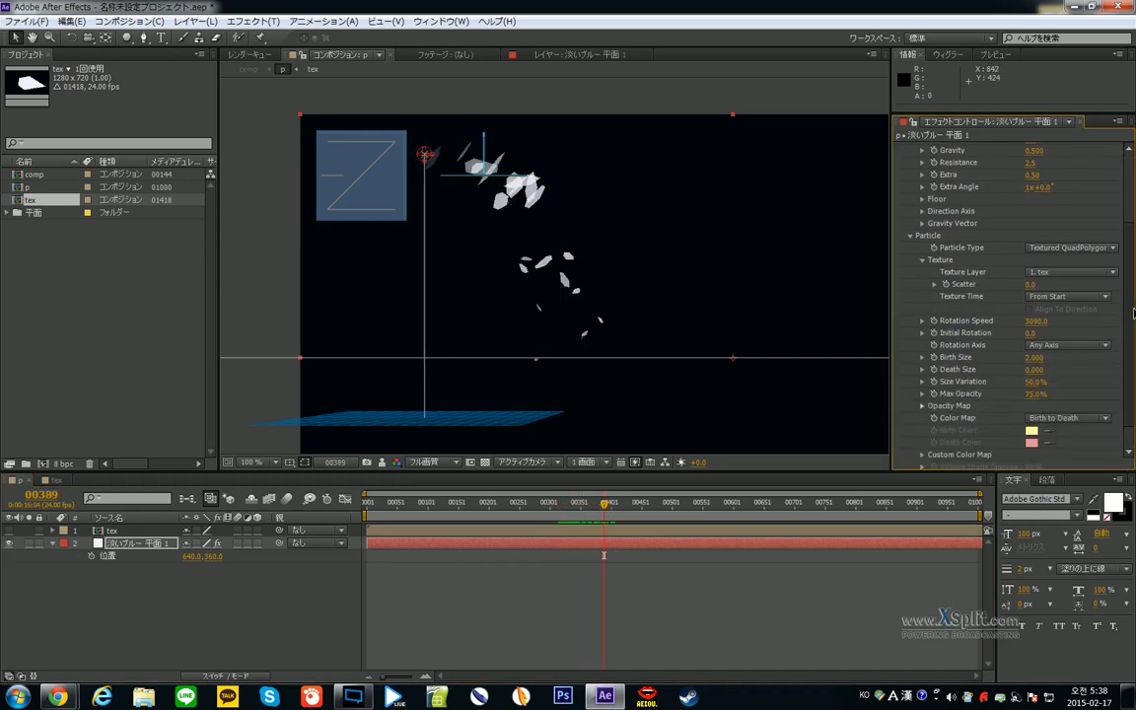
type("0")
key("Tab")
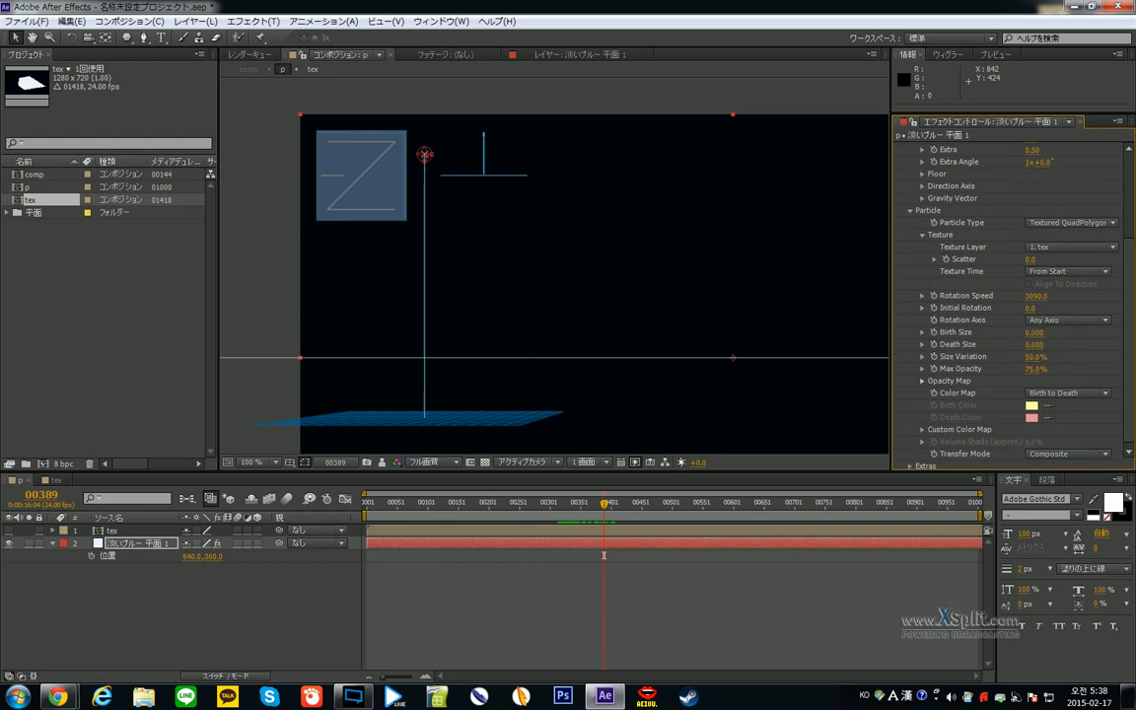
type("2")
key("Return")
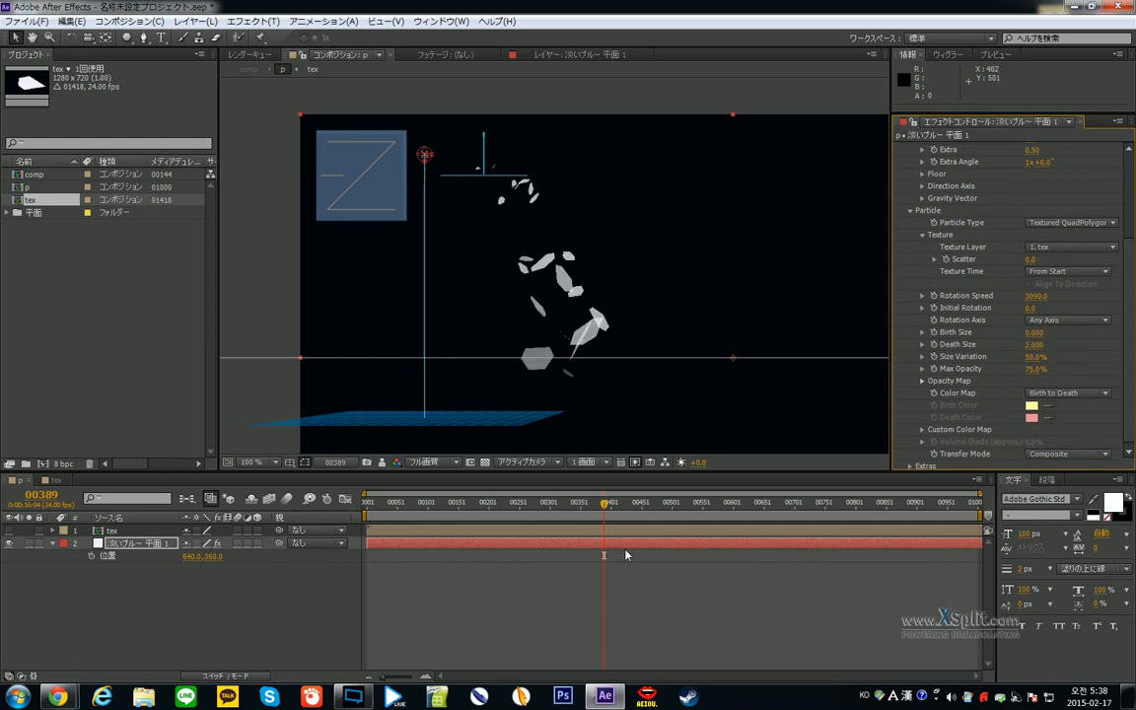
left_click(565, 505)
left_click_drag(567, 509, 617, 507)
- Set the particles' Birth Size to 2 to match the Death Size
left_click(1038, 333)
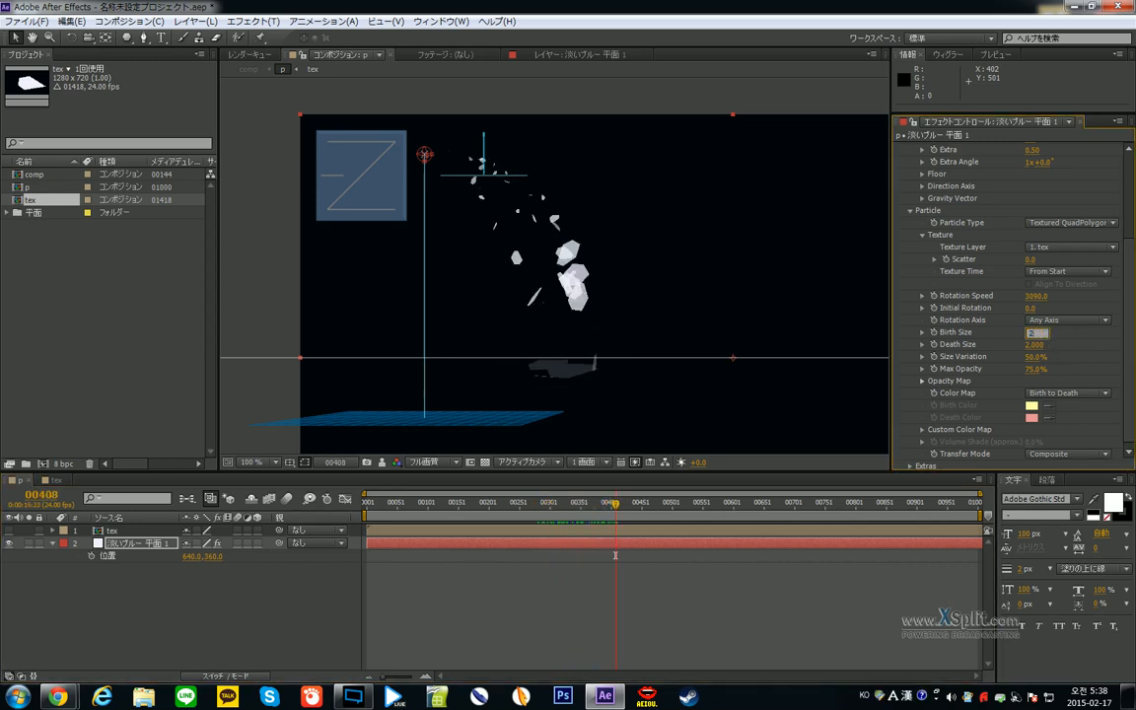
type("2")
key("Return")
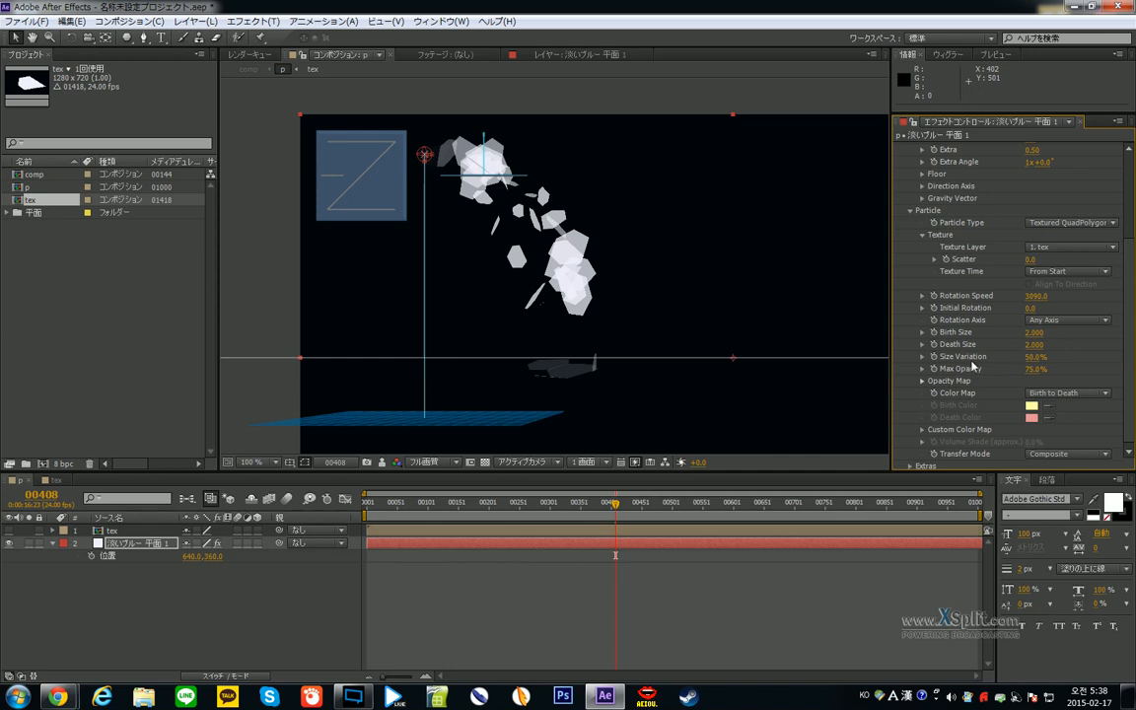
- Set both the Birth Size and the Death Size of the particles to 1
left_click(1034, 334)
type("1")
key("Return")
left_click(1034, 346)
type("1")
key("Return")
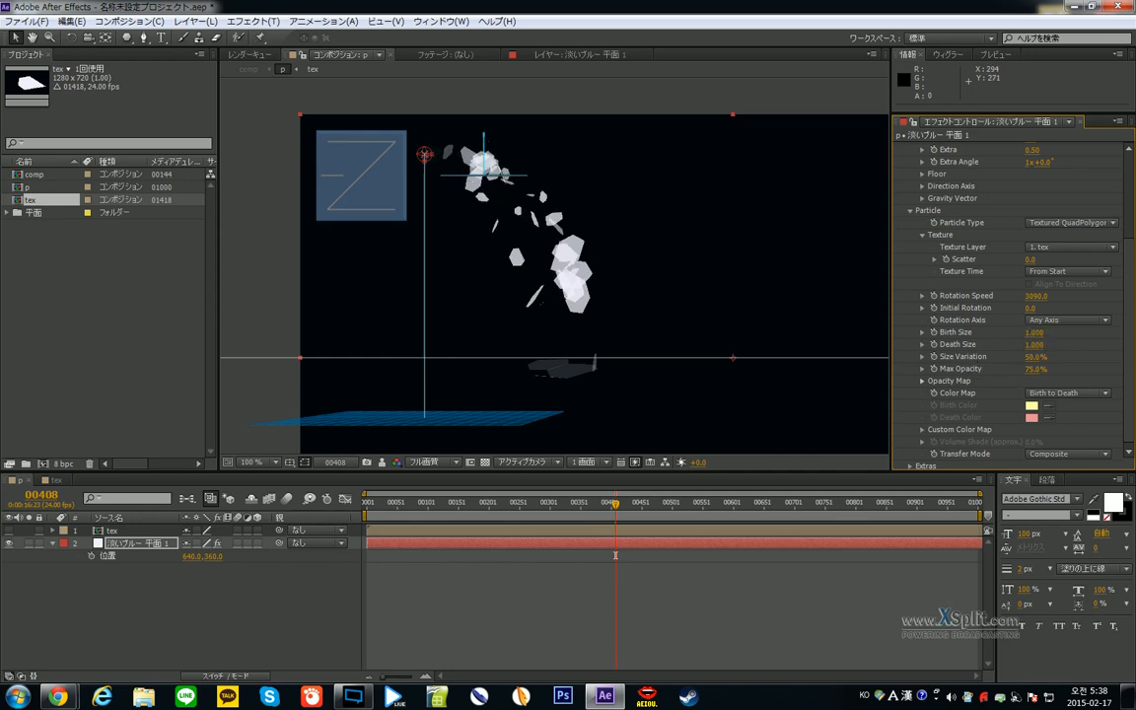
- Set the particles' Size Variation to 0% and inspect them up close, then raise it to 100%
scroll(715, 318, "up", 1)
left_click_drag(1038, 356, 977, 356)
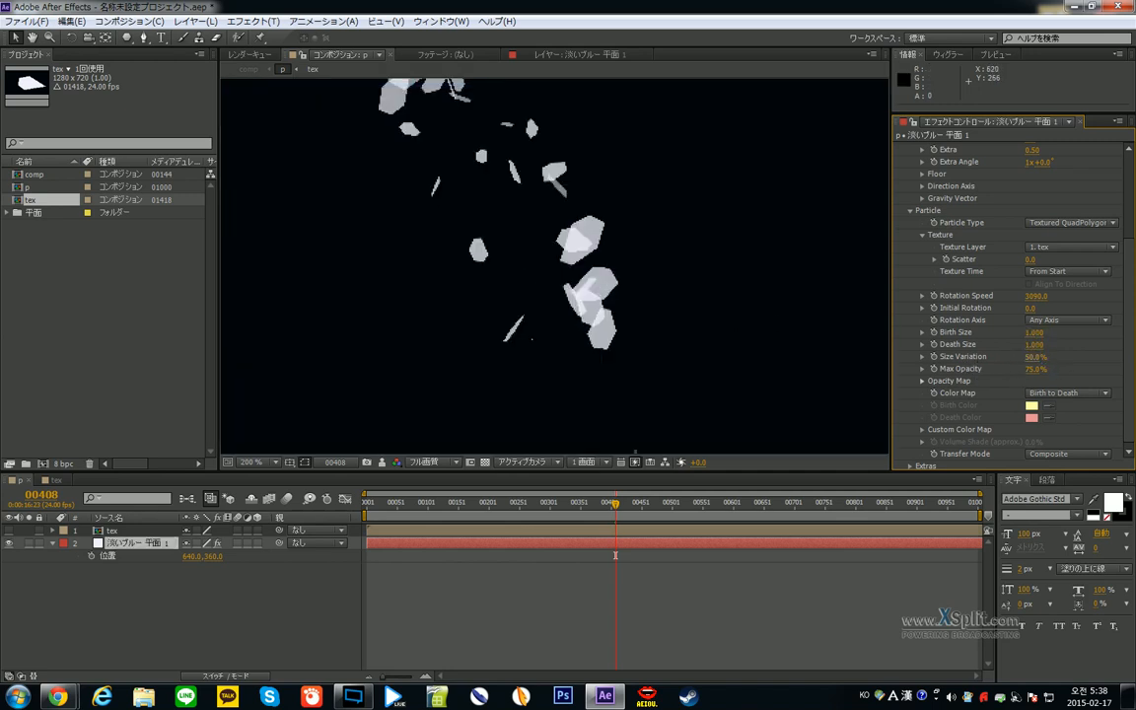
left_click_drag(488, 168, 546, 235)
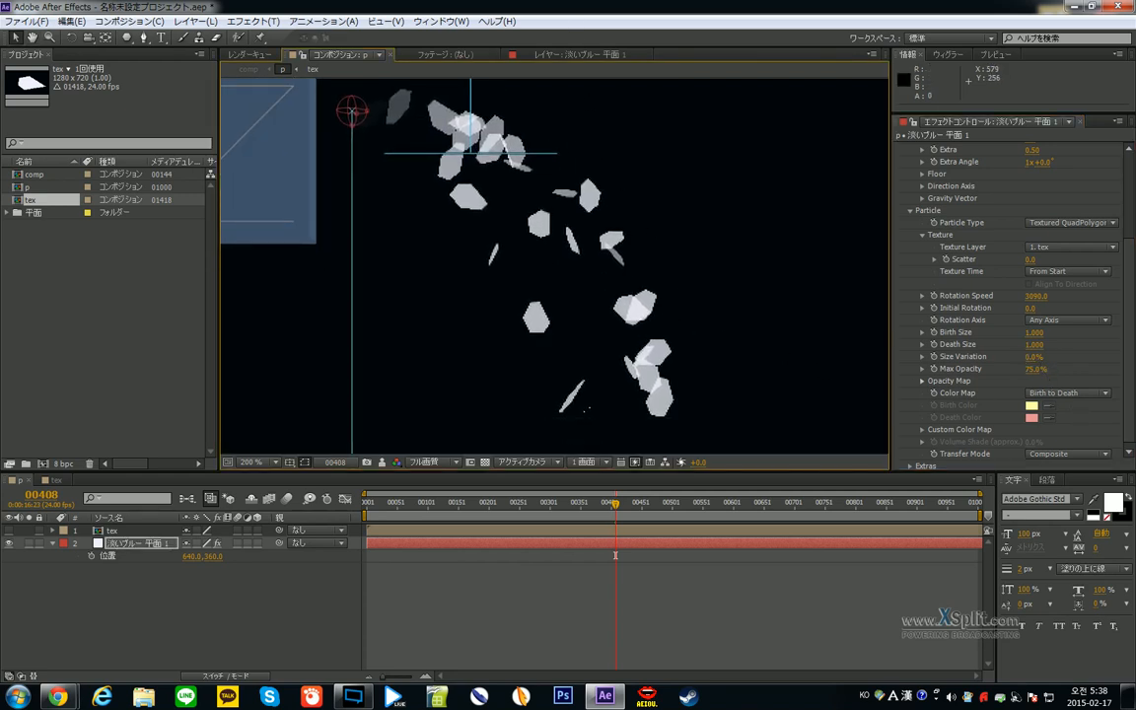
left_click_drag(1032, 357, 1117, 357)
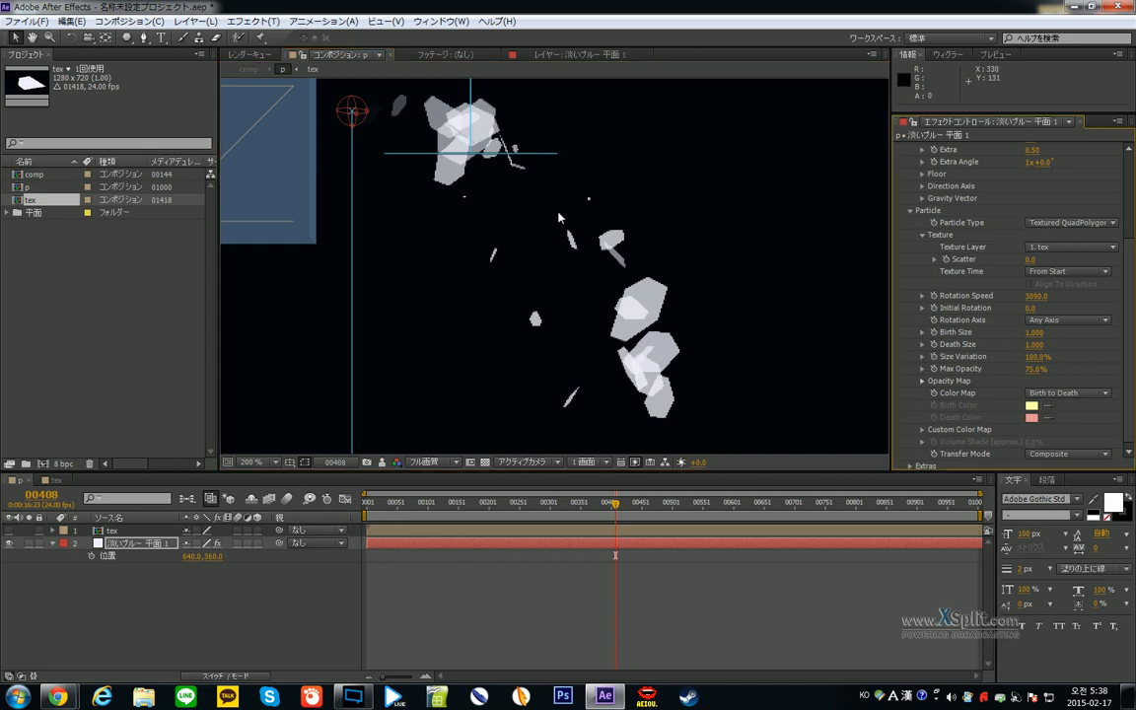
- Set the particles' Size Variation to 50% and raise the Max Opacity to 100%
left_click_drag(1036, 357, 981, 357)
key("ctrl+z")
left_click(1037, 358)
type("50")
key("Return")
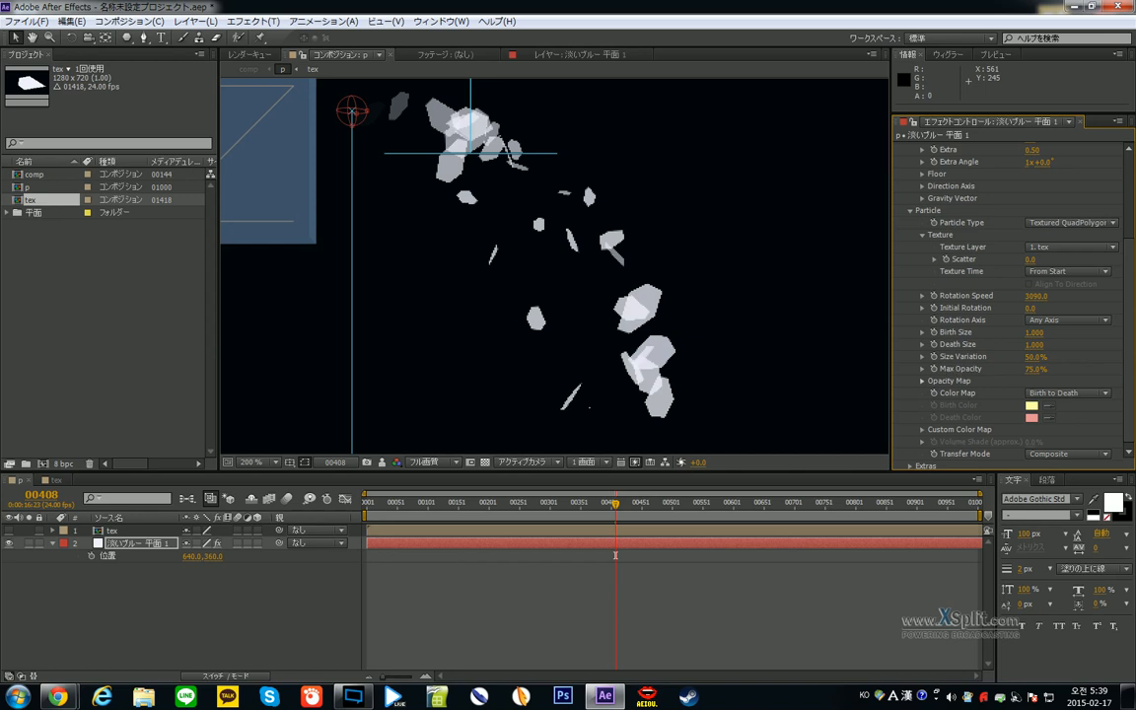
left_click_drag(1036, 369, 1065, 369)
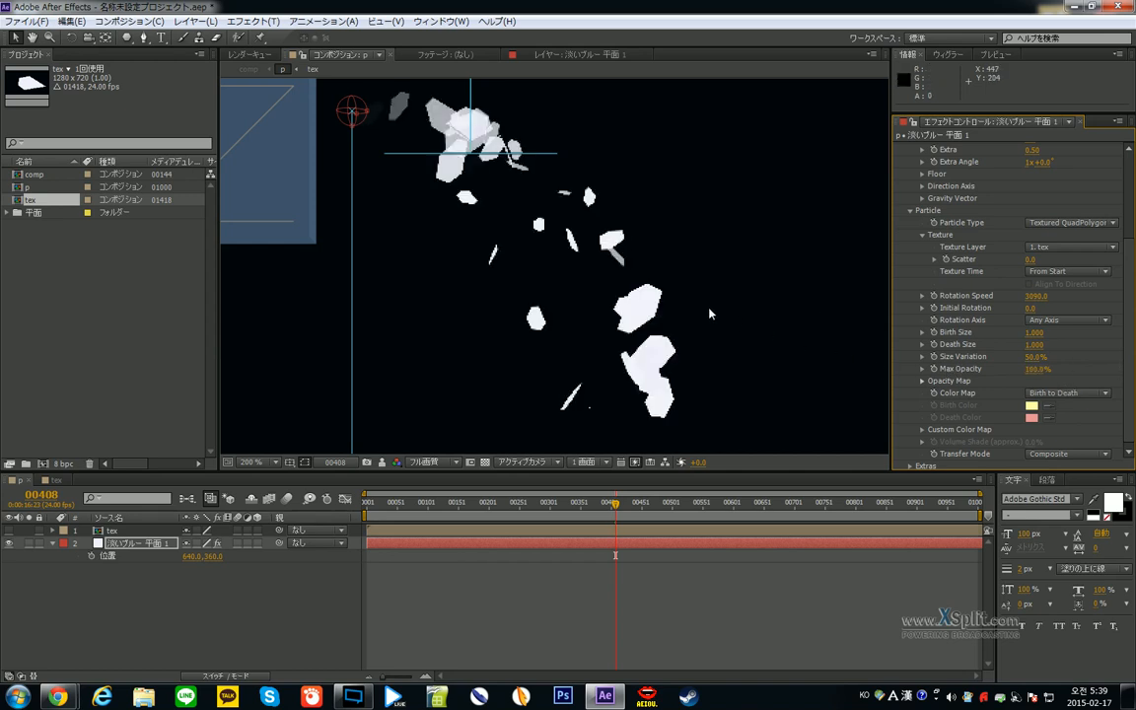
- Reveal the particles' Opacity Map and examine how they fade in and out between frames 384 and 288
left_click(916, 404)
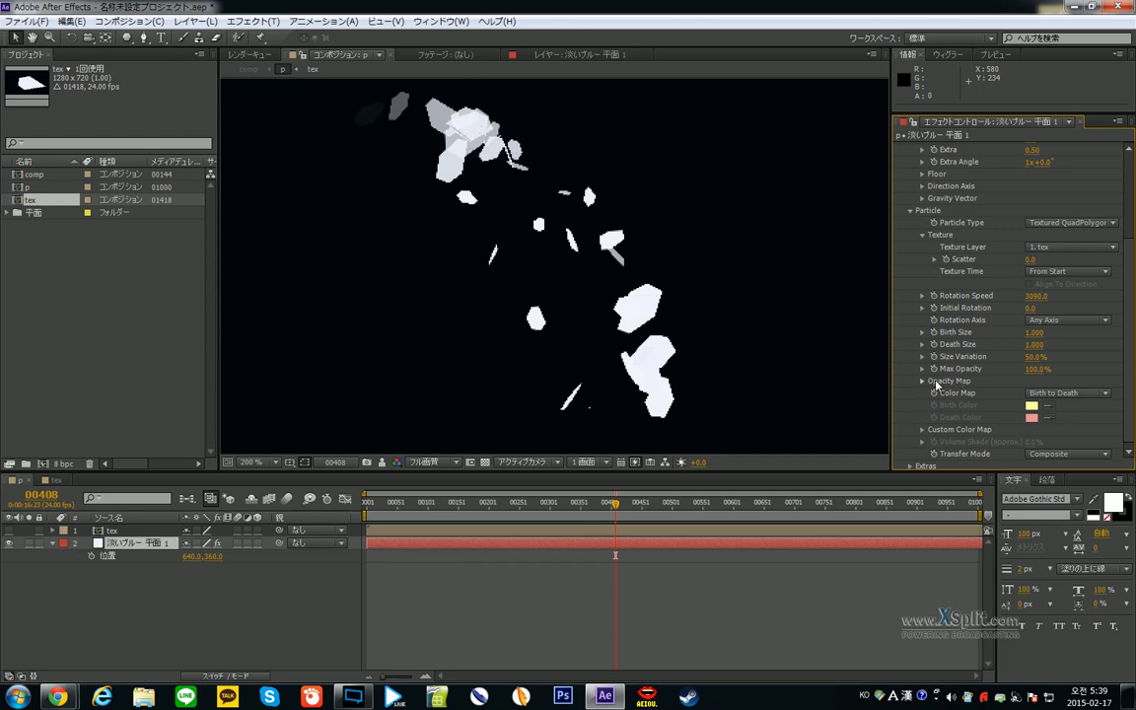
left_click(925, 381)
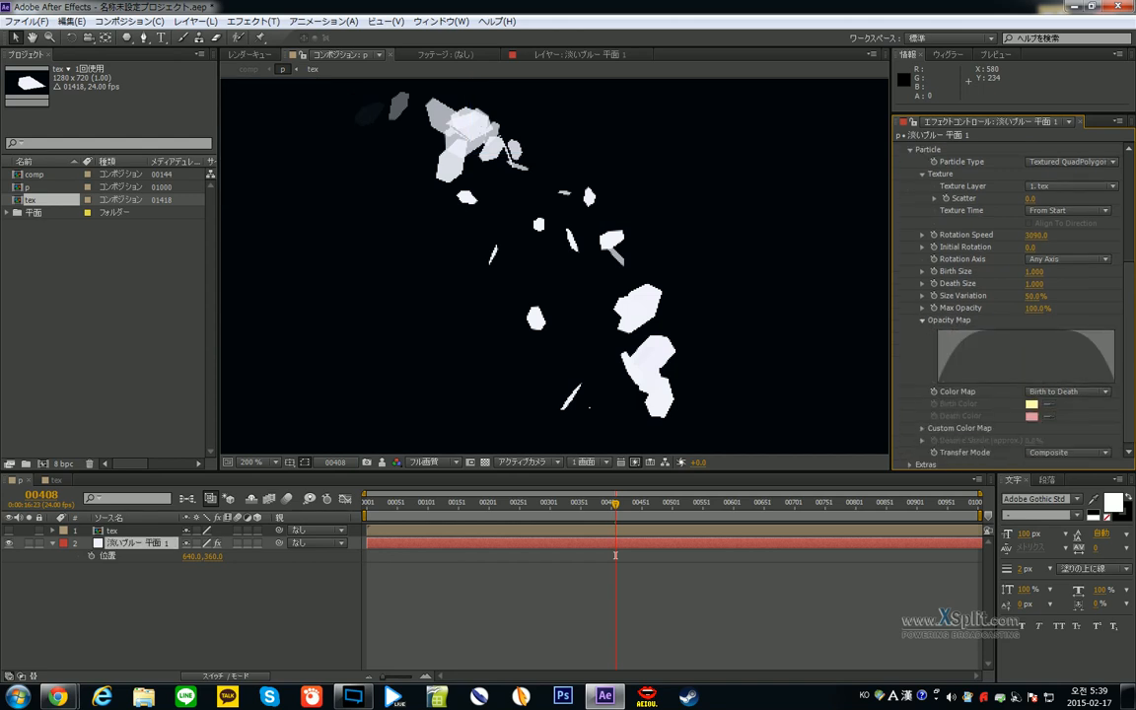
scroll(547, 308, "down", 1)
left_click_drag(615, 505, 602, 552)
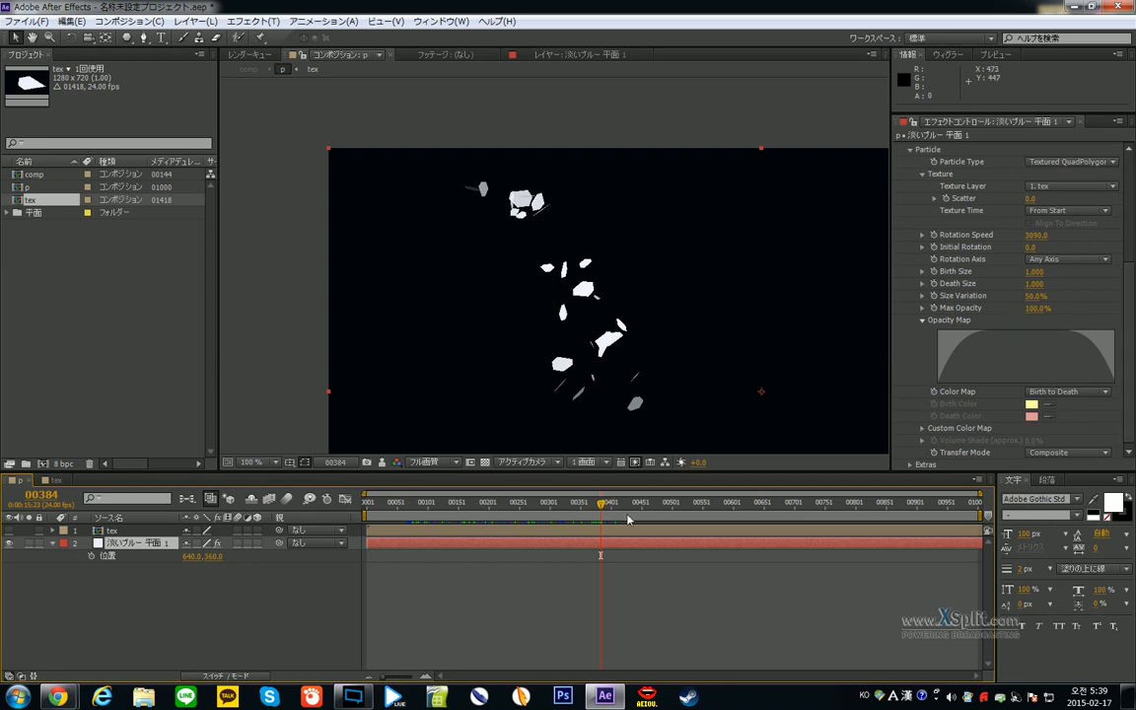
left_click_drag(604, 510, 558, 505)
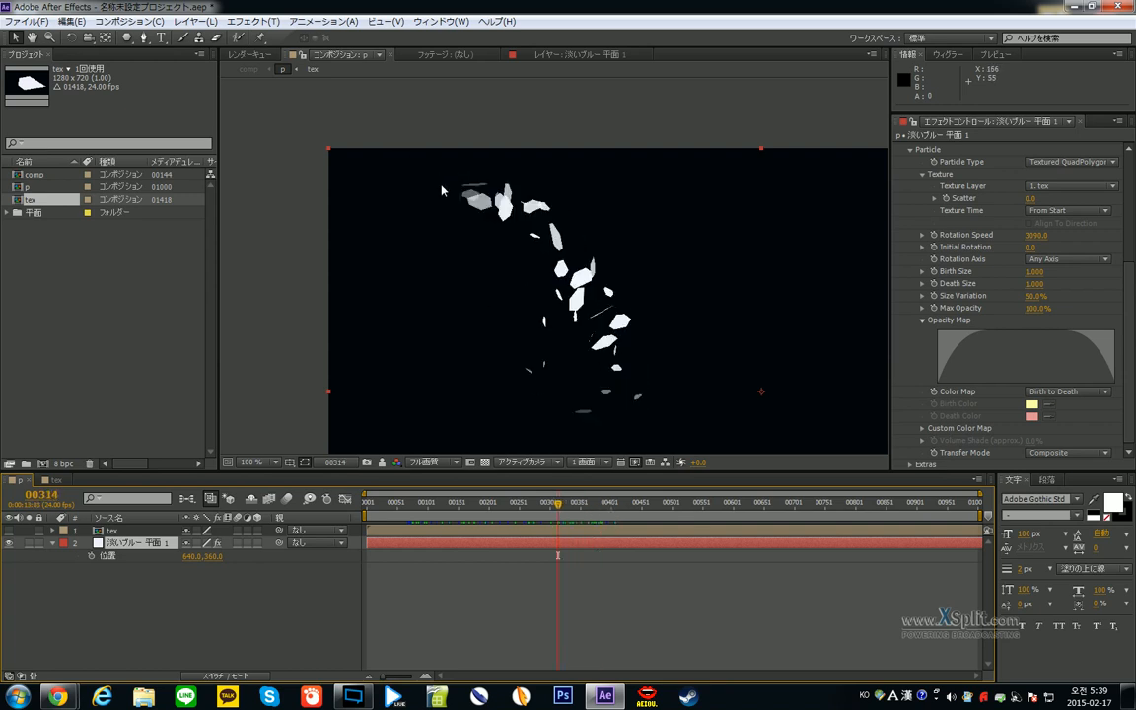
left_click_drag(566, 510, 541, 532)
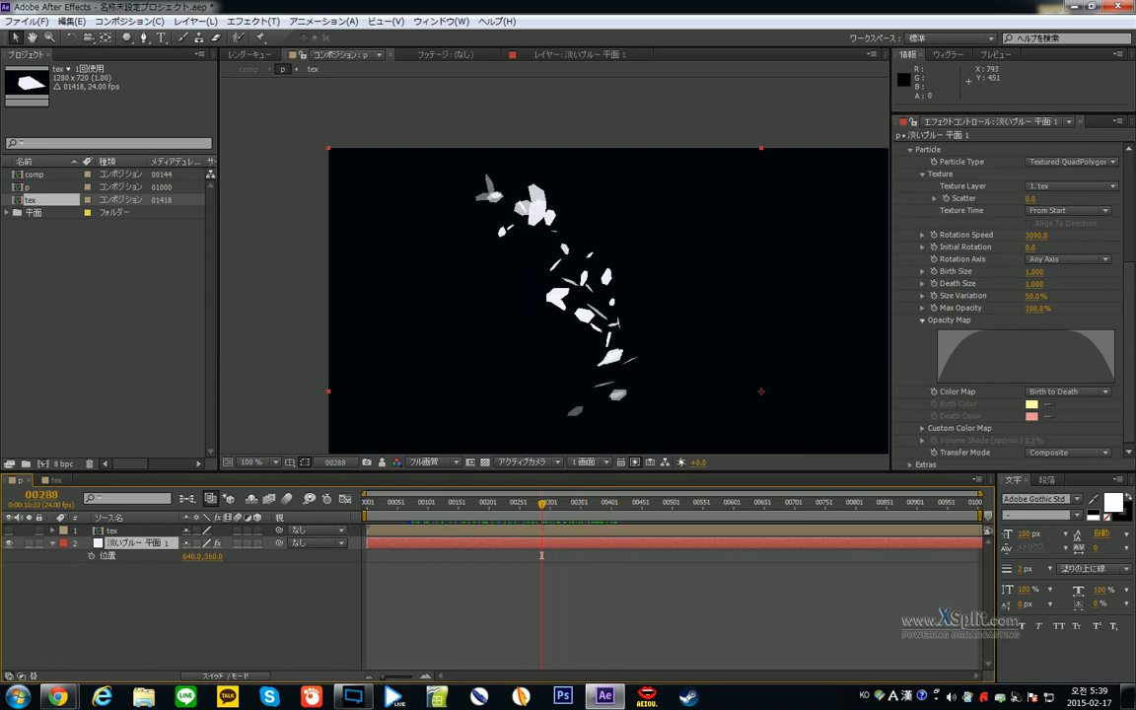
- Redraw the Opacity Map at full opacity for the particles' whole life and preview the motion up to frame 386
left_click(542, 555)
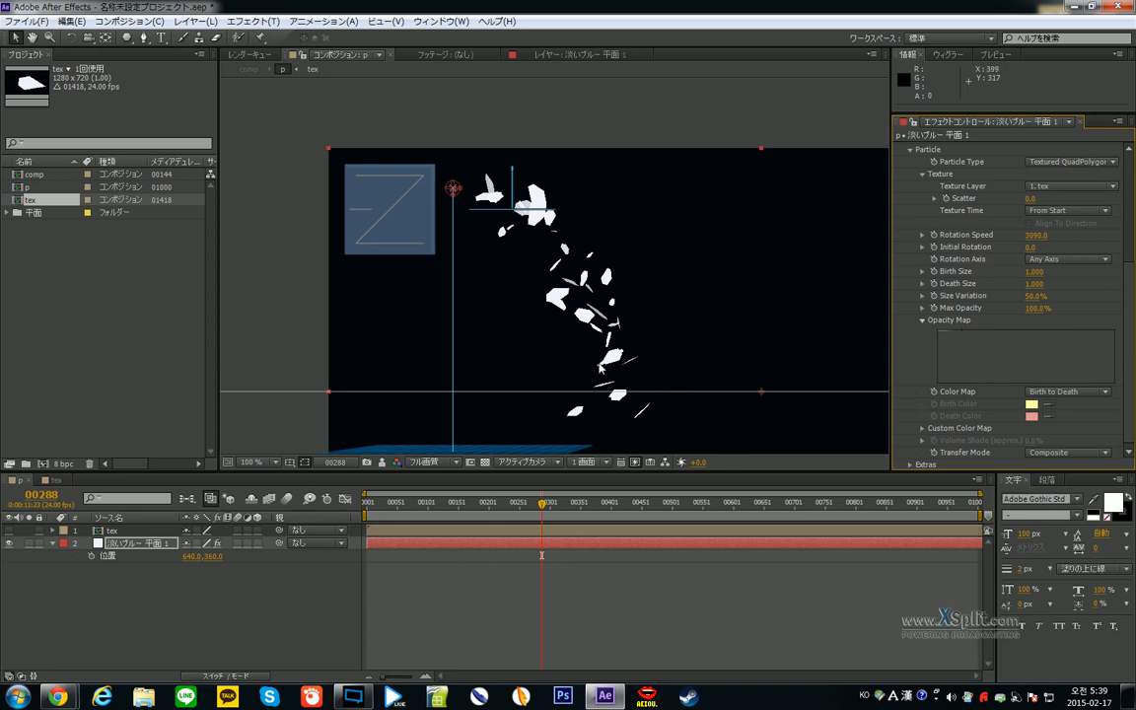
left_click_drag(602, 367, 606, 344)
left_click_drag(541, 504, 576, 515)
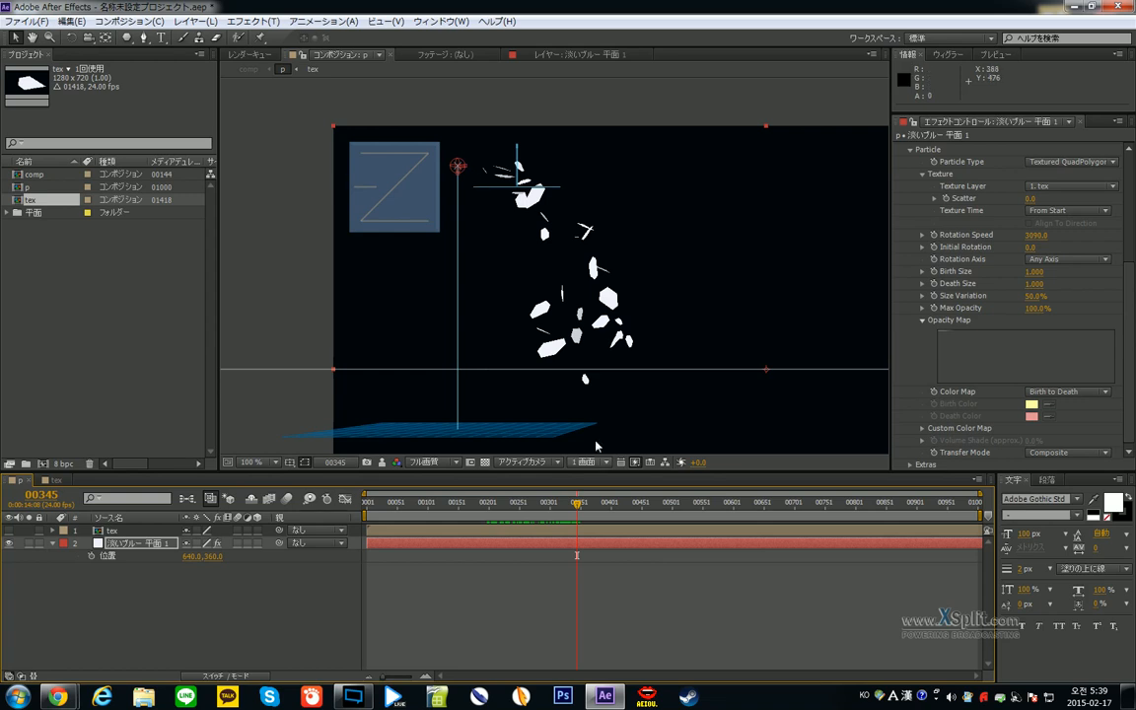
key("space")
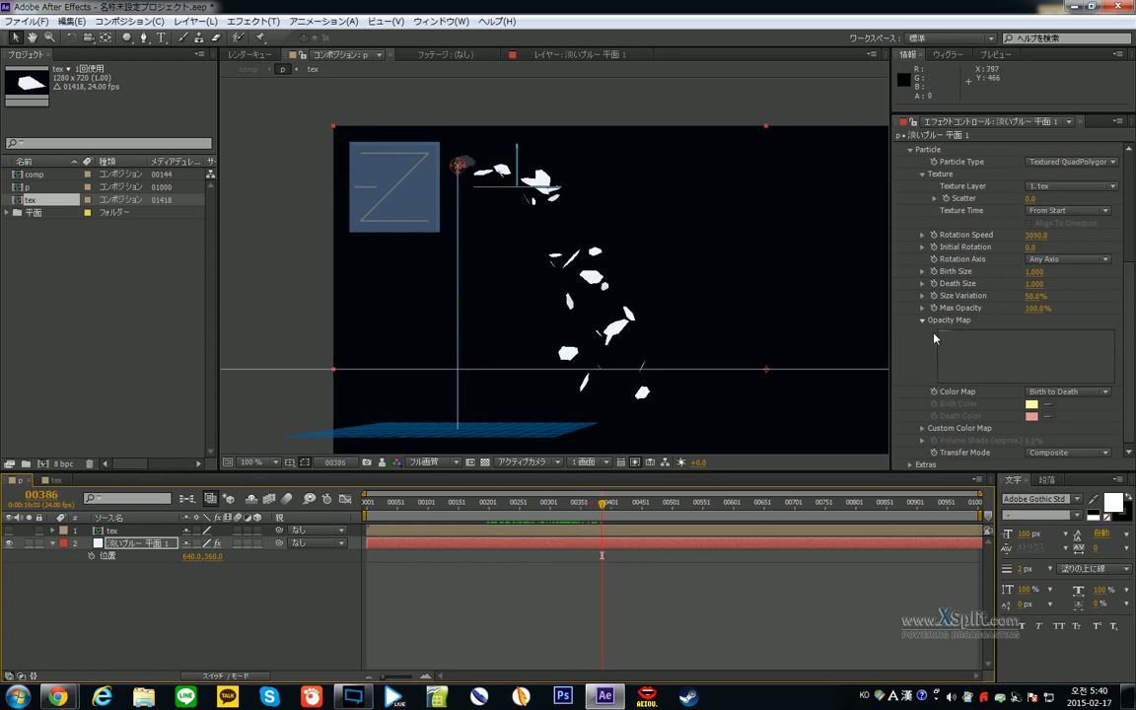
- Redraw the Opacity Map as a slope falling from full opacity to zero, and inspect the fade-out up to frame 514
mouse_move(943, 333)
left_mouse_down()
mouse_move(1112, 383)
mouse_move(1052, 396)
left_mouse_up()
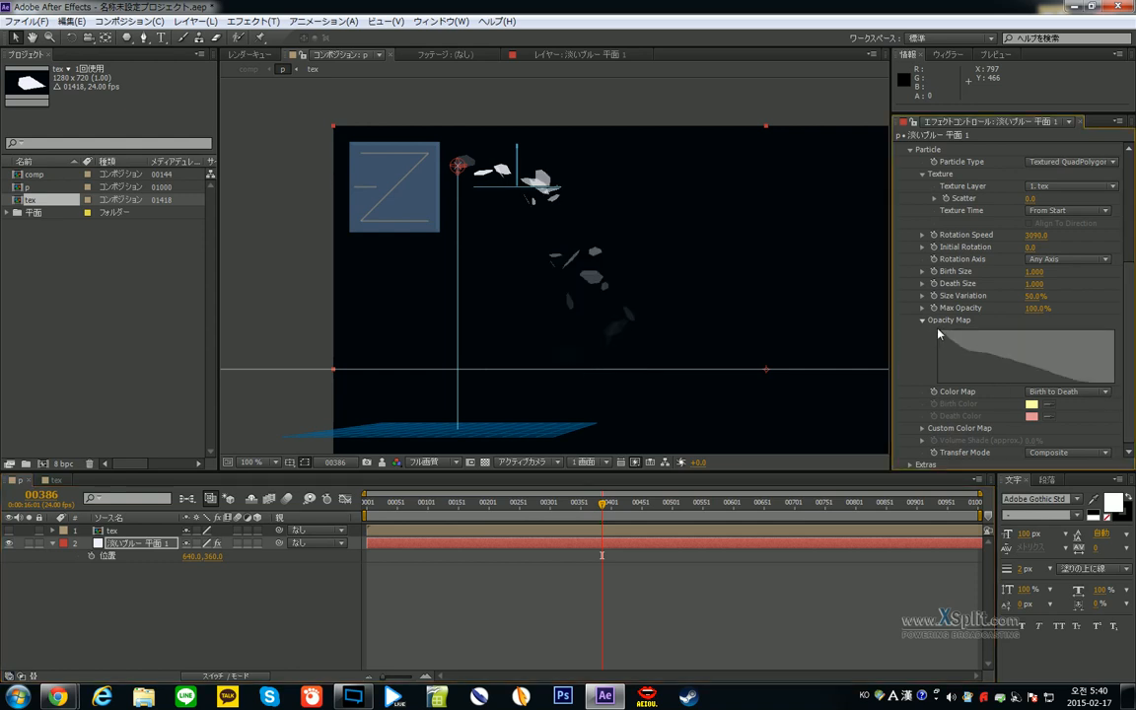
left_click_drag(941, 332, 1117, 385)
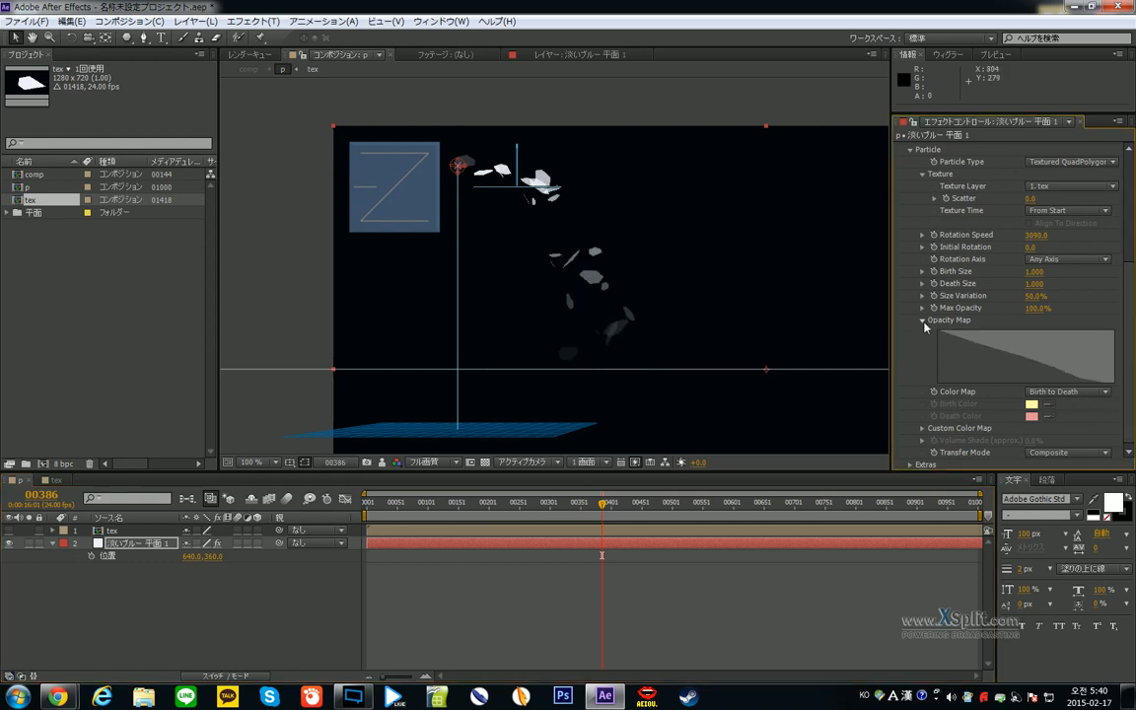
left_click_drag(601, 503, 681, 555)
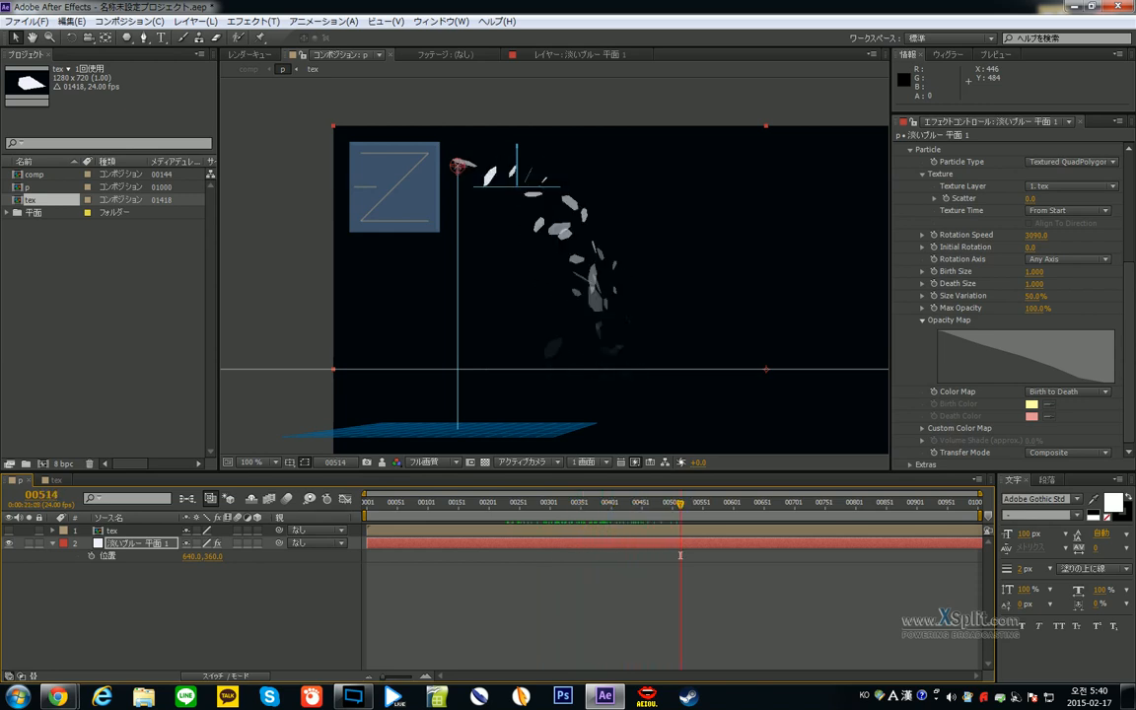
- Redraw the Opacity Map as a slope rising from zero to full opacity, and inspect the fade-in up to frame 582
left_click_drag(1113, 331, 938, 382)
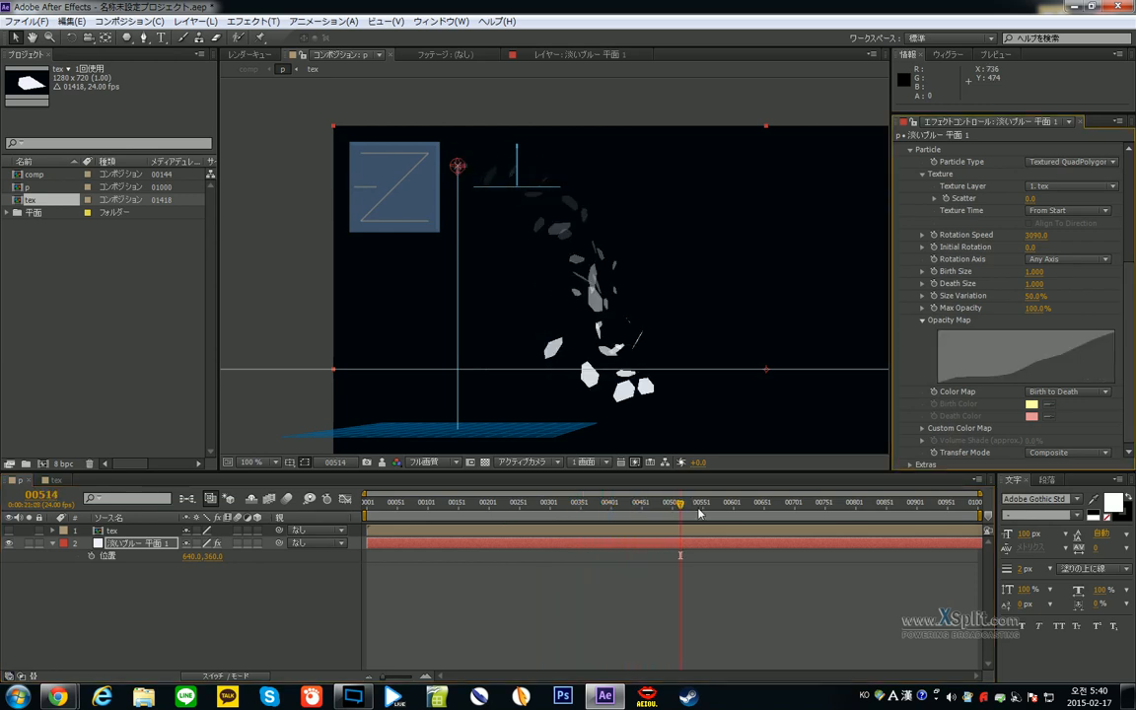
left_click_drag(680, 508, 723, 520)
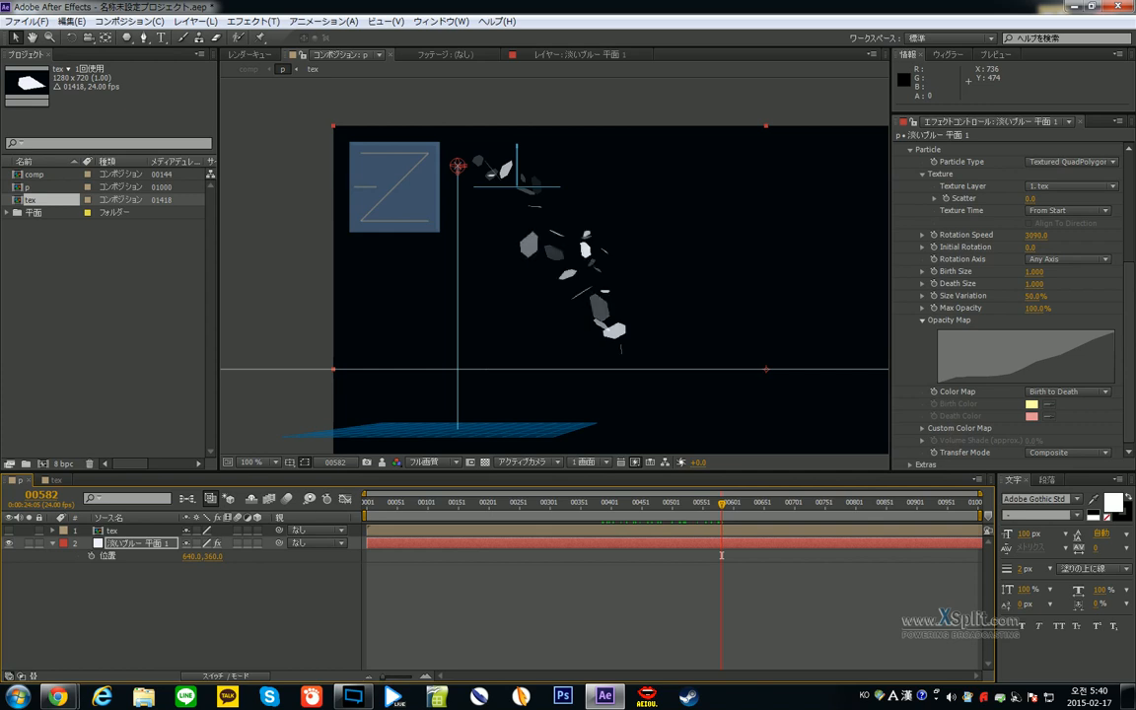
- Redraw the Opacity Map as a dense zigzag and preview the flickering particles
left_click_drag(940, 357, 1113, 345)
left_click(560, 608)
key("space")
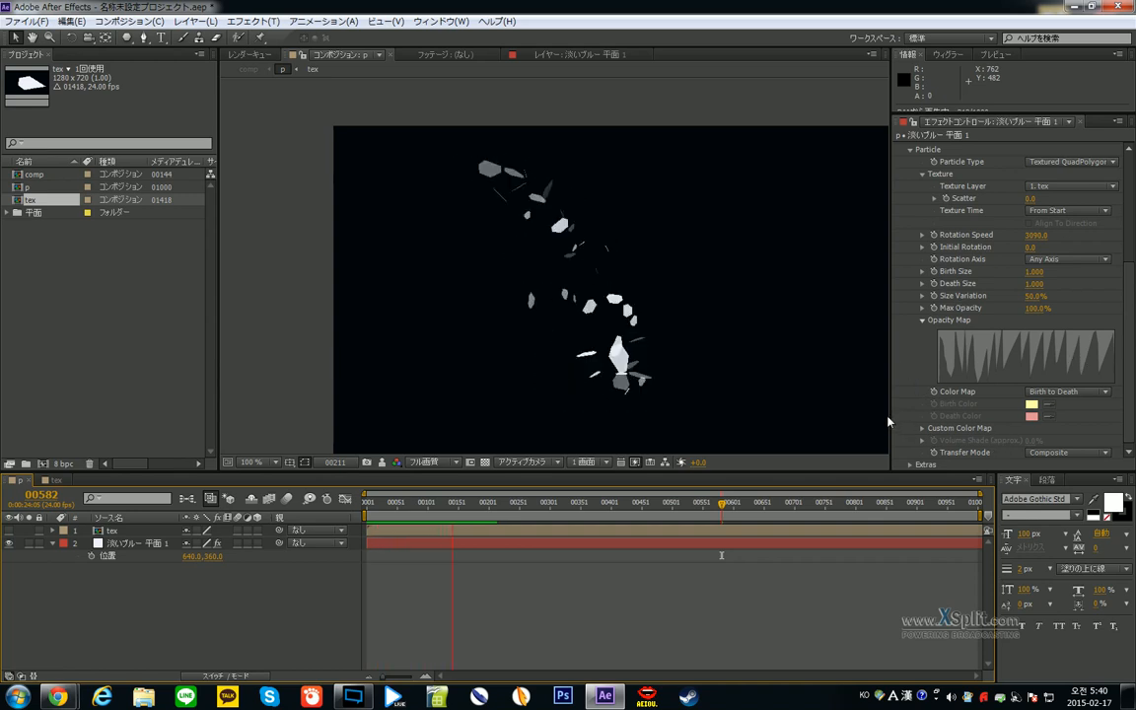
- Widen the effect settings area and redraw the solid layer's Opacity Map at full opacity across the particles' life
left_click_drag(892, 415, 854, 387)
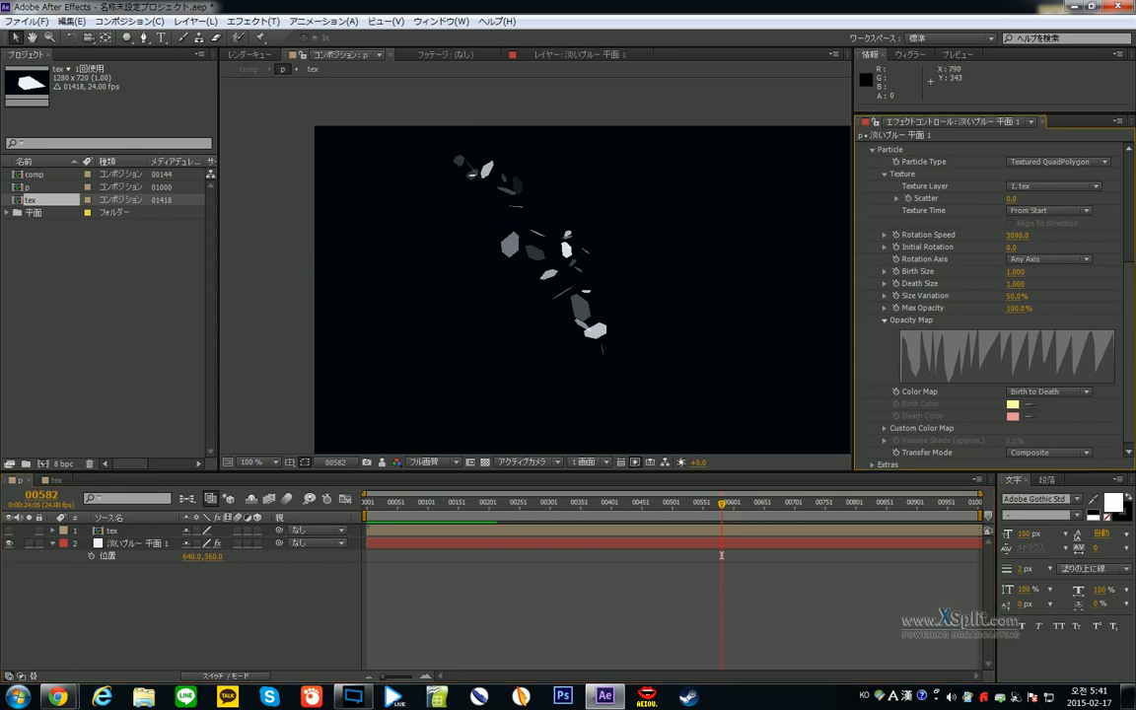
scroll(1021, 331, "up", 5)
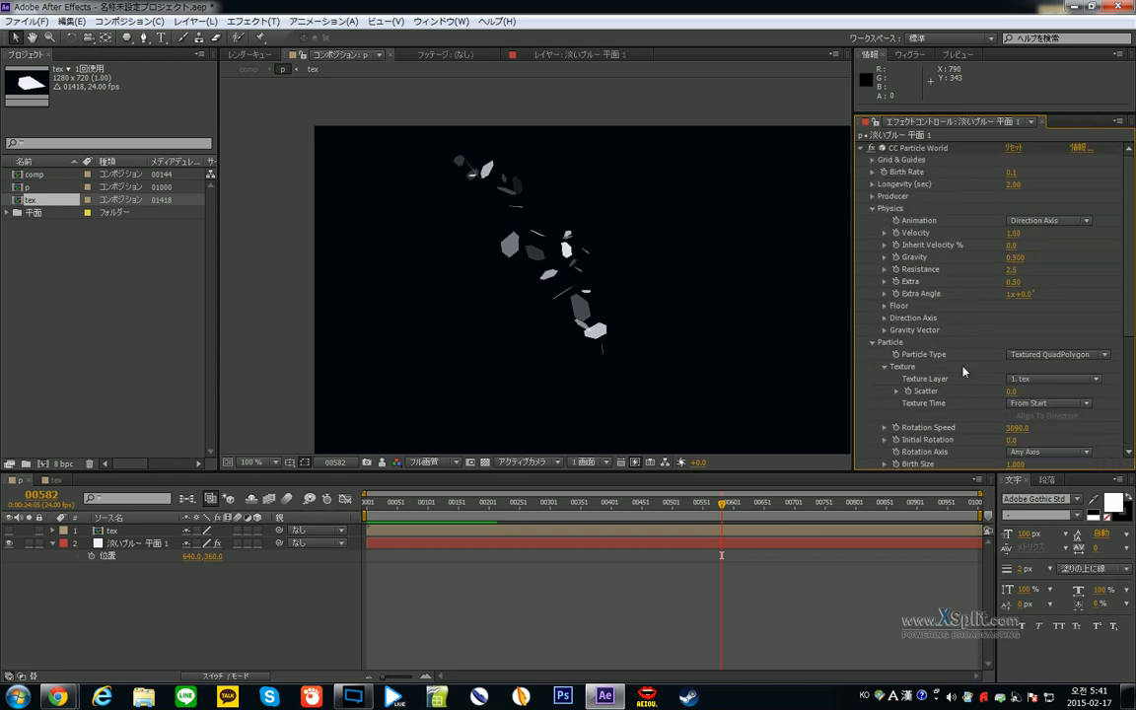
scroll(977, 355, "down", 3)
scroll(1019, 336, "down", 3)
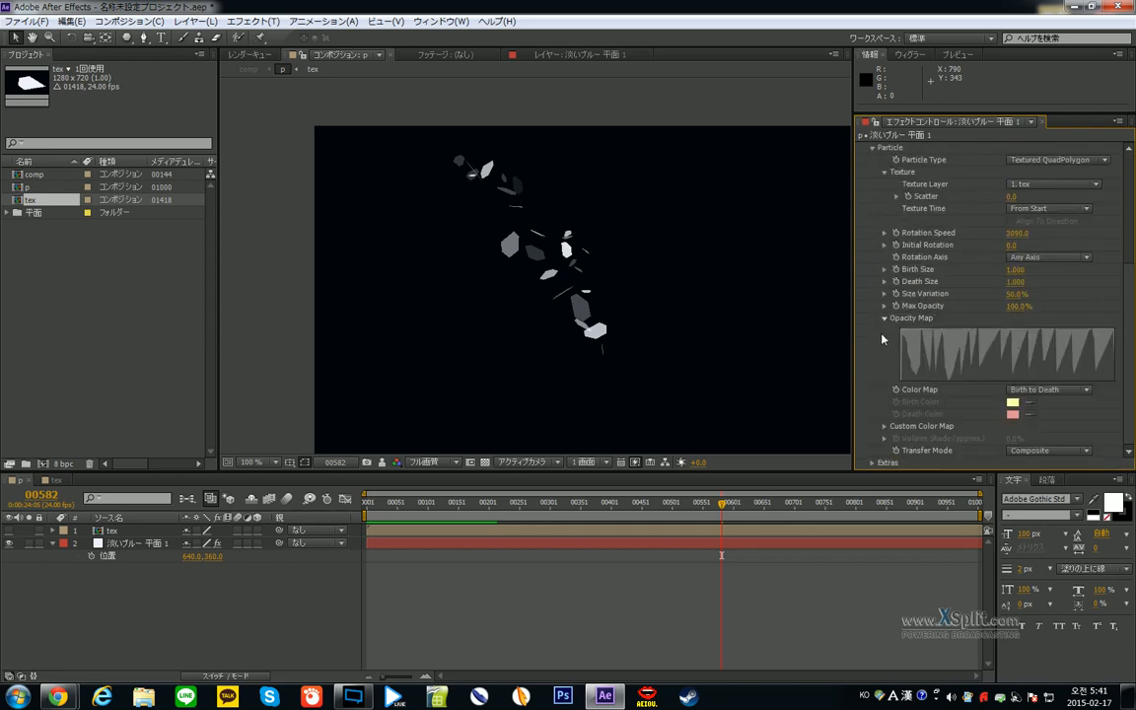
left_click(138, 542)
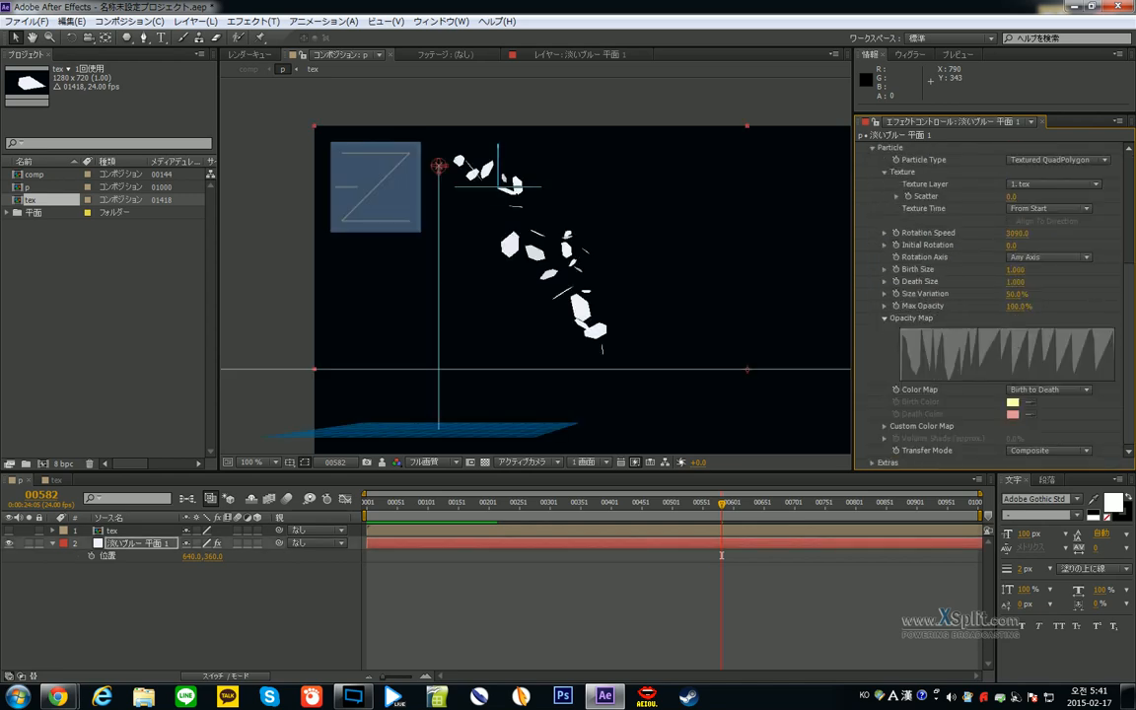
left_click(871, 367)
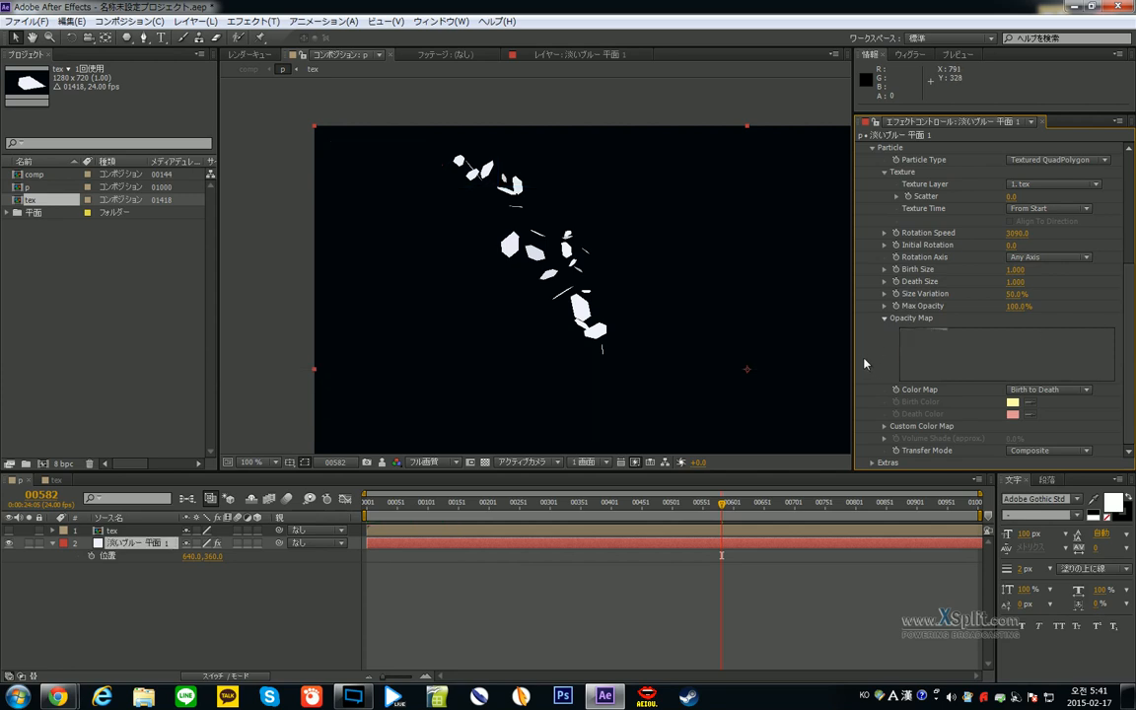
- Set the particles' Color Map to Origin to Death
left_click(1016, 390)
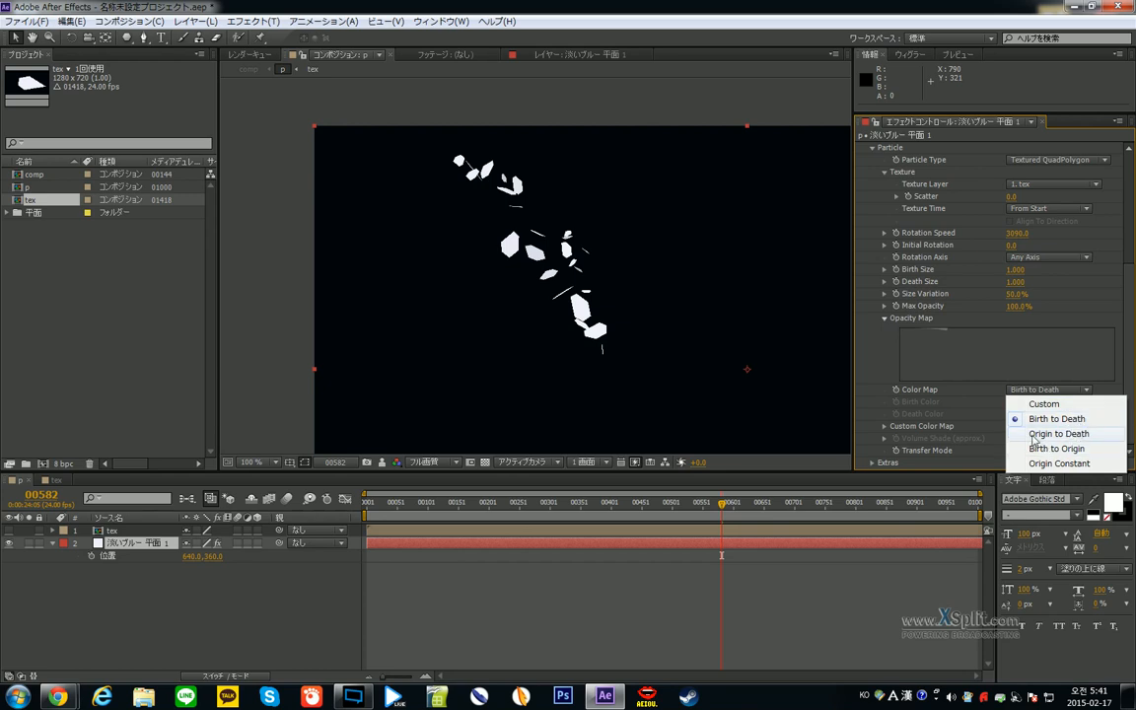
left_click(56, 481)
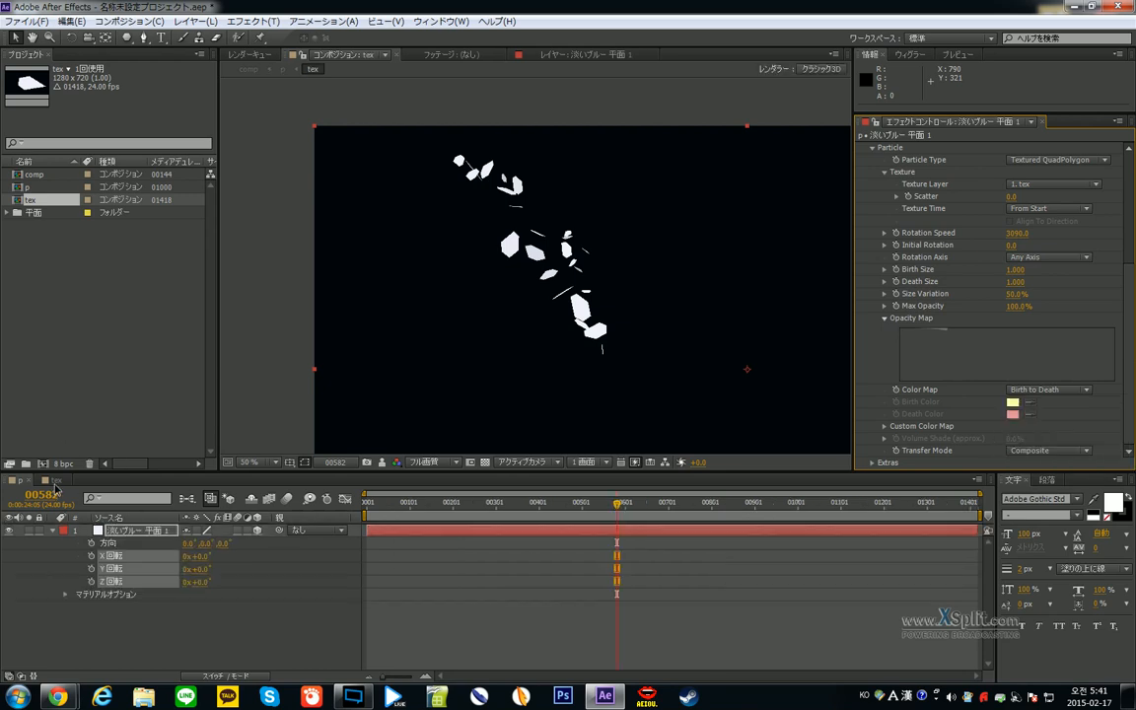
left_click(19, 481)
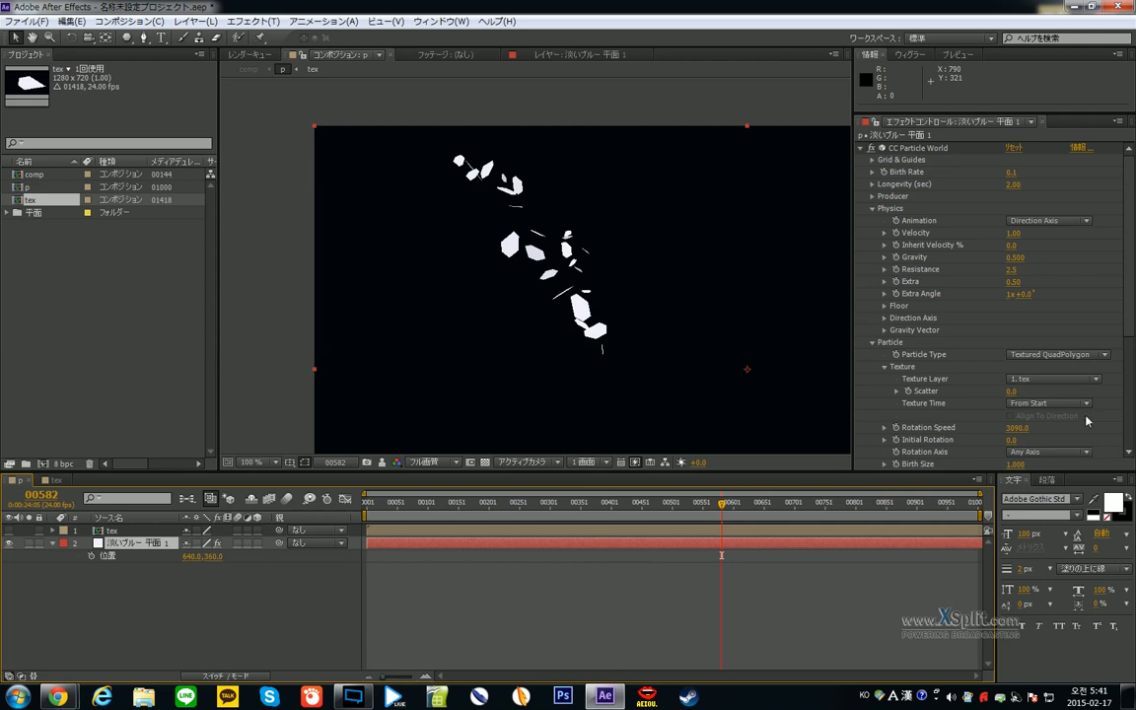
scroll(1065, 445, "down", 5)
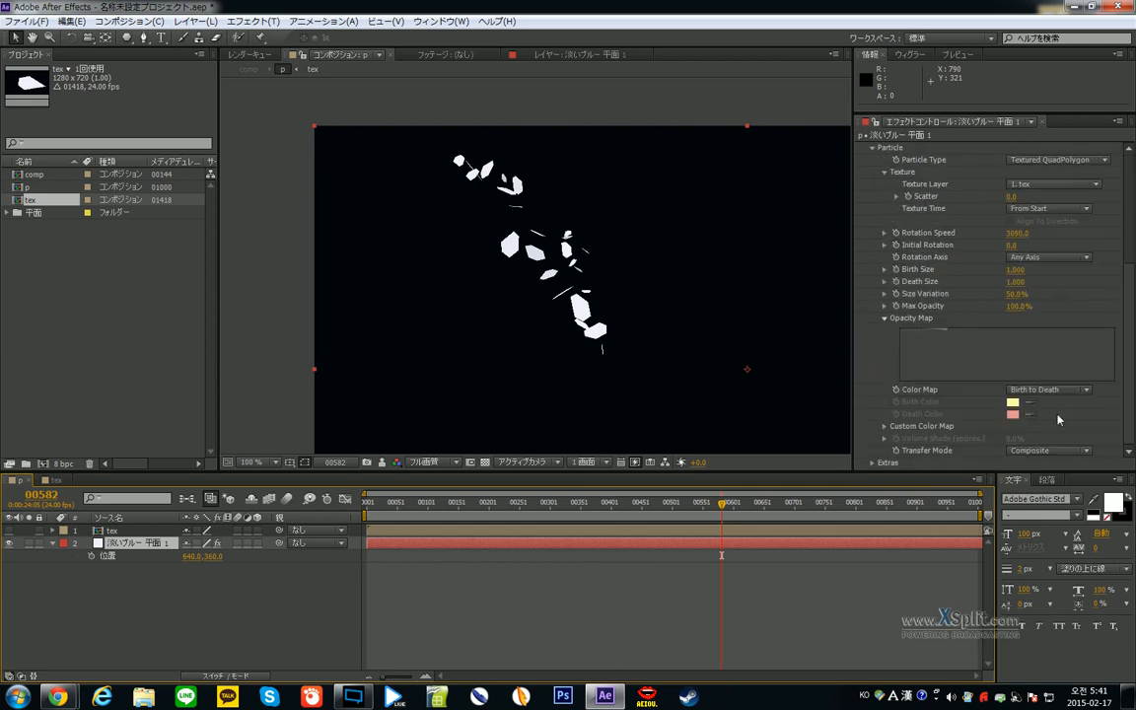
left_click(1047, 390)
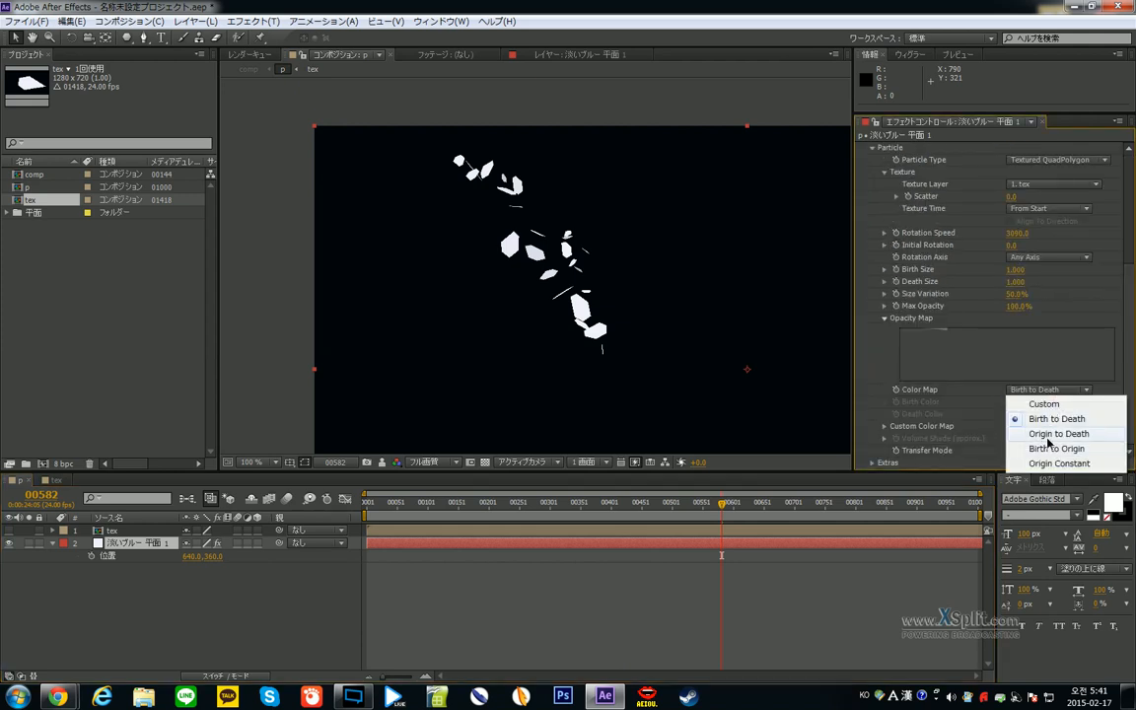
left_click(1050, 434)
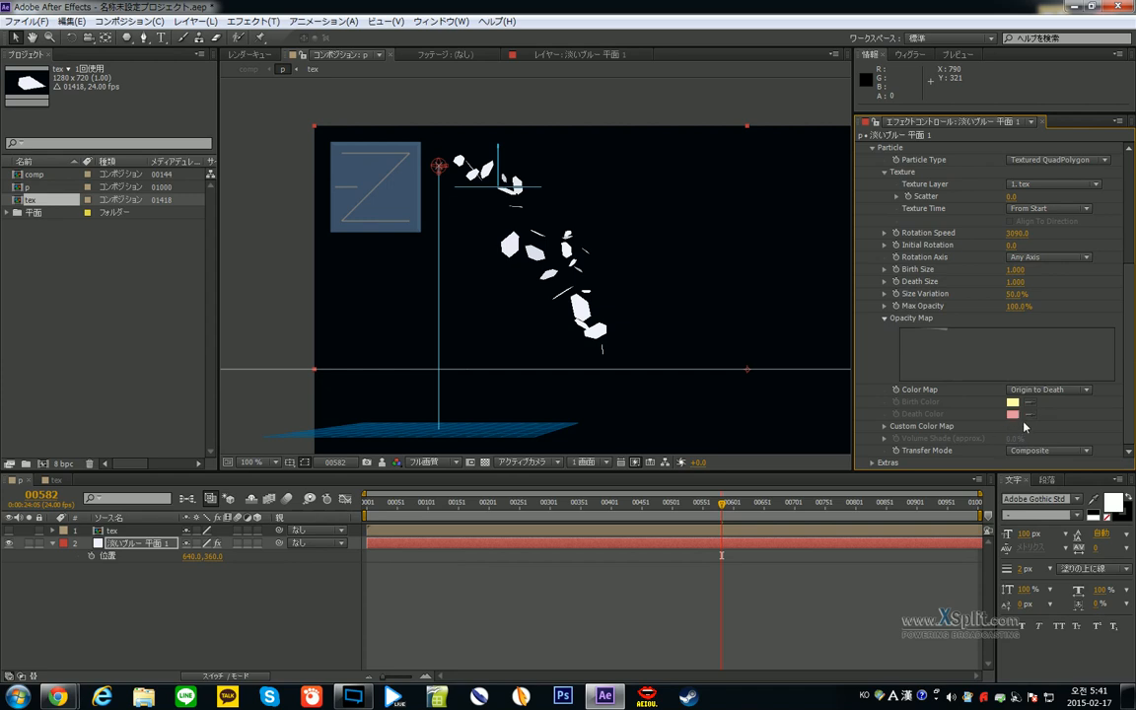
- Try Textured TriPolygon as the Particle Type, and switch it to Textured Square
scroll(1025, 426, "up", 1)
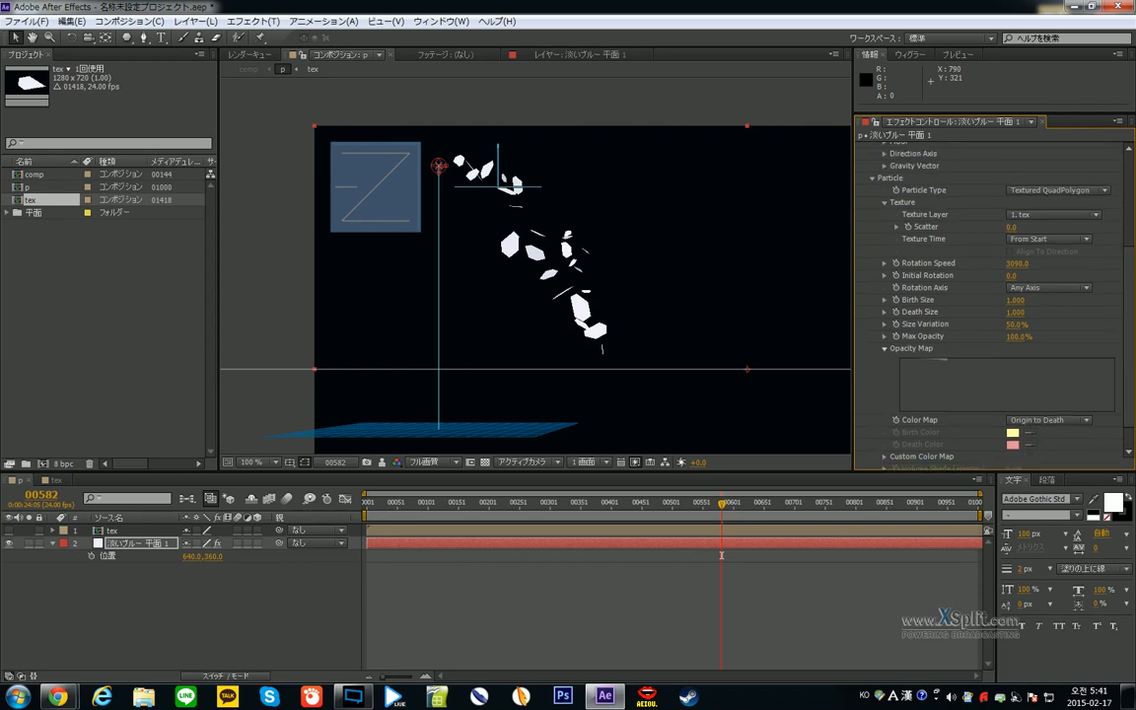
scroll(1031, 362, "up", 3)
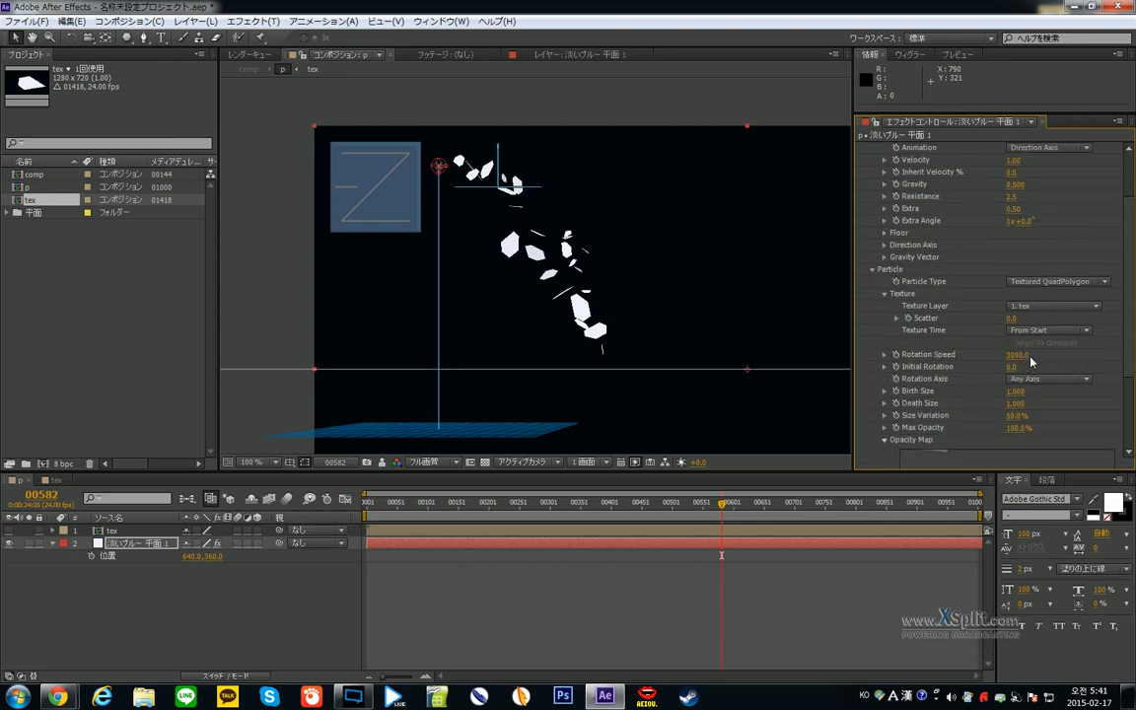
left_click(1035, 287)
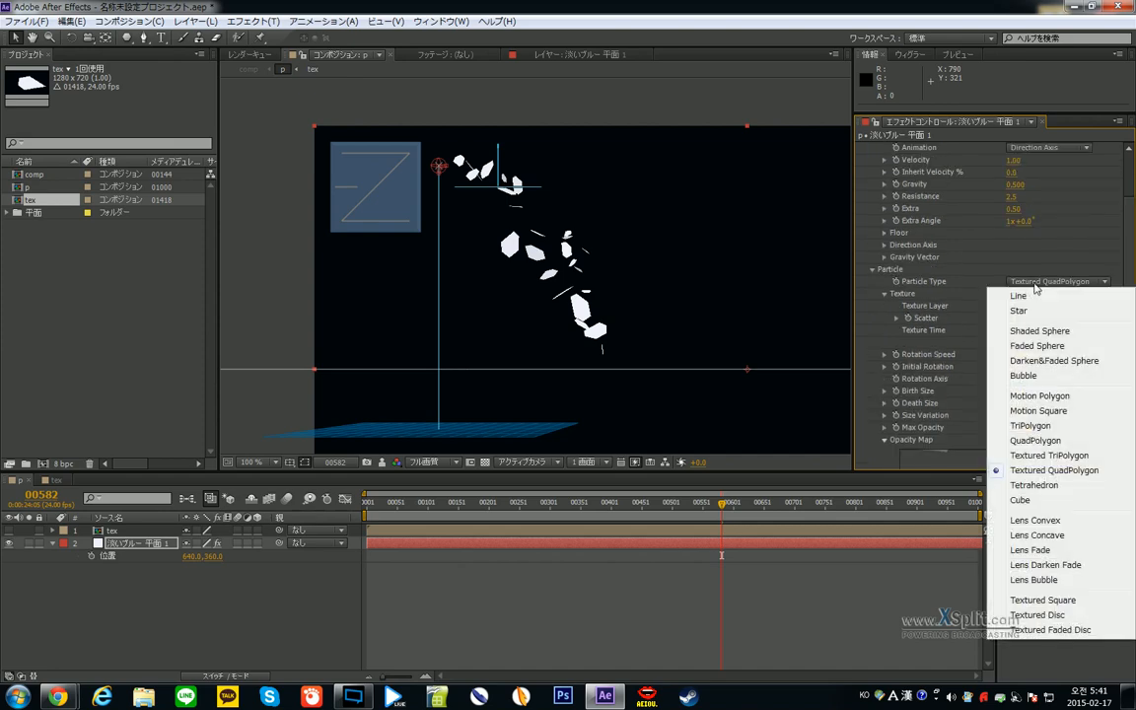
left_click(1035, 455)
scroll(1045, 418, "down", 4)
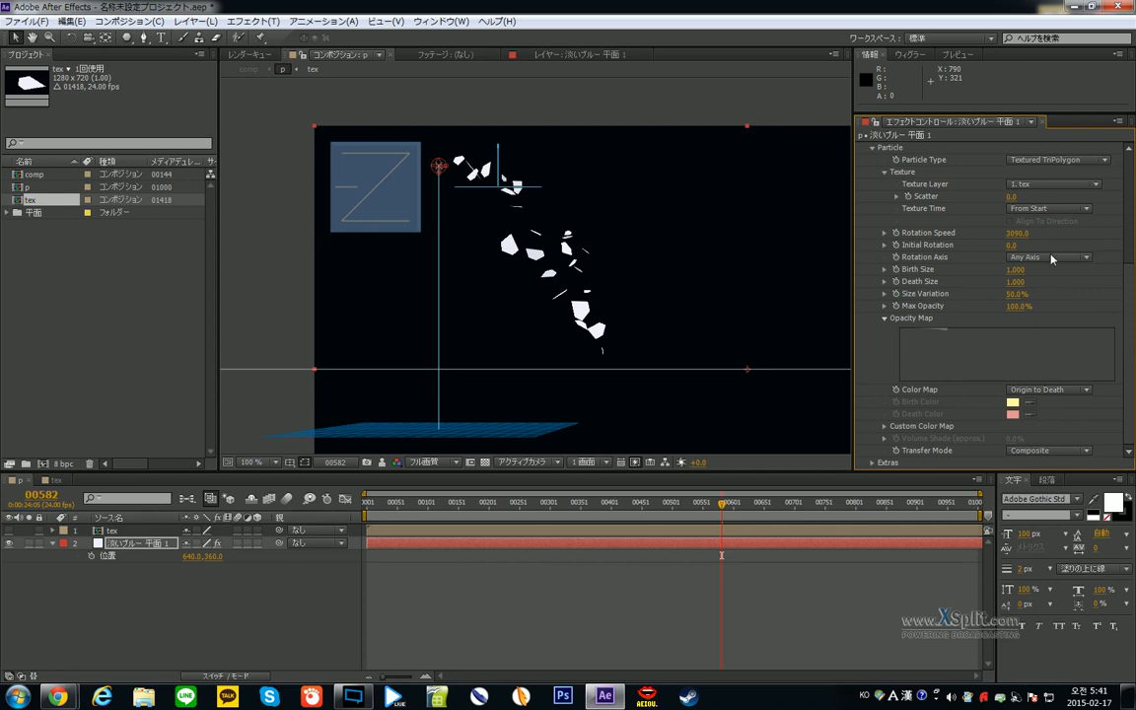
left_click(1105, 160)
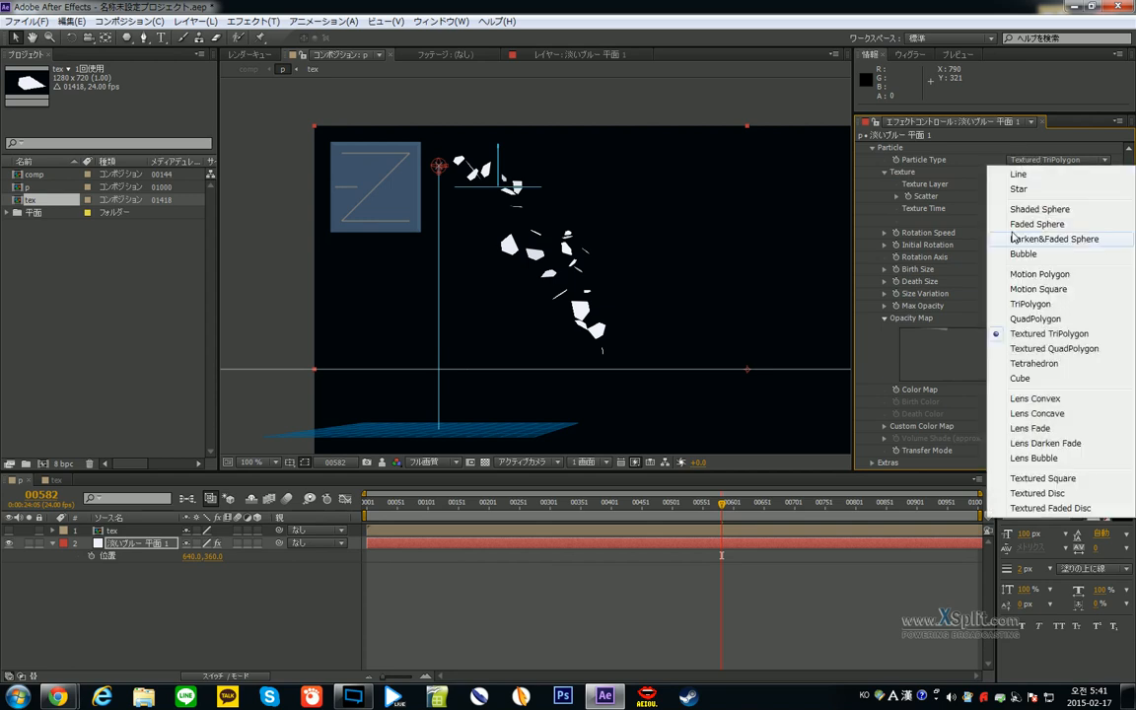
left_click(1043, 478)
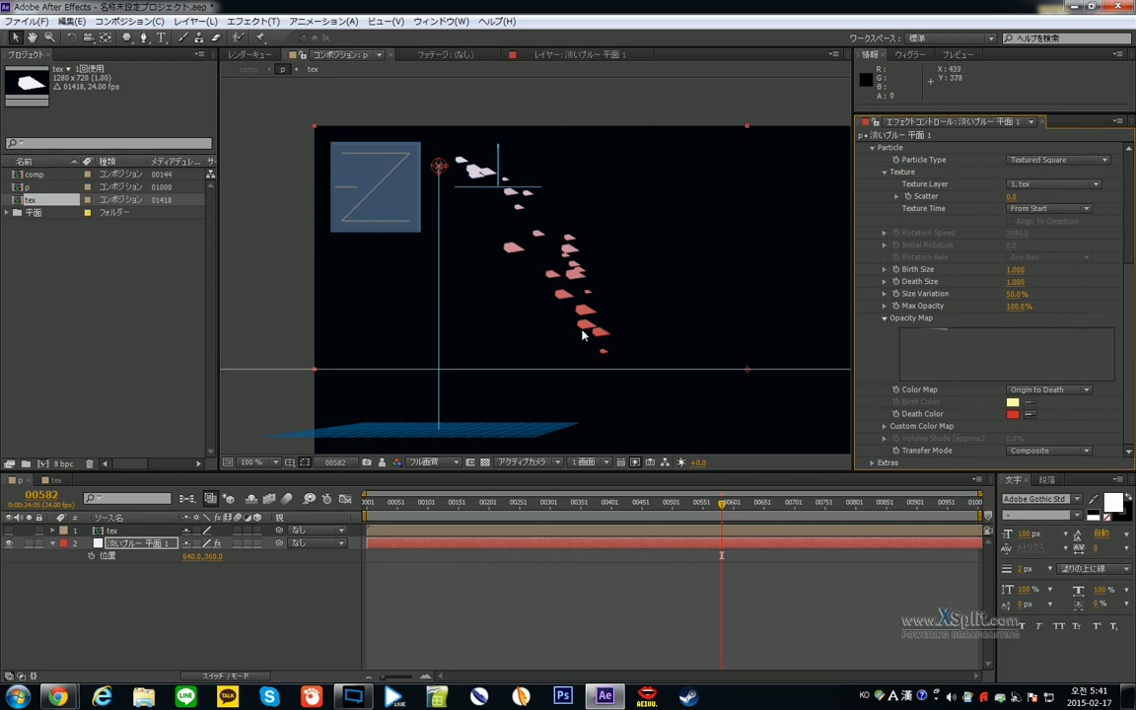
- Set the particles' Death Color to blue (RGB 47, 15, 225) and preview the colour change at other frames
left_click_drag(726, 519, 773, 503)
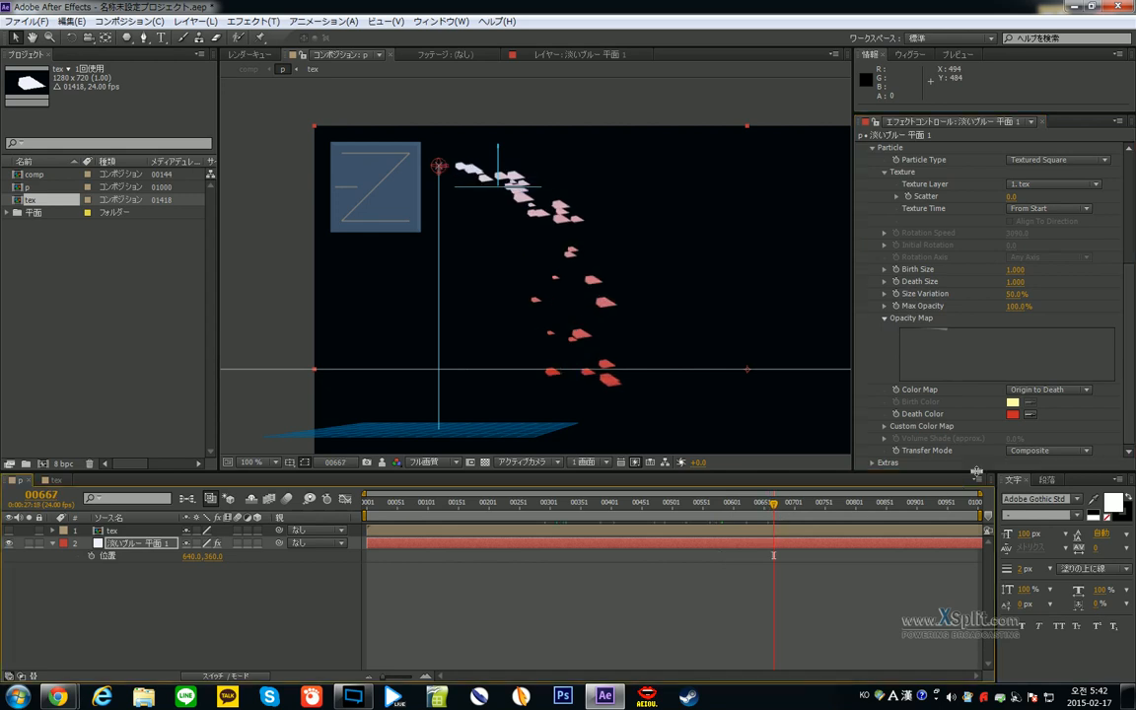
left_click(1011, 416)
left_click(667, 293)
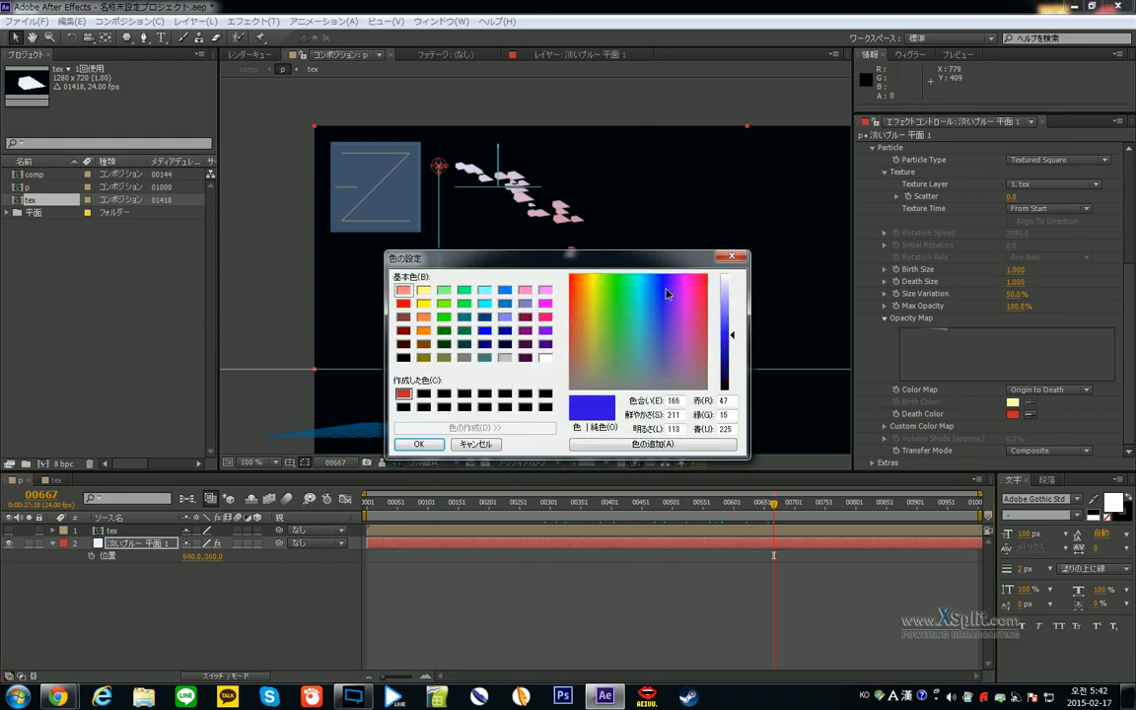
left_click(412, 445)
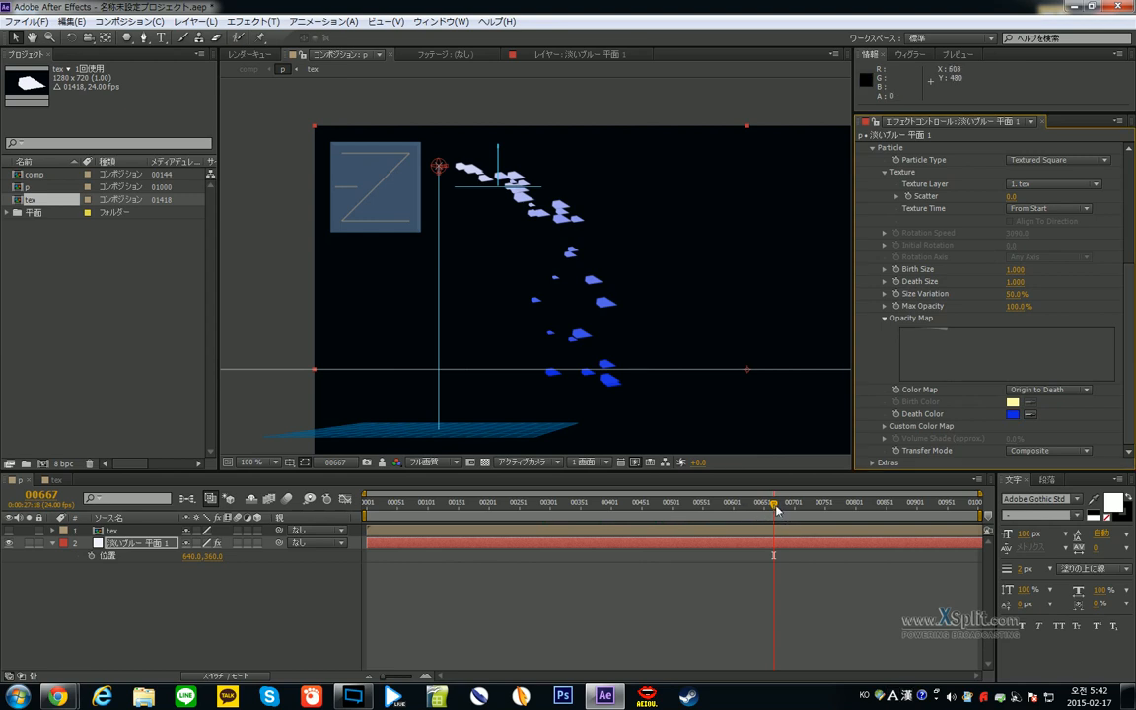
left_click_drag(777, 510, 806, 513)
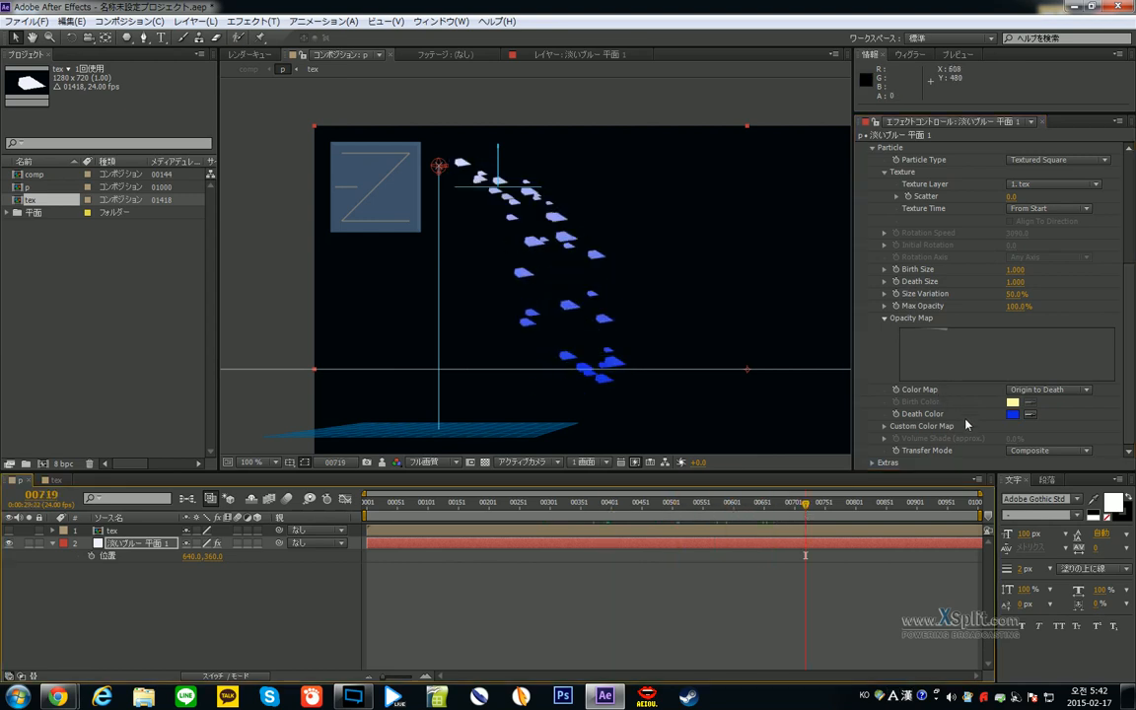
- Switch the particles' Color Map to Custom and set Color At Birth to pure red (255, 0, 0)
left_click(885, 427)
scroll(892, 386, "down", 2)
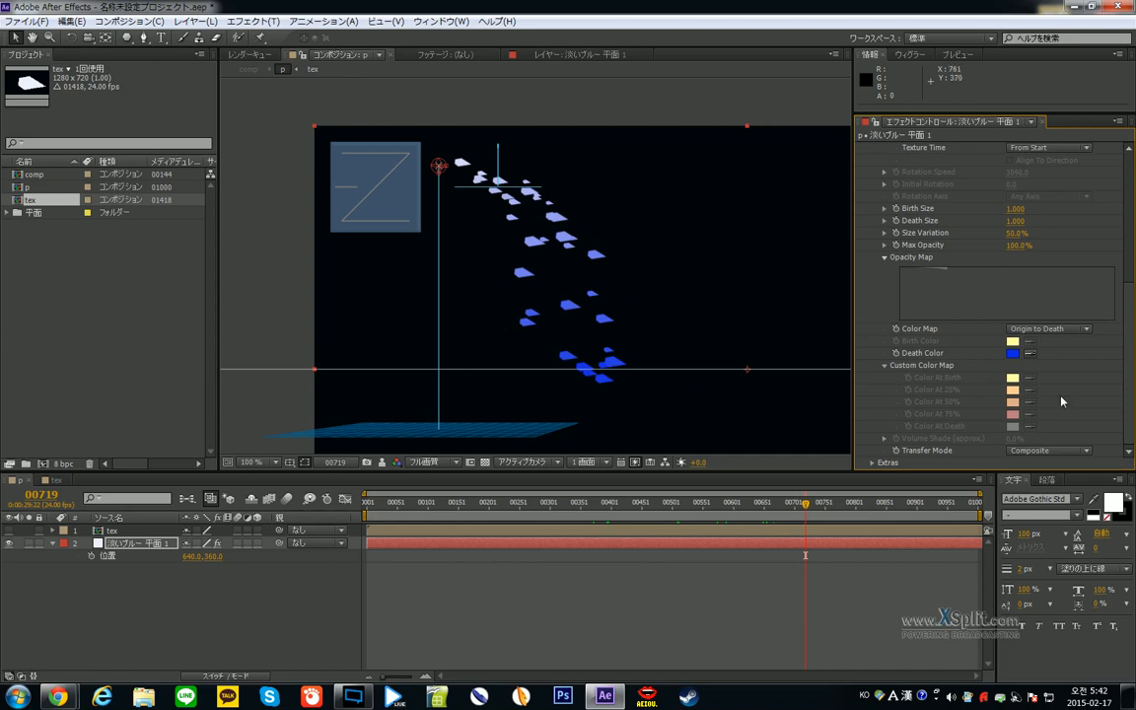
left_click(1048, 328)
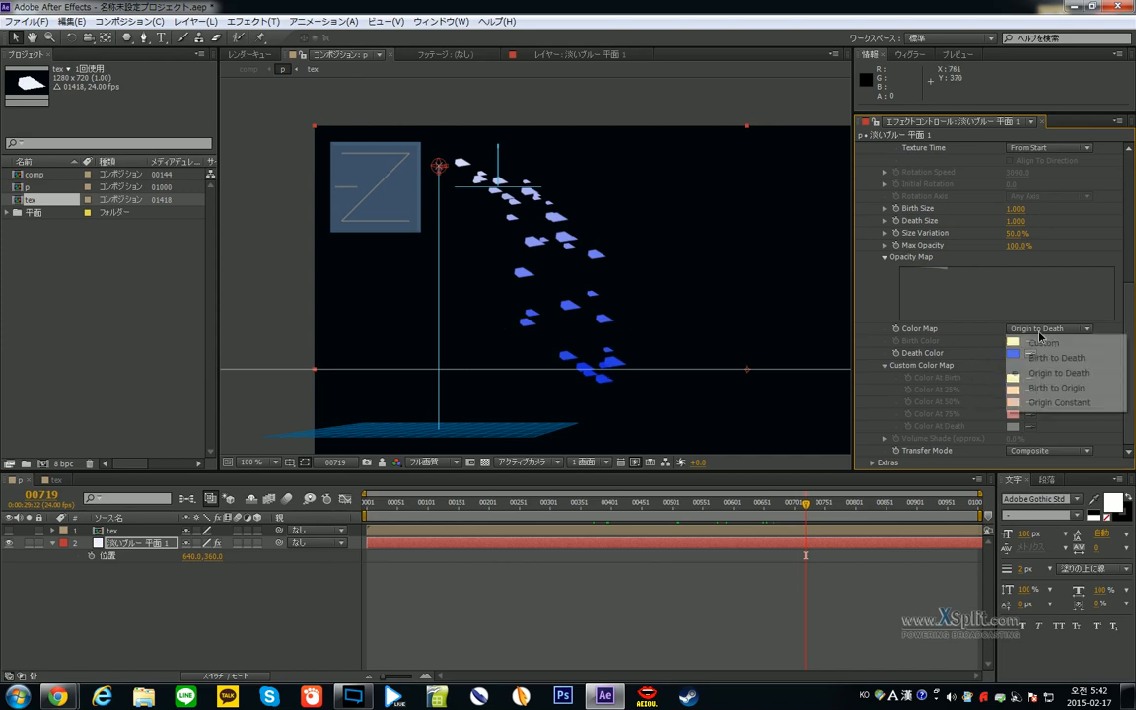
left_click(1014, 385)
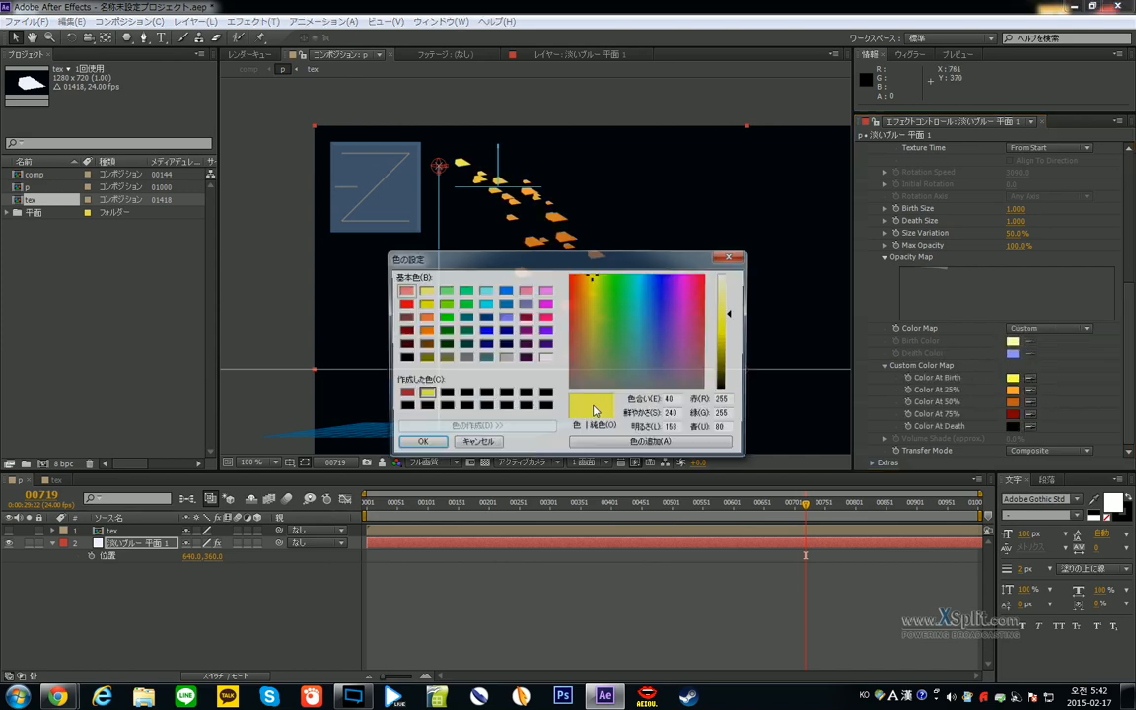
left_click(404, 303)
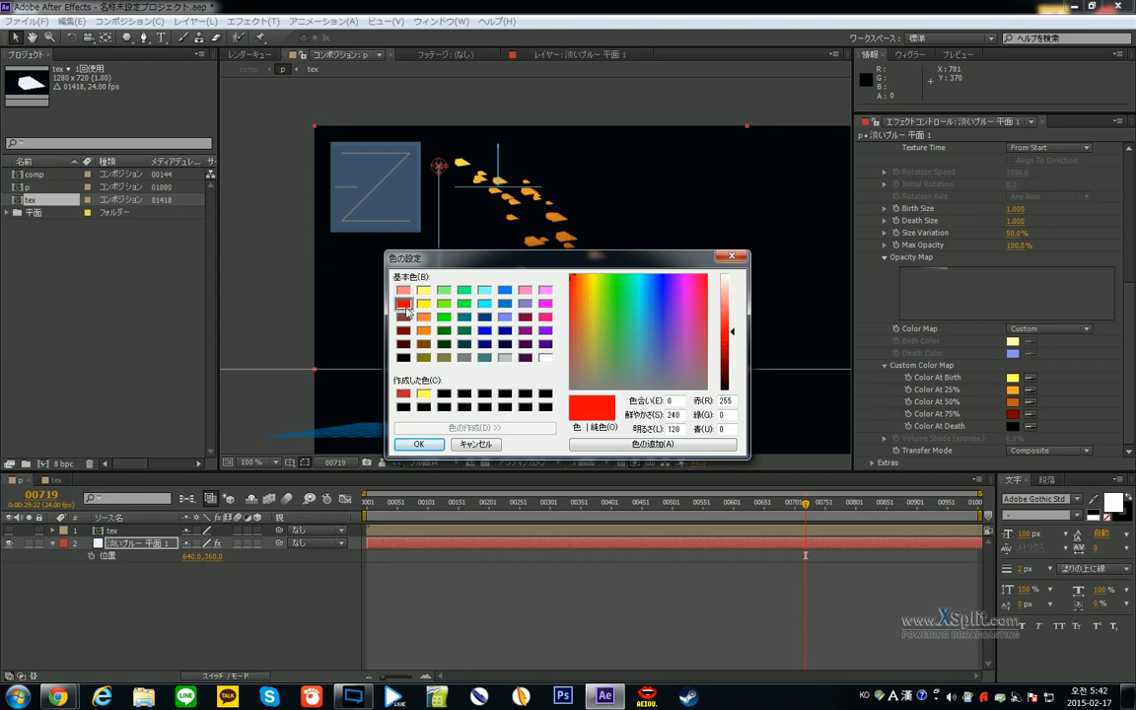
left_click(419, 443)
- Set the custom Color At Death to purple (128, 0, 255) and Color At 25% to yellow
left_click(1013, 426)
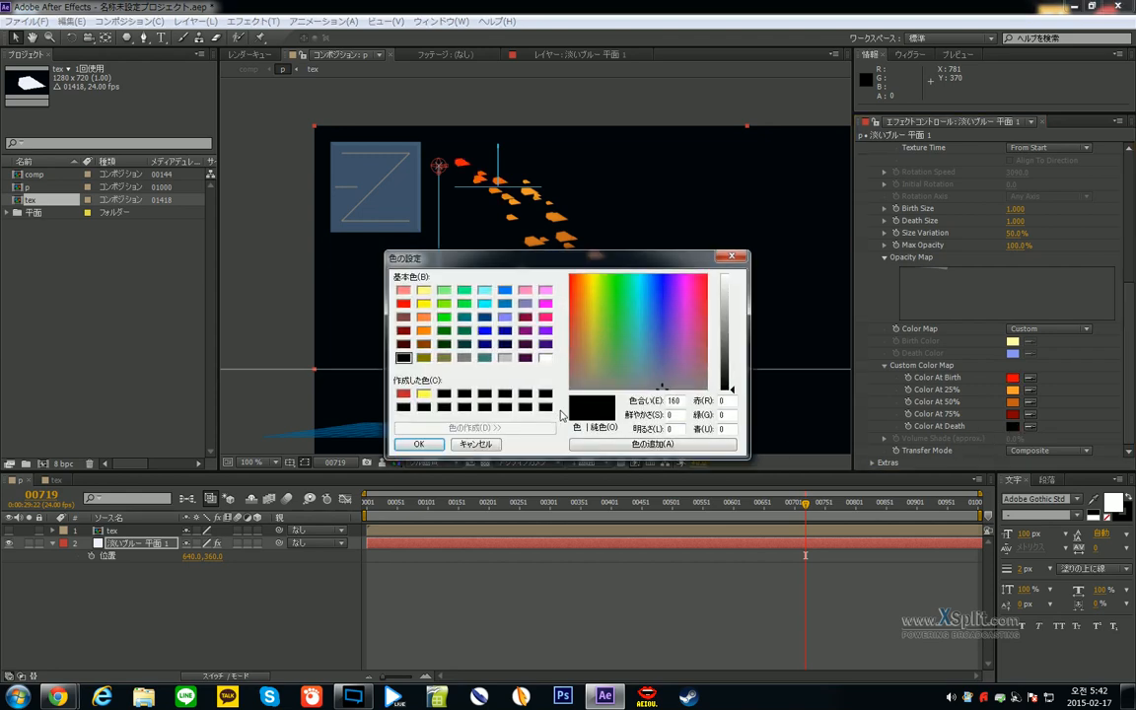
left_click(545, 331)
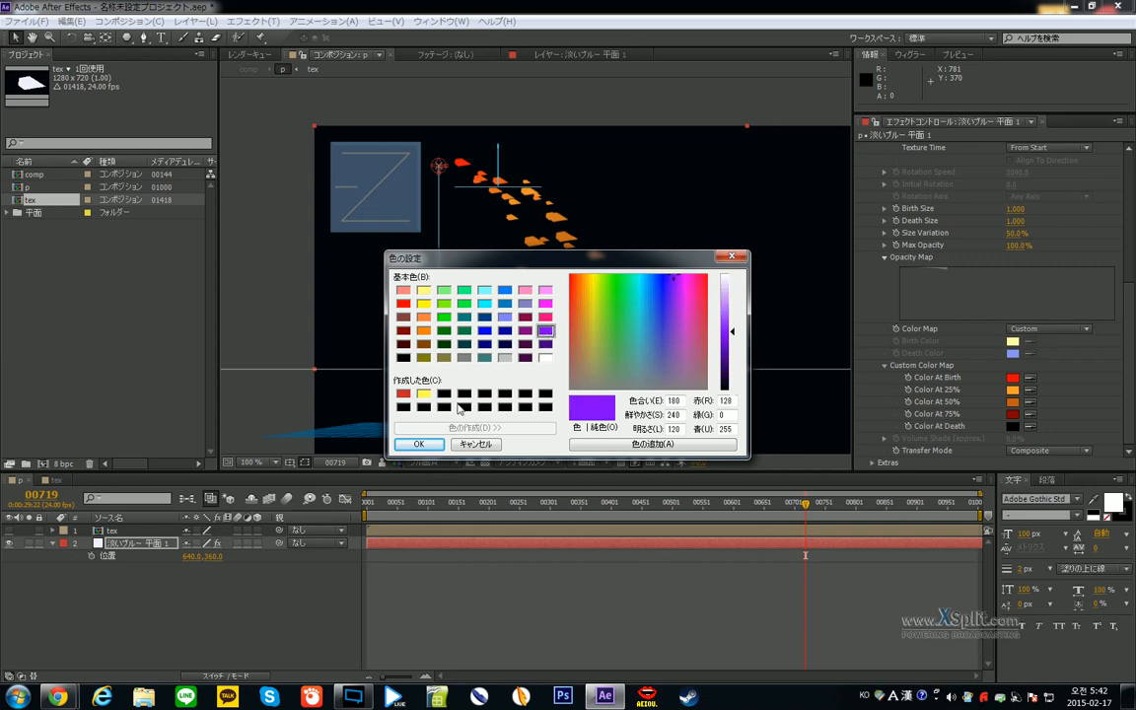
left_click(419, 444)
left_click(1013, 391)
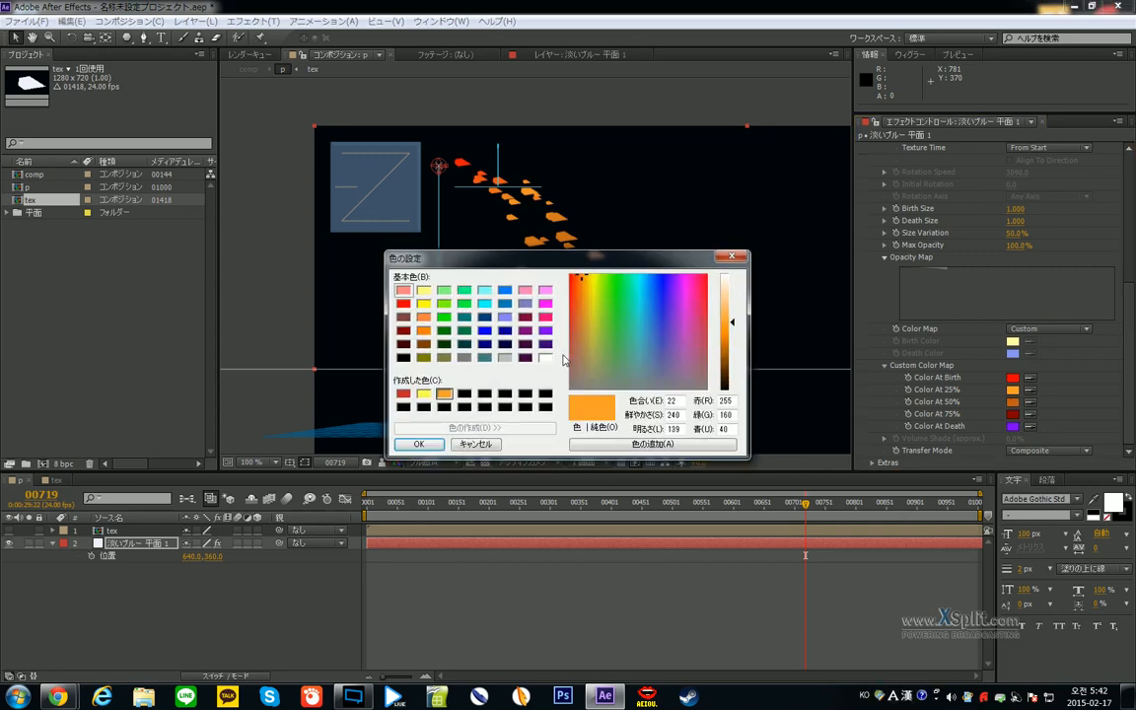
left_click(425, 304)
key("Return")
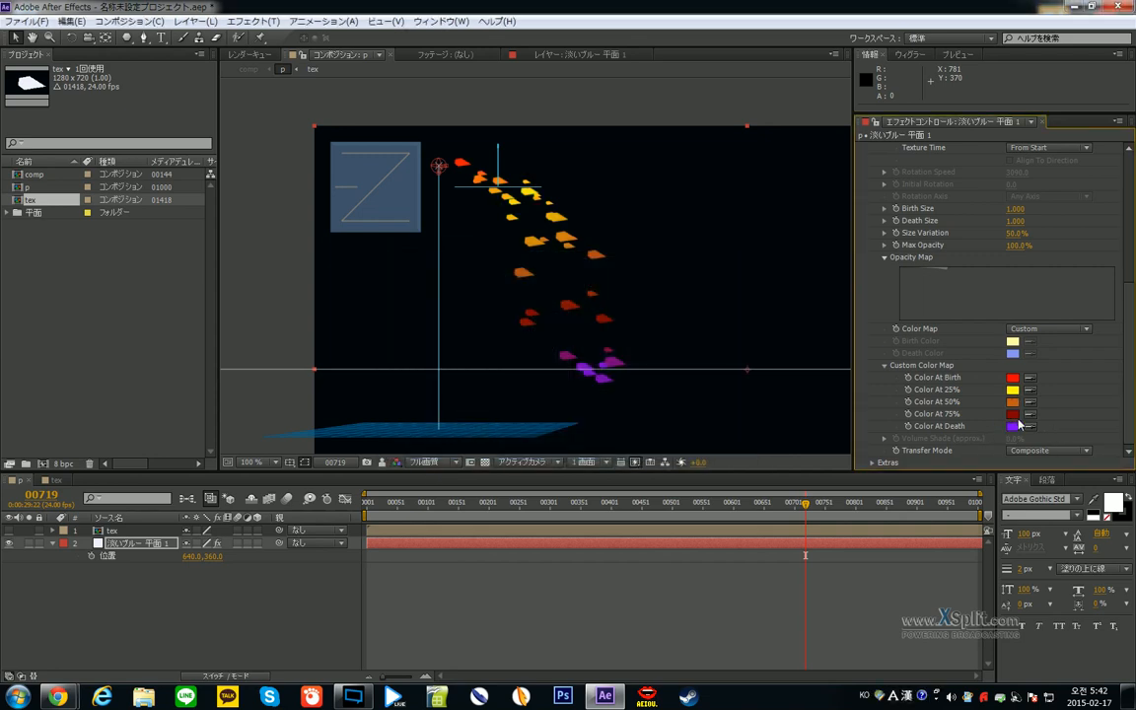
- Set Color At 50% to green and Color At 75% to blue (0, 0, 255), and preview the rainbow particles along the timeline
left_click(1013, 402)
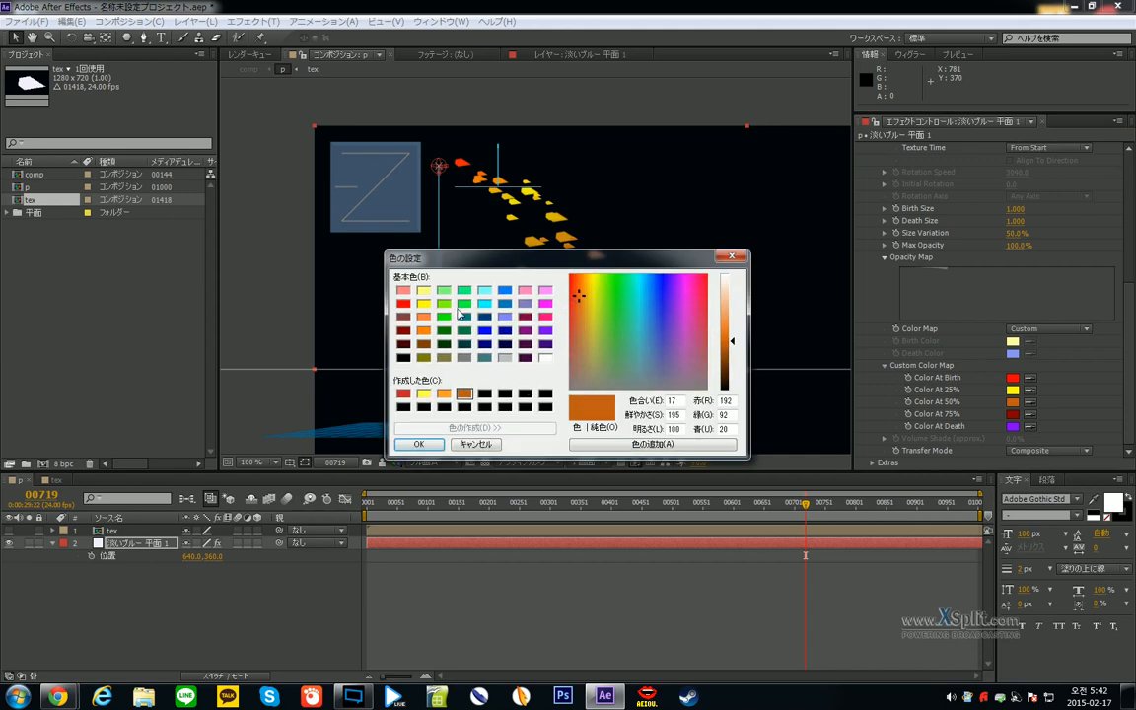
left_click(465, 304)
left_click(418, 444)
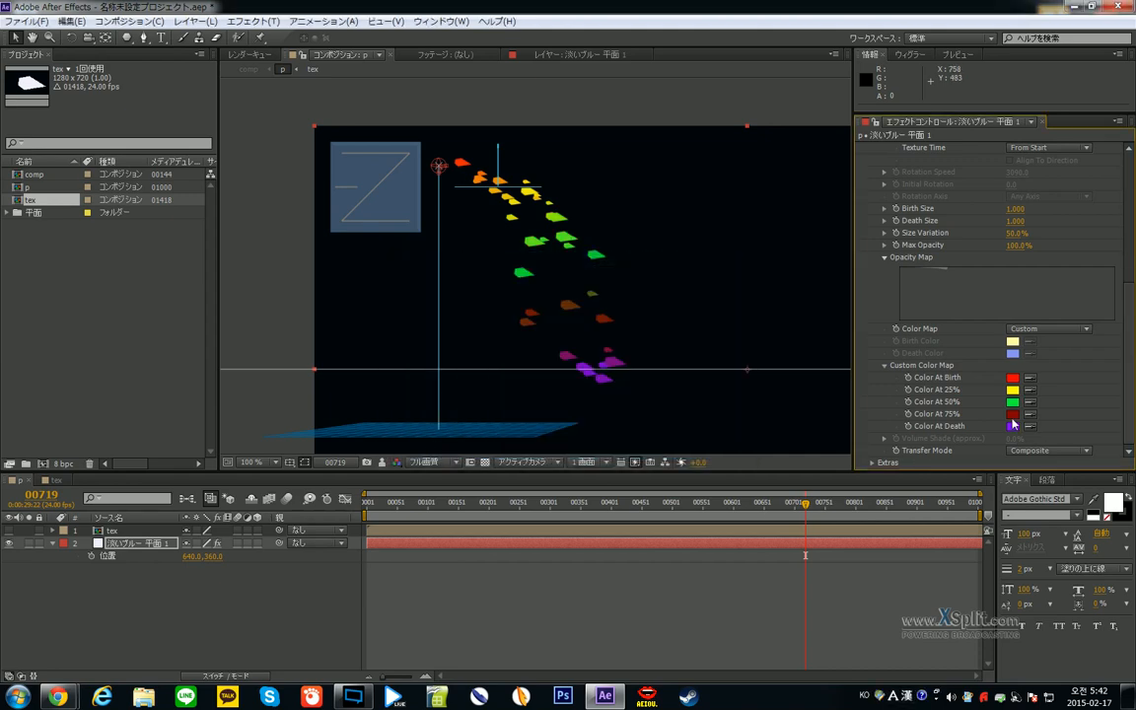
left_click(1013, 414)
left_click(485, 331)
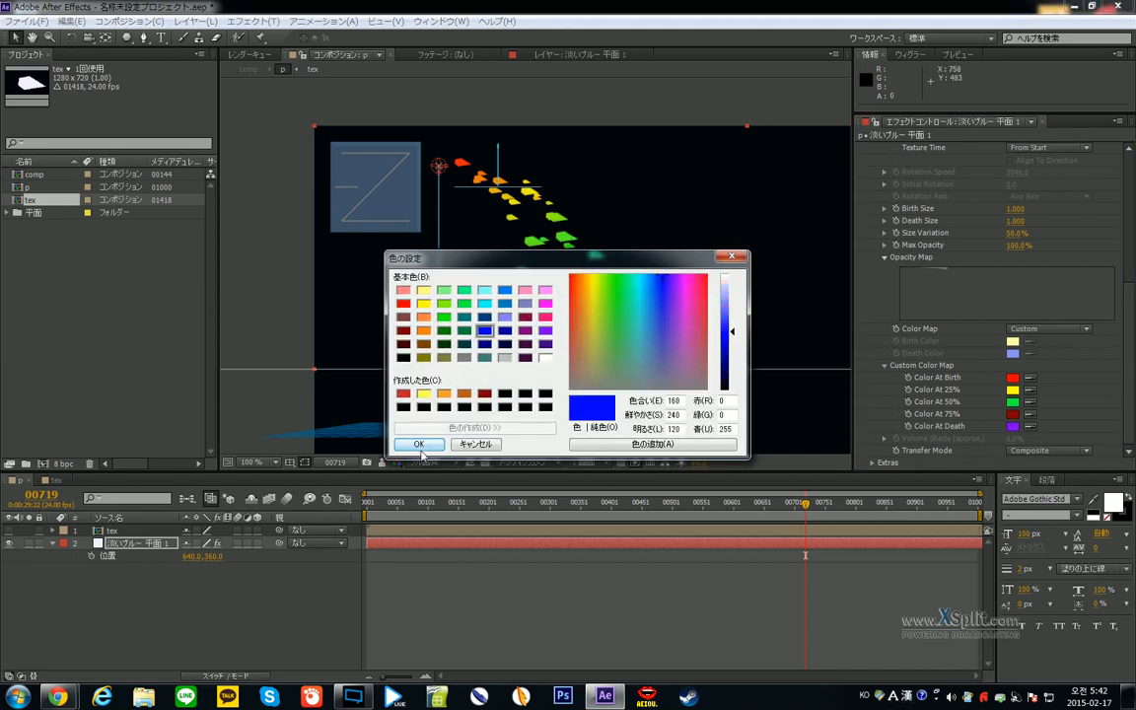
left_click(420, 443)
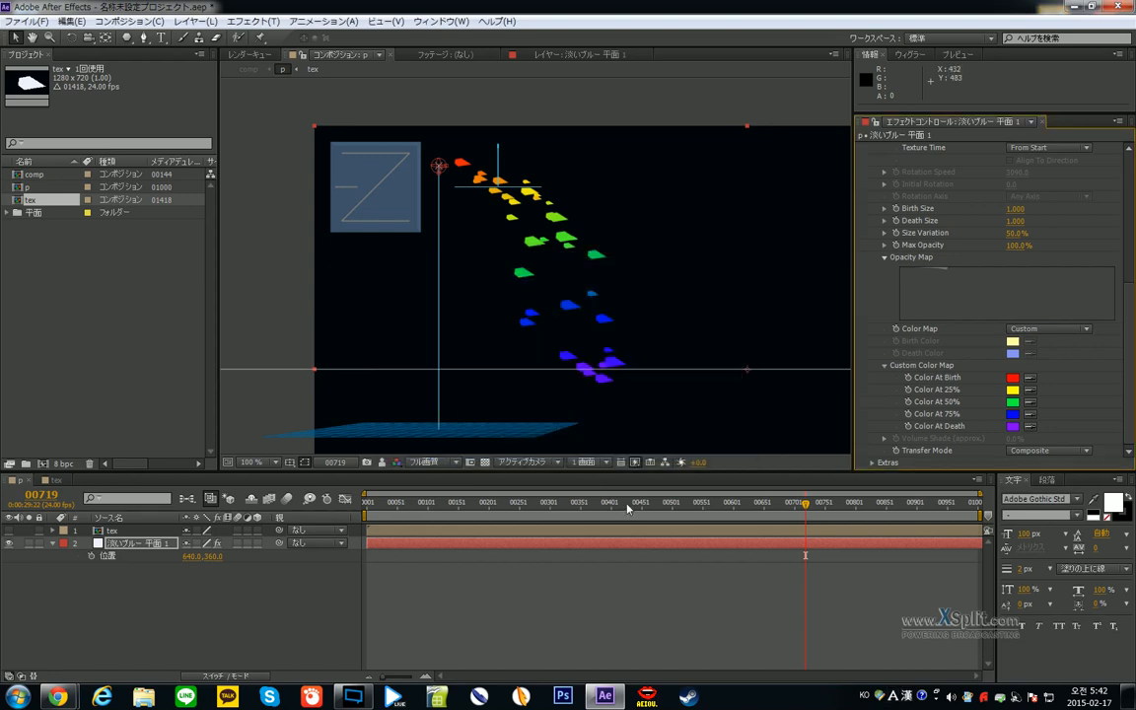
left_click_drag(466, 503, 766, 505)
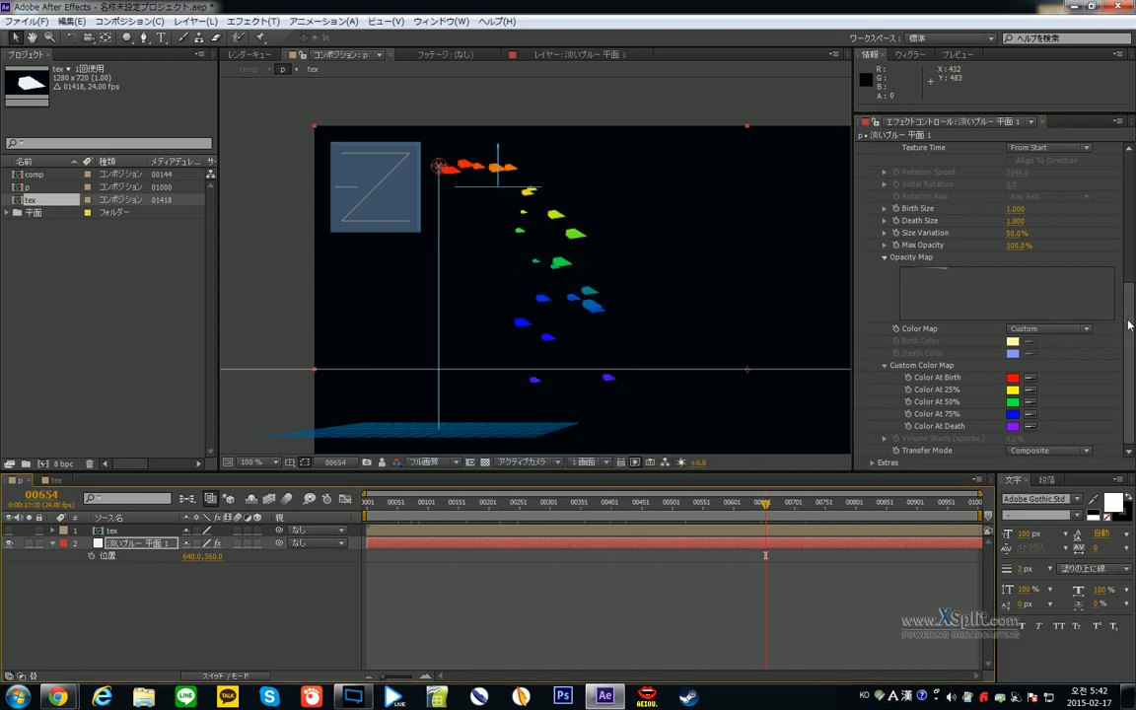
- Try a Birth Rate of 20 for the particles, and reduce it to 10
scroll(944, 322, "up", 10)
left_click(1013, 173)
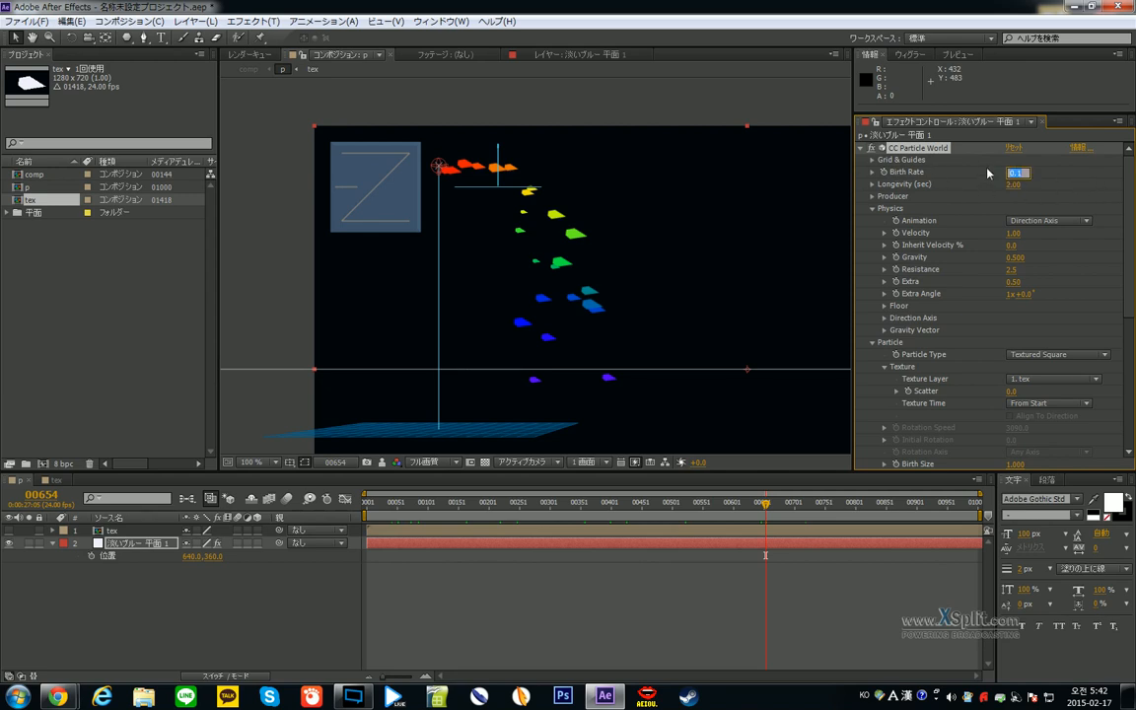
type("20")
key("Return")
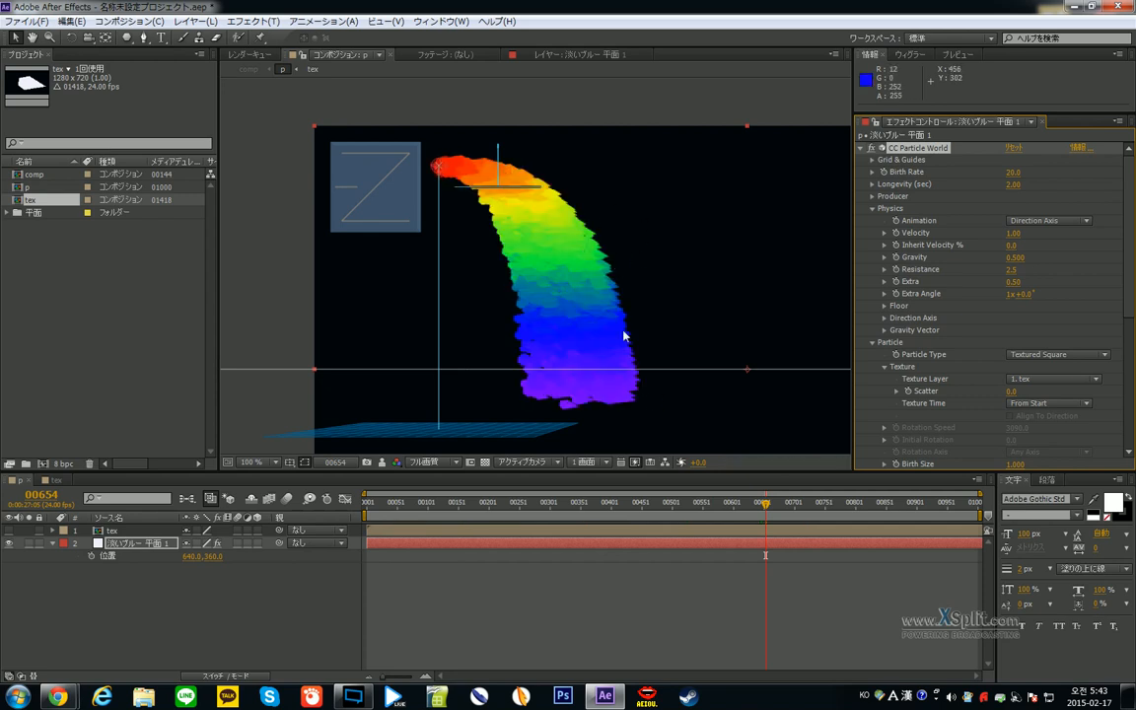
left_click(1014, 173)
key("Return")
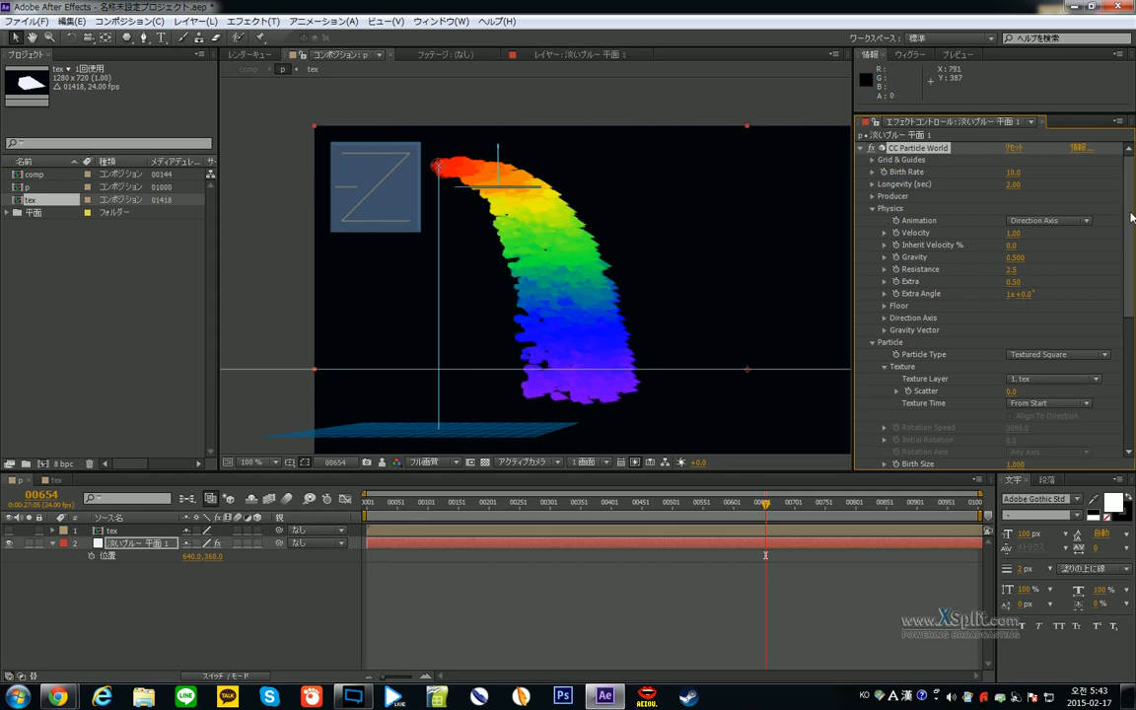
- Try the Screen Transfer Mode on the particles, and return it to Composite
scroll(1016, 296, "down", 5)
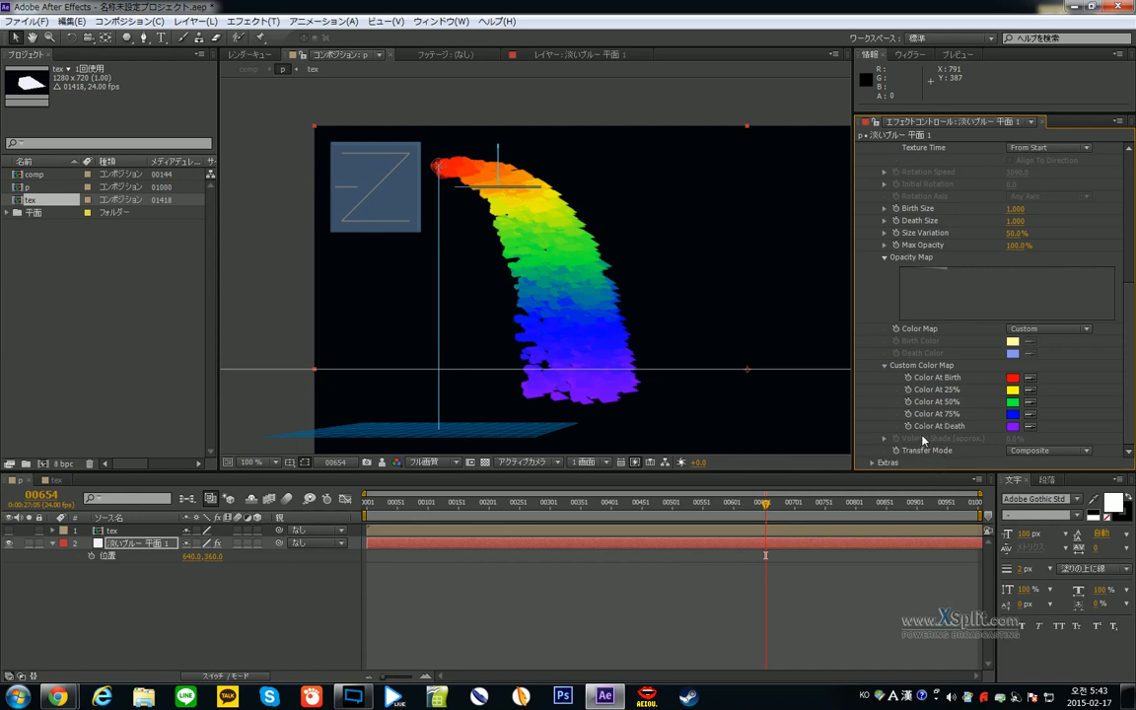
left_click(1029, 455)
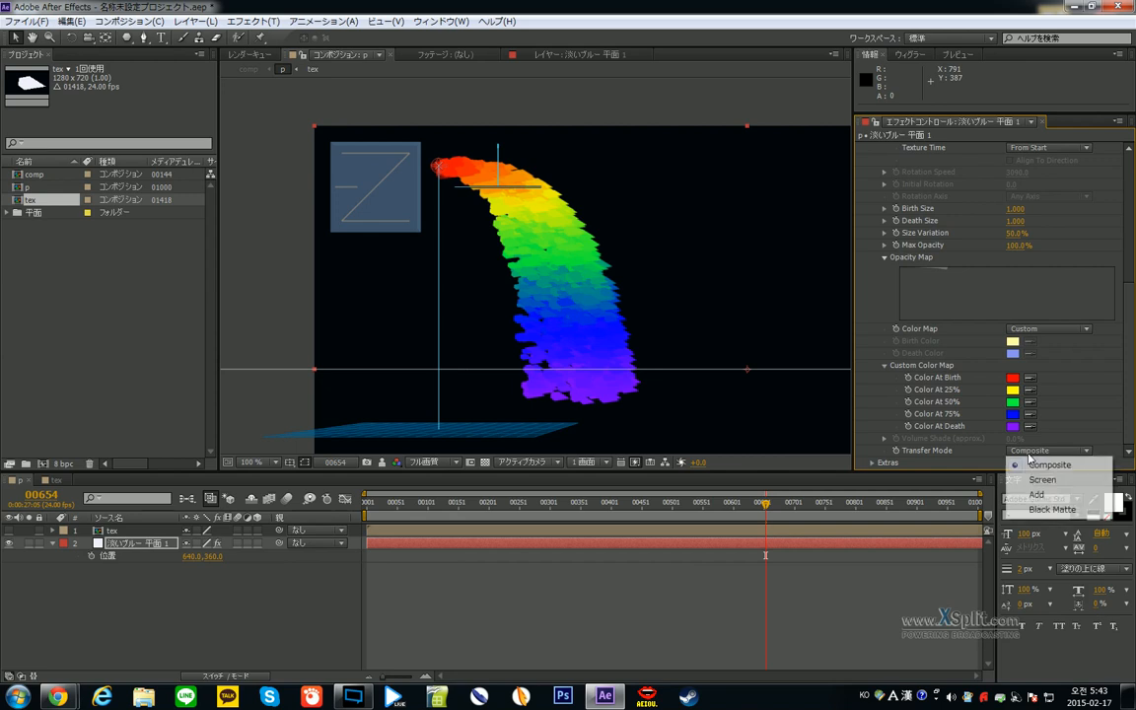
left_click(1026, 480)
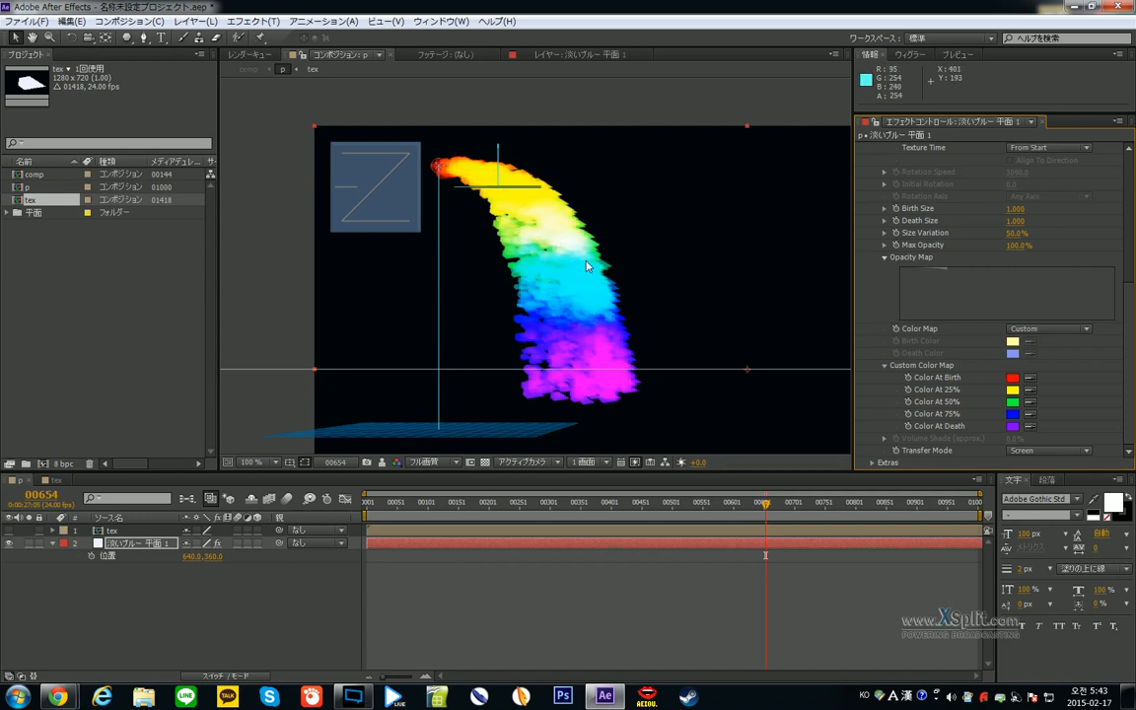
left_click(1037, 455)
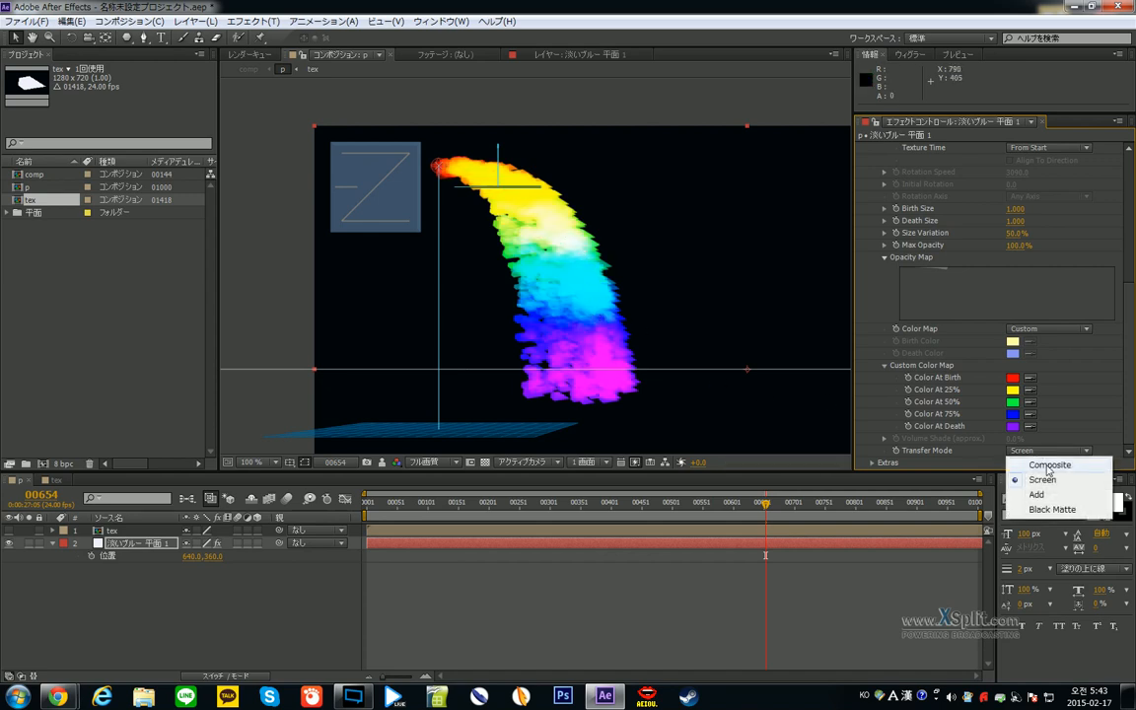
left_click(1050, 465)
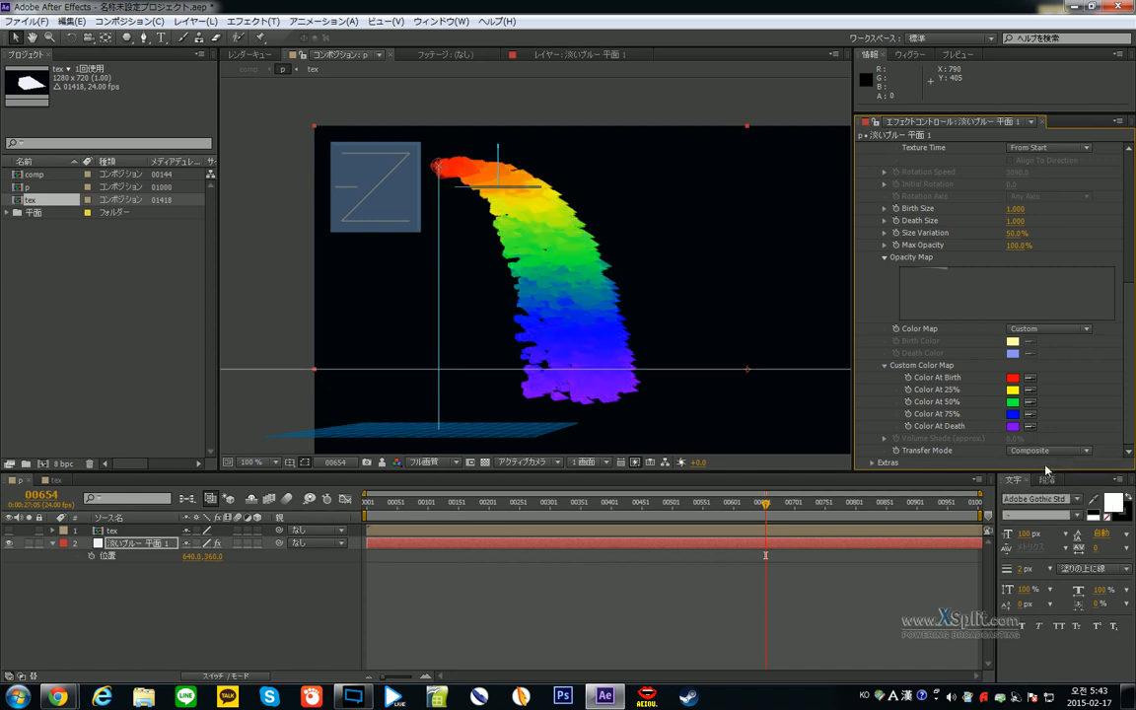
- Try the Add and Black Matte Transfer Modes on the particles, and restore Composite
left_click(1046, 451)
left_click(1037, 494)
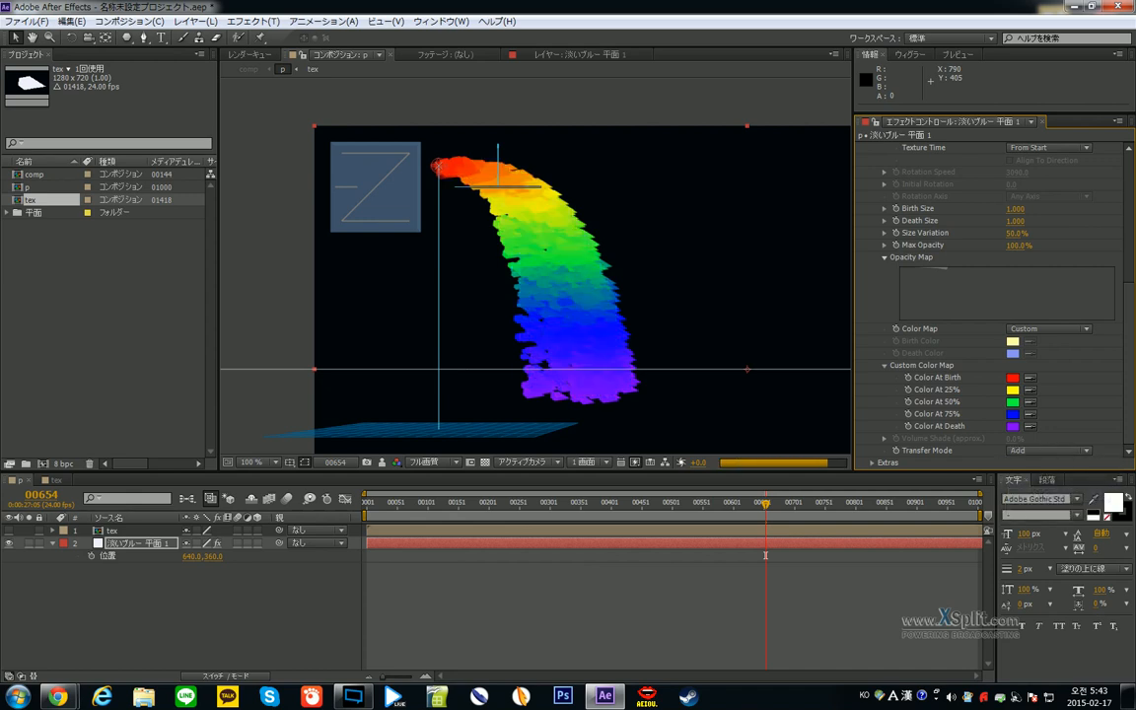
left_click(1046, 451)
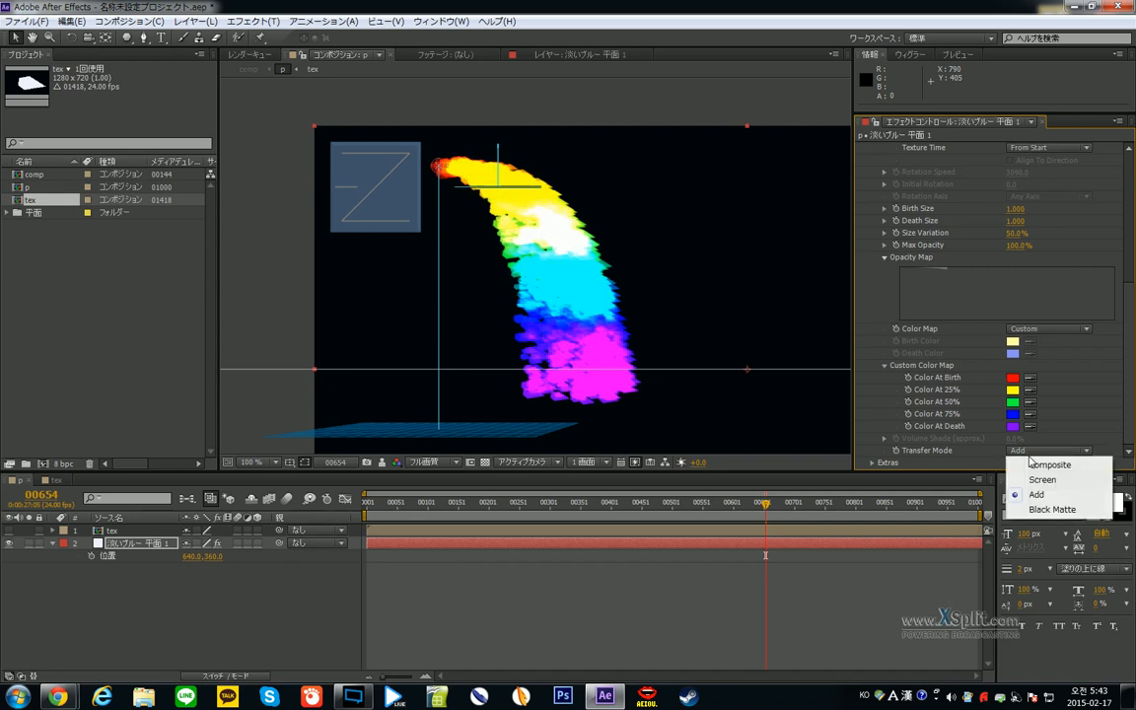
left_click(1044, 509)
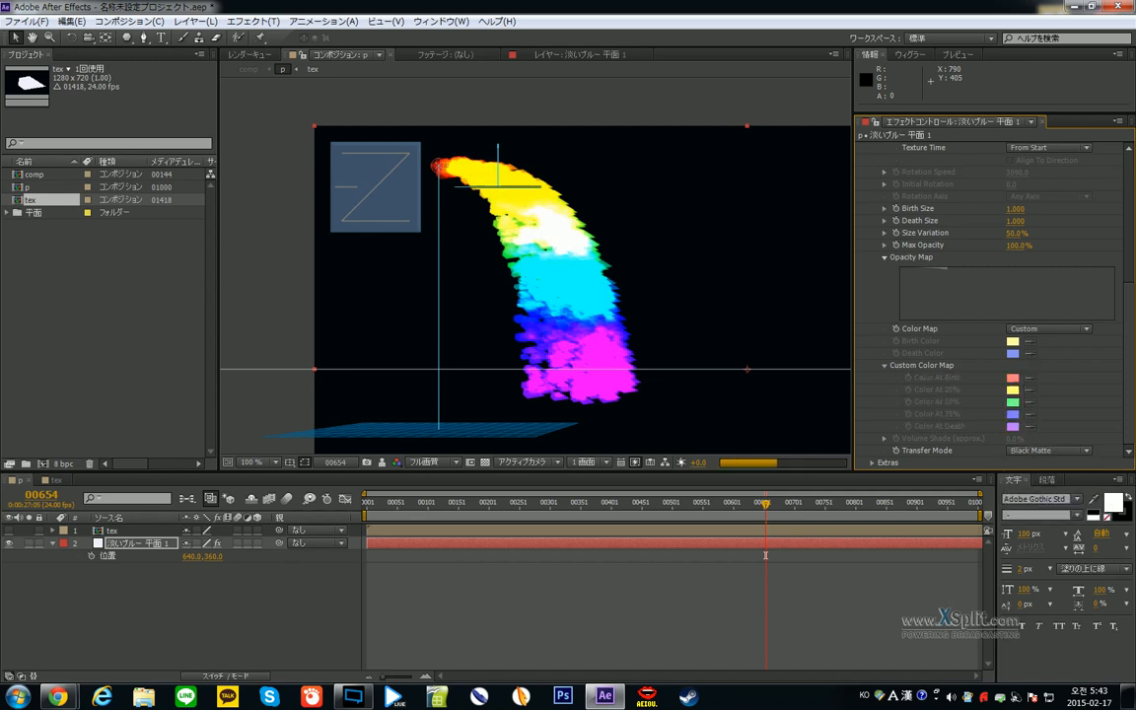
left_click(1046, 451)
left_click(1043, 465)
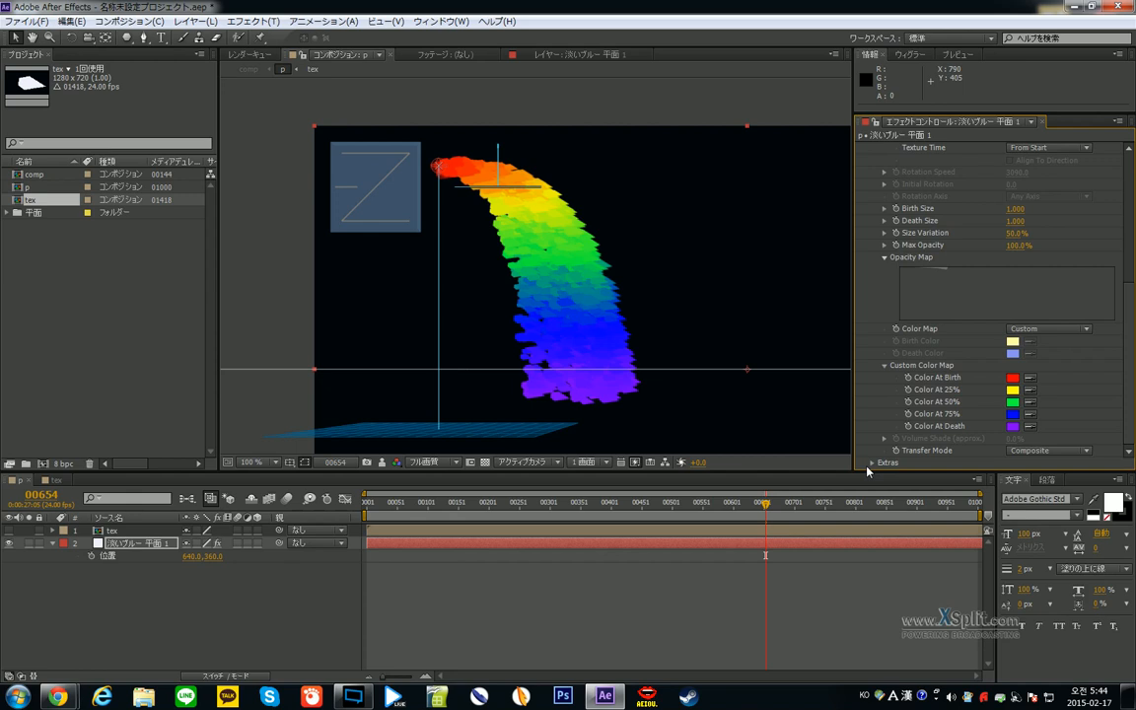
- Expand the Effect Camera settings under Extras and reduce the camera Distance to 0.88
left_click(869, 466)
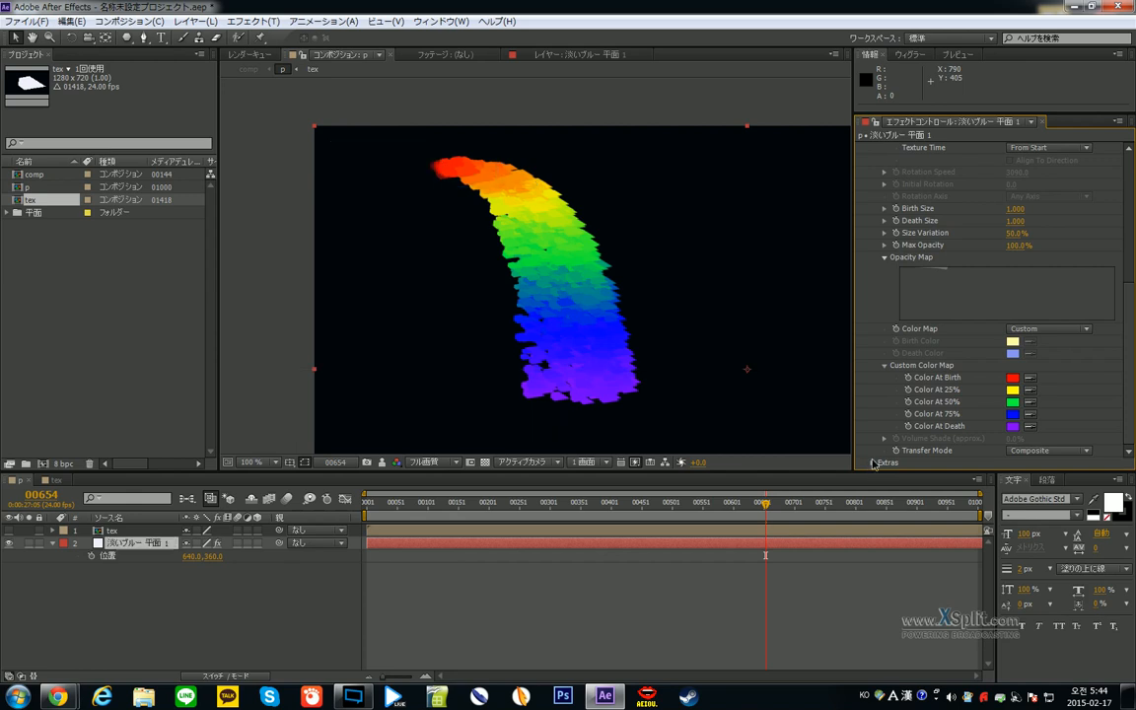
left_click(873, 463)
scroll(910, 401, "down", 2)
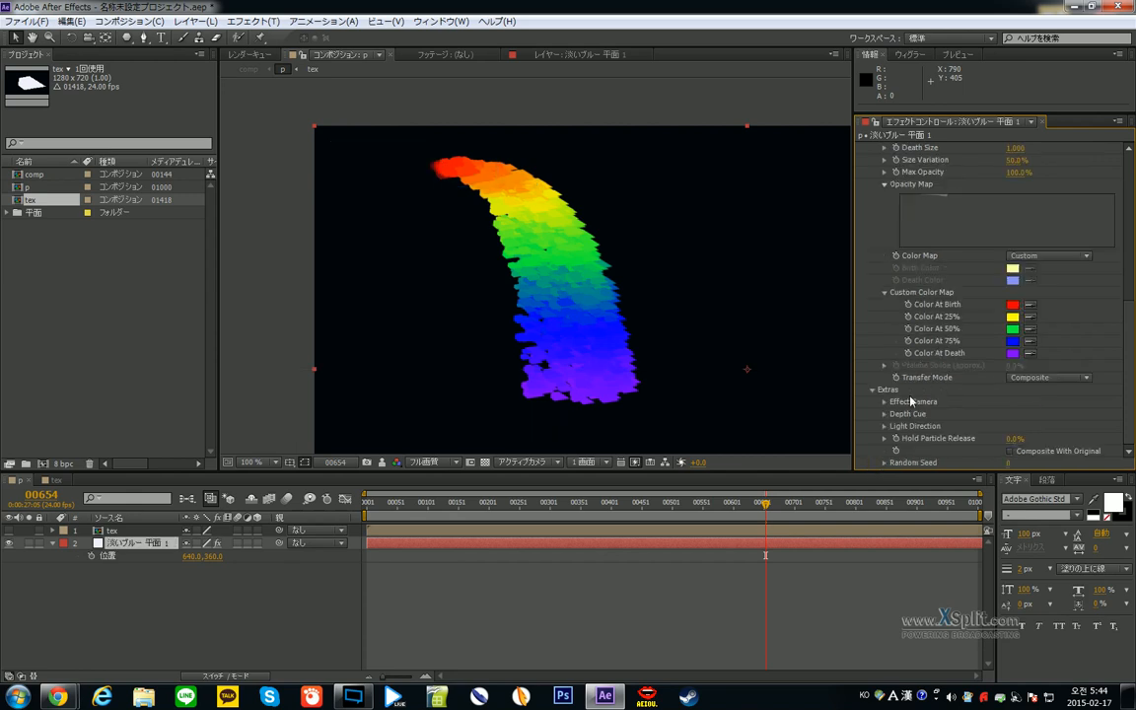
left_click(885, 401)
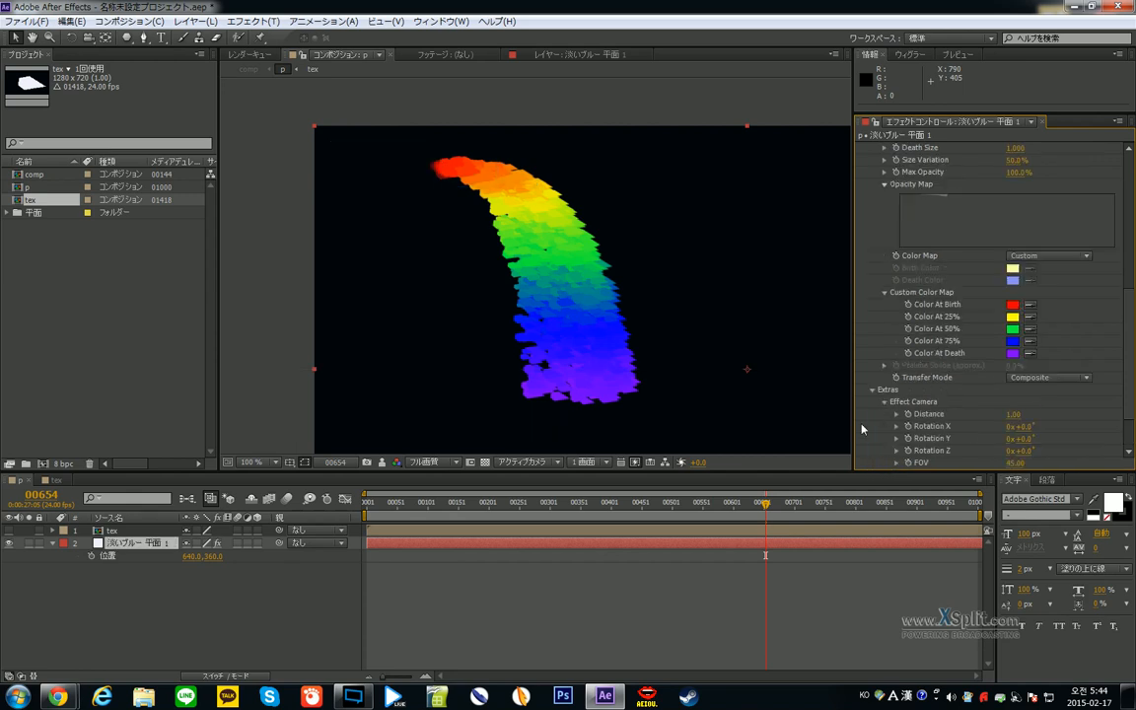
scroll(912, 399, "down", 1)
scroll(912, 398, "down", 1)
left_click_drag(1014, 353, 1003, 353)
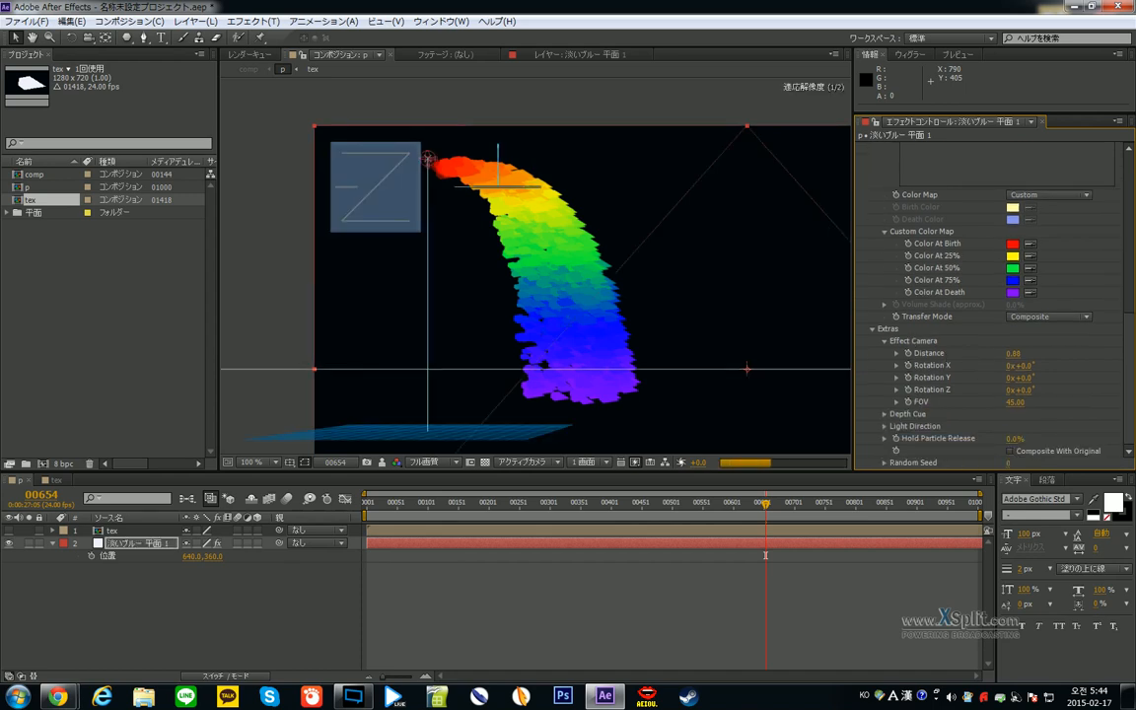
- Try a Birth Rate of 10.1 for the particles, and reduce it to 0.1
scroll(986, 296, "up", 10)
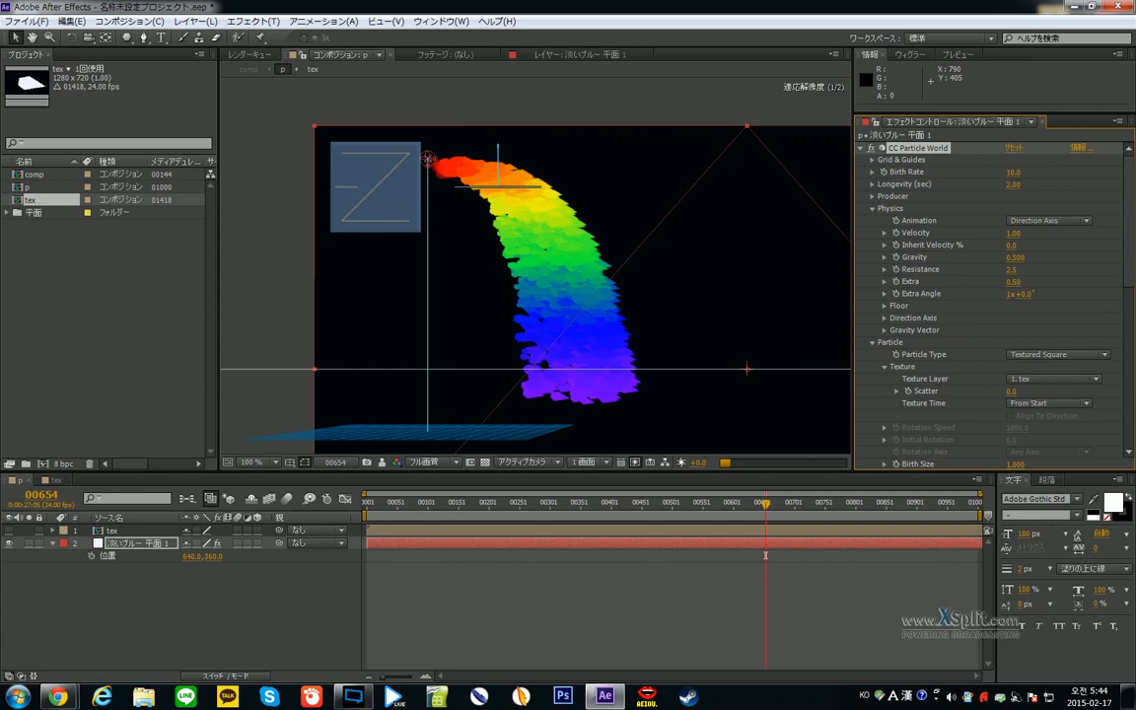
left_click(1014, 173)
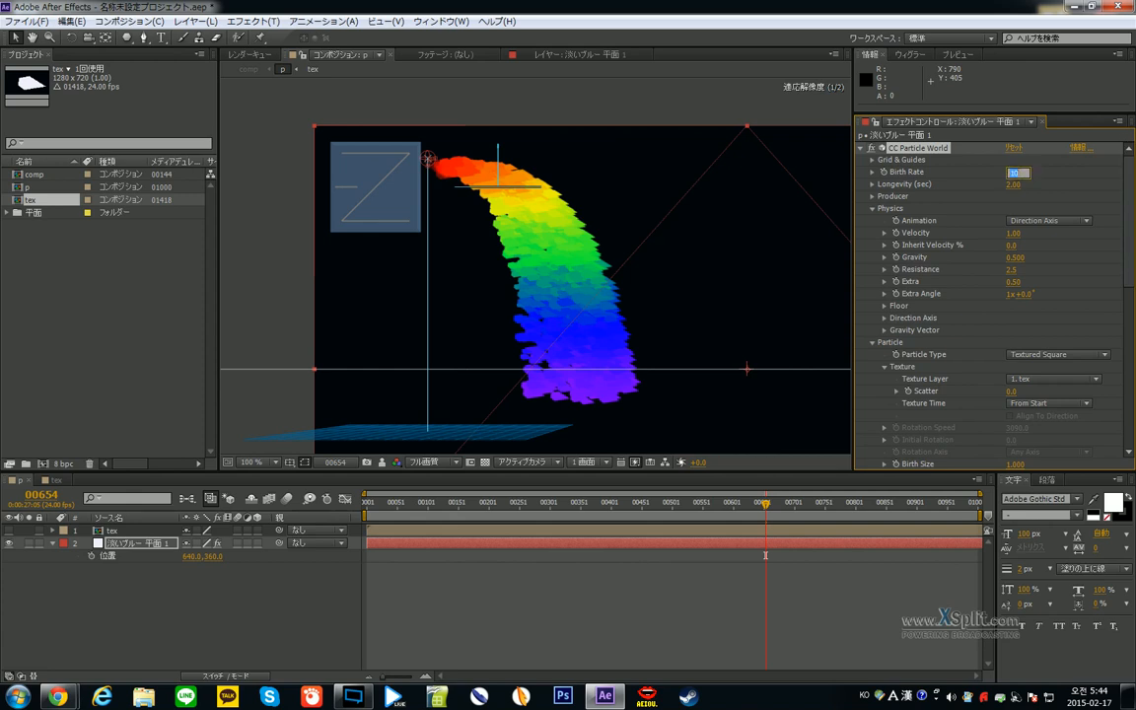
type("10.1")
key("Return")
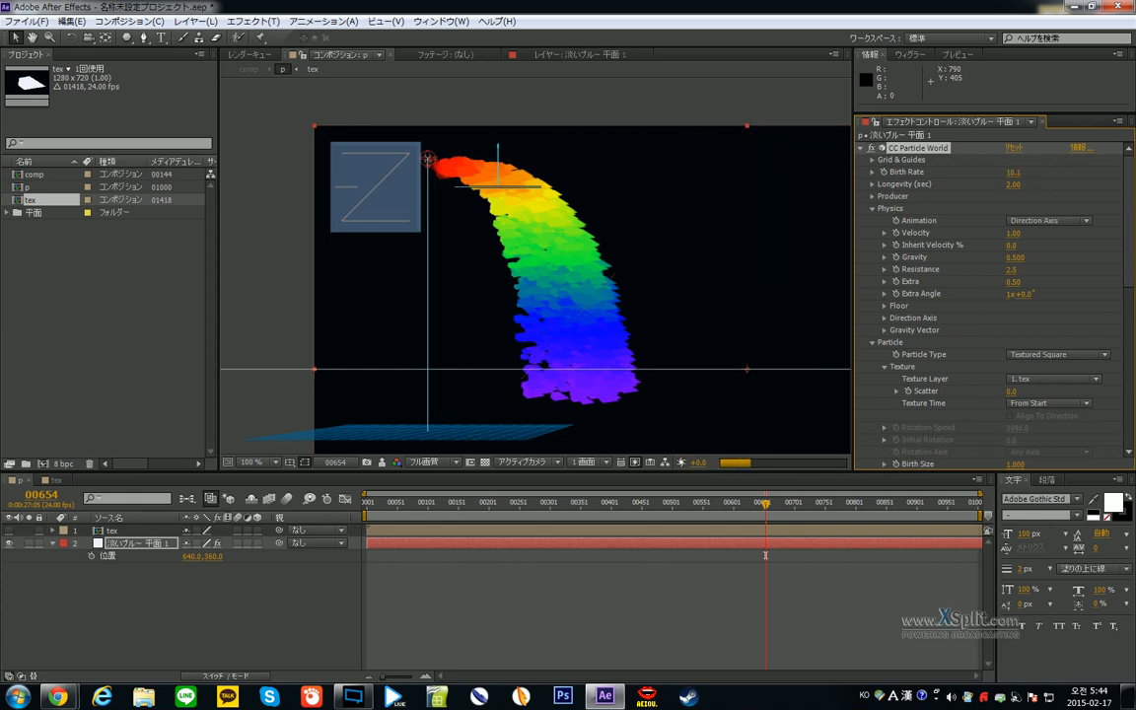
left_click(1014, 173)
type("0.1")
key("Return")
- Try an Effect Camera Distance of 1.56, Rotation X +2°, Y -5°, Z +4° and an FOV of 63.60
scroll(1016, 257, "down", 5)
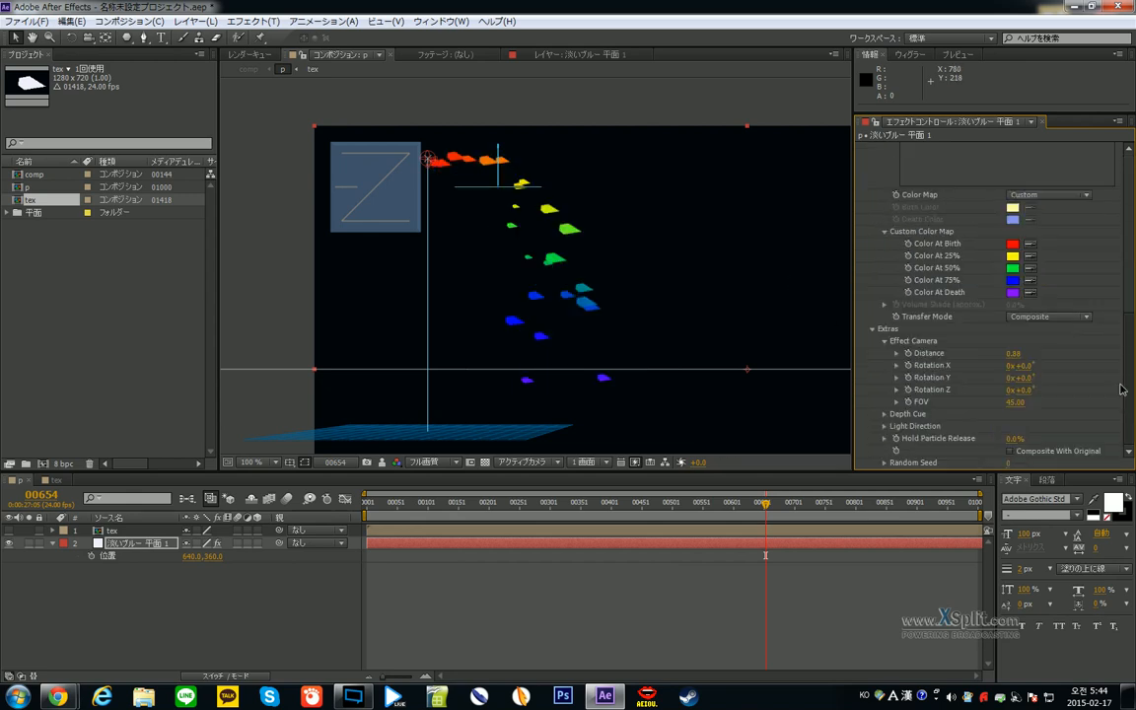
left_click_drag(1018, 353, 1024, 390)
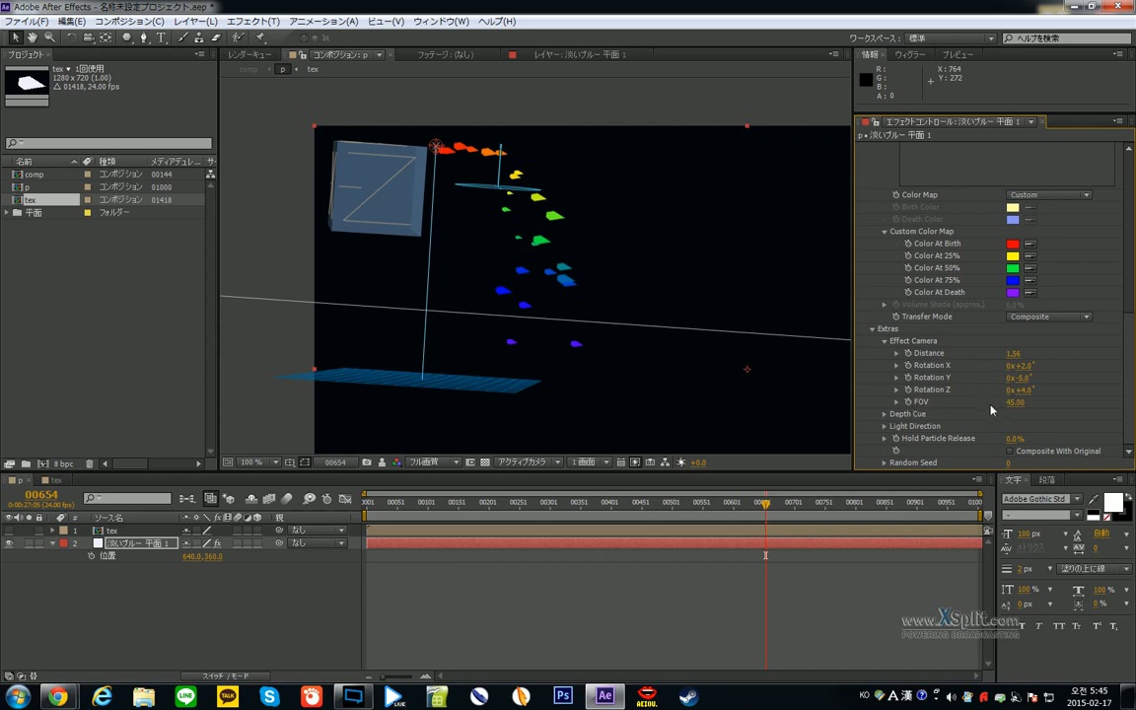
mouse_move(1015, 402)
left_mouse_down()
mouse_move(994, 402)
mouse_move(1042, 401)
mouse_move(995, 401)
mouse_move(1008, 414)
left_mouse_up()
- Expand the Depth Cue settings under Extras and view the available Type options
left_click(884, 414)
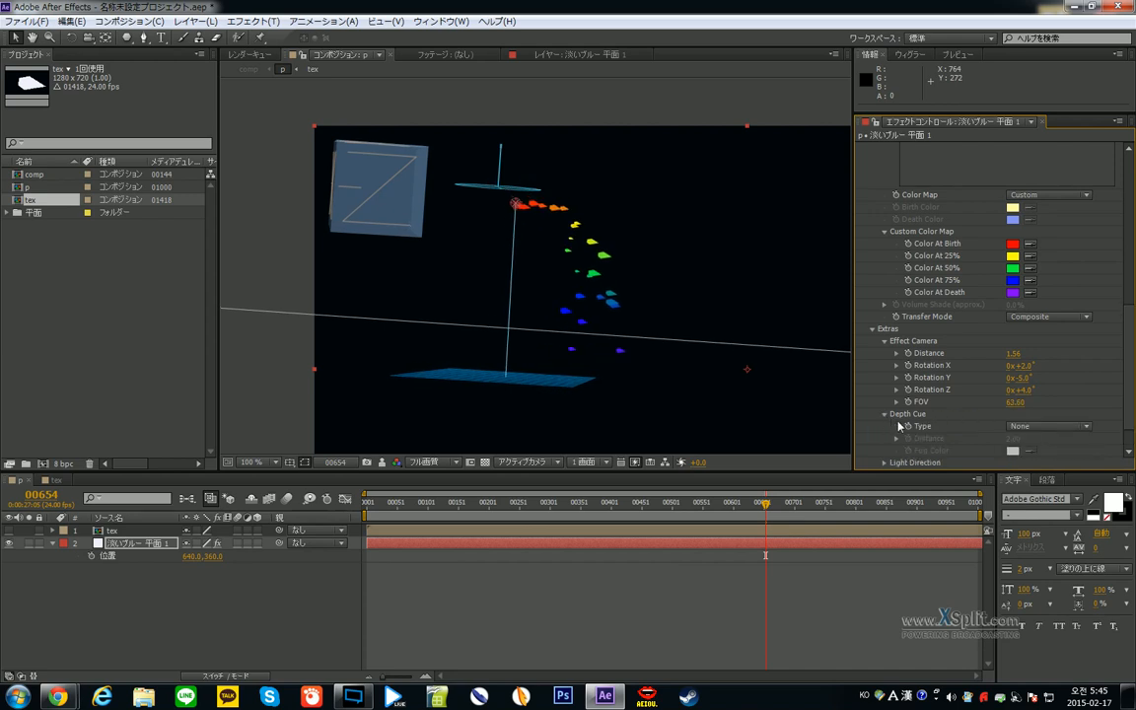
scroll(946, 375, "down", 1)
left_click(1065, 391)
left_click(963, 345)
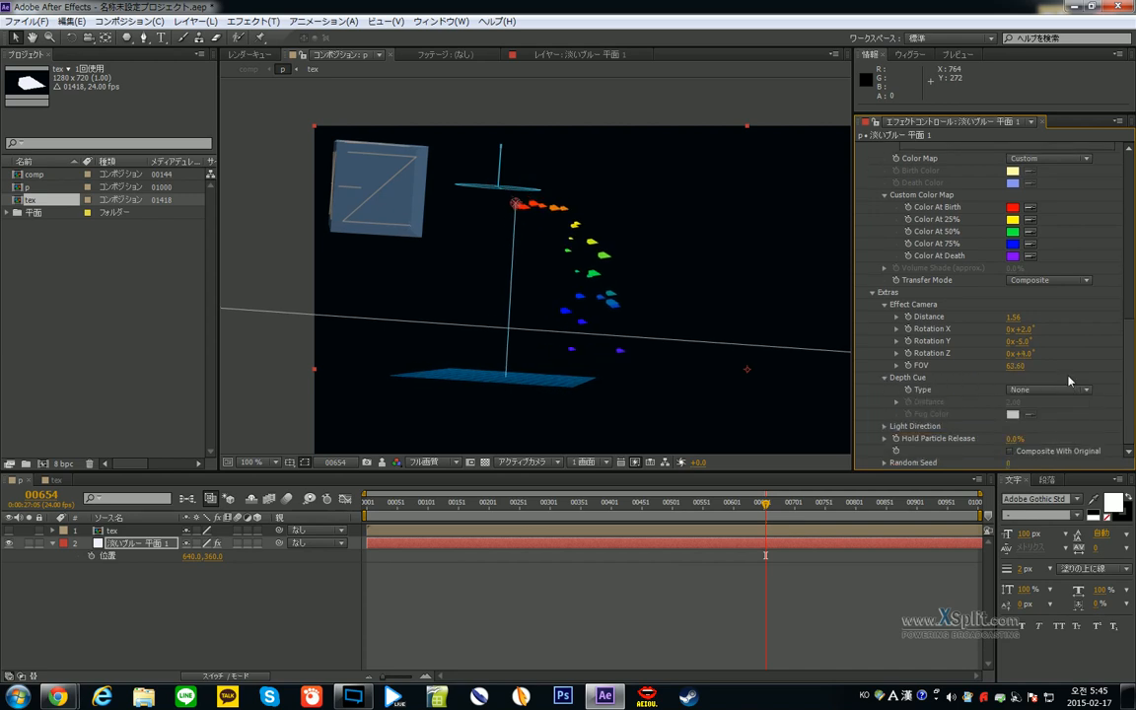
- Collapse the Physics and Particle groups, expand Producer, and try a Radius Z of 1.265
scroll(920, 226, "up", 10)
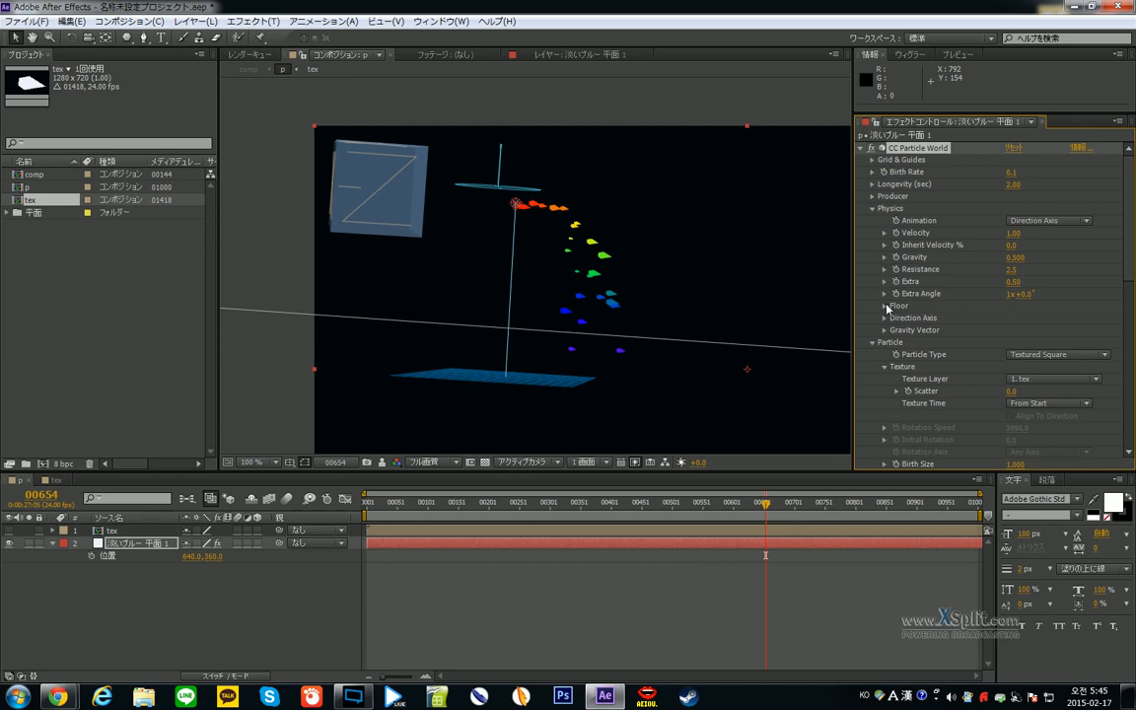
left_click(873, 209)
left_click(872, 220)
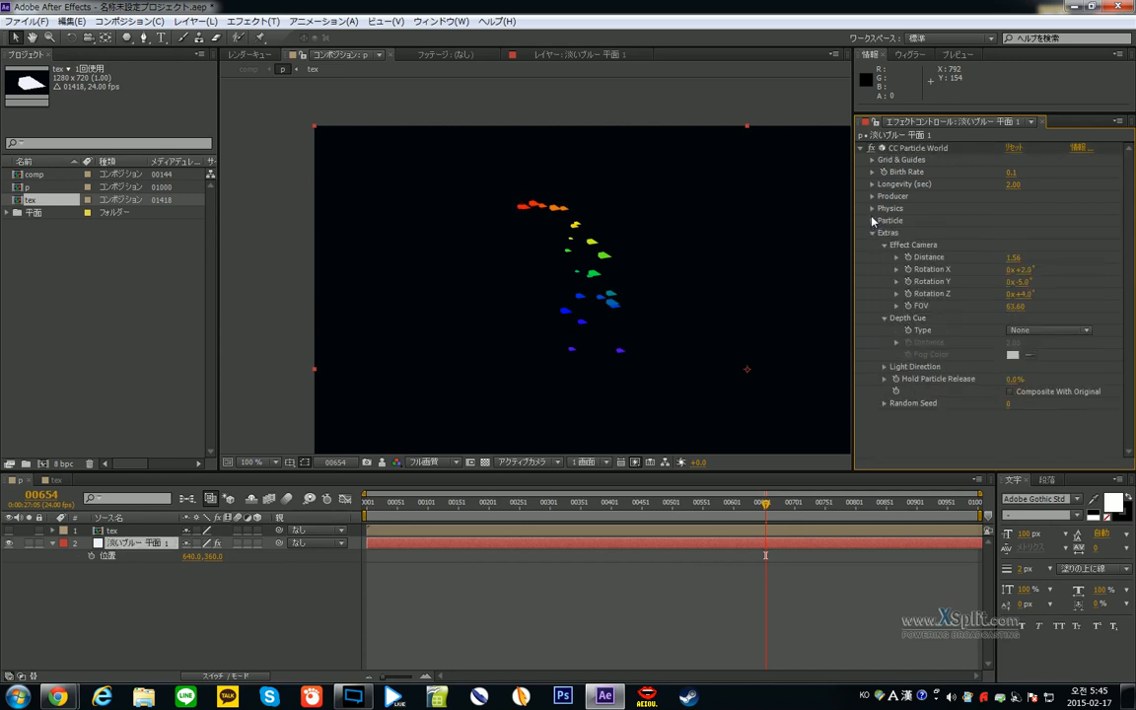
left_click(872, 210)
left_click(873, 209)
left_click(873, 196)
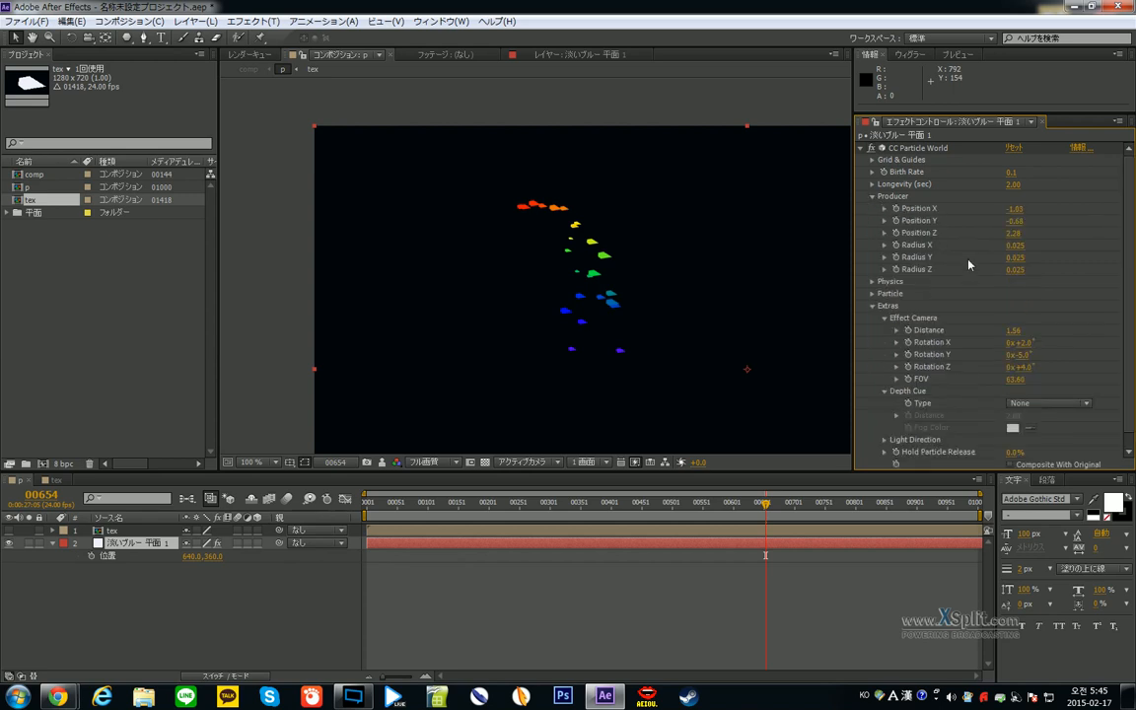
left_click_drag(1015, 269, 1085, 292)
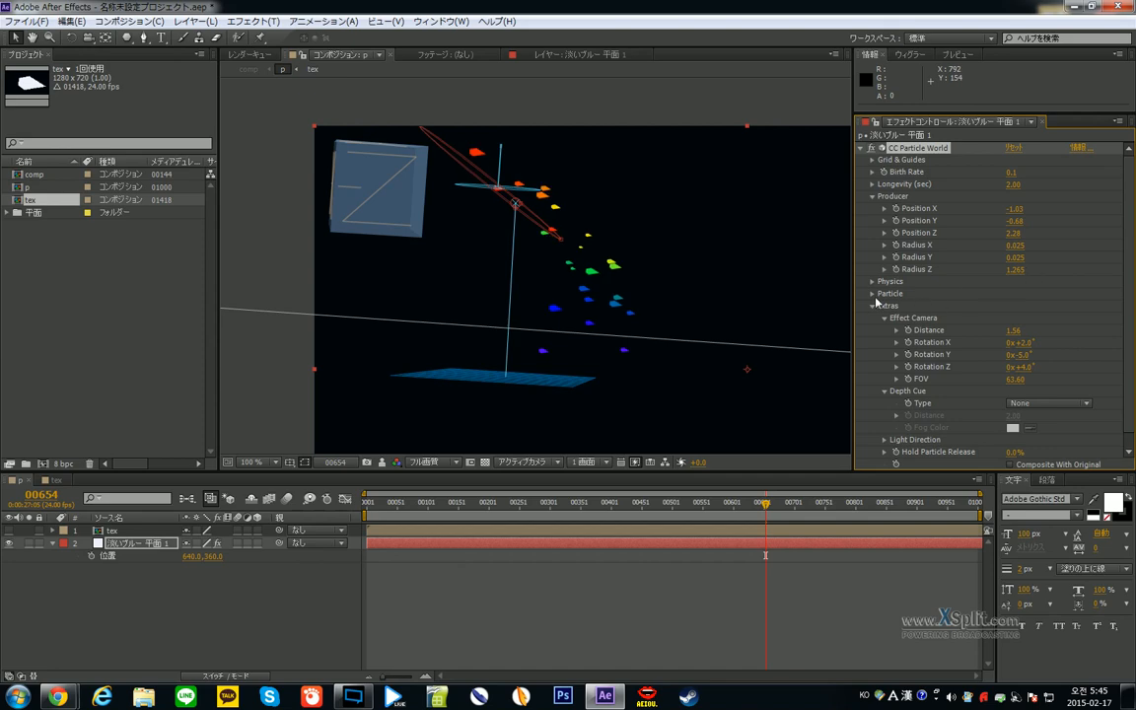
- Reset the CC Particle World effect to its defaults and set the Longevity to 0.1 seconds
left_click(1014, 148)
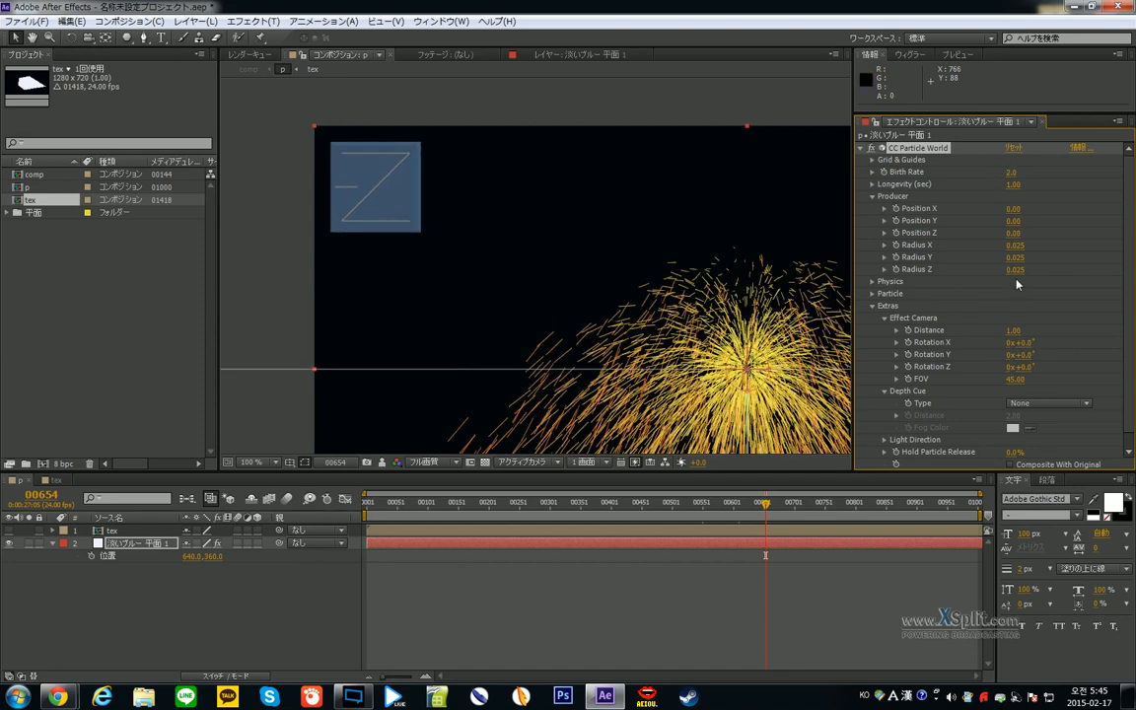
left_click(1014, 185)
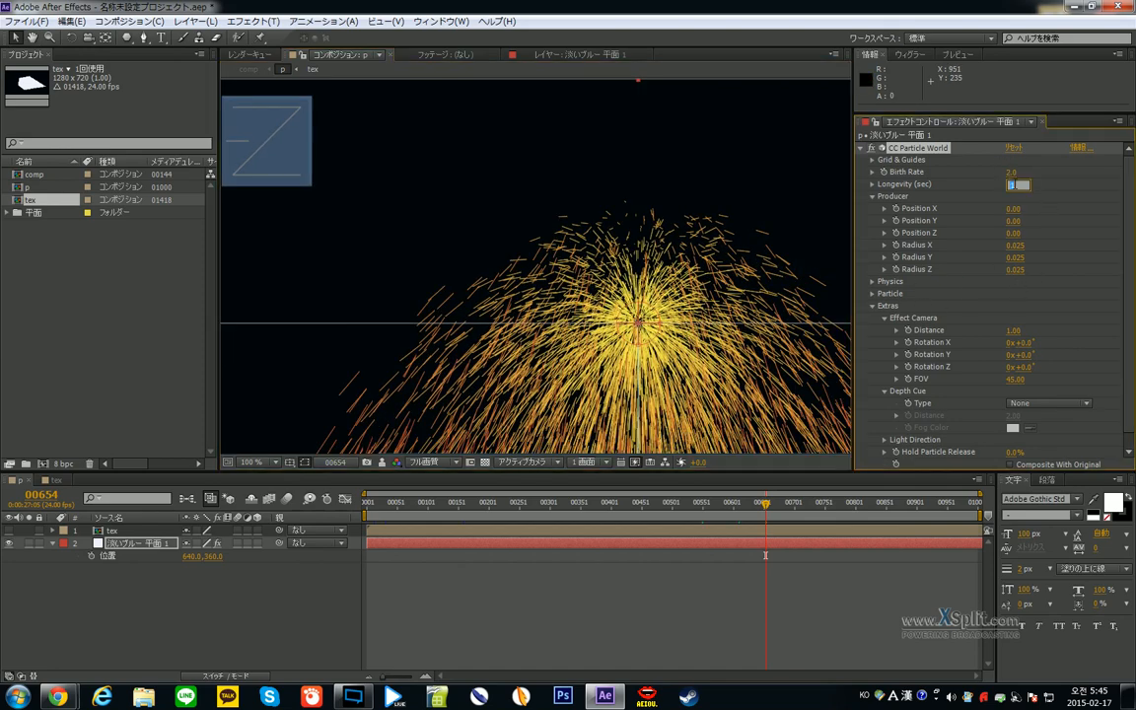
type("0.1")
key("Return")
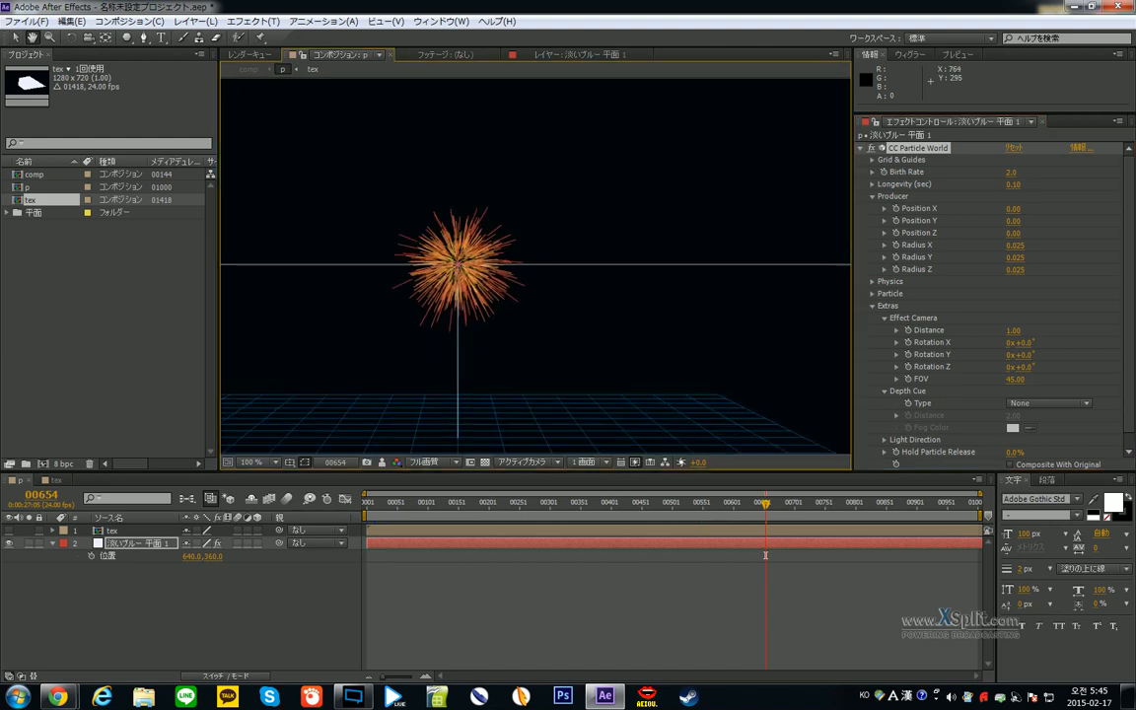
- Set the Particle Type to Textured Square with the tex layer as Texture Layer, and check the particles at frame 772
scroll(969, 377, "down", 1)
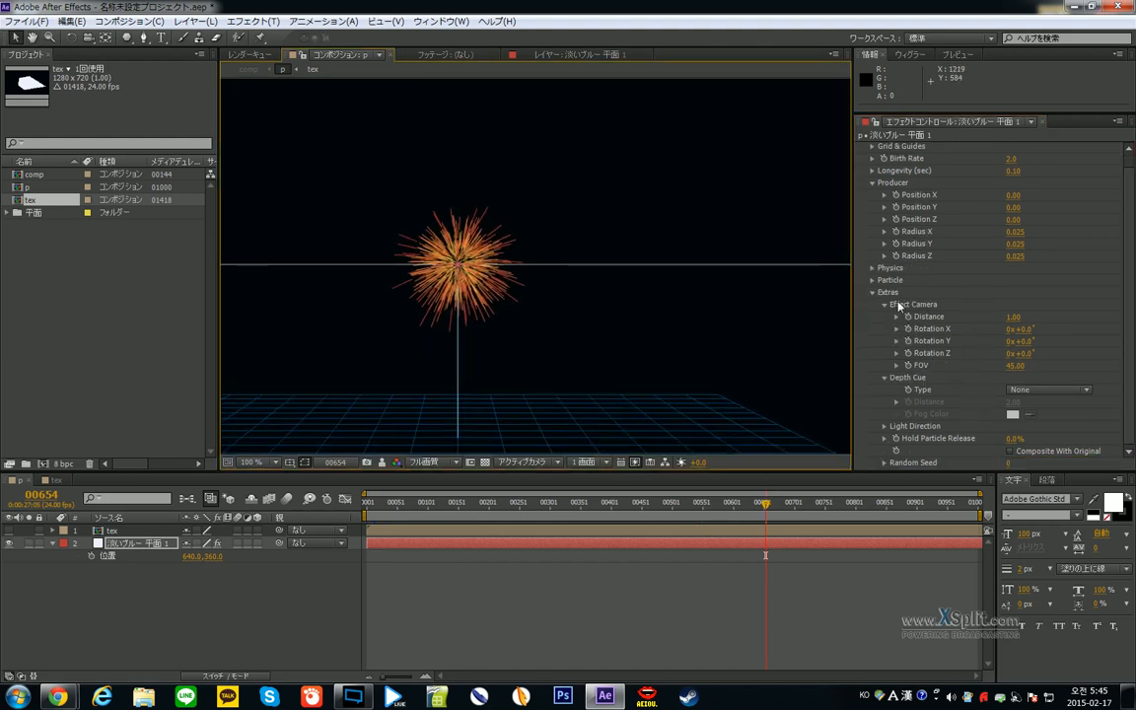
left_click(873, 282)
scroll(927, 305, "down", 3)
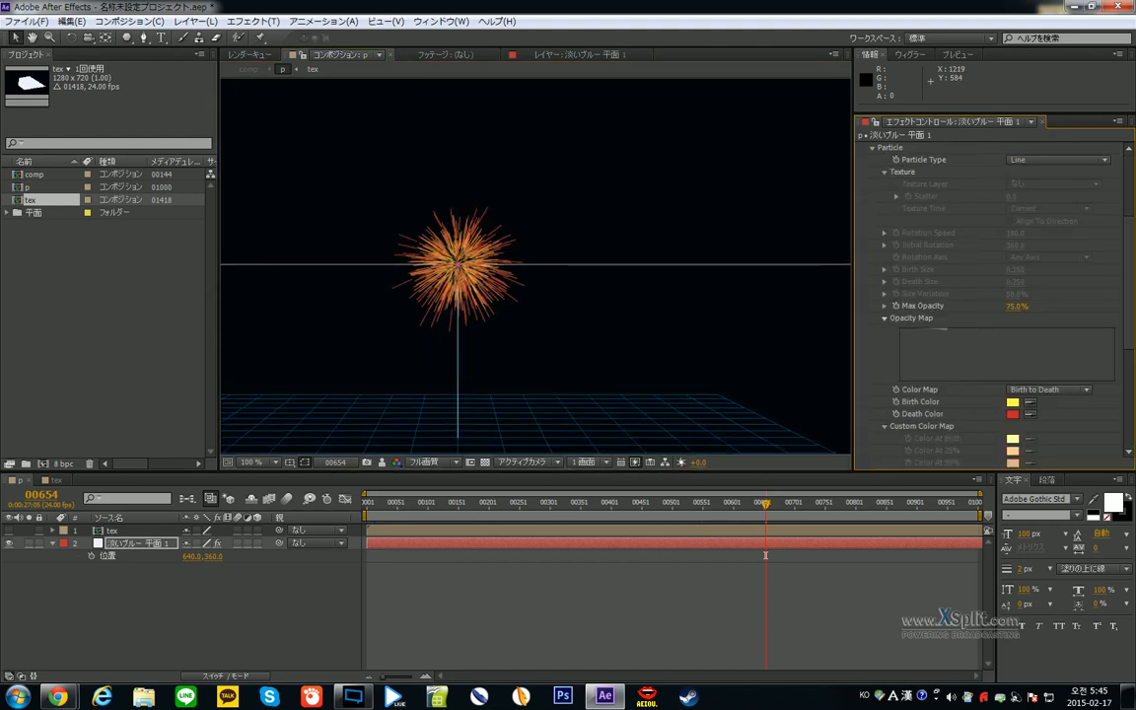
scroll(1031, 320, "up", 2)
left_click(1049, 254)
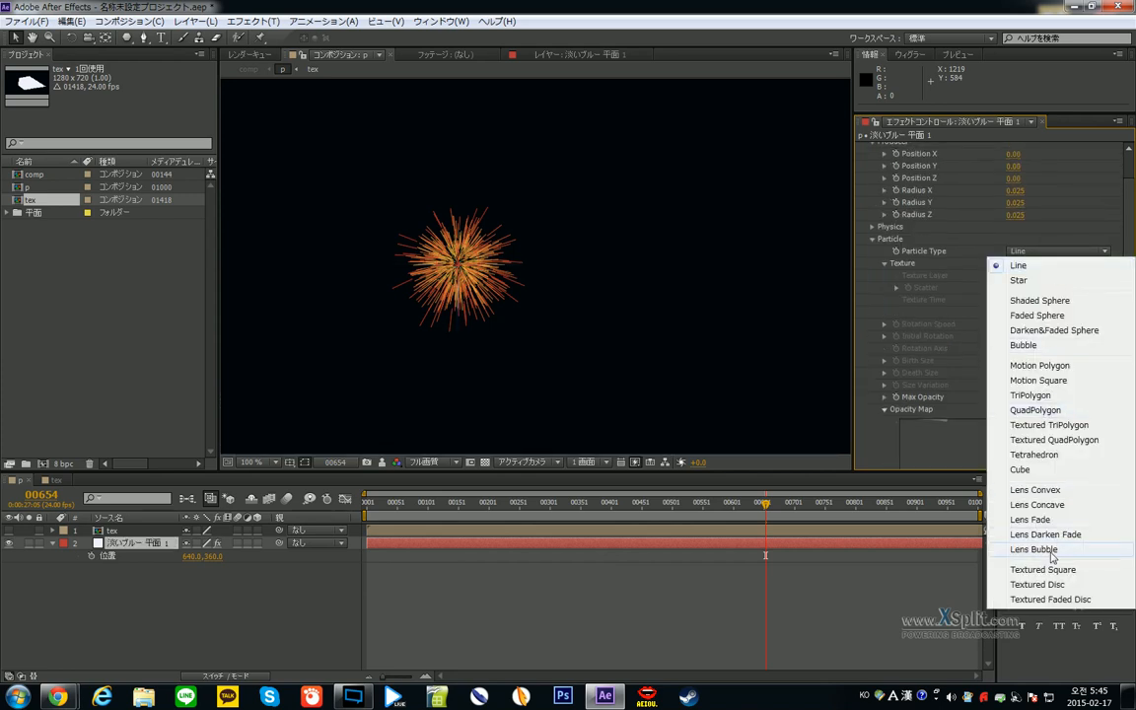
left_click(1040, 568)
left_click_drag(766, 505, 838, 509)
left_click(1030, 278)
left_click(1033, 307)
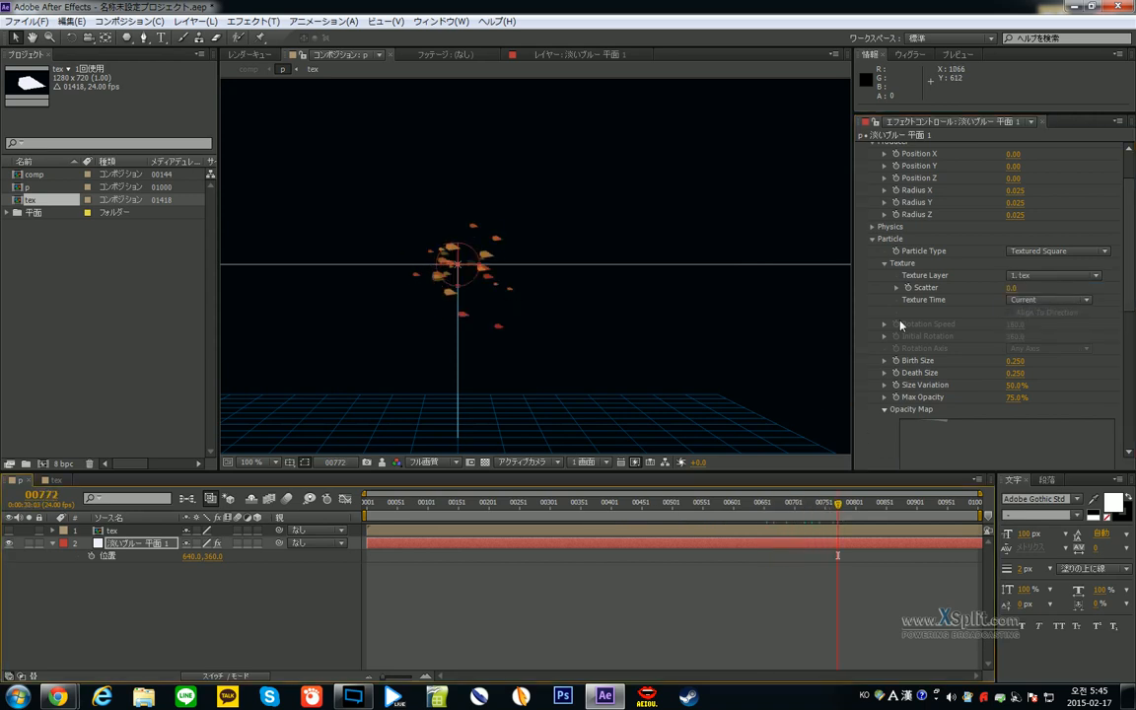
- Expand the Physics settings, set the Animation to Direction Axis, and set the Gravity to 0
scroll(937, 254, "up", 2)
left_click(1033, 308)
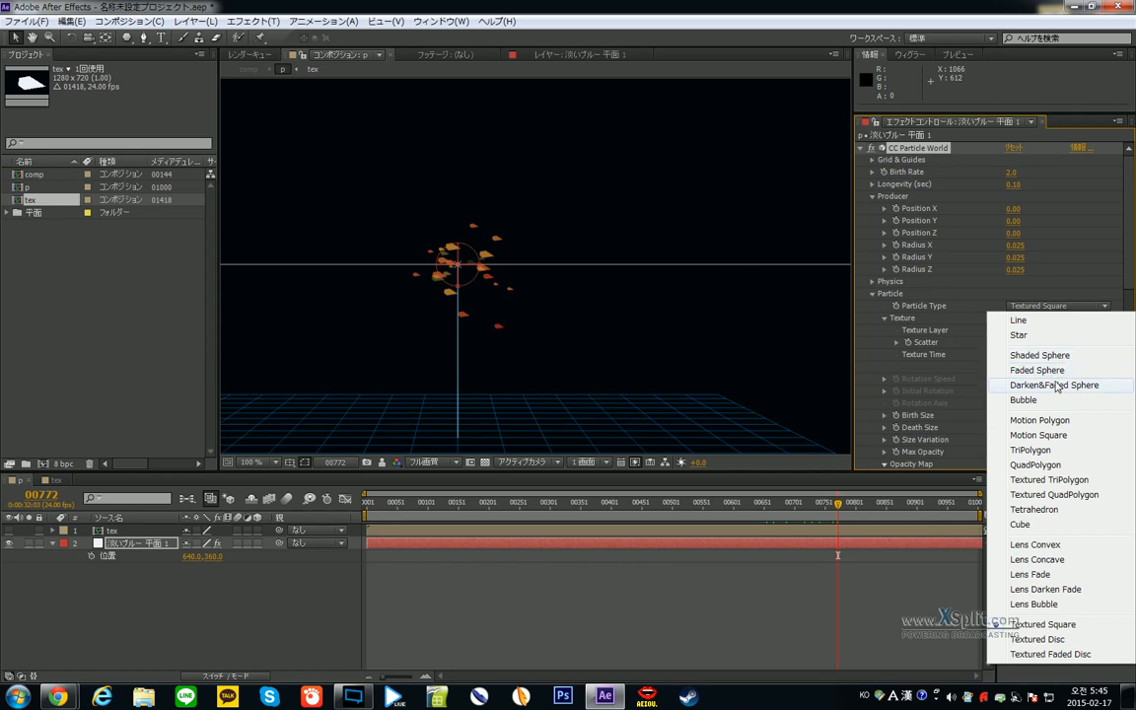
left_click(1056, 283)
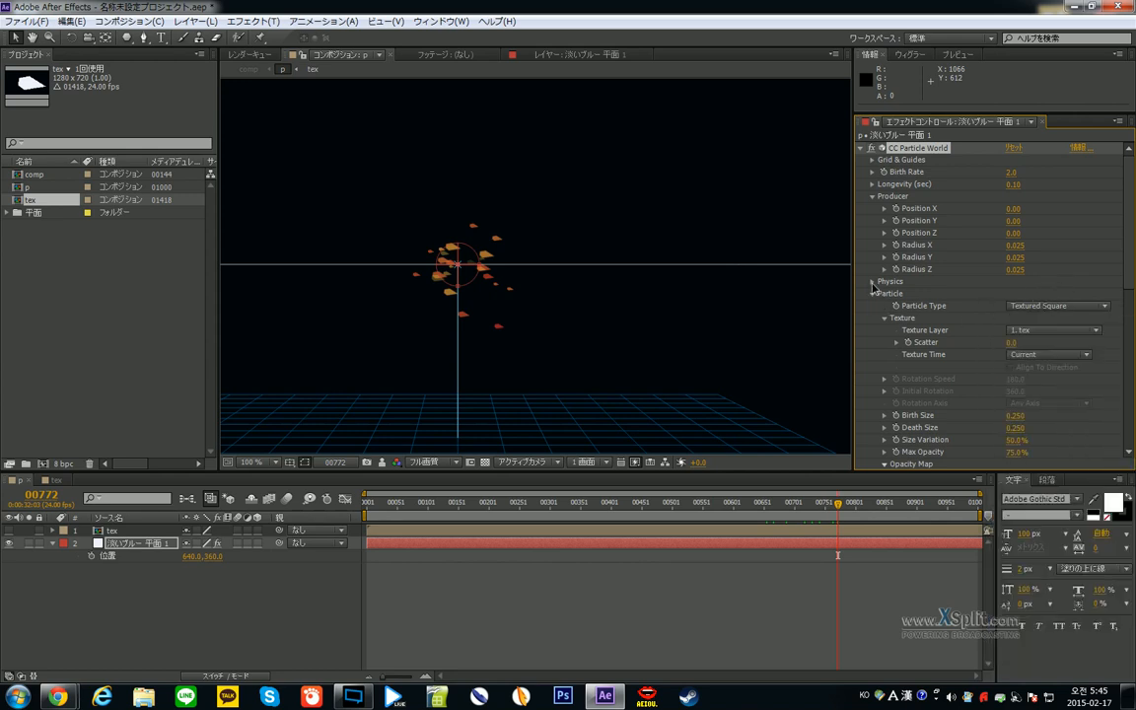
left_click(872, 283)
left_click(1048, 293)
left_click(1050, 322)
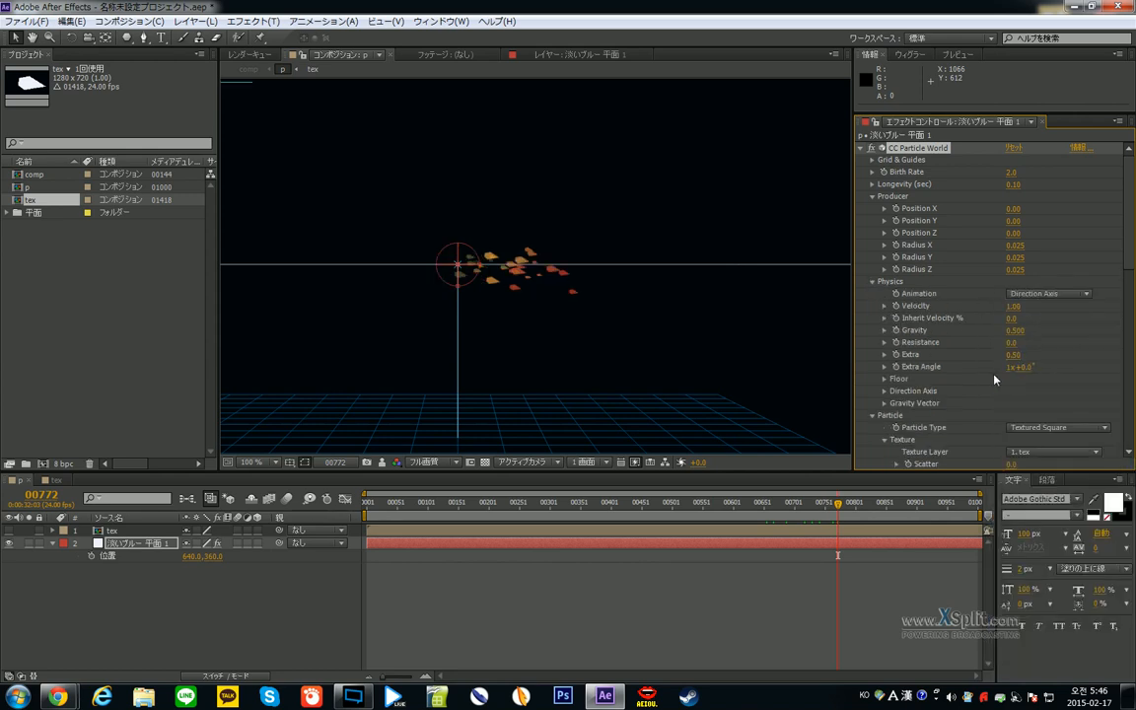
left_click(1016, 330)
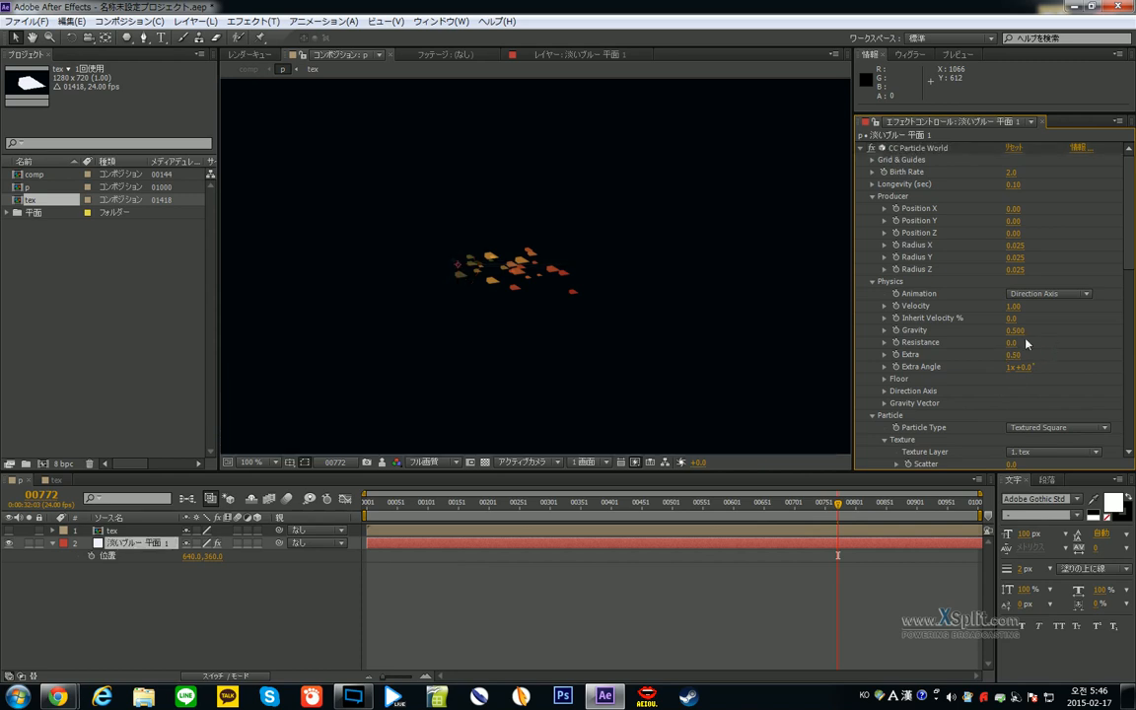
type("0")
key("Return")
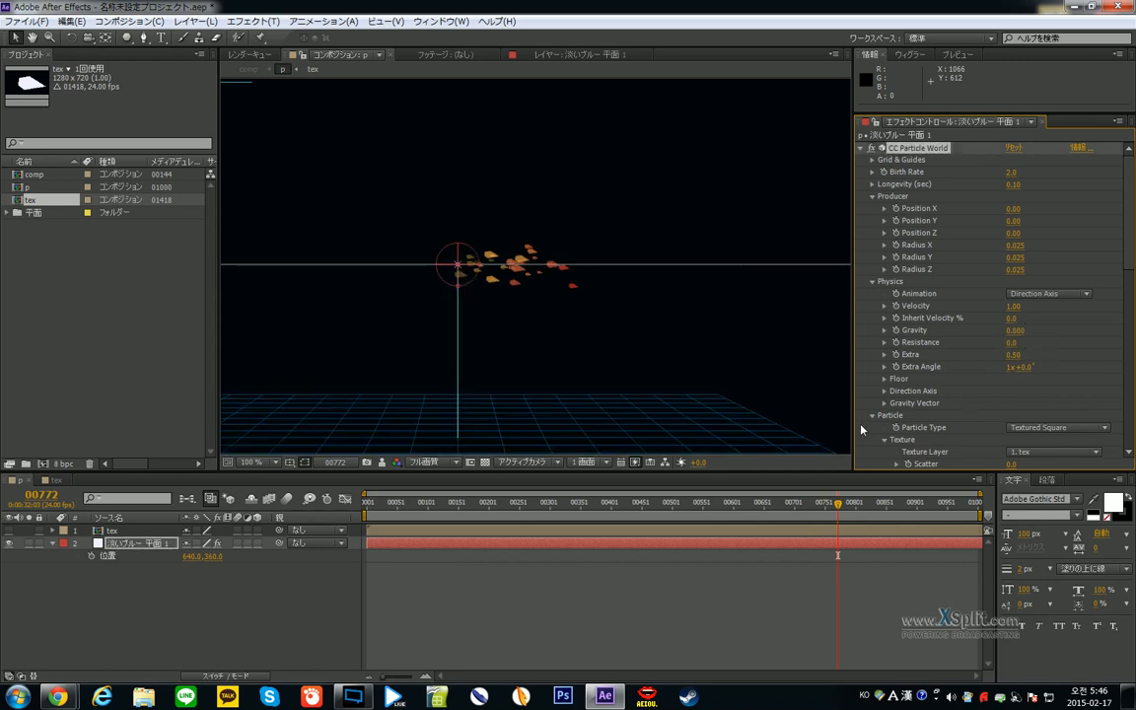
- Move the playhead to about frame 807 and set the particle Longevity to 10 seconds
left_click(860, 519)
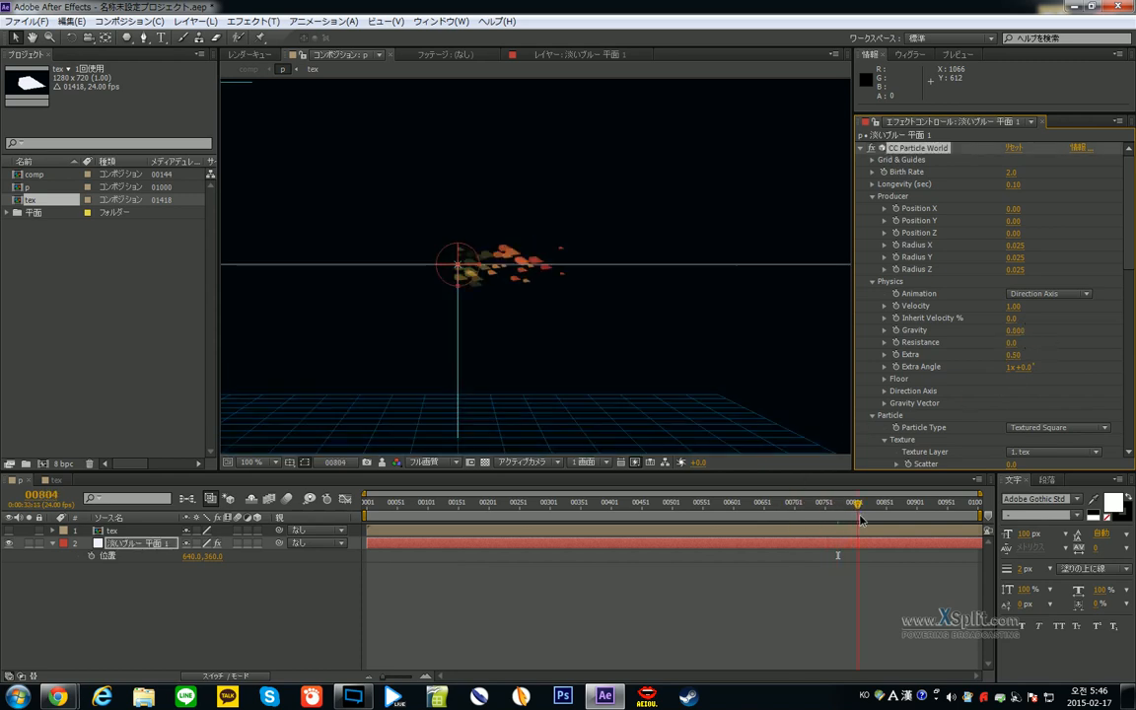
left_click(1014, 184)
type("10")
key("Return")
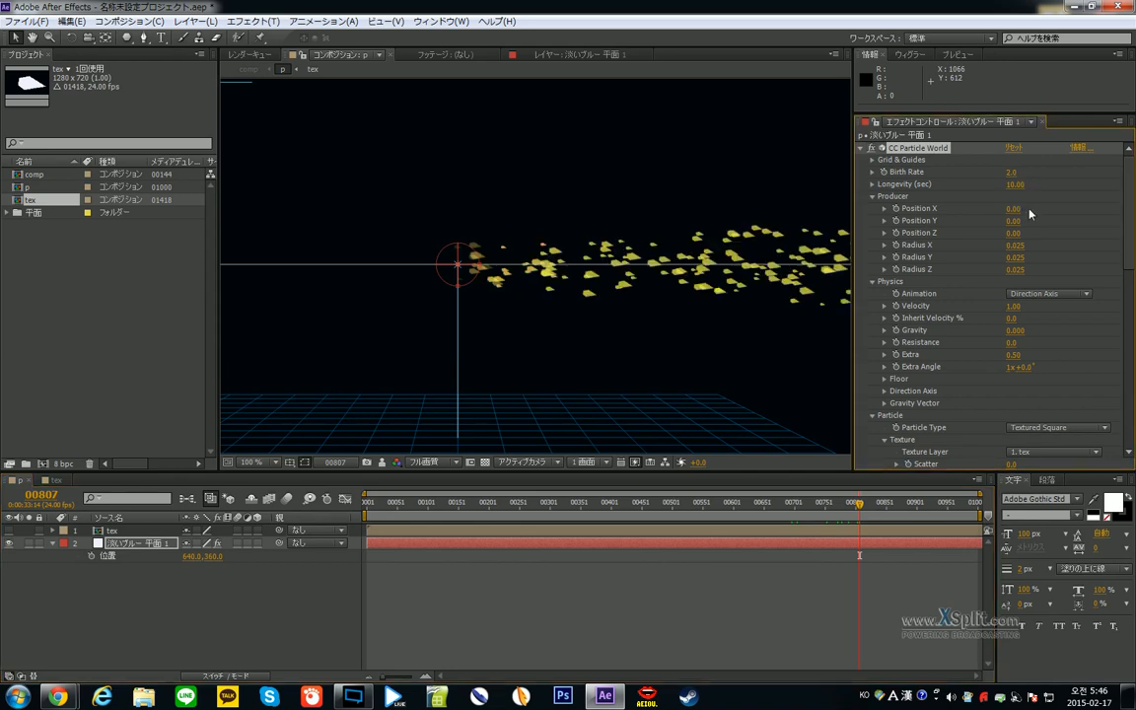
- Try a Producer Radius Z of 1.405 and examine how the particles spread in depth
scroll(659, 369, "down", 1)
left_click_drag(631, 349, 659, 346)
scroll(645, 366, "up", 1)
left_click_drag(1014, 268, 1085, 269)
scroll(745, 293, "down", 1)
scroll(642, 352, "up", 1)
left_click_drag(745, 293, 676, 286)
scroll(677, 286, "down", 1)
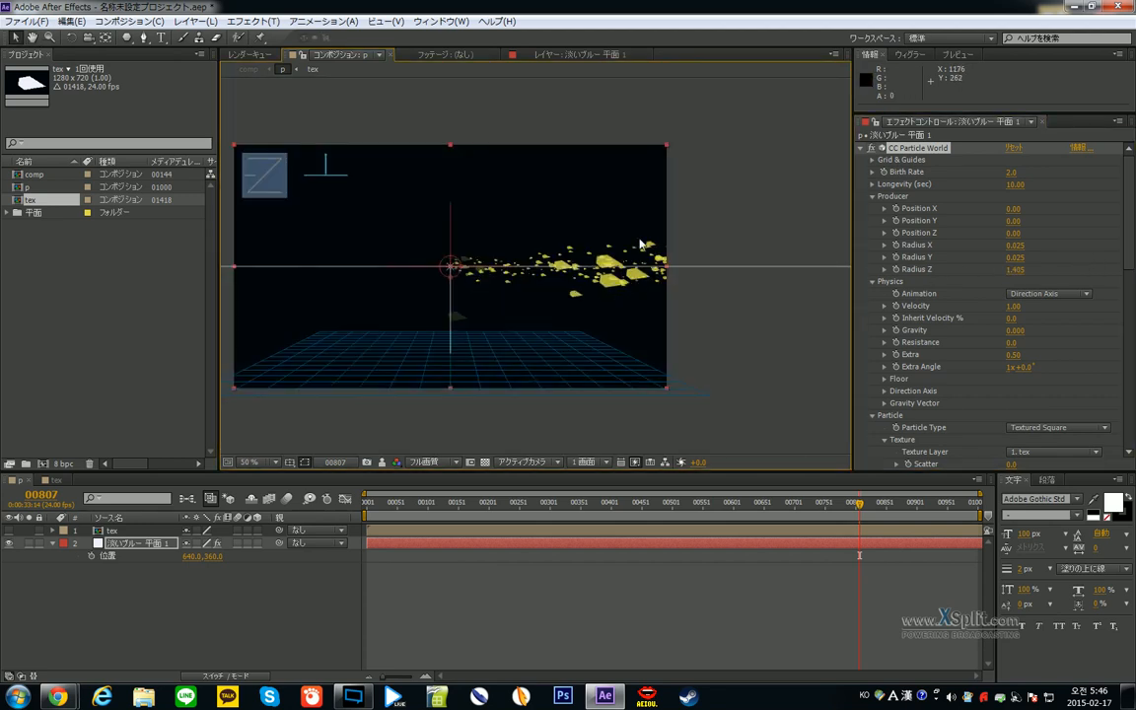
scroll(546, 303, "up", 1)
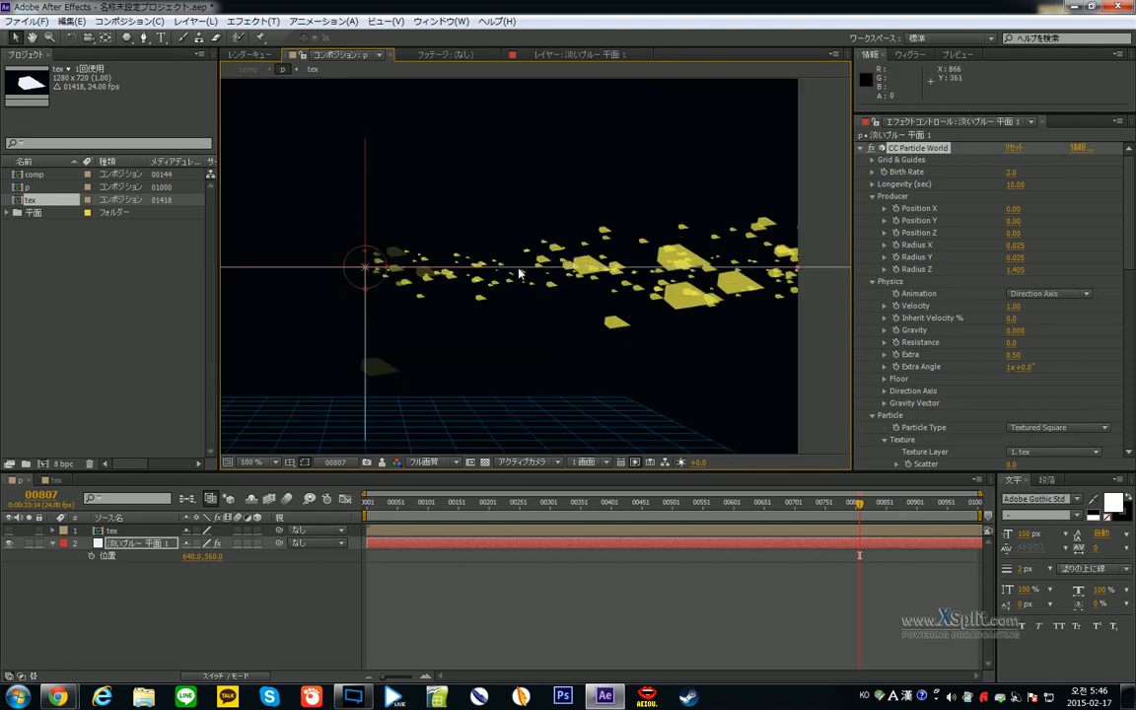
scroll(520, 275, "up", 1)
scroll(510, 261, "down", 1)
- Set the Producer Radius Z to 2
left_click_drag(1014, 269, 1047, 286)
left_click(1014, 269)
type("2")
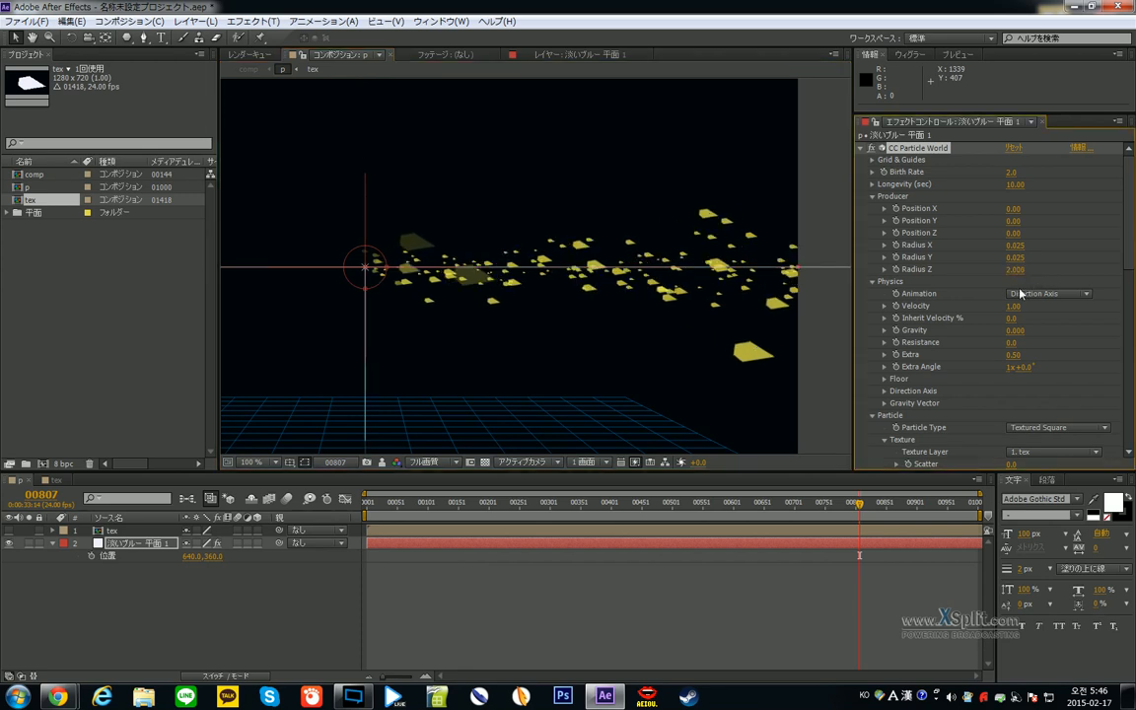
key("Return")
- Move the producer to Position X -0.56 and Position Y 0.03, with the playhead at frame 434
scroll(595, 271, "down", 1)
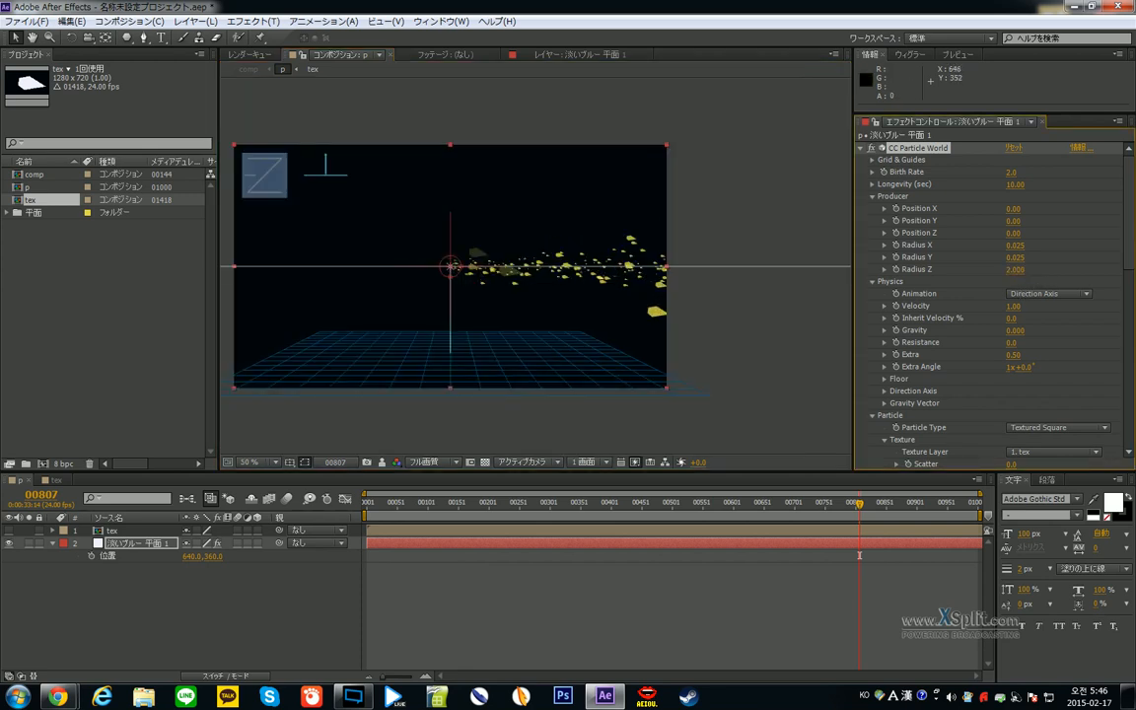
left_click_drag(452, 264, 277, 252)
left_click_drag(505, 505, 631, 505)
scroll(464, 286, "up", 2)
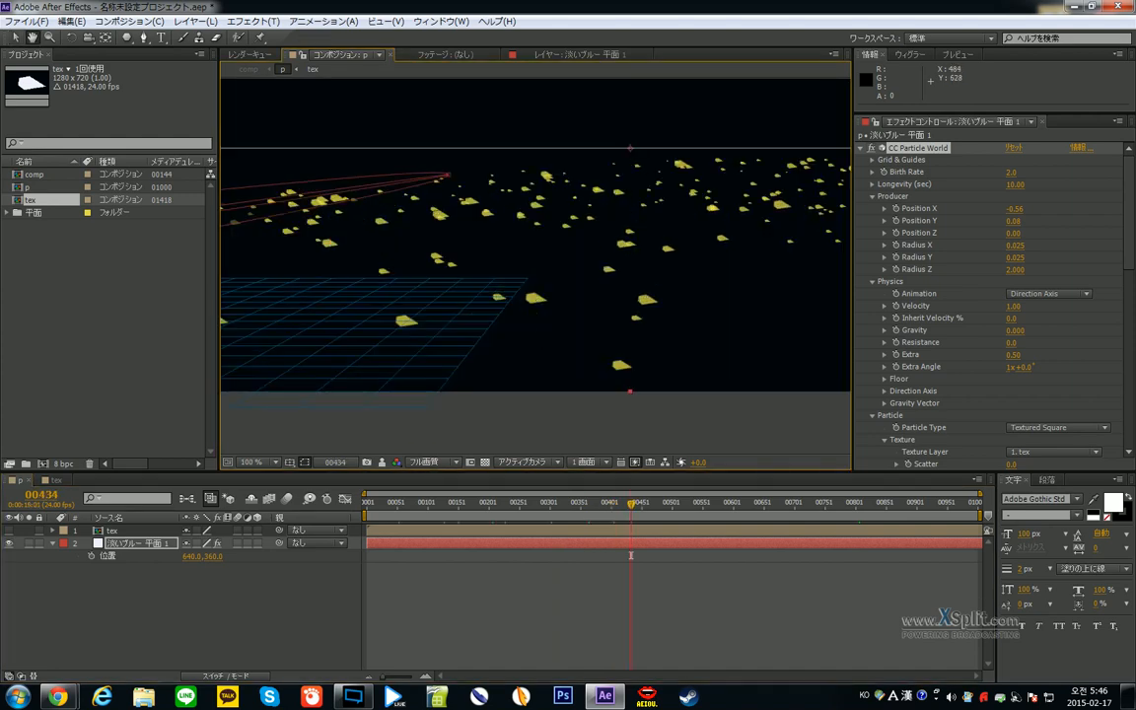
scroll(578, 299, "down", 1)
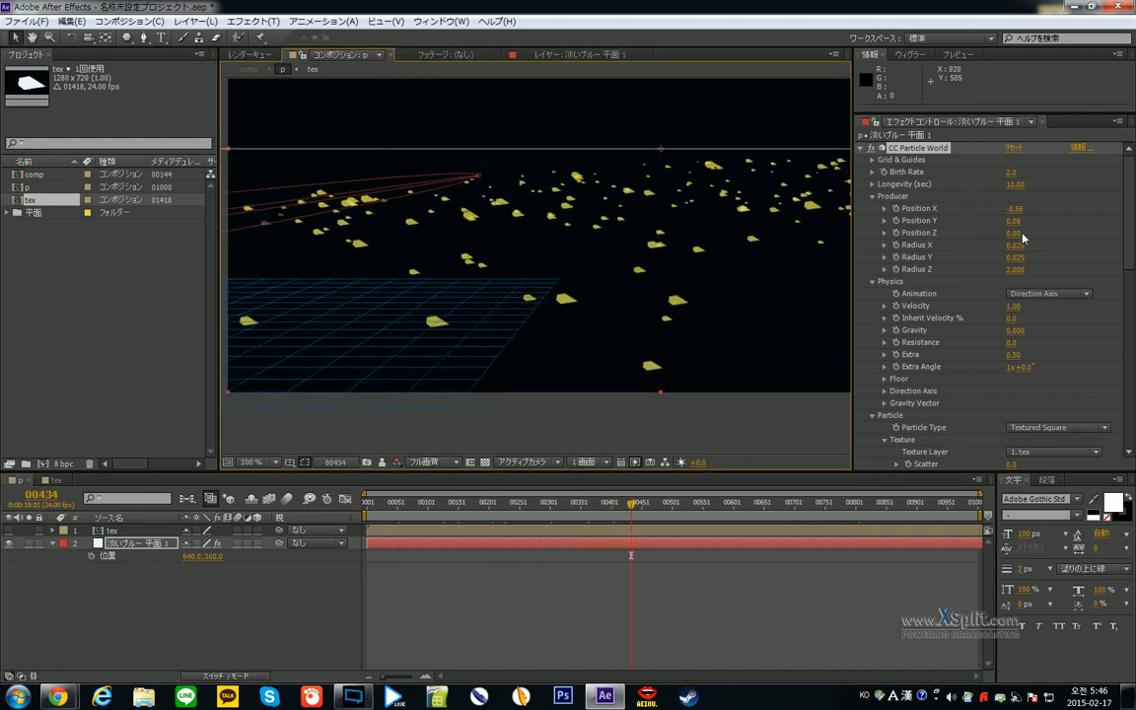
mouse_move(1014, 220)
left_mouse_down()
mouse_move(1002, 220)
mouse_move(1012, 220)
left_mouse_up()
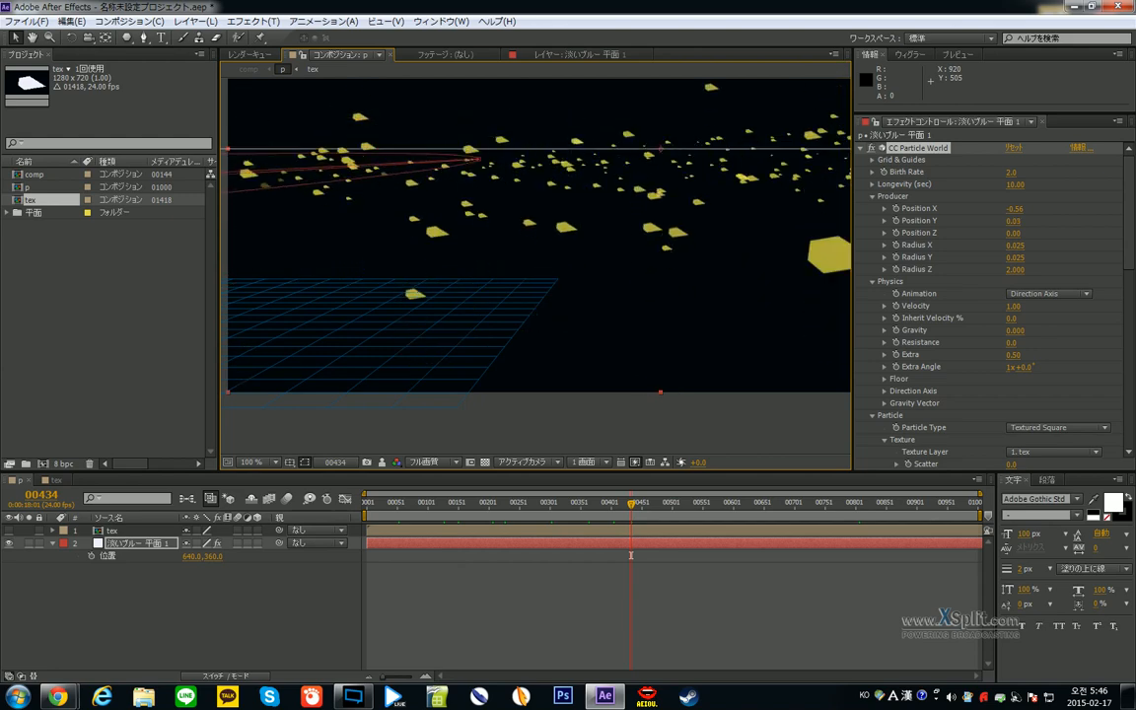
- Set the Depth Cue Type to Fog and check the effect on the distant particles
scroll(709, 299, "down", 2)
scroll(966, 343, "down", 10)
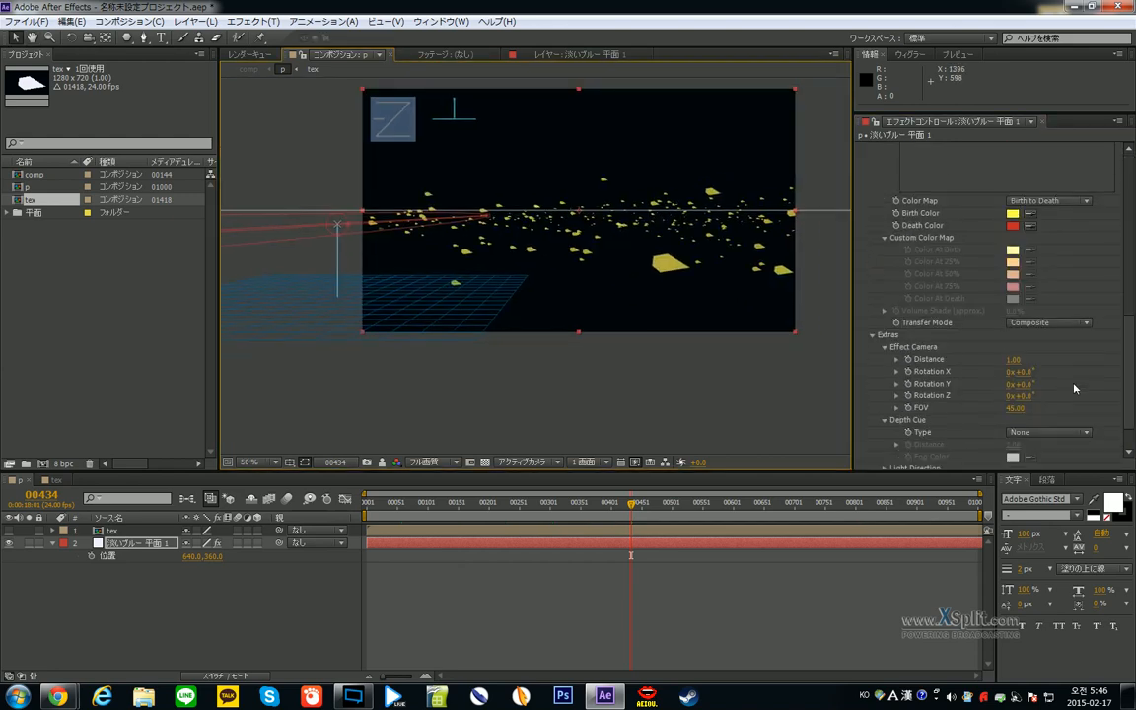
left_click(1043, 390)
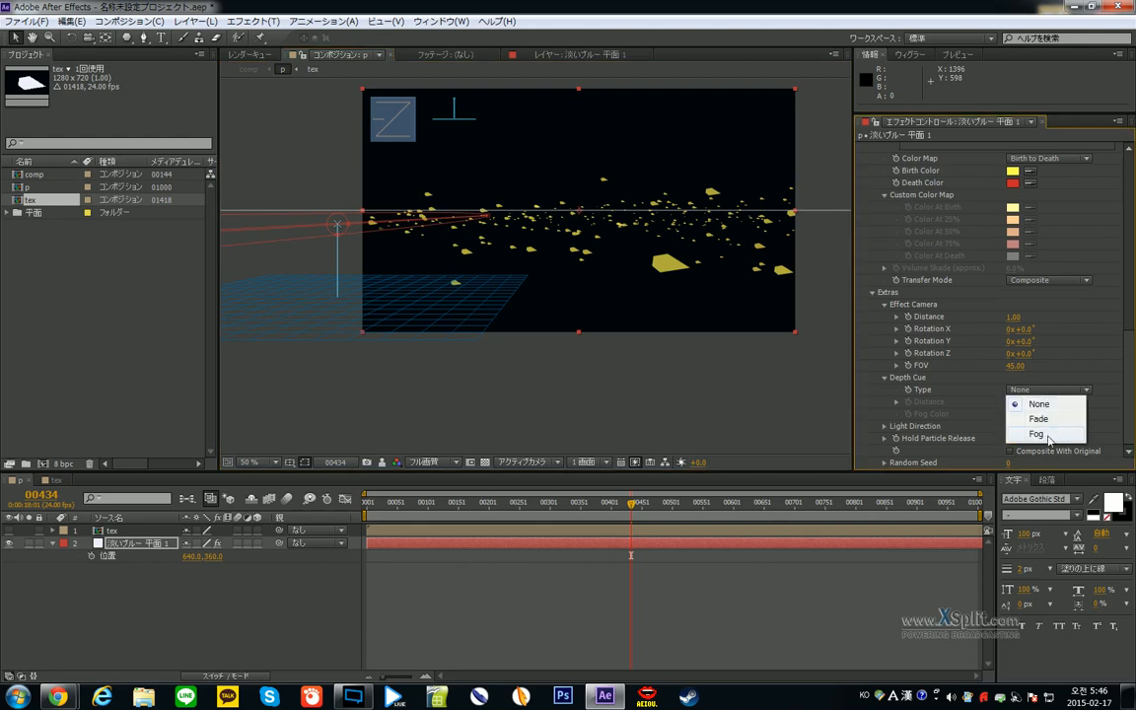
left_click(1038, 434)
scroll(667, 310, "up", 2)
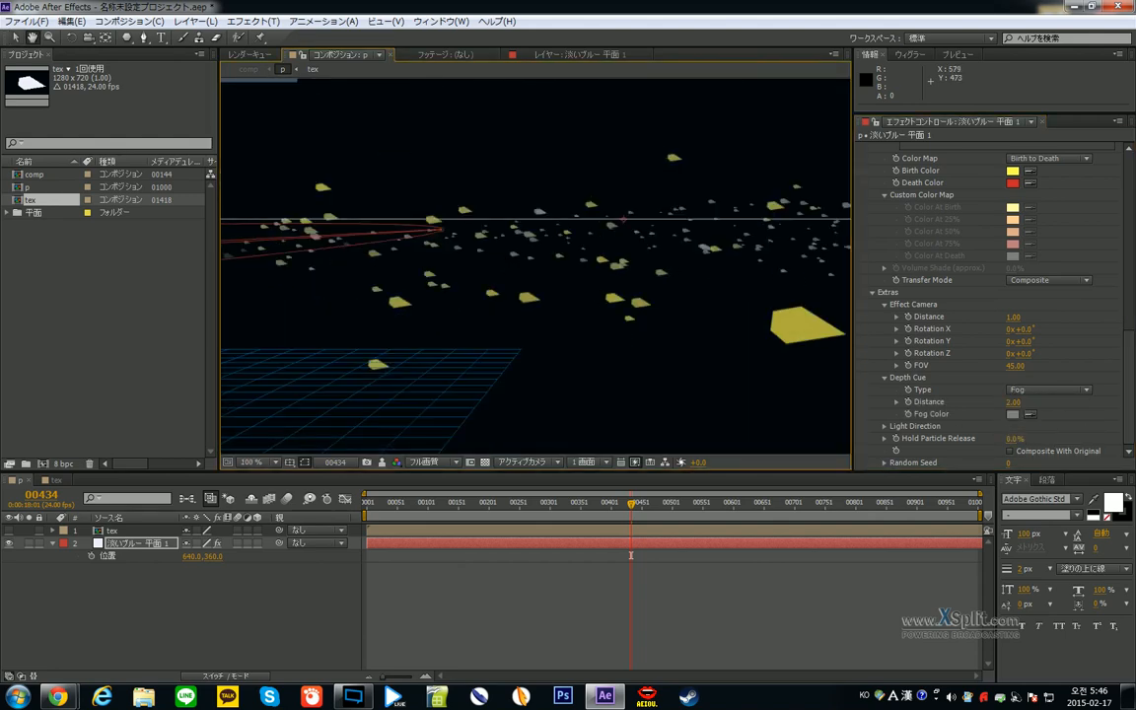
- Try Depth Cue Distances of 1.02, 2.84 and 1.03 and compare the fog on the particles
scroll(541, 229, "up", 2)
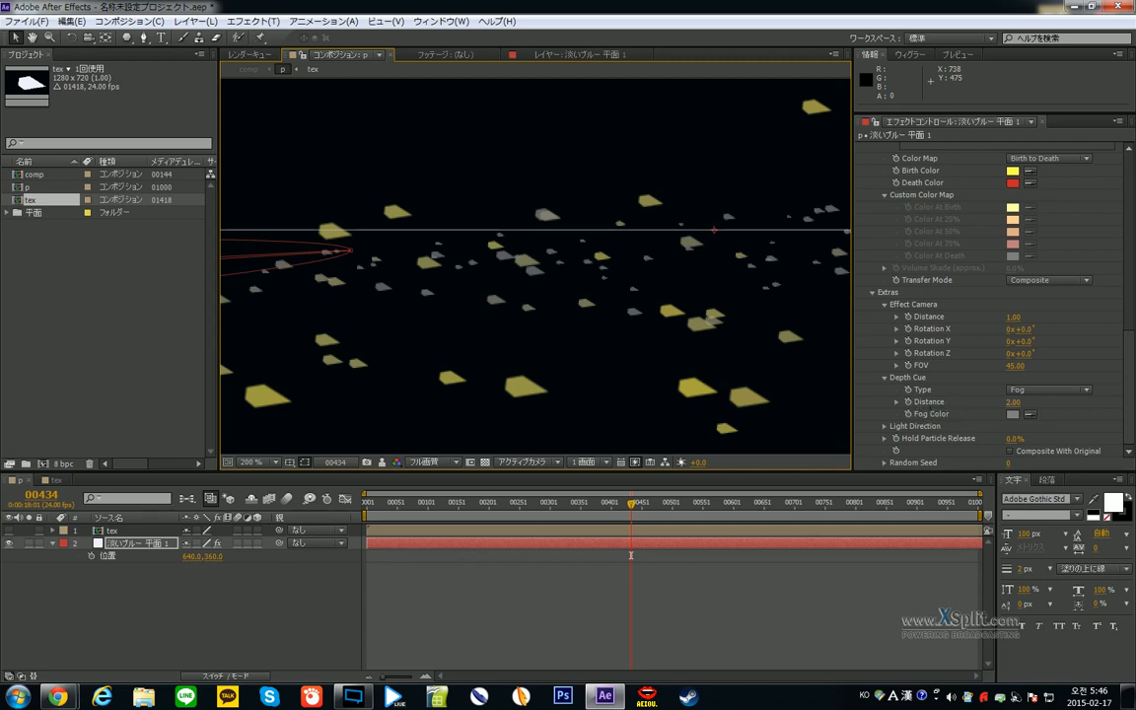
left_click_drag(1013, 402, 908, 401)
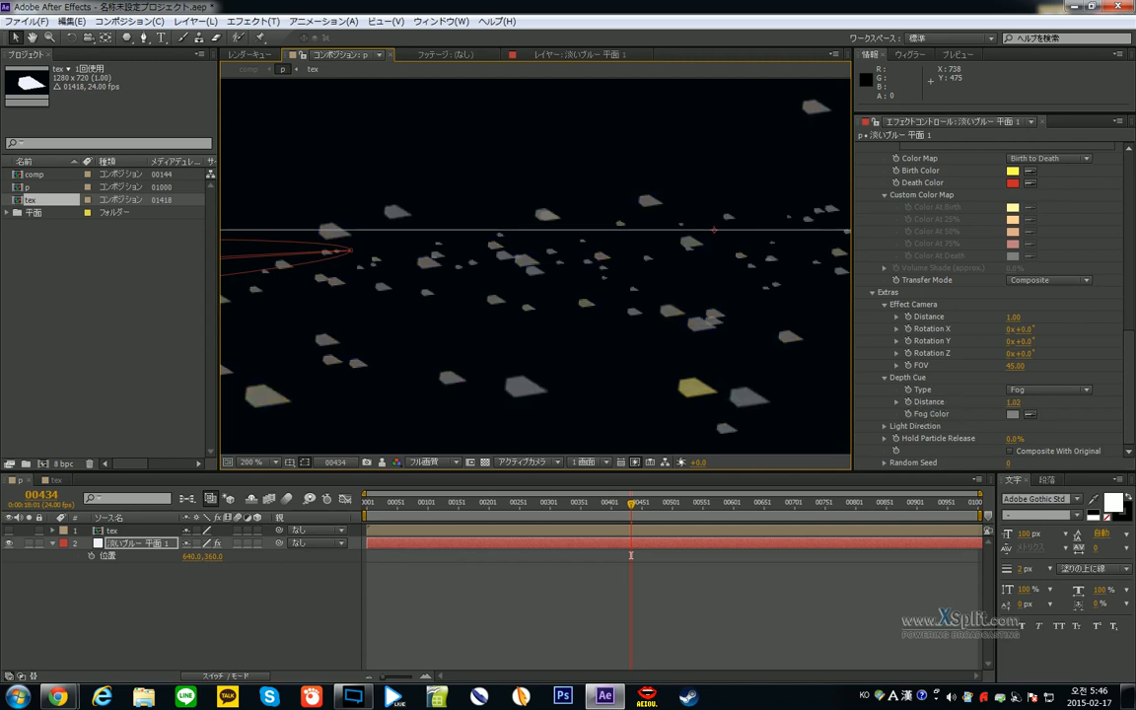
left_click_drag(1013, 401, 1066, 401)
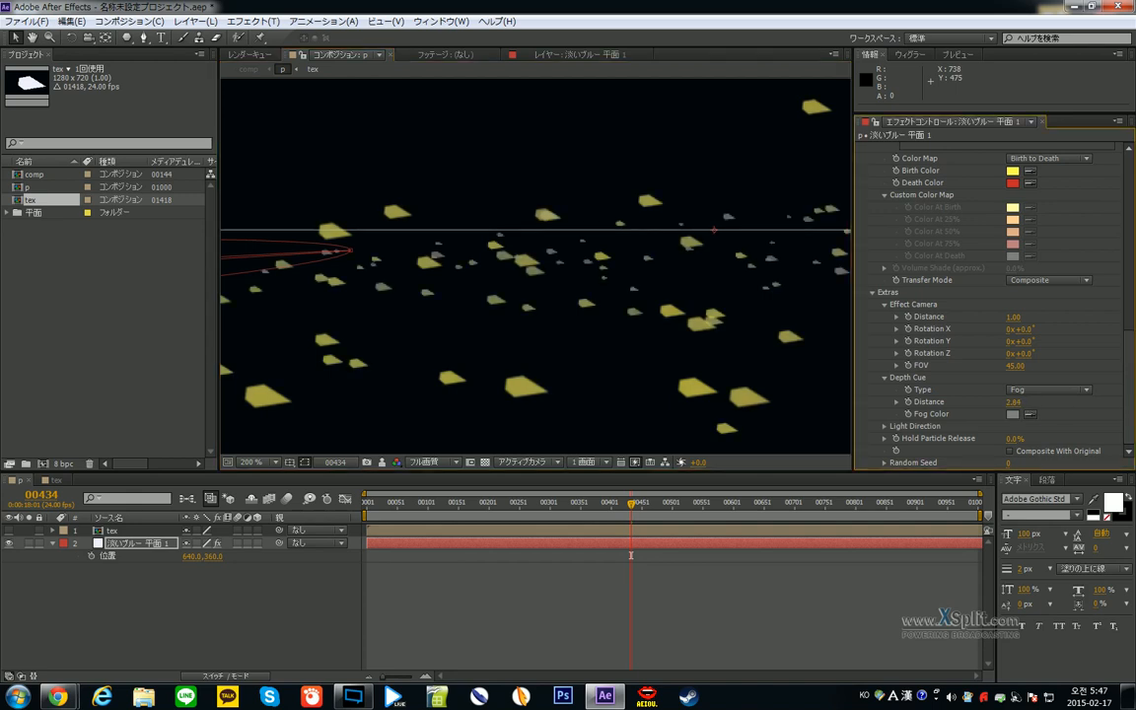
left_click_drag(1012, 401, 868, 401)
- Set the Fog Color to bright red and the Depth Cue Distance to 2.74
left_click(1013, 414)
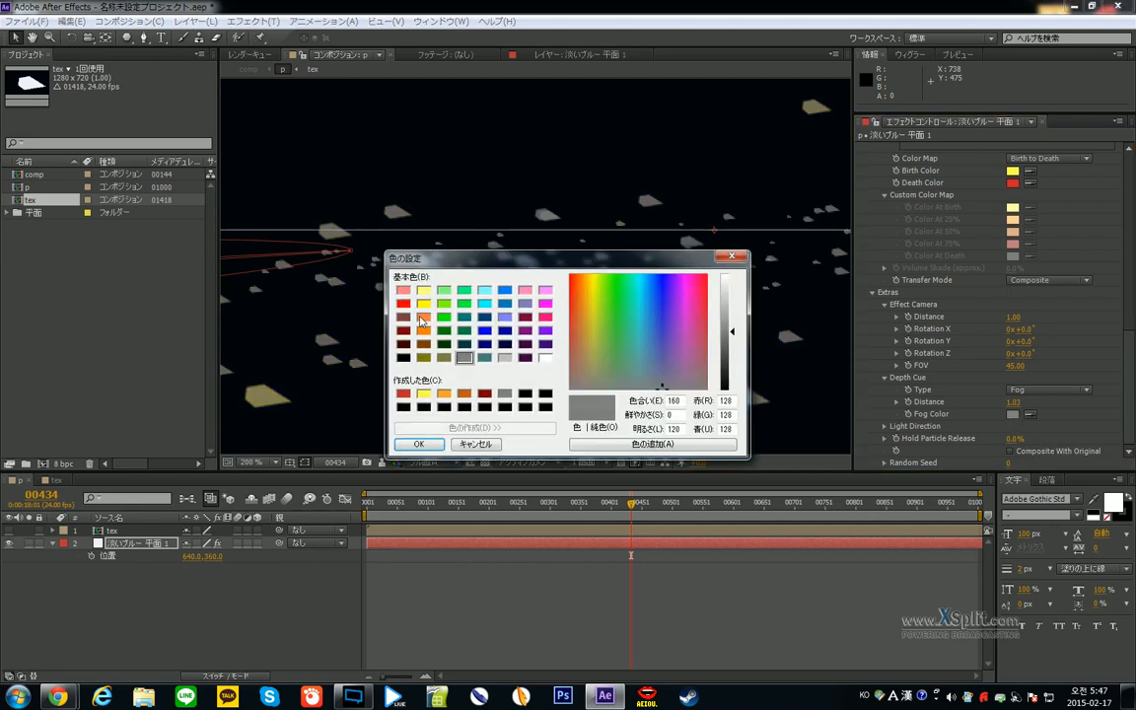
left_click(403, 304)
left_click(418, 444)
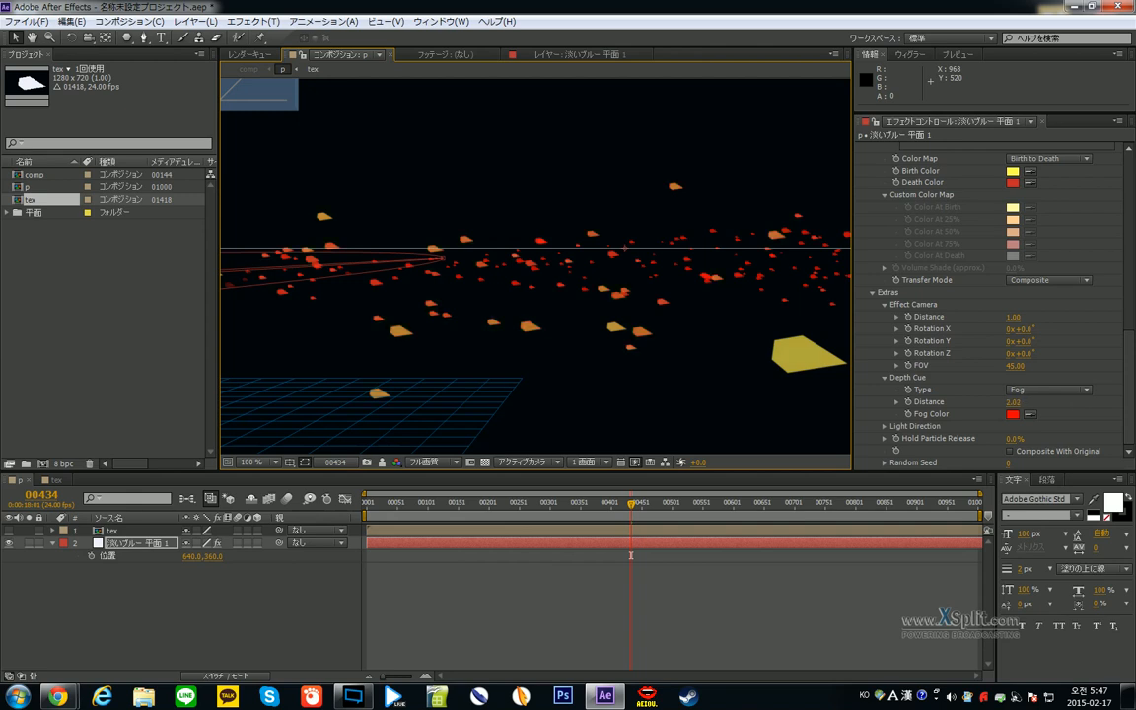
left_click_drag(1014, 401, 1038, 408)
- Set the Depth Cue Type to Fade and examine near and distant particles
left_click(1048, 390)
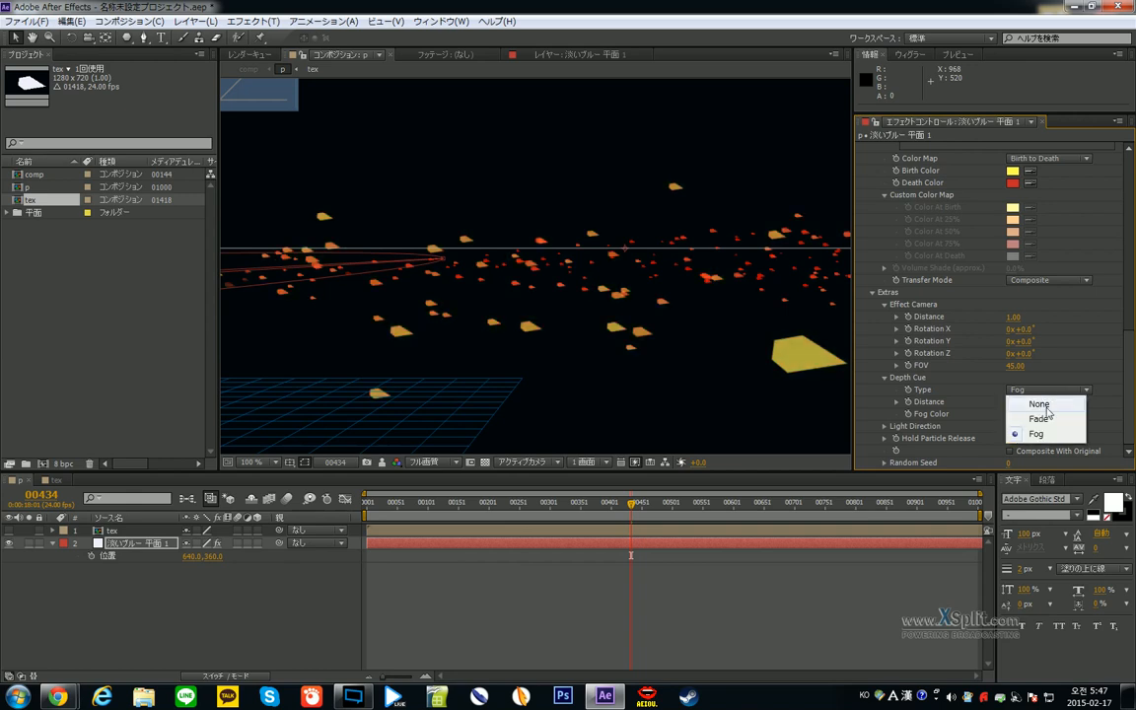
left_click(1042, 416)
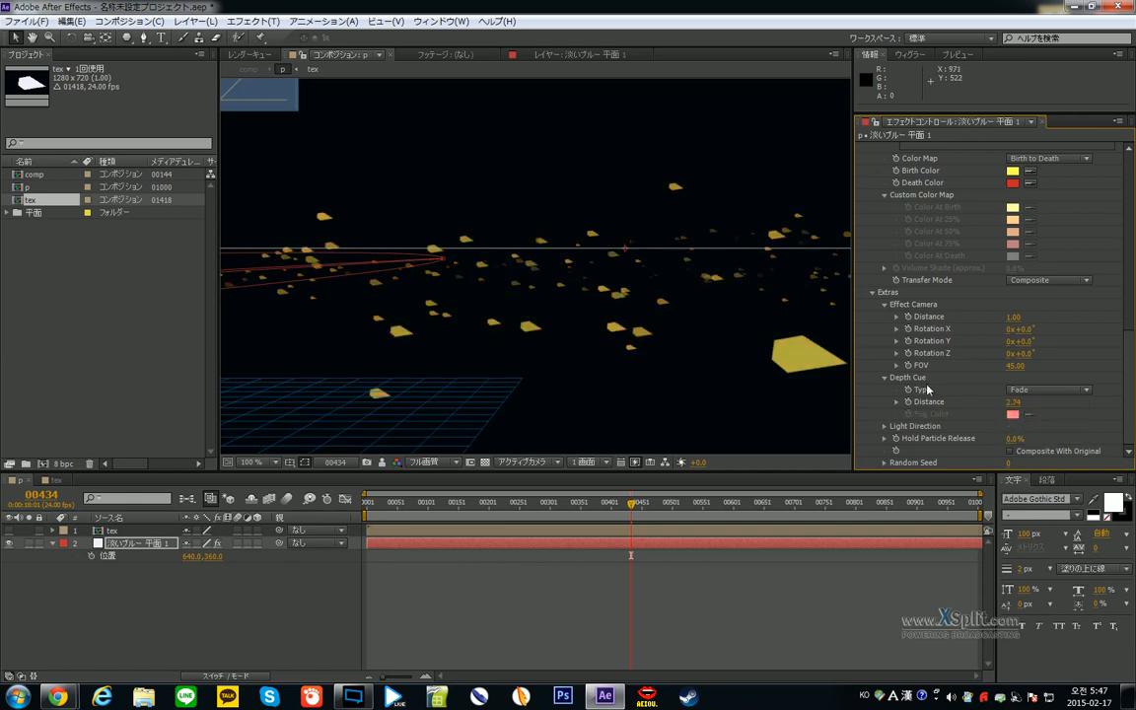
scroll(539, 321, "up", 1)
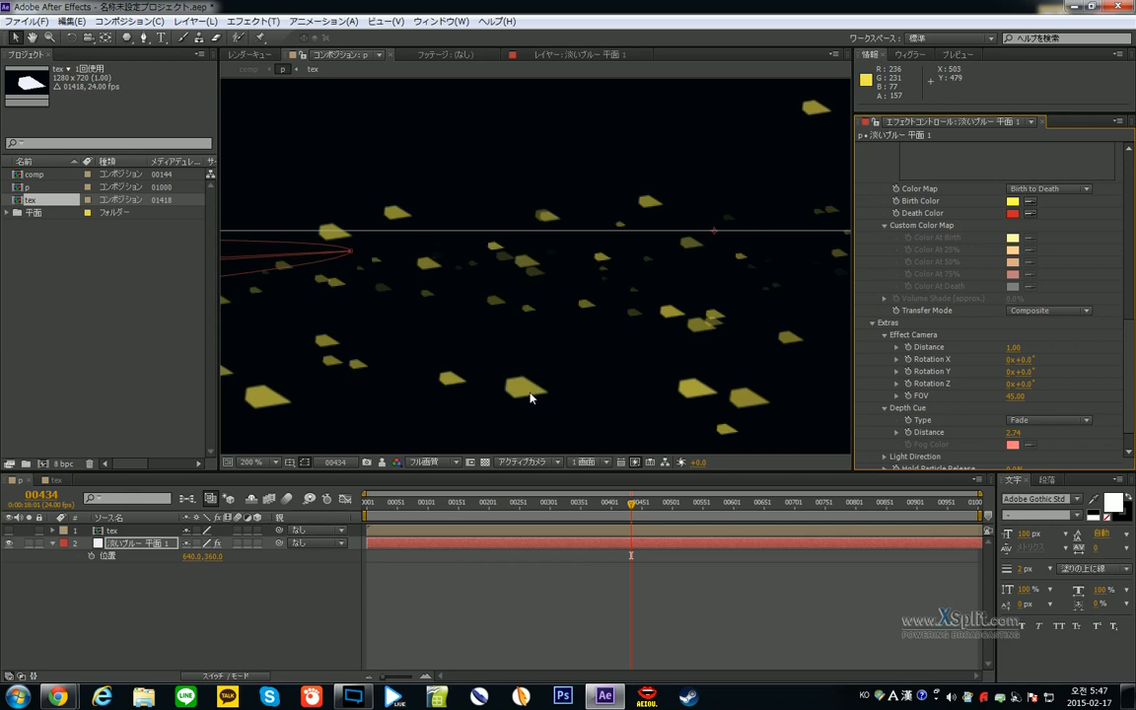
scroll(531, 392, "down", 1)
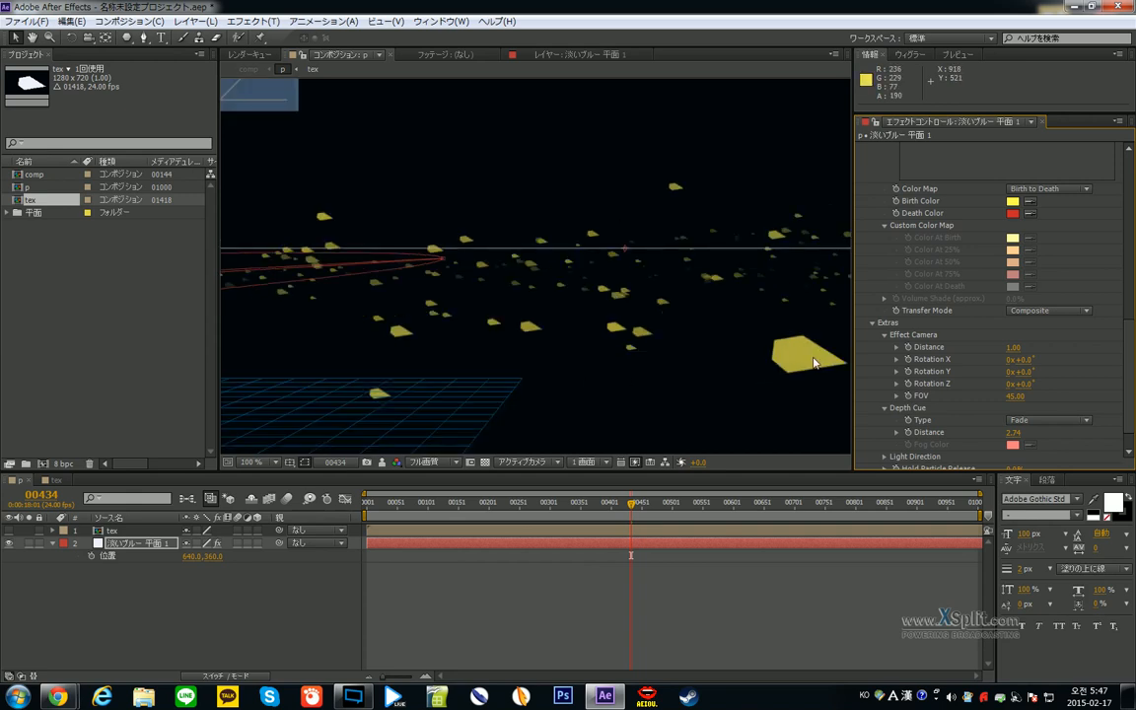
- Deselect the layer and check the faded particles against the transparency grid, restoring the normal background
left_click(1026, 422)
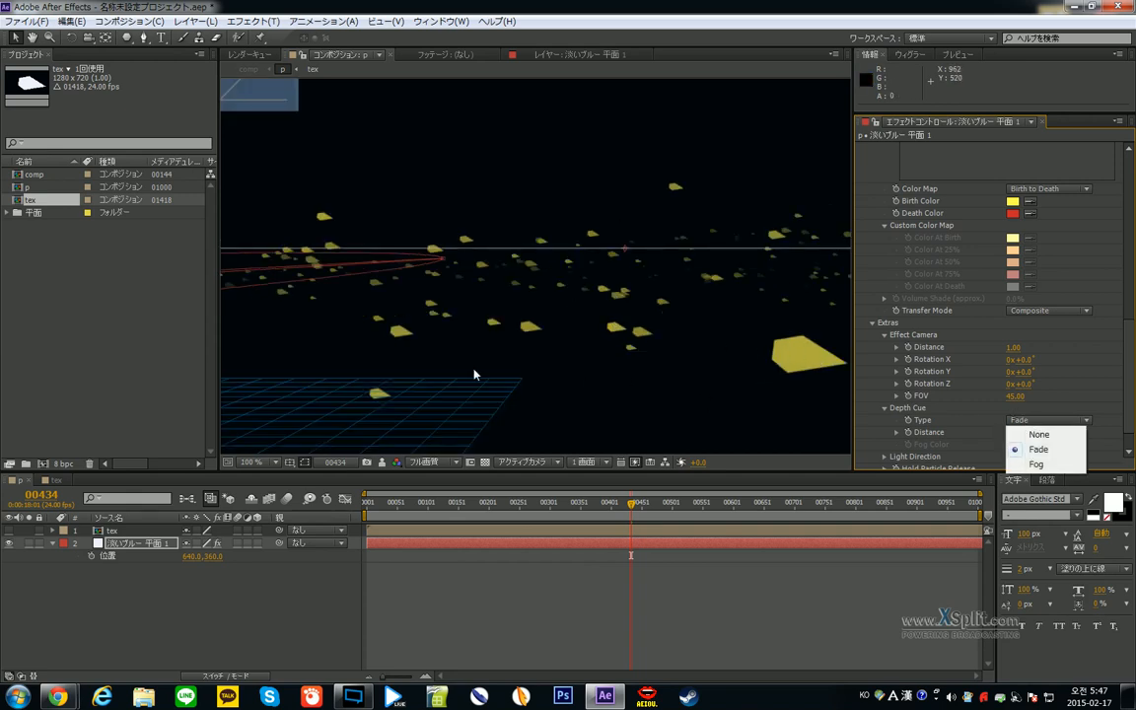
left_click(541, 631)
left_click(485, 462)
scroll(640, 376, "up", 2)
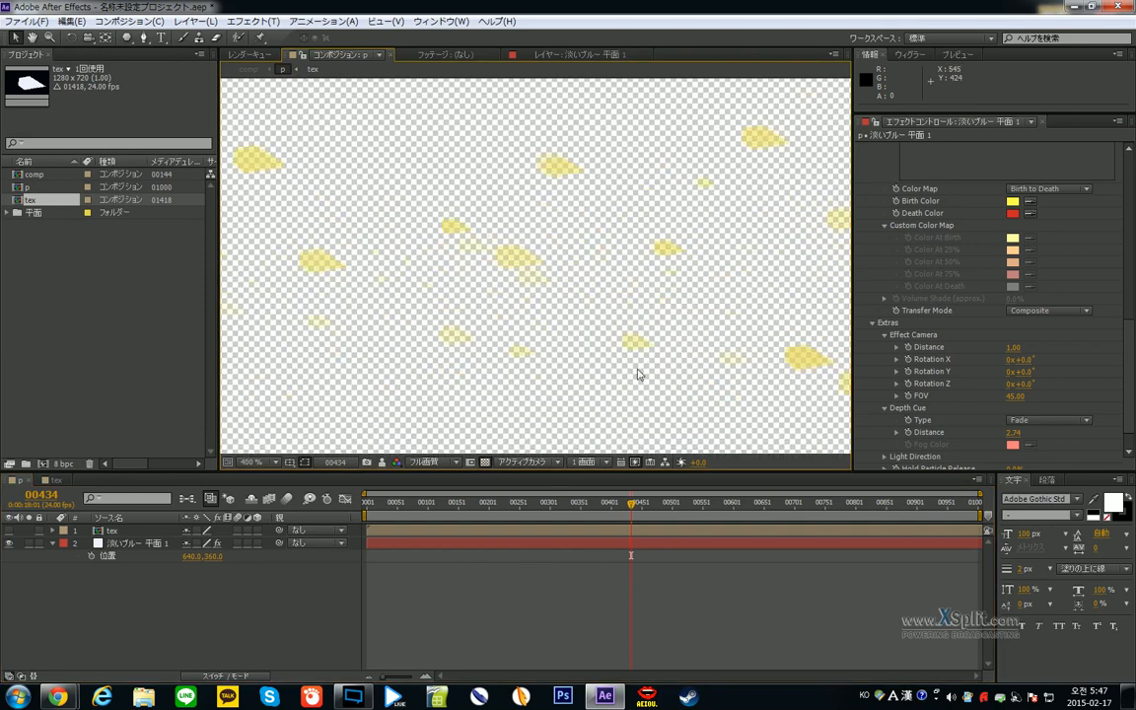
left_click(486, 462)
- Set the Depth Cue Type back to Fog and compare the red tint on near and distant particles
left_click(1026, 420)
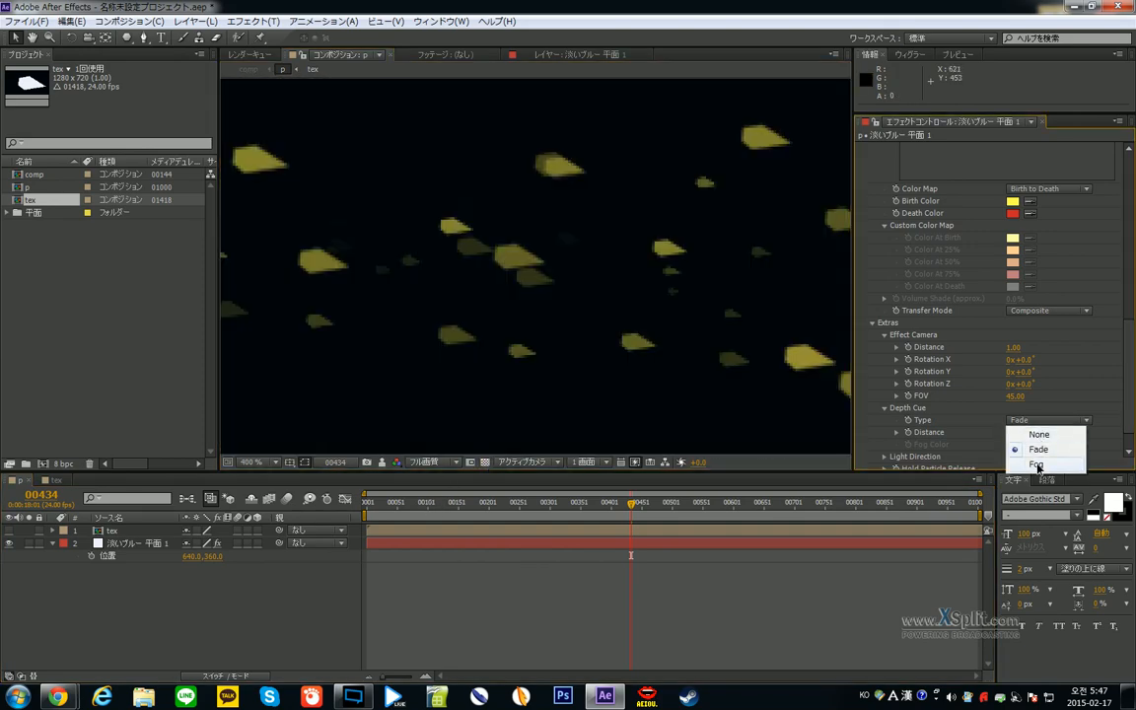
left_click(1031, 461)
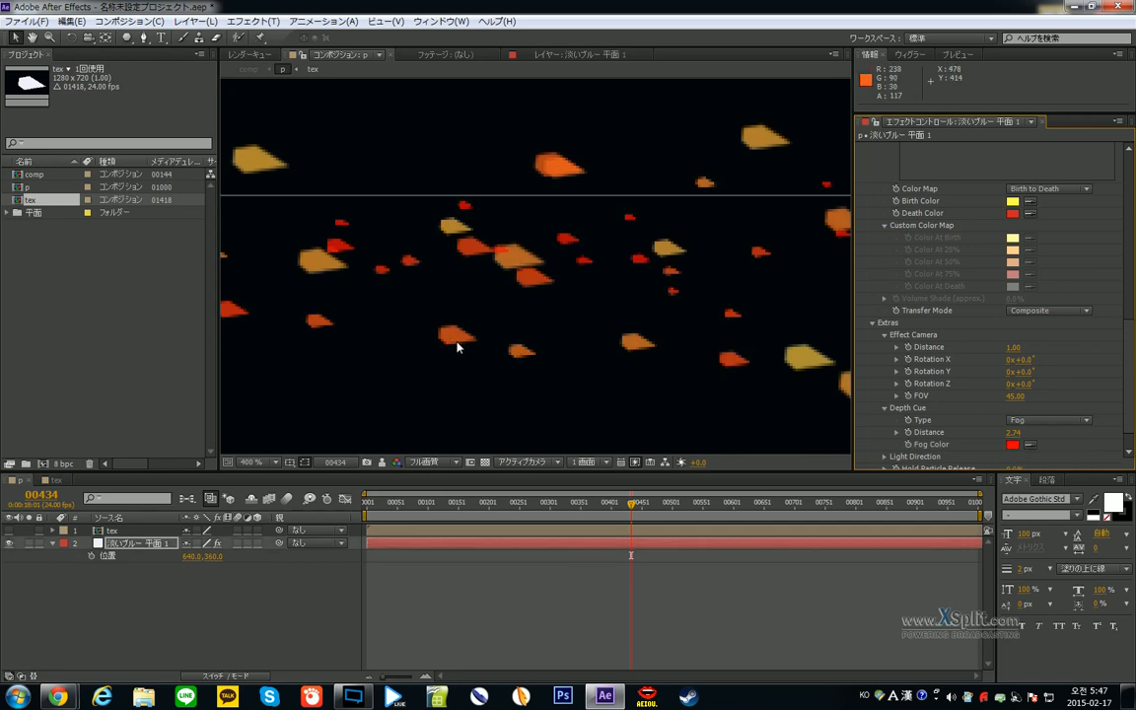
scroll(508, 302, "down", 3)
scroll(1008, 377, "down", 1)
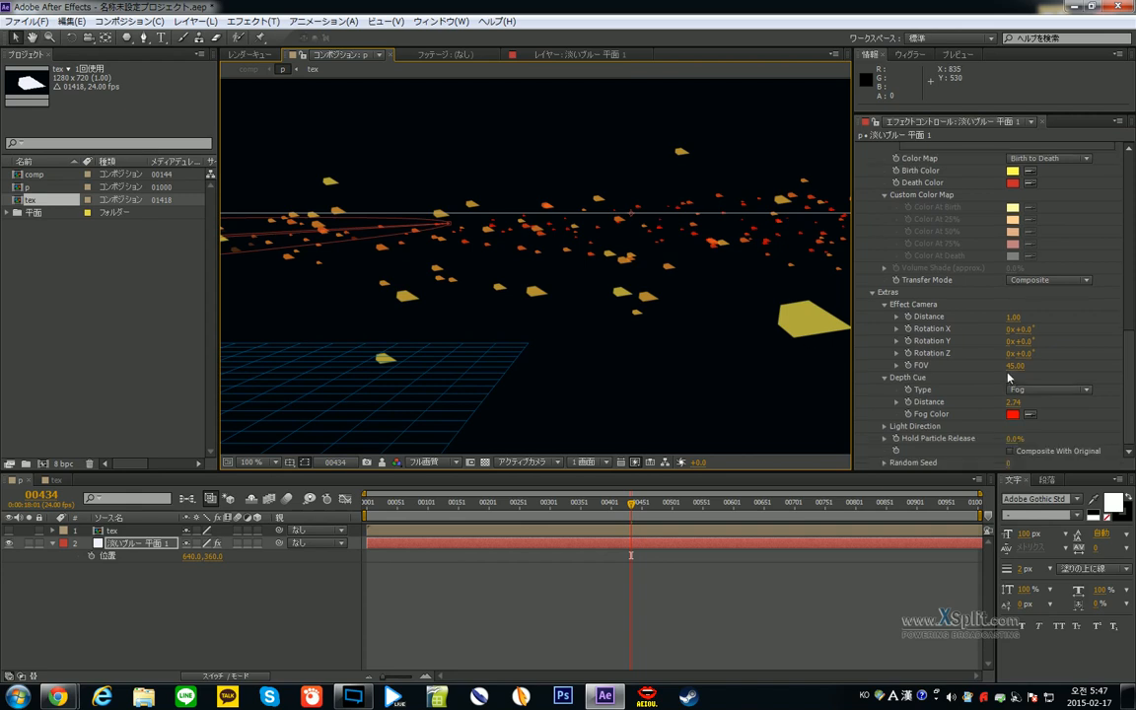
- Expand the Light Direction settings, try another Light X value and undo the change
left_click(885, 427)
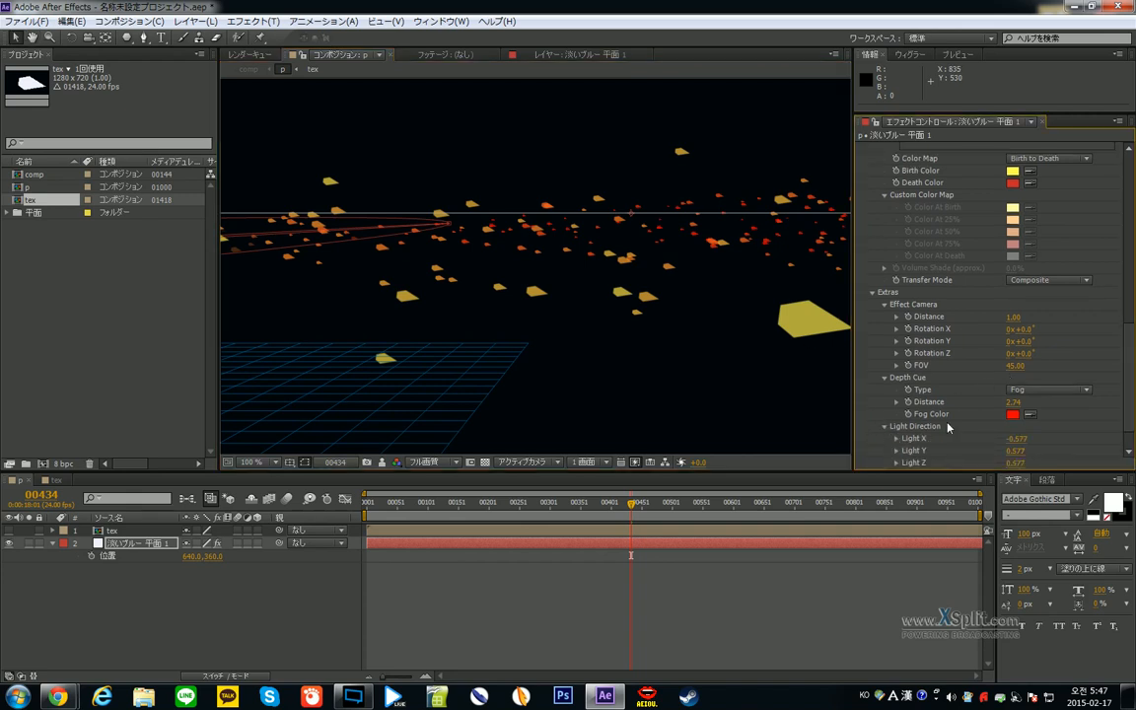
scroll(949, 428, "down", 1)
scroll(590, 309, "down", 2)
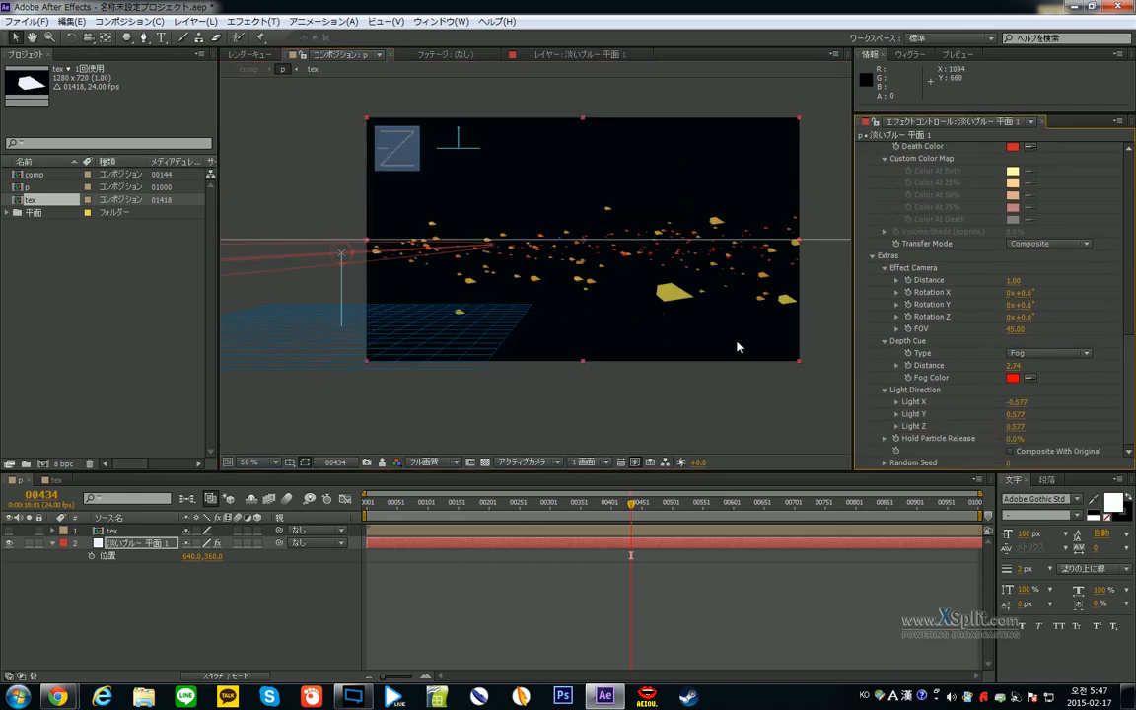
left_click_drag(1035, 405, 1006, 406)
key("ctrl+z")
scroll(703, 332, "up", 1)
key("space")
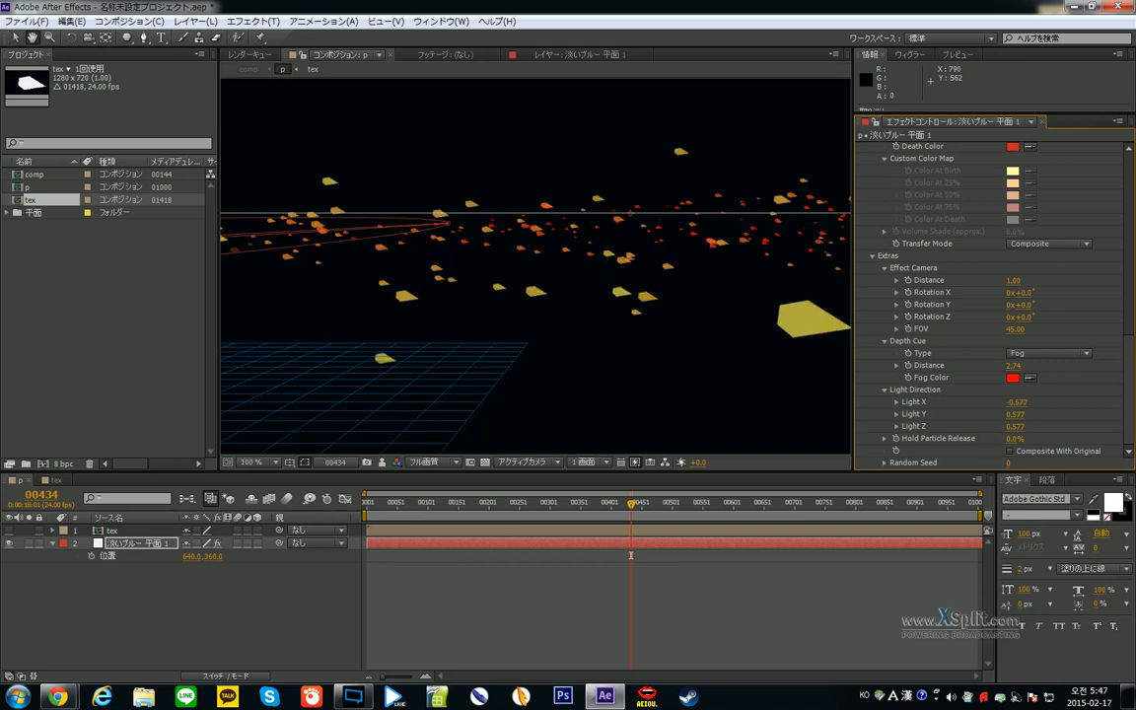
left_click_drag(738, 348, 717, 336)
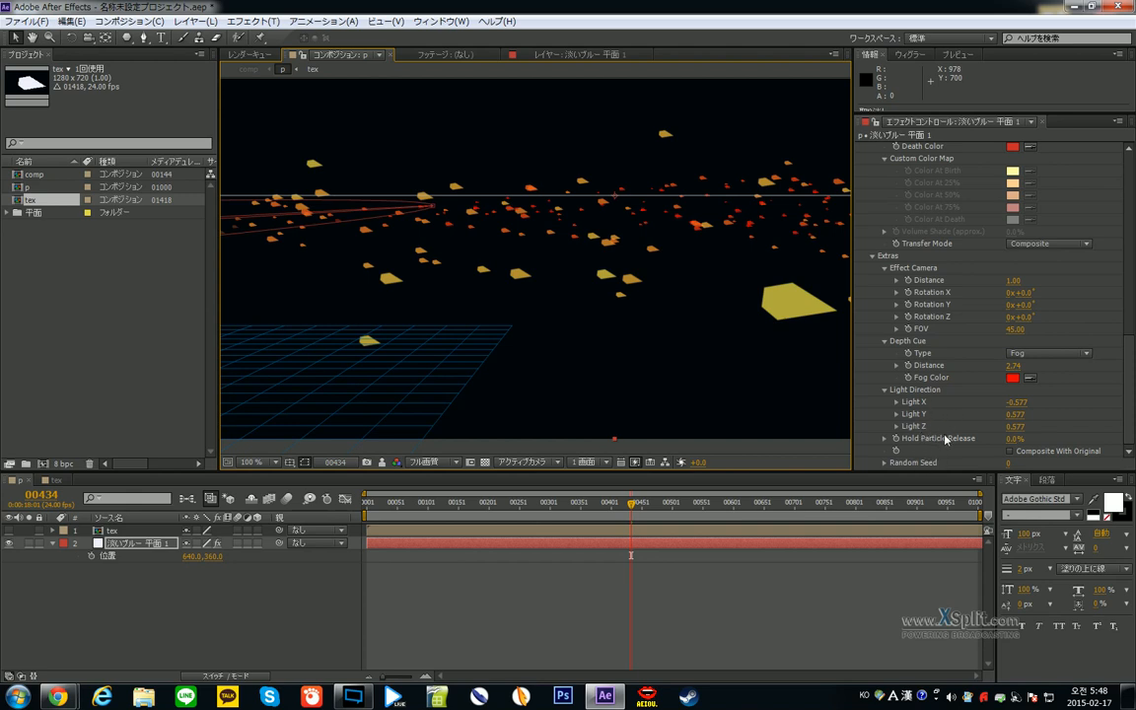
scroll(696, 330, "down", 2)
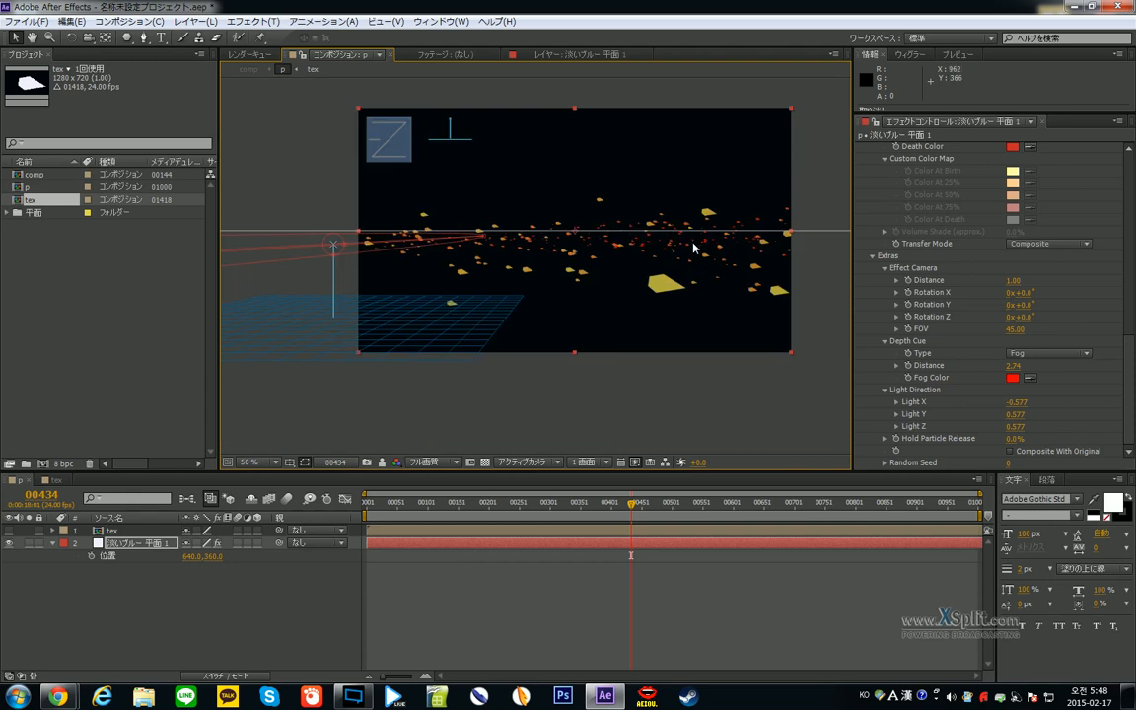
scroll(592, 251, "up", 2)
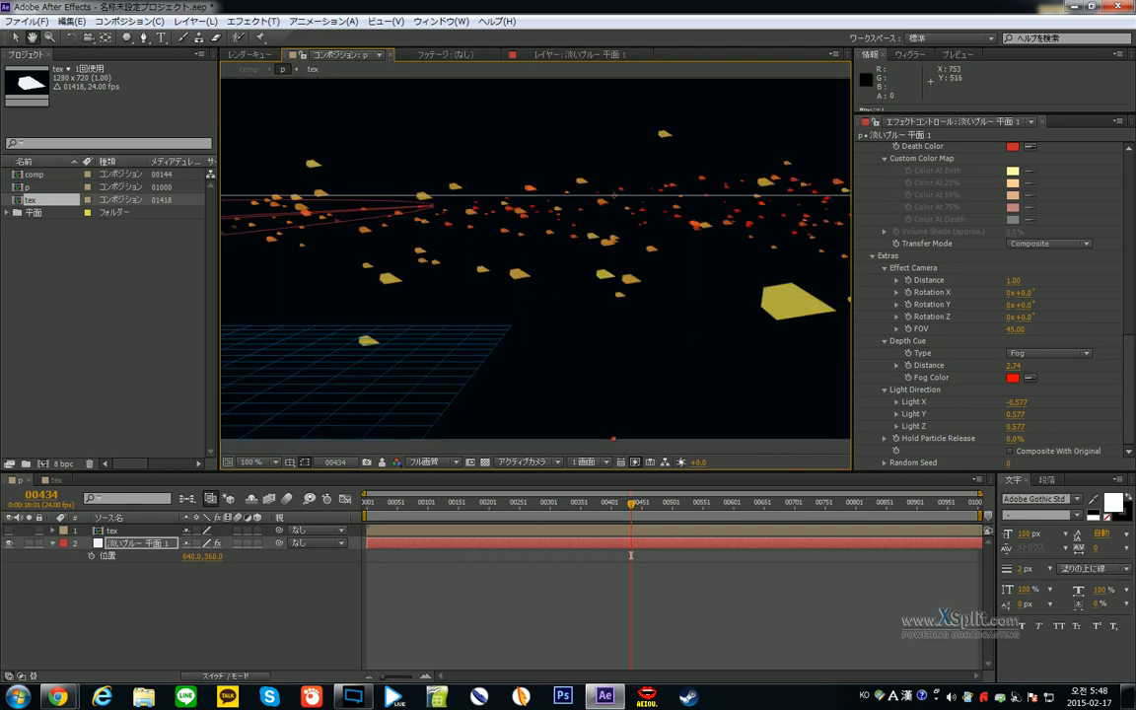
left_click_drag(693, 309, 670, 318)
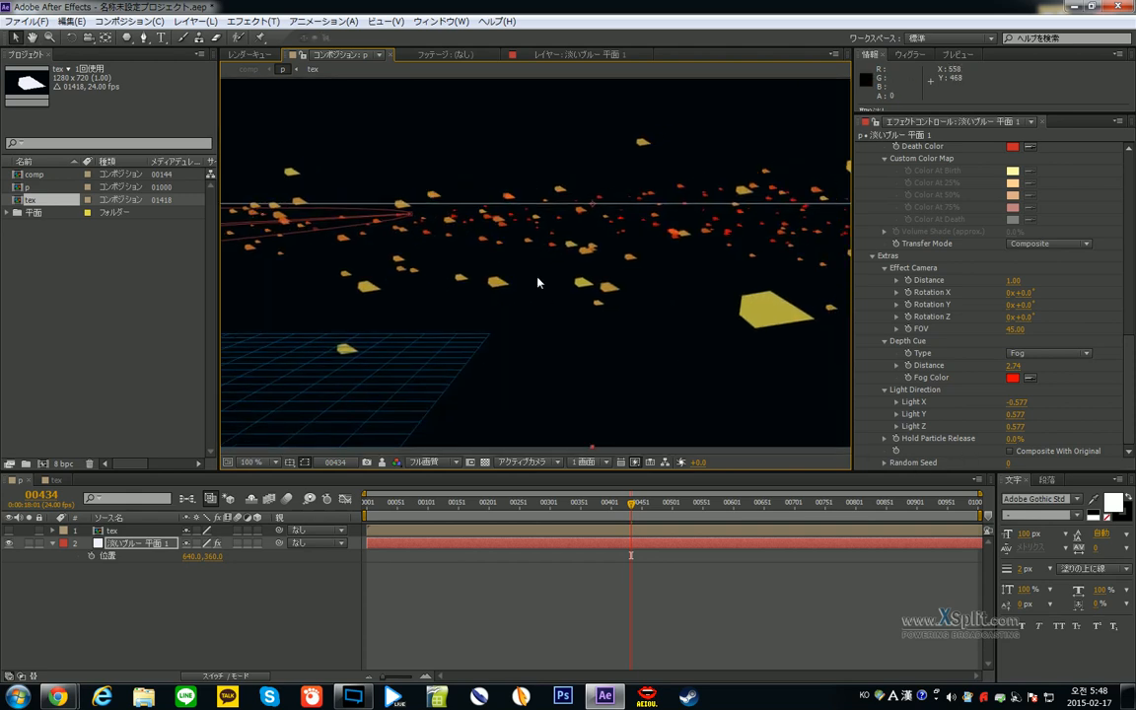
mouse_move(668, 544)
left_mouse_down()
mouse_move(707, 543)
mouse_move(668, 544)
left_mouse_up()
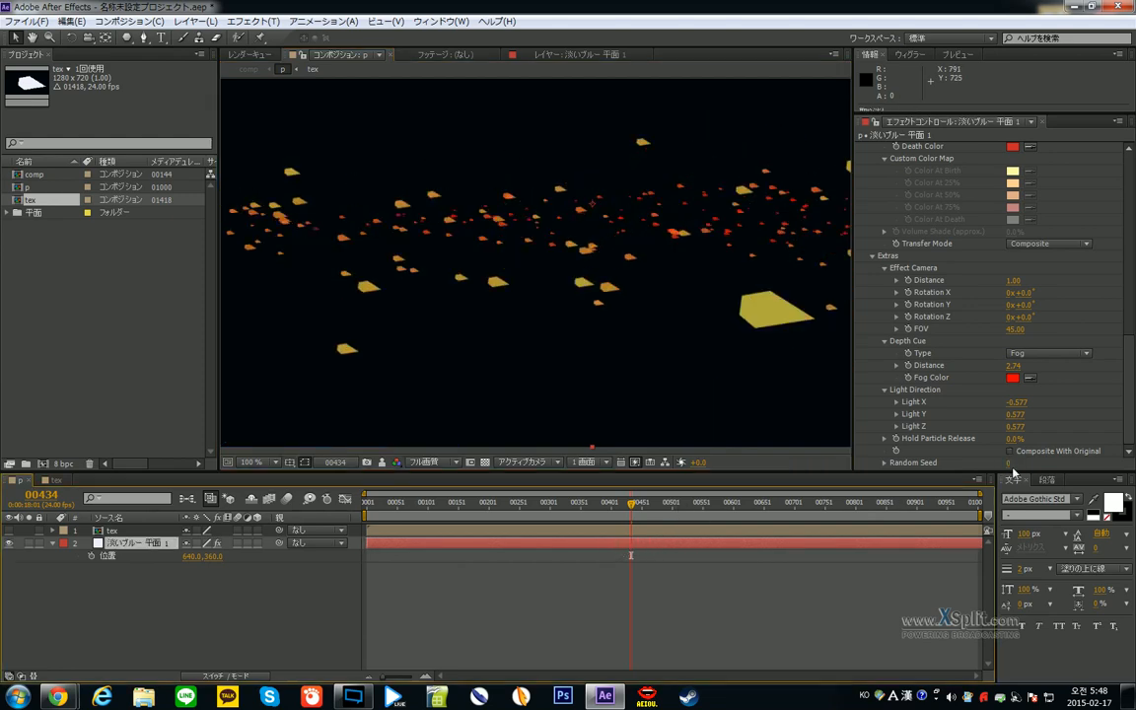
- Set the Random Seed to 560 and check the new particle arrangement
left_click_drag(1008, 462, 1134, 462)
scroll(600, 264, "down", 2)
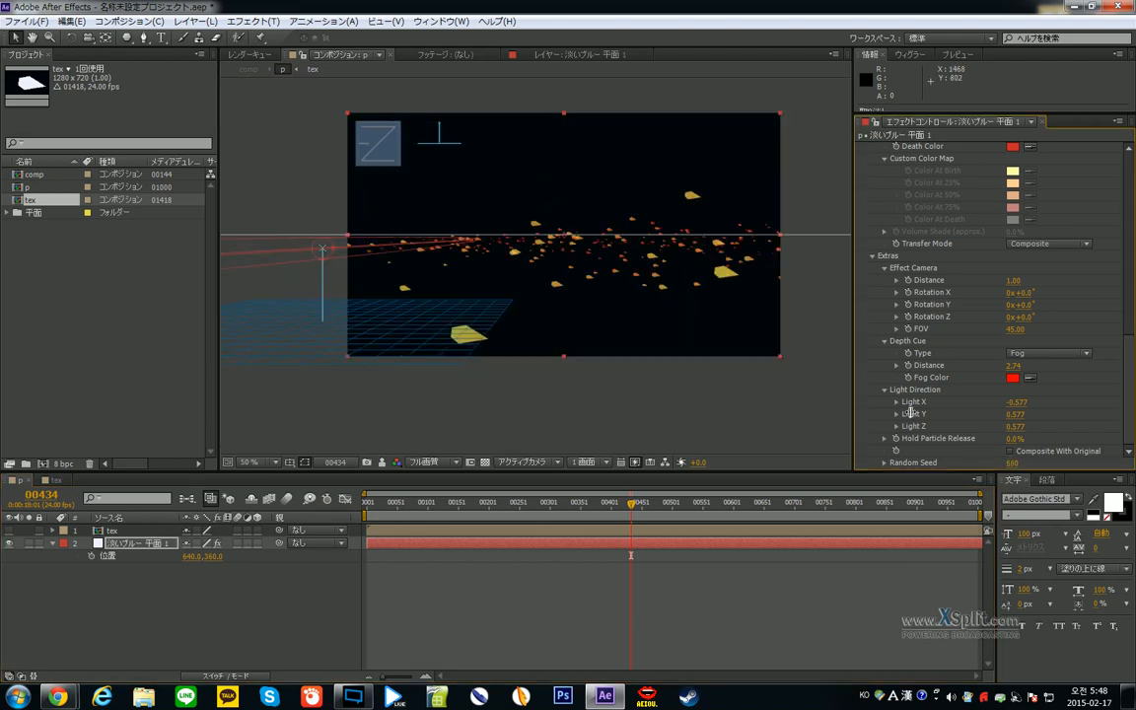
- Try higher Random Seed values up to 1380 and undo back to 560
left_click_drag(1045, 463, 1124, 463)
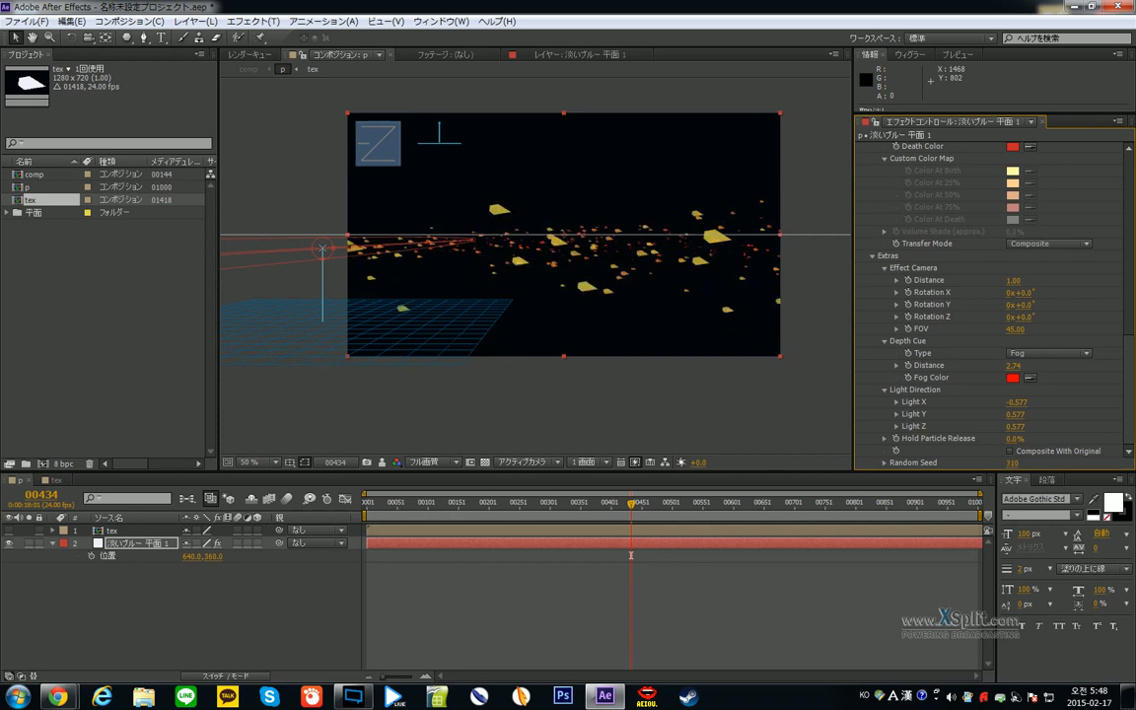
left_click_drag(1015, 462, 1065, 462)
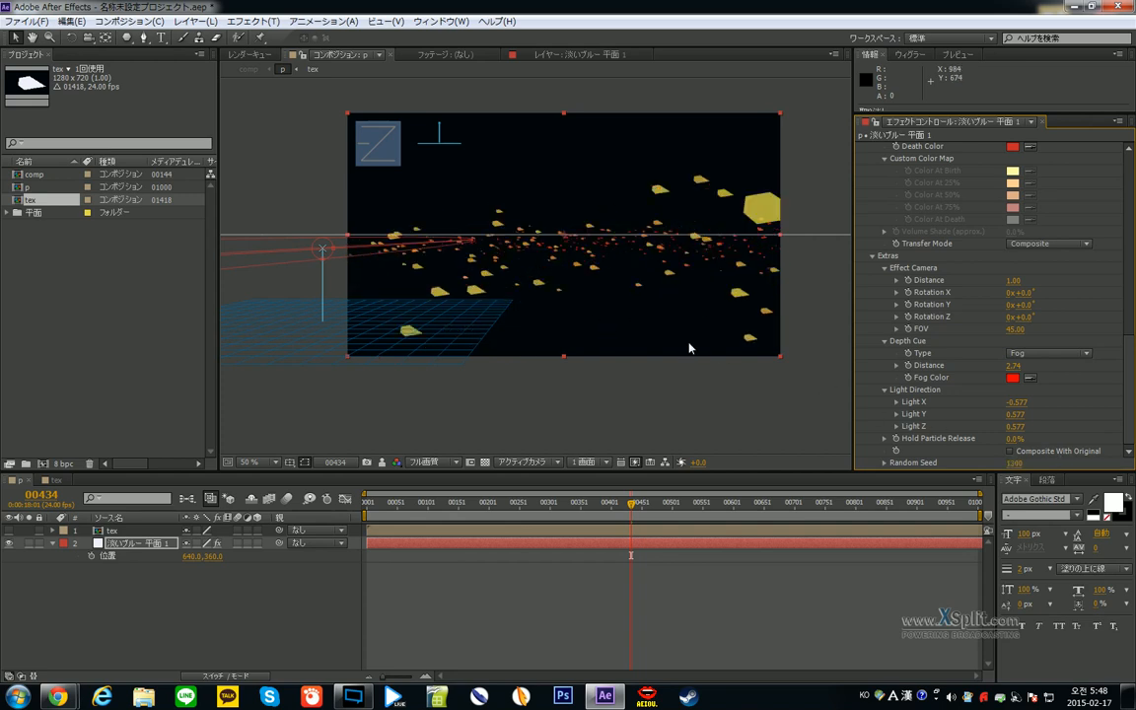
key("ctrl+z")
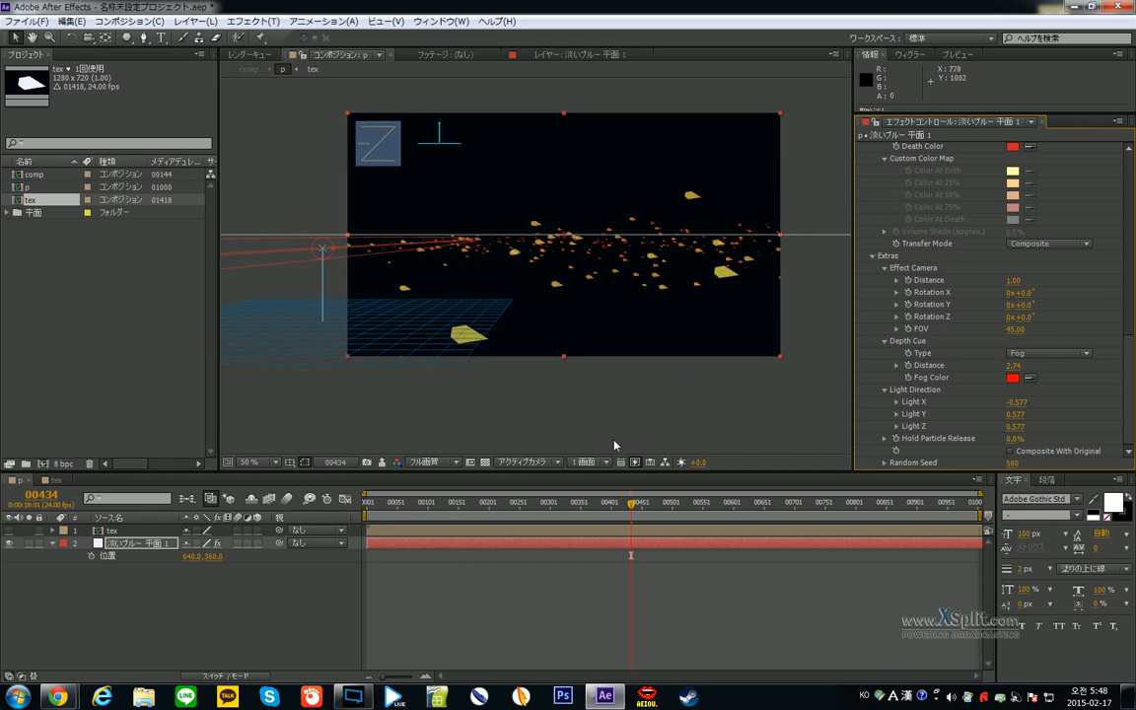
- Shift the pale blue solid layer slightly earlier in the timeline and compare the particle arrangement at frame 434
left_click(646, 544)
left_click_drag(646, 544, 630, 542)
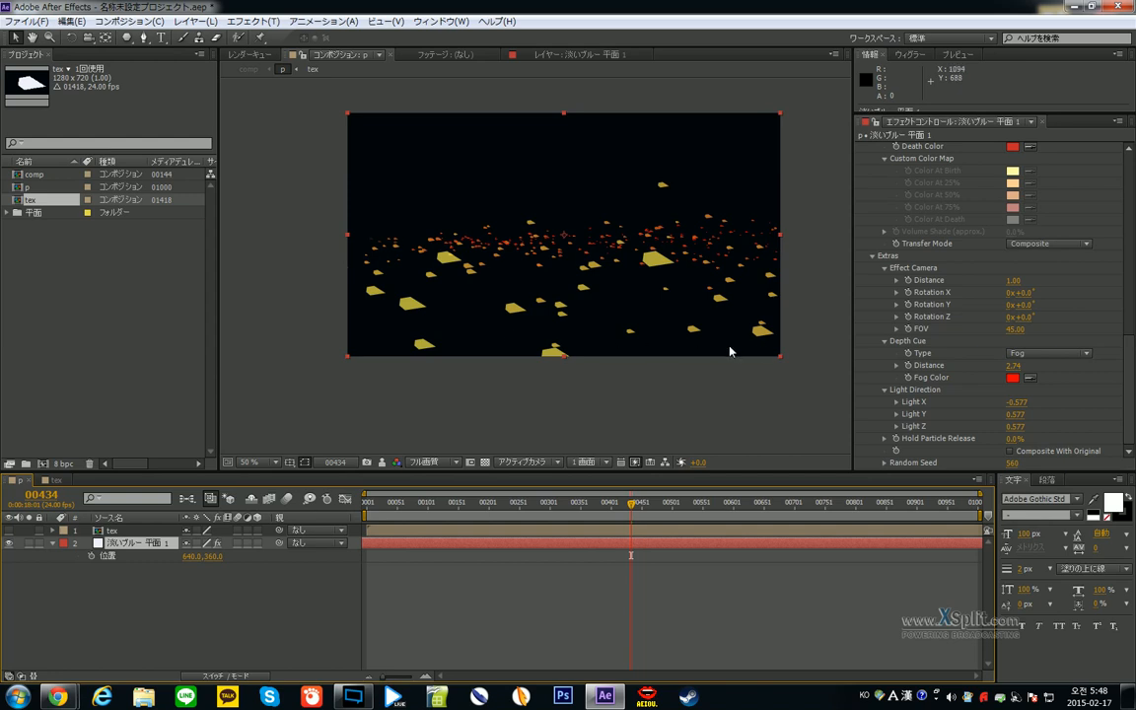
left_click_drag(620, 543, 631, 544)
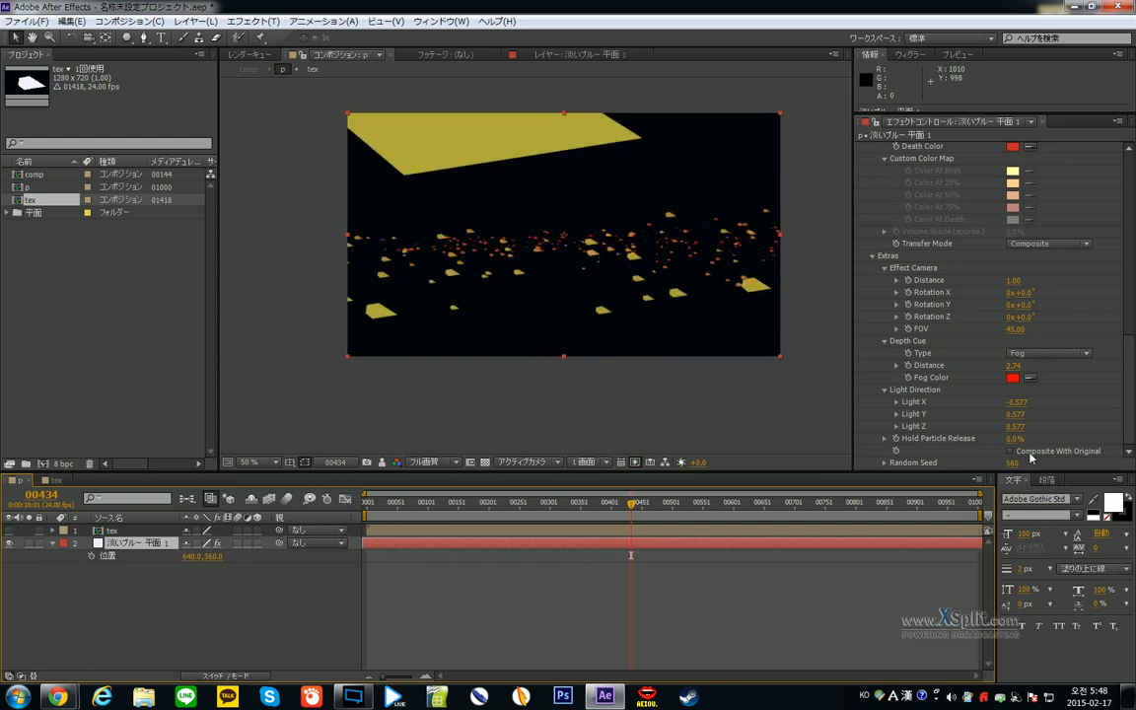
- Try a Random Seed of 51 and one other seed, undoing each change
left_click(1013, 463)
type("51")
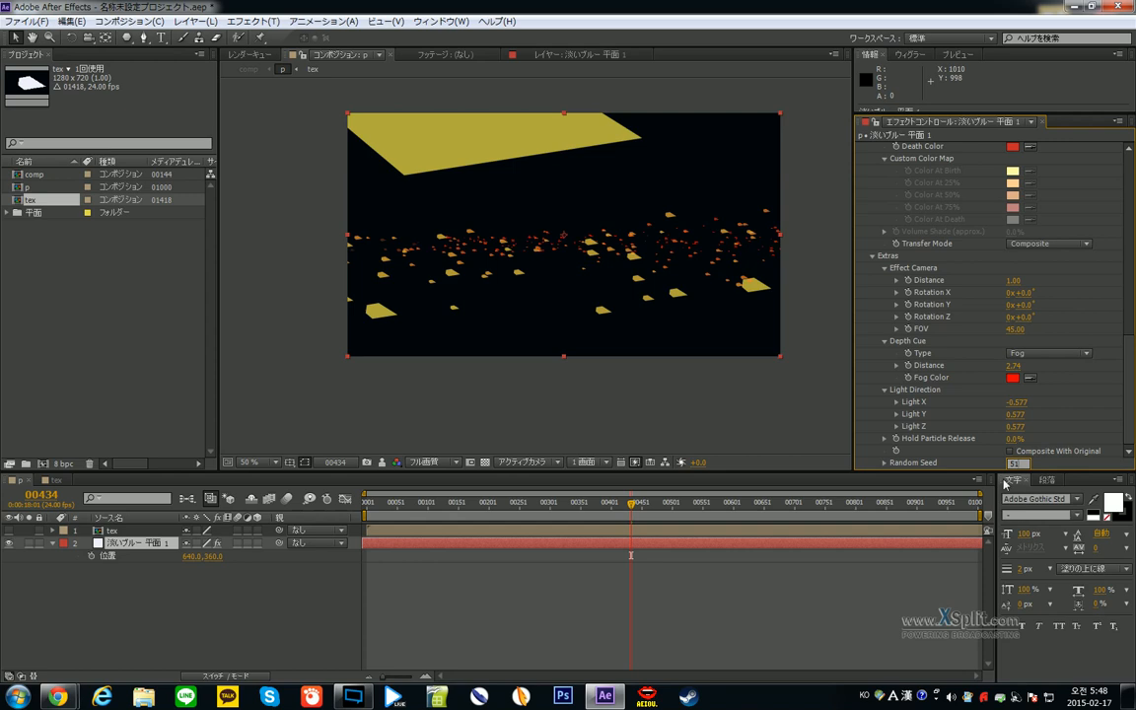
key("Return")
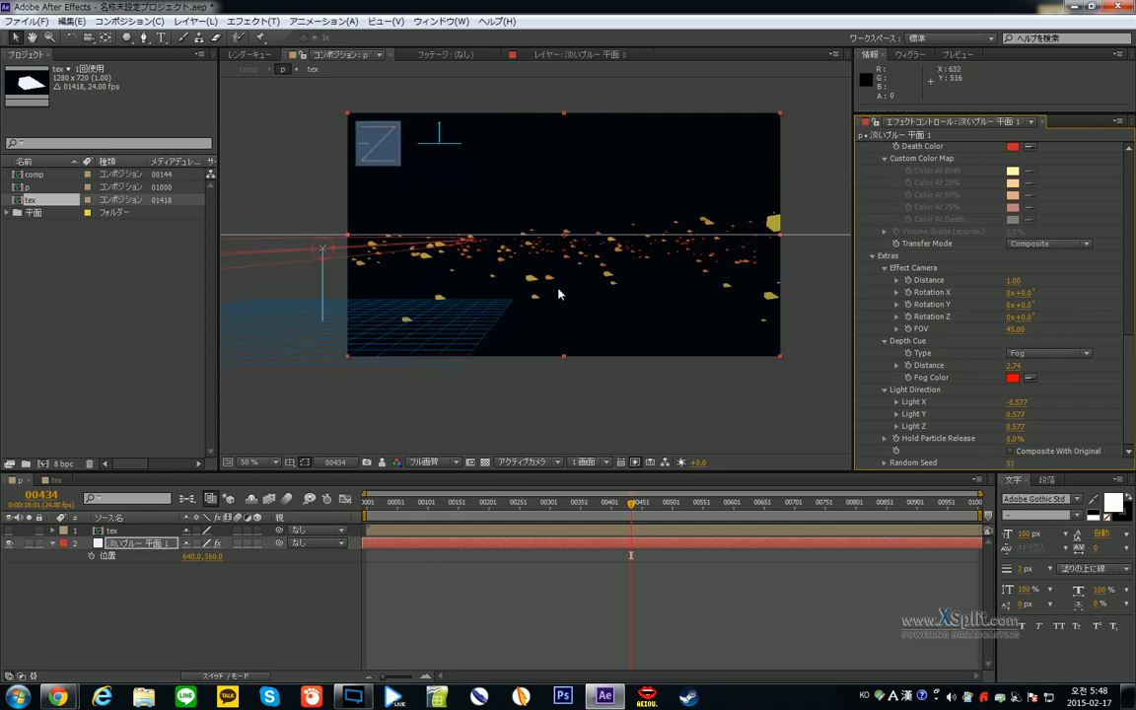
key("ctrl+z")
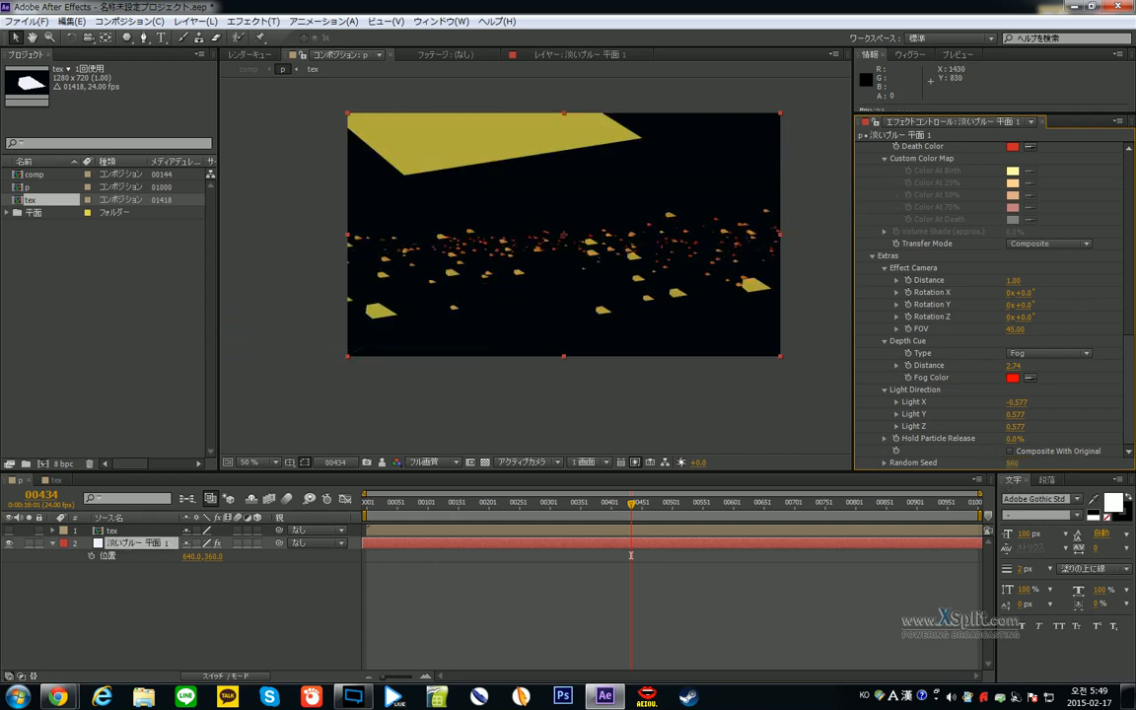
left_click(1008, 463)
key("Return")
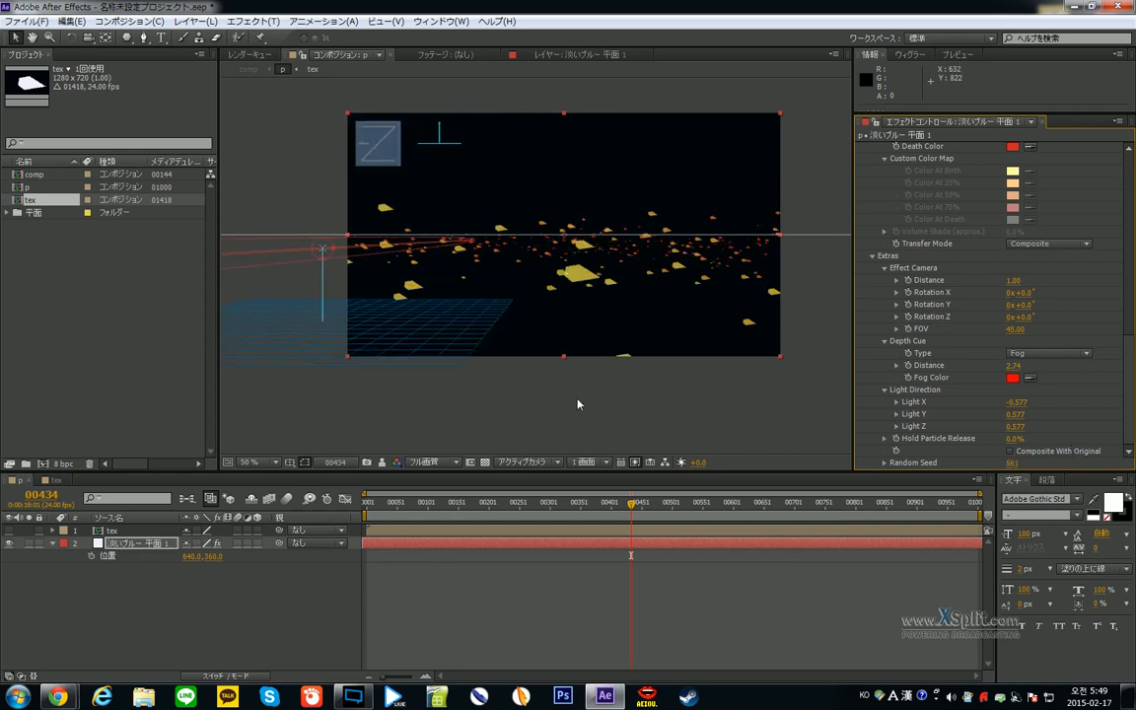
key("ctrl+z")
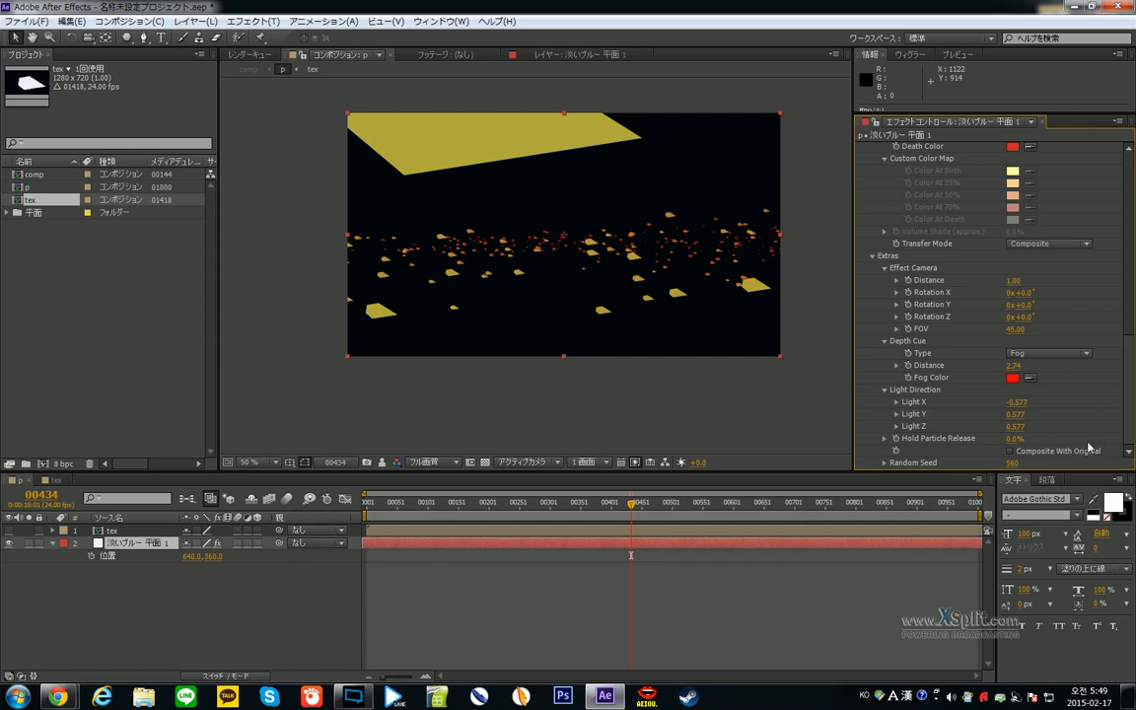
- View the CC Particle World effect information and close it
scroll(1089, 229, "up", 10)
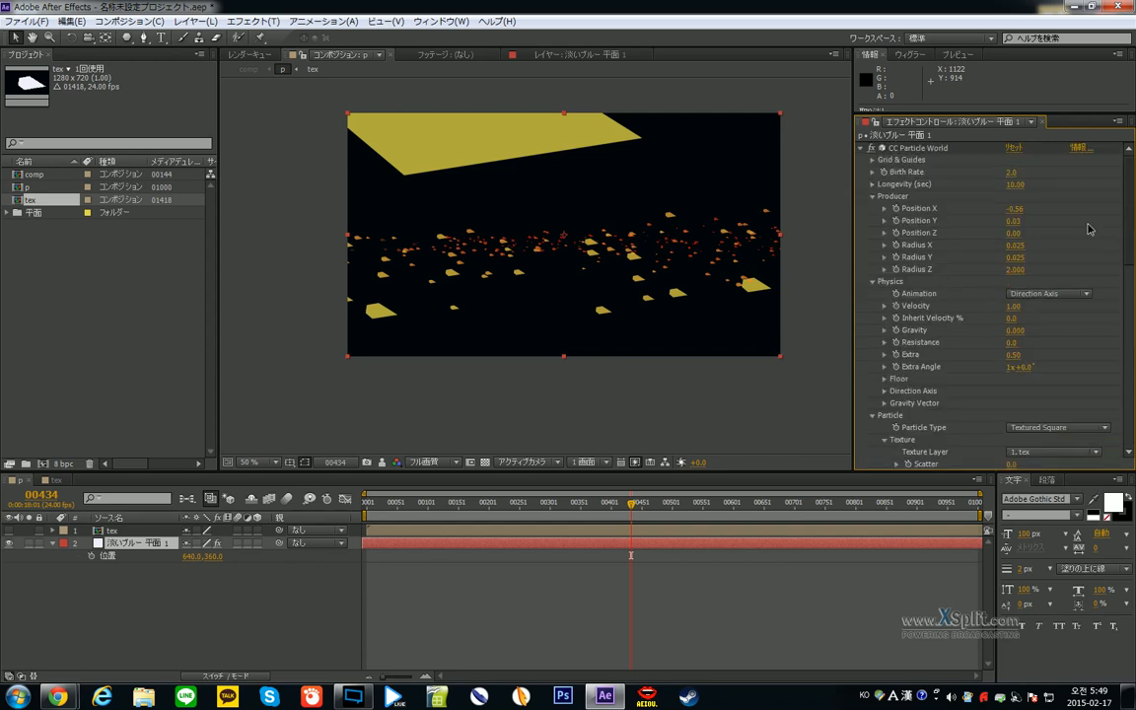
left_click(1078, 148)
left_click(609, 385)
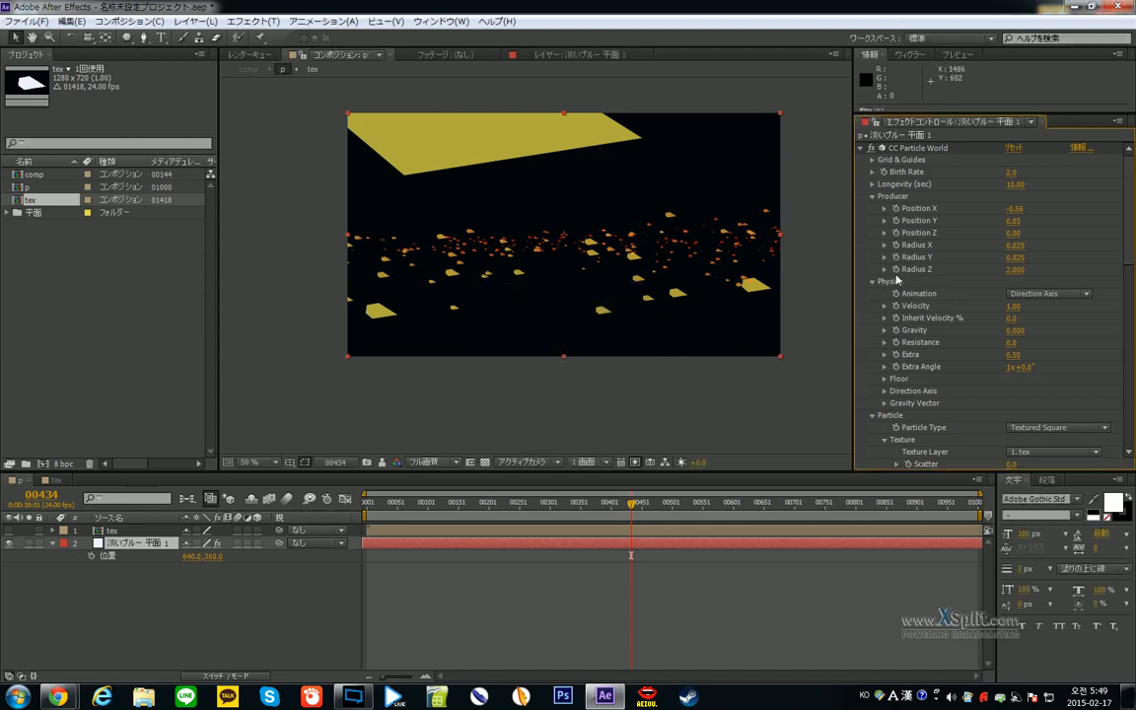
- Scrub and play through the textured particle animation, including the stretch near frame 931, and return to frame 1
scroll(986, 212, "down", 5)
scroll(1082, 176, "up", 5)
key("space")
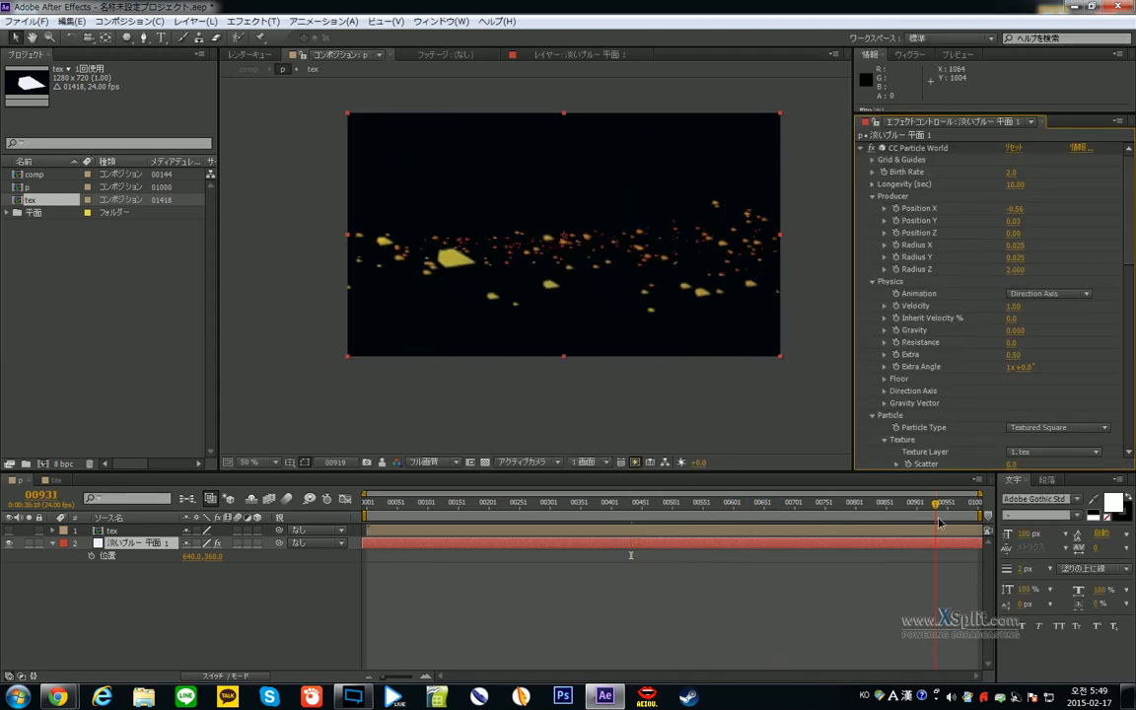
key("space")
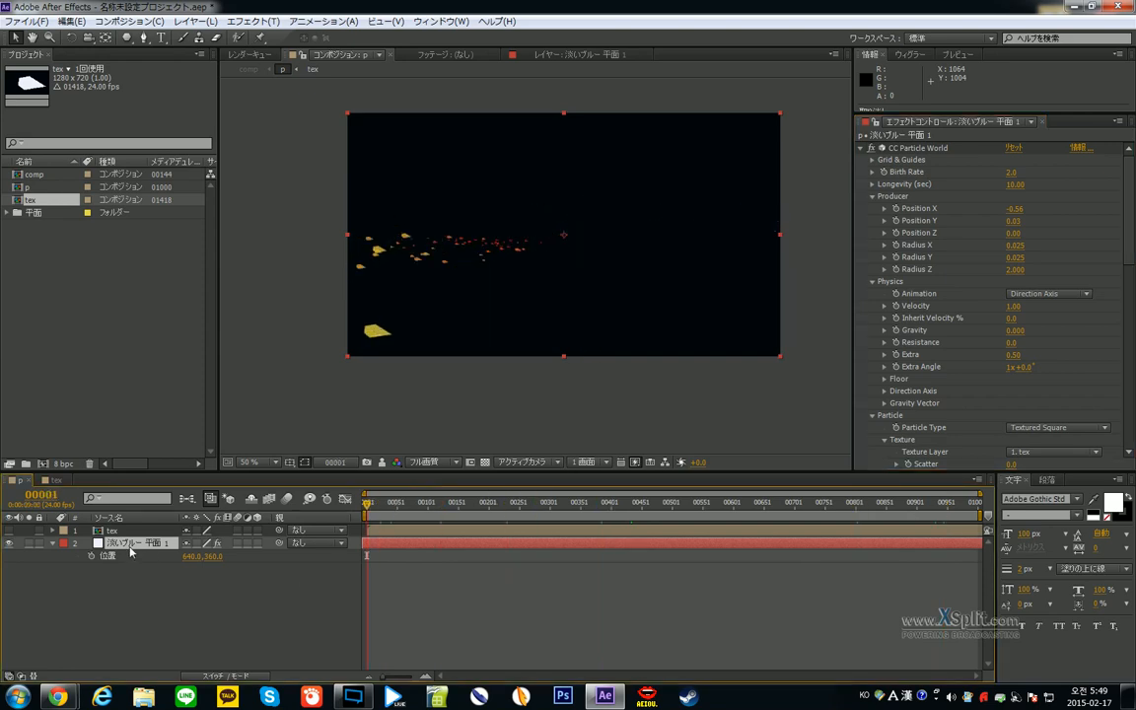
- Reset CC Particle World to its default settings and review the particle burst and Particle Type options at frame 365
left_click(1014, 148)
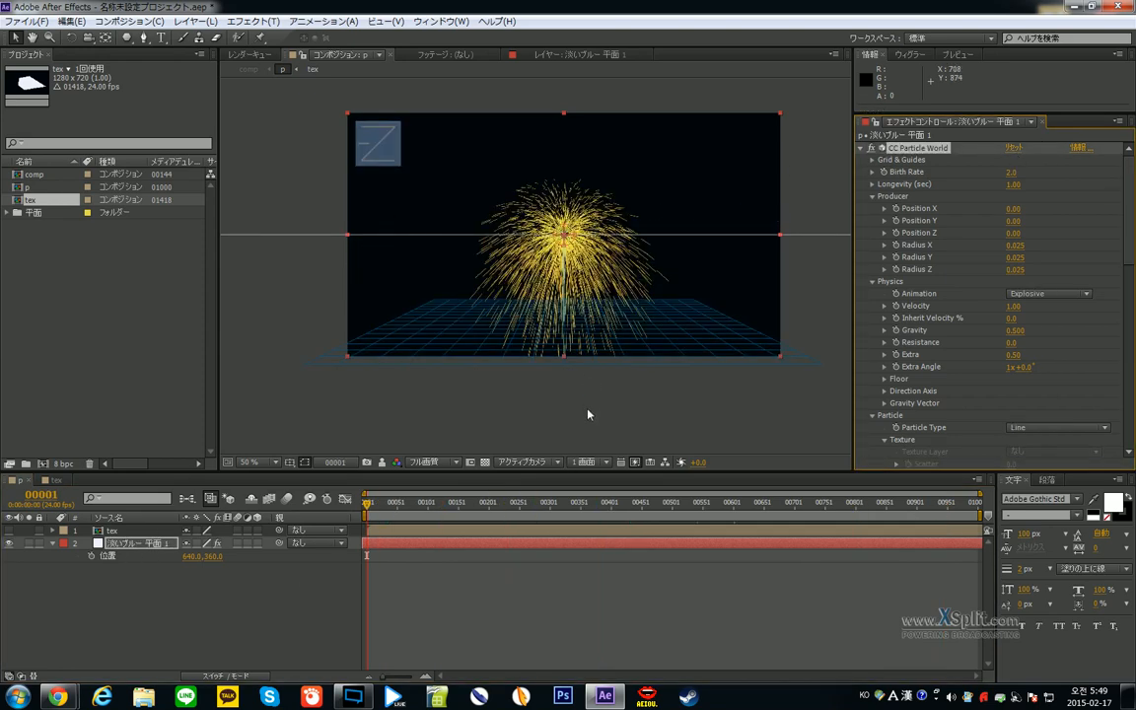
key("space")
scroll(891, 285, "down", 2)
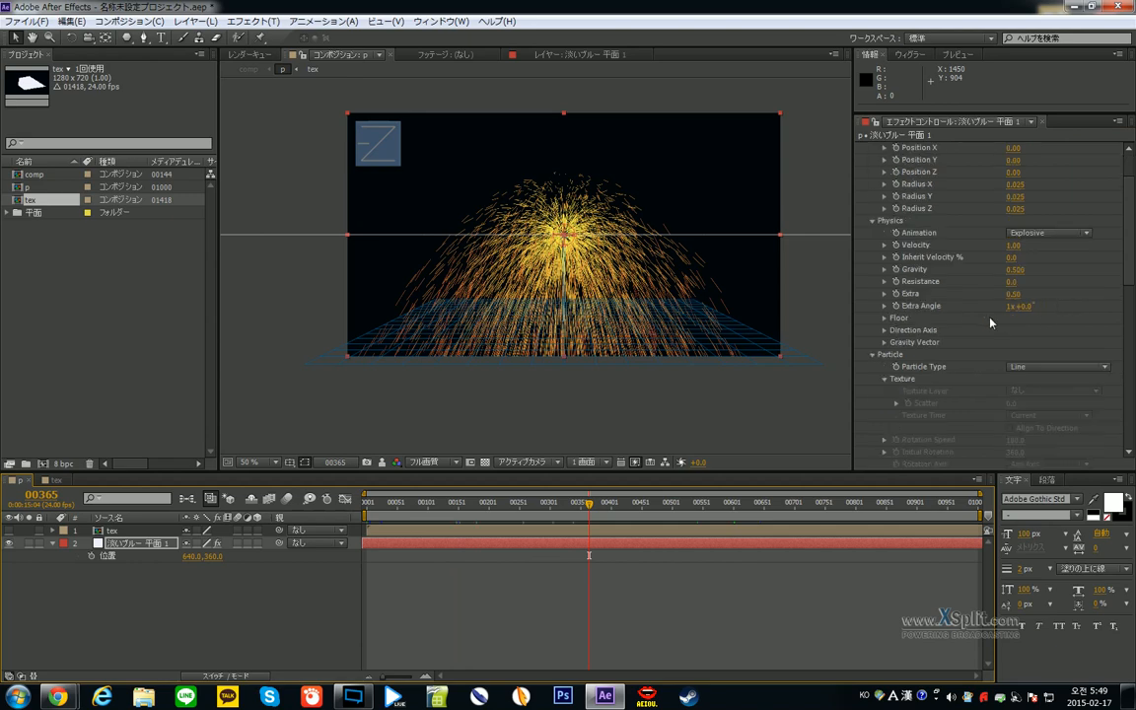
scroll(883, 336, "up", 2)
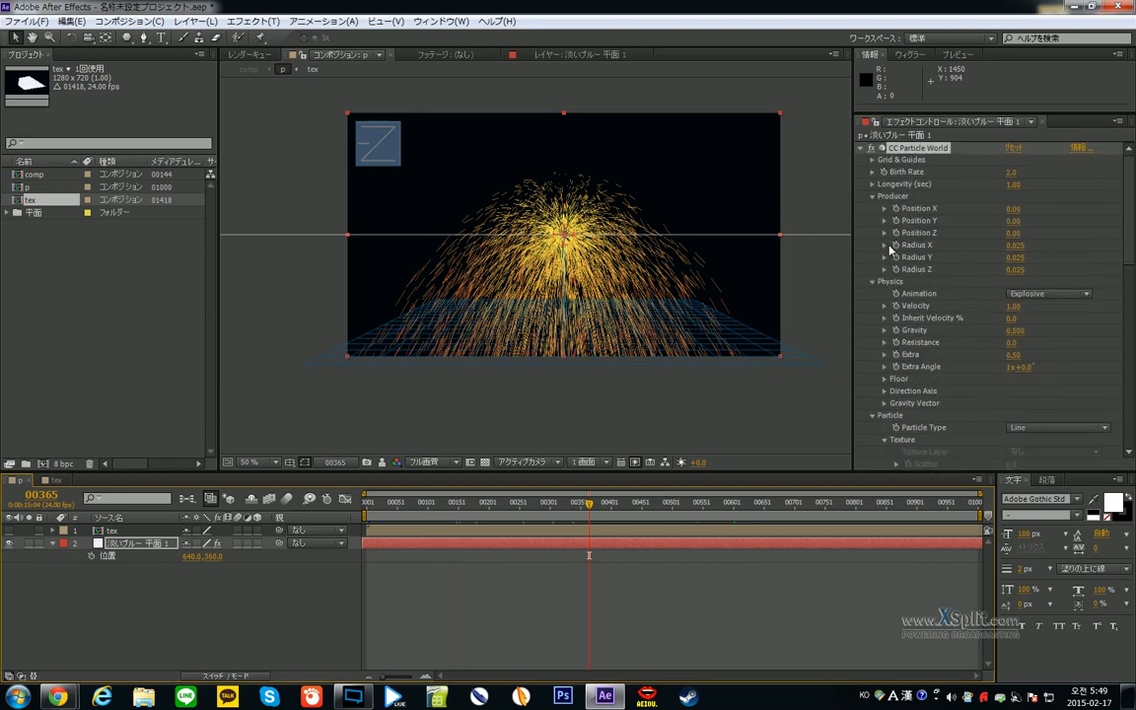
scroll(884, 319, "down", 5)
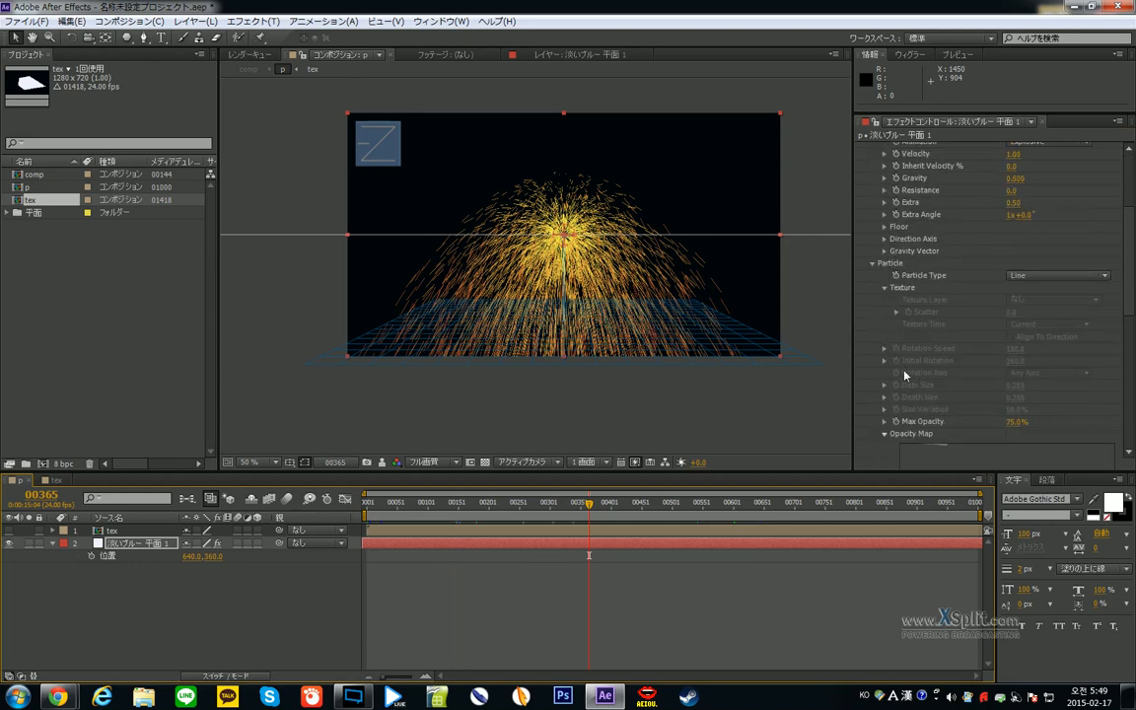
left_click(1021, 278)
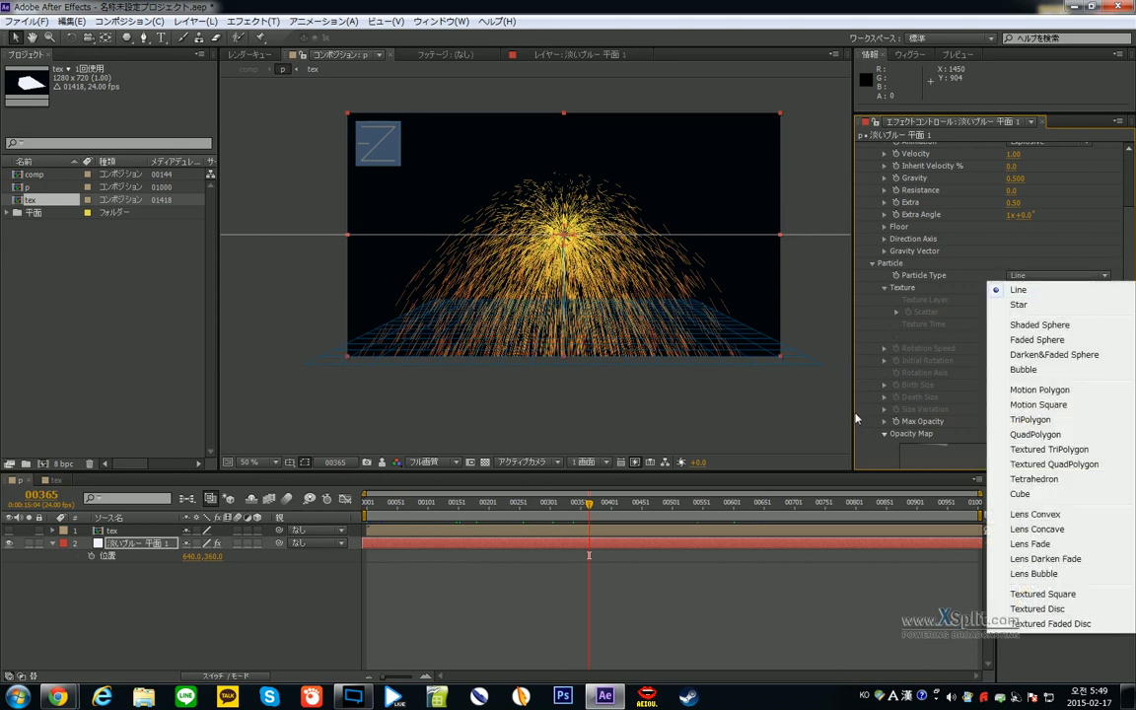
left_click(883, 424)
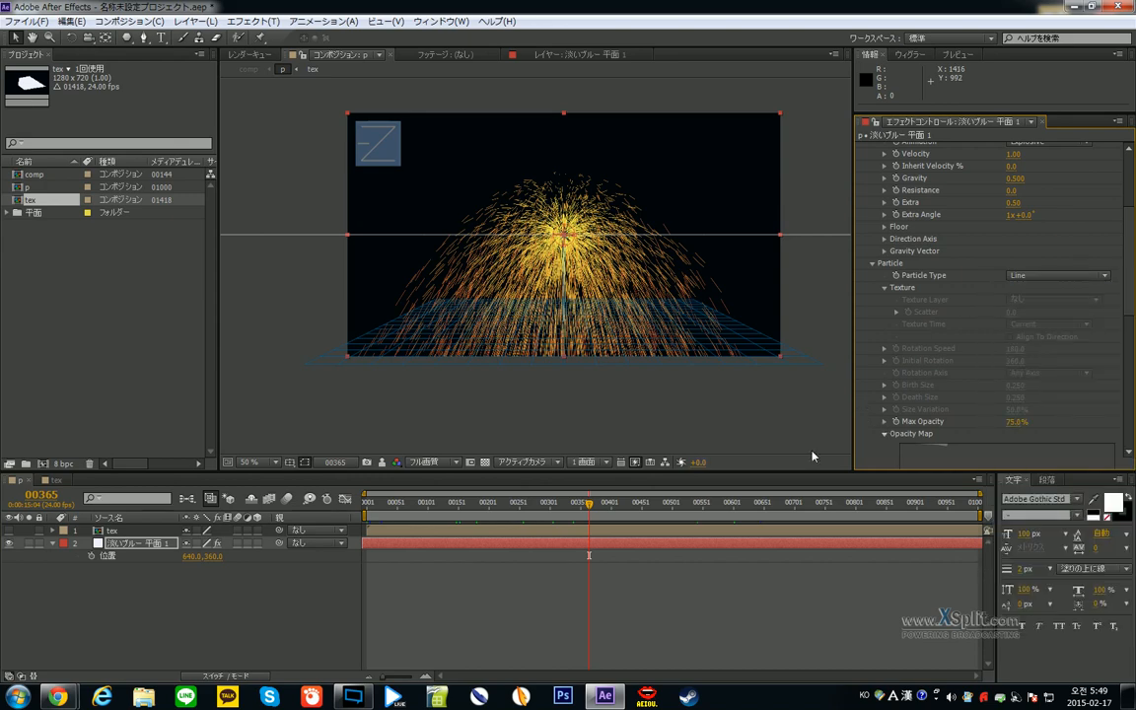
- Delete the CC Particle World effect from the pale blue solid layer
left_click(137, 558)
key("e")
left_click(137, 558)
key("Delete")
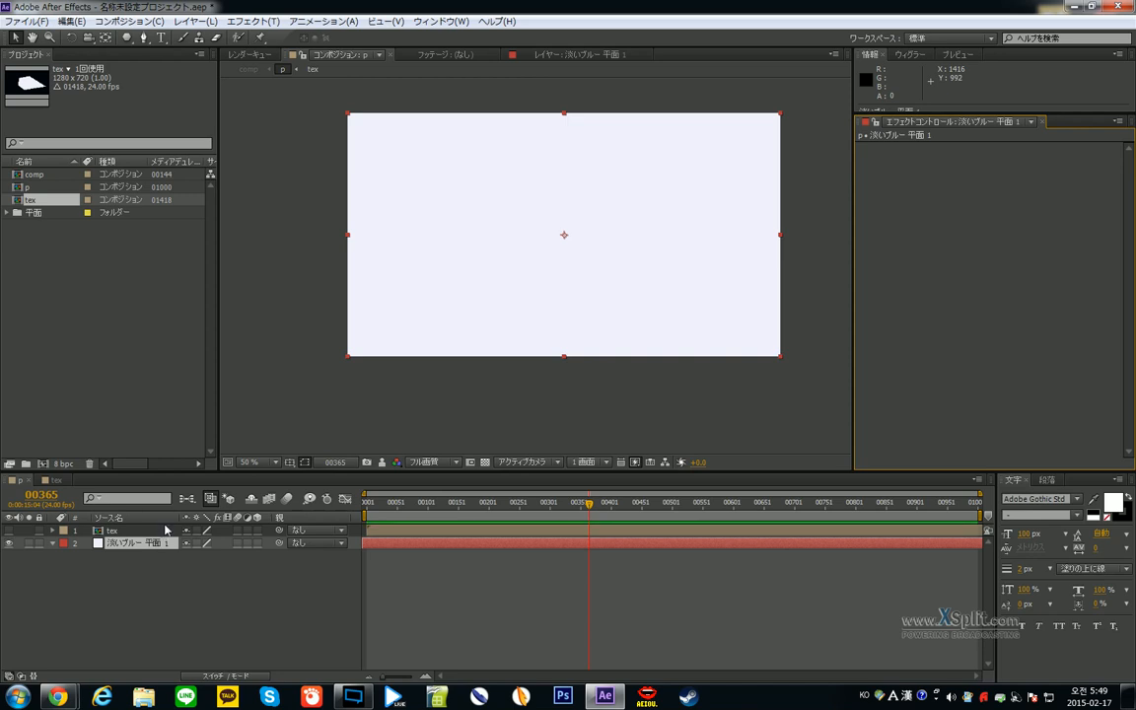
key("ctrl+alt+shift+e")
key("ctrl+z")
- Apply a fresh CC Particle World simulation effect to the pale blue solid
left_click(253, 21)
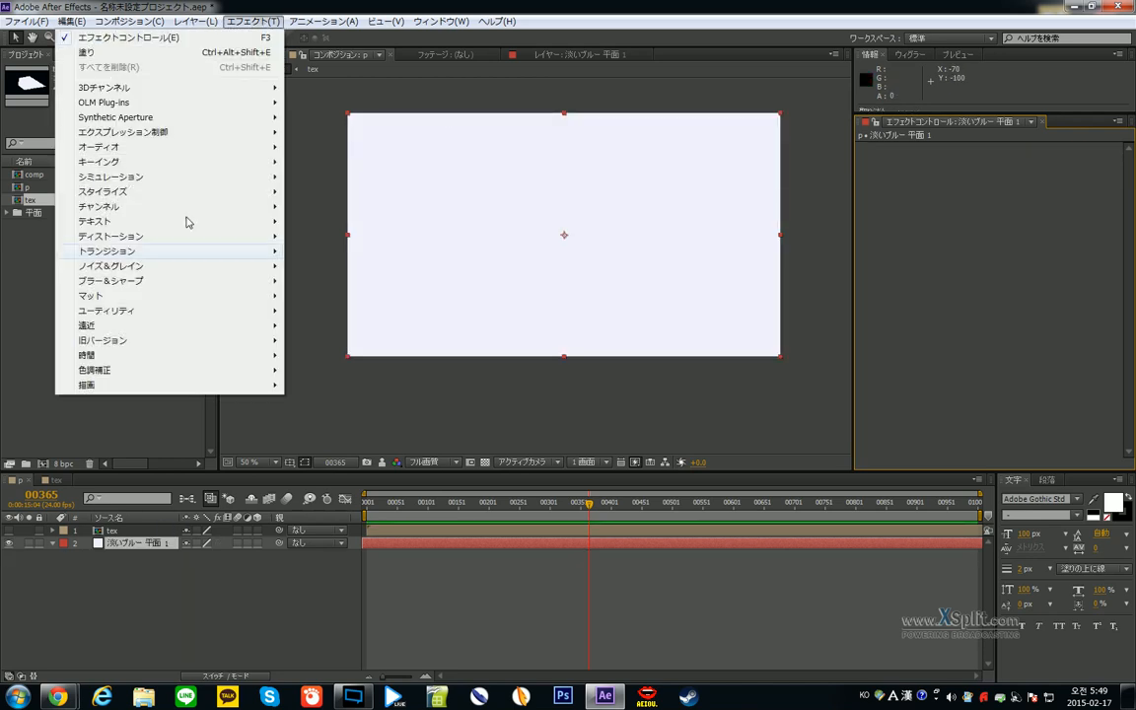
mouse_move(145, 266)
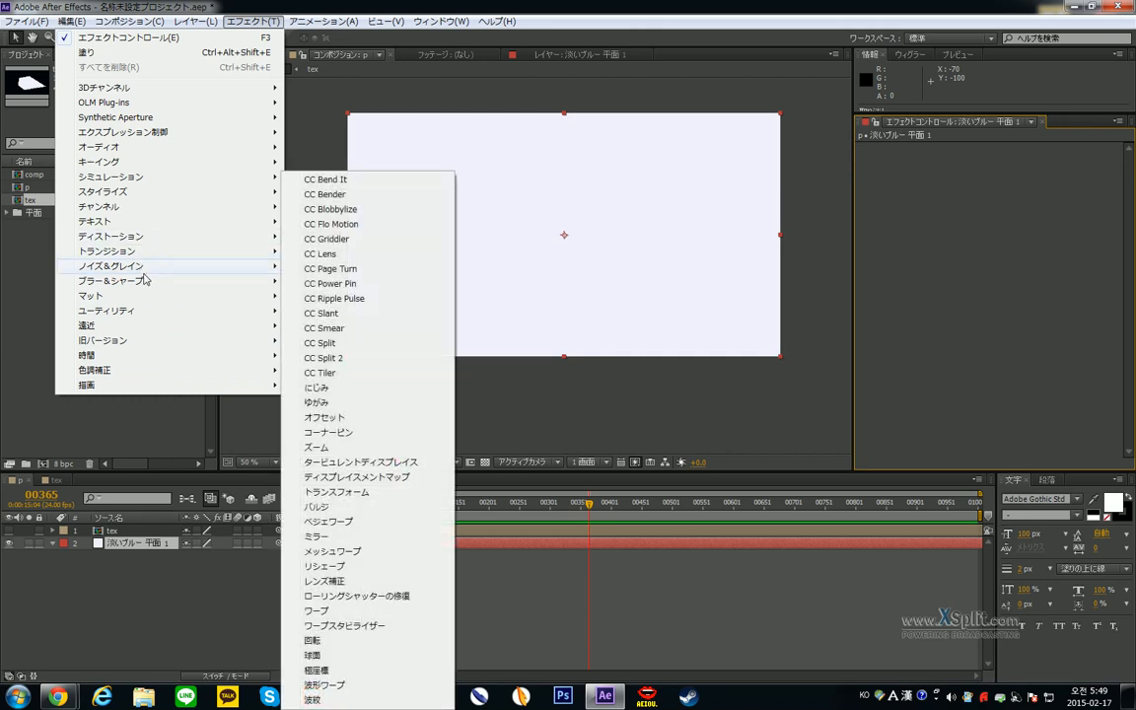
mouse_move(158, 179)
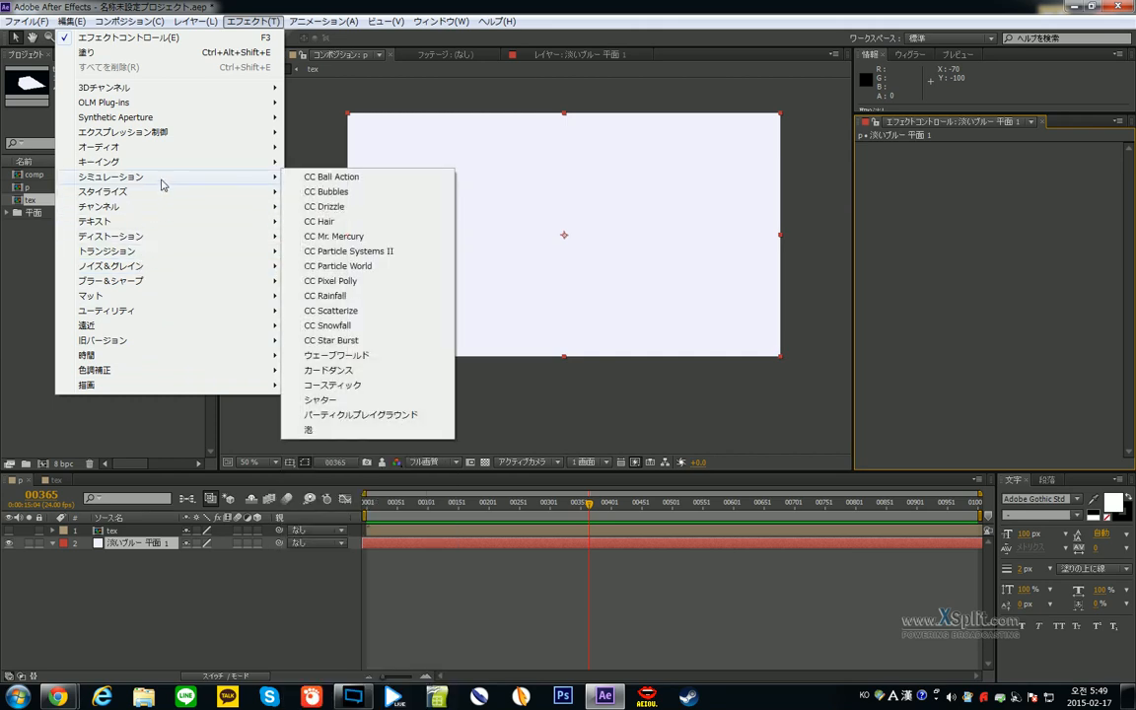
left_click(372, 272)
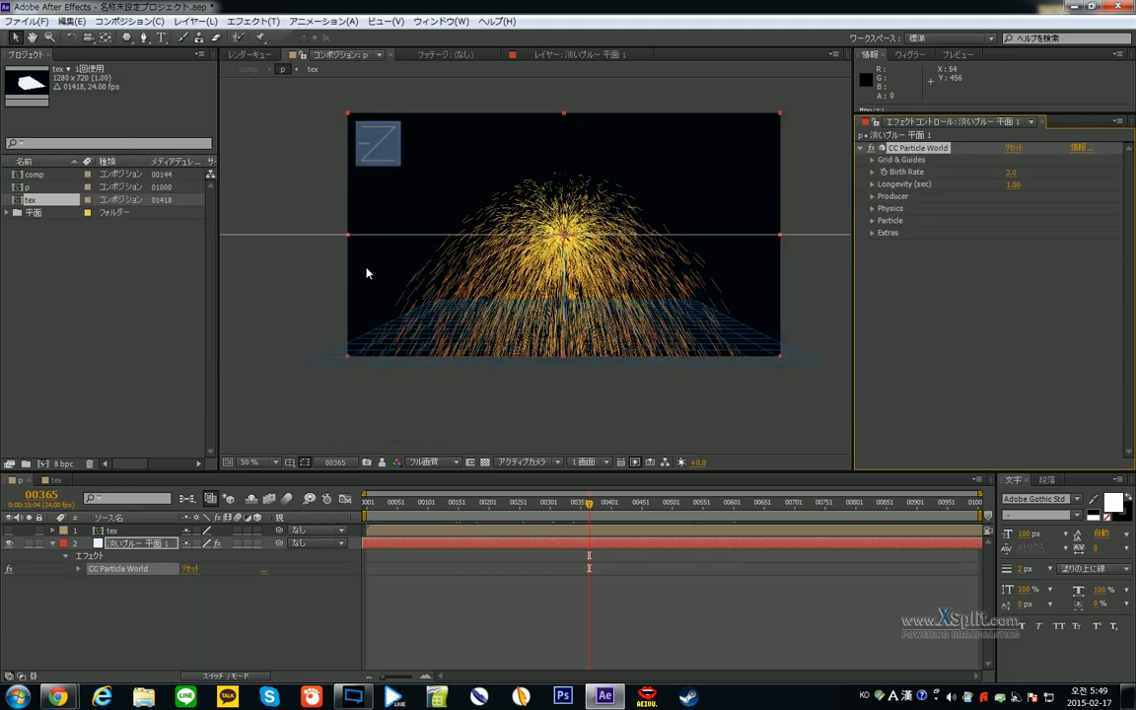
- Expand the Particle settings with the Opacity Map and set Particle Type to Textured Square at frame 403
left_click(872, 220)
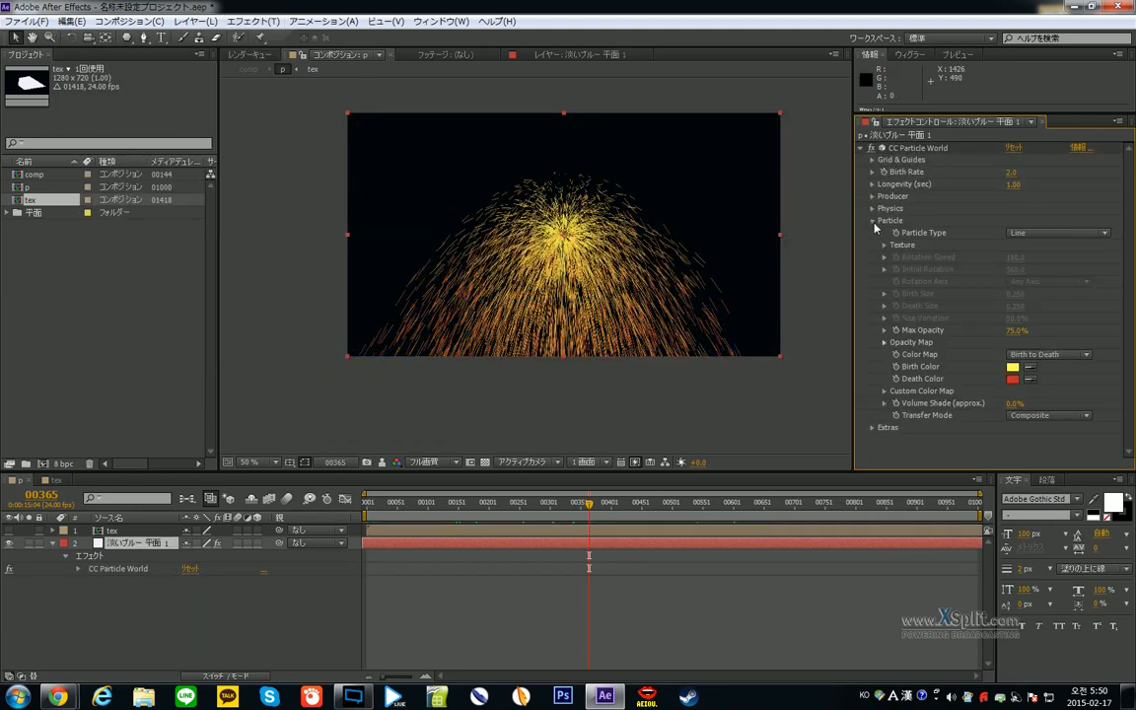
left_click(884, 342)
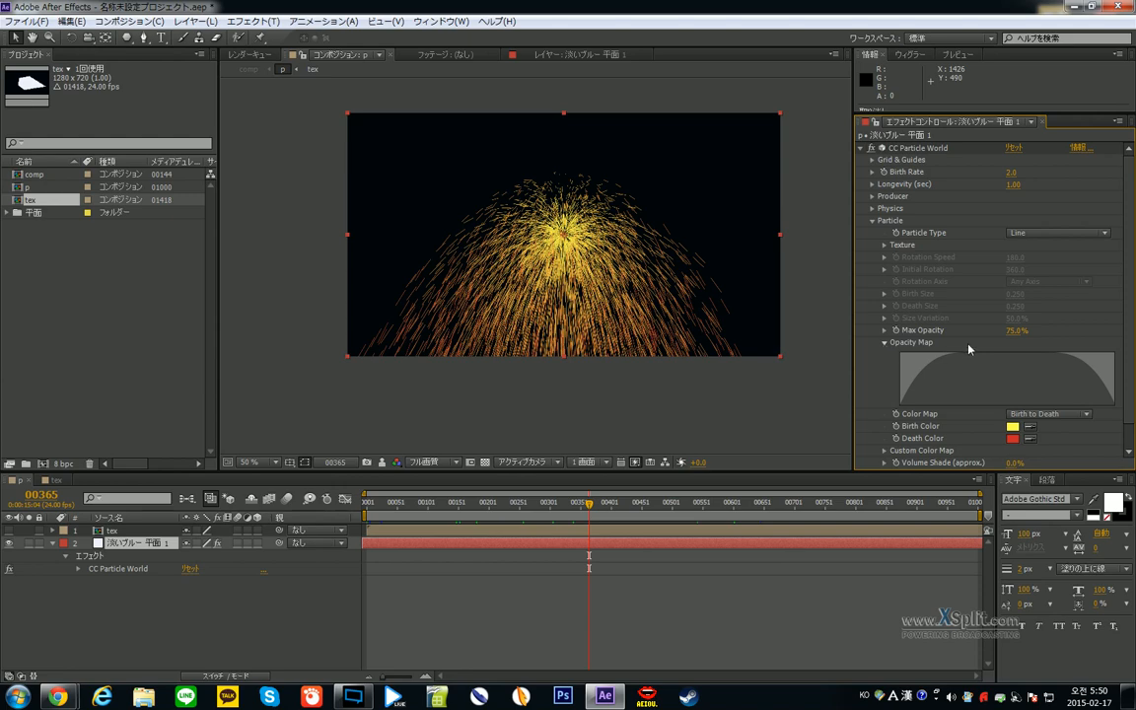
left_click_drag(589, 503, 615, 517)
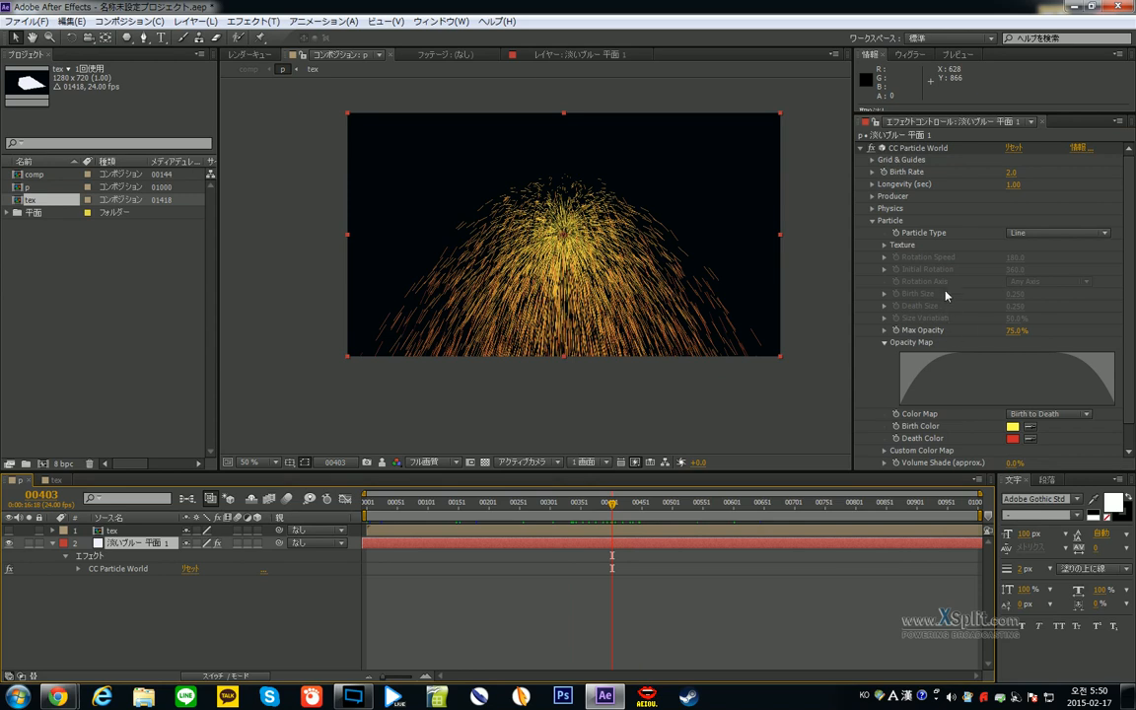
left_click(1034, 237)
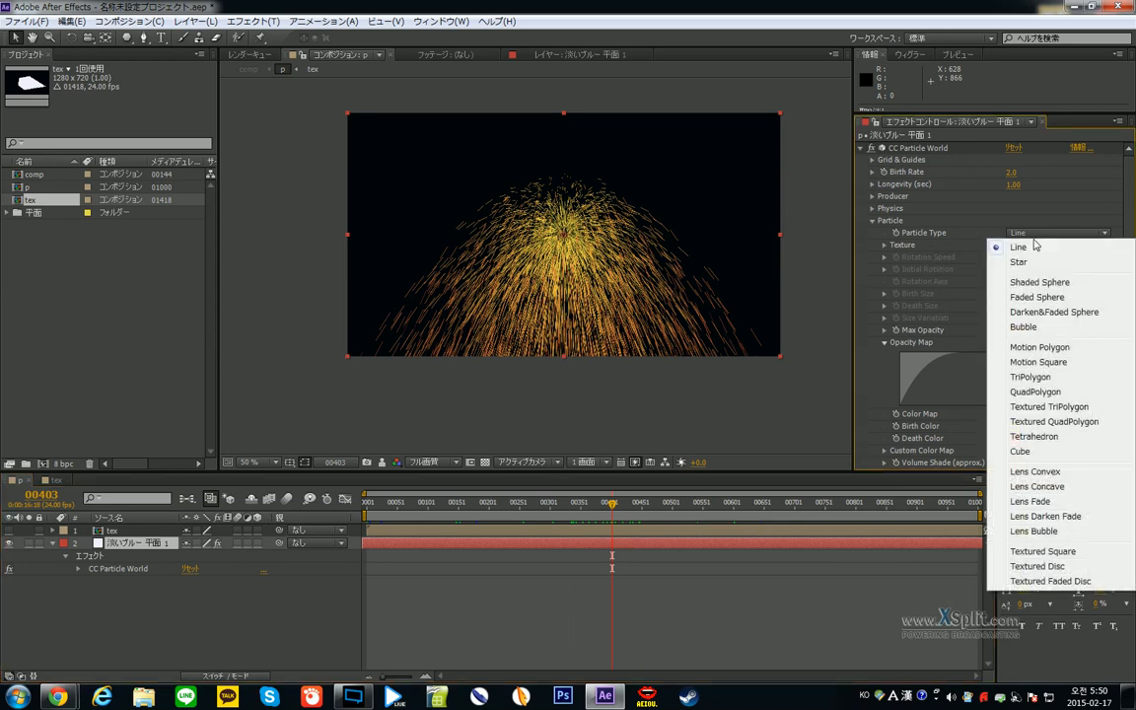
left_click(1044, 551)
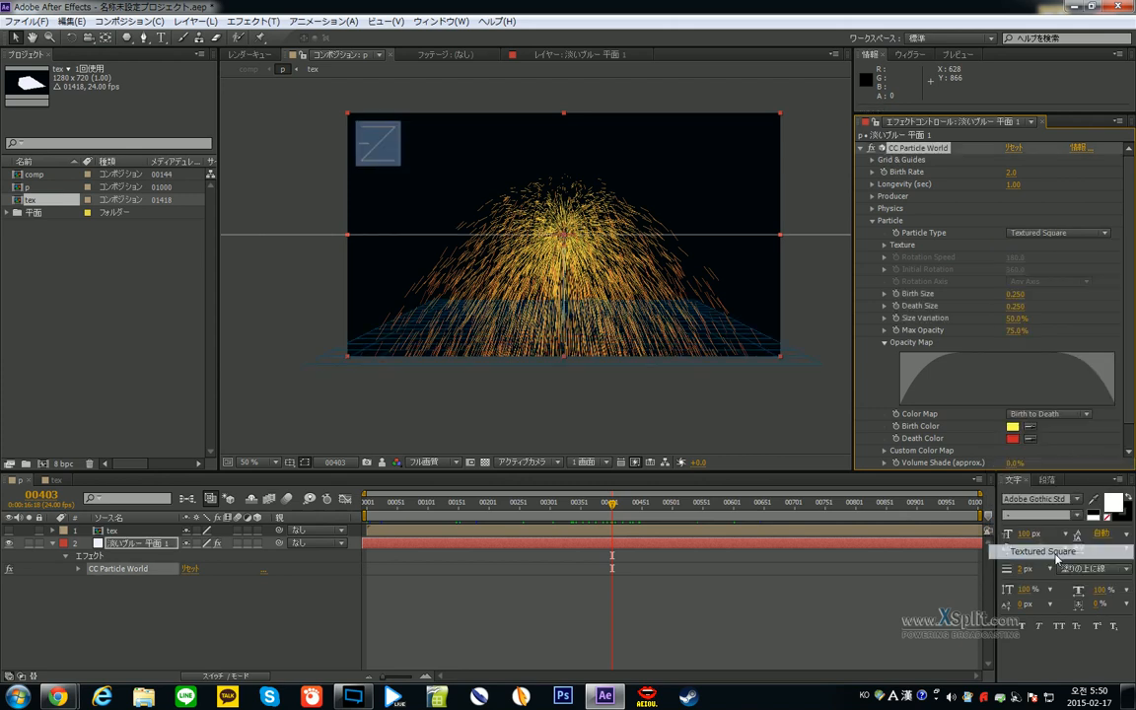
left_click(1053, 243)
- Use the tex layer as the particles' Texture Layer and preview the textured particles magnified at frame 522
left_click(884, 245)
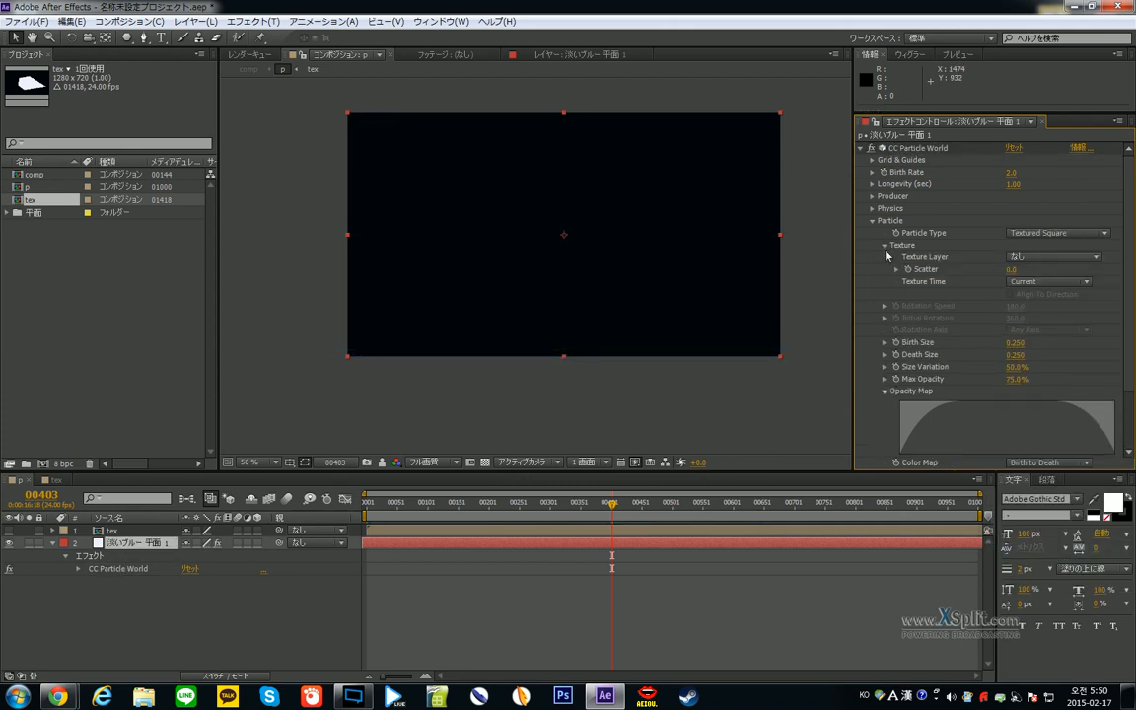
left_click(884, 244)
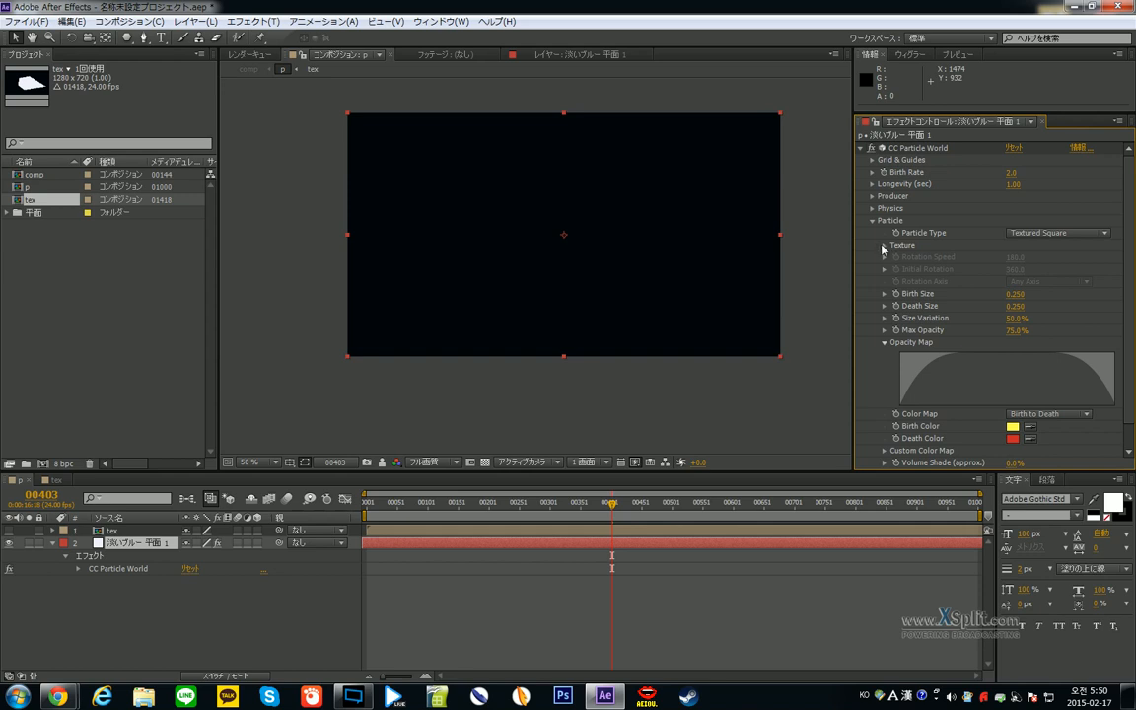
left_click(883, 244)
left_click(1036, 258)
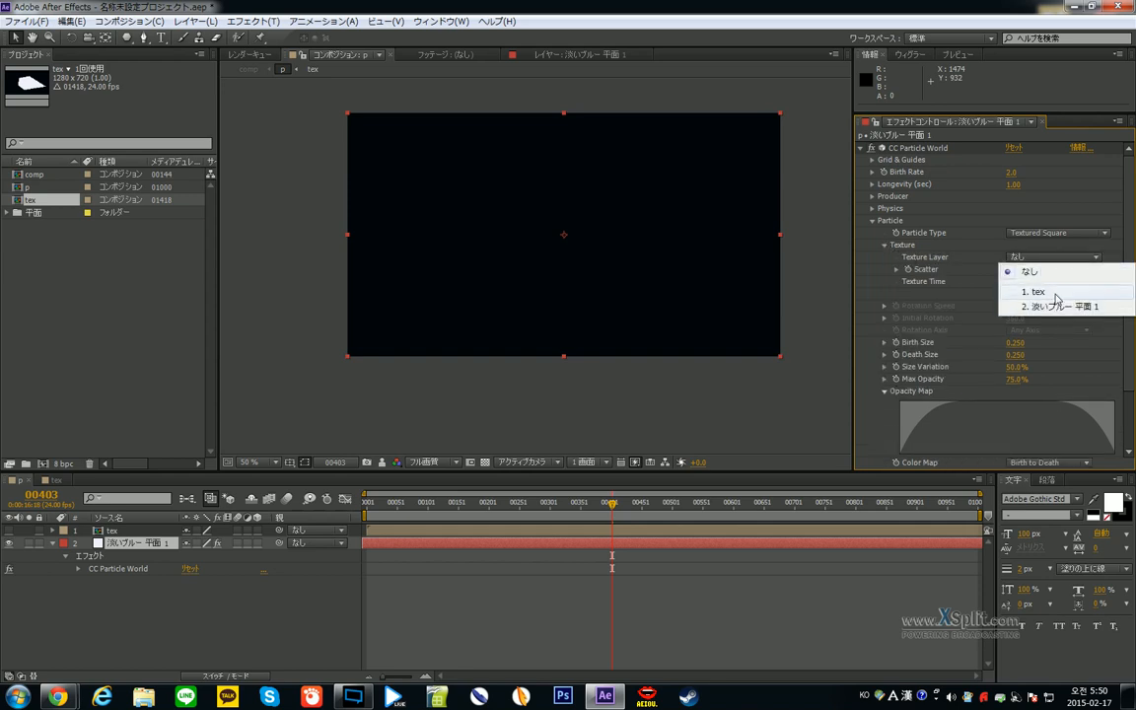
left_click(1025, 283)
key("space")
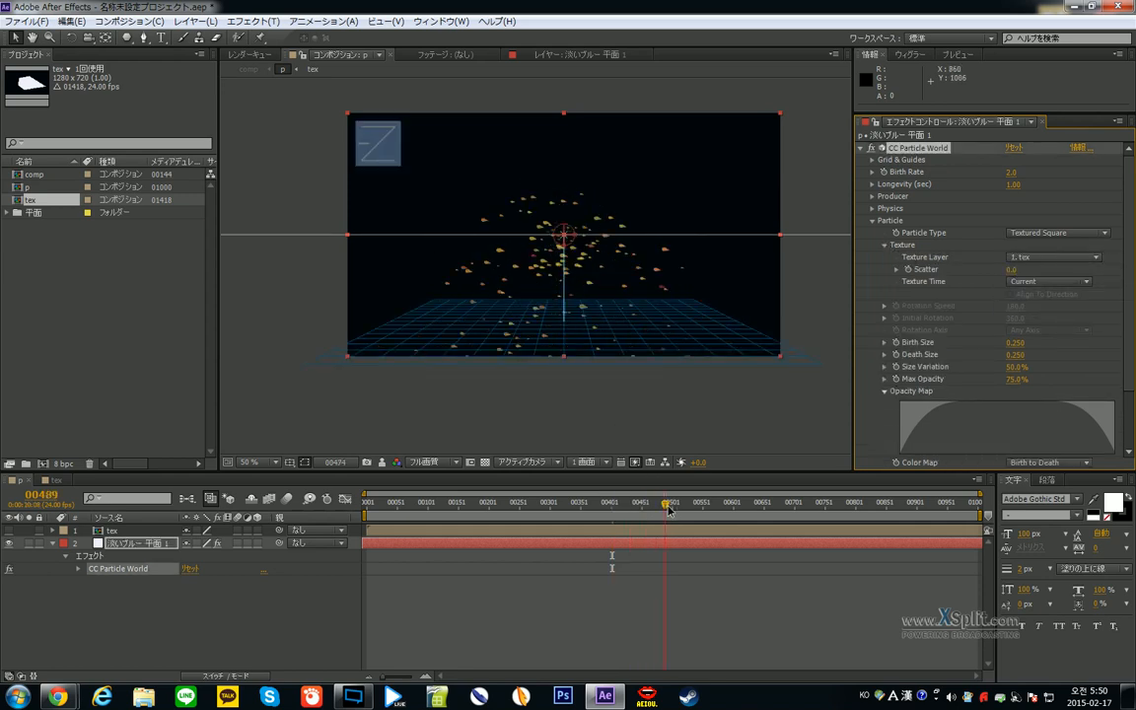
key("period")
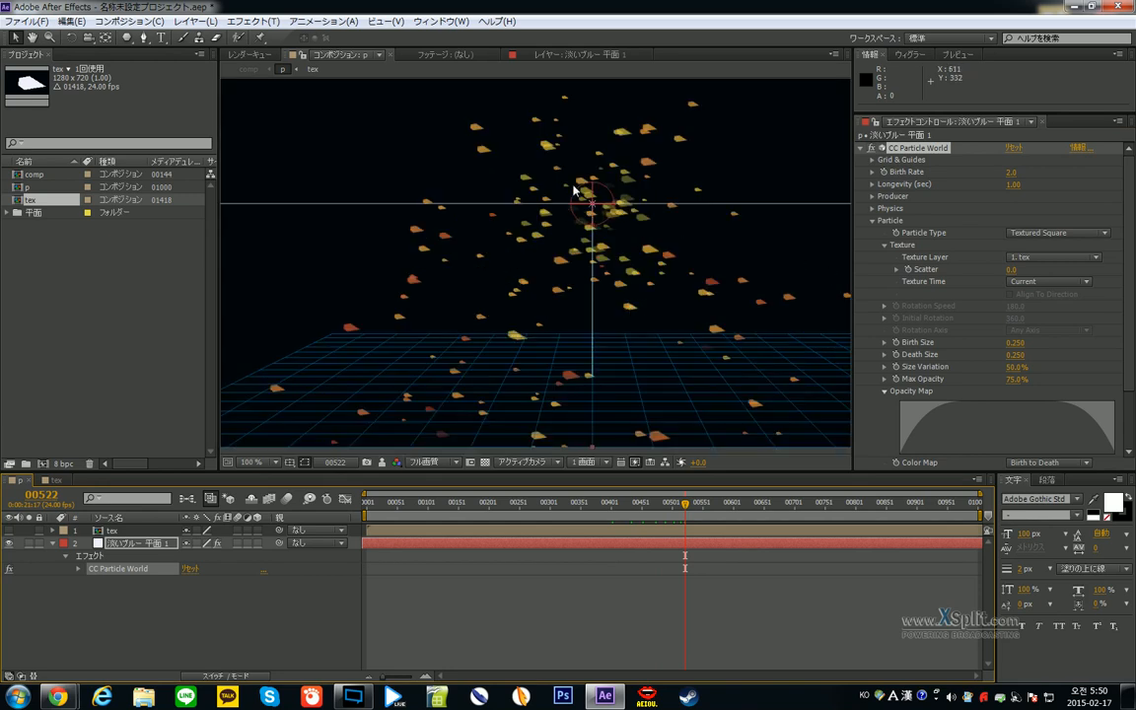
- Set Texture Time to Birth and check the varied particle shapes at frames 656 and 689
left_click(1070, 283)
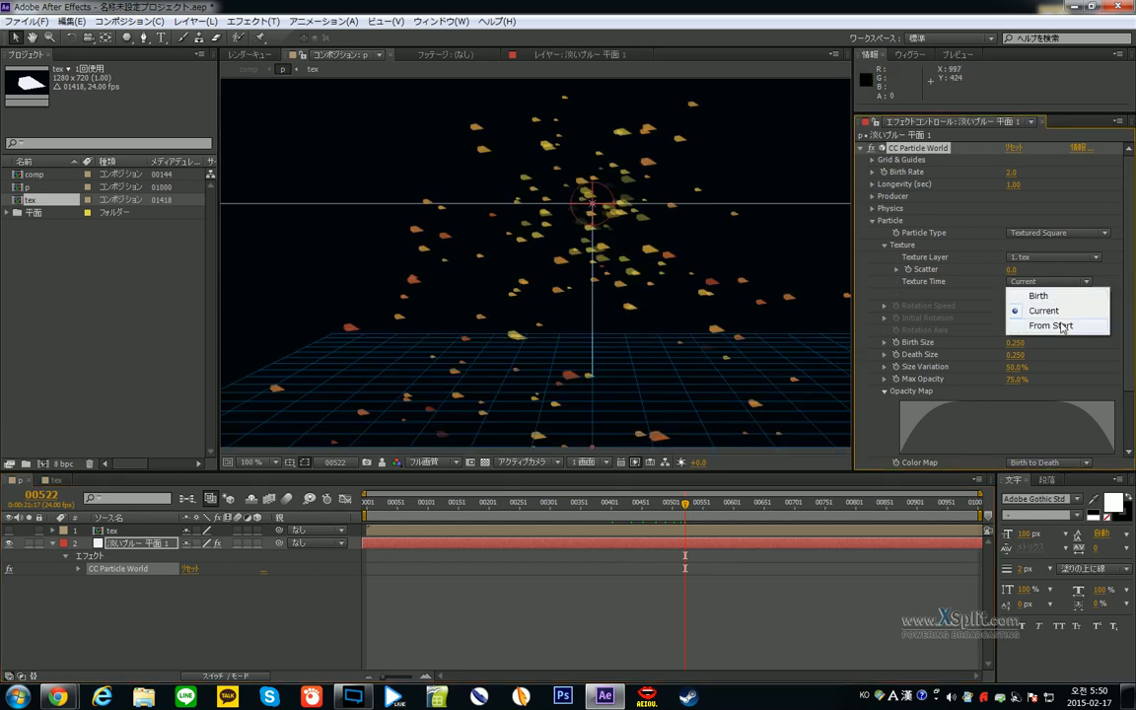
left_click(1049, 296)
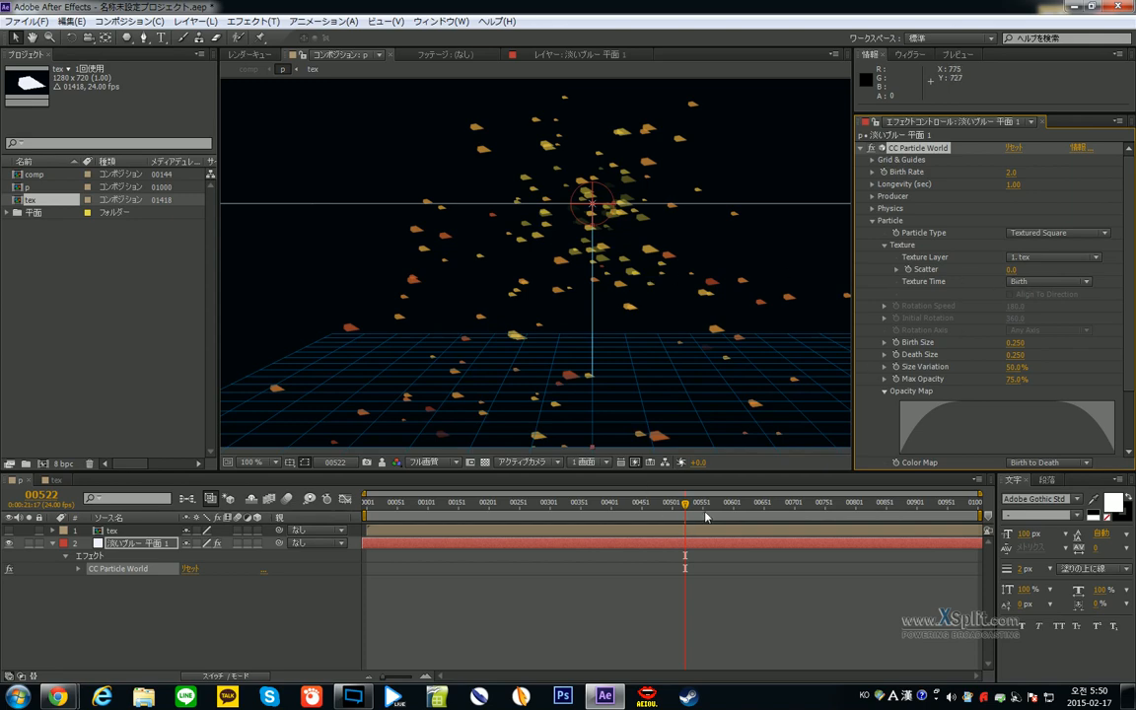
left_click(771, 504)
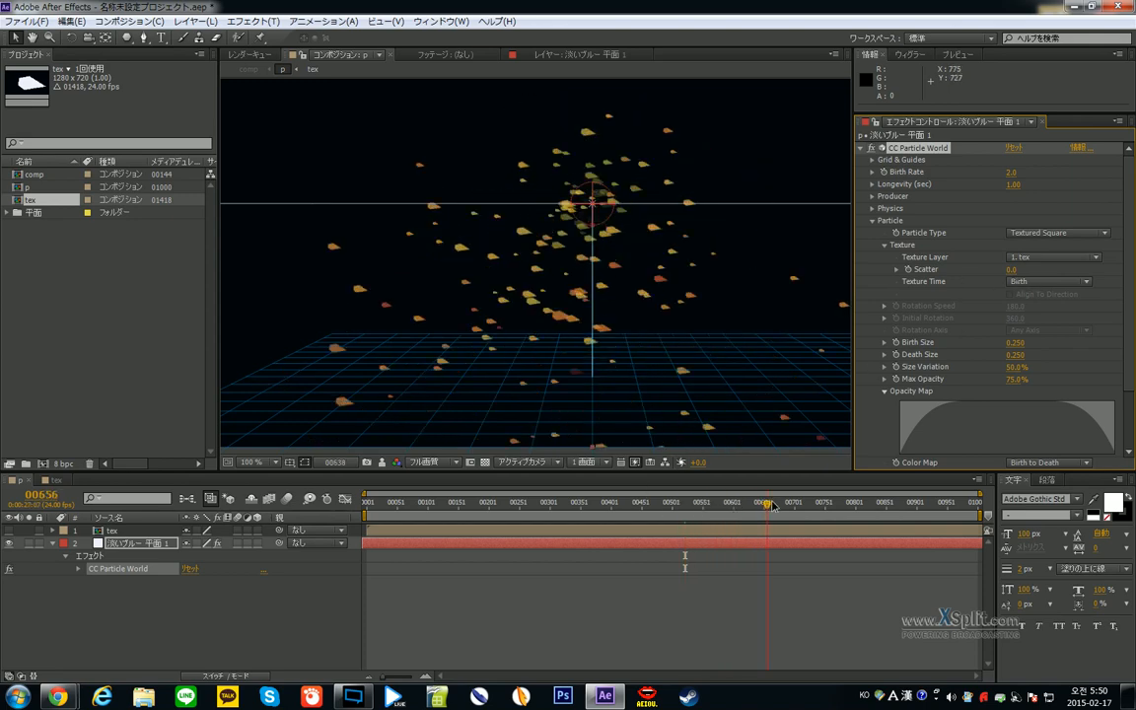
scroll(685, 355, "down", 2)
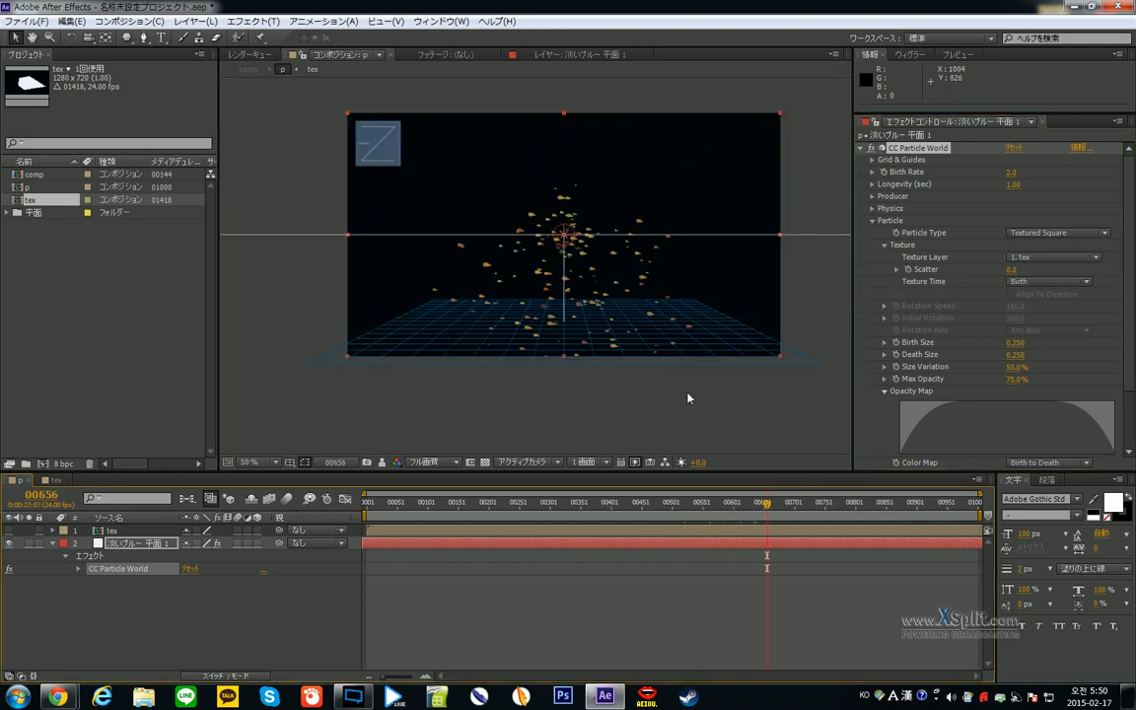
left_click(811, 504)
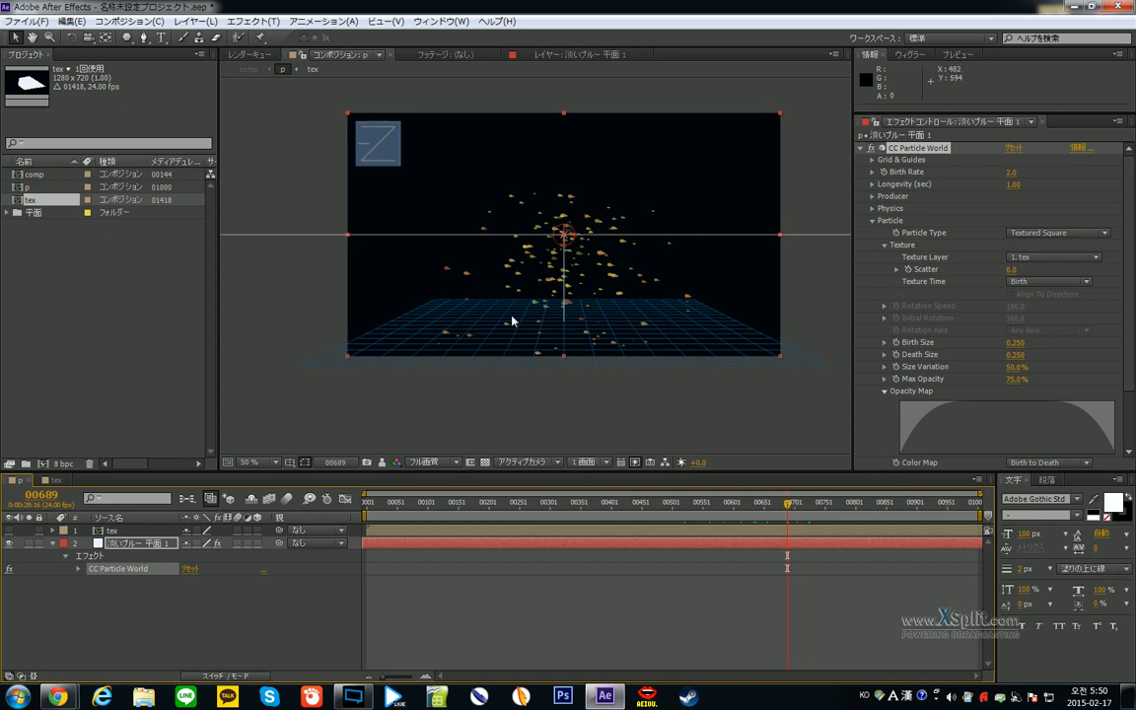
- Move the effect's producer point above the composition frame, to Position X -0.01 and Position Y -0.38, and expand the Producer settings
left_click(117, 534)
left_click(120, 544)
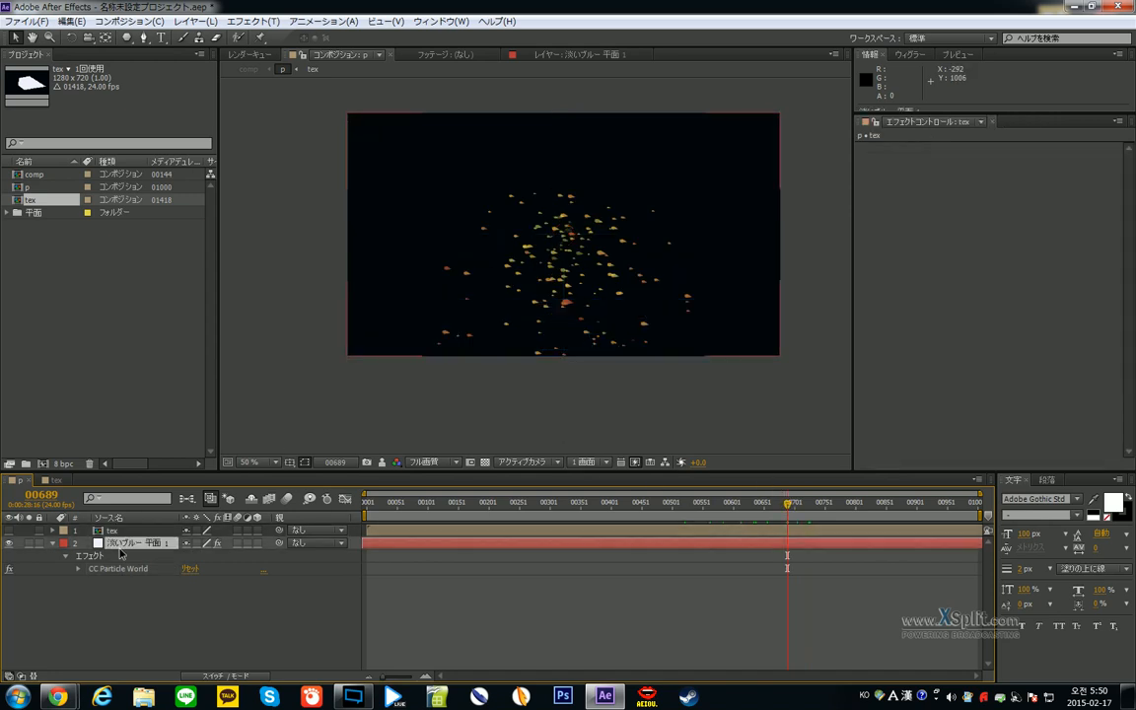
left_click(915, 148)
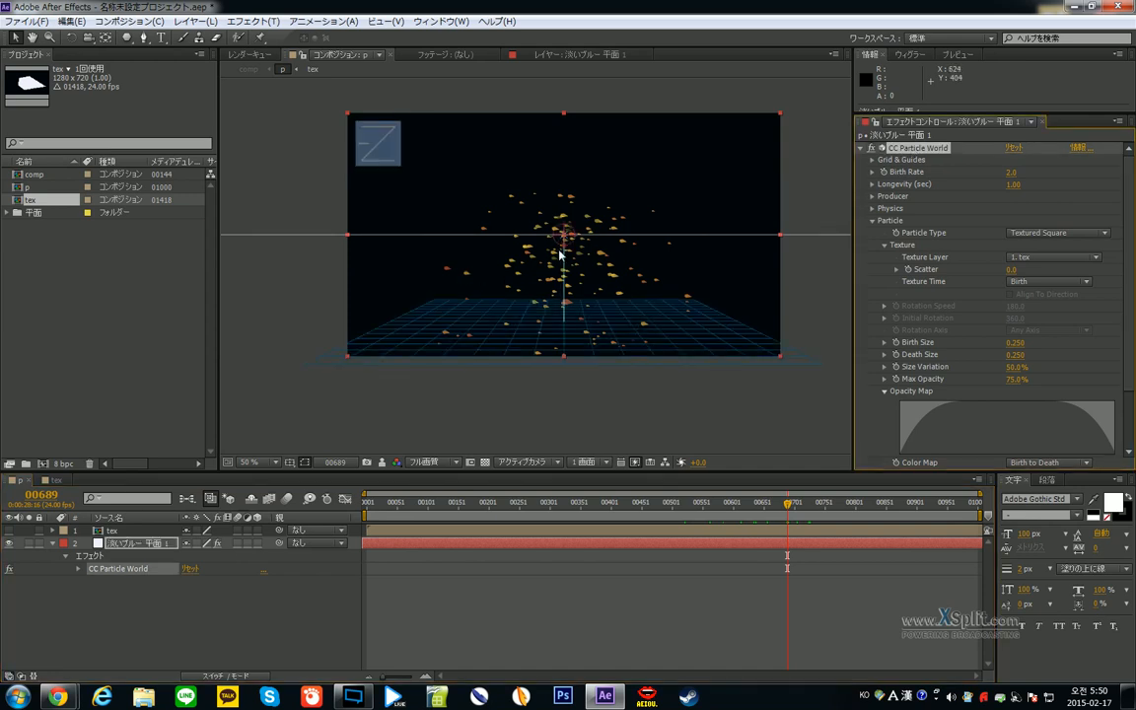
left_click_drag(568, 231, 551, 128)
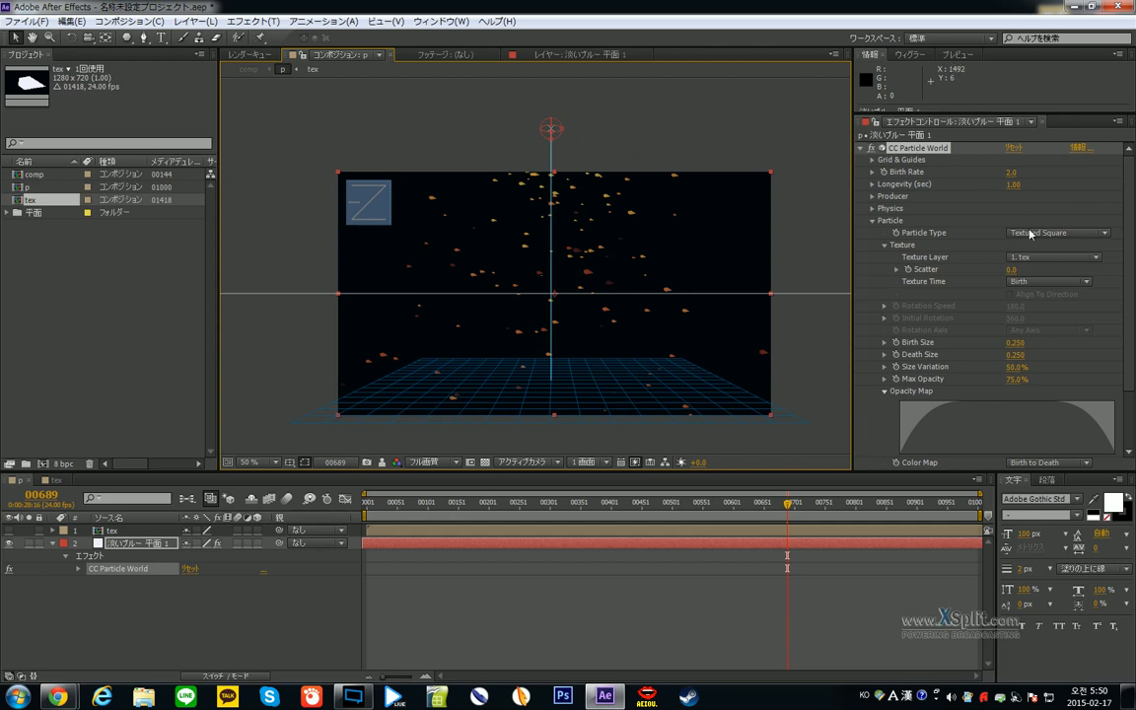
left_click(873, 196)
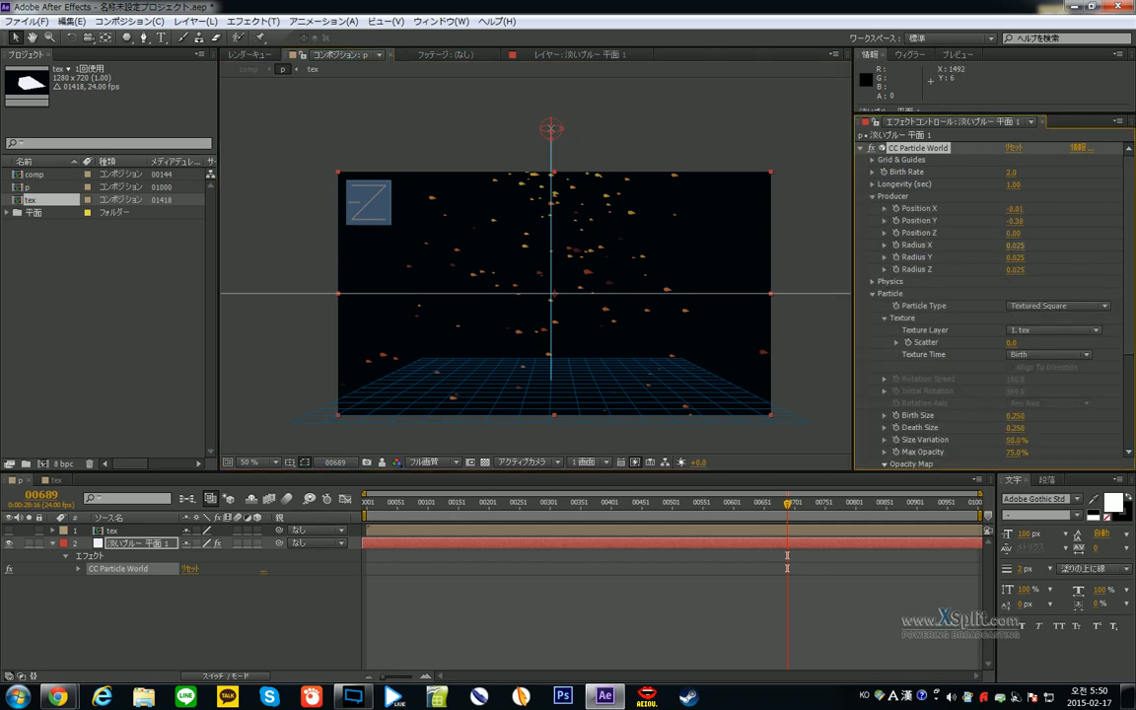
- Widen the producer by setting both Radius X and Radius Z to 3
left_click_drag(1016, 244, 1021, 284)
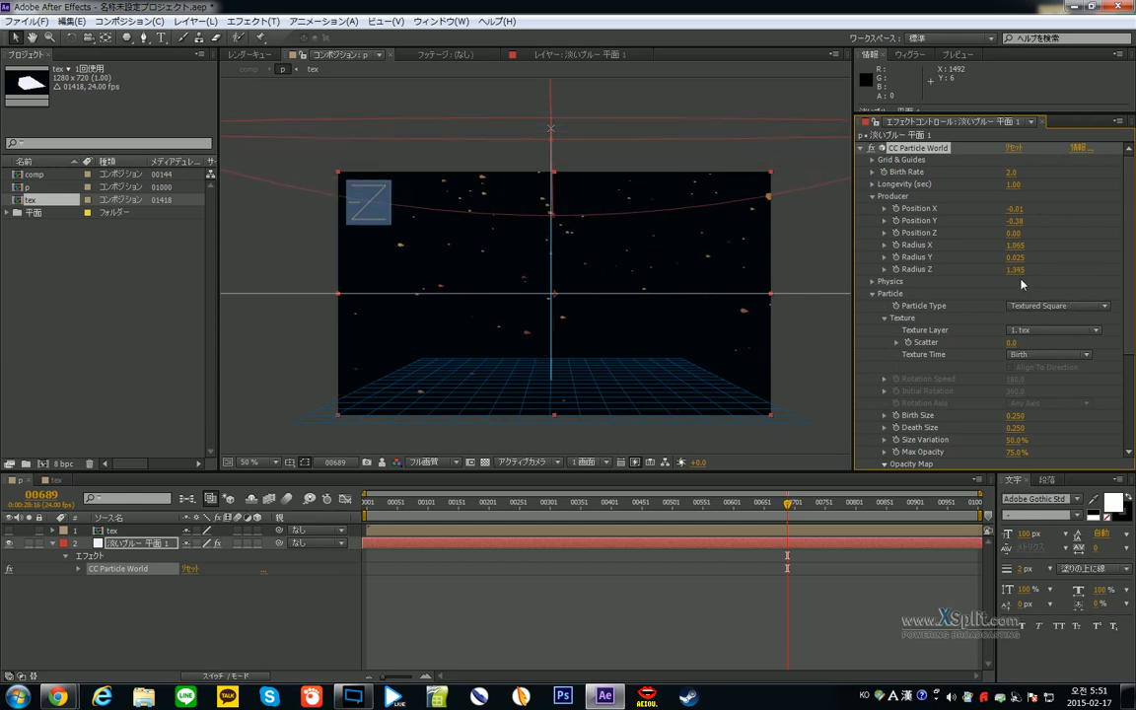
left_click(1014, 269)
type("3")
key("Return")
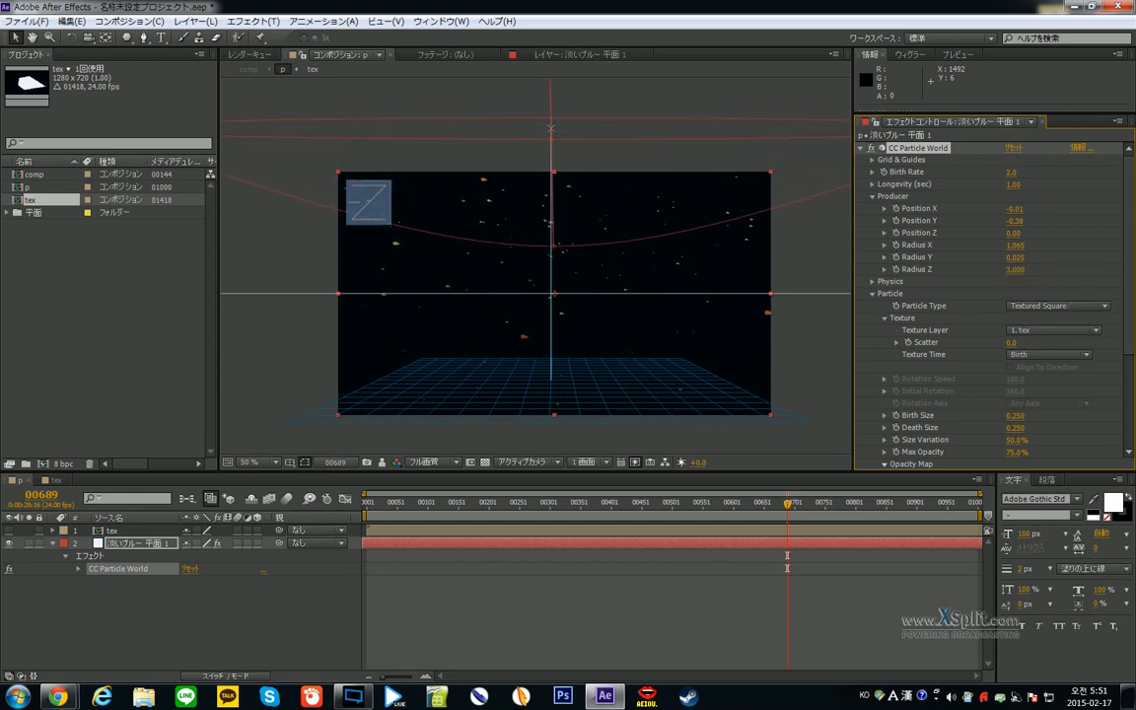
left_click(1015, 245)
type("3")
key("Return")
- Examine how far the widened producer extends around the composition frame at several magnifications
scroll(610, 224, "down", 2)
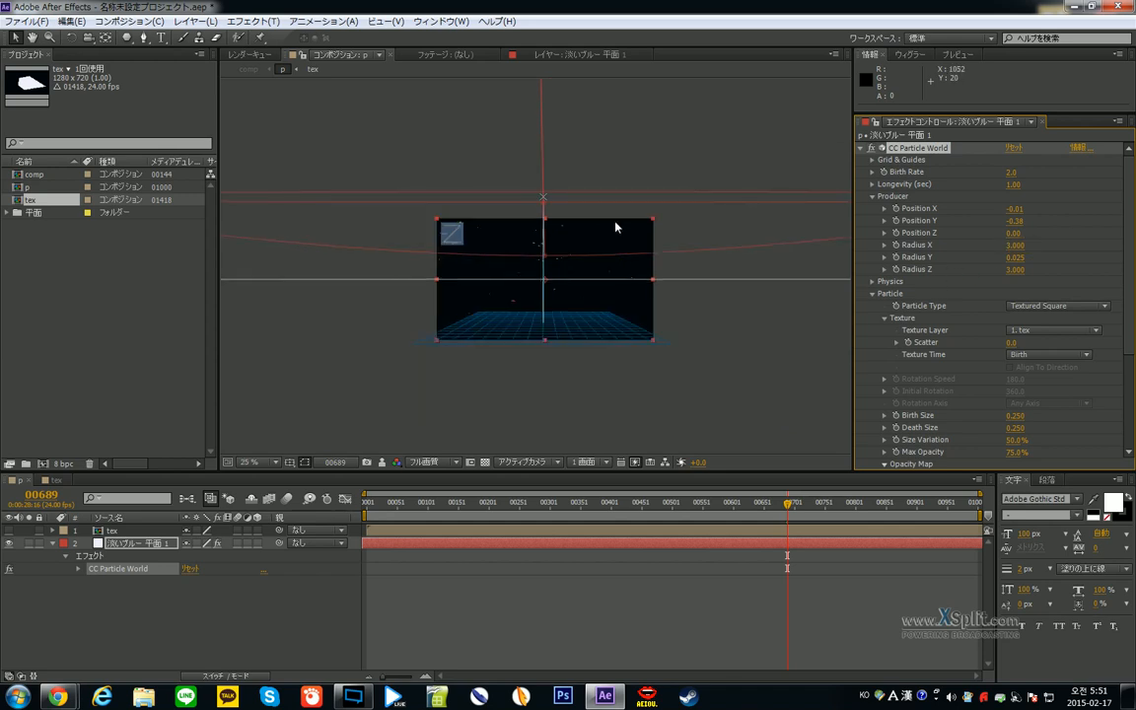
scroll(615, 228, "up", 1)
scroll(607, 251, "down", 2)
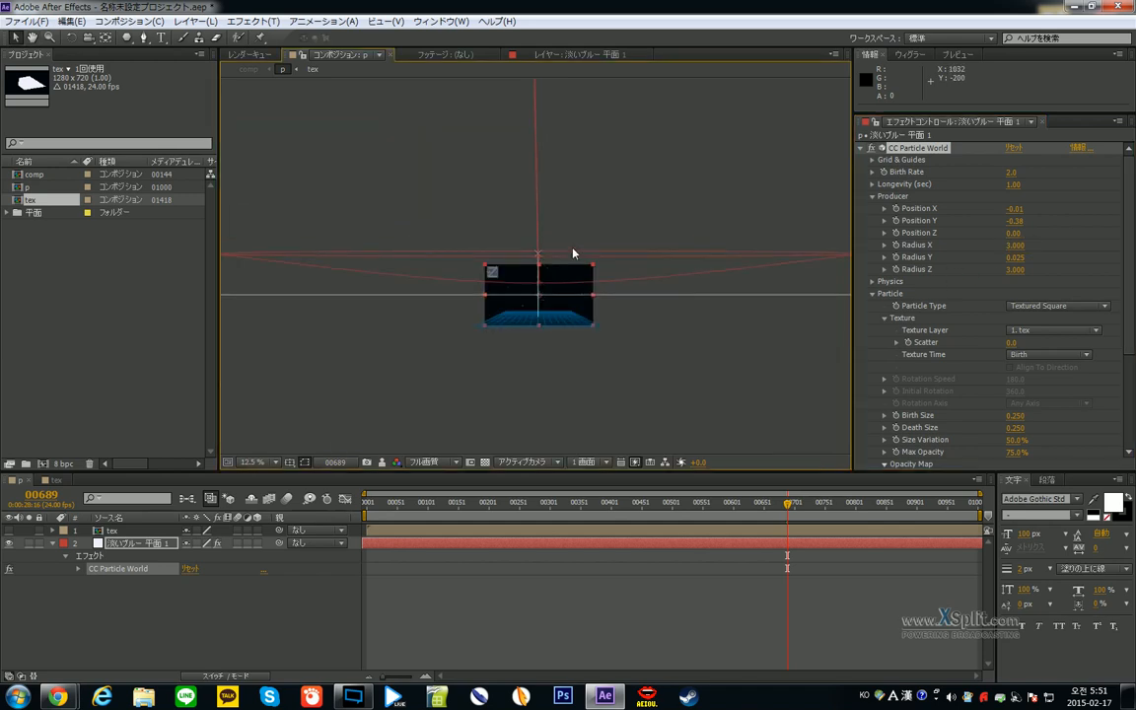
scroll(577, 253, "up", 3)
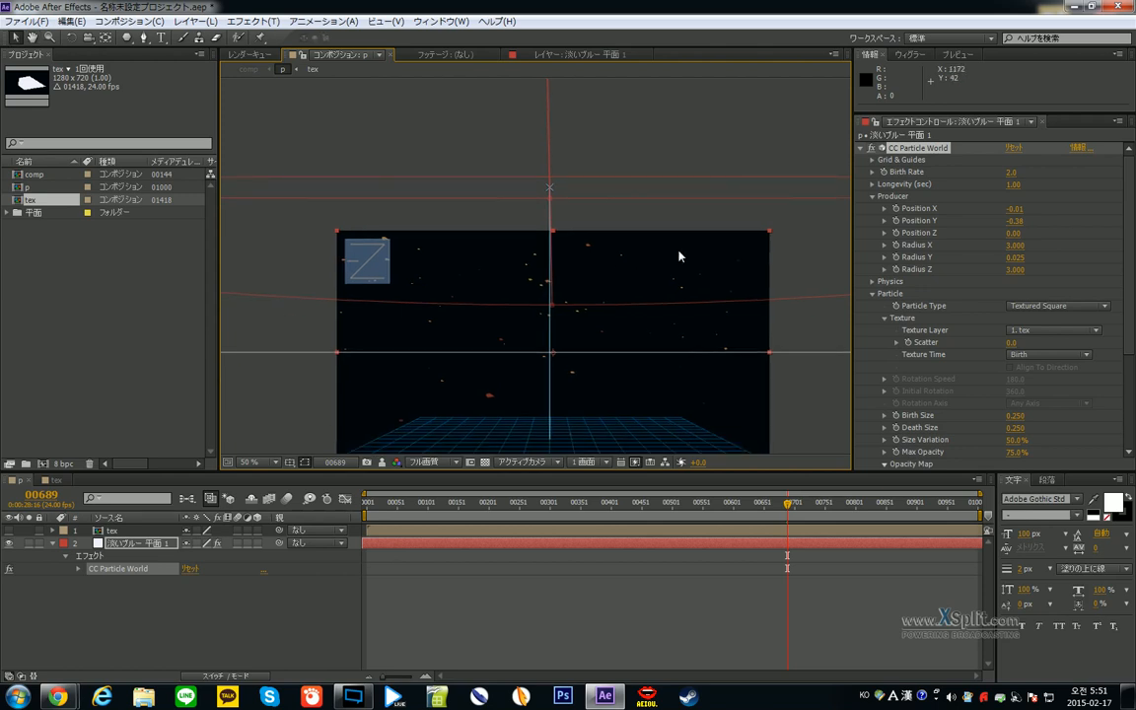
mouse_move(1015, 257)
left_mouse_down()
mouse_move(1061, 257)
mouse_move(1015, 257)
left_mouse_up()
scroll(592, 316, "down", 3)
scroll(607, 337, "up", 3)
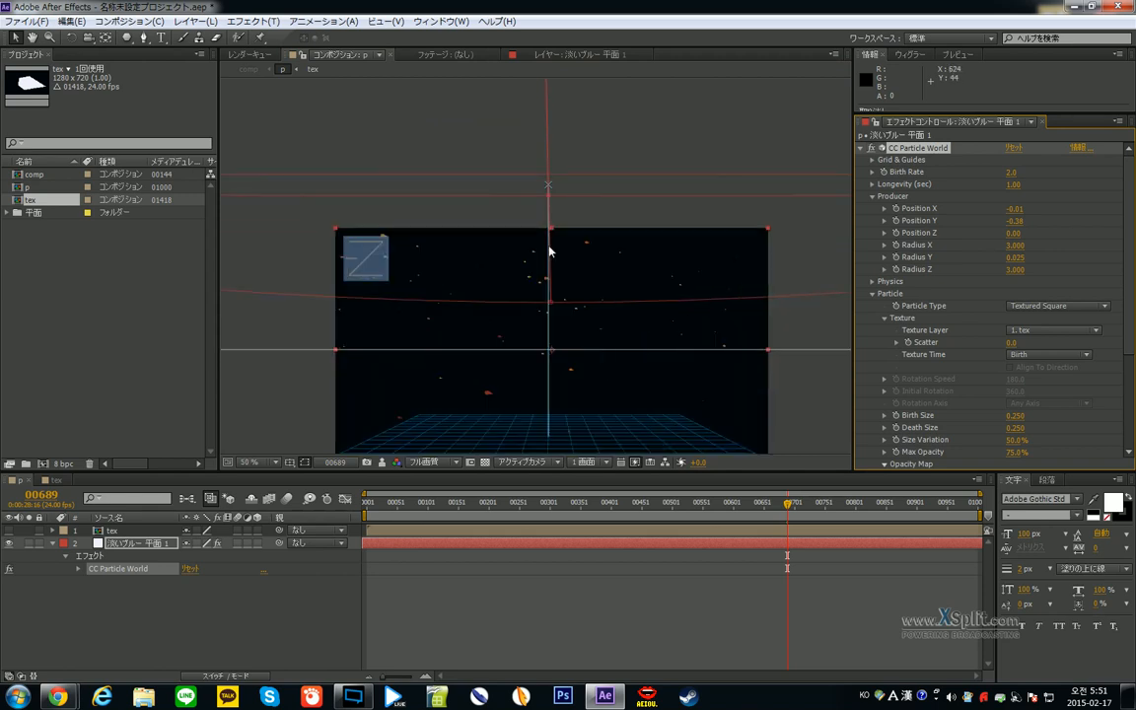
- Raise the CC Particle World producer above the frame to about Position X 0.00 and Position Y -0.48
scroll(523, 284, "down", 4)
scroll(589, 241, "up", 4)
scroll(554, 212, "down", 4)
scroll(518, 211, "up", 4)
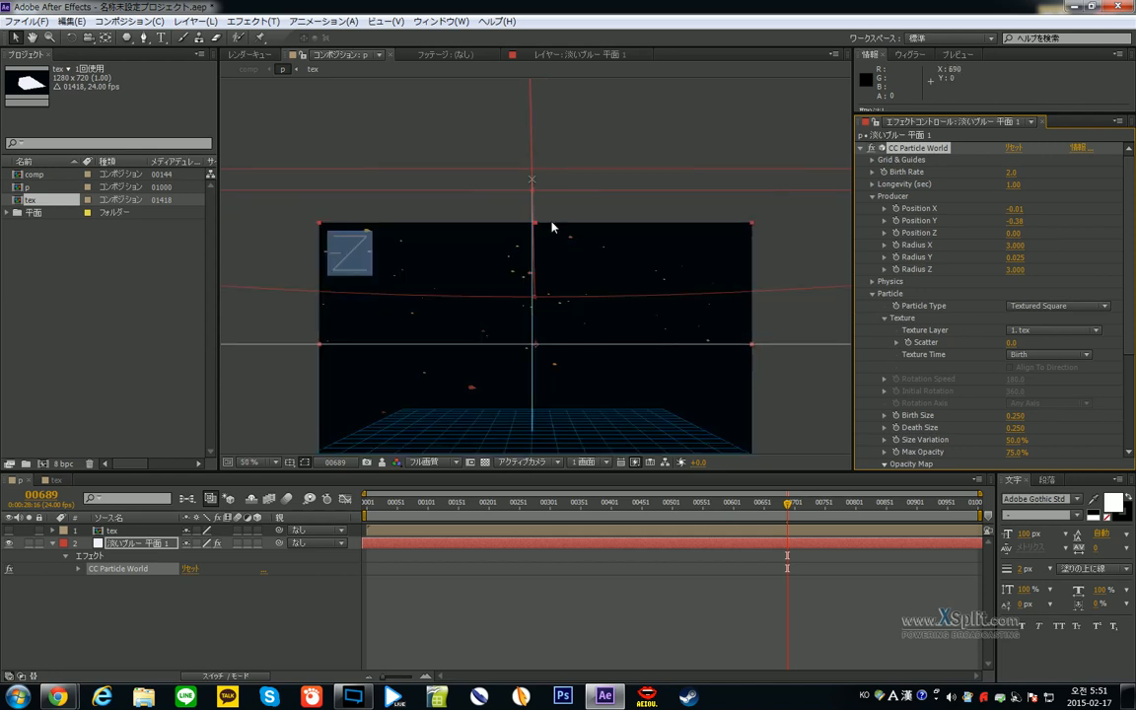
left_click_drag(531, 178, 534, 135)
scroll(582, 282, "down", 6)
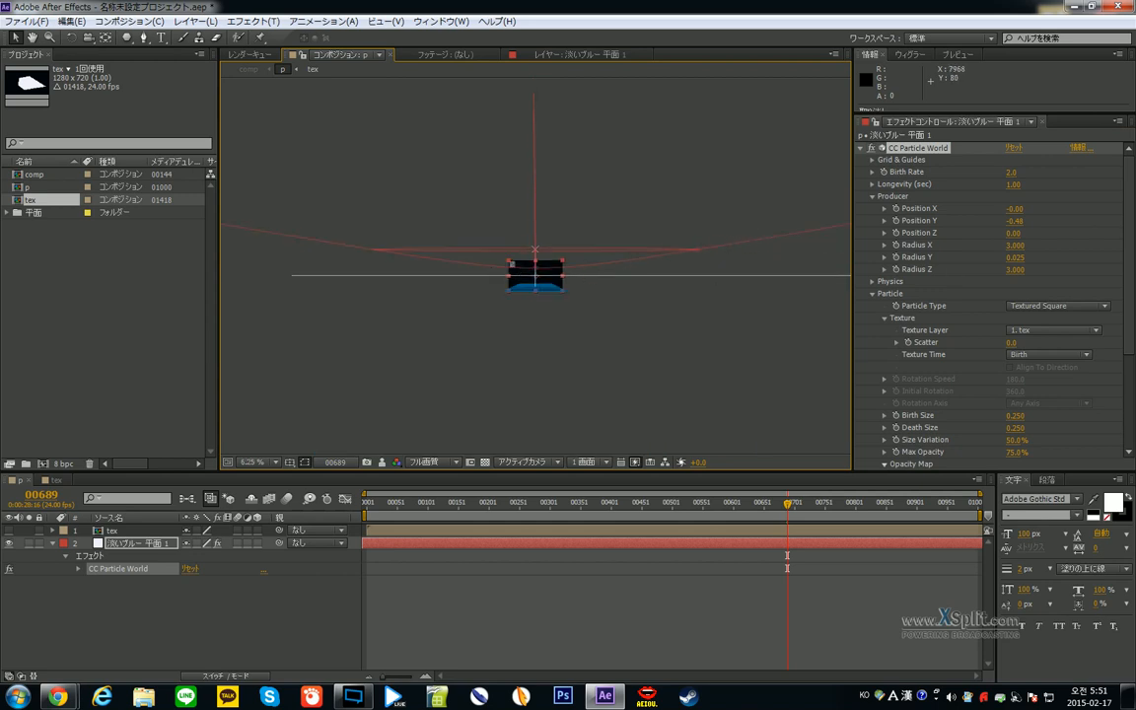
- Set the producer's Radius Z to 2.000, undoing a trial reduction to 1.000
left_click_drag(1015, 269, 1063, 266)
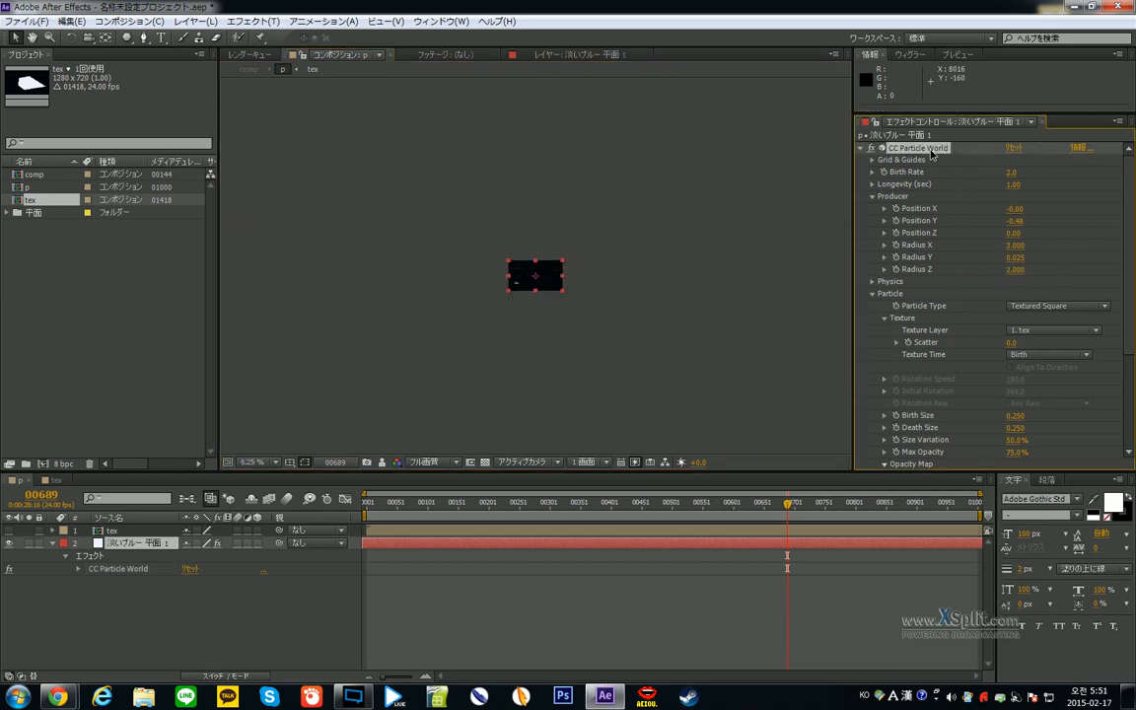
left_click_drag(1015, 269, 991, 268)
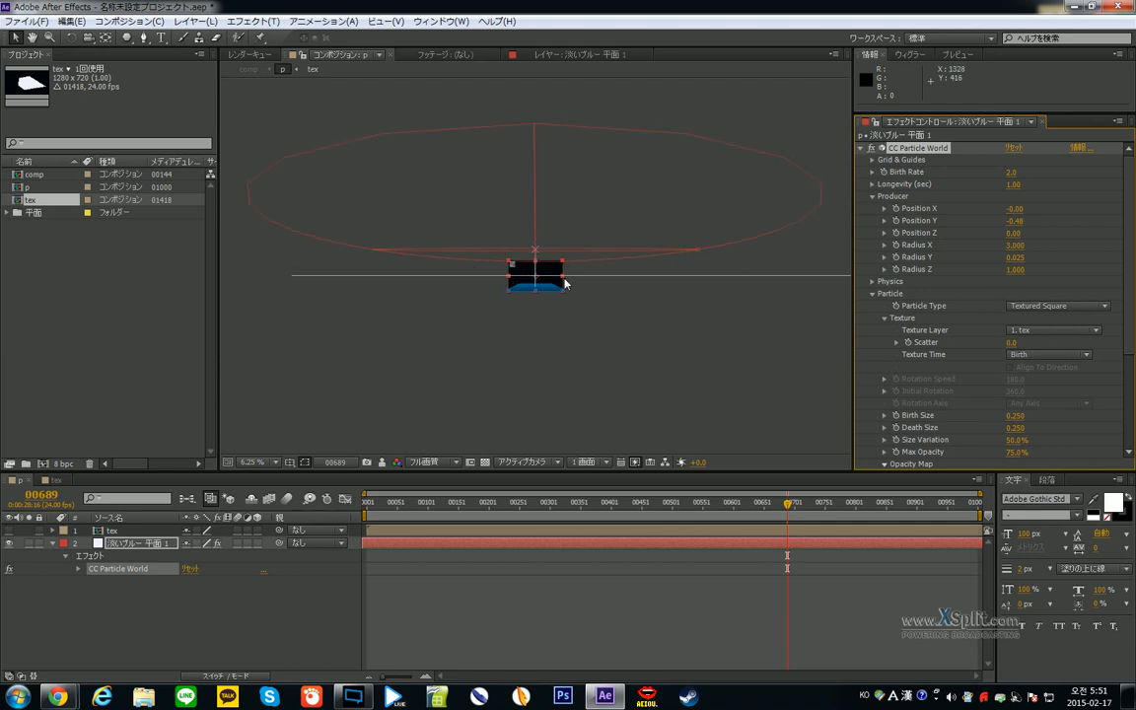
scroll(570, 284, "up", 8)
key("ctrl+z")
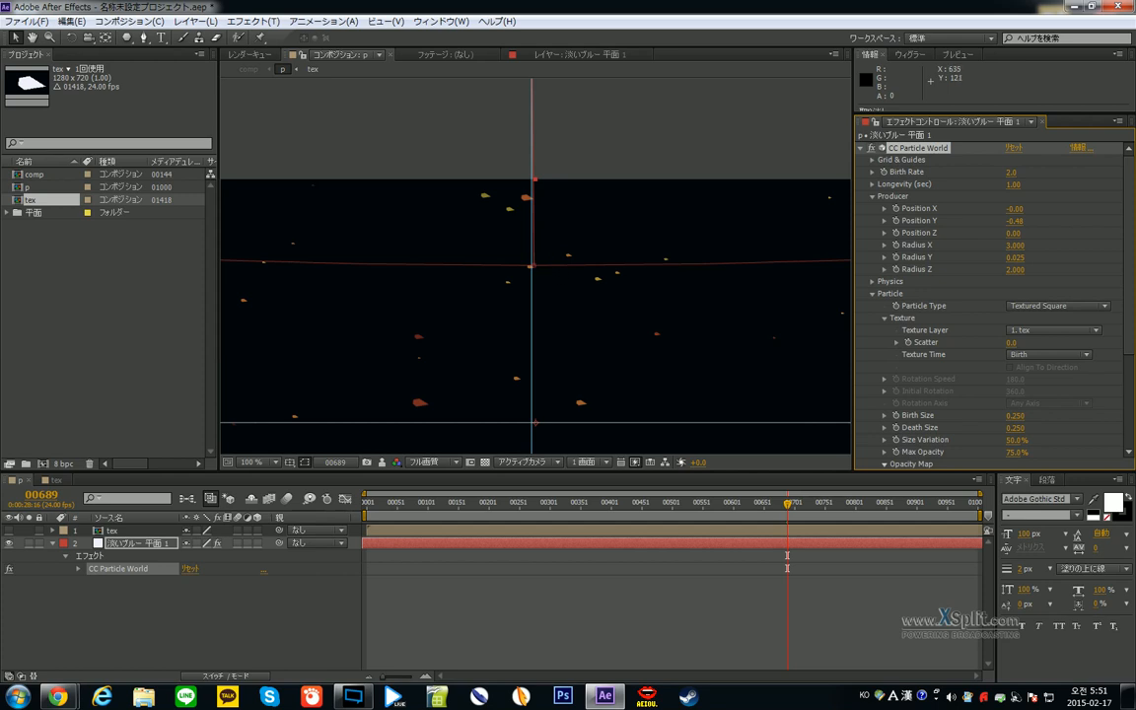
- Examine how the particles fall around the producer, stepping frame by frame from frame 689 and previewing up to frame 784
scroll(529, 266, "down", 4)
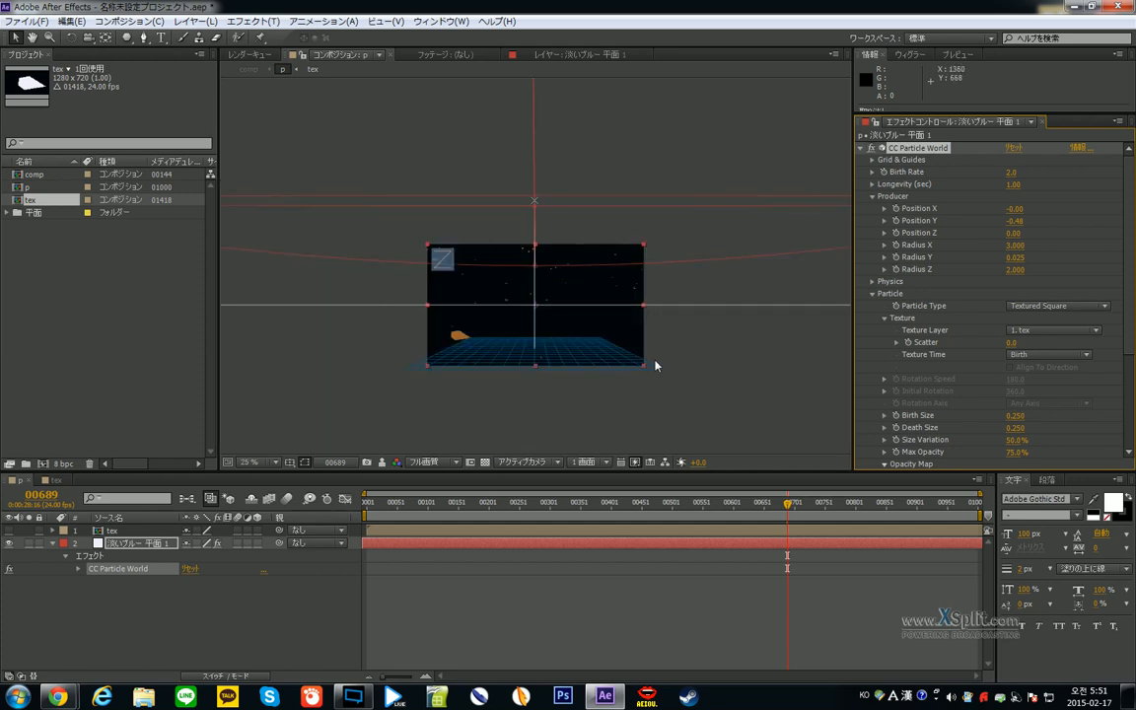
scroll(552, 284, "up", 6)
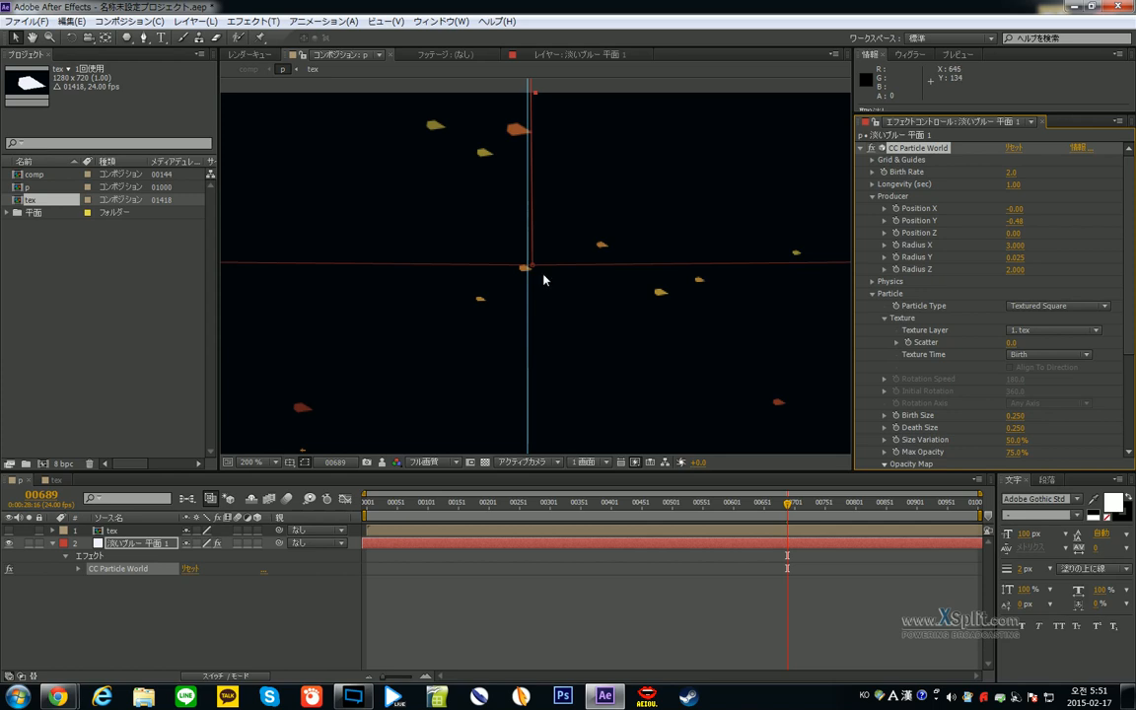
scroll(541, 279, "down", 2)
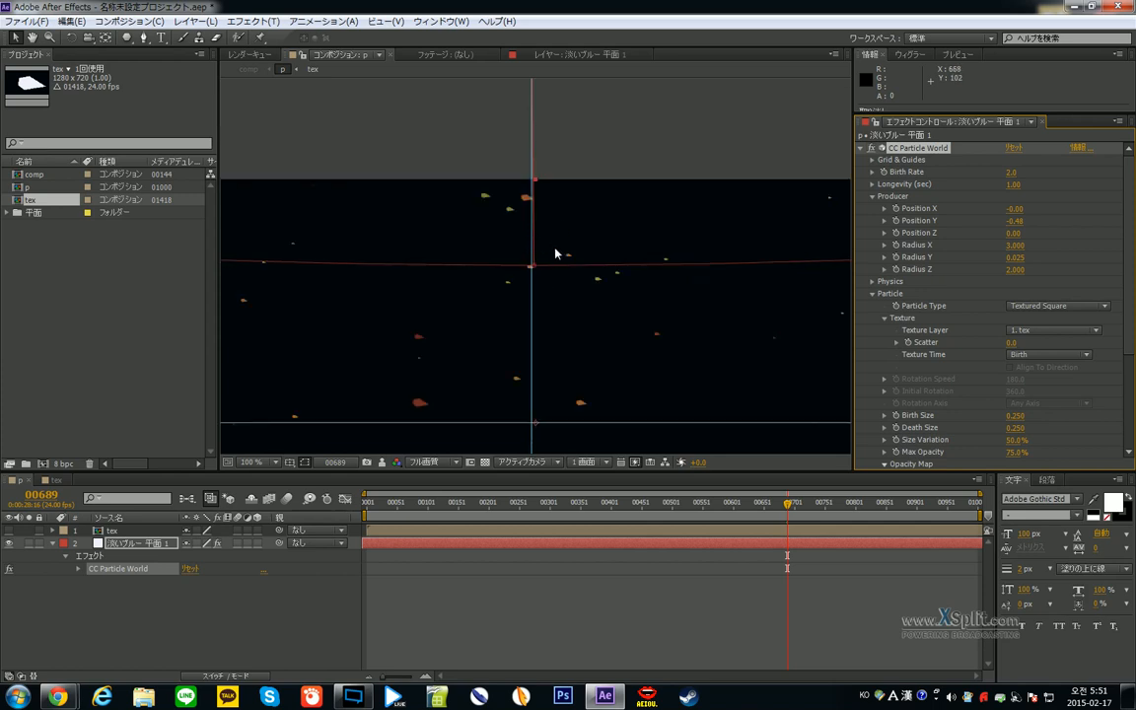
scroll(549, 257, "up", 2)
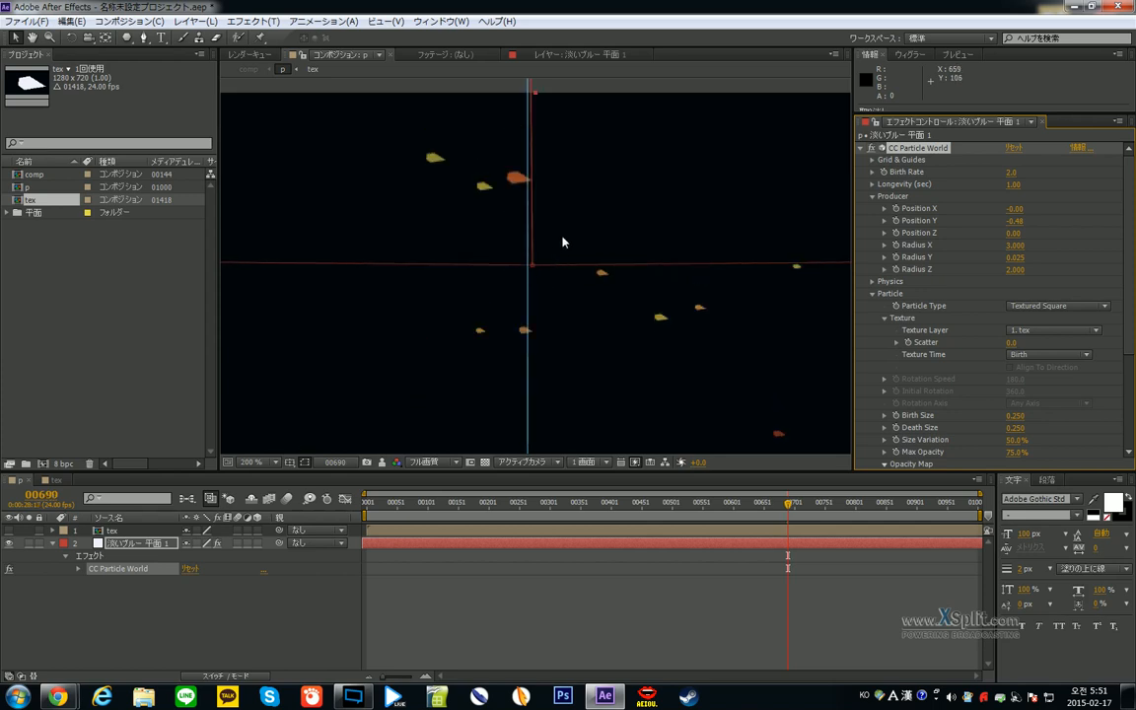
scroll(588, 240, "down", 5)
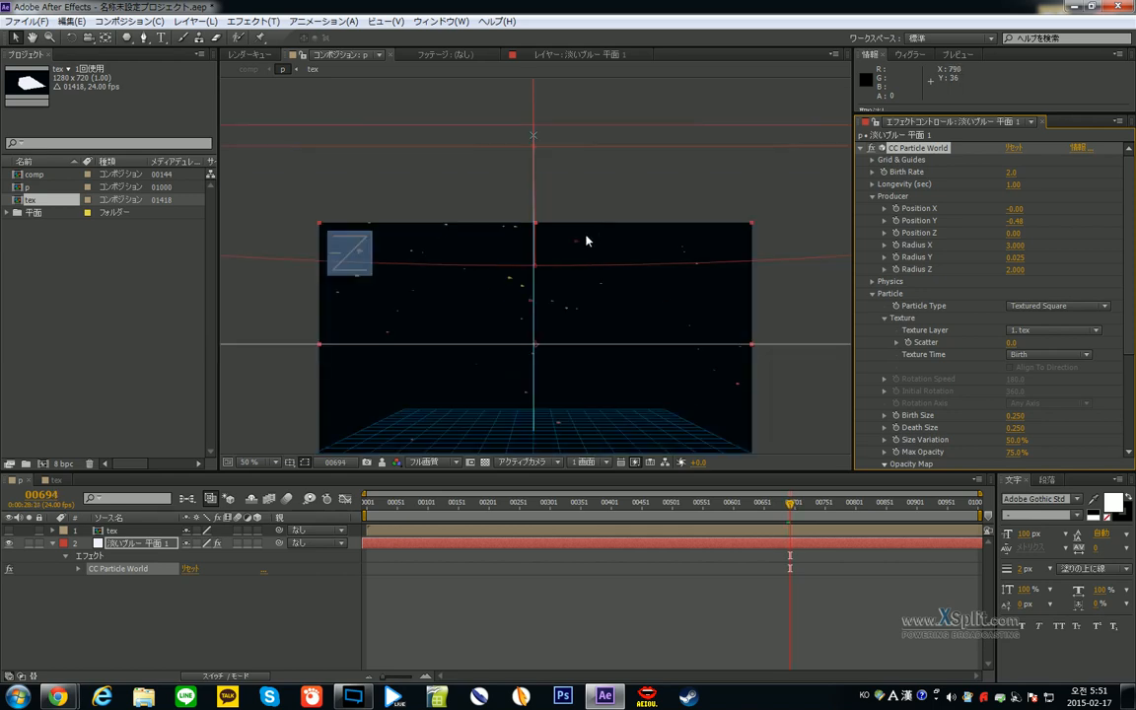
scroll(609, 191, "up", 5)
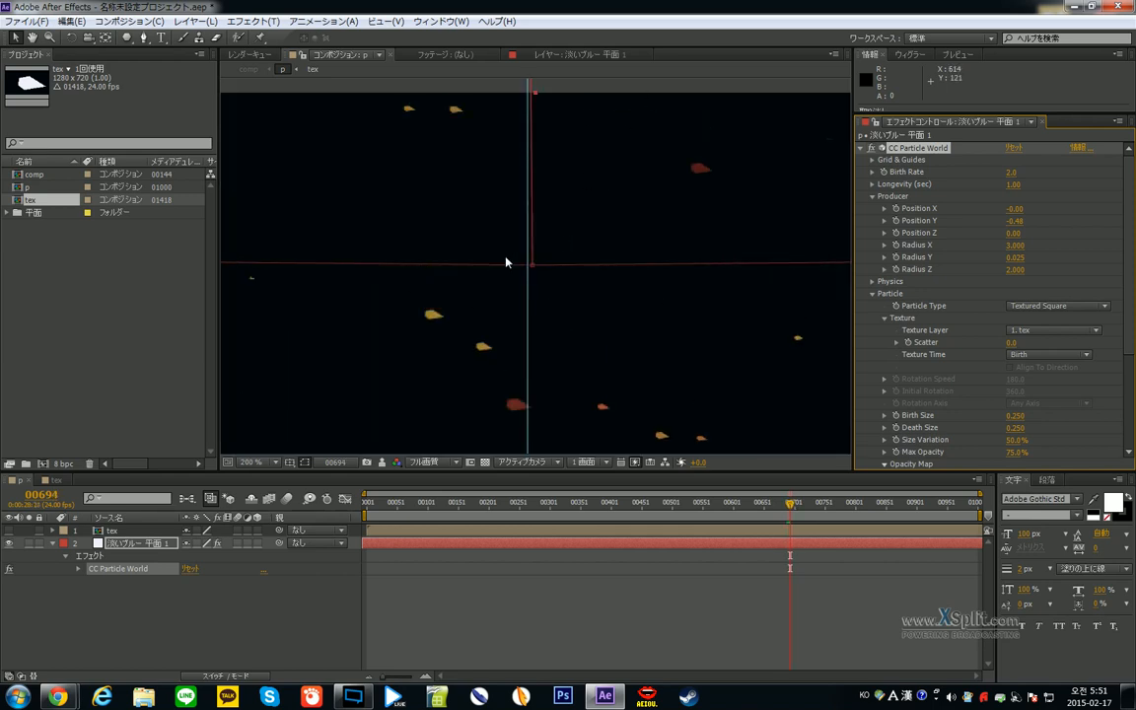
key("Page_Up")
key("Page_Up")
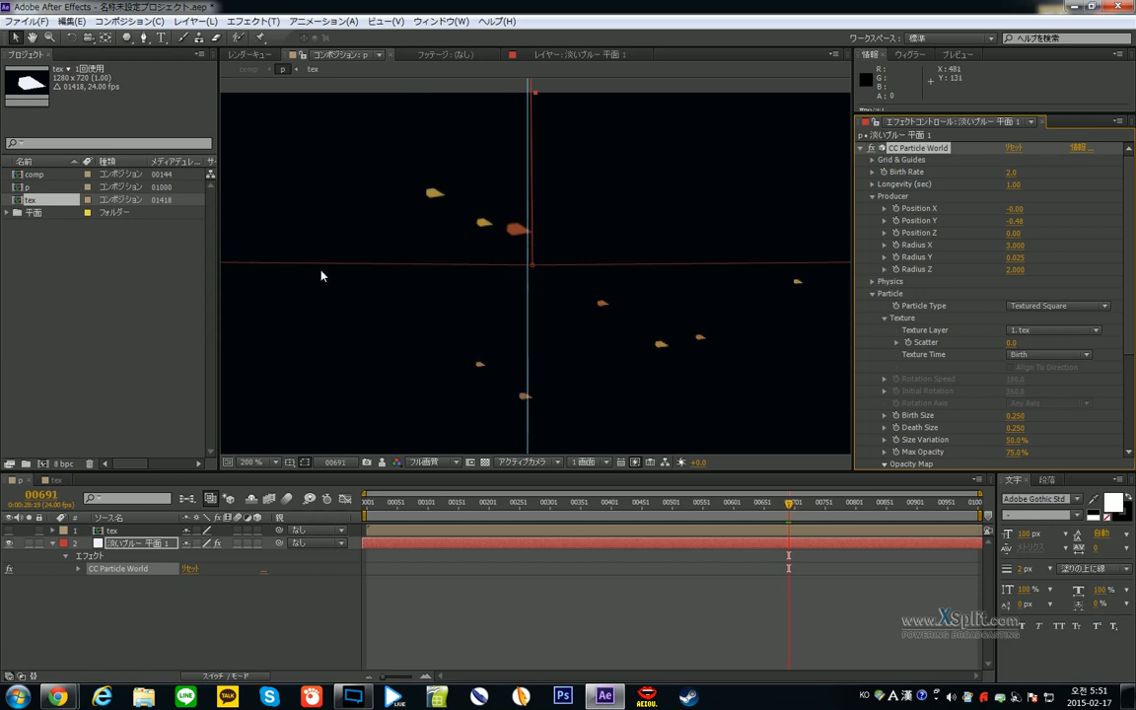
left_click_drag(270, 270, 425, 282)
key("Page_Up")
key("Page_Up")
key("Page_Down")
key("Page_Down")
key("Page_Down")
key("Page_Down")
key("Page_Down")
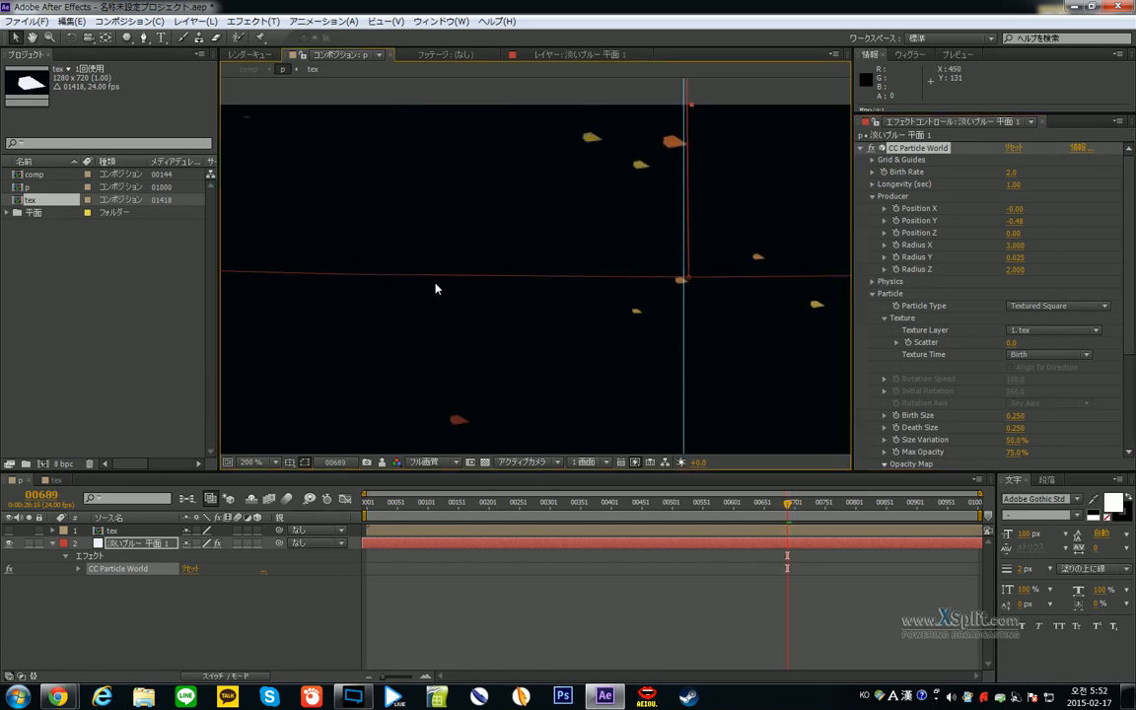
key("Page_Down")
key("Page_Down")
key("Page_Down")
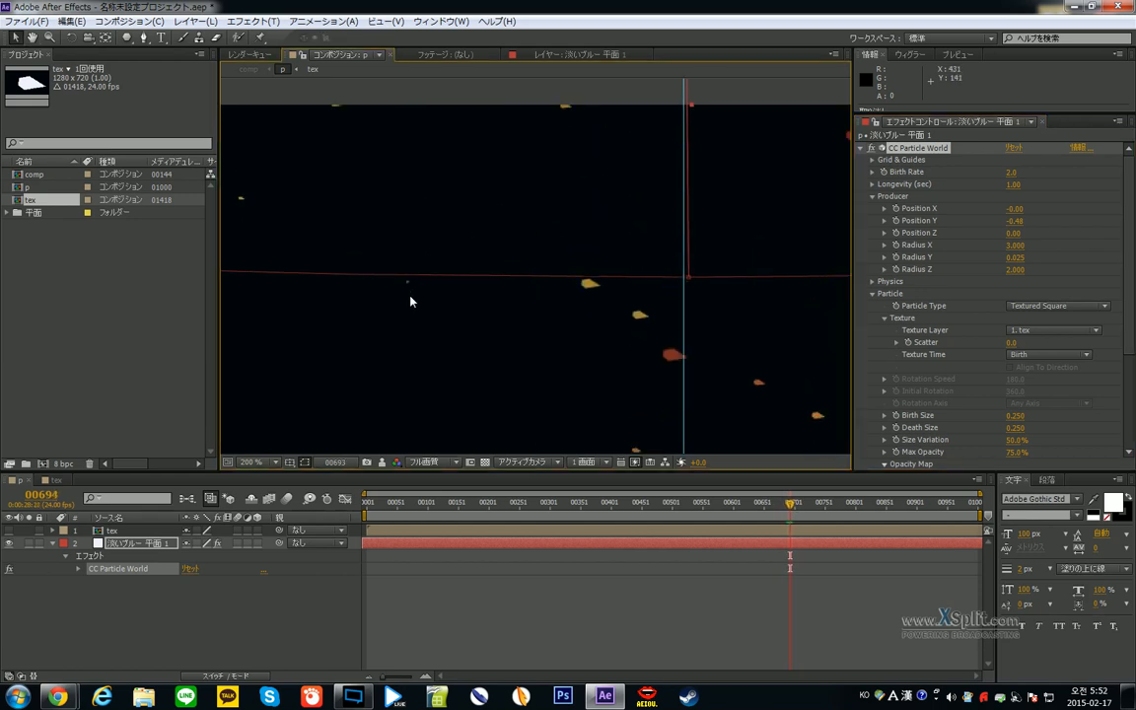
key("Page_Up")
key("Page_Up")
key("Page_Up")
key("Page_Down")
key("Page_Down")
key("Page_Down")
key("Page_Down")
key("Page_Down")
key("Page_Down")
key("Page_Down")
key("Page_Down")
key("Page_Down")
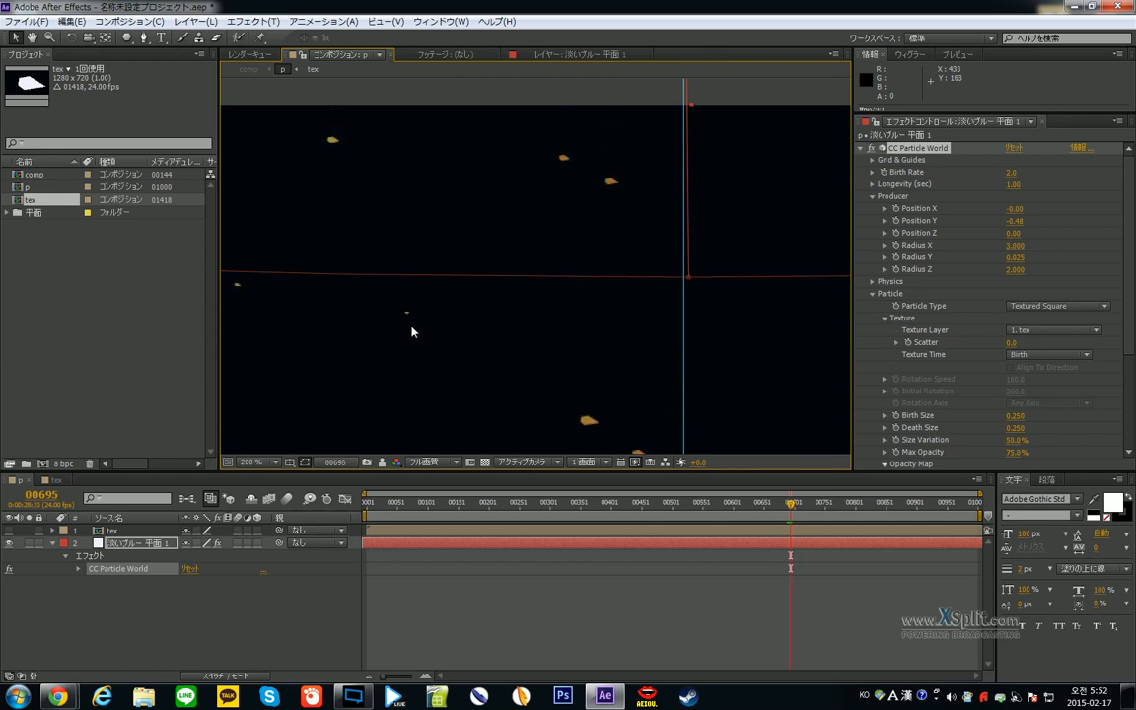
key("Page_Up")
key("Page_Up")
key("Page_Up")
key("Page_Up")
key("Page_Up")
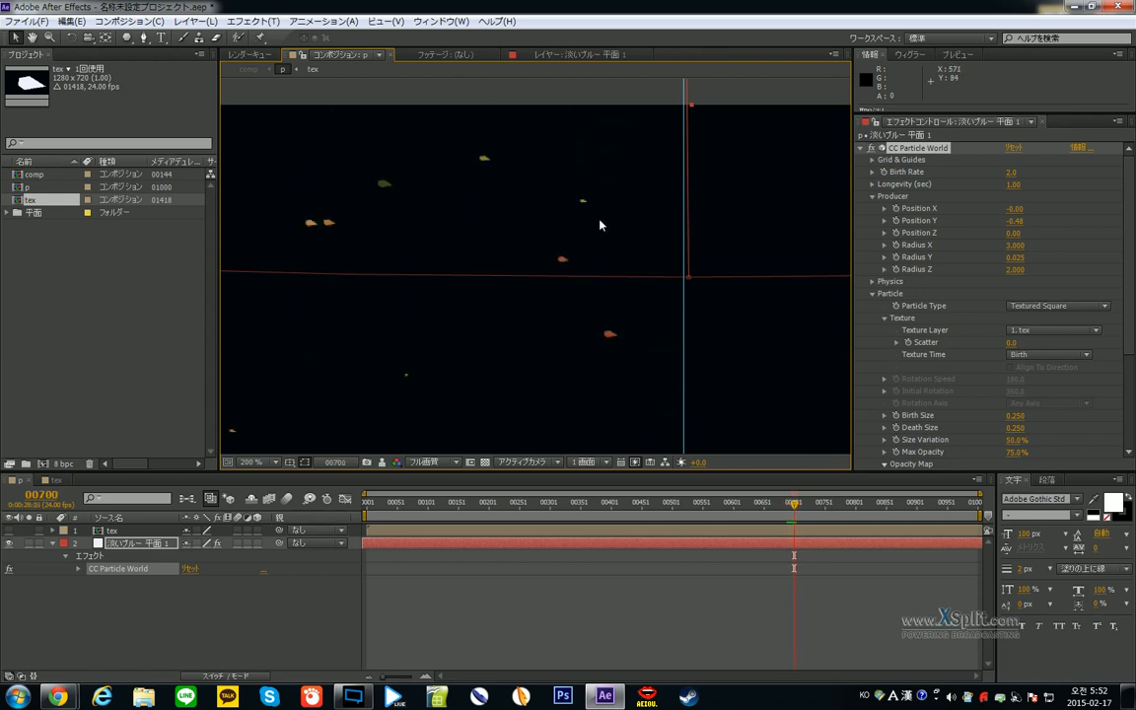
key("Page_Down")
key("Page_Down")
key("Page_Down")
key("Page_Down")
key("Page_Down")
key("Page_Down")
key("Page_Down")
key("Page_Down")
key("Page_Down")
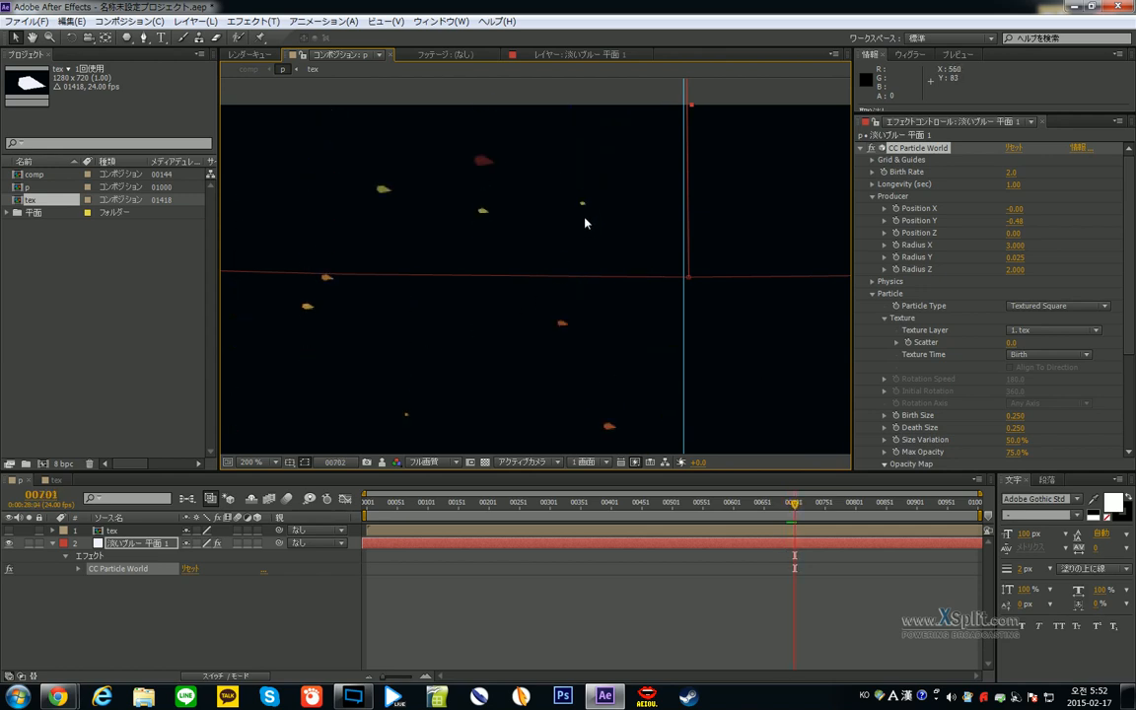
key("Page_Down")
key("Page_Down")
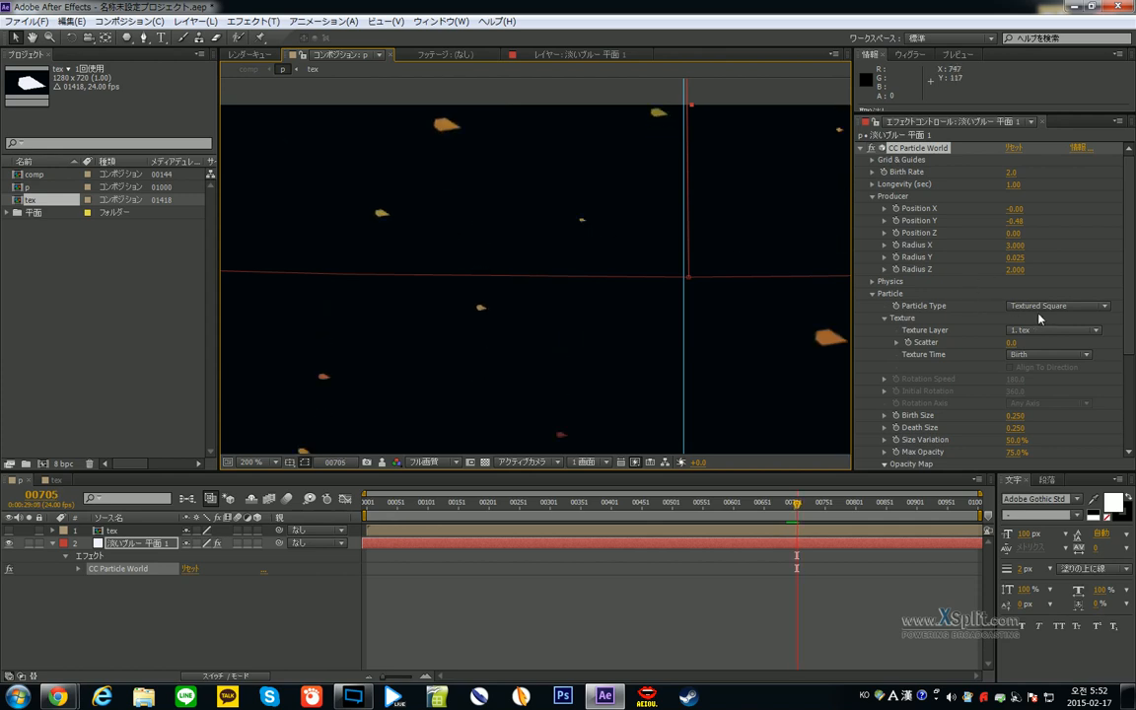
scroll(613, 266, "down", 1)
key("Page_Down")
key("Page_Down")
key("Page_Down")
key("Page_Down")
key("Page_Down")
key("Page_Down")
key("Page_Down")
key("Page_Down")
key("Page_Down")
key("Page_Down")
key("Page_Down")
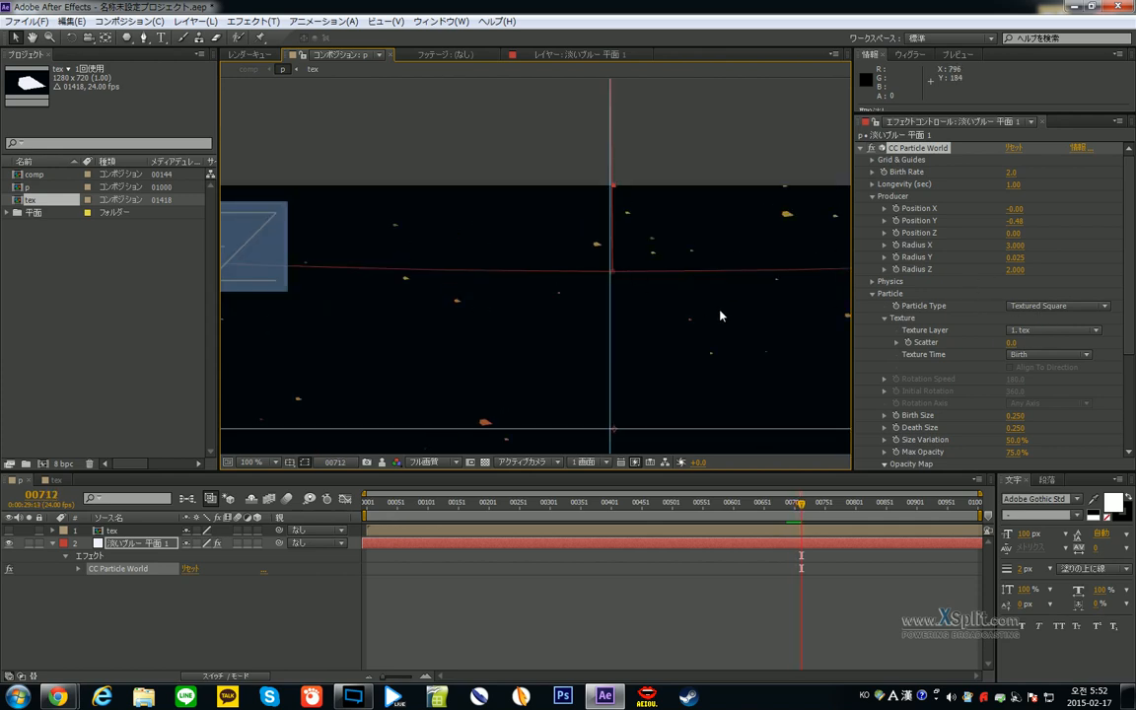
scroll(696, 303, "down", 1)
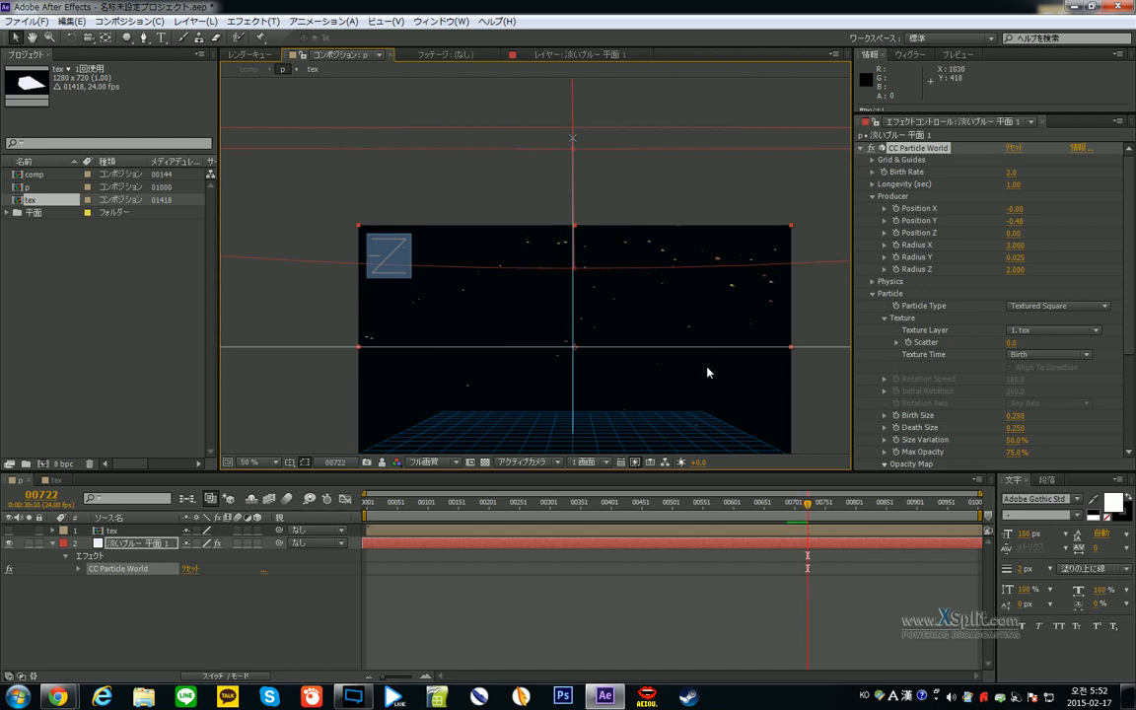
left_click(808, 523)
key("space")
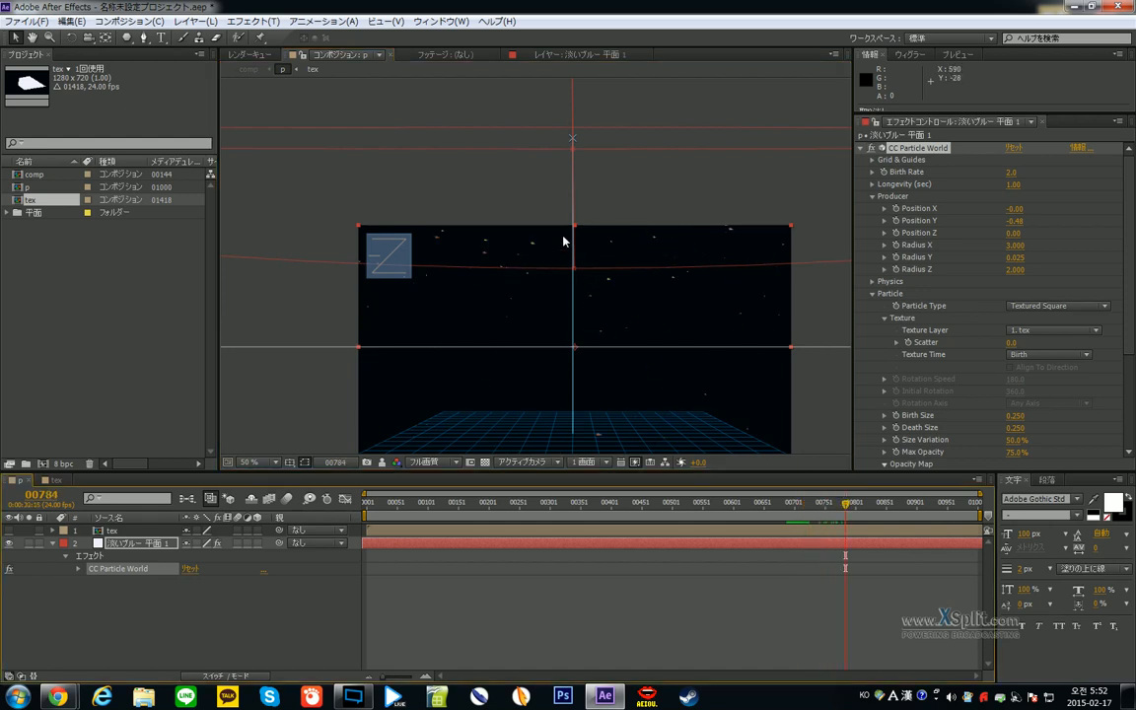
- Move the particle producer well above the frame, to Position X -0.10 and Position Y -1.15
left_click_drag(573, 138, 569, 81)
left_click_drag(568, 2, 534, 25)
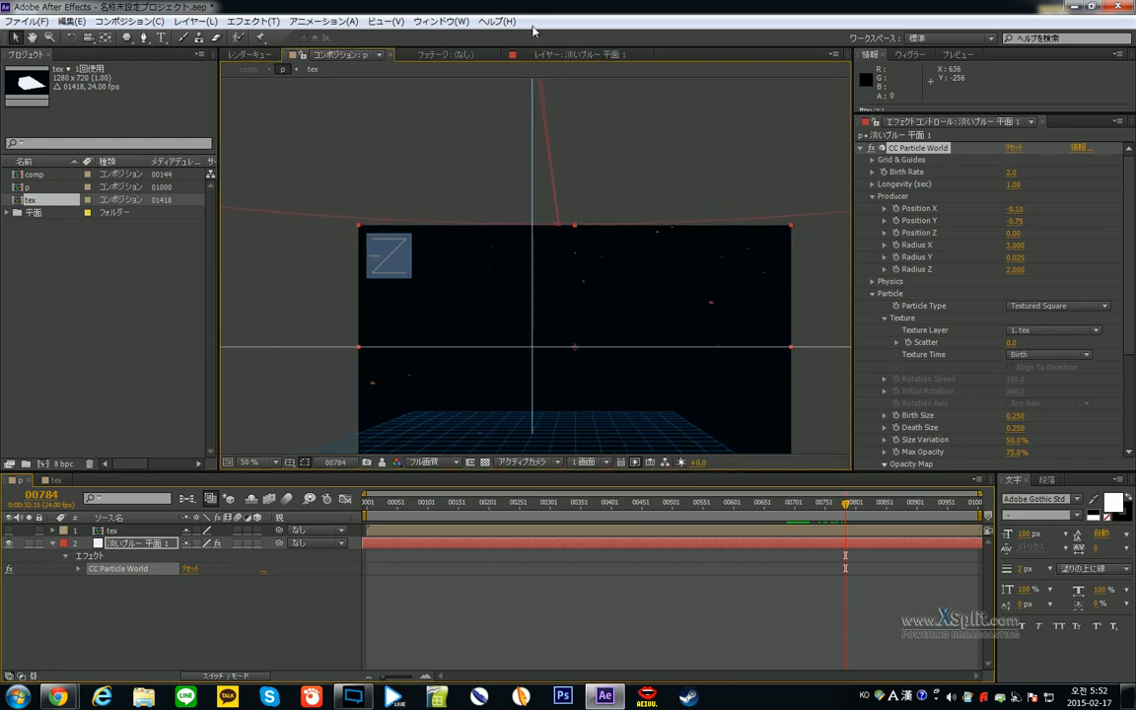
left_click_drag(540, 190, 573, 225)
scroll(586, 236, "down", 2)
scroll(592, 242, "up", 2)
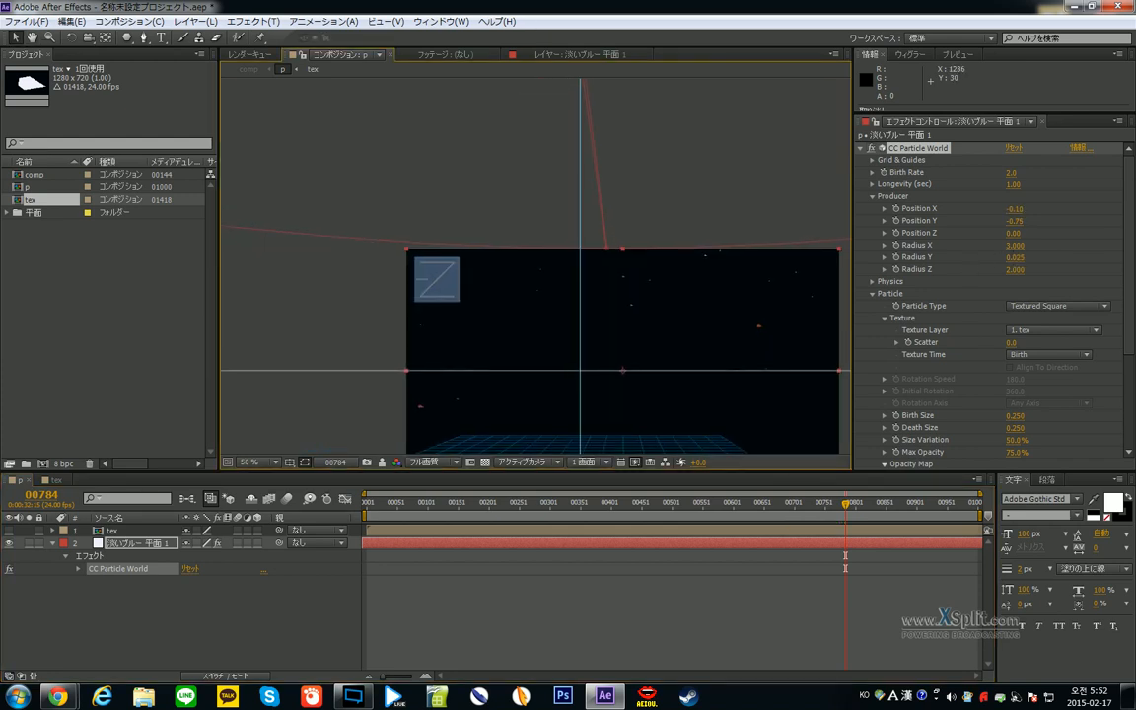
left_click_drag(1015, 221, 981, 221)
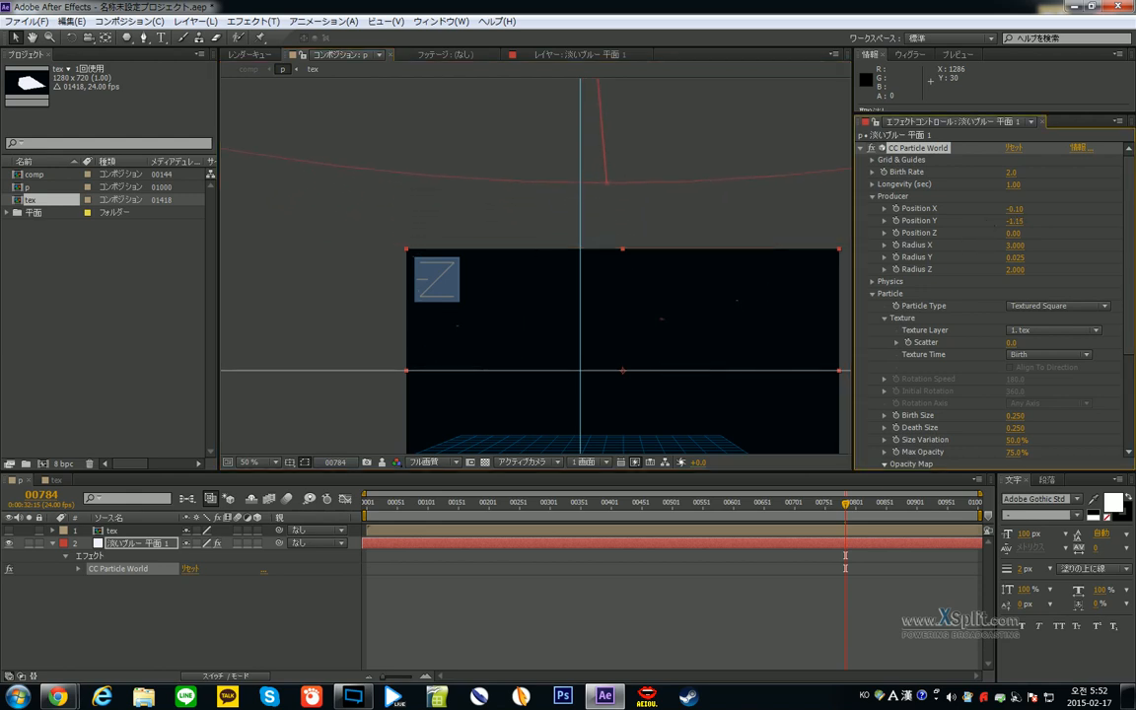
- Set the particles' Longevity to 20.00 seconds
left_click(1013, 184)
key("Return")
left_click_drag(623, 289, 631, 245)
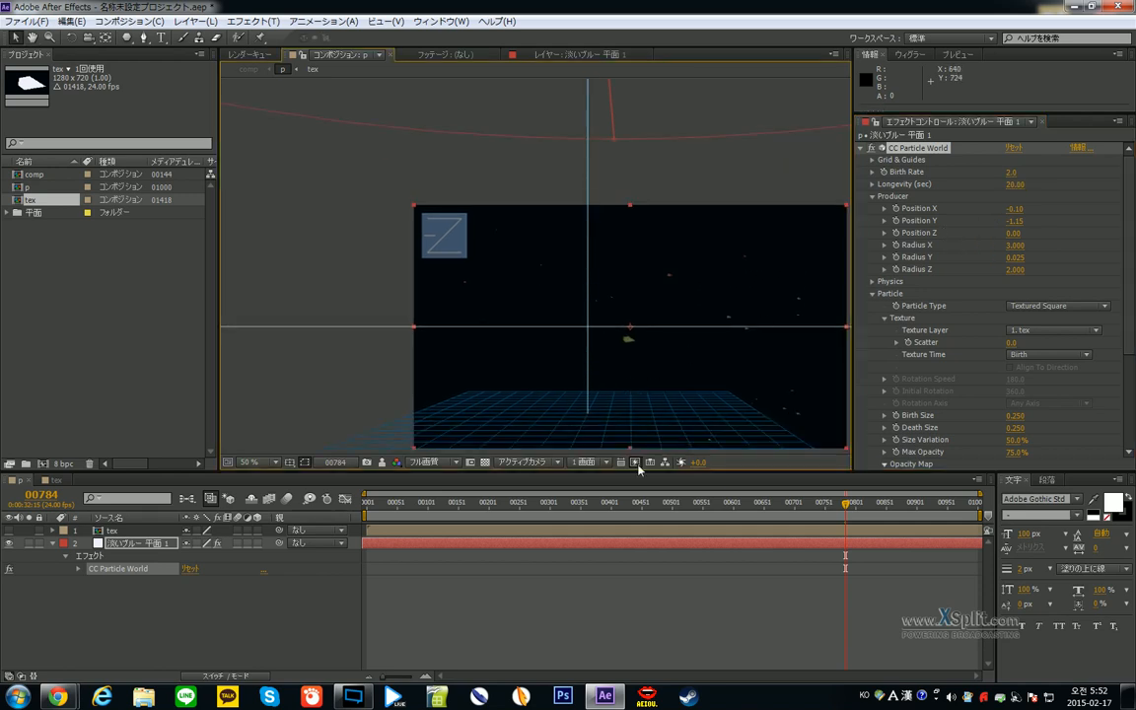
- Limit the work area to frames 98 through 288 and run a RAM preview of the particles
left_click_drag(840, 501, 700, 457)
key("ctrl+shift+h")
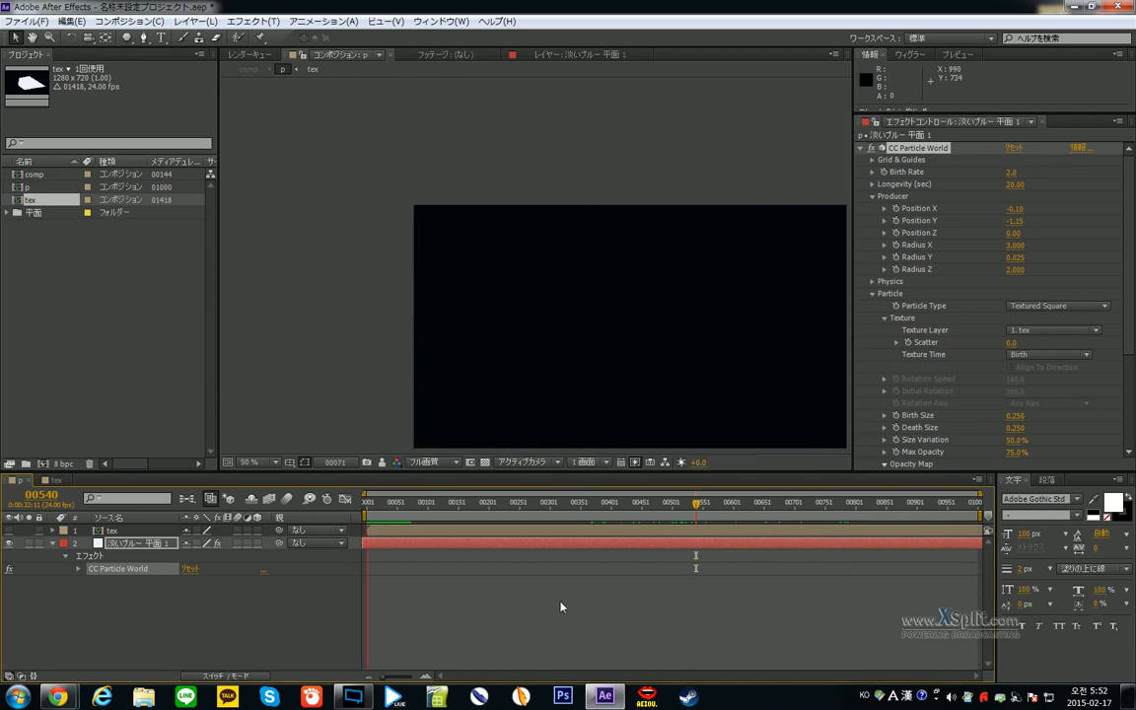
key("space")
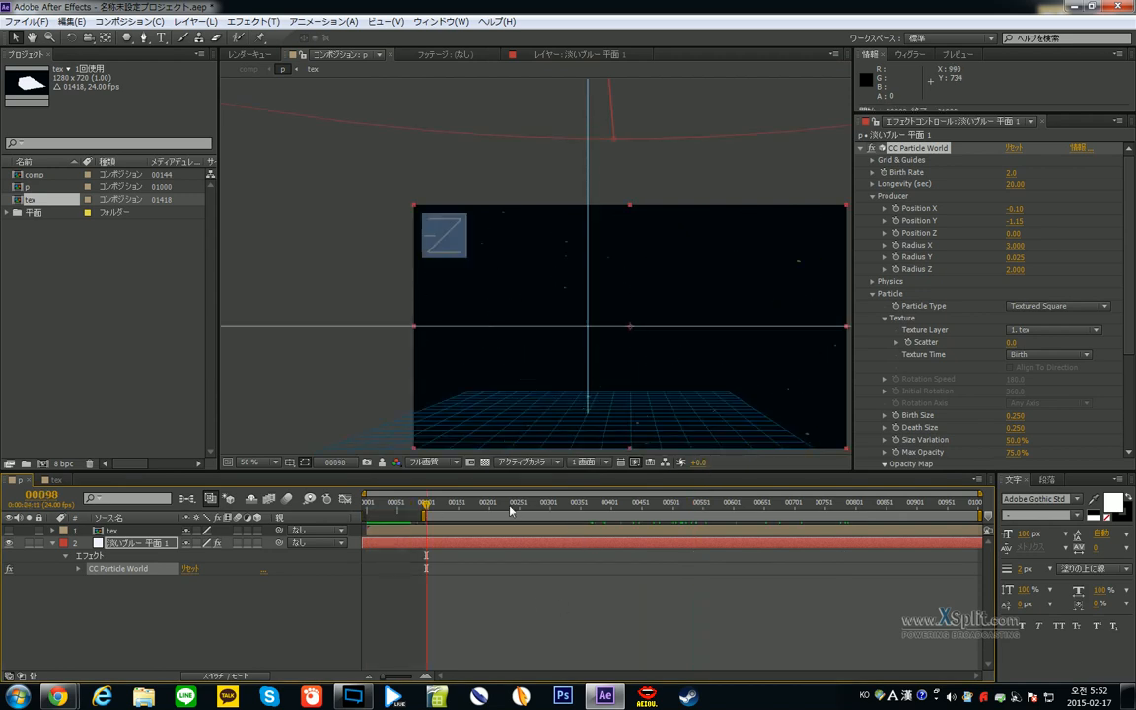
left_click(542, 504)
key("n")
key("KP_0")
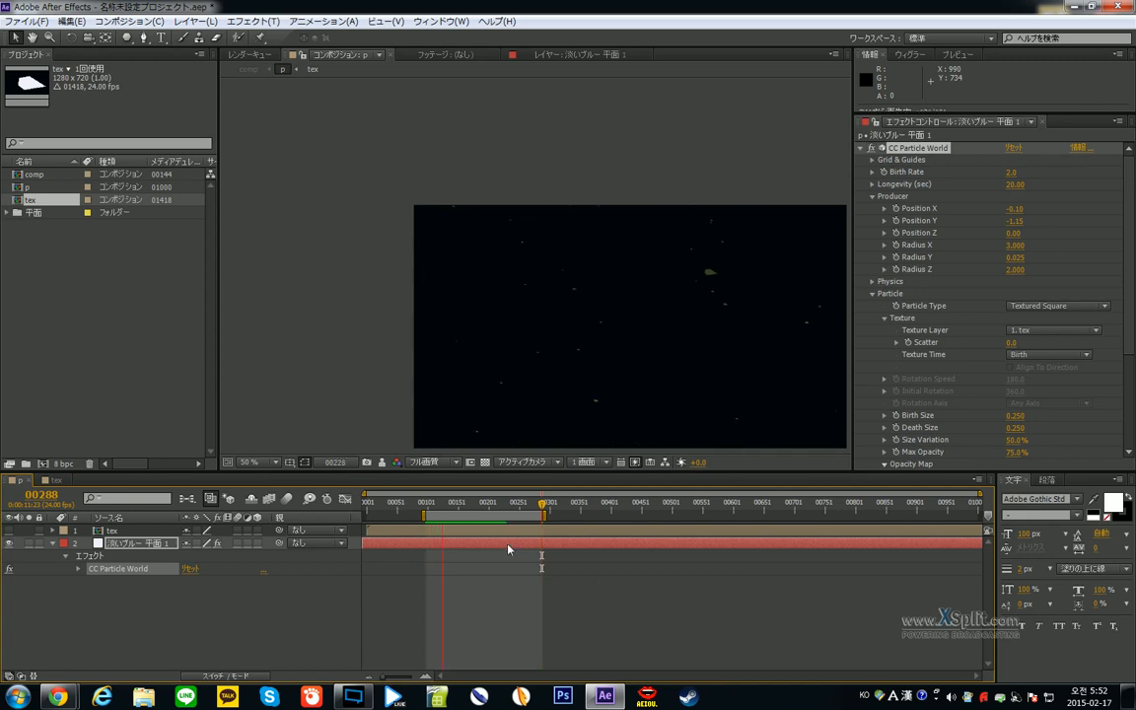
- Shorten the work area to end at frame 222 and RAM preview the particles again
left_click_drag(450, 504, 502, 507)
key("n")
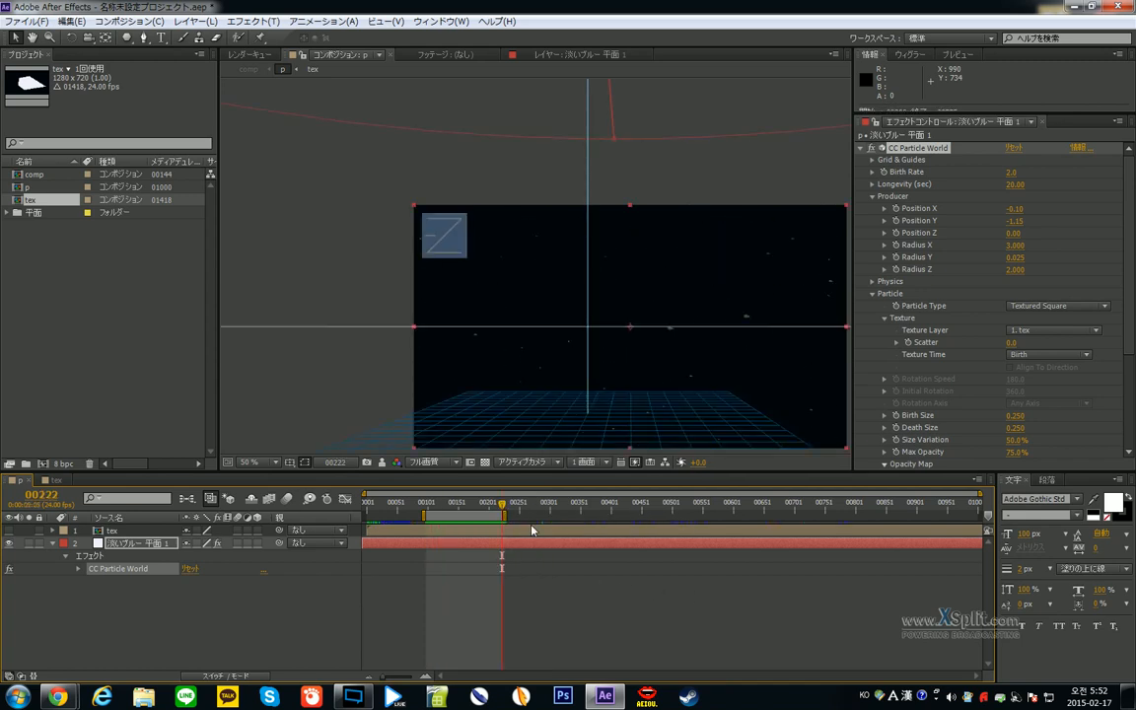
key("KP_0")
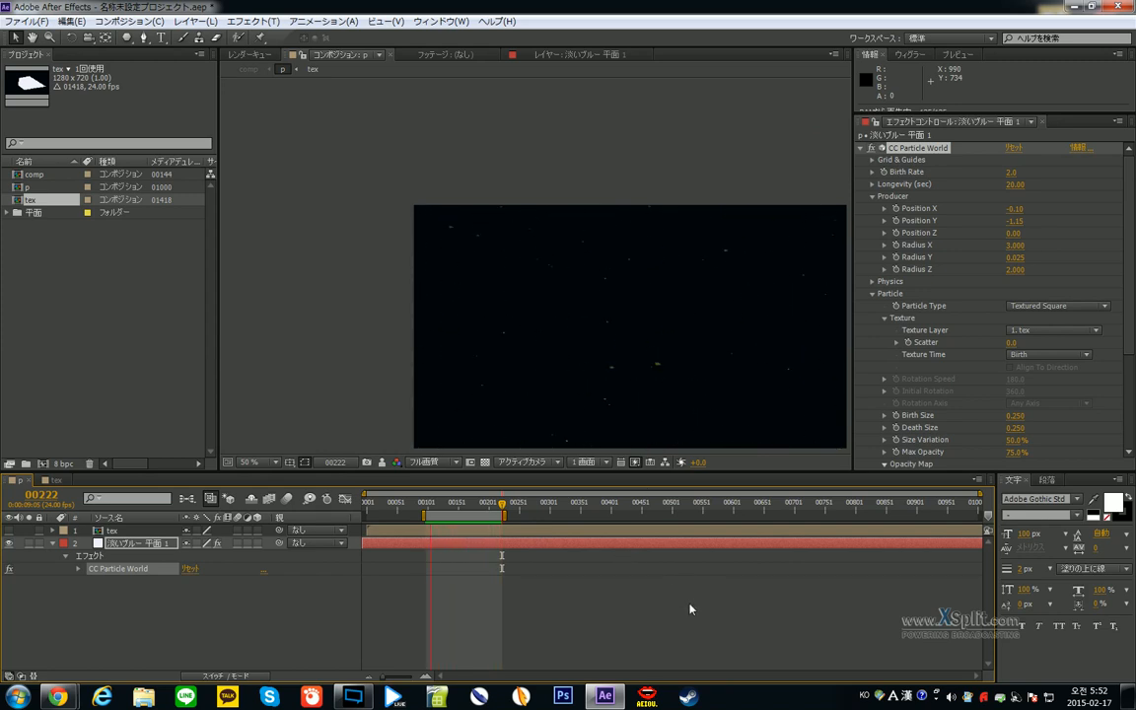
key("space")
- Set the particles' Physics Velocity to 0
scroll(625, 355, "up", 2)
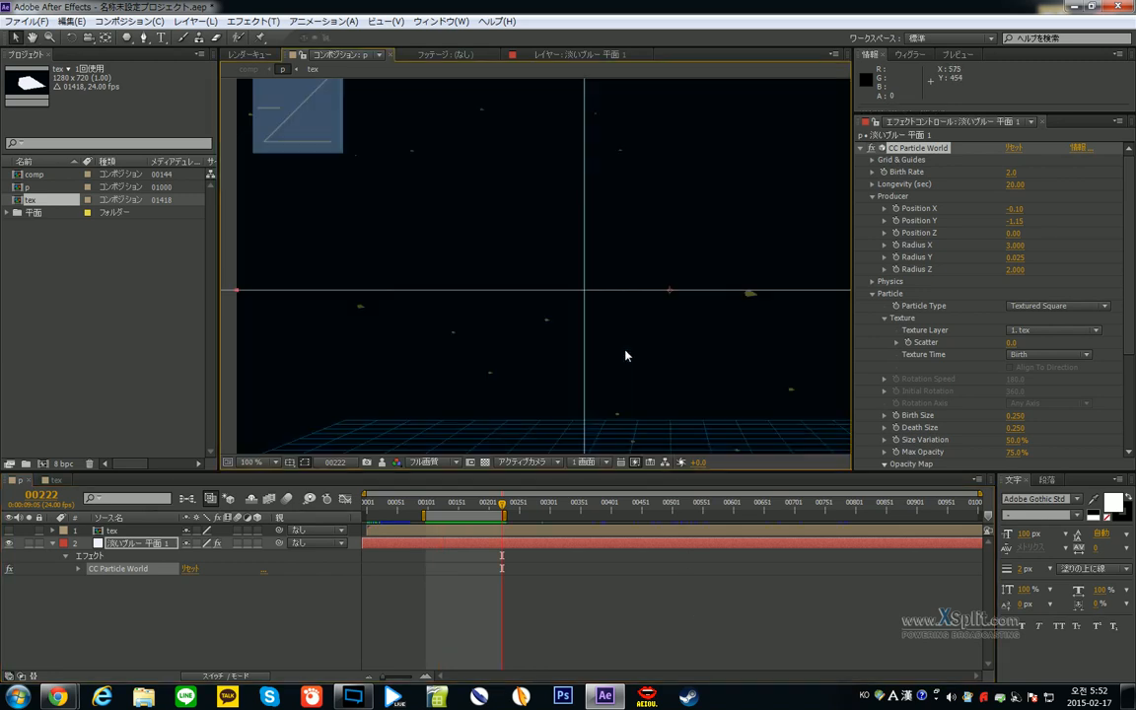
left_click(461, 505)
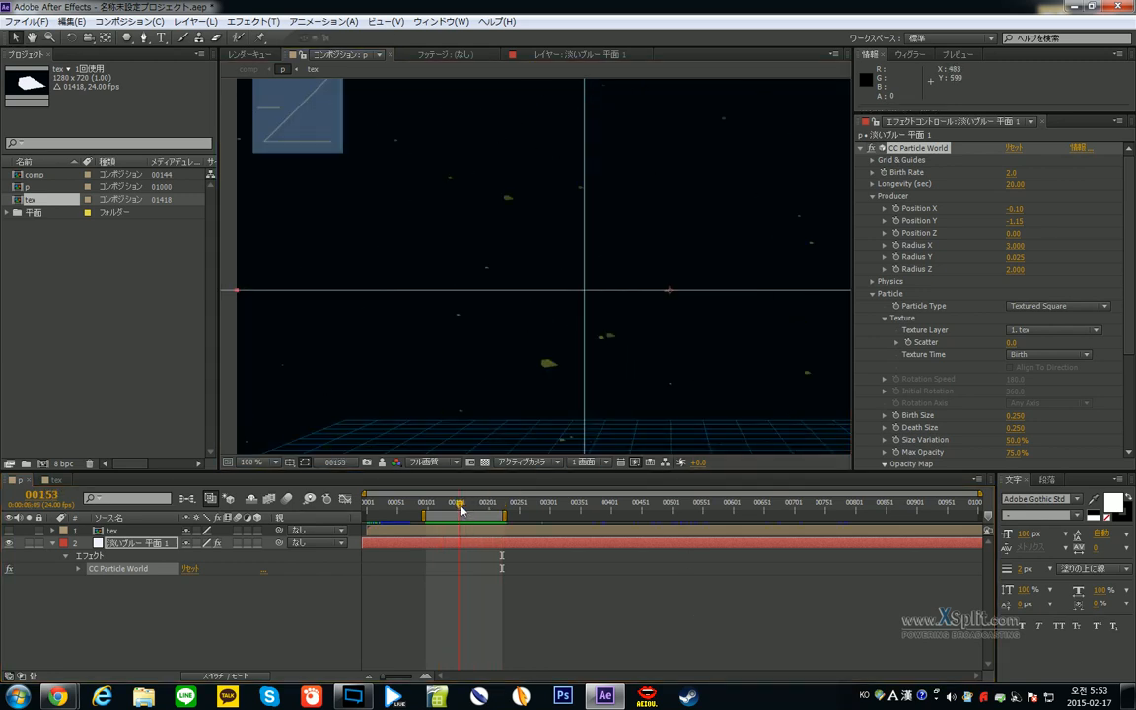
scroll(986, 296, "down", 3)
scroll(986, 325, "down", 1)
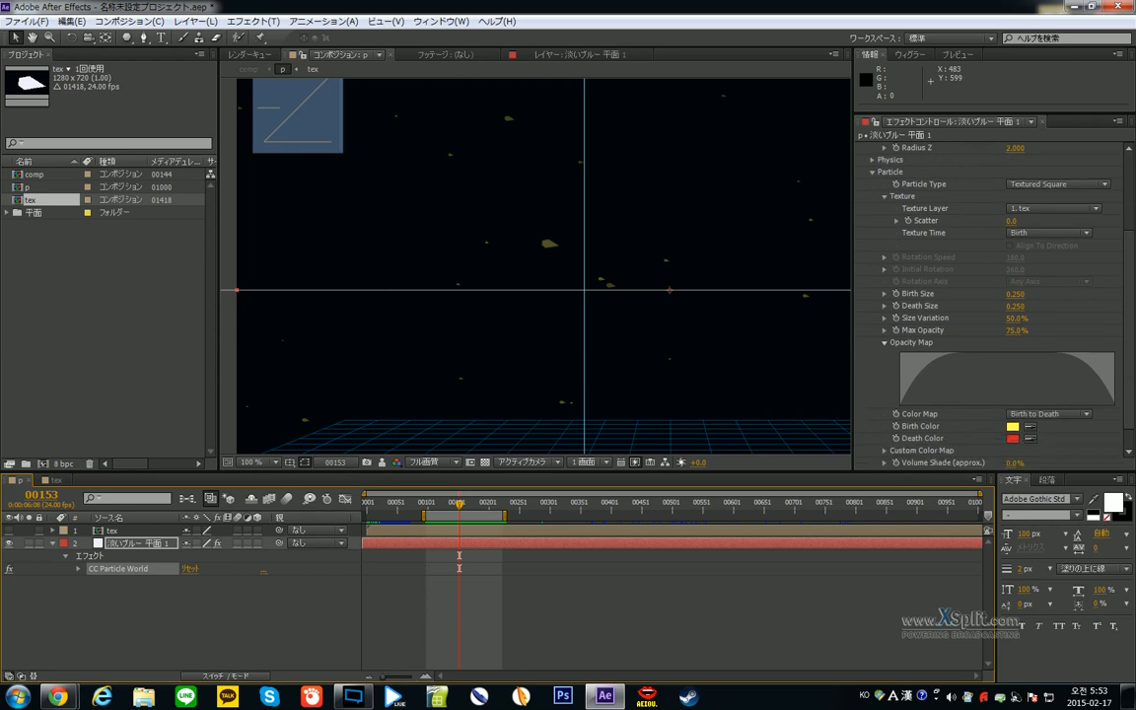
scroll(946, 295, "up", 5)
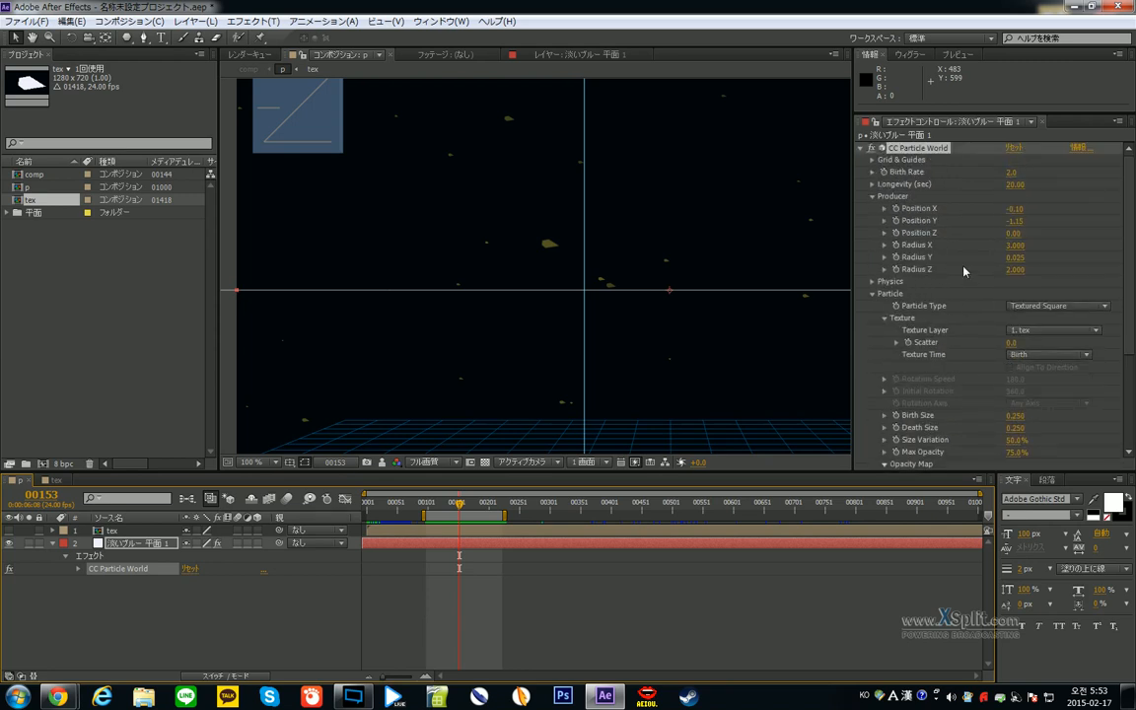
left_click(873, 282)
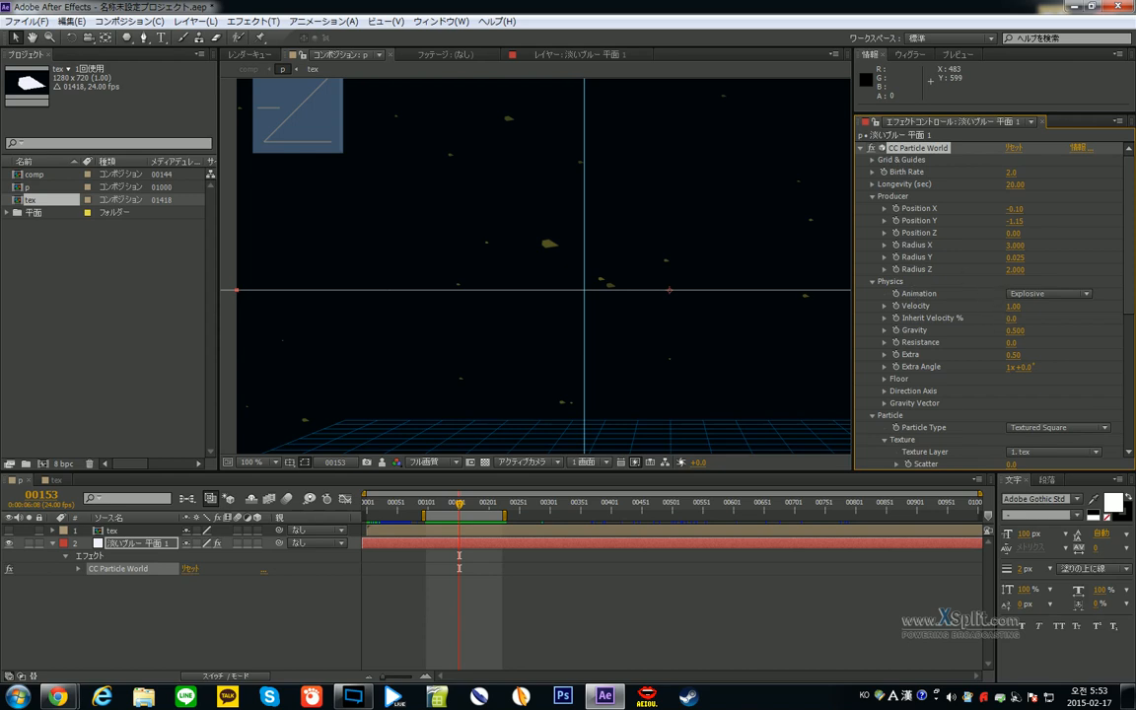
left_click(1013, 307)
type("0")
key("Return")
- Inspect frame 174 and RAM preview how the particles fall at zero velocity
left_click_drag(460, 505, 480, 506)
key("KP_0")
scroll(645, 307, "down", 1)
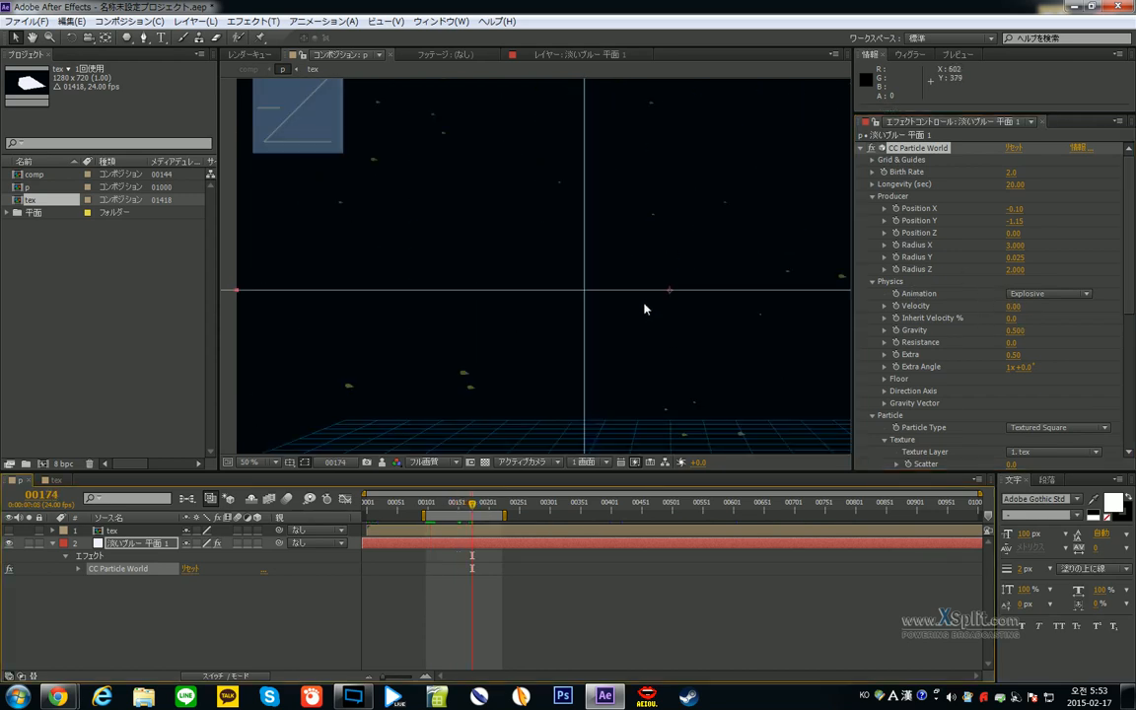
key("KP_0")
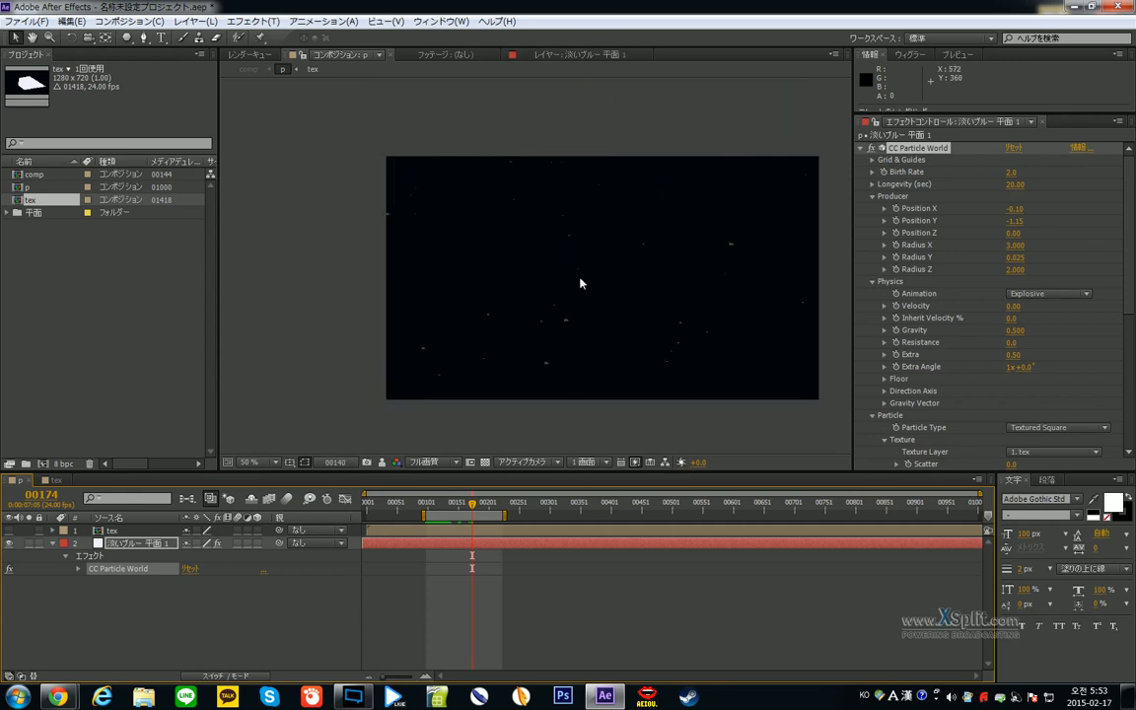
key("KP_0")
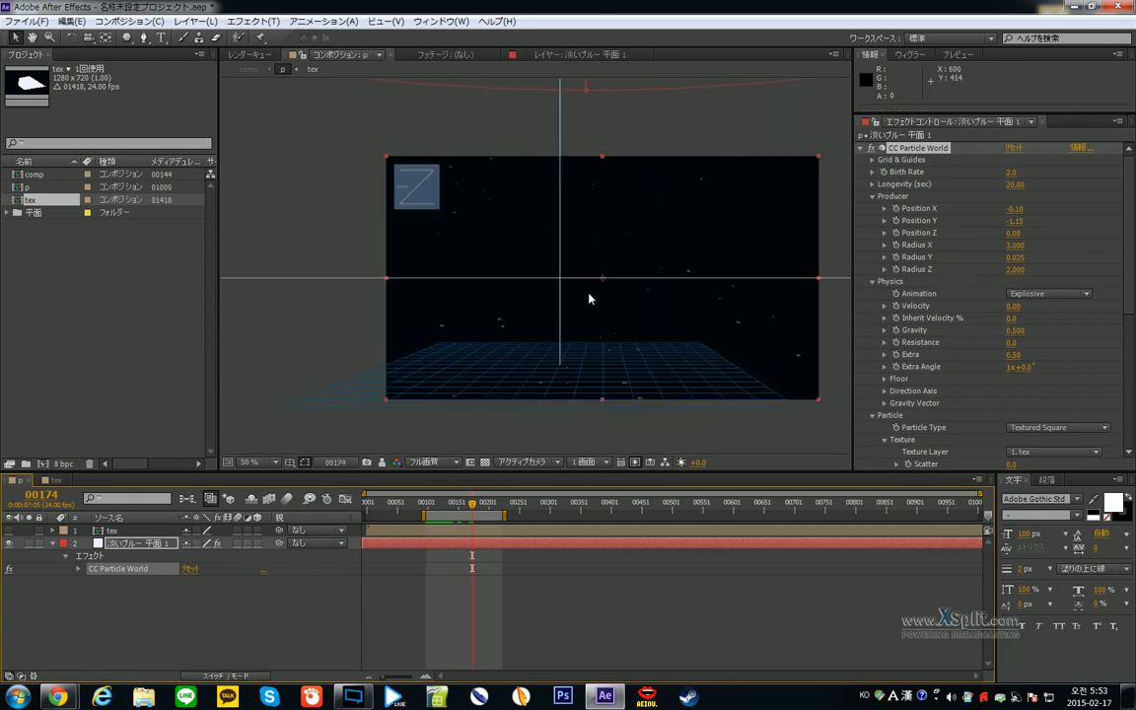
key("KP_0")
key("KP_0")
key("KP_0")
key("KP_0")
key("period")
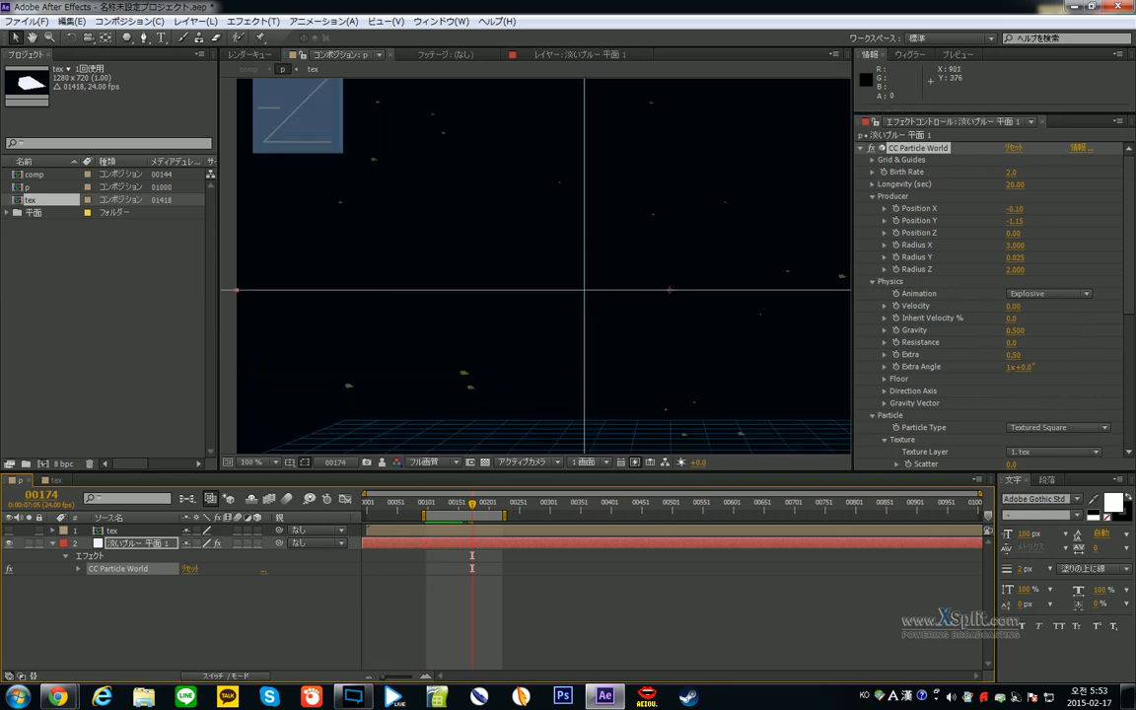
- Lower the particles' Gravity to 0.2 and RAM preview the motion
left_click(1016, 330)
type("0.2")
key("Return")
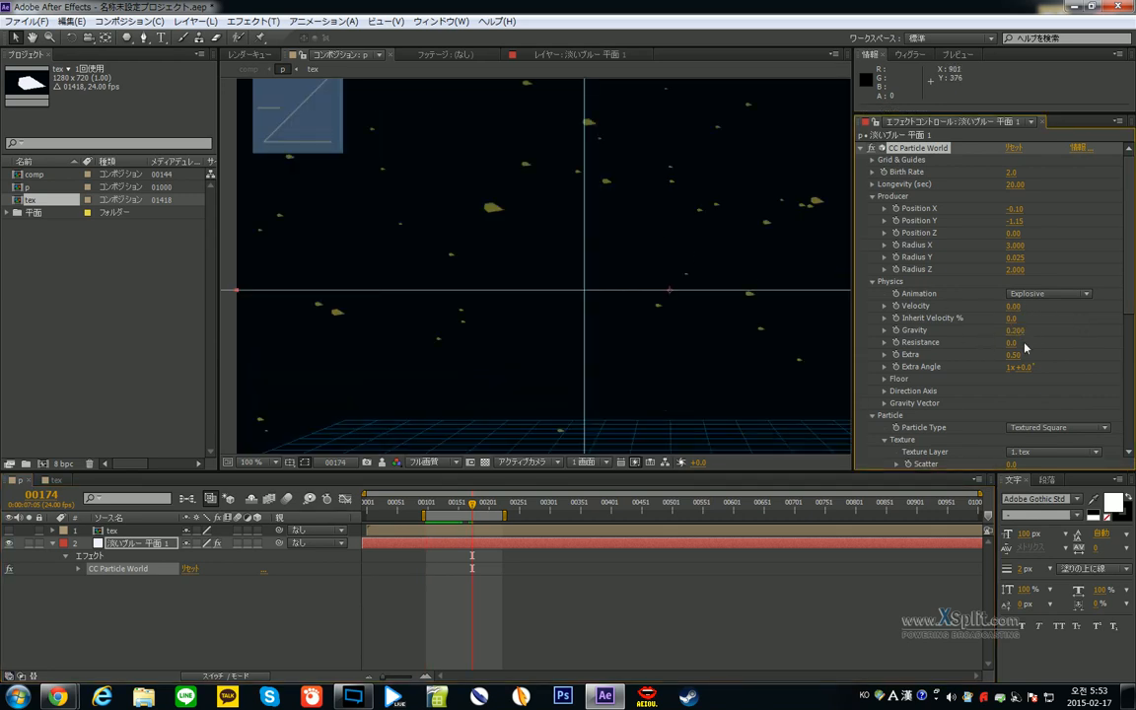
key("KP_0")
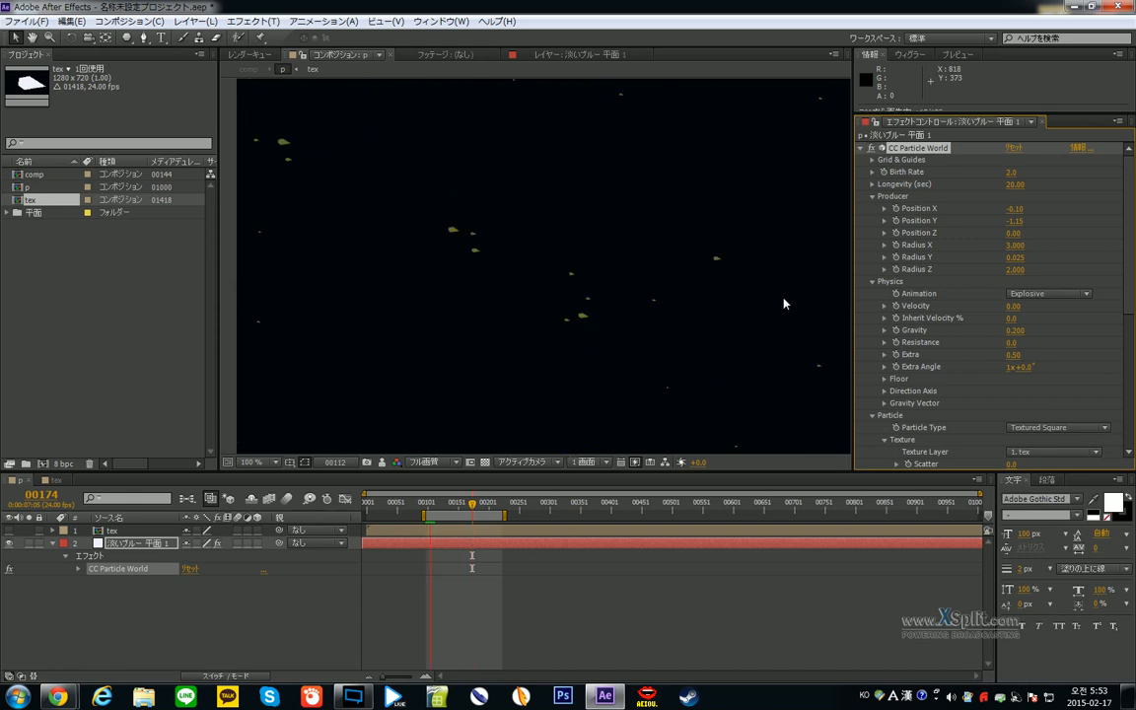
- Set the particles' Gravity to 0.02 and RAM preview the motion
left_click(1016, 331)
type("0.02")
key("Return")
key("KP_0")
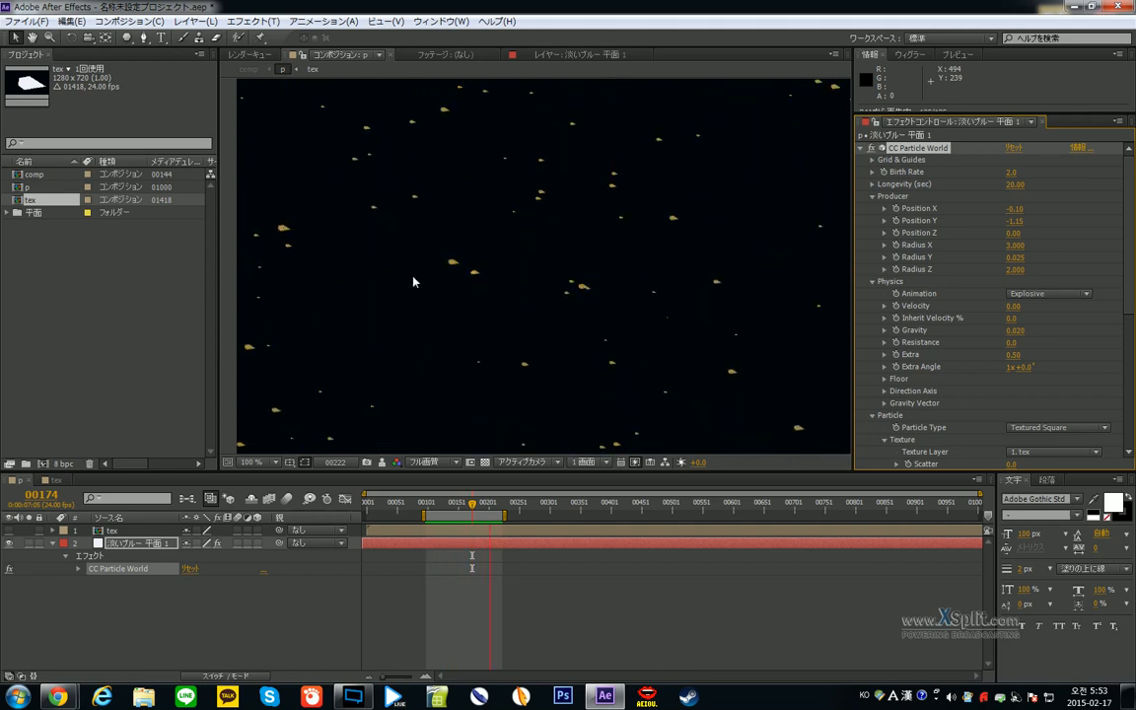
key("space")
scroll(532, 284, "down", 1)
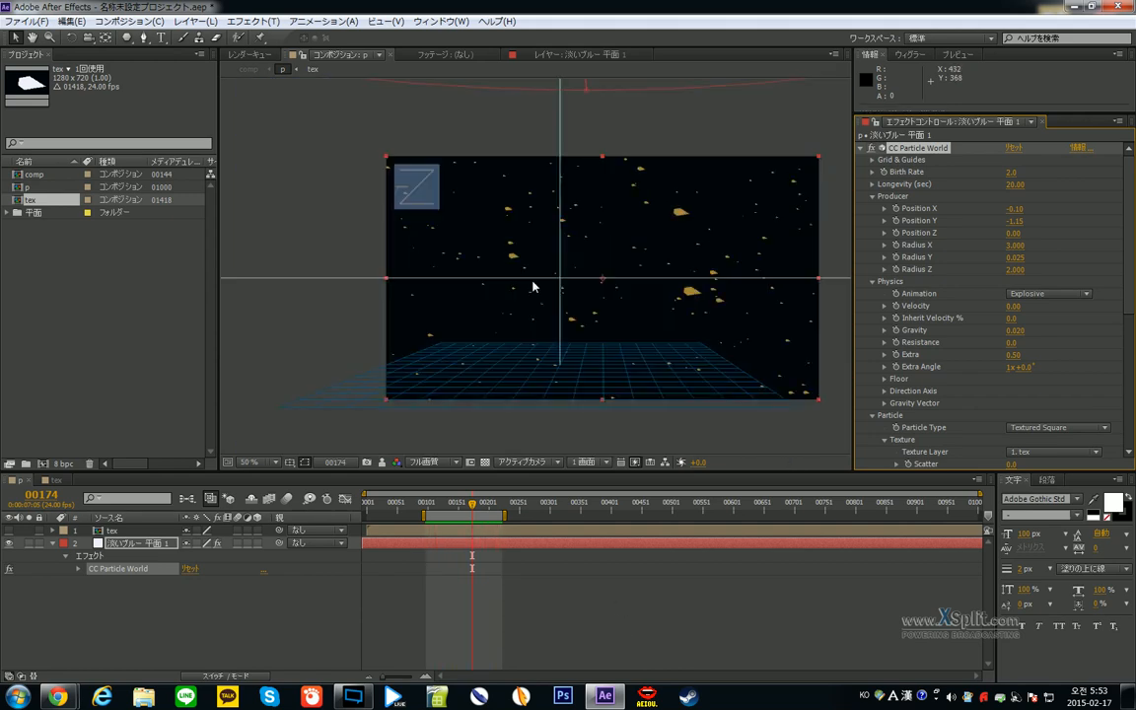
- Set the work area to frames 242 through 397 and play back the particles
left_click_drag(534, 506, 609, 518)
key("e")
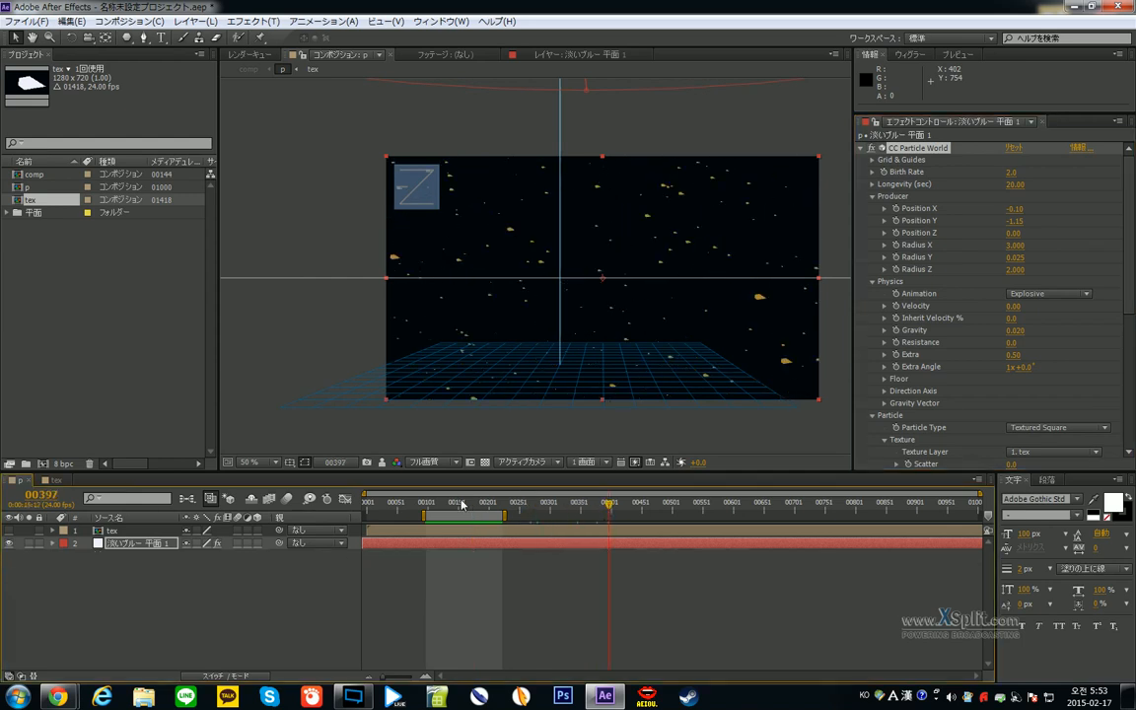
key("n")
key("b")
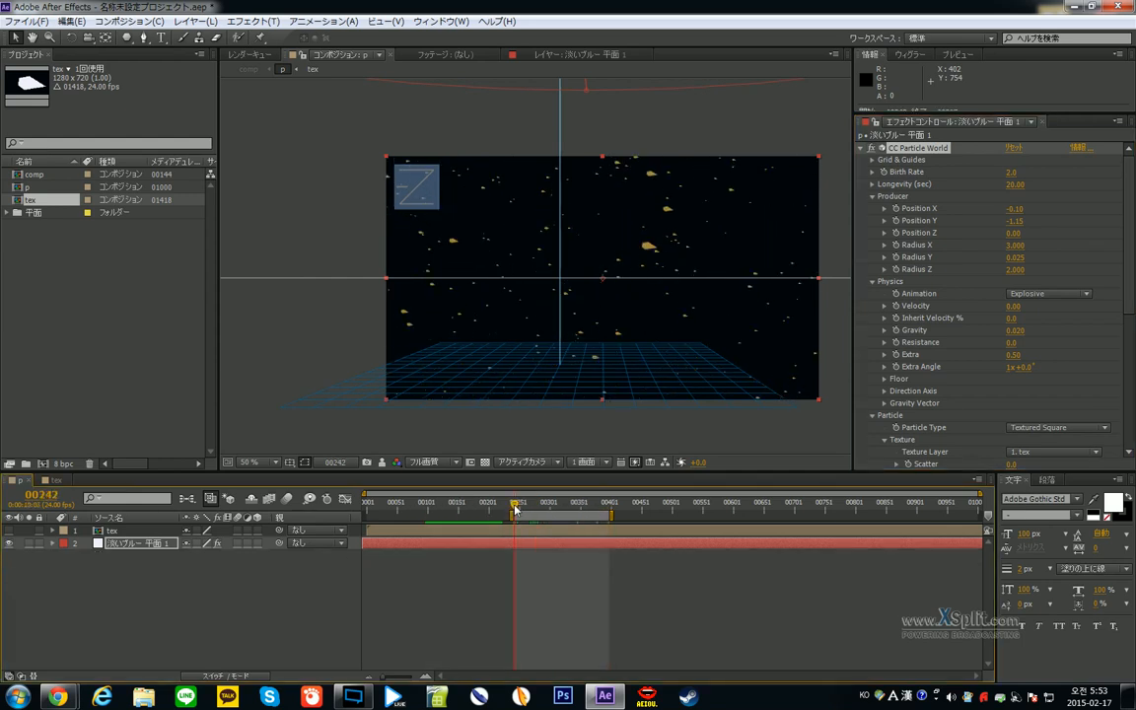
scroll(600, 361, "up", 1)
key("space")
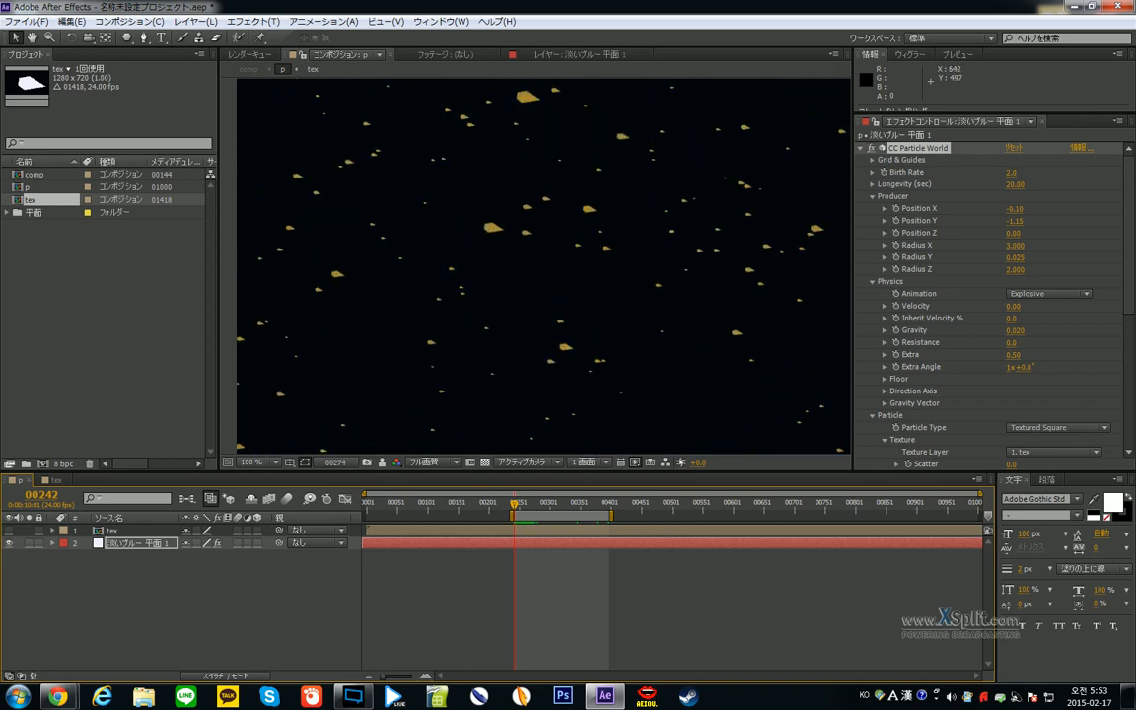
scroll(1045, 427, "down", 1)
key("space")
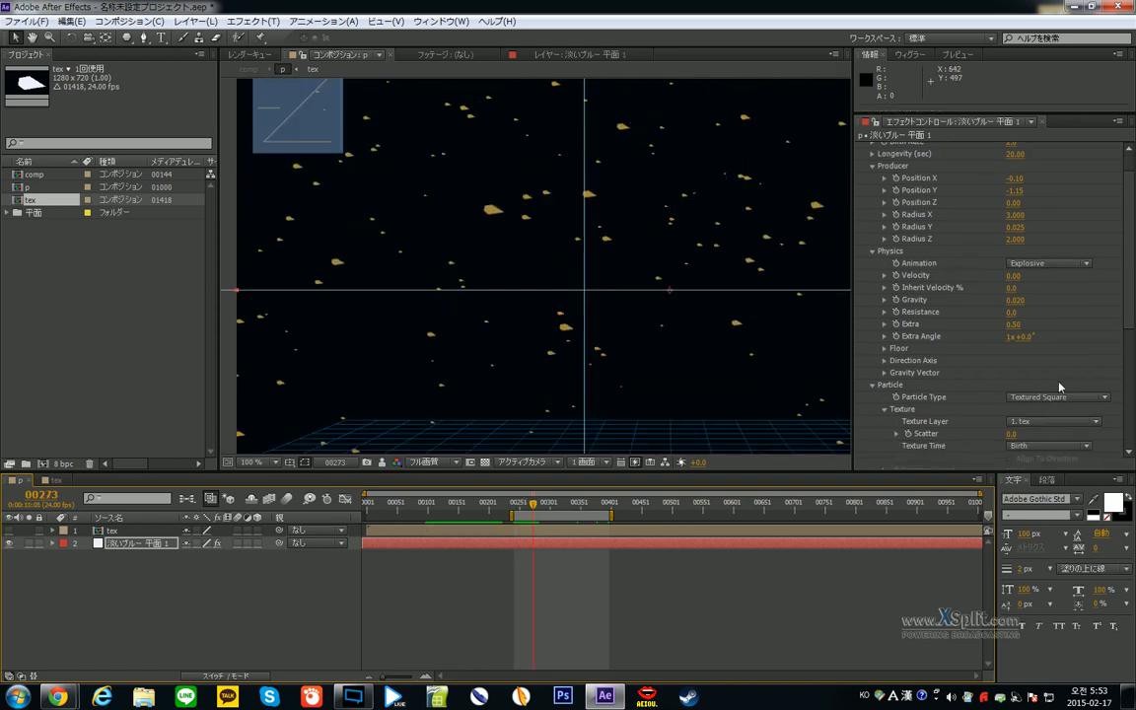
- Select Birth to Death as the particles' Color Map
scroll(1051, 389, "down", 3)
scroll(899, 365, "down", 3)
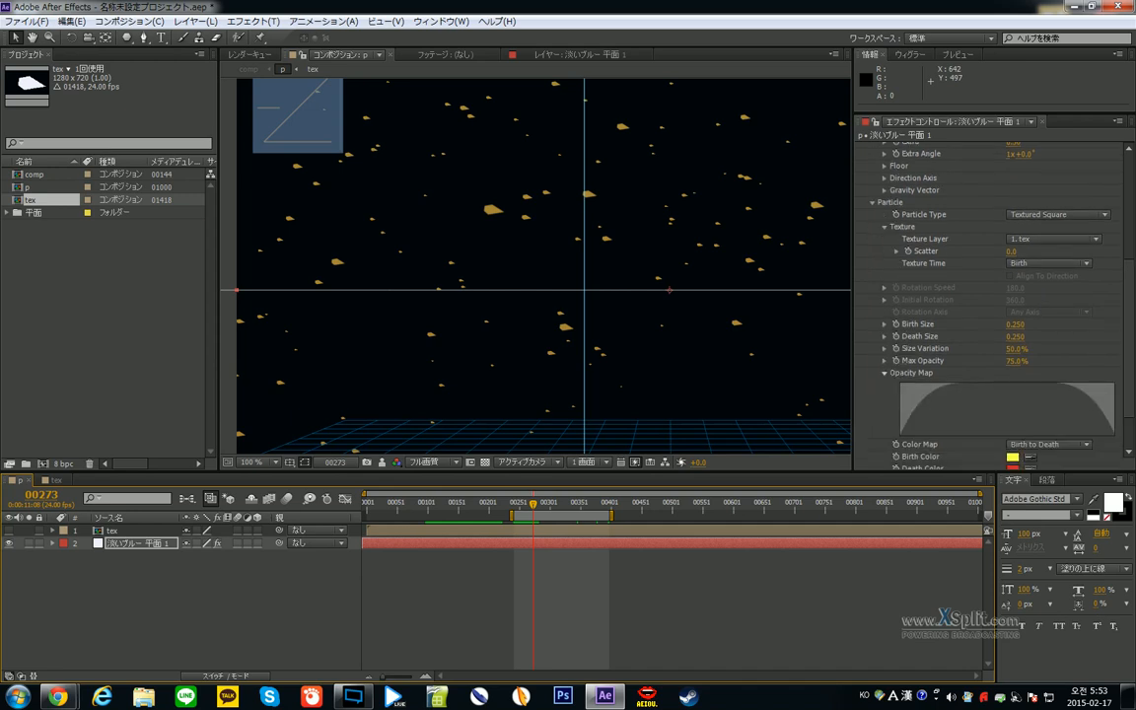
scroll(940, 361, "down", 1)
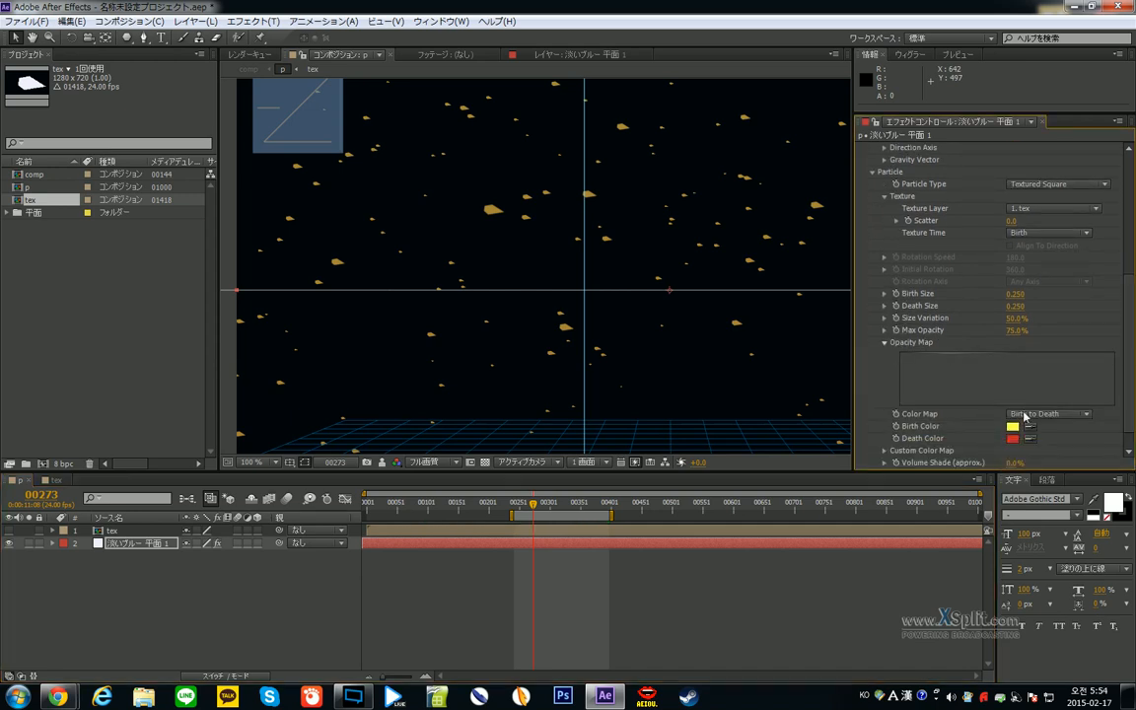
left_click(1033, 415)
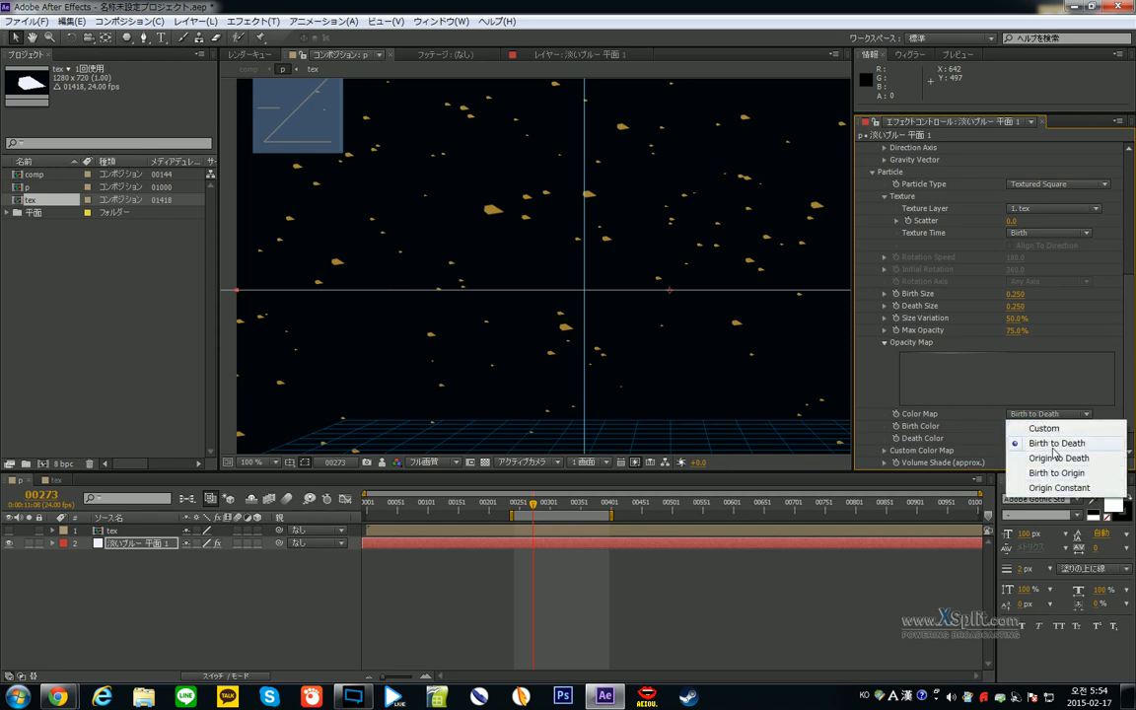
left_click(1041, 446)
left_click(1046, 414)
left_click(1045, 443)
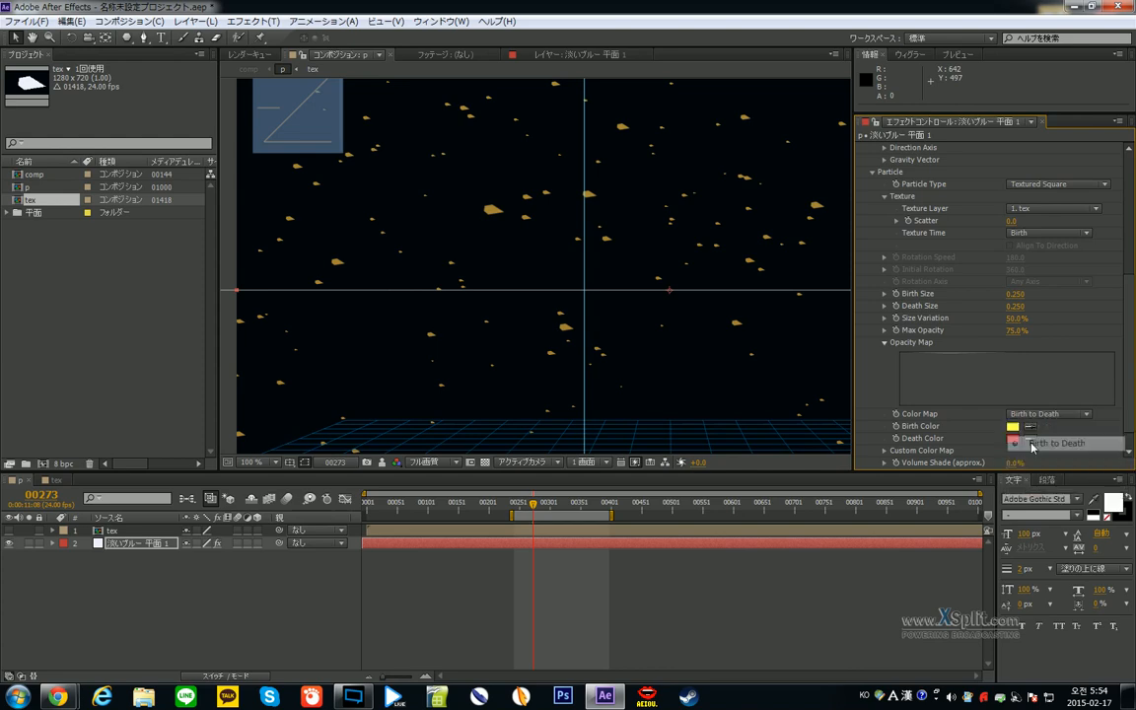
- Set both the Birth Color and the Death Color of the particles to white
left_click(1012, 426)
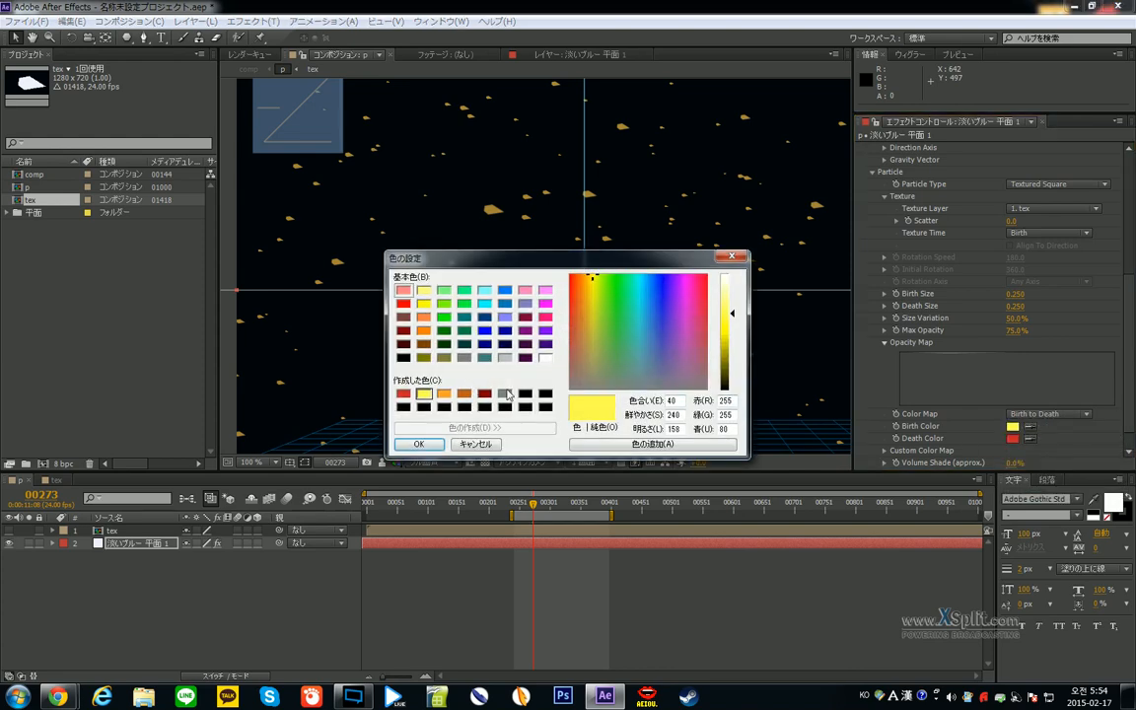
left_click(545, 357)
left_click(418, 444)
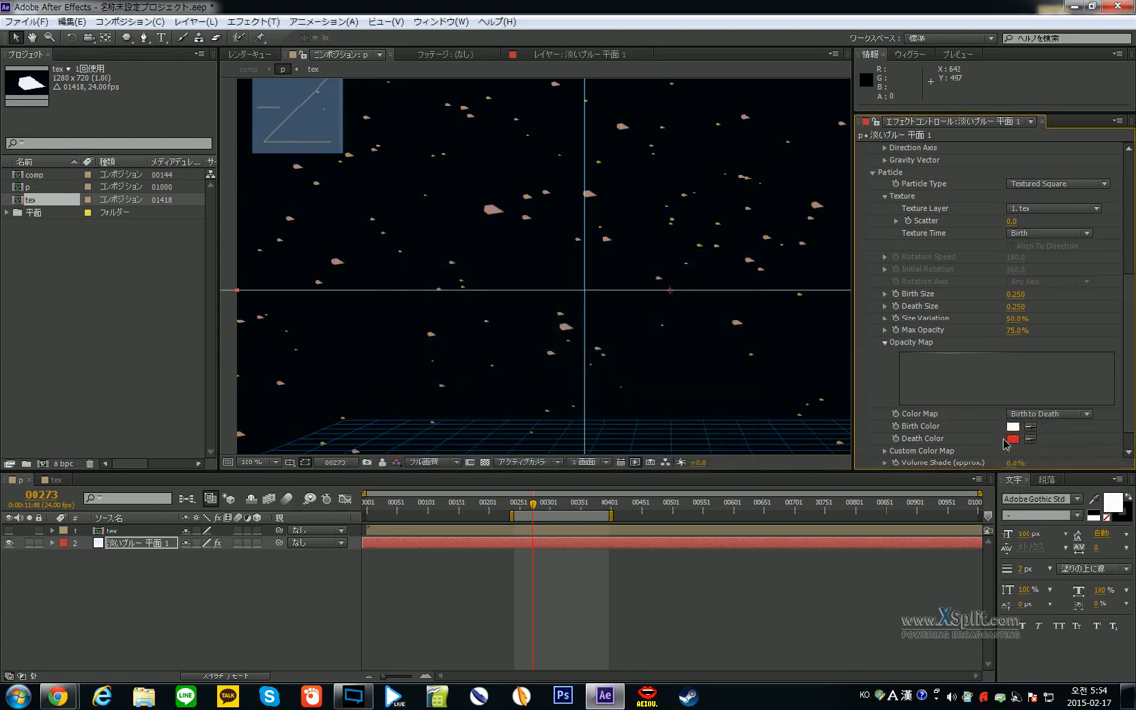
left_click(1012, 438)
left_click(545, 357)
left_click(418, 443)
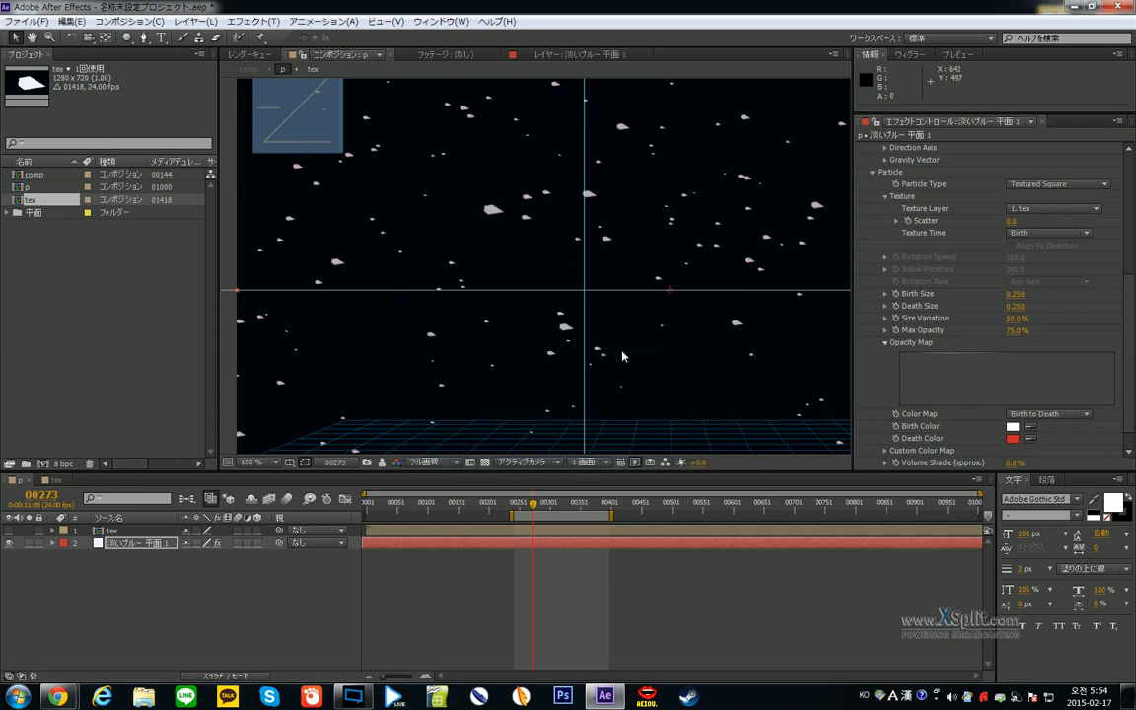
- Open the tex composition, delete the solid's polygon mask and go to frame 39
double_click(128, 532)
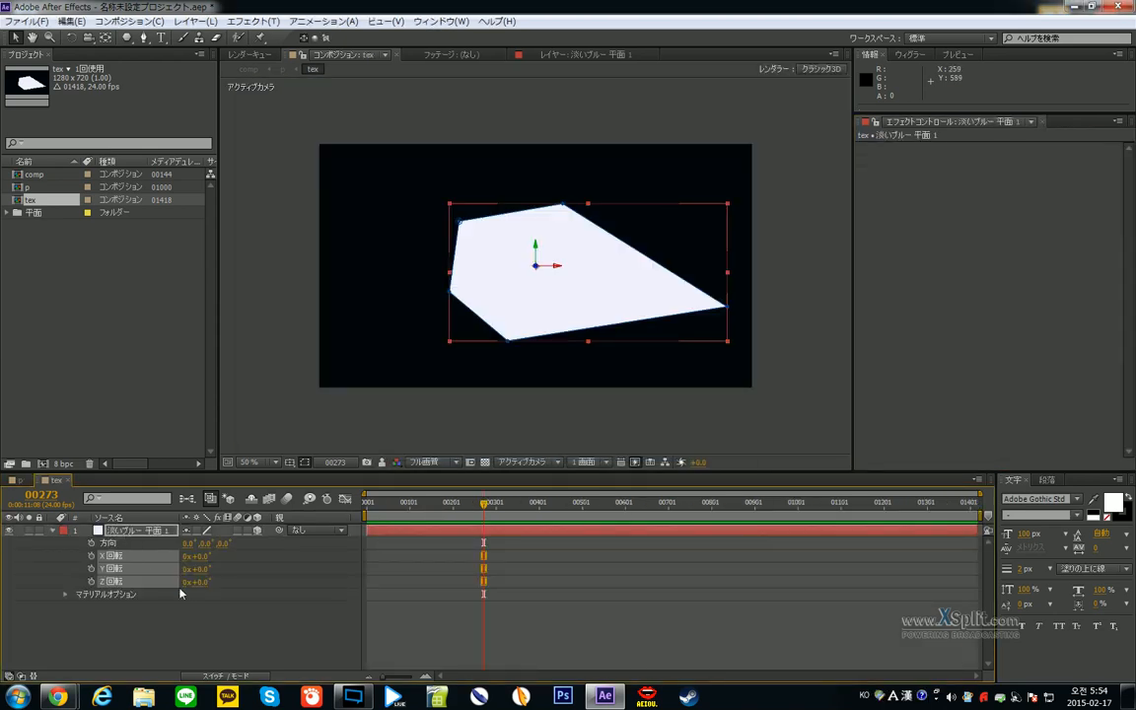
key("r")
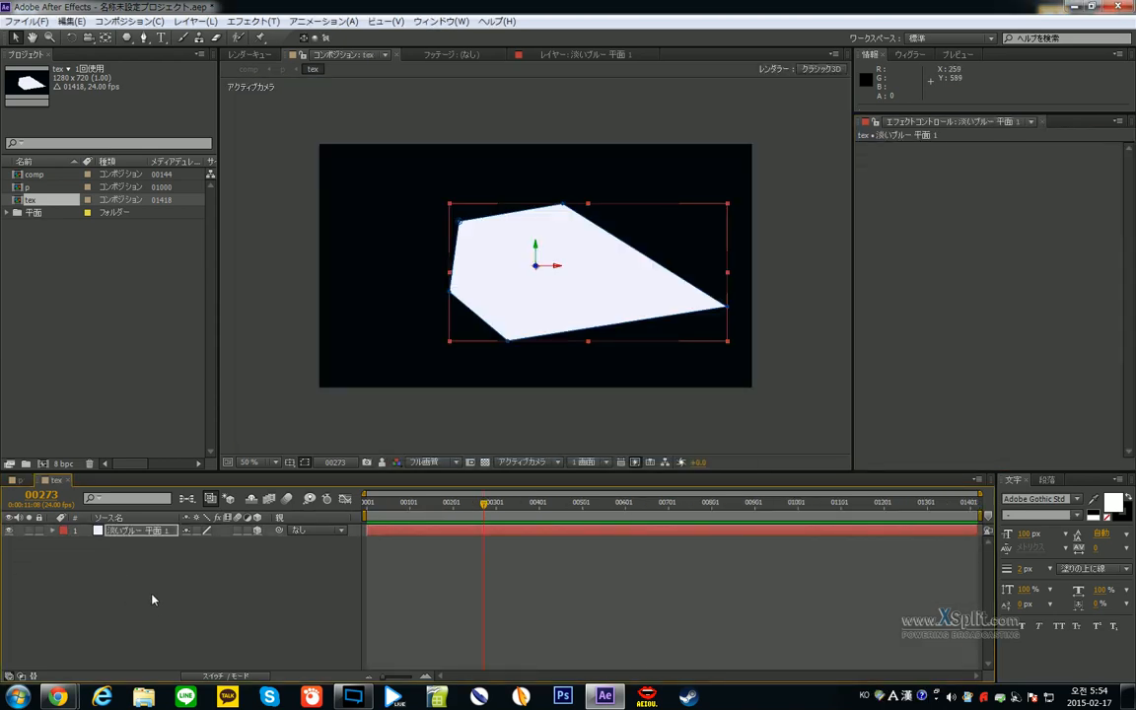
key("f")
left_click(129, 544)
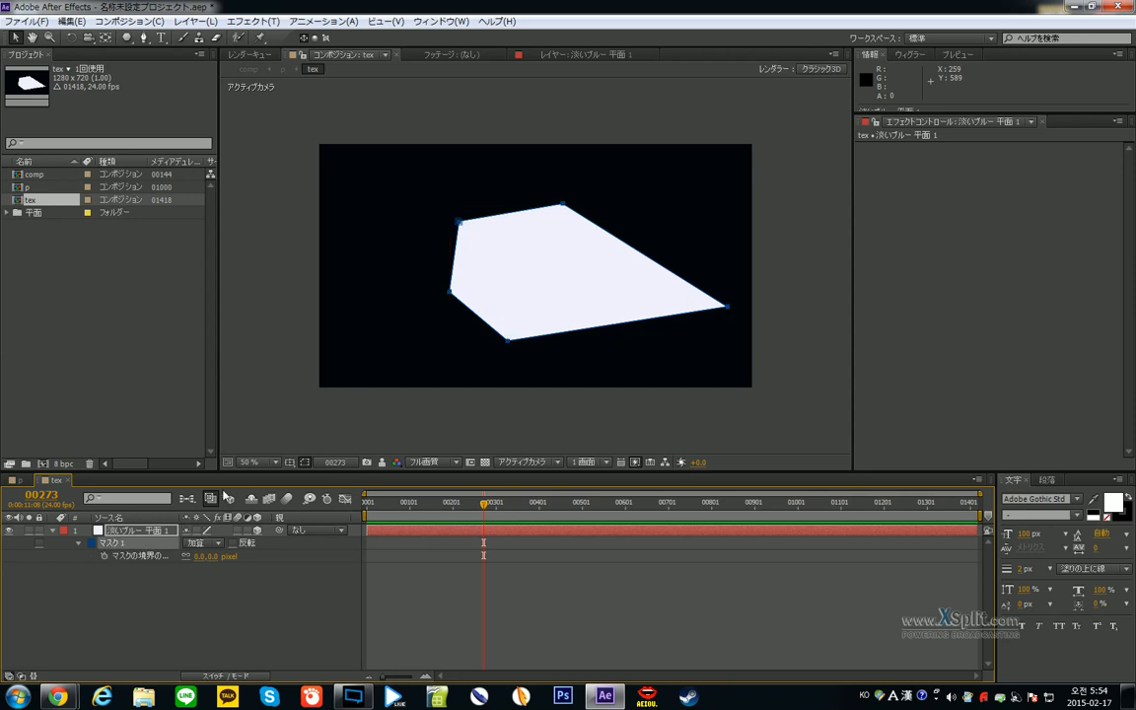
scroll(478, 357, "up", 1)
scroll(474, 377, "down", 1)
key("Delete")
left_click_drag(498, 502, 383, 502)
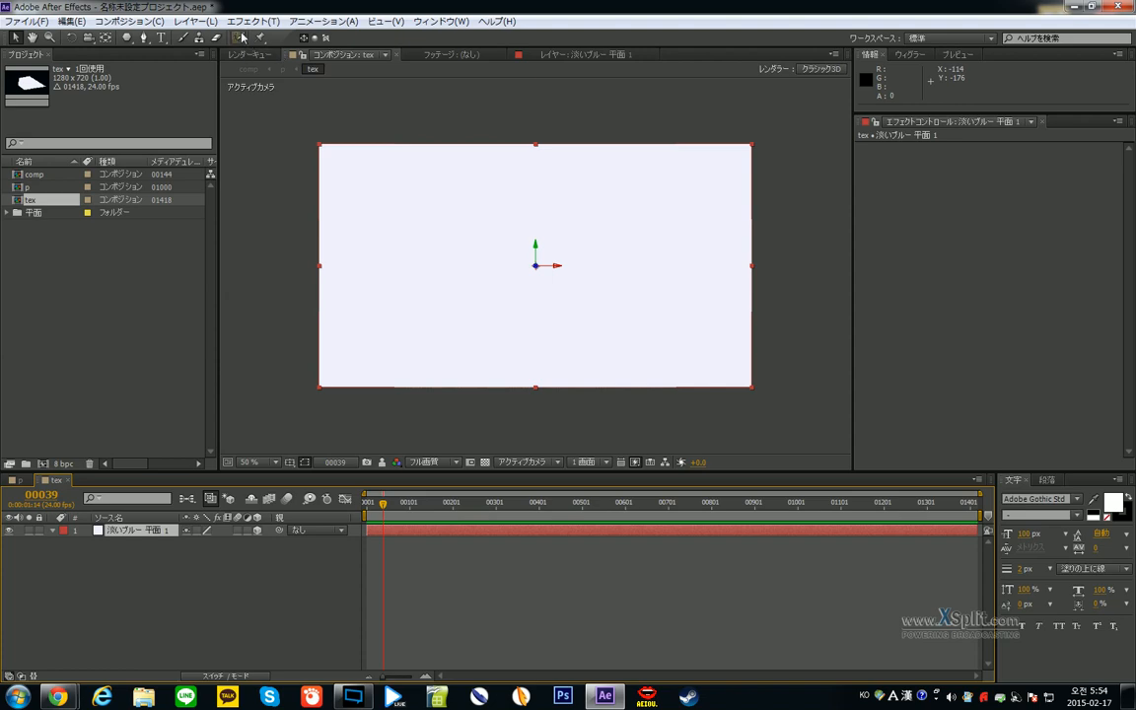
double_click(212, 8)
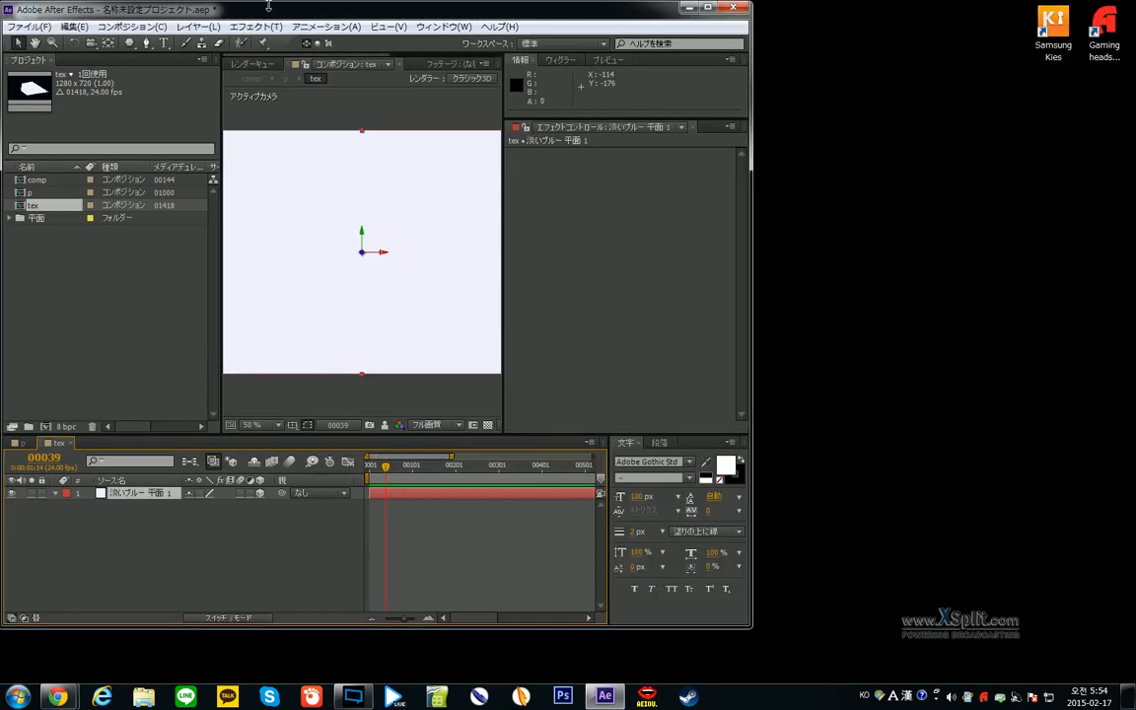
left_click_drag(271, 11, 288, 14)
double_click(288, 14)
- Apply the Fractal Noise (フラクタルノイズ) effect to the pale blue solid
left_click(272, 24)
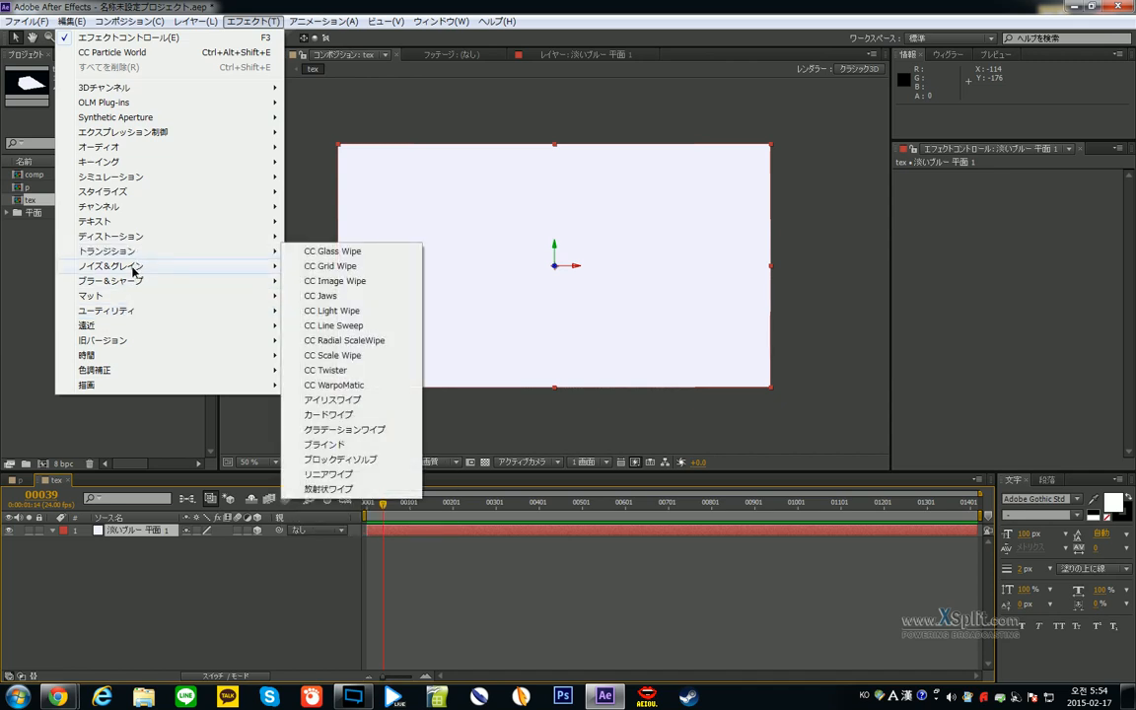
mouse_move(135, 270)
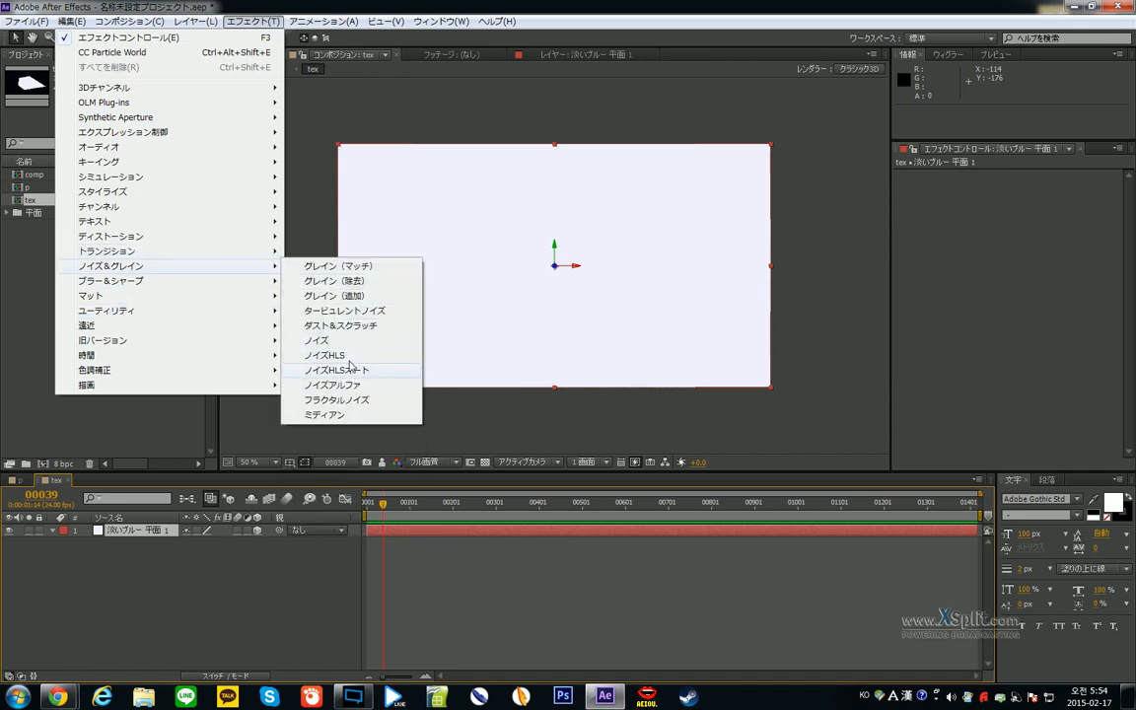
left_click(336, 400)
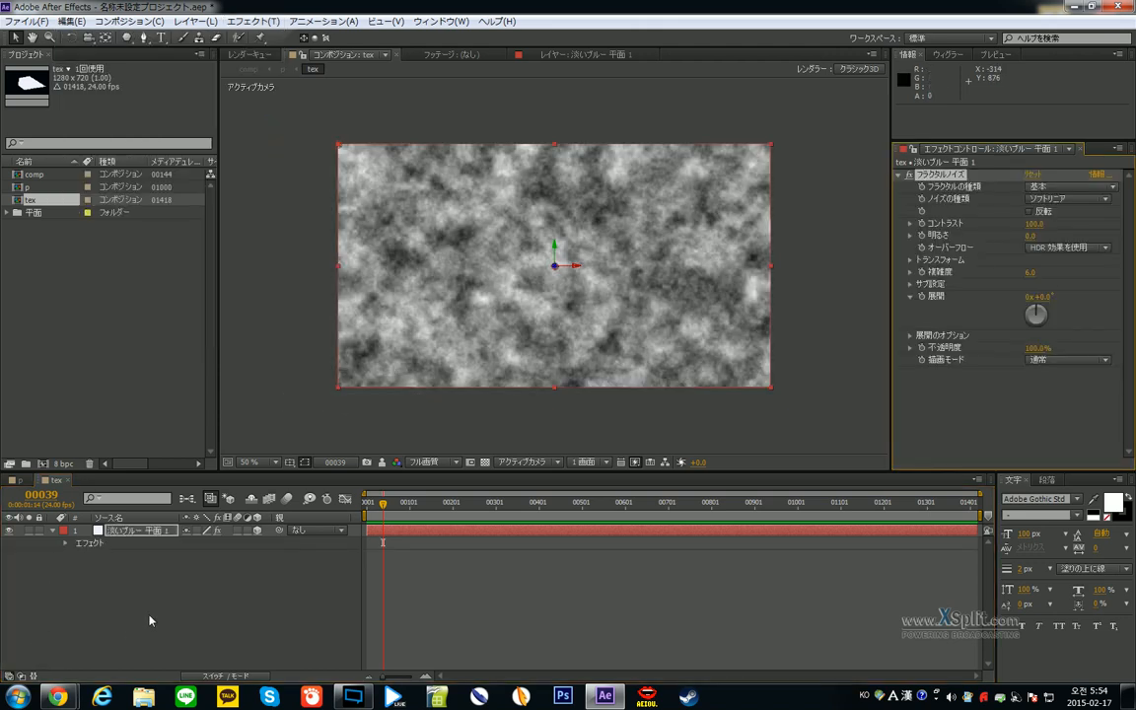
- Add an elliptical mask to the noise solid and shrink it to a near-circle in the middle of the frame
key("q")
key("q")
key("q")
double_click(127, 38)
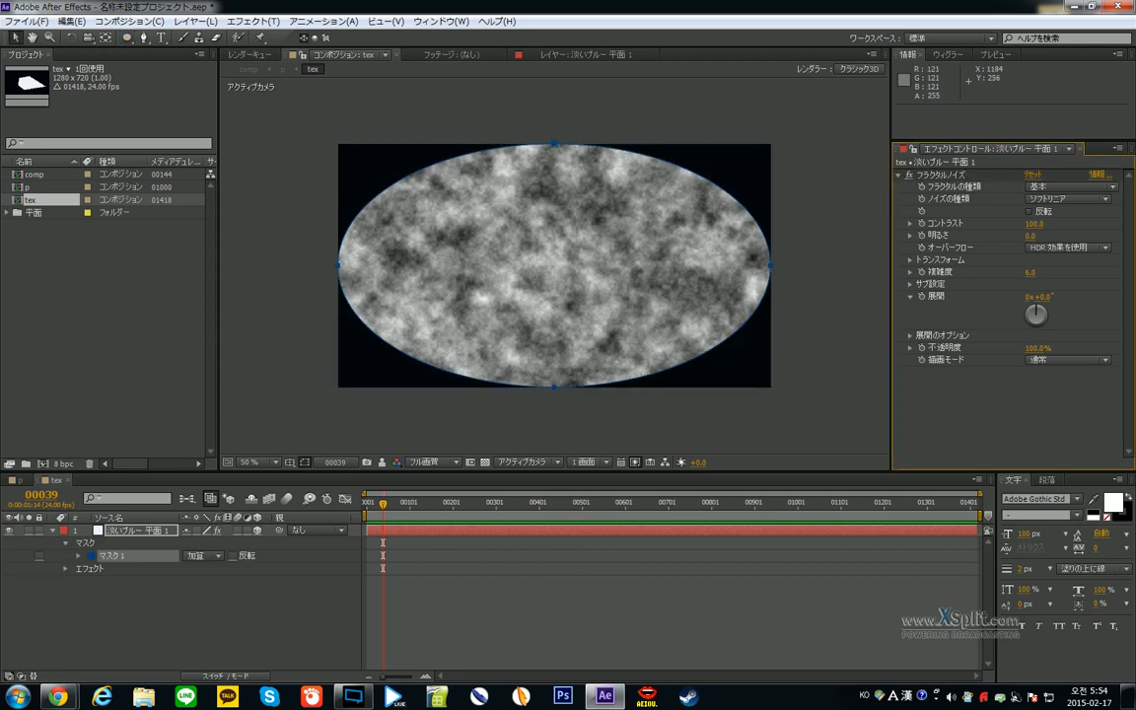
key("ctrl+t")
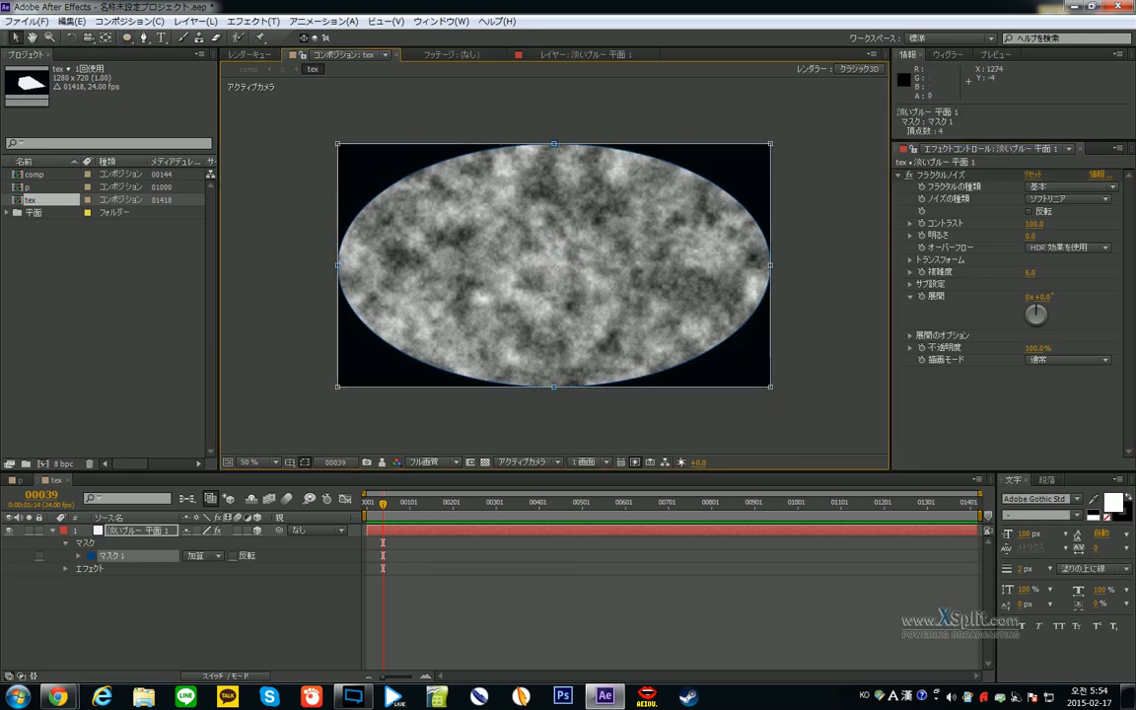
left_click_drag(770, 144, 680, 217)
key("Return")
- Set the feather of the noise solid's elliptical mask to 95 pixels
key("f")
scroll(679, 217, "up", 2)
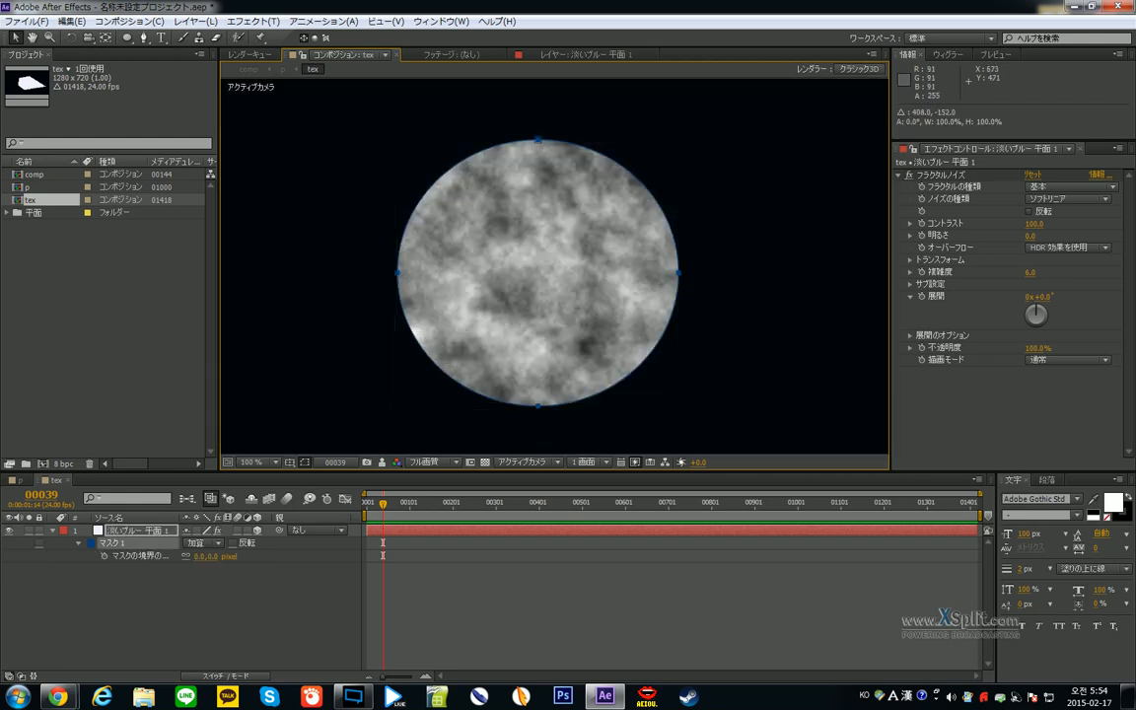
left_click_drag(219, 557, 320, 558)
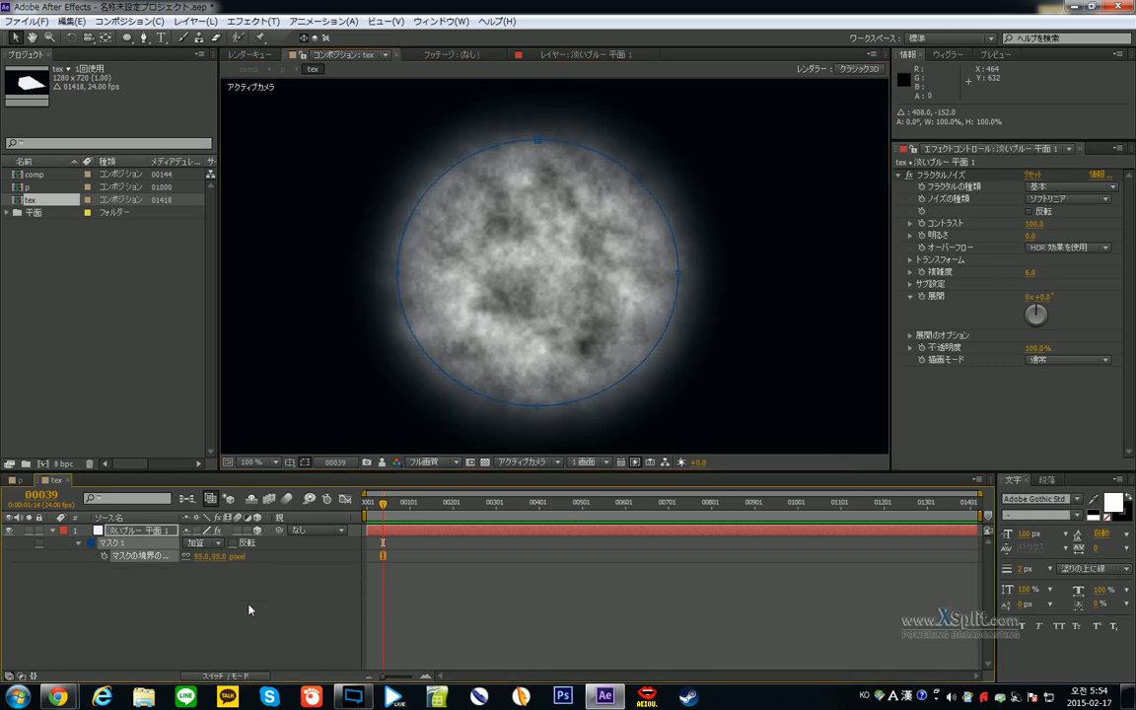
- Switch to the p composition and examine the textured particles at frames 305 and 336
left_click(14, 480)
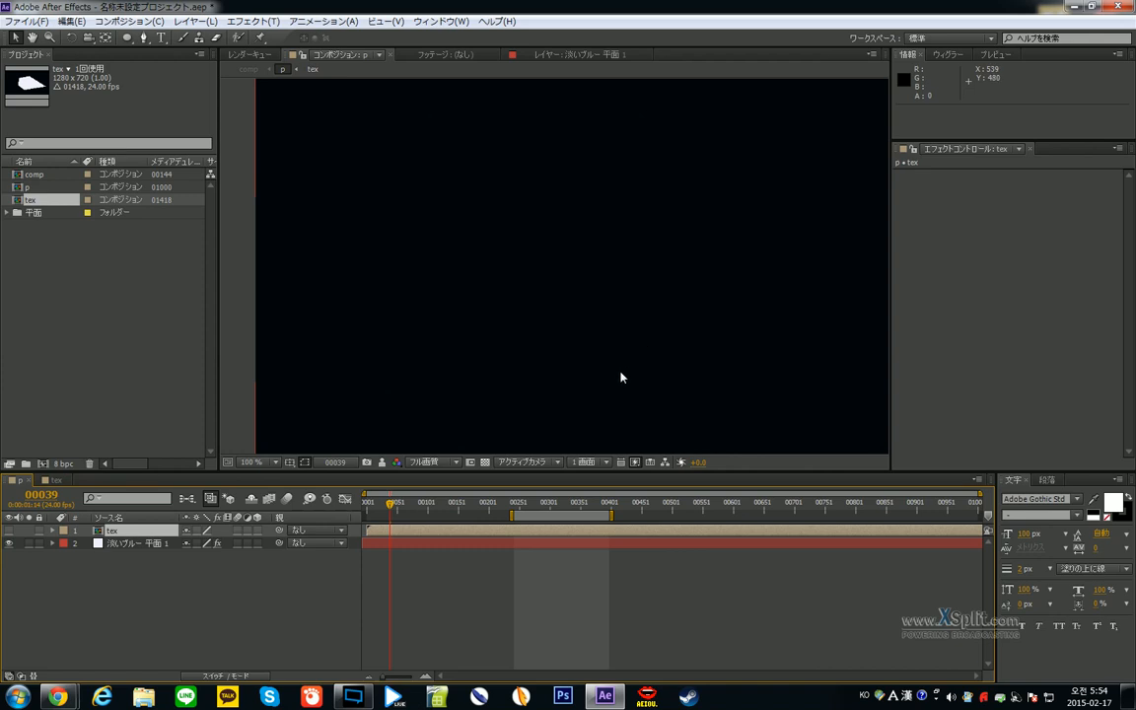
left_click(550, 505)
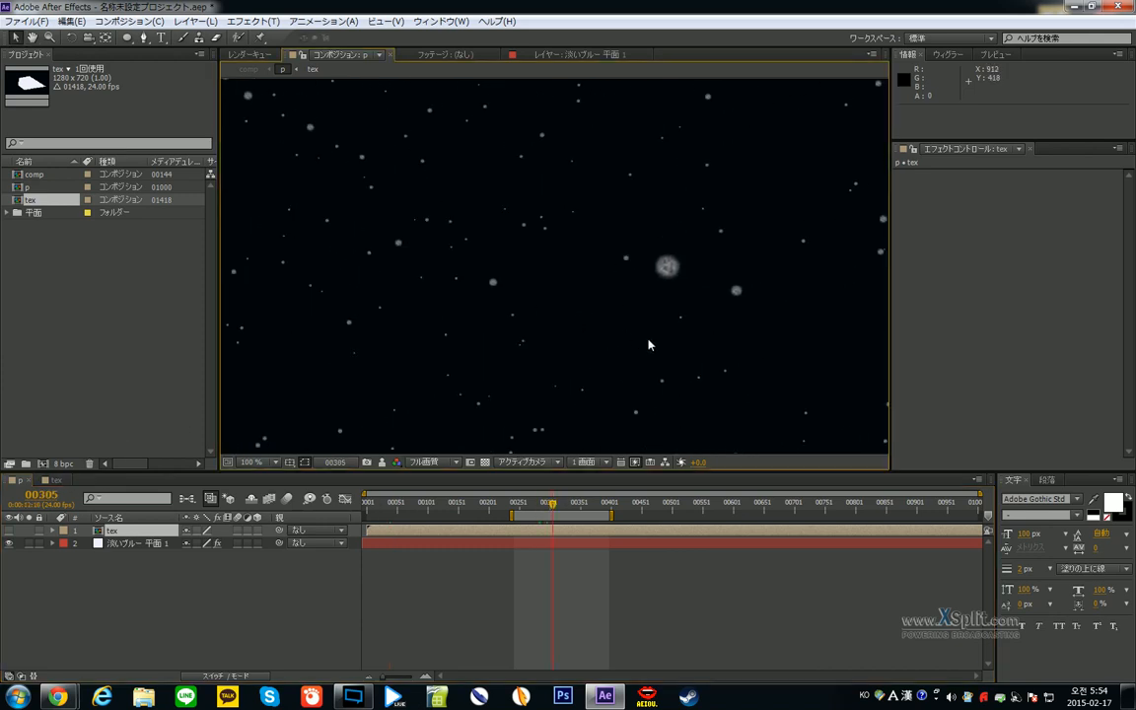
key("period")
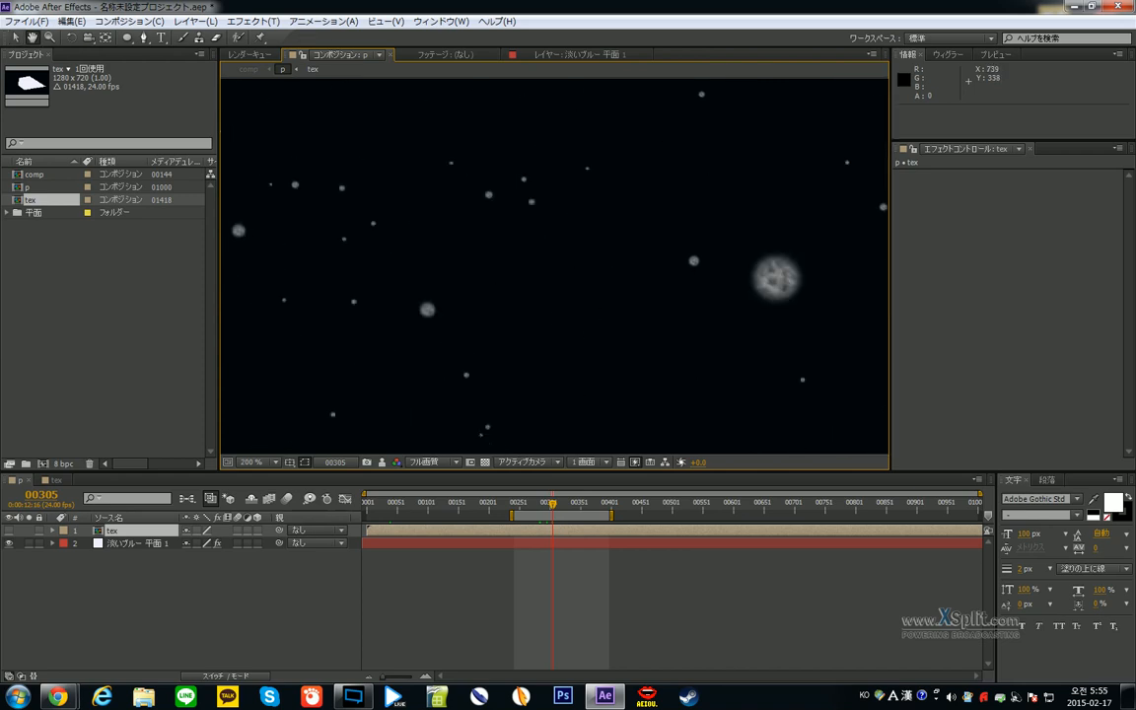
left_click_drag(552, 505, 573, 507)
key("comma")
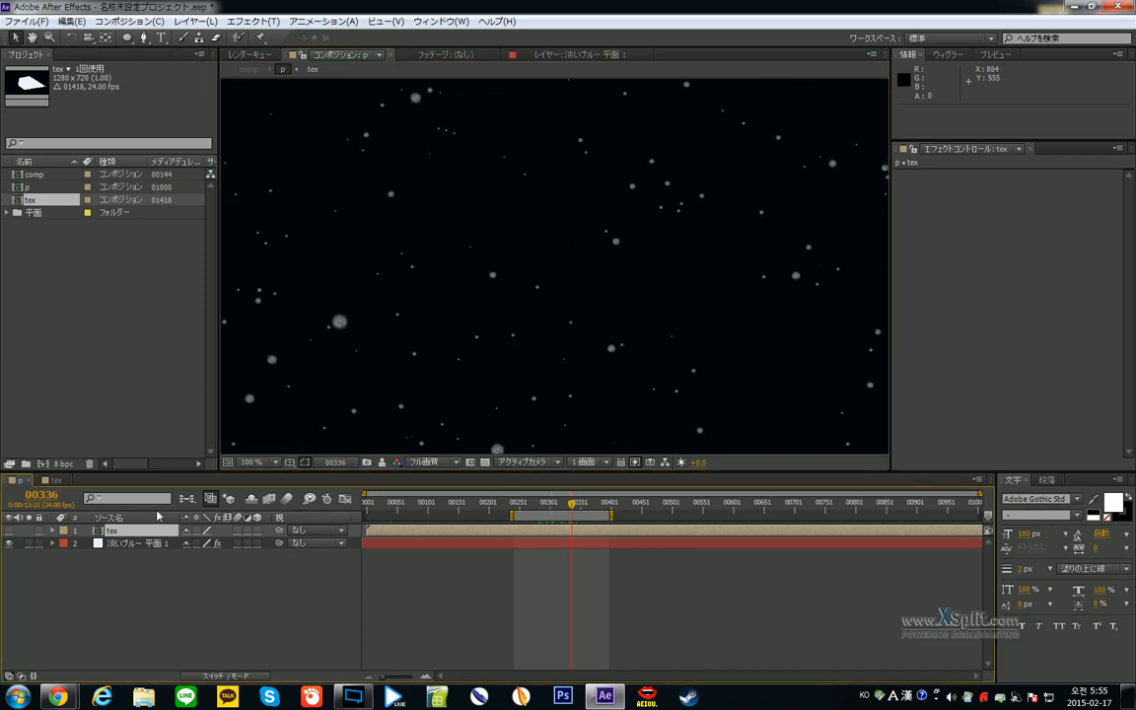
- Apply the ブラー(滑らか) (Fast Blur) effect to the noise solid in the tex composition and set its blur amount to 5
double_click(111, 531)
left_click(138, 531)
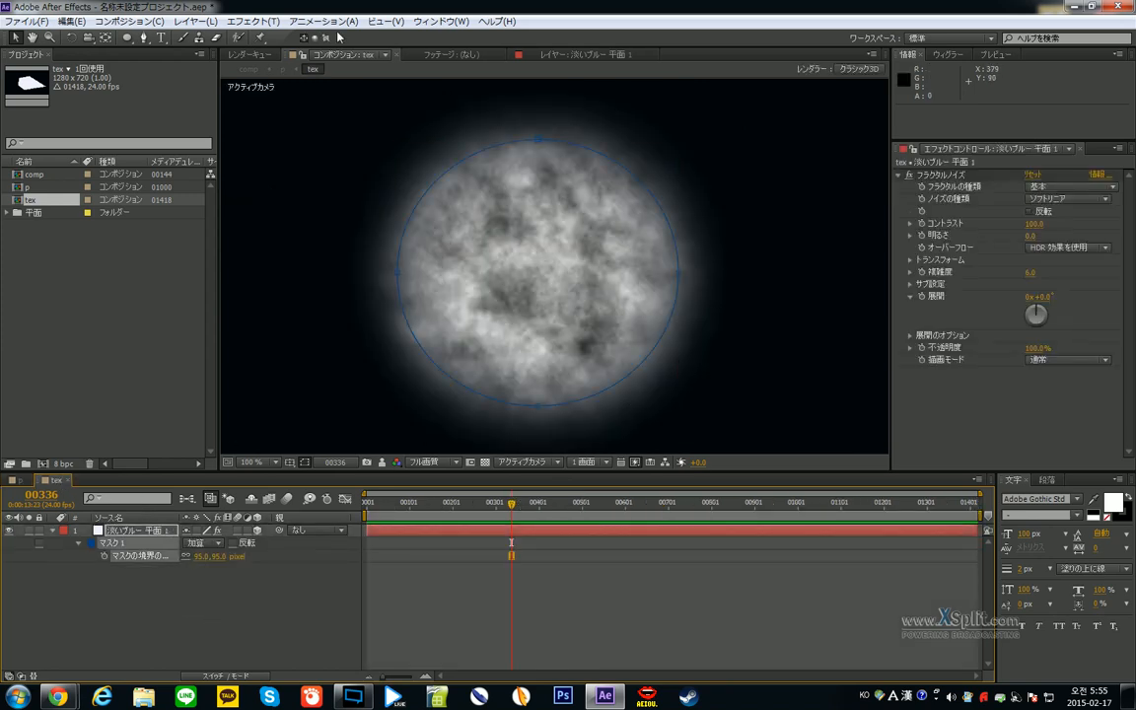
left_click(193, 21)
left_click(237, 21)
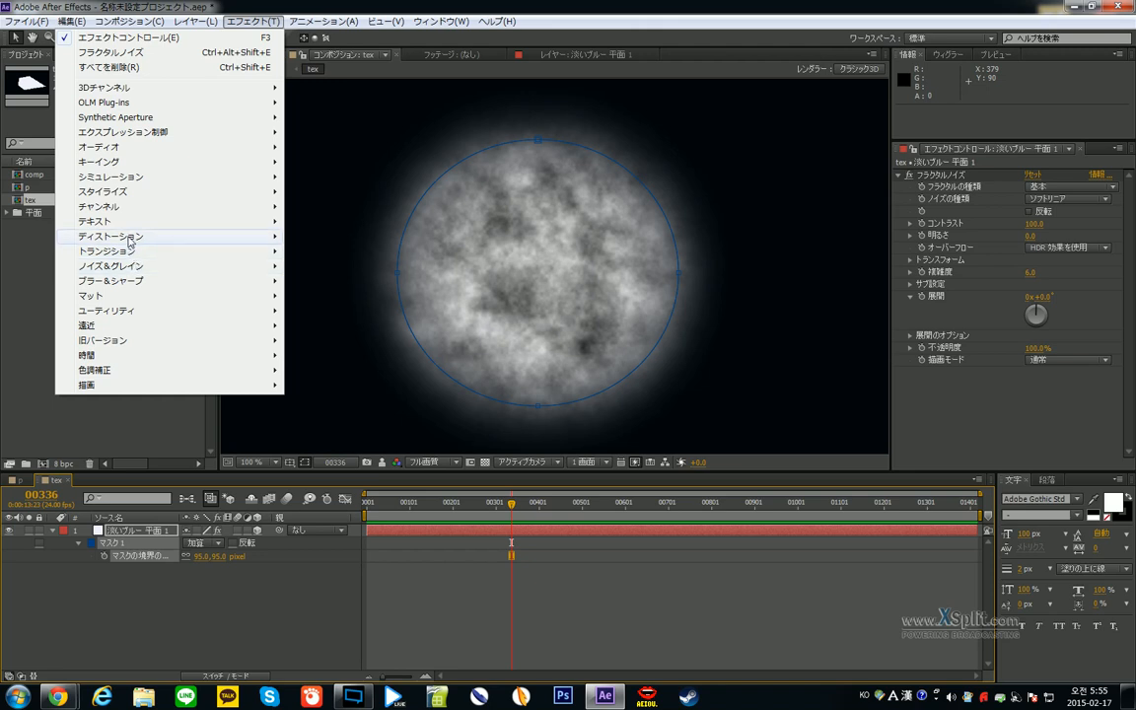
mouse_move(138, 281)
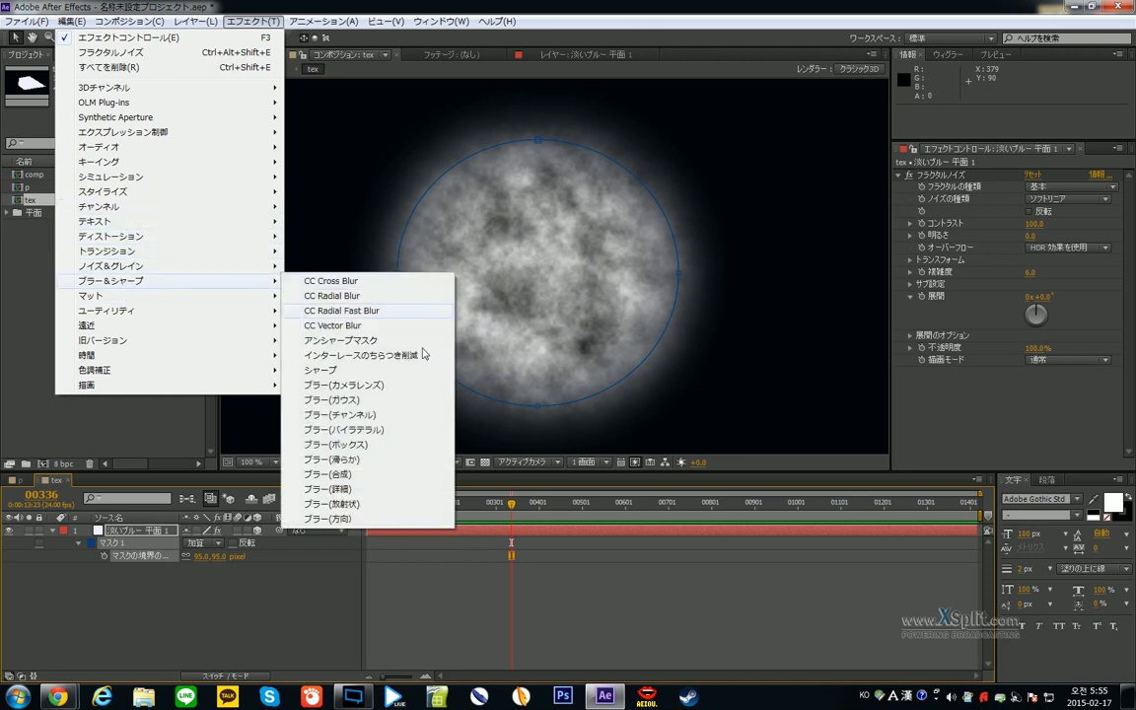
left_click(377, 464)
left_click(1030, 383)
type("3")
key("Return")
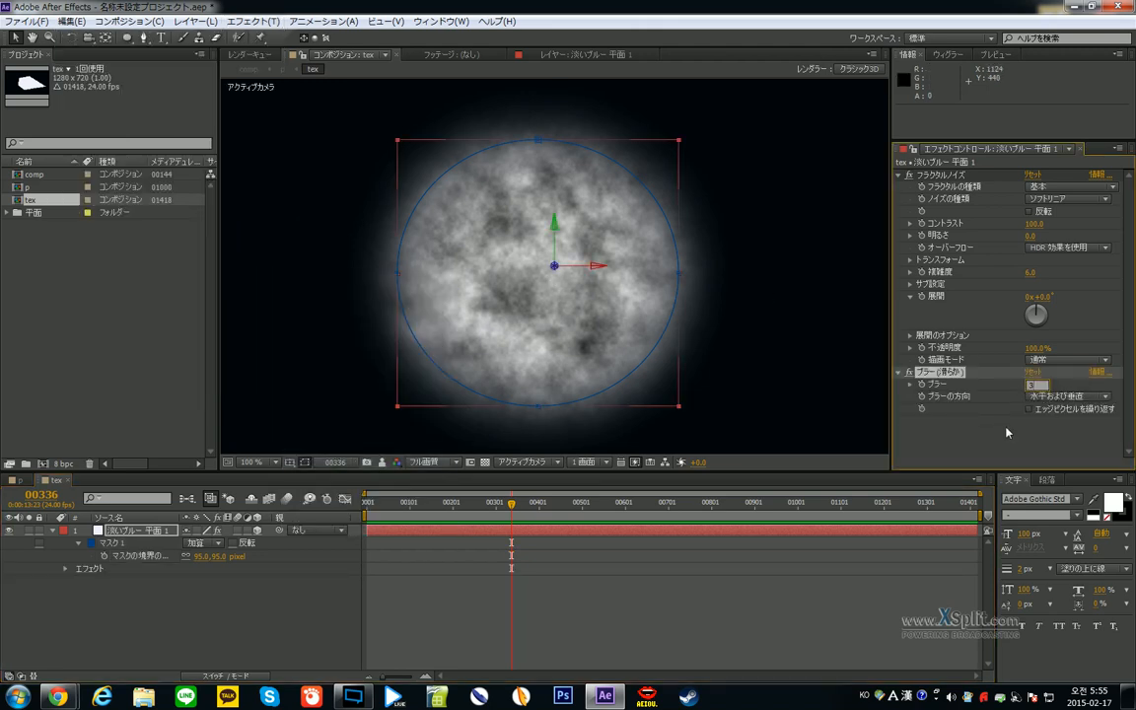
left_click(1030, 385)
type("5")
key("Return")
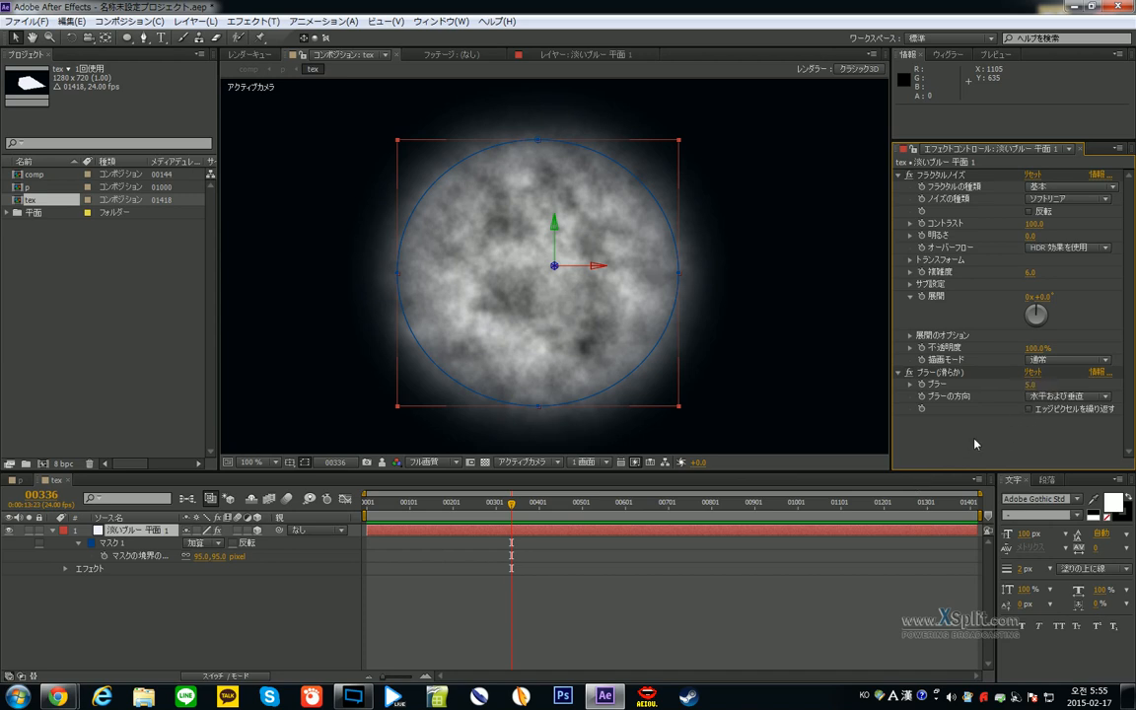
- At the first frame, add the expression time*100 to the fractal noise's Evolution (展開) property
scroll(545, 336, "down", 1)
scroll(545, 335, "up", 1)
key("Home")
left_click(938, 297)
key("End")
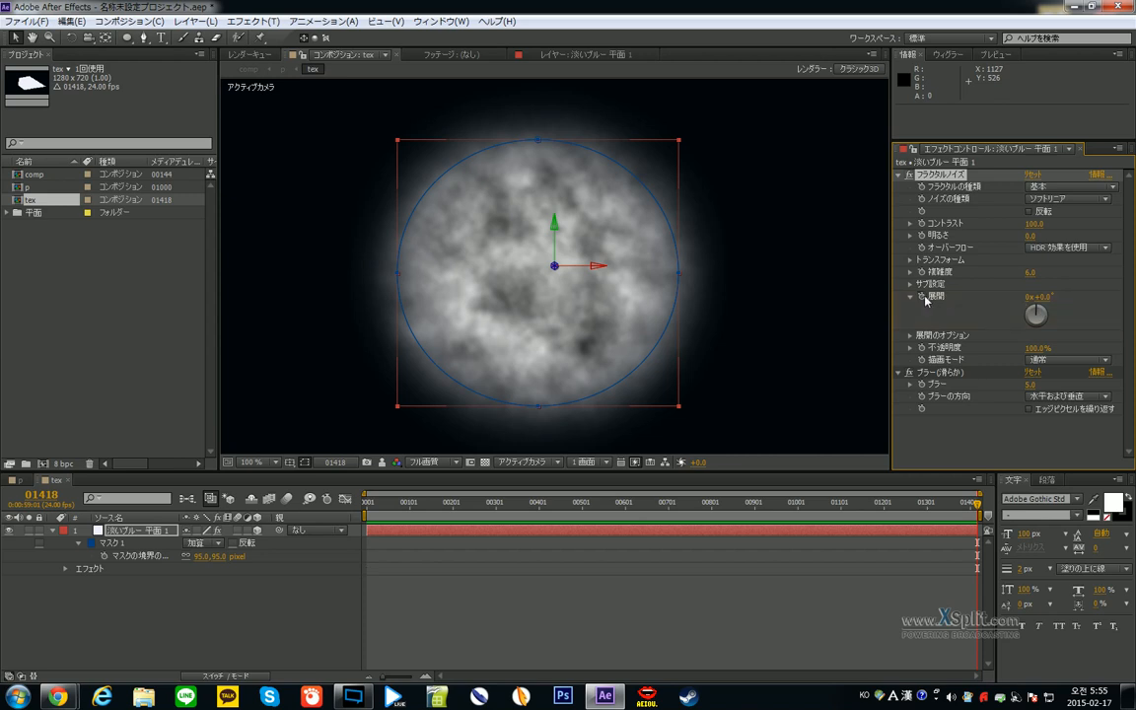
key("Home")
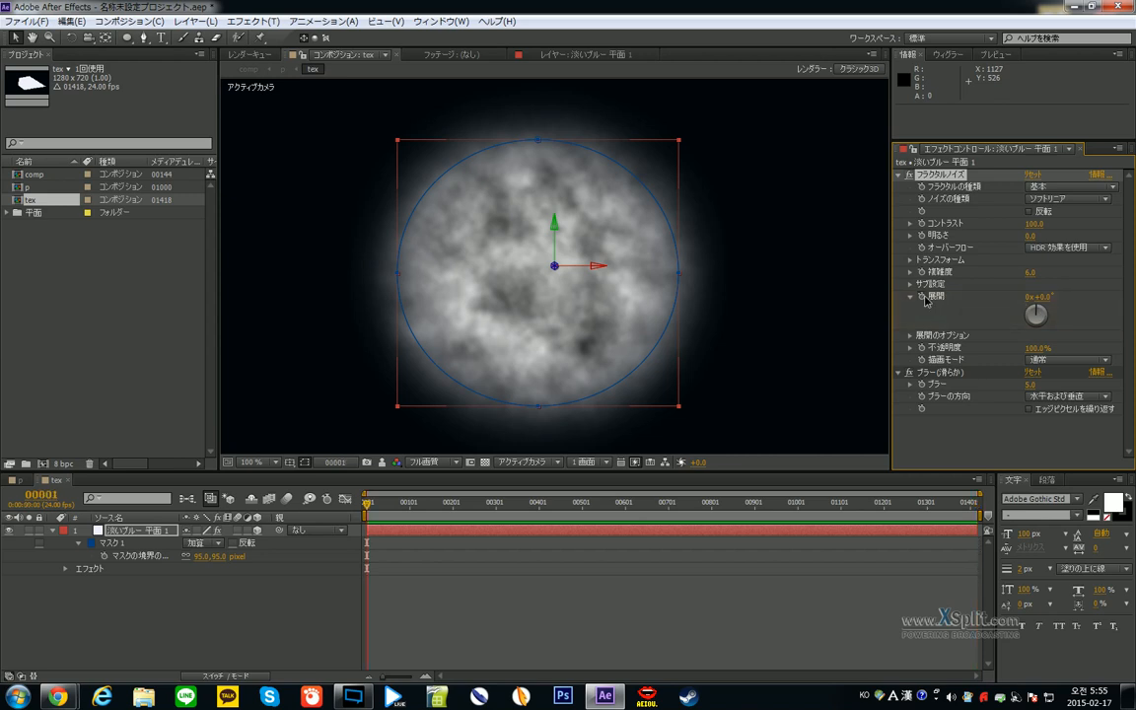
key("End")
key("Home")
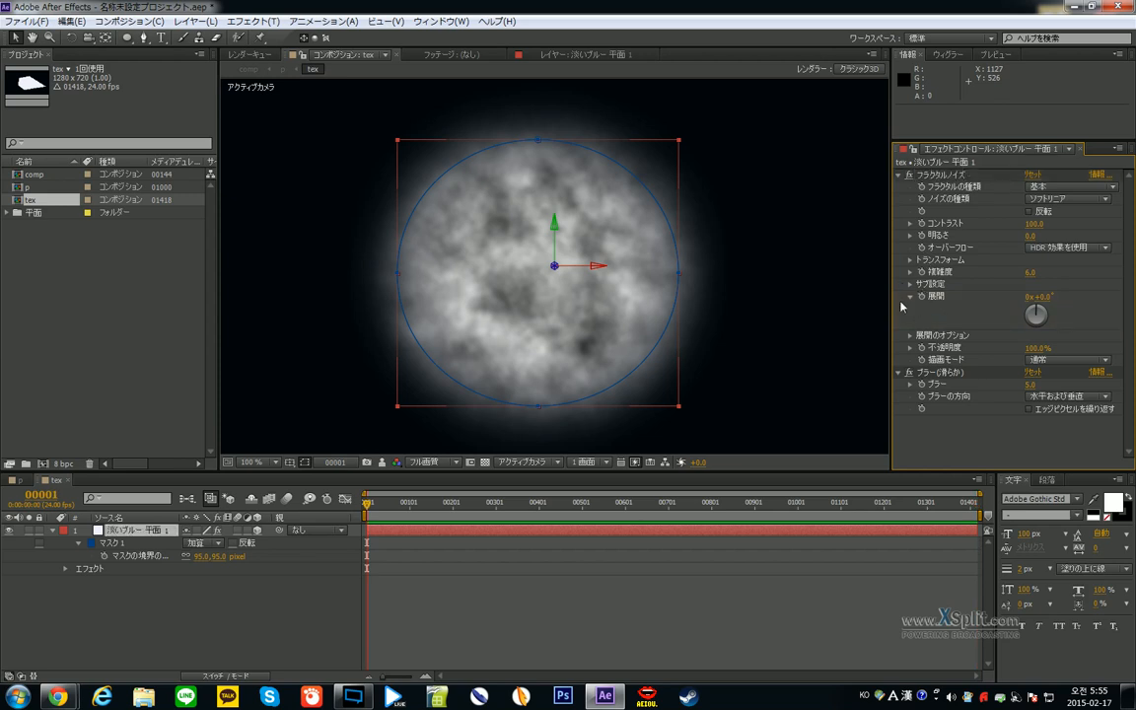
left_click(920, 295, "alt")
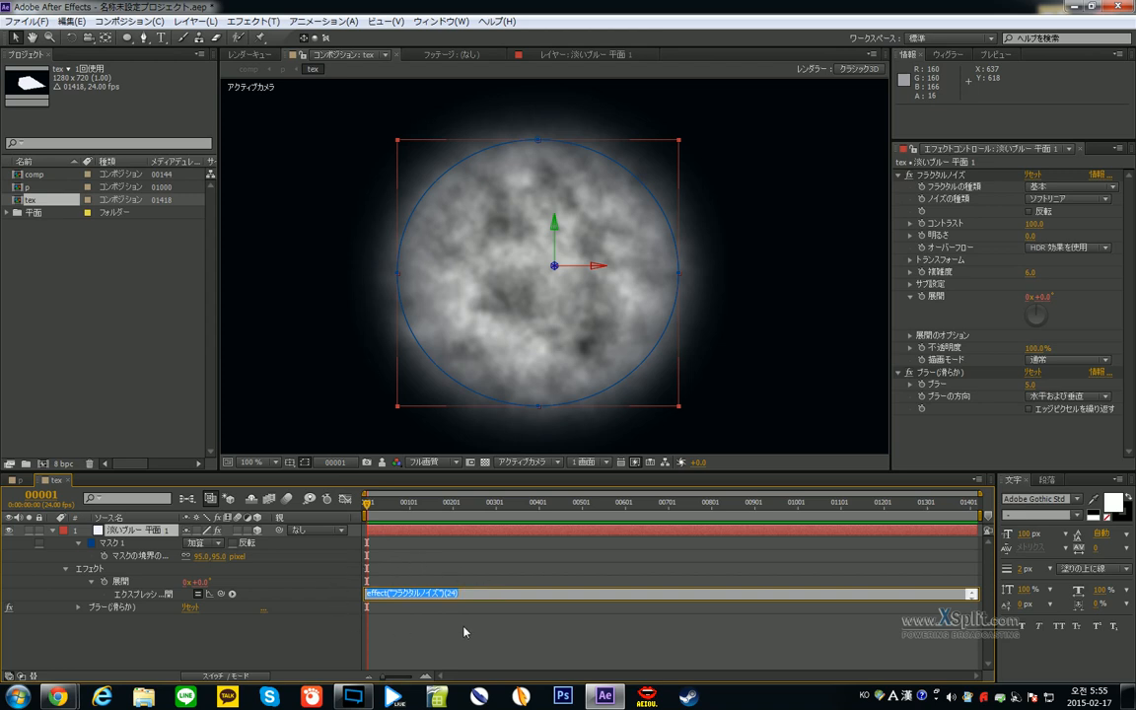
type("time*100")
left_click(412, 635)
- Compare the noise evolution at frames 1 and 25 and check the frame rate in the tex composition settings
key("space")
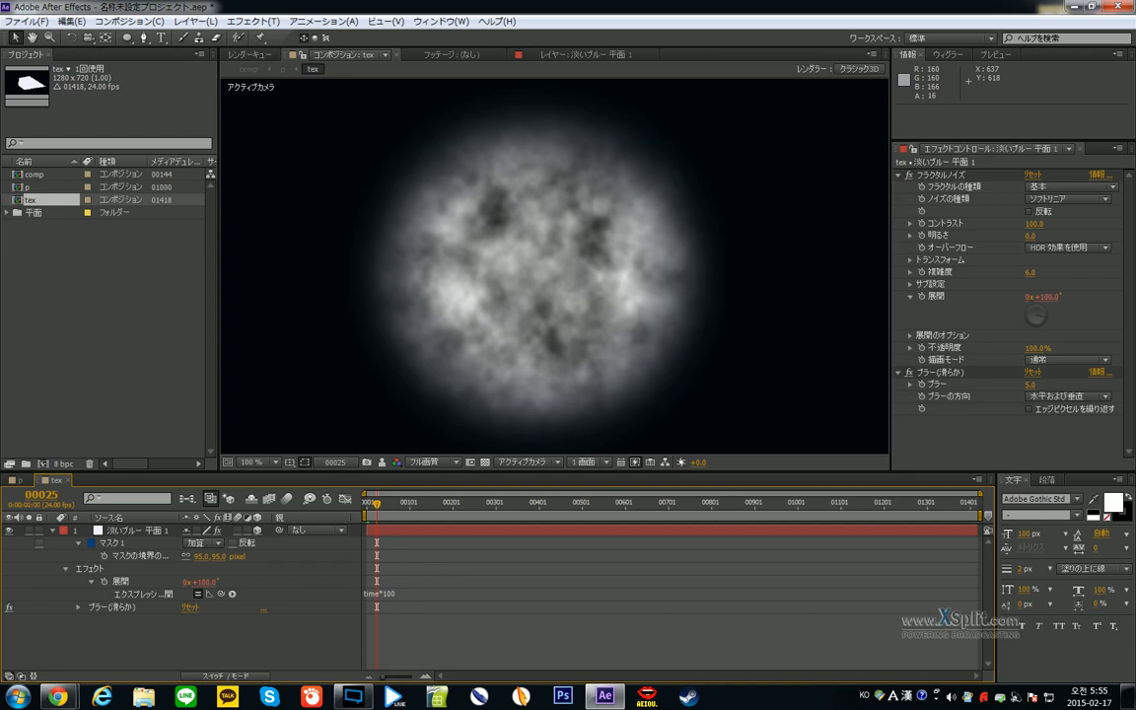
key("Home")
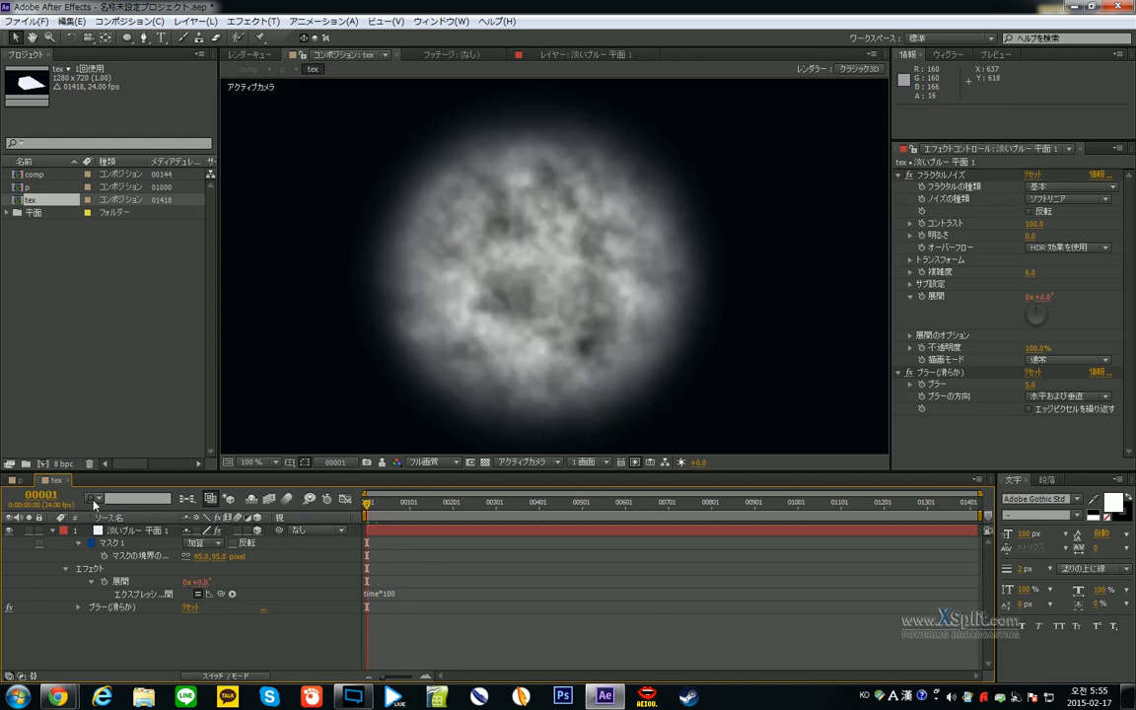
key("alt+shift+j")
type("25")
key("Return")
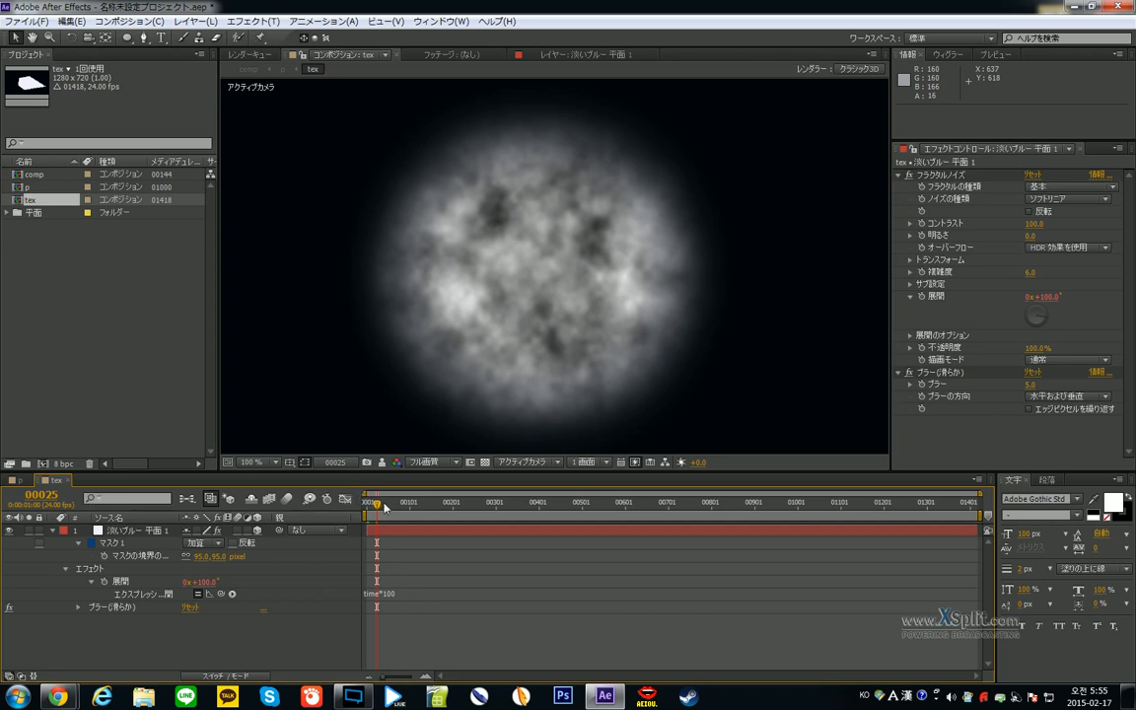
key("ctrl+k")
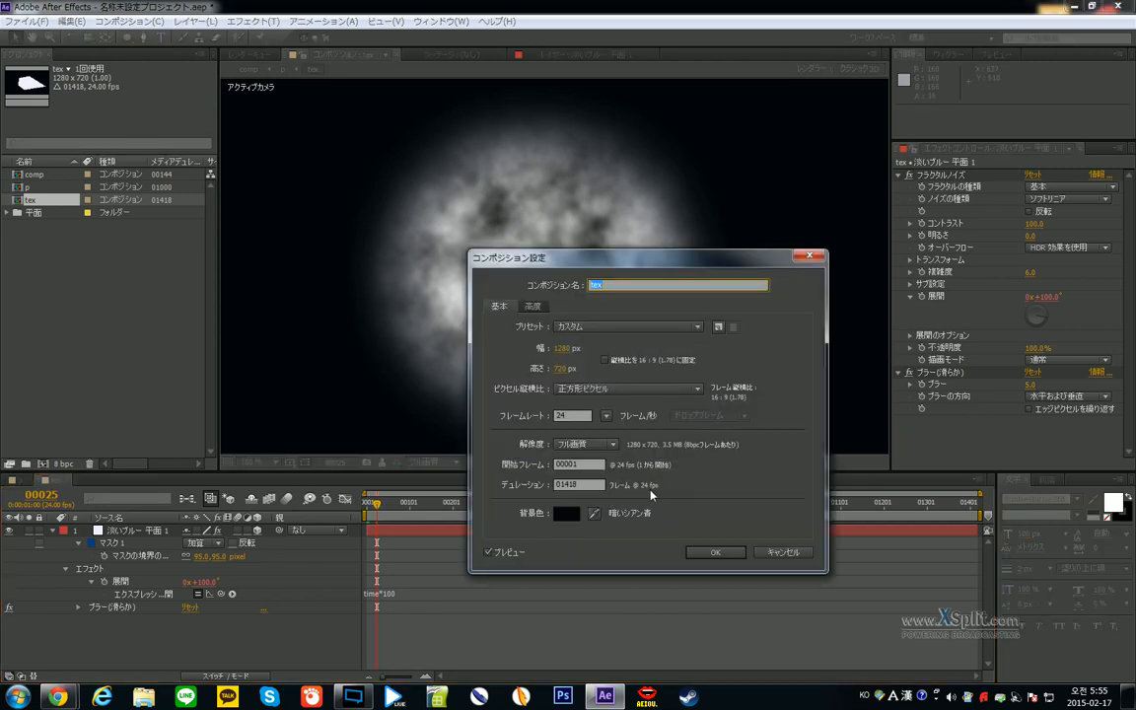
key("Escape")
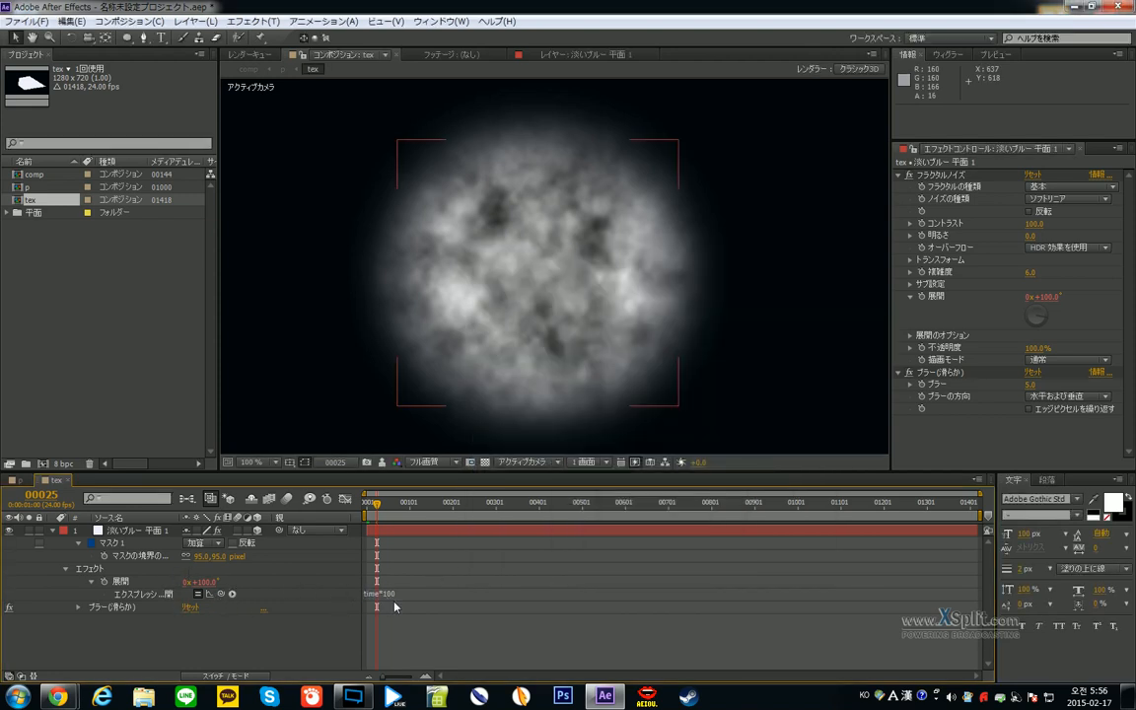
- Preview the animated noise in the tex composition and compare its evolution at the first frame, the last frame and frame 100
key("space")
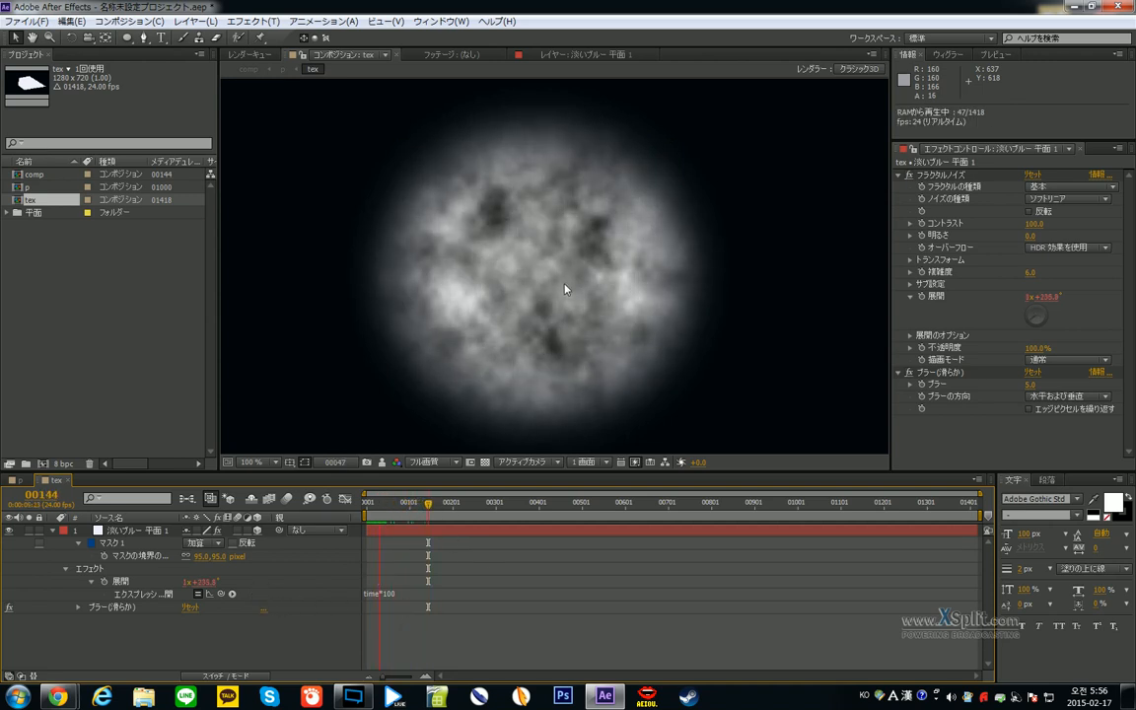
key("space")
left_click_drag(504, 526, 399, 525)
left_click_drag(579, 504, 286, 518)
left_click(387, 574)
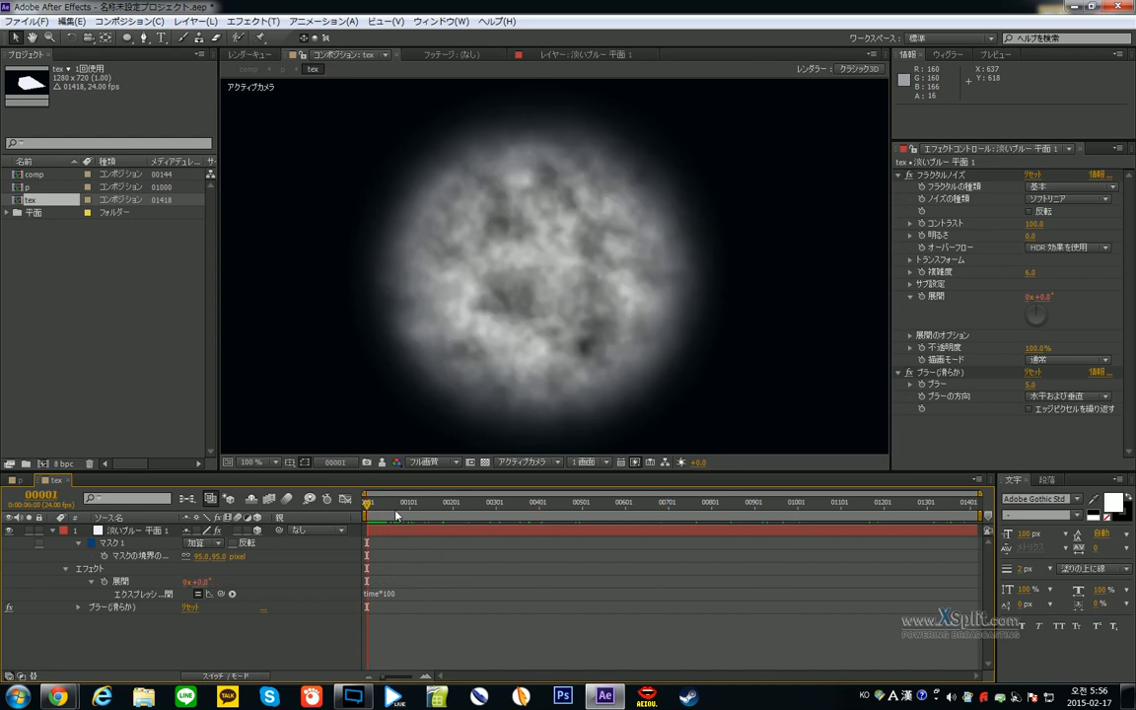
left_click(398, 601)
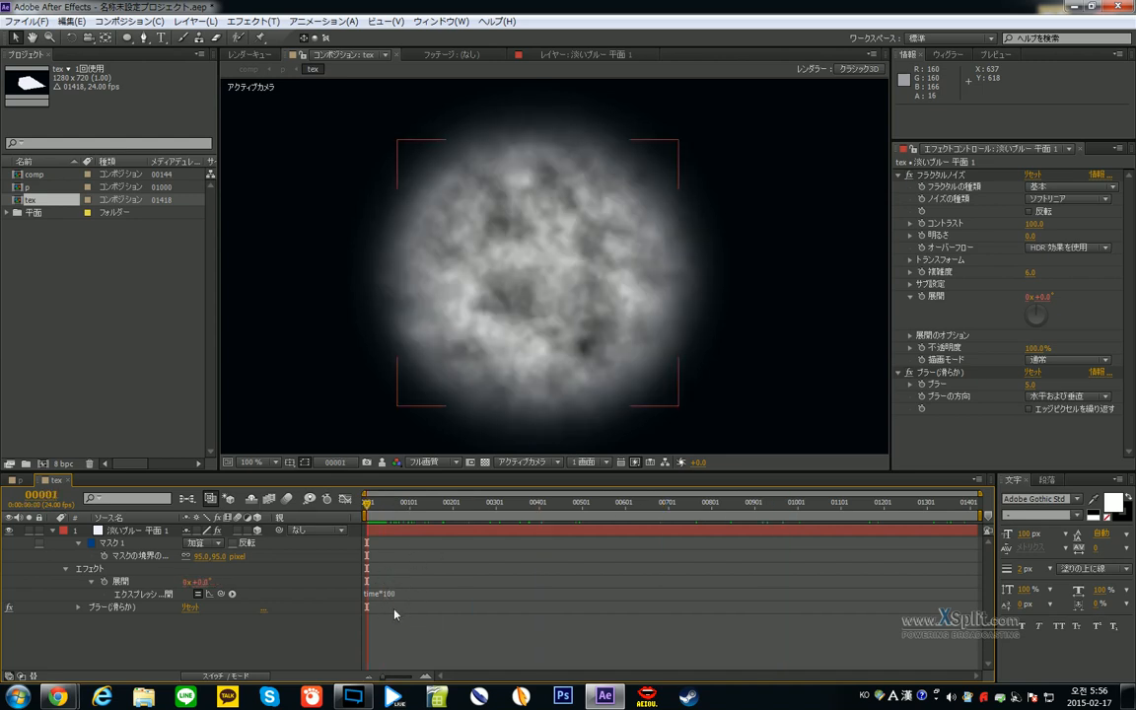
left_click(377, 552)
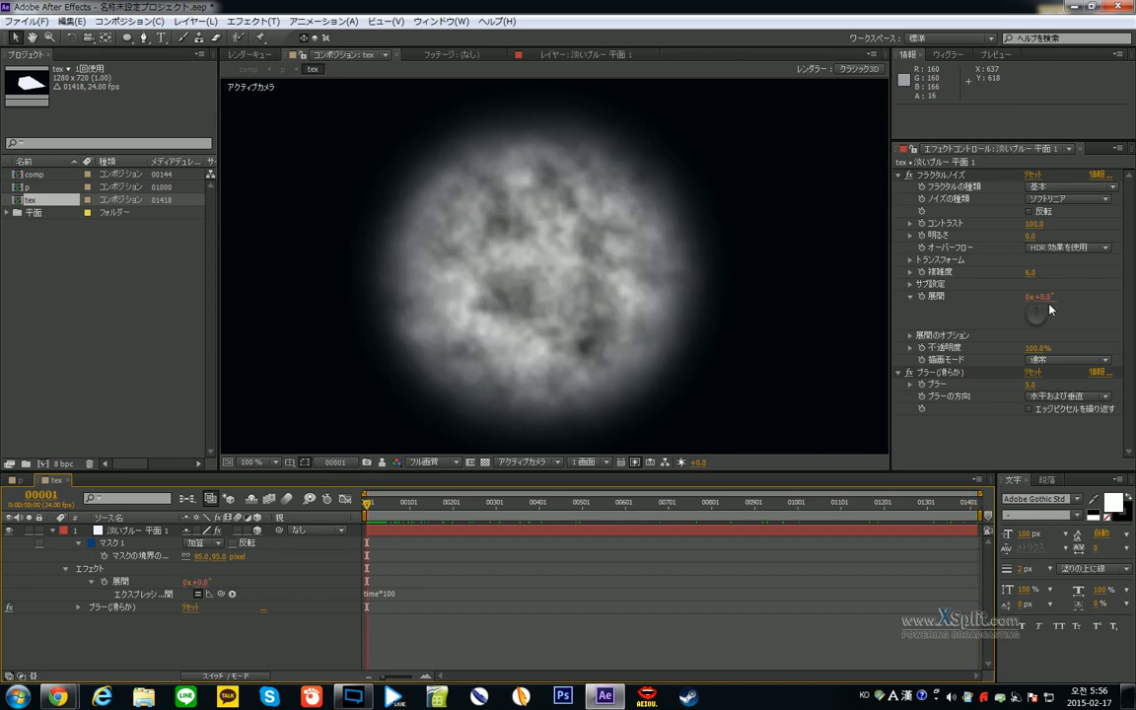
key("End")
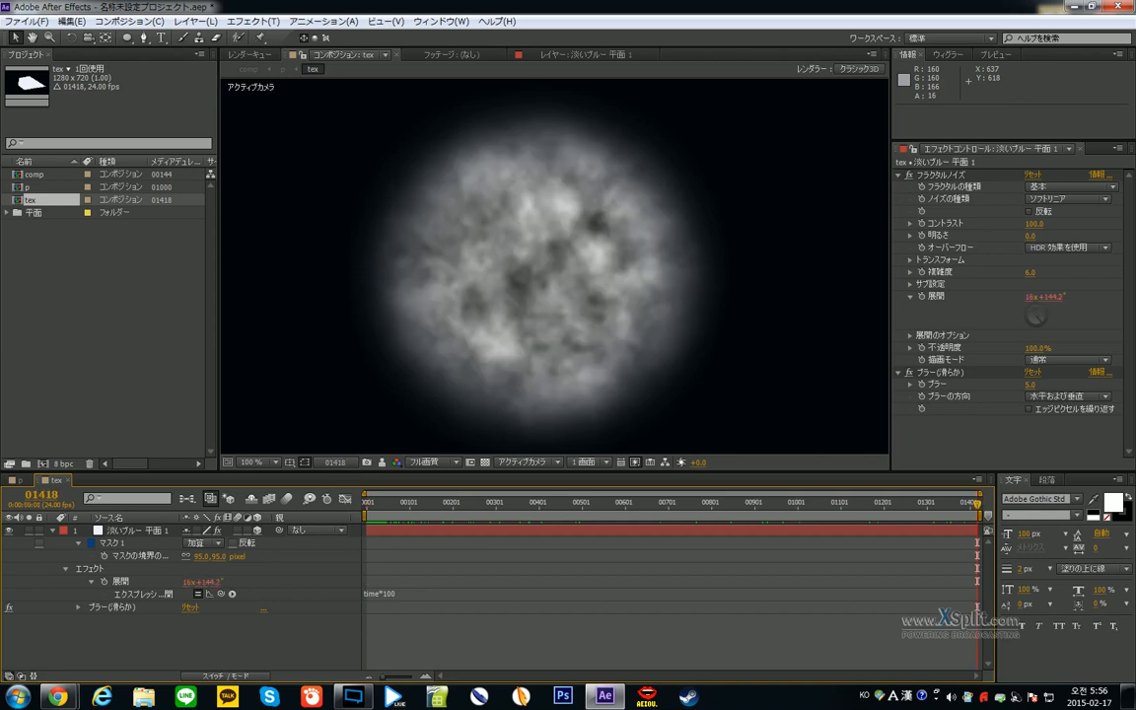
left_click_drag(948, 507, 410, 555)
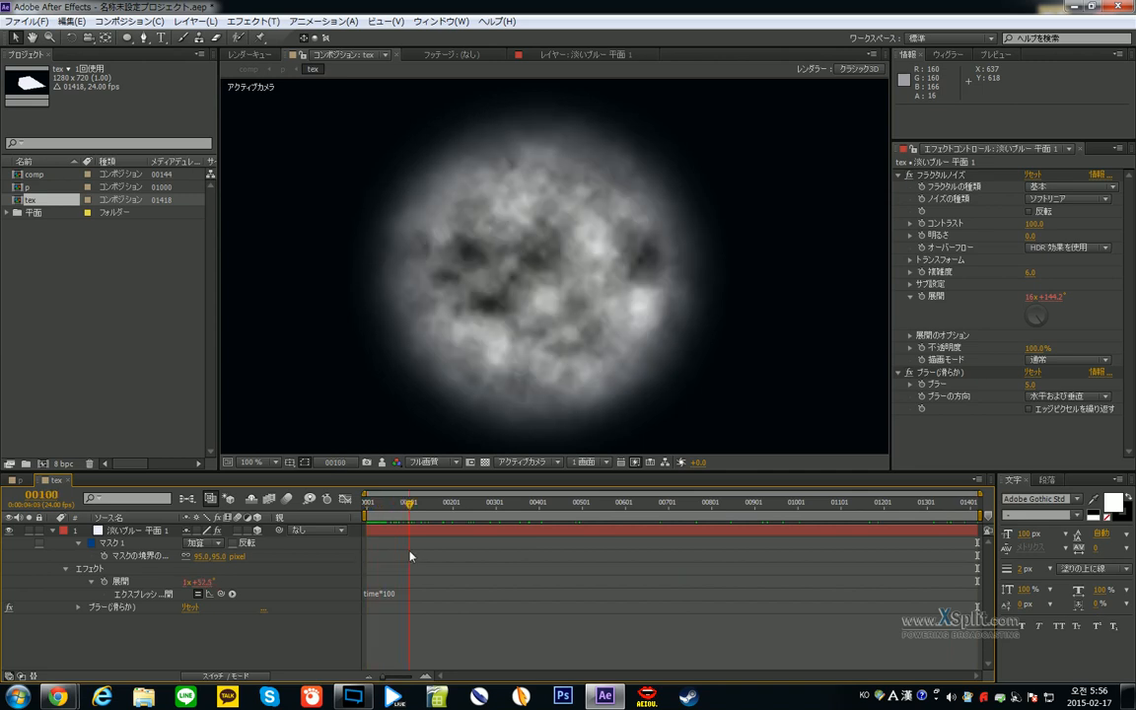
key("KP_0")
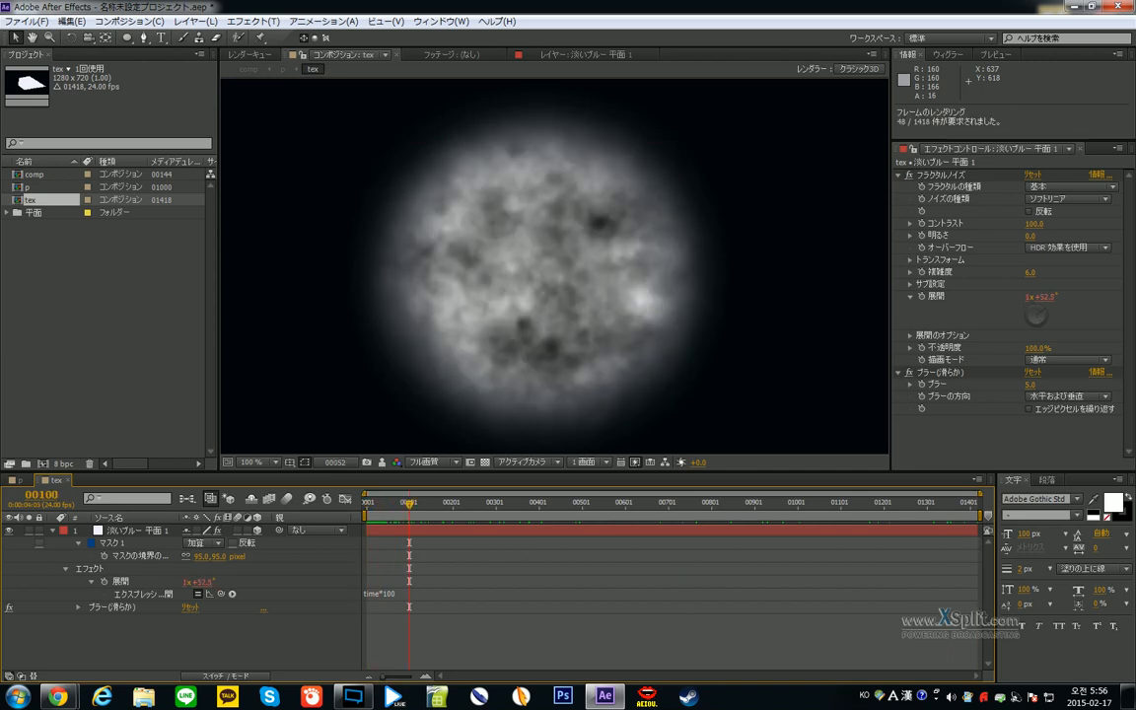
- Try the expression time*1000 on the noise's Evolution property and preview the faster motion
left_click(394, 594)
type("0")
left_click(432, 654)
key("KP_0")
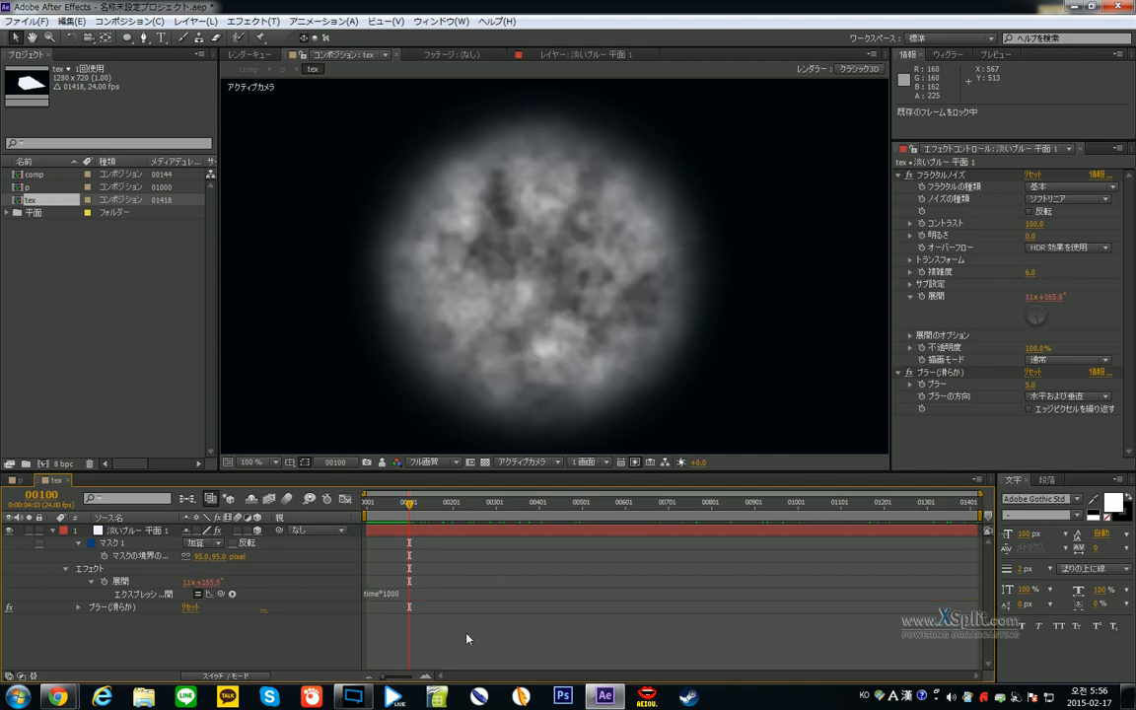
- Restore the Evolution expression to time*100
left_click(465, 622)
left_click(394, 594)
key("BackSpace")
left_click(445, 655)
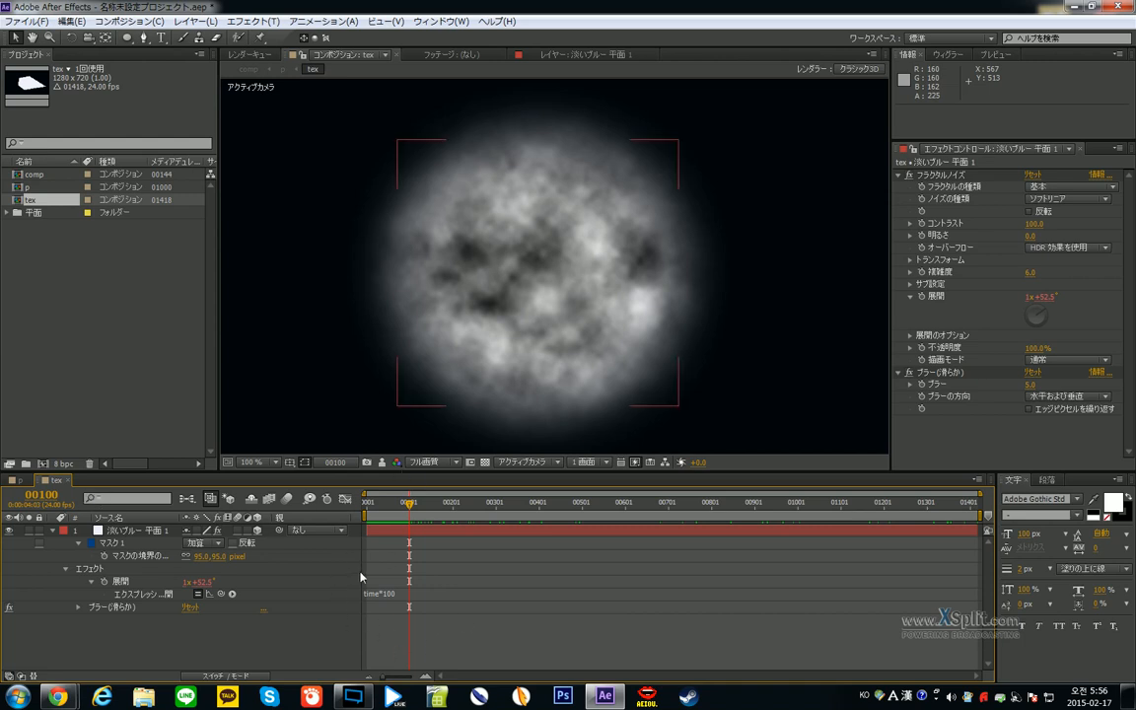
- Return to the p composition and preview the particles with the animated noise texture
left_click(16, 481)
scroll(554, 257, "down", 3)
scroll(592, 271, "up", 3)
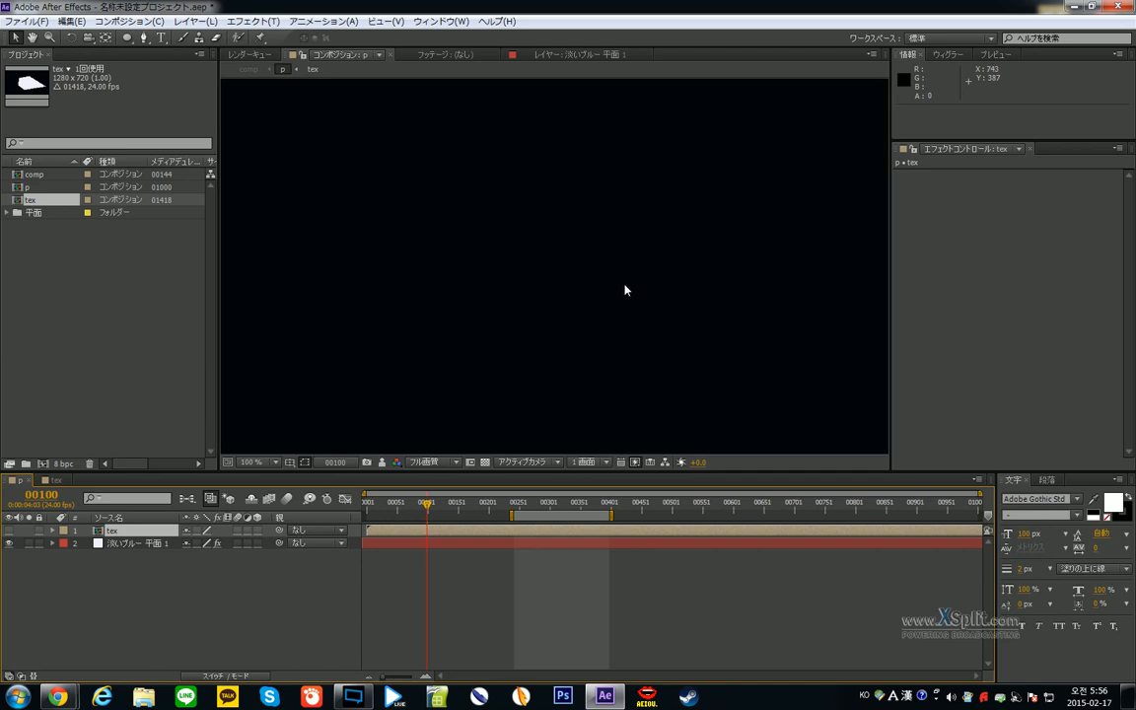
key("space")
key("grave")
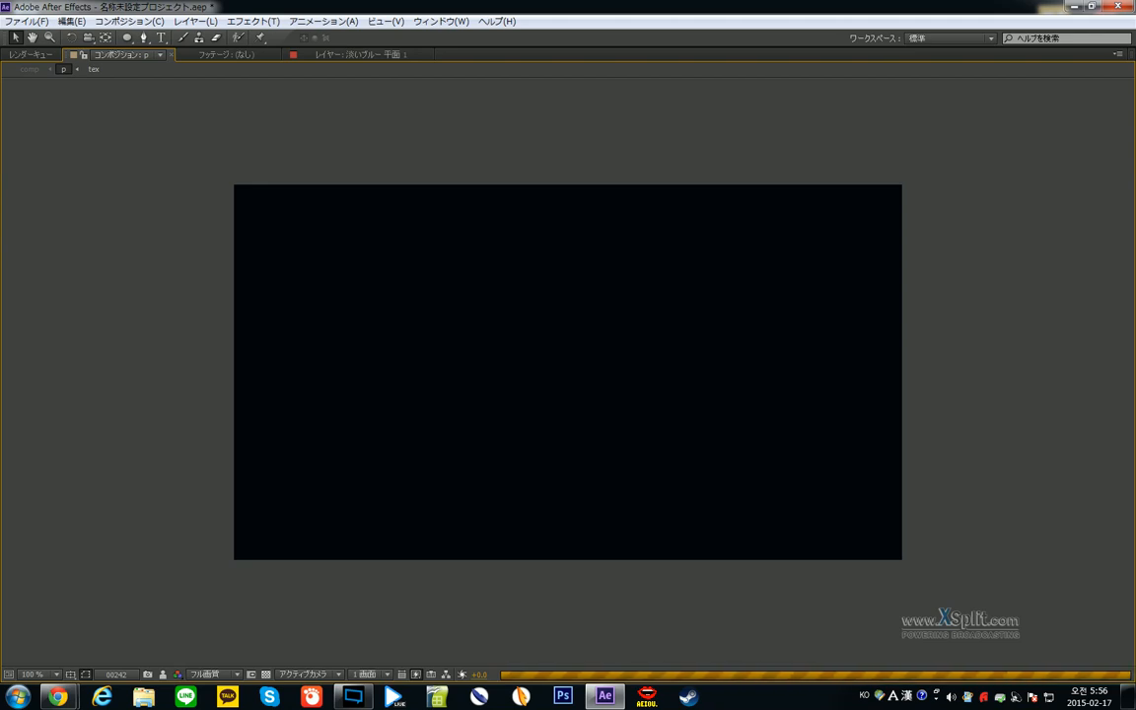
key("grave")
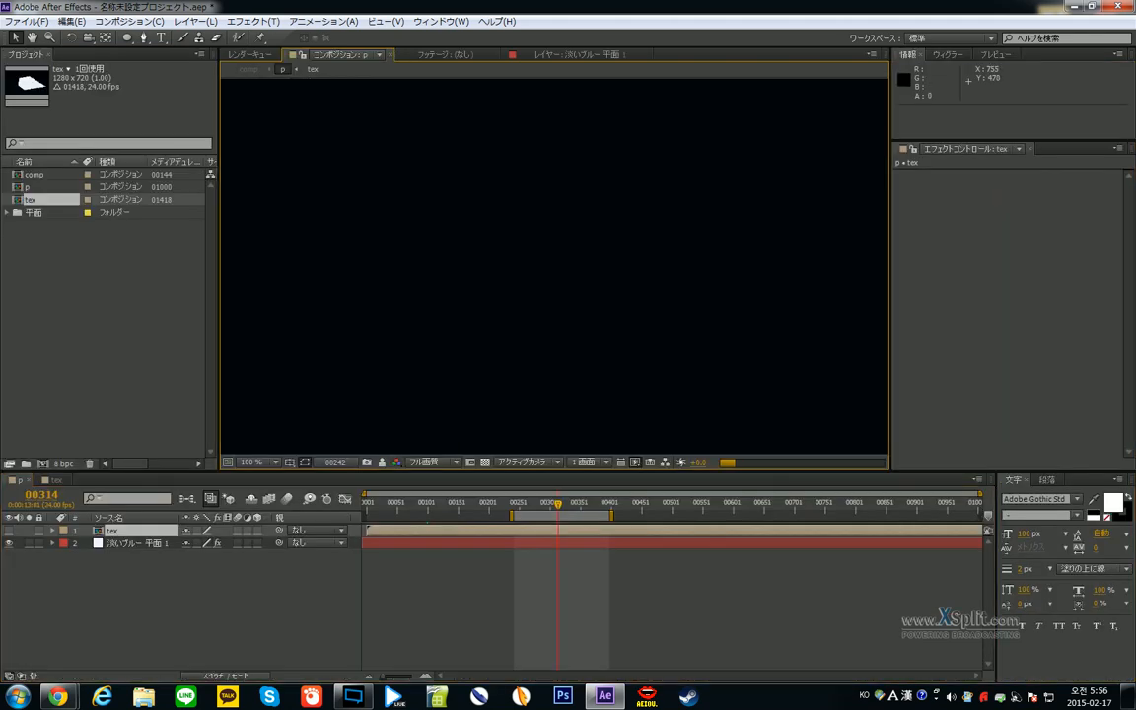
- Examine the CC Particle World settings of the pale blue solid layer and check the particles in an enlarged preview
left_click(659, 358)
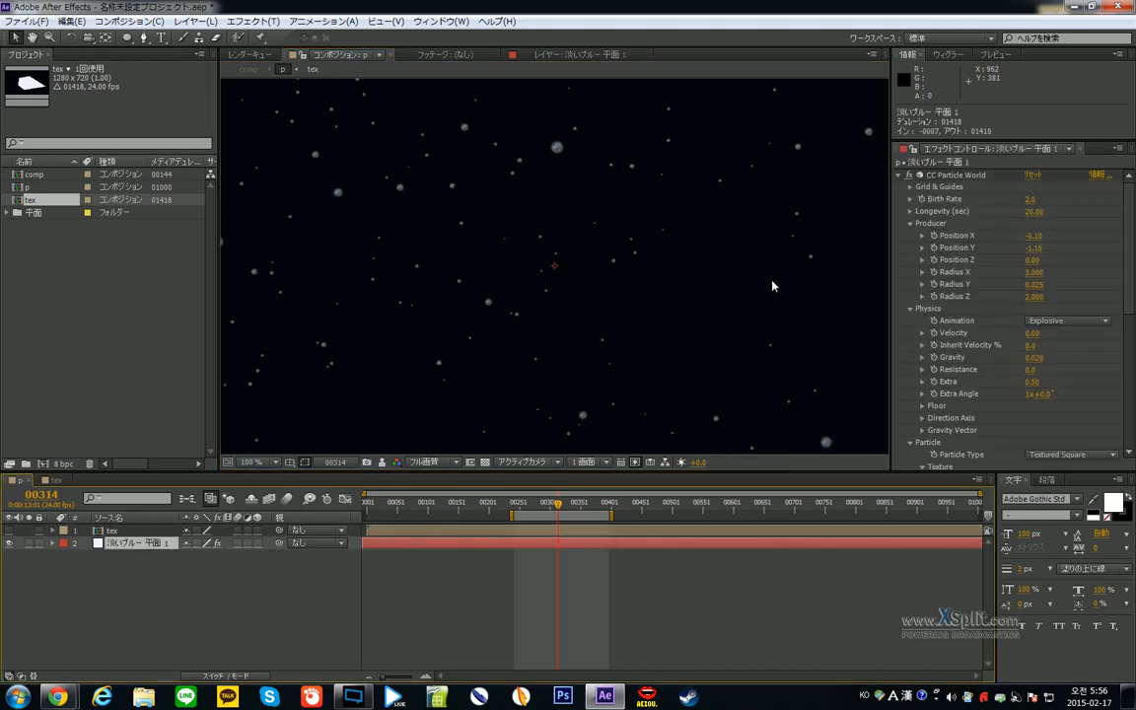
scroll(944, 314, "down", 2)
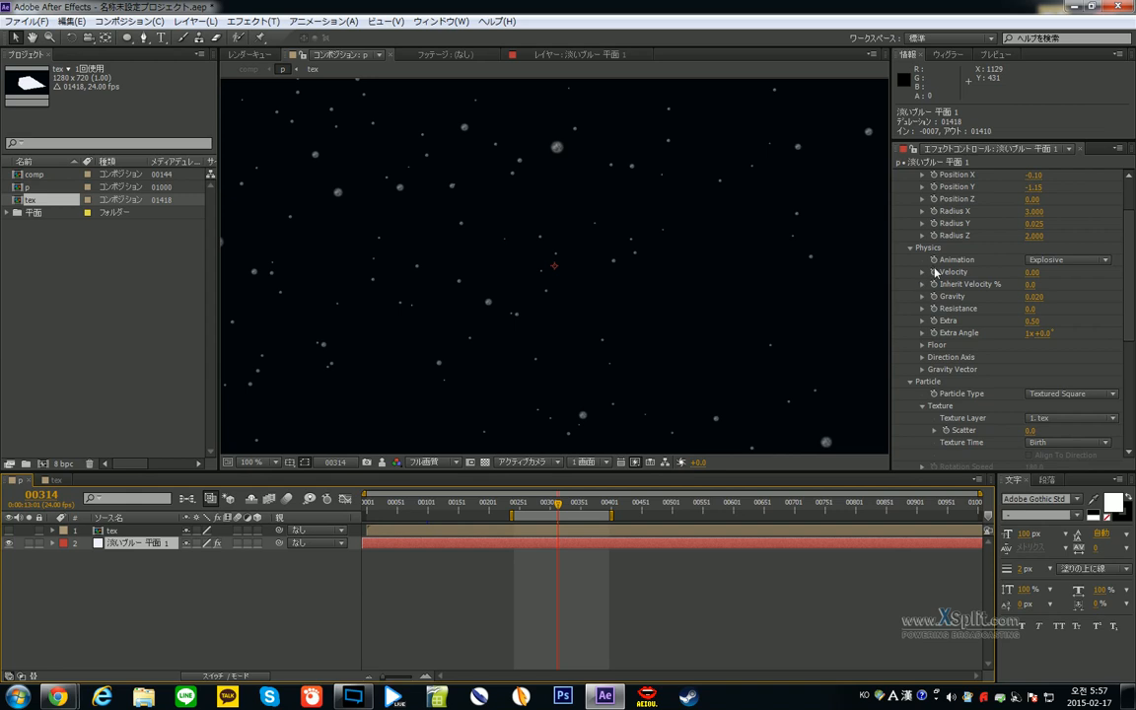
scroll(942, 276, "down", 1)
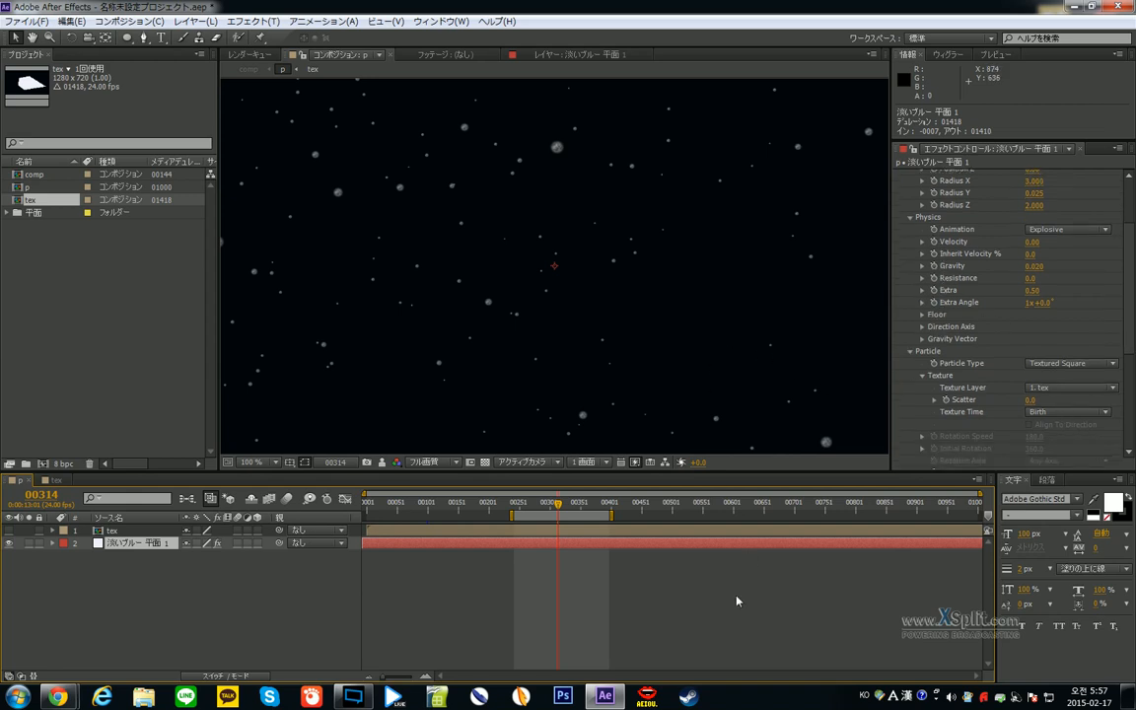
key("grave")
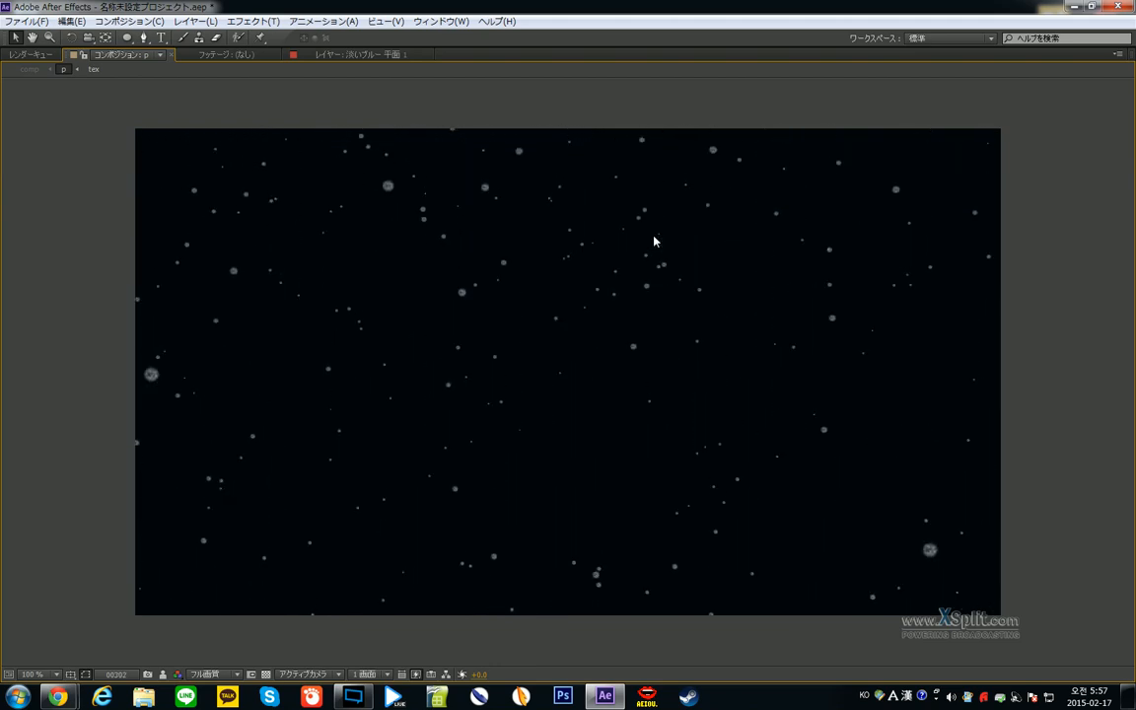
key("grave")
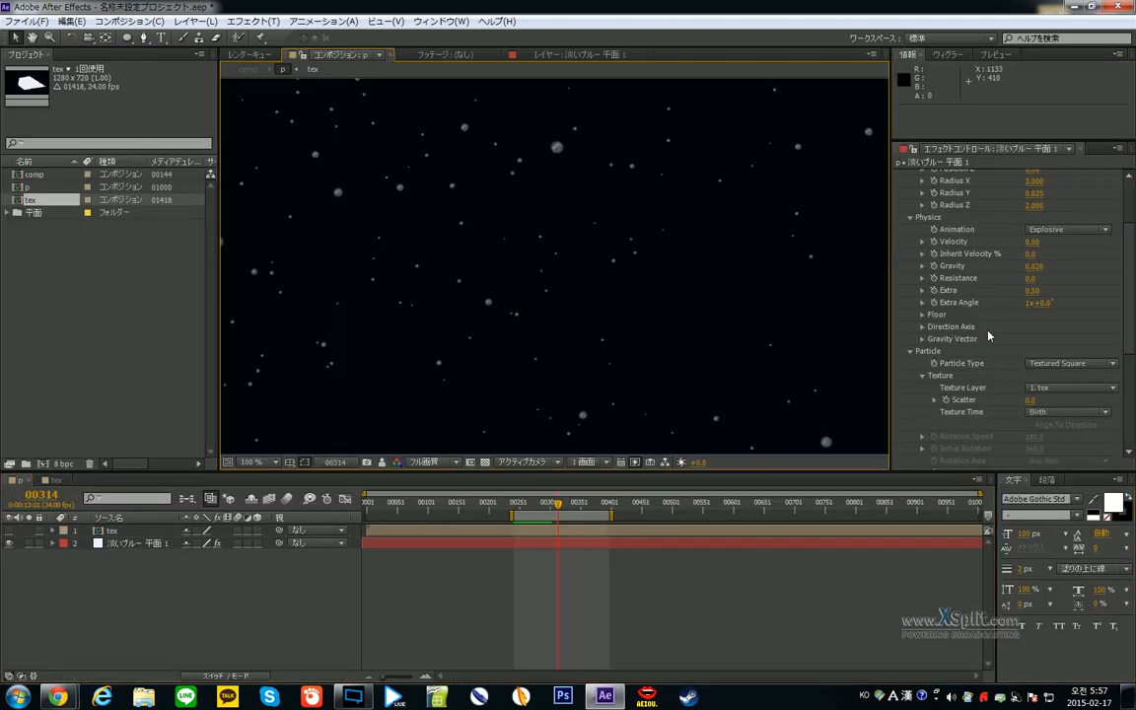
scroll(1002, 336, "down", 5)
scroll(1006, 316, "down", 3)
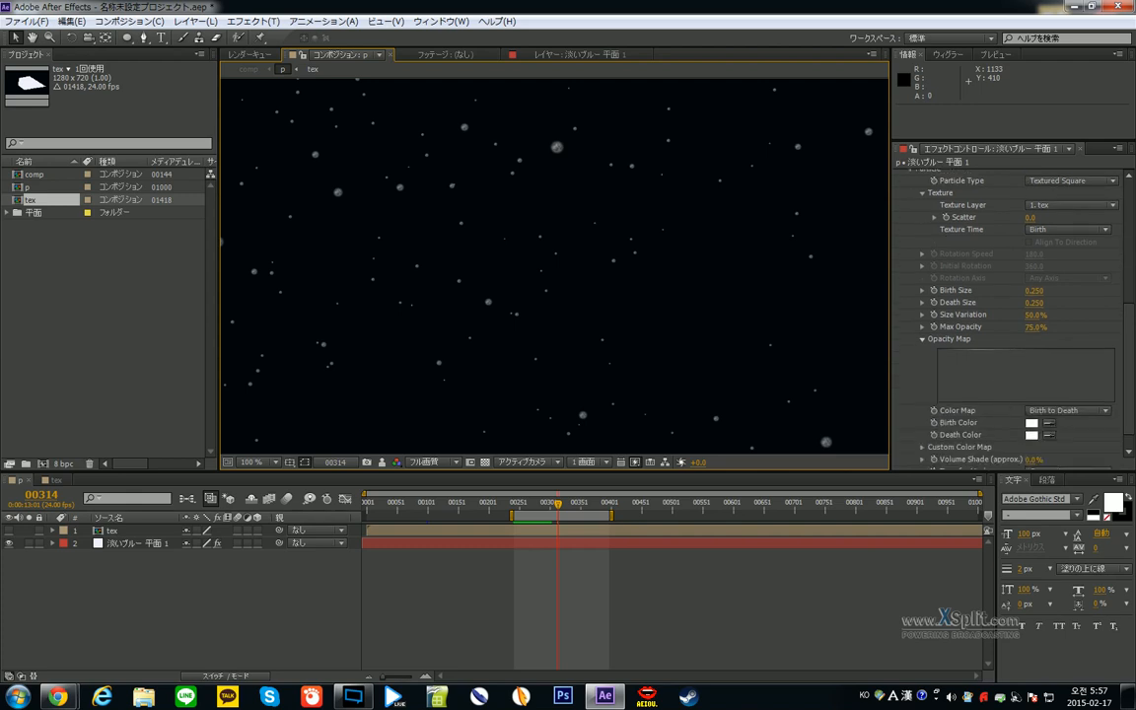
scroll(1024, 365, "up", 10)
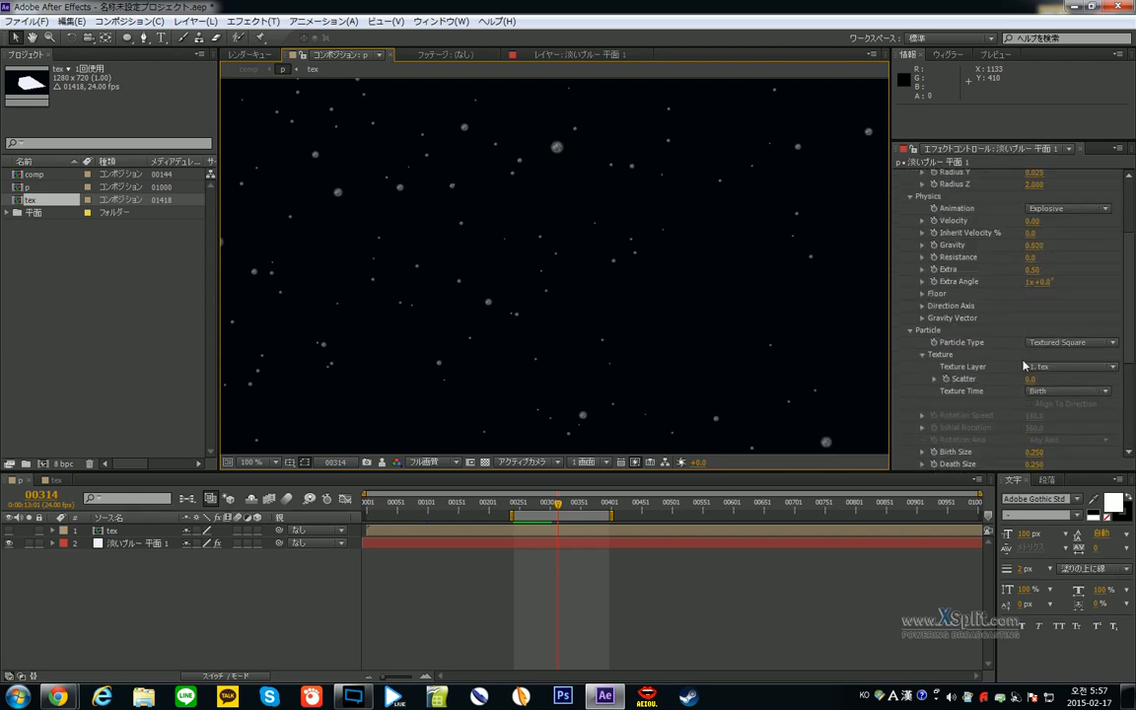
scroll(1043, 329, "up", 2)
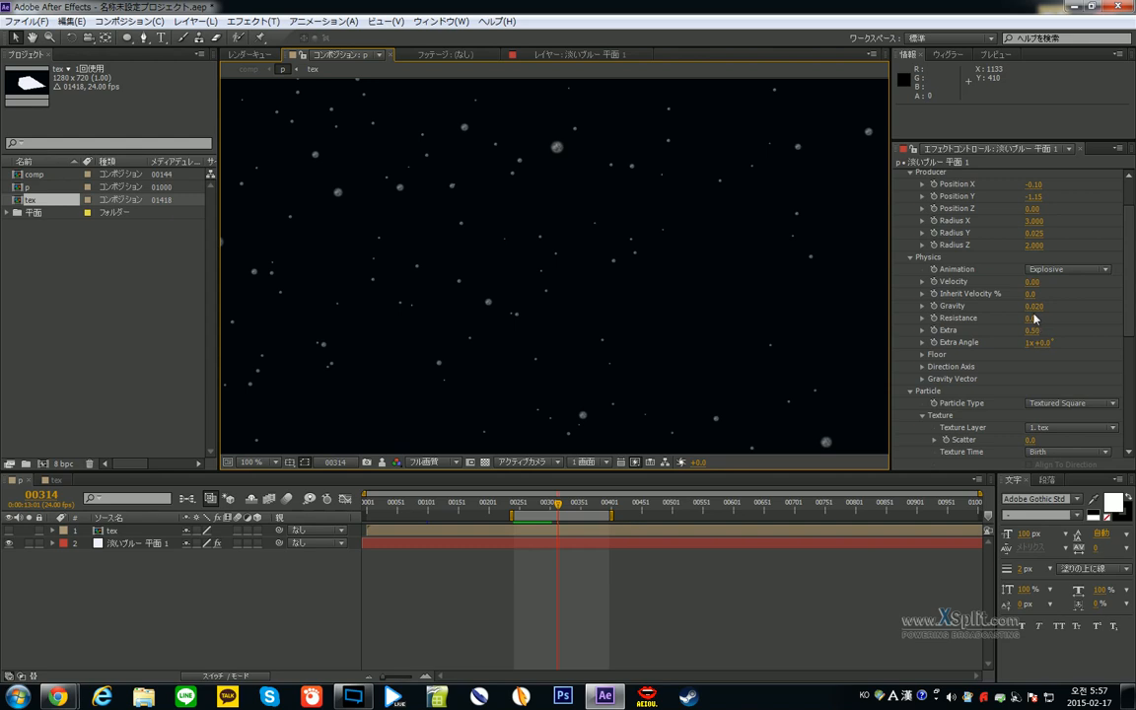
- Try a Physics Resistance of 0.5 in CC Particle World
left_click(1030, 319)
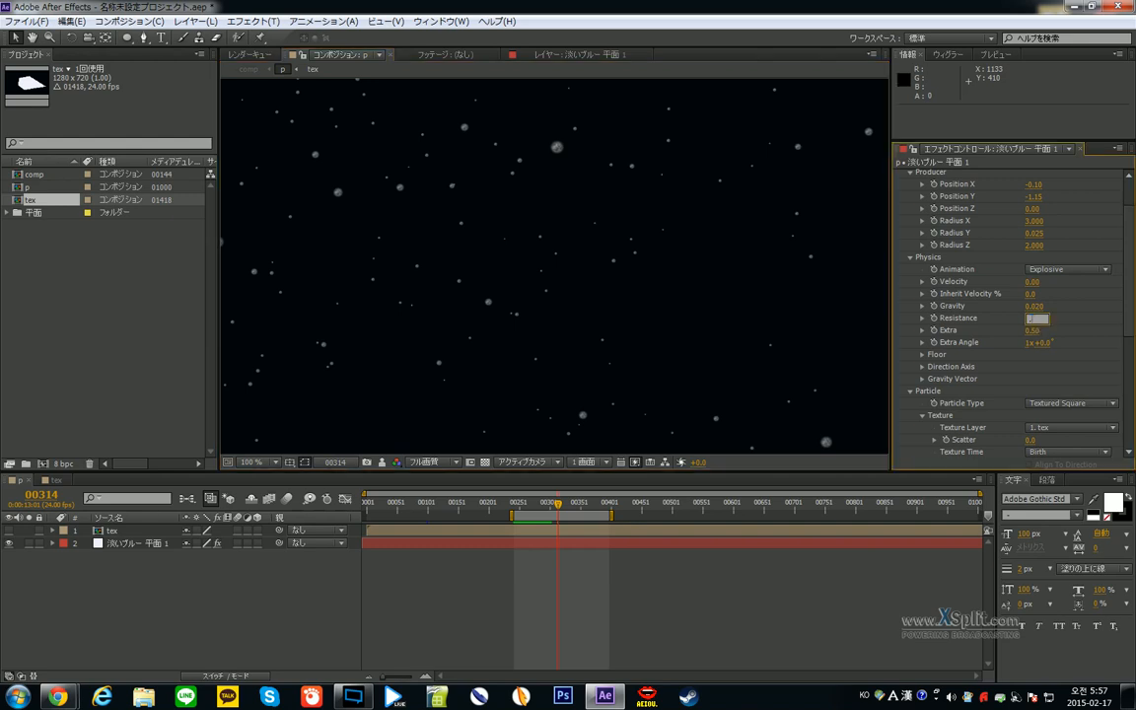
type("0.5")
key("Return")
scroll(745, 285, "down", 1)
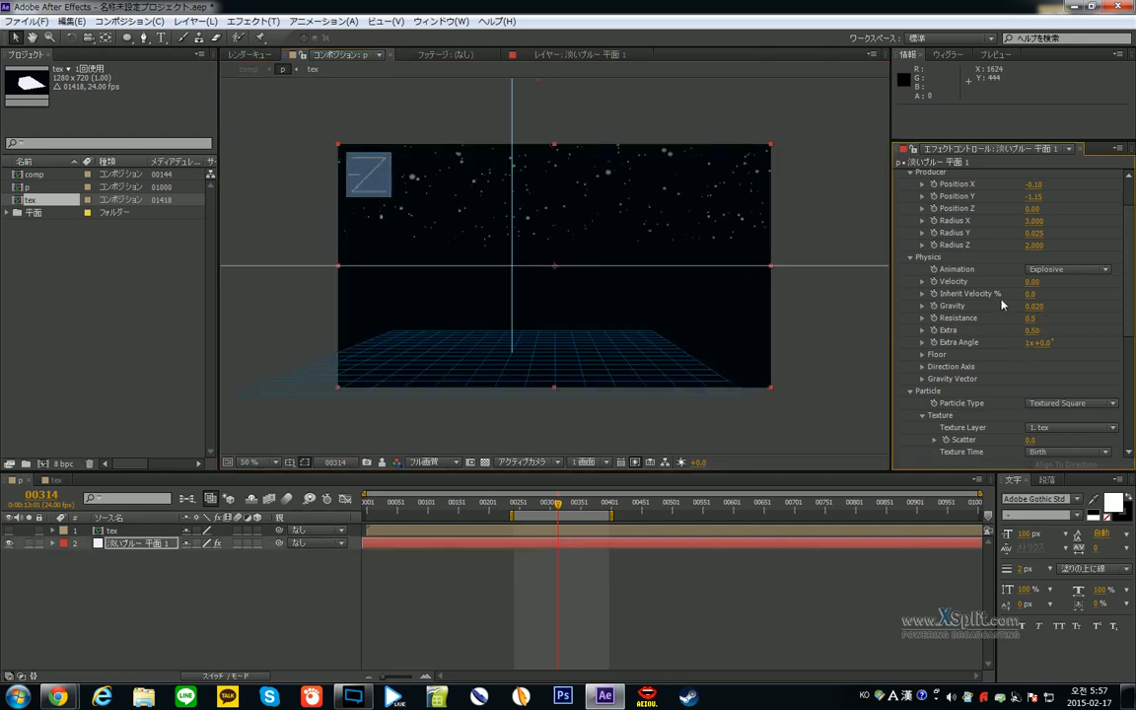
- Set the Physics Resistance of CC Particle World to 0.1
left_click(1030, 318)
type("0.1")
key("Return")
- Undo the trial changes to the Extra value of CC Particle World
scroll(758, 293, "up", 2)
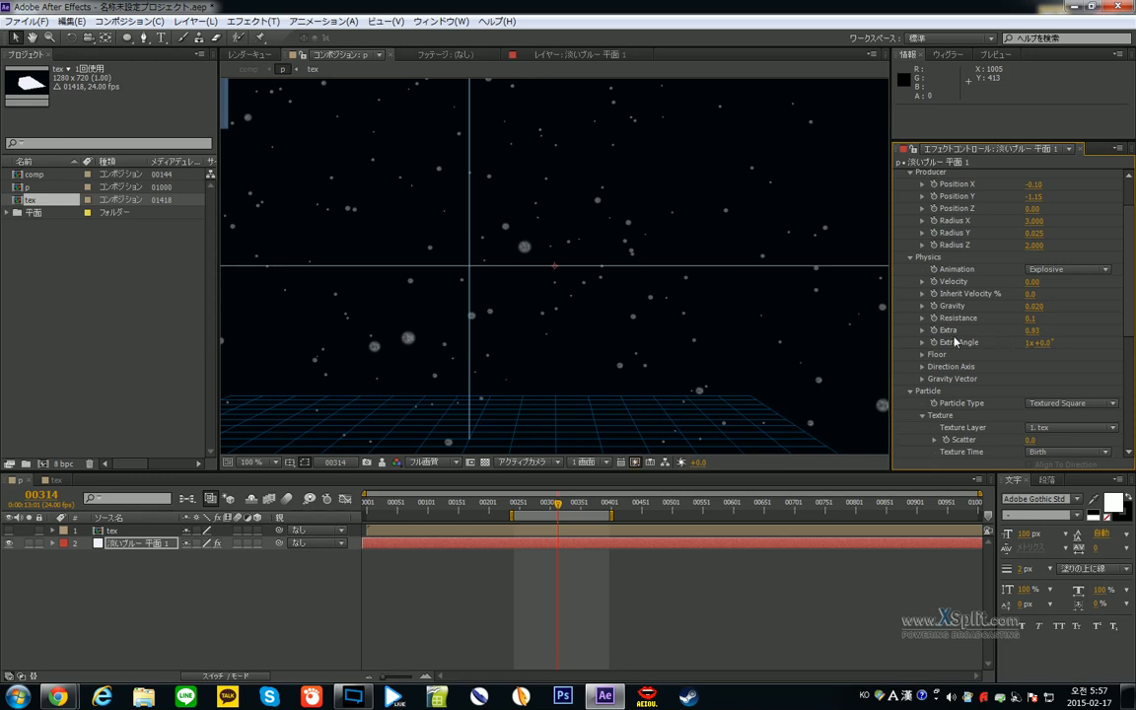
key("ctrl+z")
key("comma")
key("comma")
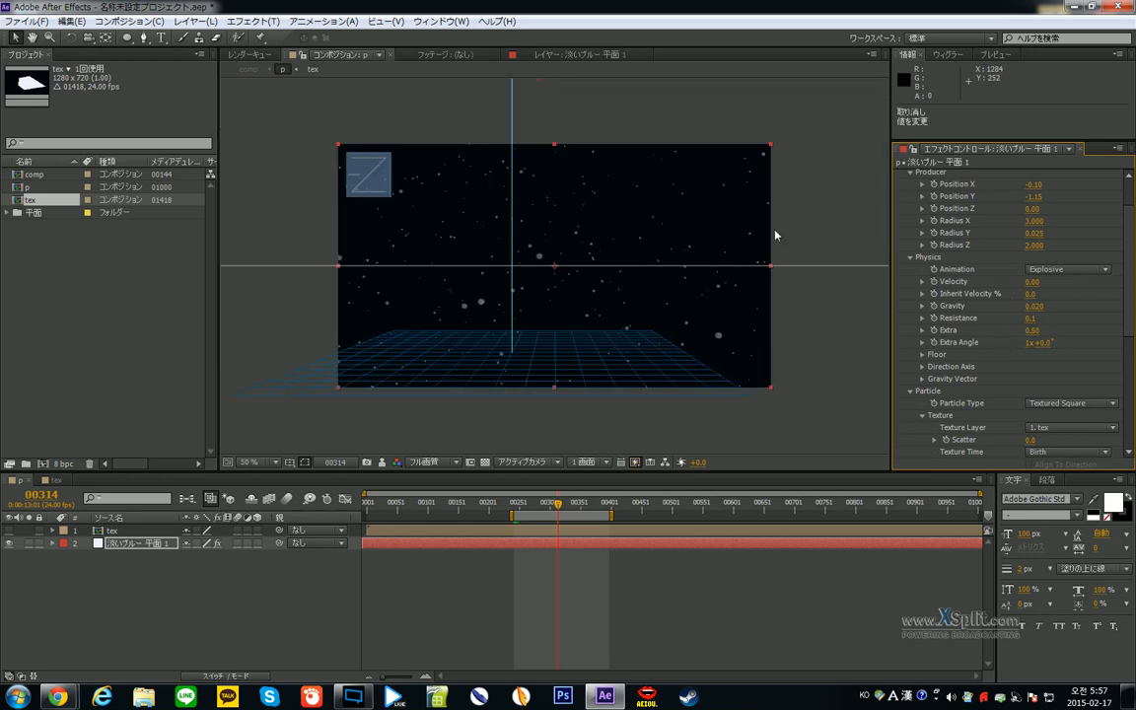
- Look through the Physics and Particle settings, scrub the timeline to frame 323 and preview the slowed particles
scroll(1033, 339, "down", 4)
scroll(671, 287, "down", 2)
scroll(671, 287, "up", 3)
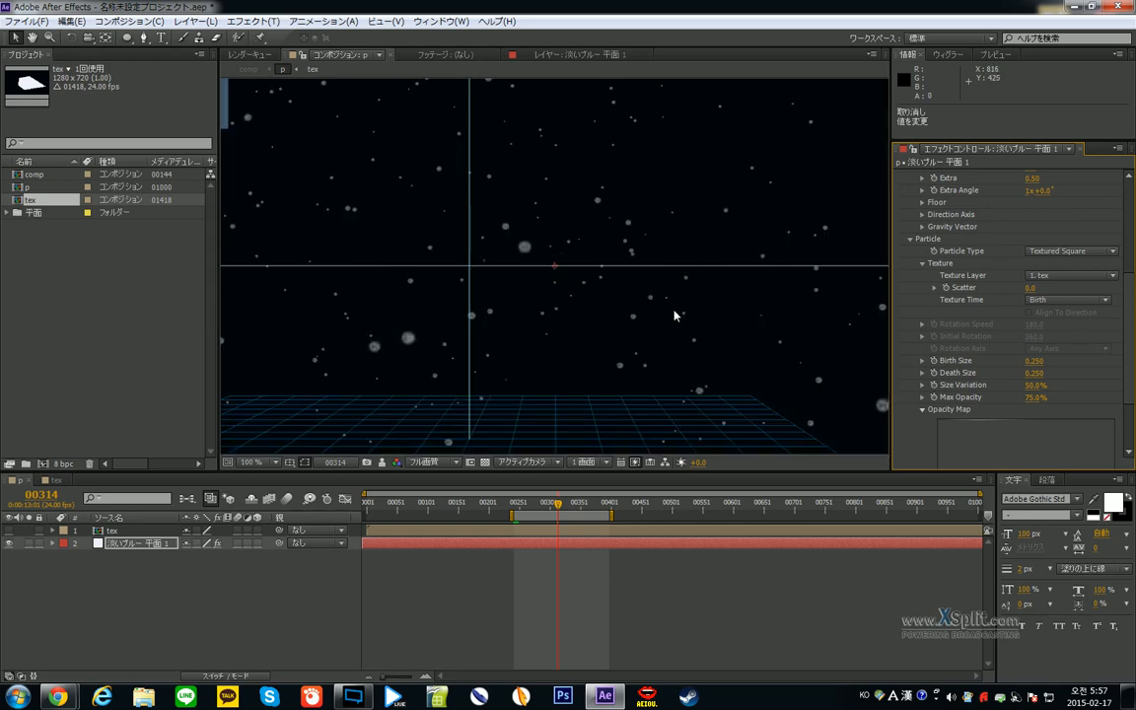
scroll(922, 242, "down", 1)
scroll(979, 265, "up", 2)
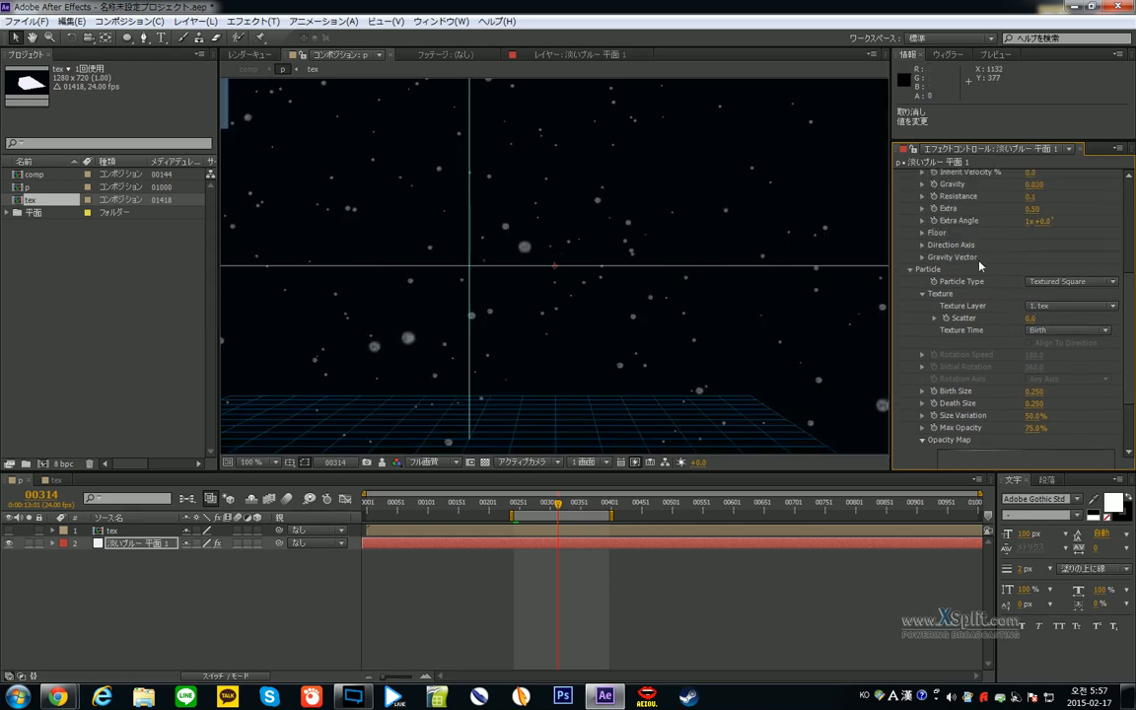
scroll(550, 203, "down", 2)
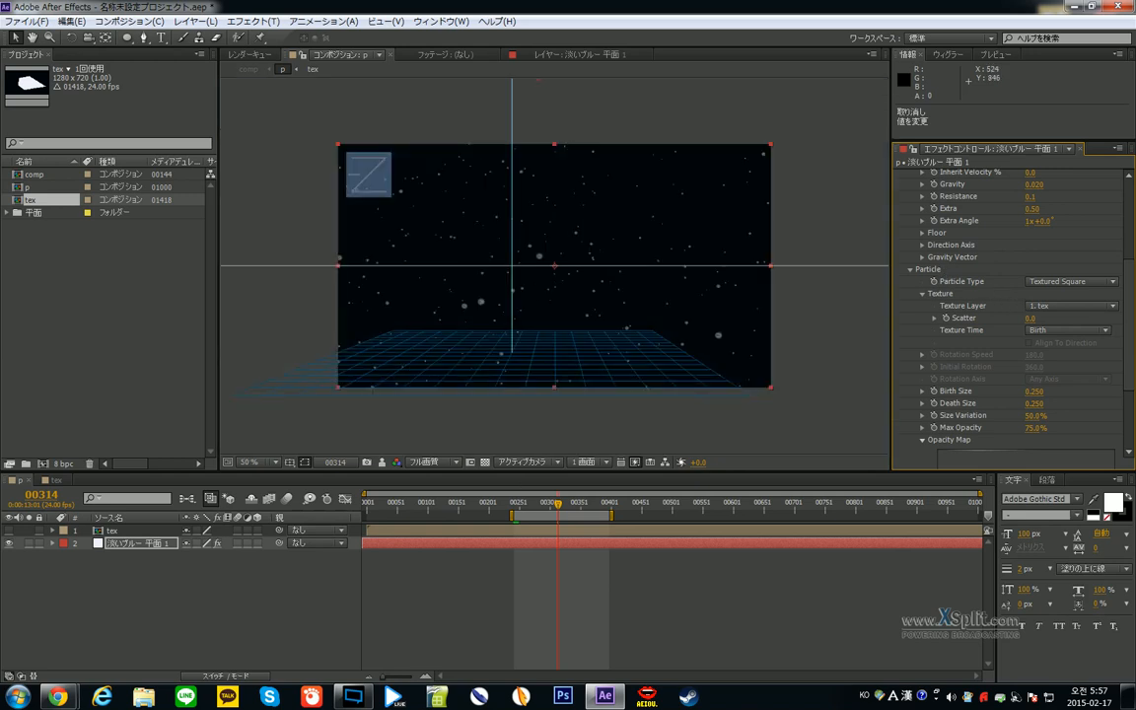
left_click_drag(557, 507, 541, 509)
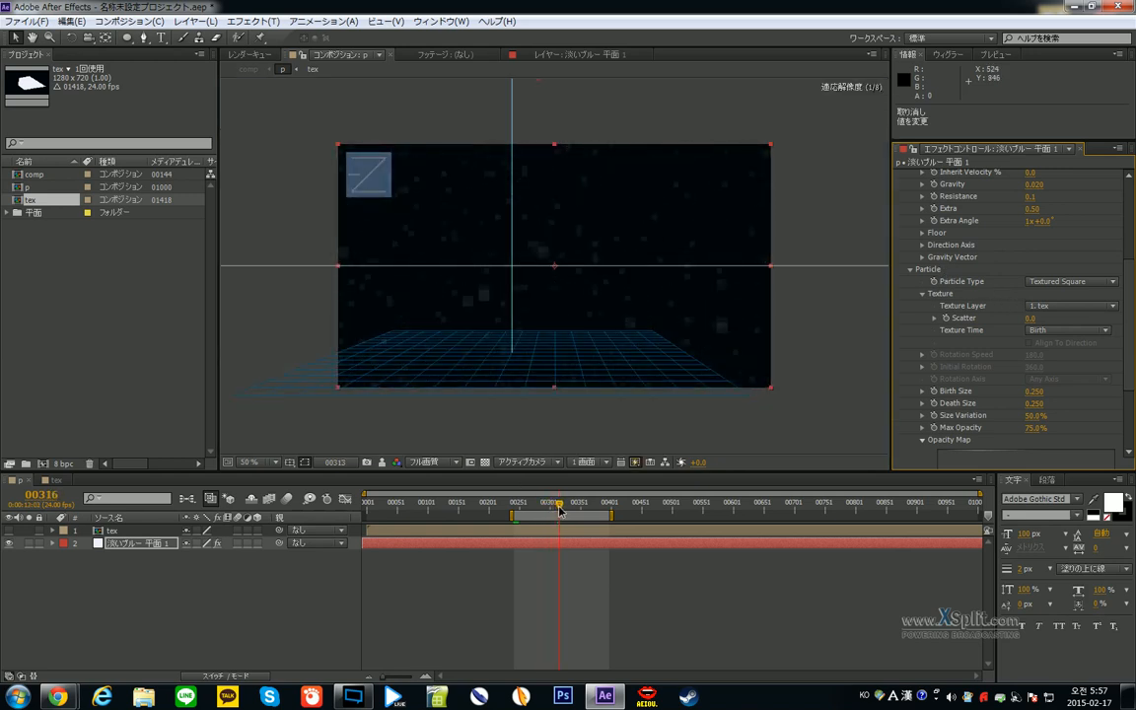
key("KP_0")
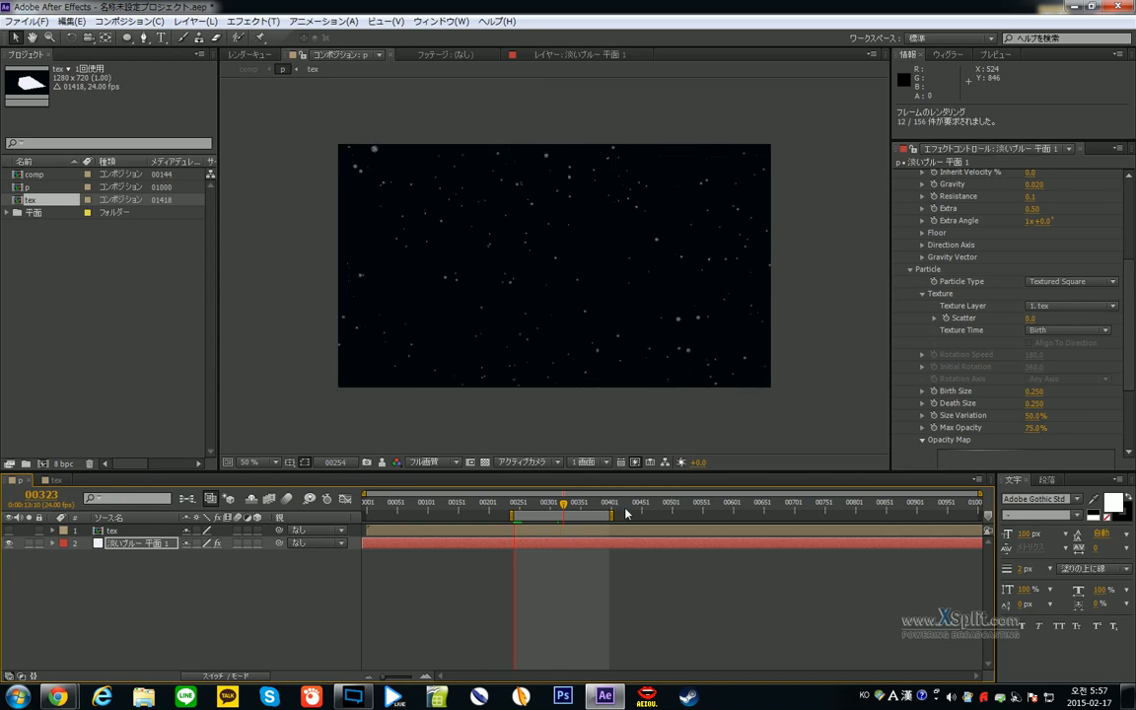
key("space")
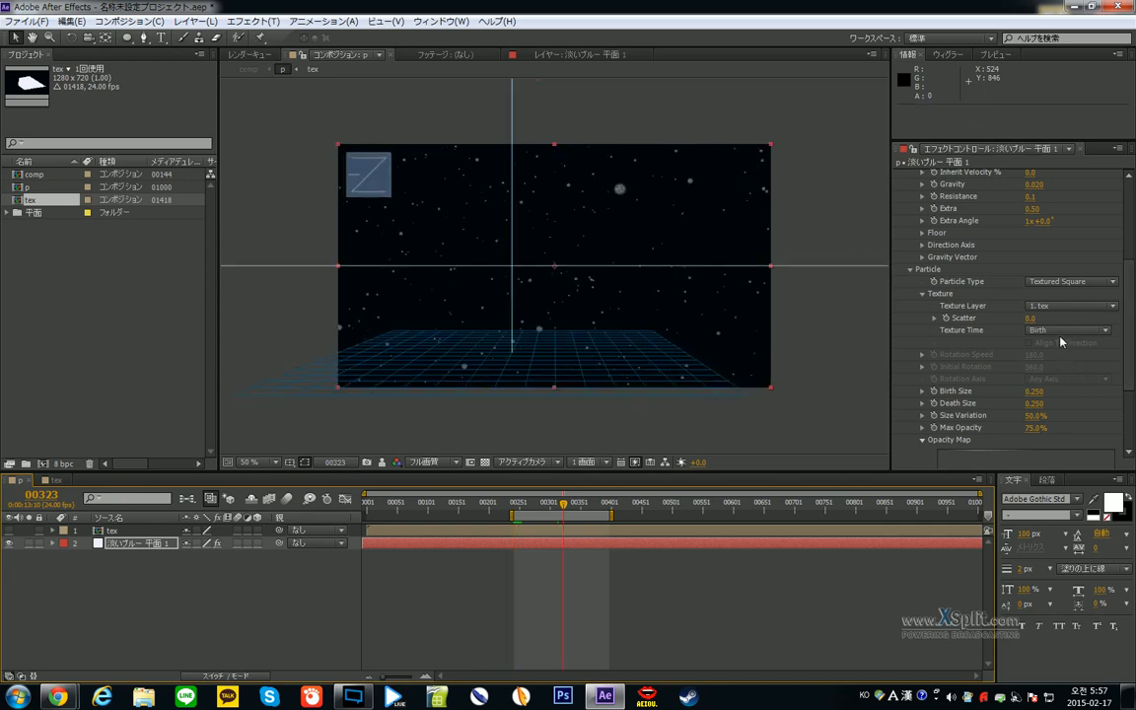
- Review the particle opacity and color settings and preview the particles at 100% magnification
scroll(1033, 307, "down", 3)
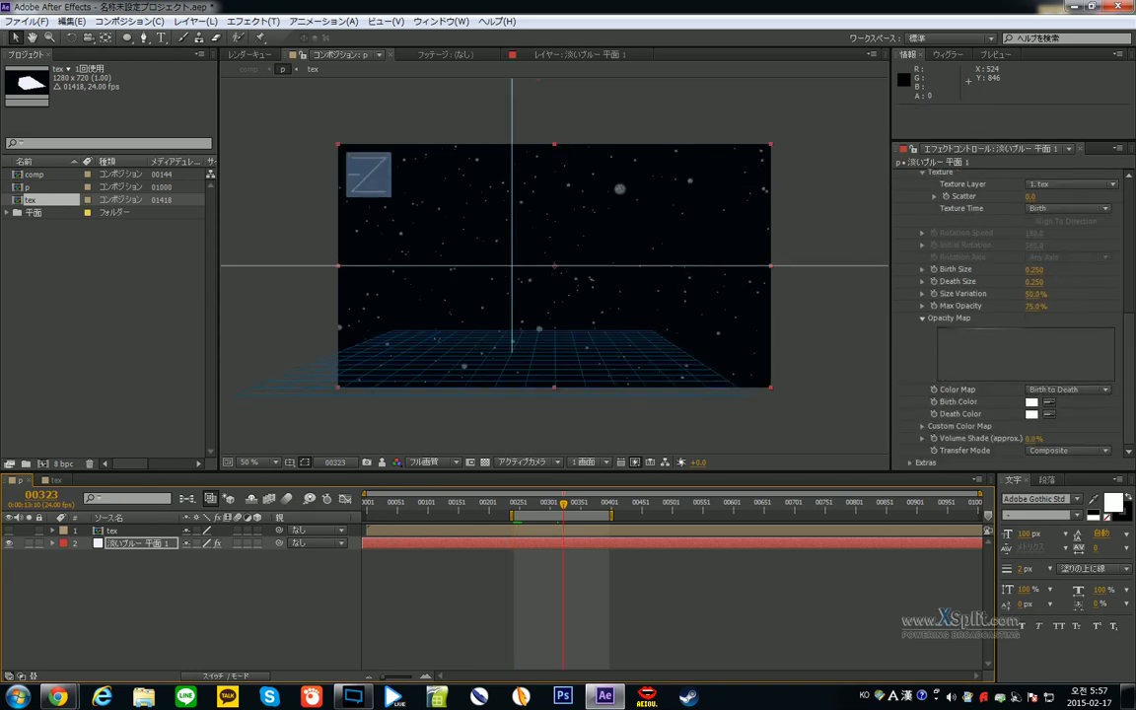
key("period")
key("KP_0")
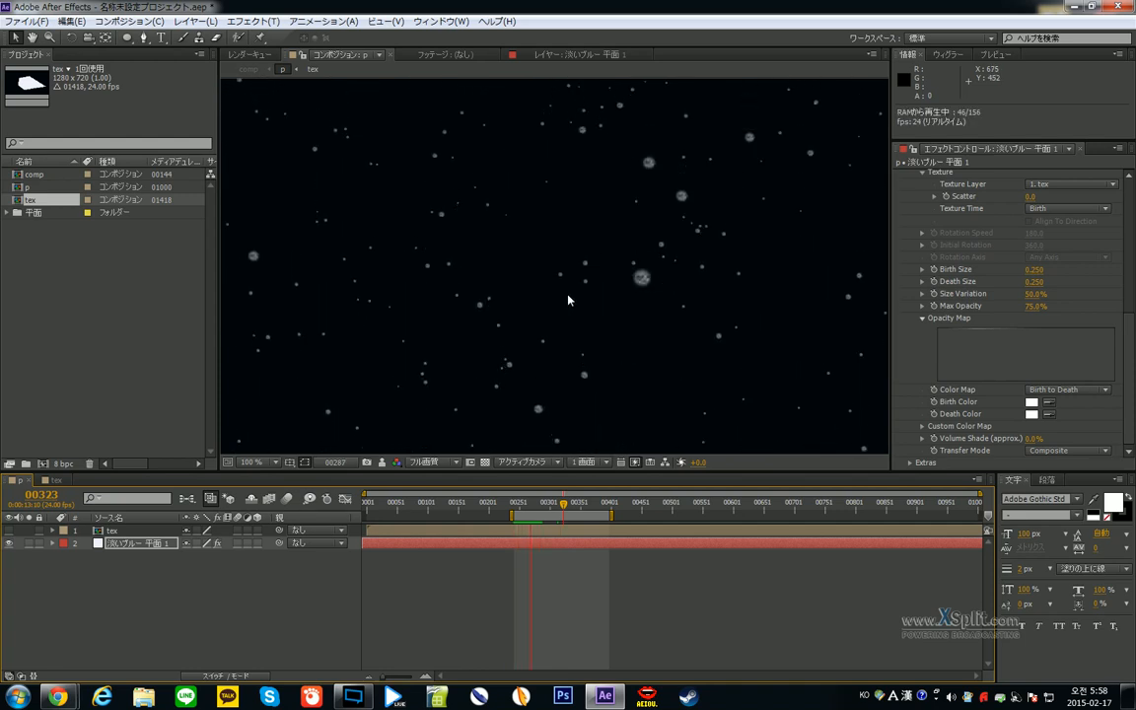
key("space")
left_click_drag(562, 319, 530, 297)
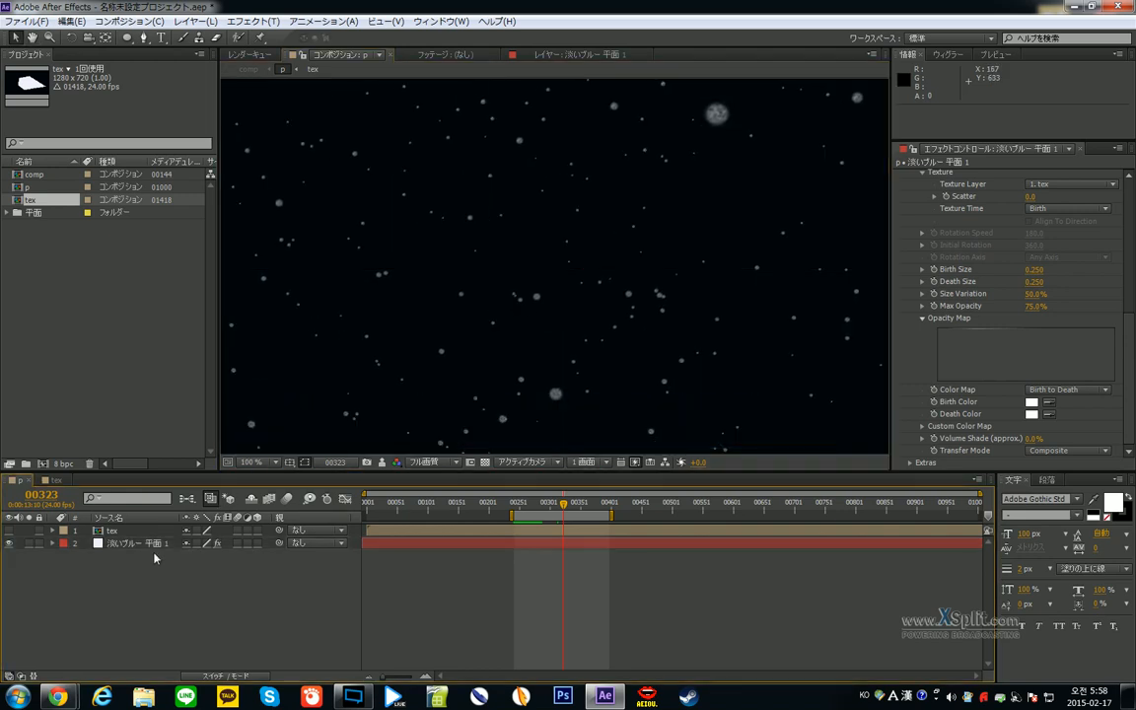
- Add a new camera to the p composition
right_click(170, 582)
mouse_move(234, 434)
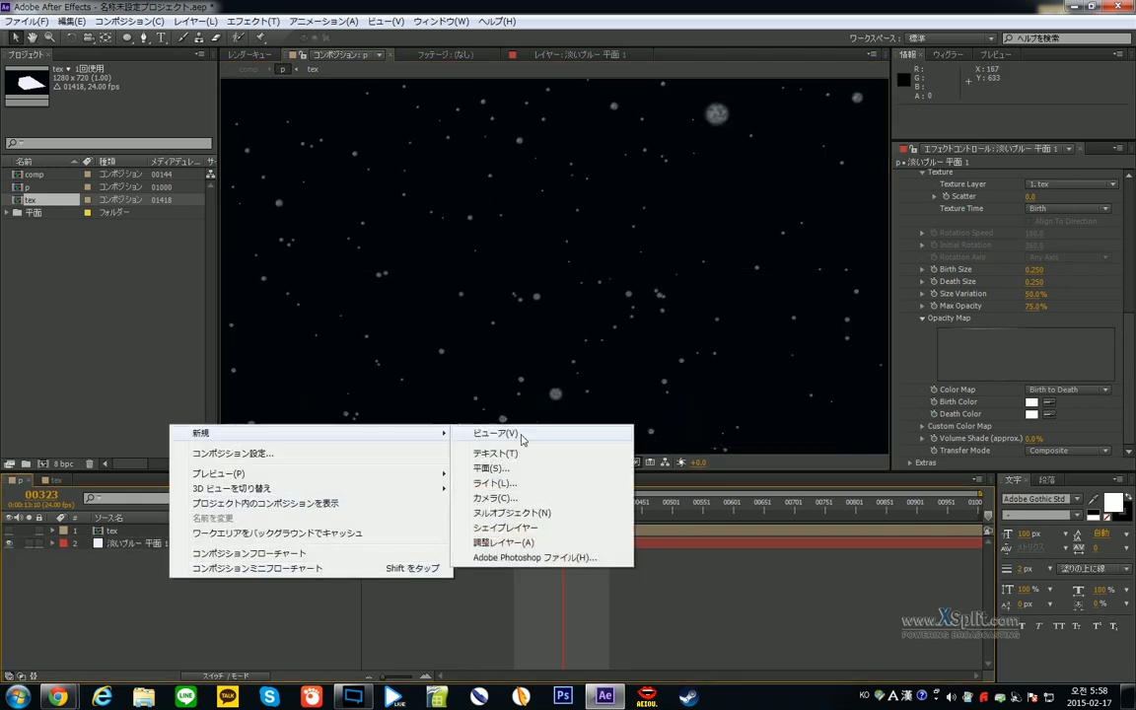
left_click(521, 500)
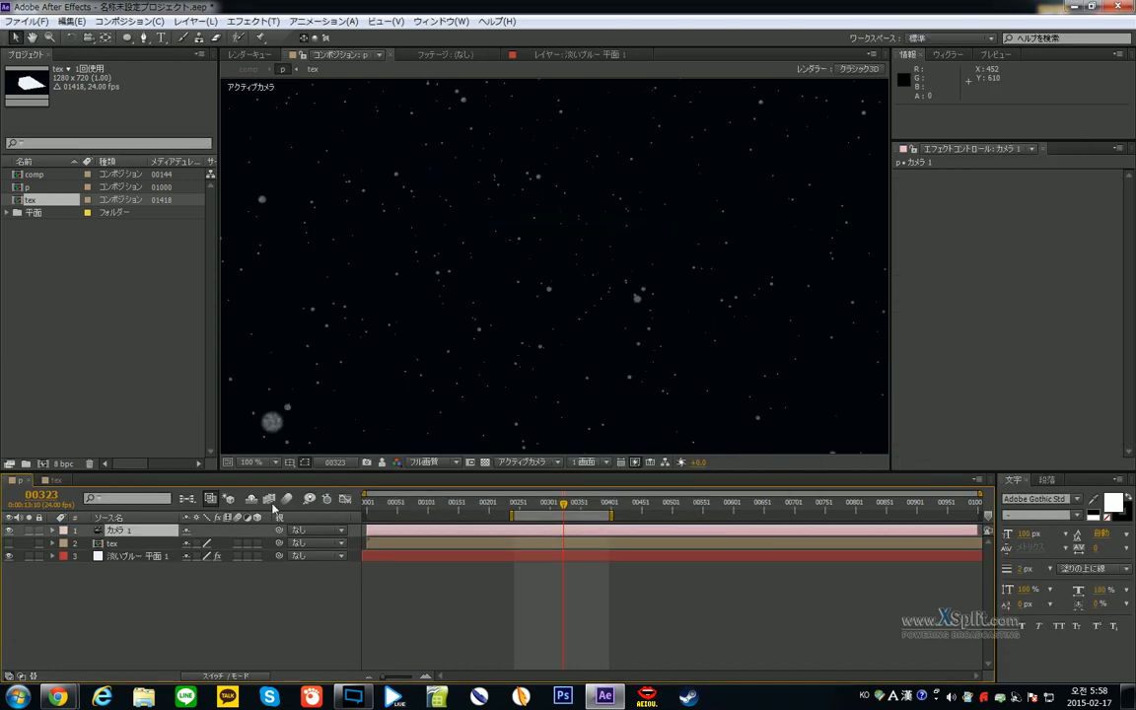
right_click(168, 598)
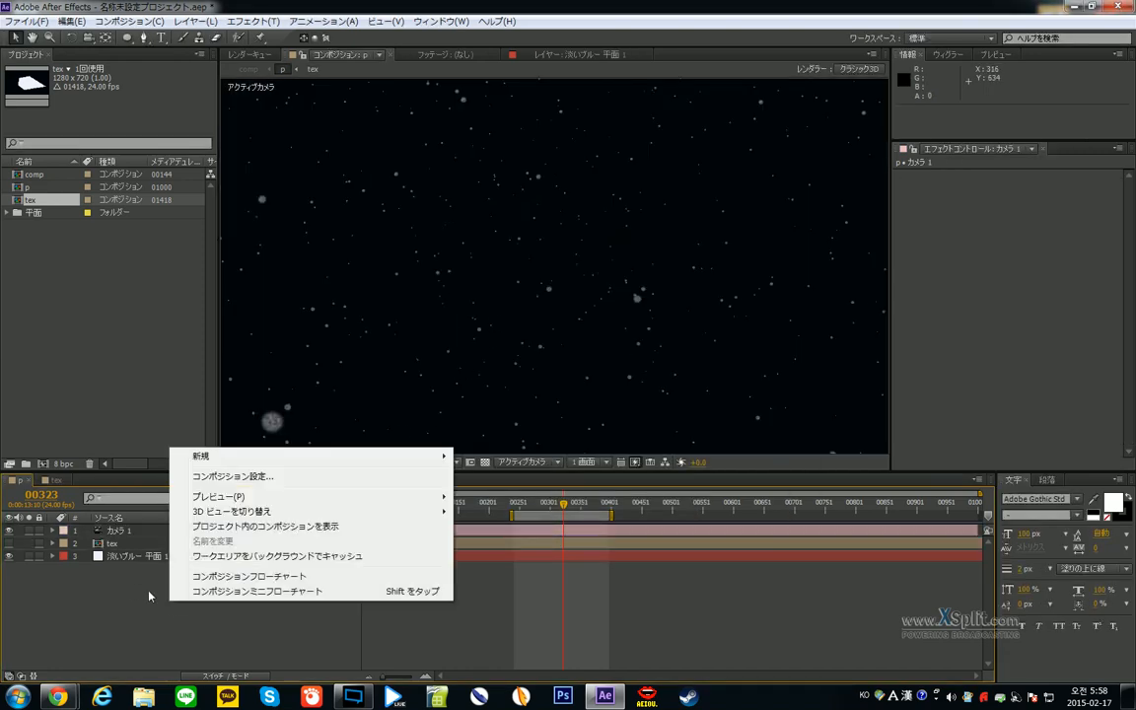
key("Escape")
- Reveal the camera's rotation properties, test different angles and set its X Orientation to 128°
key("r")
scroll(322, 434, "down", 2)
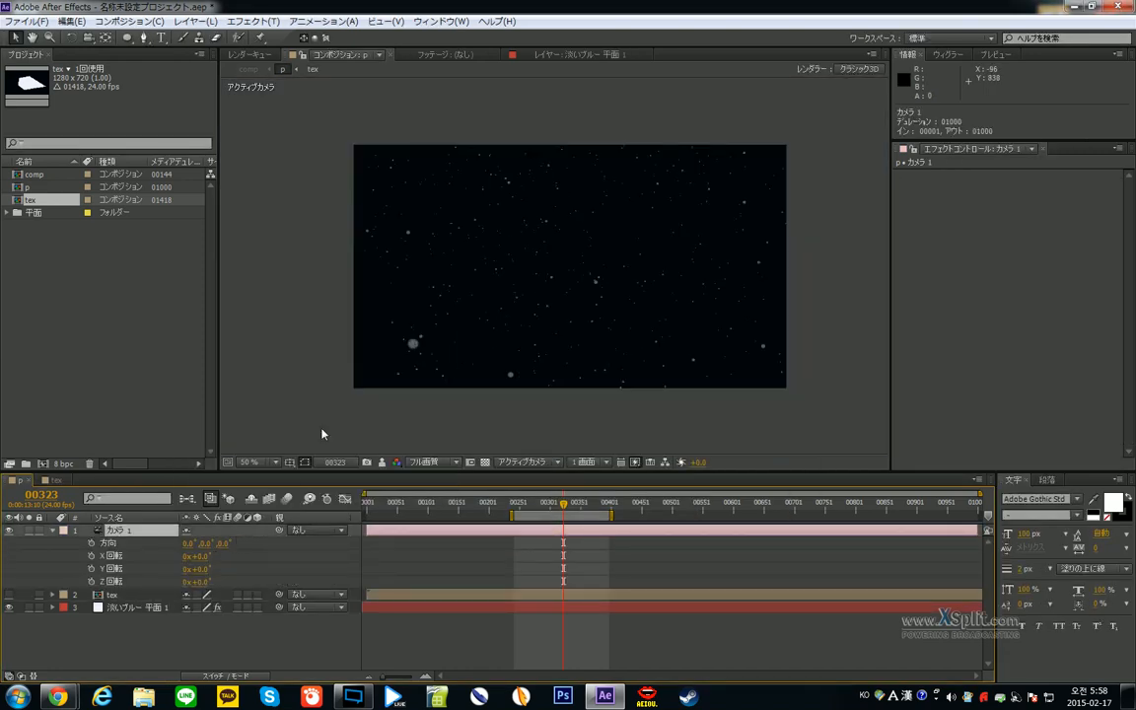
left_click_drag(204, 544, 170, 548)
key("ctrl+z")
scroll(603, 355, "up", 2)
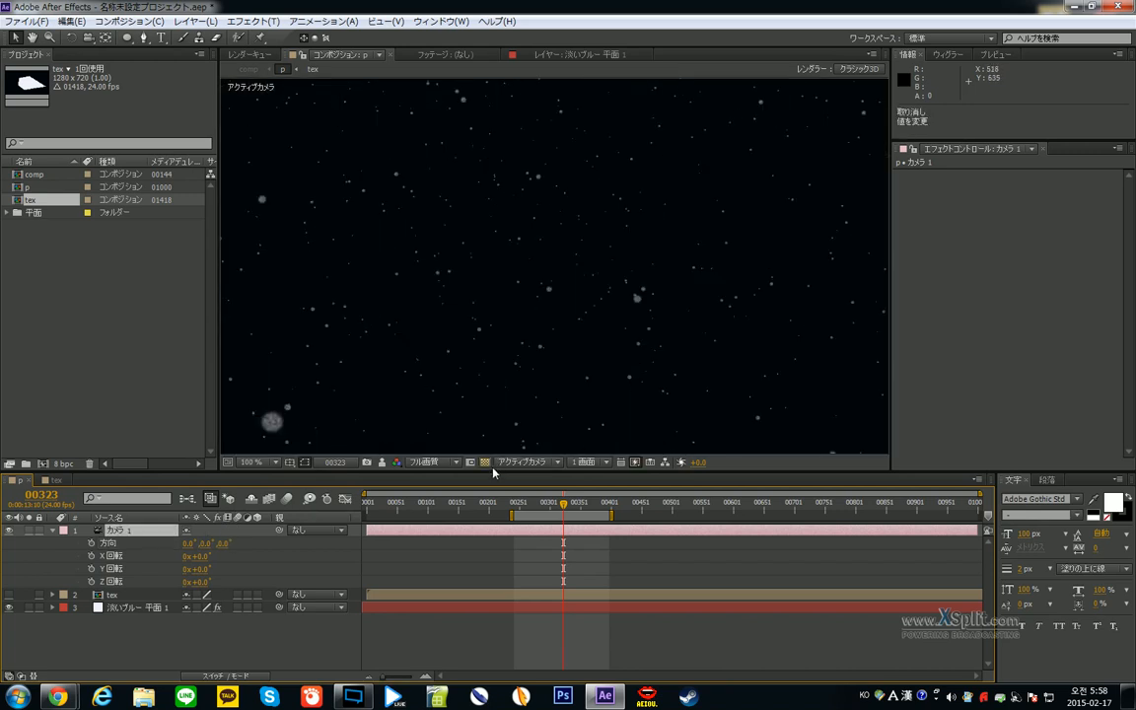
left_click_drag(185, 543, 295, 543)
scroll(545, 371, "down", 2)
key("ctrl+z")
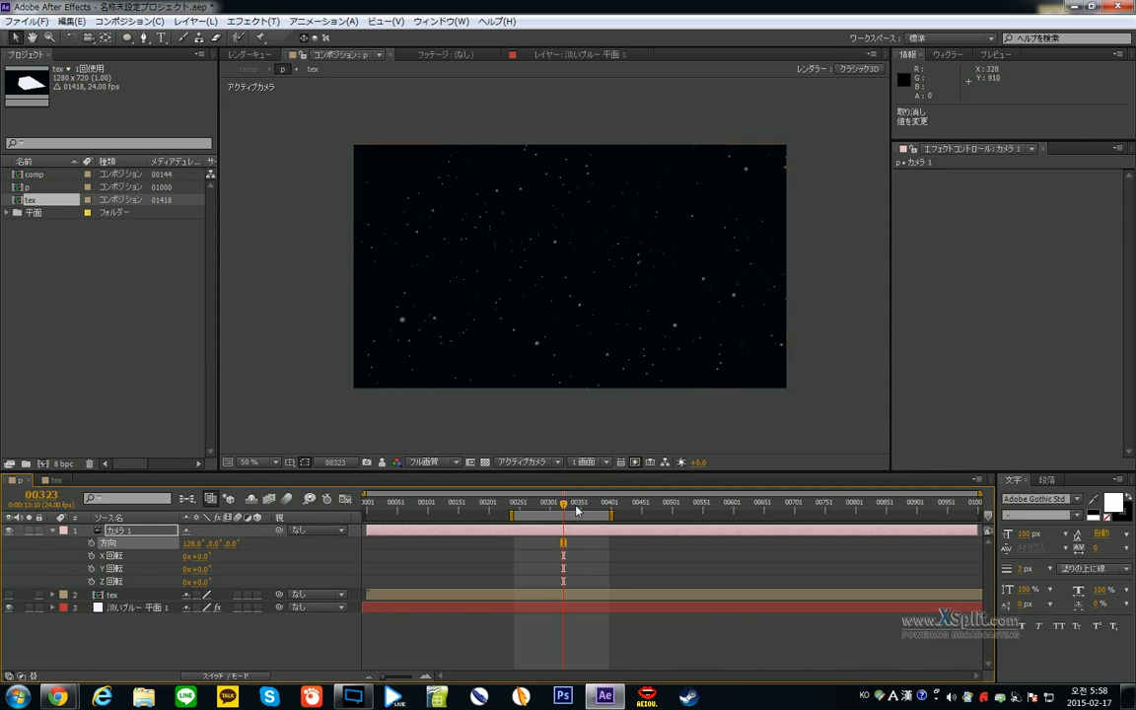
- Advance frame by frame from frame 323 to 351 to examine the particle motion through the rotated camera
key("Page_Down")
key("Page_Down")
key("Page_Down")
key("Page_Down")
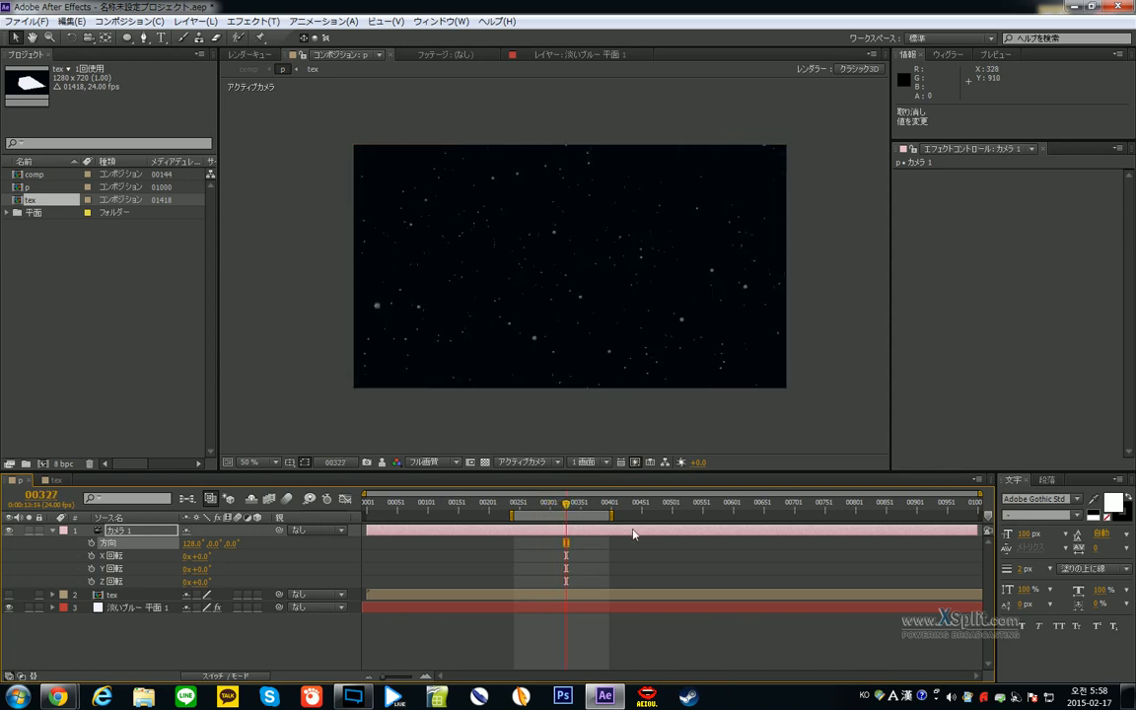
key("Page_Down")
key("Page_Down")
key("Page_Down")
key("Page_Down")
key("Page_Down")
key("Page_Down")
key("Page_Down")
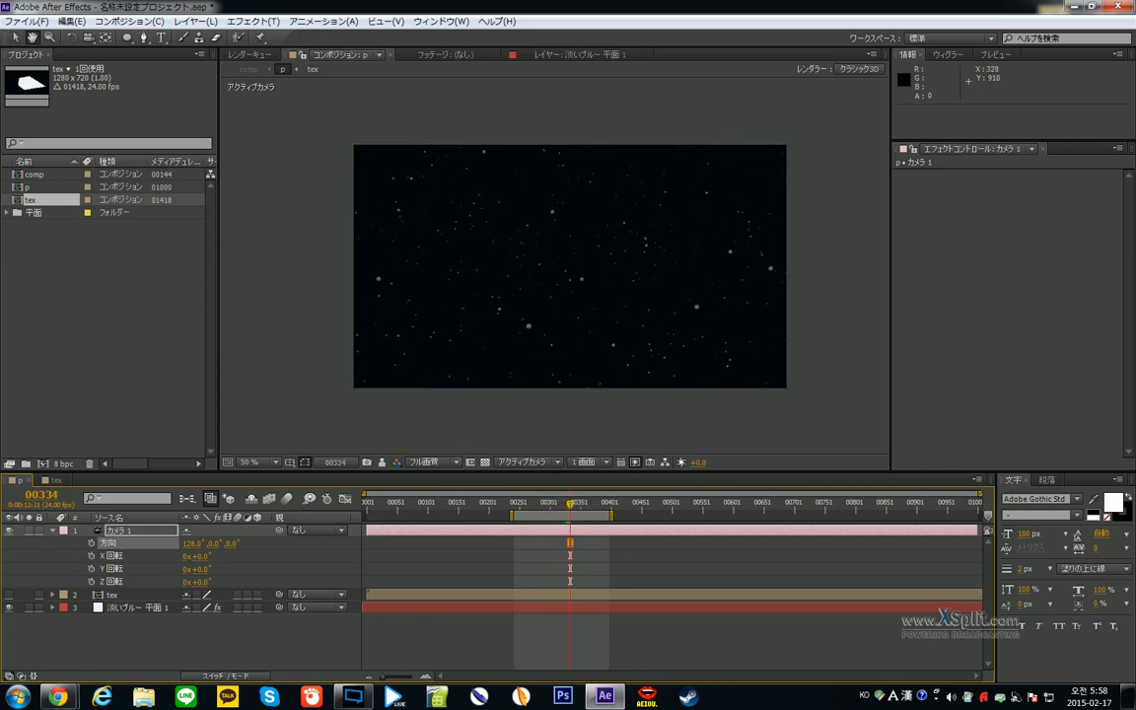
key("Page_Down")
key("Page_Down")
key("Page_Down")
key("Page_Down")
key("Page_Down")
key("Page_Down")
key("Page_Down")
key("Page_Down")
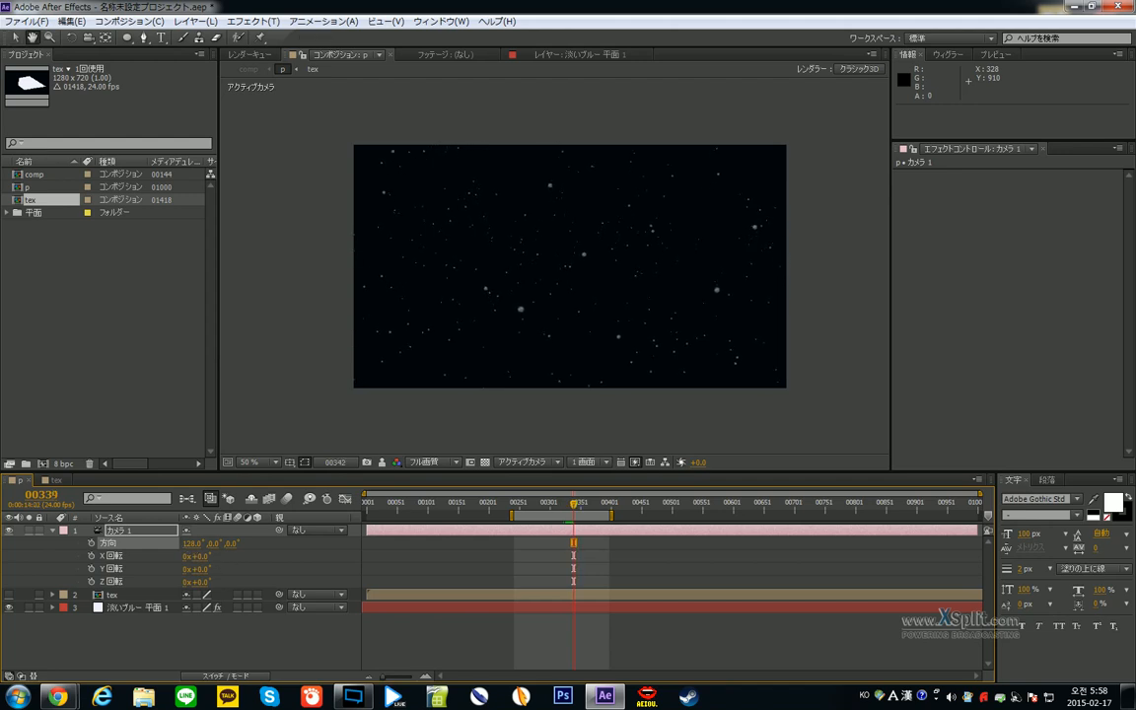
key("Page_Down")
key("Page_Down")
key("Page_Down")
key("Page_Down")
key("Page_Down")
key("Page_Down")
key("Page_Down")
key("Page_Down")
key("Page_Down")
key("Page_Down")
key("Page_Down")
key("Page_Down")
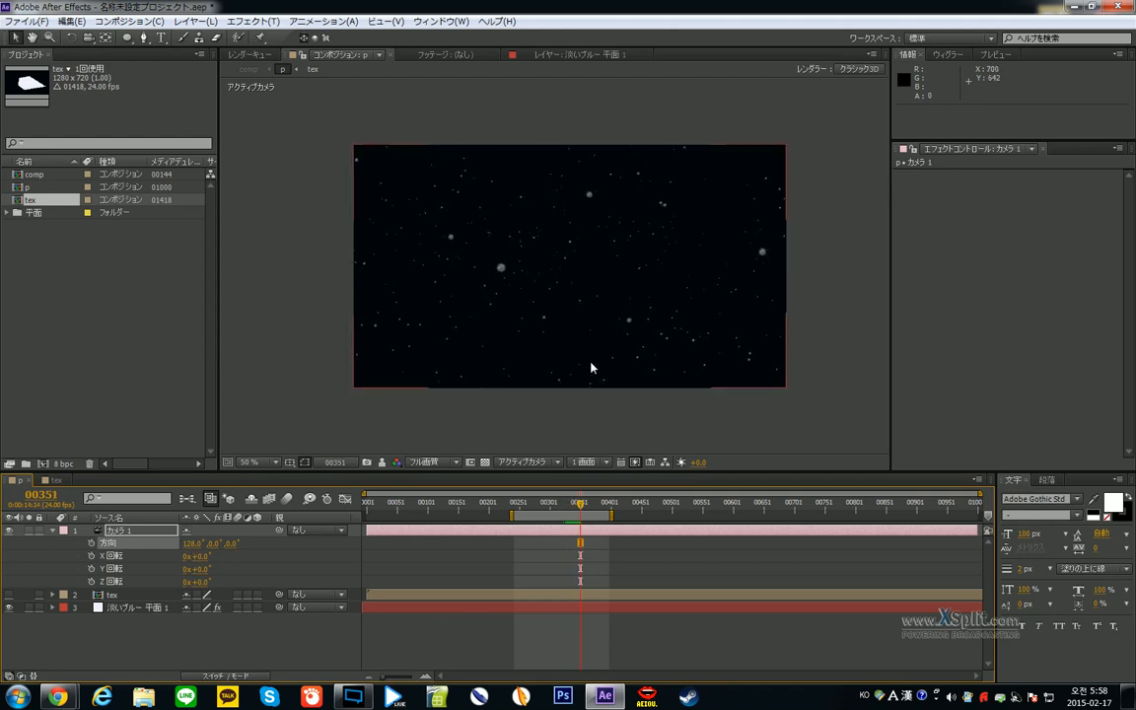
- Hide the camera layer and preview the particles without it
key("KP_0")
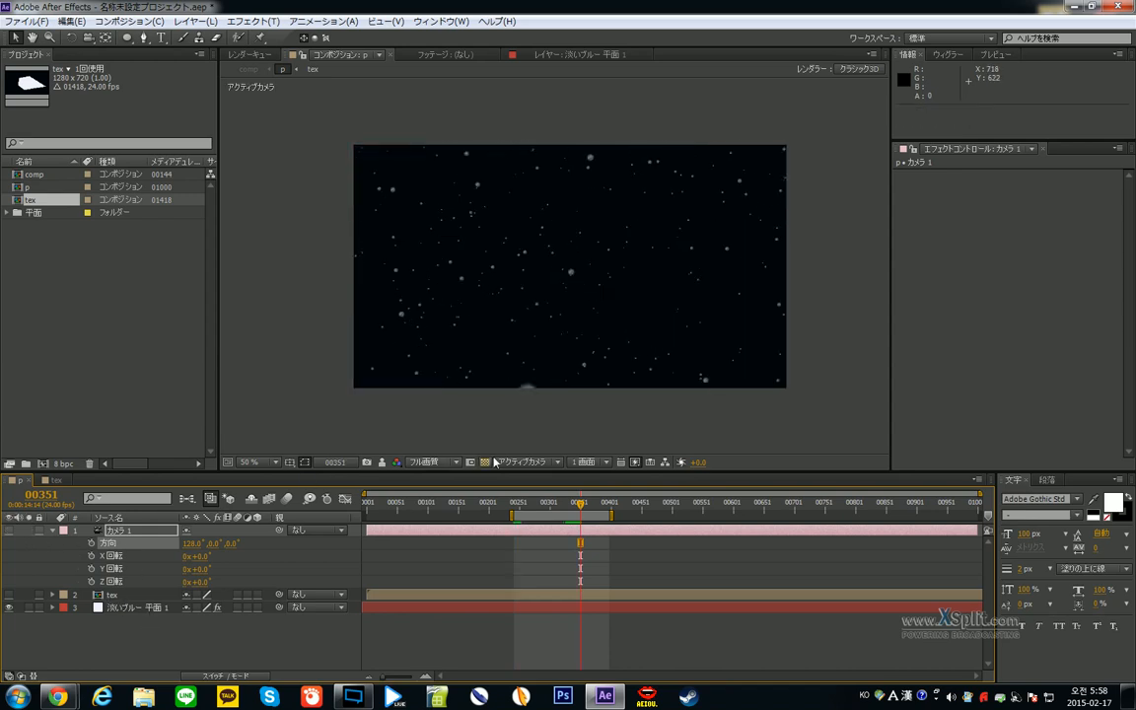
key("KP_0")
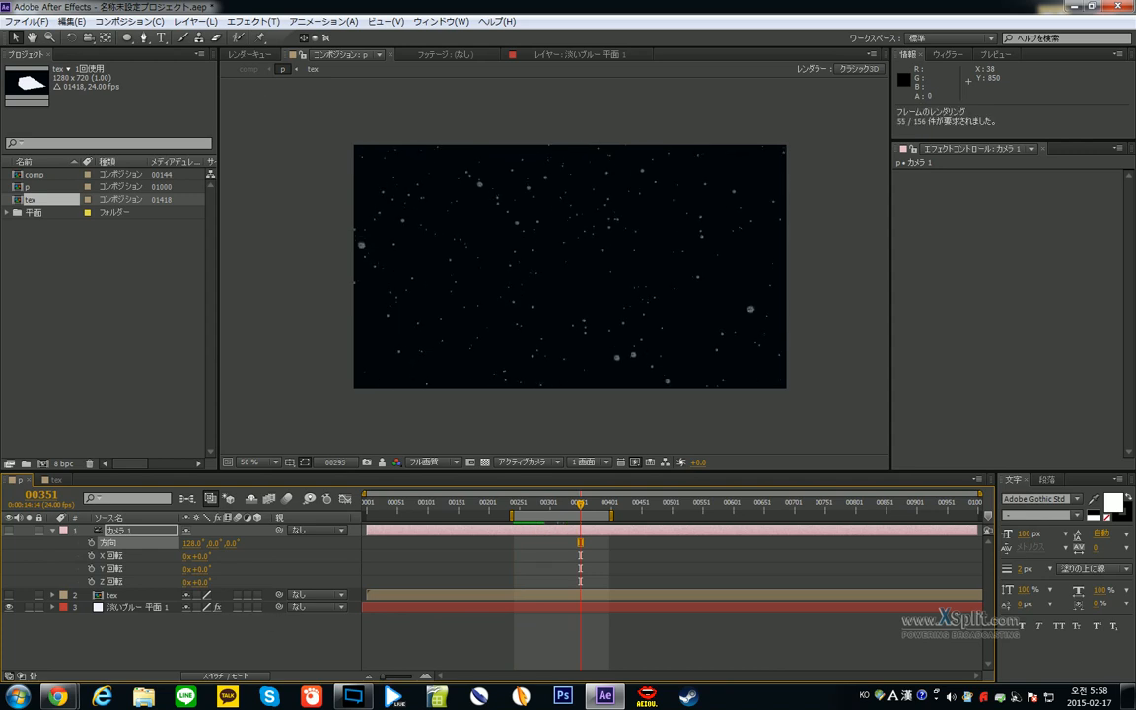
- Turn the camera layer's visibility back on and reset its orientation to 0°, 0°, 0°
left_click(147, 609)
left_click(141, 609)
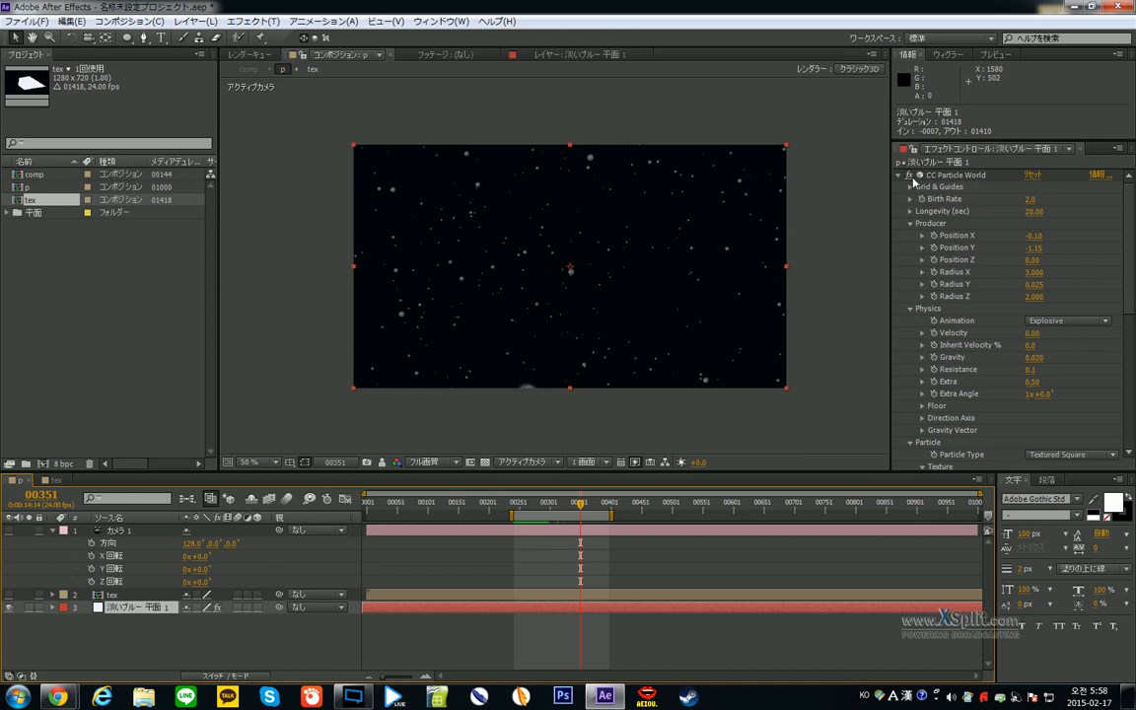
left_click_drag(116, 531, 100, 535)
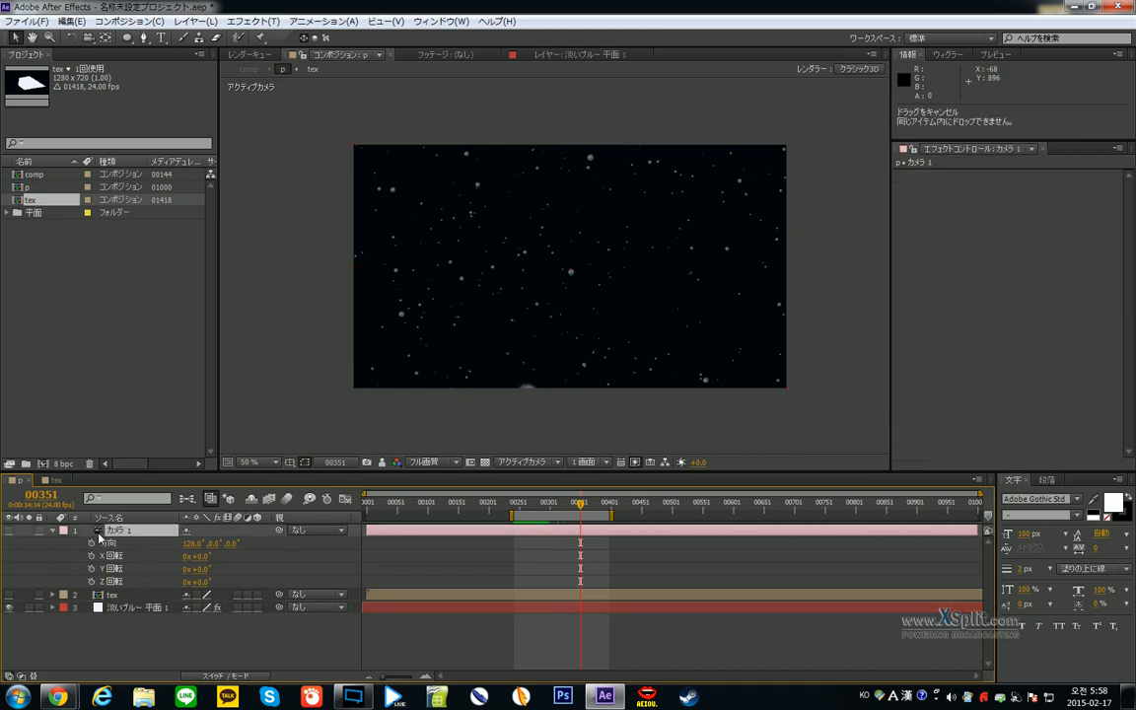
left_click(8, 530)
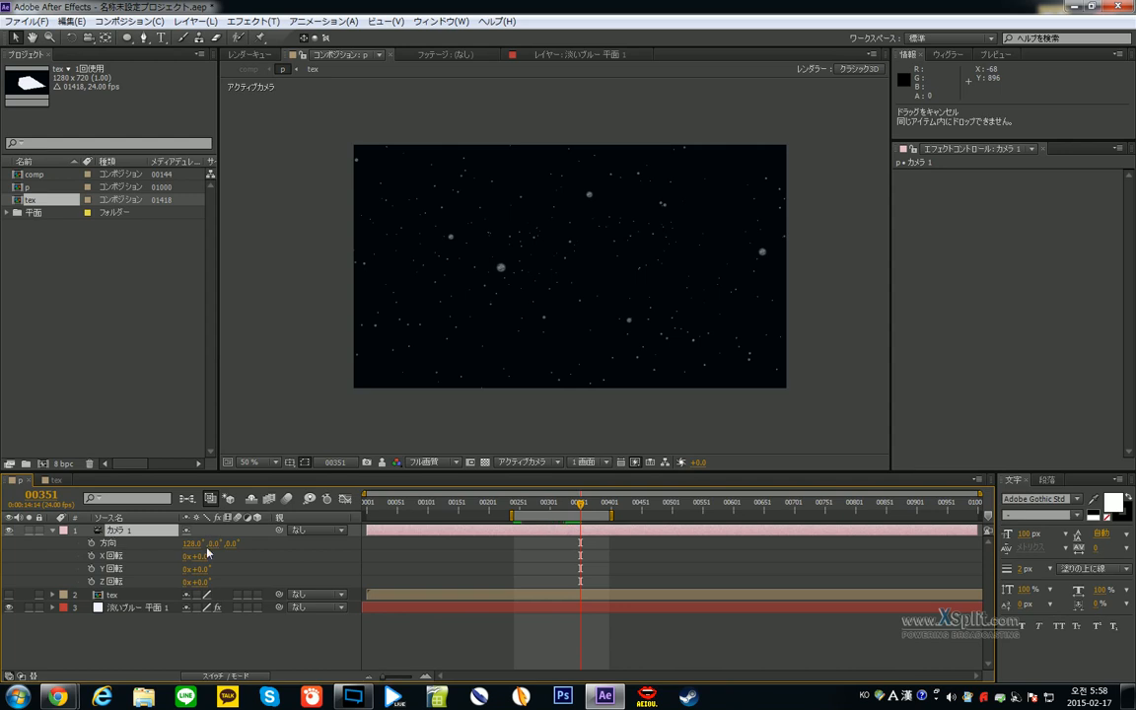
- Add a null object to the p composition, parent the camera to it and make the null a 3D layer
right_click(144, 619)
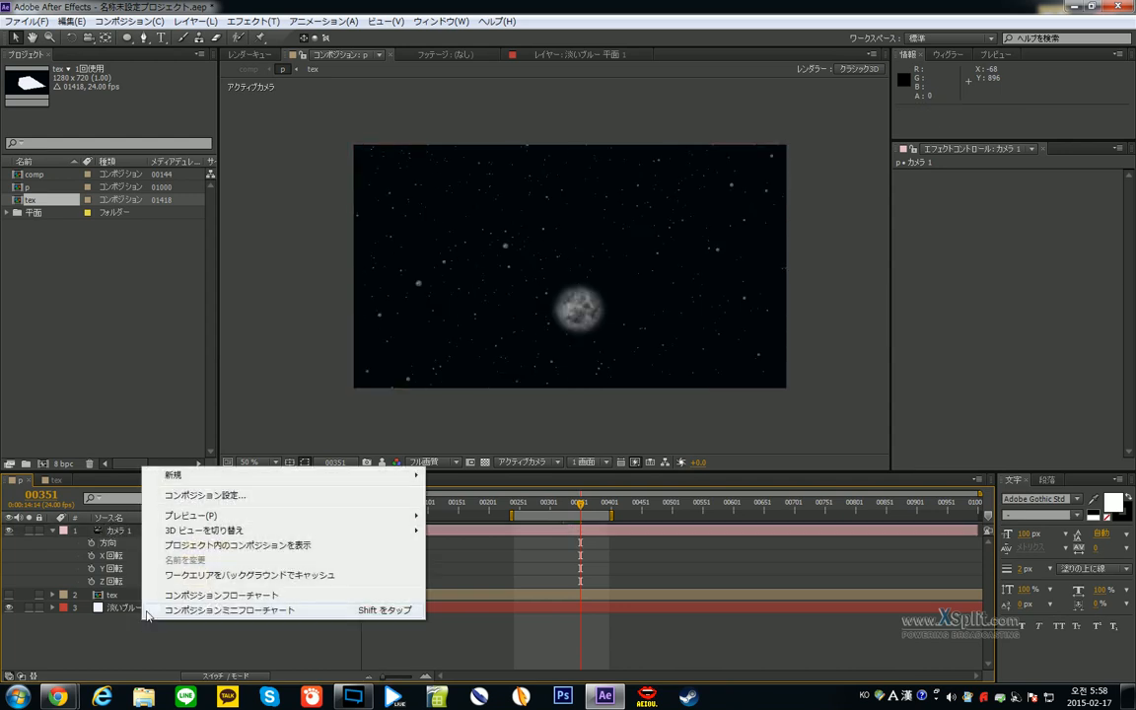
mouse_move(174, 481)
left_click(514, 556)
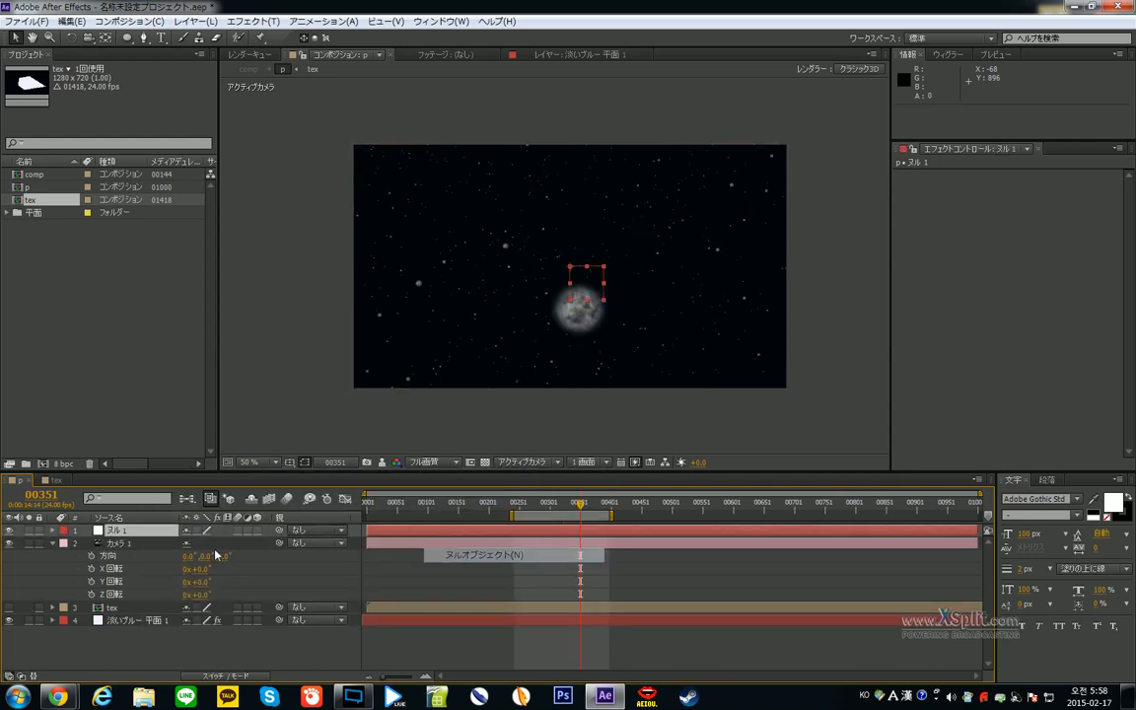
left_click_drag(128, 544, 148, 549)
left_click_drag(279, 549, 116, 530)
left_click(258, 530)
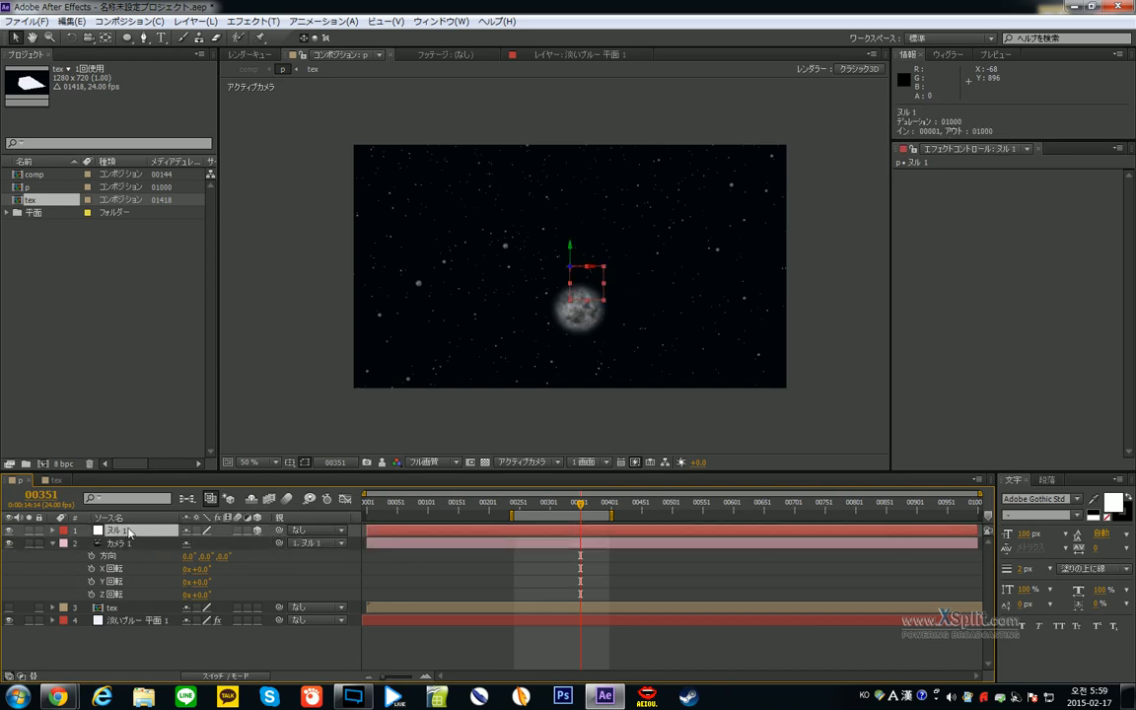
- Add a position keyframe of 640, 360, 0 to the null at frame 242, the start of the work area
key("shift+Home")
left_click(127, 543)
key("r")
left_click(128, 532)
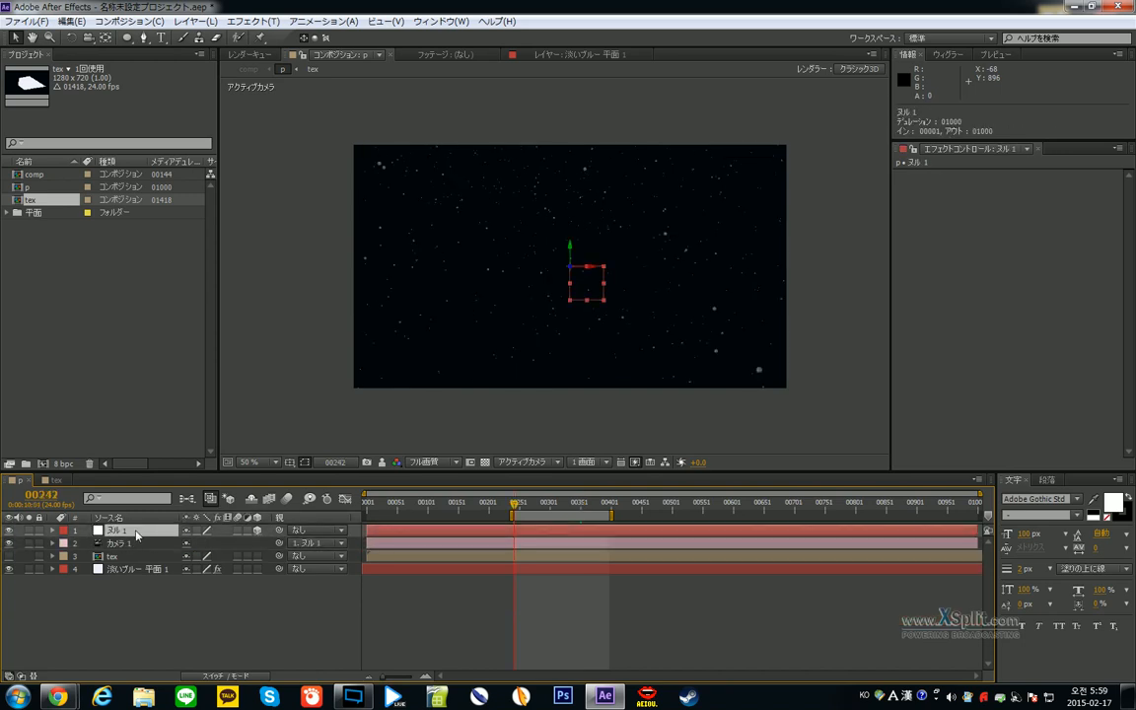
key("p")
left_click(91, 543)
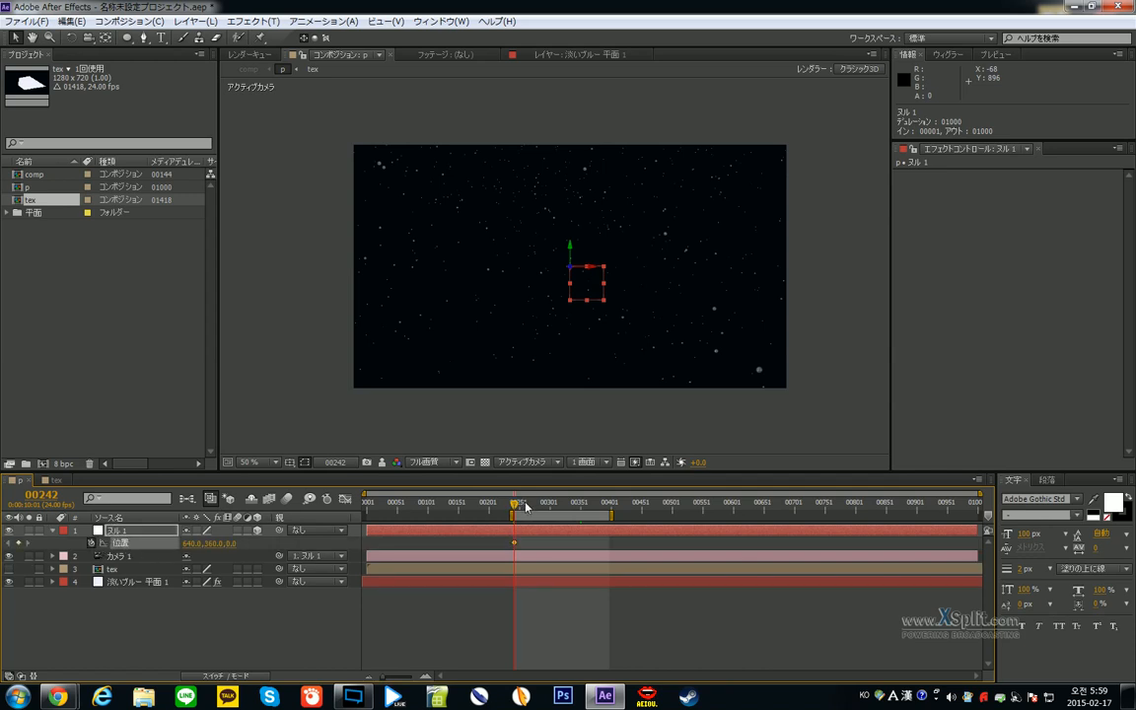
- Move the null along X to 96, 360, 0 at frame 397, the work area's end, and preview the camera move
key("shift+End")
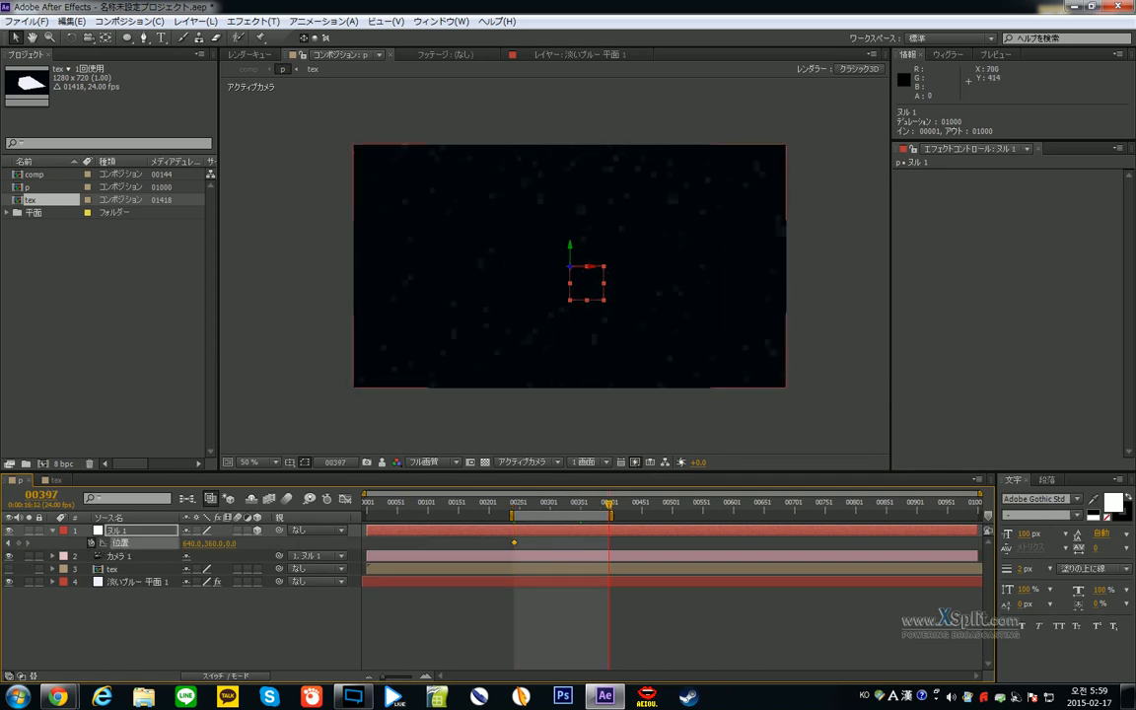
left_click_drag(590, 285, 413, 288)
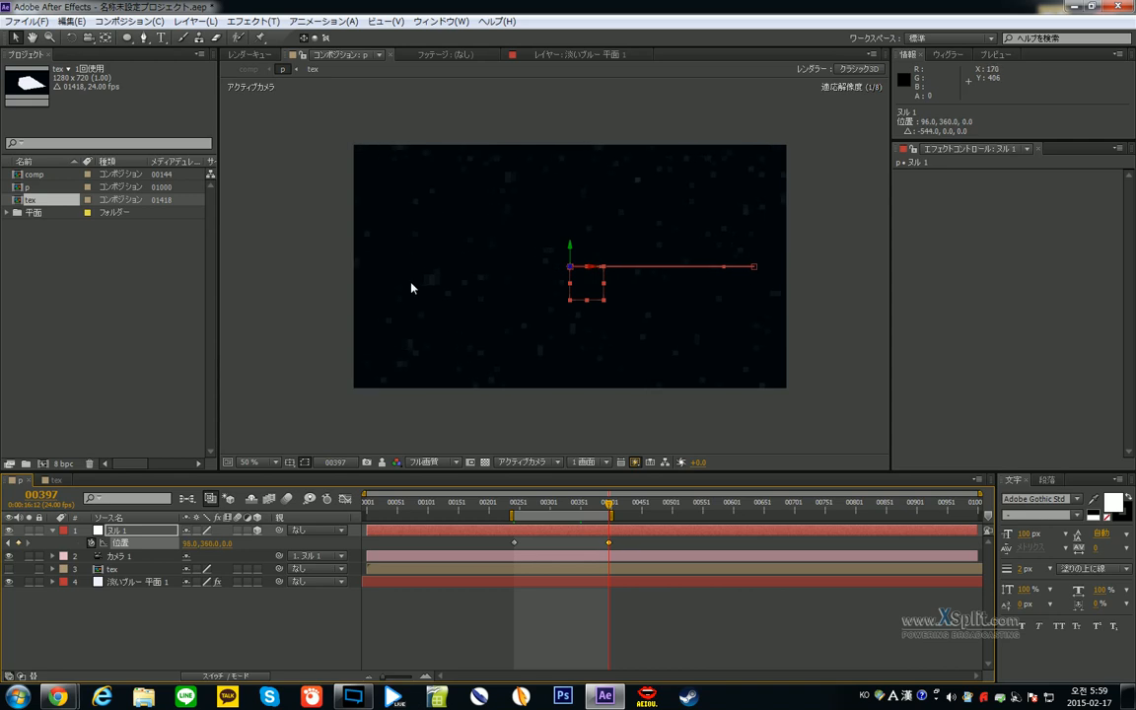
key("KP_0")
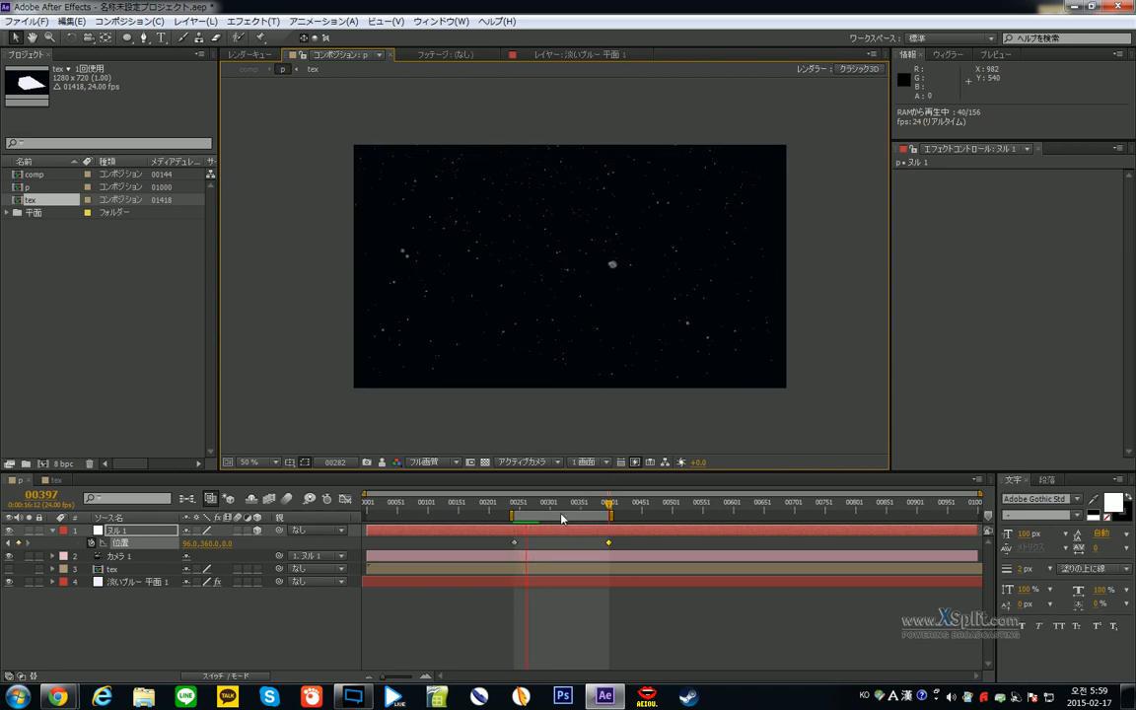
key("space")
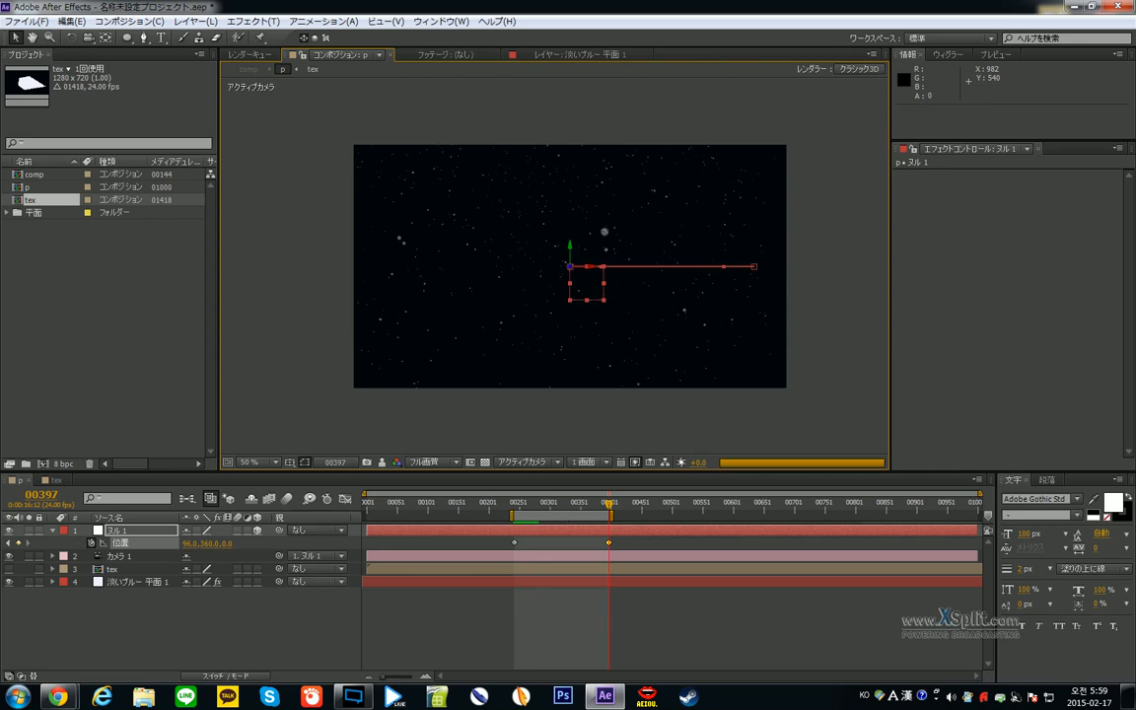
- Extend the null's travel by setting its frame 397 position to -738, 360, 0, and preview the faster movement
key("k")
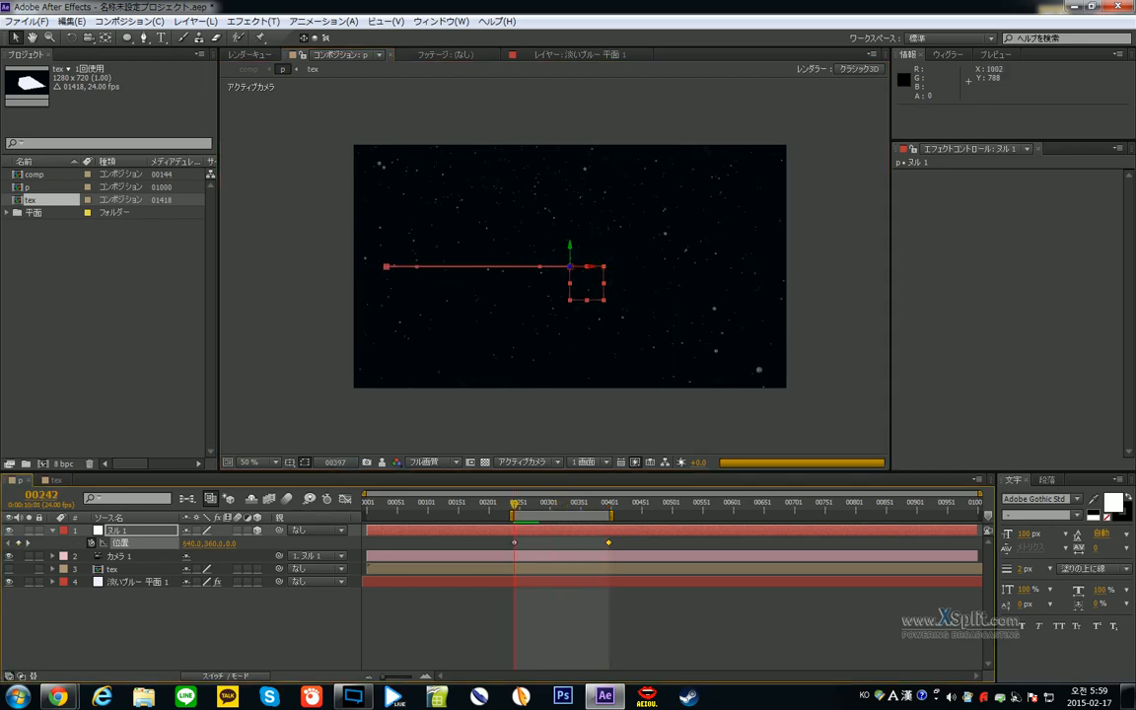
left_click_drag(597, 266, 313, 289)
key("space")
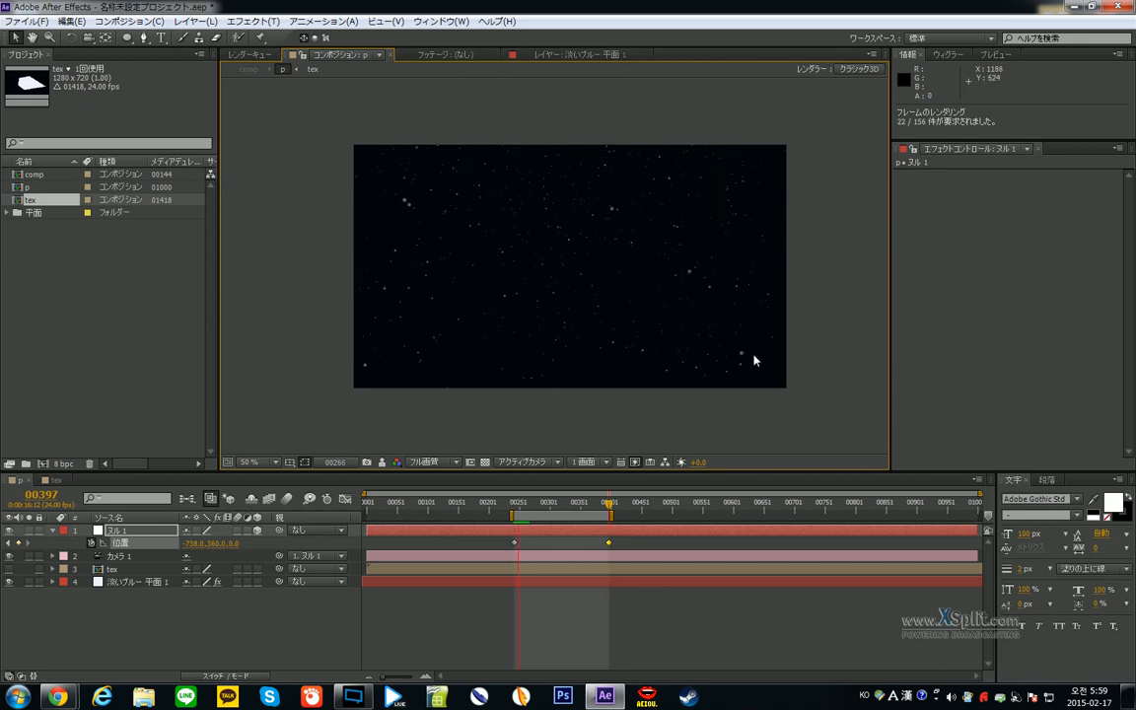
left_click(729, 366)
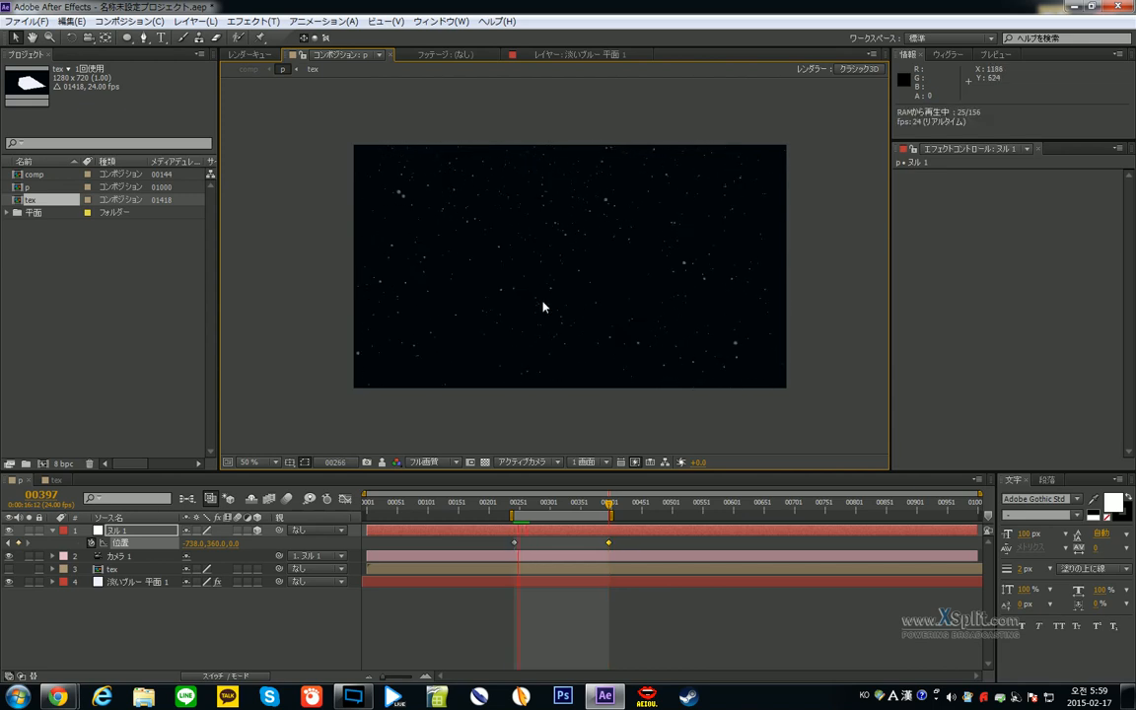
key("space")
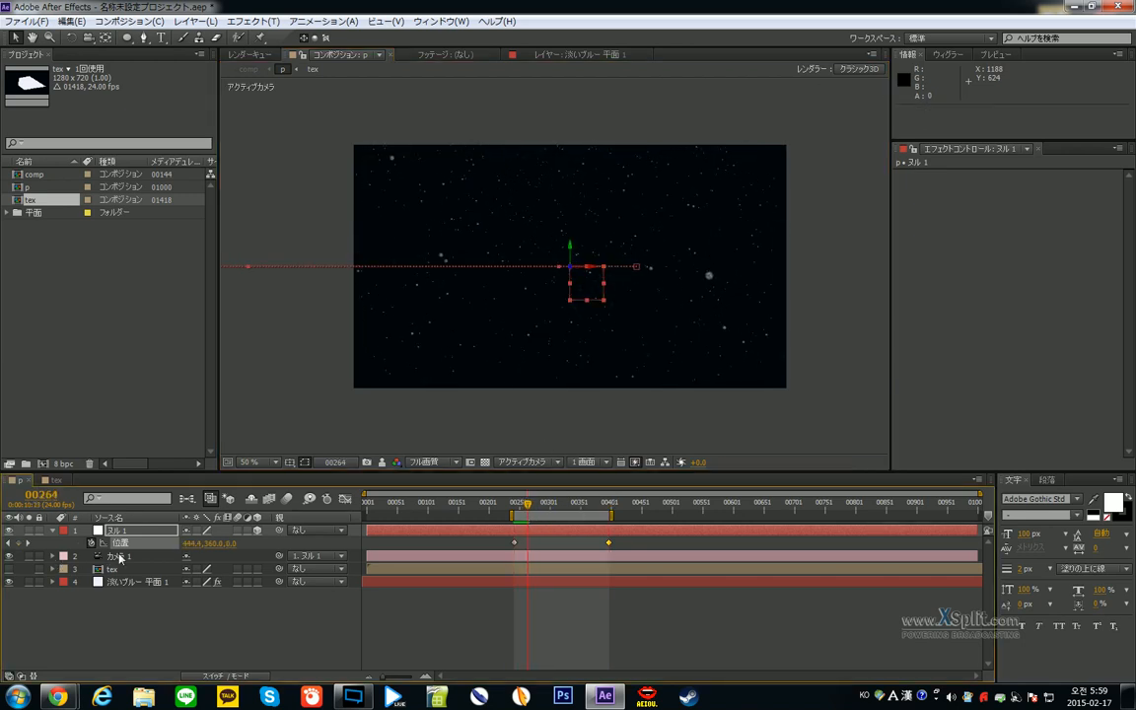
- Reveal the null's rotation properties, set its X Rotation to 42° and preview the particles
key("r")
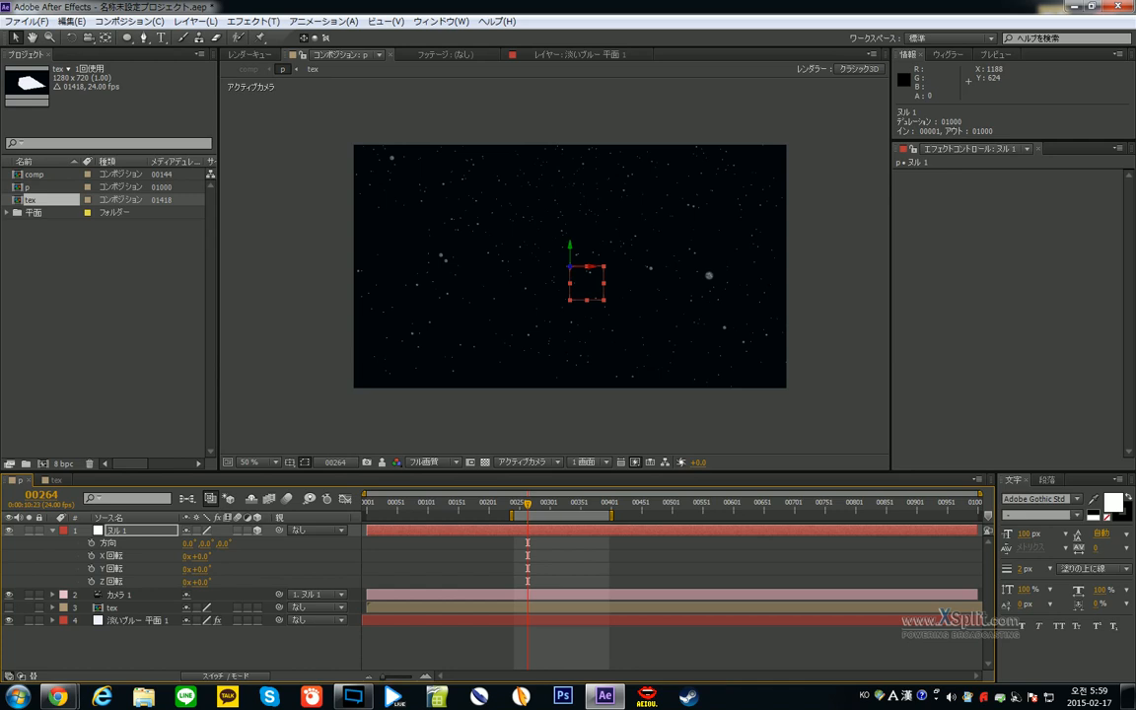
left_click_drag(197, 555, 238, 555)
key("KP_0")
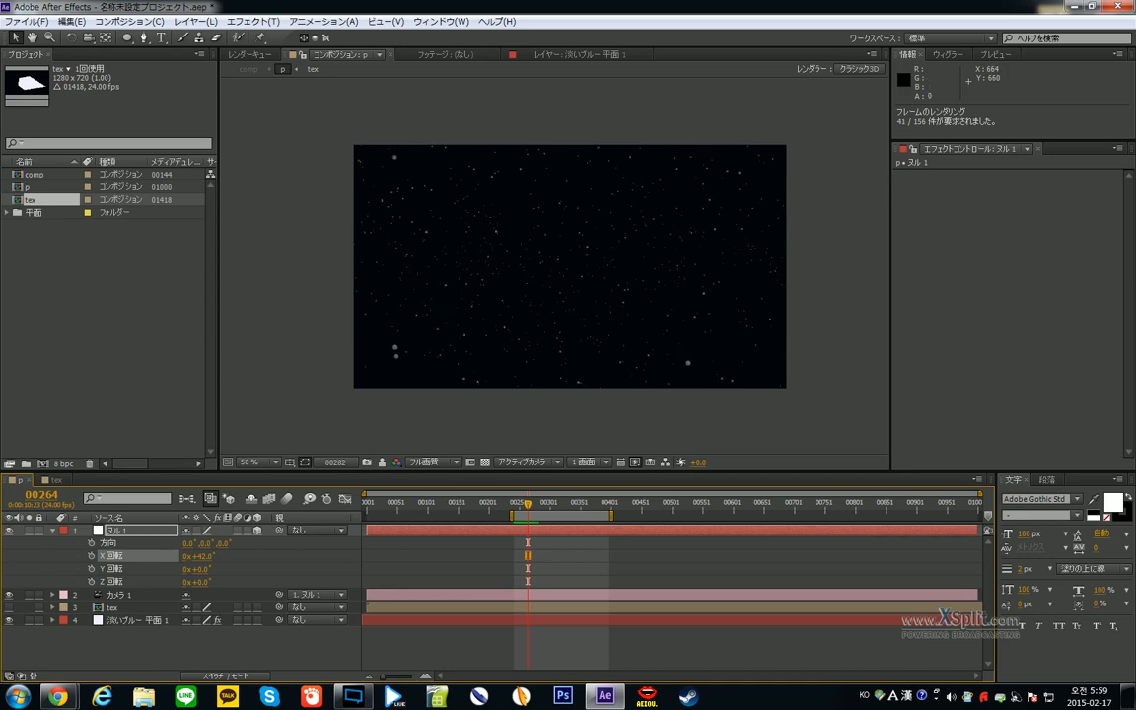
- Examine the solid layer's CC Particle World settings from the producer values through the texture and opacity options
left_click(127, 558)
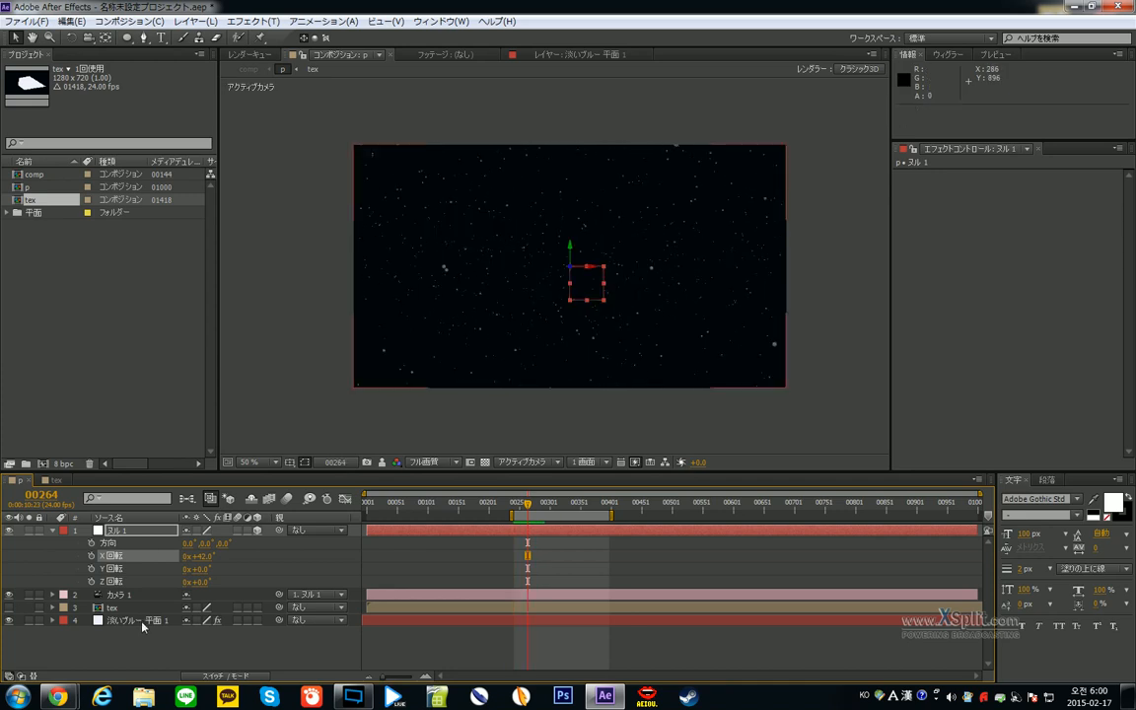
key("KP_4")
left_click(971, 177)
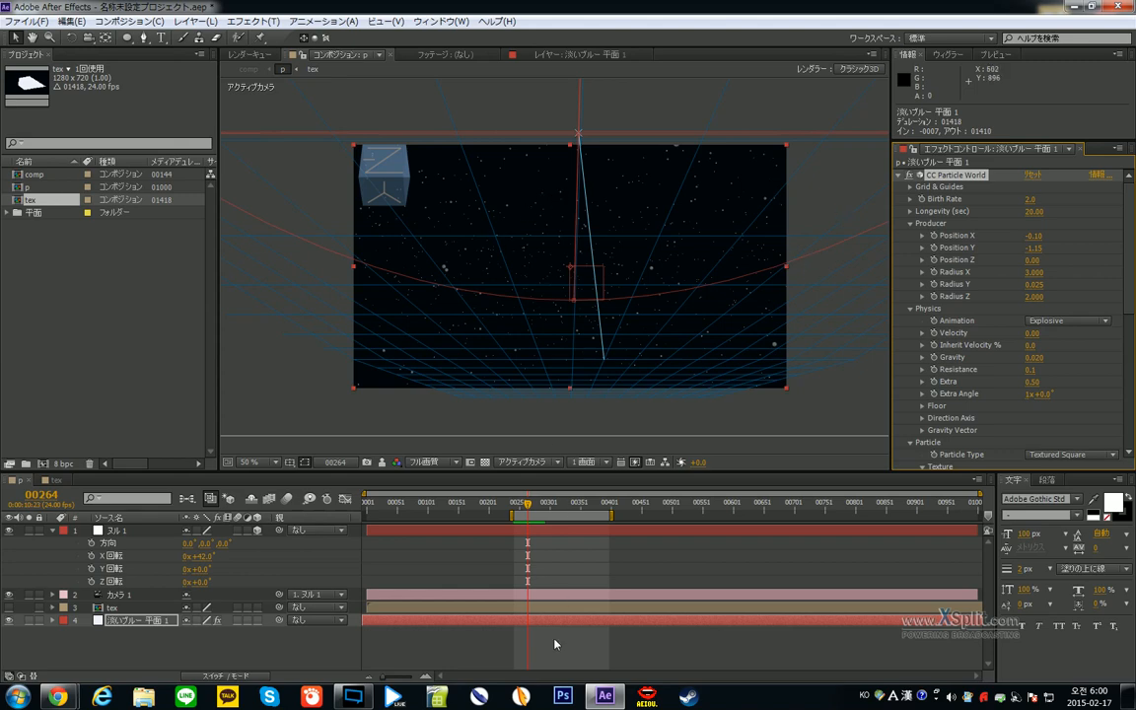
scroll(1011, 359, "down", 3)
scroll(594, 254, "down", 2)
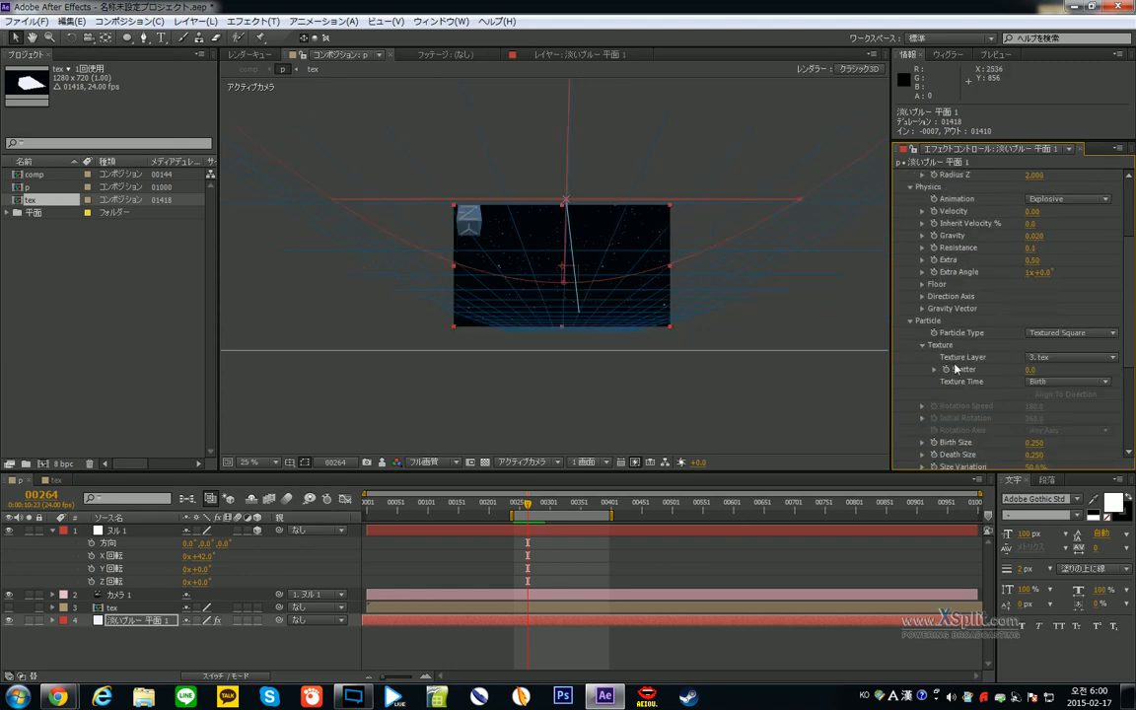
scroll(1016, 363, "down", 2)
scroll(631, 248, "up", 3)
scroll(1046, 356, "down", 3)
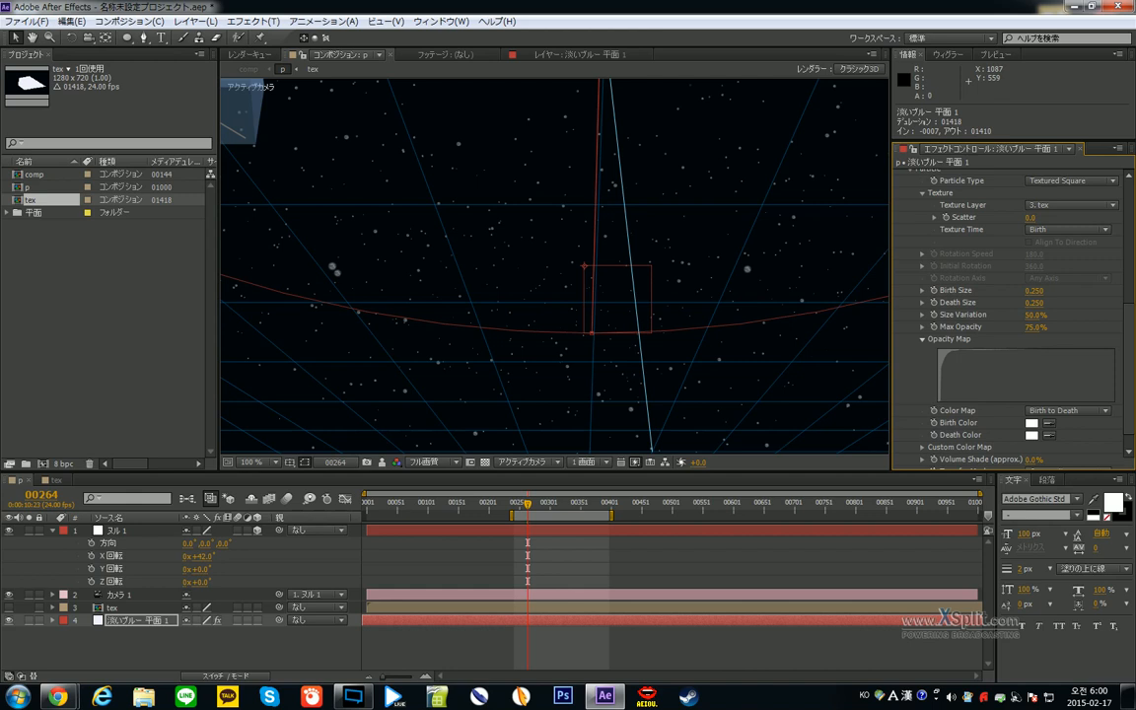
- Preview the p composition with the composition view enlarged to fill the workspace
key("KP_0")
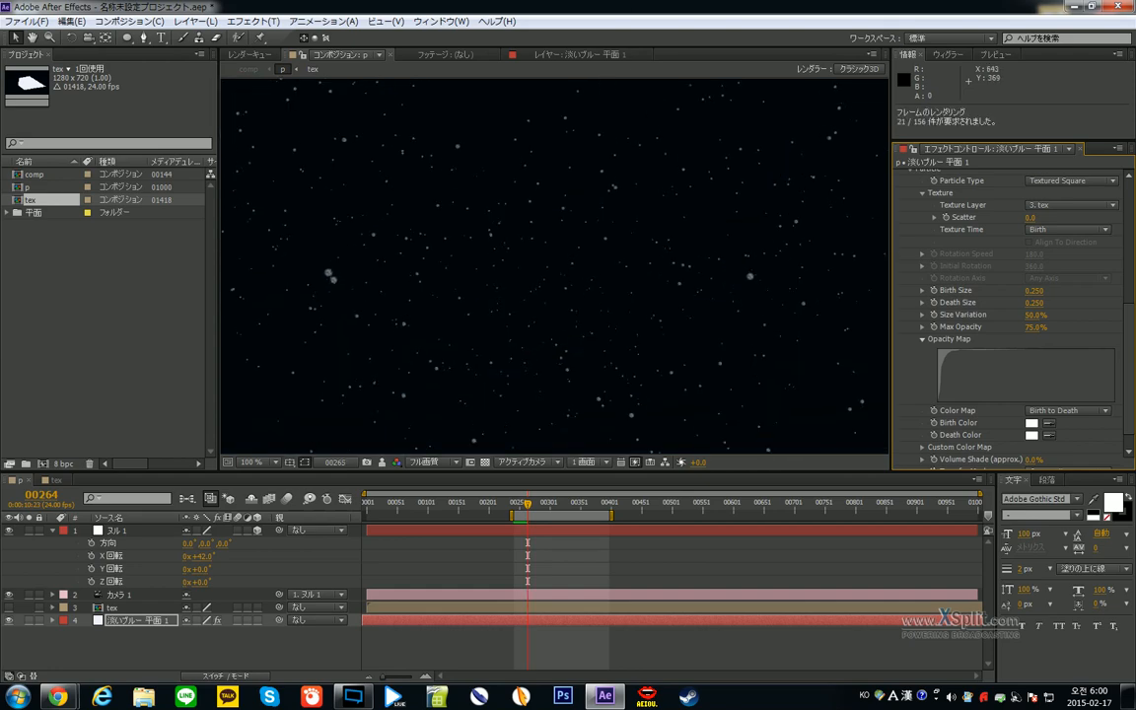
key("grave")
key("space")
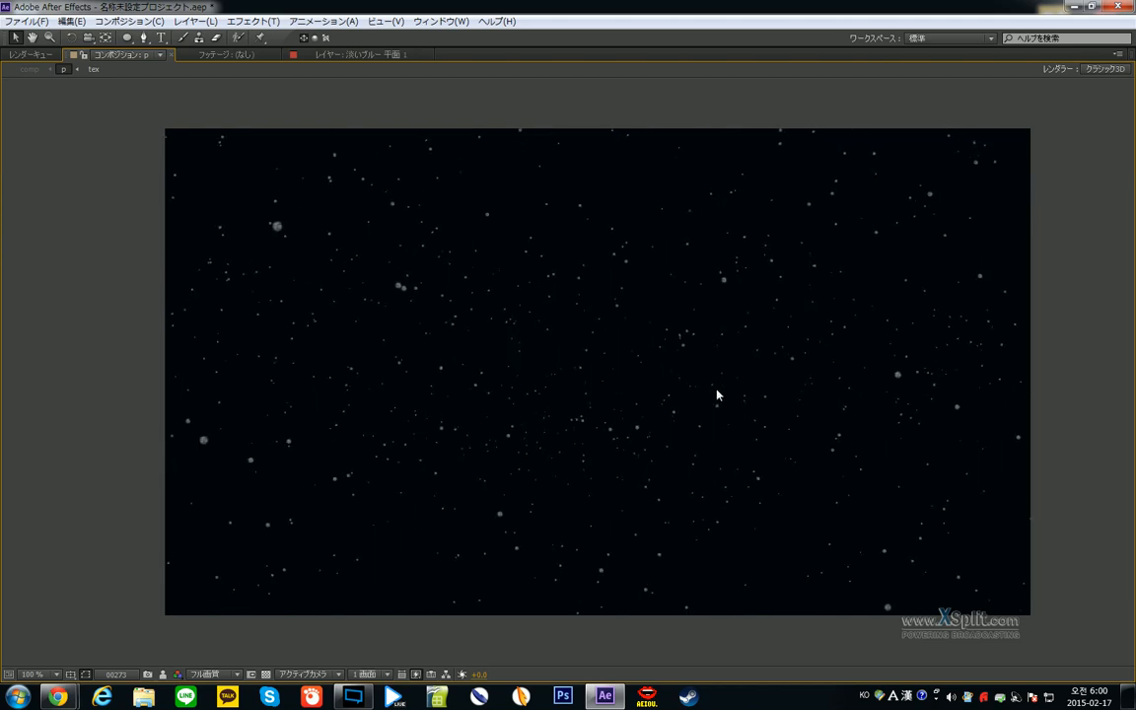
key("space")
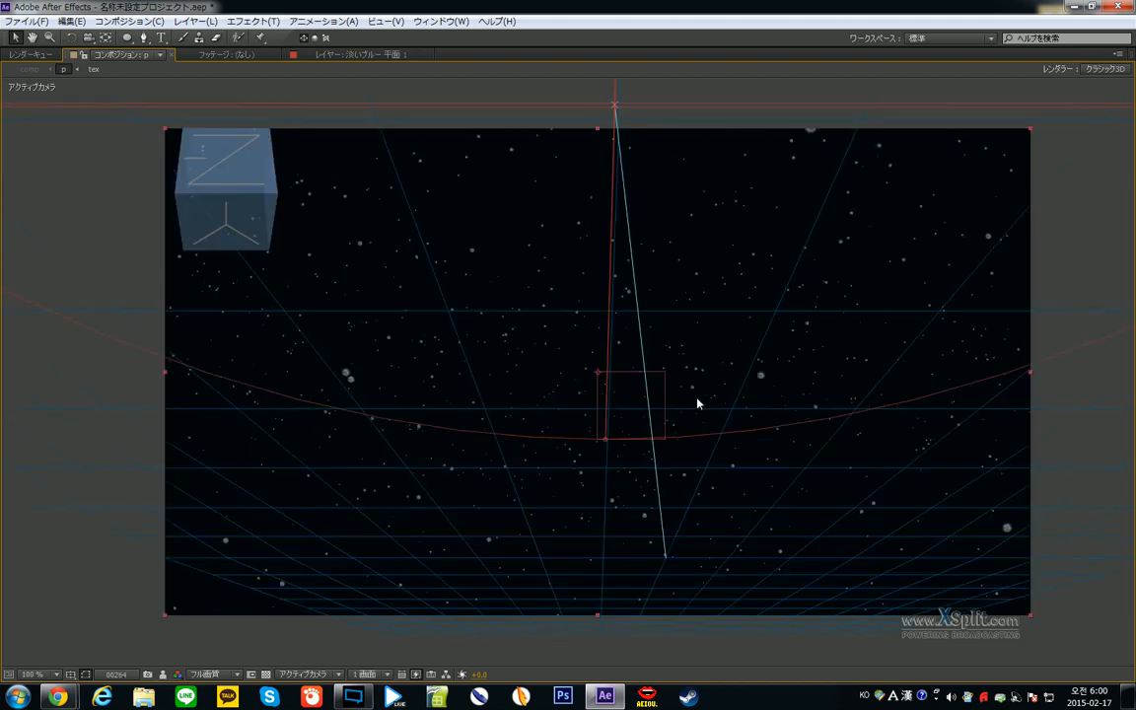
key("grave")
- Set the null's X Rotation to 90° and preview the particles in the enlarged composition view
left_click(200, 556)
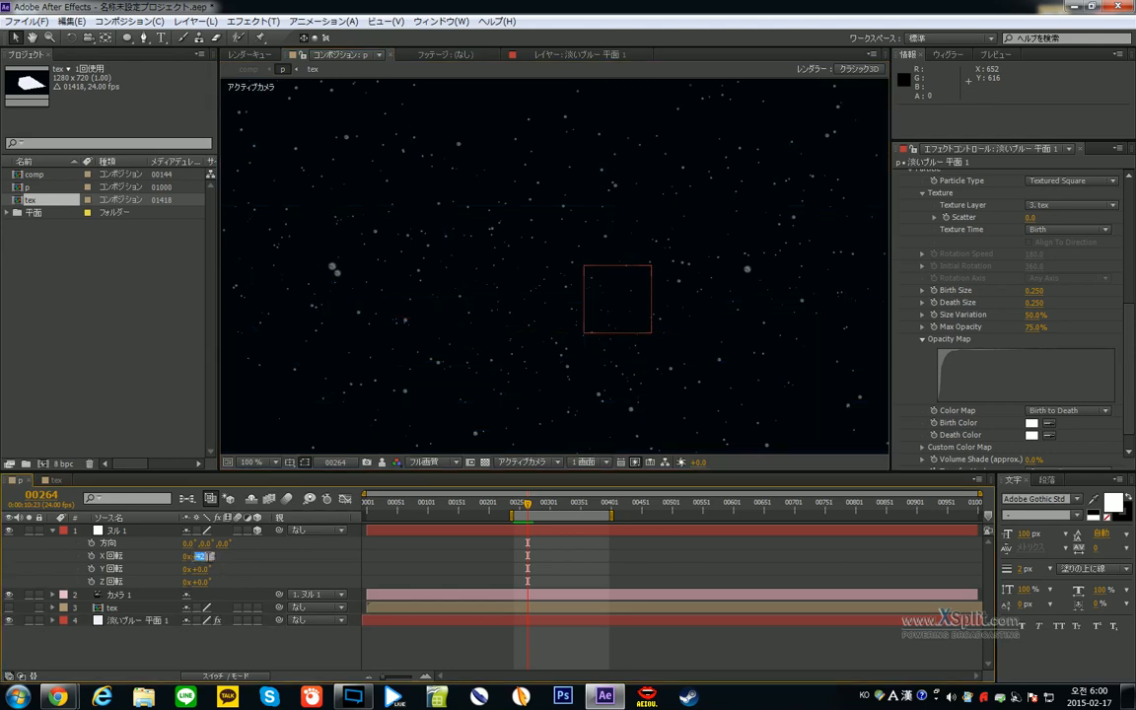
key("Return")
key("grave")
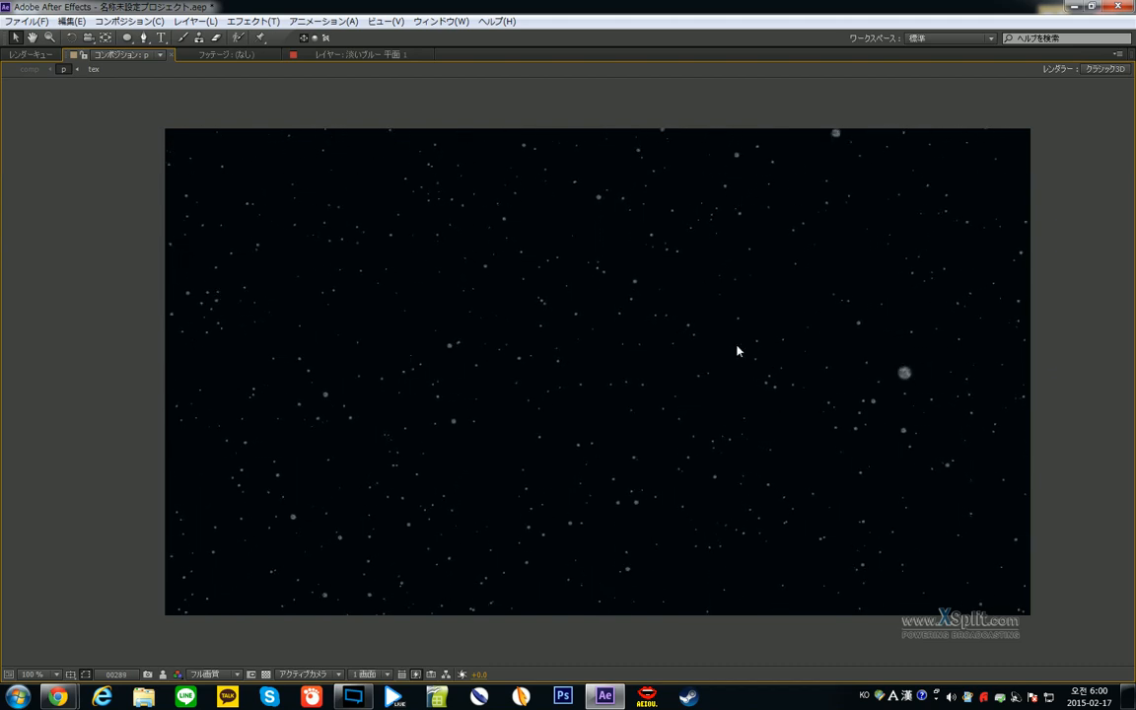
key("space")
key("grave")
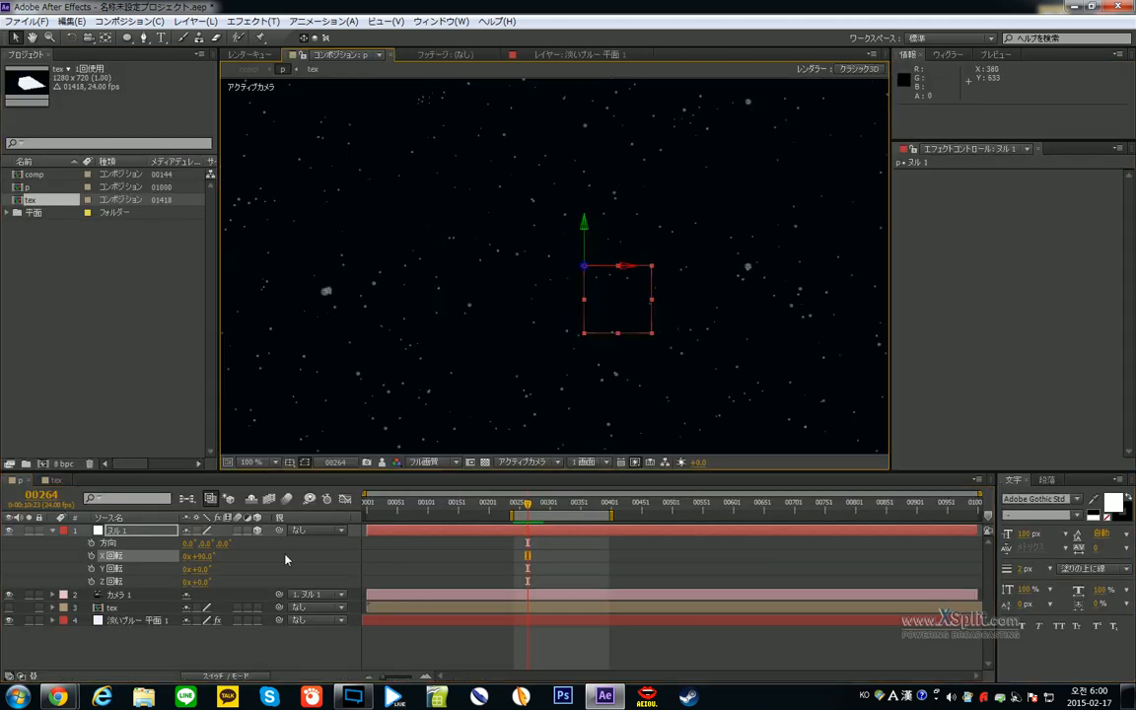
- Set the null's X Rotation to -70° and preview the result in the enlarged view
left_click(218, 556)
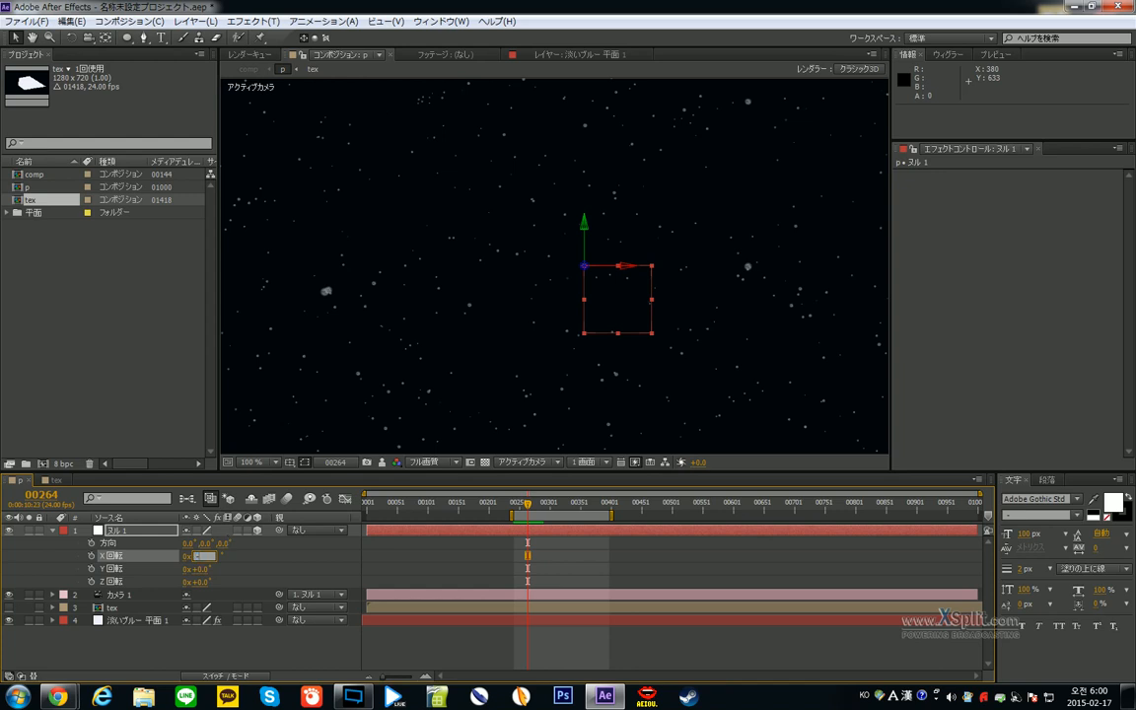
key("grave")
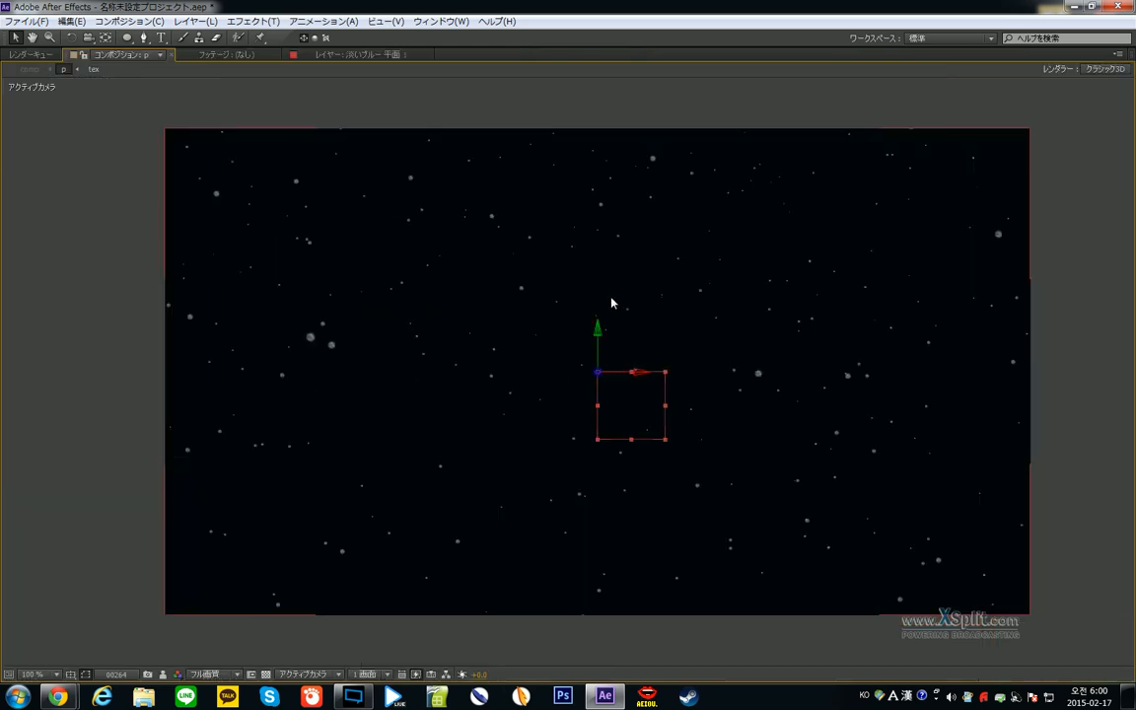
key("space")
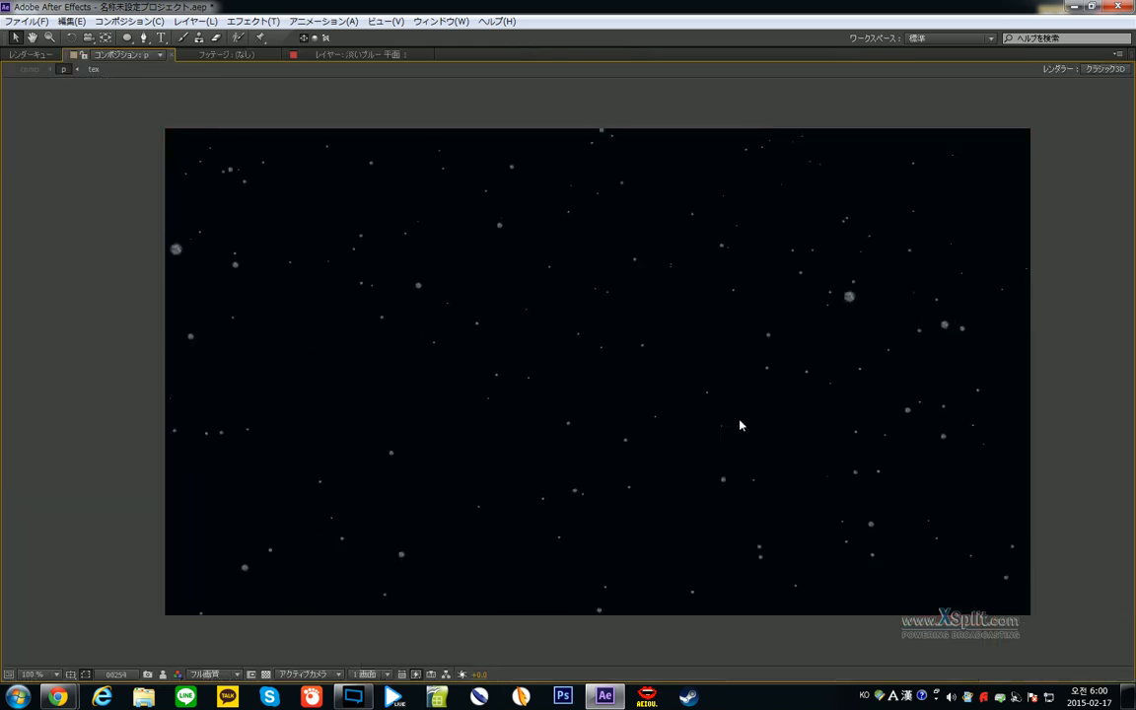
key("space")
key("grave")
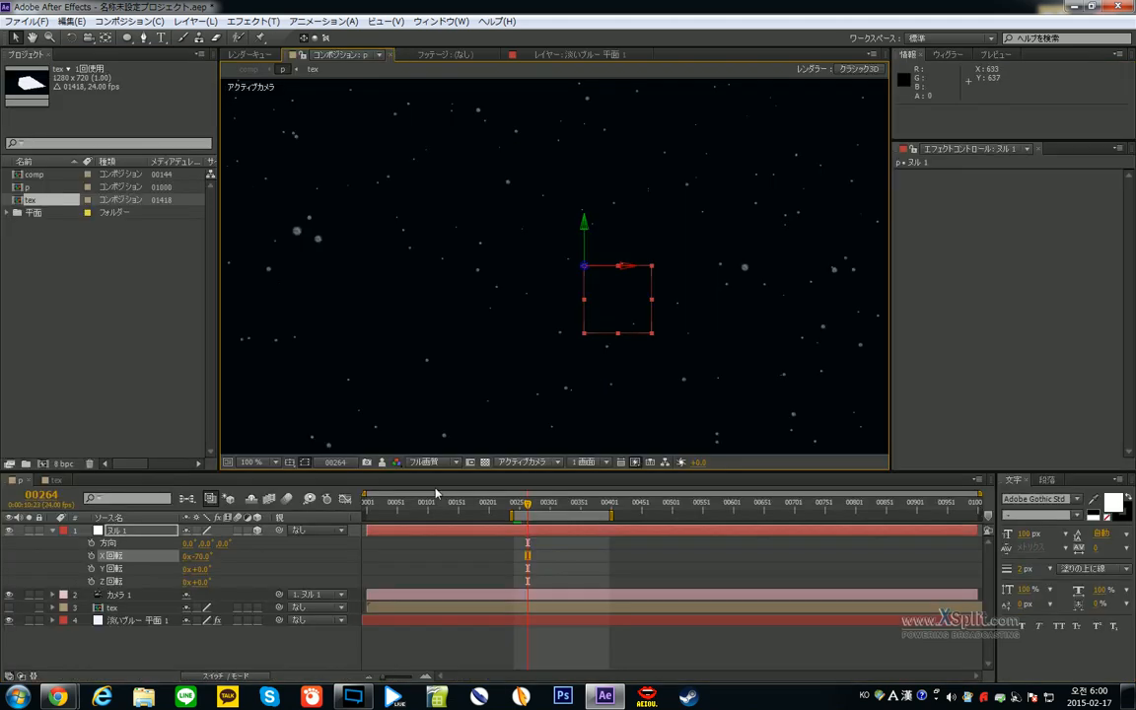
- Set the null's X Rotation to -45° and play an enlarged preview of the particles
left_click(201, 556)
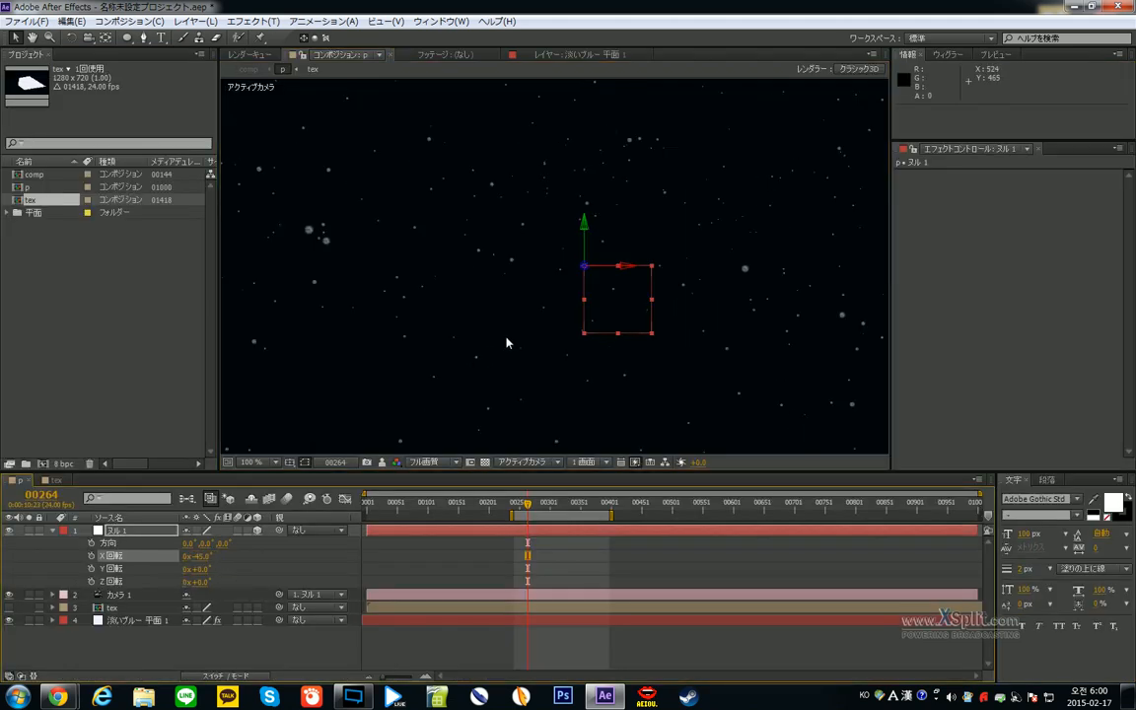
key("grave")
key("space")
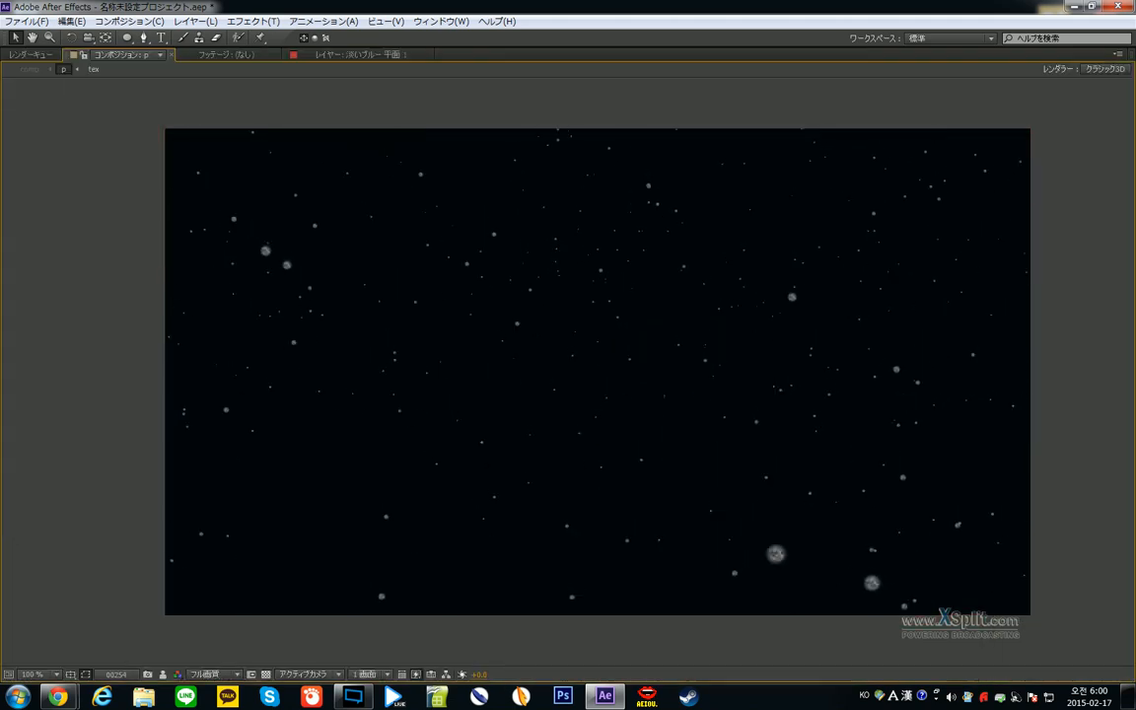
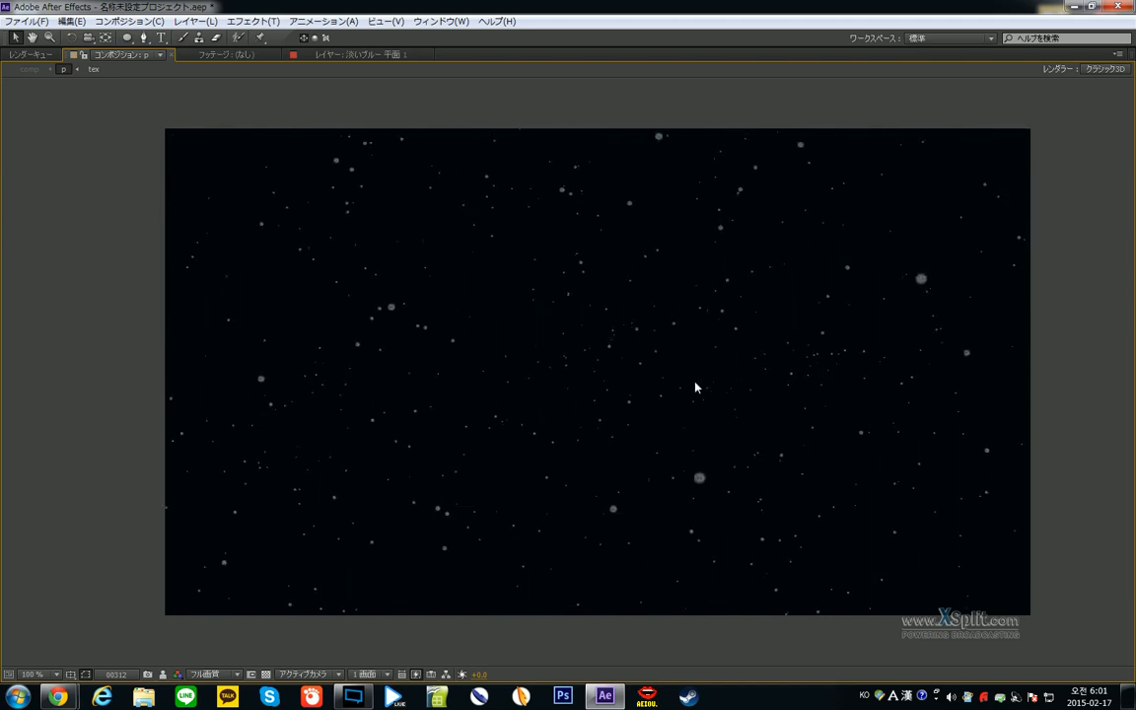
- Select the pale blue solid and preview the falling particles in the enlarged composition view
key("space")
key("grave")
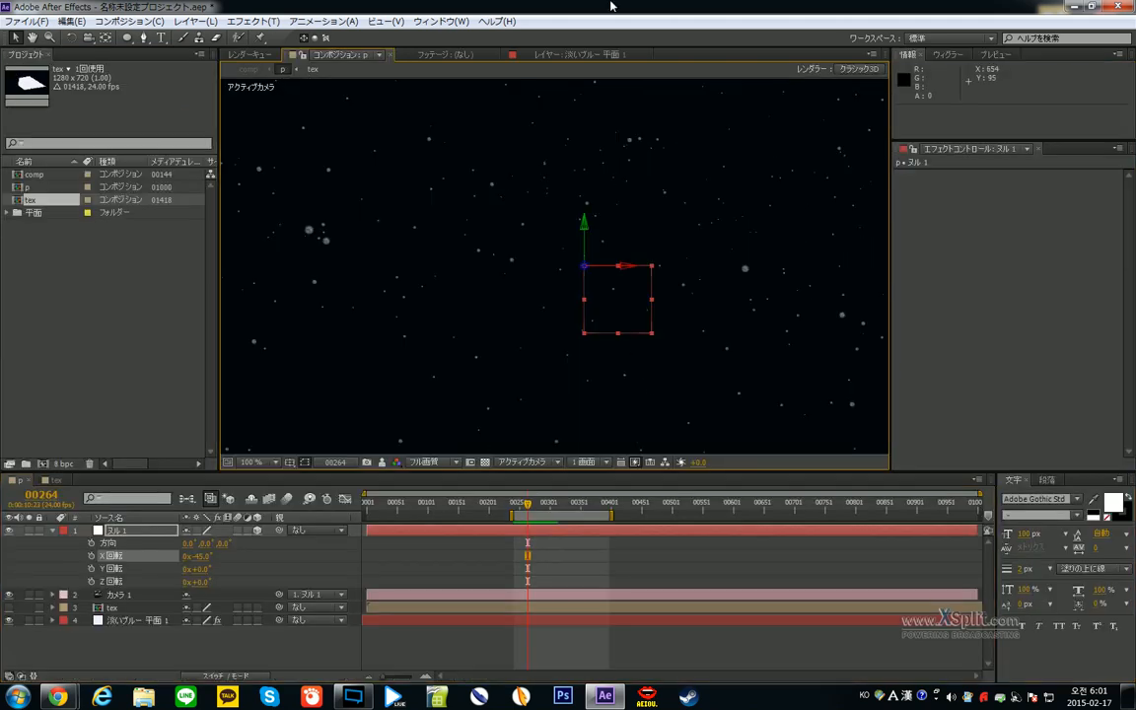
left_click(112, 608)
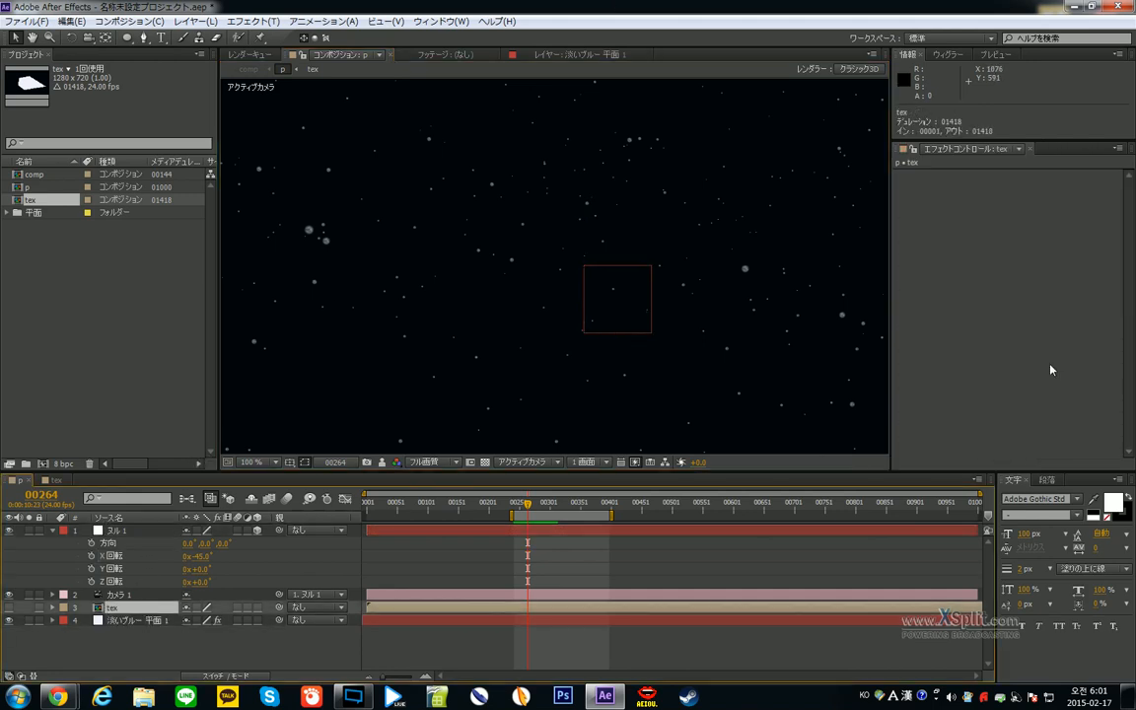
left_click(126, 620)
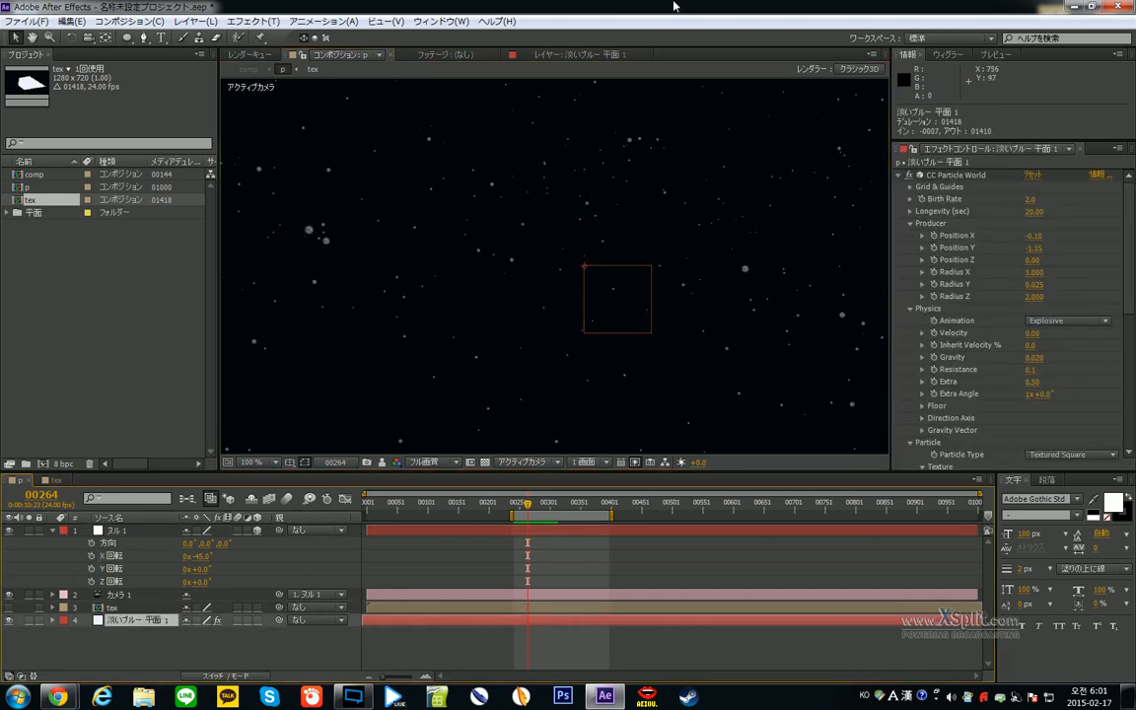
key("grave")
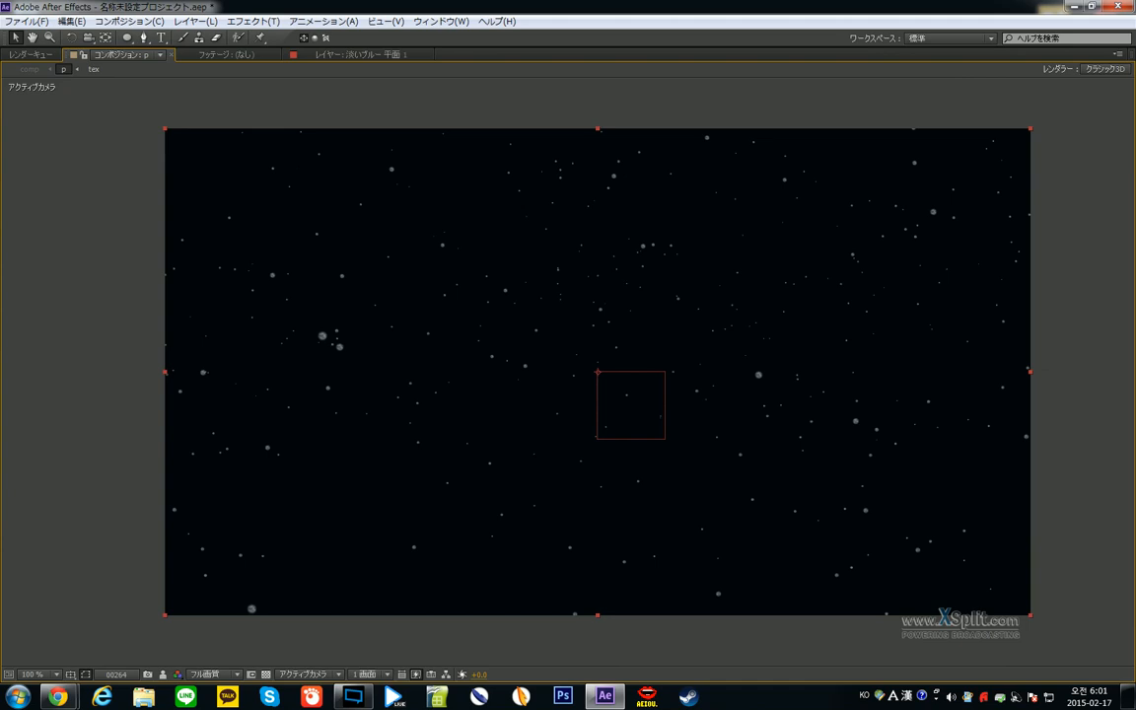
key("space")
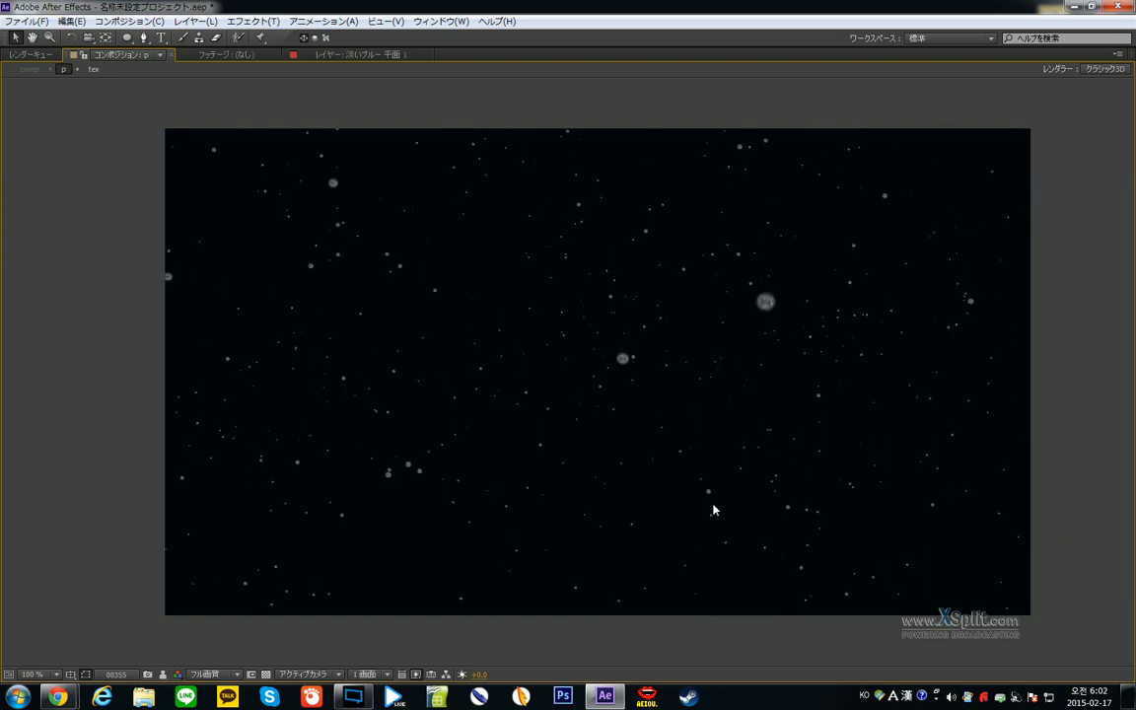
key("space")
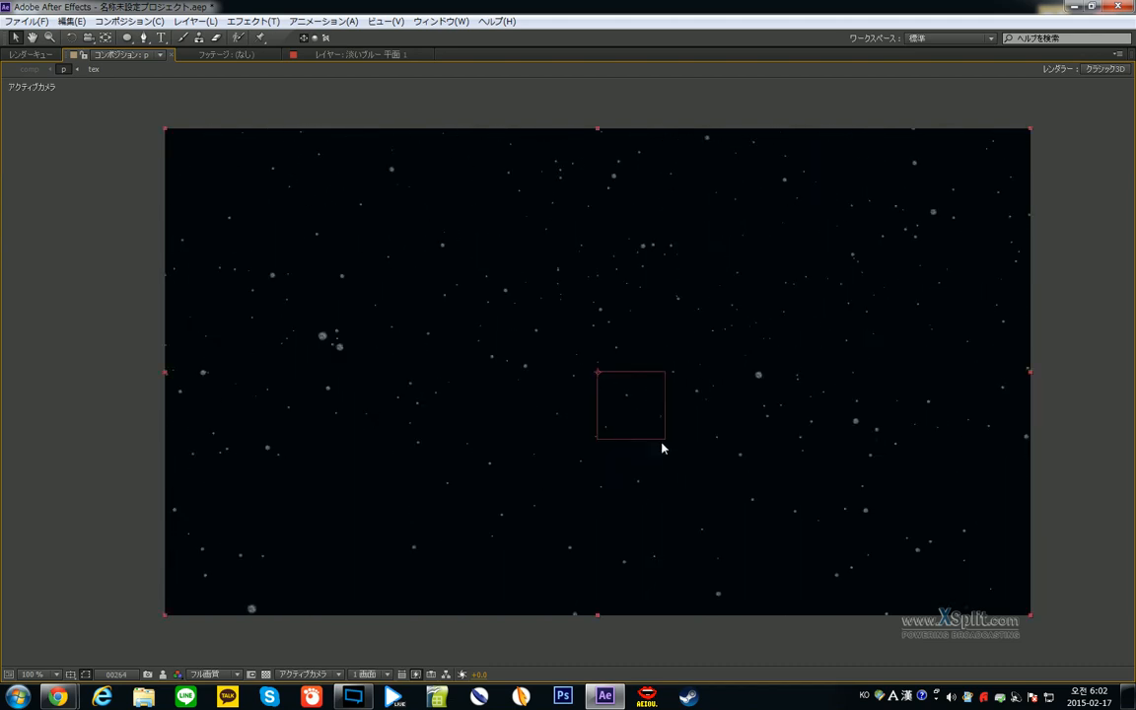
key("grave")
- Go to frame 283, inspect the particles up close and review the camera's settings
scroll(568, 348, "down", 2)
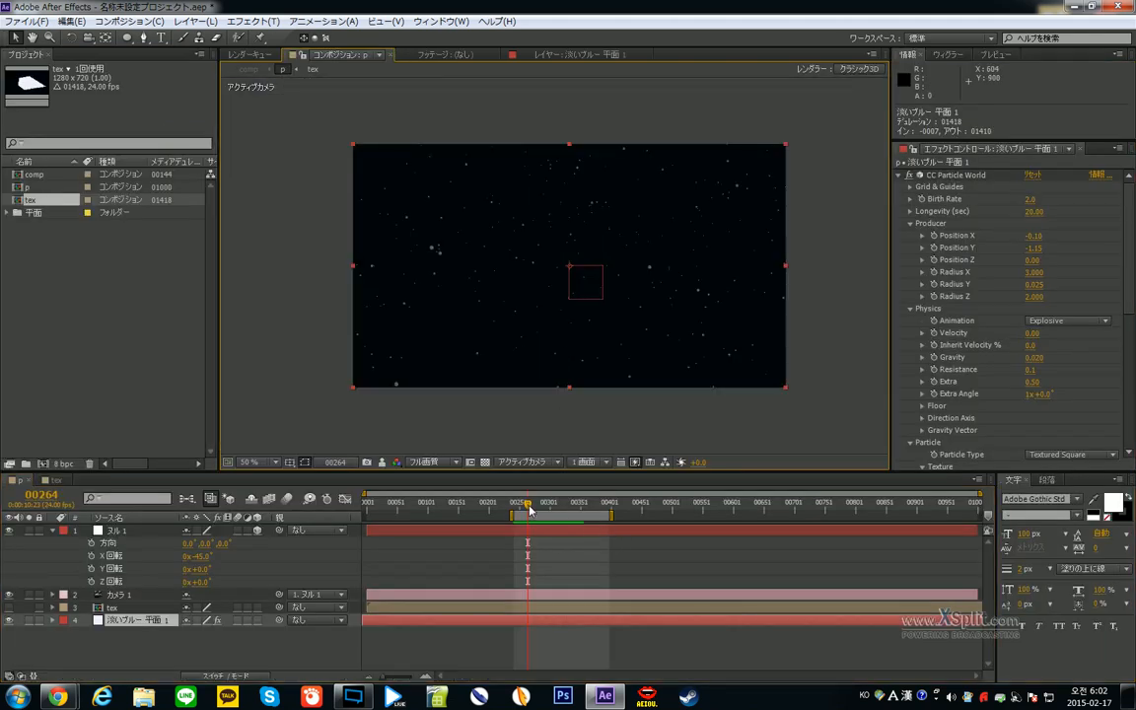
left_click_drag(529, 507, 540, 512)
scroll(647, 267, "up", 3)
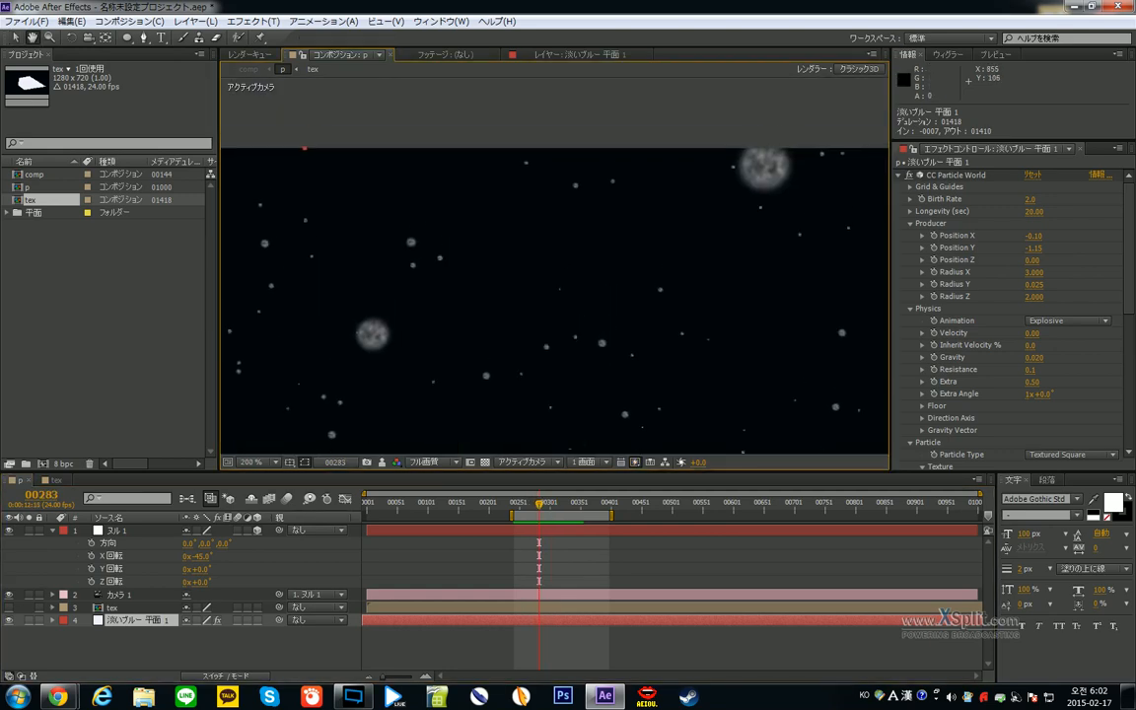
double_click(122, 595)
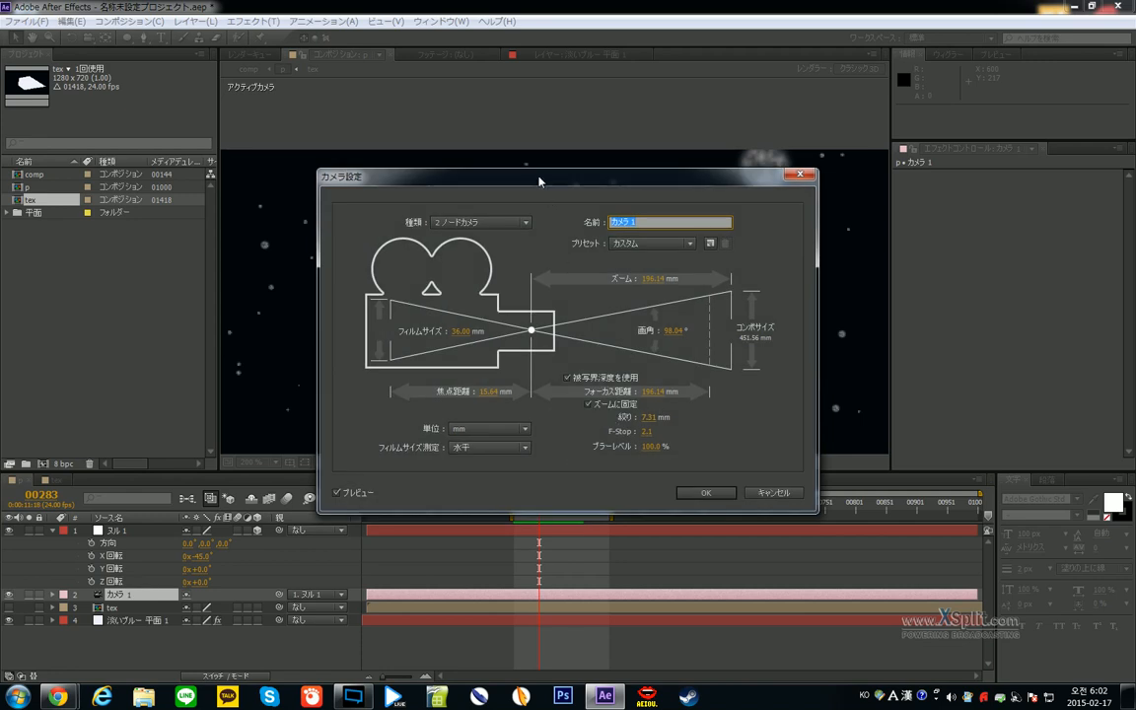
left_click_drag(540, 181, 245, 289)
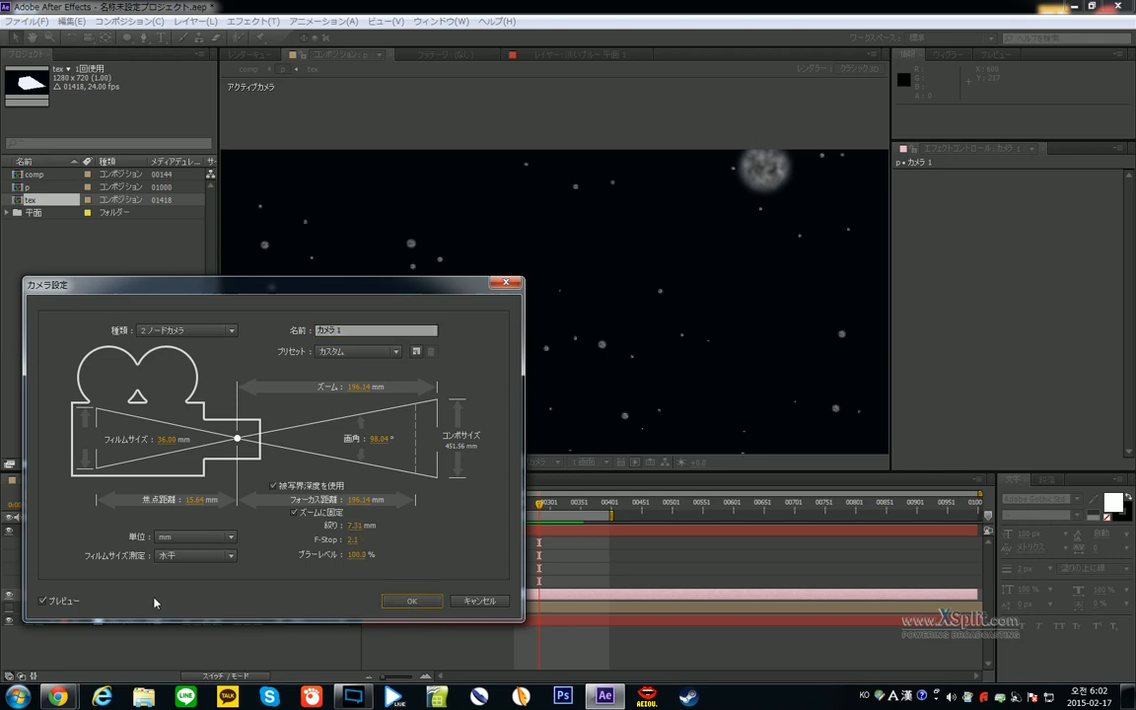
left_click(413, 601)
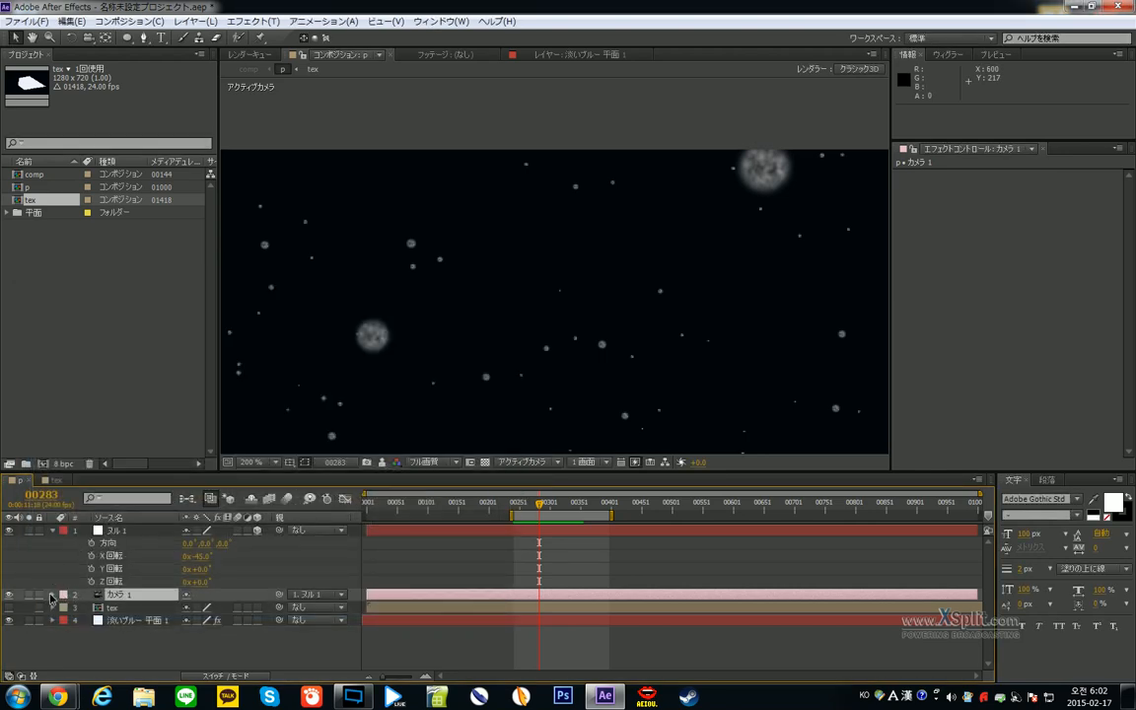
- Expand the camera layer's Camera Options in the timeline
left_click(52, 595)
left_click(65, 620)
scroll(71, 616, "down", 3)
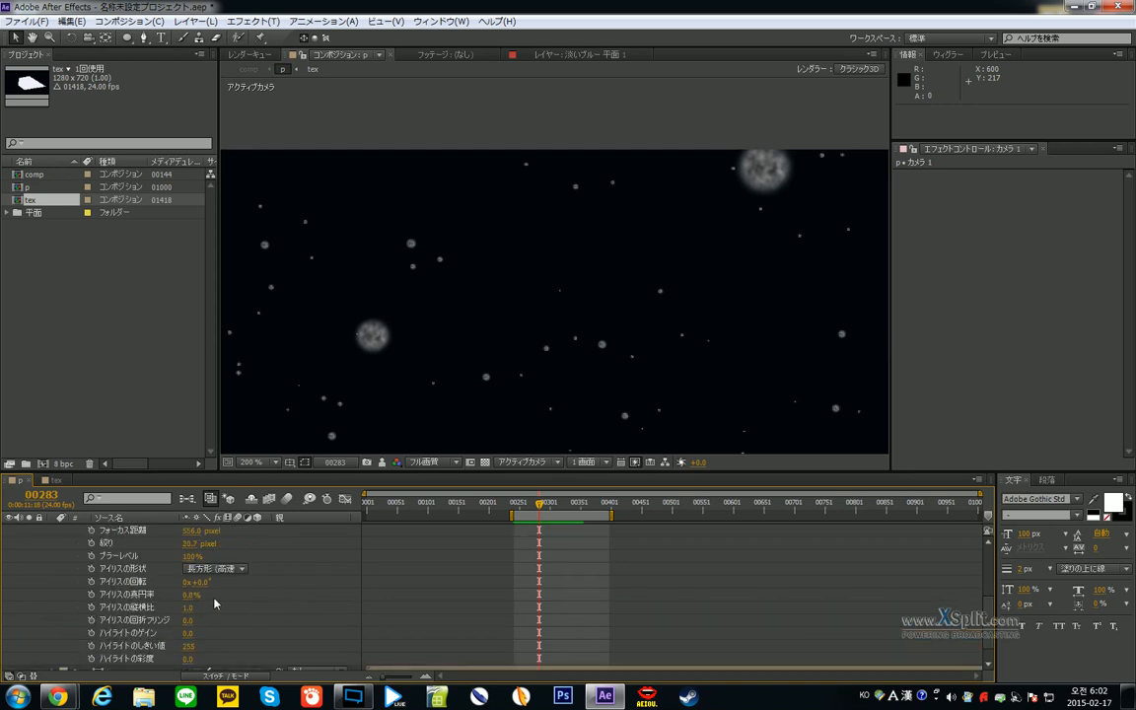
scroll(207, 599, "up", 2)
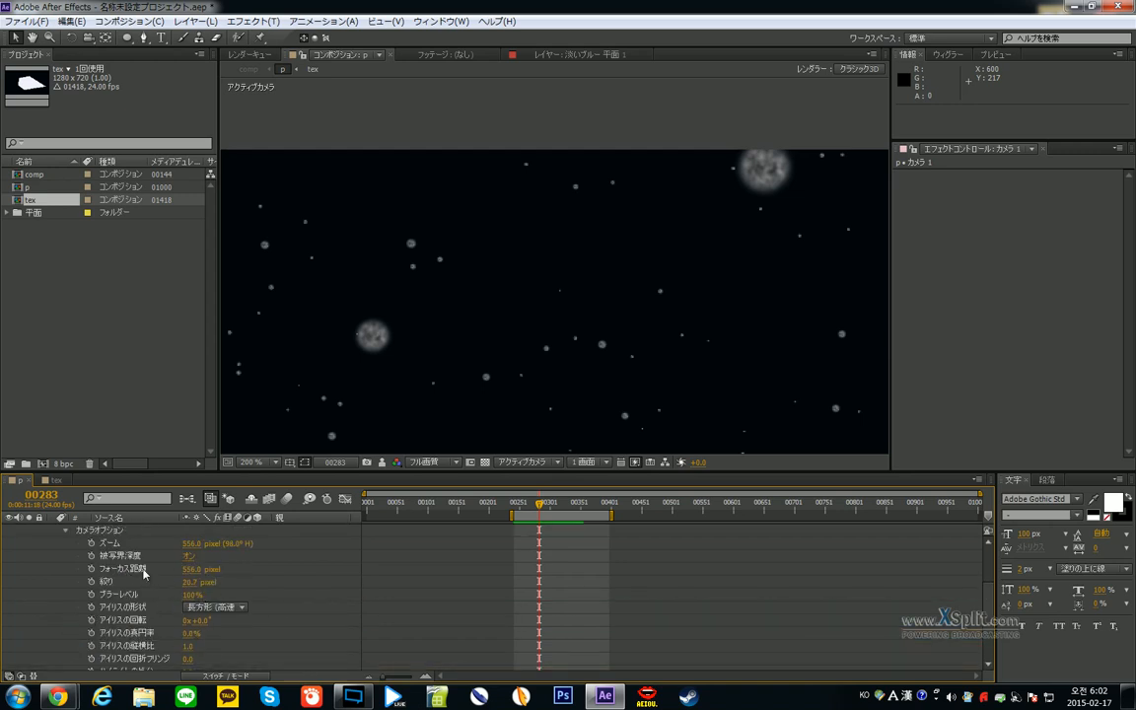
- Try camera Focus Distances of 100 and 500 pixels, and undo the last change
left_click_drag(192, 569, 226, 578)
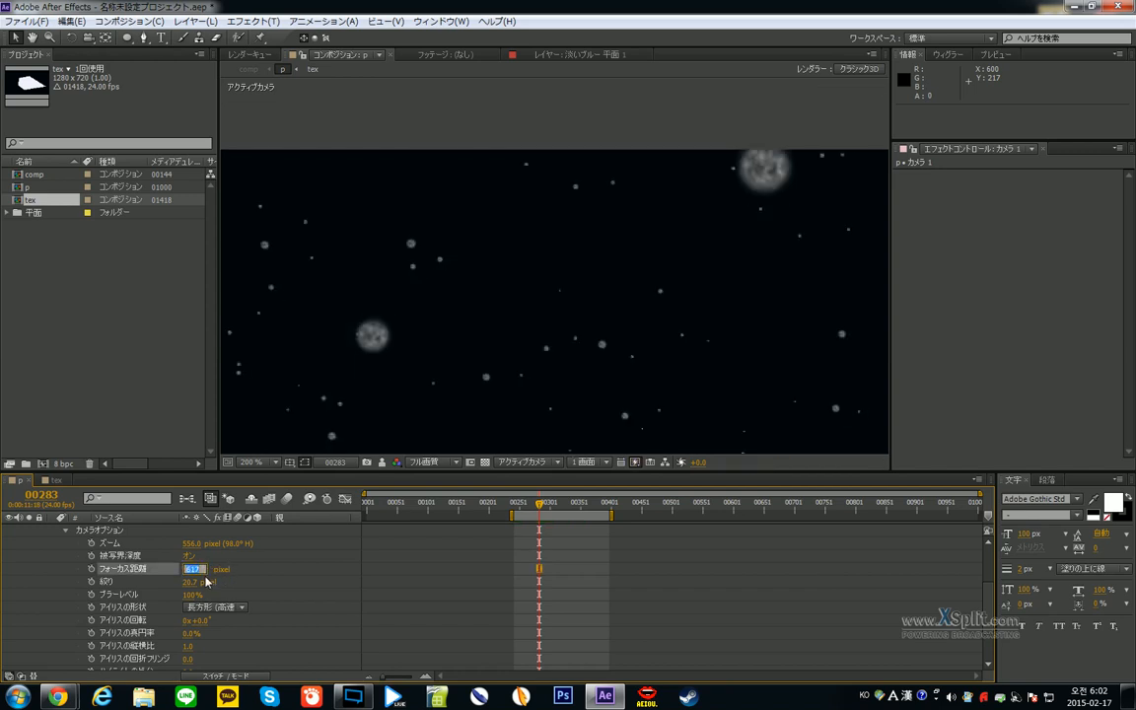
type("190")
key("Return")
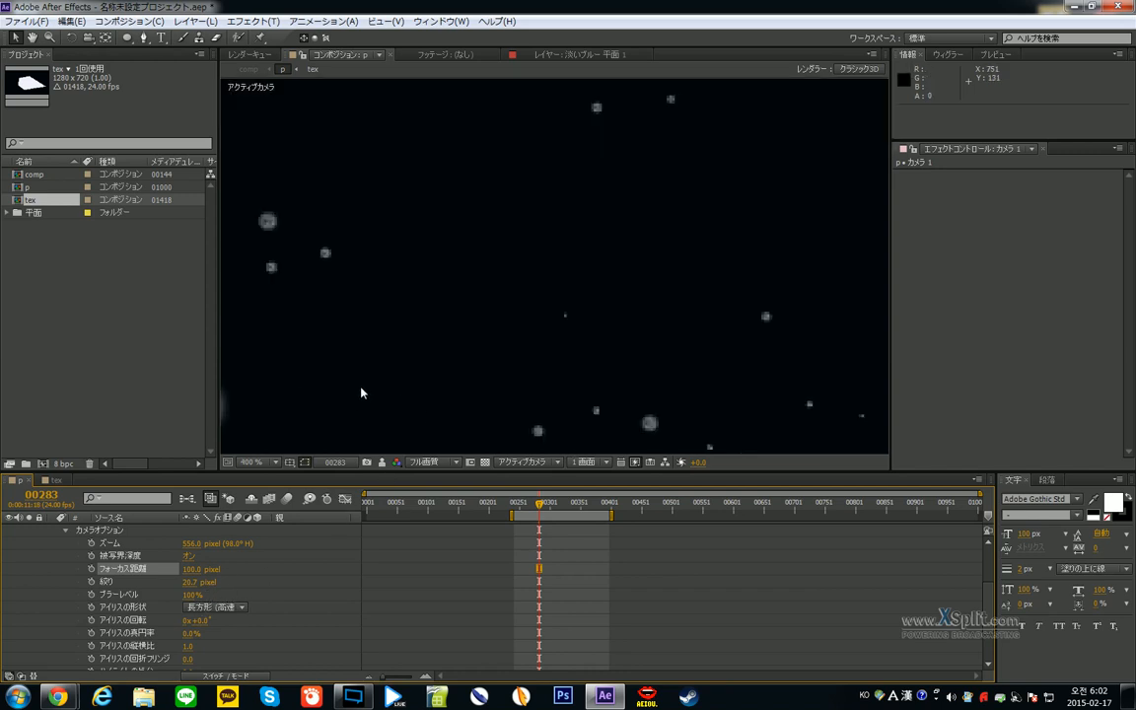
left_click(192, 569)
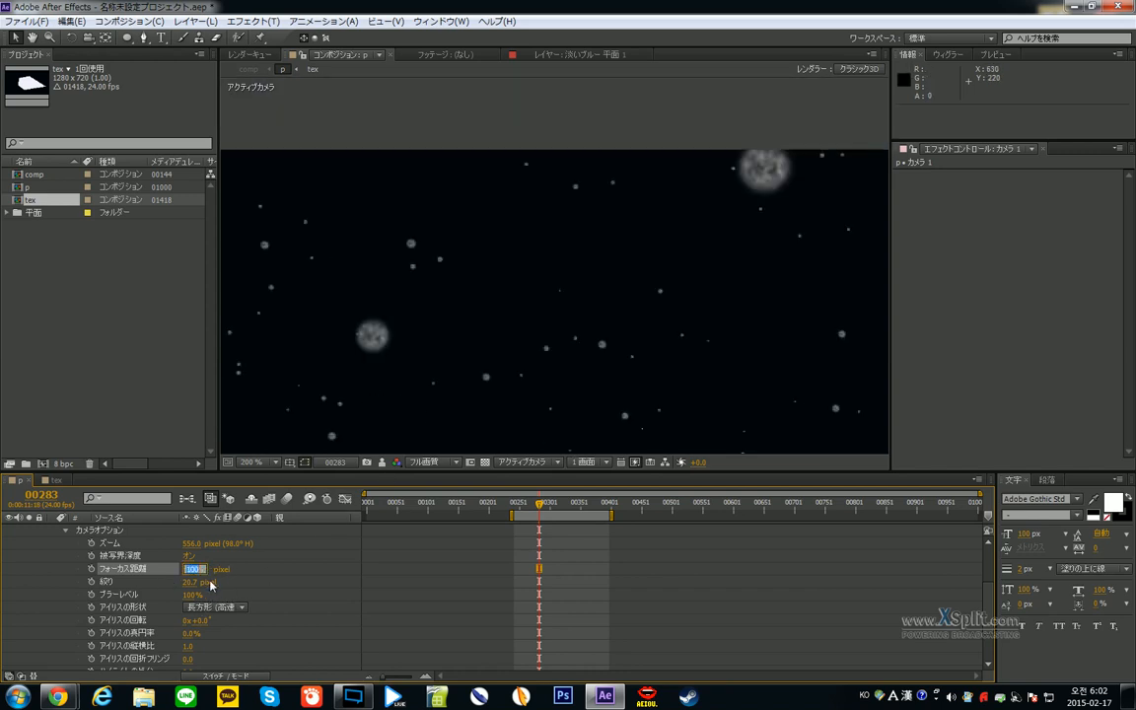
type("500")
key("Return")
key("ctrl+z")
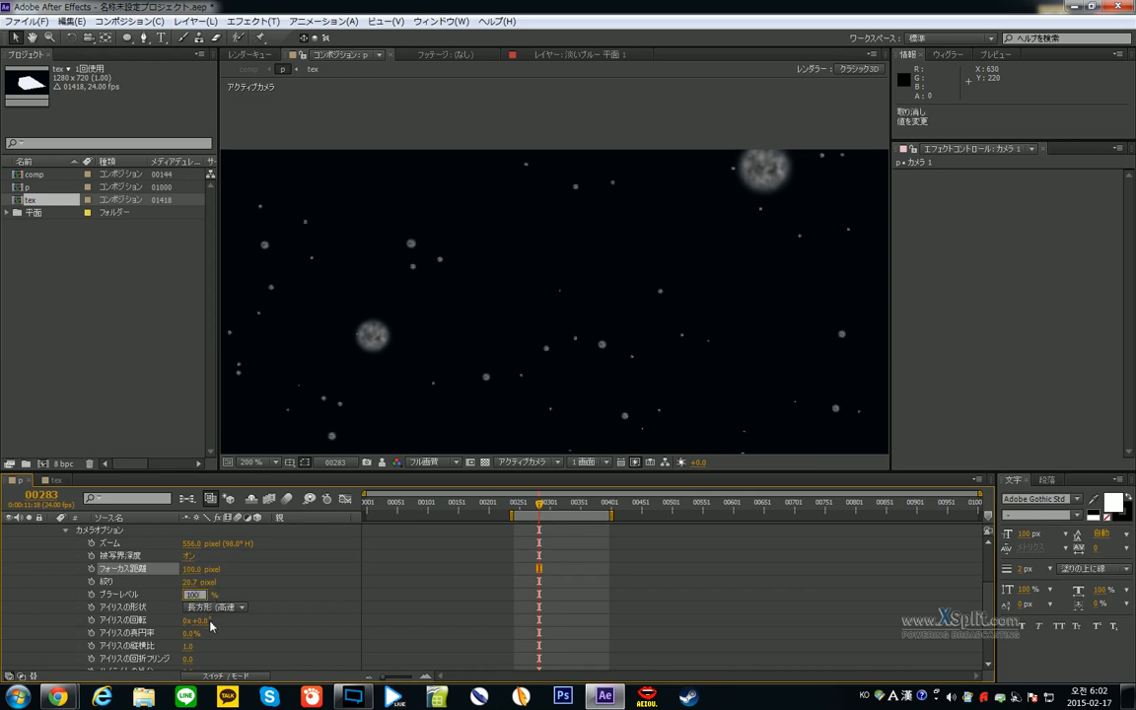
- Set the camera's Blur Level to 1000%
type("1000")
key("Return")
left_click(294, 595)
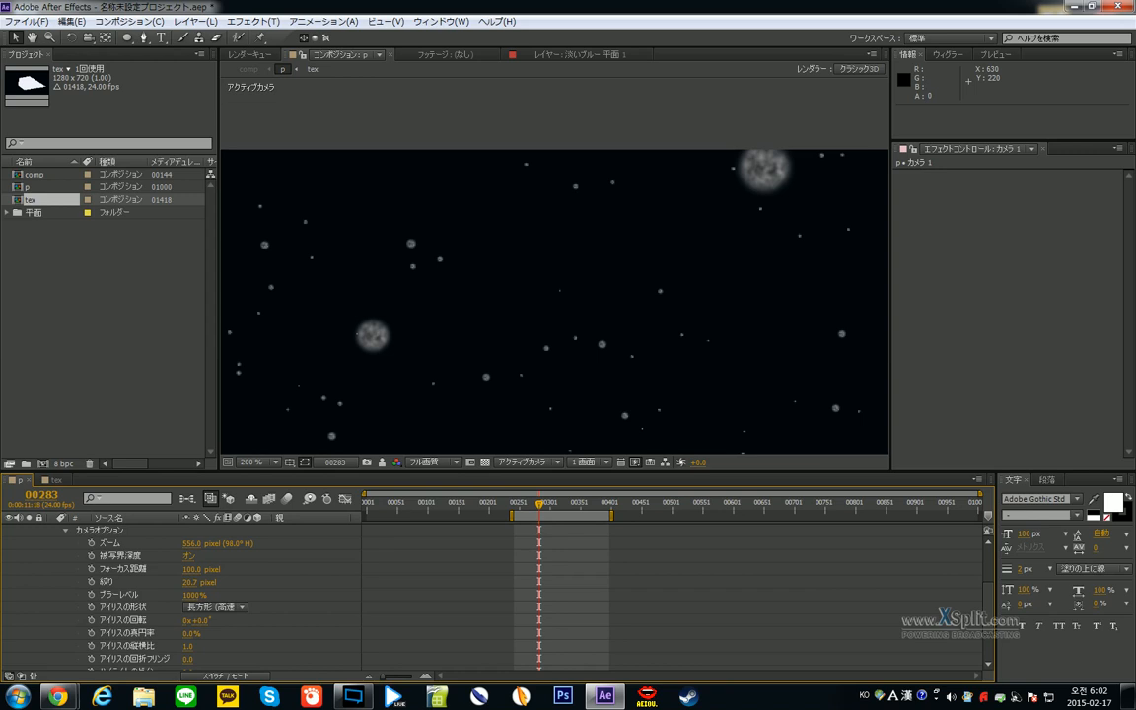
- Try camera Focus Distances of 10 and 1000 pixels to test the depth of field
left_click_drag(191, 569, 236, 569)
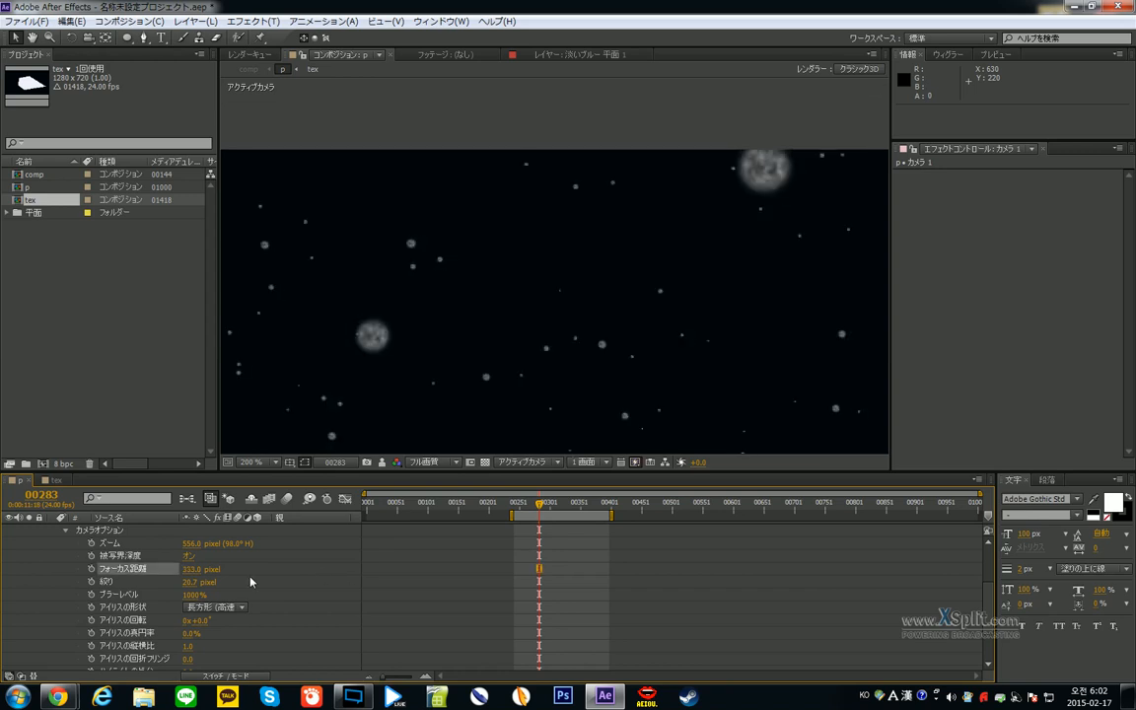
type("10")
key("Return")
left_click(191, 569)
type("1000")
key("Return")
- Try making the pale blue solid a 3D layer, and switch it back to 2D
scroll(306, 592, "down", 3)
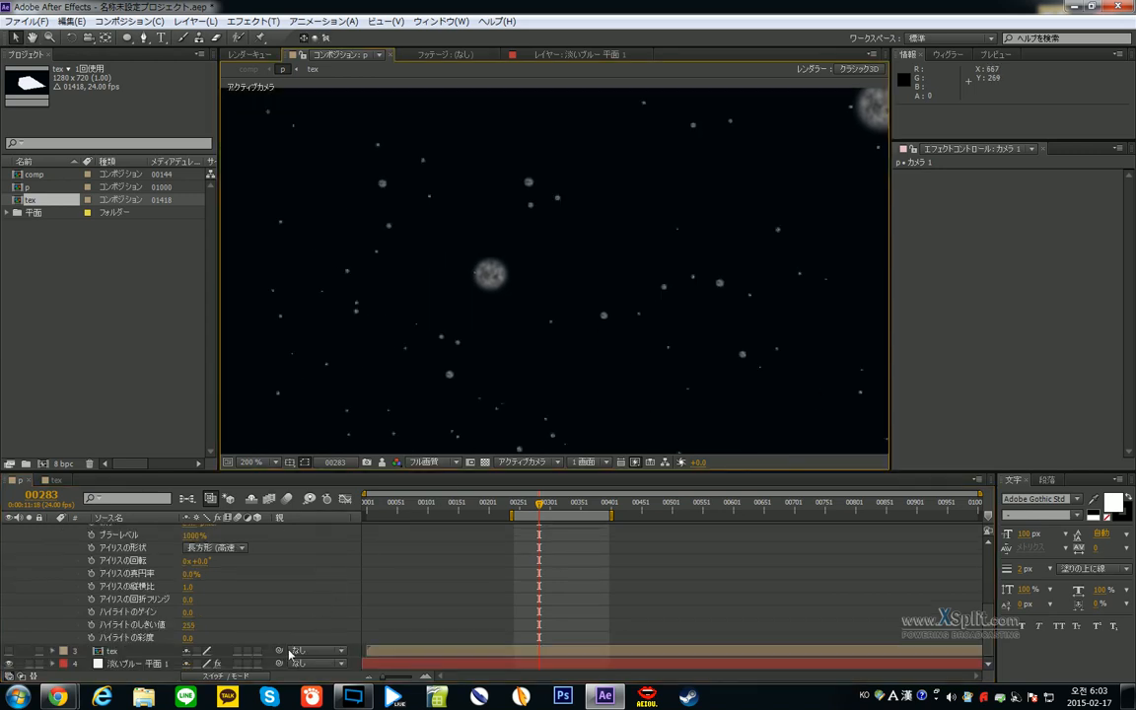
left_click(258, 669)
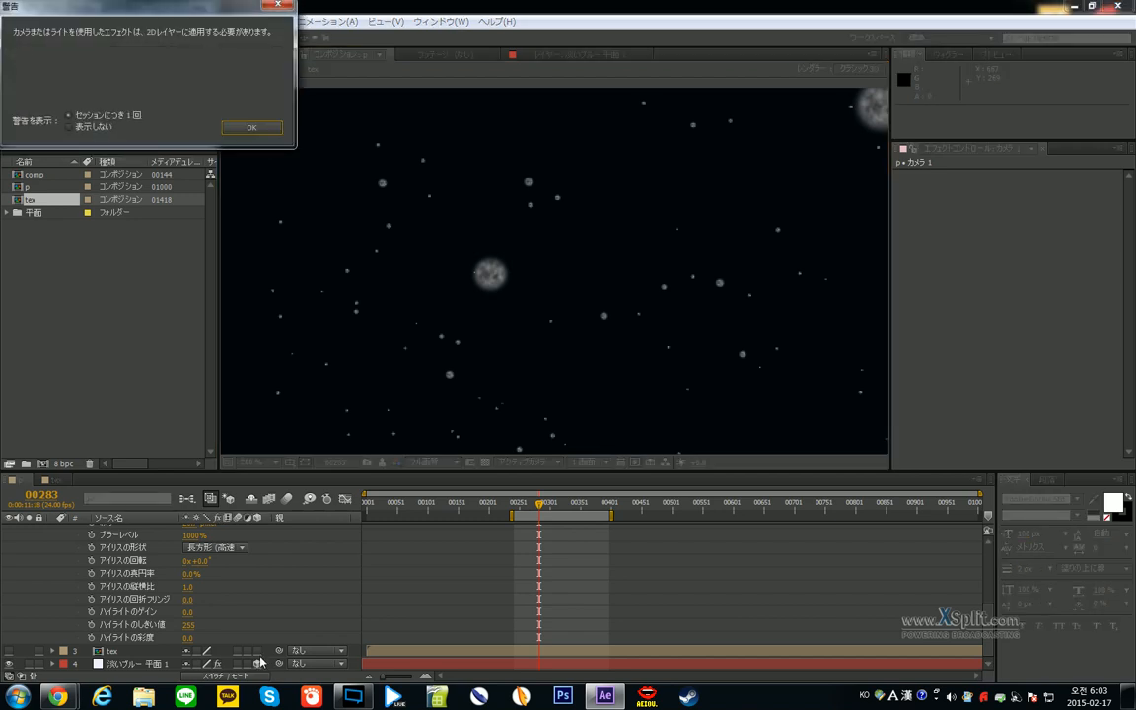
left_click(252, 127)
scroll(695, 233, "down", 2)
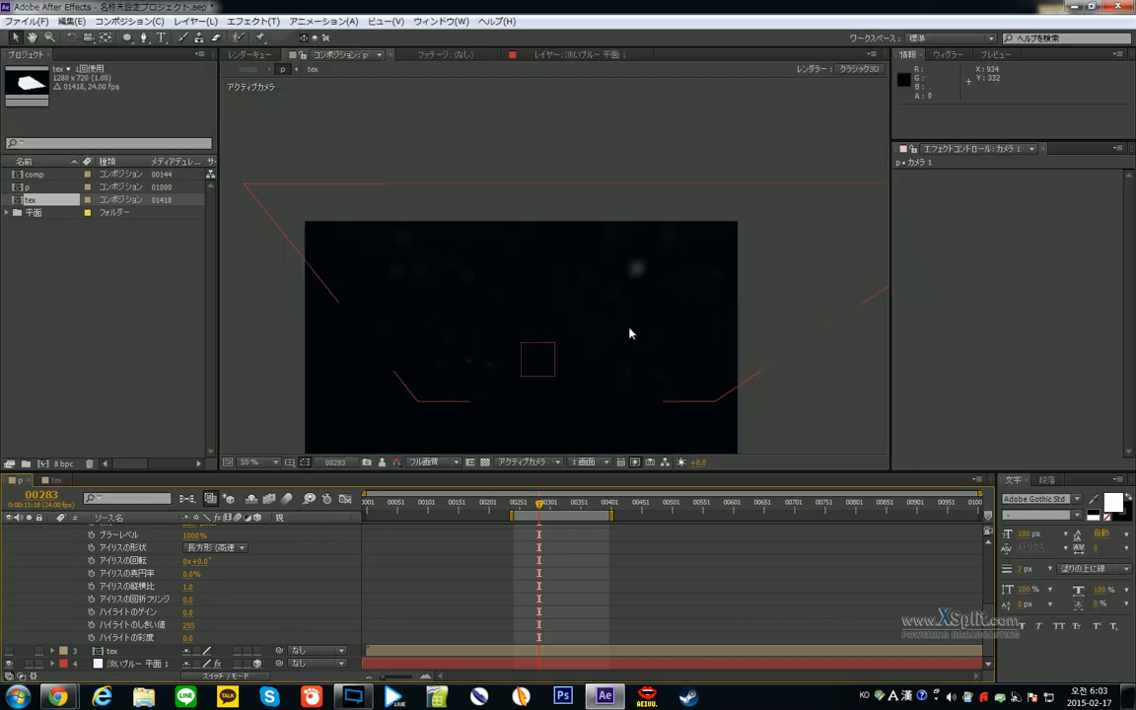
left_click(259, 664)
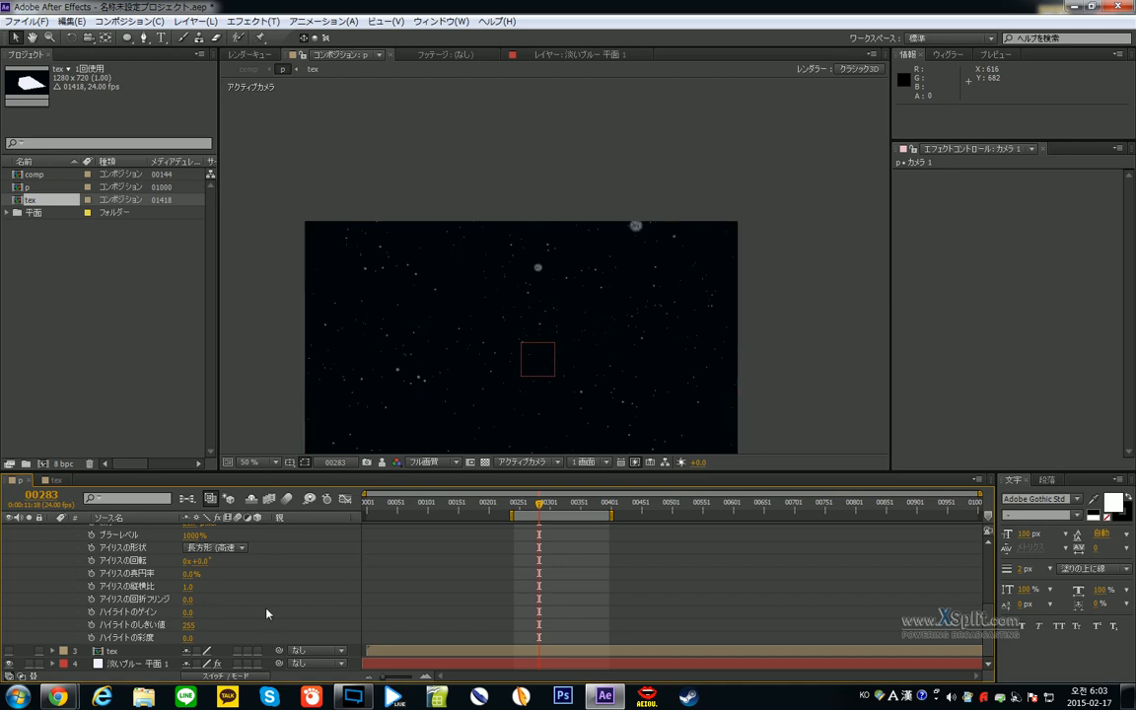
- Lock the camera's focus distance to its zoom in the camera settings
scroll(463, 445, "up", 2)
scroll(247, 602, "up", 4)
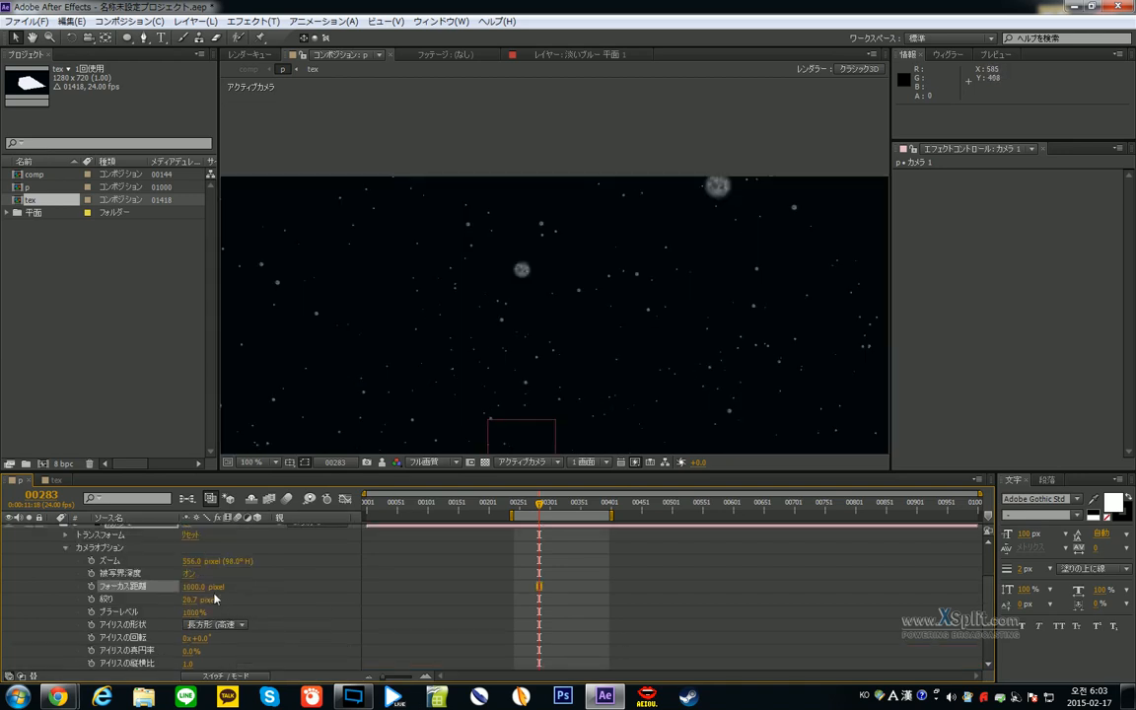
scroll(236, 606, "down", 1)
scroll(232, 608, "down", 2)
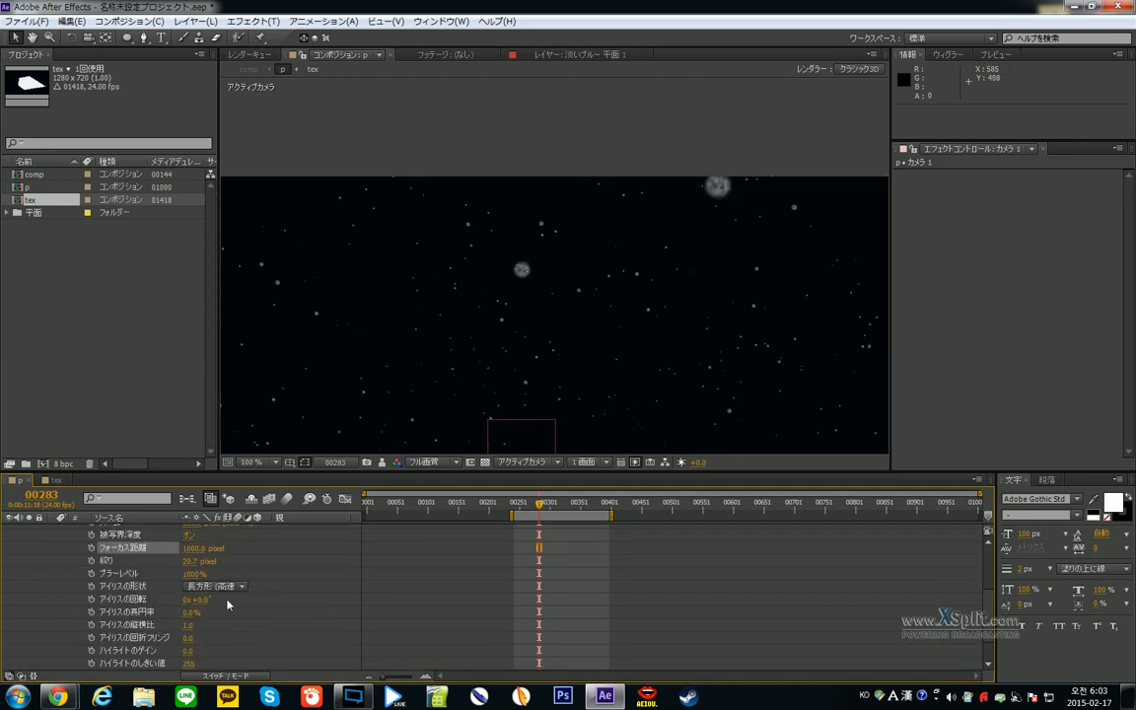
scroll(138, 591, "up", 6)
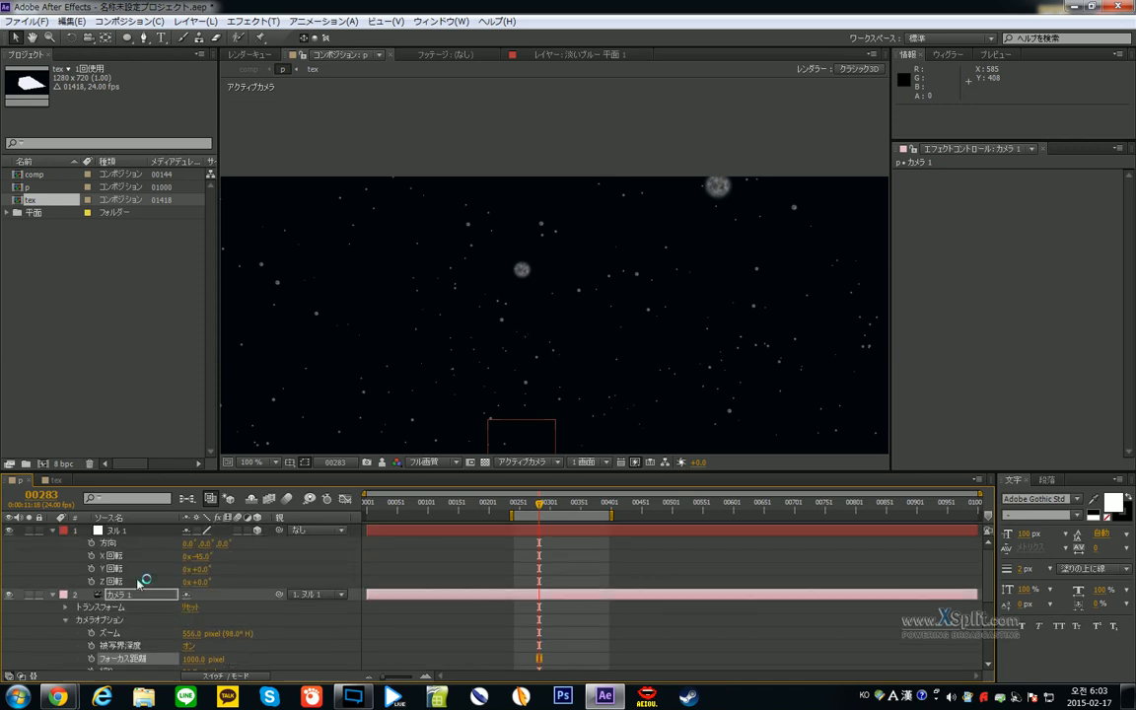
double_click(123, 596)
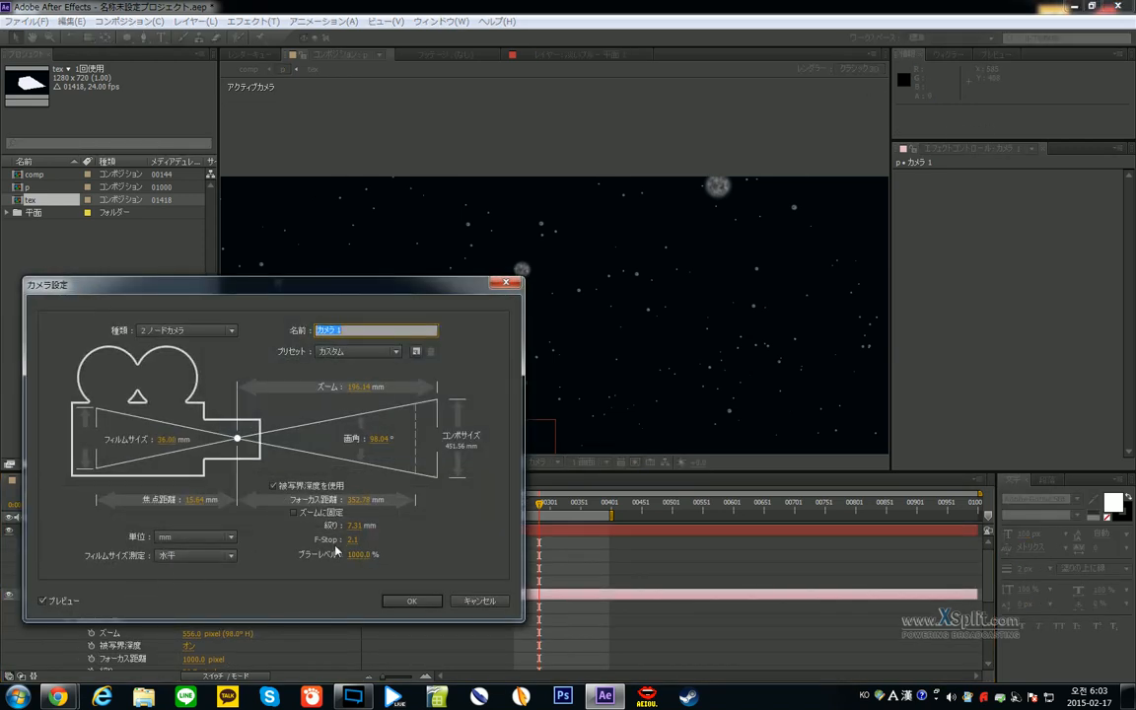
left_click(317, 520)
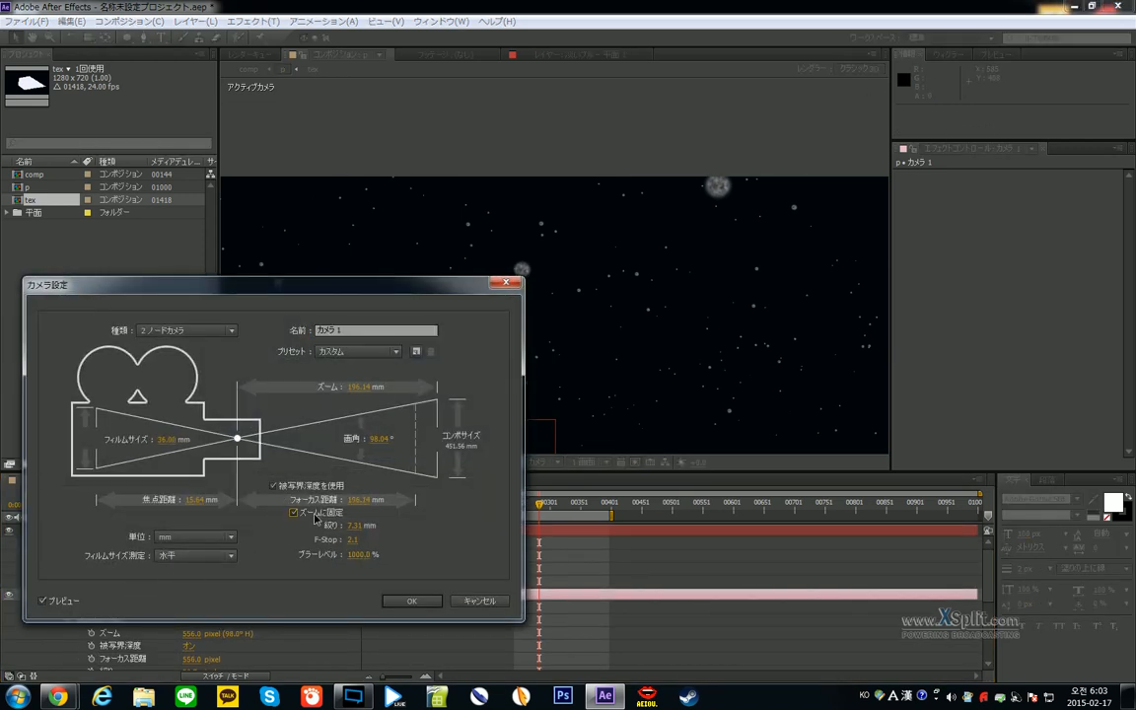
left_click(407, 602)
- Unlock the camera's focus distance from its zoom and set Focus Distance to 1132 pixels
double_click(153, 598)
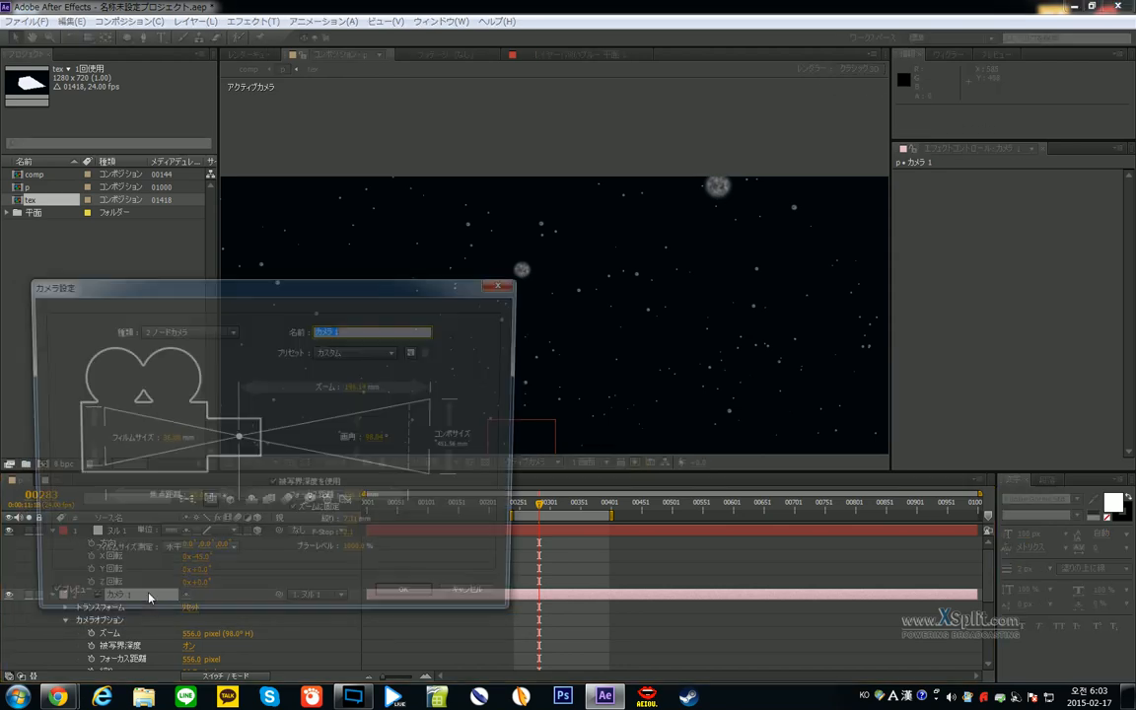
left_click(309, 520)
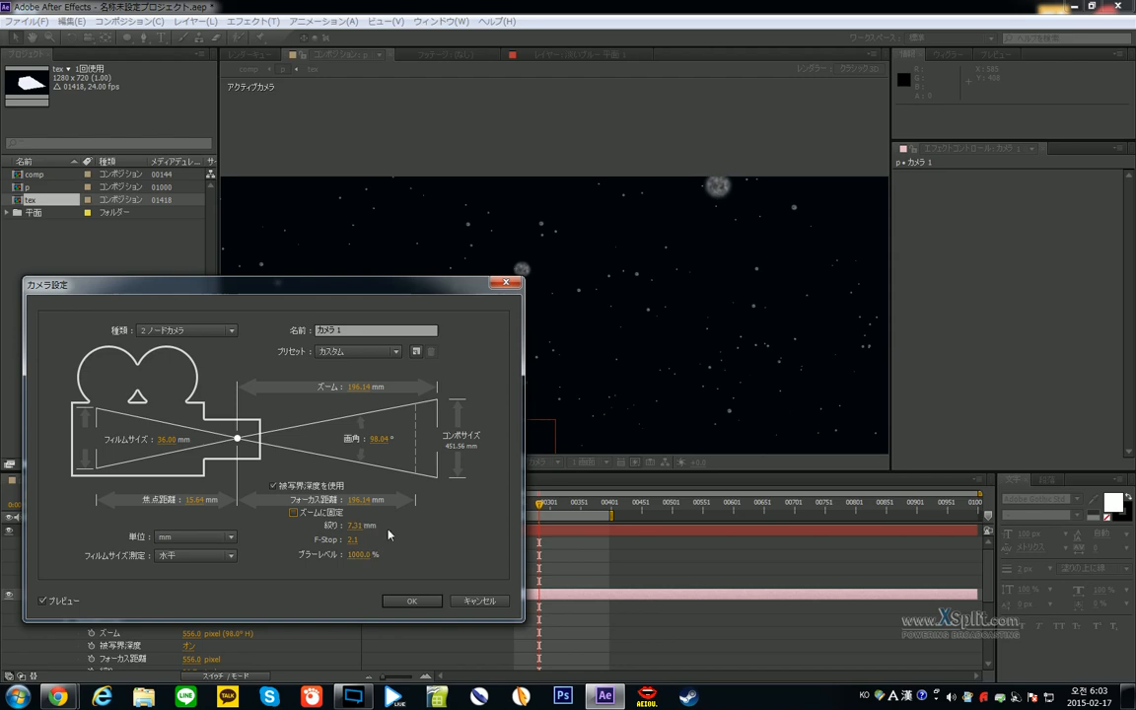
left_click(412, 600)
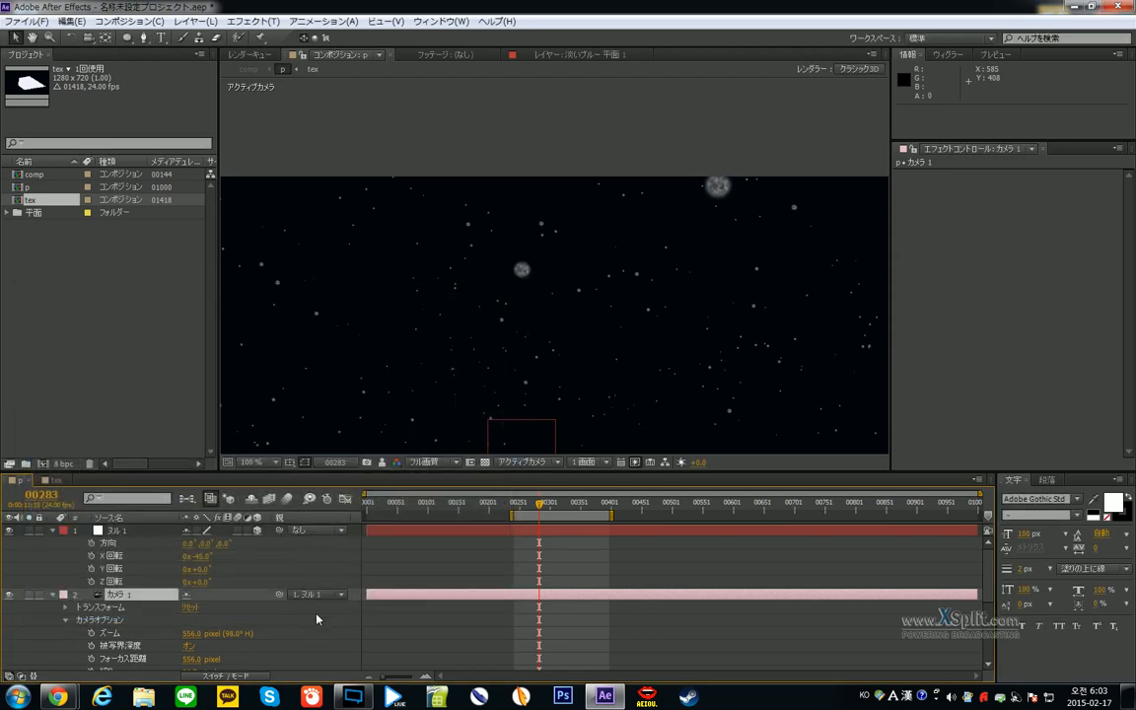
scroll(295, 621, "down", 2)
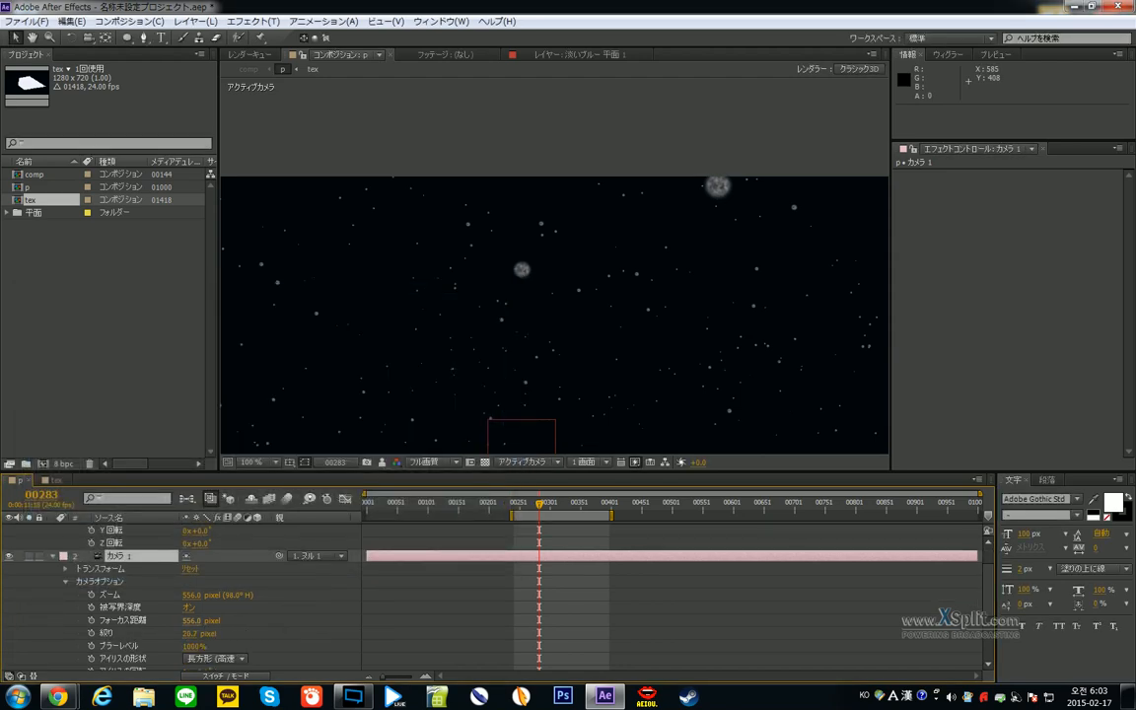
left_click_drag(199, 620, 578, 621)
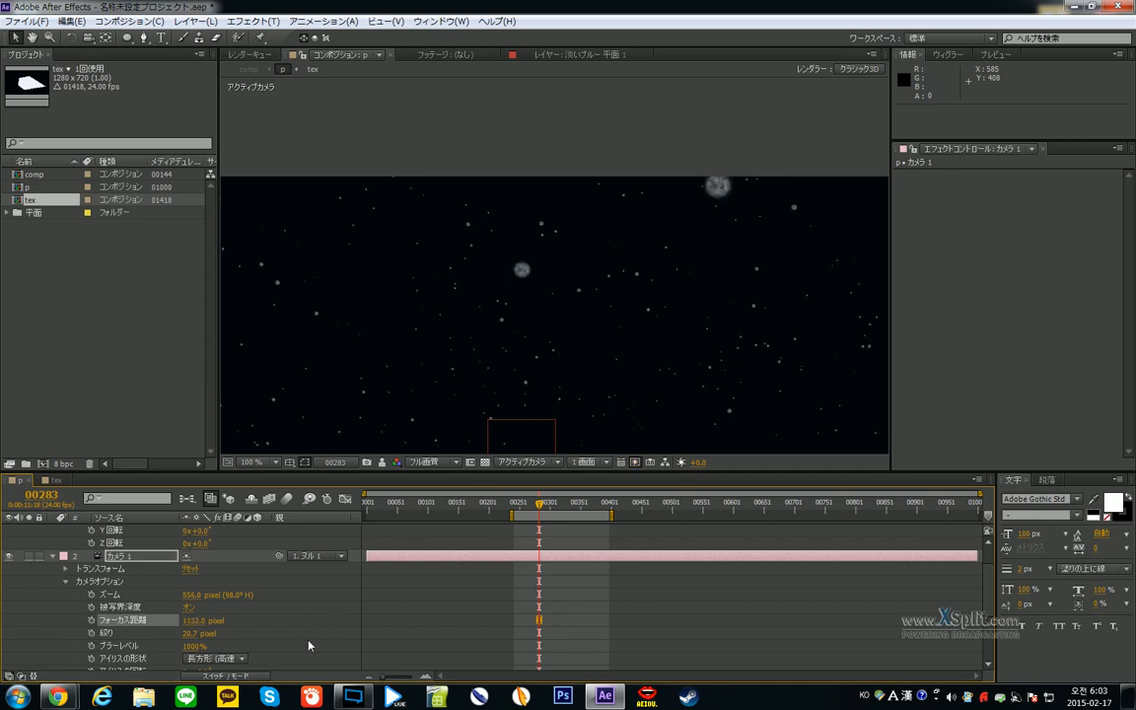
- Collapse the properties of all layers in the timeline and display the pale blue solid's CC Particle World settings
left_click(270, 641)
key("ctrl+a")
key("u")
left_click(193, 623)
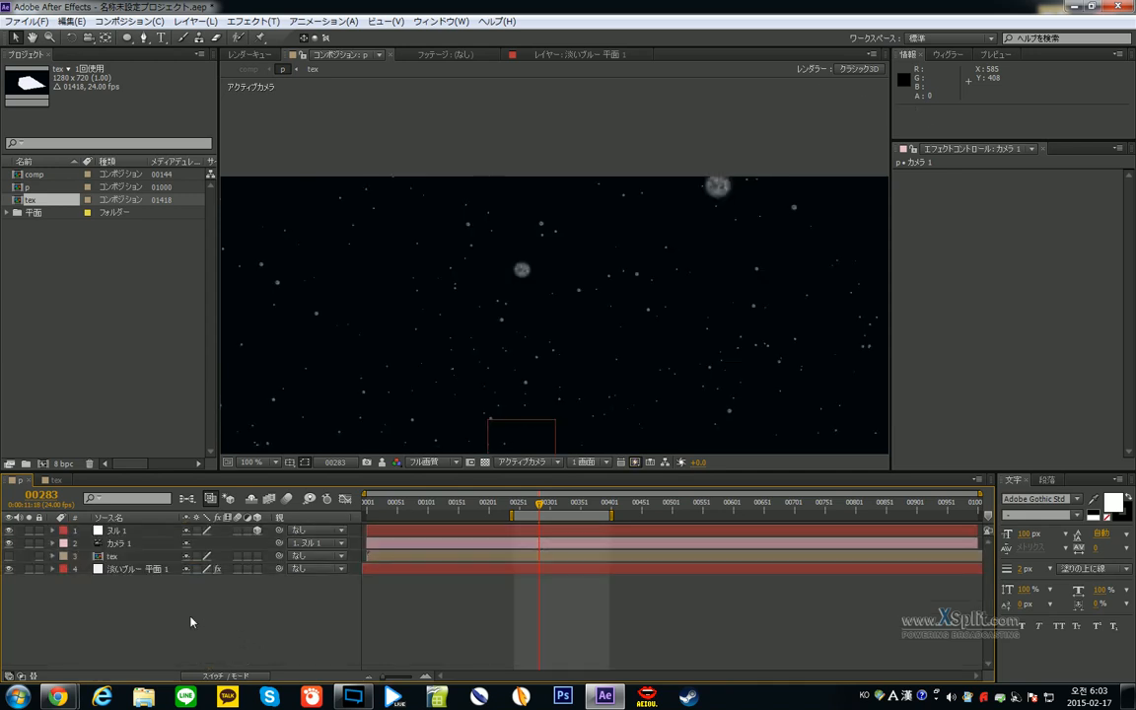
left_click(133, 569)
left_click(130, 582)
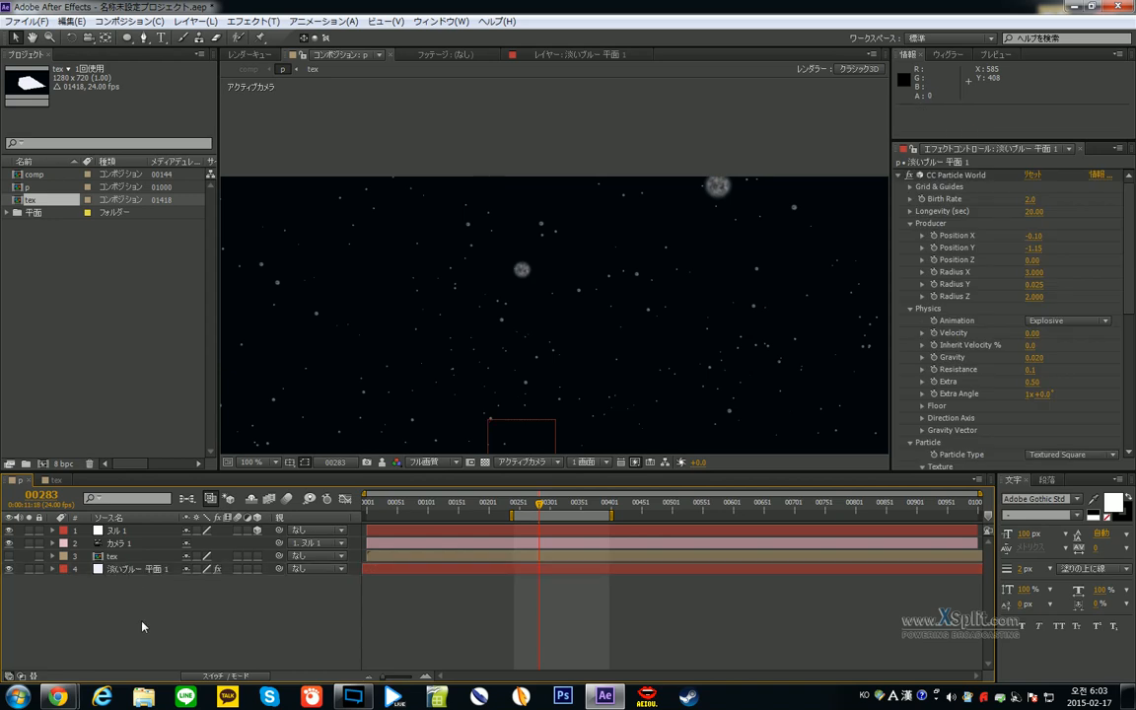
- Duplicate the pale blue solid, strip all effects from the copy and make it a 3D layer
left_click(129, 572)
key("ctrl+d")
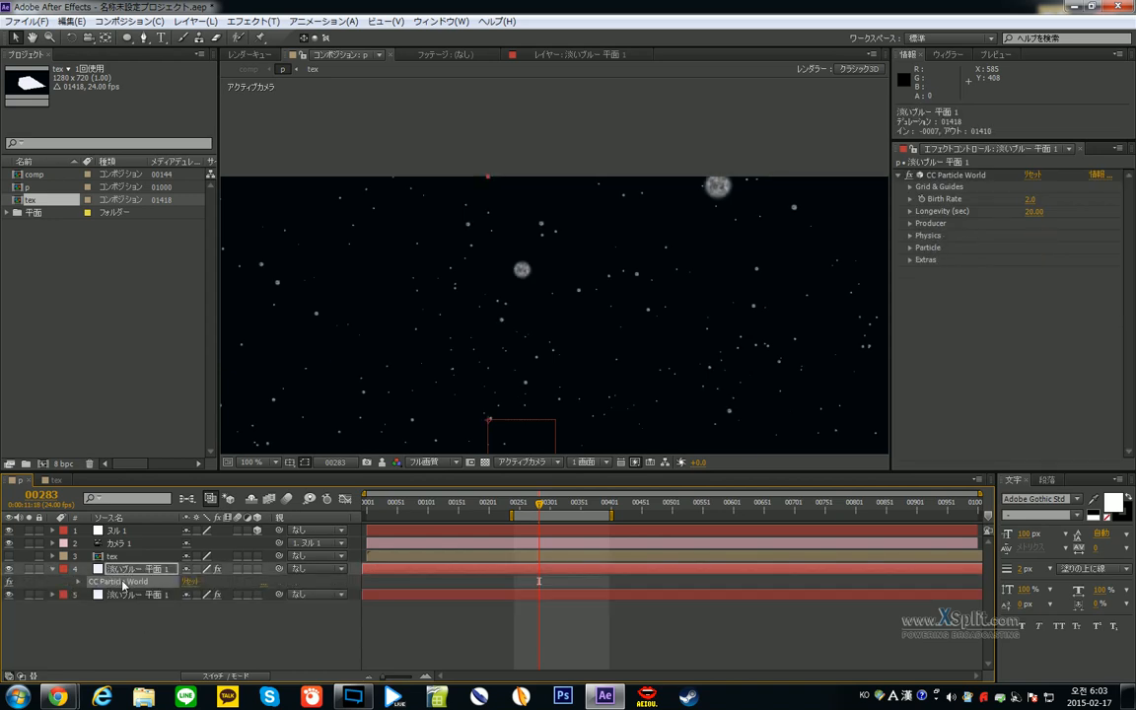
key("ctrl+shift+e")
scroll(396, 352, "down", 4)
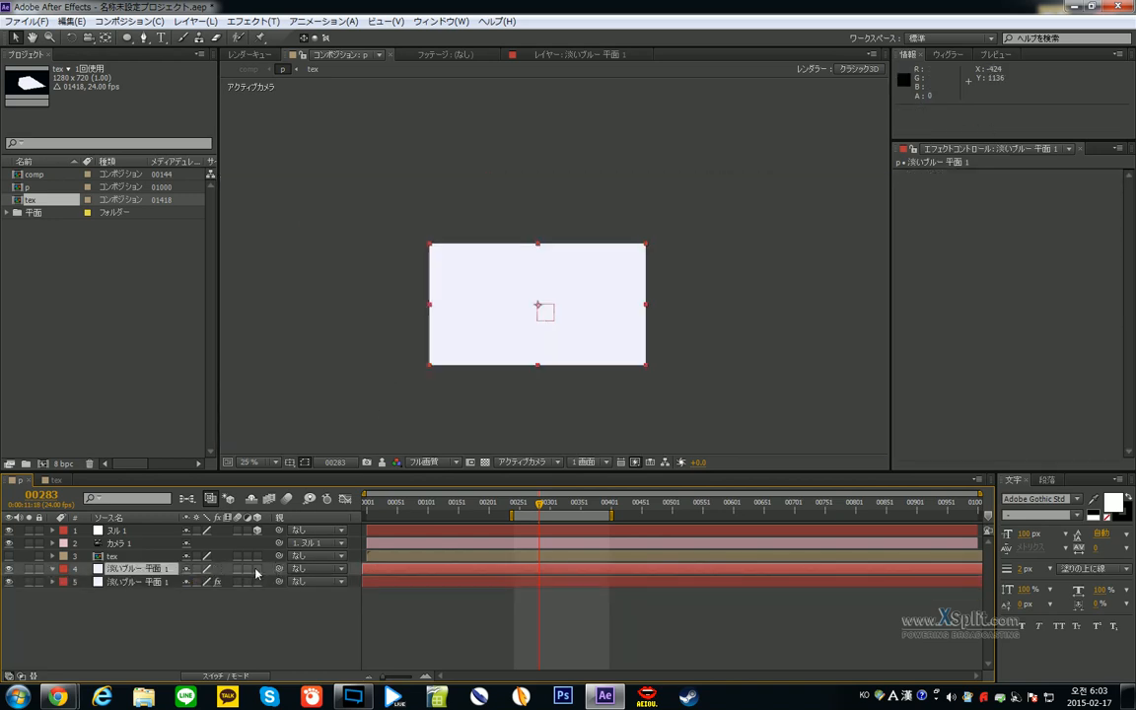
left_click(257, 569)
scroll(505, 373, "up", 2)
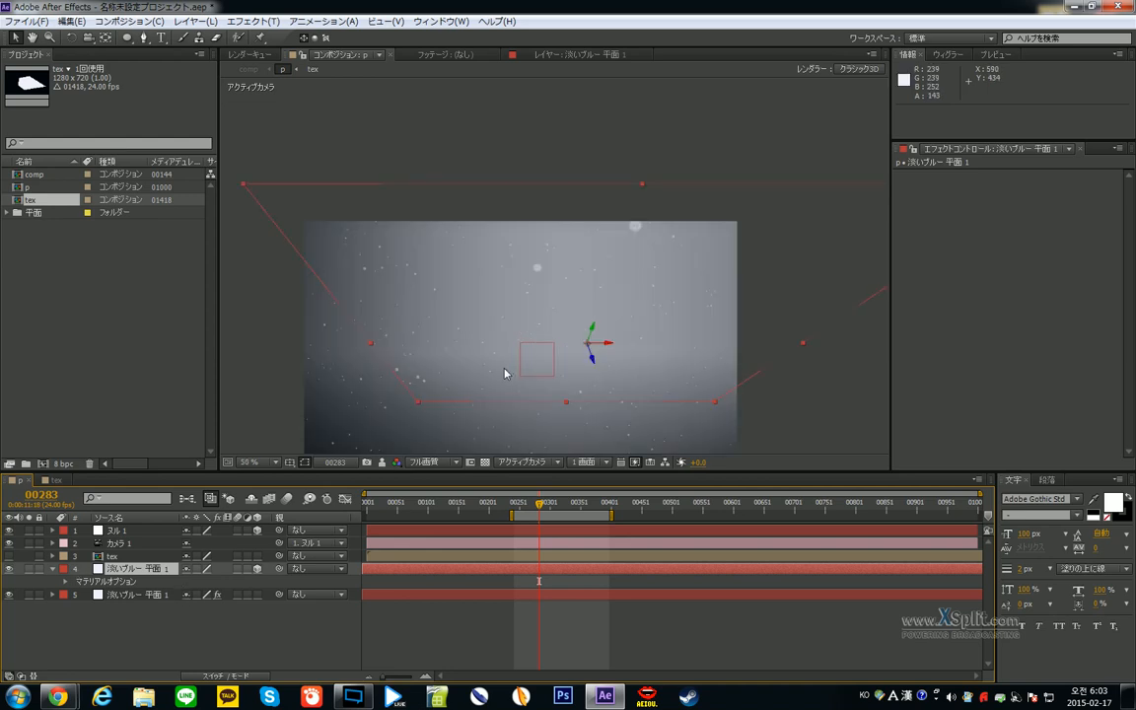
- Hide the original particle solid and set the camera's Focus Distance to 1000 pixels
left_click(10, 593)
left_click(119, 544)
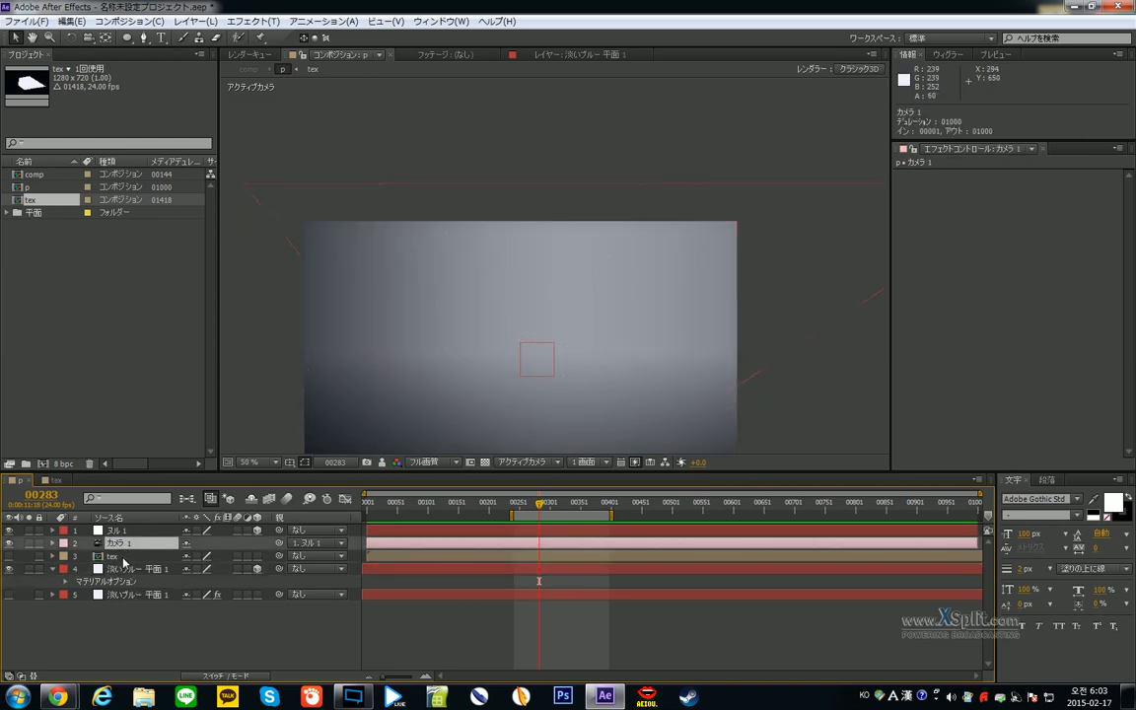
left_click(52, 544)
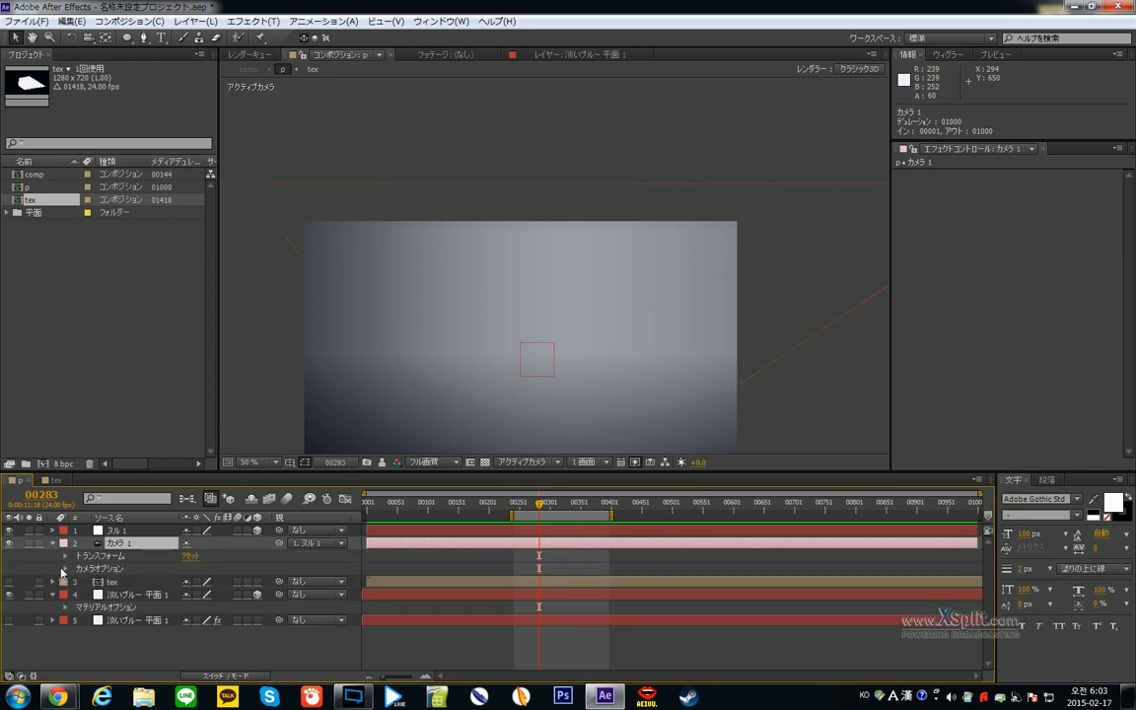
left_click(65, 569)
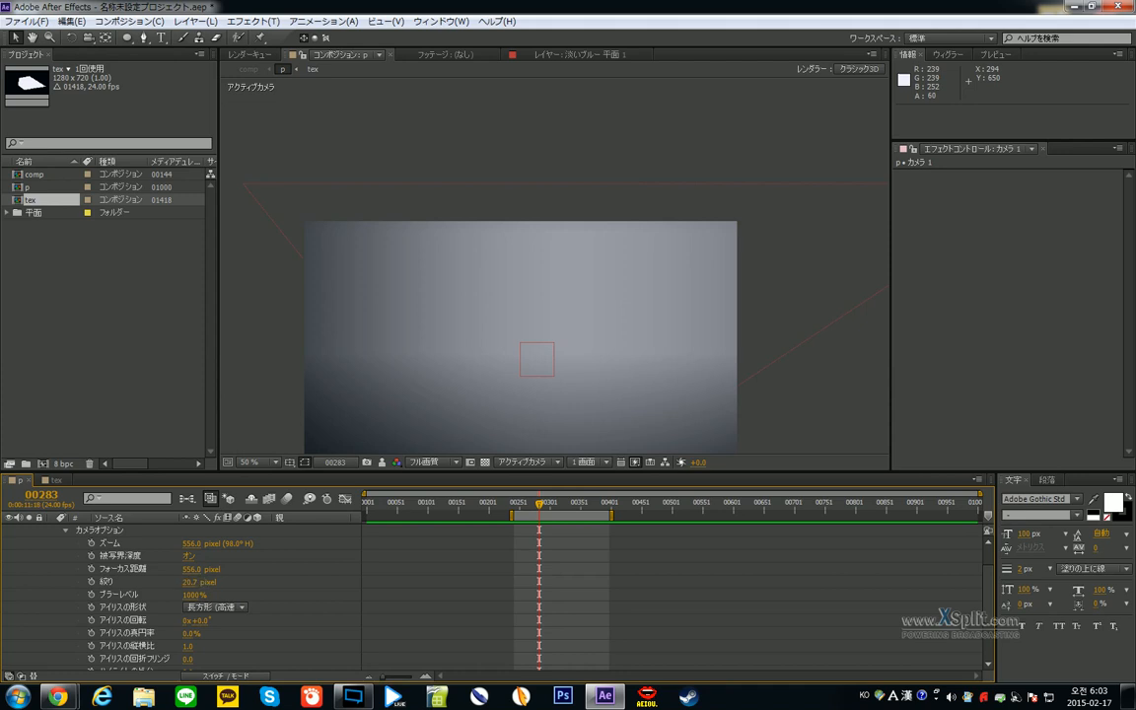
left_click_drag(191, 569, 188, 570)
left_click(189, 571)
type("1")
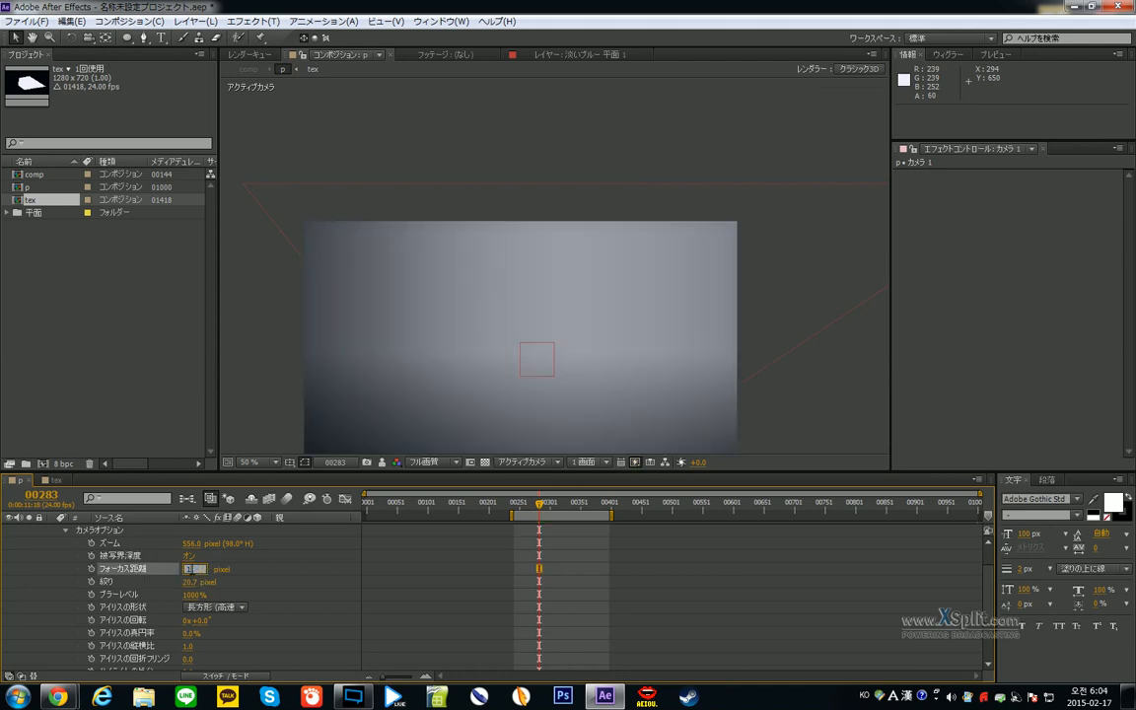
type("000")
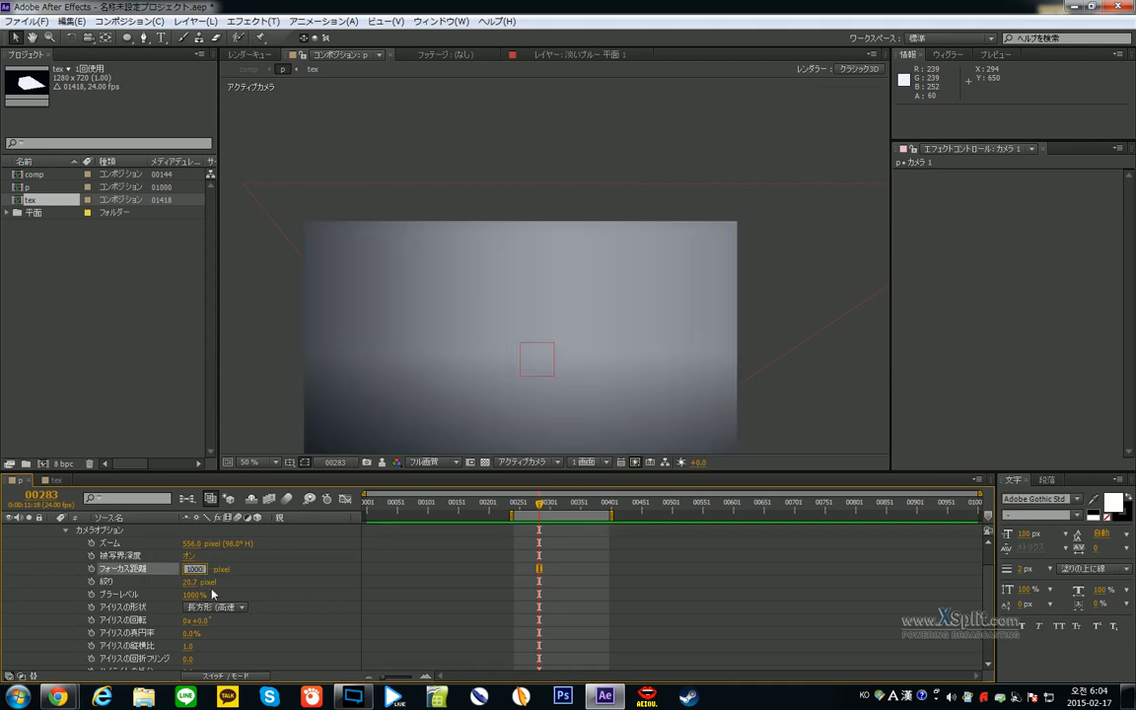
key("Return")
- Raise the camera's Focus Distance to 2636 pixels and collapse the camera's properties
left_click(279, 598)
left_click_drag(194, 594, 87, 549)
left_click_drag(203, 569, 1071, 569)
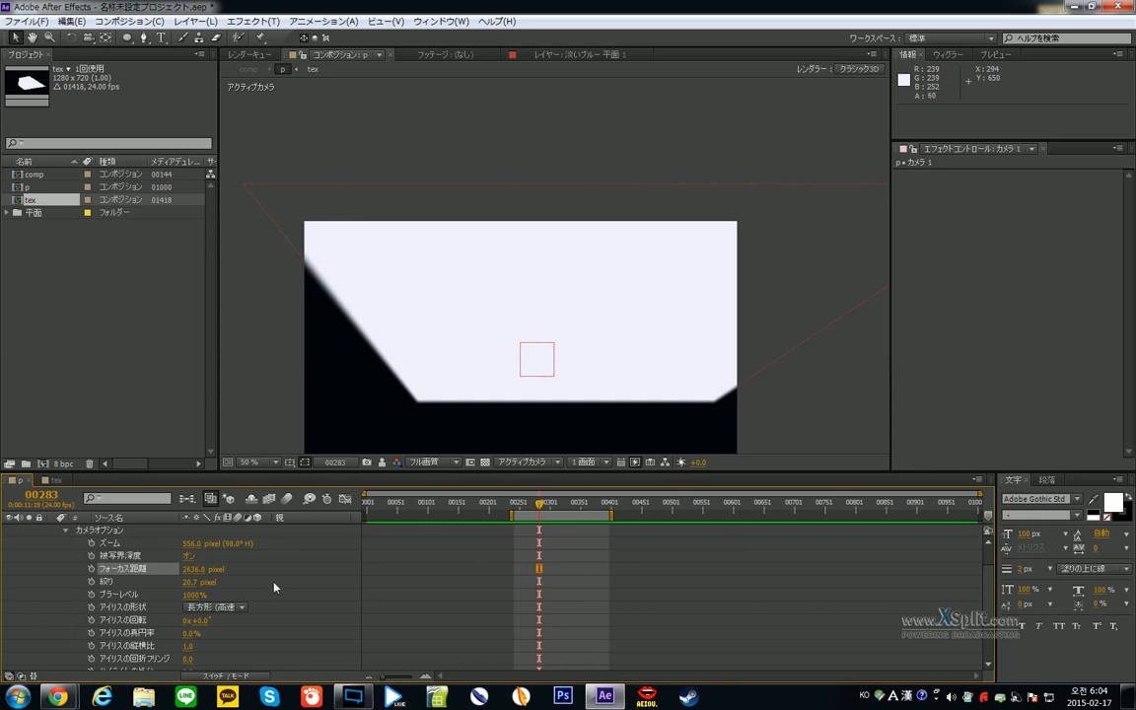
scroll(143, 586, "up", 2)
left_click(52, 544)
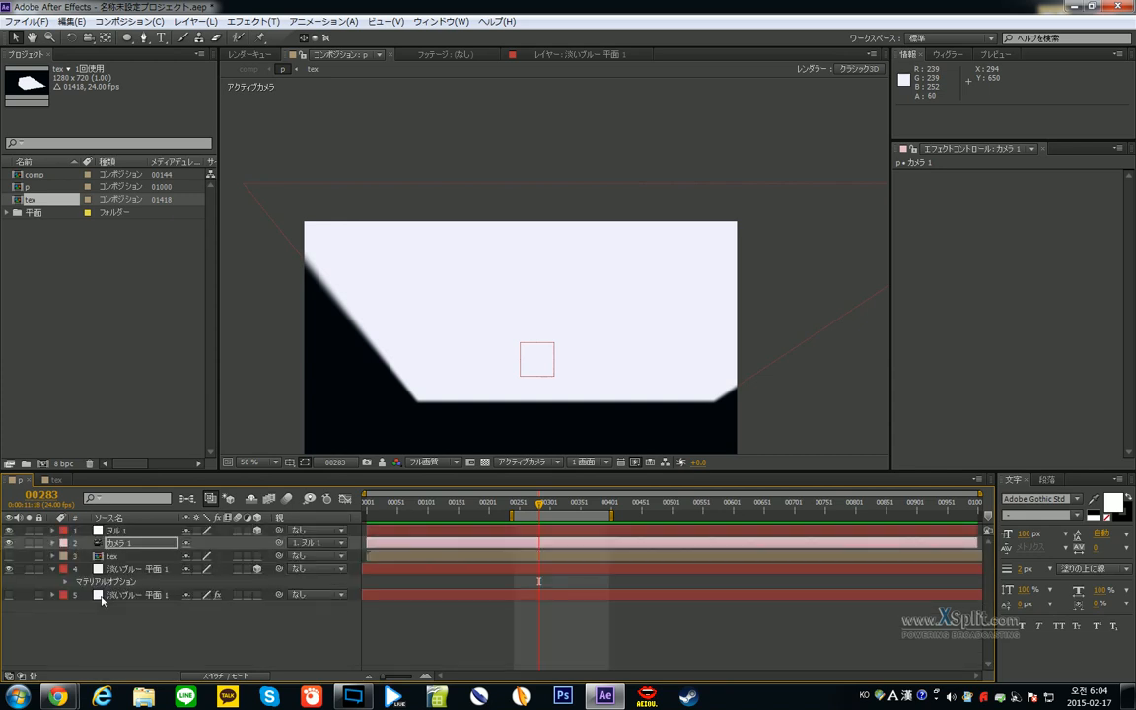
- Delete the plain 3D copy of the pale blue solid and make the particle solid visible again
left_click(146, 570)
key("Delete")
left_click(10, 569)
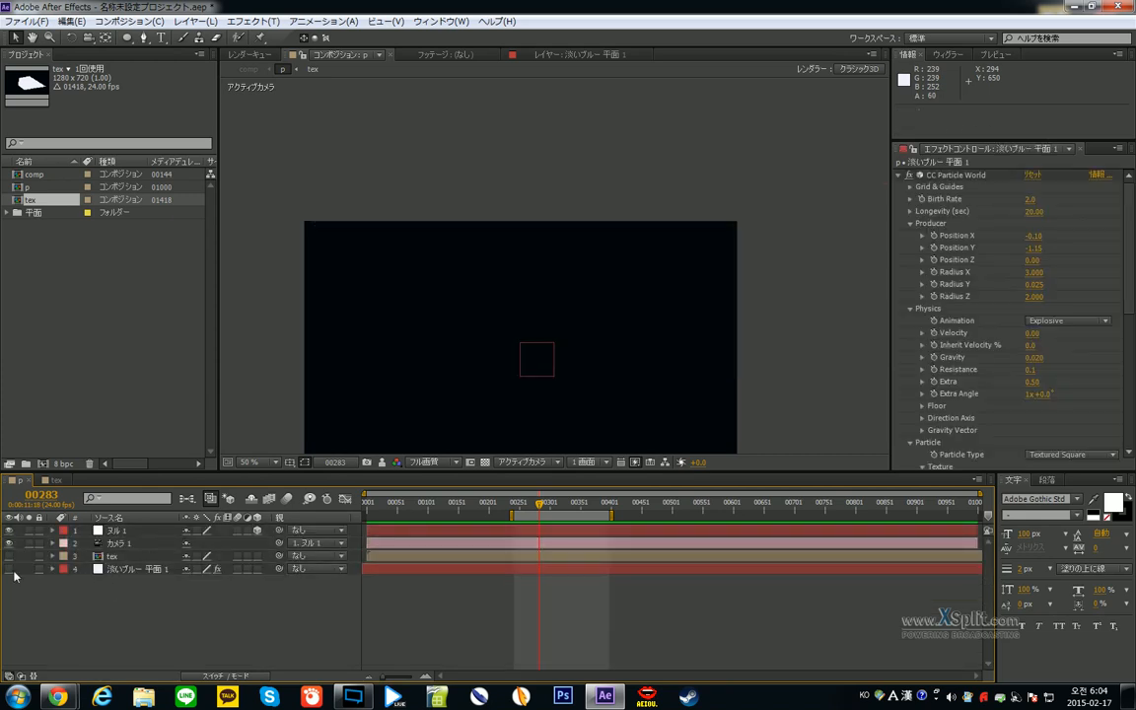
left_click(119, 544)
scroll(552, 286, "up", 2)
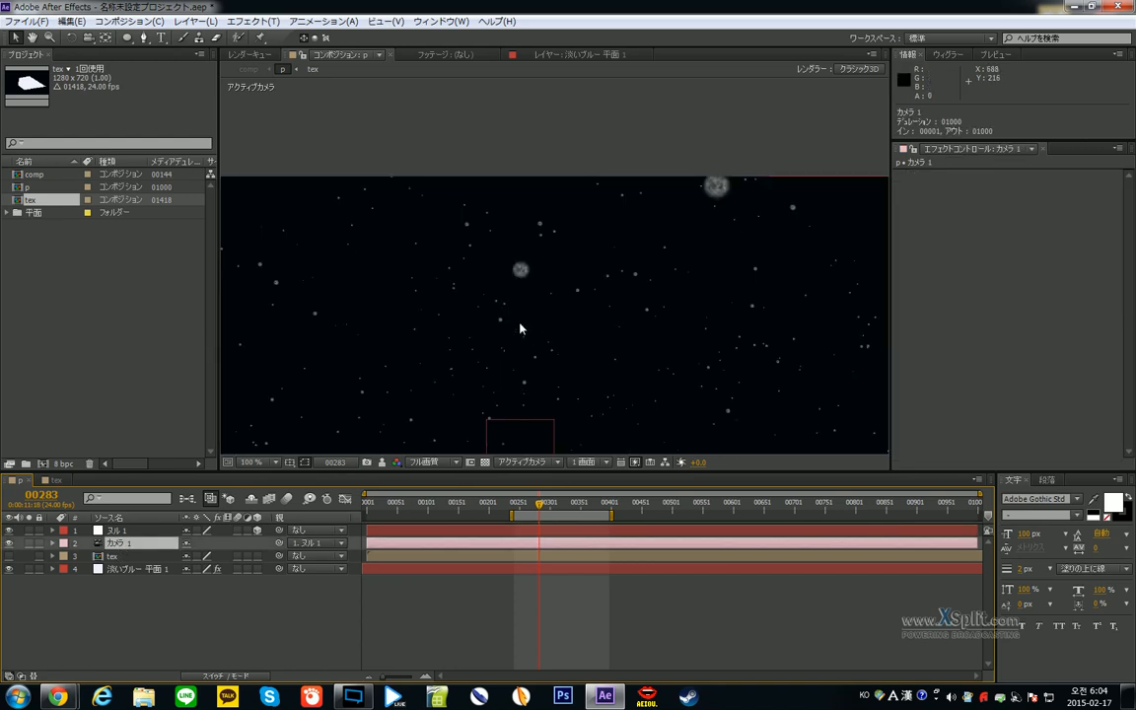
left_click_drag(521, 329, 517, 282)
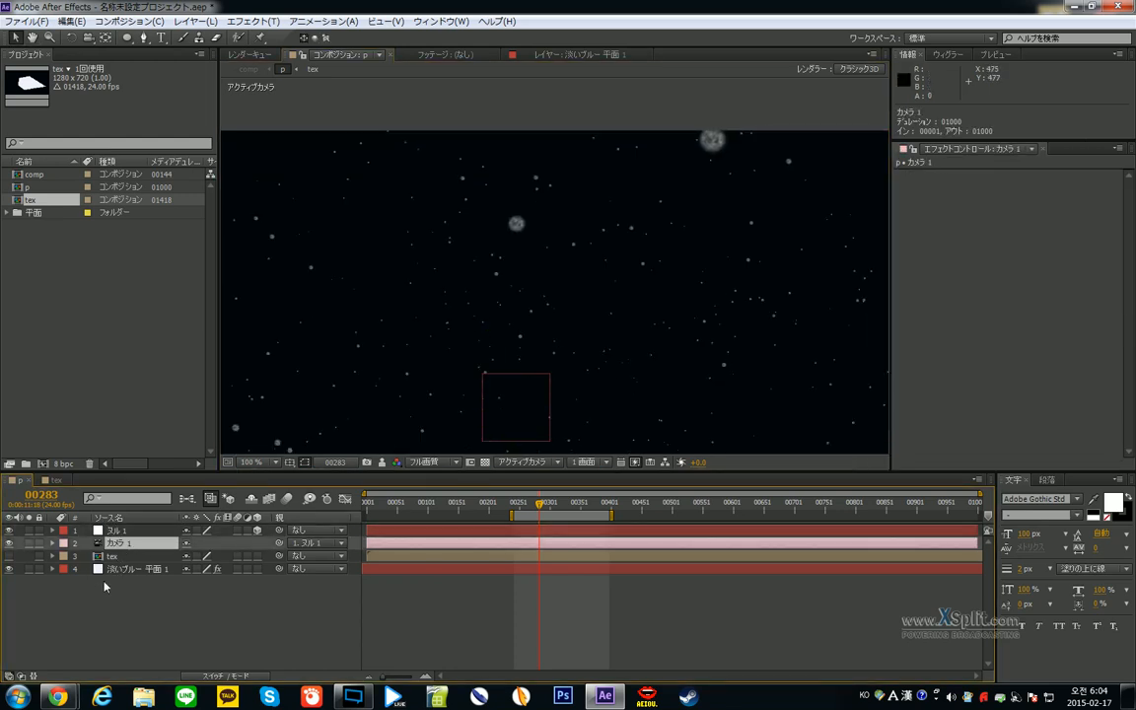
- Examine the Effect Camera settings under Extras in the pale blue solid's CC Particle World effect
left_click(148, 569)
scroll(1052, 374, "down", 8)
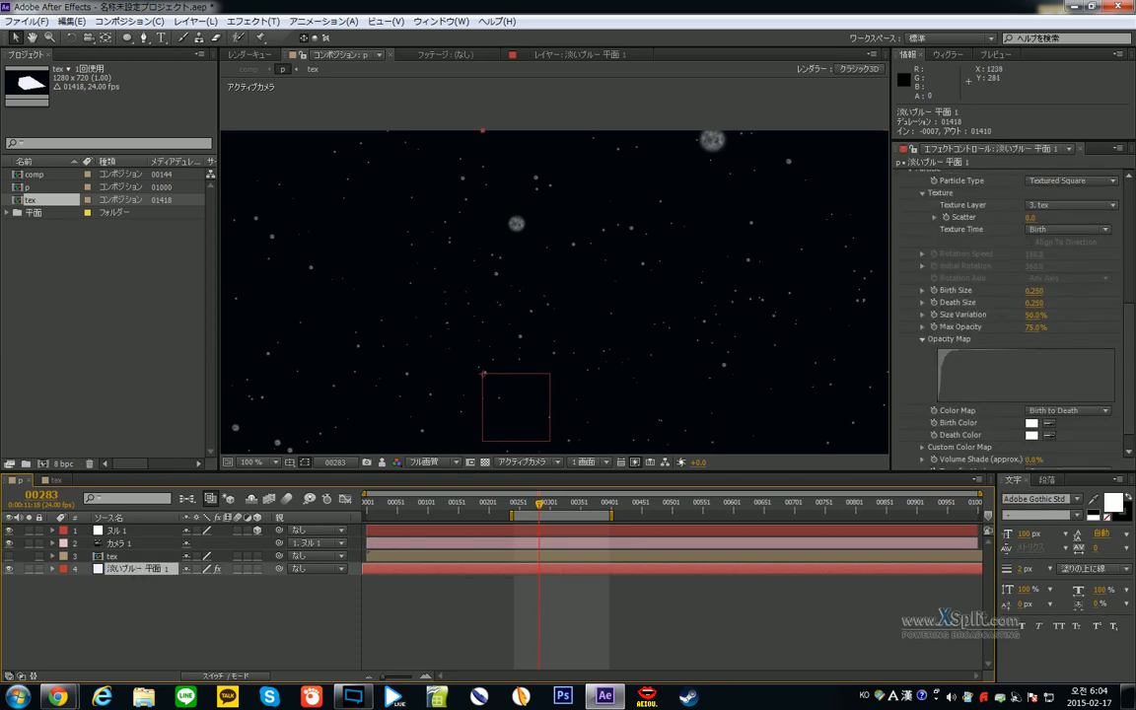
left_click(909, 463)
scroll(913, 434, "down", 3)
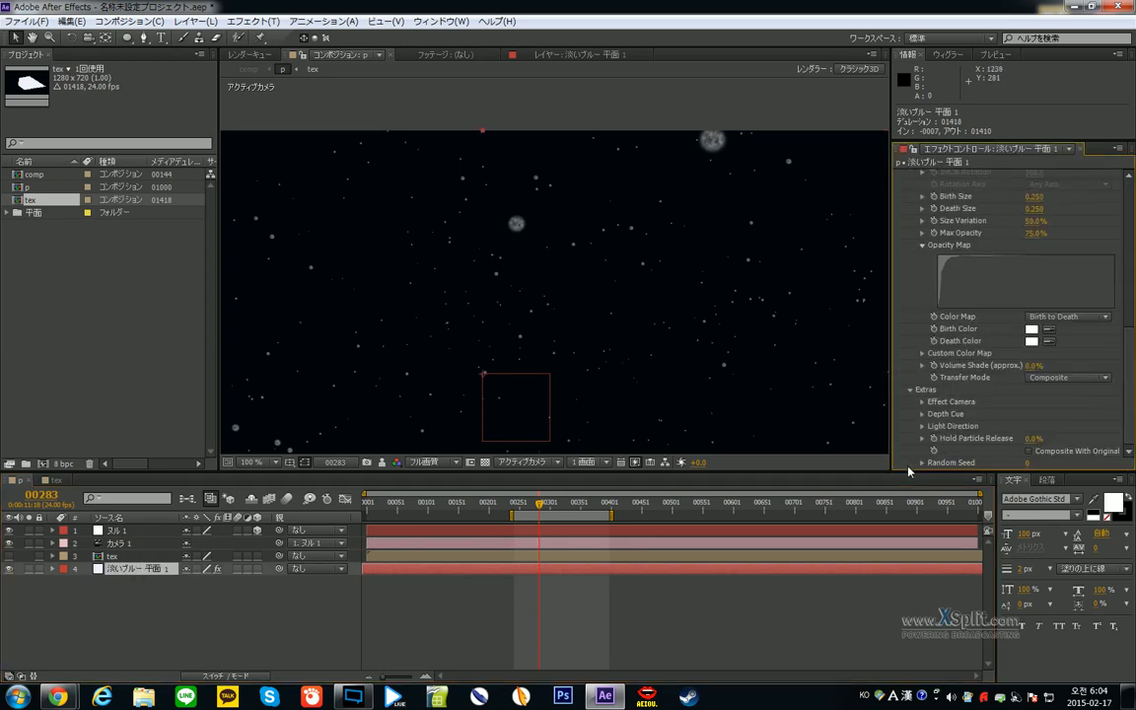
left_click(923, 402)
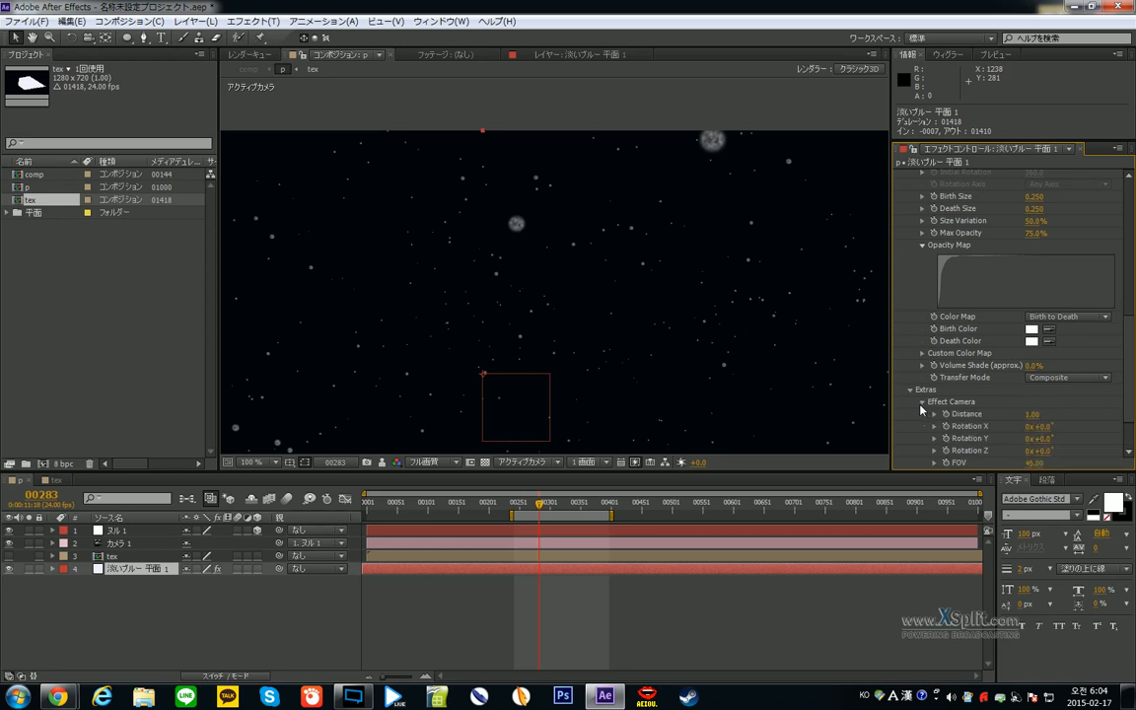
left_click(921, 403)
left_click(912, 392)
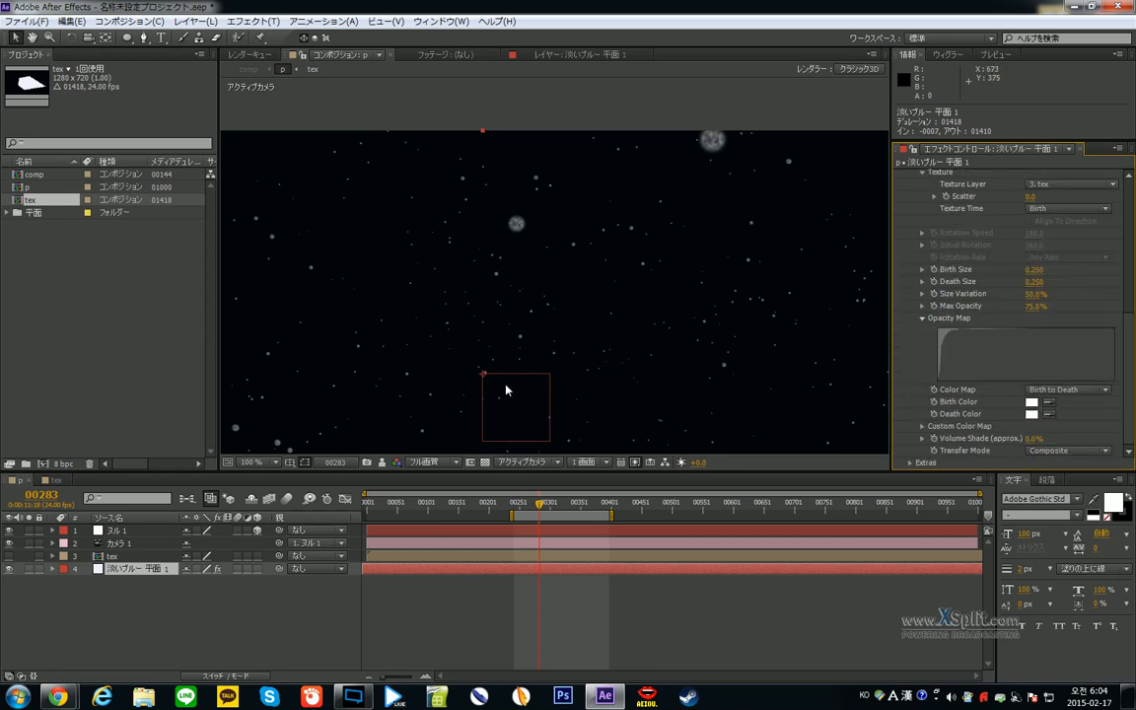
- Set the camera's Focus Distance to 0 pixels in its camera options
scroll(505, 286, "up", 1)
left_click(133, 548)
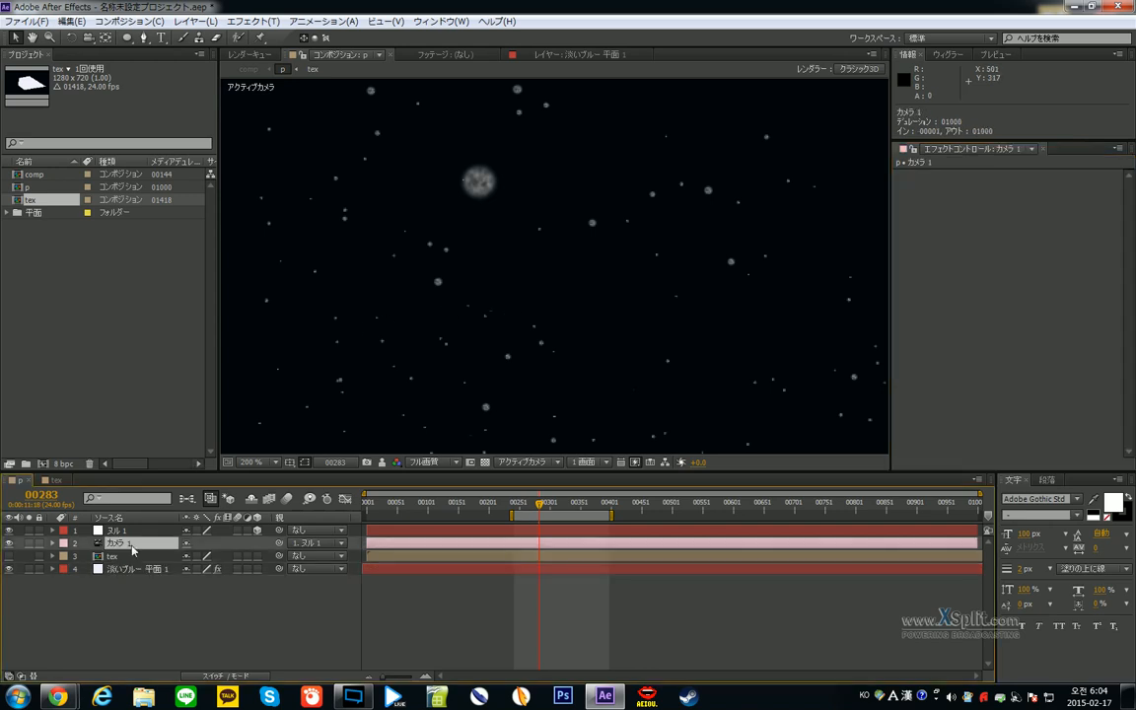
left_click(54, 543)
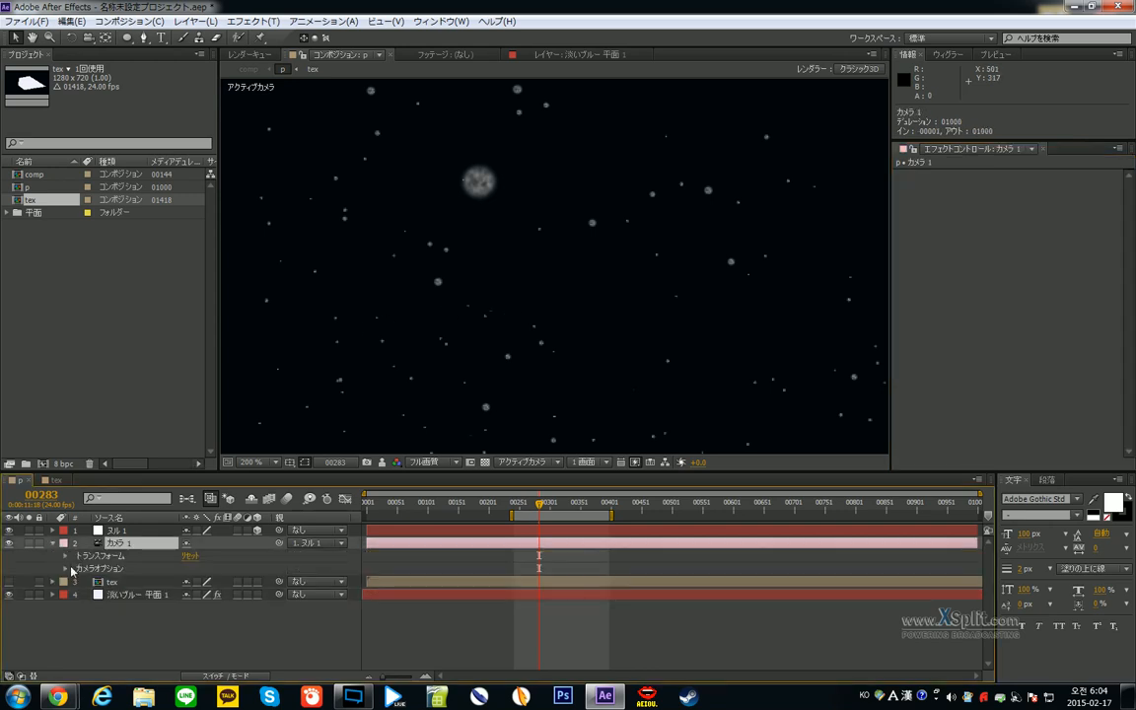
left_click(66, 569)
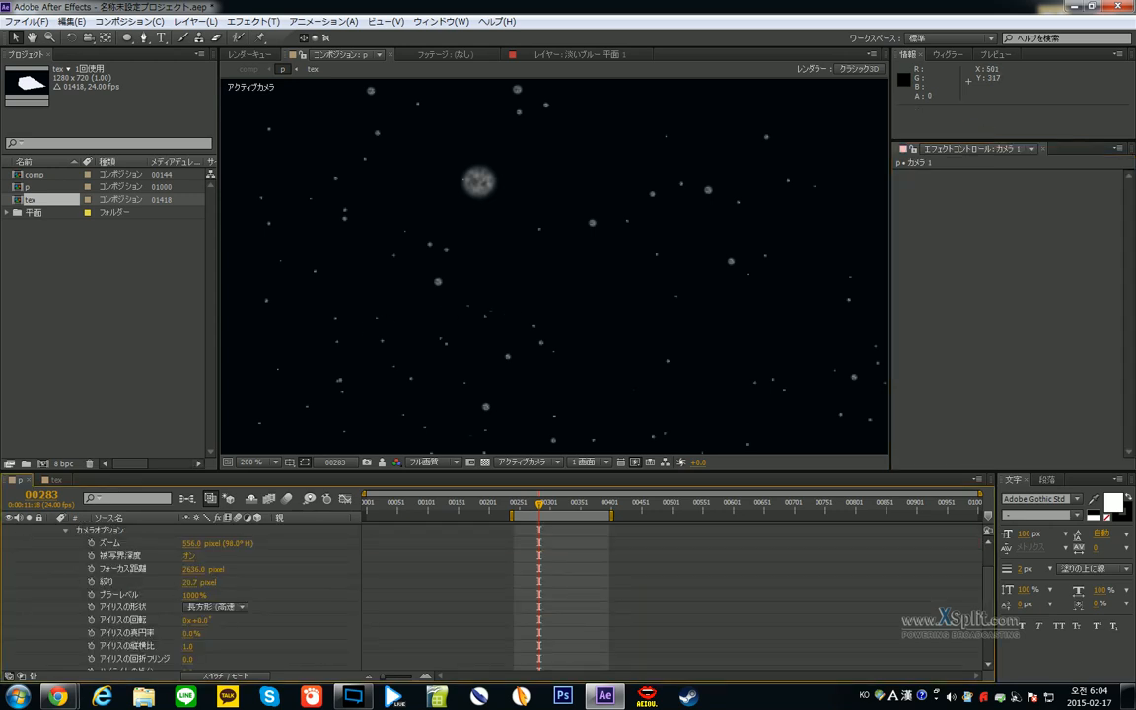
left_click(193, 569)
type("0")
key("Return")
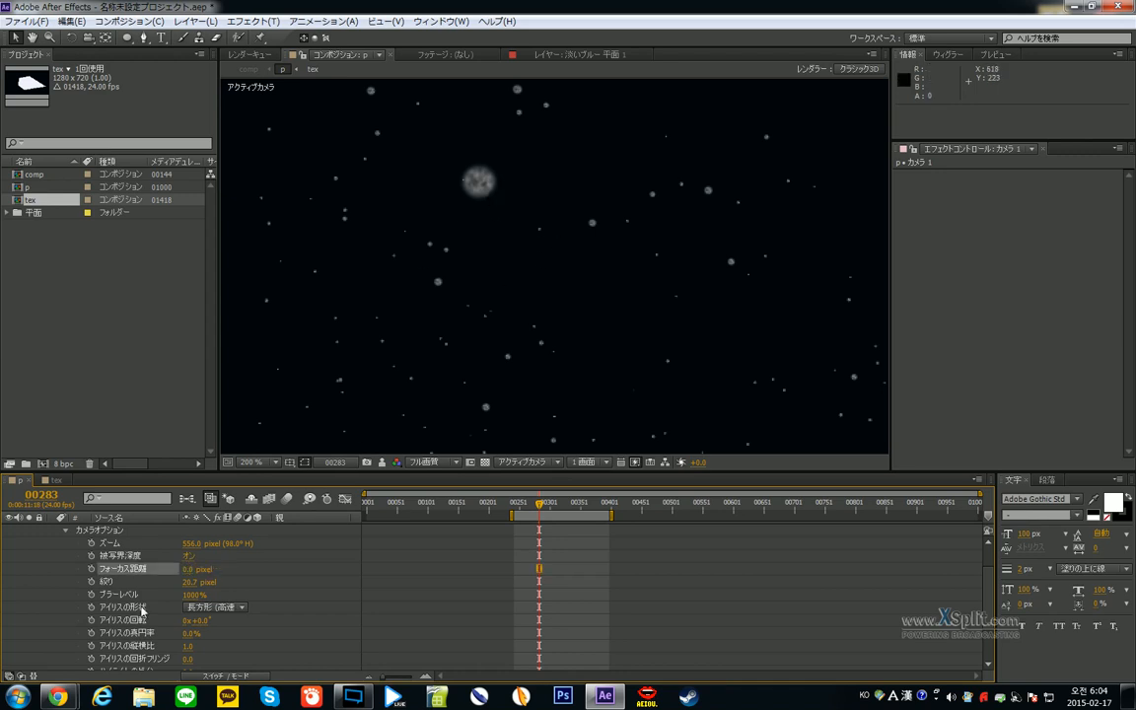
- Try a Focus Distance of 1000 pixels on the camera, undo it and collapse the camera's properties
left_click(187, 569)
type("1000")
key("Return")
scroll(515, 284, "down", 2)
key("ctrl+z")
key("u")
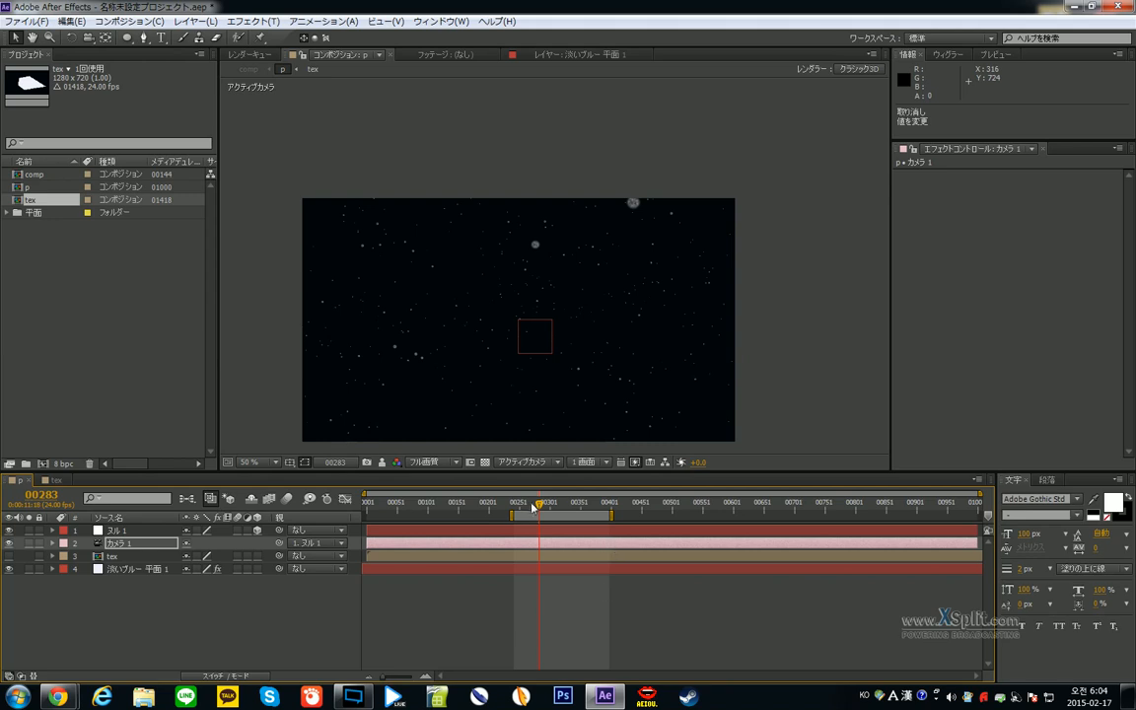
- Preview the particle motion by playing and scrubbing through the frames around 300
key("space")
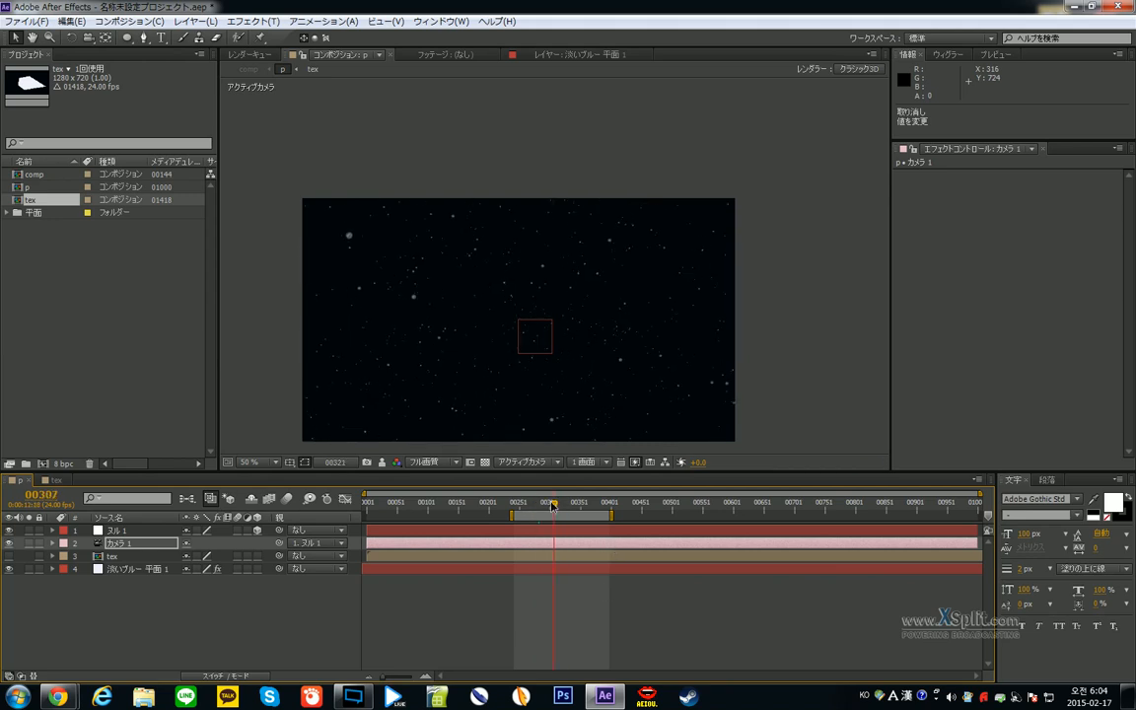
left_click(108, 627)
scroll(526, 381, "up", 1)
scroll(529, 375, "down", 1)
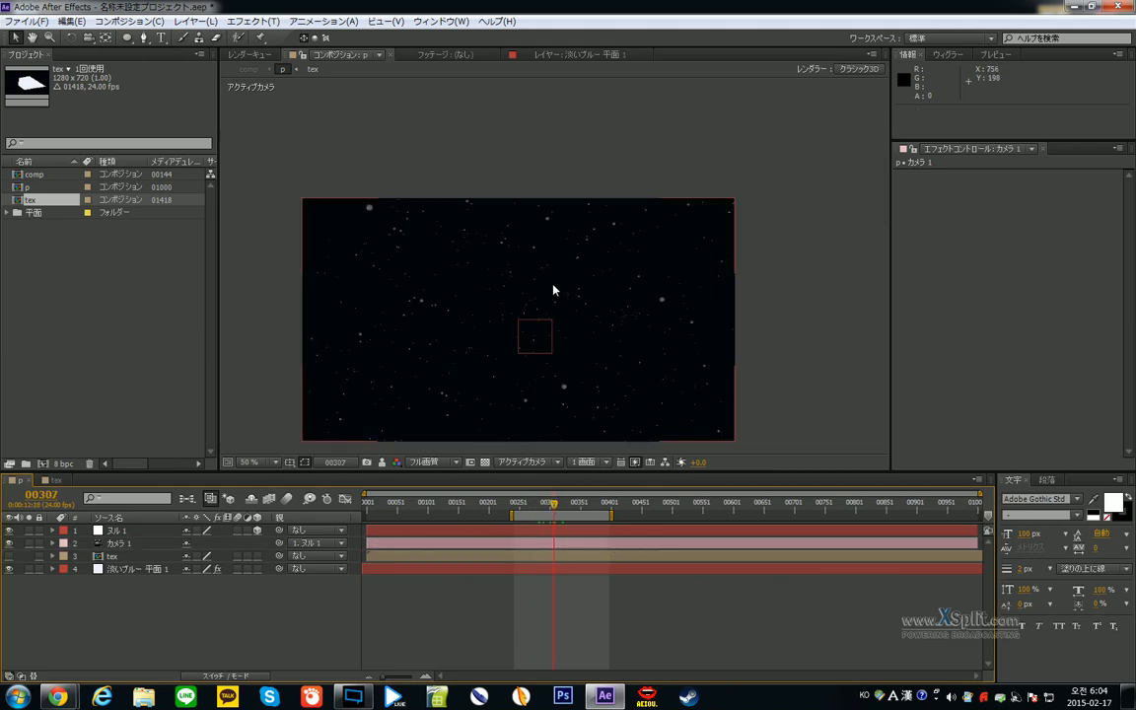
left_click_drag(548, 504, 542, 505)
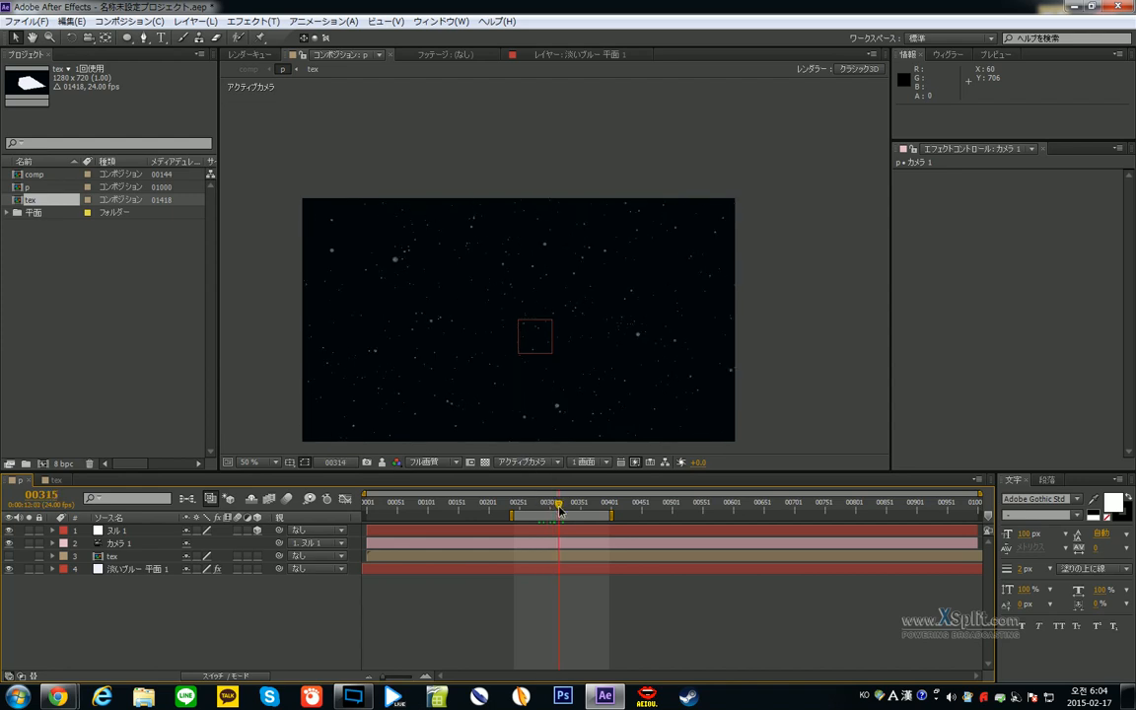
- Hide the camera layer and run a RAM preview of the particles without it
left_click(125, 544)
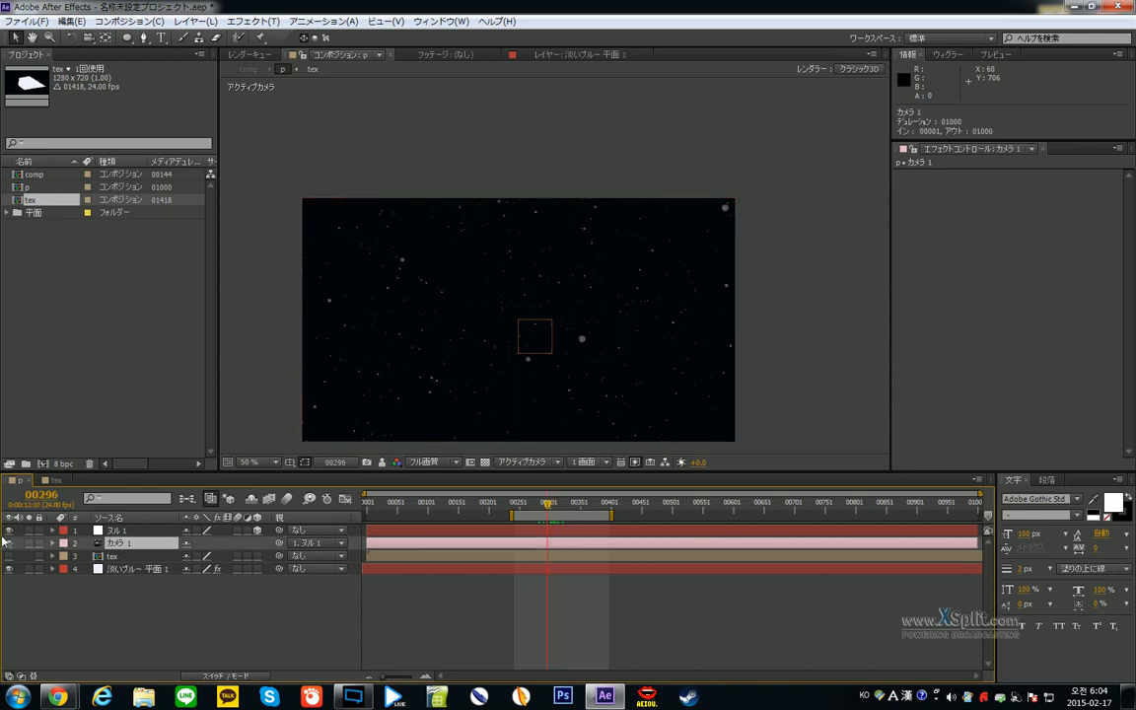
left_click(134, 652)
key("j")
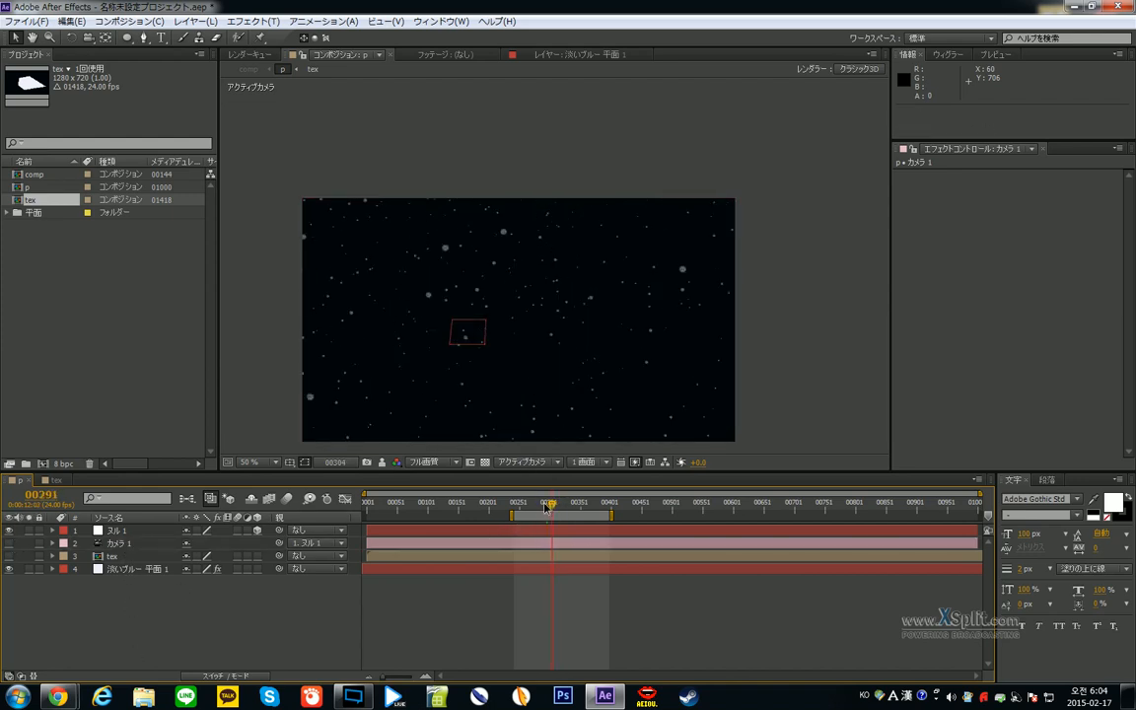
key("KP_0")
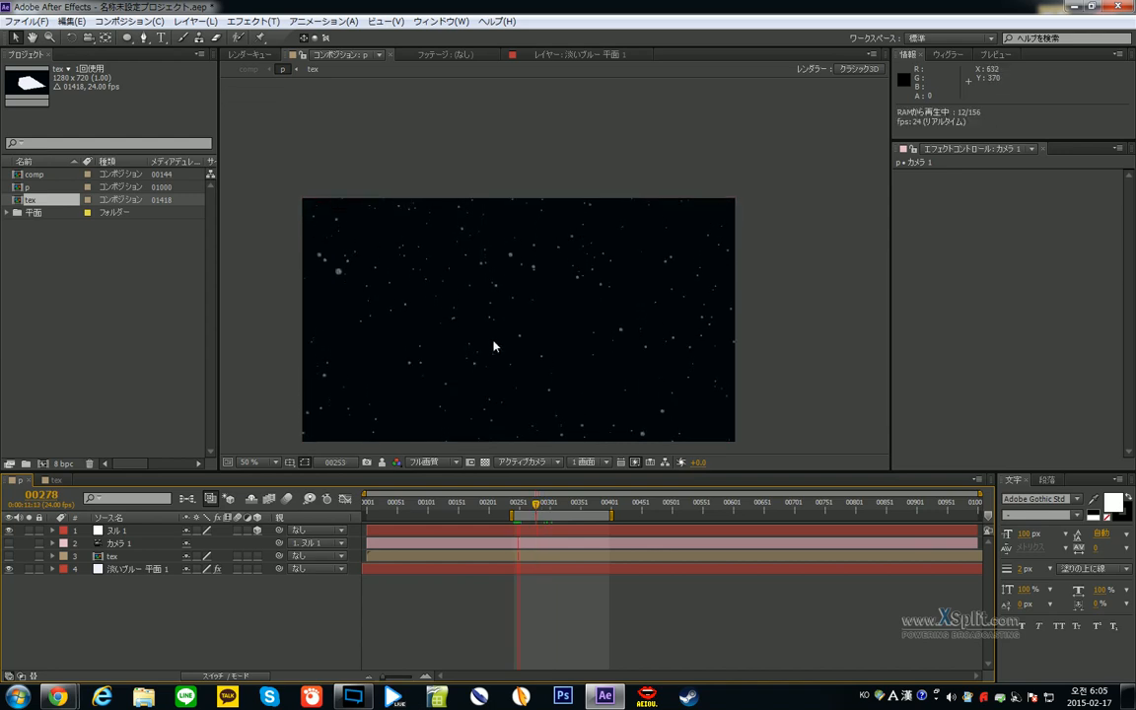
key("KP_0")
- Duplicate the pale blue solid and replace the copy's CC Particle World effect with a Fill effect
left_click(129, 572)
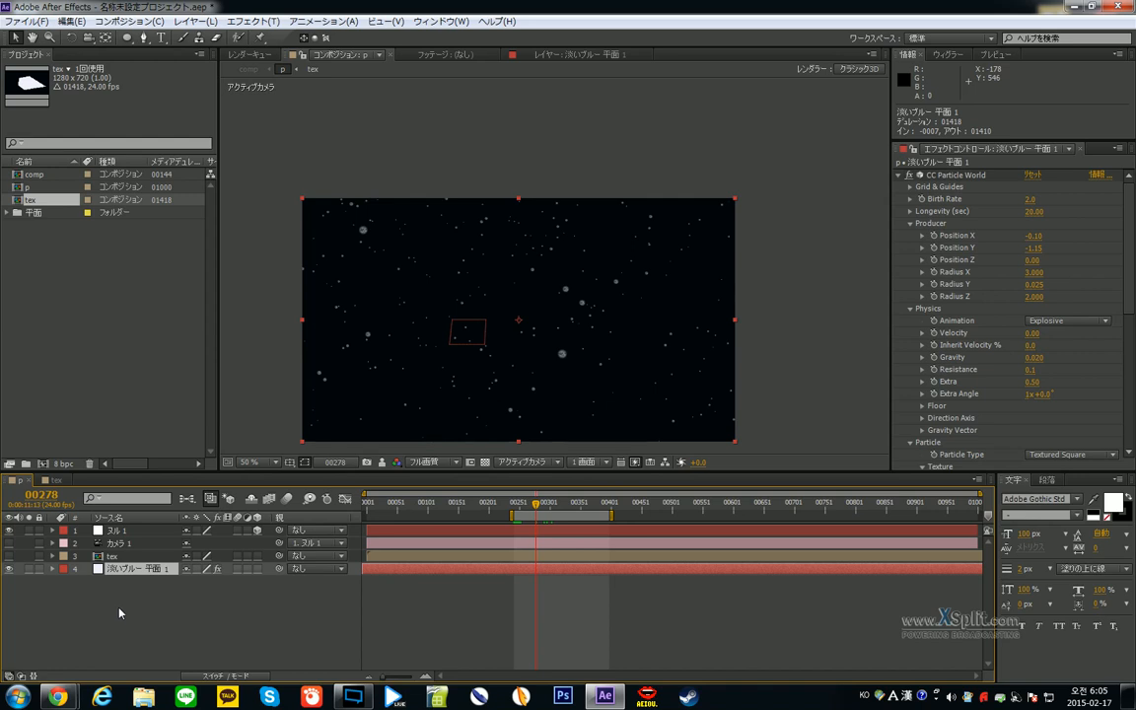
key("ctrl+d")
key("ctrl+shift+e")
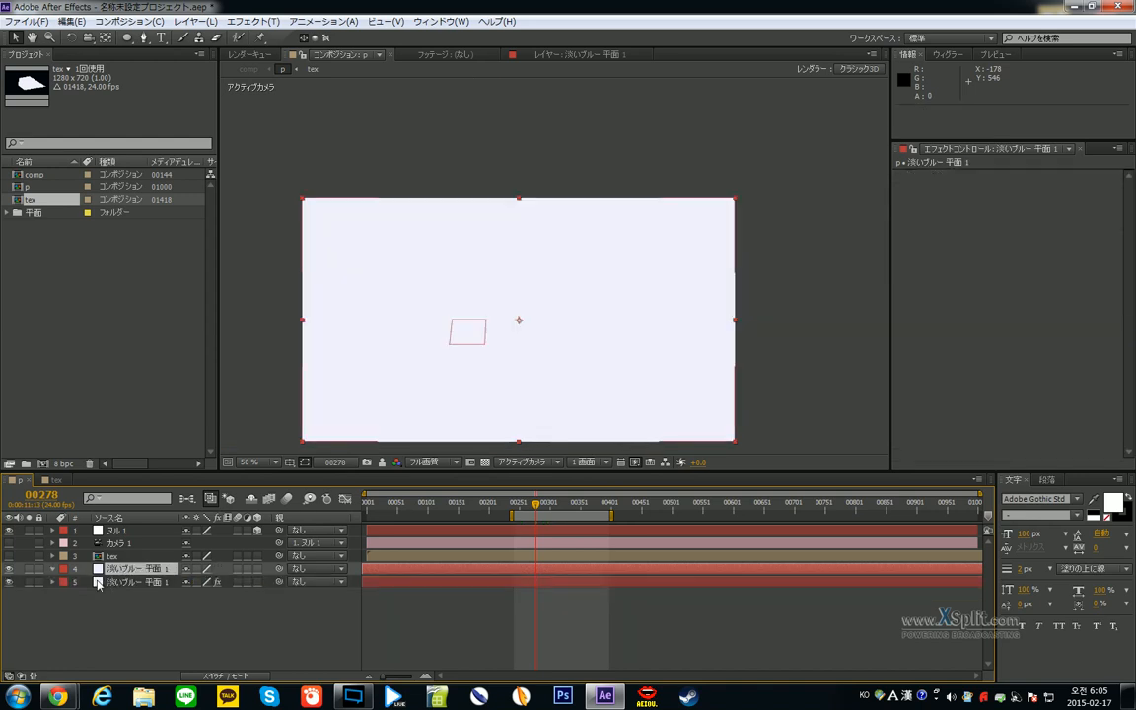
left_click(251, 21)
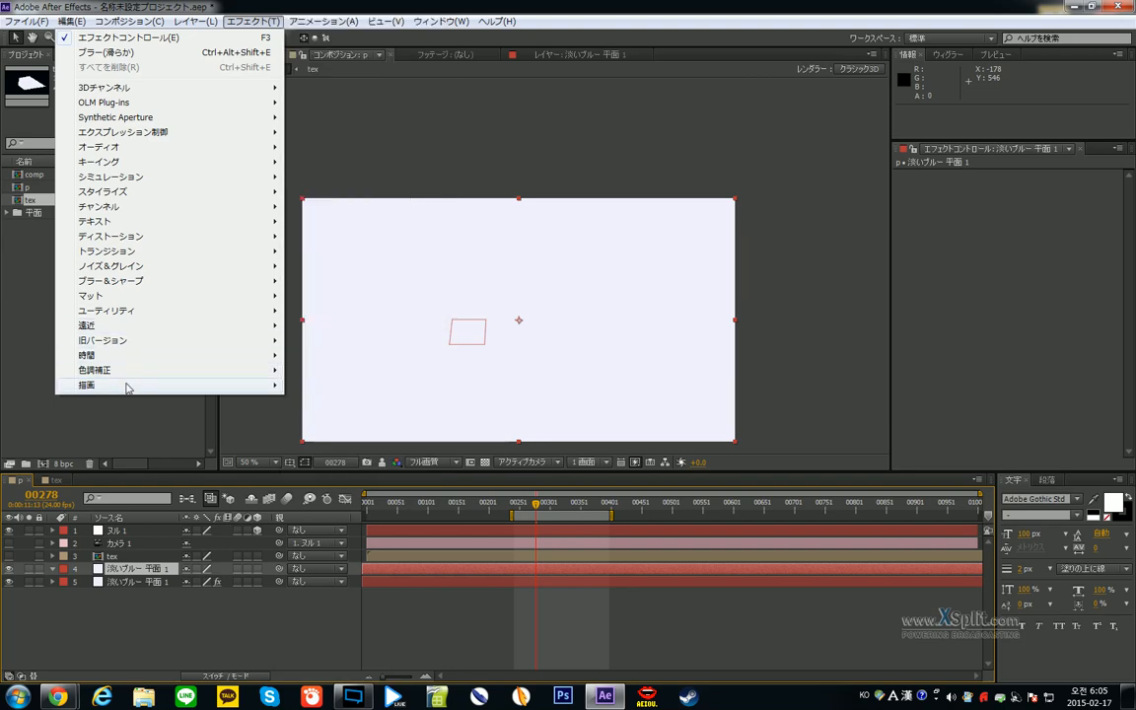
mouse_move(258, 387)
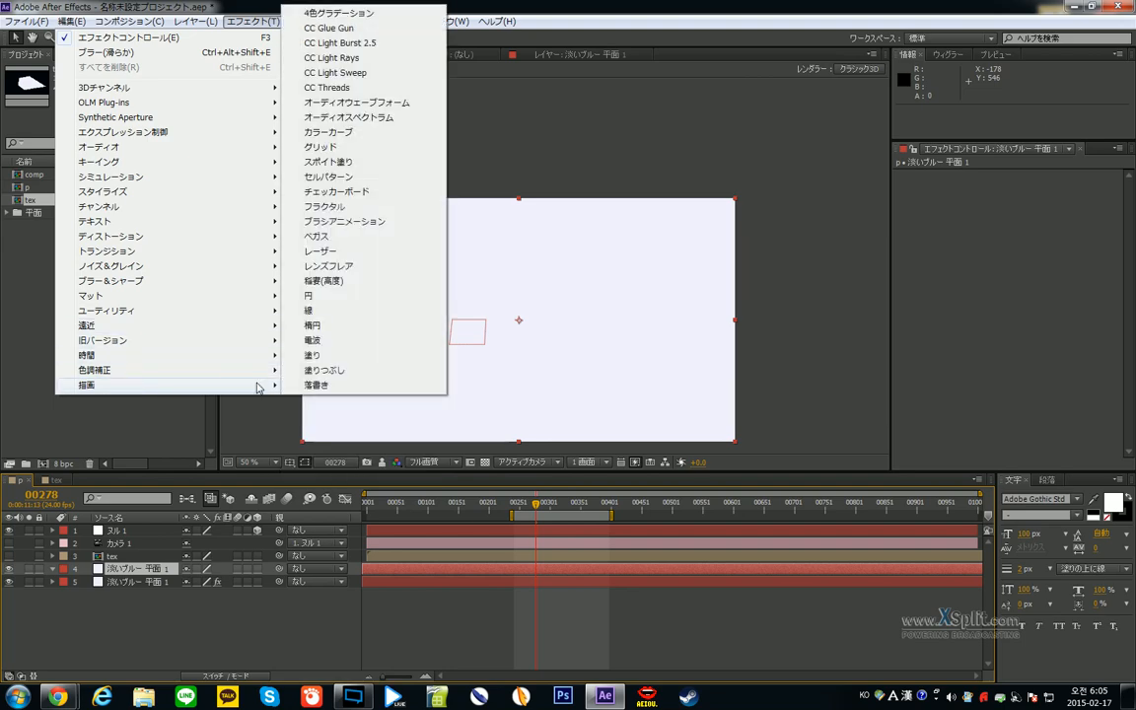
left_click(328, 355)
- Draw a tall elliptical mask about 346 by 702 pixels on the filled solid copy and move it lower in the frame
key("q")
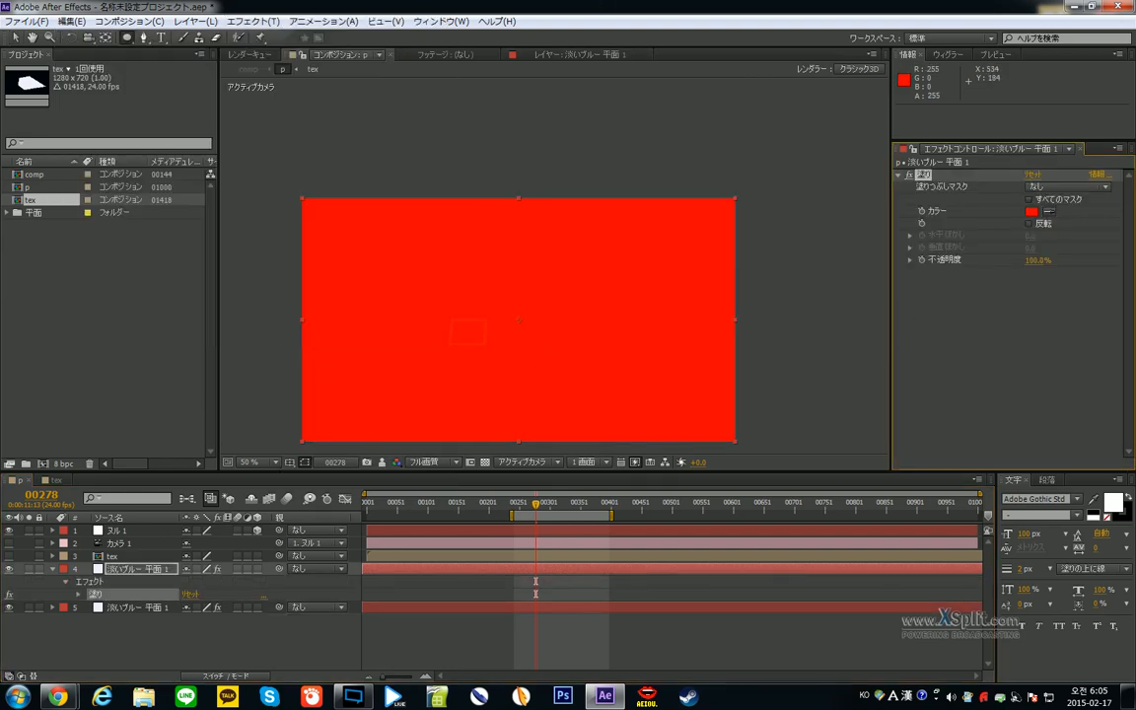
left_click_drag(474, 261, 589, 501)
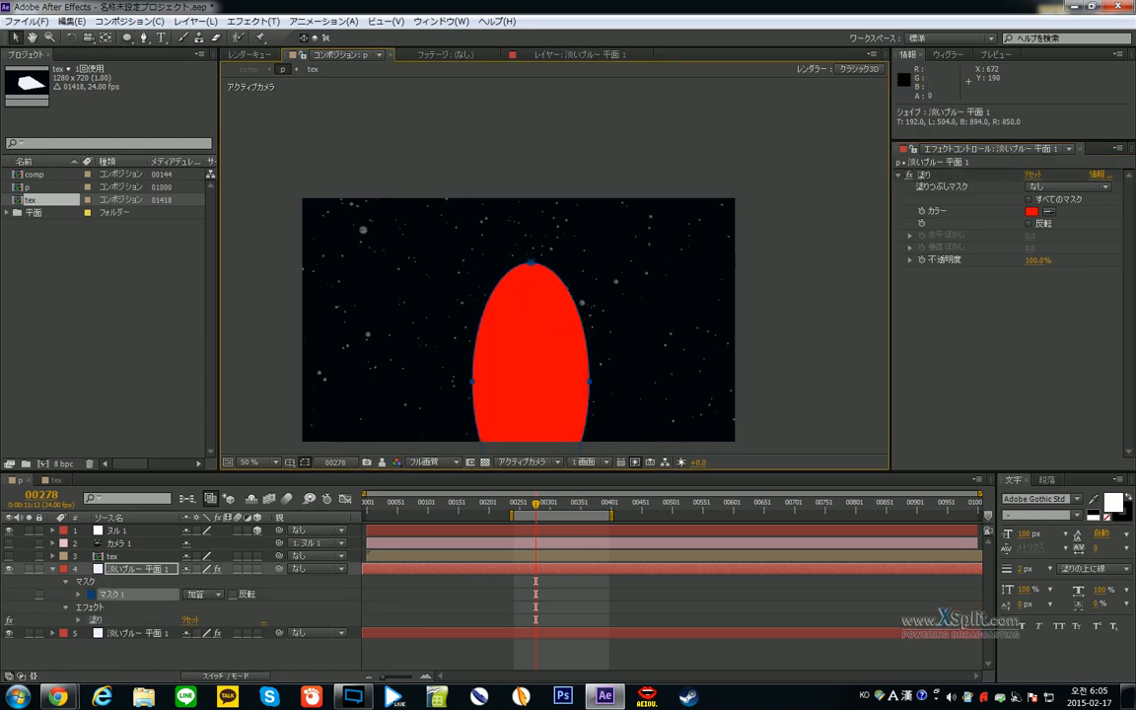
double_click(531, 262)
left_click_drag(535, 274, 517, 321)
- Move the red filled ellipse solid below the particle layer and check the overlap at frame 333
left_click(155, 570)
key("f")
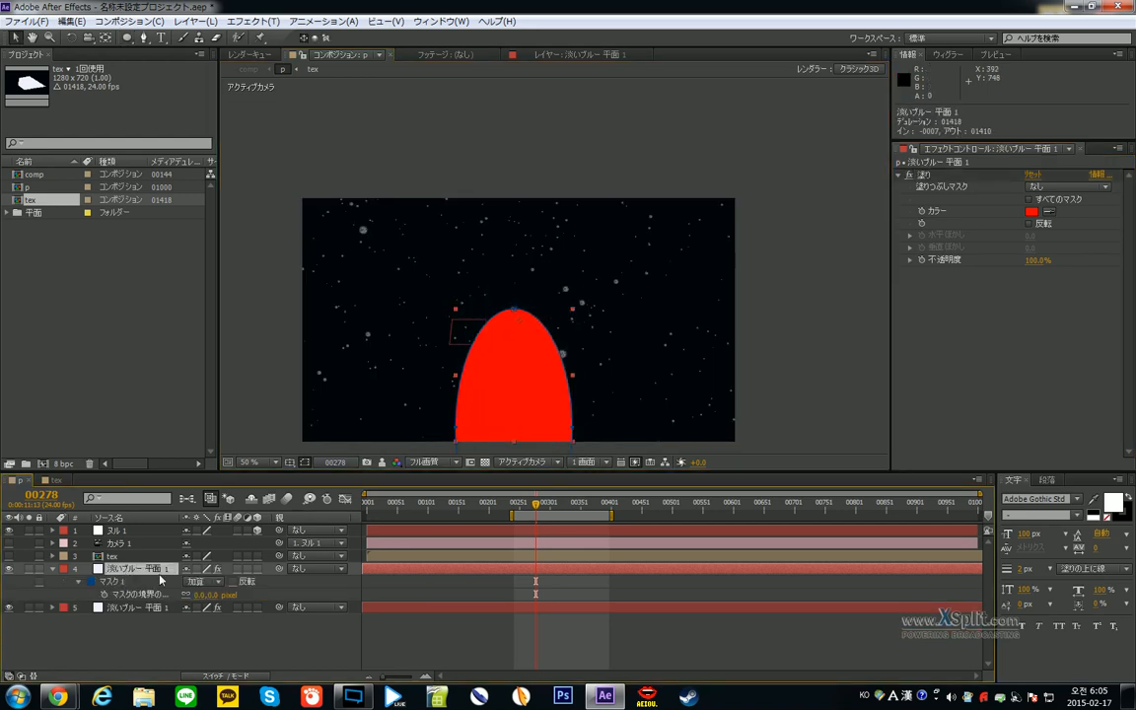
left_click_drag(553, 394, 554, 378)
left_click(53, 569)
left_click(127, 582)
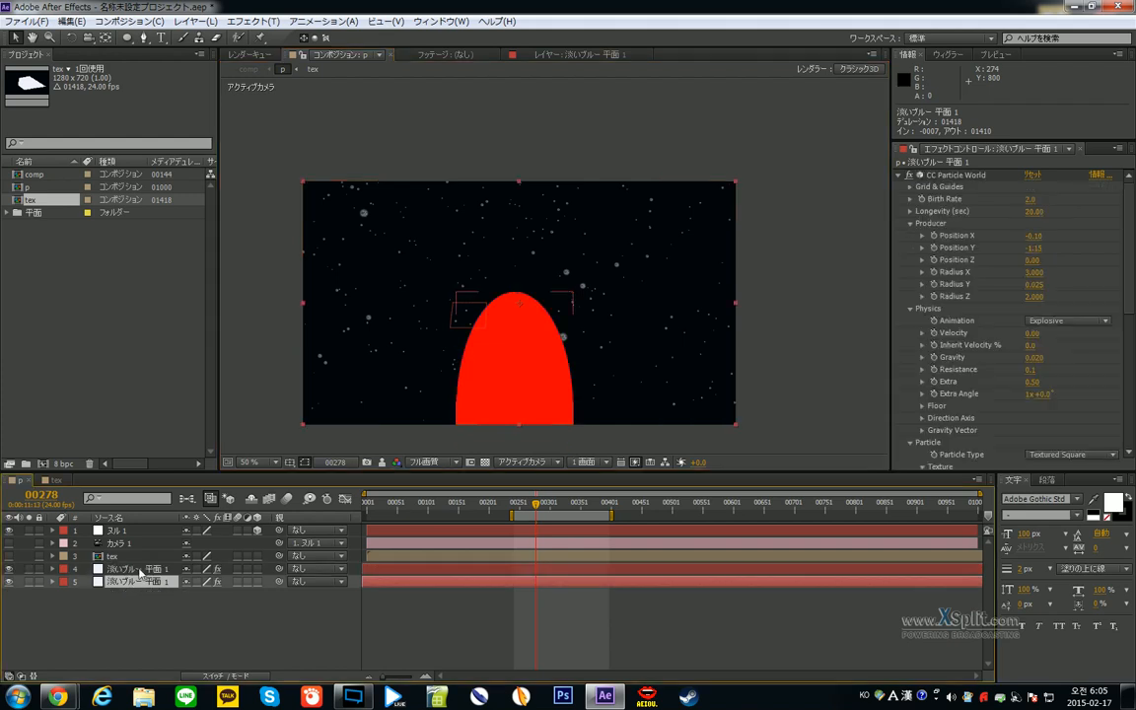
left_click(141, 570)
scroll(511, 369, "up", 2)
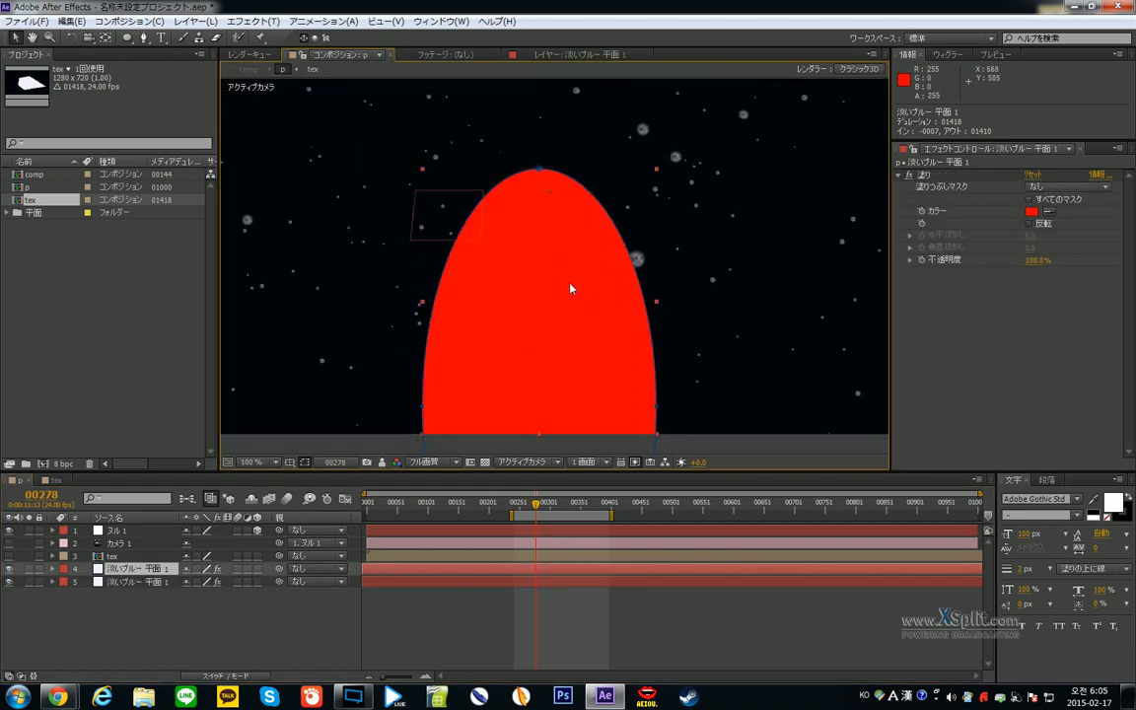
left_click_drag(544, 233, 535, 266)
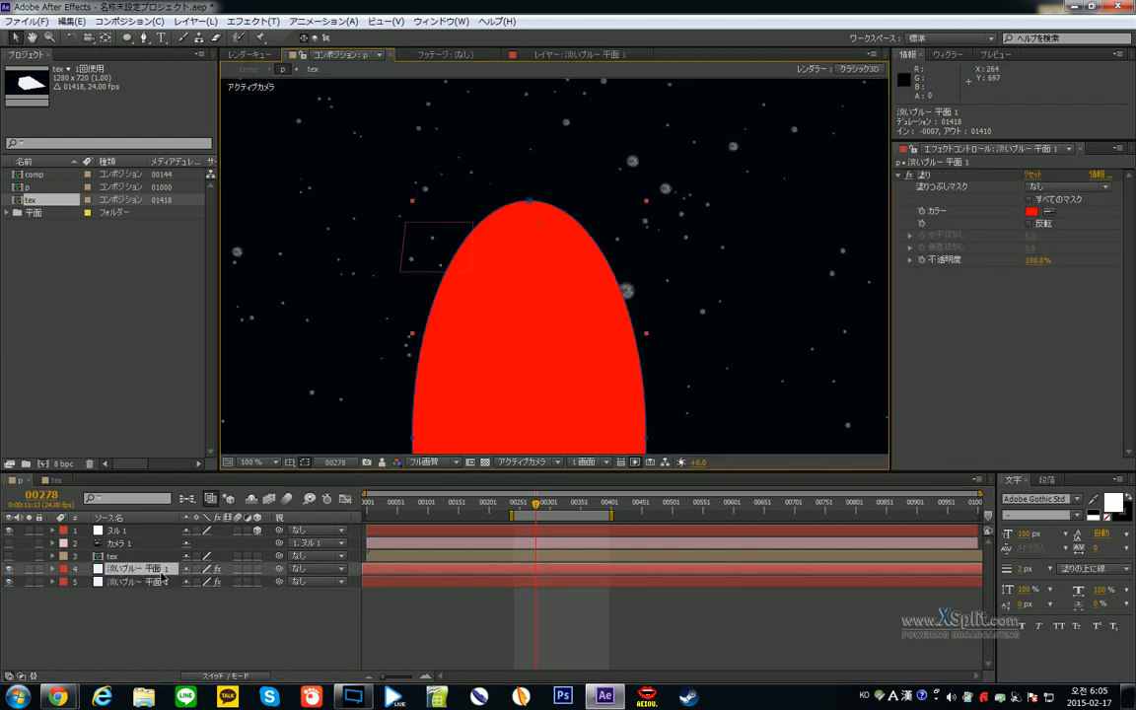
left_click(164, 581)
left_click_drag(489, 358, 487, 395)
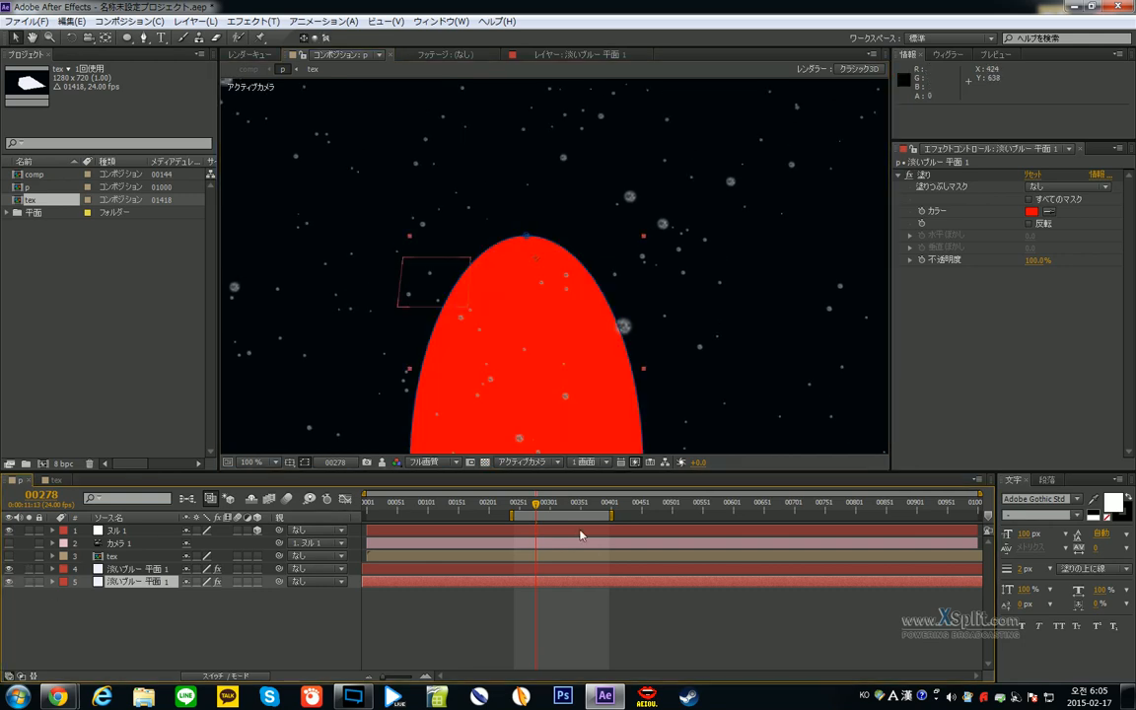
left_click_drag(534, 508, 570, 507)
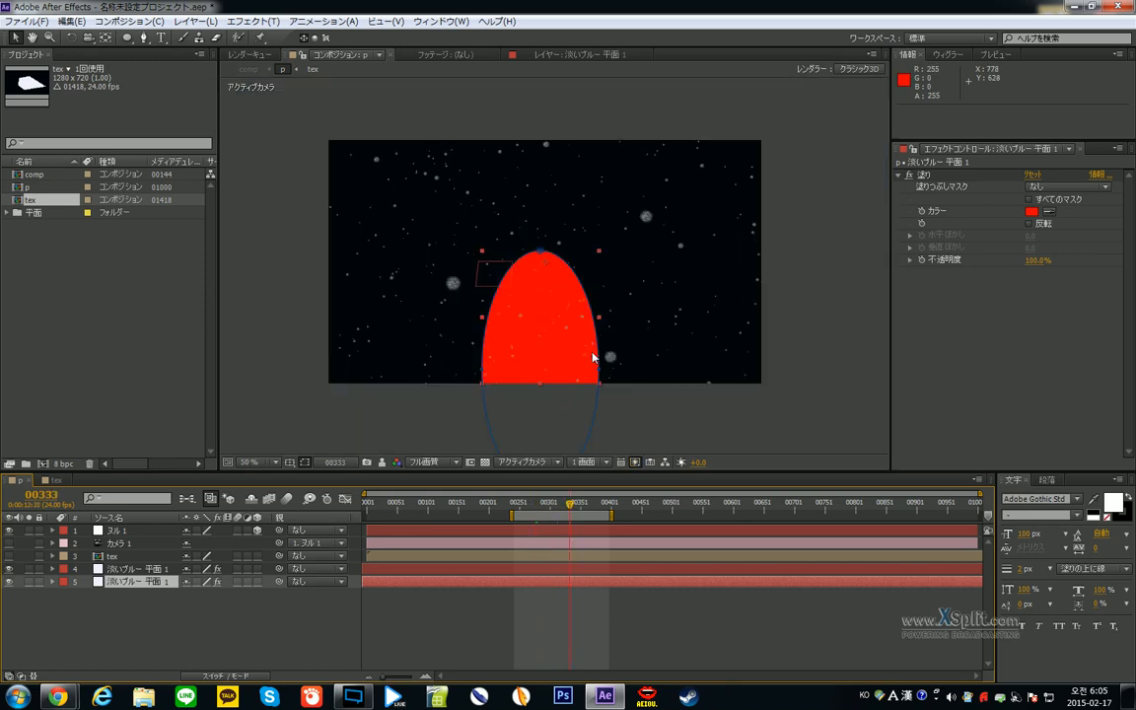
scroll(585, 375, "down", 2)
- Hide the filled solid and set the particle layer's Producer Radius Z to 1 and Position Z to 1
left_click(8, 582)
left_click(129, 570)
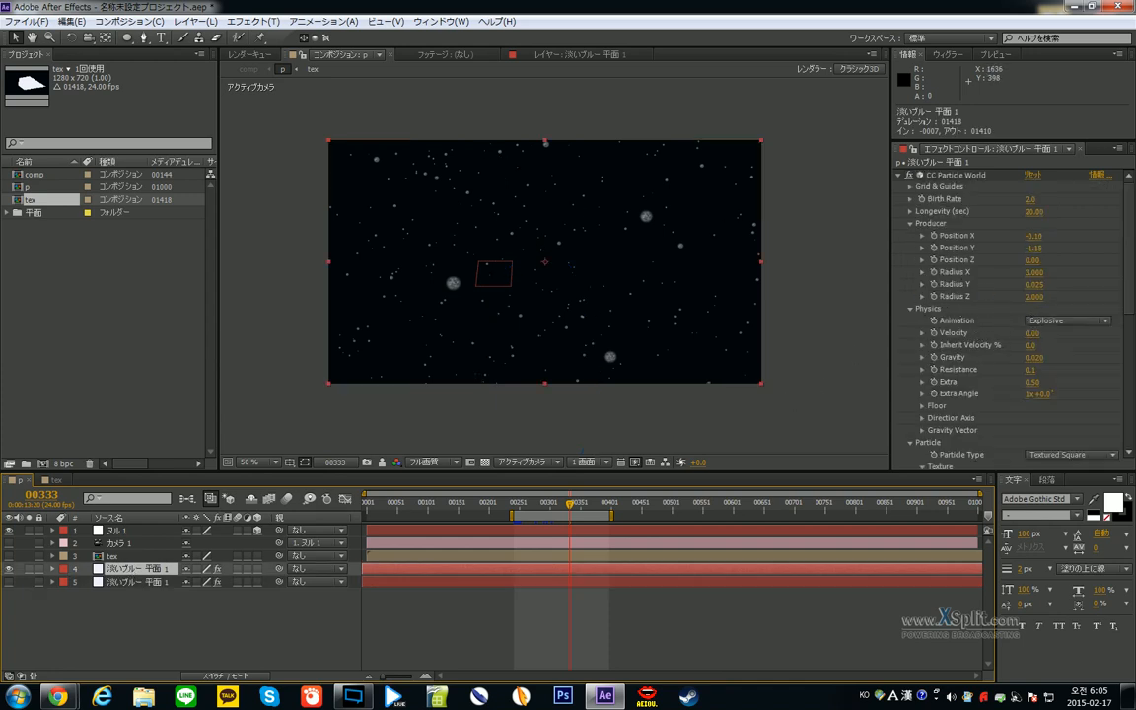
left_click(1034, 296)
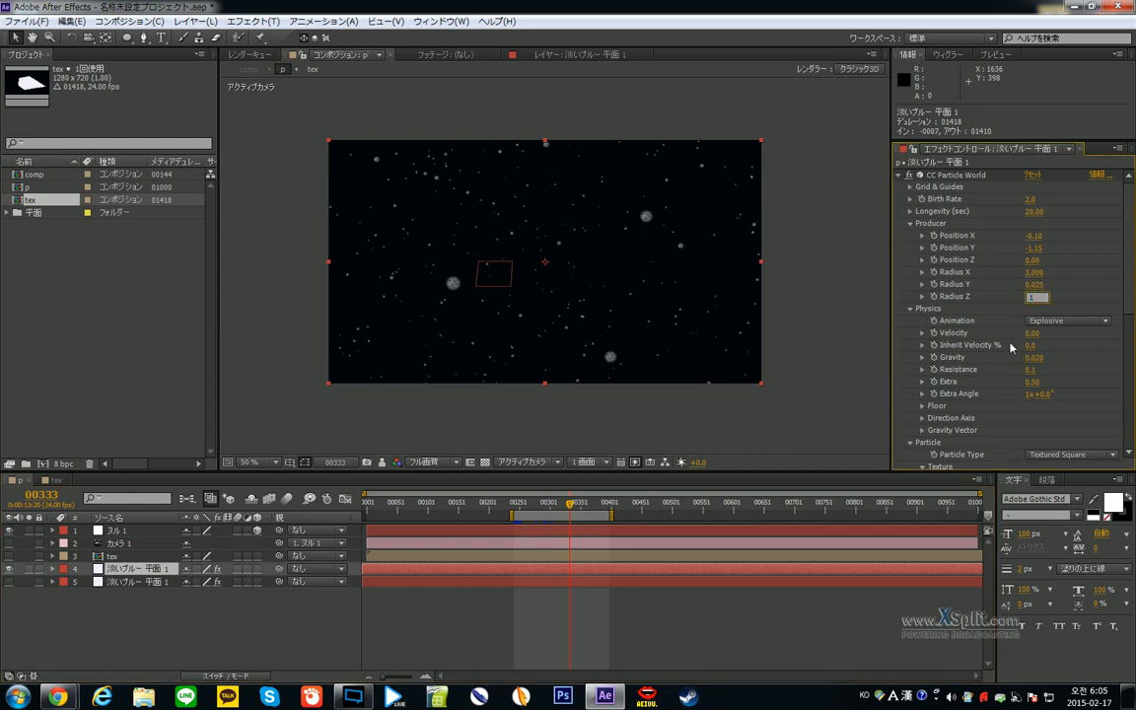
type("1")
key("Return")
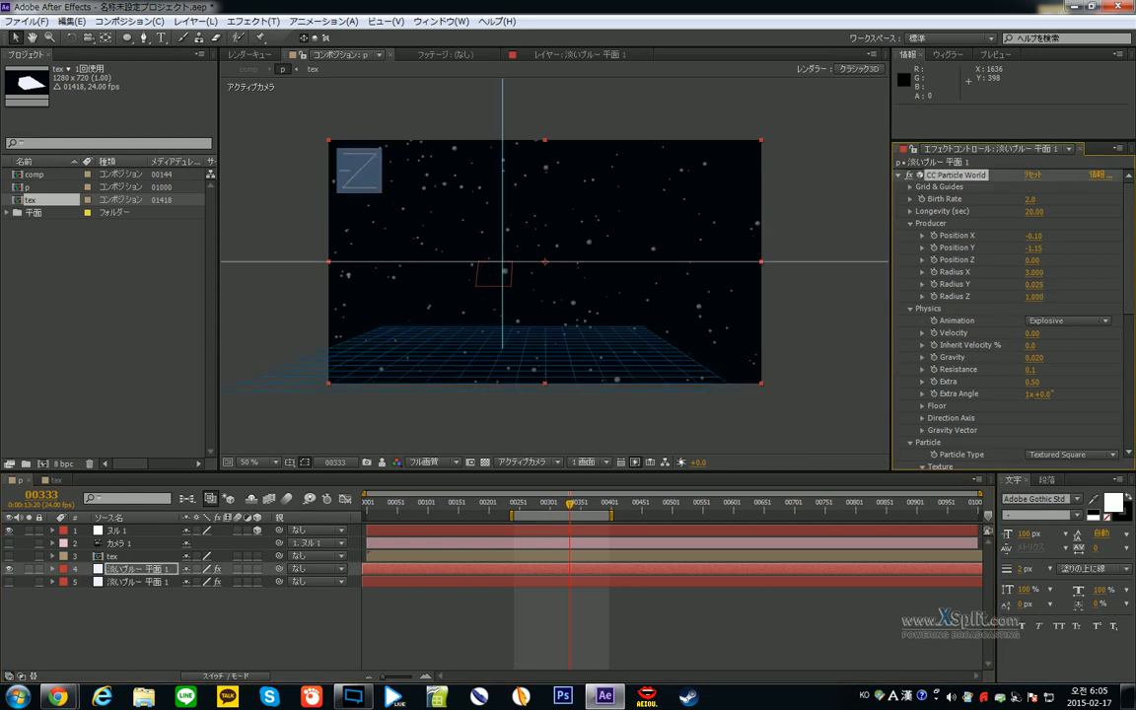
left_click(1031, 259)
type("1")
key("Return")
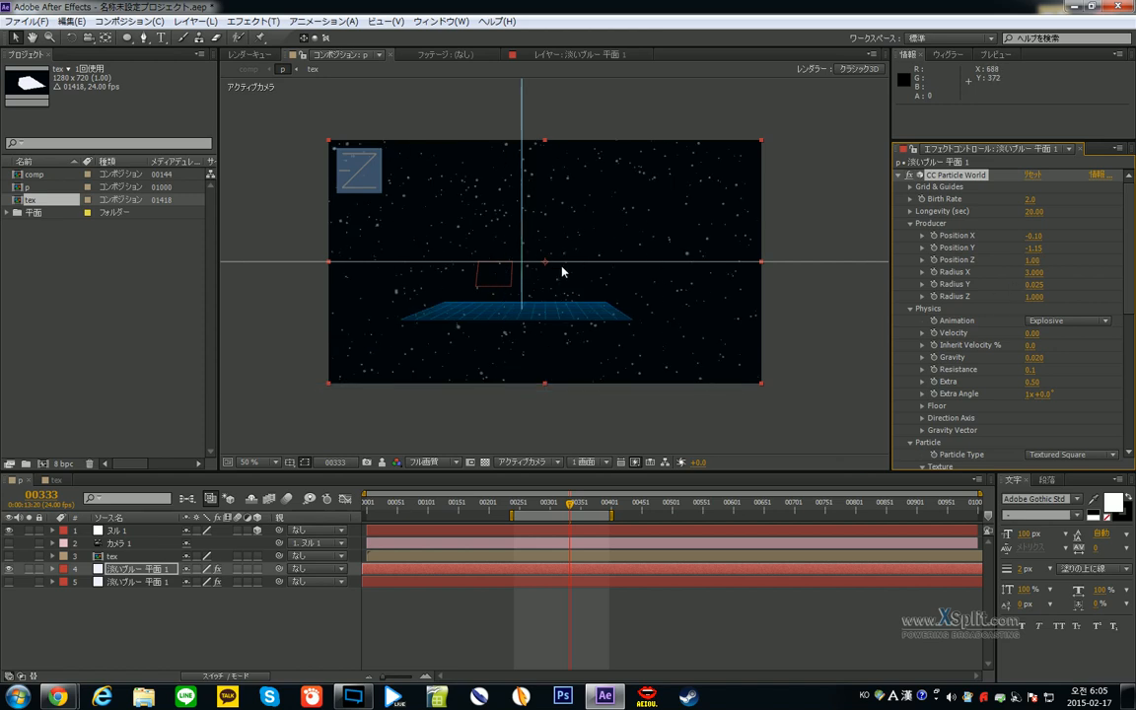
- Duplicate the particle layer, hide the original, and set the copy's Producer Position Z to -1
left_click(103, 568)
key("ctrl+d")
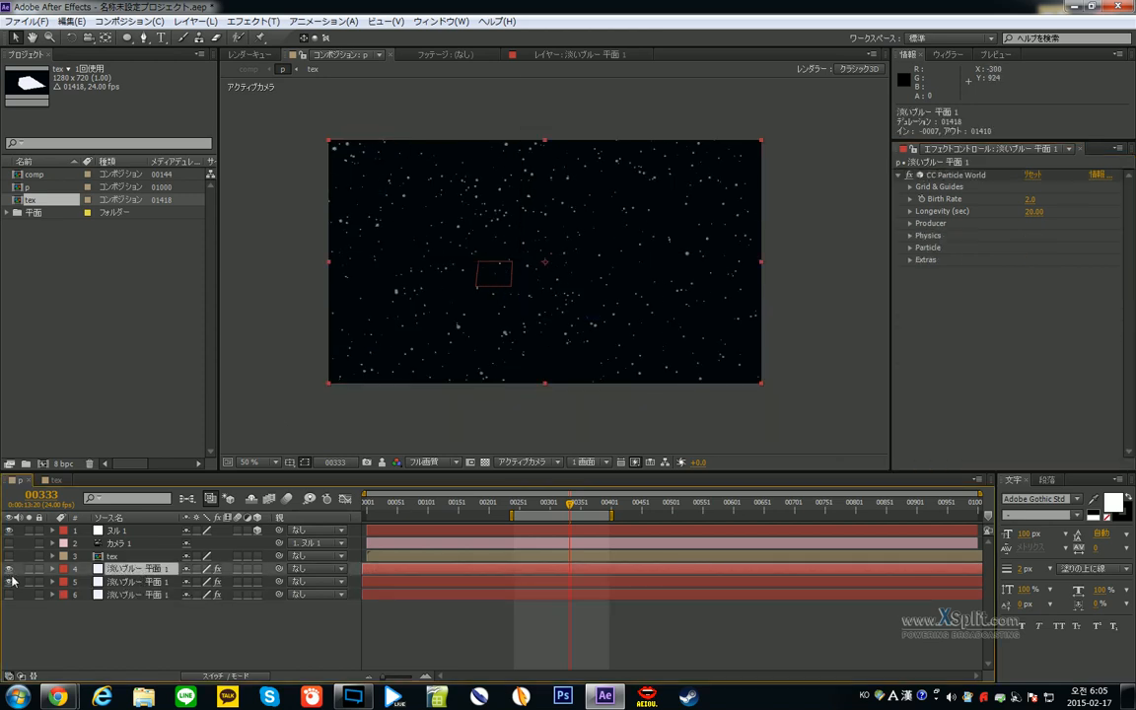
left_click(911, 224)
left_click(1033, 260)
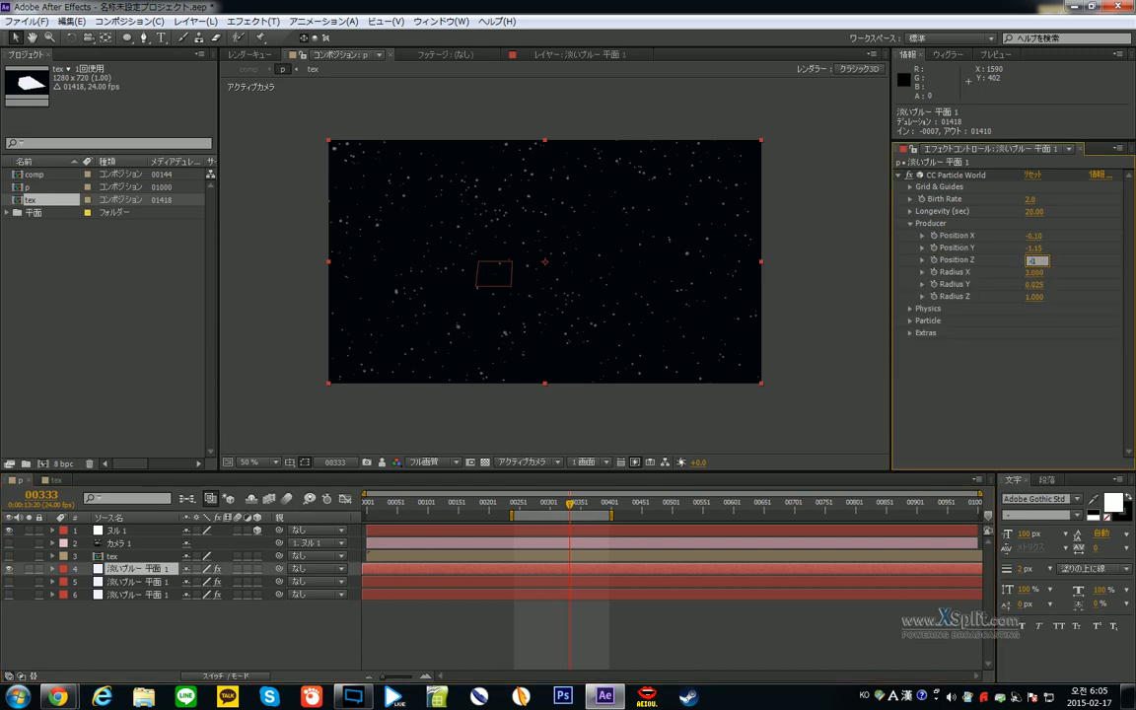
key("Return")
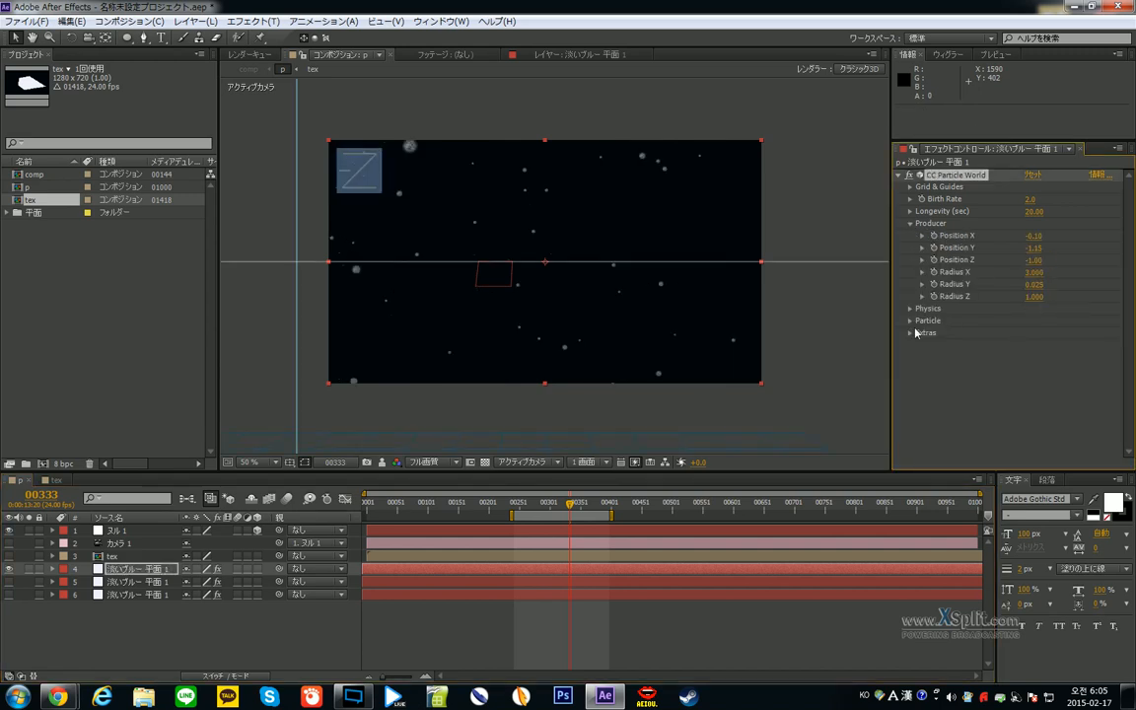
- Show the original particle layer and the filled solid again, and move that particle layer beneath the solid
left_click(9, 582)
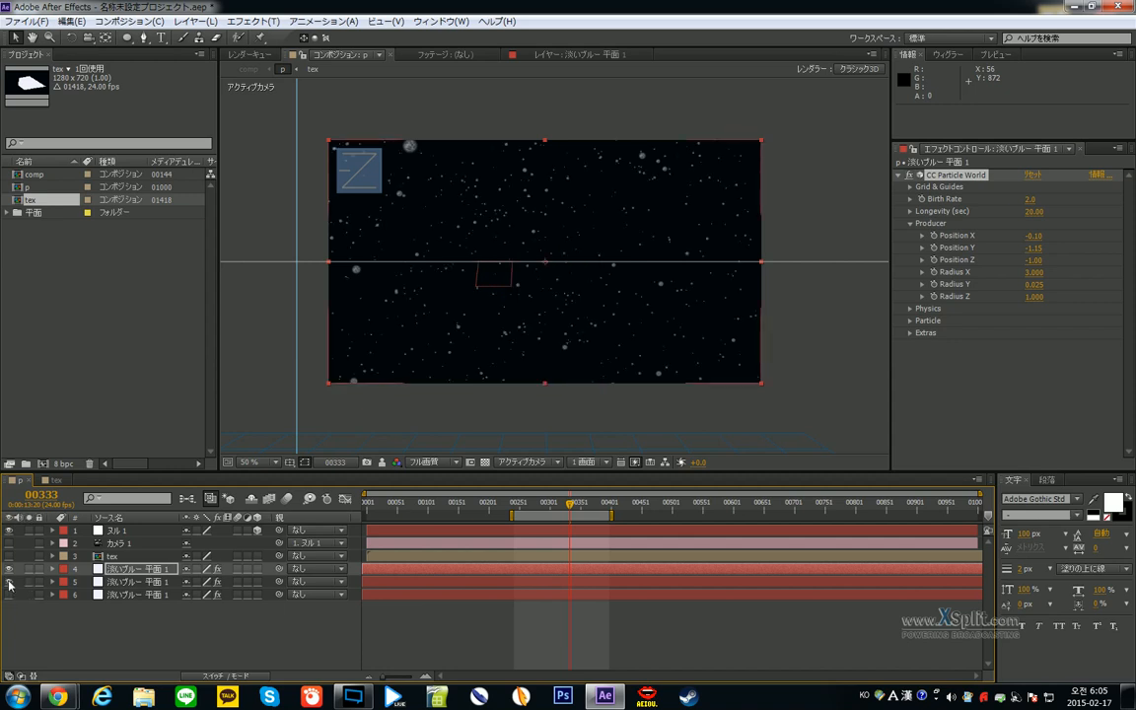
left_click(114, 582)
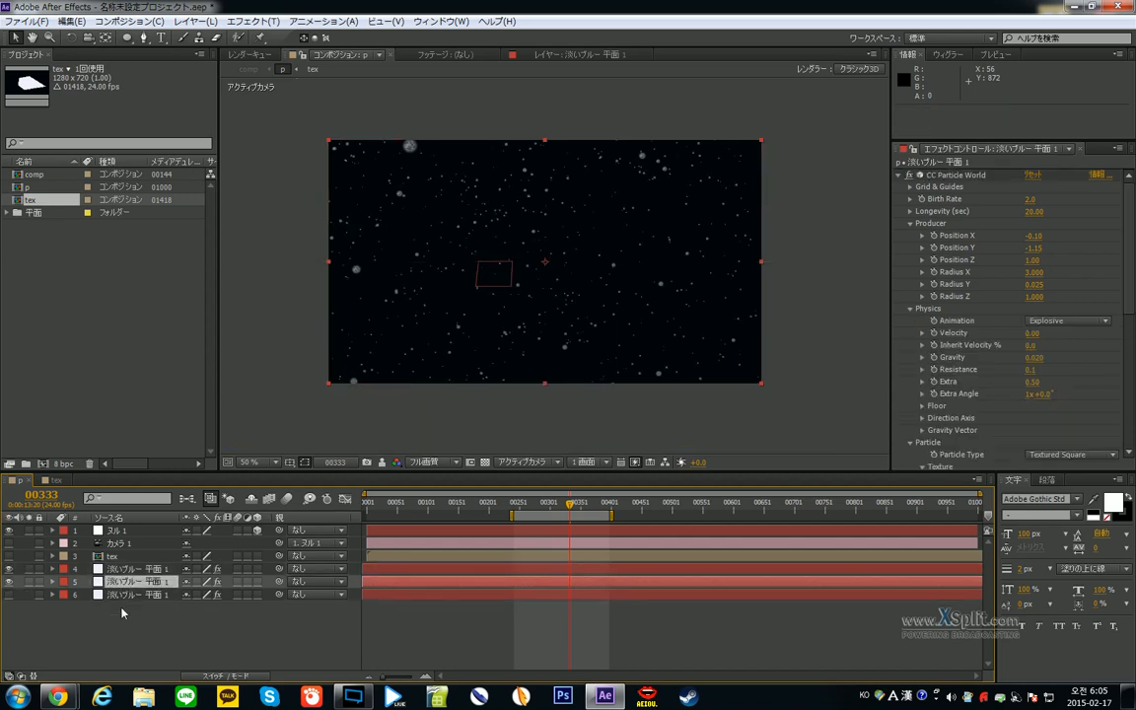
left_click(128, 595)
left_click(10, 595)
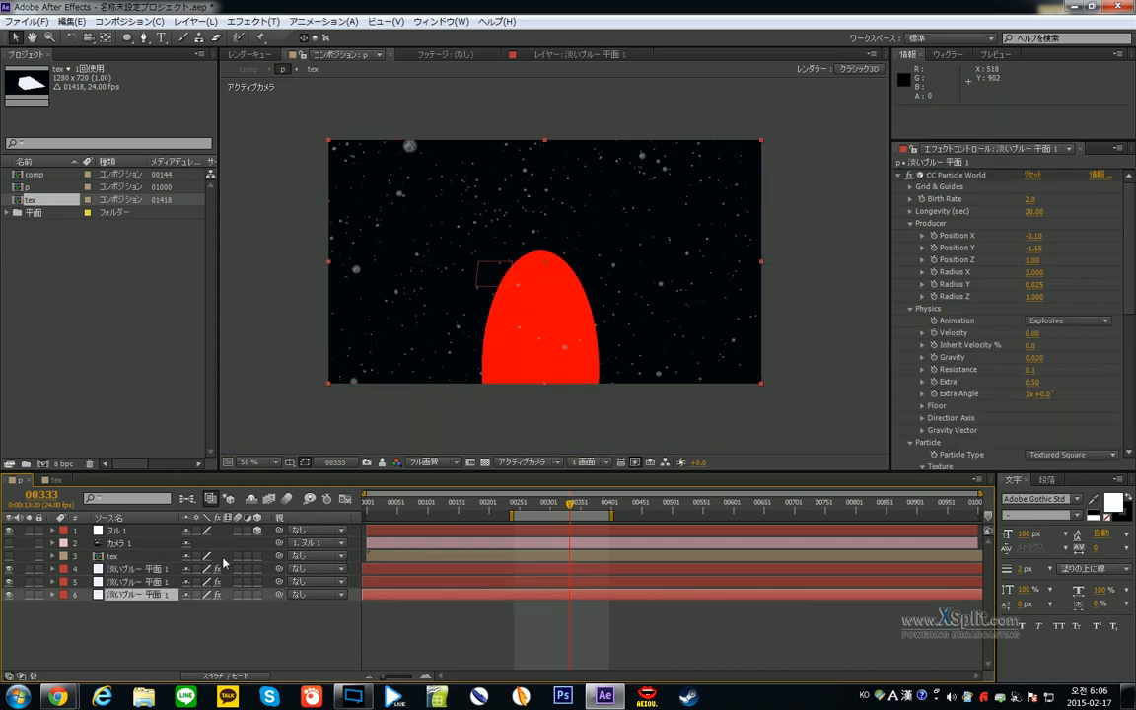
- Set the Producer Radius Z to 0.5 on both the front and the back particle layers
left_click(150, 566)
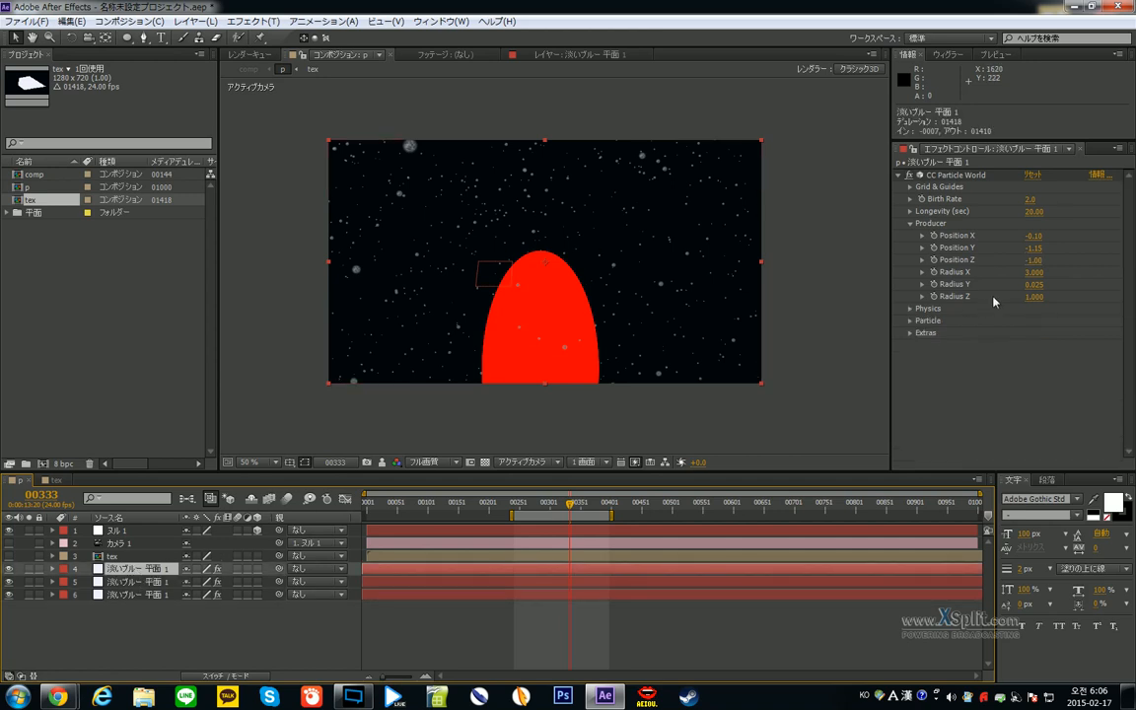
left_click(1033, 296)
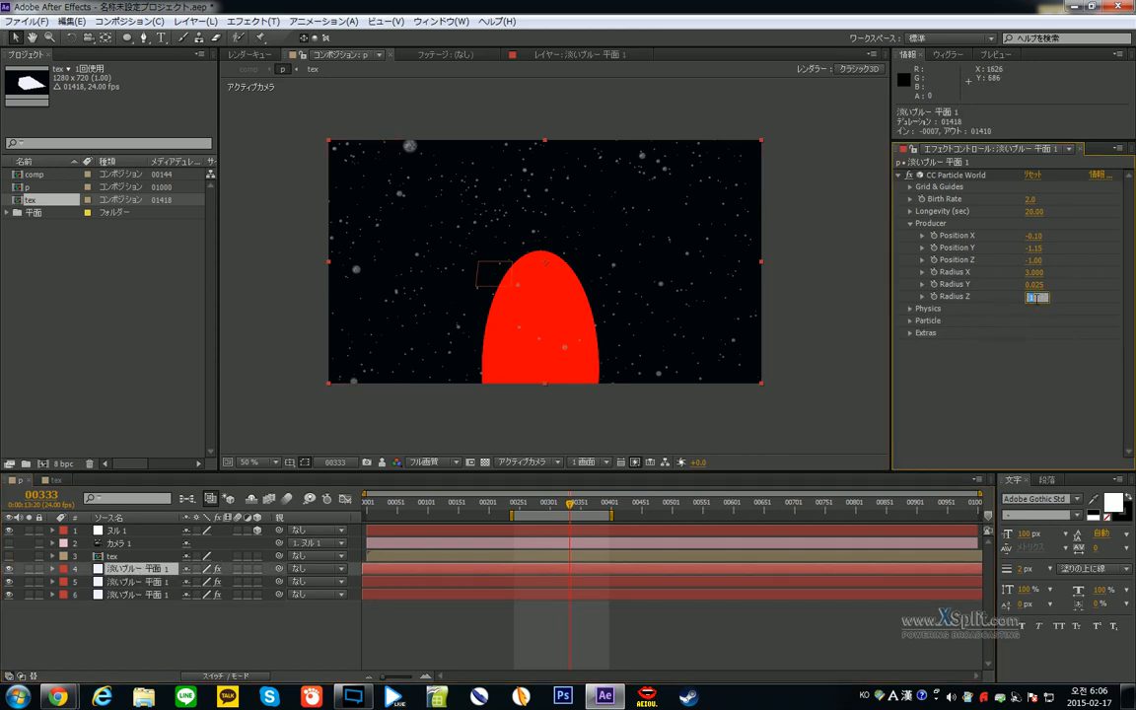
key("Return")
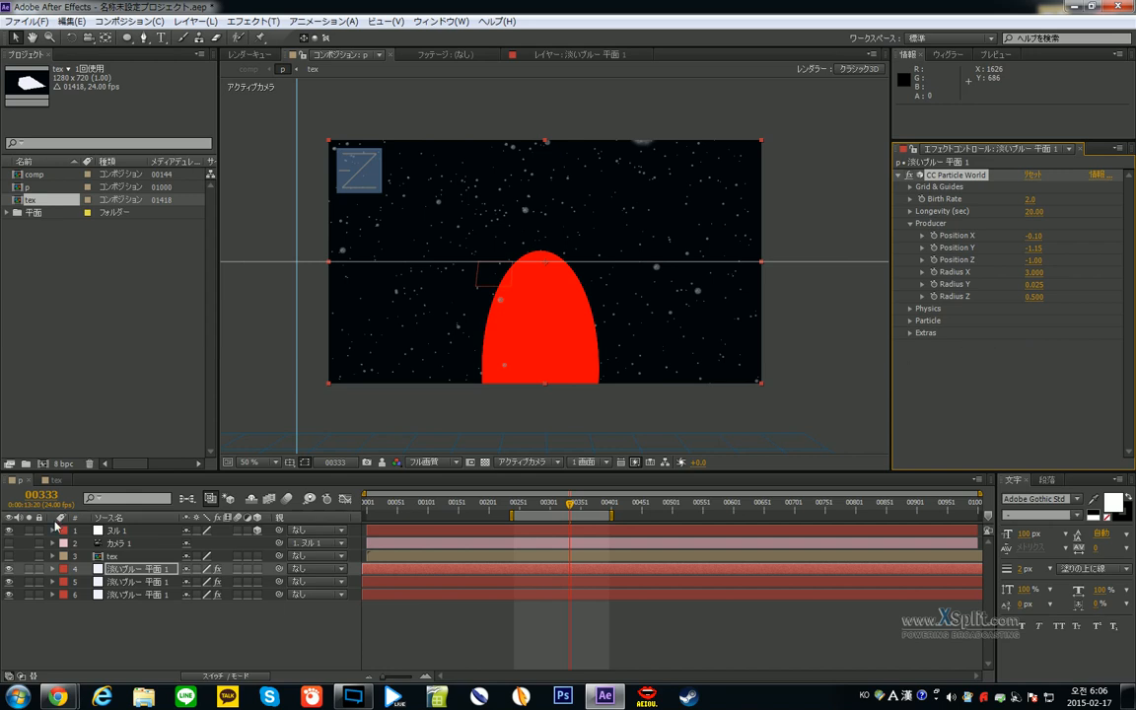
left_click(138, 594)
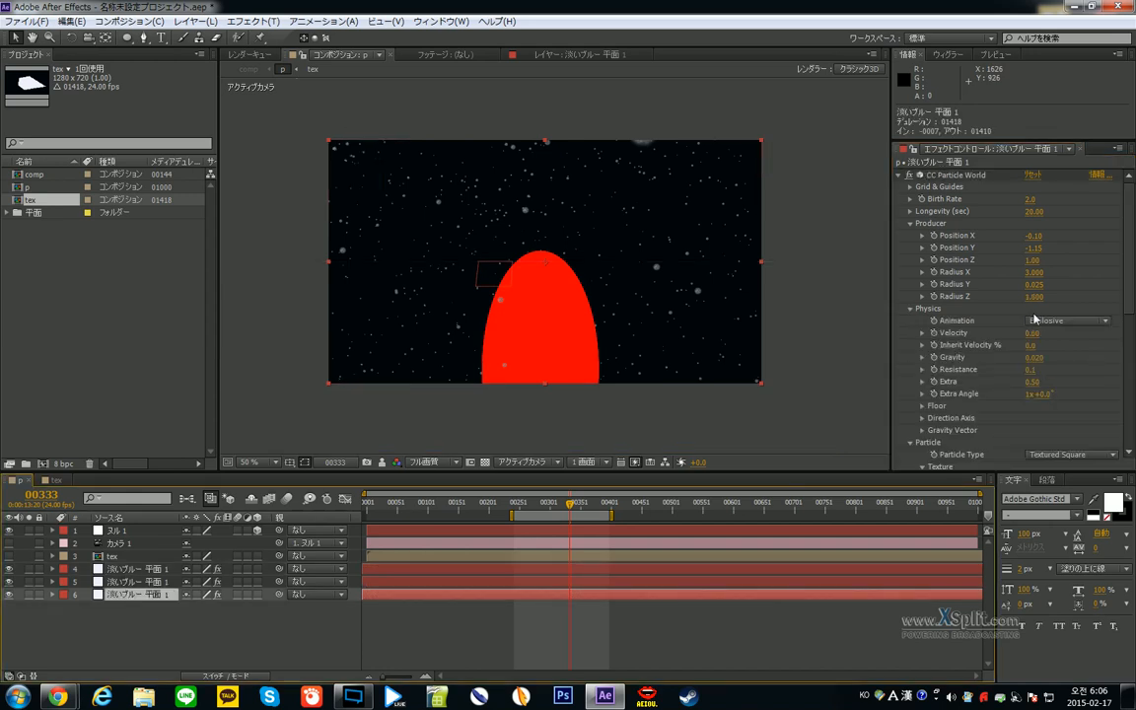
left_click(1033, 296)
type("0.5")
key("Return")
- Examine the particles in front of and behind the red ellipse around frame 297 in an enlarged view
scroll(555, 332, "up", 2)
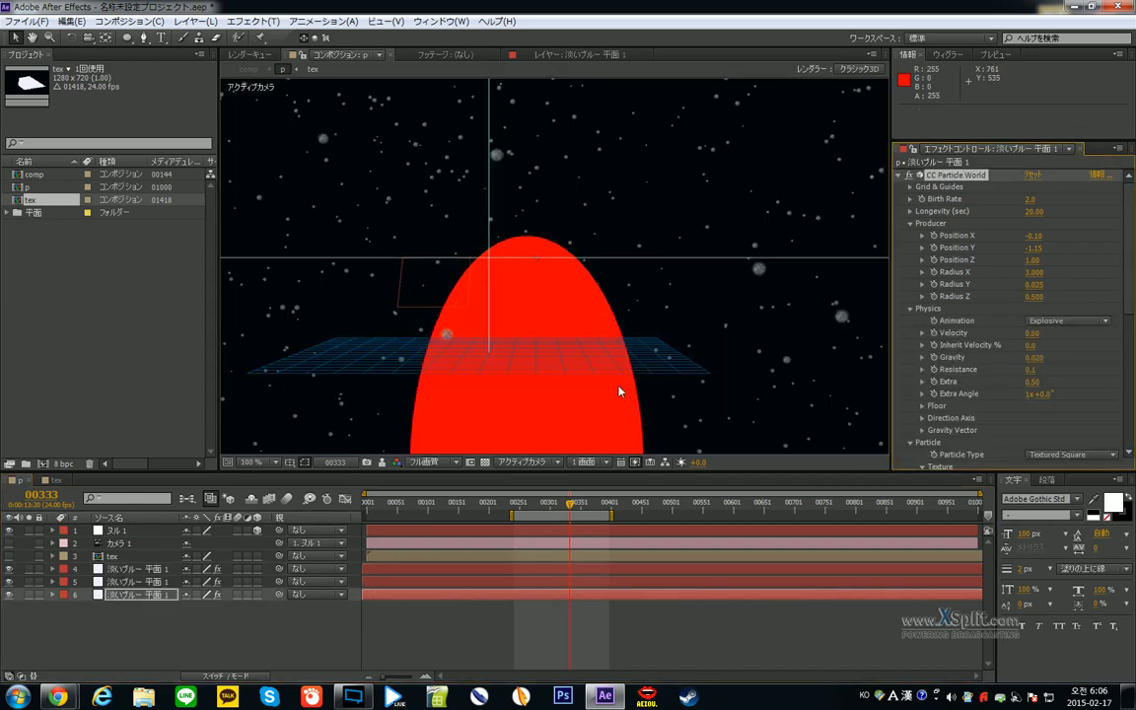
left_click(426, 626)
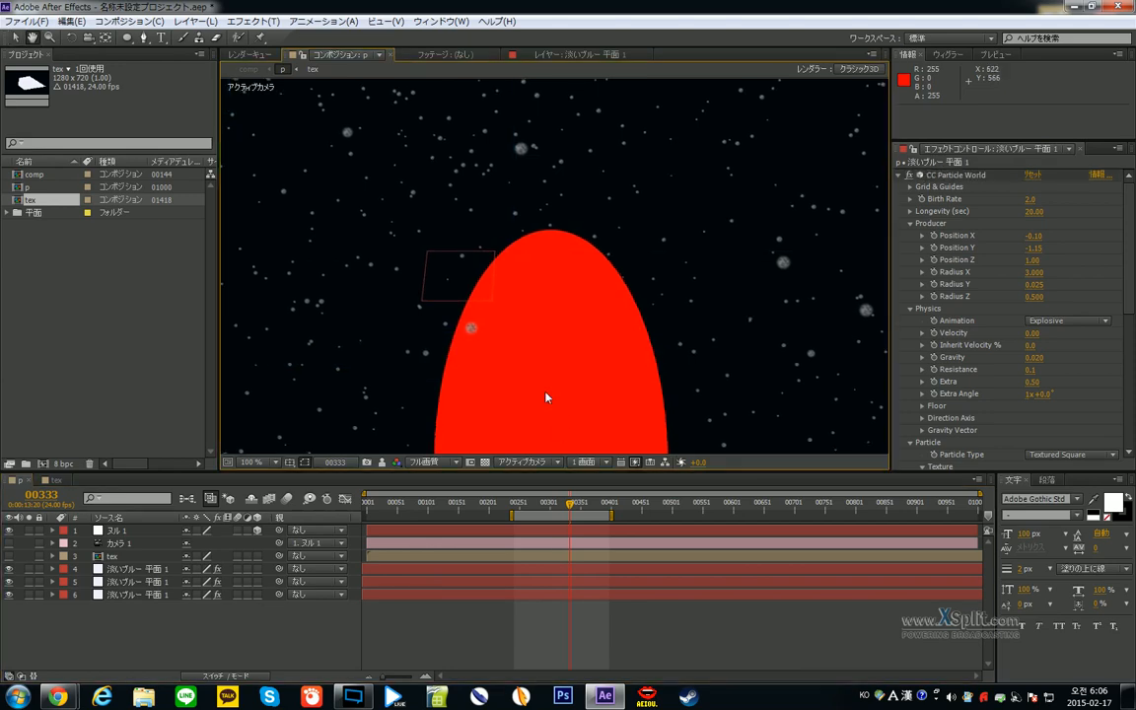
left_click_drag(569, 508, 549, 505)
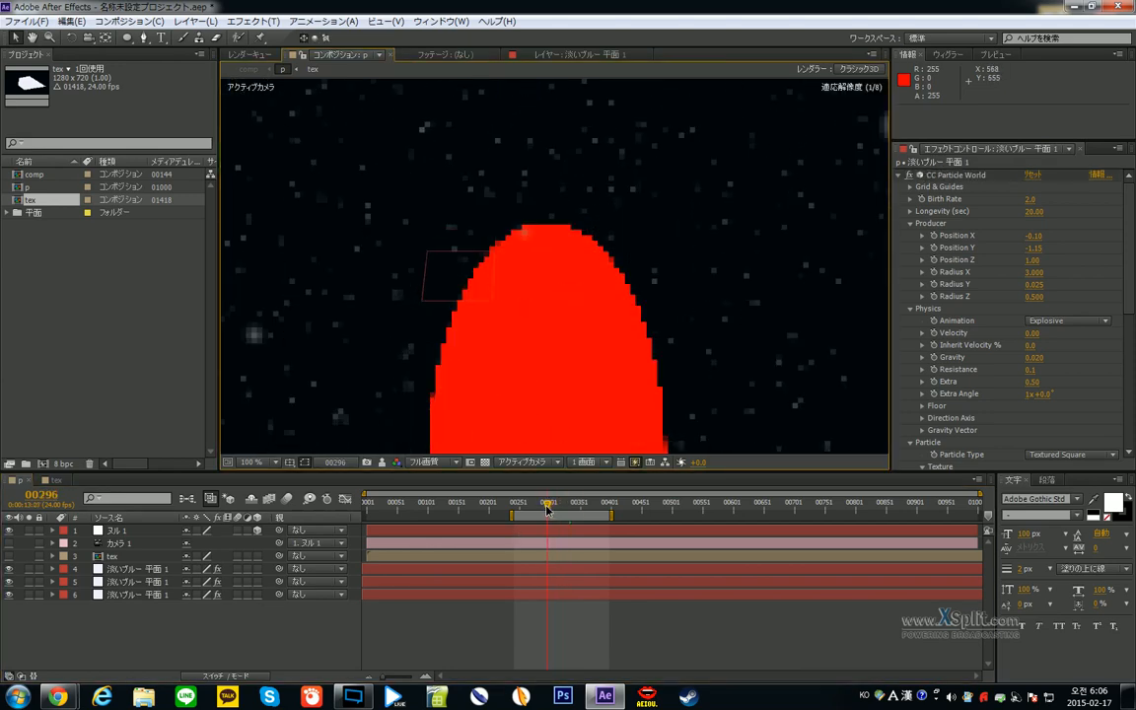
key("grave")
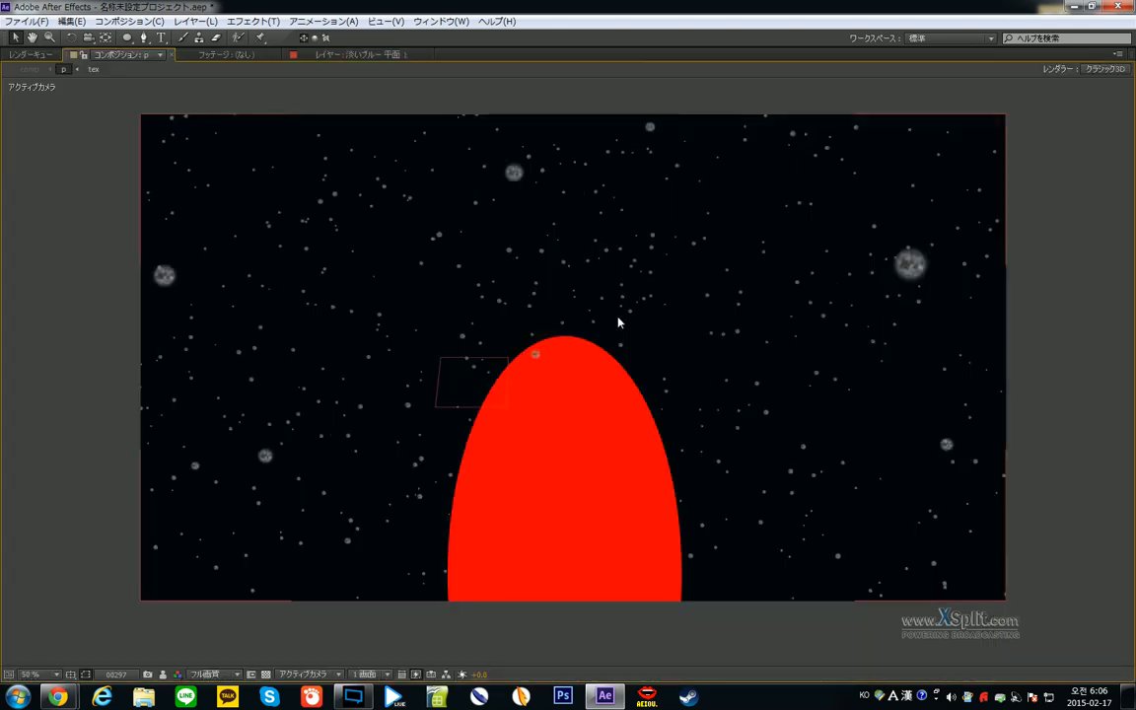
key("grave")
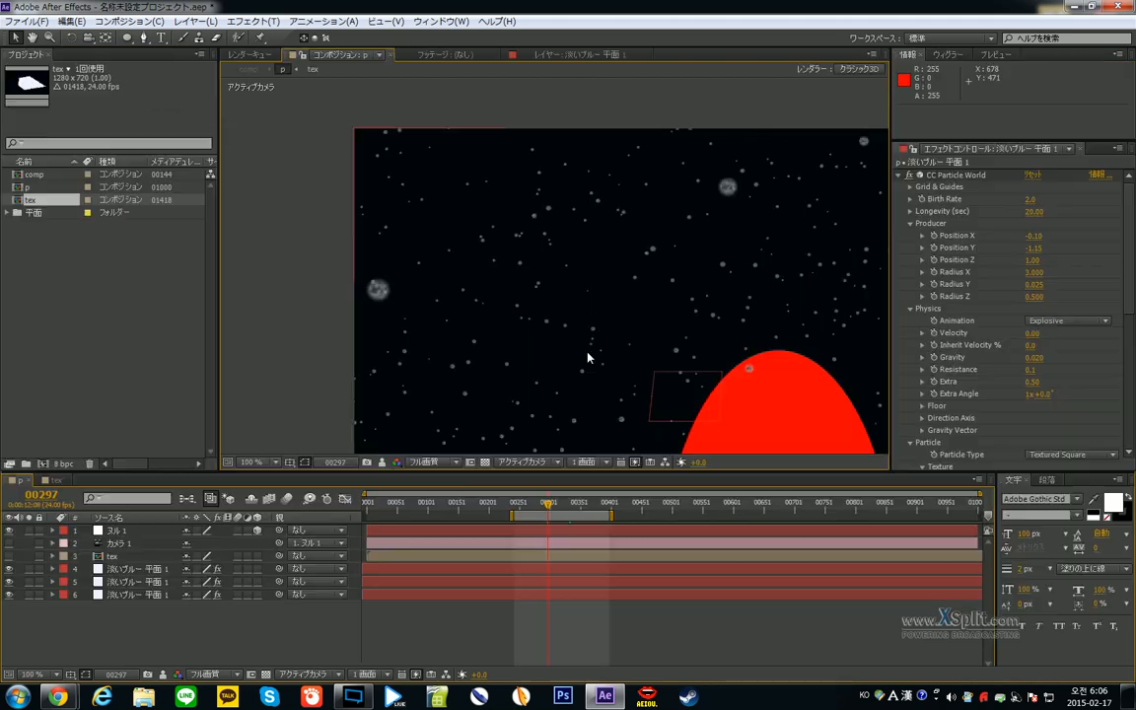
- Change the ellipse solid's Fill color to green with RGB values 55, 231, 24
left_click(144, 589)
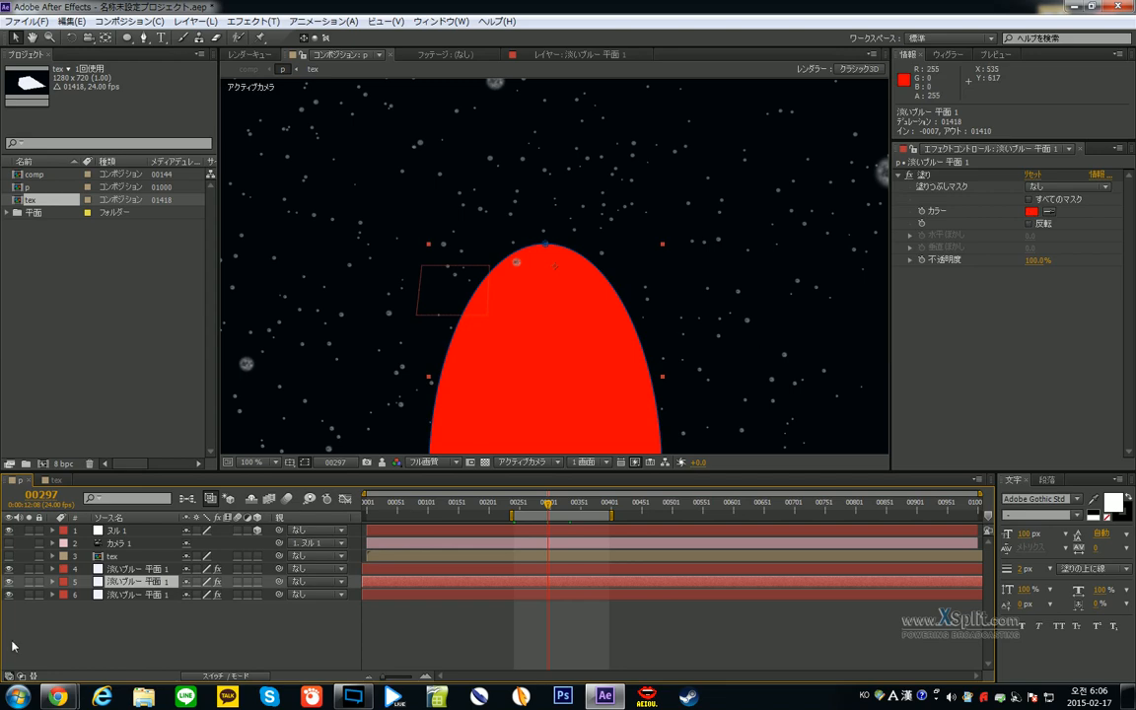
left_click(1030, 210)
left_click_drag(599, 299, 613, 297)
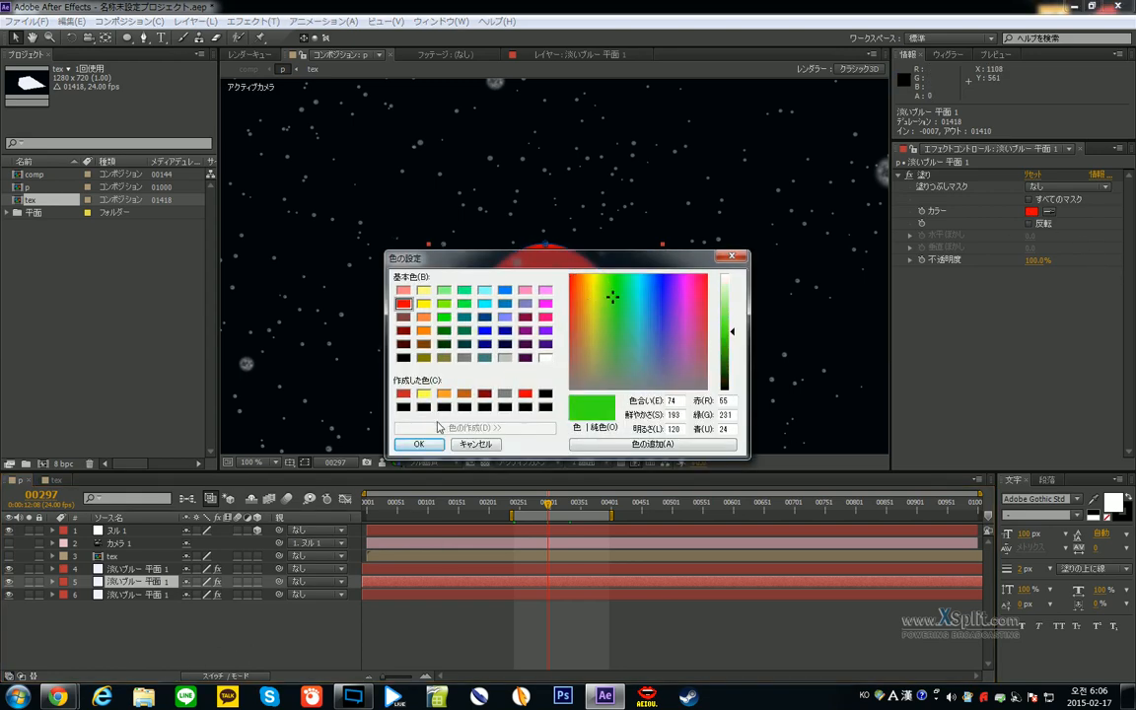
left_click(419, 443)
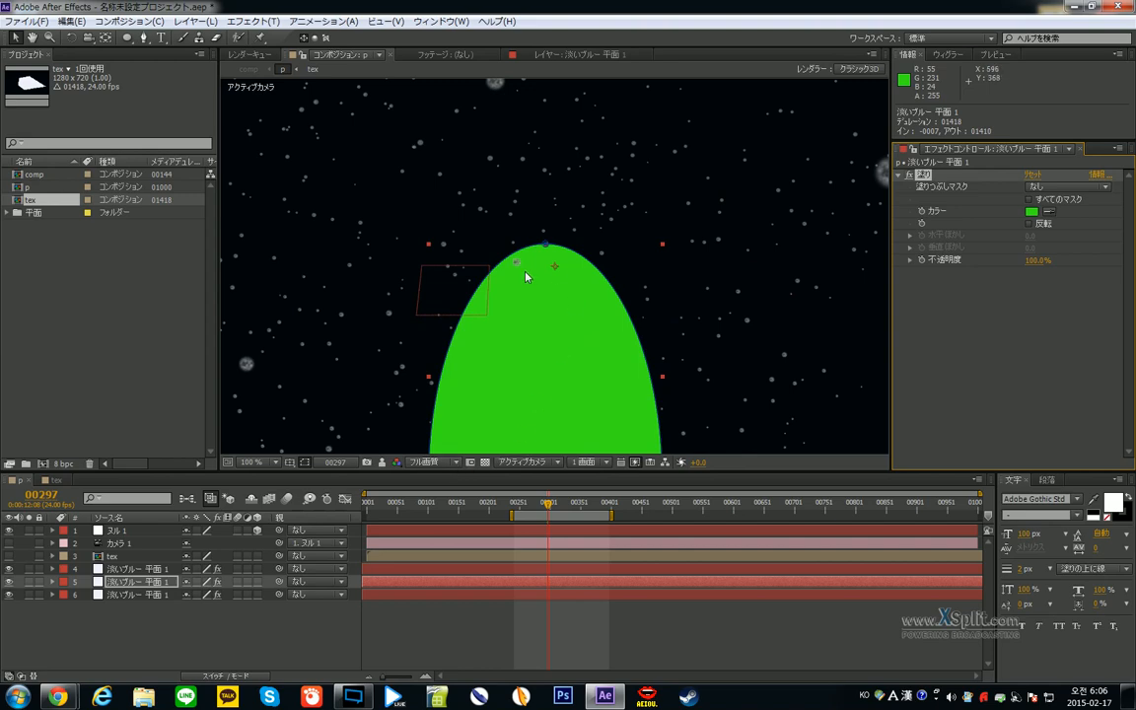
- Run an enlarged RAM preview of the particles around the green ellipse, and check frame 307
key("grave")
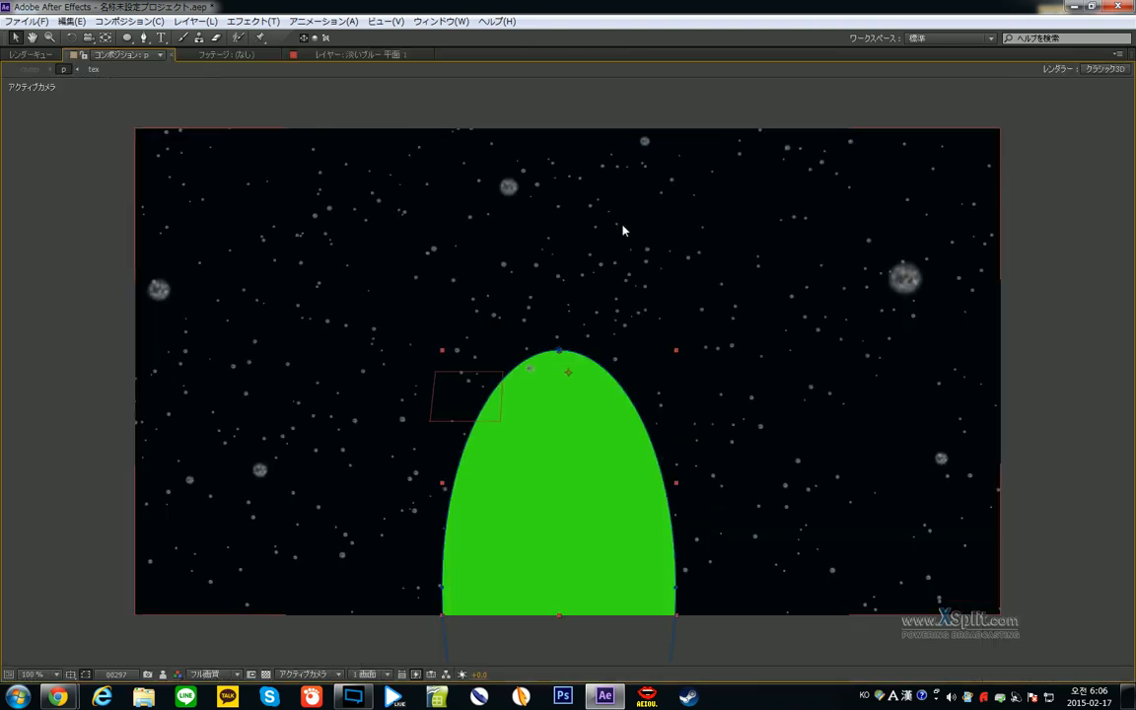
key("KP_0")
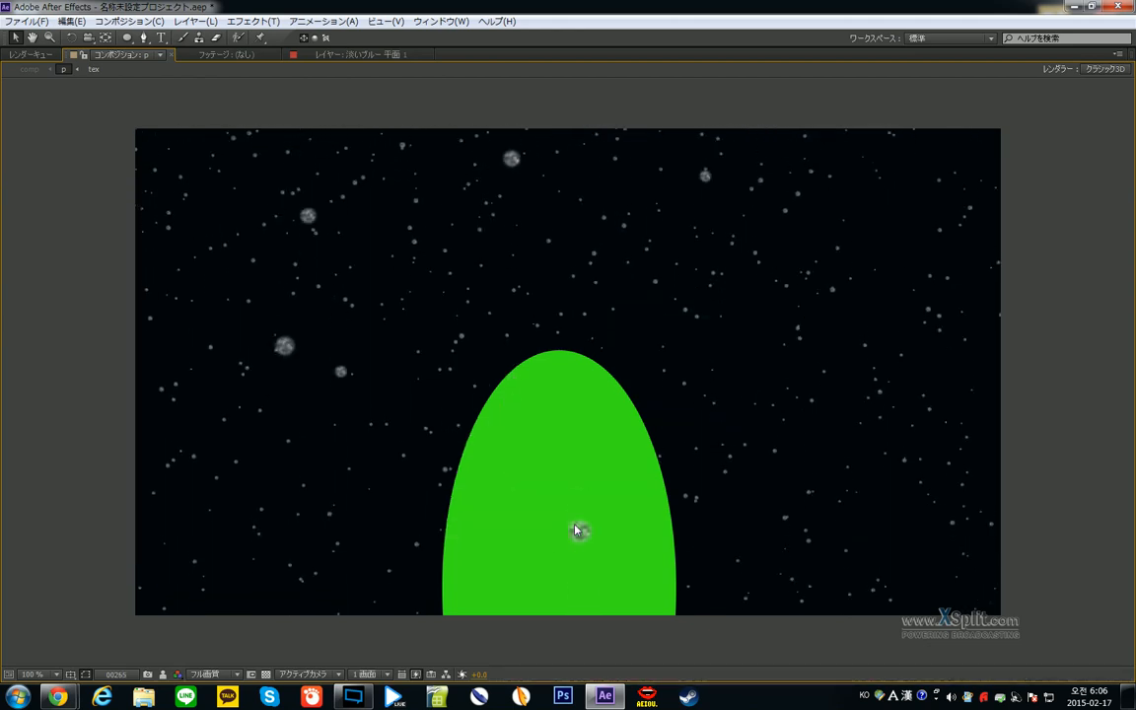
key("grave")
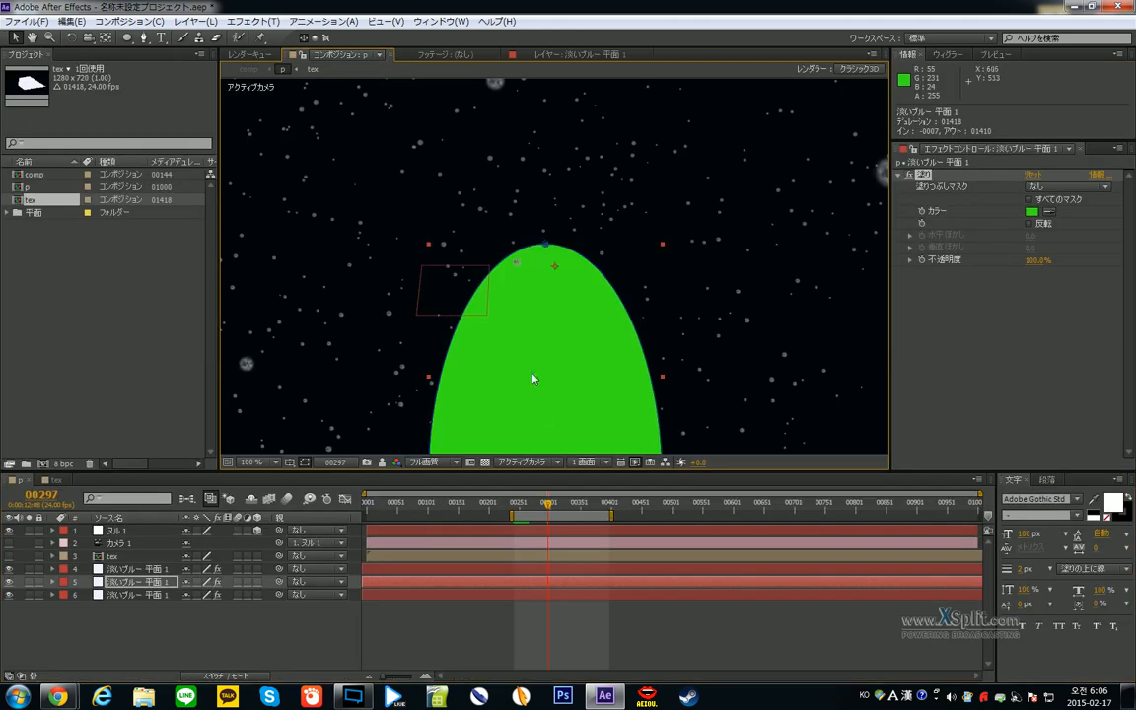
scroll(530, 334, "up", 2)
left_click_drag(549, 513, 554, 512)
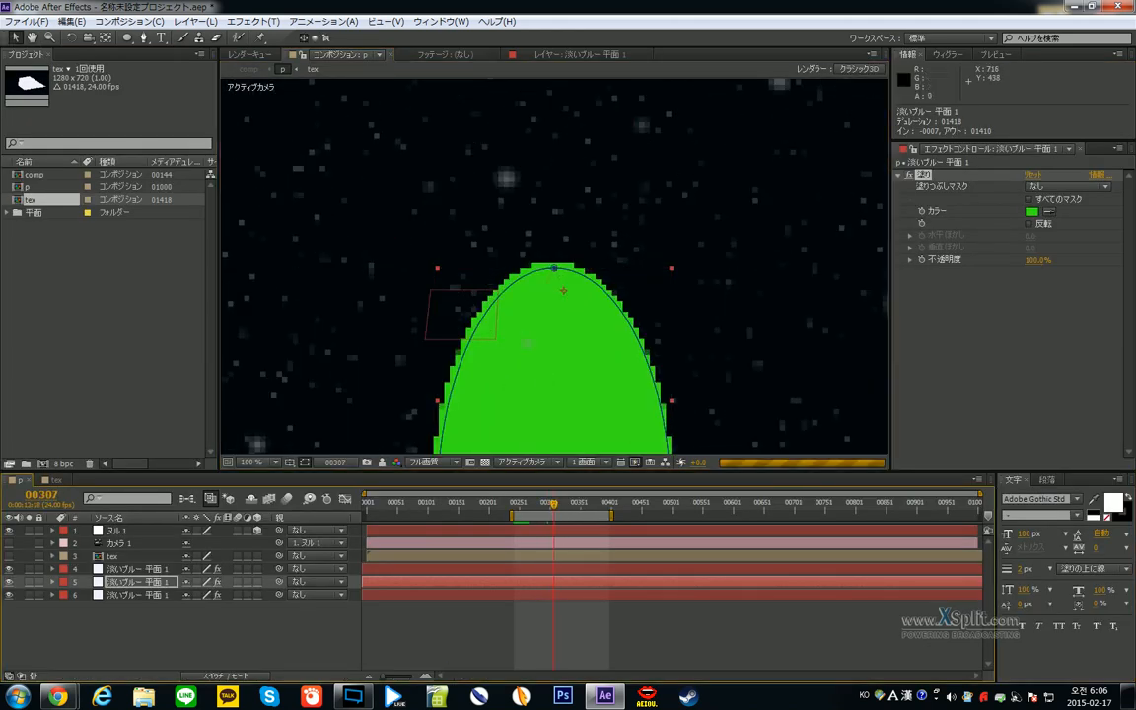
key("comma")
- Try a Fast Blur of 14 on the front particle layer and remove the effect
left_click(138, 569)
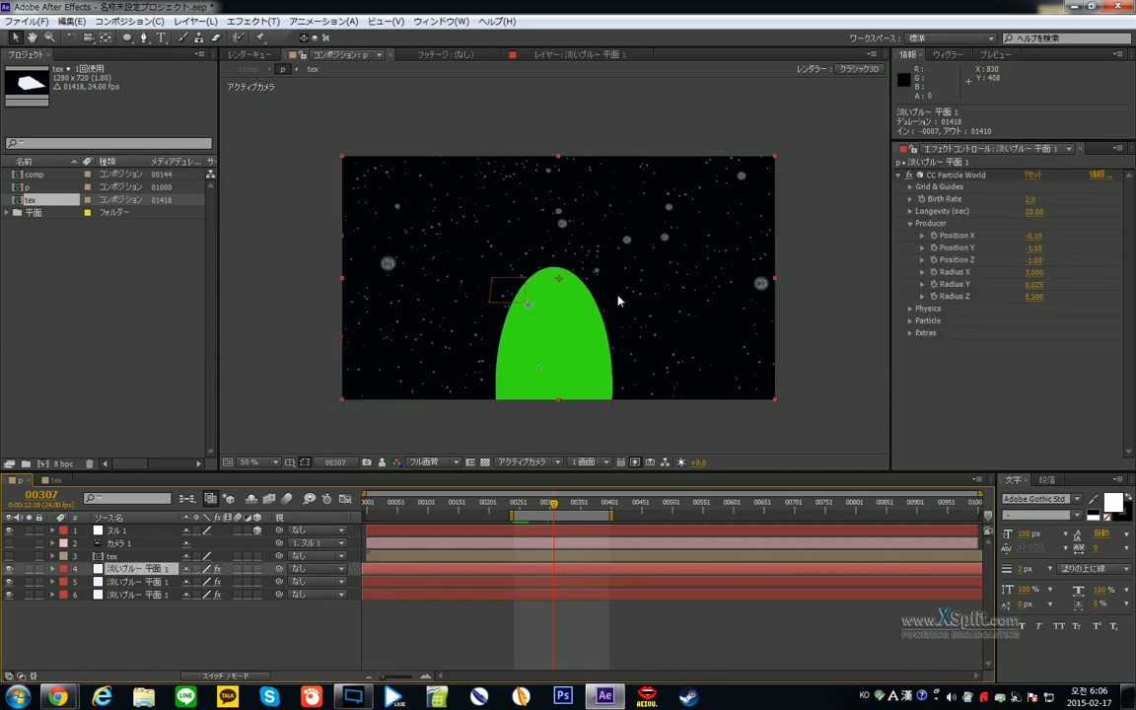
scroll(555, 265, "up", 2)
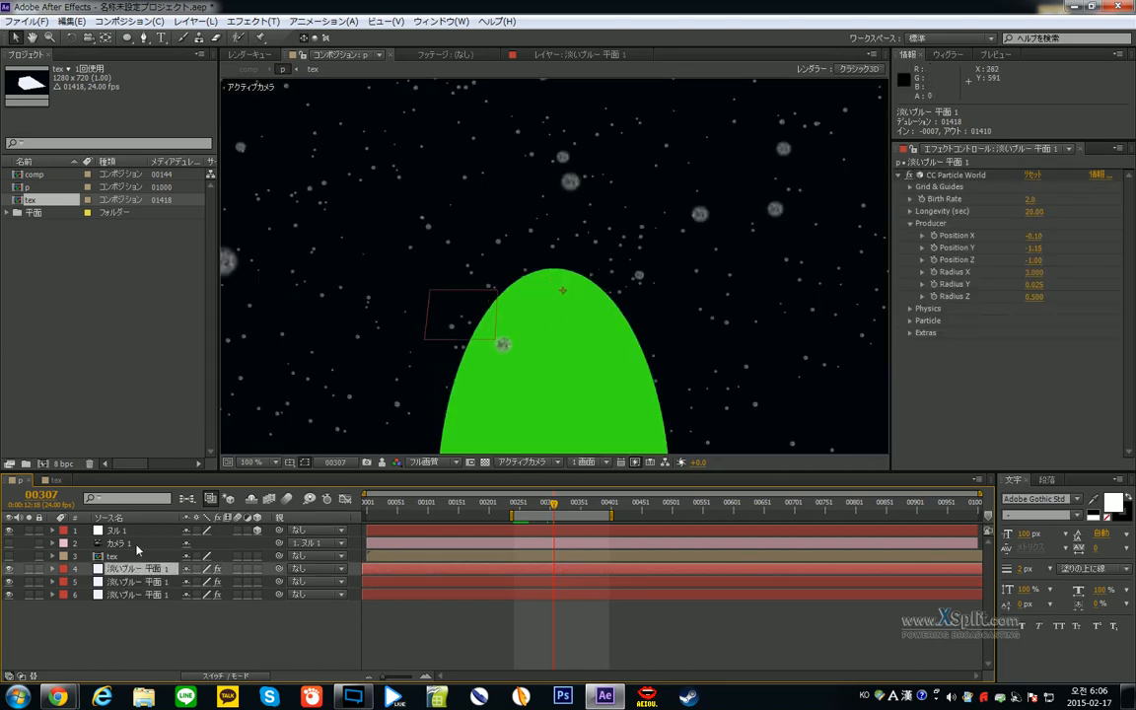
left_click(240, 20)
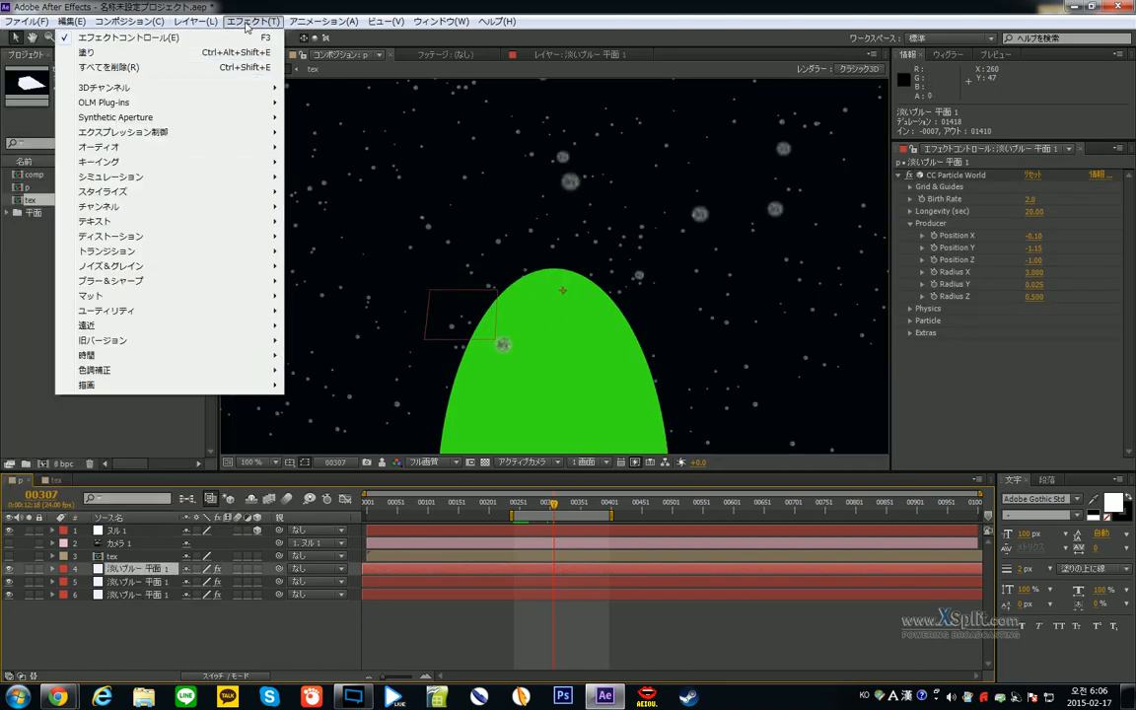
mouse_move(256, 283)
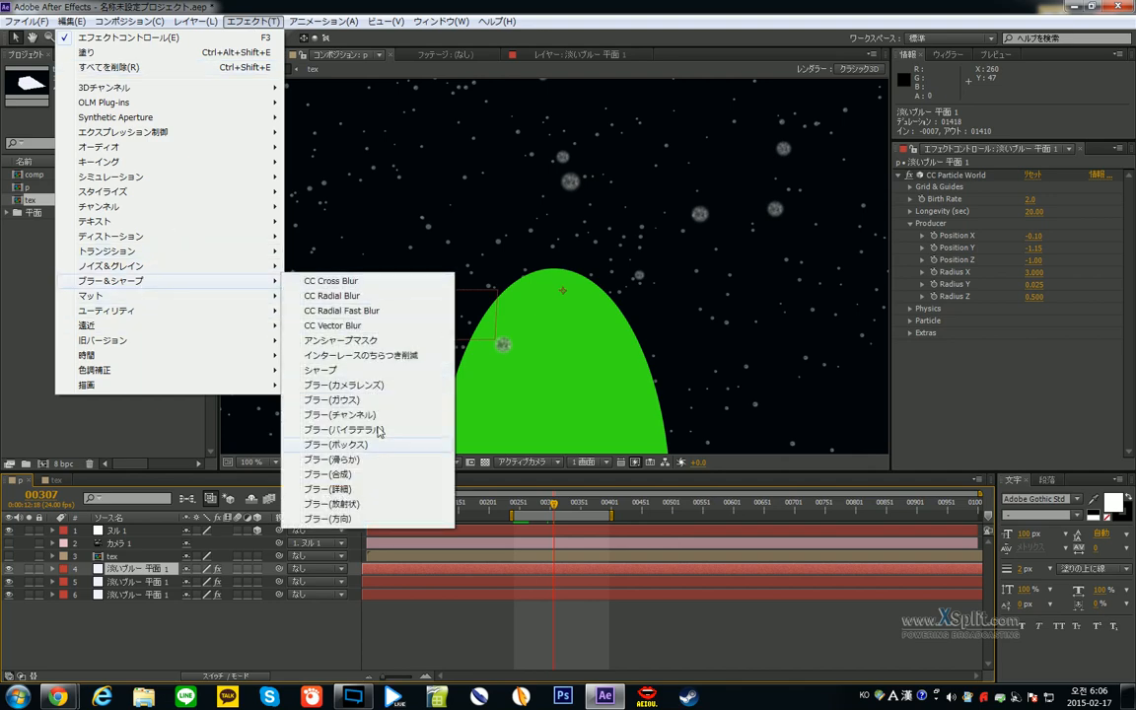
left_click(358, 466)
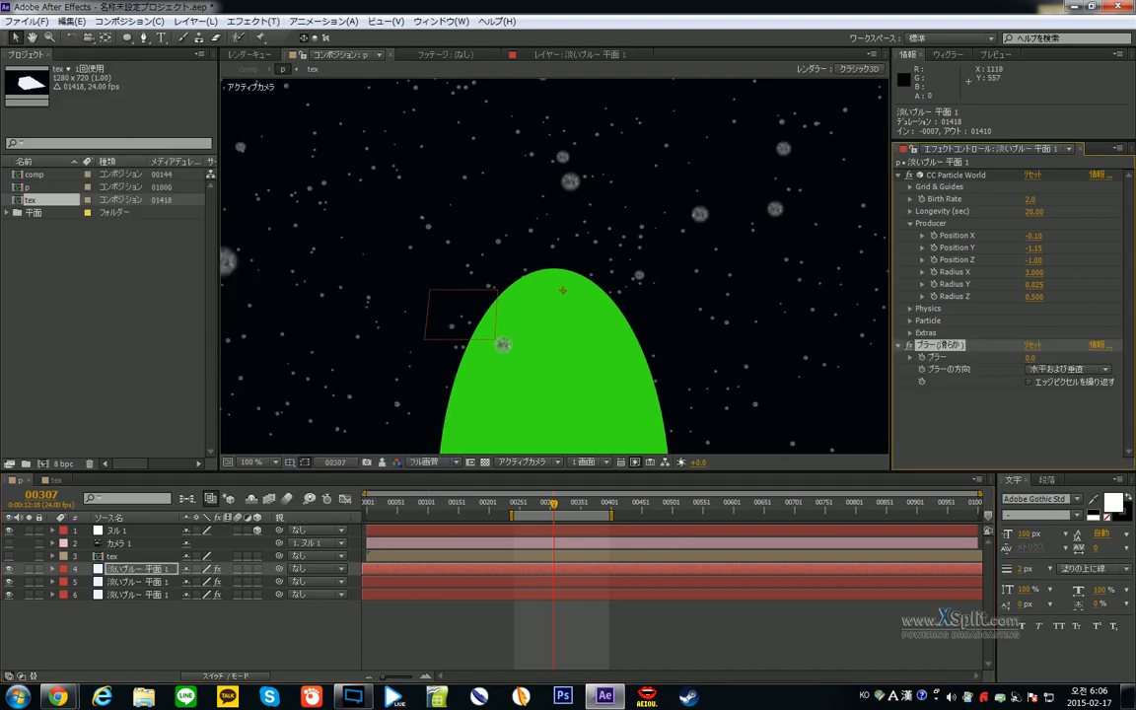
mouse_move(1030, 358)
left_mouse_down()
mouse_move(1052, 358)
mouse_move(1039, 358)
left_mouse_up()
scroll(473, 257, "down", 1)
scroll(525, 278, "up", 1)
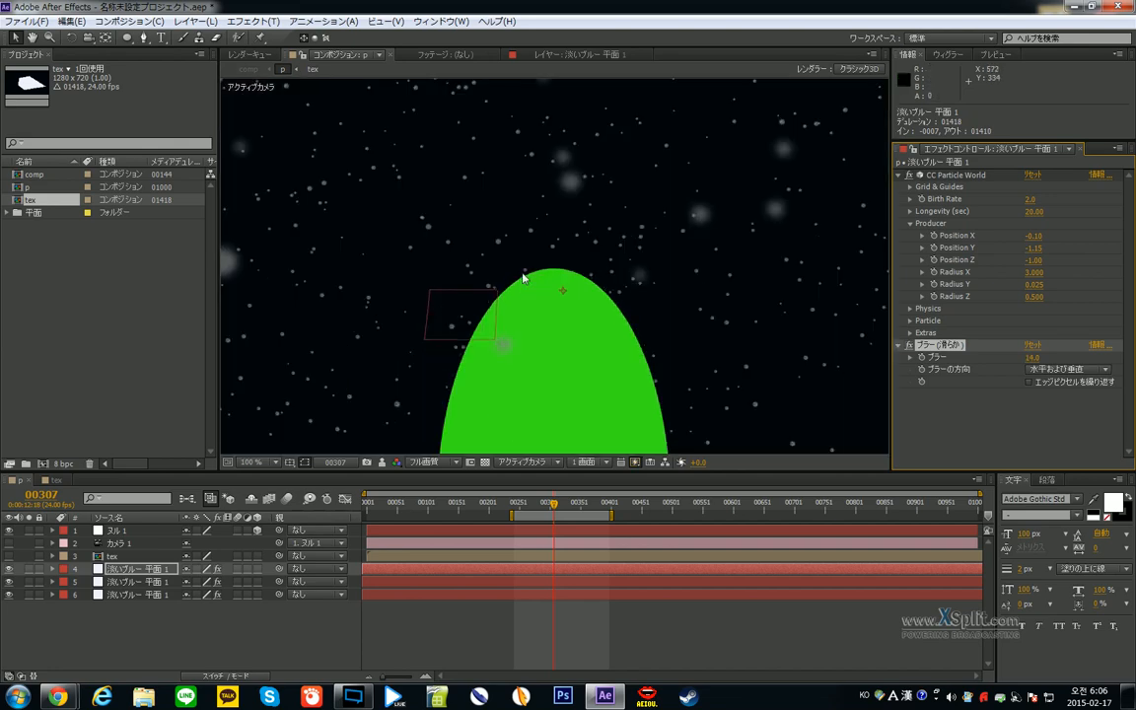
key("space")
left_click_drag(493, 287, 566, 296)
key("space")
key("Delete")
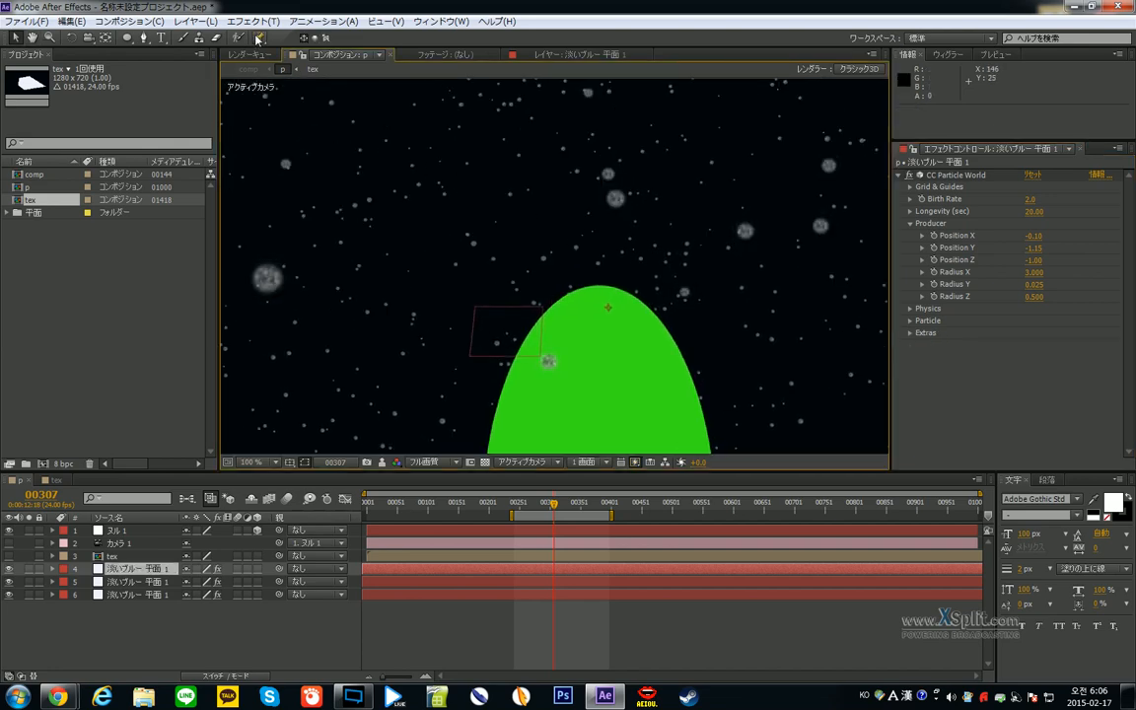
- Apply Camera Lens Blur to the front particle layer with a Blur Radius of 25
left_click(252, 22)
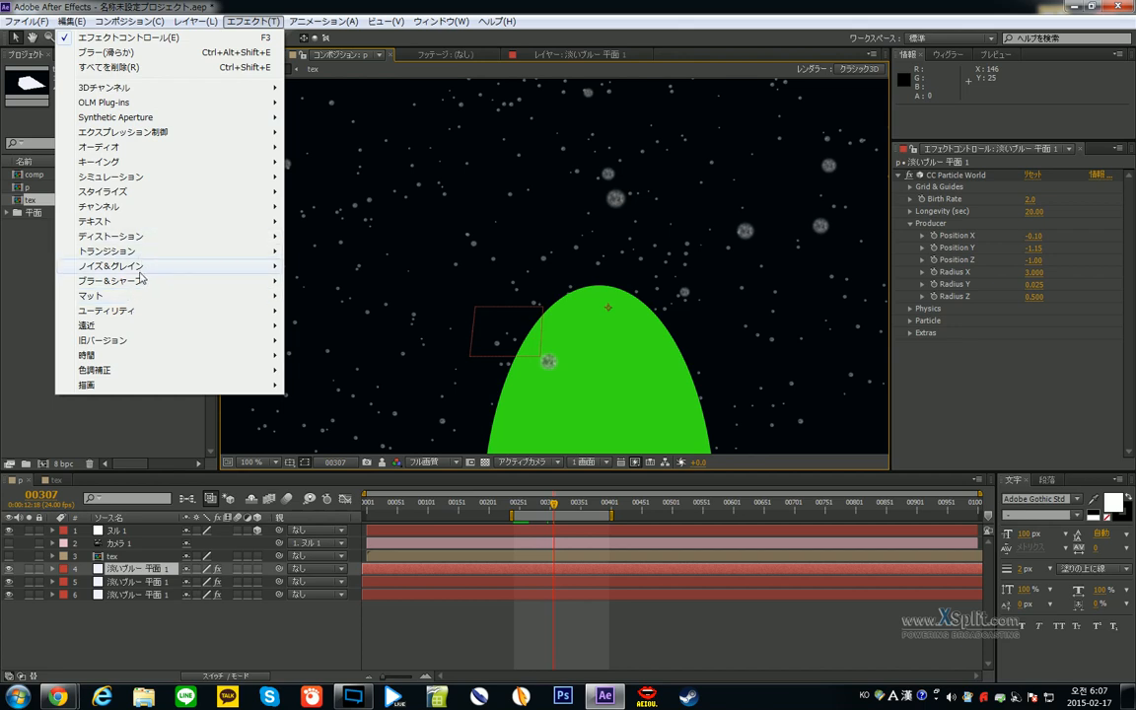
mouse_move(136, 291)
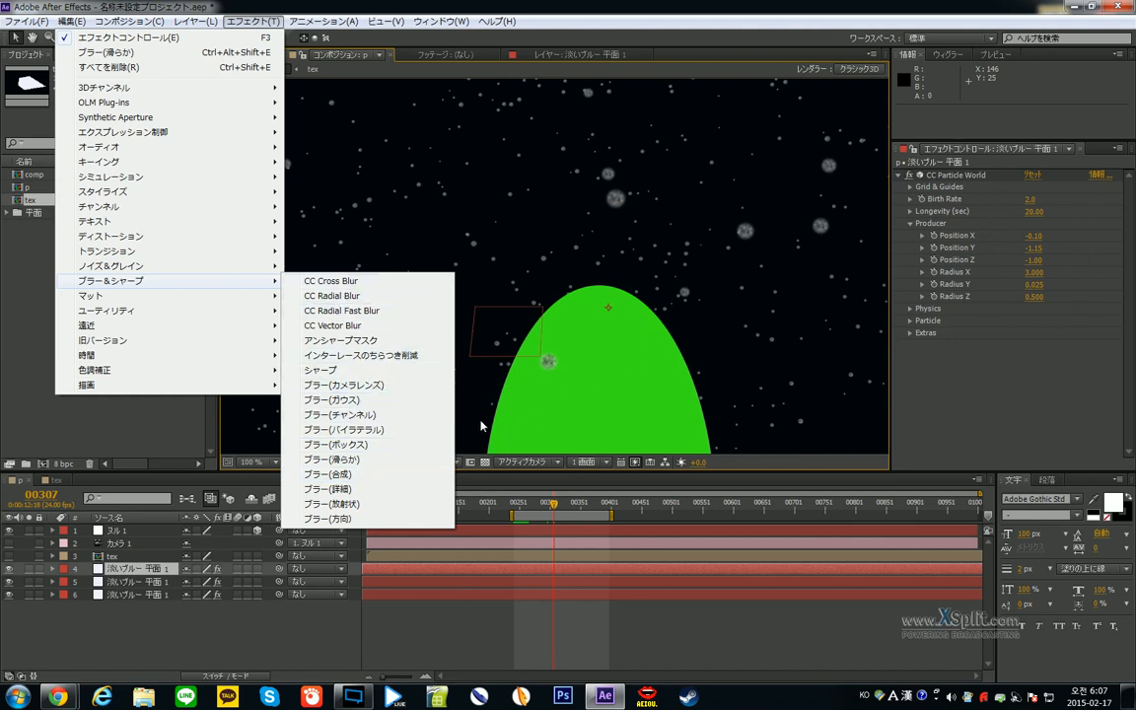
left_click(380, 386)
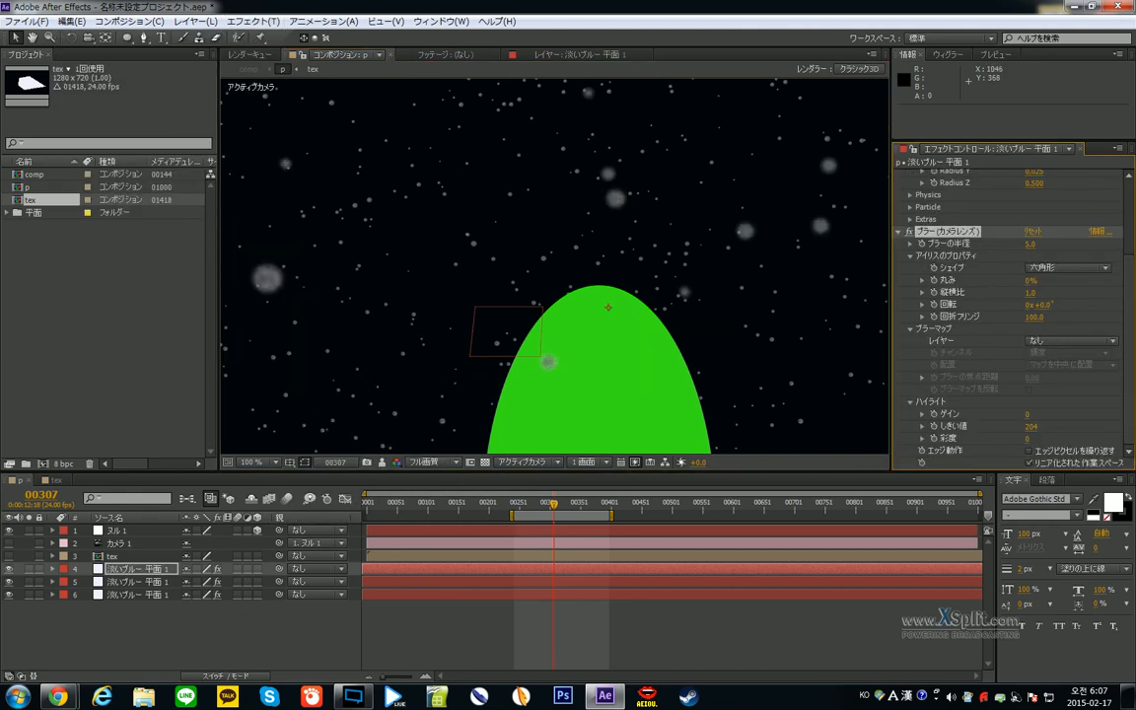
left_click(1036, 244)
type("25")
key("Return")
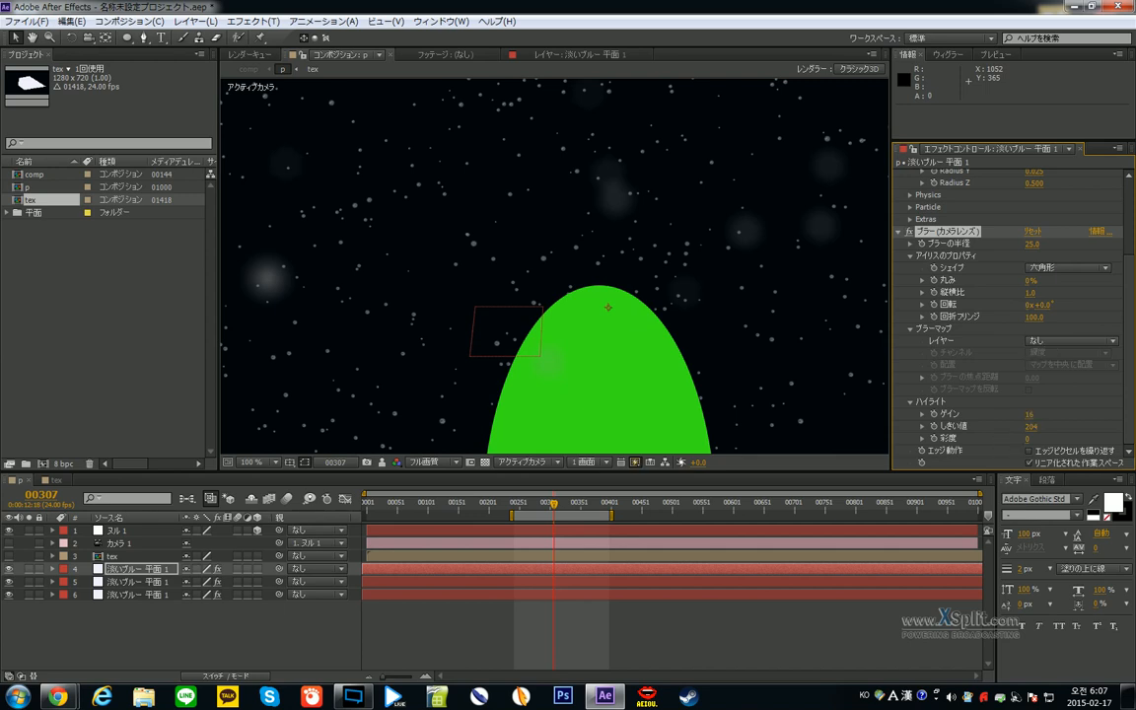
- Set the lens blur's highlight Gain to 100 and Threshold to 0, and increase its Blur Radius to 41
left_click_drag(1029, 415, 1043, 434)
left_click_drag(1031, 426, 789, 426)
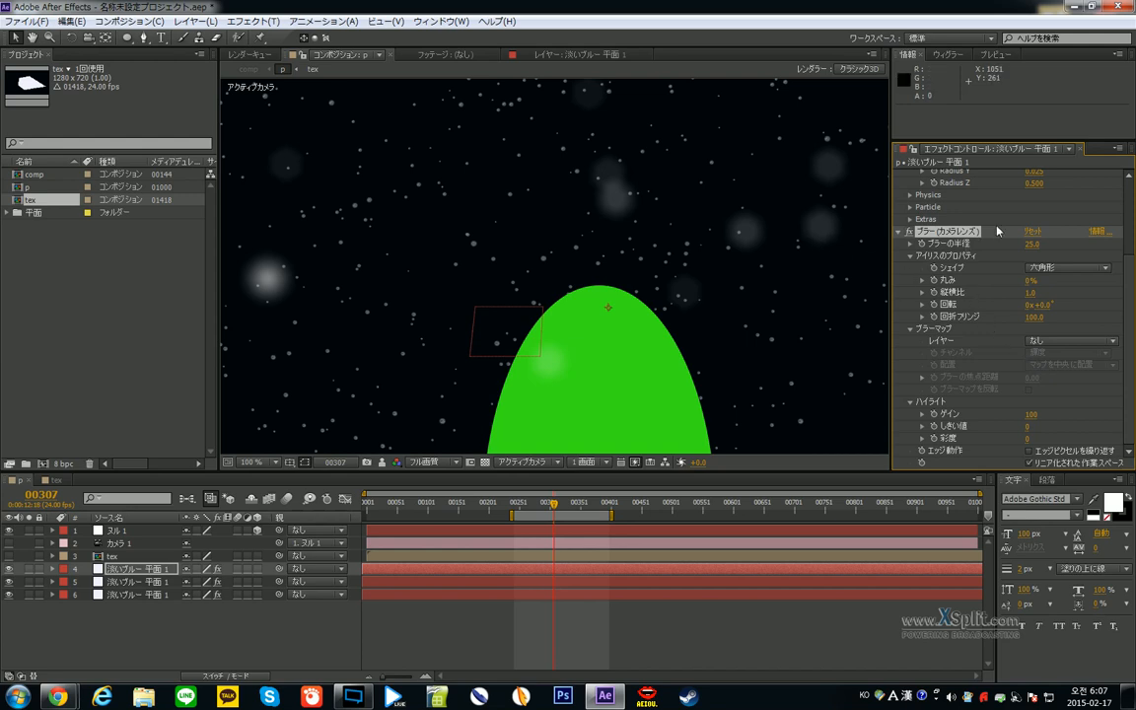
mouse_move(1031, 244)
left_mouse_down()
mouse_move(1047, 243)
mouse_move(1013, 244)
mouse_move(1051, 244)
left_mouse_up()
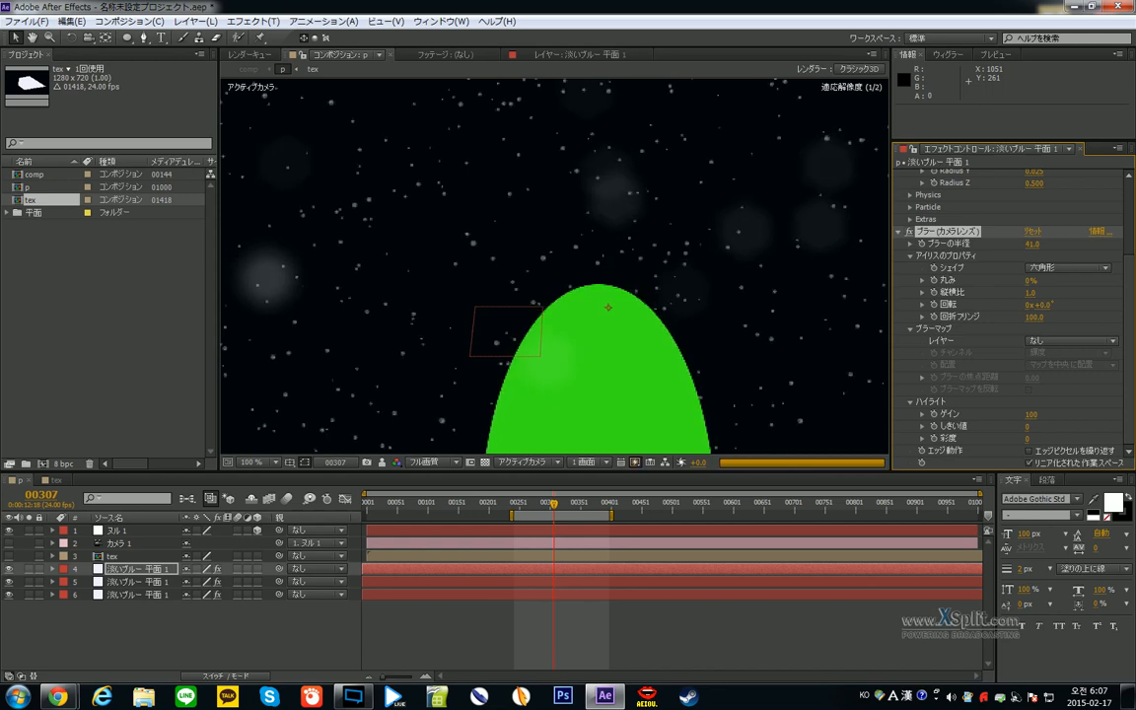
- Try the triangle iris shape for the front layer's lens blur
left_click(1068, 268)
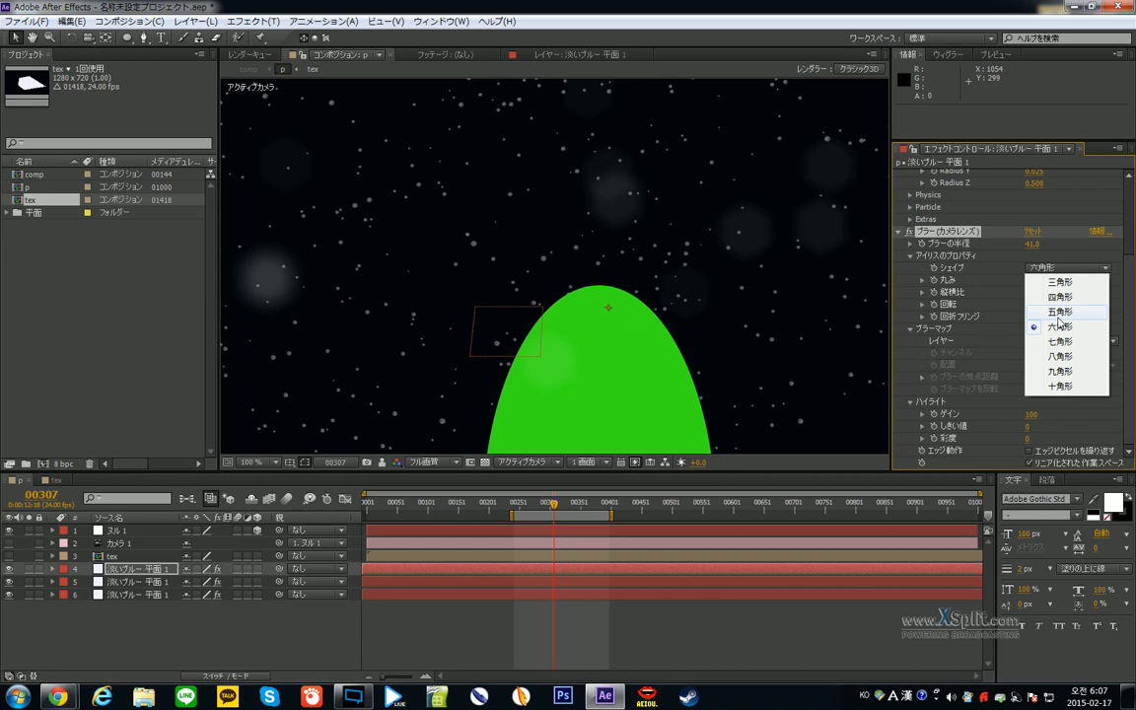
left_click(1060, 282)
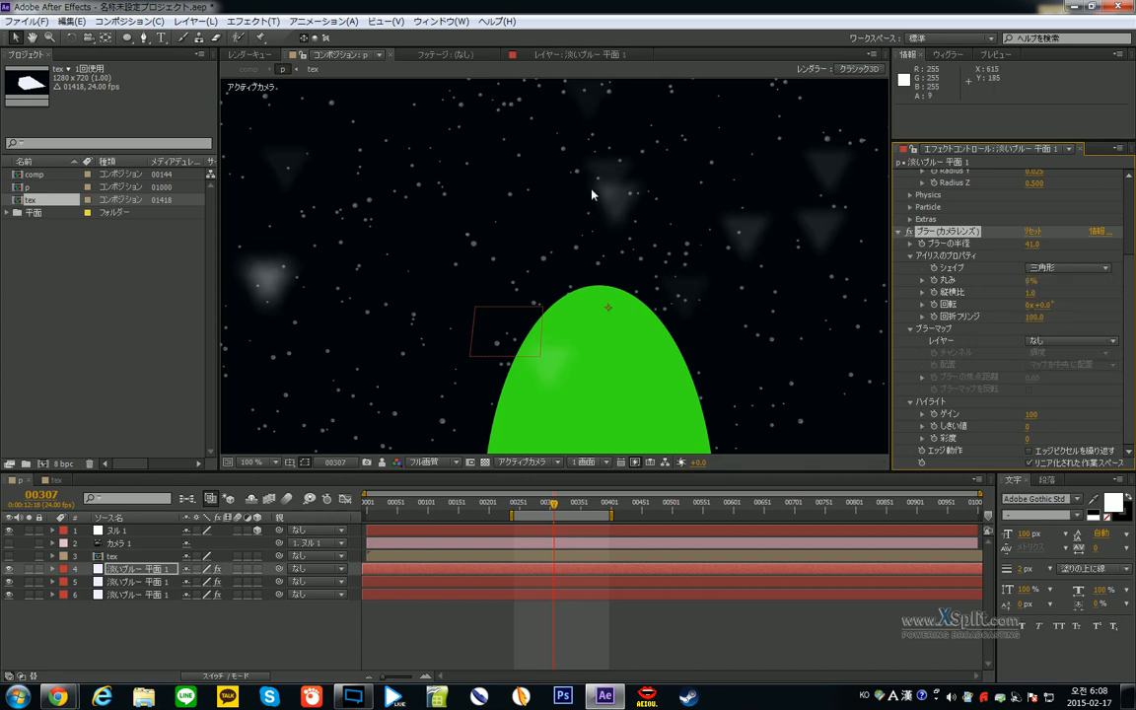
scroll(646, 254, "down", 1)
- Set the lens blur's iris shape to pentagon and check the blurred front particles up close
left_click(1037, 273)
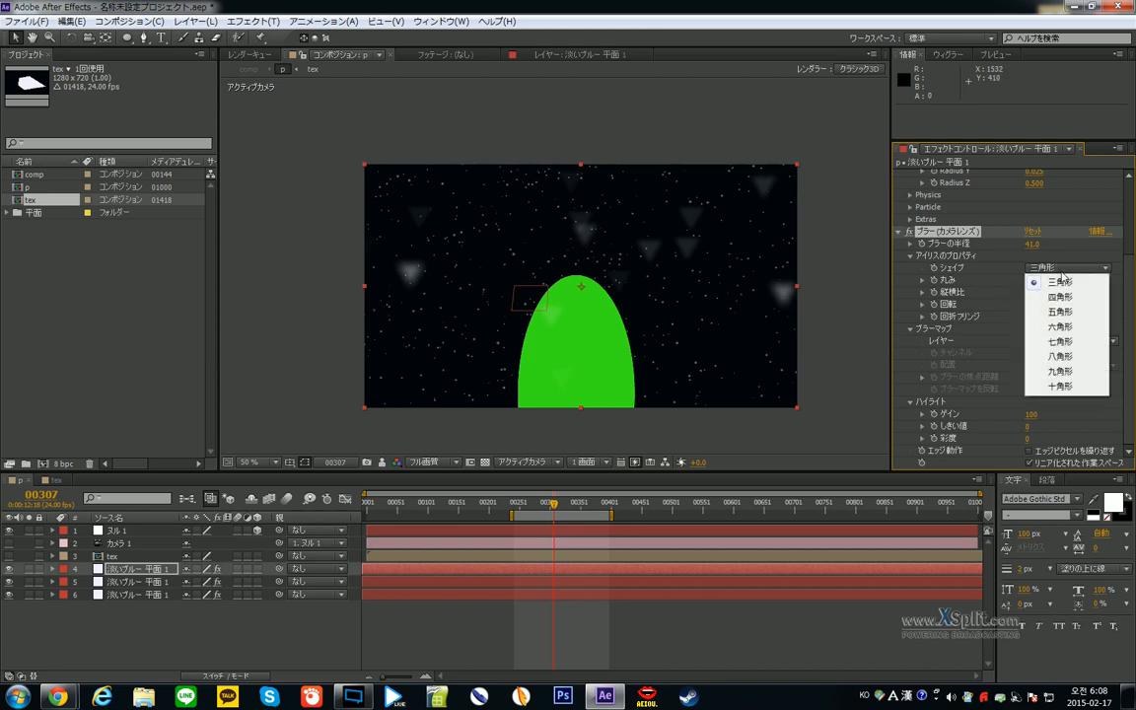
left_click(1070, 313)
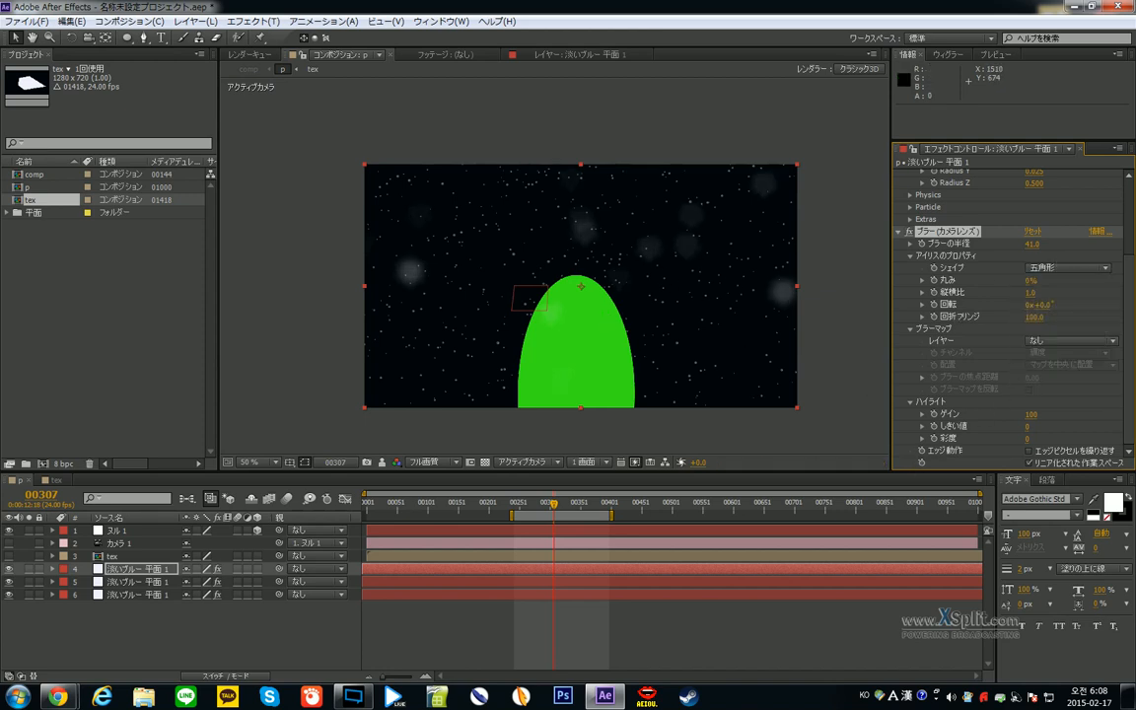
scroll(931, 259, "up", 2)
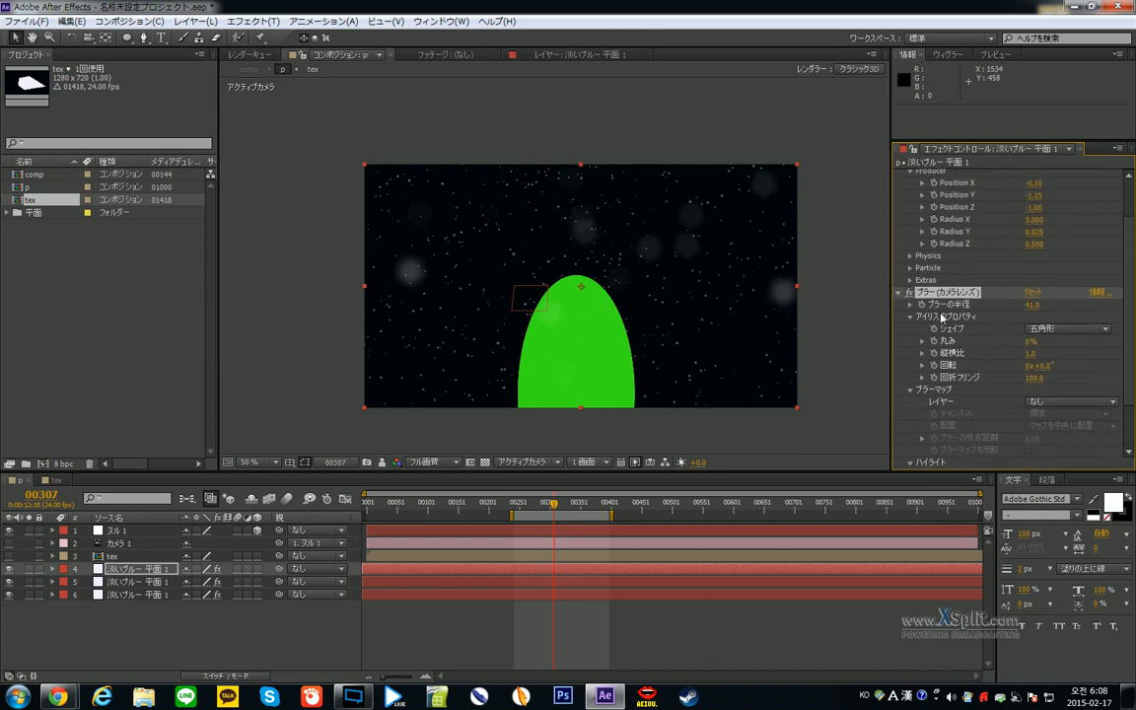
key("period")
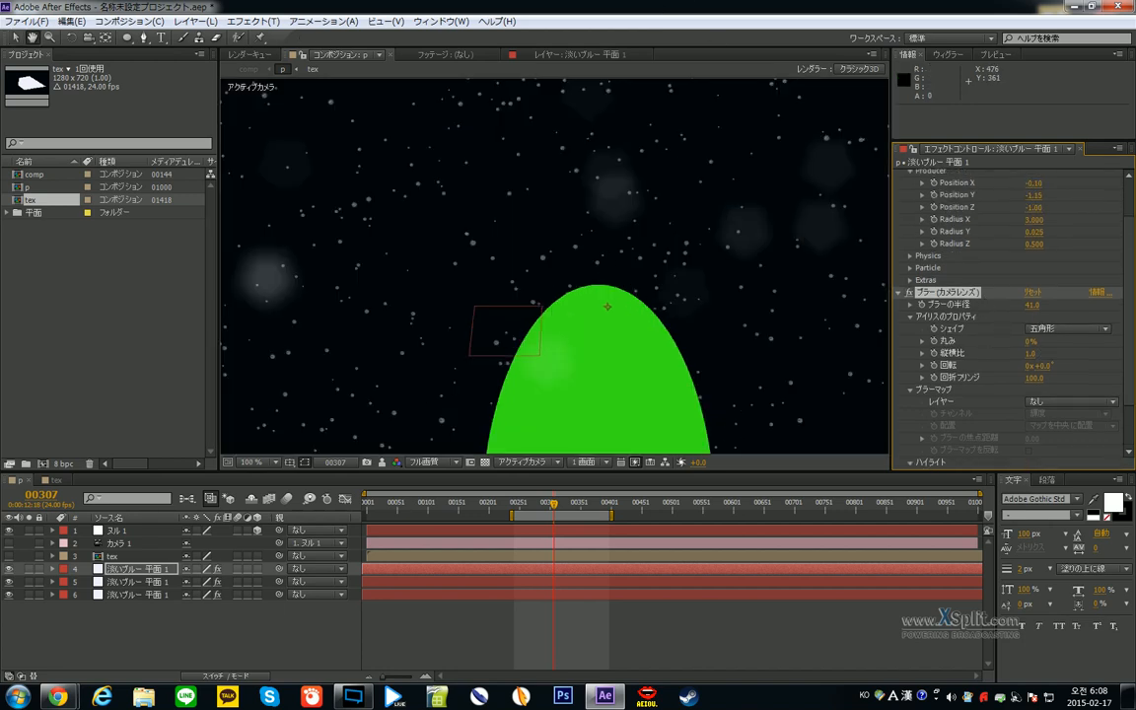
left_click_drag(495, 306, 551, 230)
left_click(1082, 334)
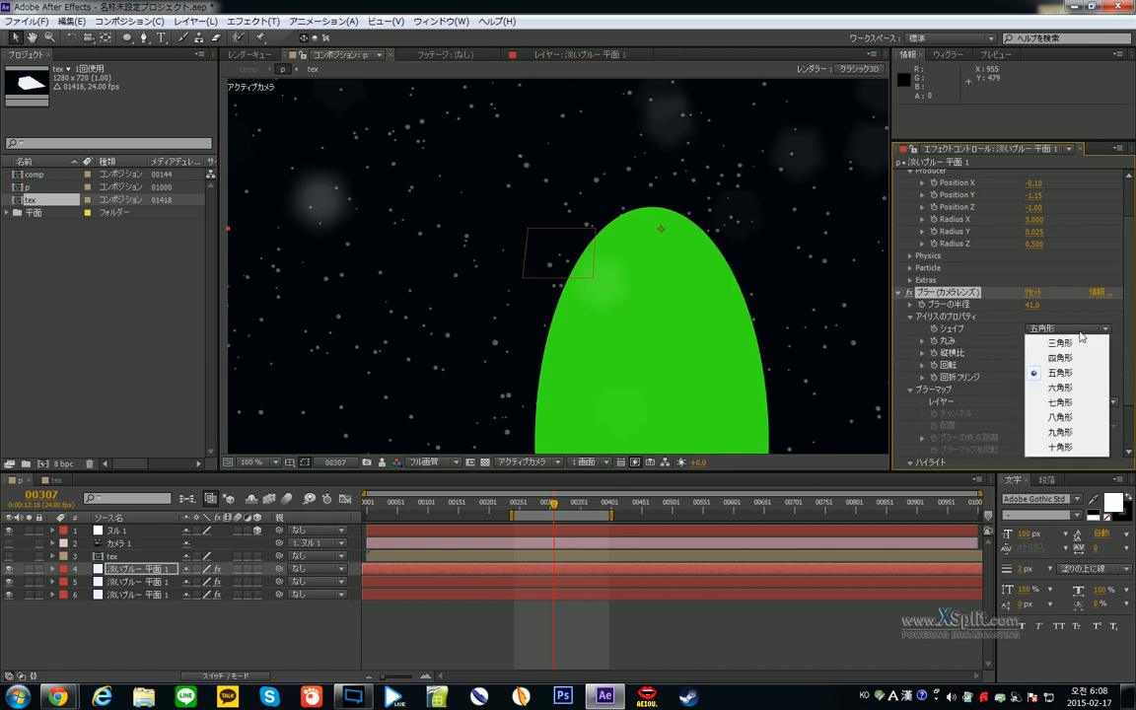
left_click(973, 323)
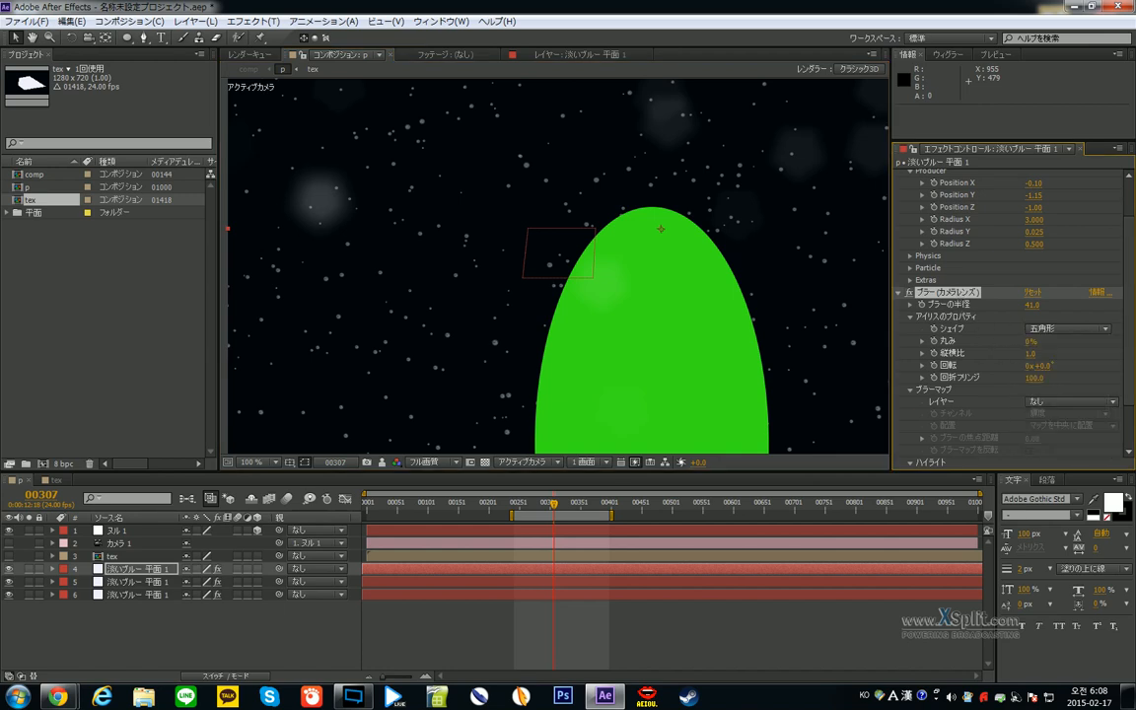
- Try Repeat Edge Pixels for the lens blur and switch it back off
scroll(1033, 374, "down", 5)
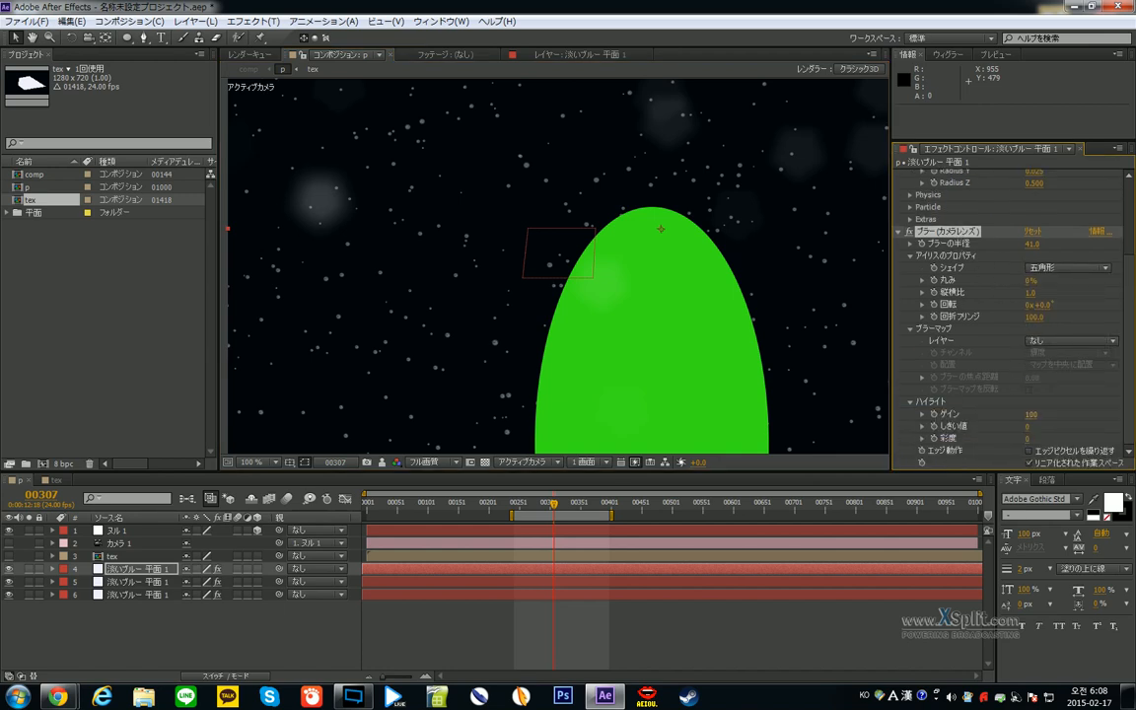
left_click(1048, 449)
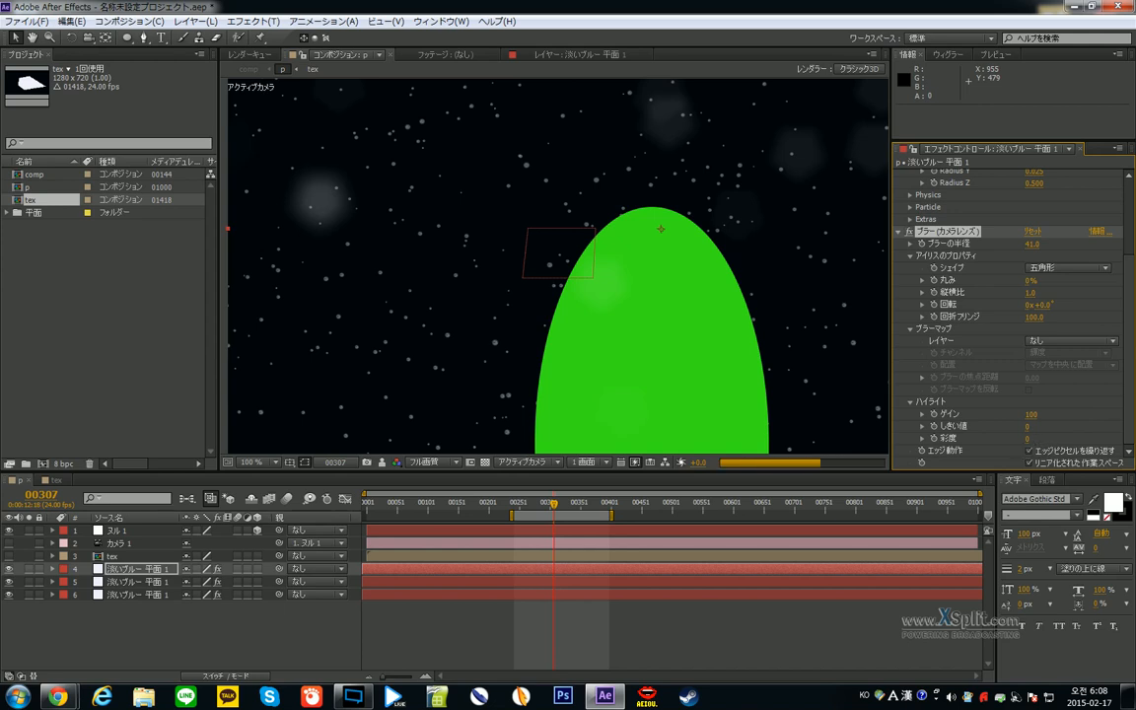
left_click(1029, 450)
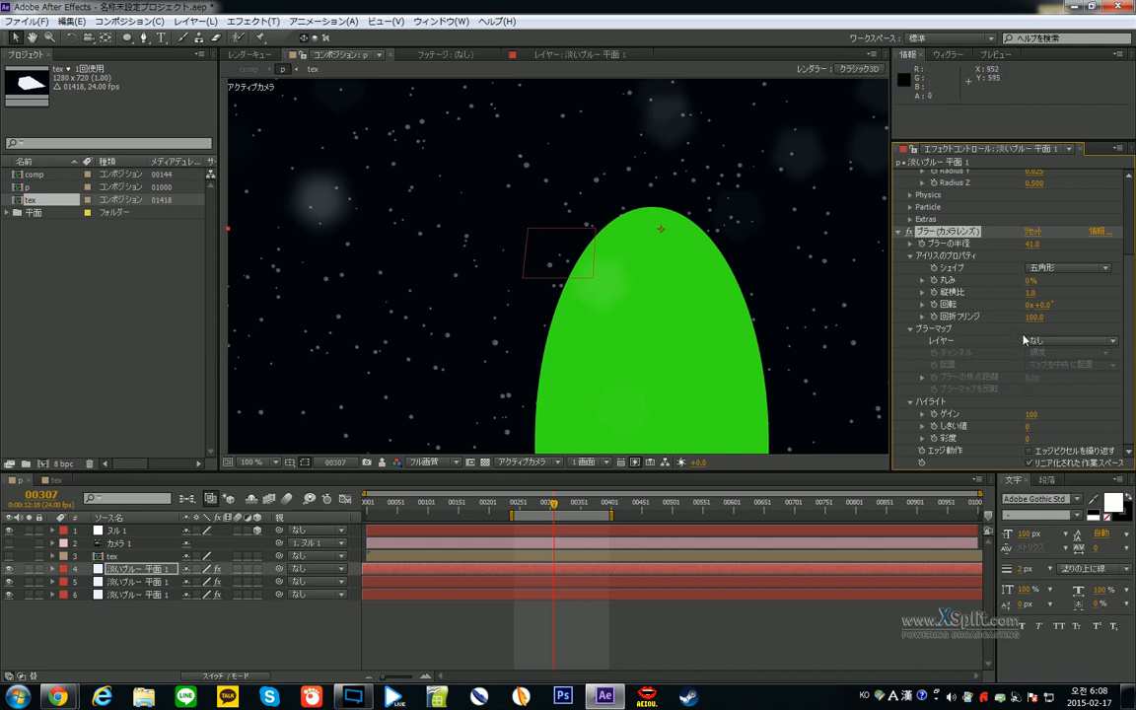
- Run an enlarged RAM preview of the lens-blurred front particles around the green ellipse
key("comma")
key("comma")
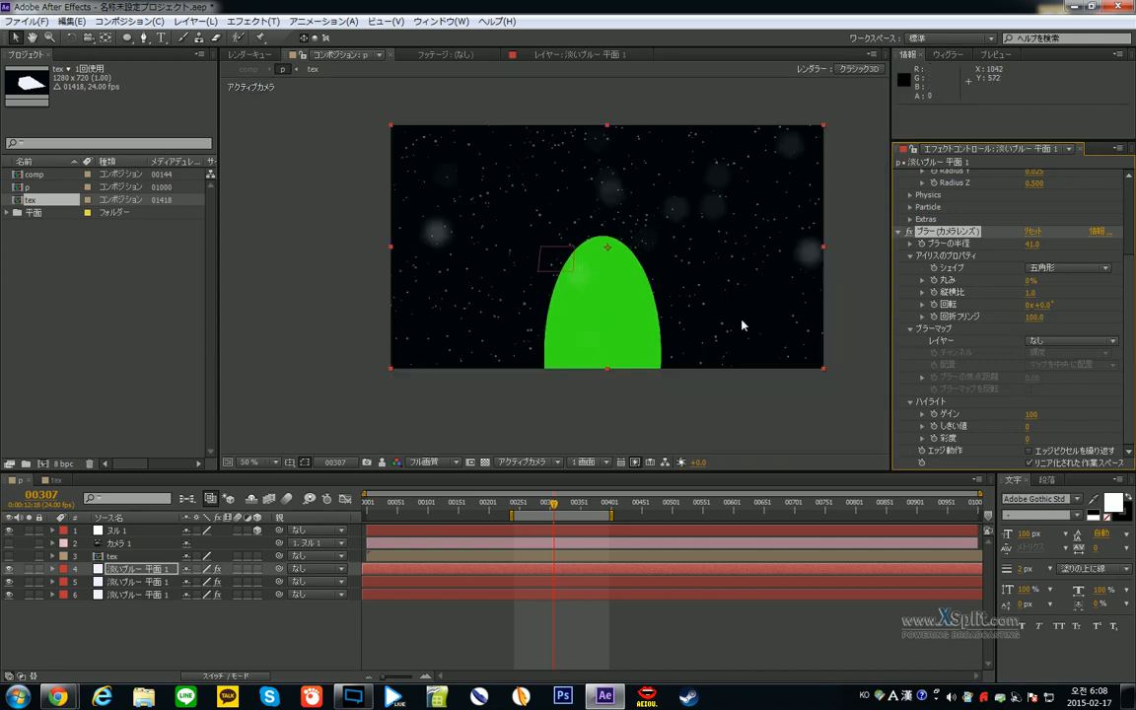
left_click(589, 657)
scroll(662, 314, "down", 2)
scroll(659, 316, "up", 3)
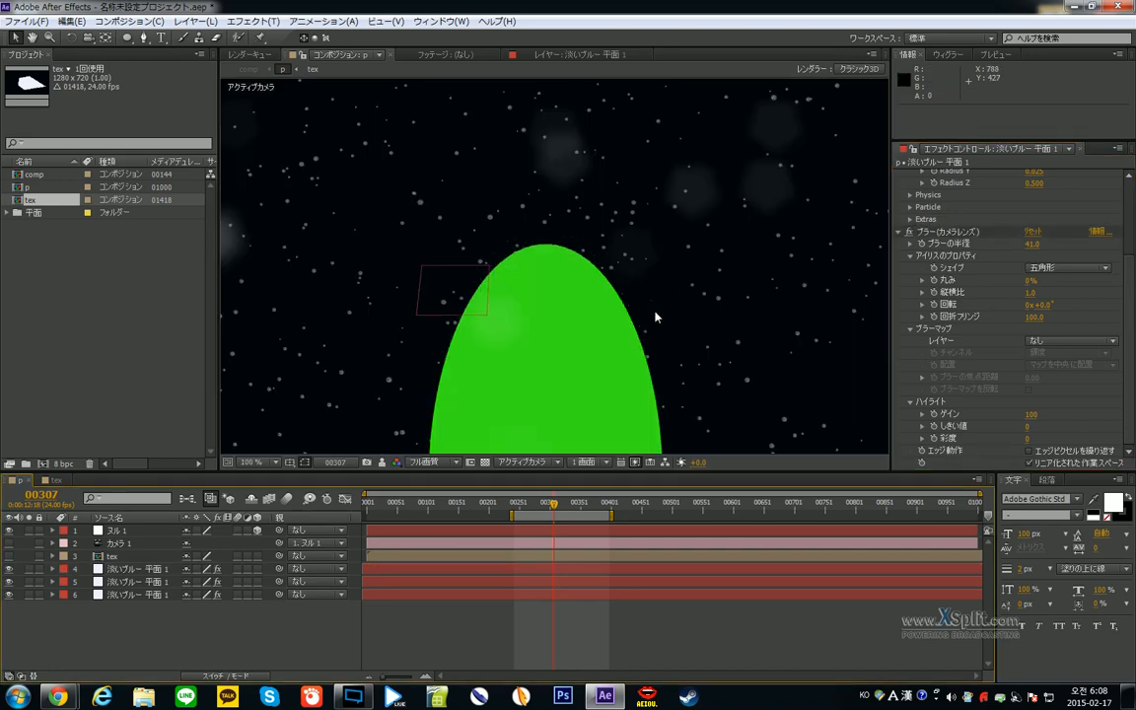
key("grave")
key("KP_0")
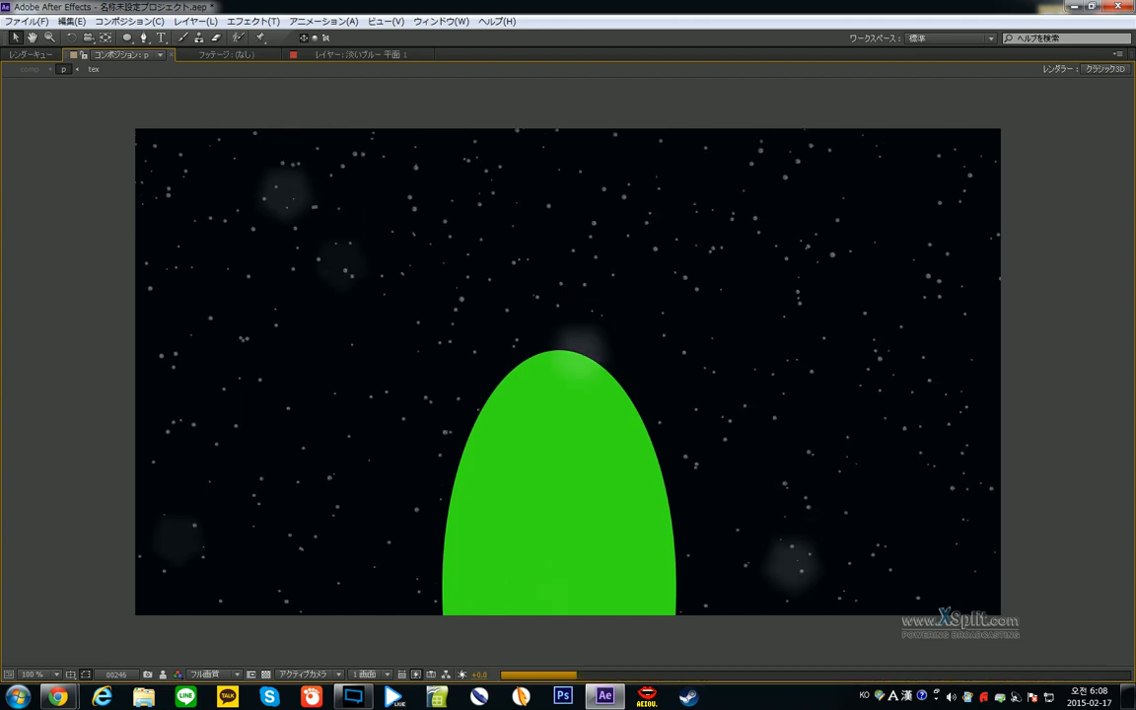
key("space")
key("grave")
scroll(952, 234, "up", 3)
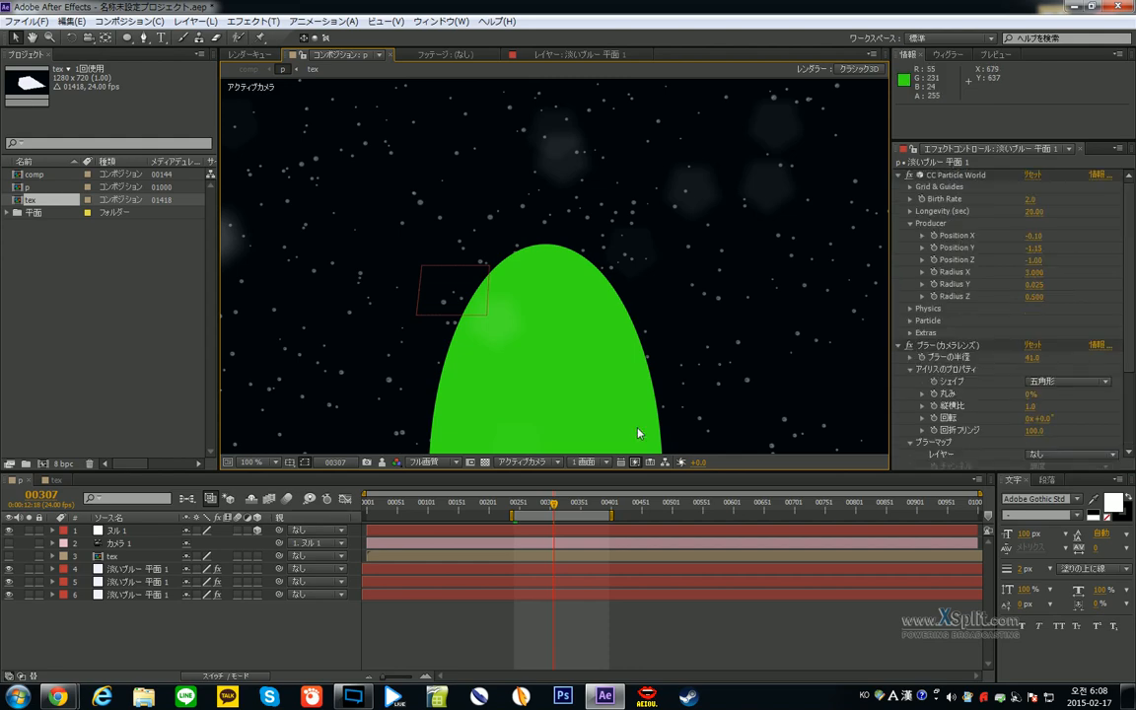
- Apply Fast Blur to the back particle layer with a blur amount of 2
left_click(138, 595)
left_click(253, 21)
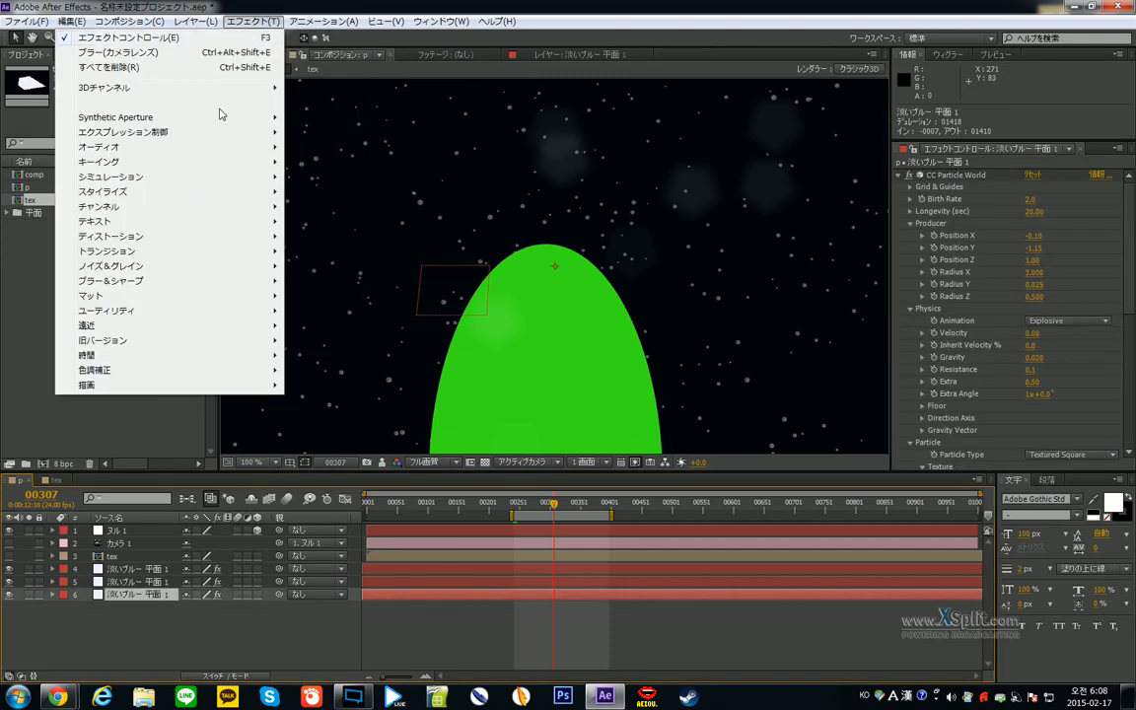
mouse_move(138, 282)
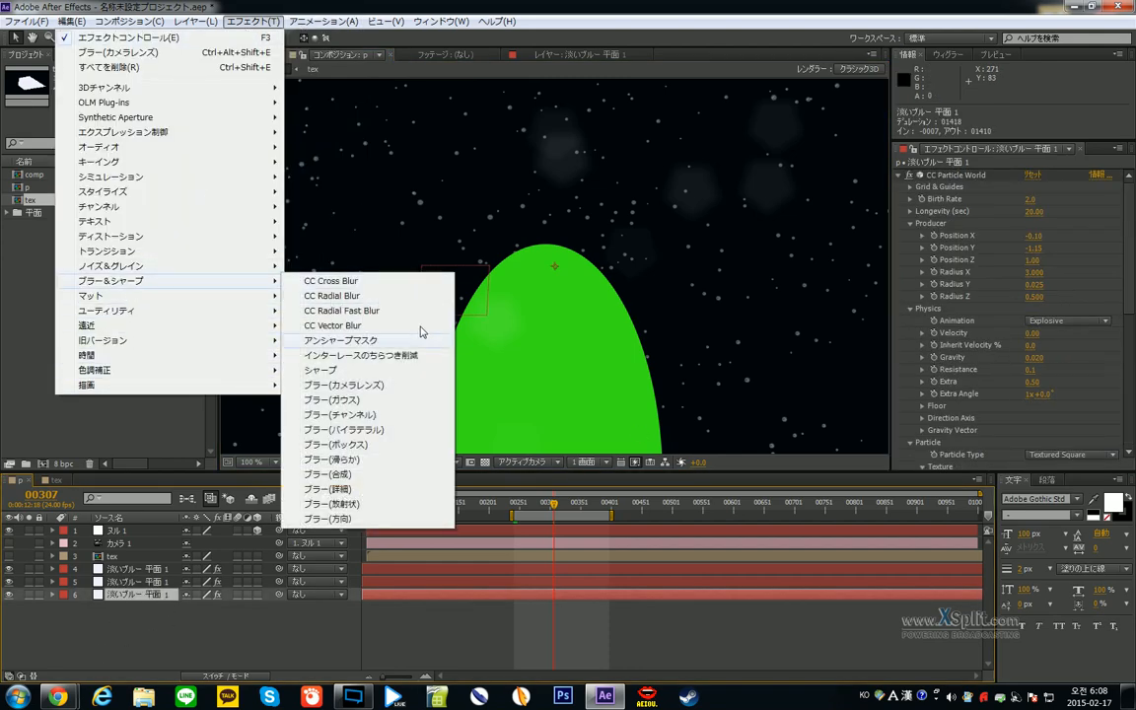
left_click(367, 460)
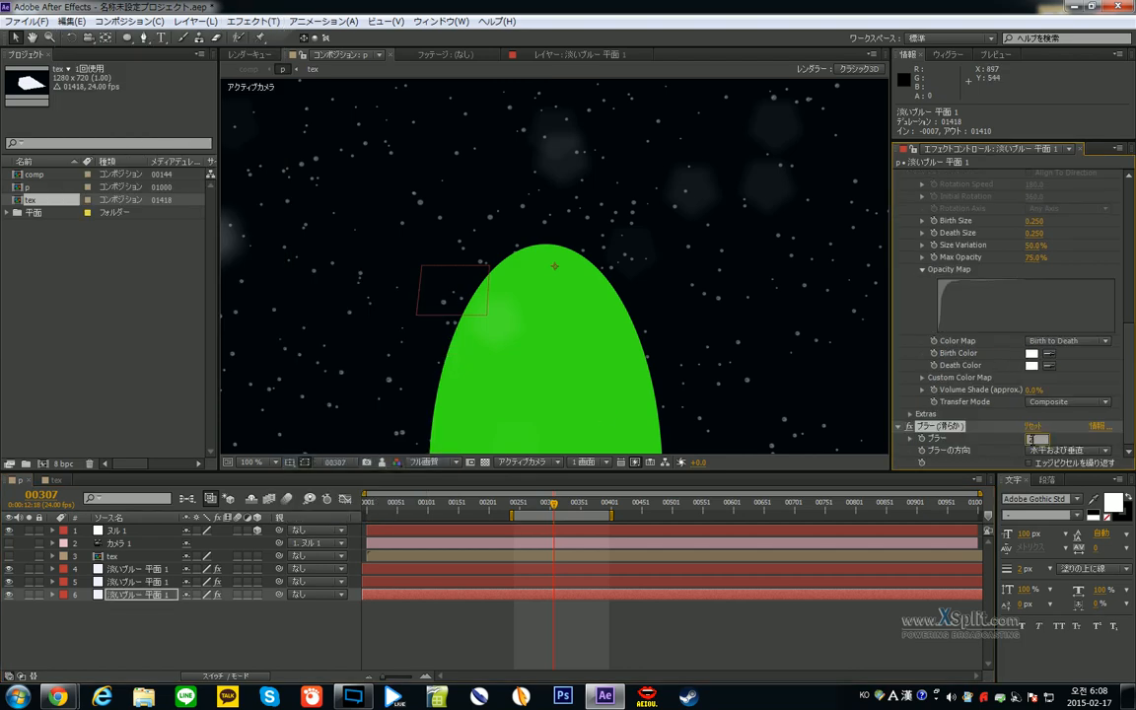
type("2")
left_click(771, 632)
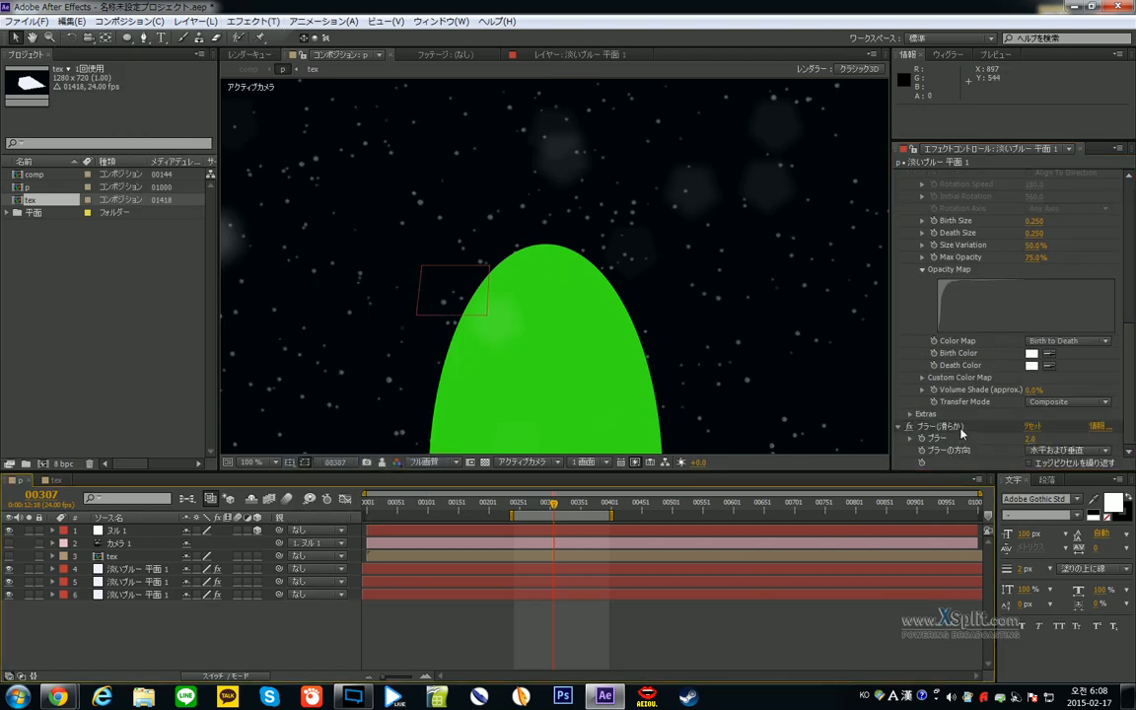
- Solo the back particle layer to inspect its softened particles up close, and return to the full composition view
left_click(29, 595)
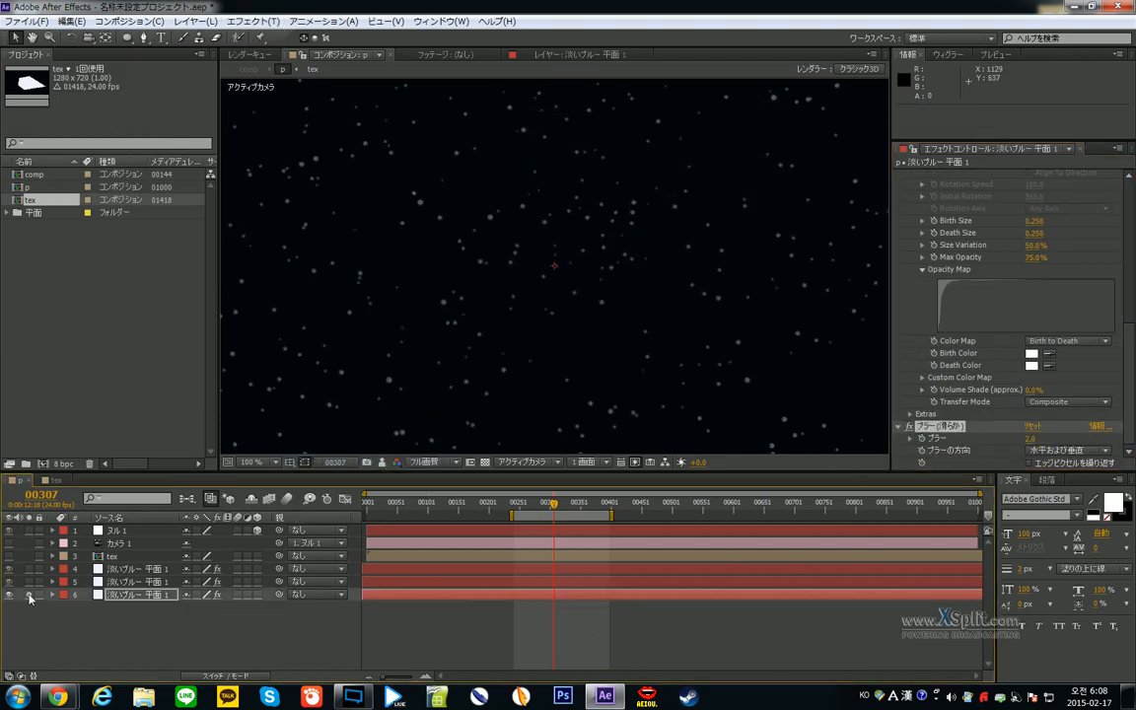
scroll(540, 310, "up", 4)
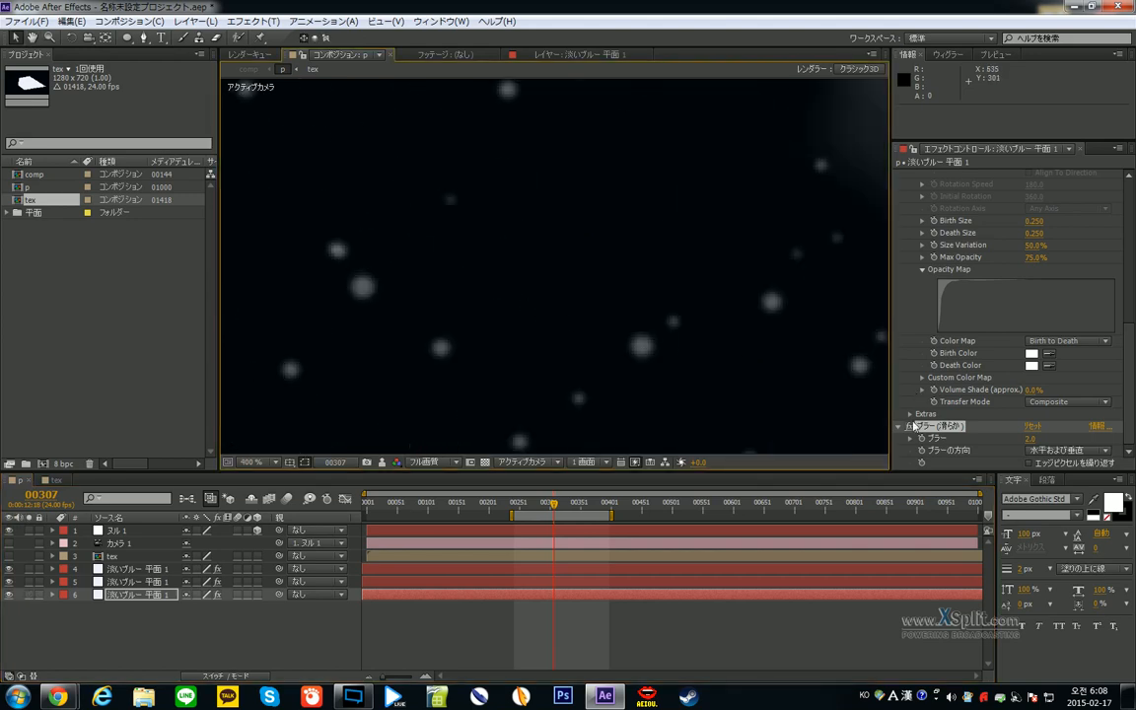
scroll(613, 266, "down", 8)
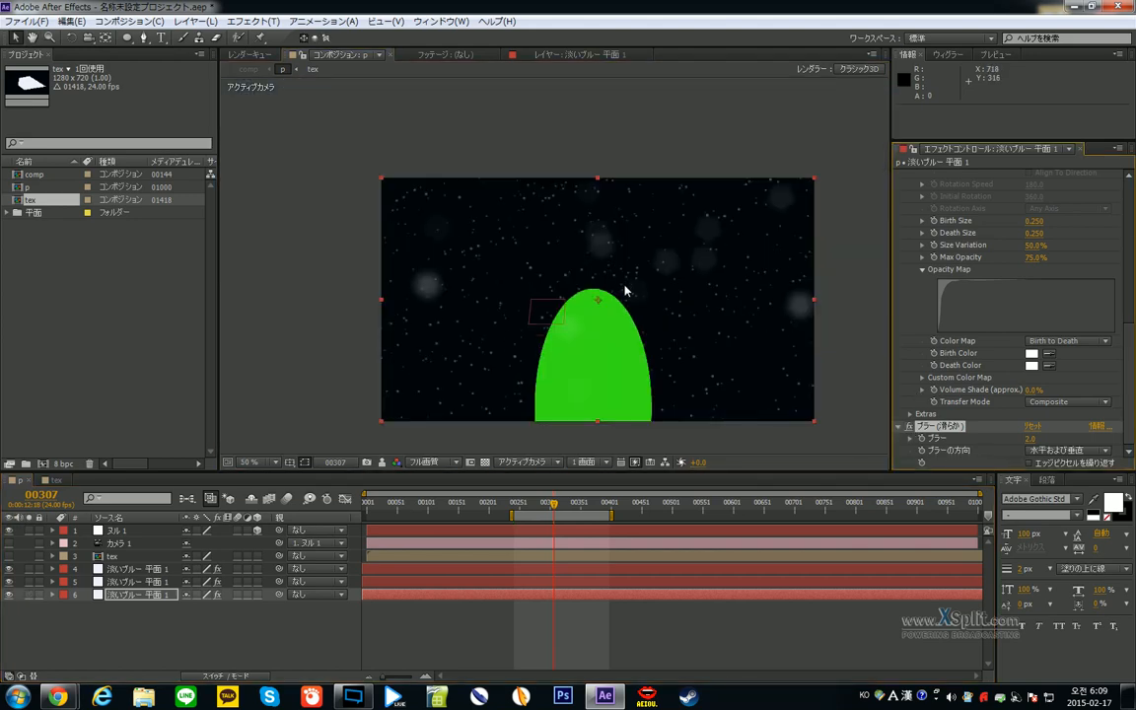
- Run an enlarged RAM preview of the blurred front and back particles at 100% zoom, and restore the full workspace layout
key("grave")
key("slash")
key("KP_0")
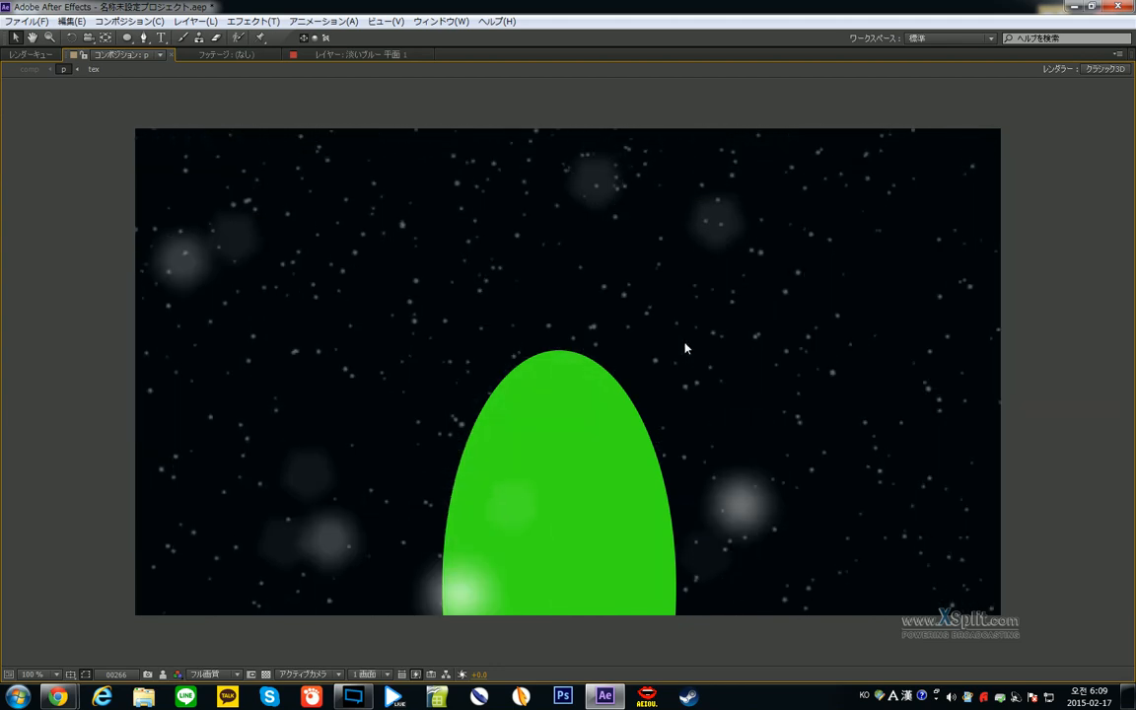
key("grave")
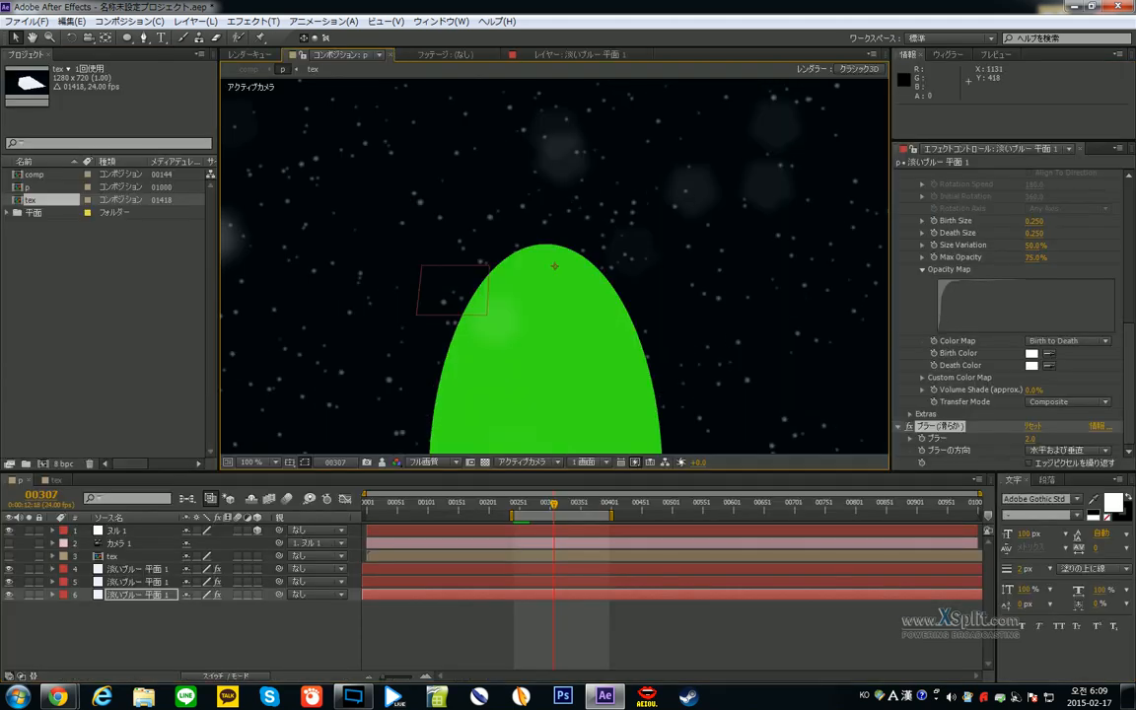
- Review the back particle layer's Physics and Particle settings, collapsing the Opacity Map graph along the way
scroll(949, 400, "up", 5)
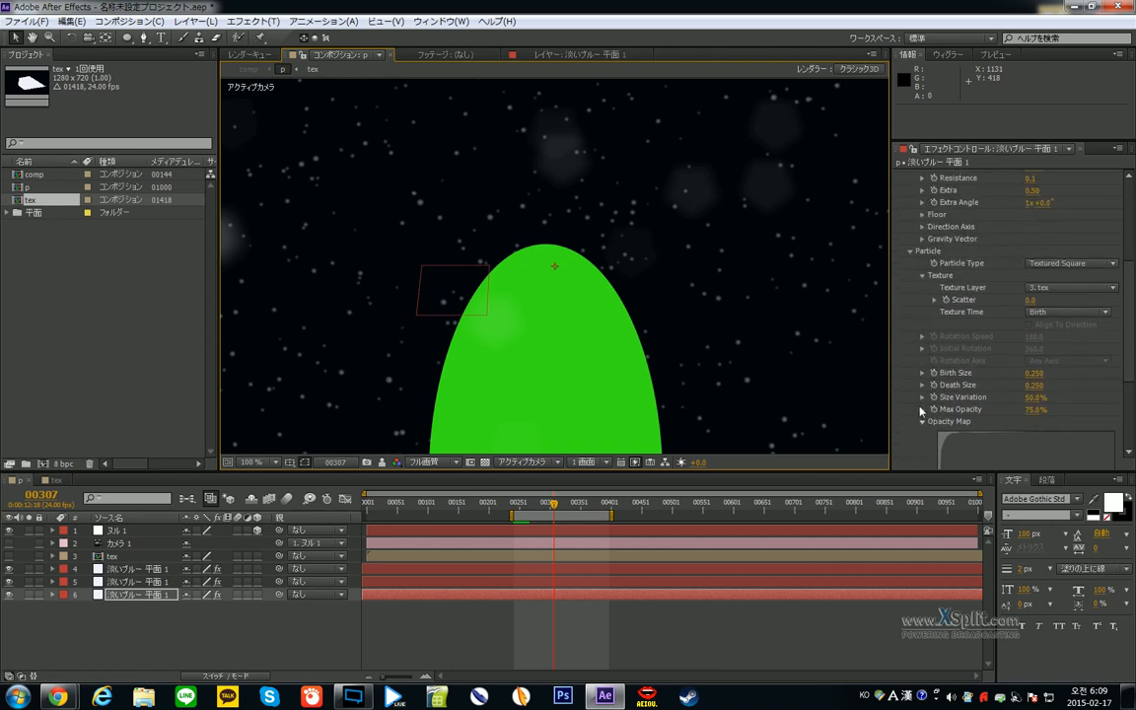
scroll(947, 385, "up", 5)
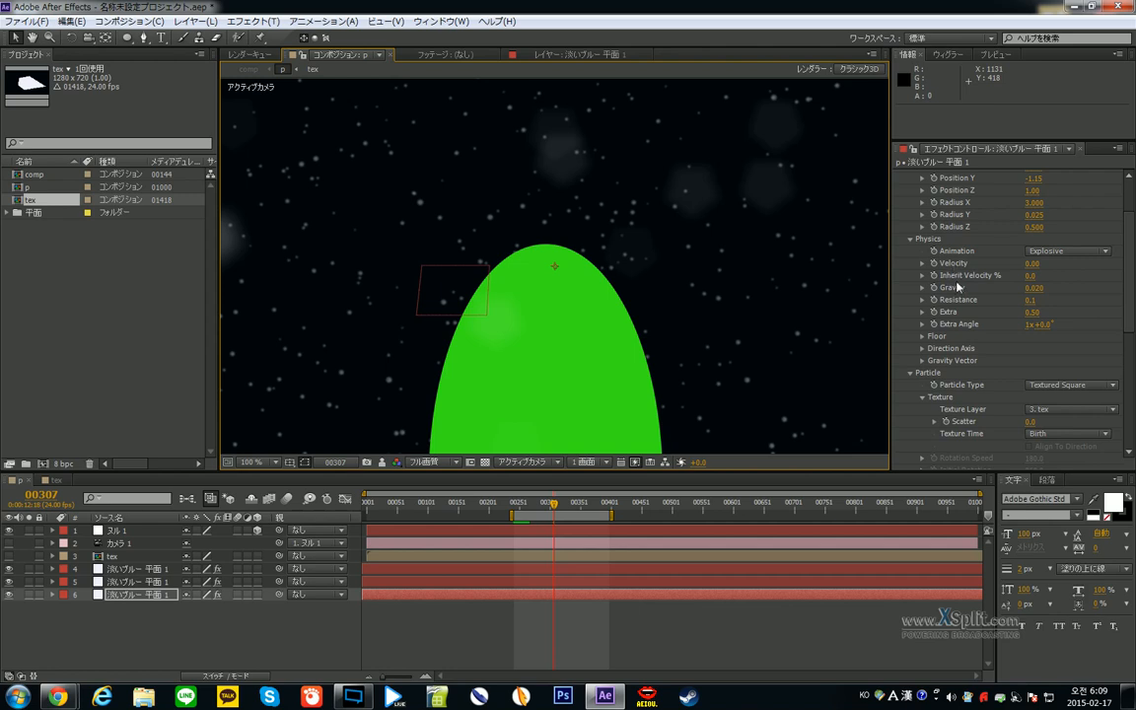
scroll(964, 286, "down", 2)
scroll(969, 360, "down", 3)
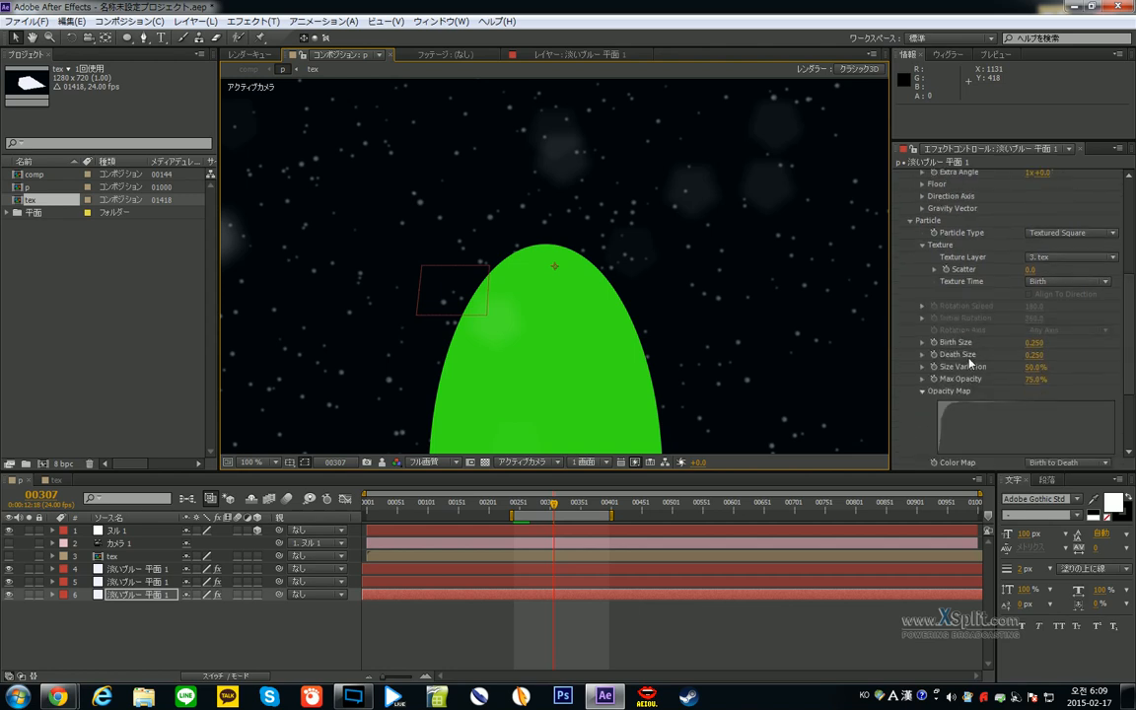
left_click(924, 393)
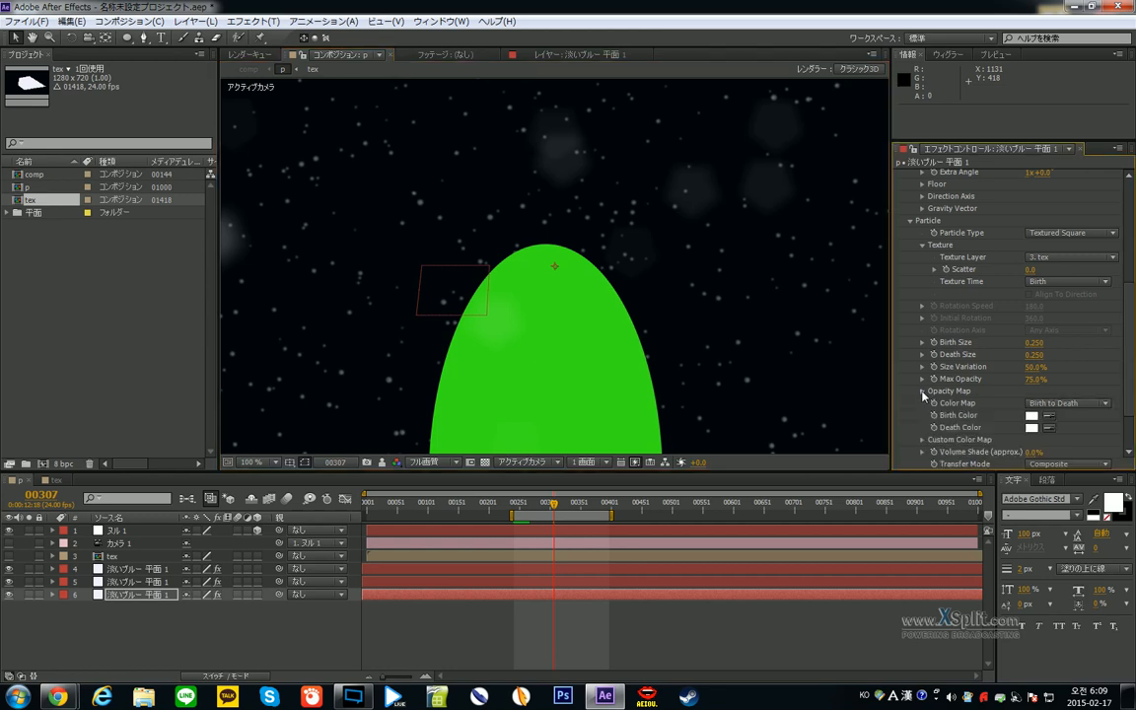
scroll(932, 405, "down", 2)
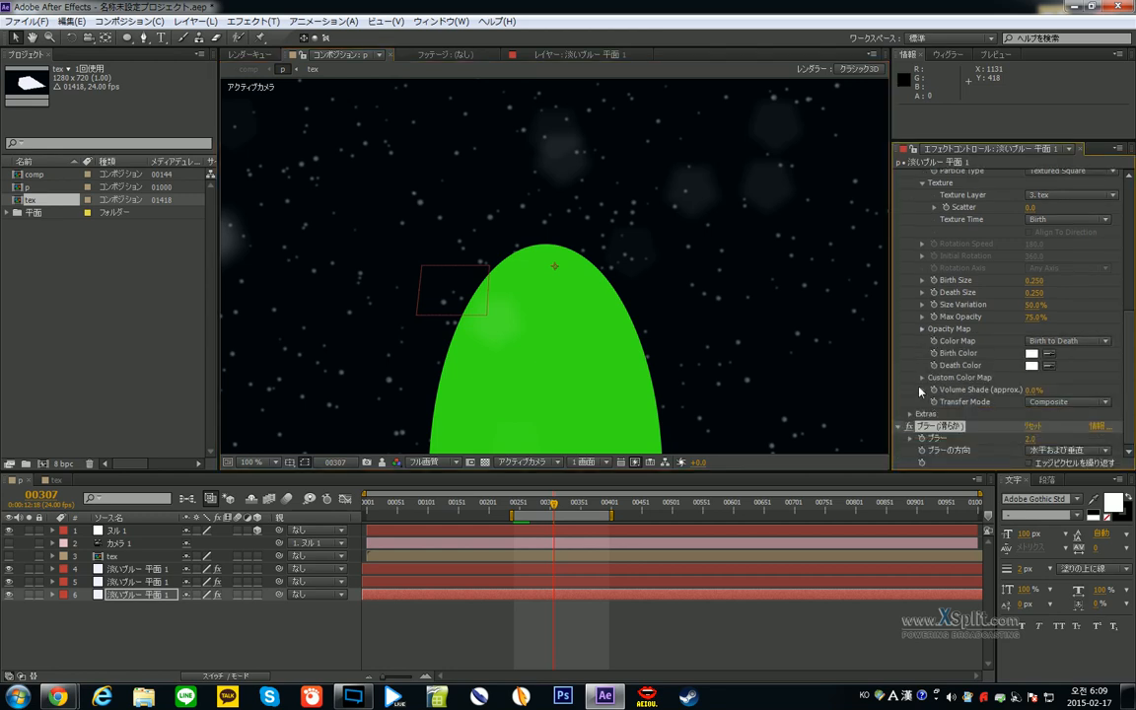
scroll(920, 391, "up", 1)
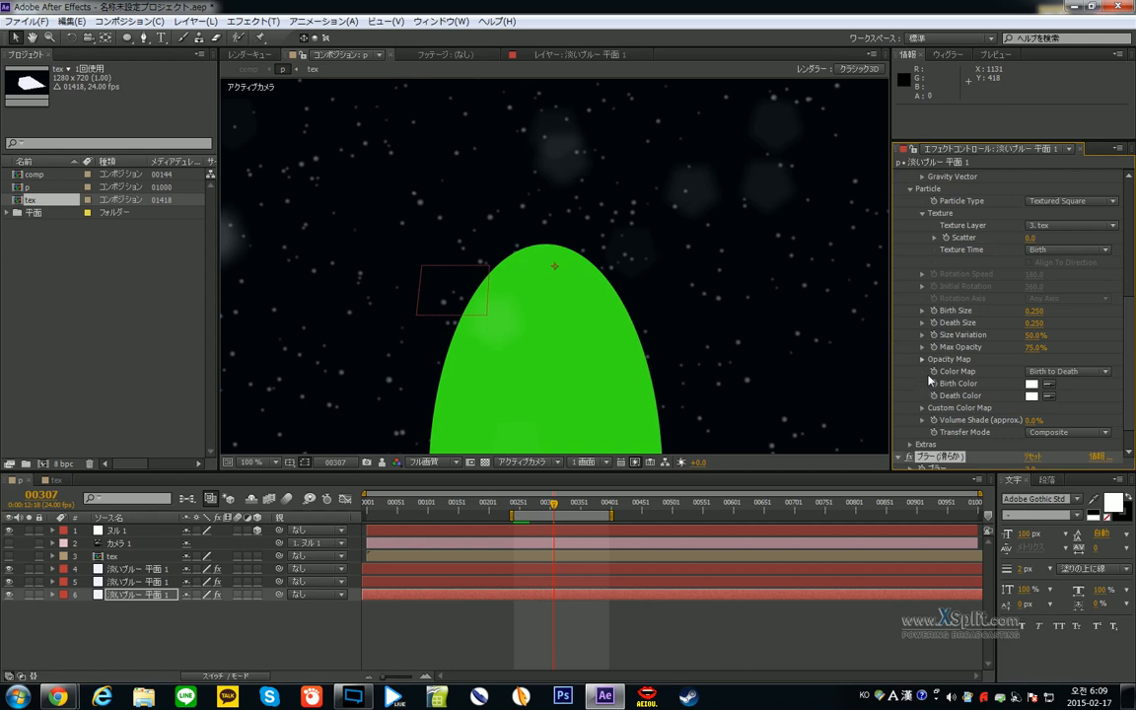
scroll(927, 383, "up", 2)
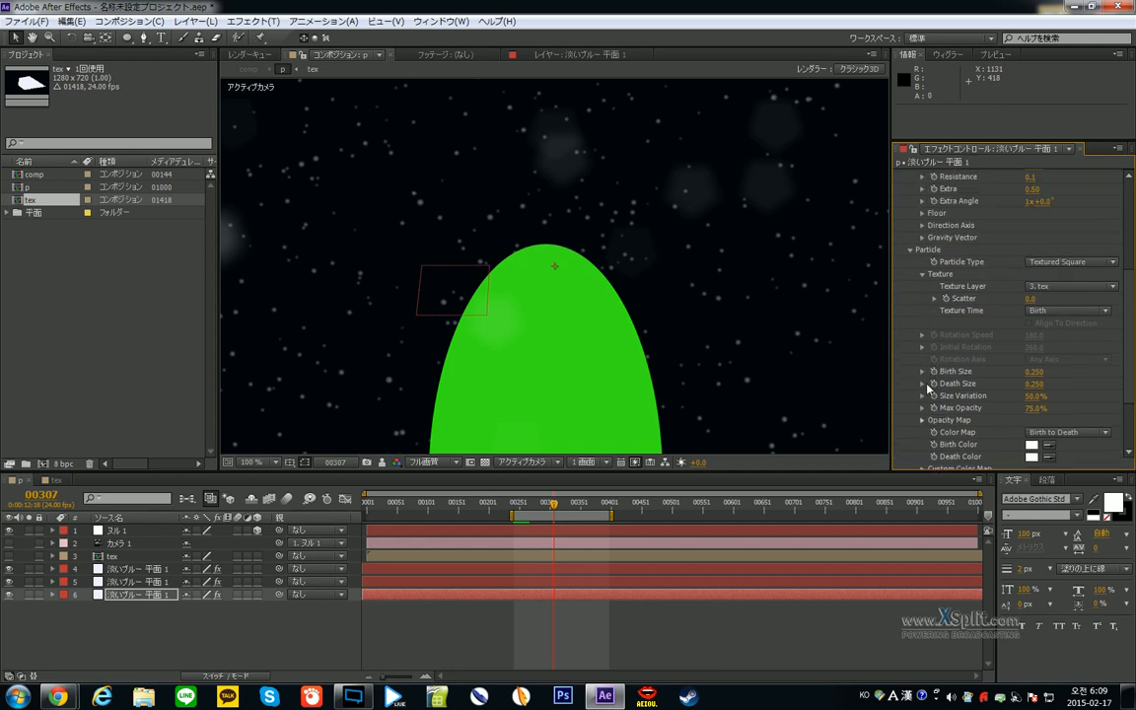
scroll(927, 390, "up", 3)
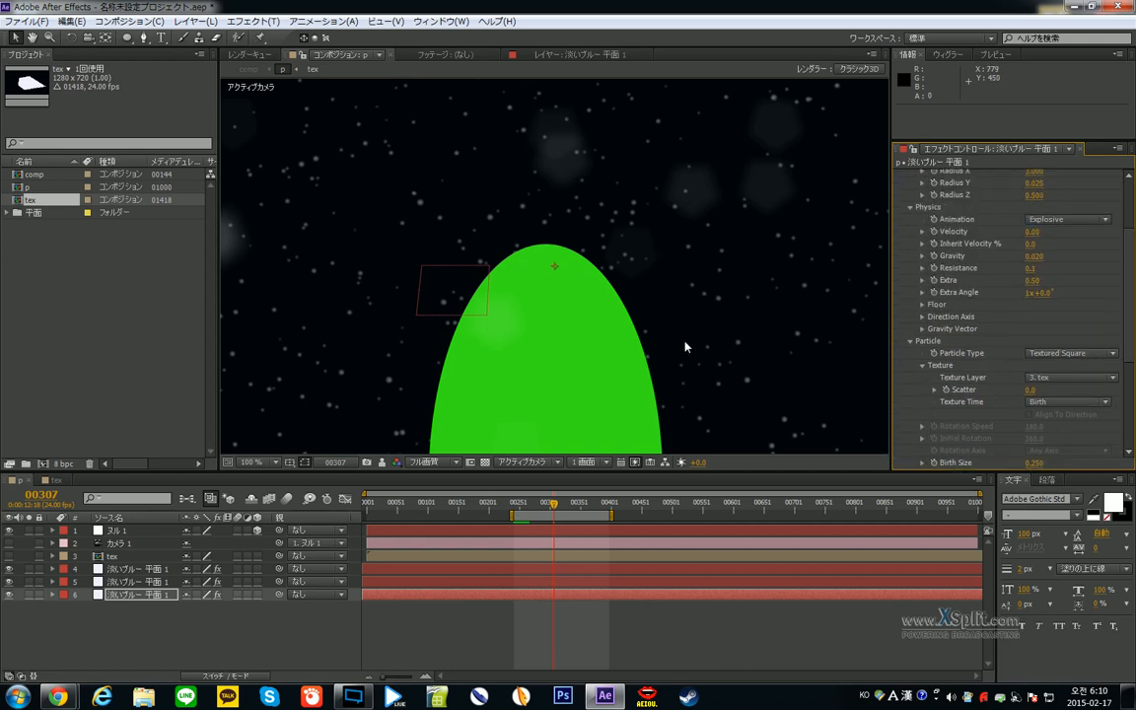
- Scrub the timeline forward to frame 845 to inspect the particles around the ellipse with the whole composition in view
scroll(685, 347, "down", 4)
scroll(647, 317, "up", 2)
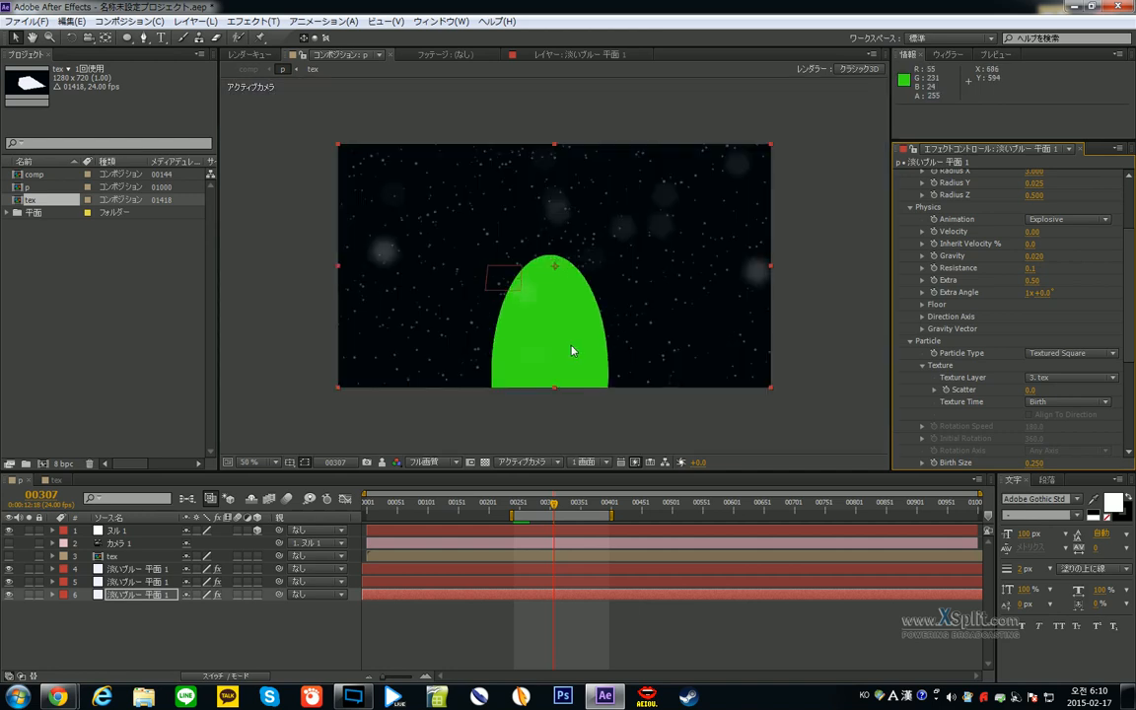
scroll(466, 315, "up", 2)
scroll(444, 289, "down", 2)
left_click_drag(553, 507, 883, 507)
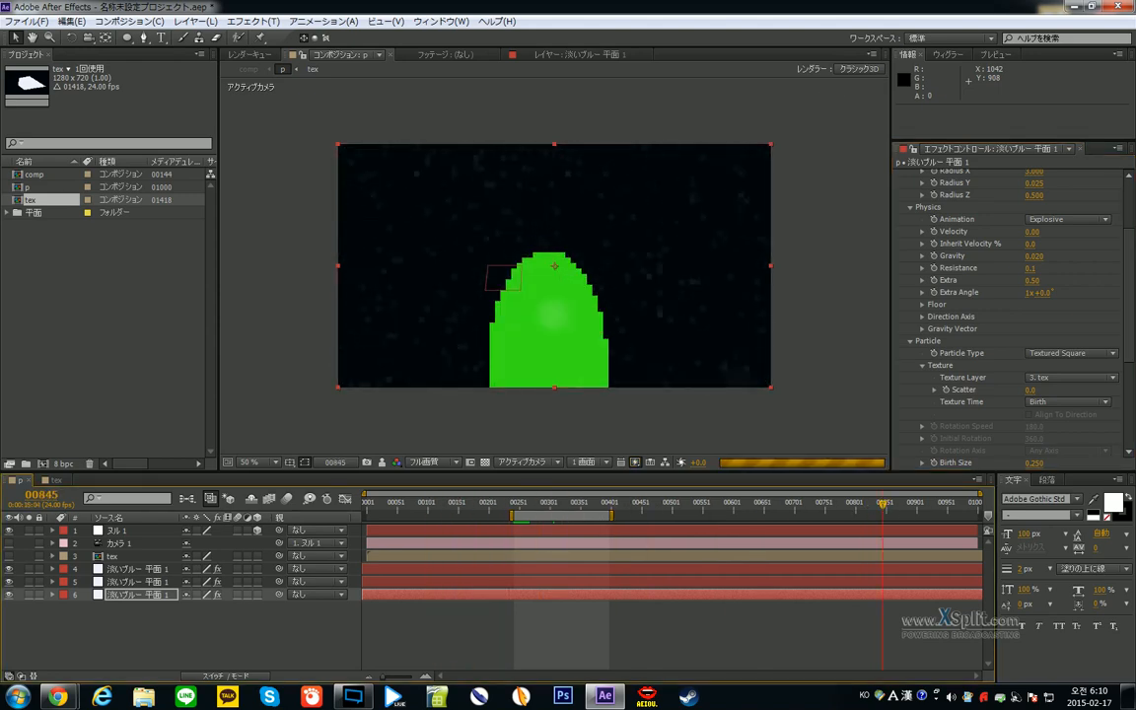
- Switch to the Windows desktop and open the ad_P file
key("super+d")
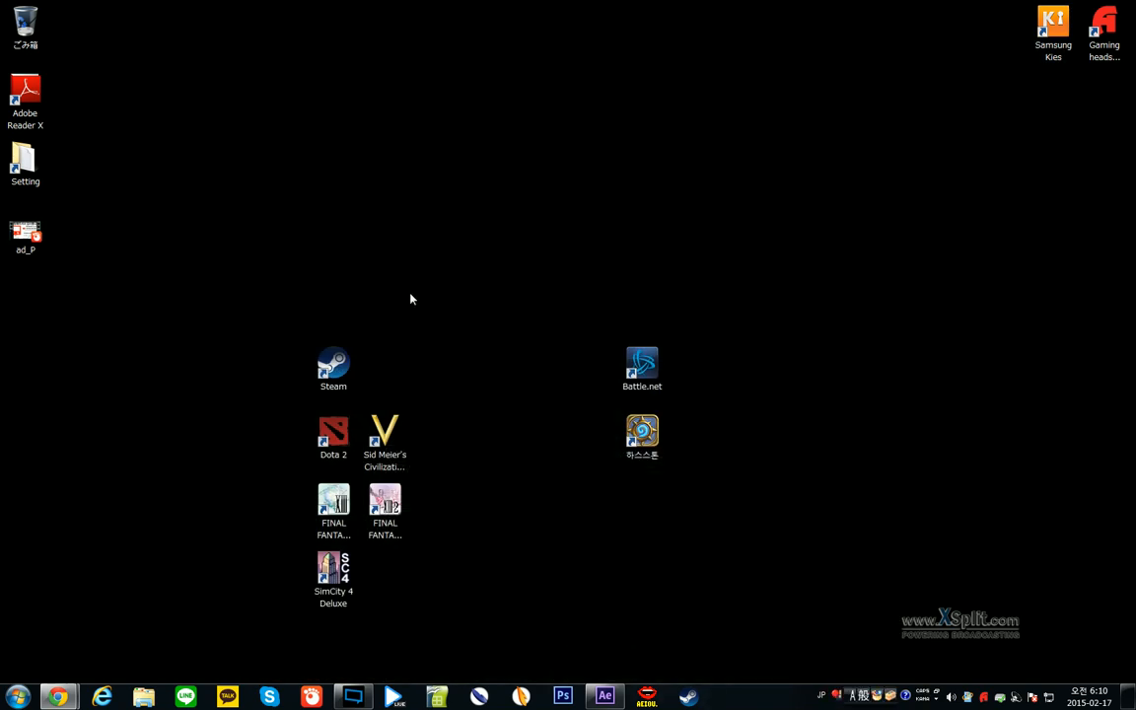
double_click(30, 237)
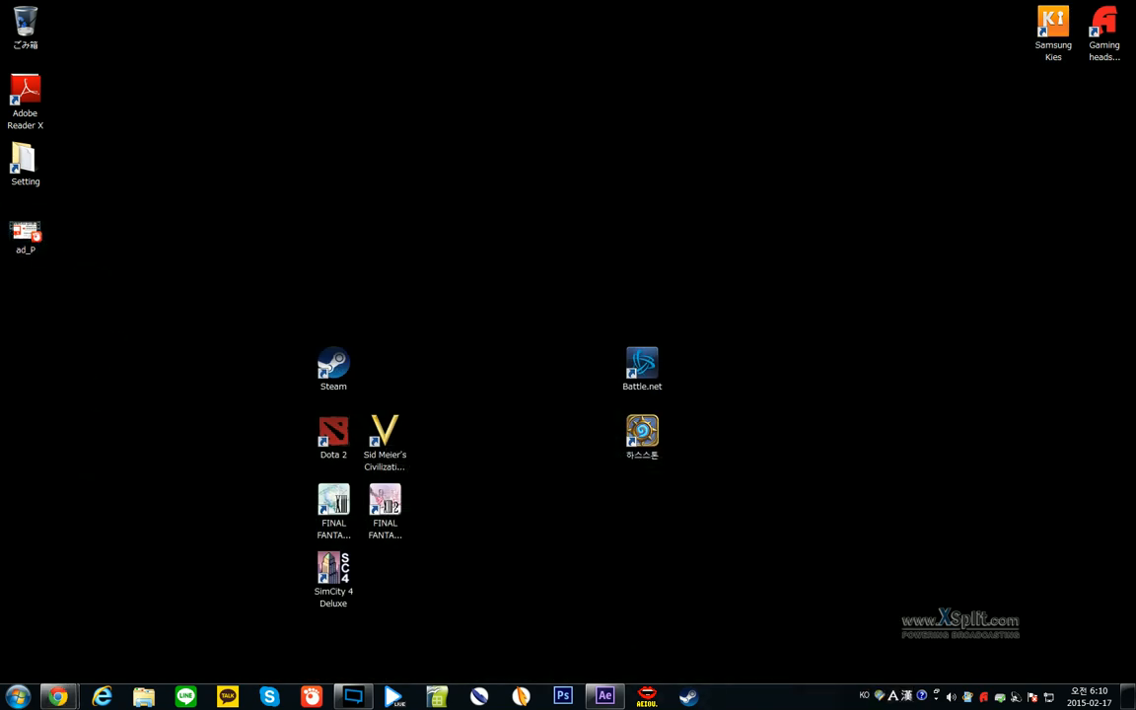